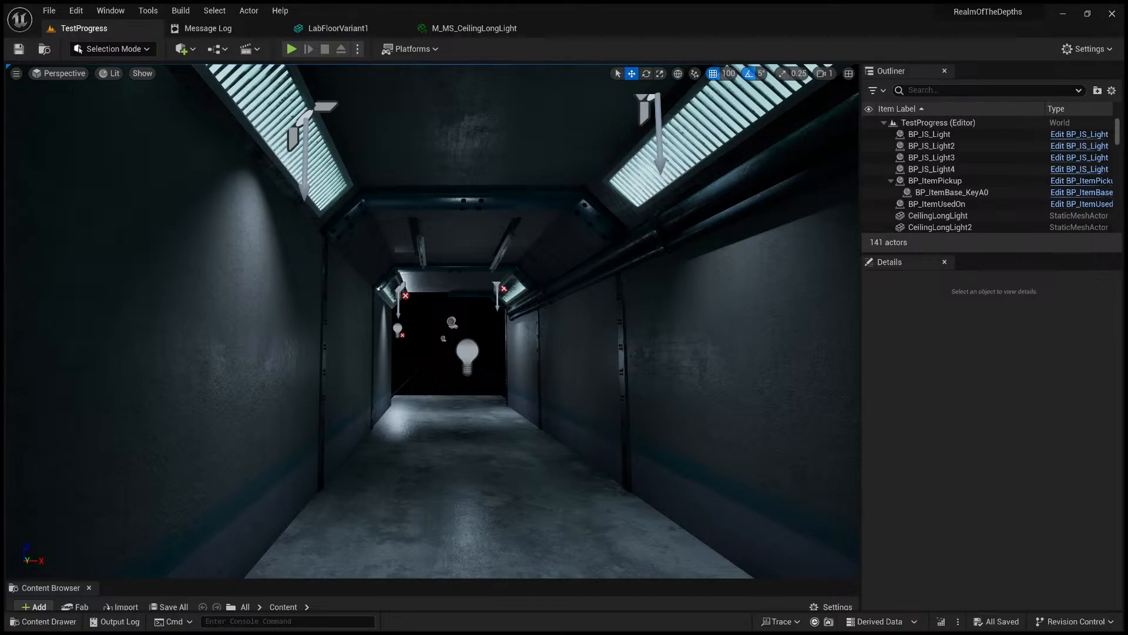
- Find the long ceiling light hanging in the corridor and select it
key(s)
scroll(433, 321, down, 3)
right_drag(432, 321, 461, 340)
key(a)
key(d)
key(a)
scroll(491, 259, down, 3)
key(w)
key(w)
key(w)
click(462, 341)
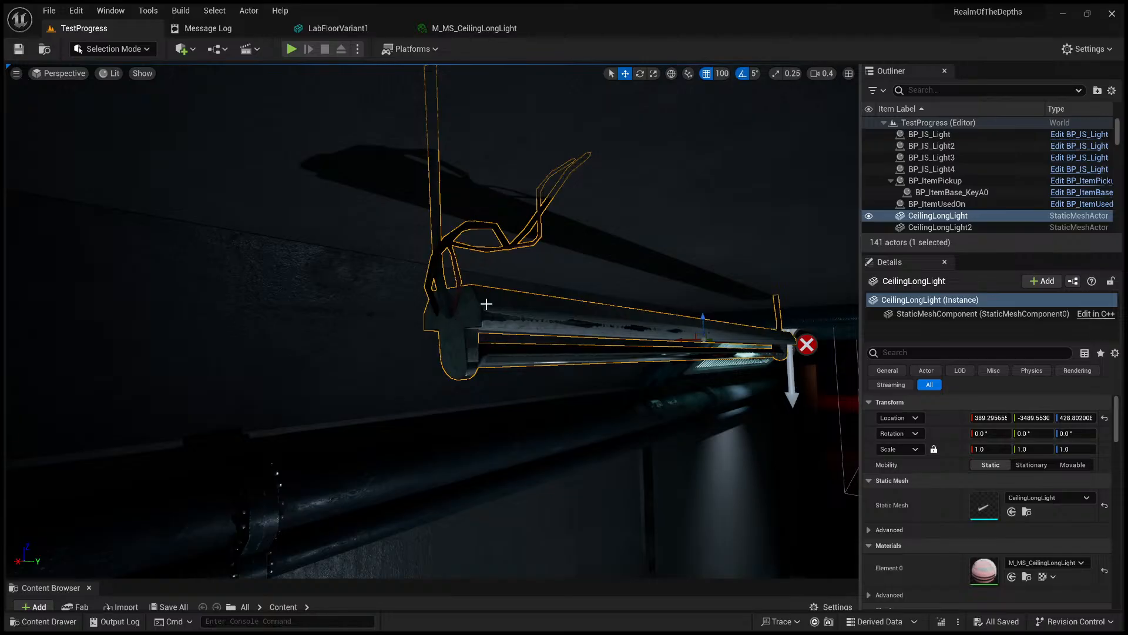
- Examine the end cap and glass tube of the selected long ceiling light up close
key(g)
key(w)
mouse_move(552, 312)
right_down()
mouse_move(594, 303)
mouse_move(526, 282)
mouse_move(447, 282)
mouse_move(558, 306)
mouse_move(544, 299)
right_up()
scroll(564, 297, down, 3)
key(s)
scroll(526, 282, up, 2)
key(d)
key(w)
key(g)
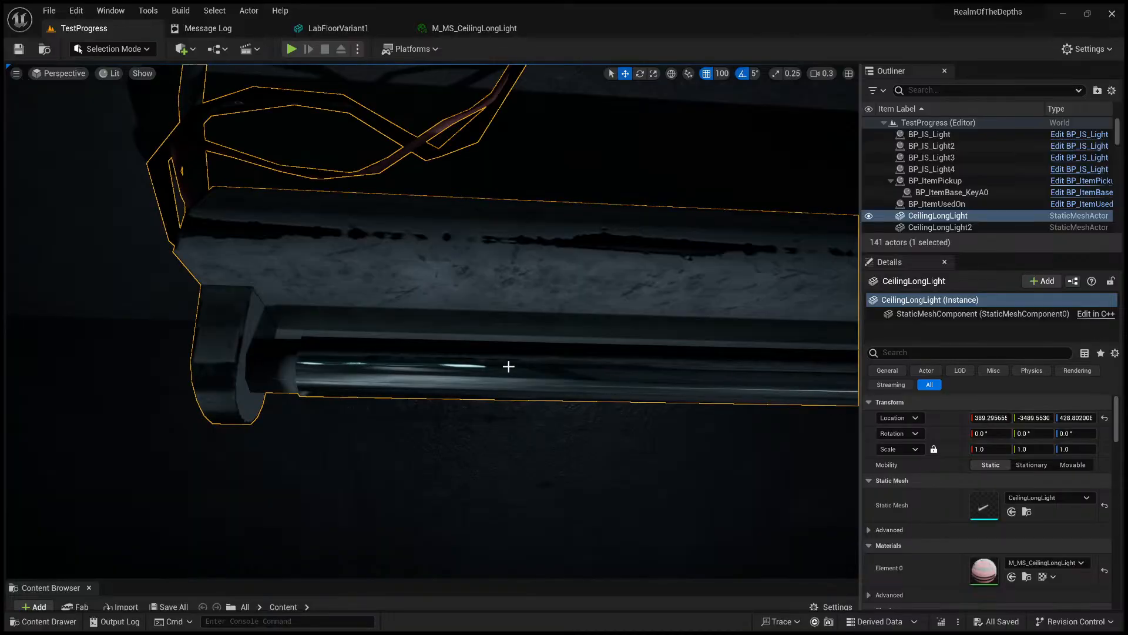
- Examine the grille ceiling panels and select Cube6, the glowing cube behind one of them
right_drag(508, 366, 528, 282)
key(w)
key(s)
key(w)
scroll(638, 353, up, 3)
key(s)
click(506, 325)
key(a)
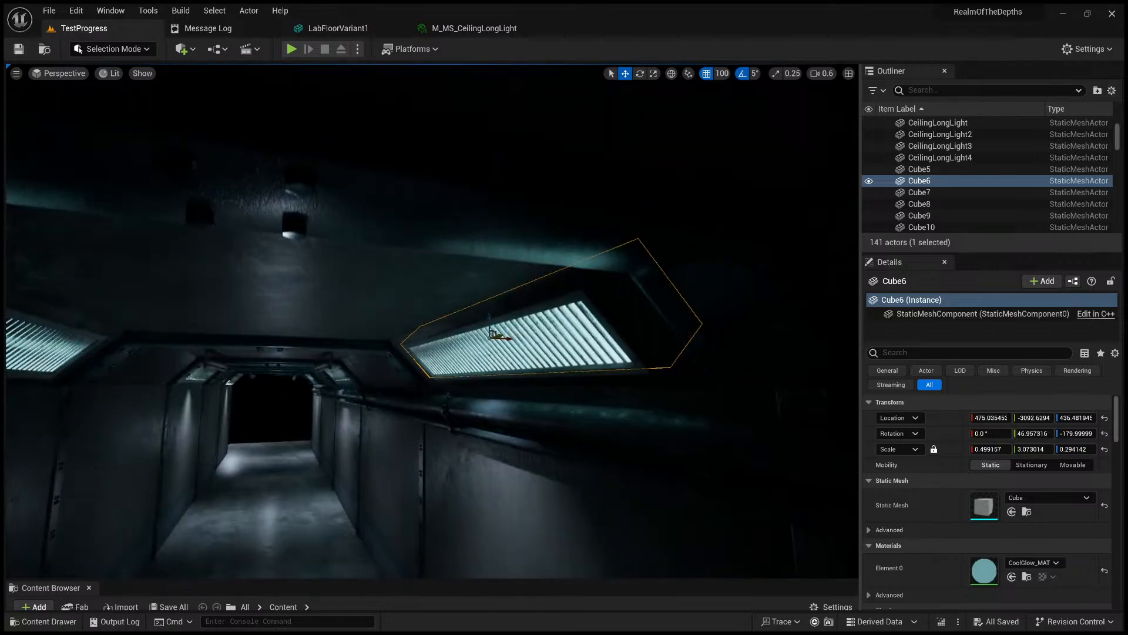
right_drag(658, 300, 555, 410)
key(w)
key(s)
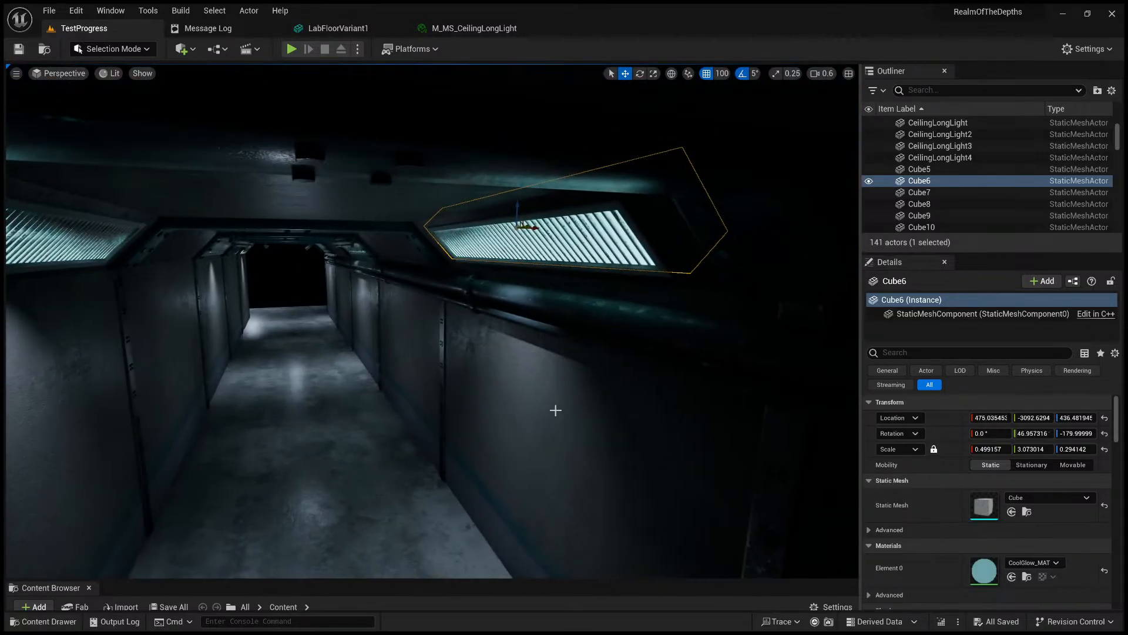
key(g)
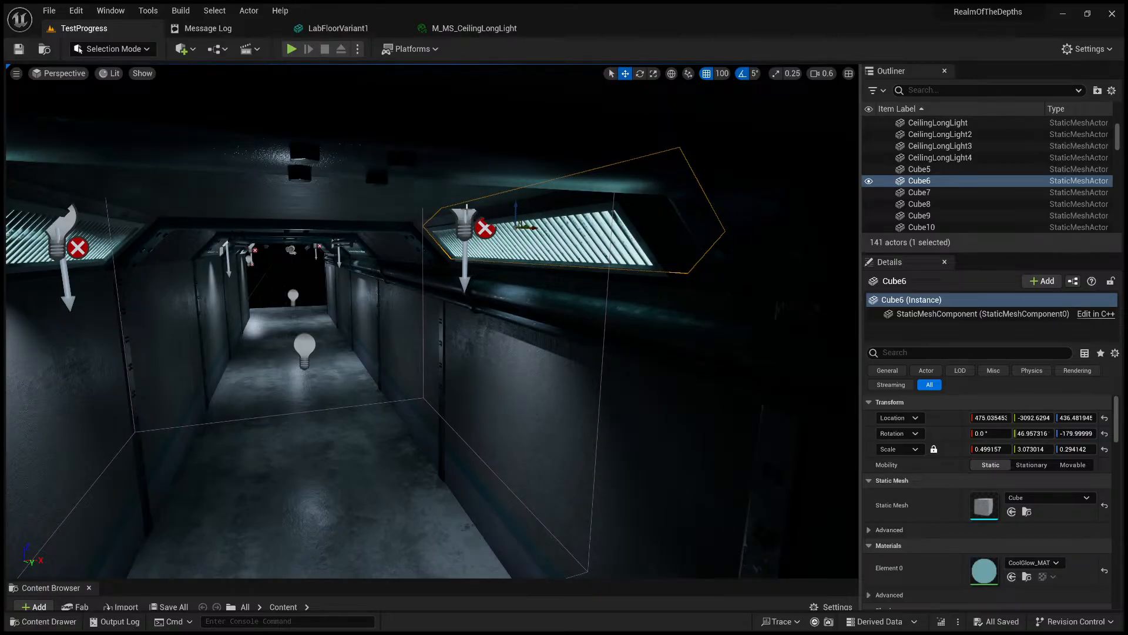
- Examine the corridor floor and select the floor tile LabFloorVariant2
right_drag(439, 165, 382, 152)
key(s)
key(w)
key(s)
key(w)
key(w)
click(441, 411)
right_drag(441, 411, 394, 364)
key(s)
key(s)
key(w)
key(w)
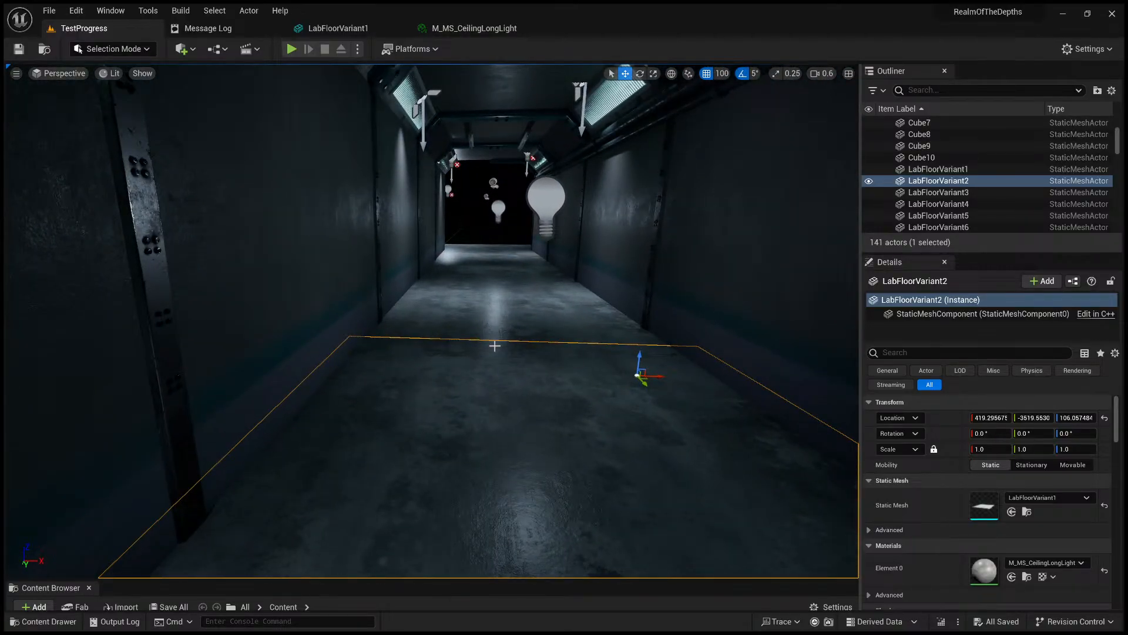
- Examine the corridor's wall panels, including RoomWallVar16, and where they meet the floor
right_drag(478, 310, 458, 366)
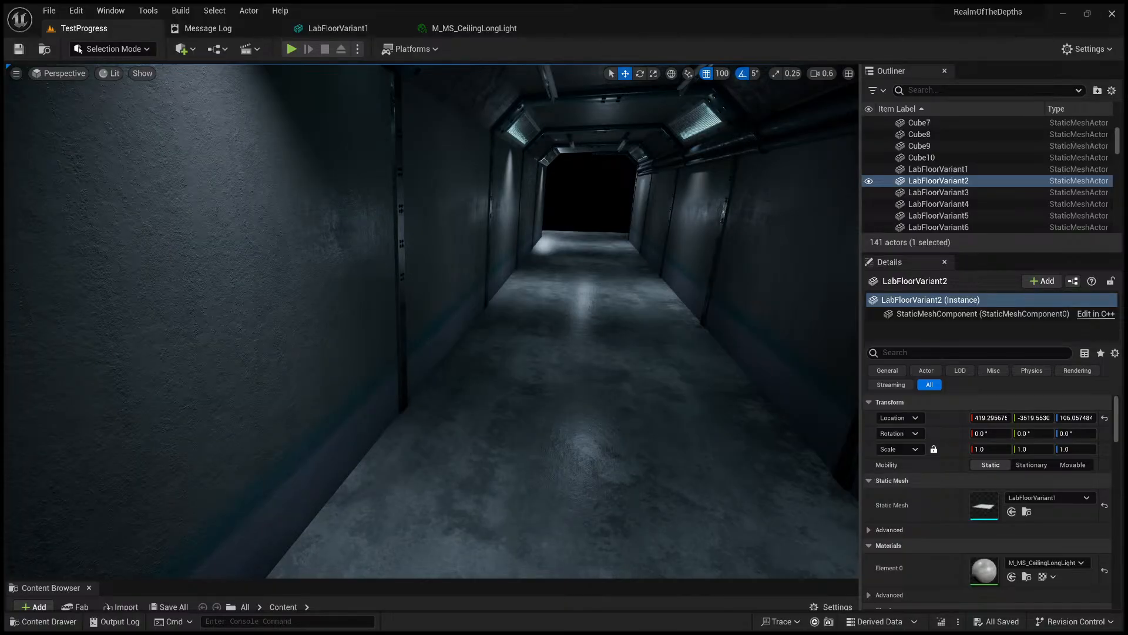
click(459, 367)
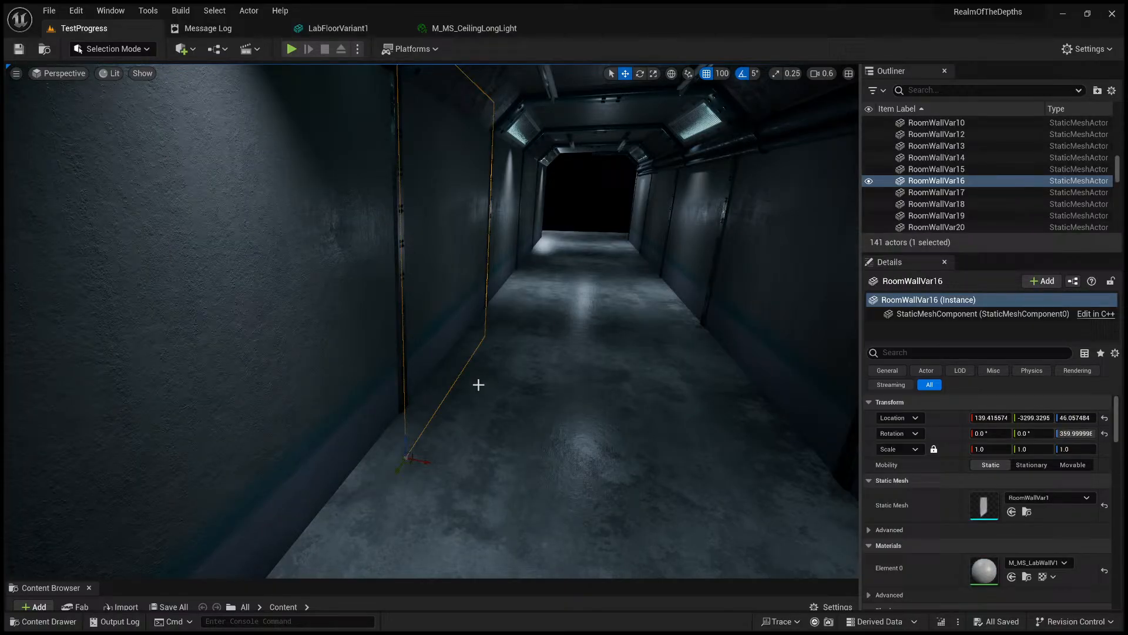
click(443, 355)
right_drag(448, 354, 400, 356)
key(Escape)
scroll(400, 356, down, 2)
mouse_move(433, 321)
right_down()
mouse_move(294, 318)
mouse_move(455, 312)
mouse_move(461, 300)
mouse_move(421, 313)
mouse_move(433, 279)
mouse_move(453, 350)
mouse_move(437, 341)
right_up()
key(s)
scroll(433, 321, up, 2)
key(e)
key(d)
key(d)
key(a)
key(s)
click(416, 348)
key(q)
- Select all six LabFloorVariant tiles, turn off grid snapping, and lower them to a height of about 82
right_drag(428, 404, 430, 335)
key(e)
click(432, 334)
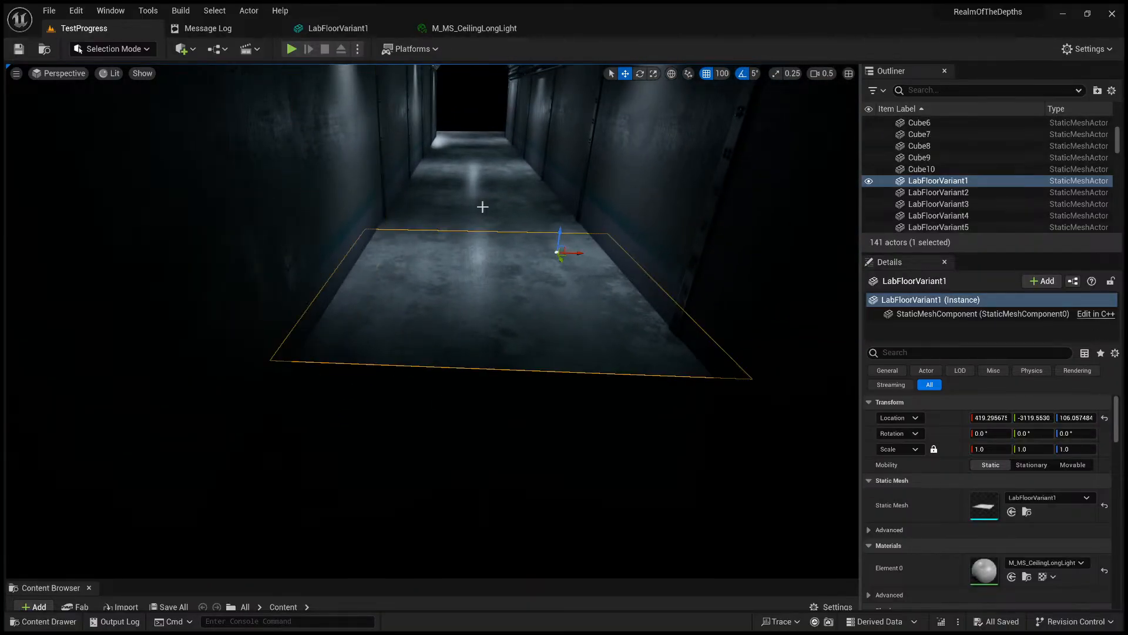
ctrl+click(482, 207)
ctrl+click(480, 172)
ctrl+click(480, 135)
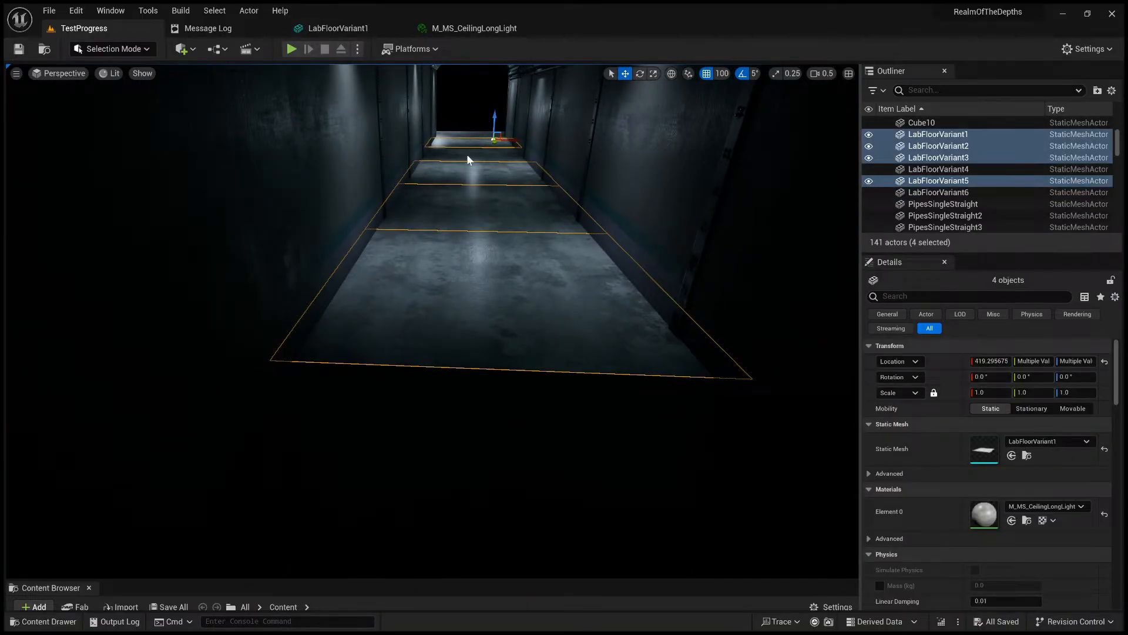
ctrl+click(468, 158)
ctrl+click(471, 134)
drag(487, 107, 587, 98)
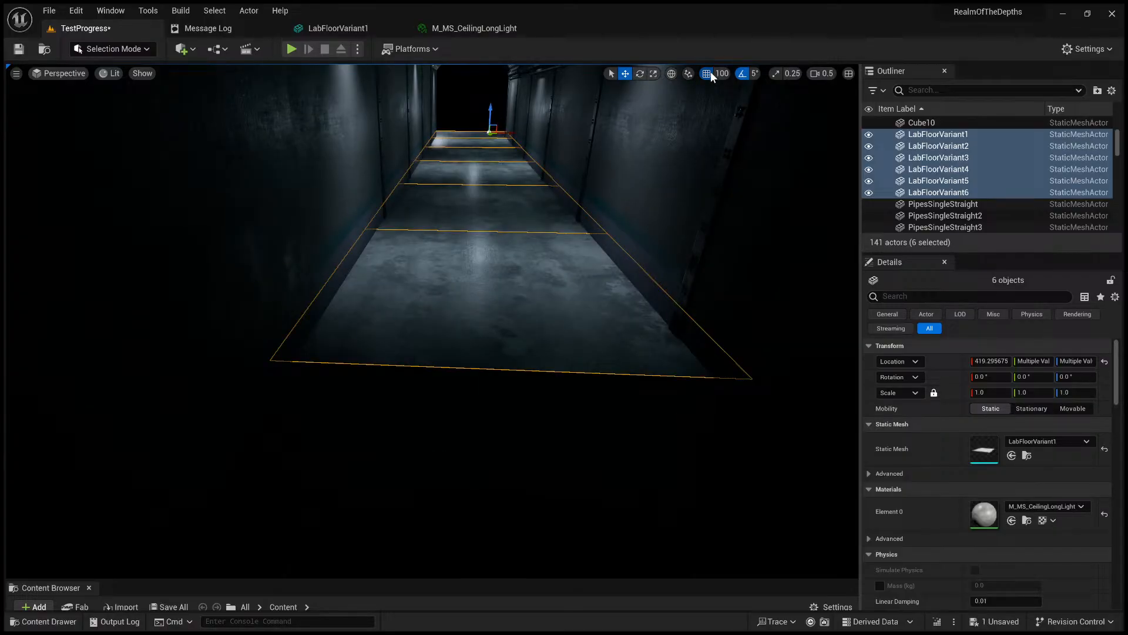
mouse_move(493, 110)
mouse_down()
mouse_move(494, 122)
mouse_move(499, 115)
mouse_up()
key(Escape)
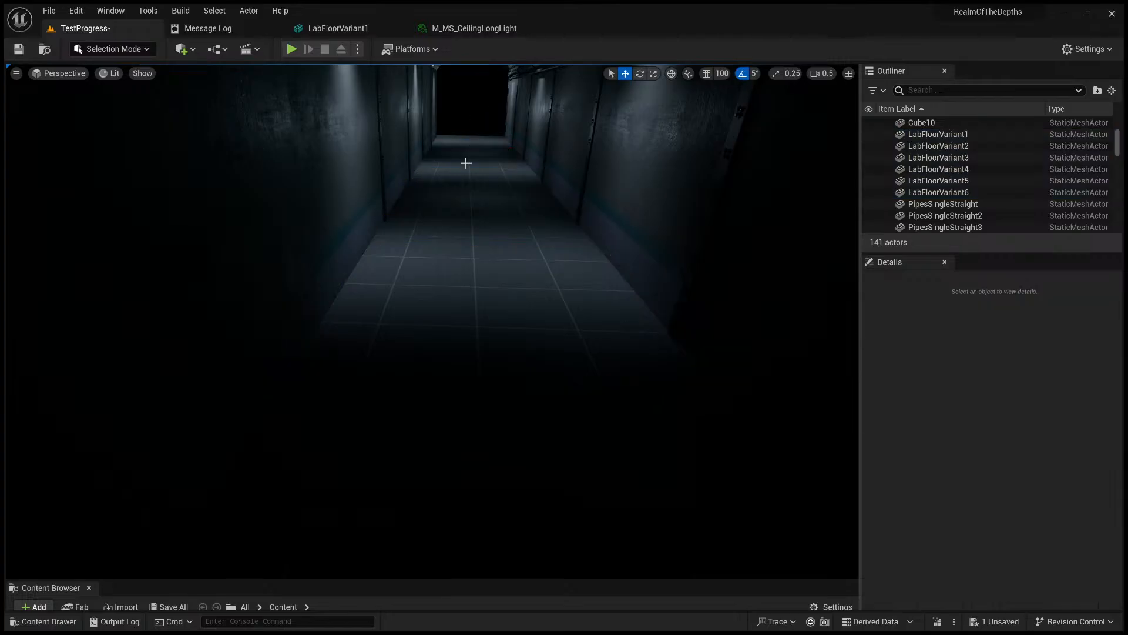
- Lower the prototype-grid Plane well beneath the floor tiles, to a height of about -0.24
right_drag(466, 164, 462, 121)
key(w)
click(287, 410)
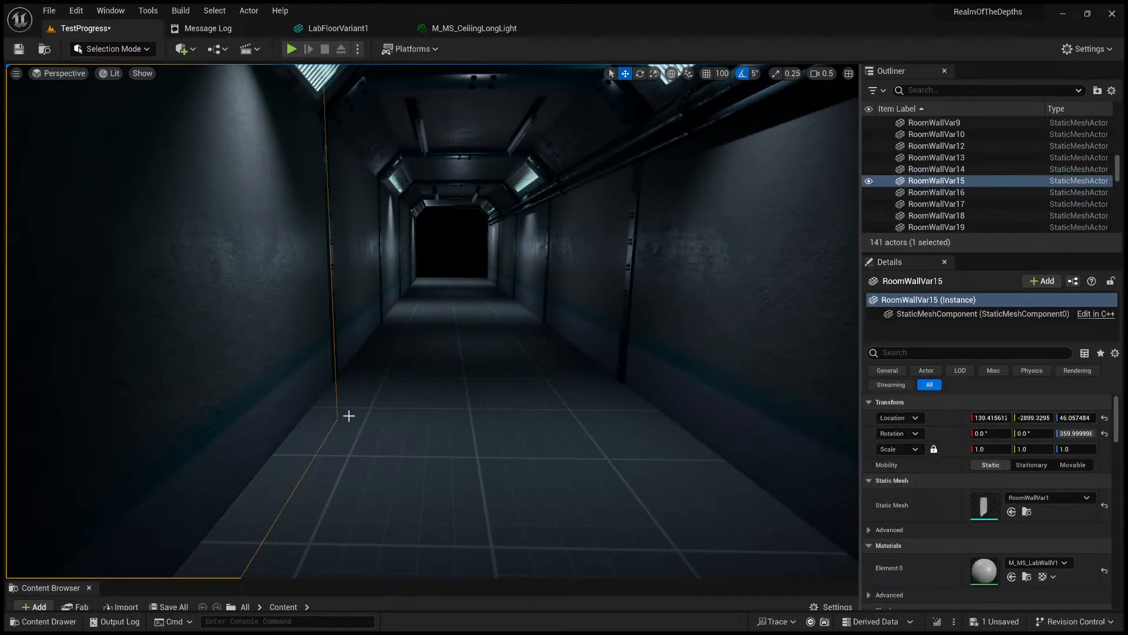
right_drag(419, 383, 418, 402)
key(s)
click(434, 330)
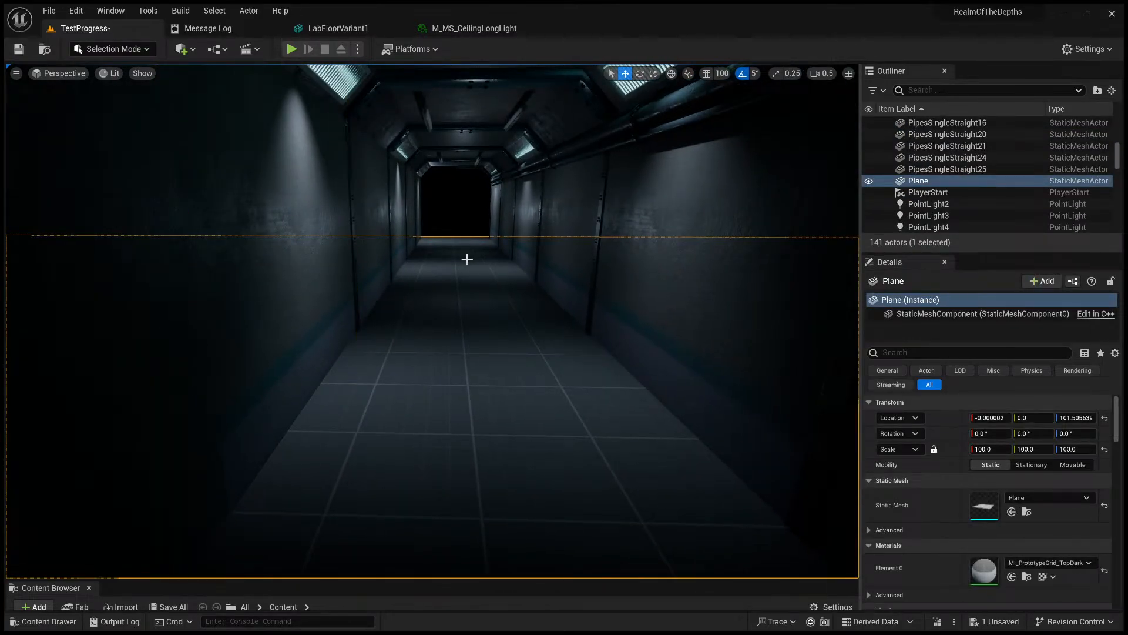
drag(467, 236, 468, 264)
click(456, 277)
- Select all six LabFloorVariant tiles again and lower them further, to a height of about 50.6
click(464, 242)
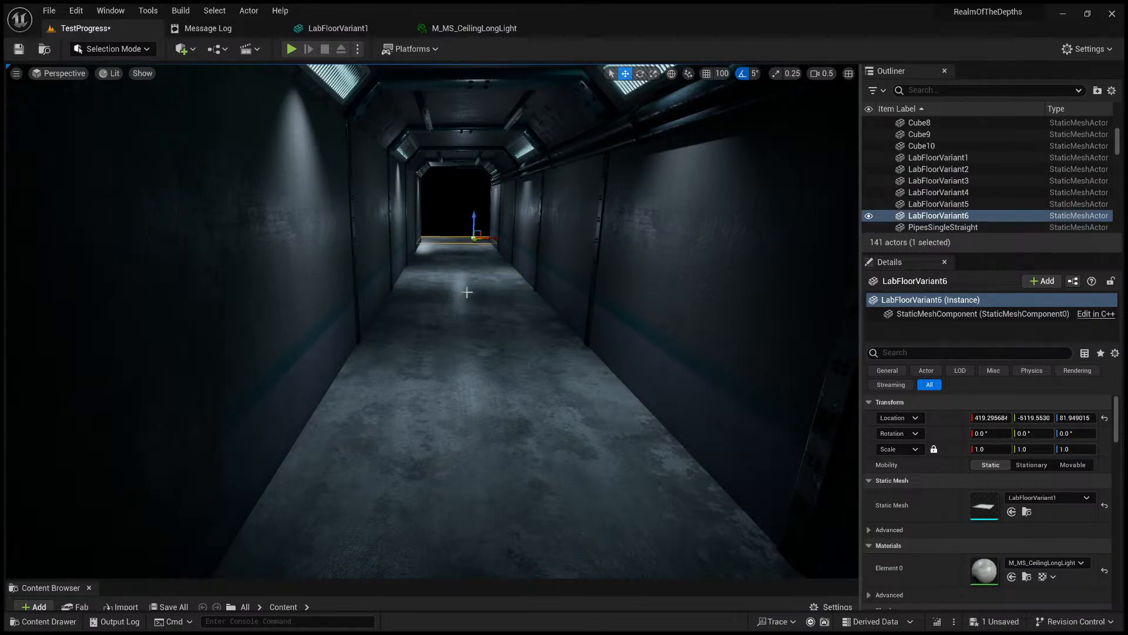
ctrl+click(449, 248)
ctrl+click(448, 260)
ctrl+click(448, 283)
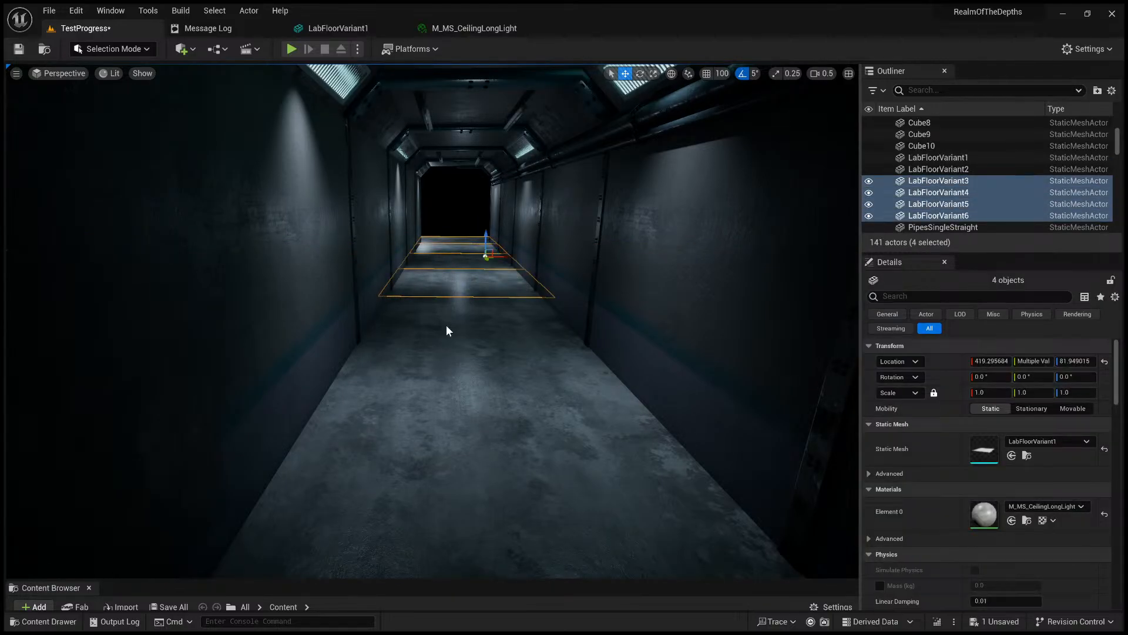
ctrl+click(448, 327)
ctrl+click(449, 472)
key(f)
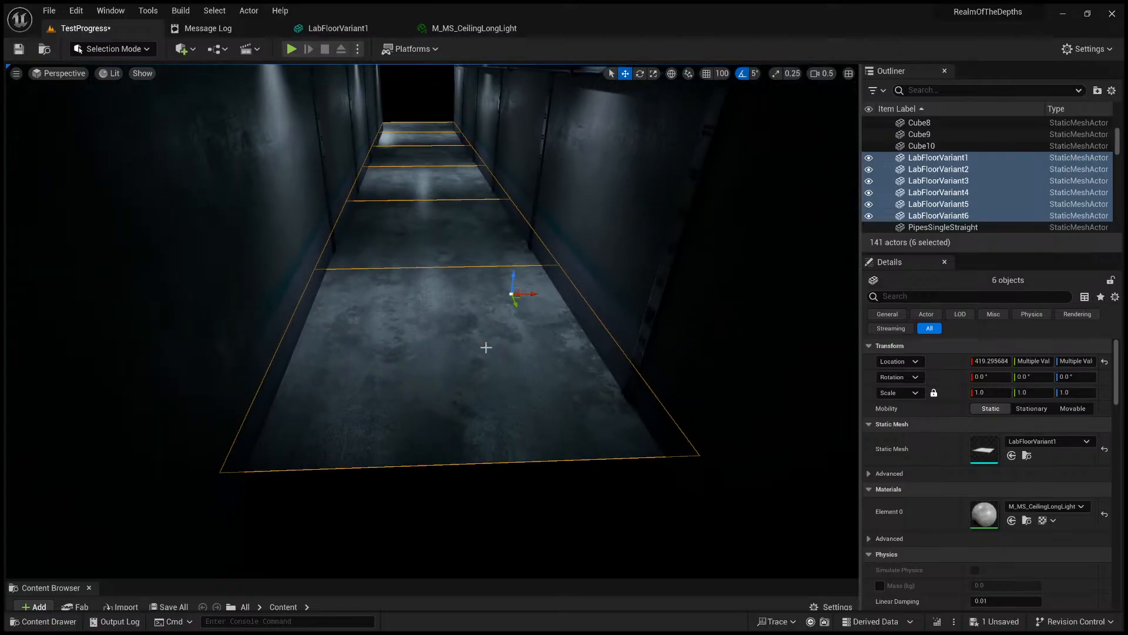
drag(515, 277, 502, 300)
- Inspect the lowered floor along the corridor and briefly playtest the level to check the character's footing
mouse_move(474, 324)
right_down()
mouse_move(470, 305)
mouse_move(475, 324)
right_up()
key(g)
key(g)
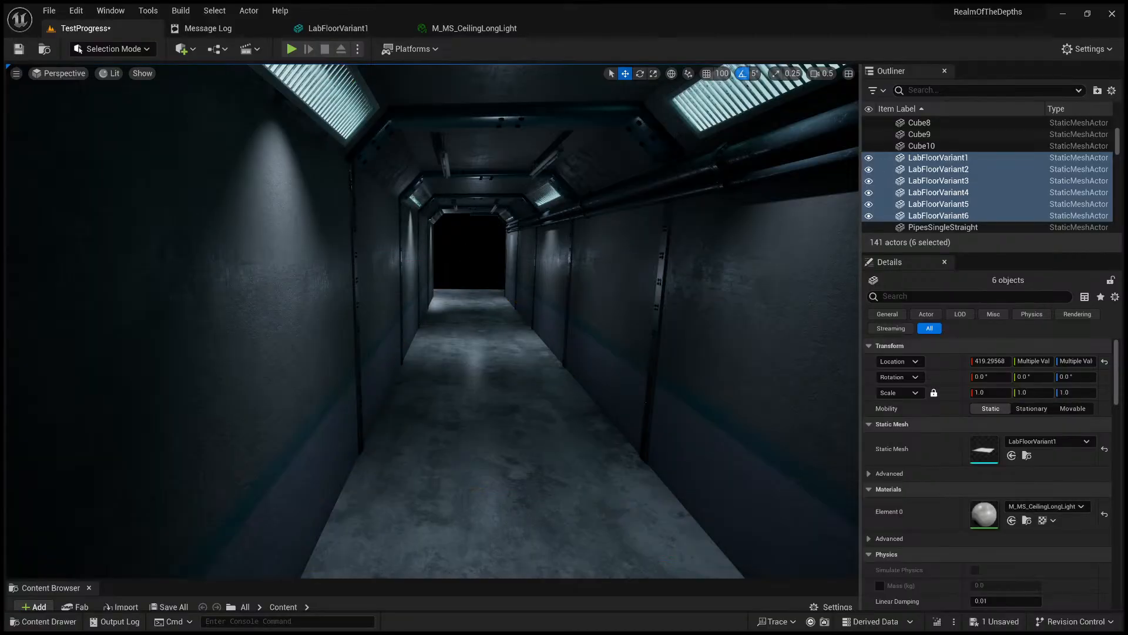
key(w)
right_drag(453, 241, 438, 371)
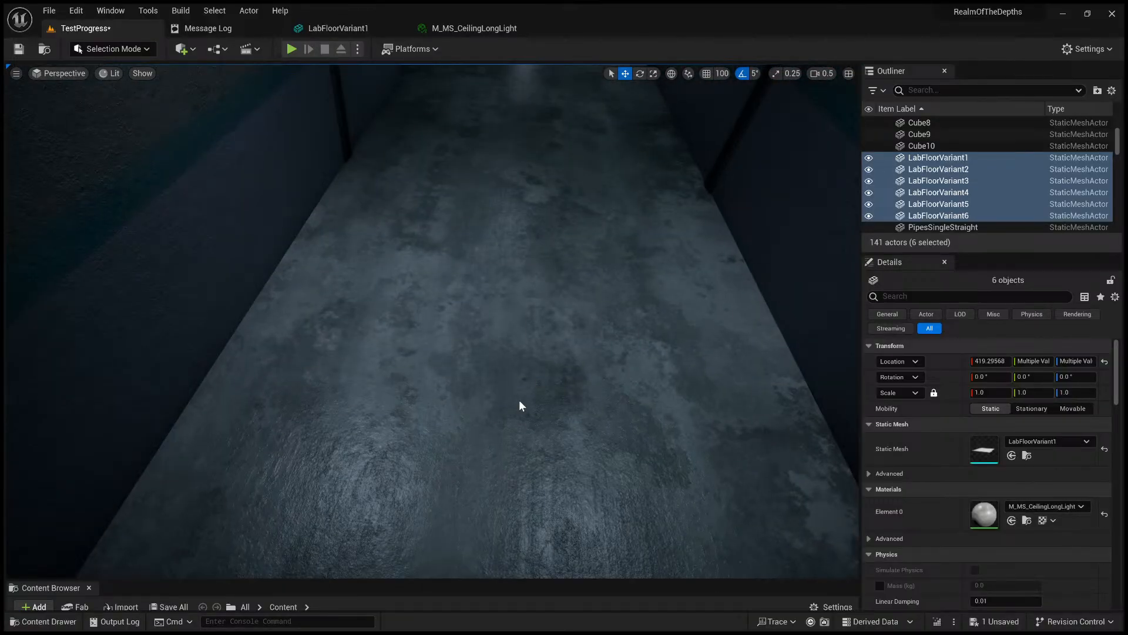
key(alt+p)
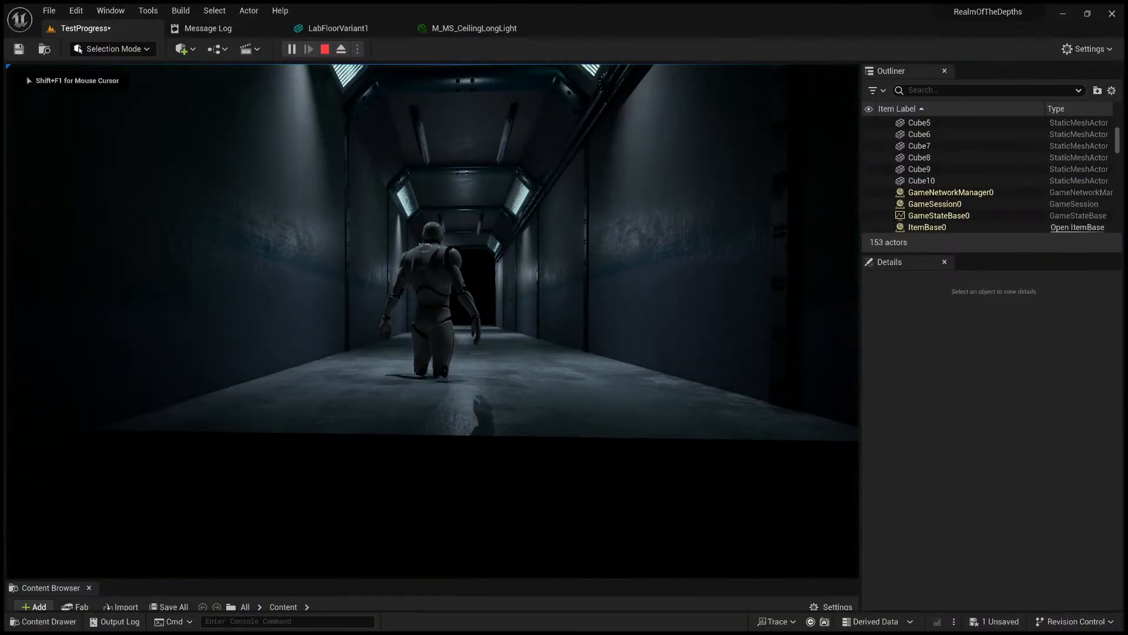
key(Escape)
scroll(466, 433, down, 4)
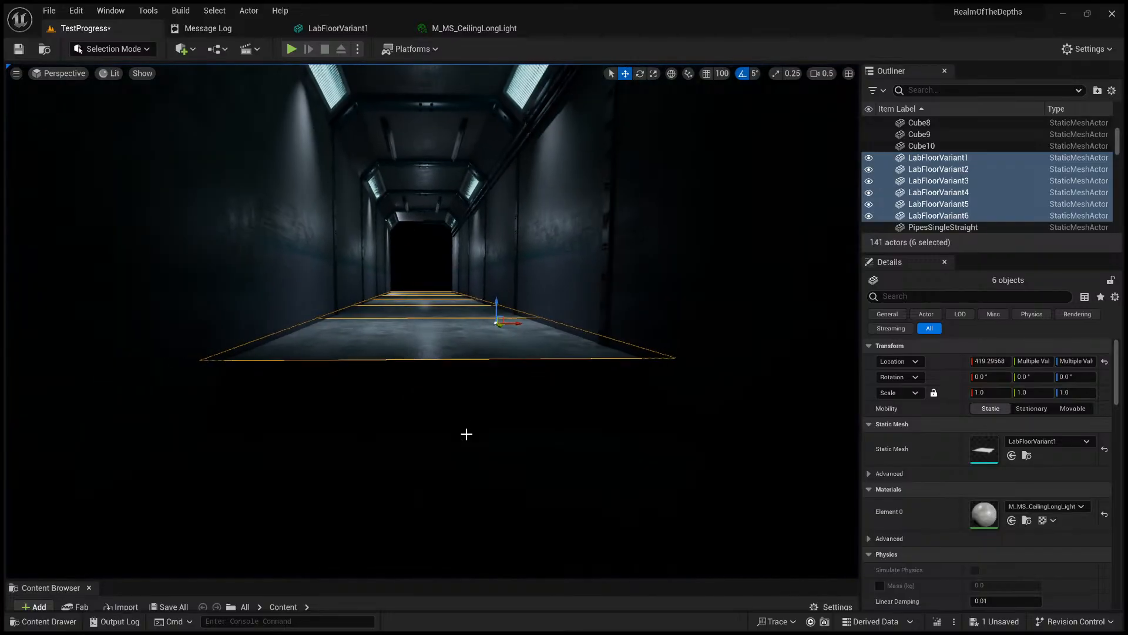
- Switch the viewport to Unlit and raise the prototype-grid Plane to a height of about 50
key(alt+3)
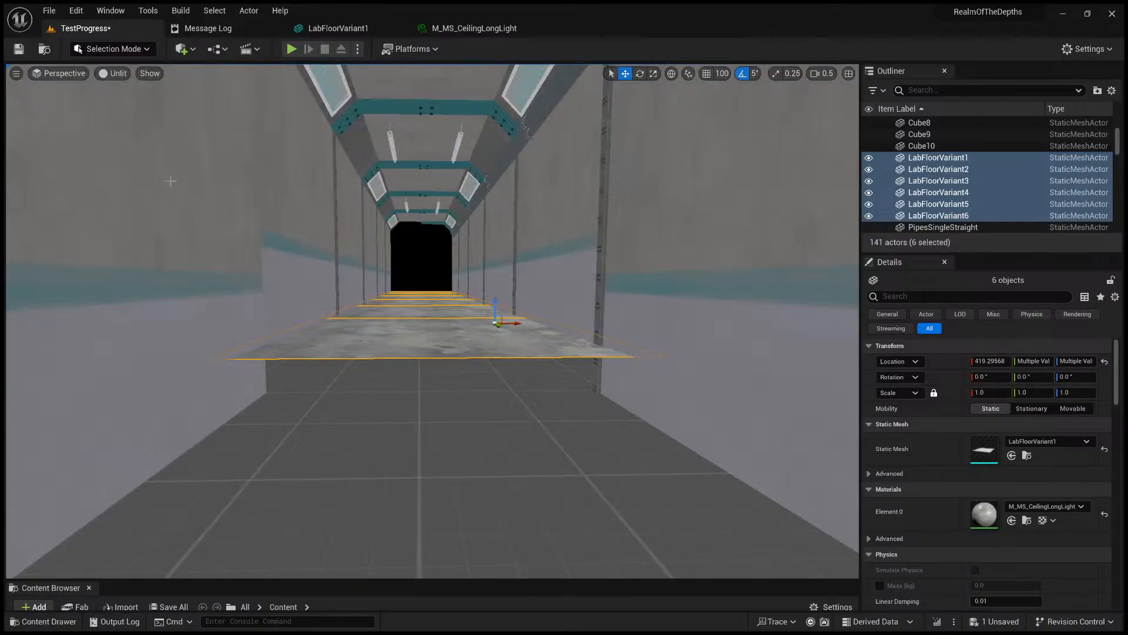
click(373, 458)
key(d)
mouse_move(372, 458)
right_down()
mouse_move(355, 458)
mouse_move(373, 459)
right_up()
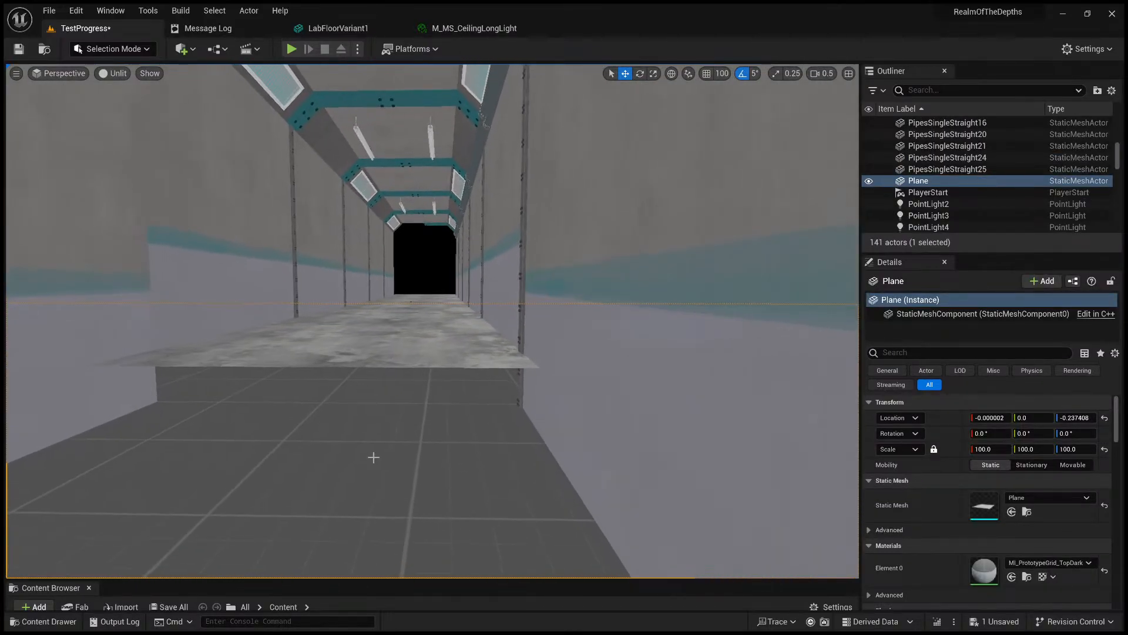
drag(361, 420, 365, 375)
key(w)
right_drag(365, 375, 365, 353)
key(e)
- Select the six LabFloorVariant tiles and hide them in the editor viewport
click(365, 340)
ctrl+click(389, 322)
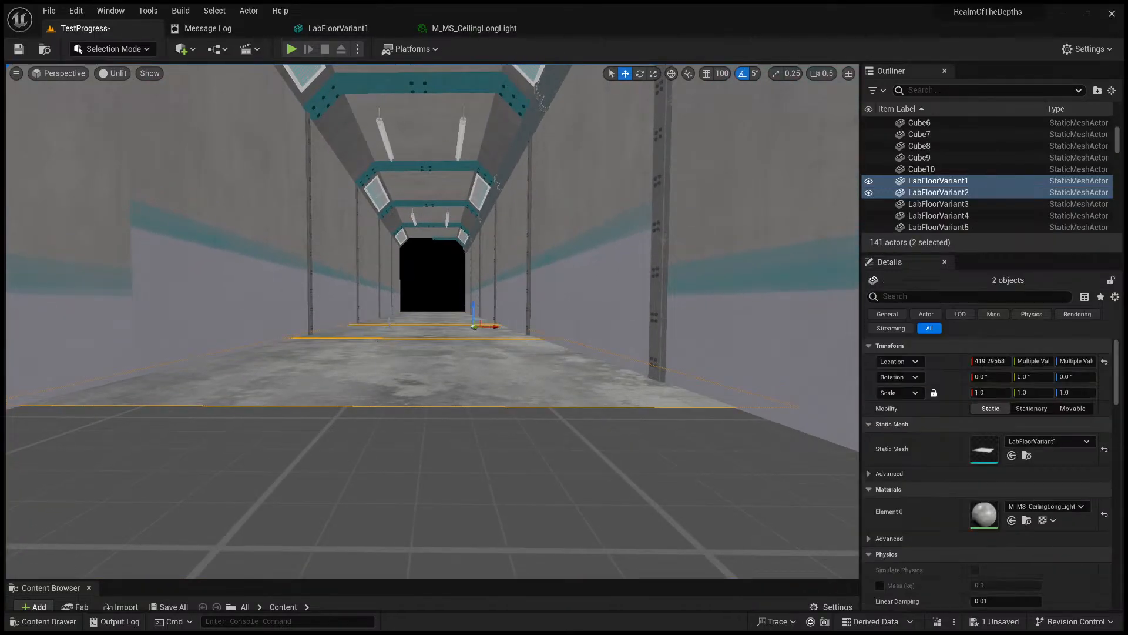
click(413, 311)
click(413, 318)
key(e)
mouse_move(414, 318)
right_down()
mouse_move(421, 347)
mouse_move(418, 332)
right_up()
ctrl+click(401, 288)
ctrl+click(402, 281)
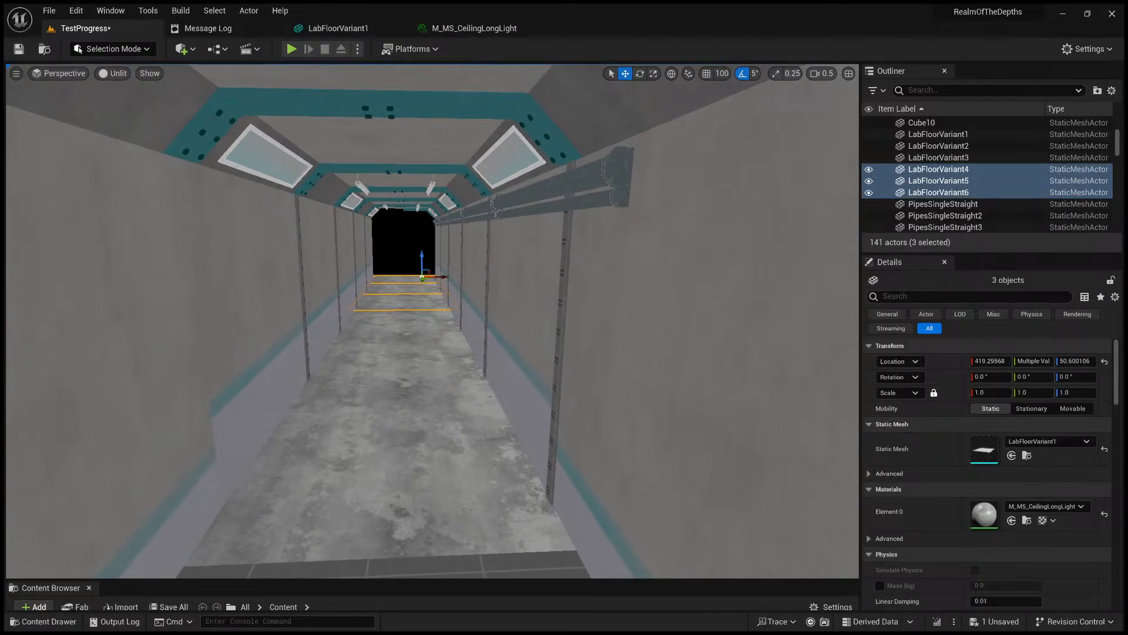
ctrl+click(404, 475)
ctrl+click(411, 379)
ctrl+click(405, 335)
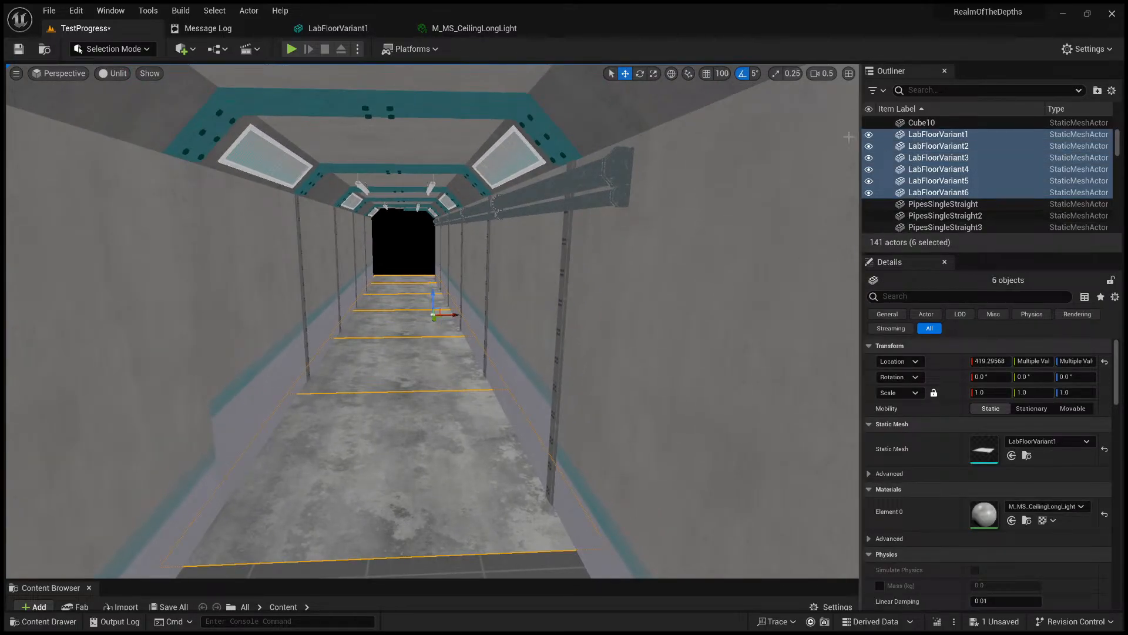
key(Delete)
- Lower the prototype-grid Plane slightly to the base of the walls, at a height of about 46.27
click(414, 320)
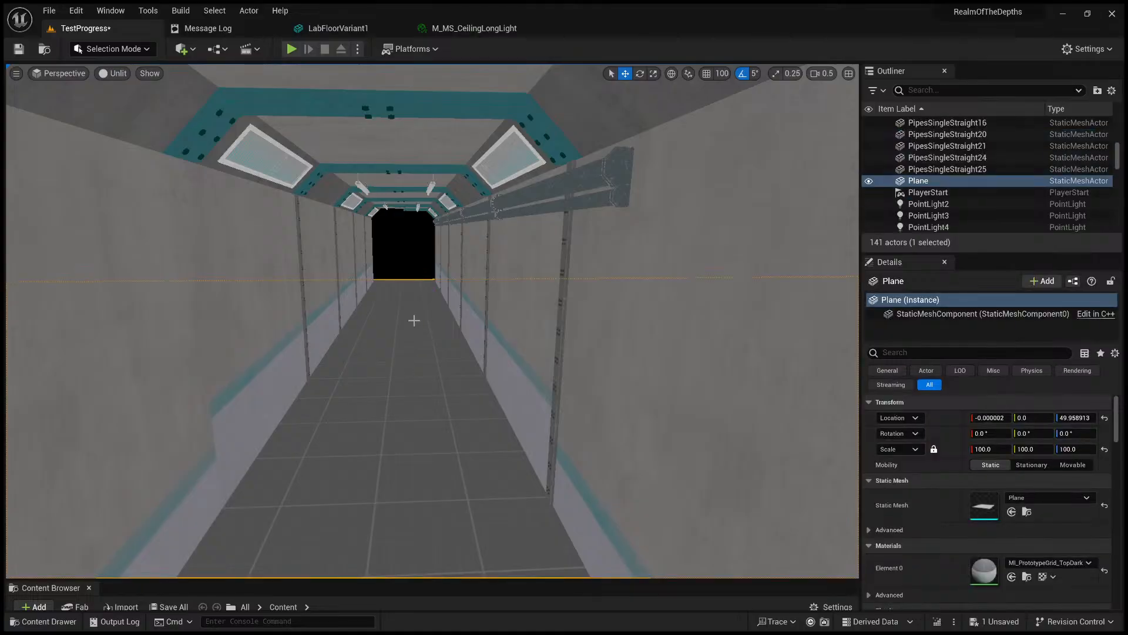
key(q)
mouse_move(414, 320)
right_down()
mouse_move(400, 342)
mouse_move(406, 326)
right_up()
key(w)
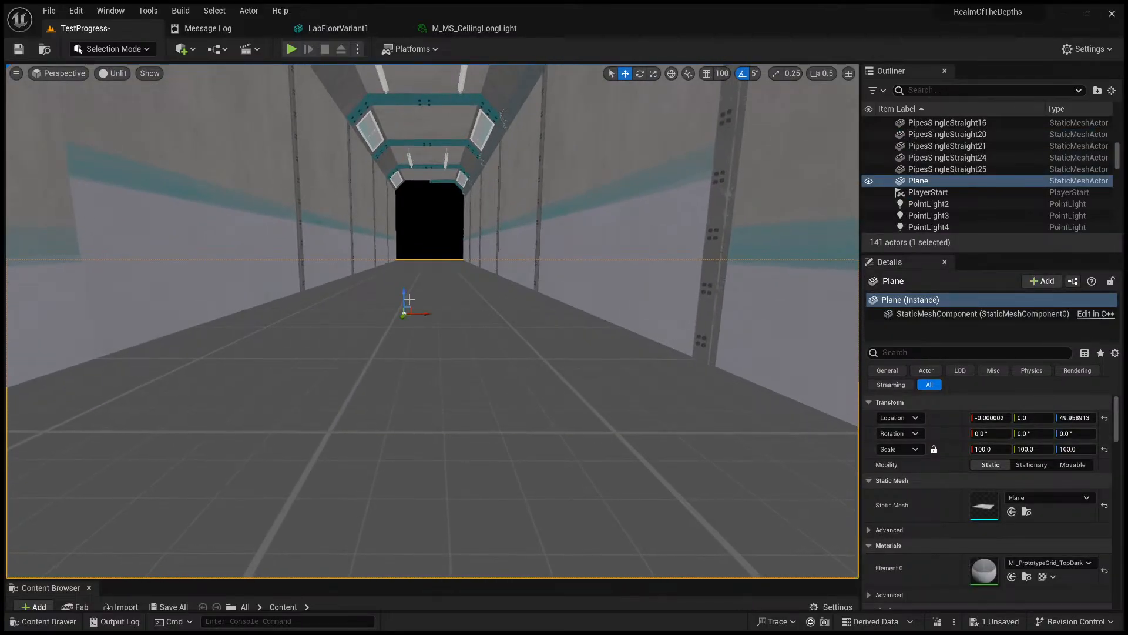
mouse_move(403, 292)
mouse_down()
mouse_move(397, 306)
mouse_move(398, 293)
mouse_up()
right_drag(383, 283, 380, 278)
key(e)
click(407, 294)
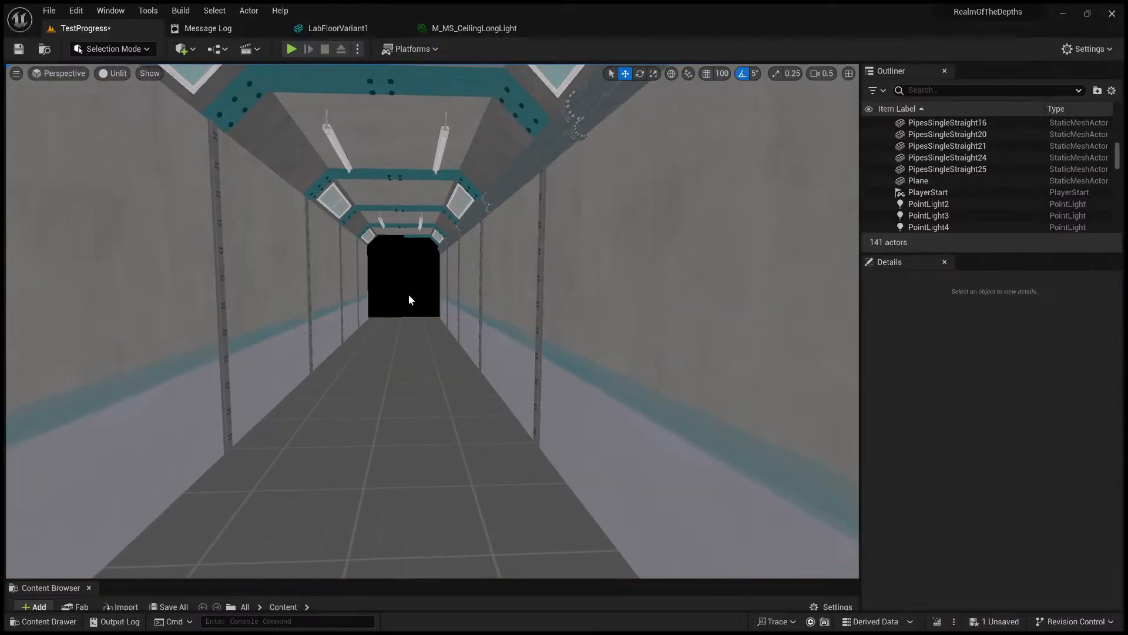
- Return the viewport to Lit shading and playtest the level by walking the character along the corridor
click(140, 109)
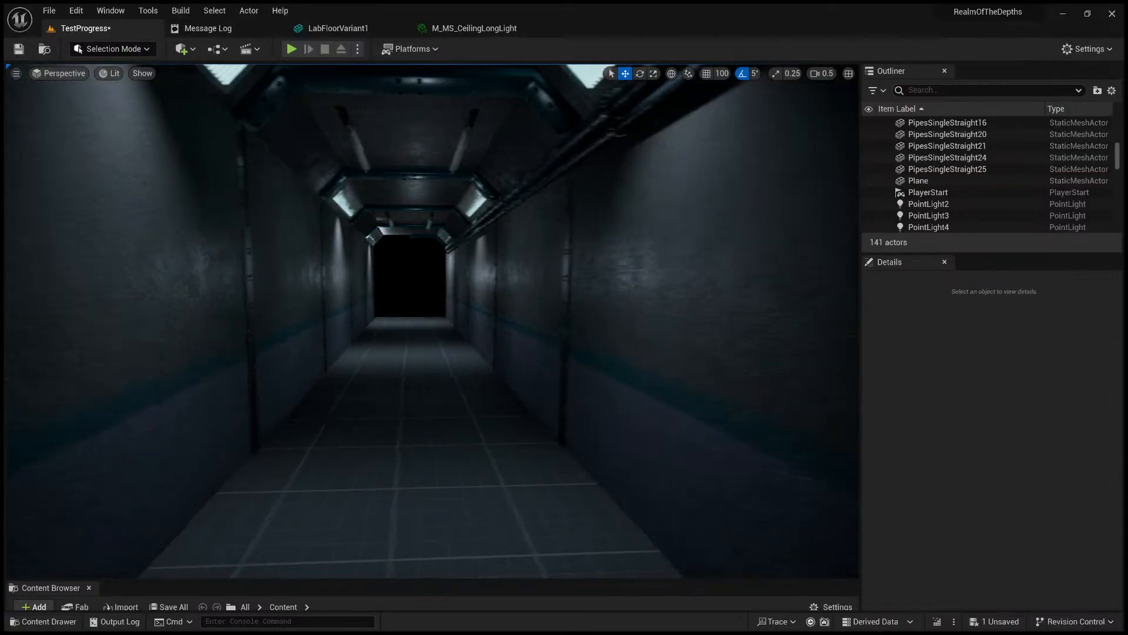
right_drag(432, 364, 440, 436)
key(w)
click(448, 491)
key(alt+p)
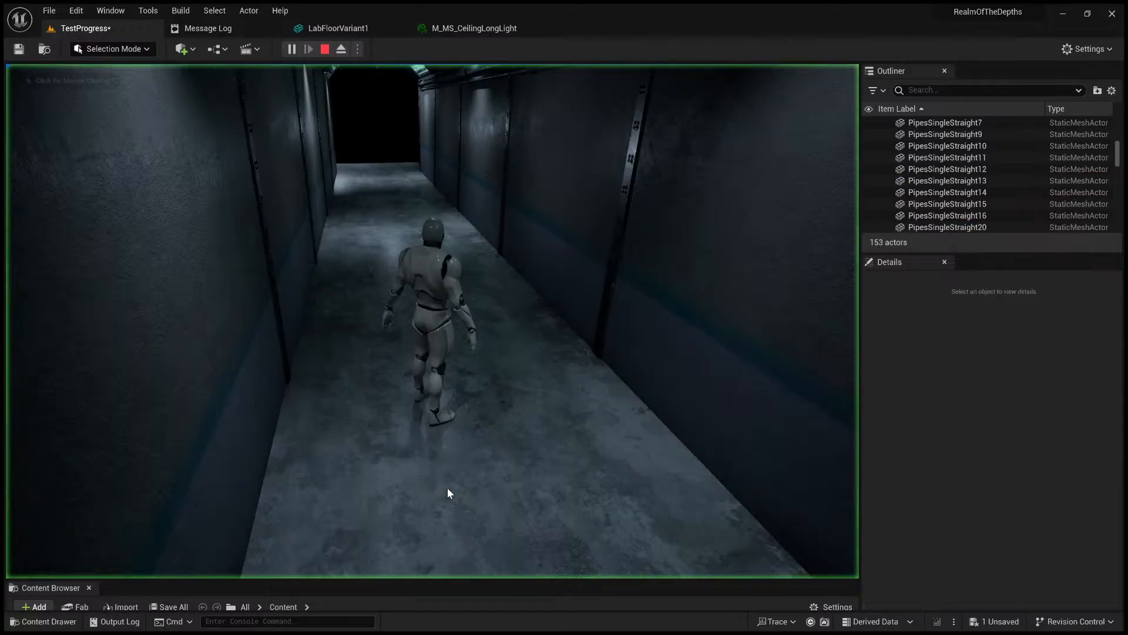
key(s)
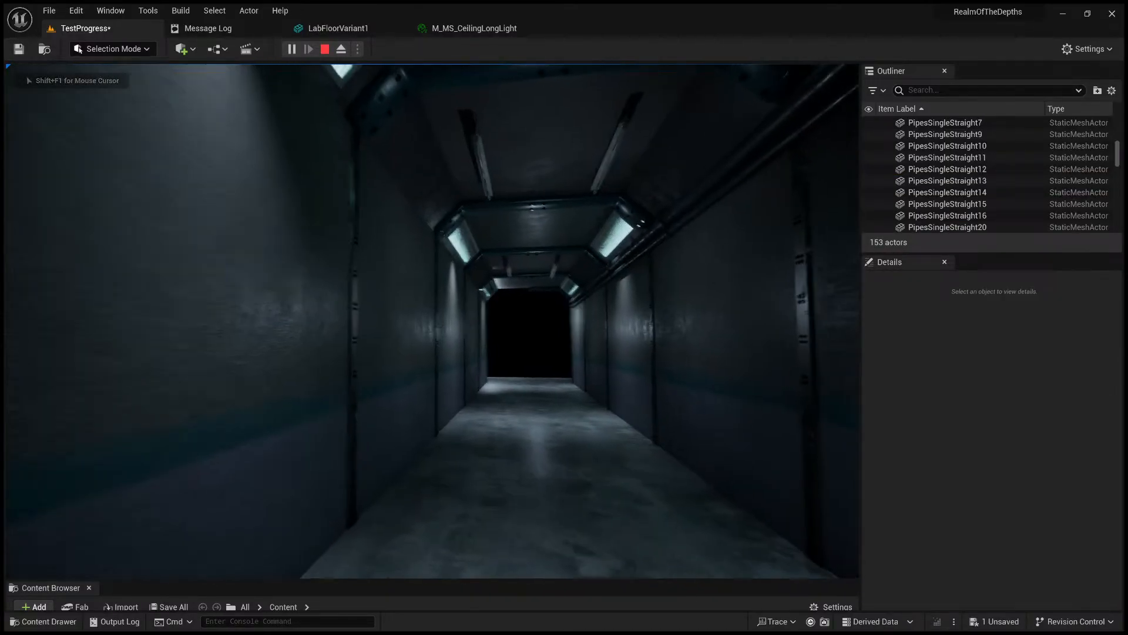
key(w)
key(a)
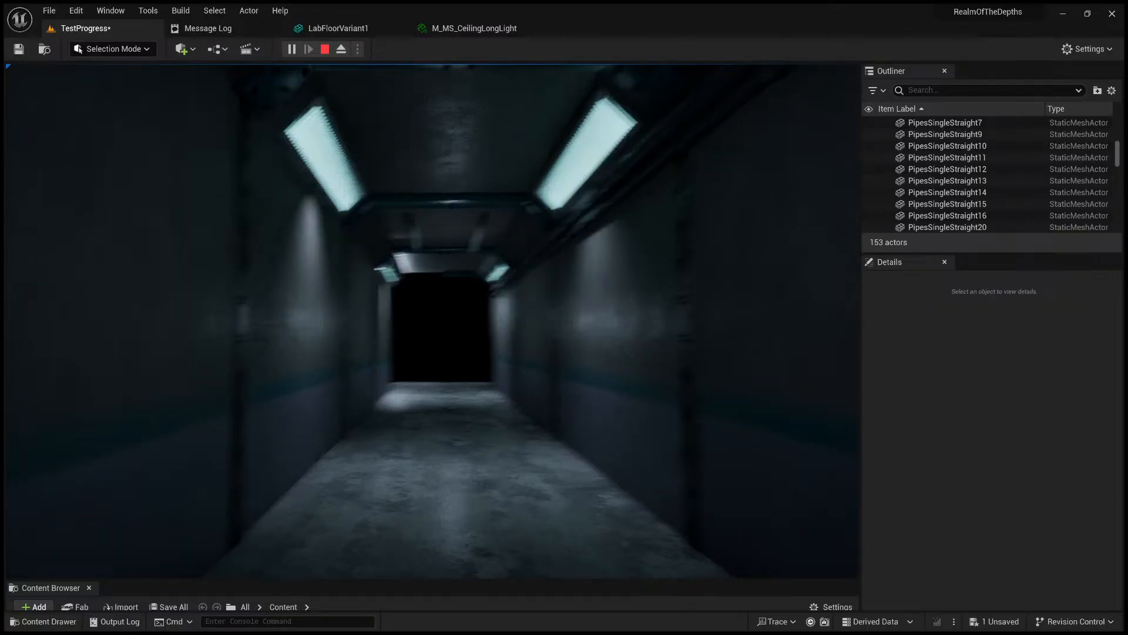
key(w)
key(d)
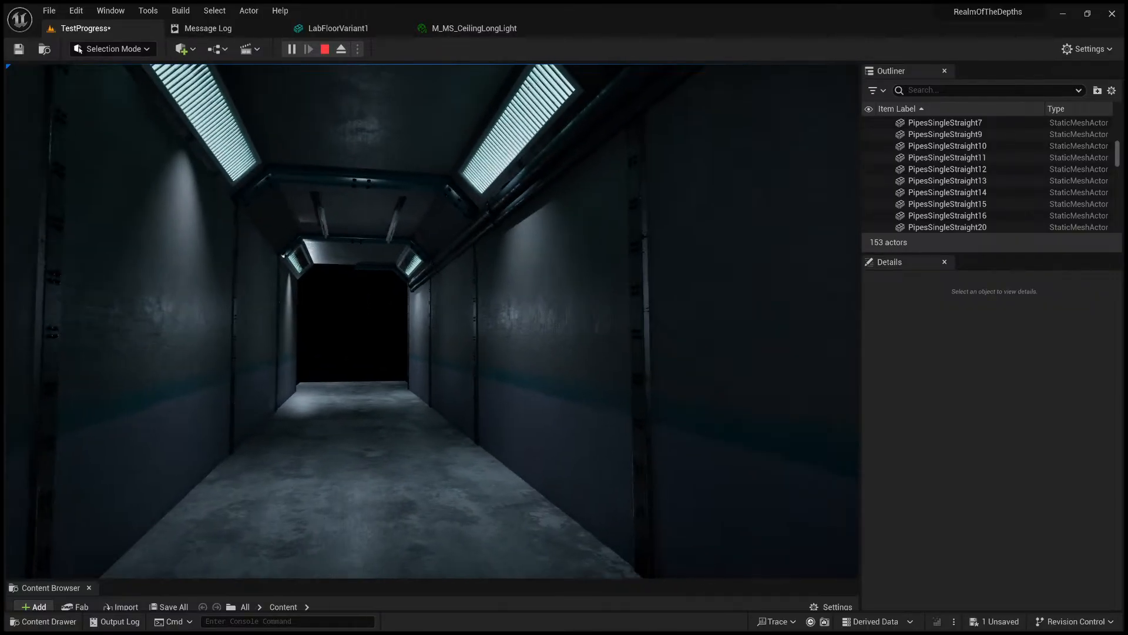
key(Escape)
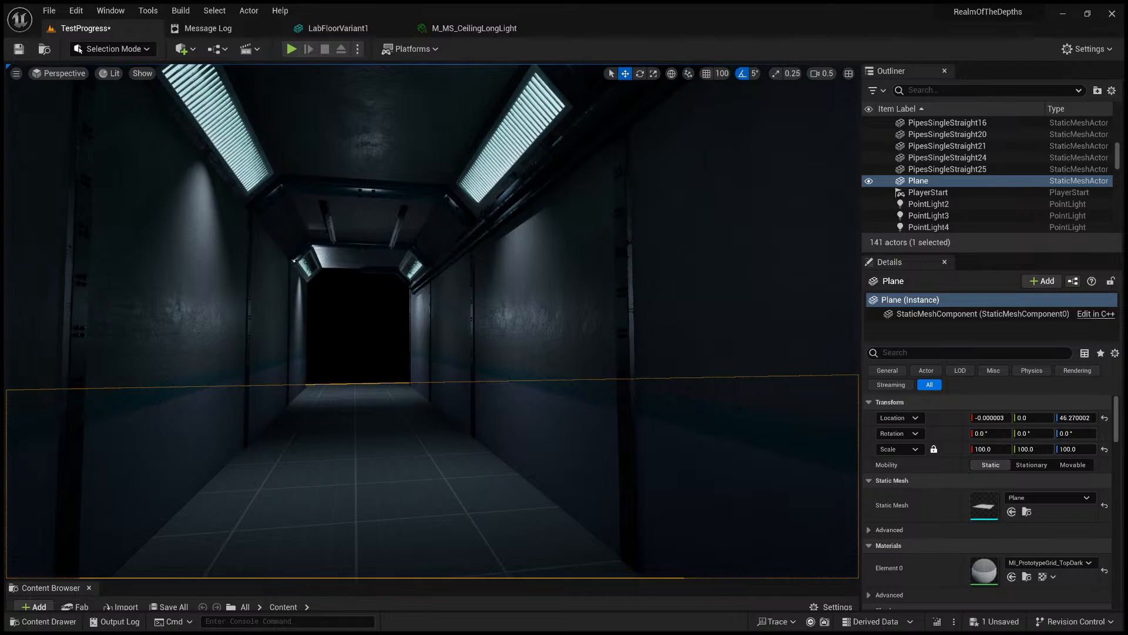
- Look down at the lowered floor and playtest the level again, walking the character back and forth through the corridor
right_drag(437, 472, 430, 542)
key(s)
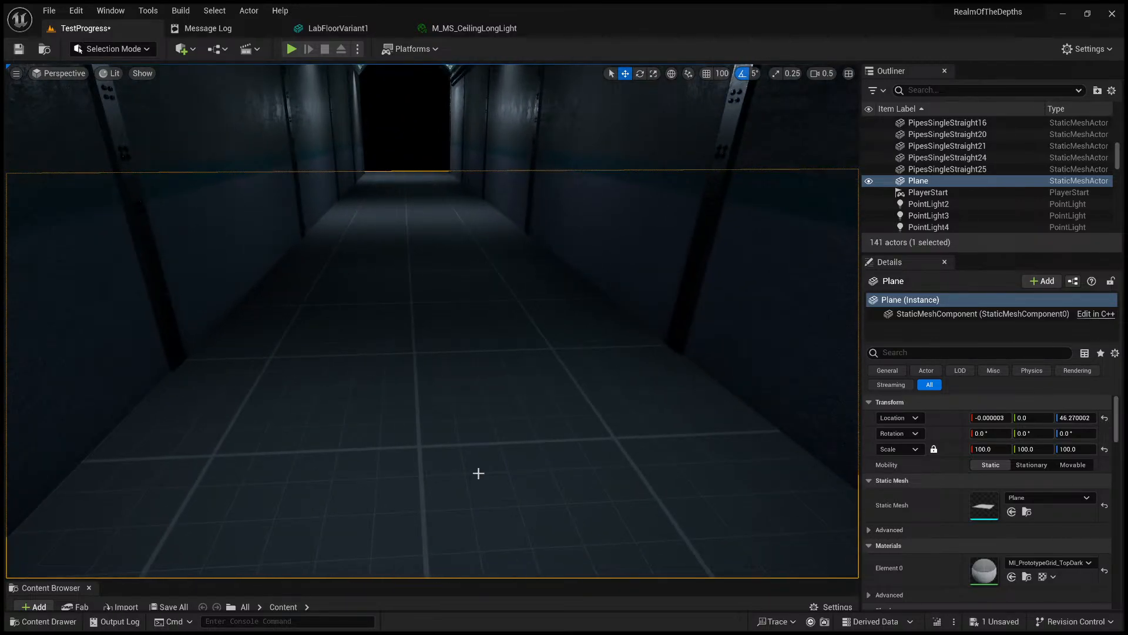
key(alt+p)
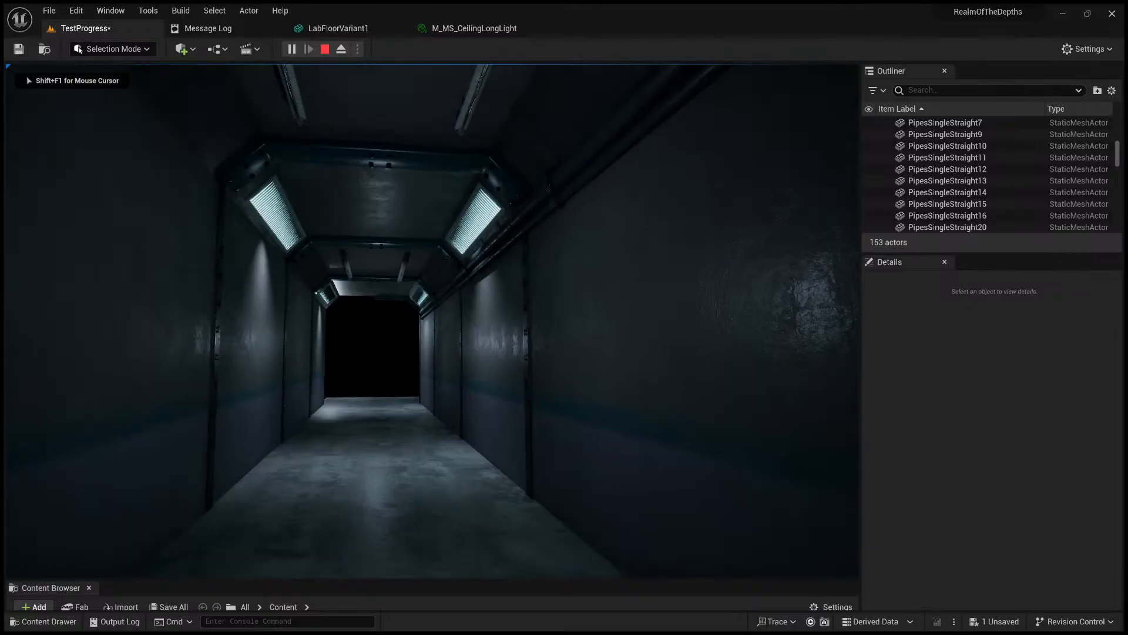
key(s)
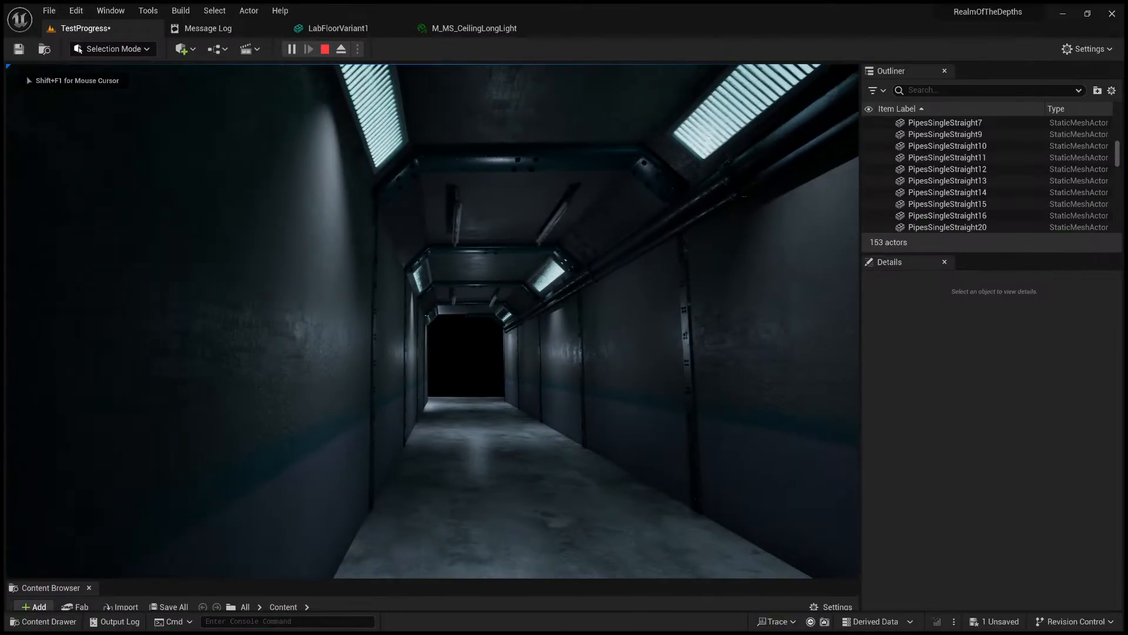
key(w)
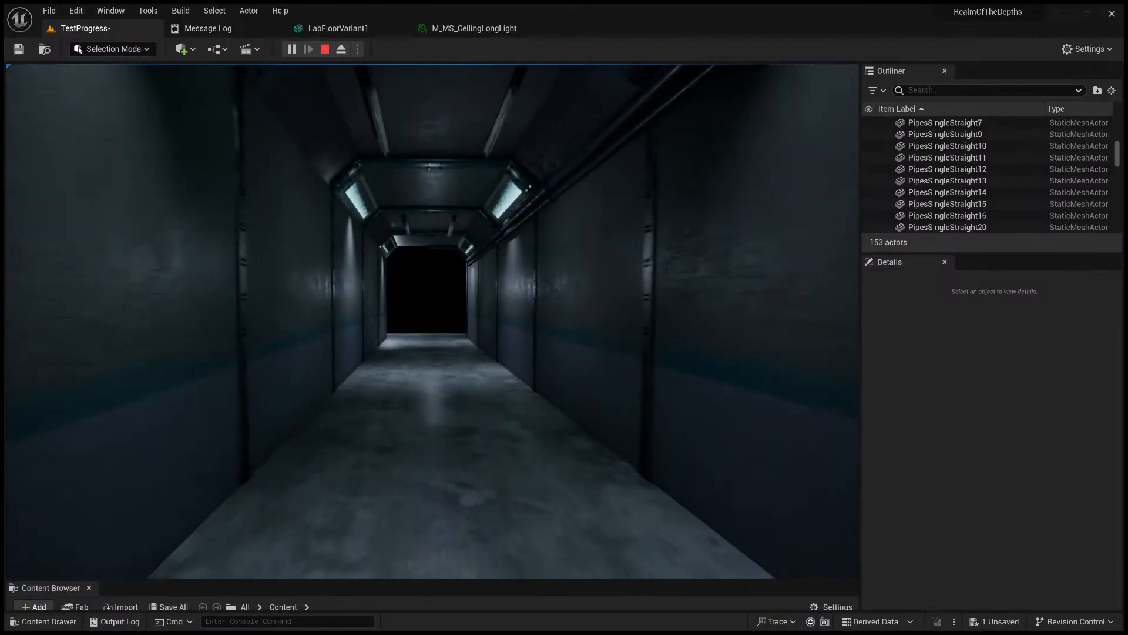
key(s)
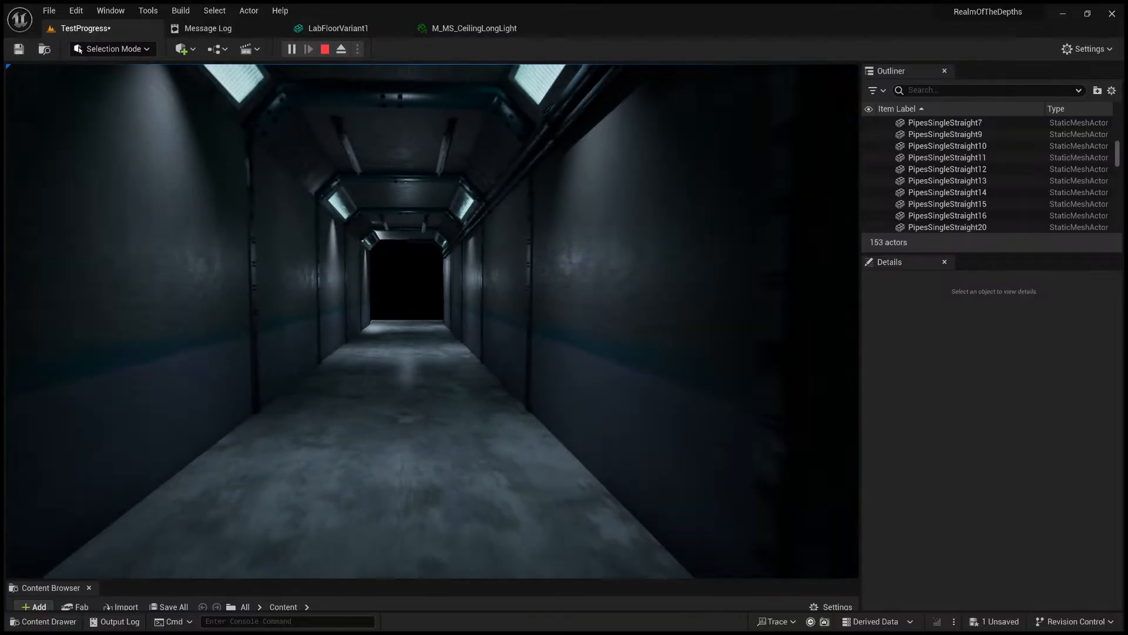
key(w)
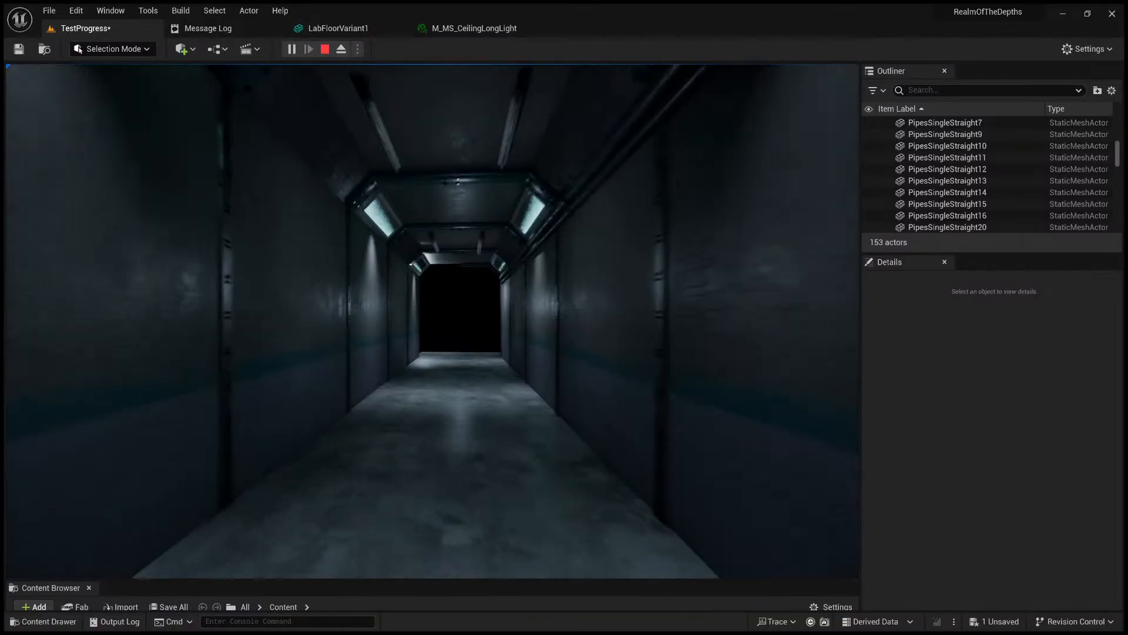
key(w)
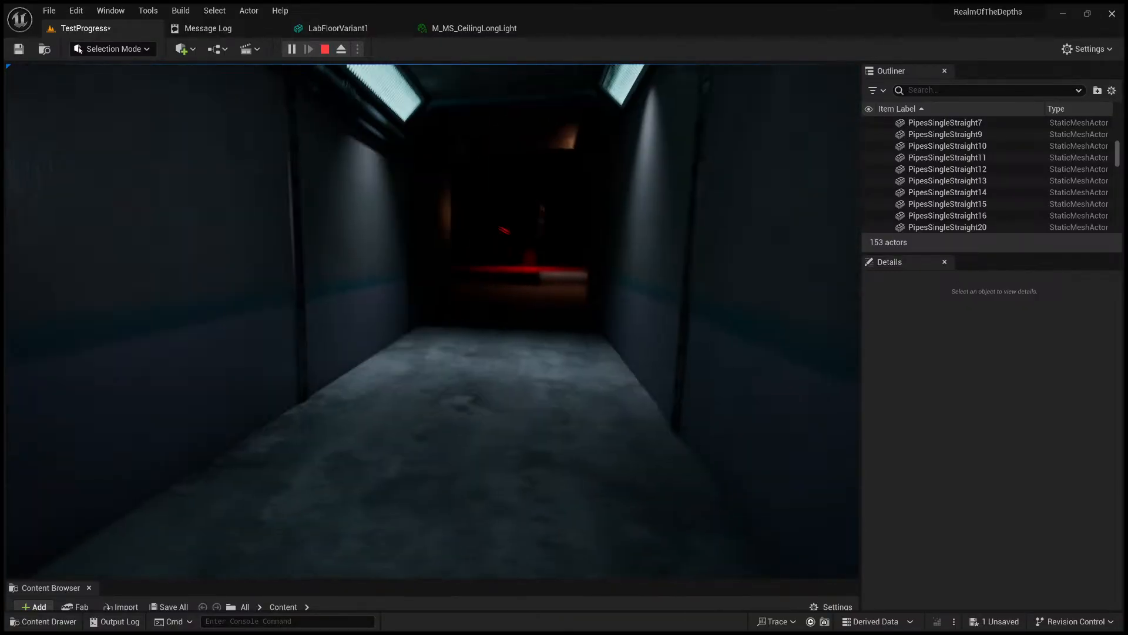
key(s)
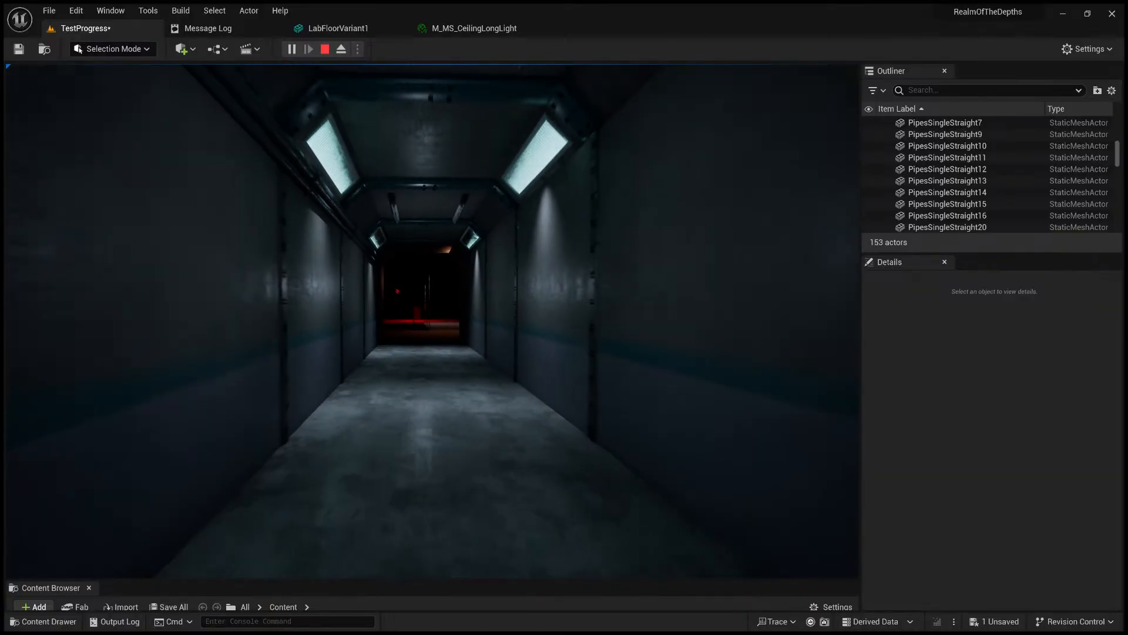
key(w)
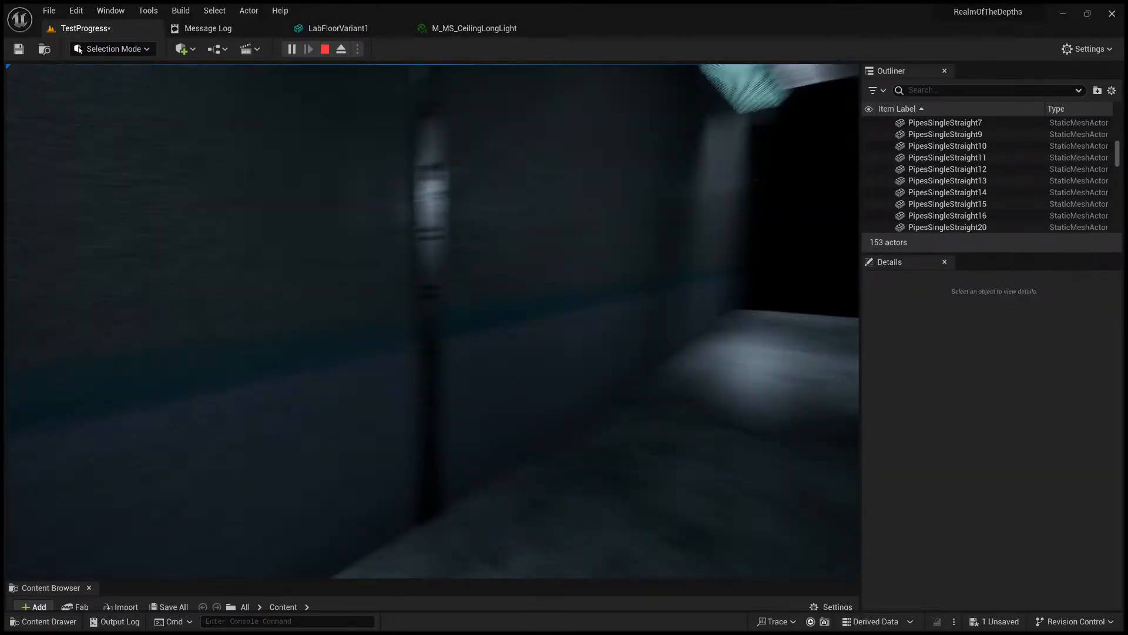
key(s)
key(s)
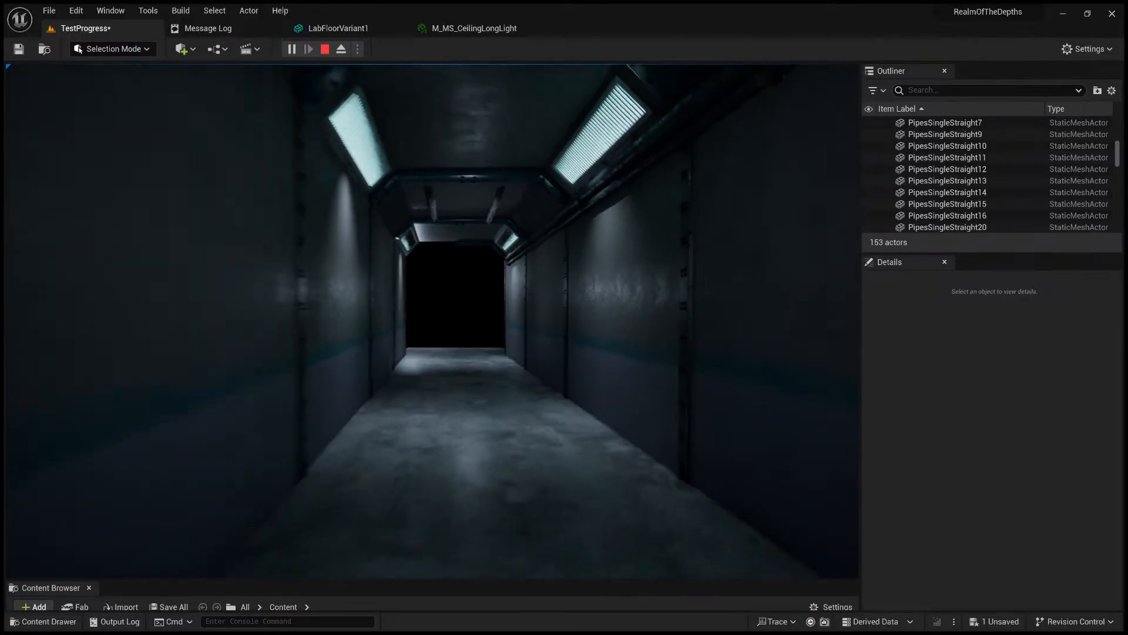
key(s)
key(Escape)
- Select the six LabFloorVariant tiles and make them visible in the editor viewport
key(s)
mouse_move(469, 345)
right_down()
mouse_move(468, 364)
mouse_move(469, 344)
right_up()
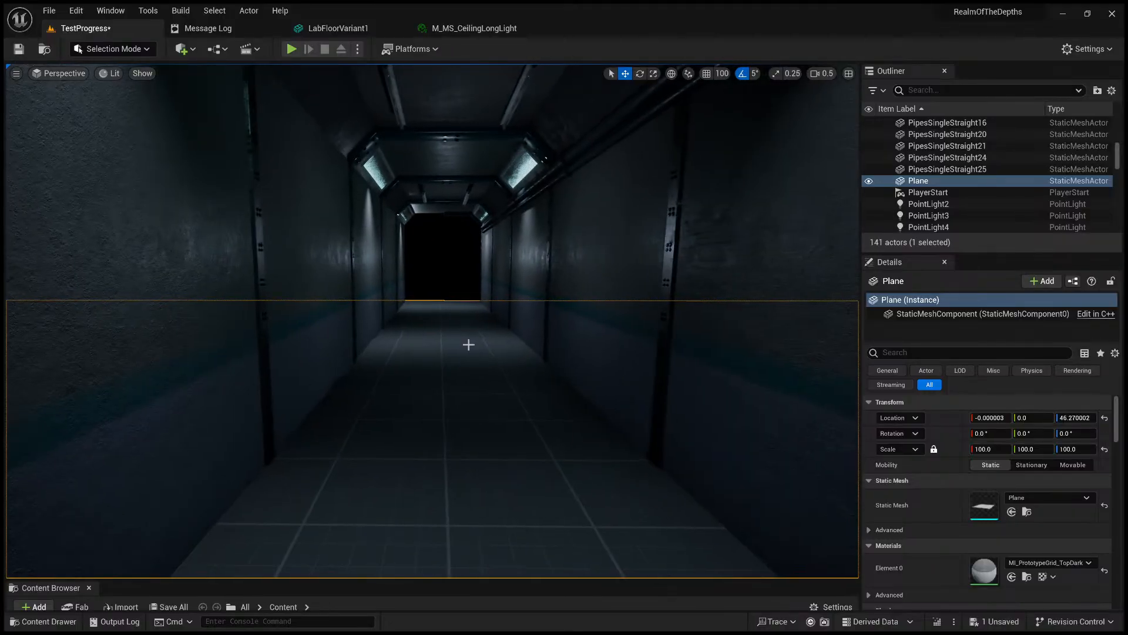
scroll(894, 183, down, 15)
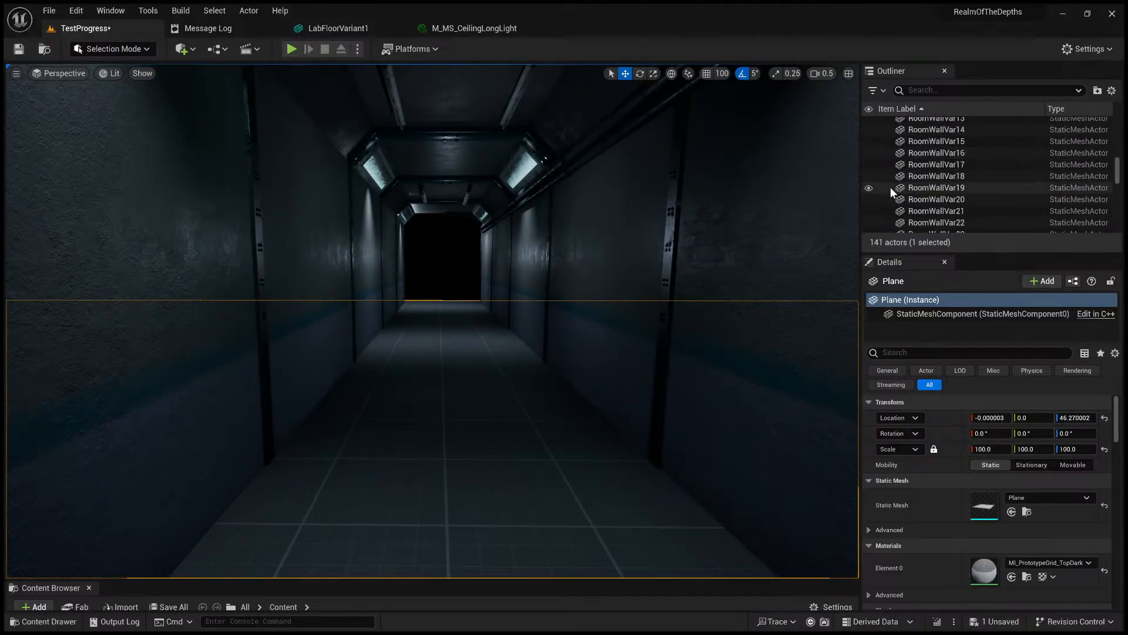
scroll(900, 186, down, 15)
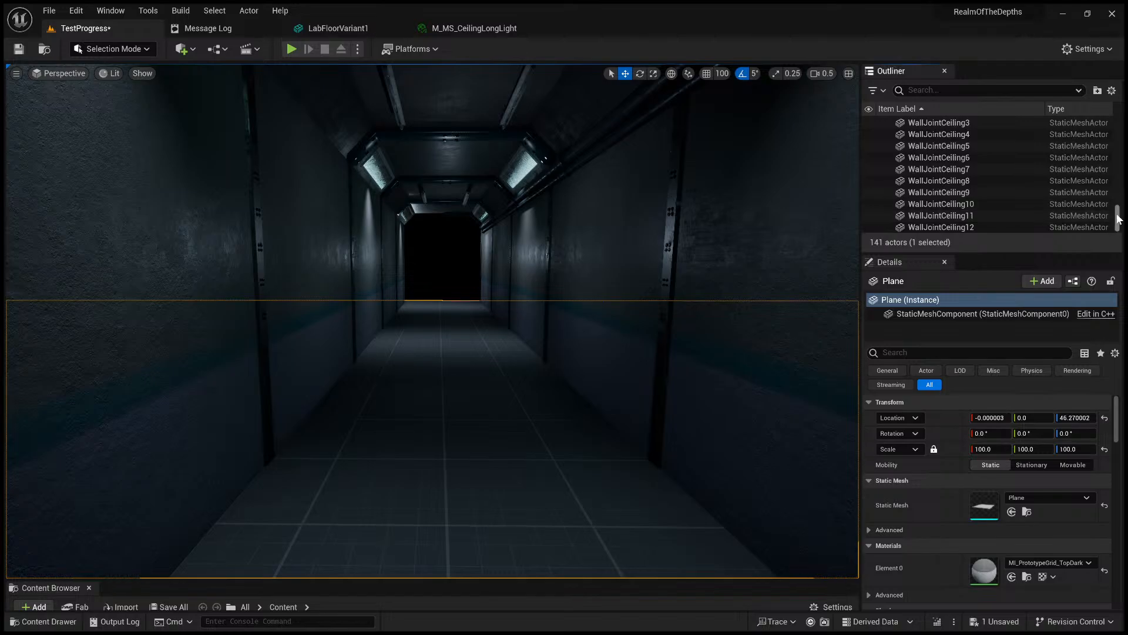
drag(1116, 214, 1117, 148)
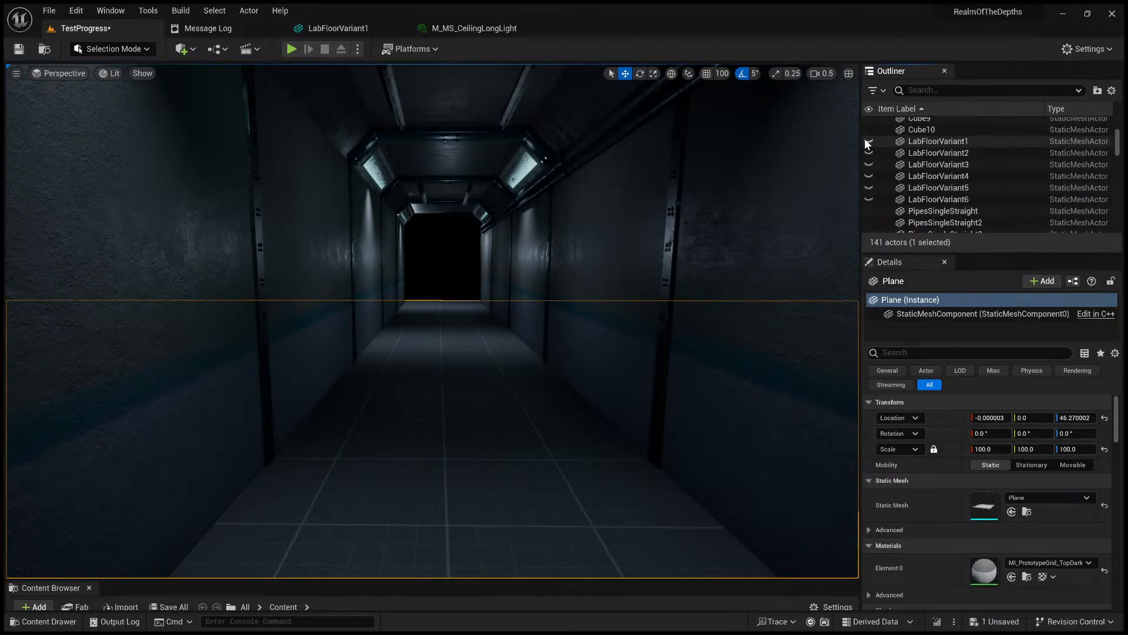
click(921, 141)
shift+click(917, 200)
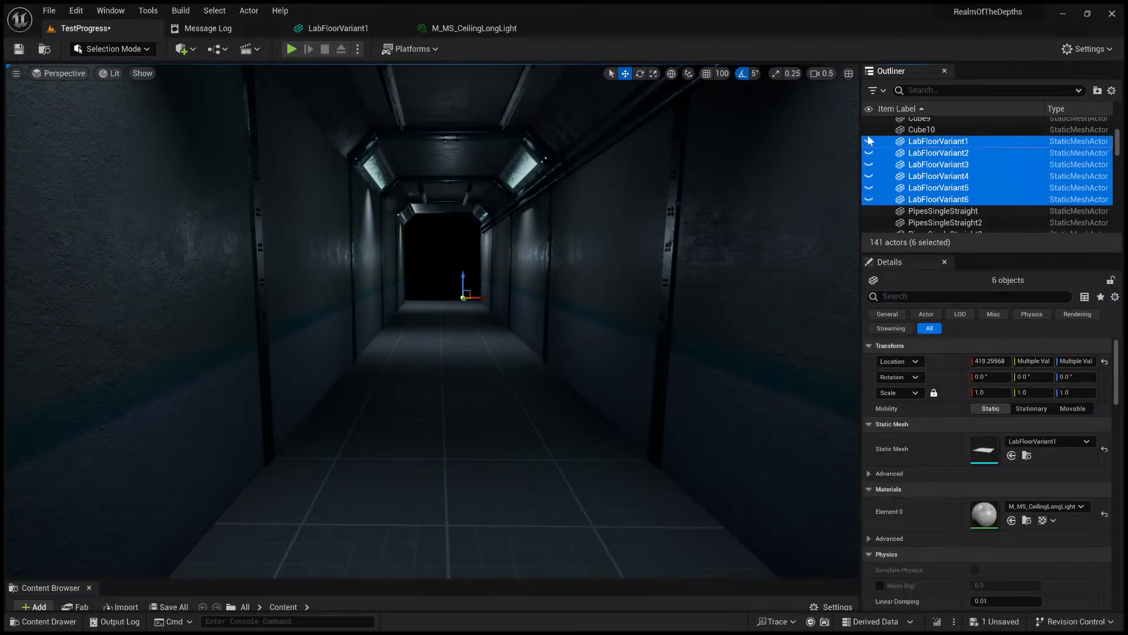
click(869, 141)
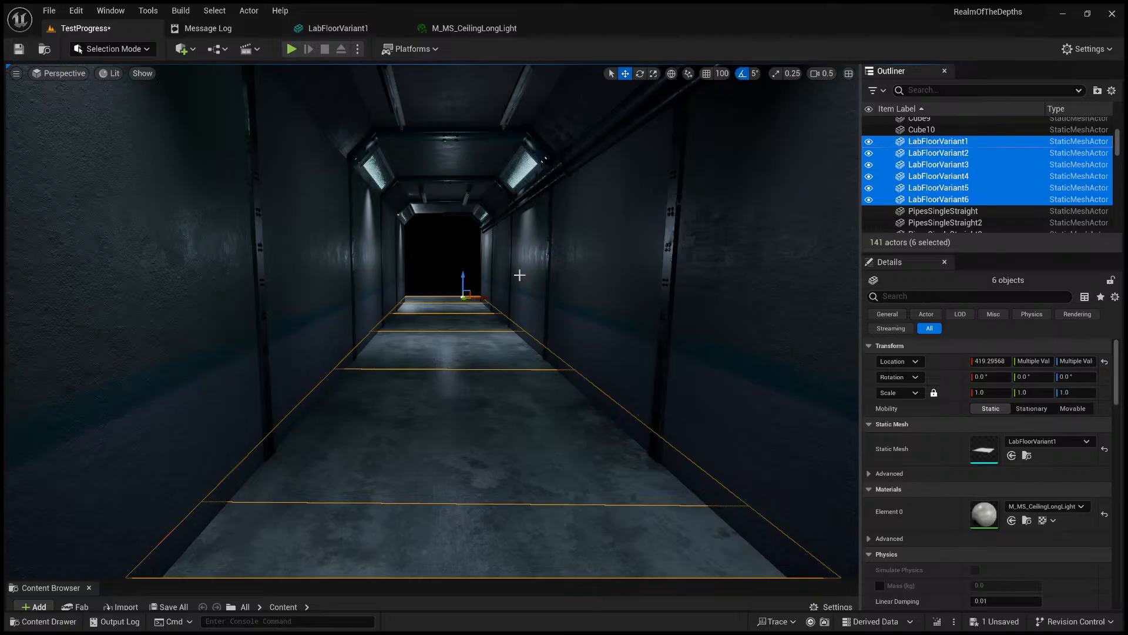
- Raise the six LabFloorVariant tiles to a height of about 108.32 and deselect them
drag(458, 287, 459, 275)
click(439, 268)
key(s)
right_drag(439, 268, 455, 279)
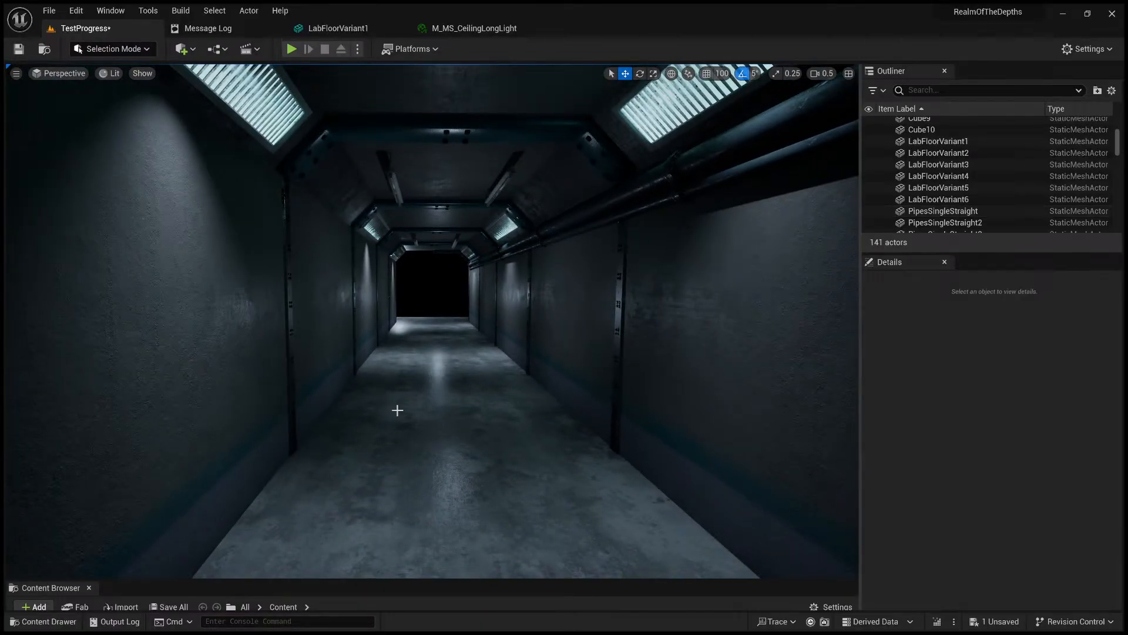
- Select LabFloorVariant1 through LabFloorVariant6 and hide their selection outlines and gizmo in the viewport with game view
click(940, 153)
click(951, 142)
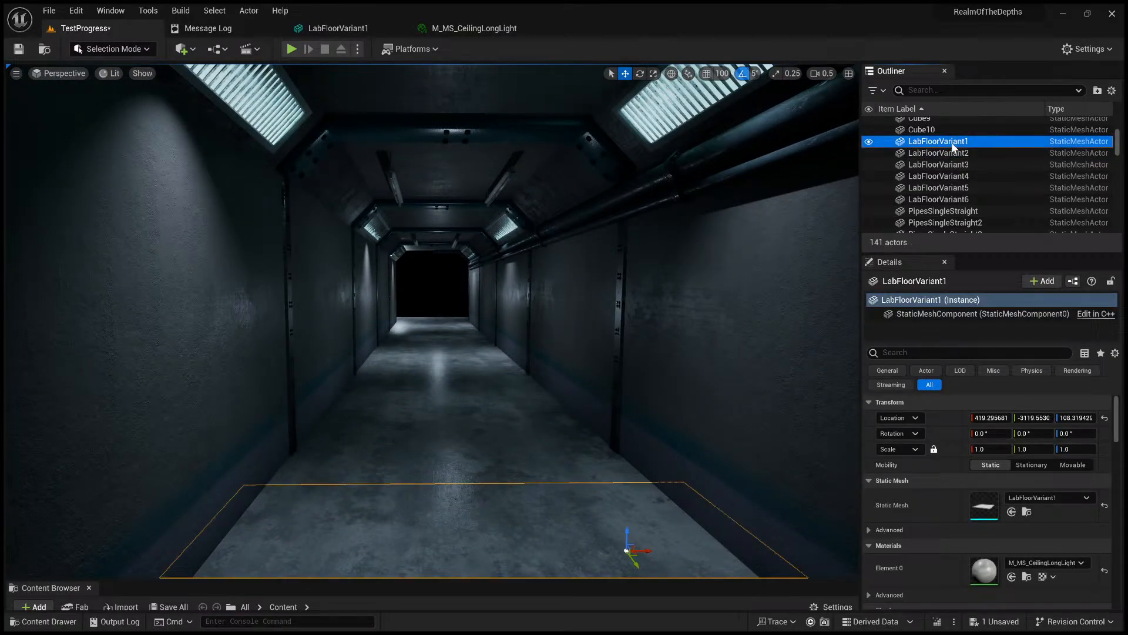
shift+click(950, 200)
mouse_move(600, 237)
right_down()
mouse_move(609, 235)
mouse_move(599, 241)
right_up()
key(g)
key(g)
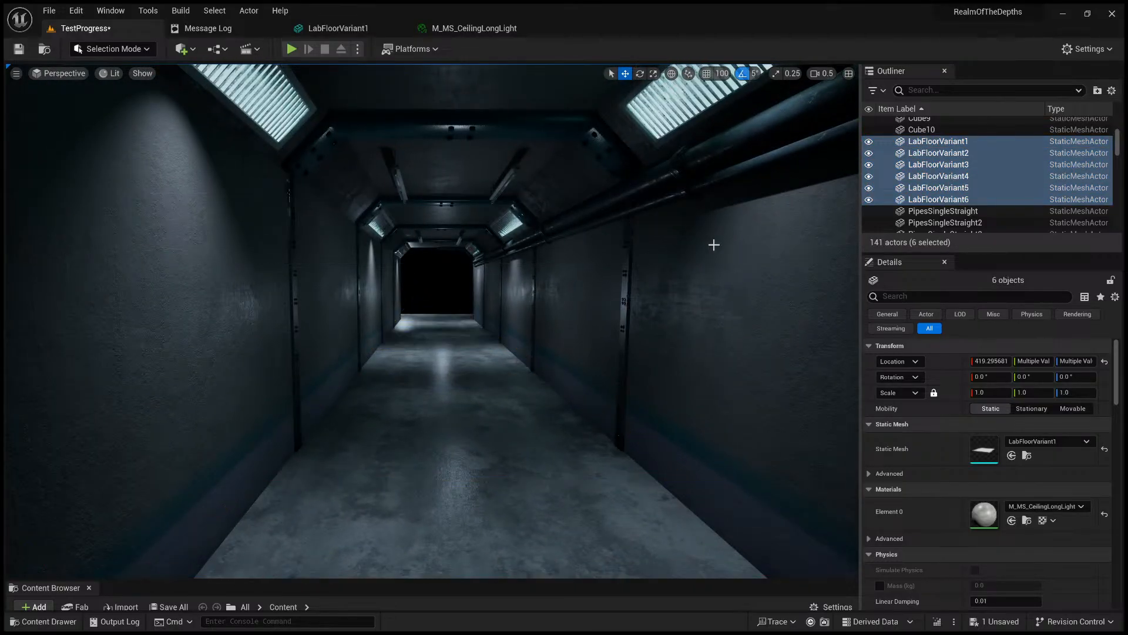
- Toggle the six floor tiles' visibility repeatedly to compare the raised floor with the prototype-grid plane, leave them visible, and deselect them
click(869, 142)
click(869, 143)
click(869, 142)
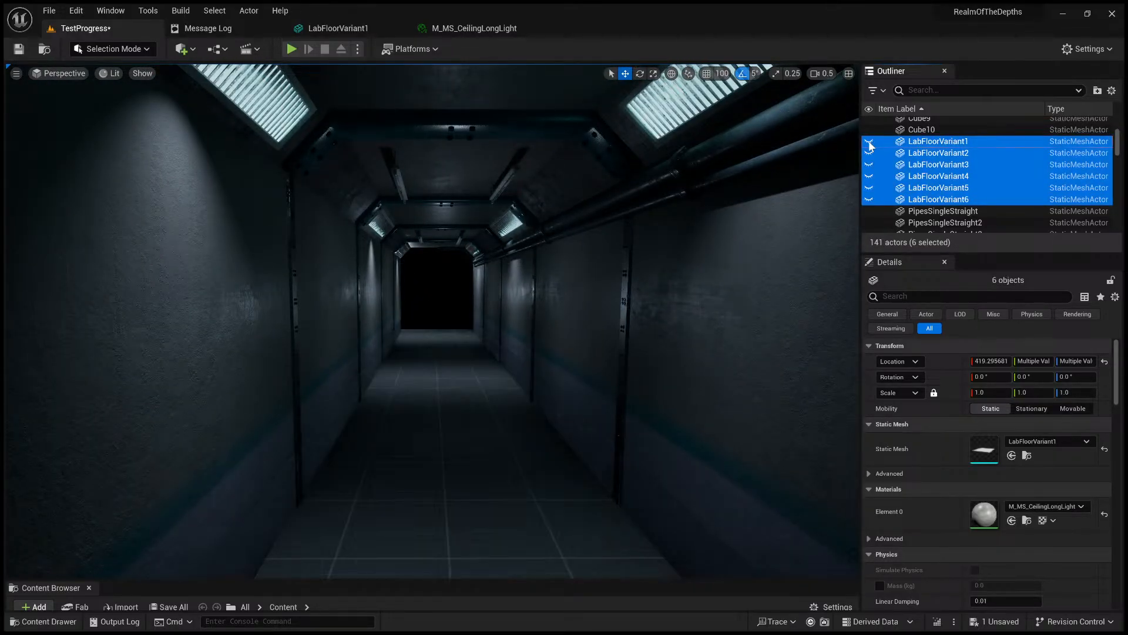
click(869, 143)
click(869, 142)
click(870, 142)
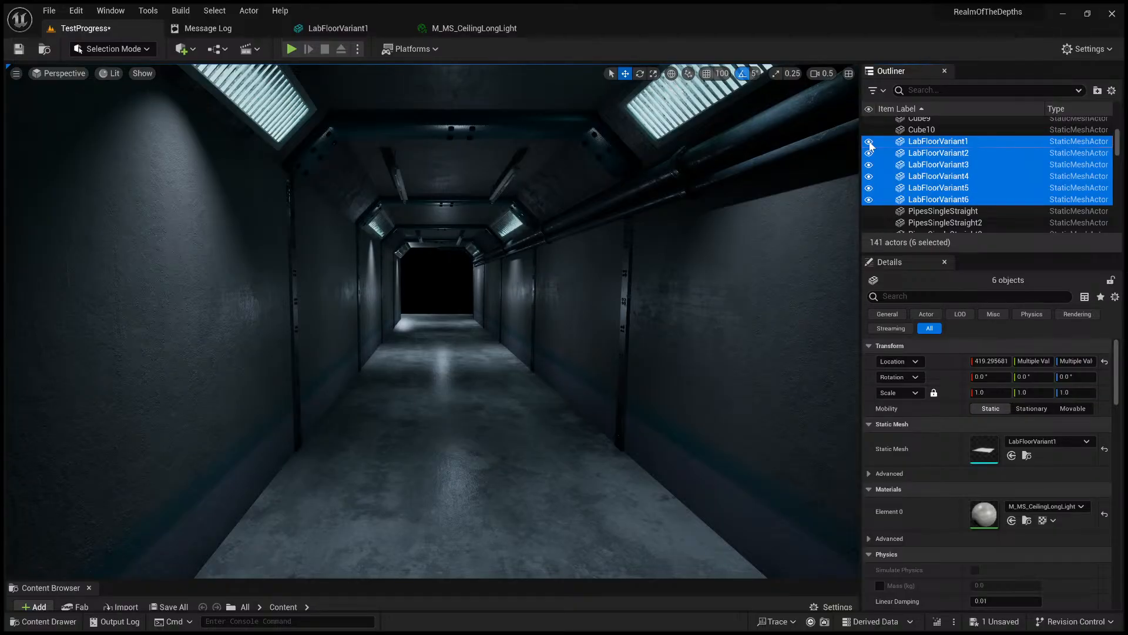
click(870, 143)
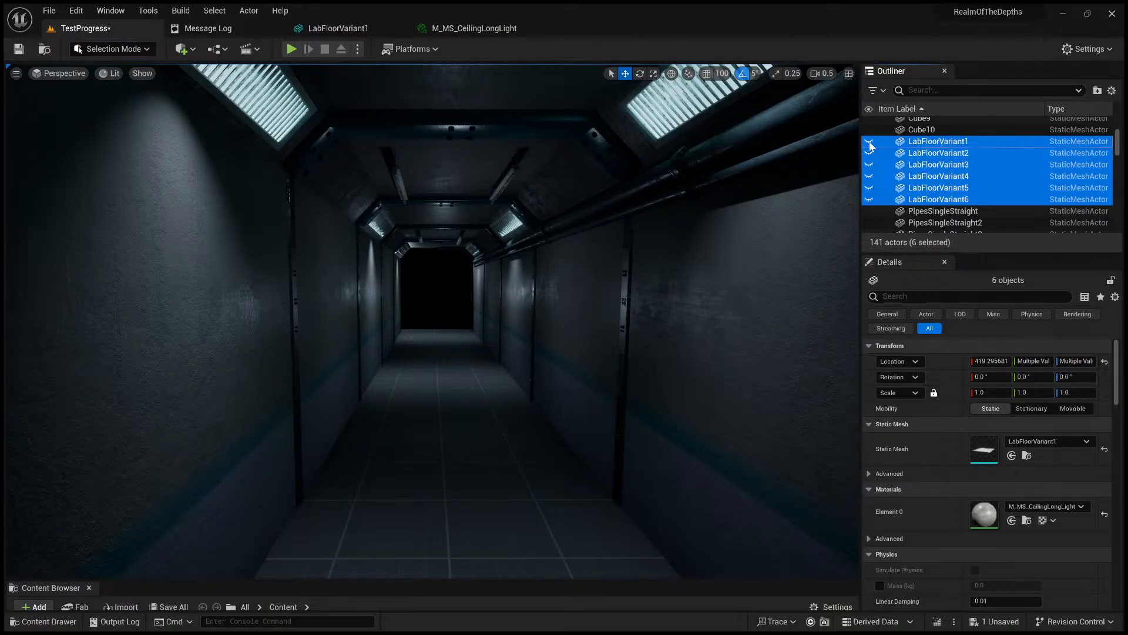
click(869, 143)
right_drag(632, 261, 625, 239)
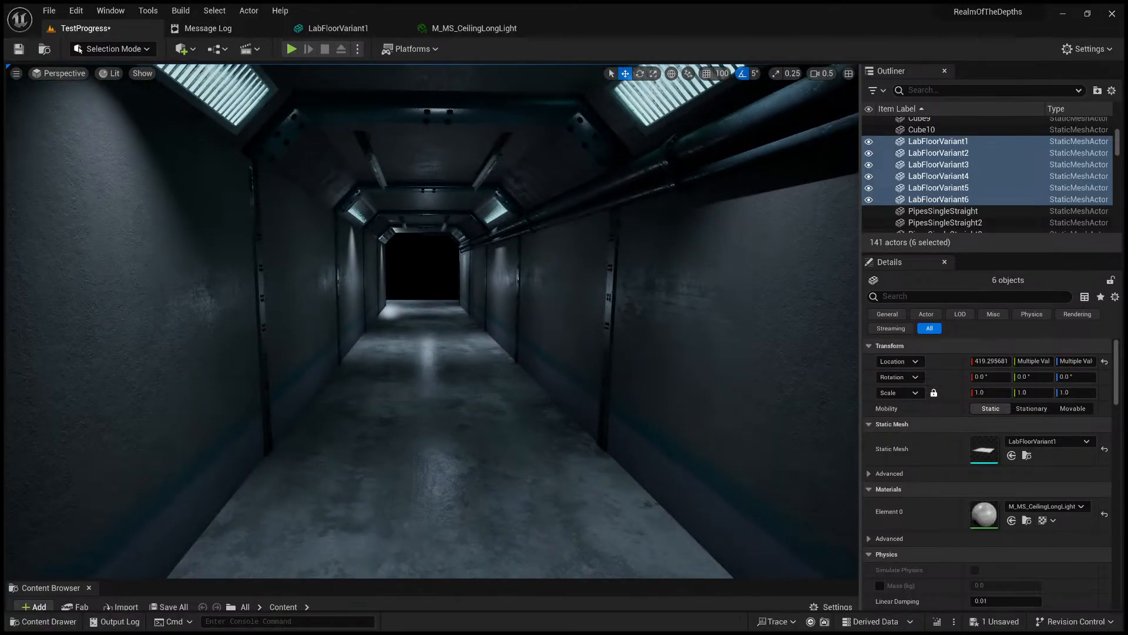
click(869, 143)
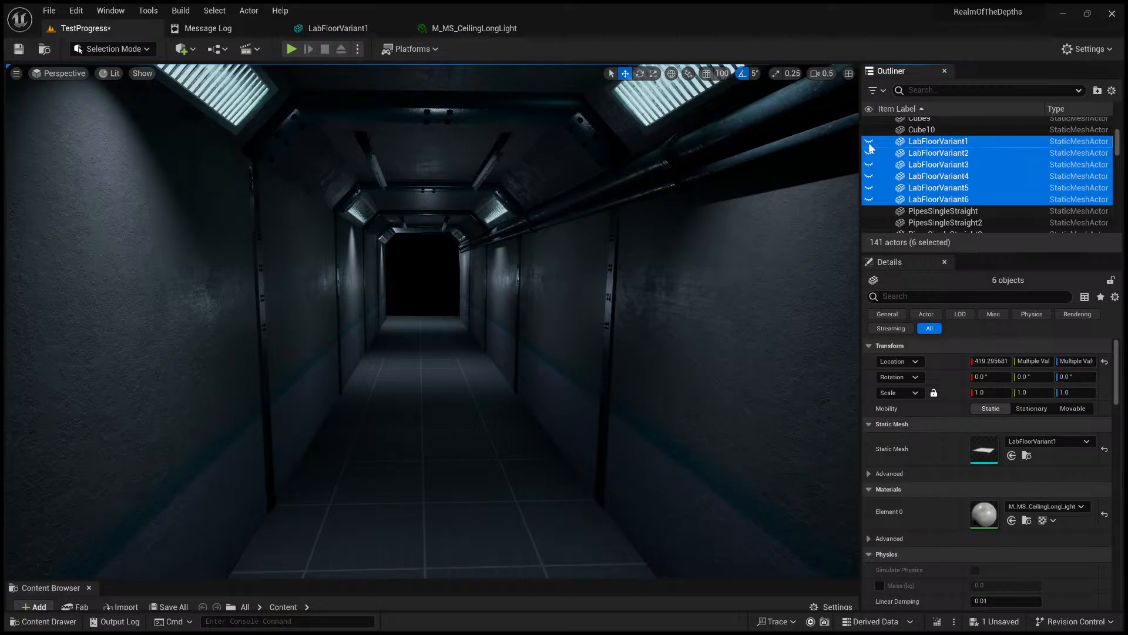
click(870, 147)
click(870, 146)
click(870, 147)
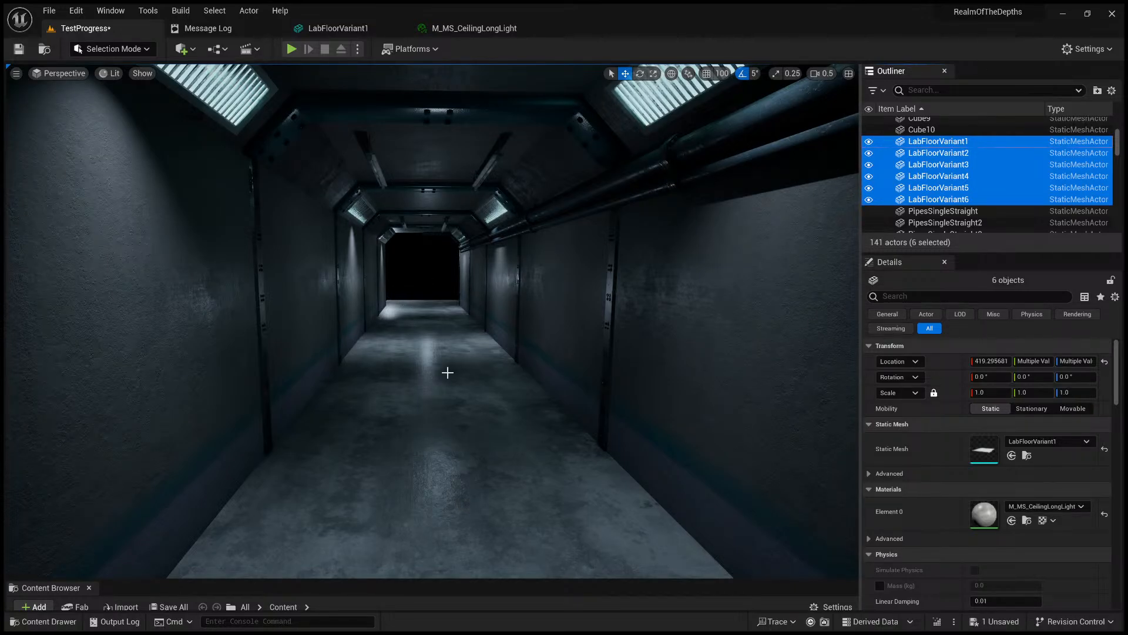
click(418, 275)
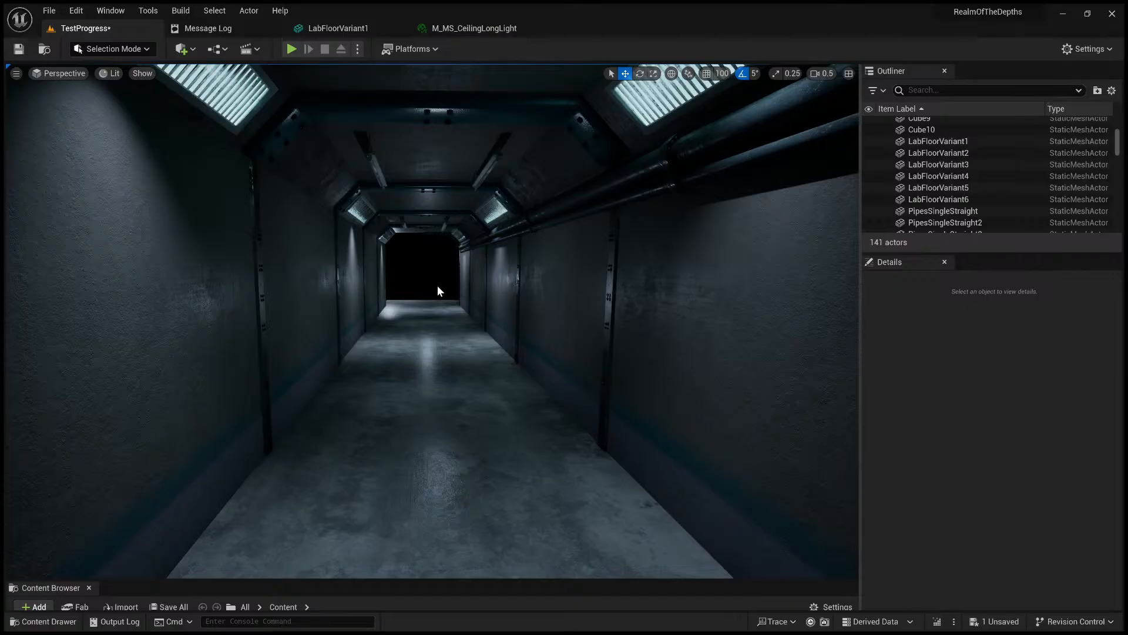
- Select the LabFloorVariant2 tile and inspect the concrete floor surface up close
click(402, 405)
right_drag(412, 410, 408, 482)
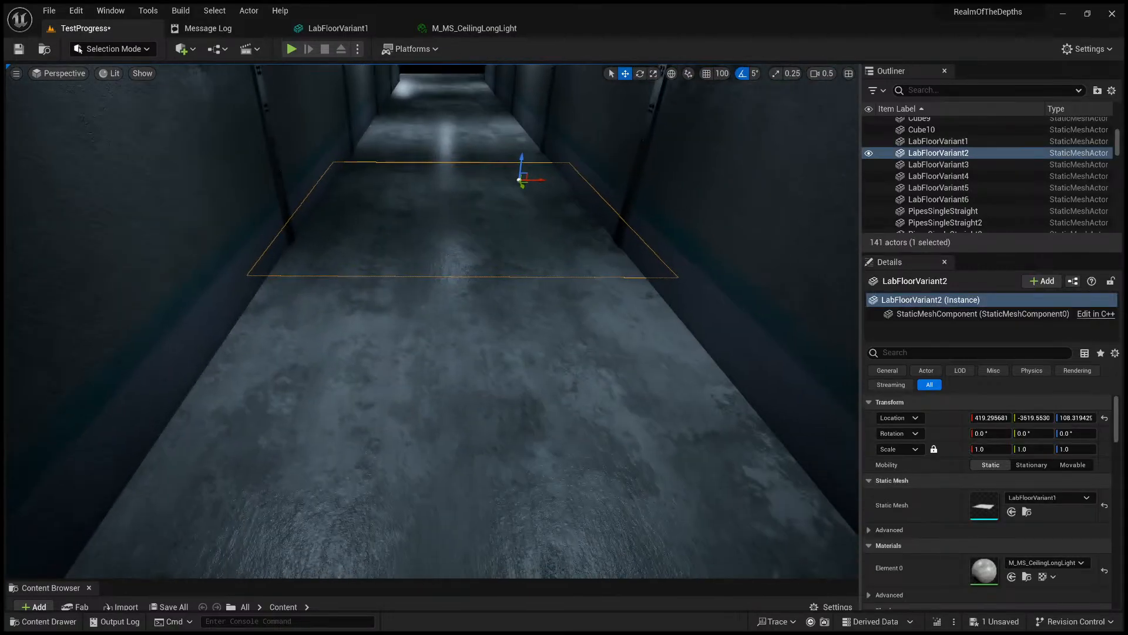
click(414, 406)
- Switch to GIMP and compare the floors in the East Area, piped corridor and laboratory hall reference images
click(431, 224)
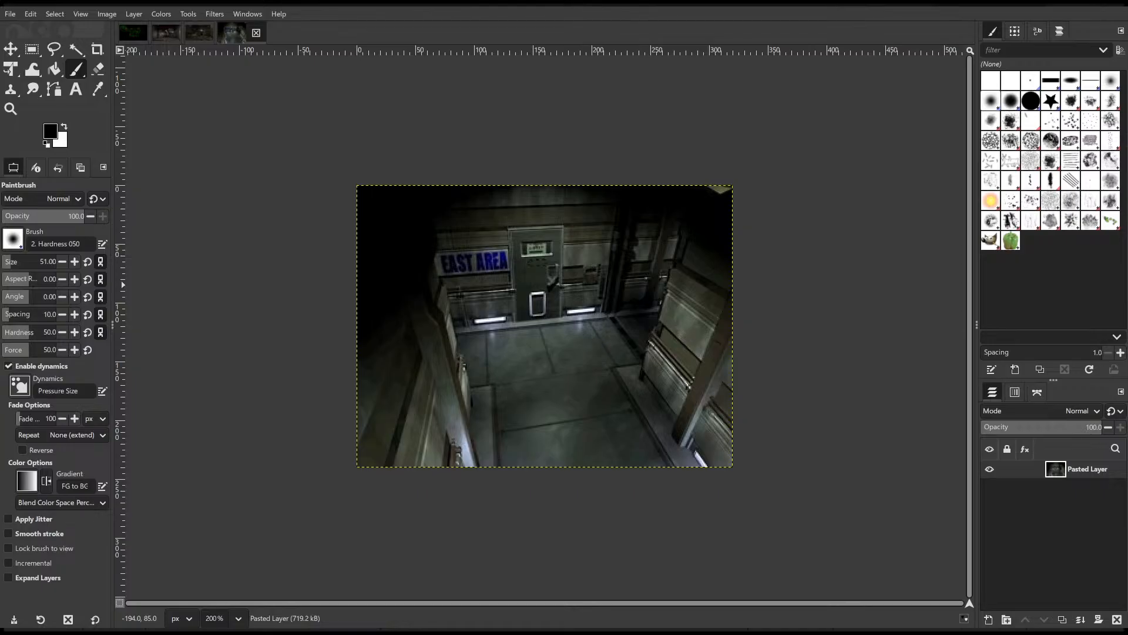
ctrl+scroll(539, 346, up, 7)
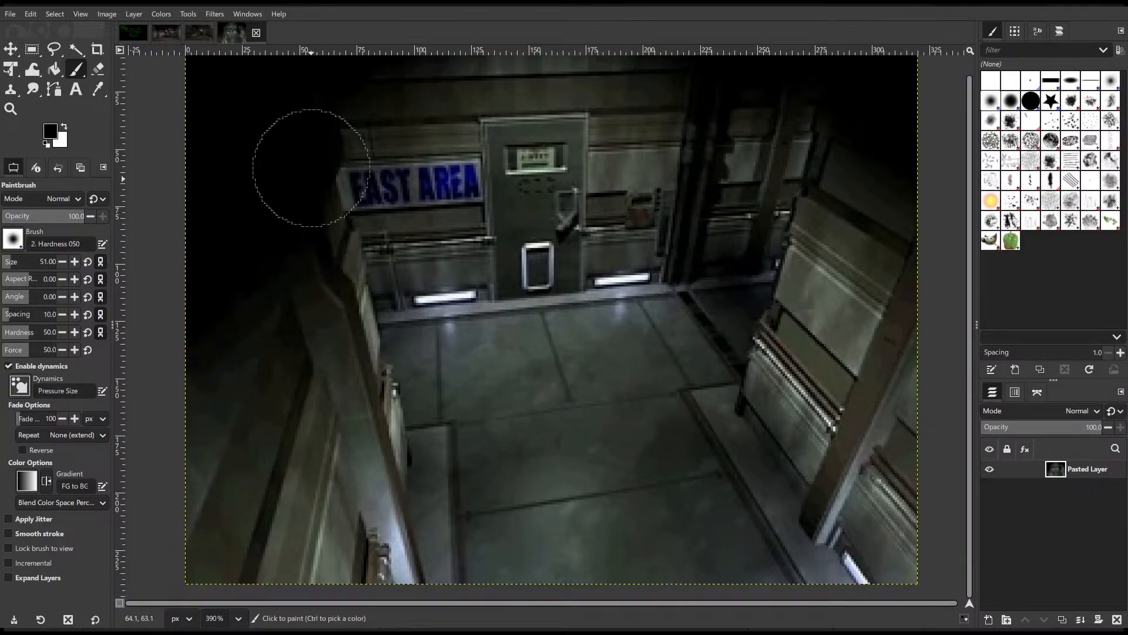
click(207, 36)
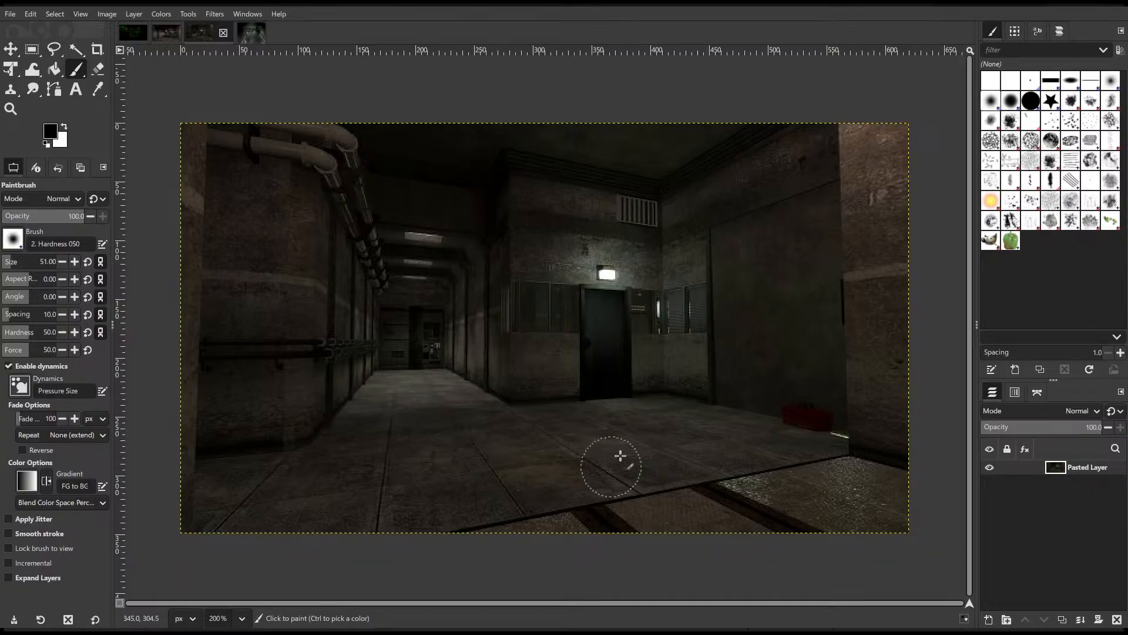
click(165, 36)
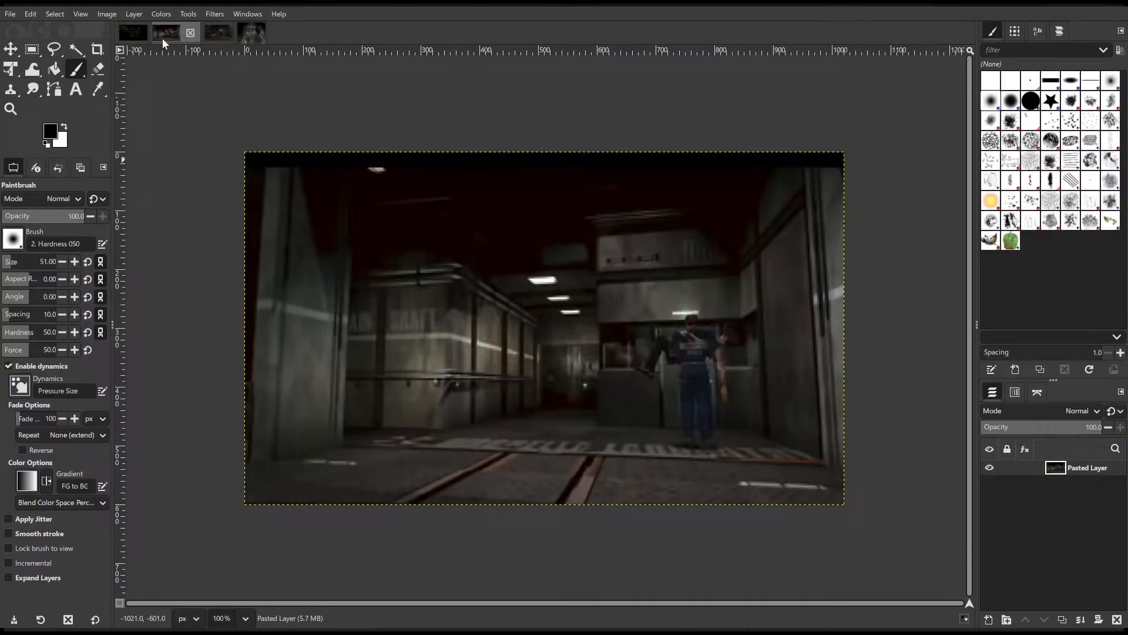
click(204, 37)
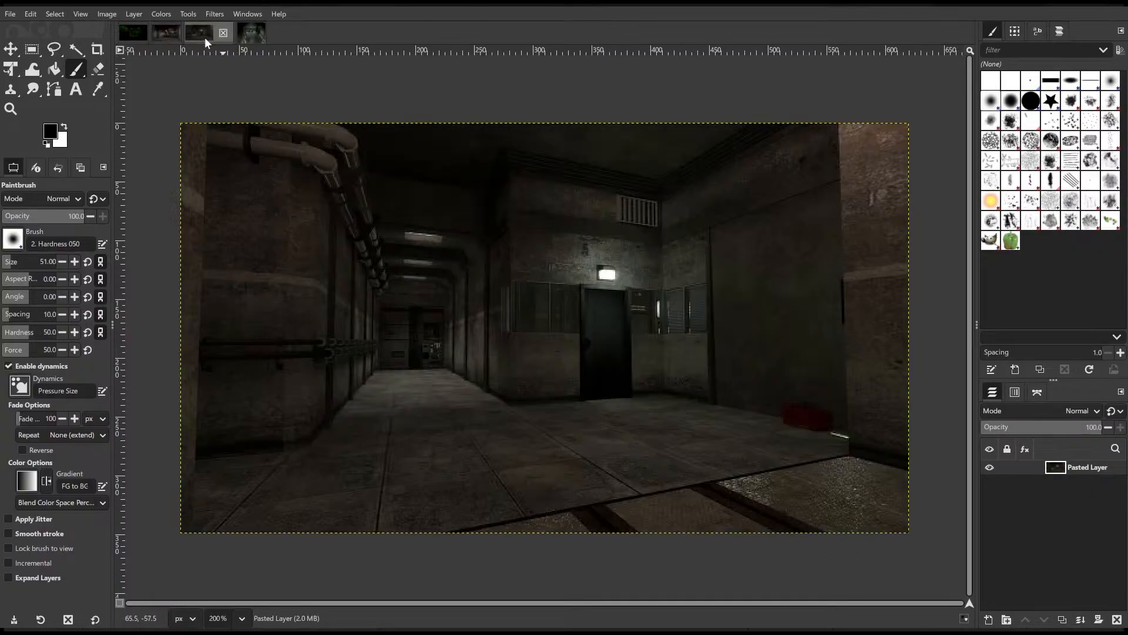
click(168, 38)
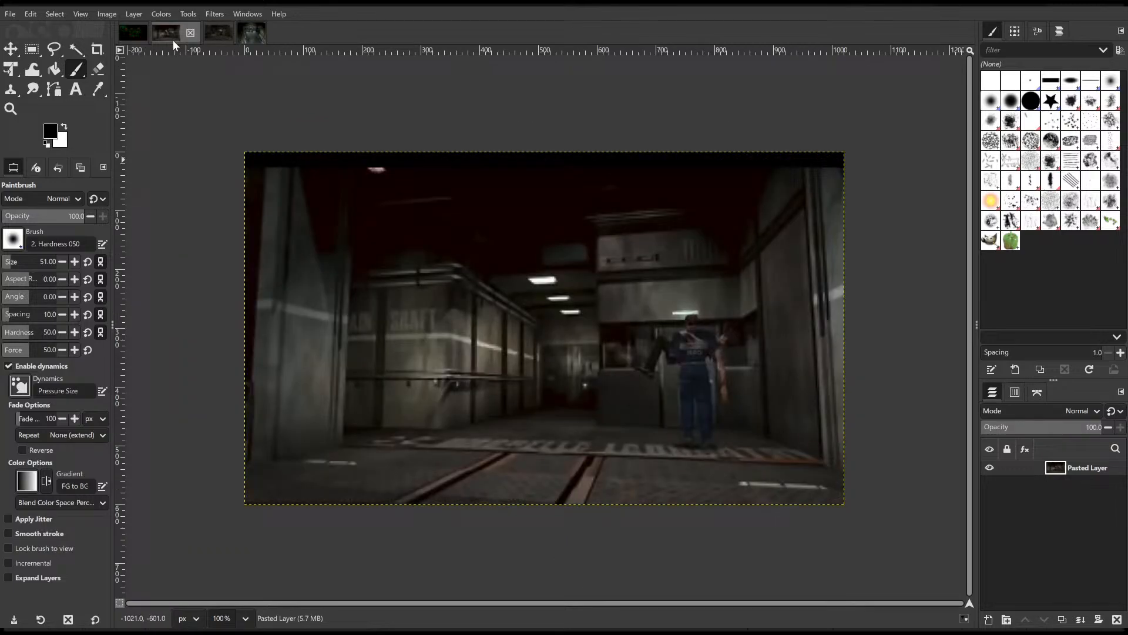
click(214, 34)
click(244, 37)
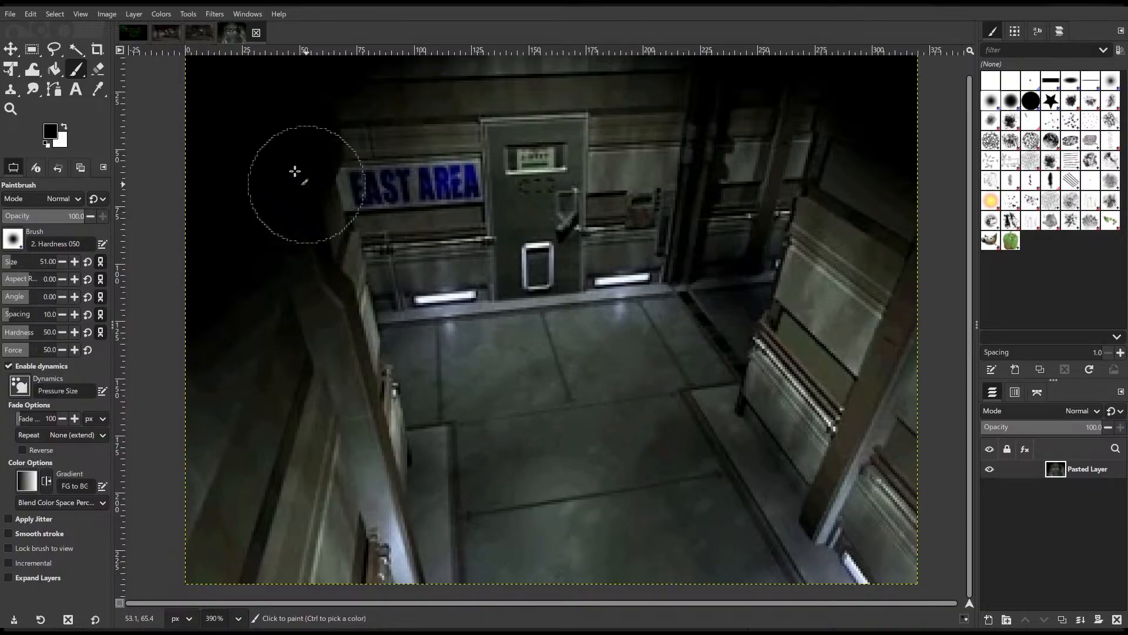
click(200, 32)
click(243, 39)
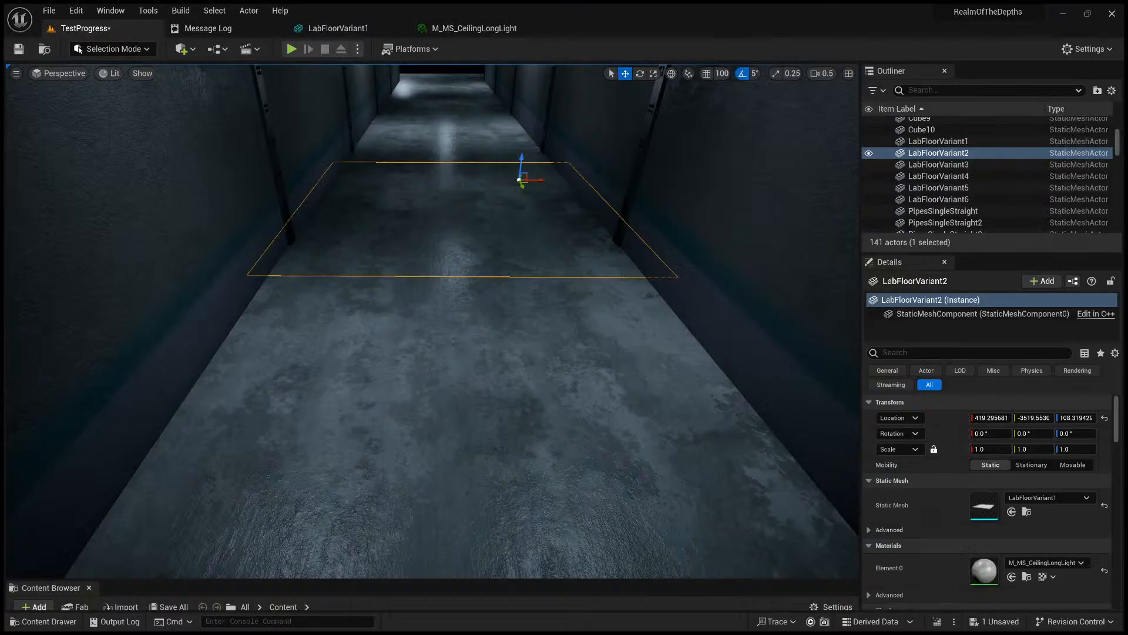
- View the concrete floor along the corridor, deselect the LabFloorVariant2 tile, and toggle the viewport frame-rate display on and off
mouse_move(429, 317)
right_down()
mouse_move(412, 320)
mouse_move(441, 306)
right_up()
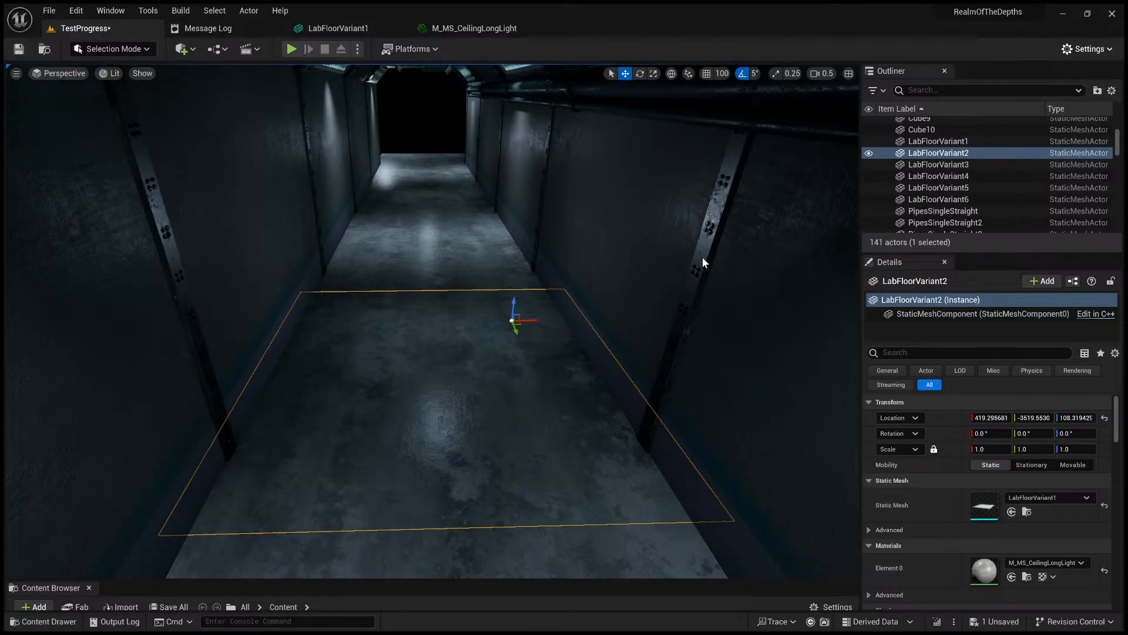
key(s)
right_drag(703, 256, 699, 240)
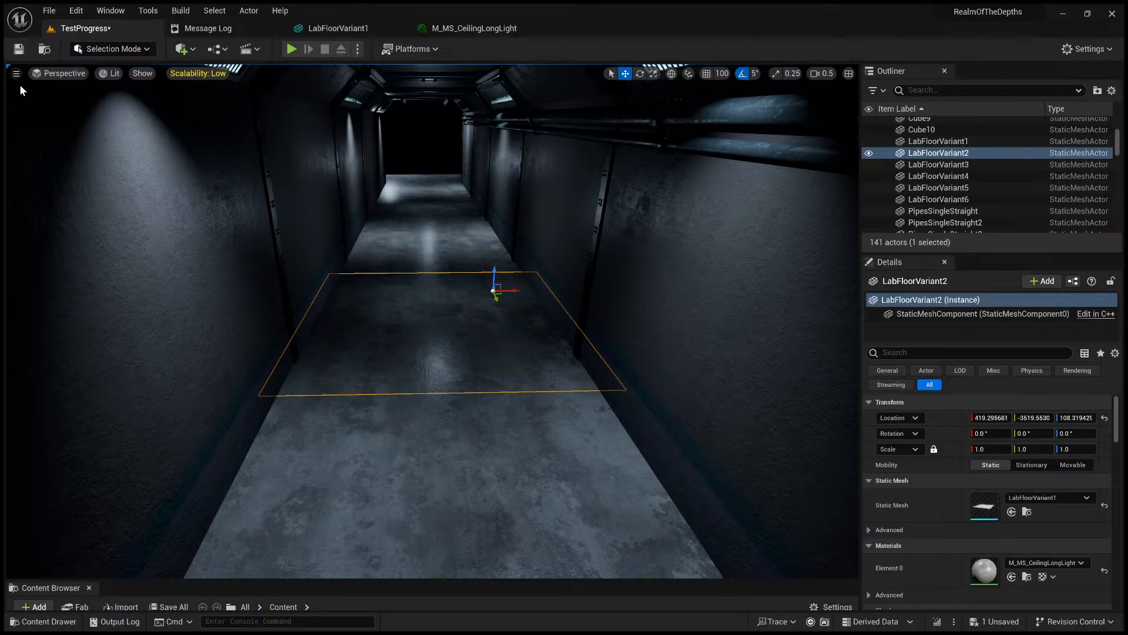
key(ctrl+shift+h)
click(424, 147)
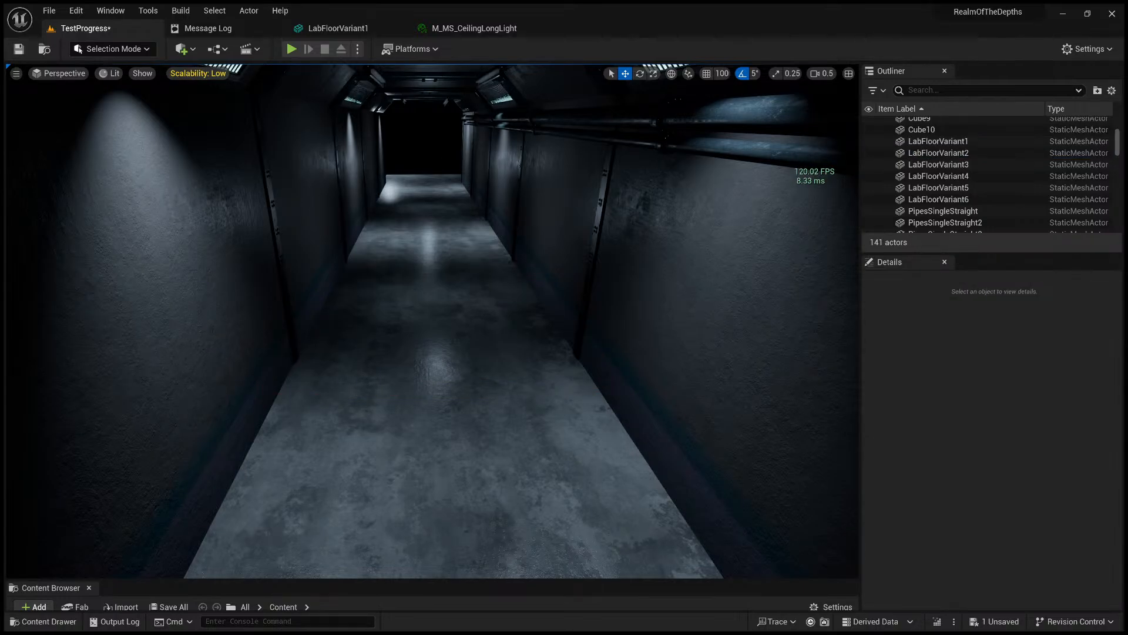
key(ctrl+shift+h)
key(ctrl+shift+h)
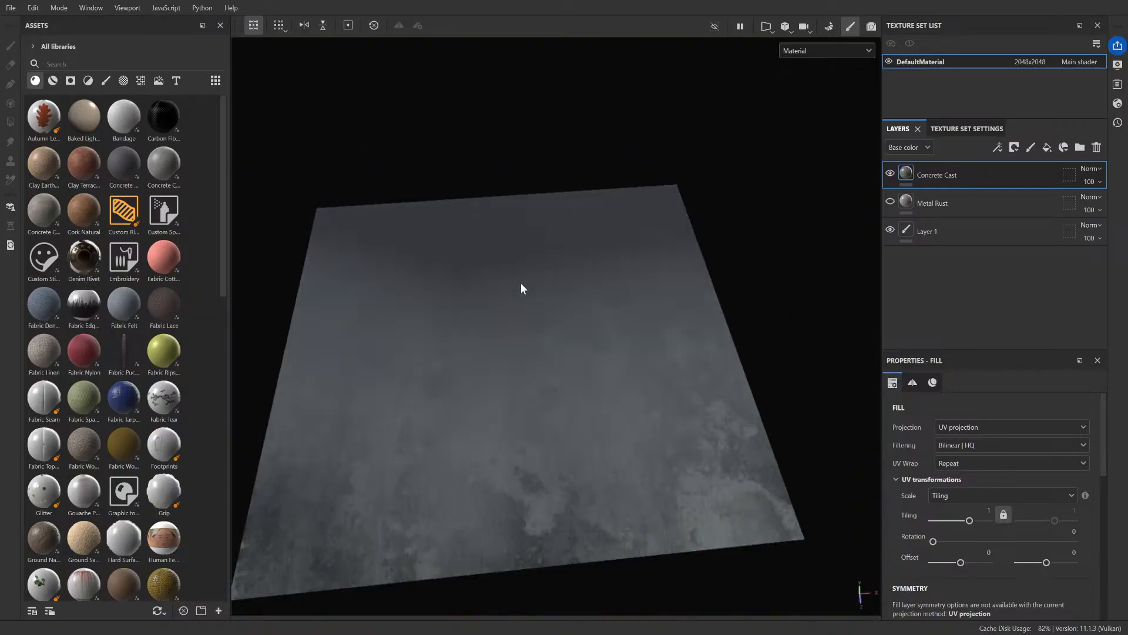
- Switch to Substance 3D Painter, inspect the floor plane, and try an empty filter and an empty generator on the Concrete Cast layer
scroll(540, 296, up, 3)
alt+drag(546, 329, 584, 300)
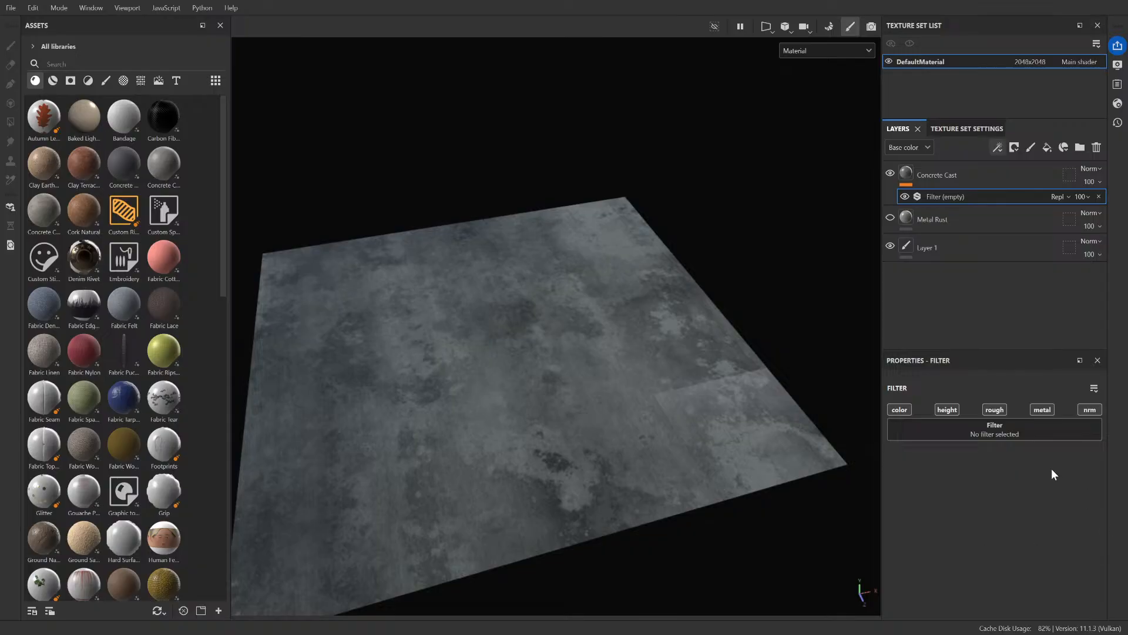
click(1097, 147)
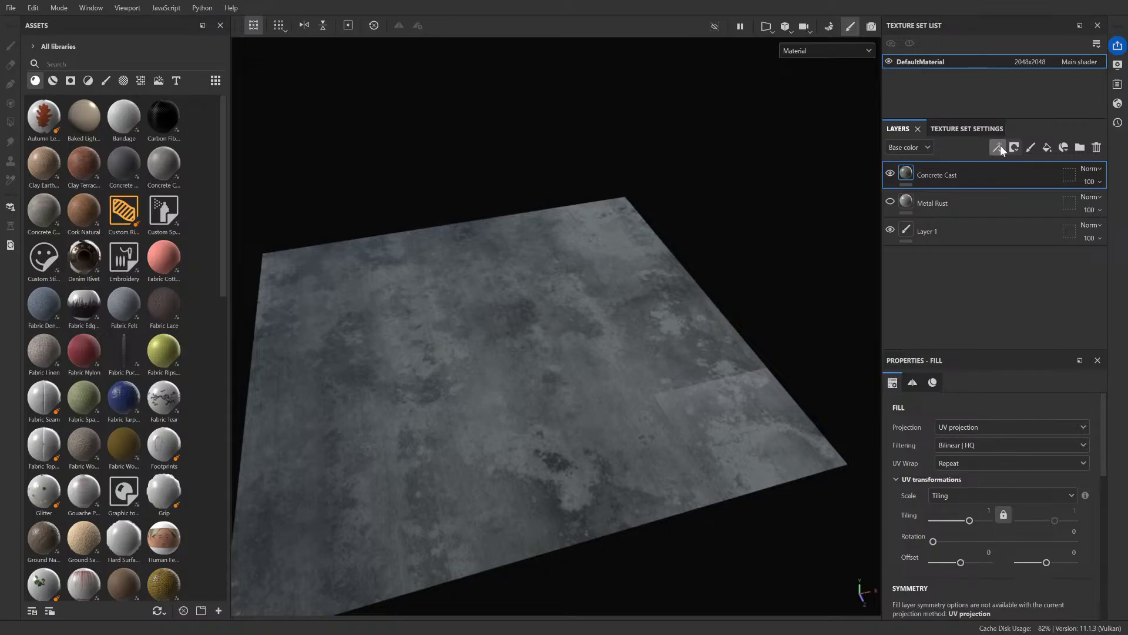
click(1040, 163)
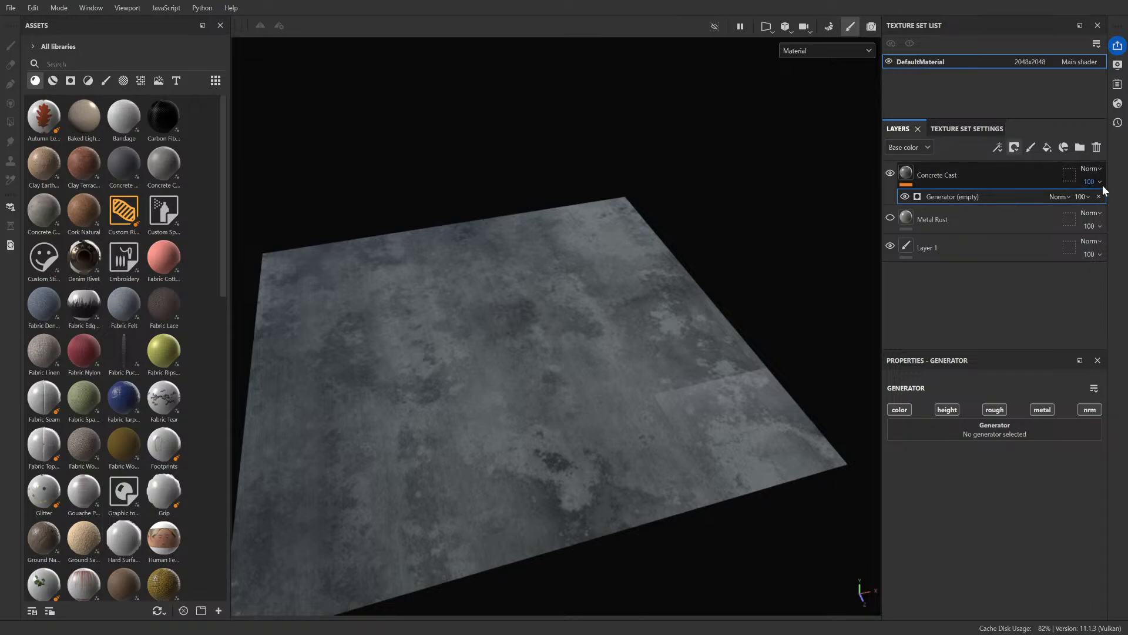
click(1100, 148)
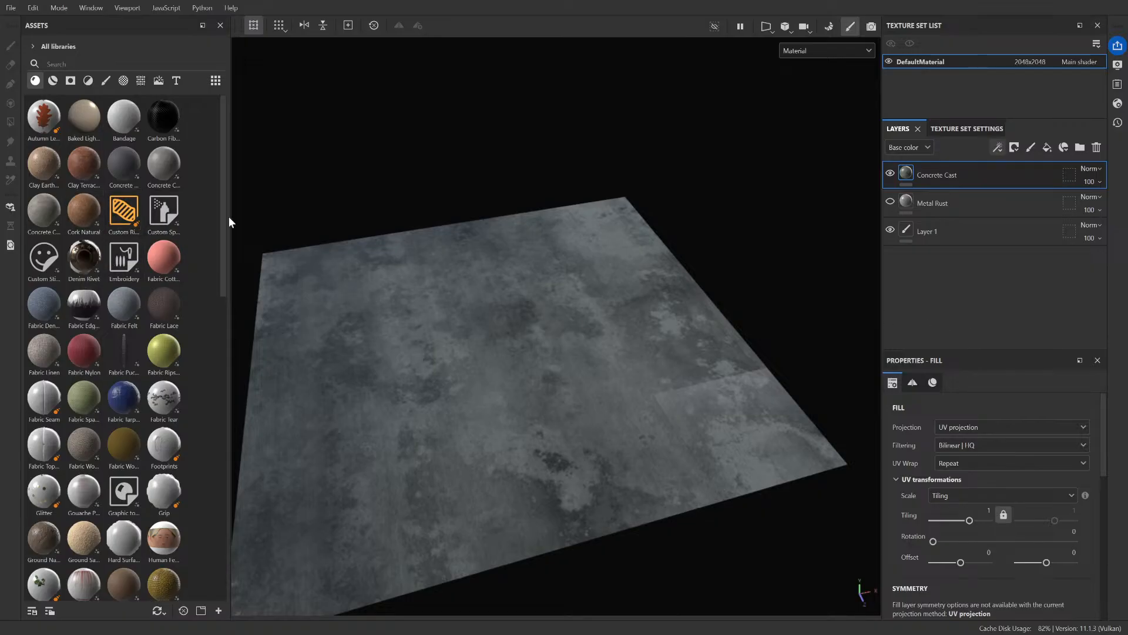
- Browse the smart masks, brushes and textures, and add the Brick generator texture to the layer stack as a masked fill layer
click(73, 84)
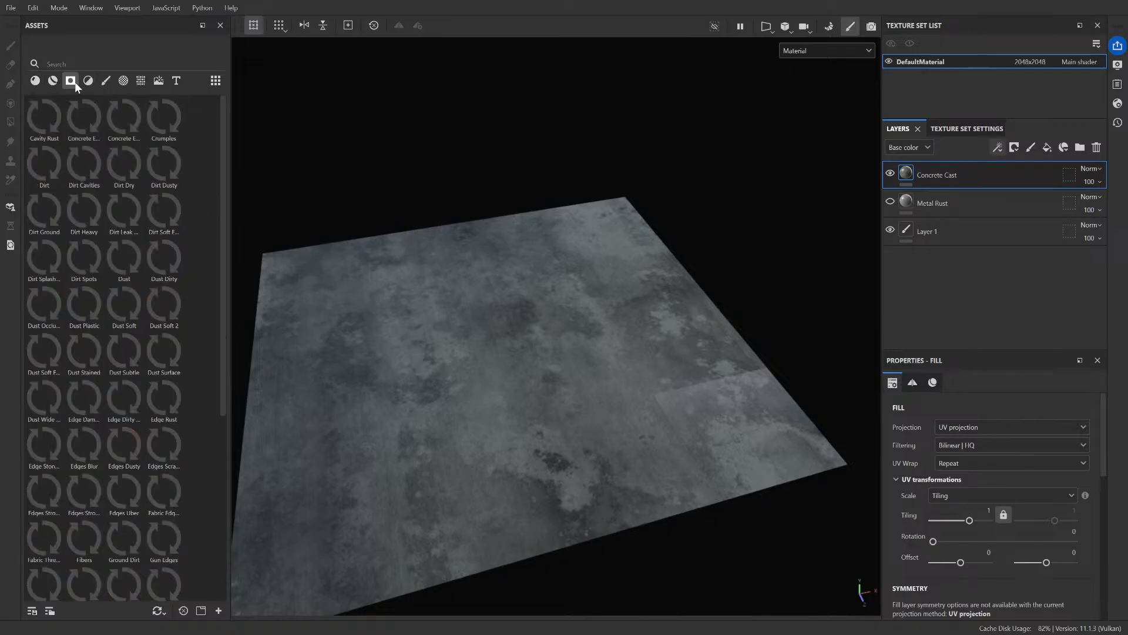
scroll(144, 195, down, 5)
click(106, 80)
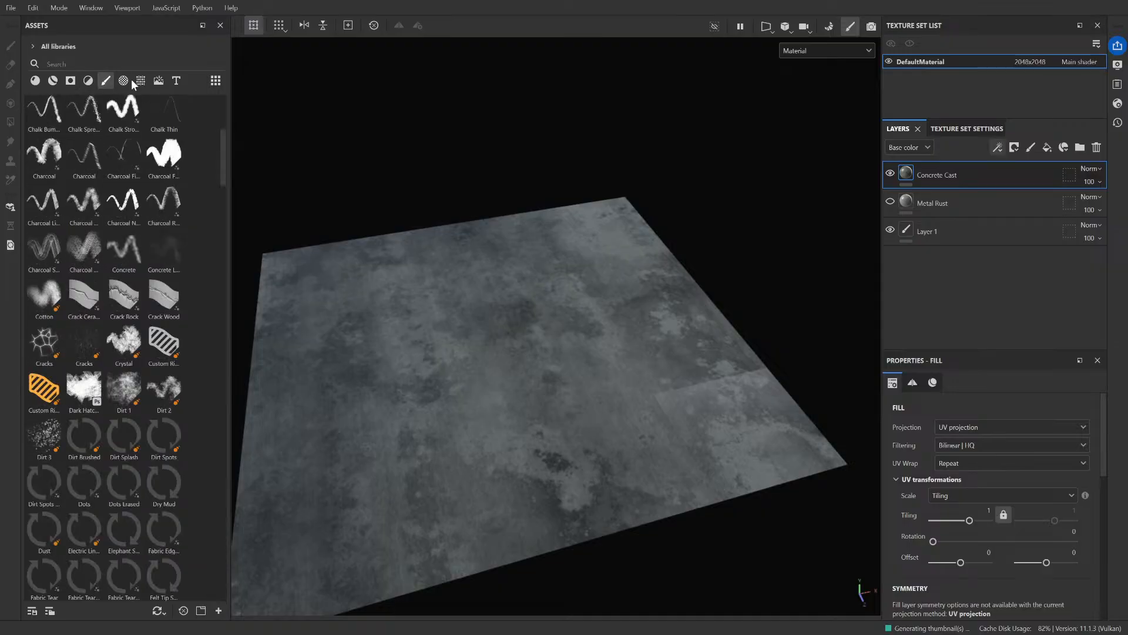
click(141, 81)
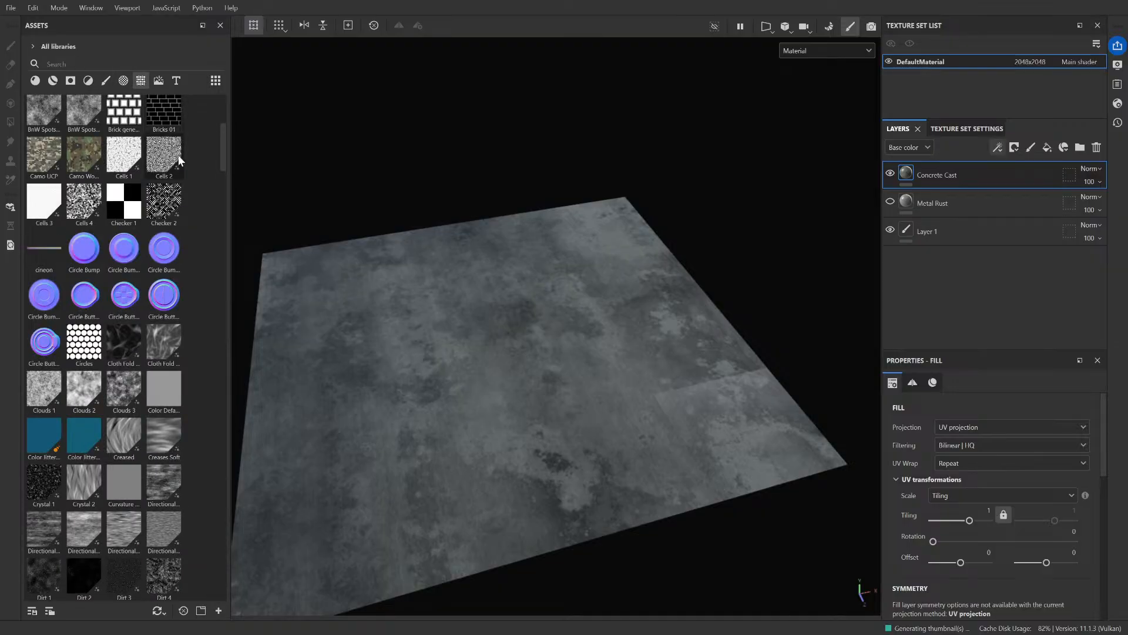
scroll(160, 182, up, 3)
drag(124, 255, 974, 179)
scroll(763, 244, down, 3)
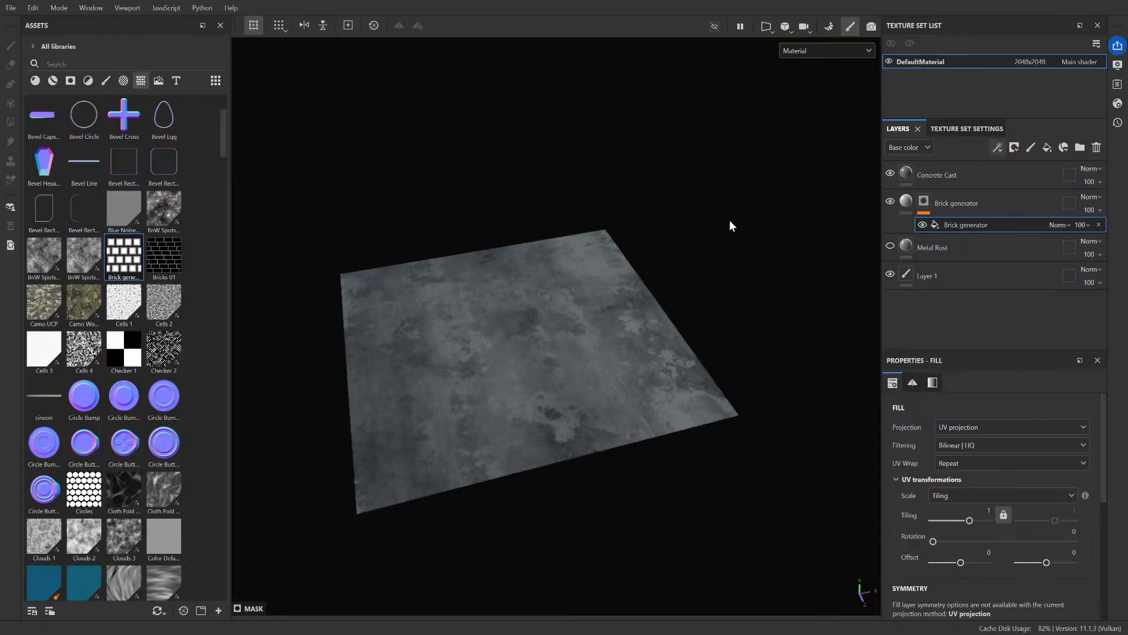
- Move the Brick generator layer above Concrete Cast and inspect the brick pattern on the floor plane
scroll(730, 225, up, 3)
alt+drag(725, 247, 697, 286)
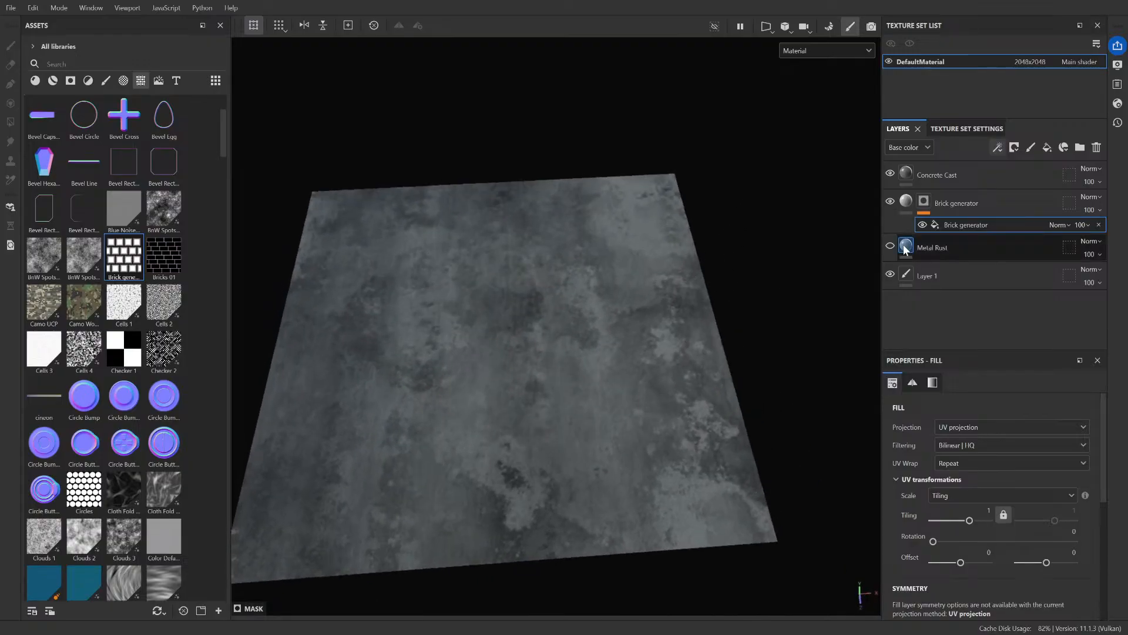
drag(950, 206, 964, 169)
scroll(649, 333, up, 3)
scroll(650, 334, up, 2)
scroll(650, 334, down, 2)
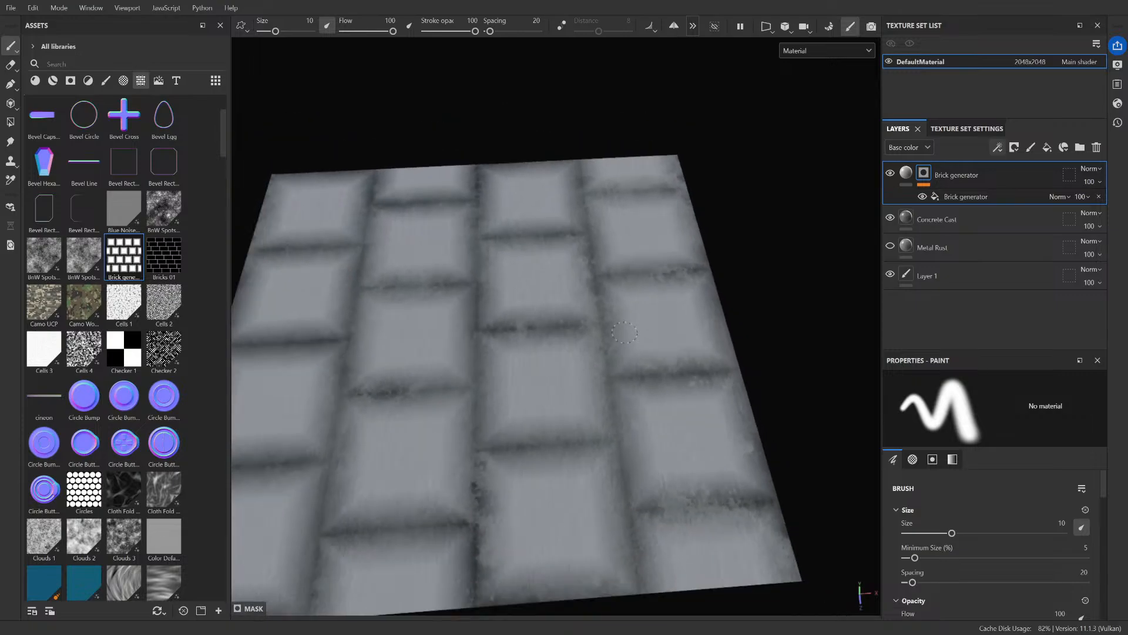
mouse_move(649, 334)
alt+mouse_down()
mouse_move(682, 333)
mouse_move(664, 328)
alt+mouse_up()
alt+middle_drag(623, 320, 629, 243)
scroll(630, 243, up, 2)
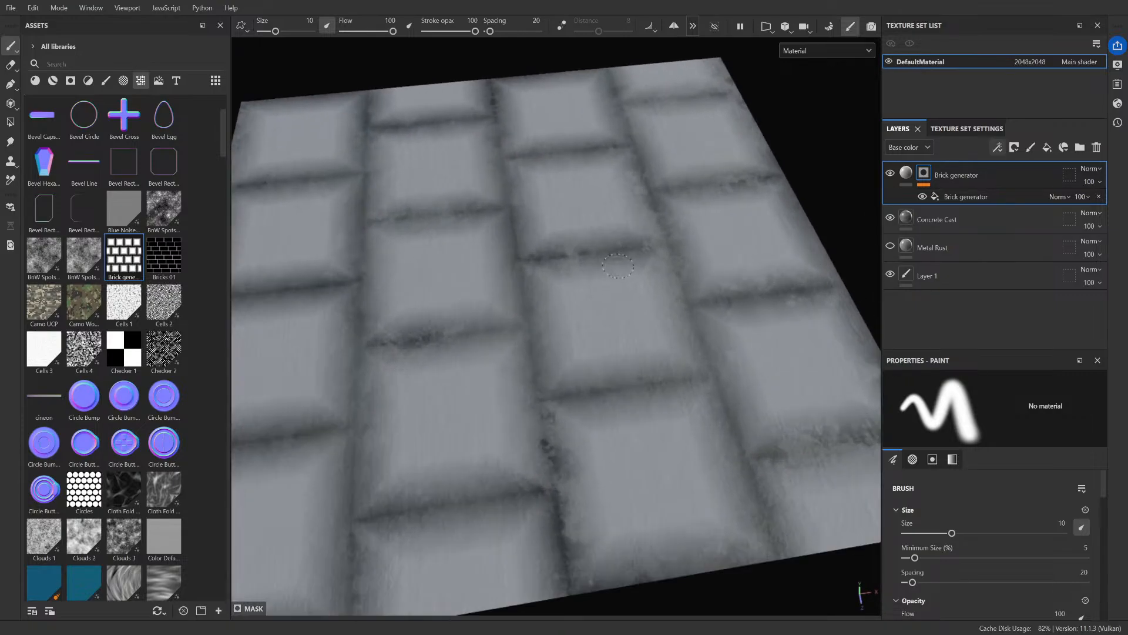
scroll(629, 243, down, 2)
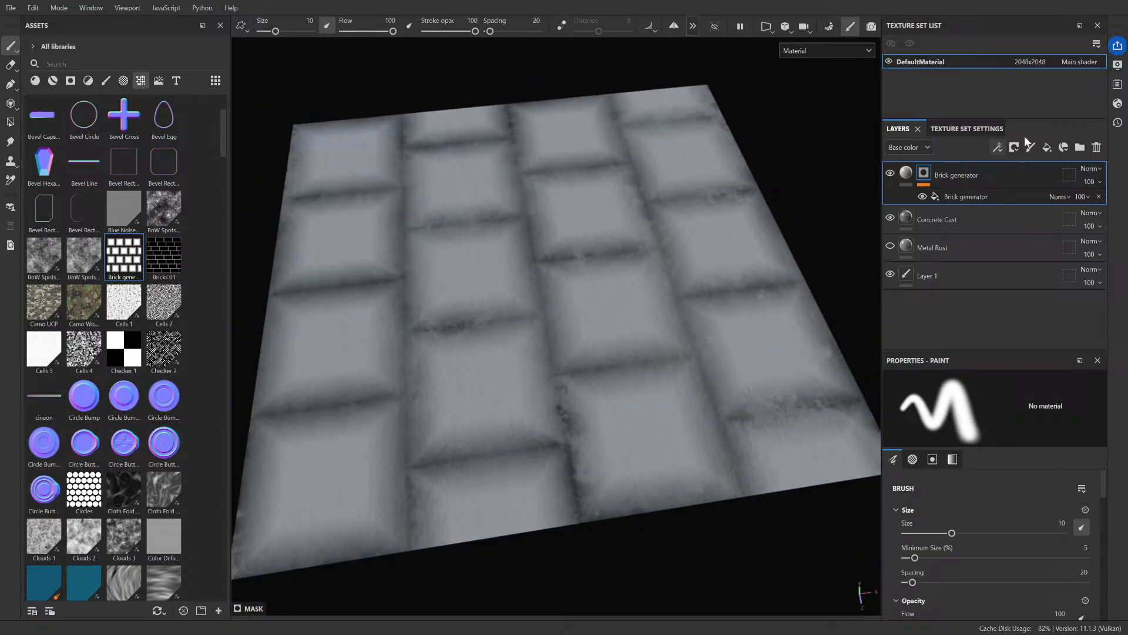
- Recolor the Brick generator layer's base color, compare light grey, orange and black through undo and redo, and settle on dark grey
click(914, 174)
scroll(954, 529, down, 3)
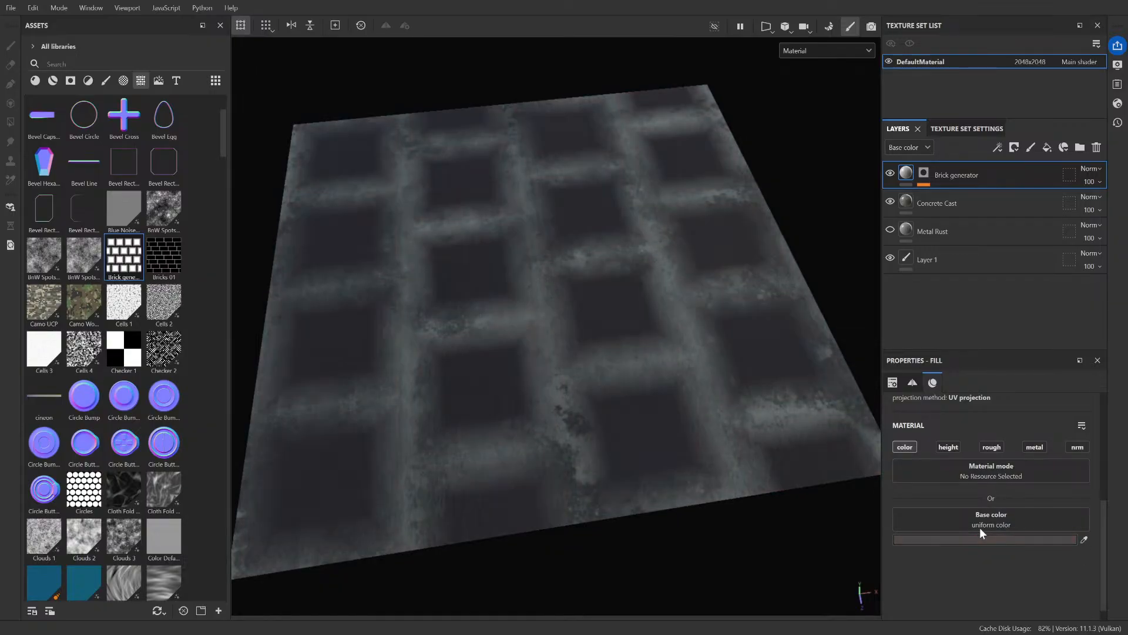
mouse_move(980, 529)
mouse_down()
mouse_move(969, 461)
mouse_move(988, 457)
mouse_move(973, 538)
mouse_move(968, 513)
mouse_up()
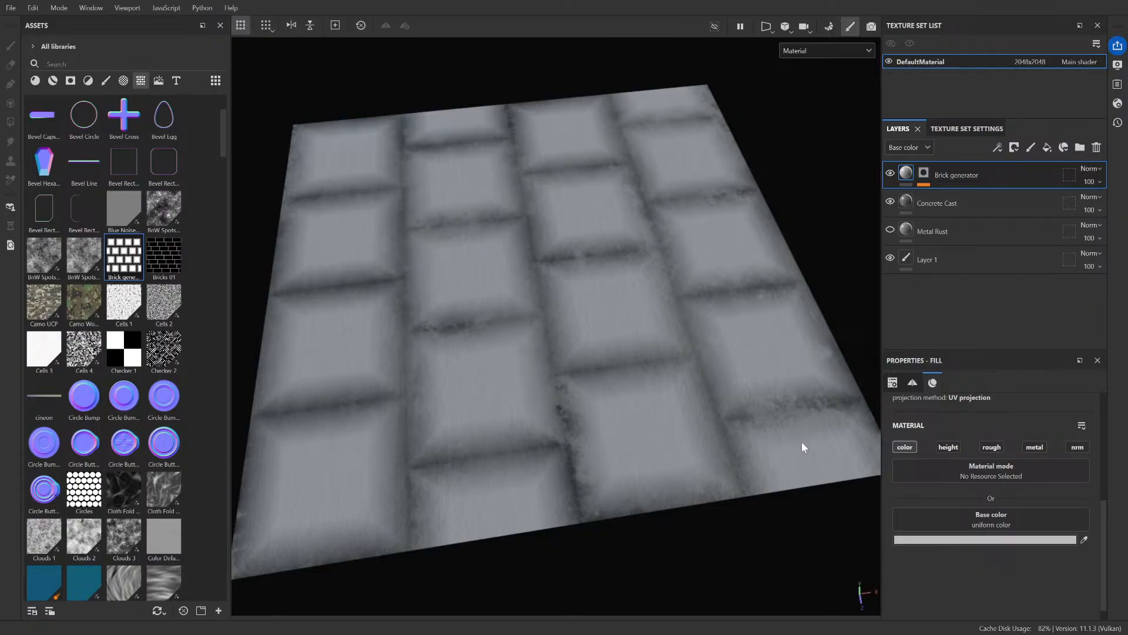
key(ctrl+y)
key(ctrl+y)
key(ctrl+z)
key(ctrl+z)
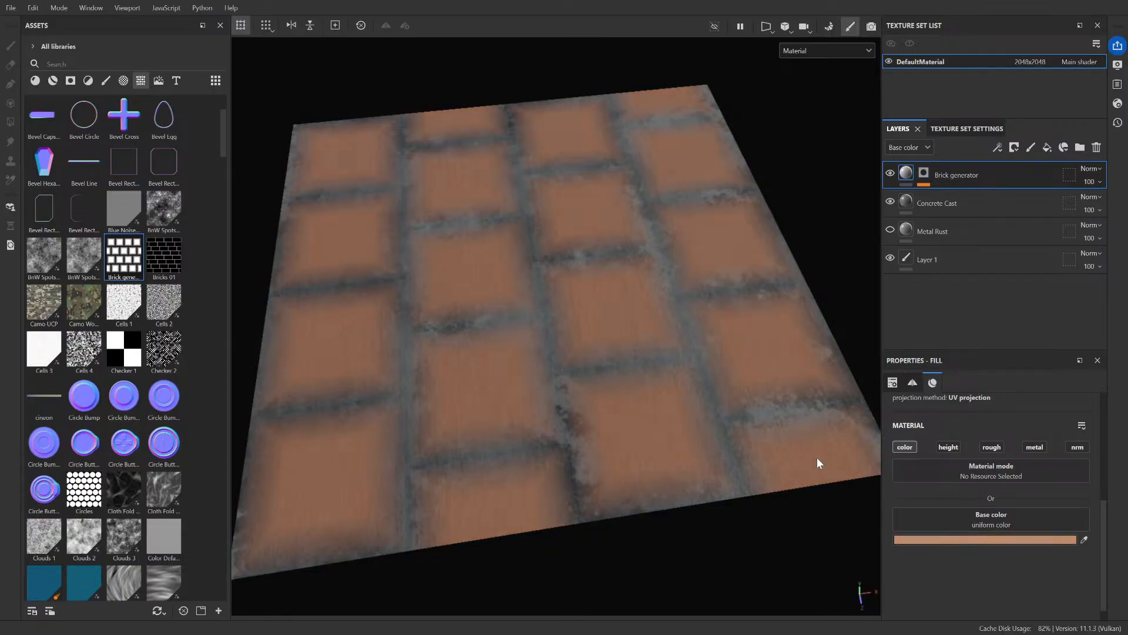
key(ctrl+z)
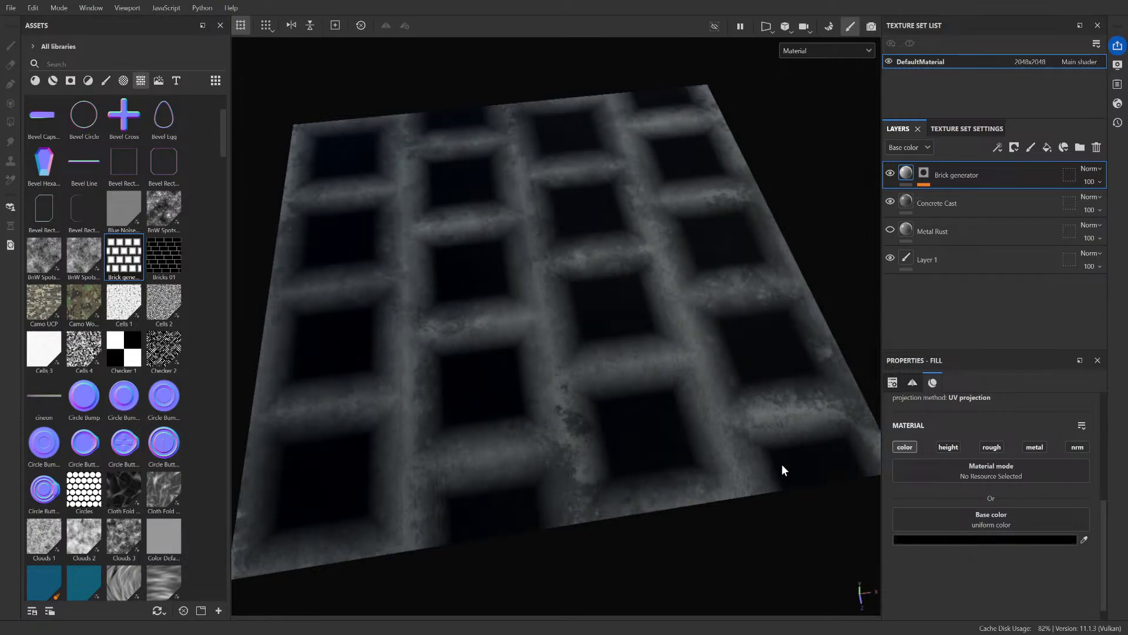
key(ctrl+y)
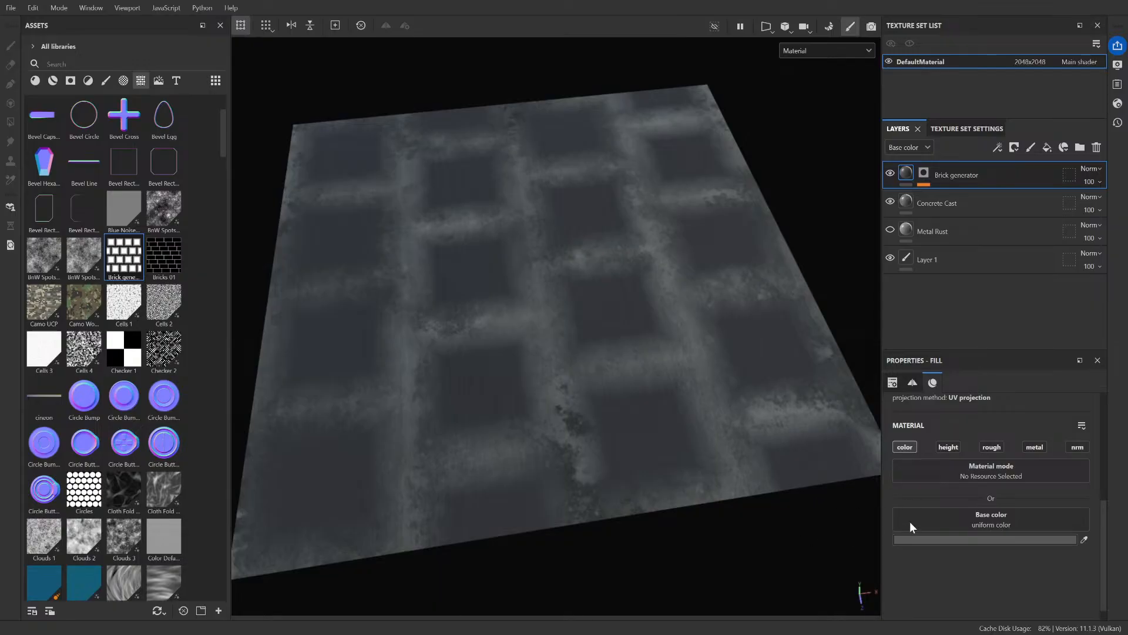
- Set the Brick generator fill's second UV offset value to -1 and its tiling to 0.11
scroll(963, 496, up, 1)
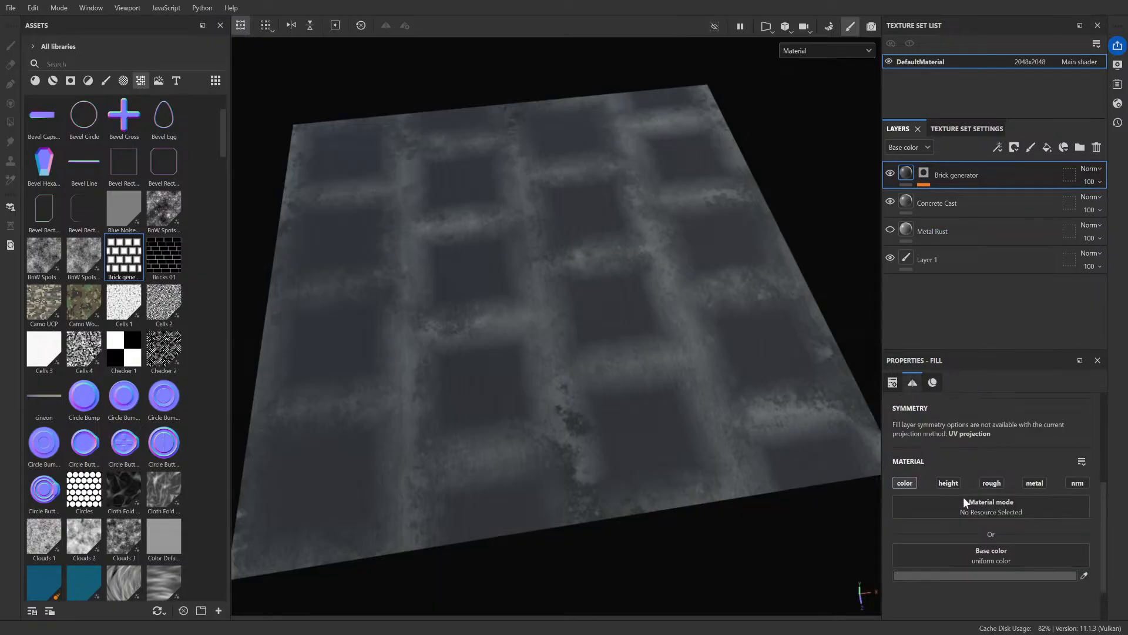
scroll(964, 496, up, 5)
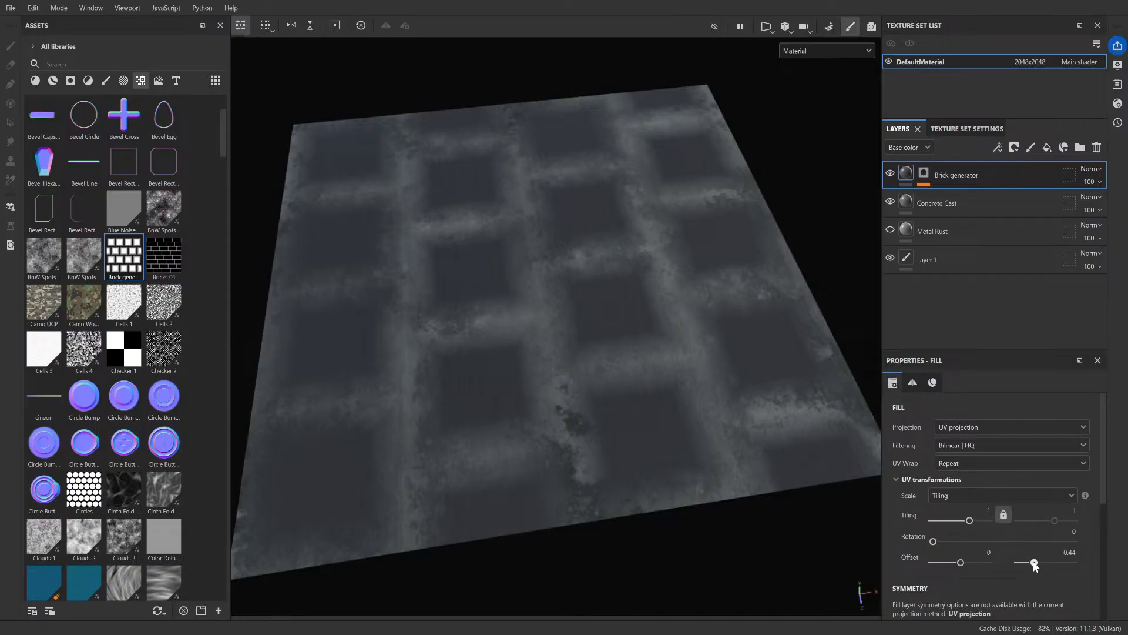
drag(1046, 562, 1012, 565)
drag(970, 521, 965, 520)
- Select the Brick generator layer's mask, set the brush stroke opacity to 98, and look through the remaining brush, alpha and grayscale settings
click(925, 174)
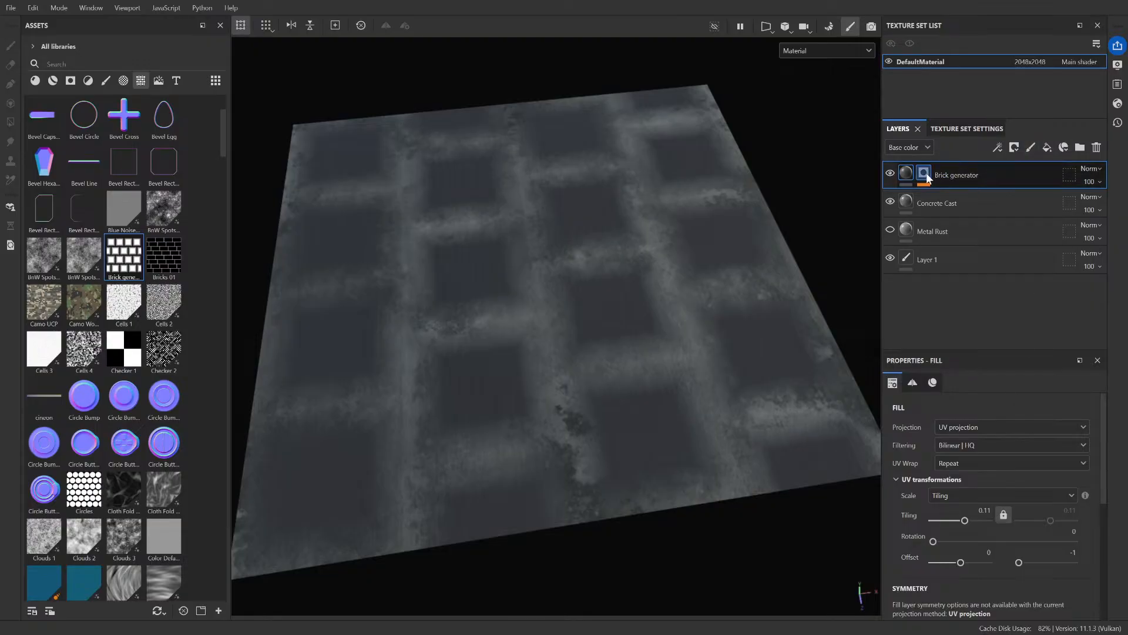
scroll(966, 539, down, 2)
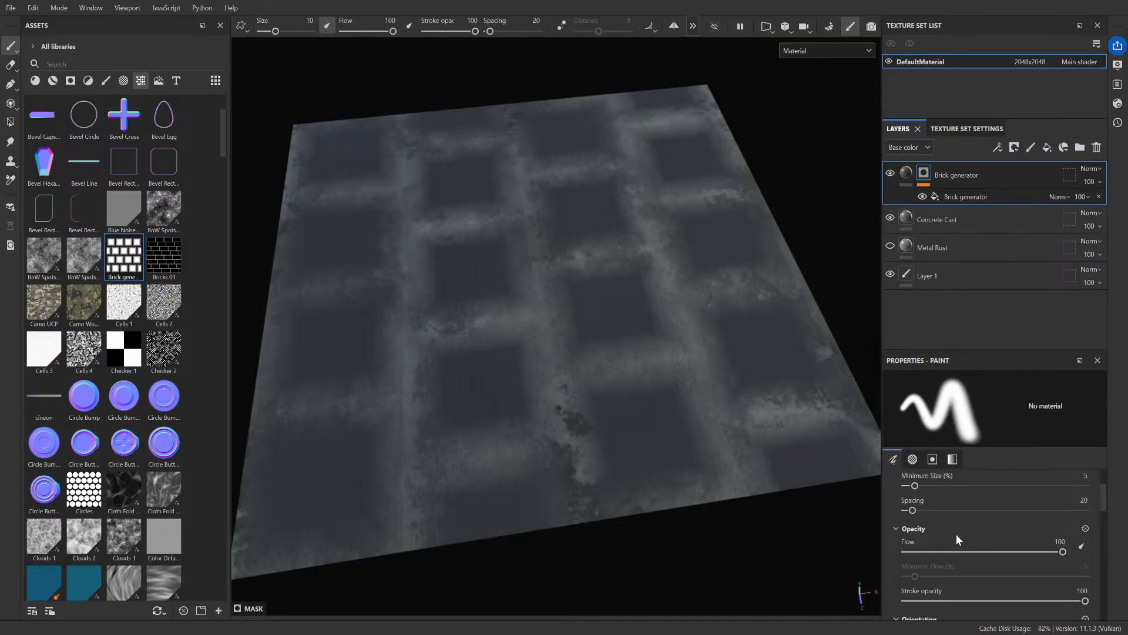
mouse_move(1062, 556)
mouse_down()
mouse_move(903, 556)
mouse_move(1067, 563)
mouse_move(1028, 551)
mouse_move(1081, 551)
mouse_up()
scroll(1027, 572, down, 1)
scroll(993, 527, down, 5)
scroll(994, 528, down, 6)
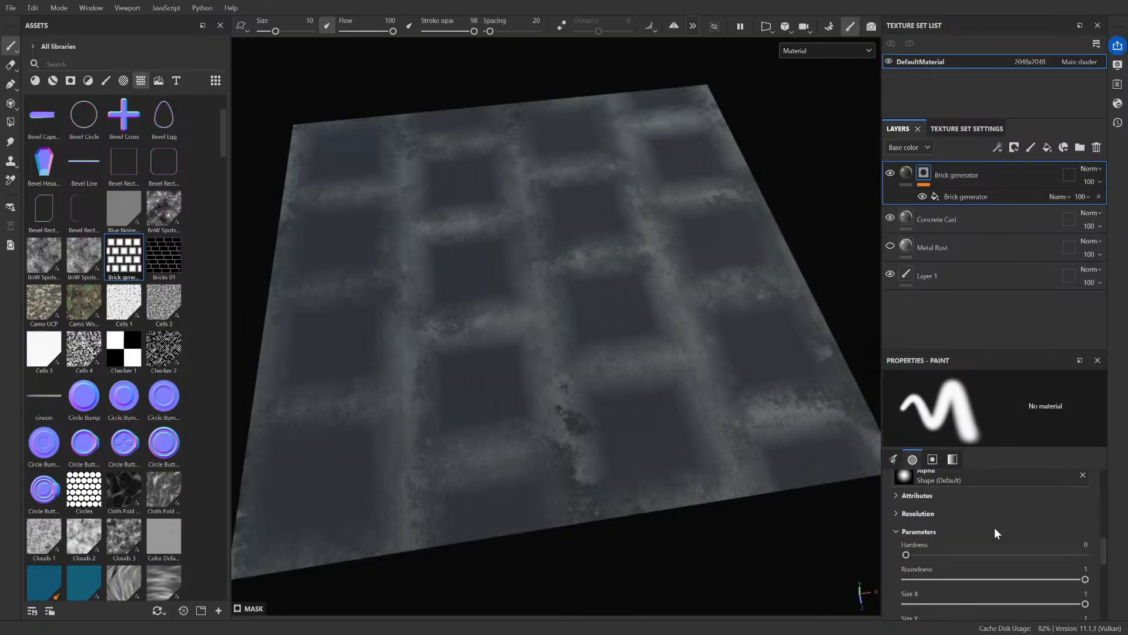
scroll(994, 527, down, 5)
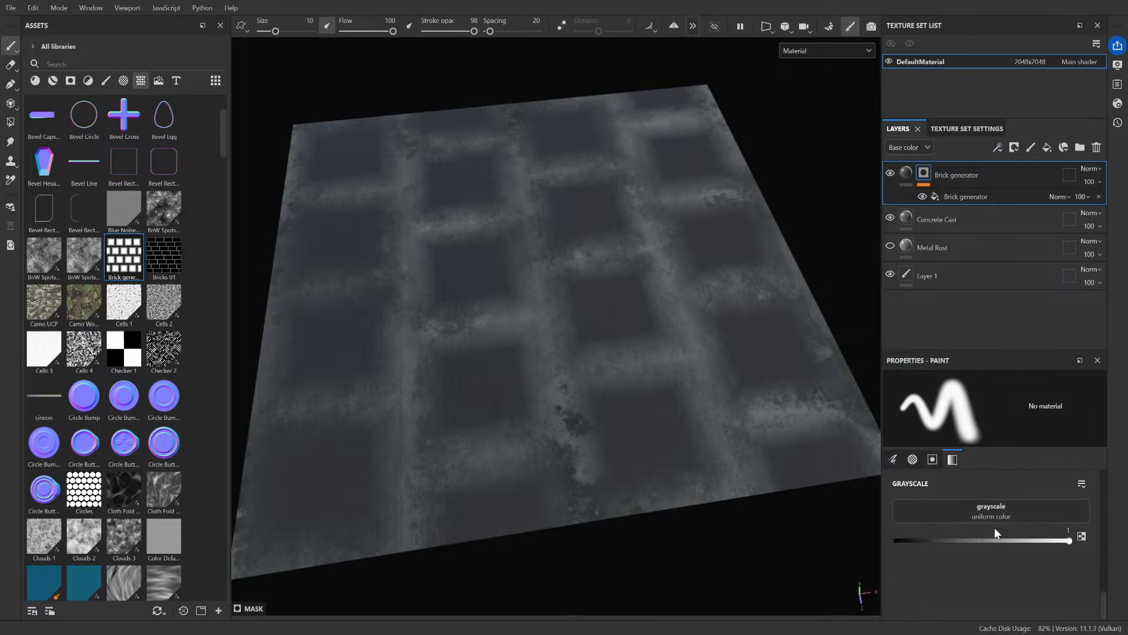
- Switch to GIMP and compare the brick-patterned floor with the panelled floor in the East Area reference image
scroll(724, 356, up, 1)
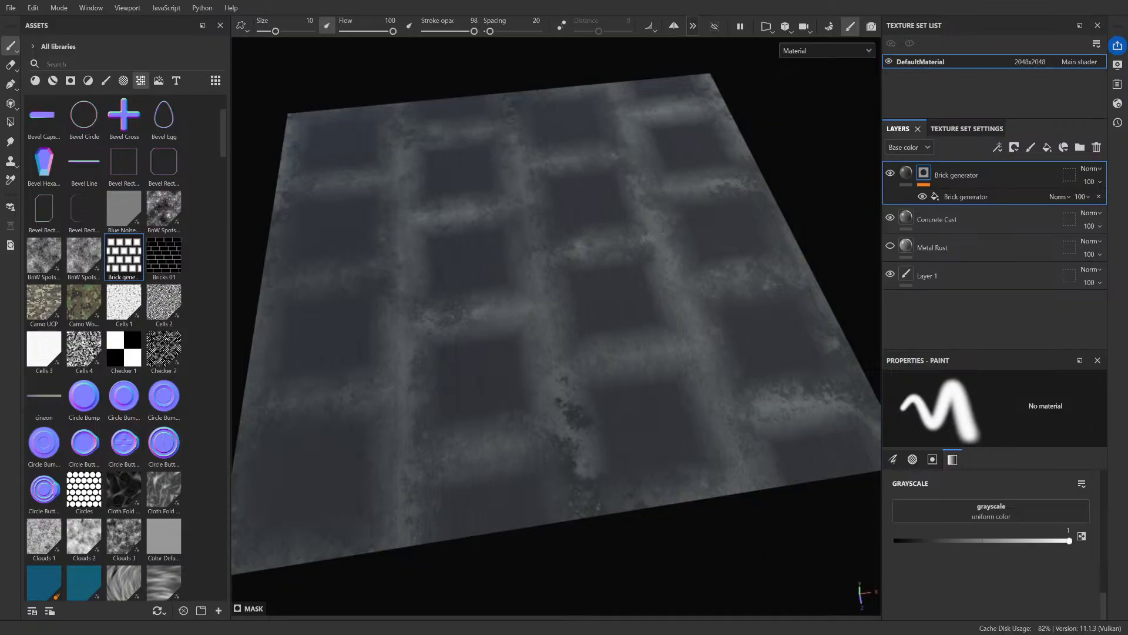
key(alt+Tab)
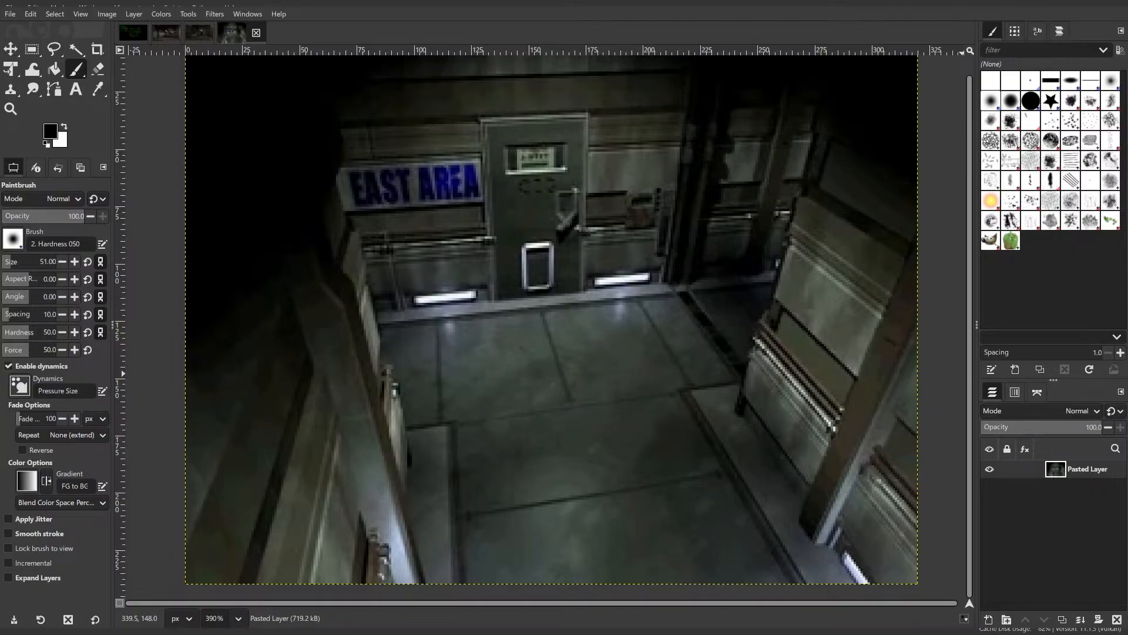
key(alt+Tab)
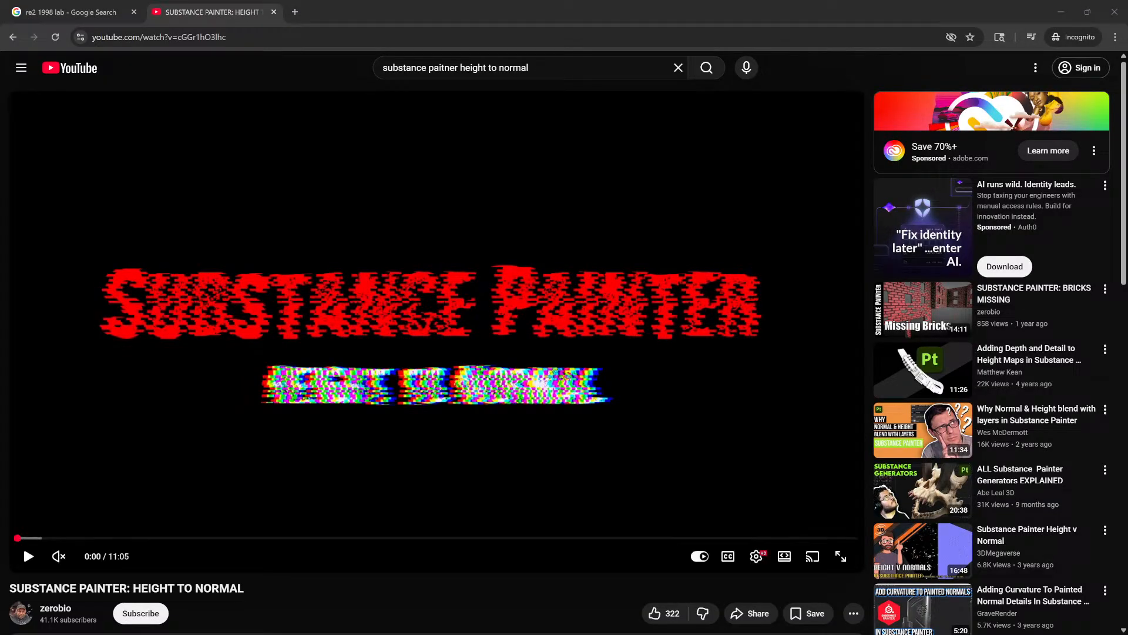
- Play the YouTube video "SUBSTANCE PAINTER: HEIGHT TO NORMAL" with its sound on, pausing and resuming it while watching the opening
click(437, 331)
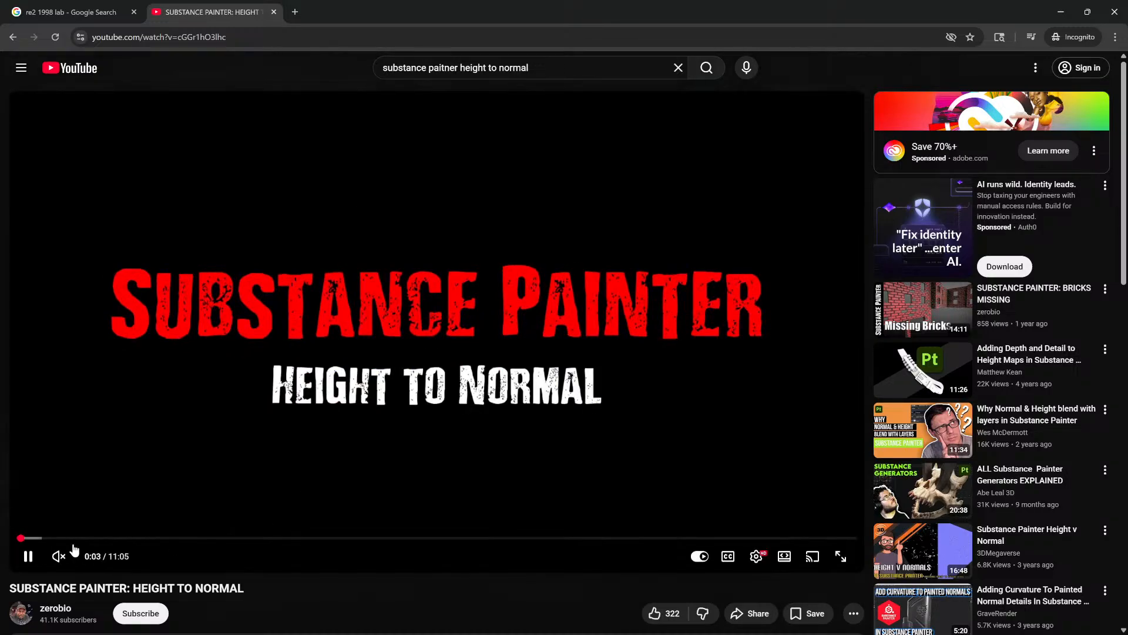
mouse_move(62, 557)
drag(96, 557, 88, 557)
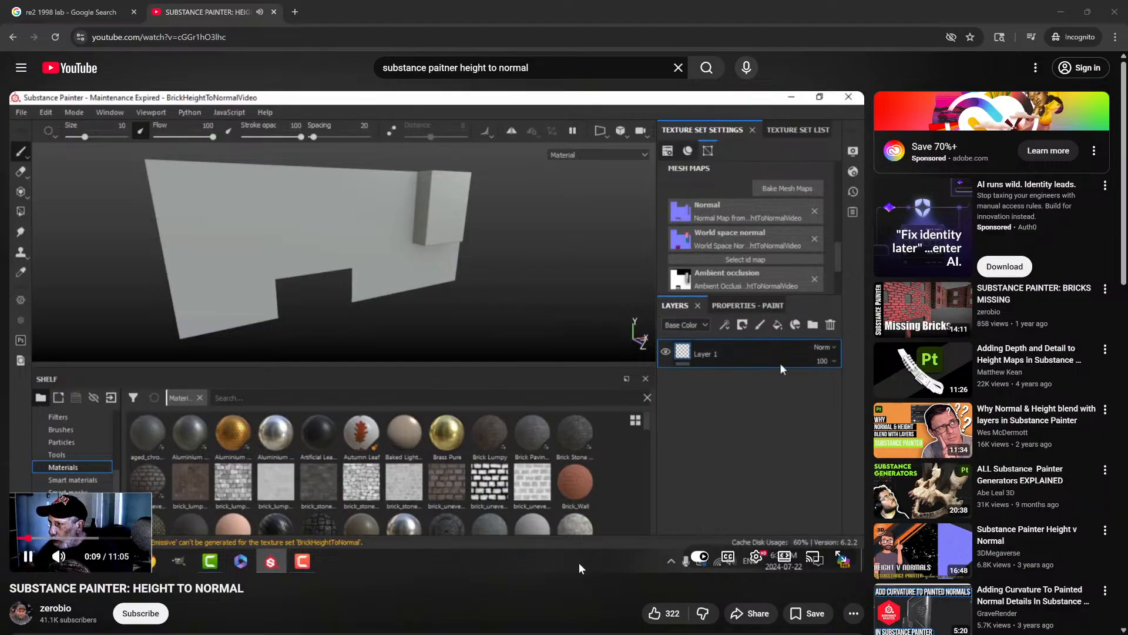
click(243, 40)
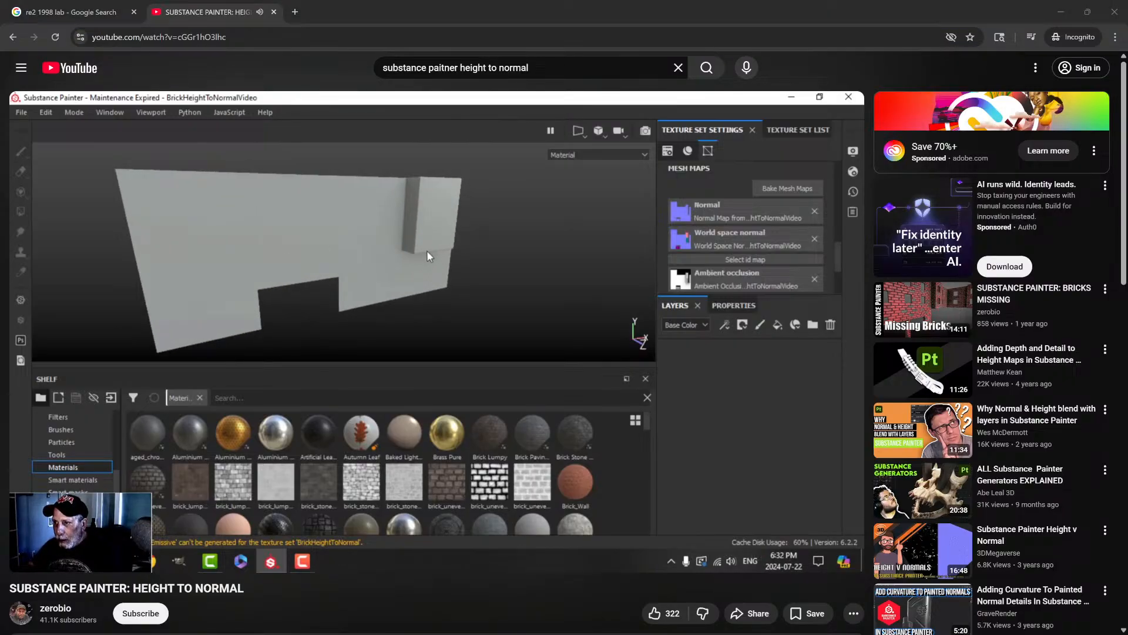
click(411, 385)
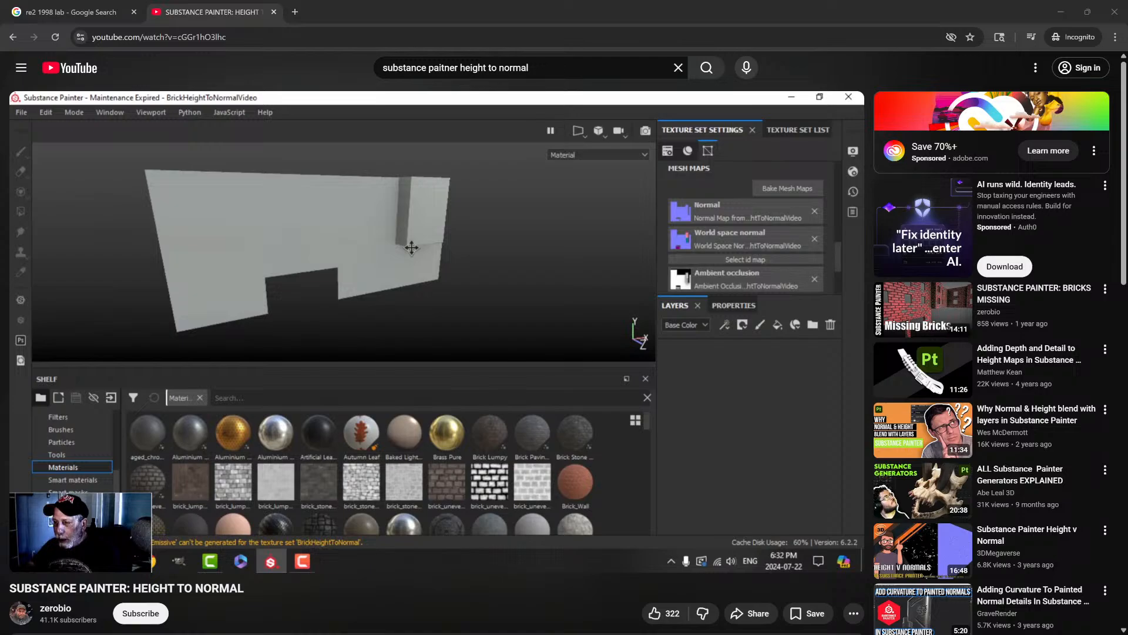
click(504, 354)
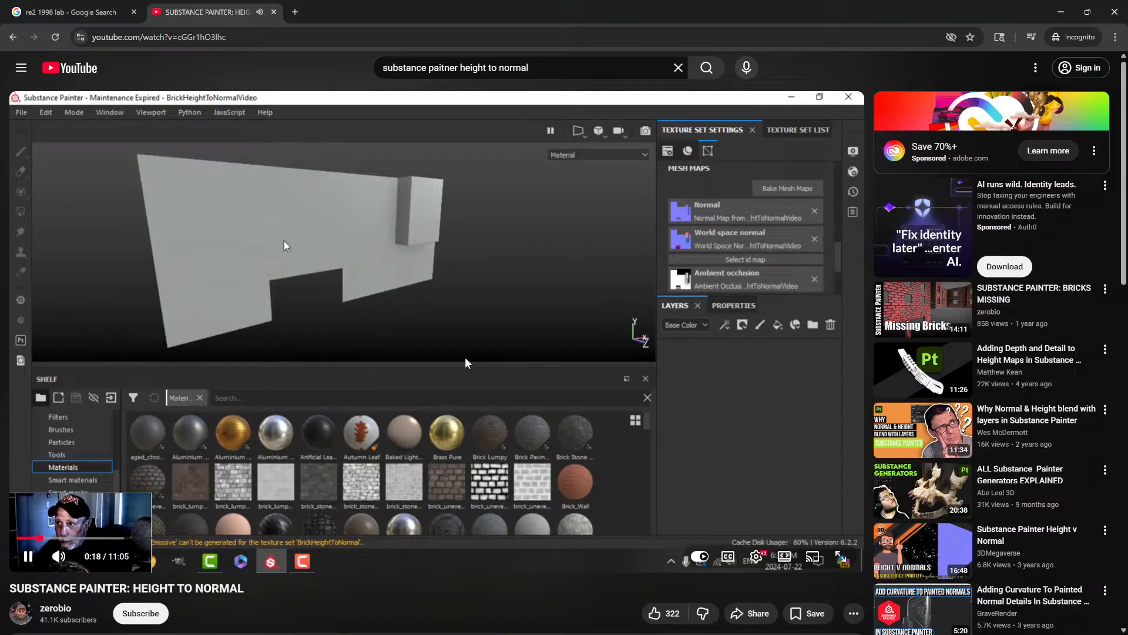
- Pause the height-to-normal video, select its web address, and resume playback
click(262, 376)
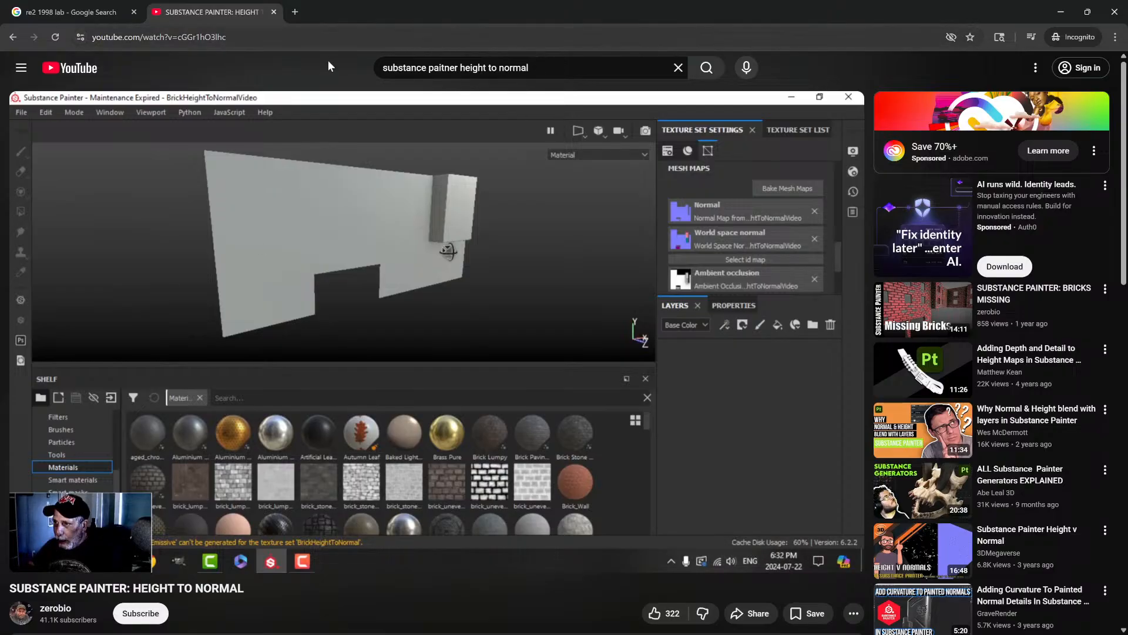
click(177, 37)
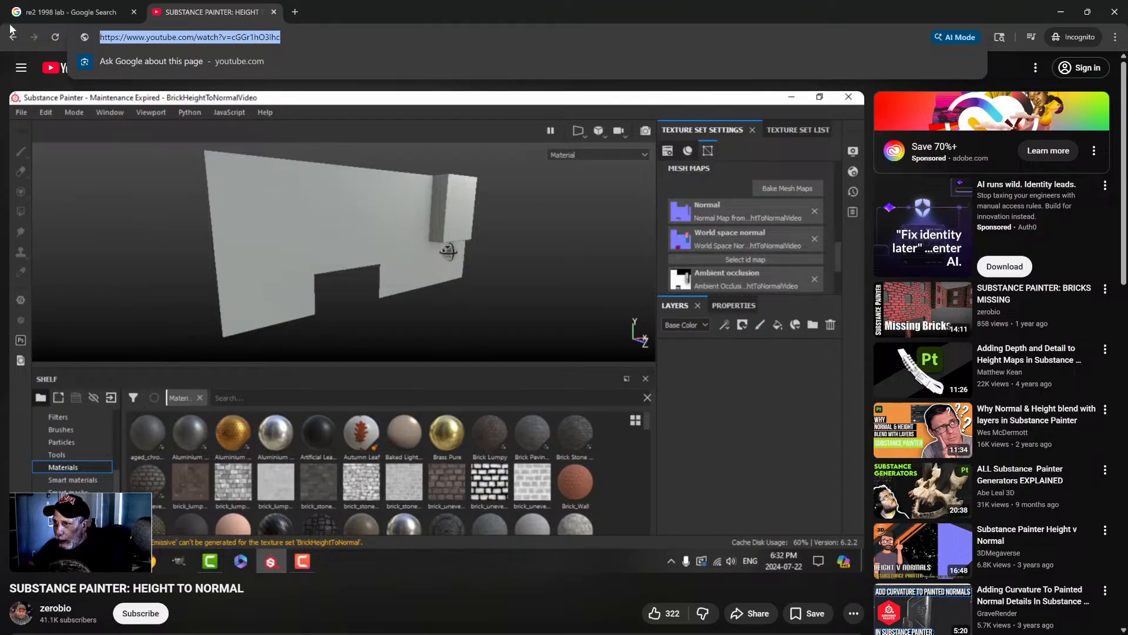
key(alt+Tab)
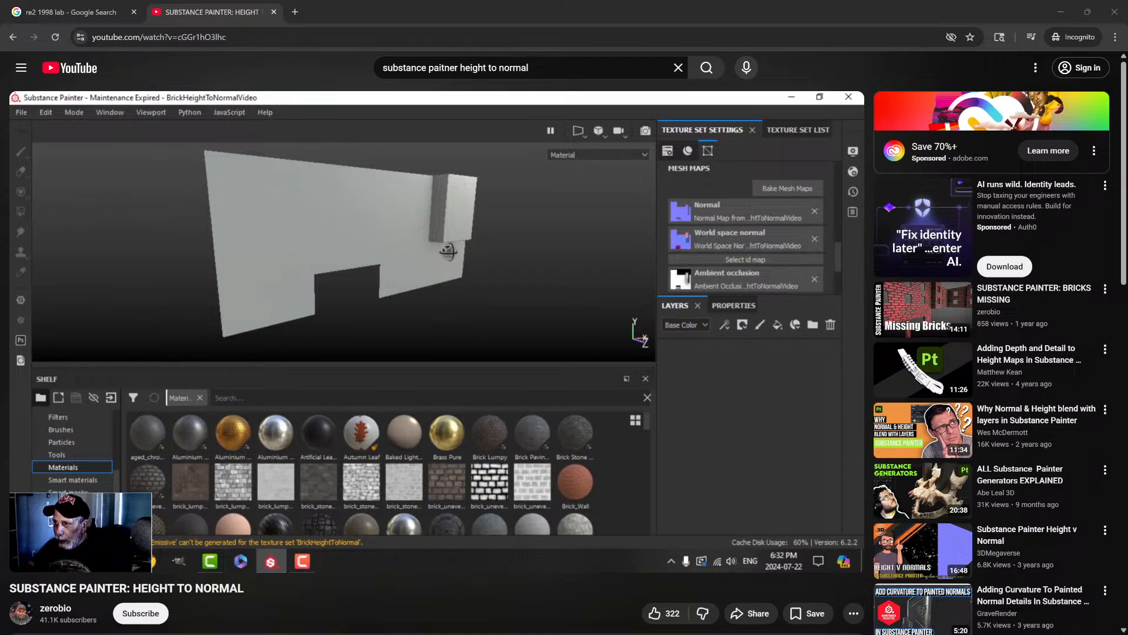
key(space)
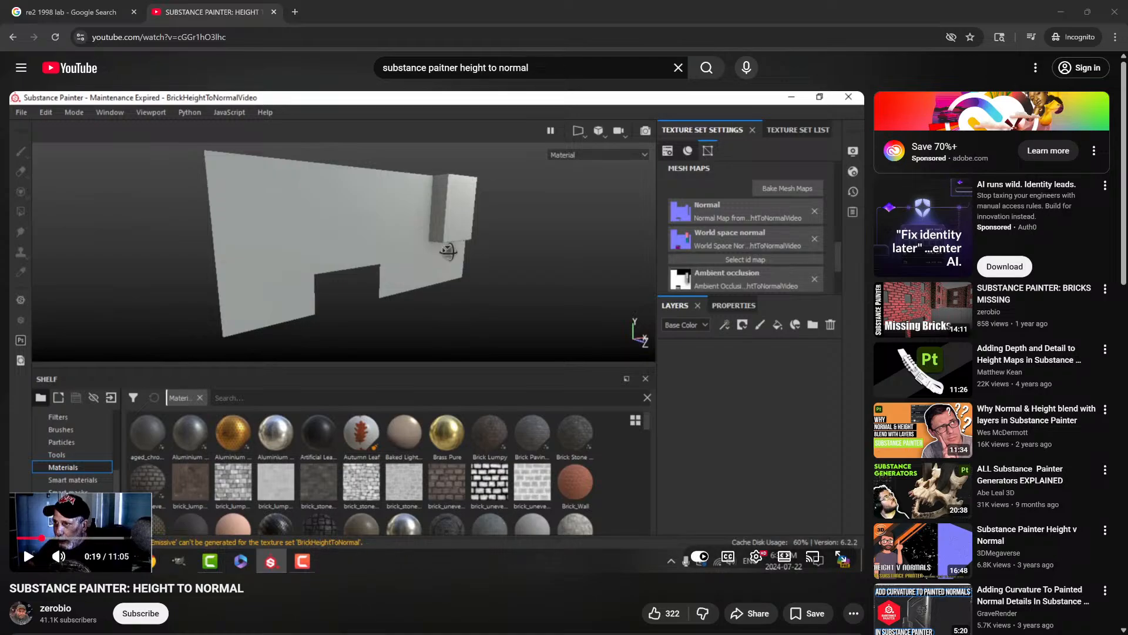
click(626, 368)
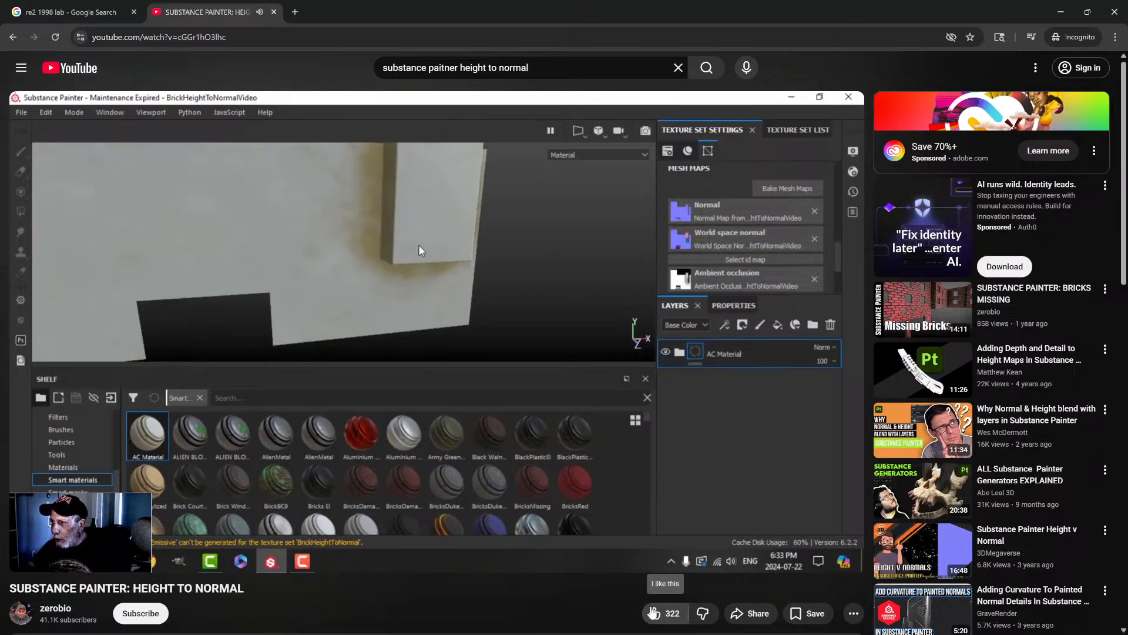
- Try to like the video, dismiss the sign-in prompt, and watch the part on adding a paint layer above AC Material, pausing once
click(653, 613)
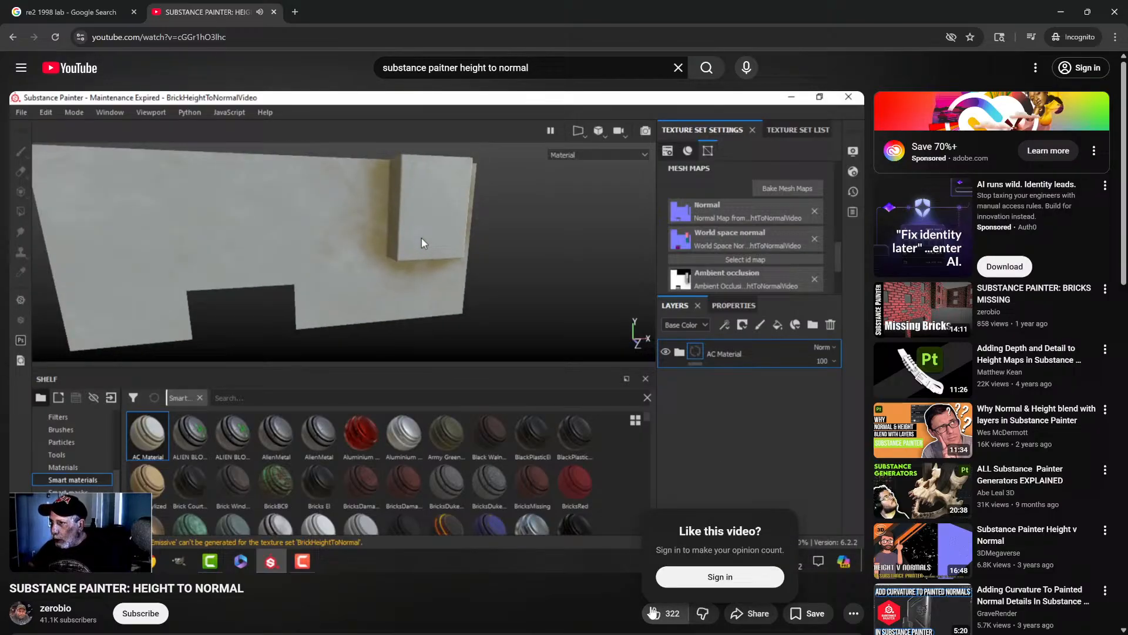
click(601, 591)
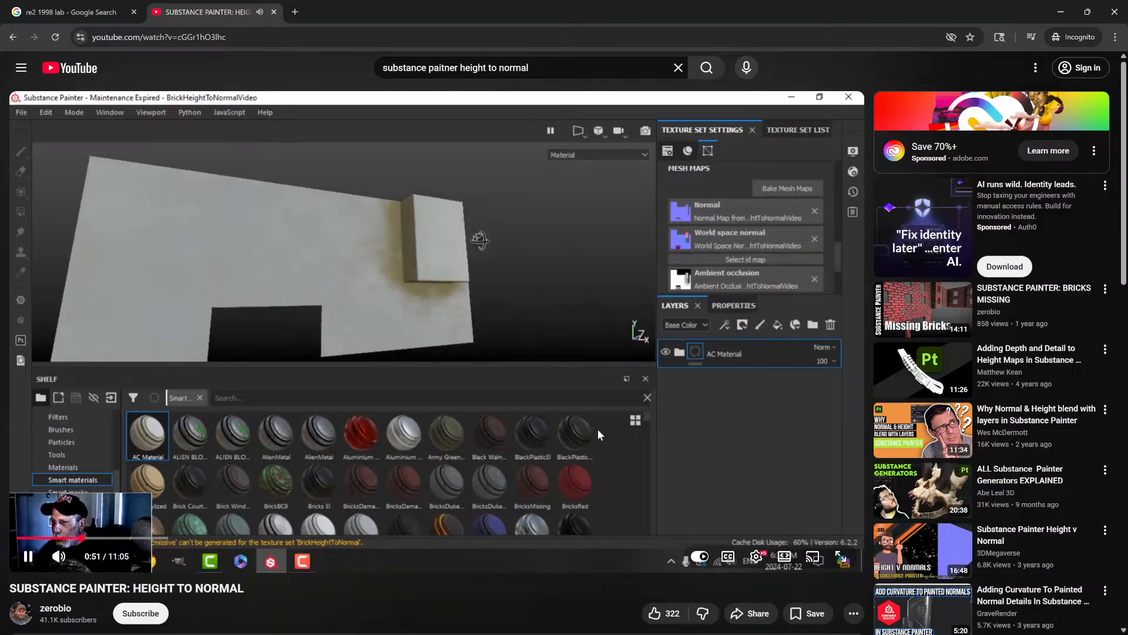
drag(777, 402, 777, 400)
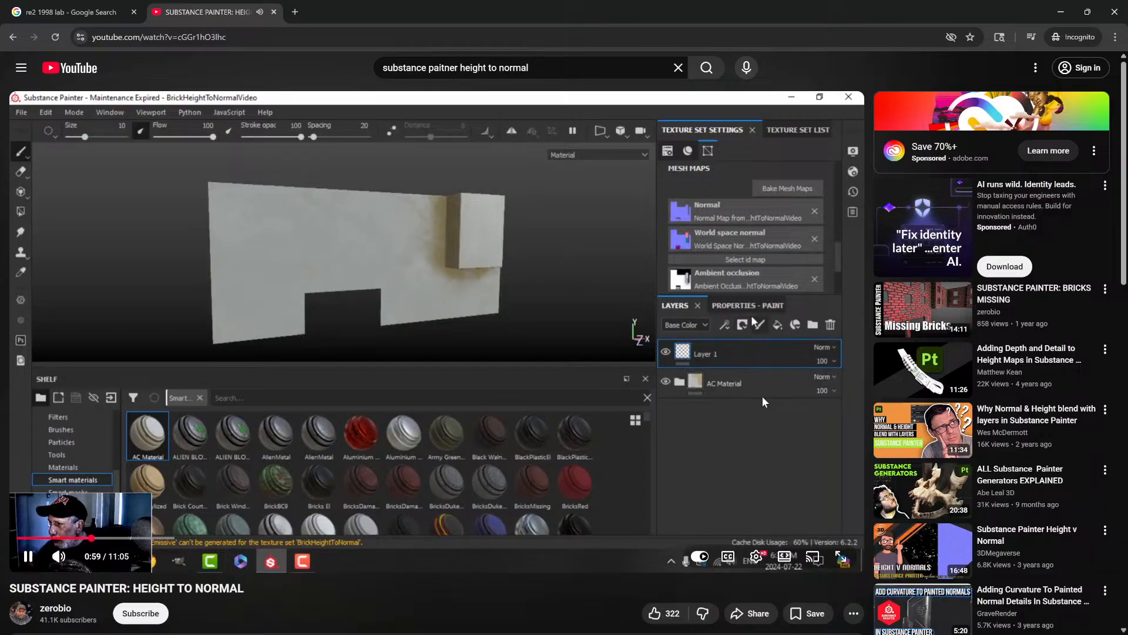
click(763, 402)
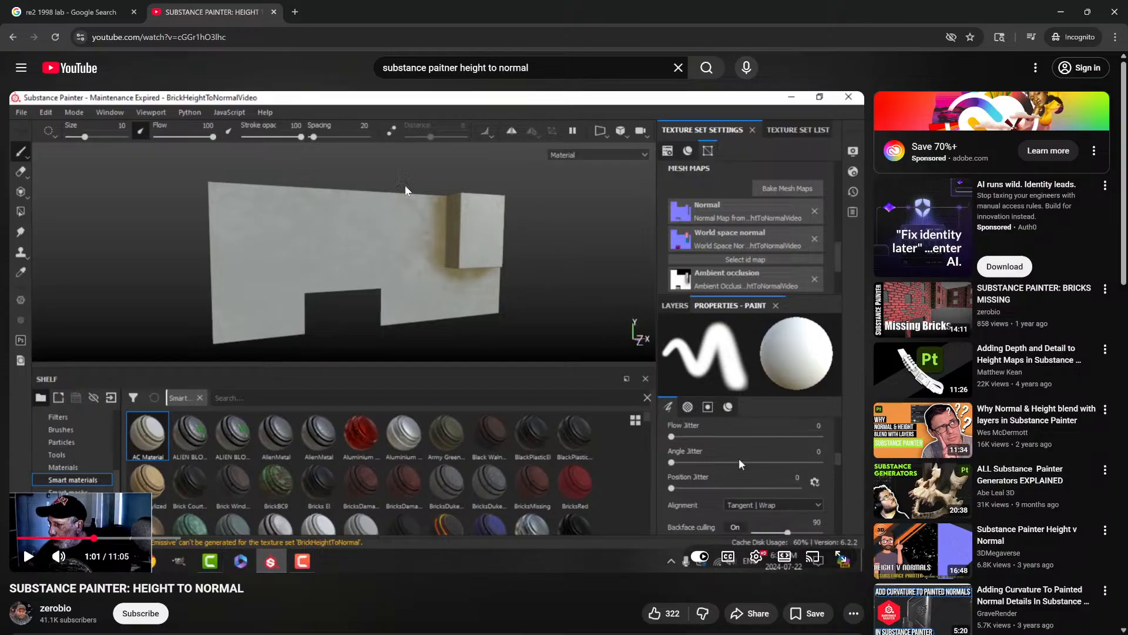
click(555, 288)
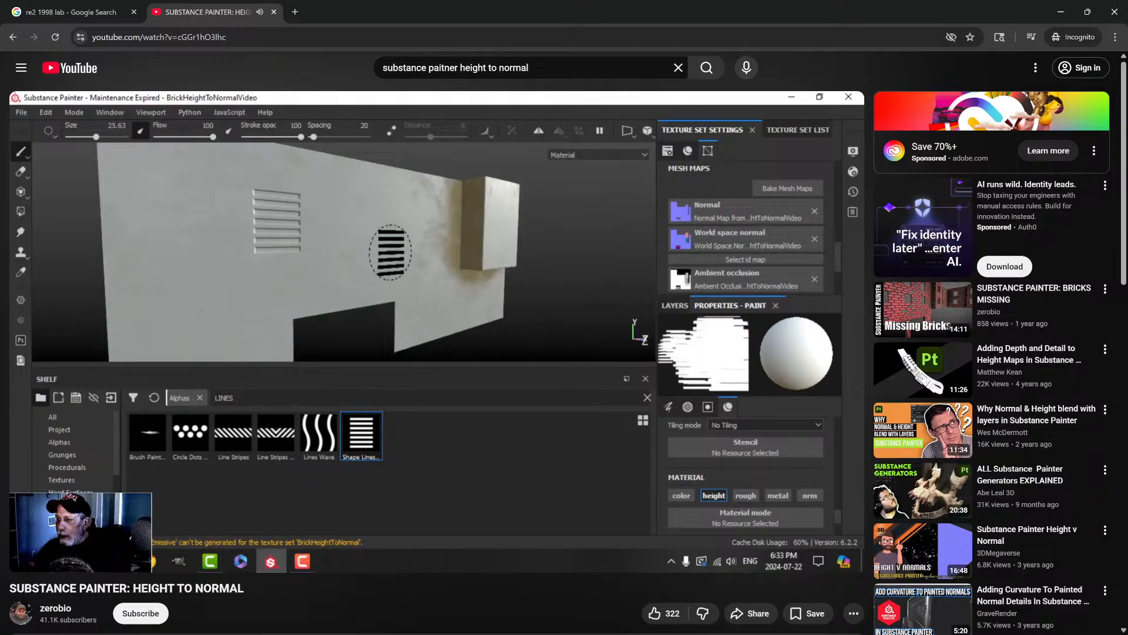
- Watch the part on the ALPHA layer's anchor point and the mask generator's Micro Height settings, pausing and resuming once
mouse_move(814, 328)
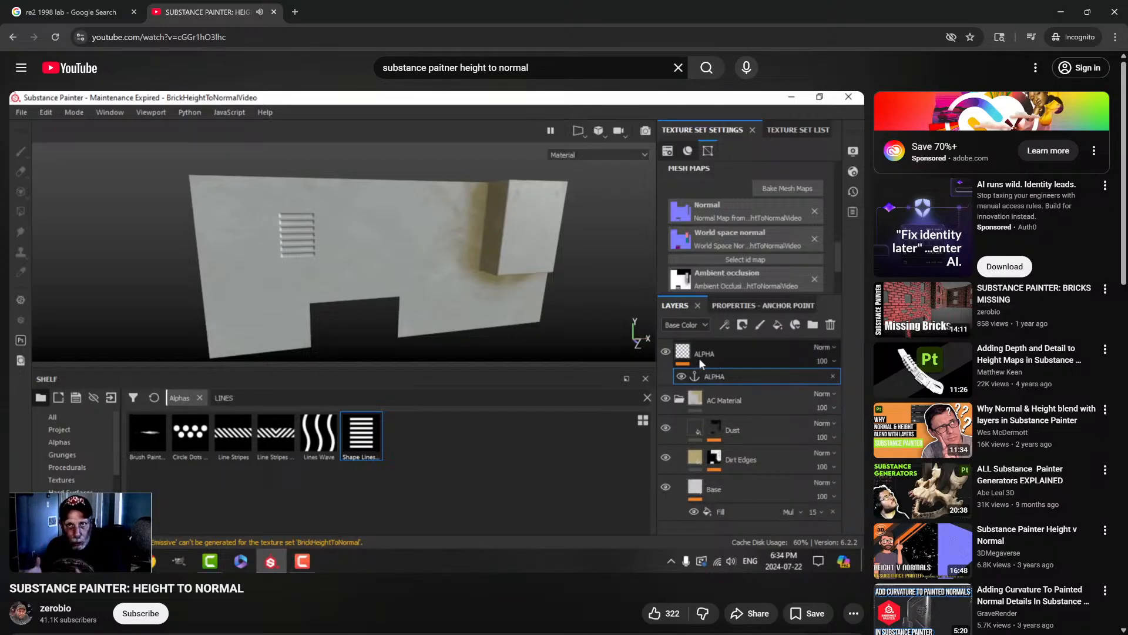
mouse_move(816, 316)
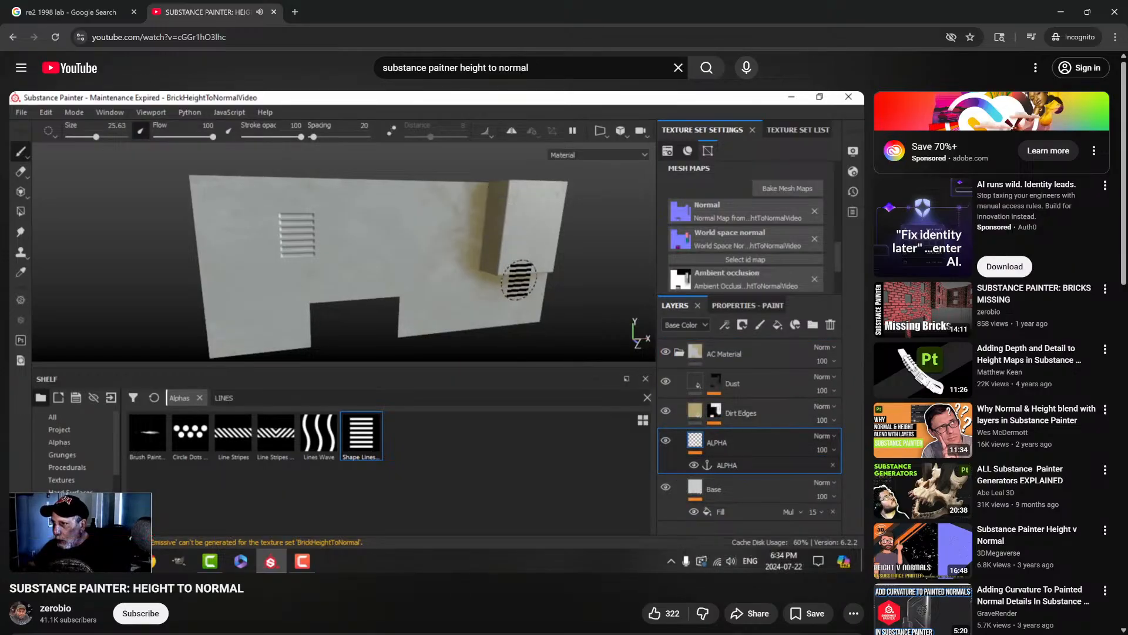
mouse_move(792, 337)
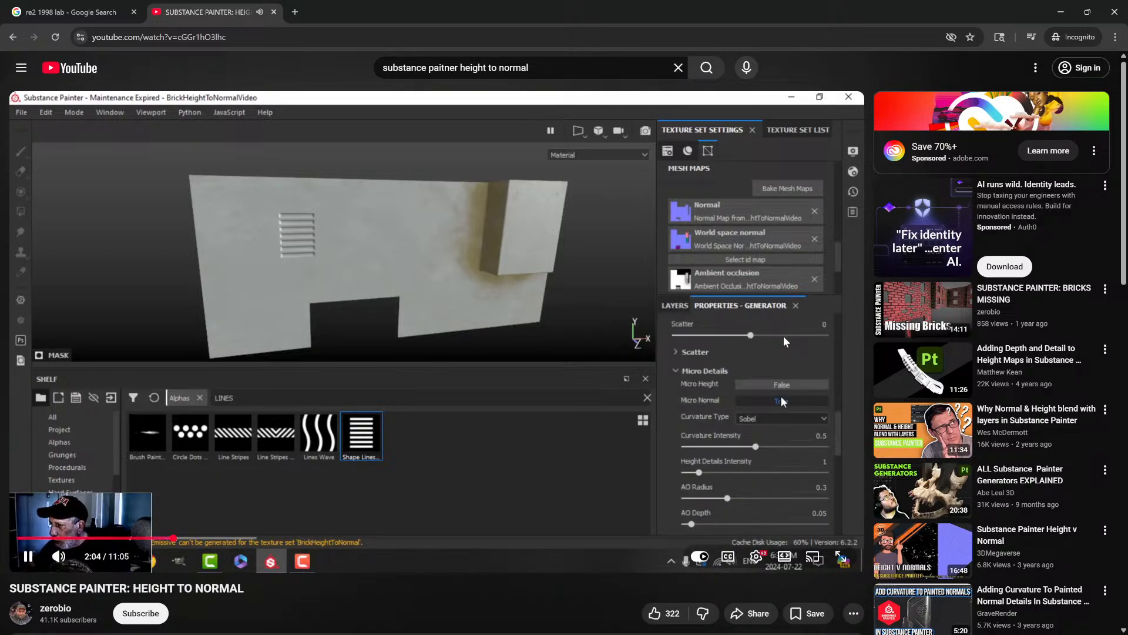
click(749, 340)
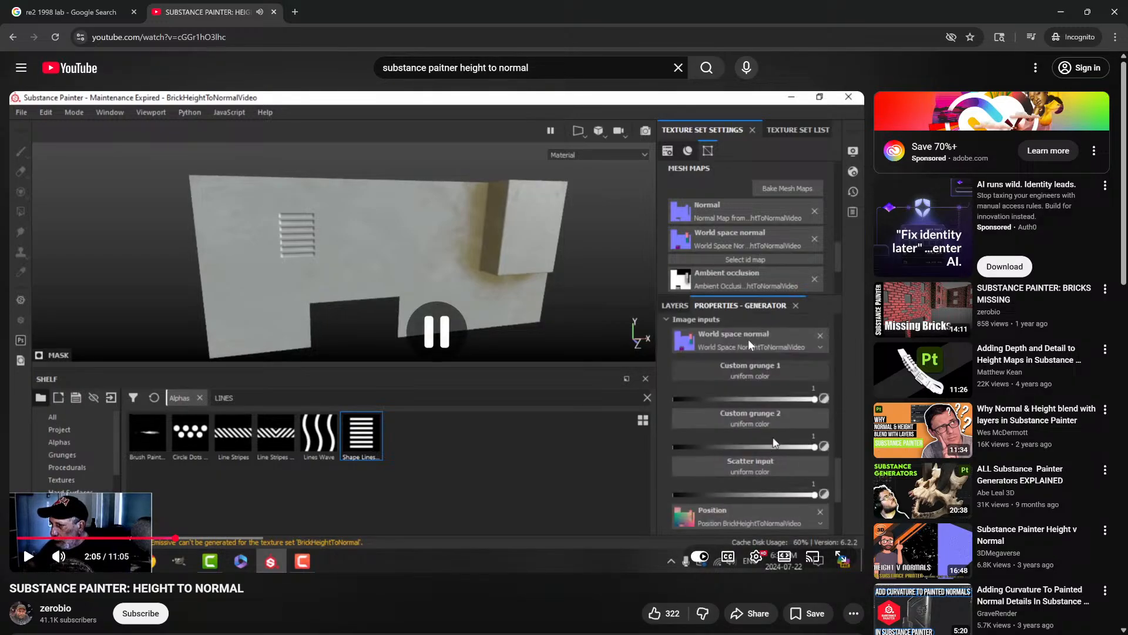
click(766, 334)
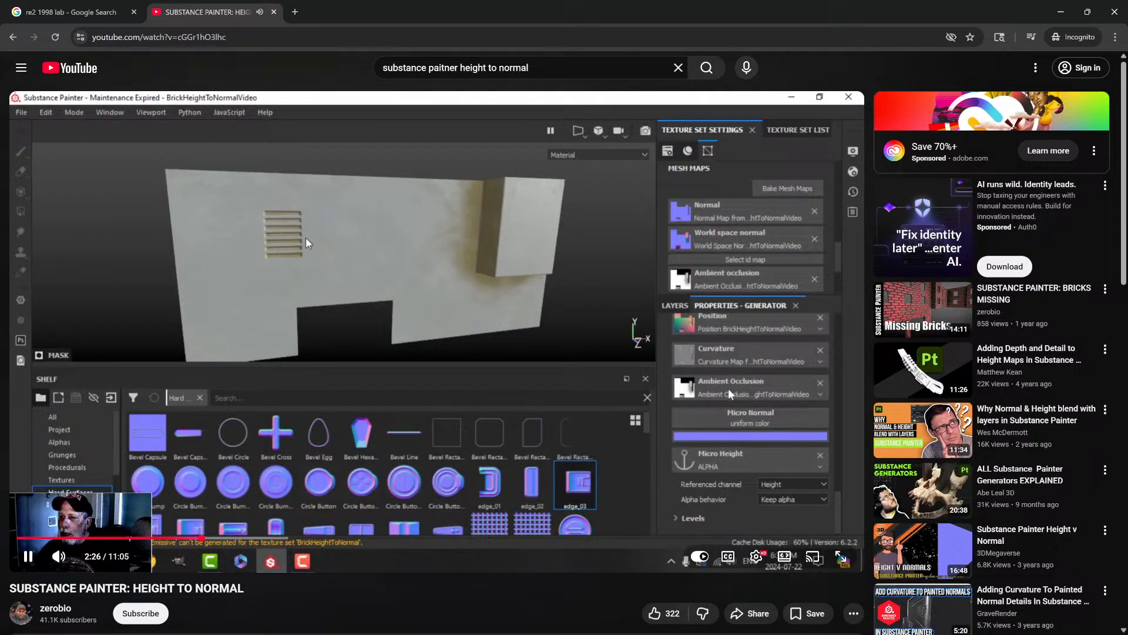
drag(731, 387, 700, 390)
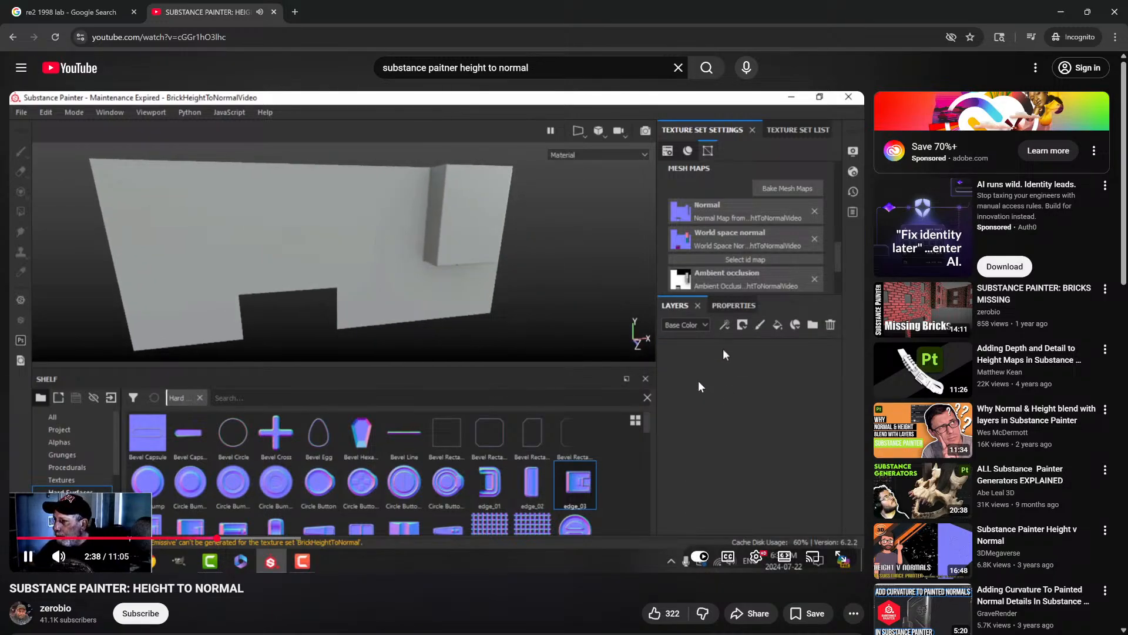
drag(705, 380, 710, 375)
- Pause at the Tile Generator mask section, rewind the video repeatedly, and rewatch how the brick layer's mask is set up
click(699, 353)
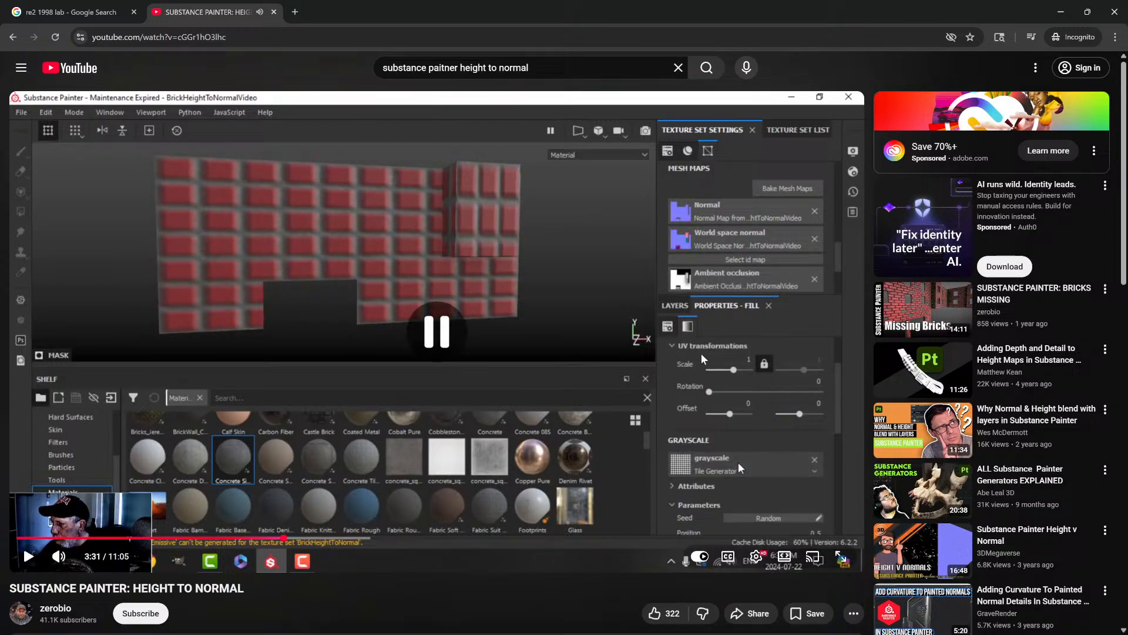
key(j)
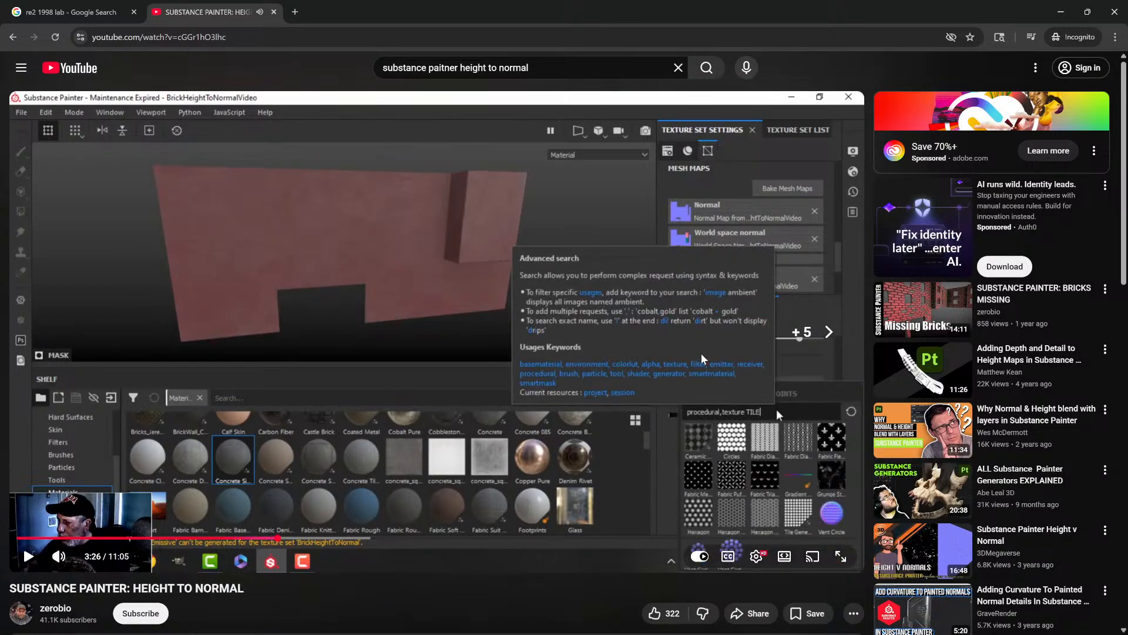
key(Left)
click(703, 344)
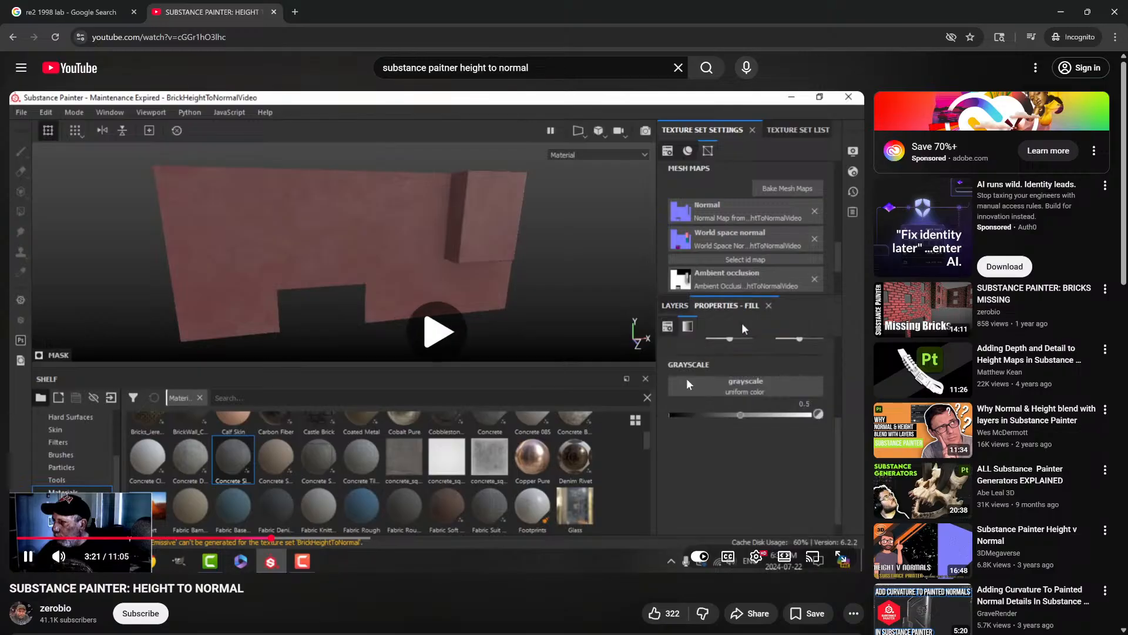
key(Left)
key(Left)
key(Left)
key(Left)
key(Left)
key(Left)
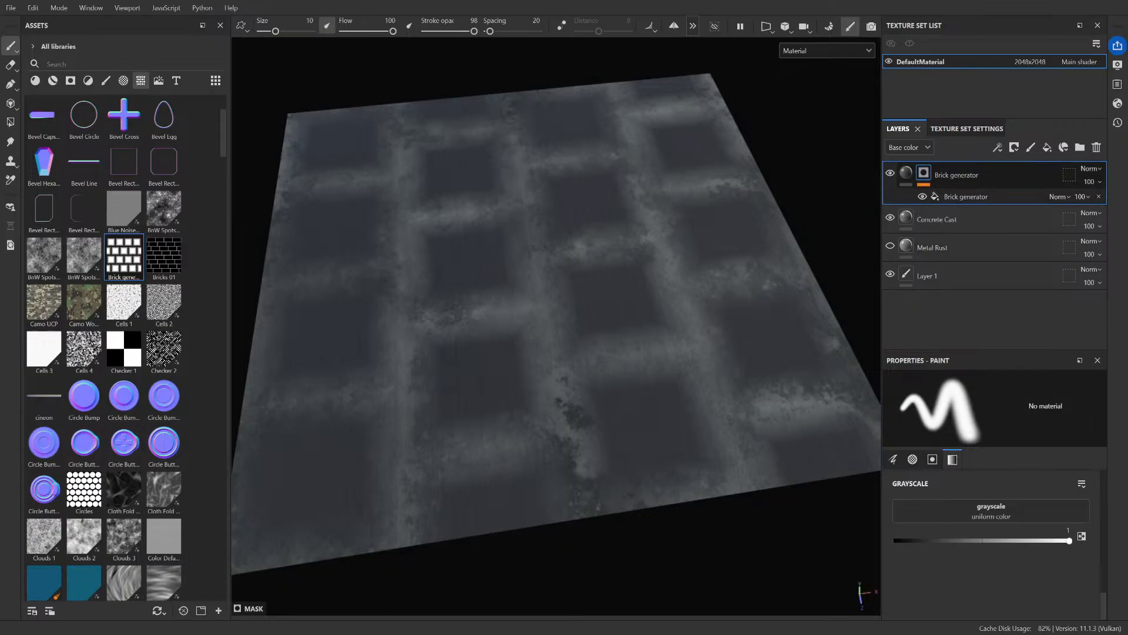
- Switch to Substance Painter and replace the Brick generator layer with a fill layer using only height and roughness, with height 1
click(1097, 147)
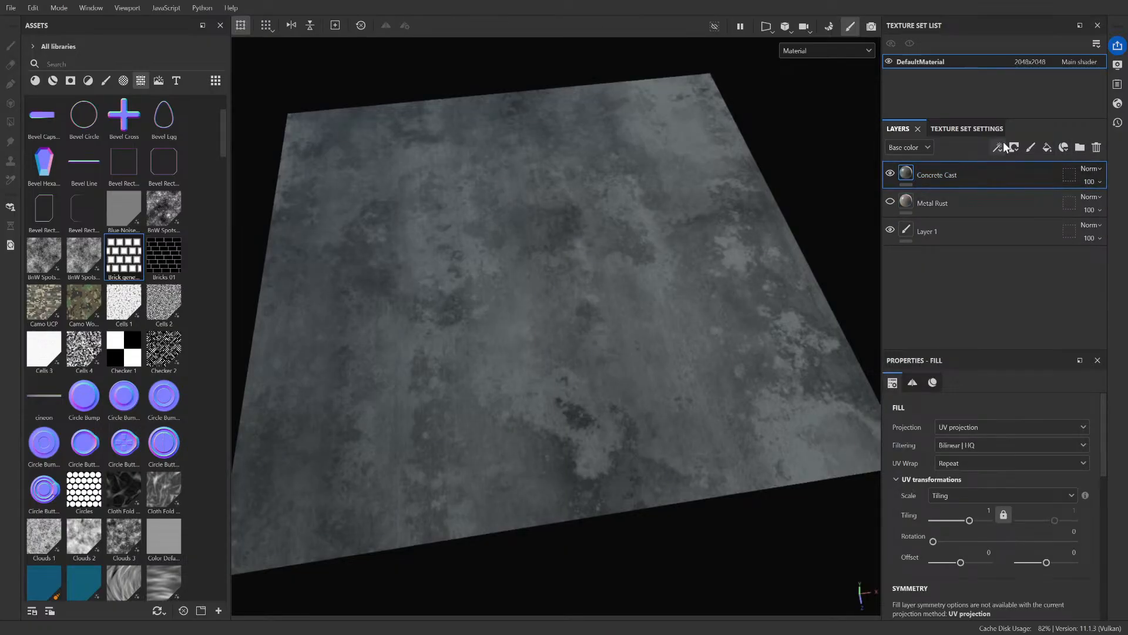
click(1045, 146)
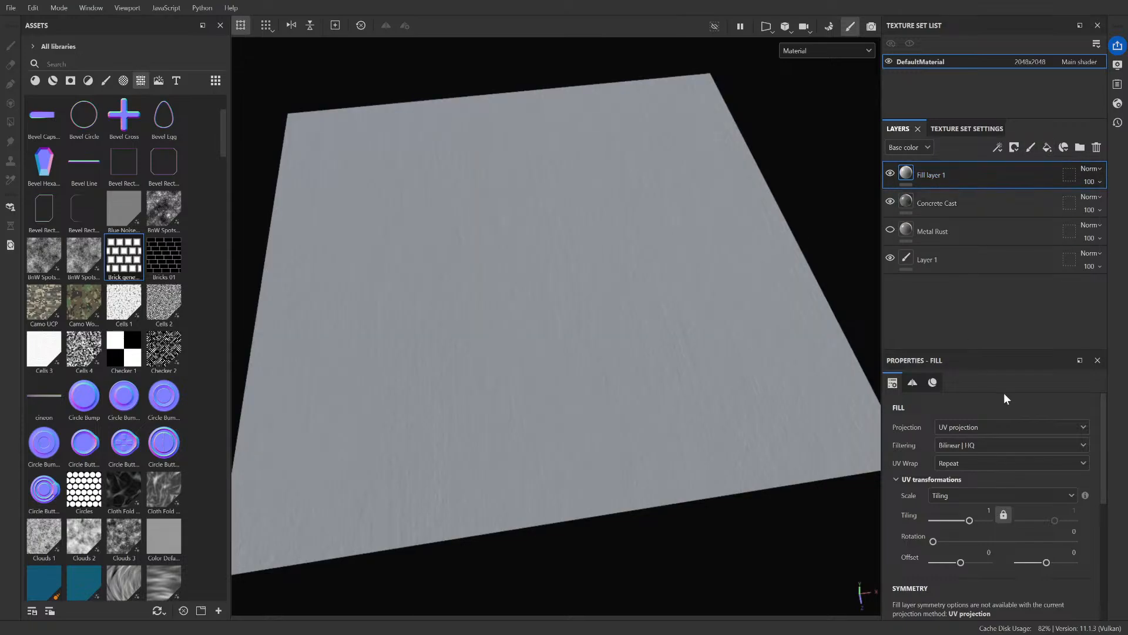
click(914, 382)
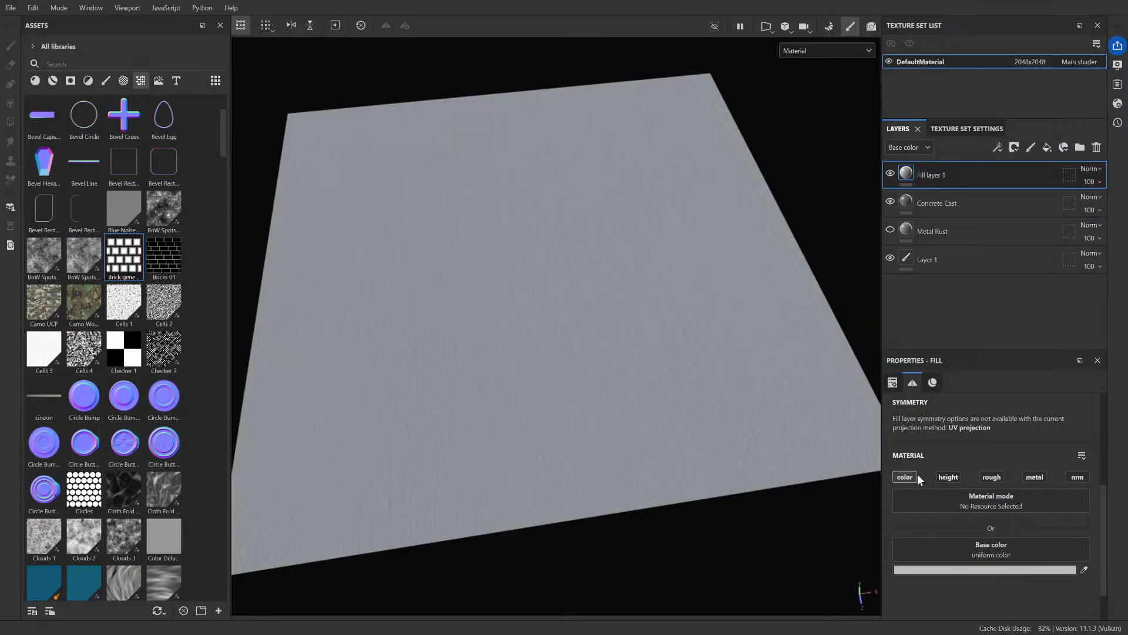
alt+click(939, 475)
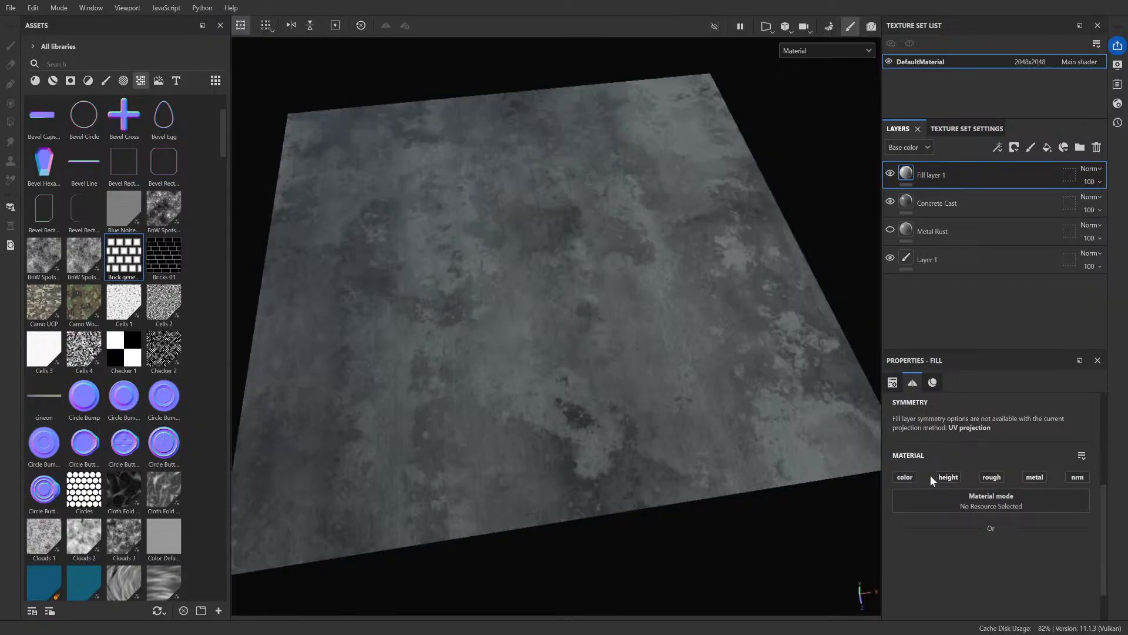
click(992, 477)
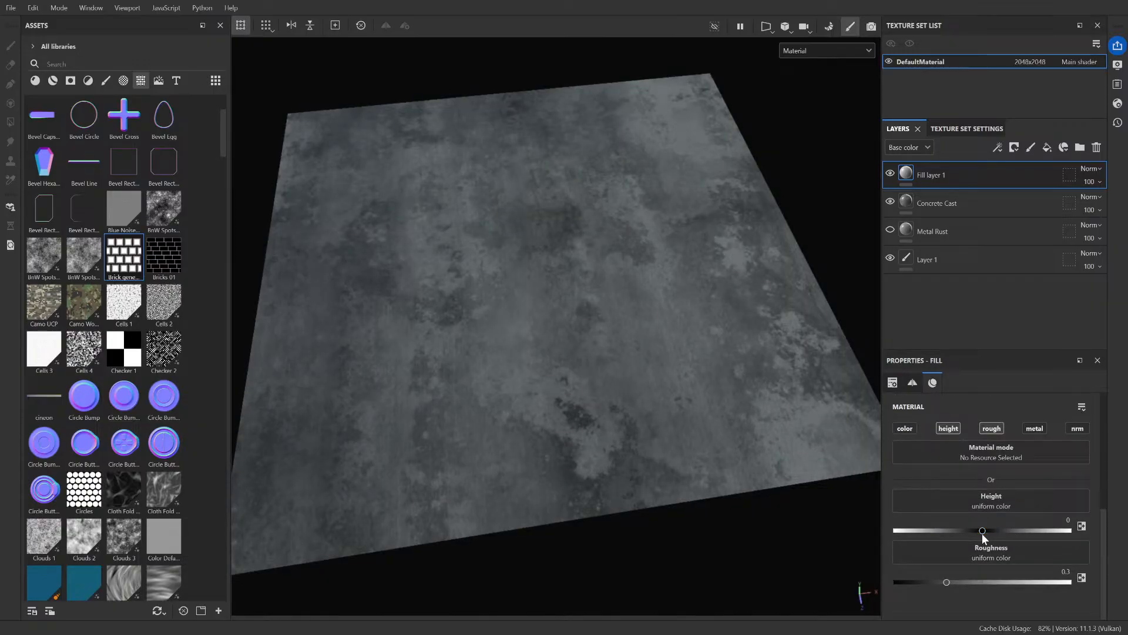
drag(982, 530, 1081, 530)
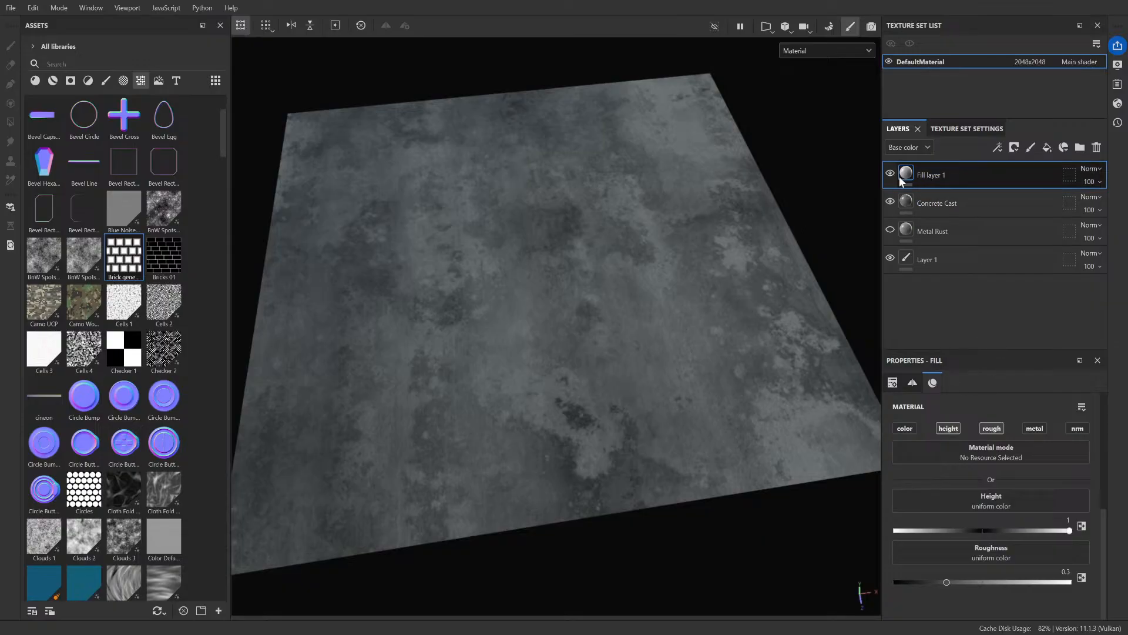
- Enable the fill layer's color channel and try several base colors, ending on a dark blue-grey
click(908, 428)
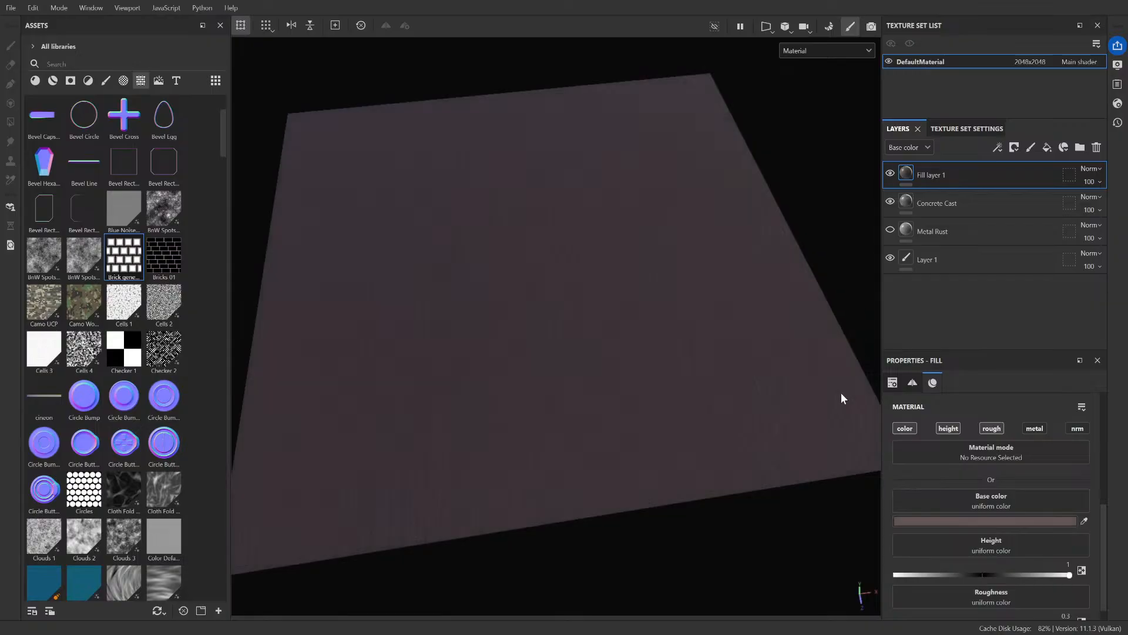
drag(857, 384, 915, 370)
click(958, 380)
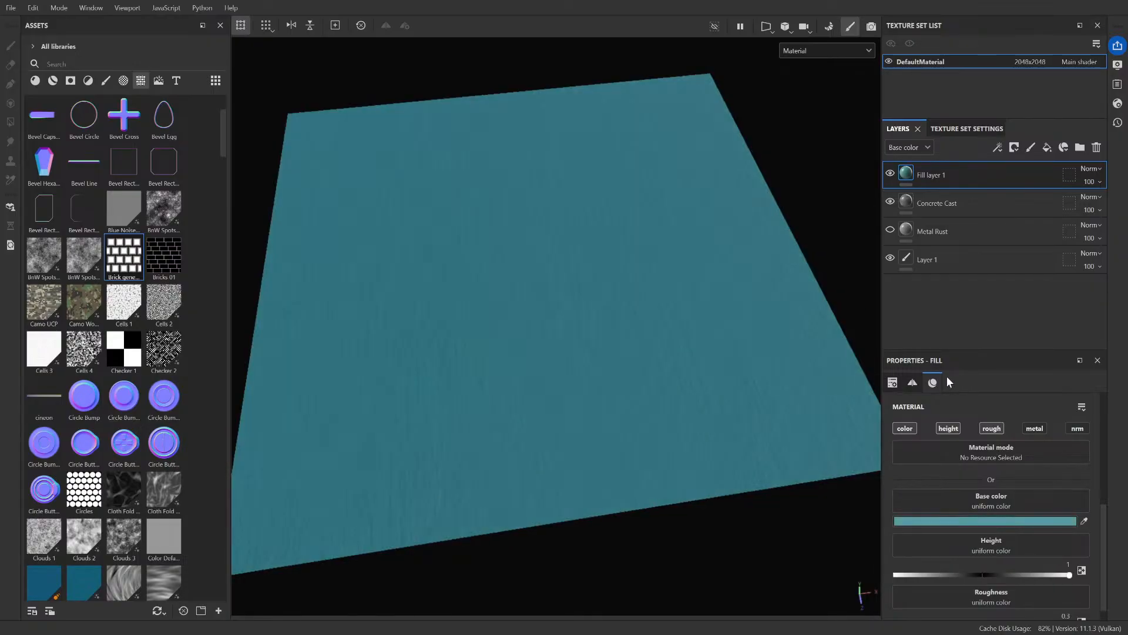
click(857, 387)
click(838, 392)
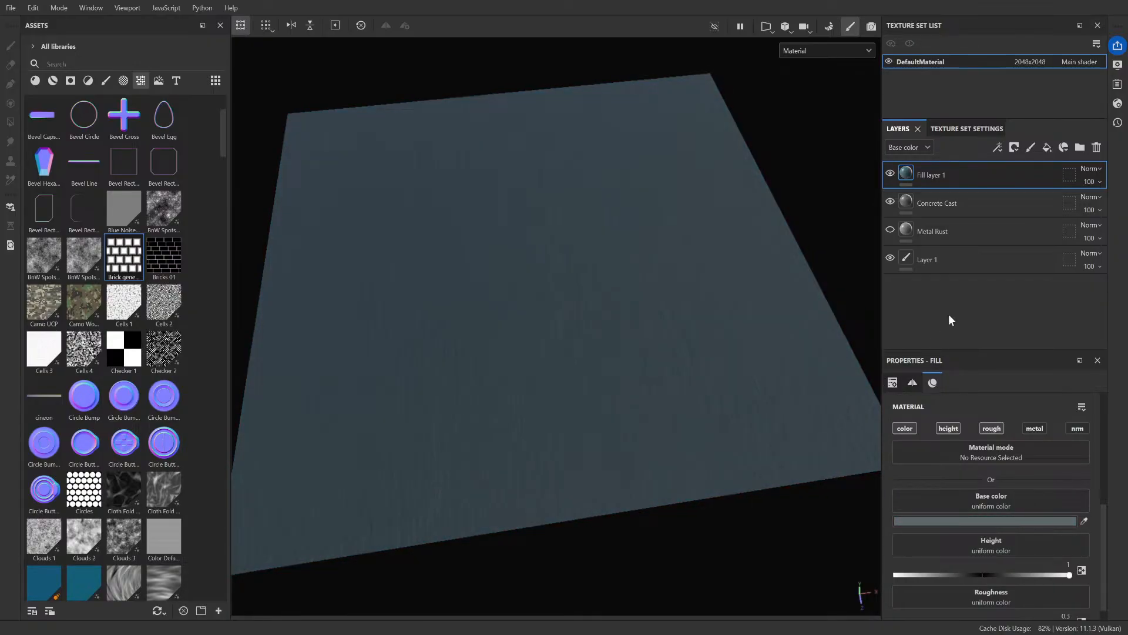
- Add a black mask to the fill layer, set the mask brush's grayscale to Grid Alternate, and check the layer's material settings
click(1030, 173)
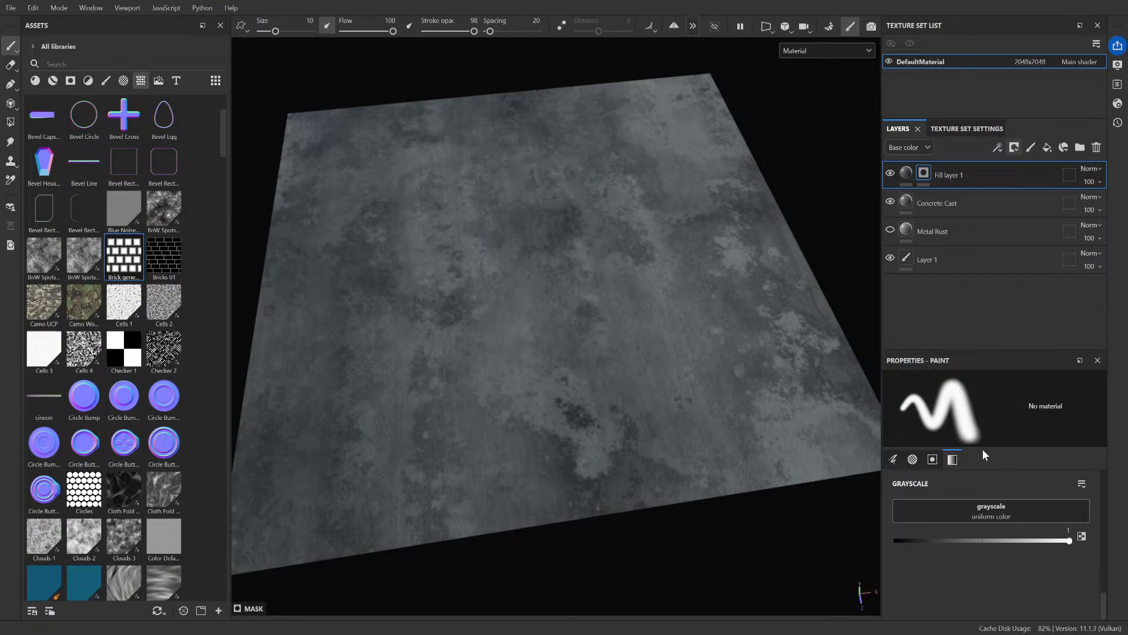
click(979, 375)
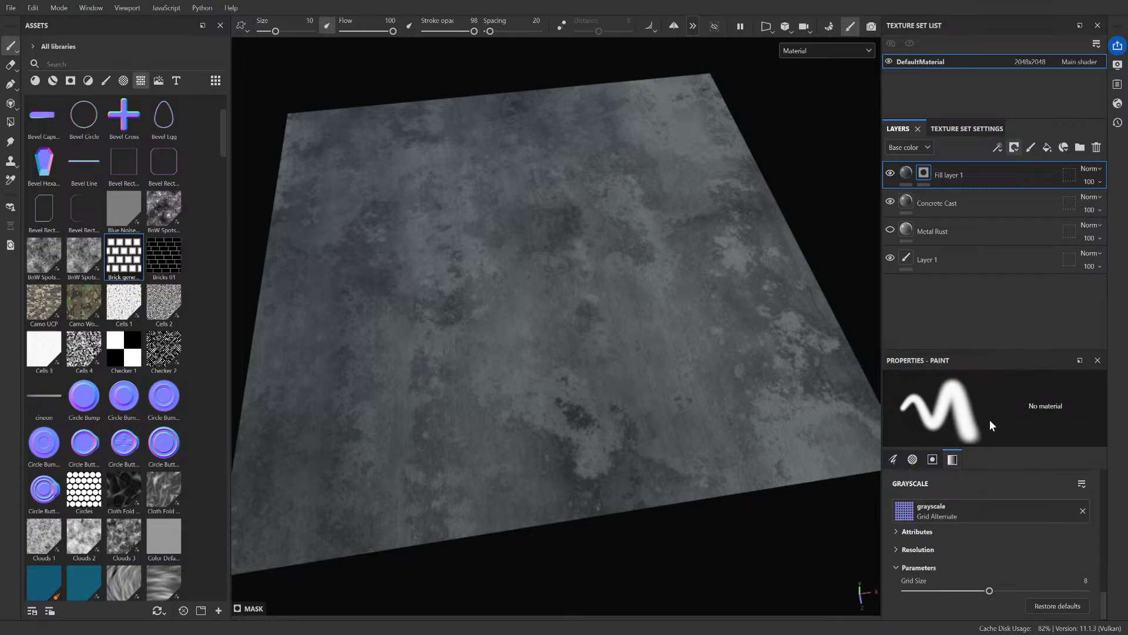
click(906, 172)
scroll(997, 555, down, 1)
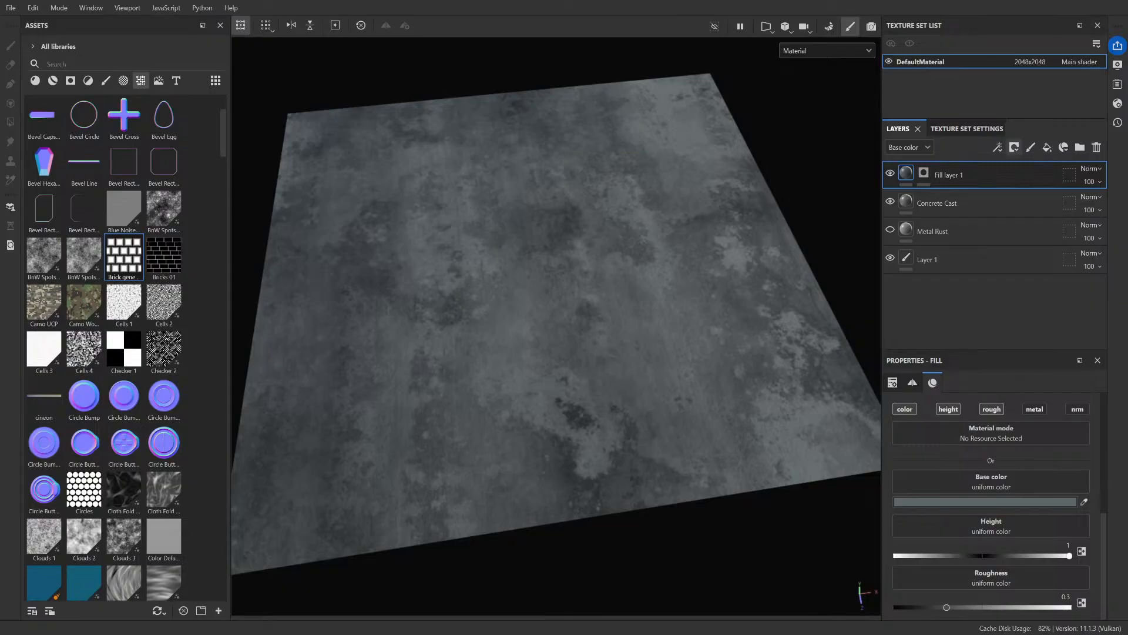
click(924, 172)
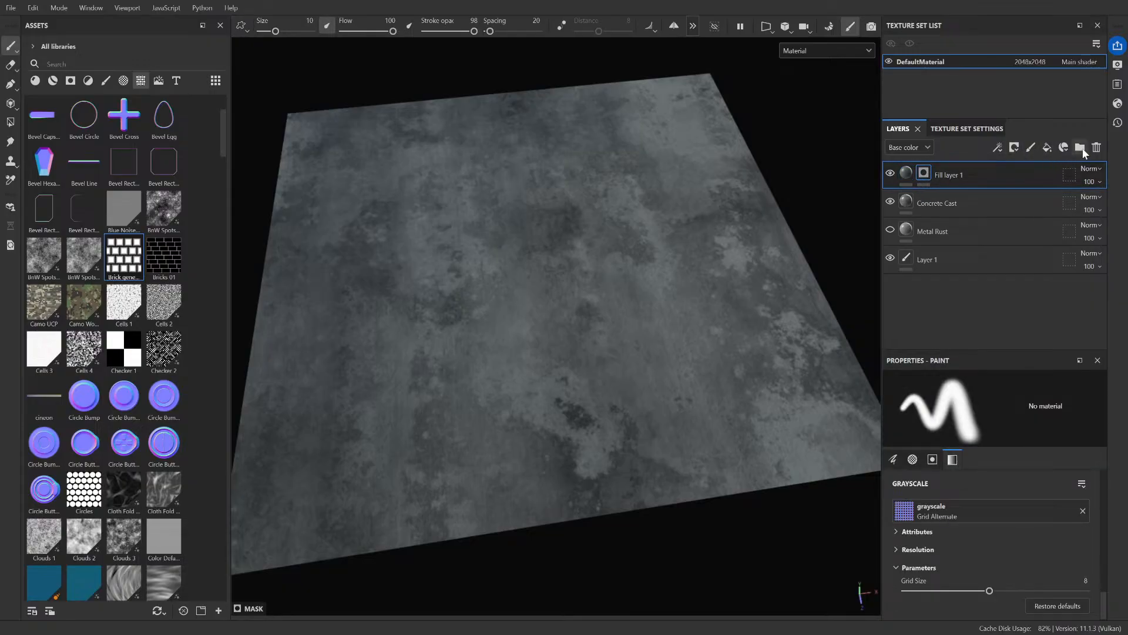
- Delete the masked fill layer and add a black mask to the Concrete Cast layer
click(1097, 147)
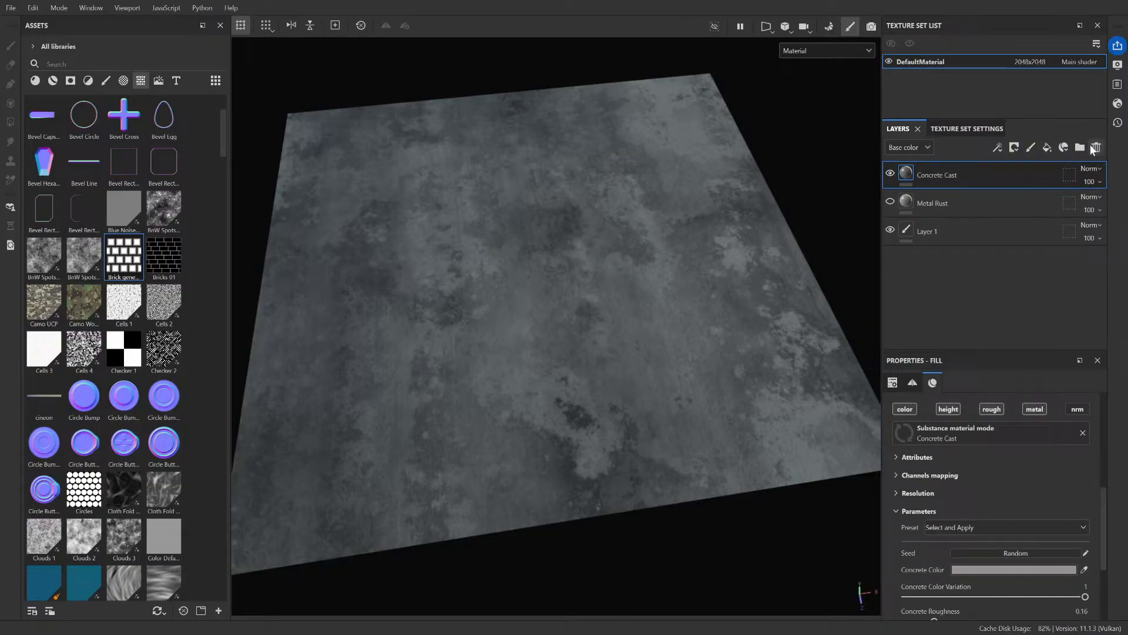
click(1048, 179)
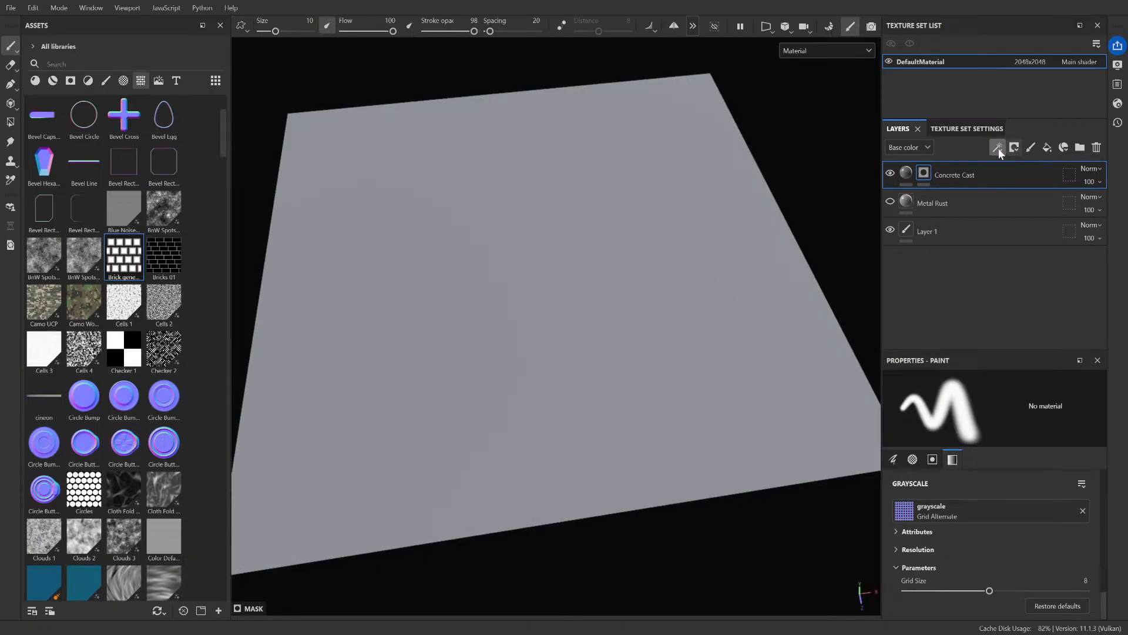
- Try a Grid Crossed fill in the Concrete Cast layer's black mask, and undo both the fill and the mask
click(1025, 187)
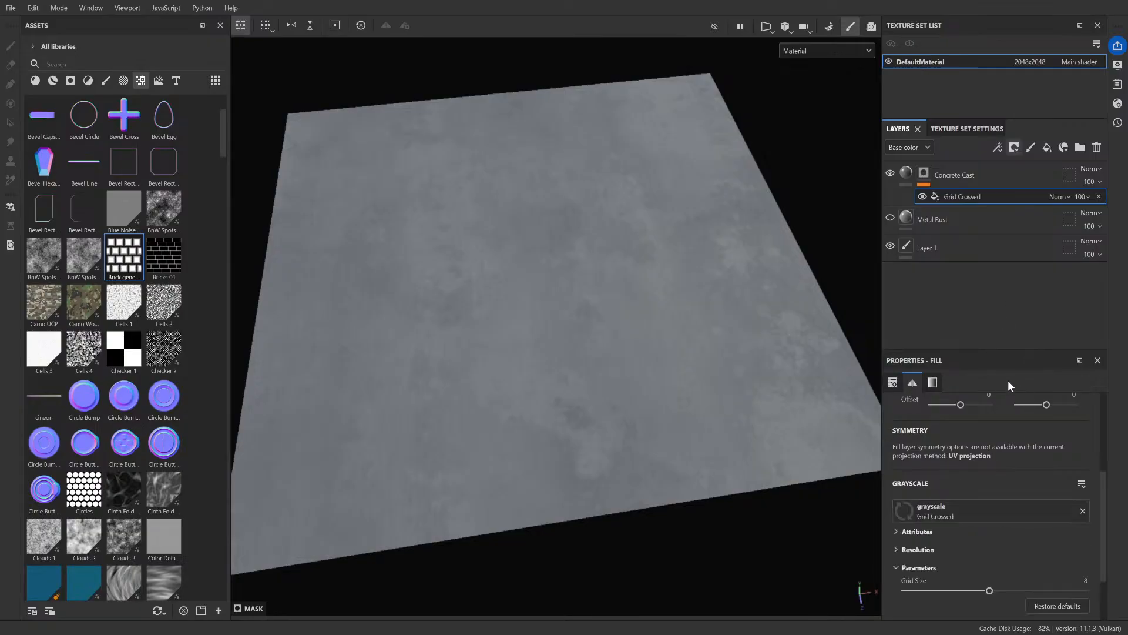
scroll(590, 389, up, 4)
scroll(590, 388, down, 4)
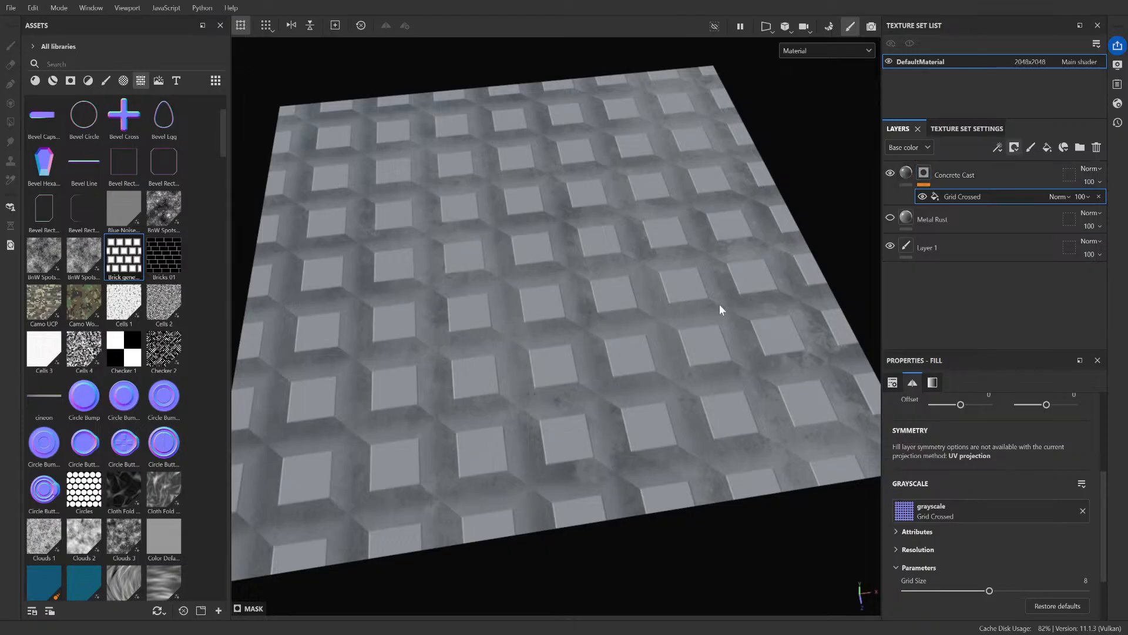
scroll(720, 308, up, 3)
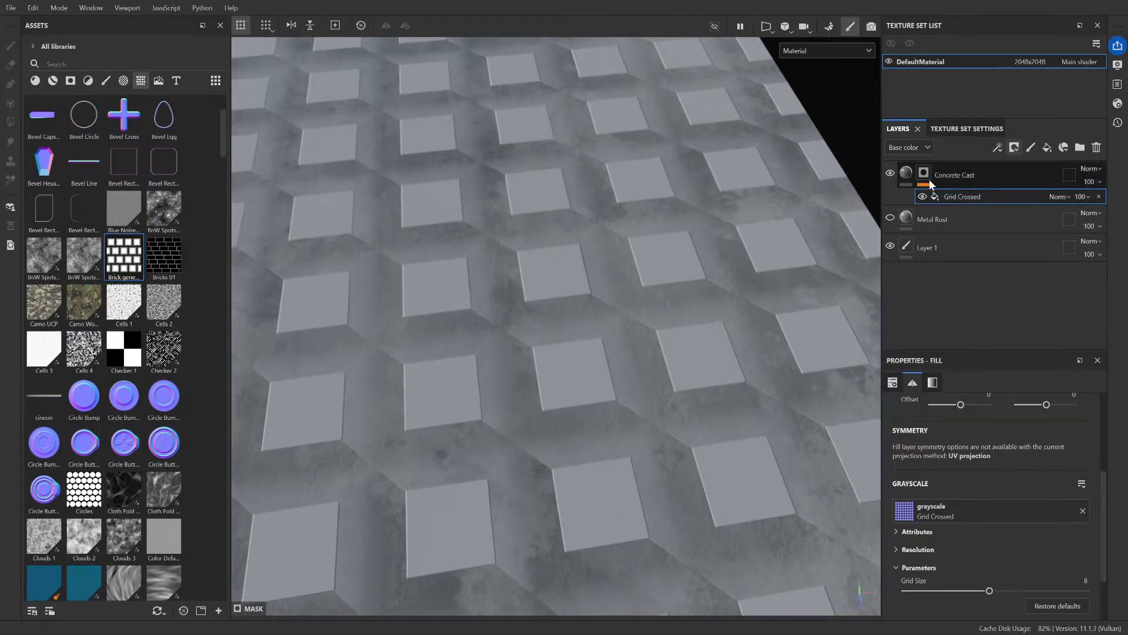
key(ctrl+z)
key(ctrl+z)
key(ctrl+z)
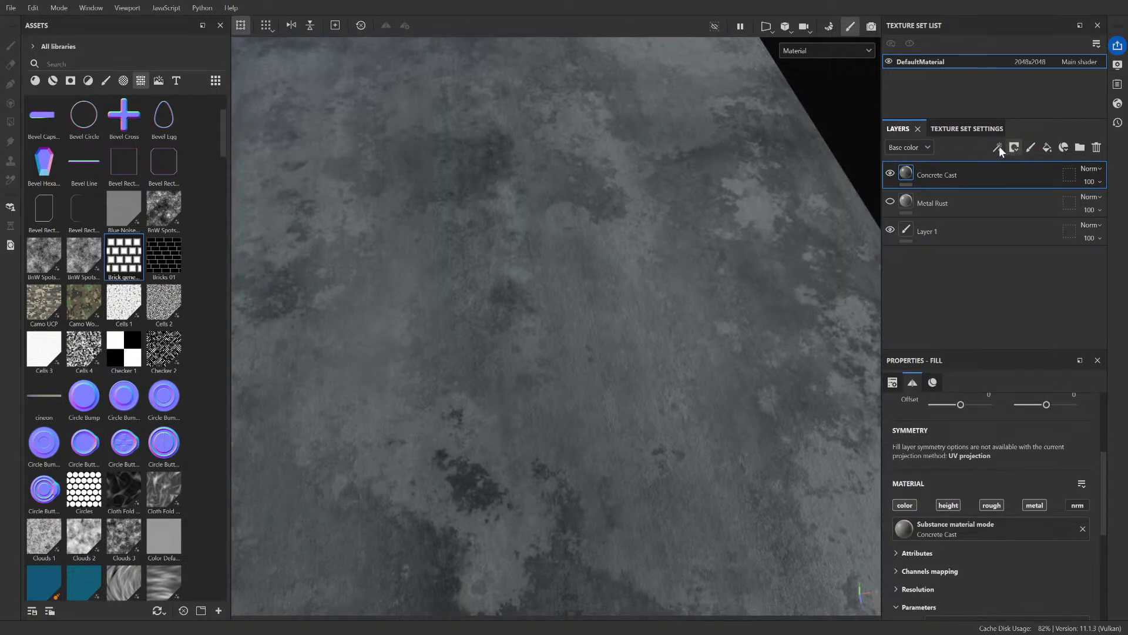
- Try a fill effect on the Concrete Cast layer's content with Grid Crossed as its base color
click(1027, 193)
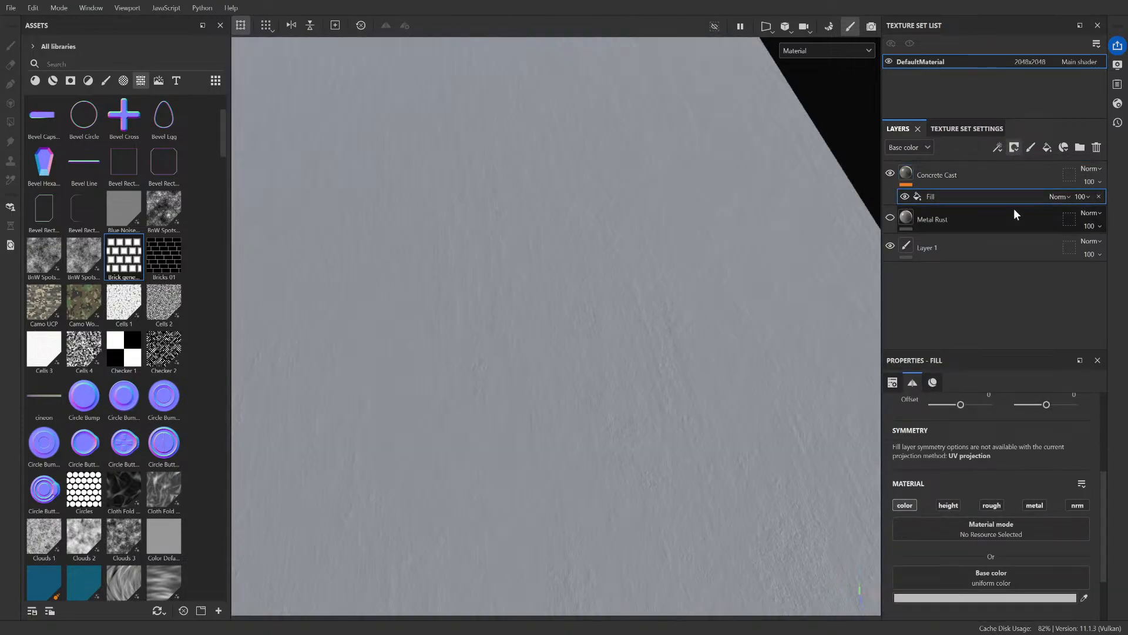
scroll(992, 542, up, 3)
scroll(993, 541, down, 5)
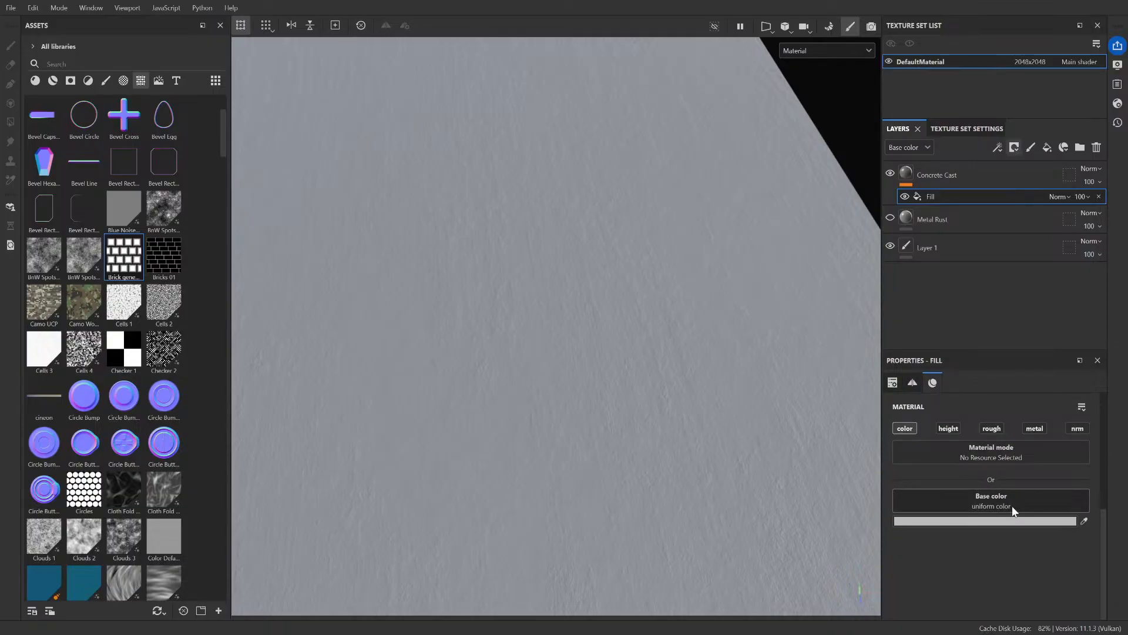
click(1013, 507)
click(1003, 364)
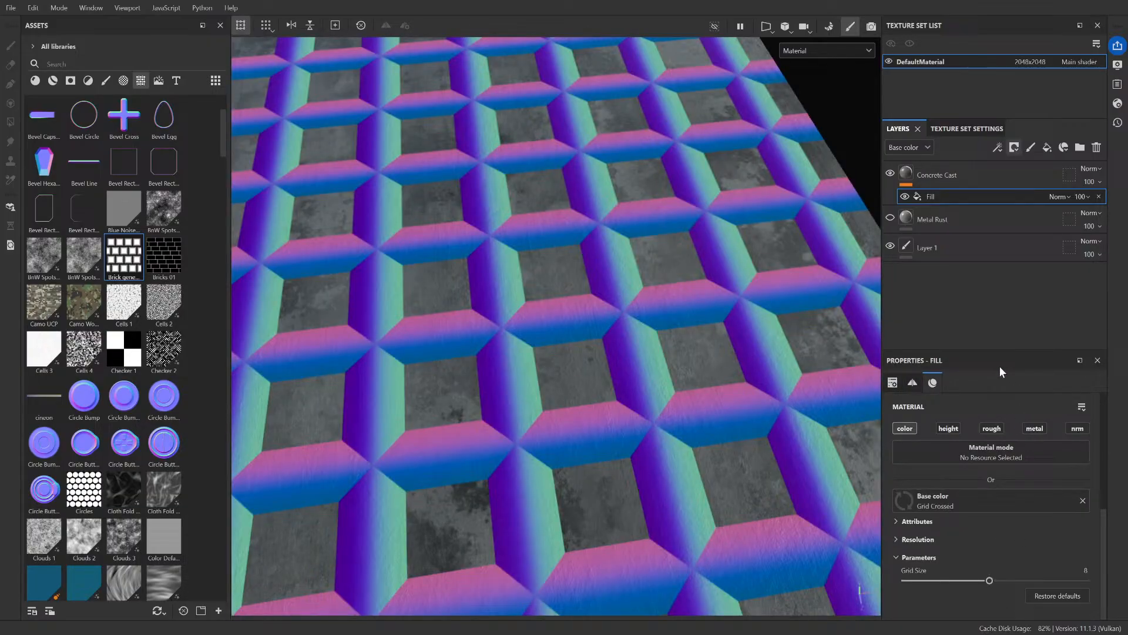
- Examine the Grid Crossed pattern on the plane and undo the fill effect
scroll(748, 366, down, 5)
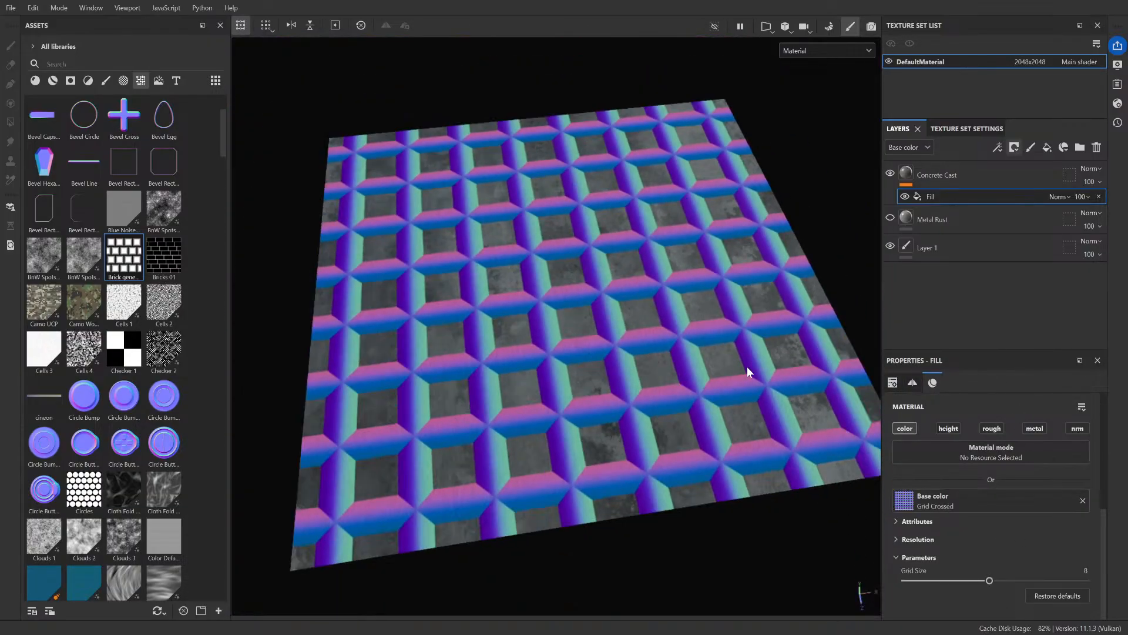
scroll(576, 363, up, 4)
scroll(578, 364, down, 4)
scroll(615, 375, up, 4)
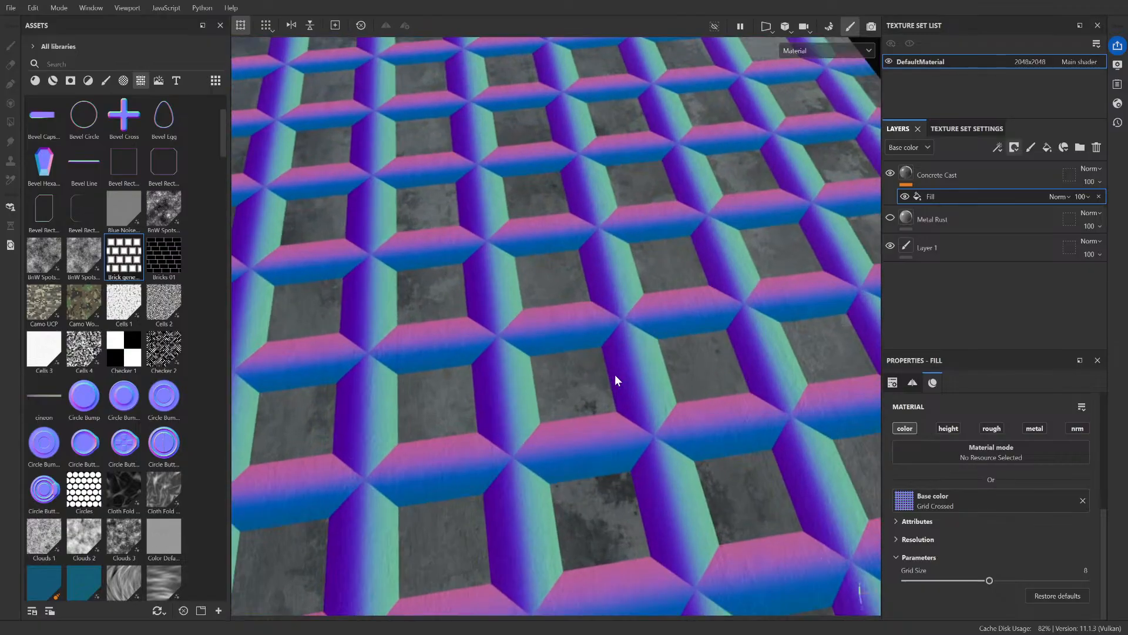
mouse_move(615, 375)
alt+mouse_down()
mouse_move(614, 318)
mouse_move(612, 381)
alt+mouse_up()
key(ctrl+z)
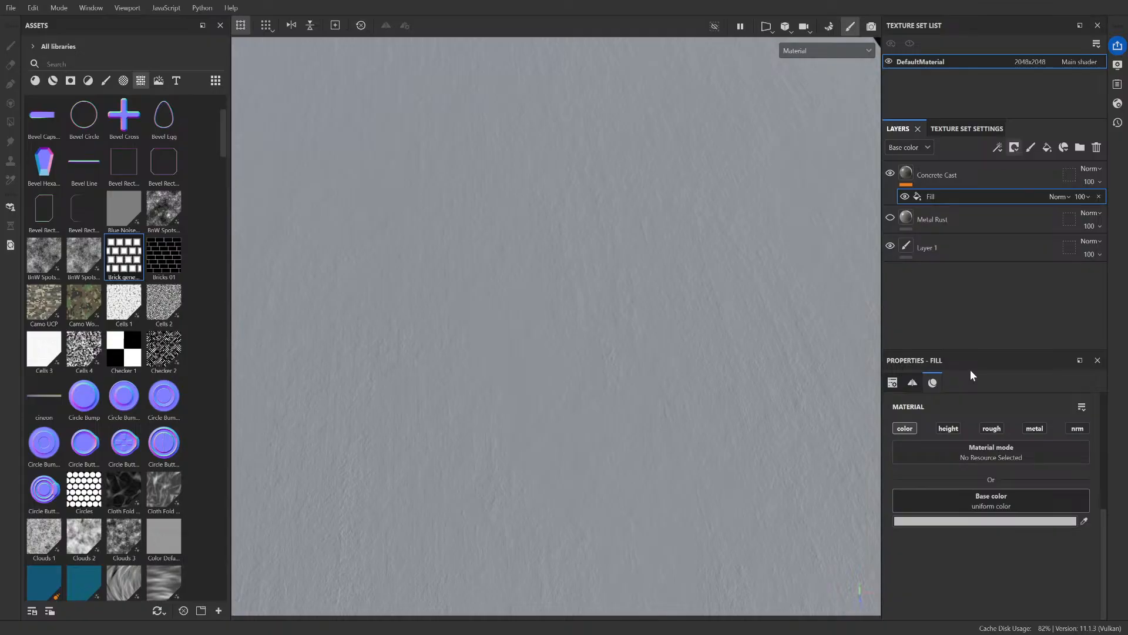
key(ctrl+z)
key(ctrl+z)
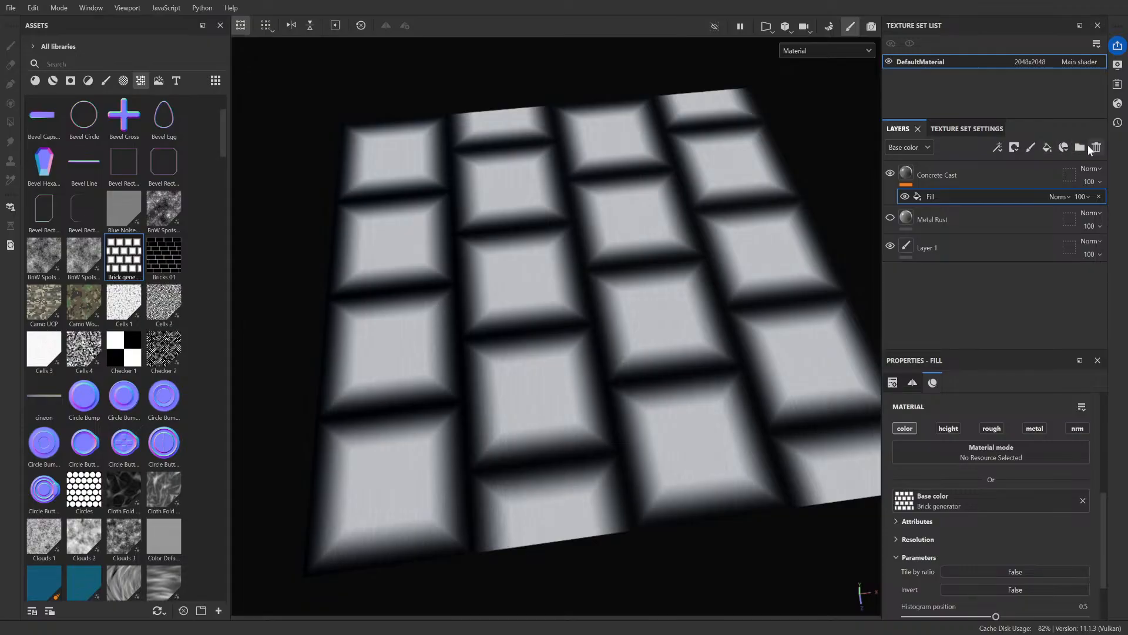
- Replace the Concrete Cast layer's content fill with a black mask filled by the Brick generator, and inspect the pattern
click(1094, 147)
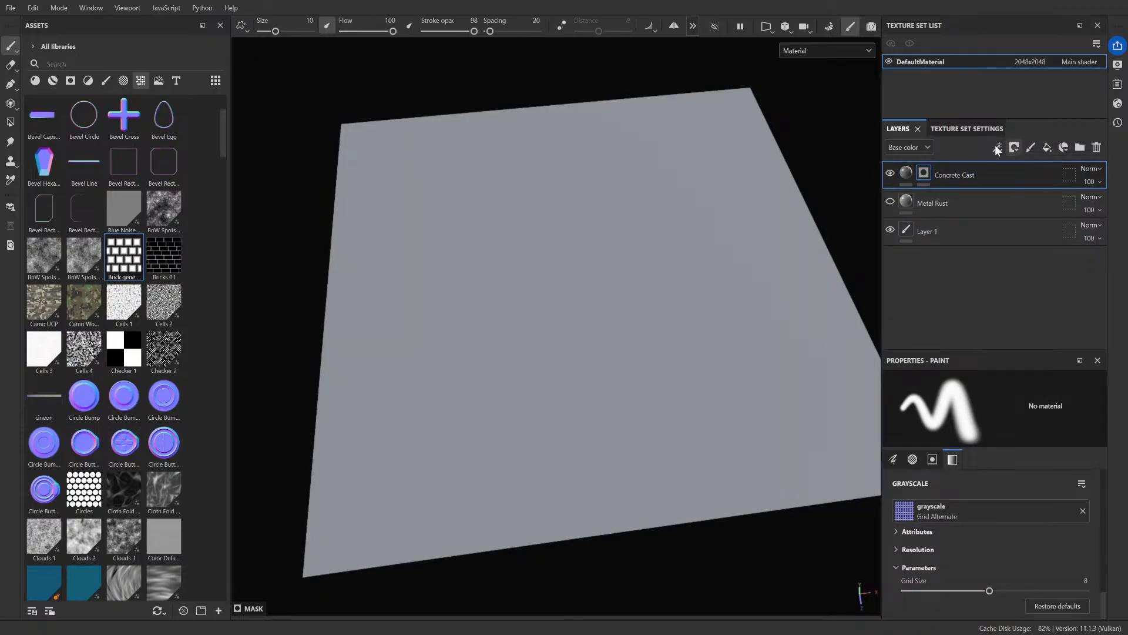
click(1022, 193)
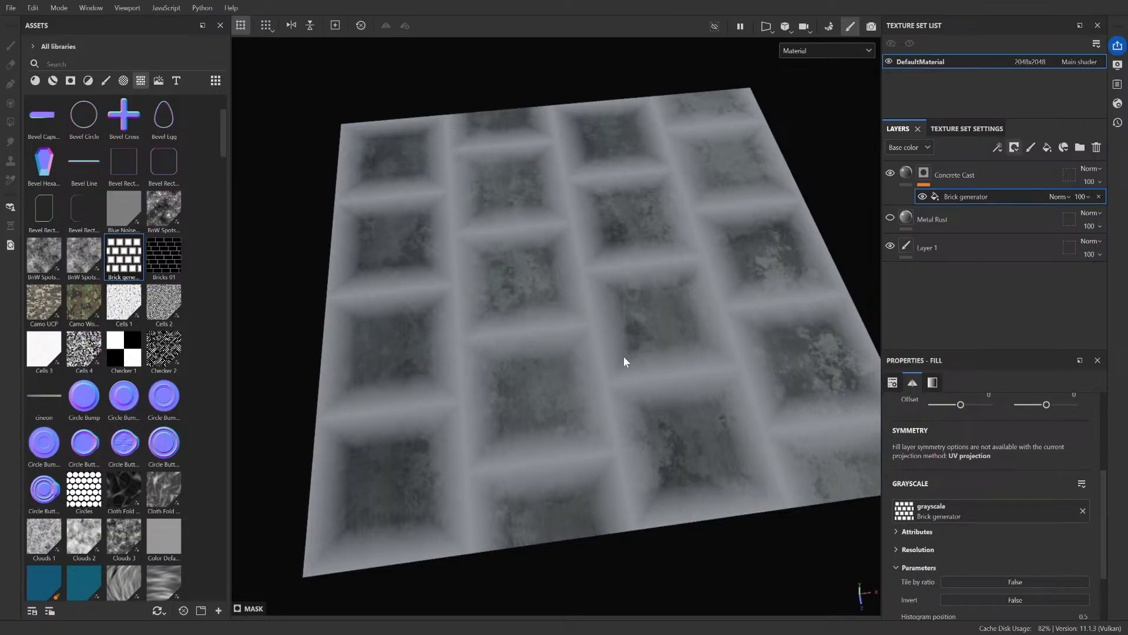
scroll(624, 357, up, 5)
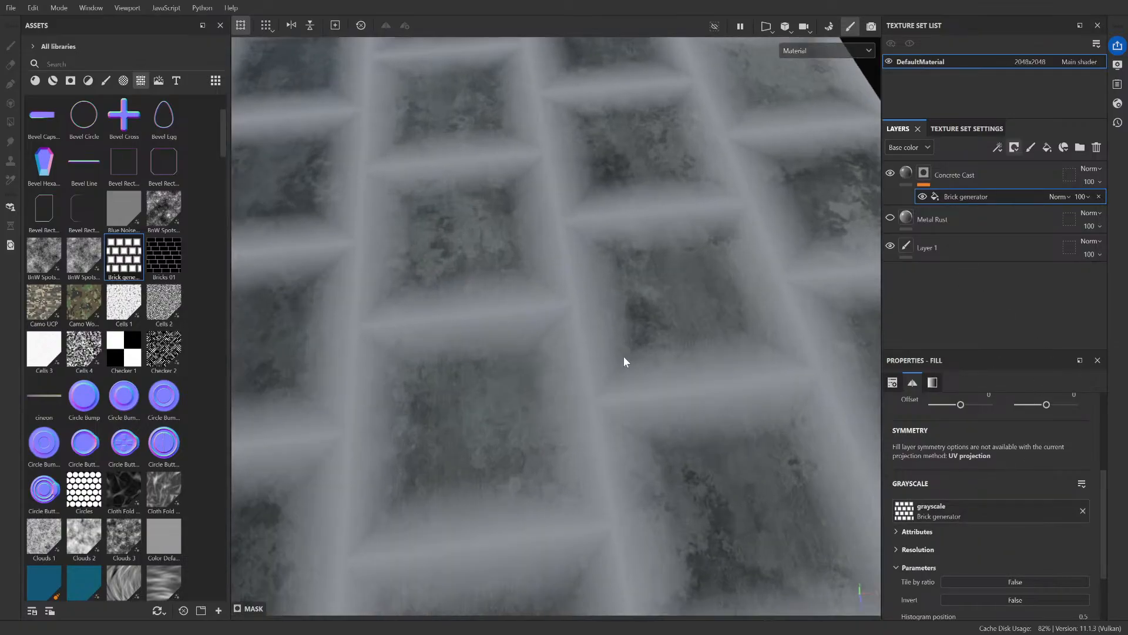
scroll(623, 357, down, 6)
scroll(623, 356, up, 3)
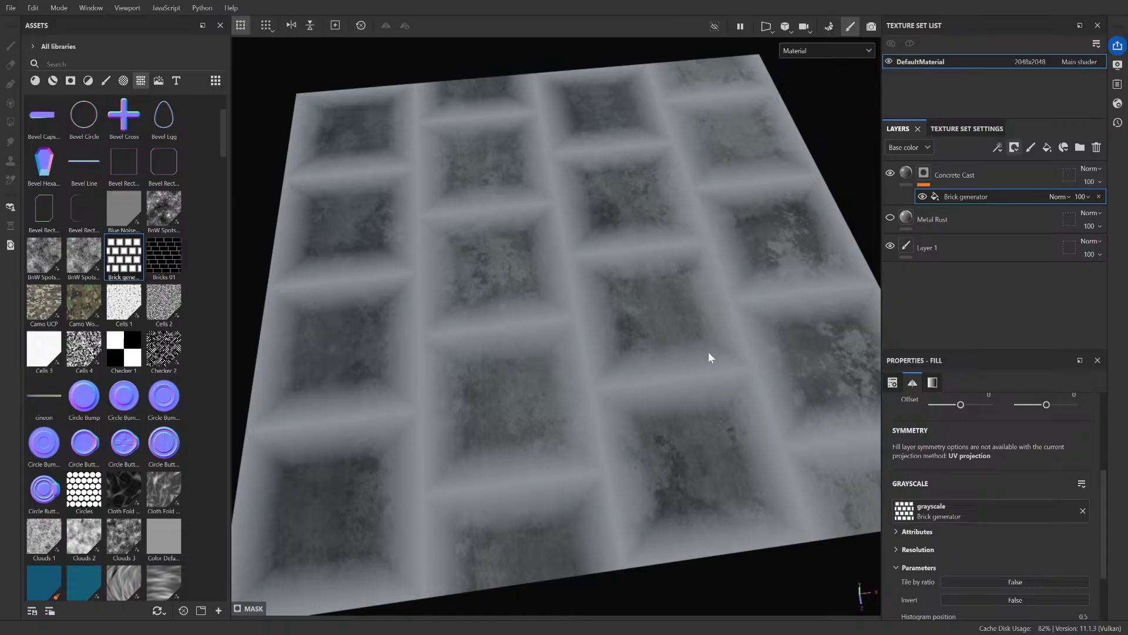
- Check the Concrete Cast layer's material parameters and undo its Brick generator mask
click(905, 173)
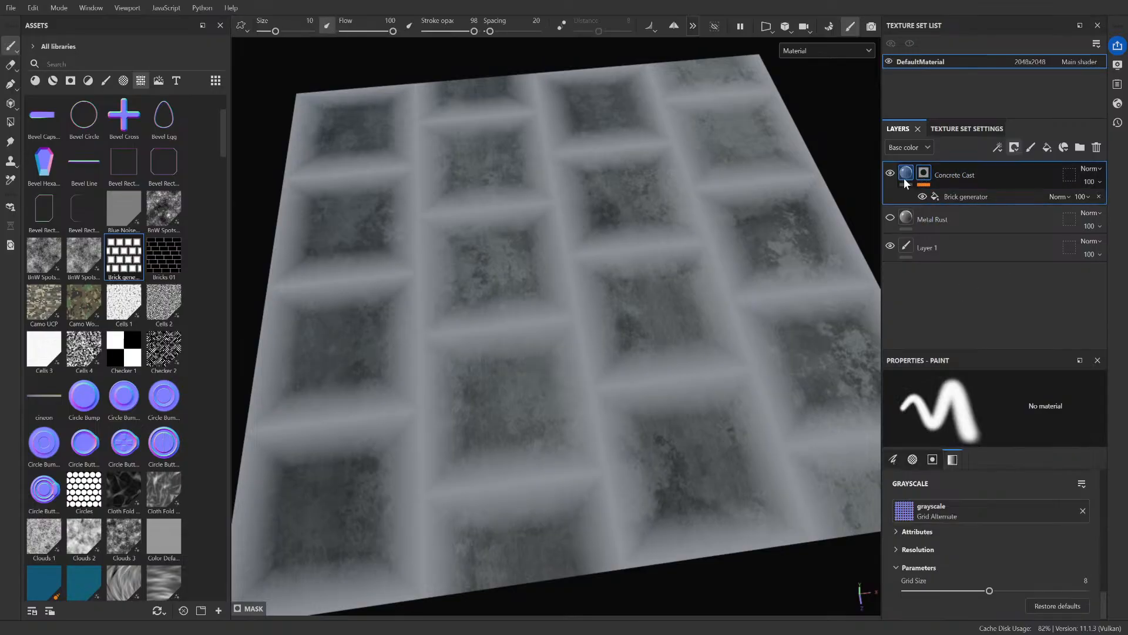
click(903, 178)
scroll(935, 507, down, 3)
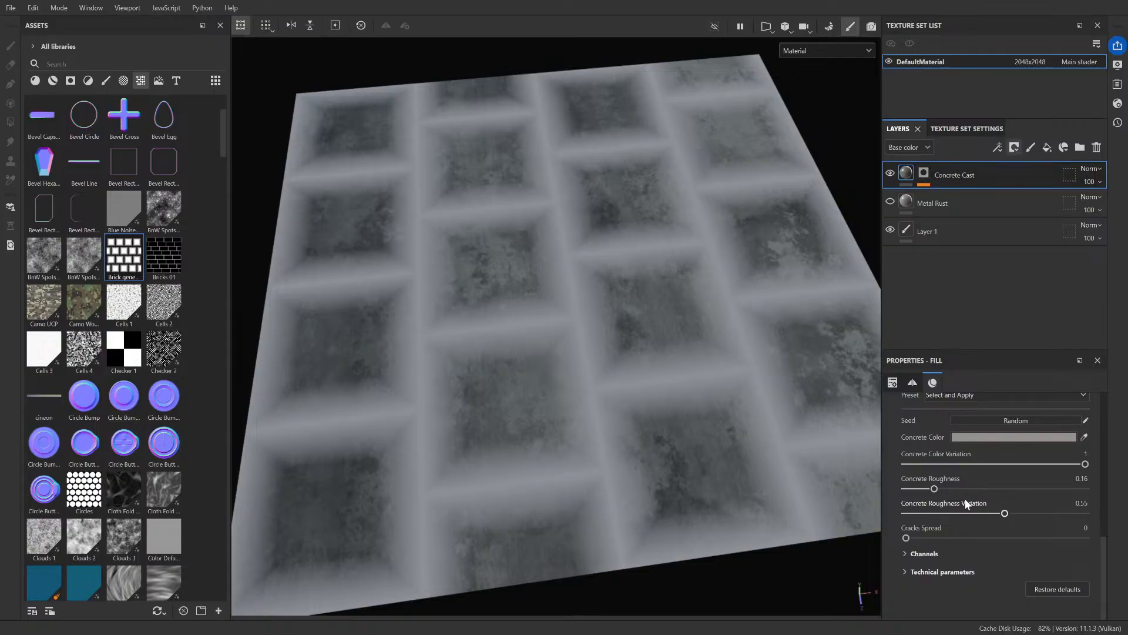
scroll(993, 523, up, 5)
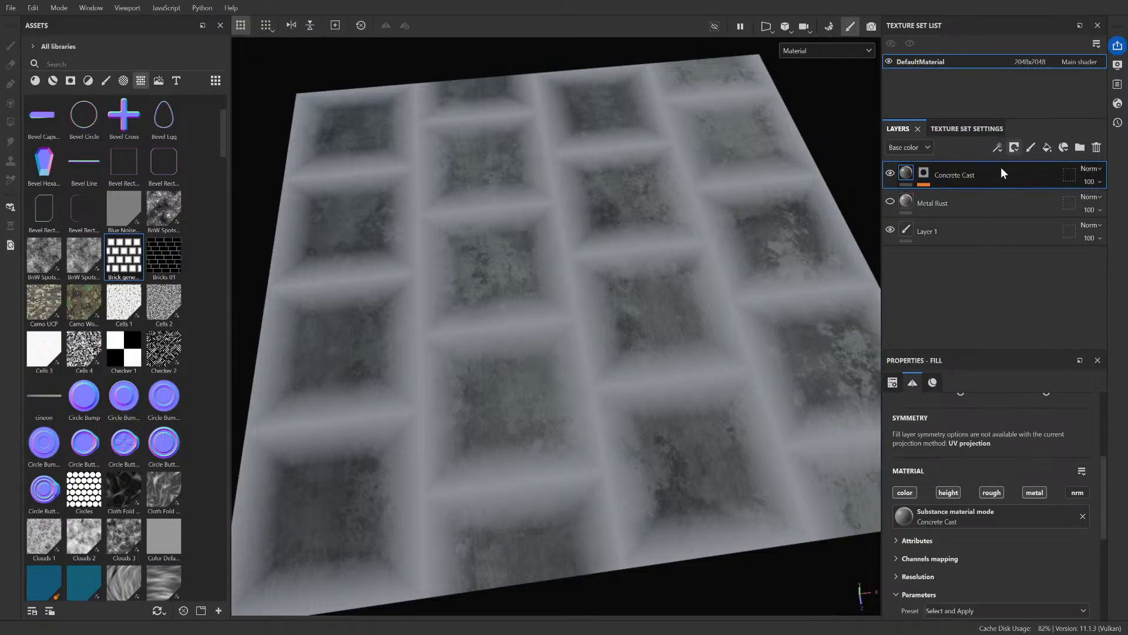
key(ctrl+z)
key(ctrl+z)
key(ctrl+z)
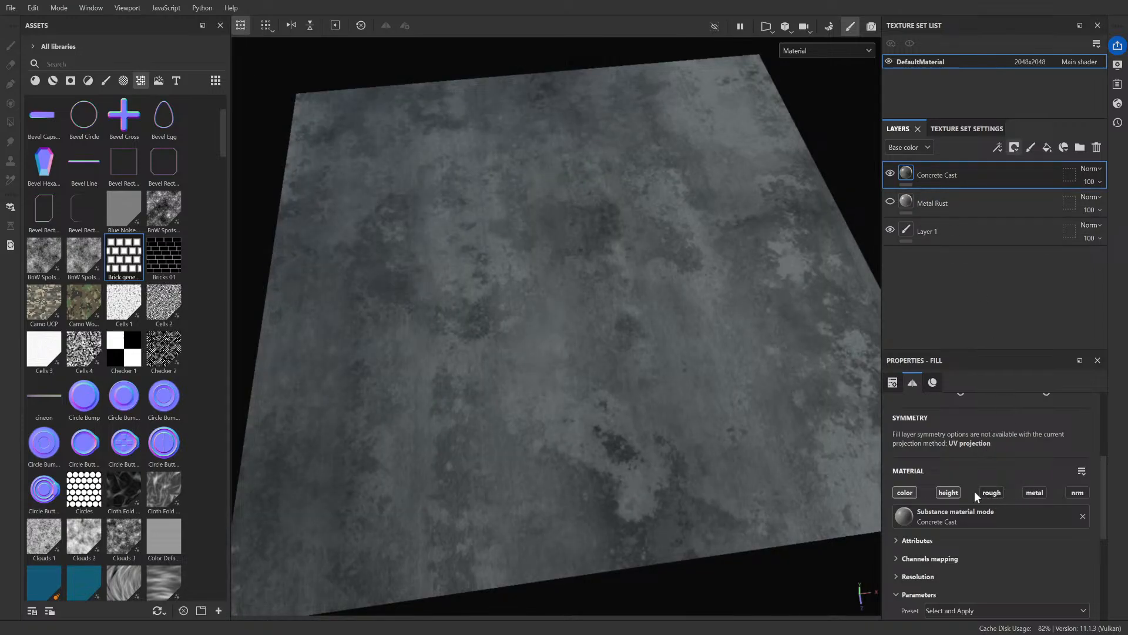
- Add a fill layer above Concrete Cast, enable its height and roughness channels, and set height to 1 and roughness to 0.4026
scroll(998, 492, down, 2)
scroll(1010, 496, up, 5)
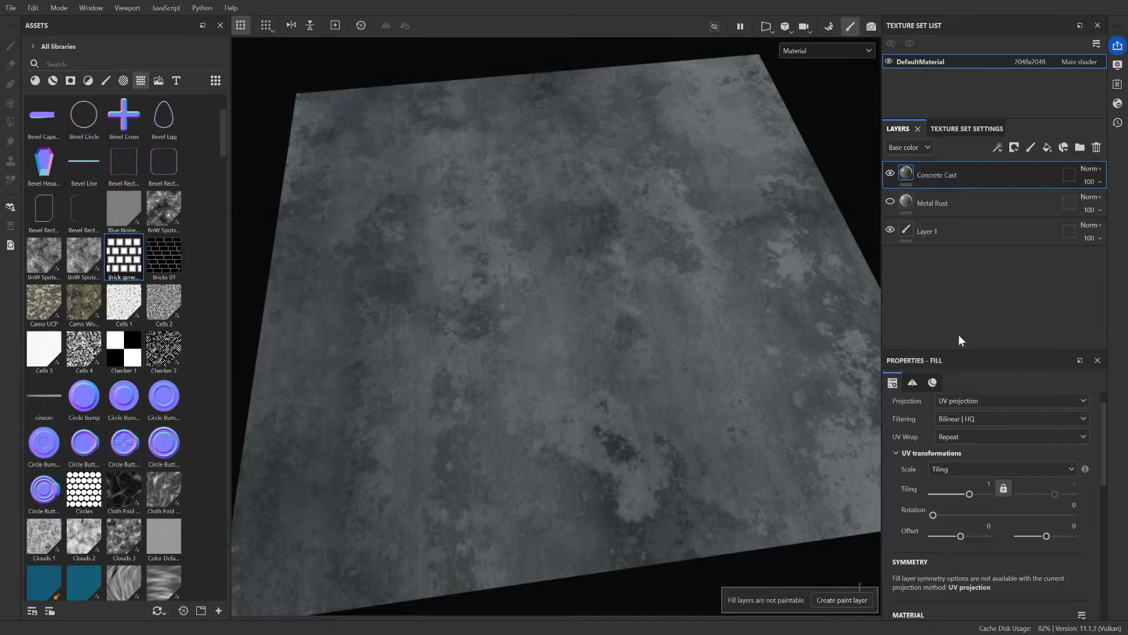
click(1049, 148)
scroll(954, 447, down, 3)
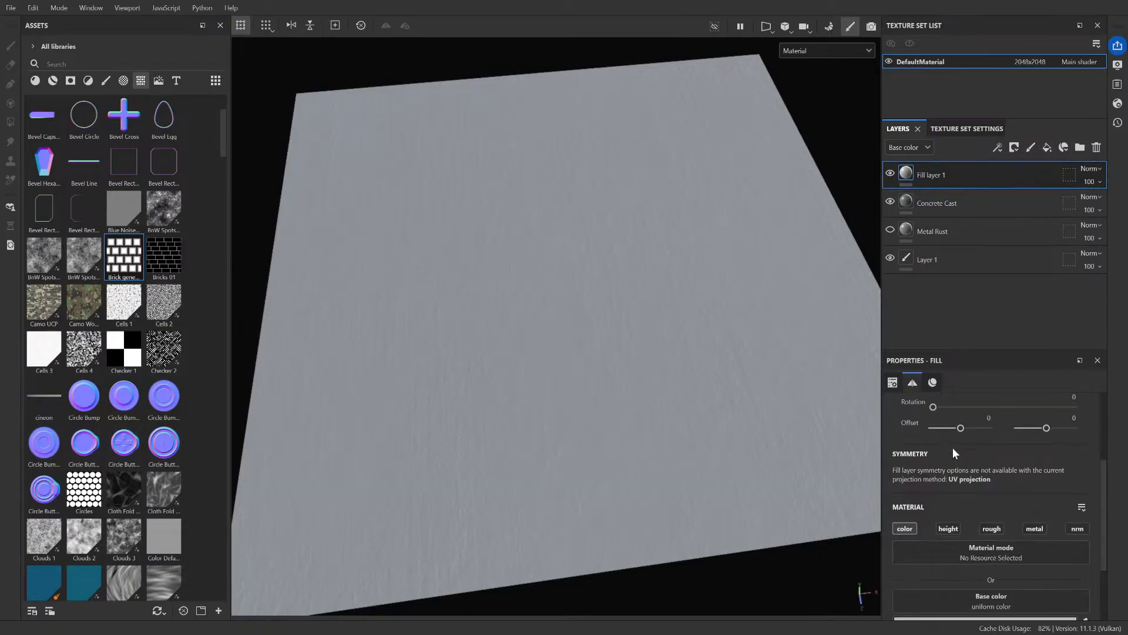
click(979, 500)
scroll(981, 499, down, 2)
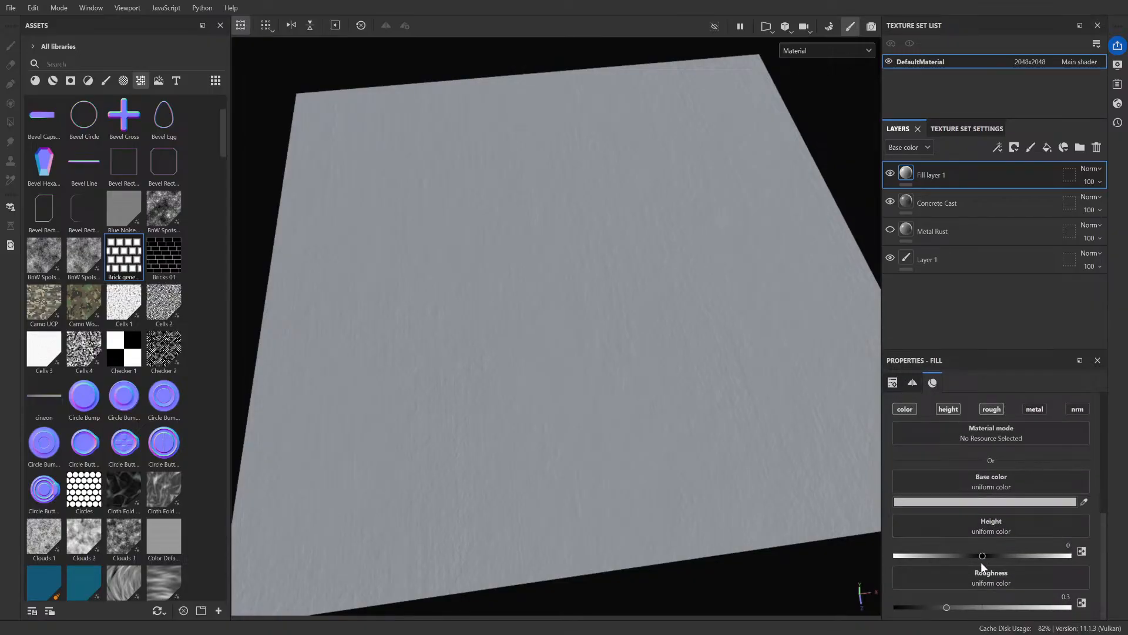
drag(982, 555, 1084, 554)
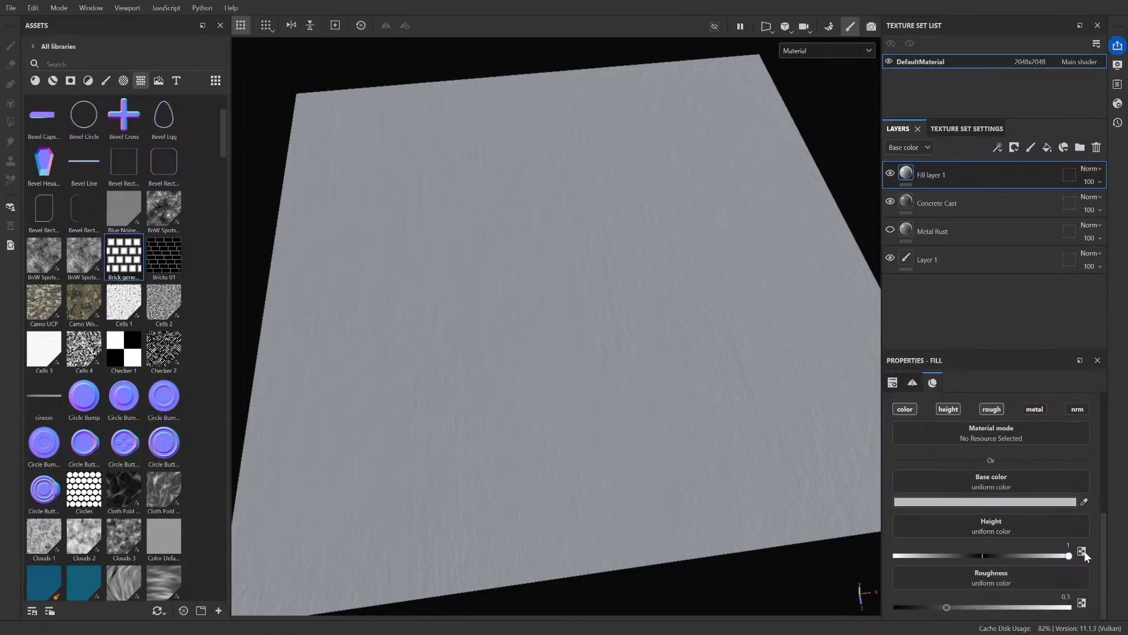
click(965, 607)
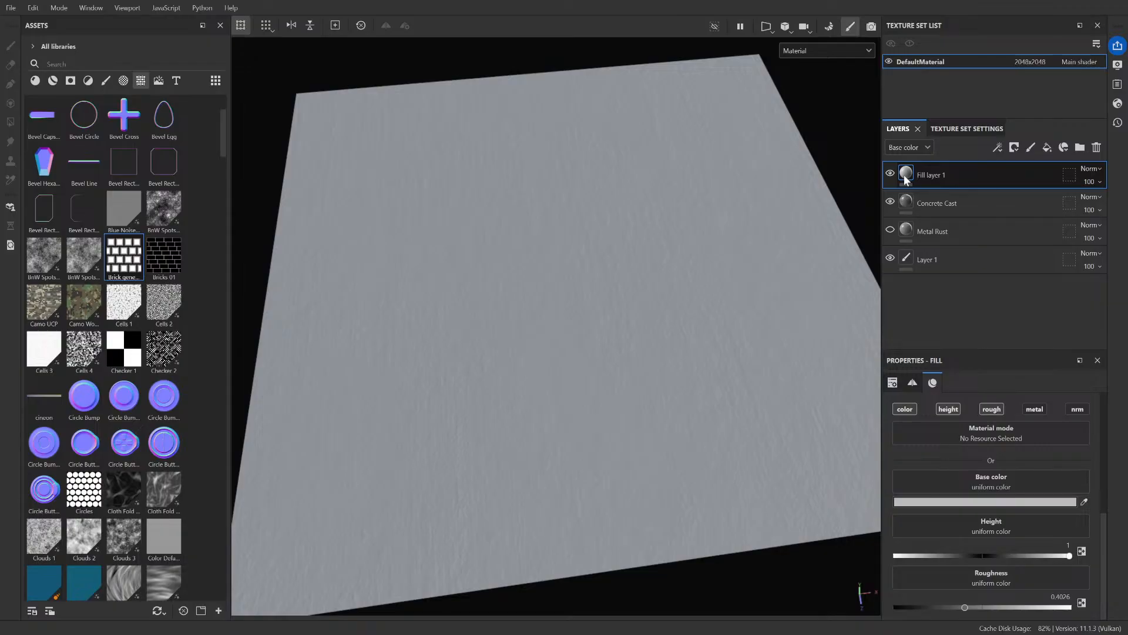
- Set the new fill layer's base color to a muted grey-teal
click(985, 502)
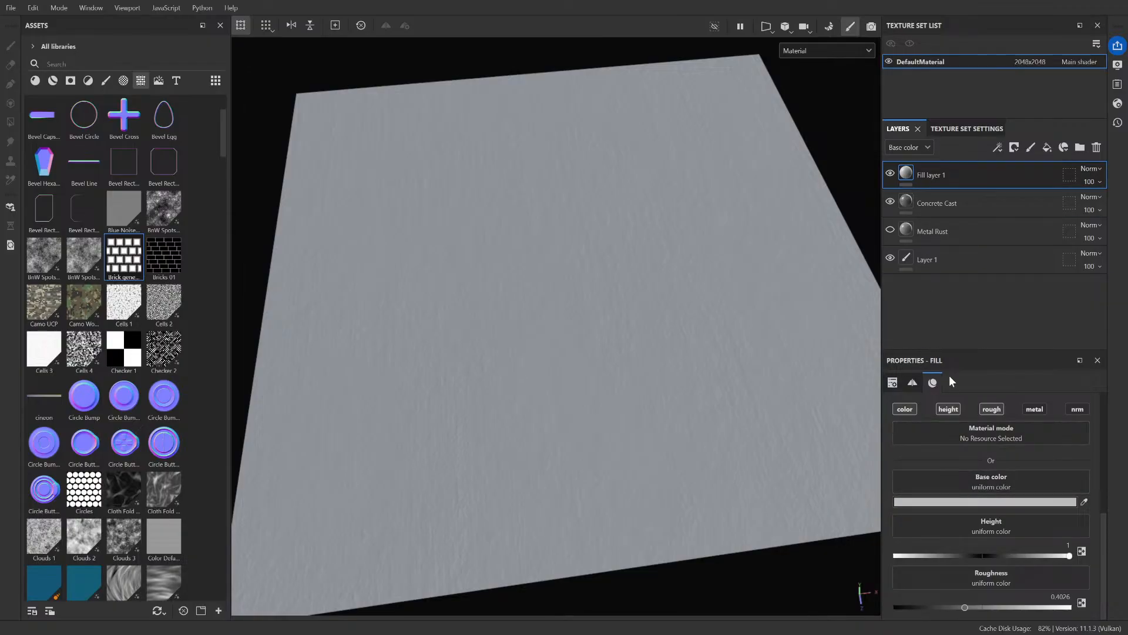
click(948, 376)
drag(895, 371, 938, 309)
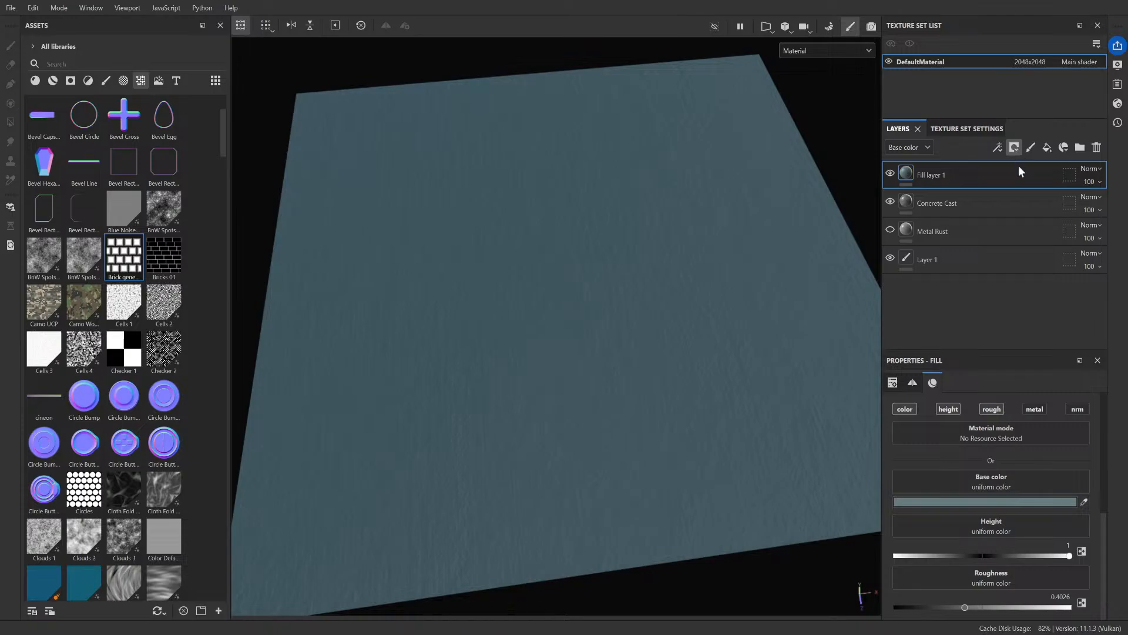
- Add a black mask to the fill layer and fill the mask with the Brick generator as its grayscale
click(1035, 175)
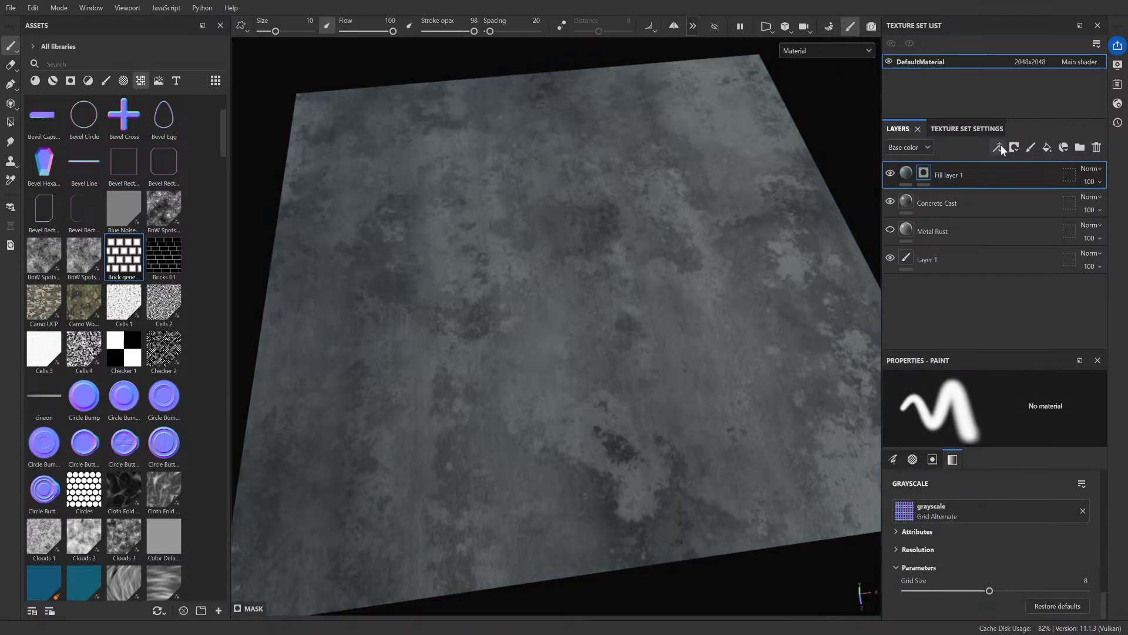
click(1039, 192)
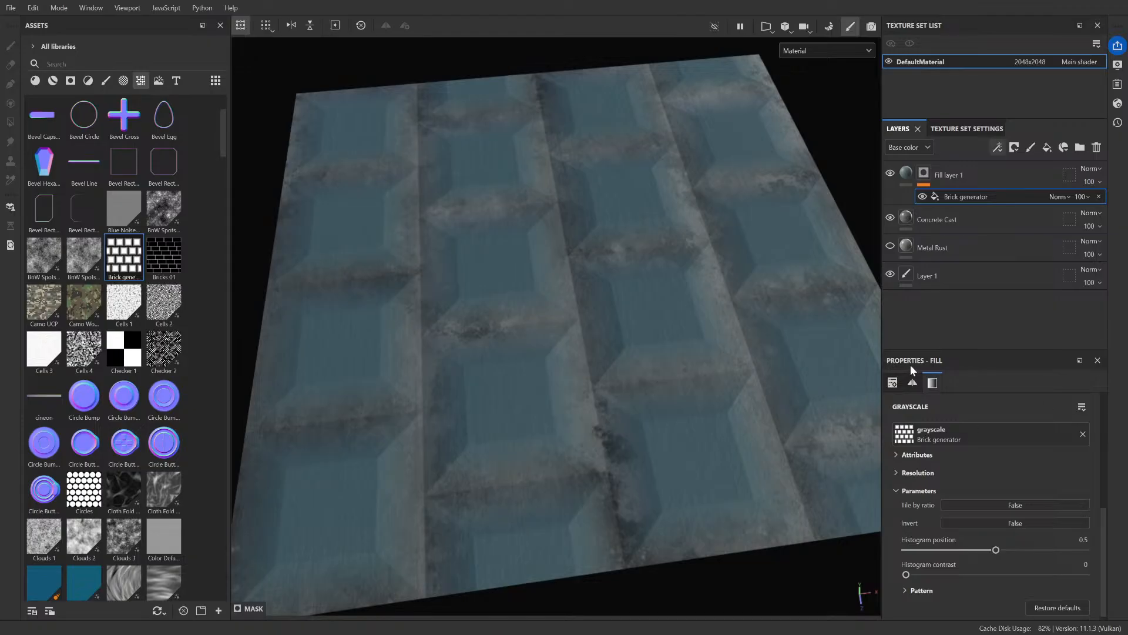
scroll(972, 485, down, 1)
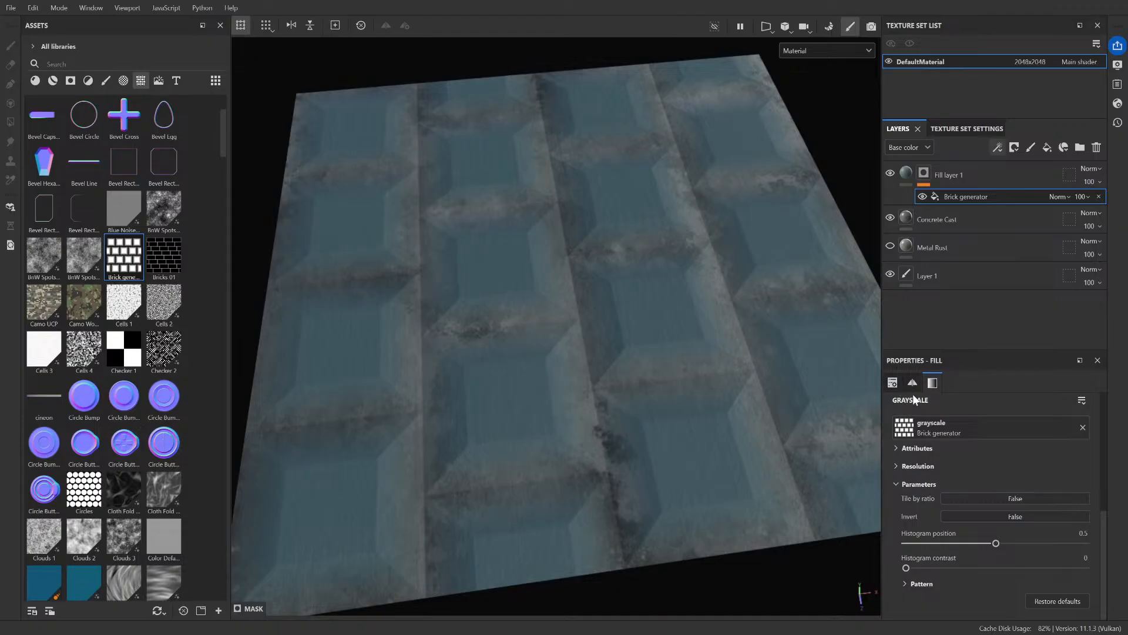
- Check the masked fill layer's height at its maximum of 1 and examine the brick panels' relief from lower angles
click(908, 177)
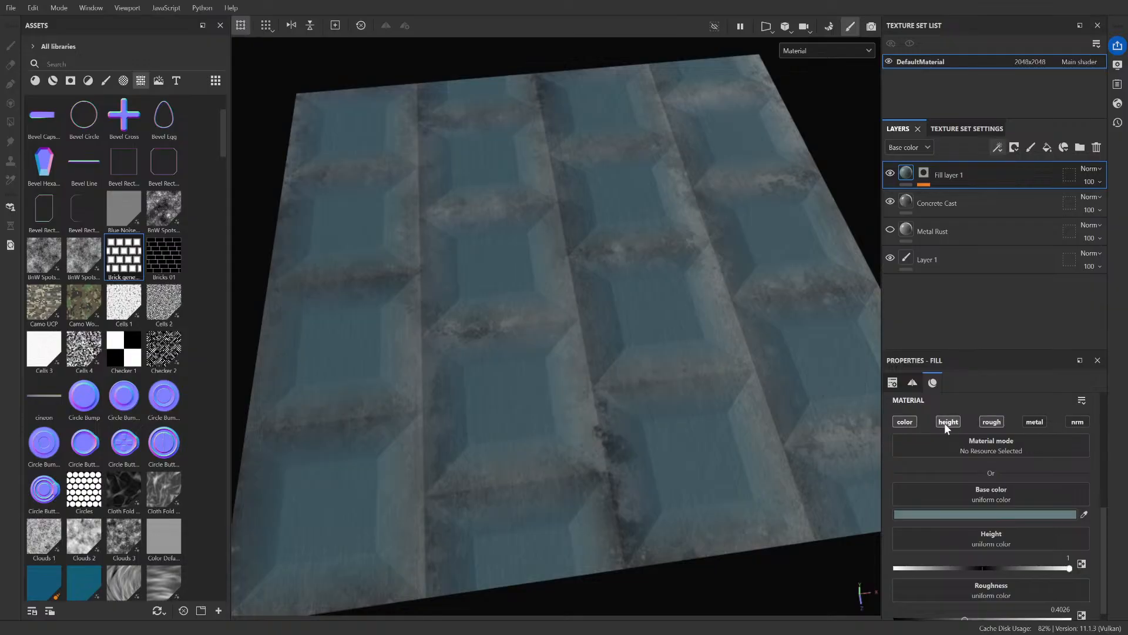
scroll(968, 484, down, 1)
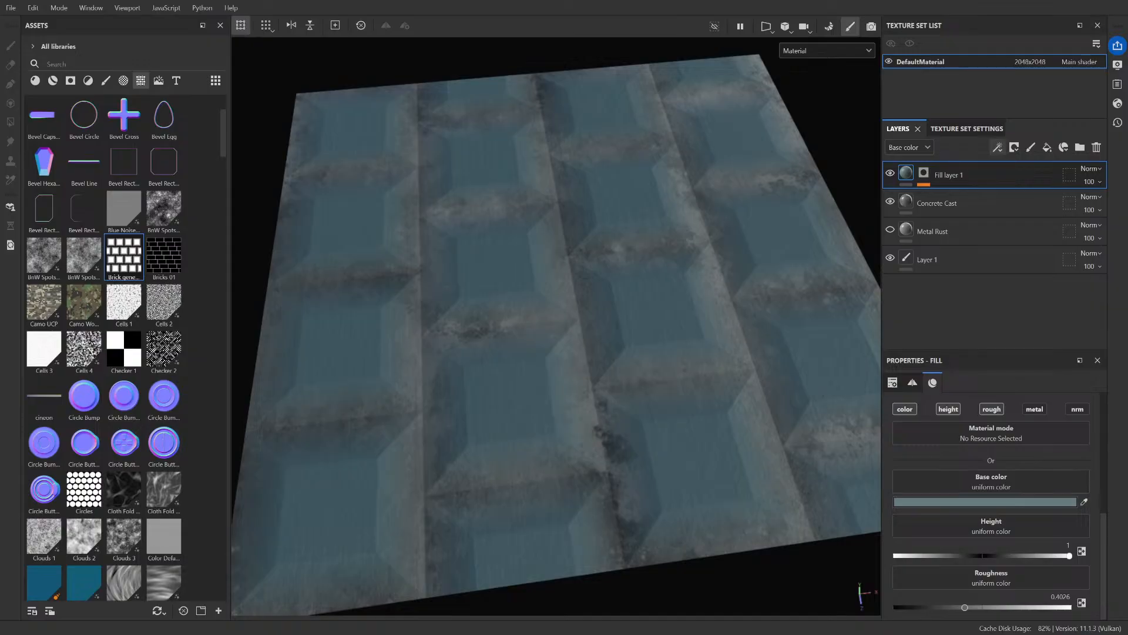
scroll(767, 353, down, 2)
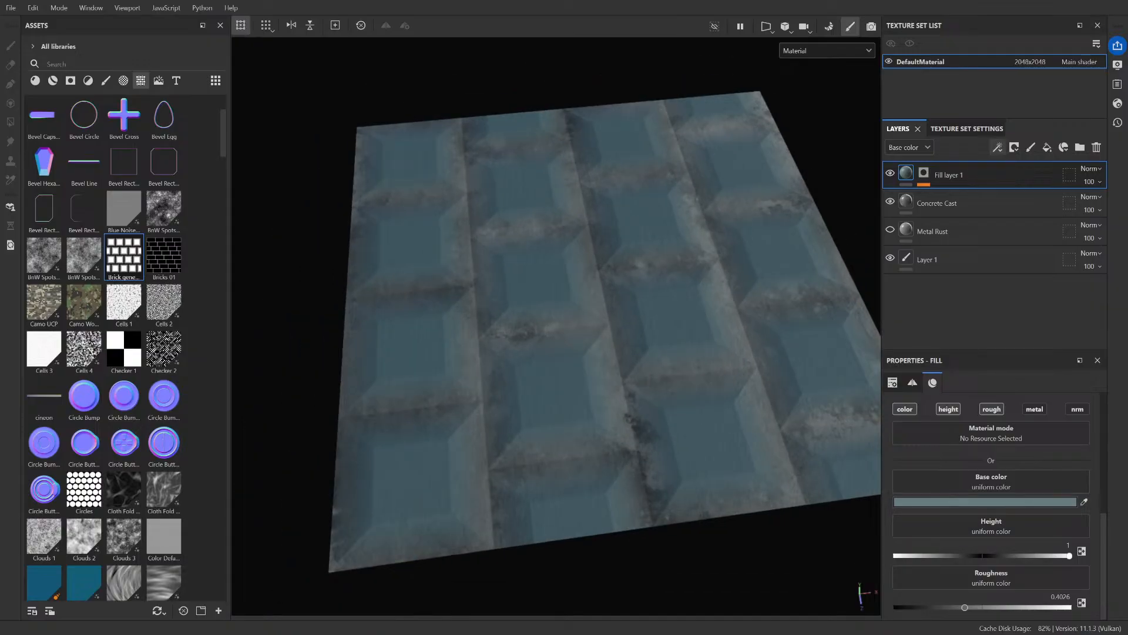
alt+drag(730, 549, 762, 534)
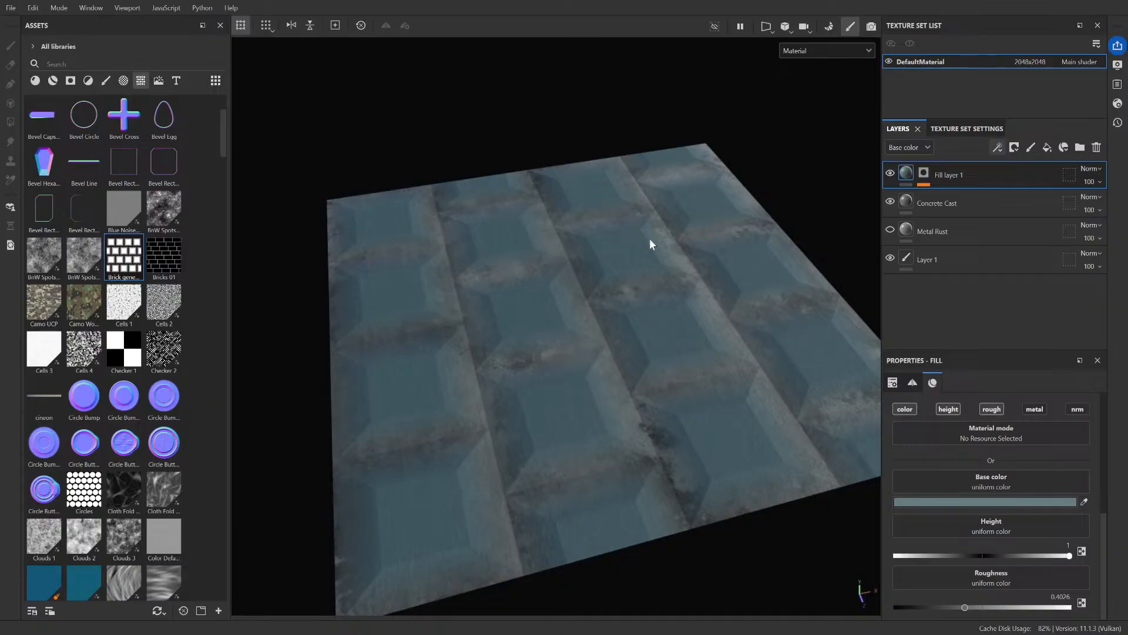
alt+drag(652, 448, 675, 481)
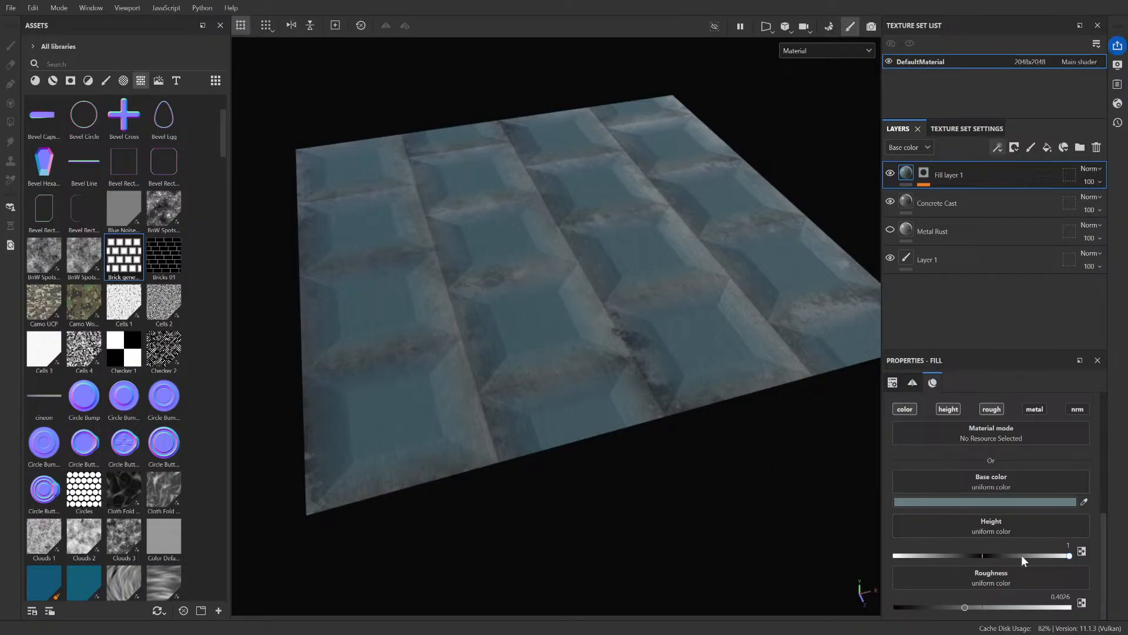
mouse_move(1069, 555)
mouse_down()
mouse_move(954, 550)
mouse_move(1083, 553)
mouse_up()
mouse_move(1069, 555)
mouse_down()
mouse_move(950, 551)
mouse_move(1069, 533)
mouse_up()
scroll(653, 351, up, 3)
scroll(652, 351, down, 5)
scroll(667, 368, up, 7)
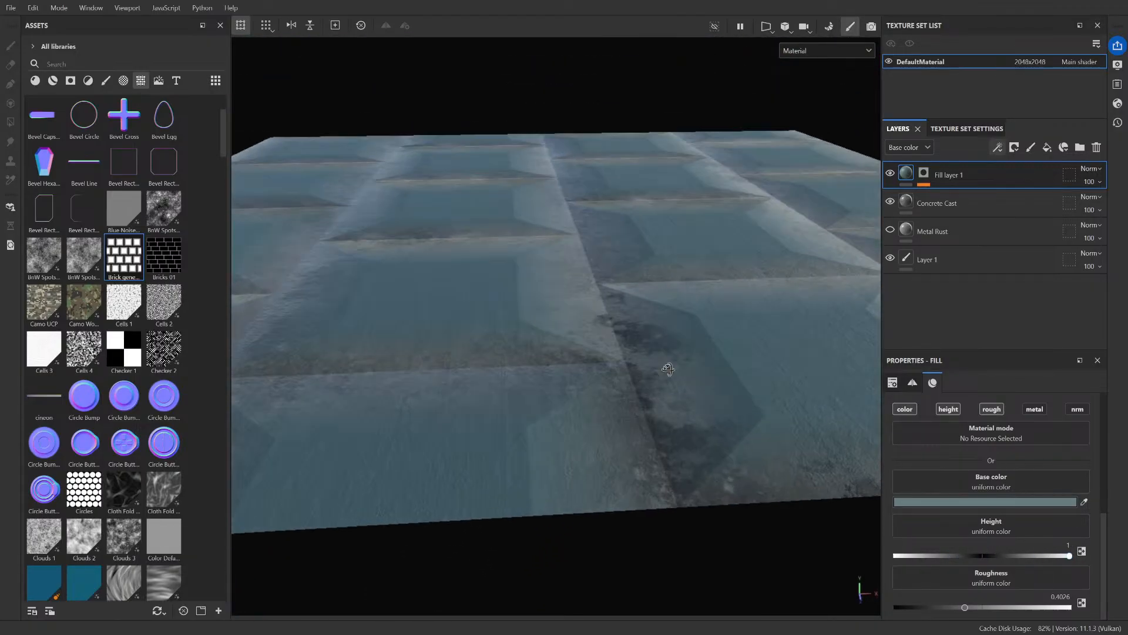
- Examine the brick panels' relief up close and from farther away, and select the fill layer's mask
scroll(677, 462, down, 5)
scroll(650, 408, up, 5)
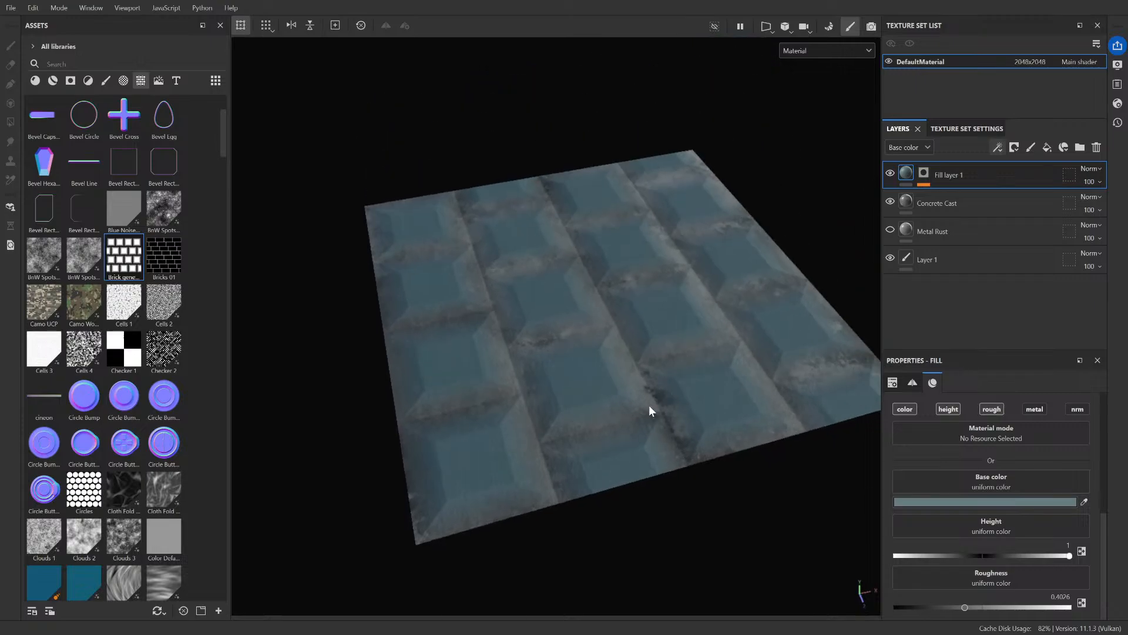
scroll(662, 415, down, 2)
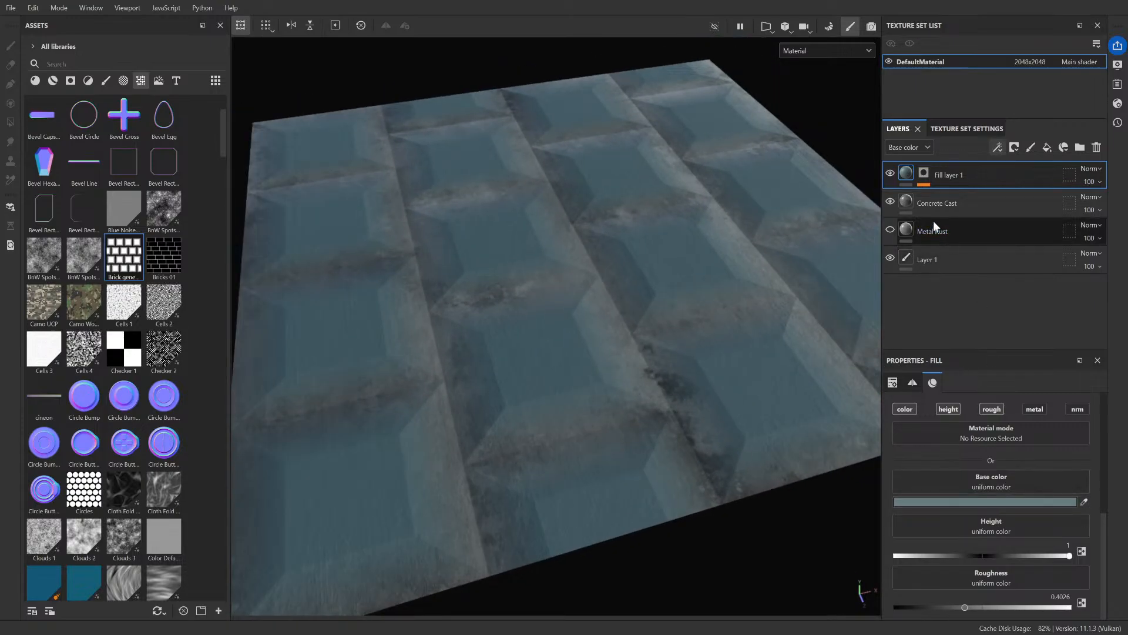
click(924, 174)
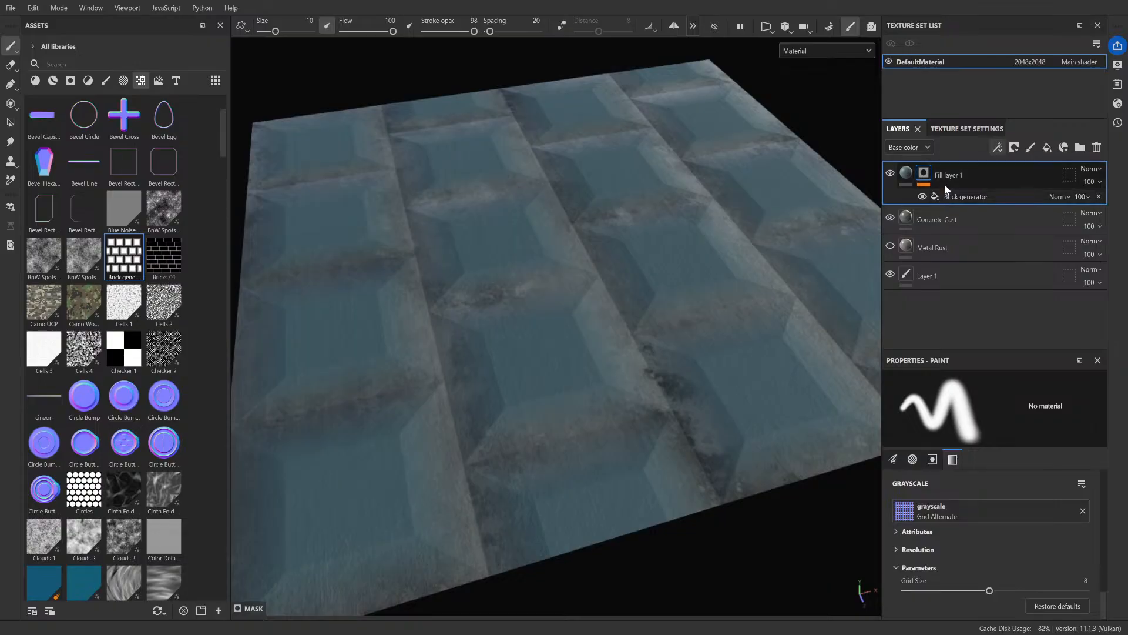
scroll(782, 405, down, 1)
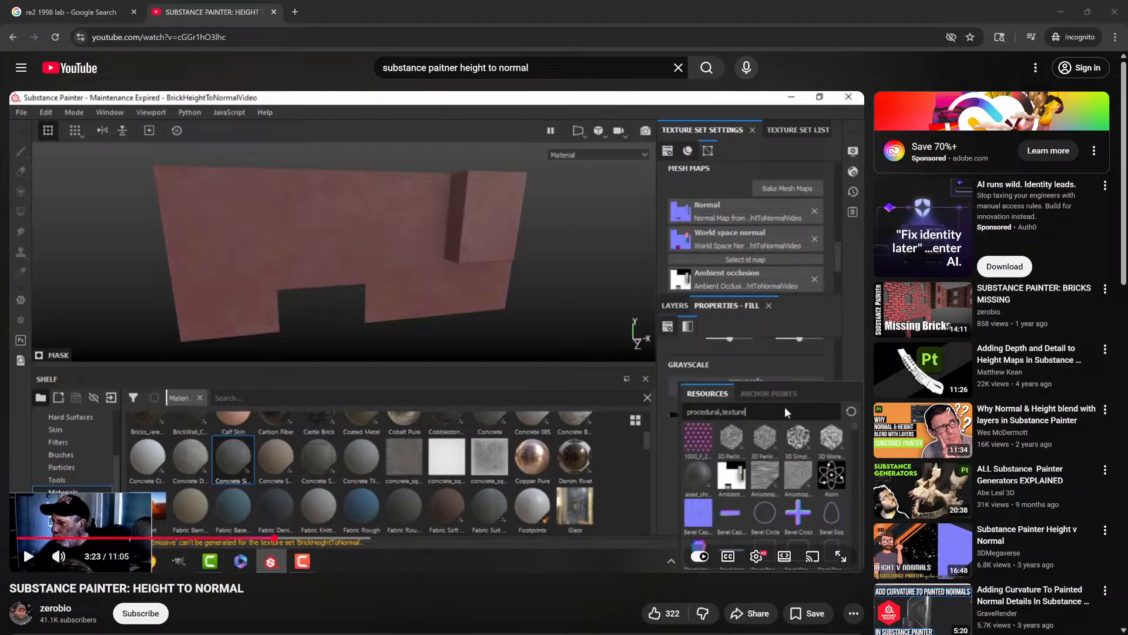
- Switch to the YouTube height-to-normal tutorial in the browser and watch how it applies the Tile Generator to a mask
click(484, 303)
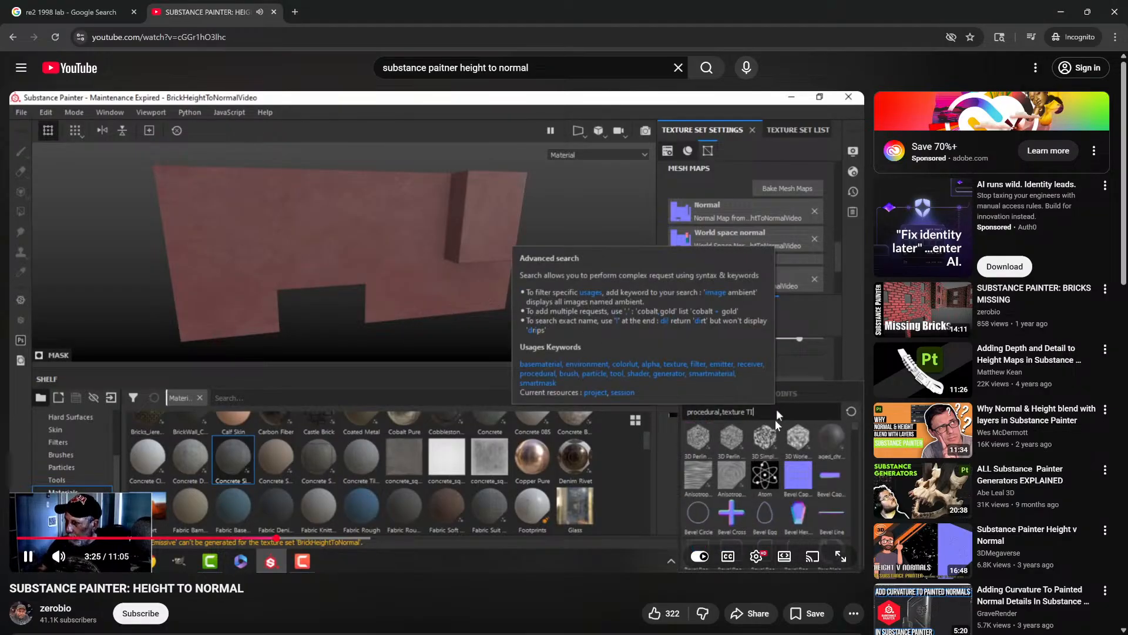
drag(818, 358, 818, 359)
click(617, 342)
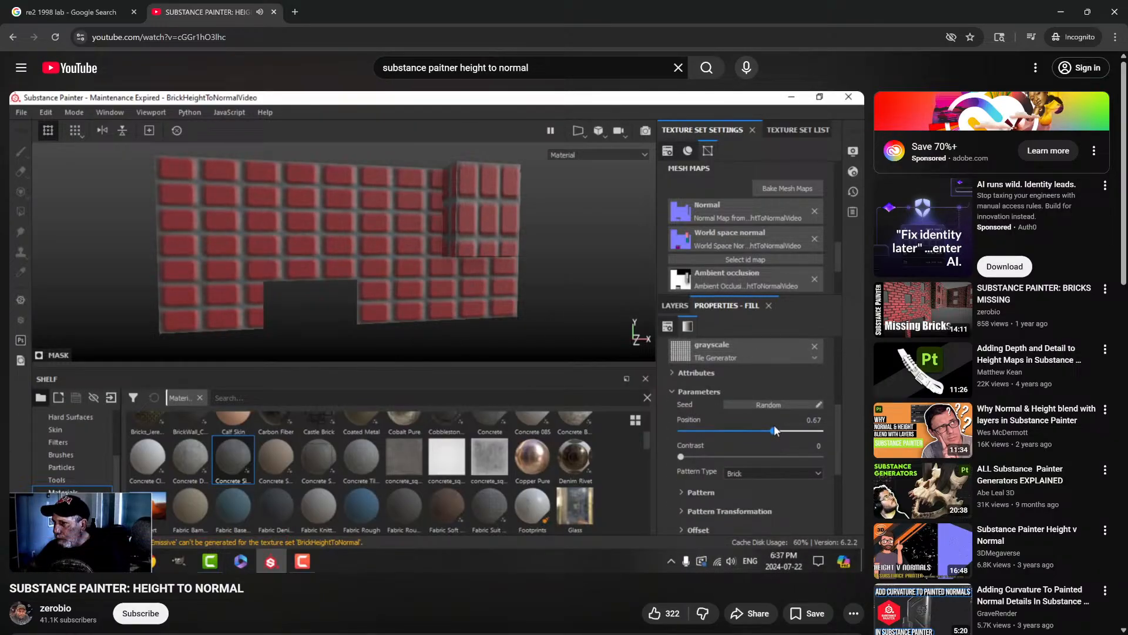
key(alt+Tab)
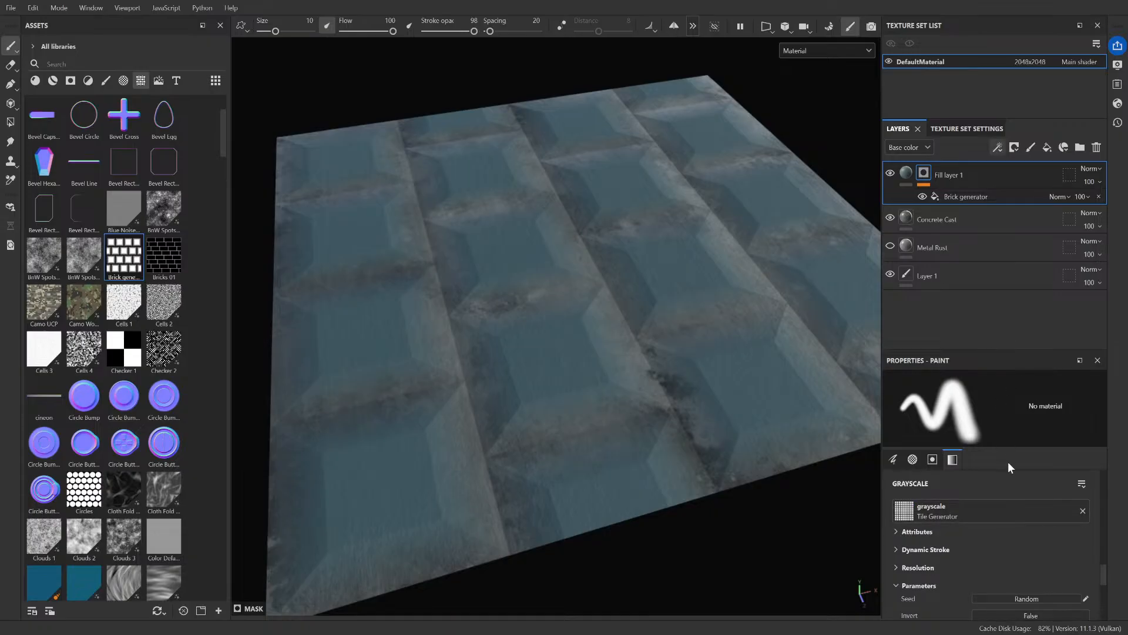
- Undo the Brick generator assignment in Substance Painter and use the Tile Generator as the mask fill's grayscale instead
scroll(1001, 474, down, 5)
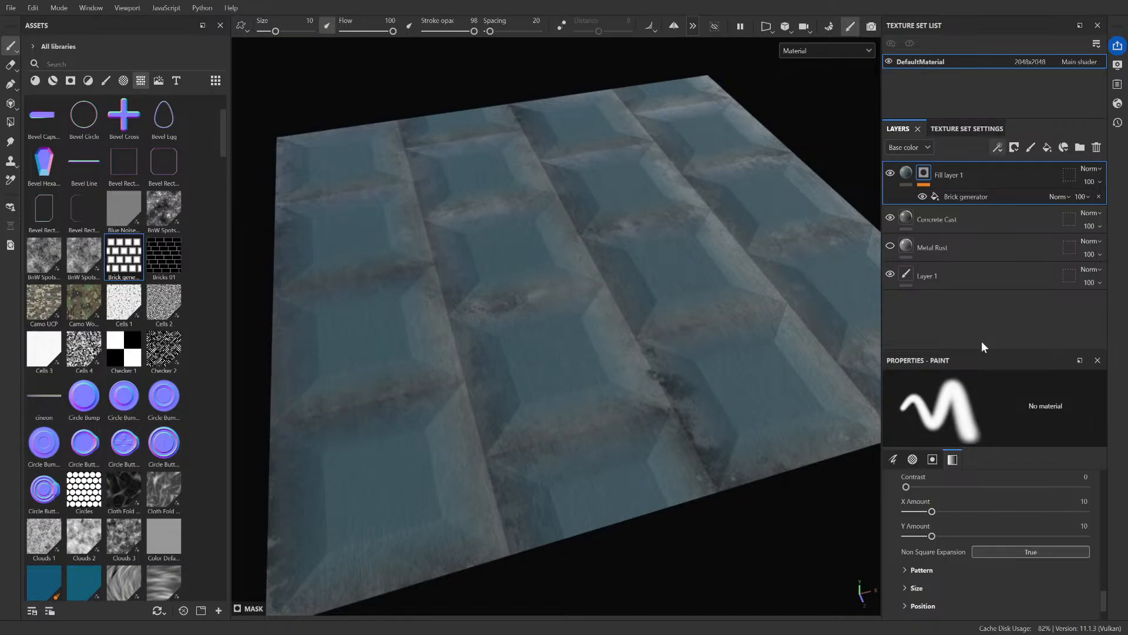
key(ctrl+z)
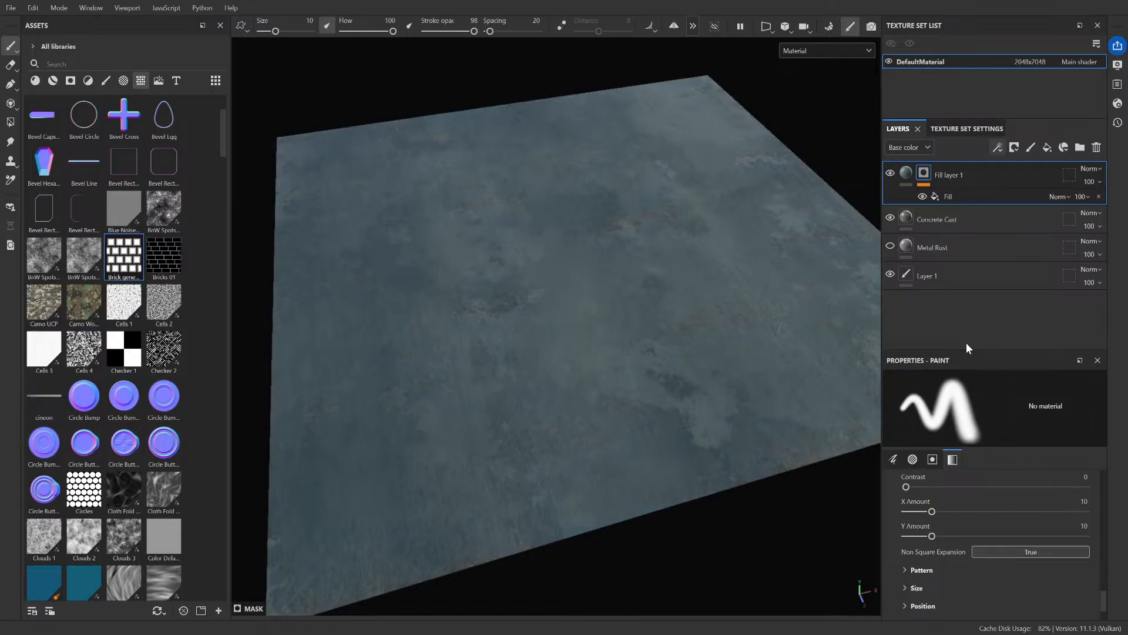
click(938, 194)
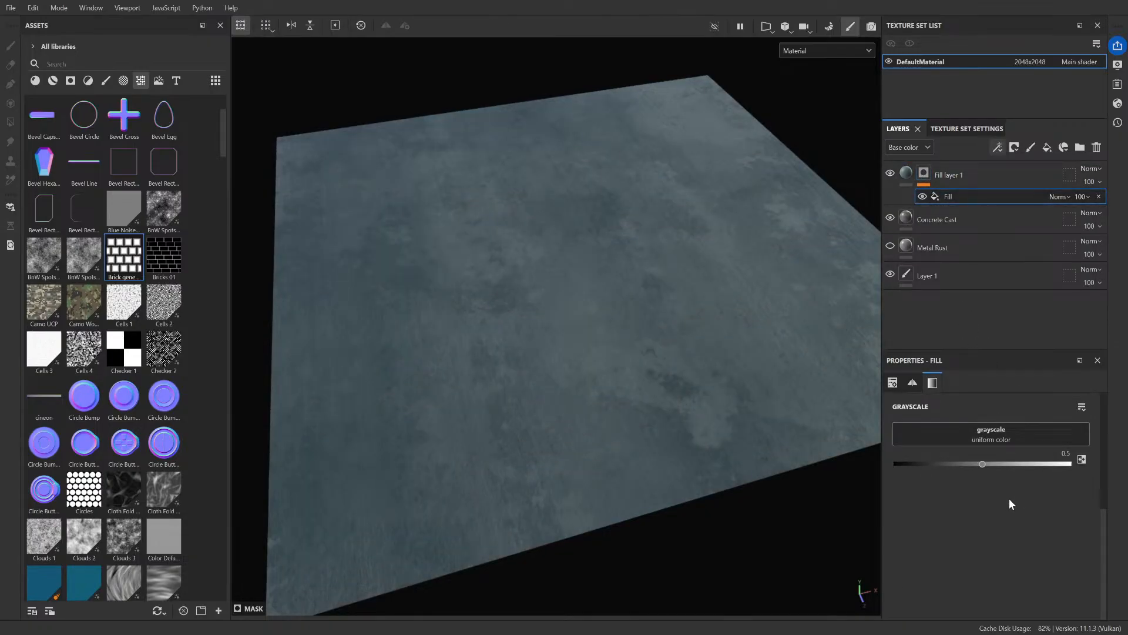
scroll(643, 383, down, 3)
scroll(672, 423, up, 4)
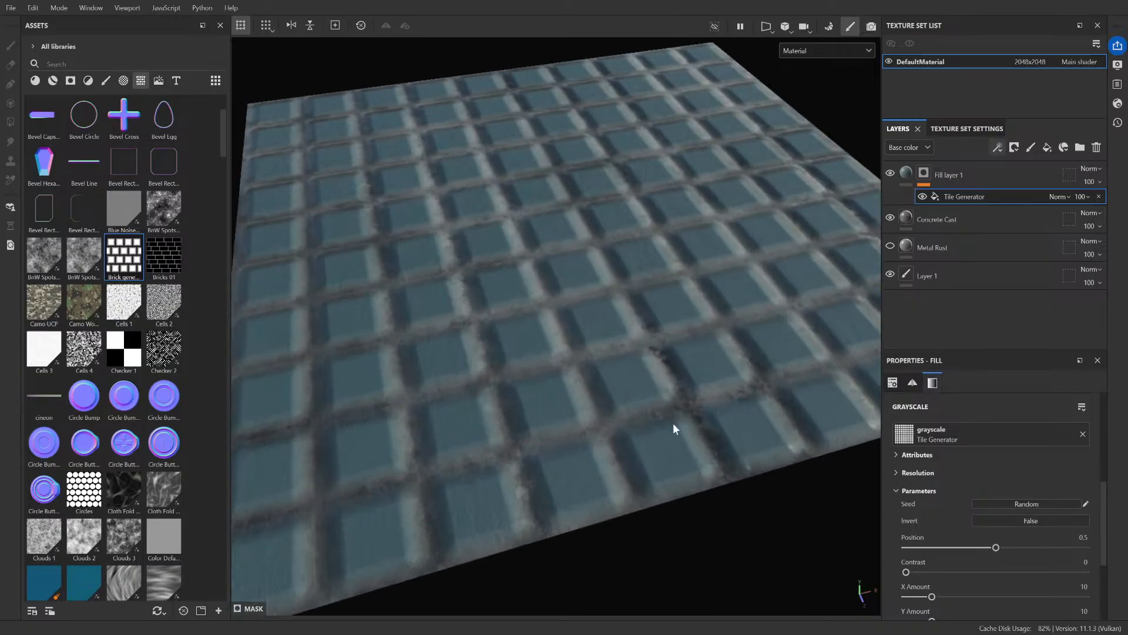
alt+drag(672, 423, 737, 475)
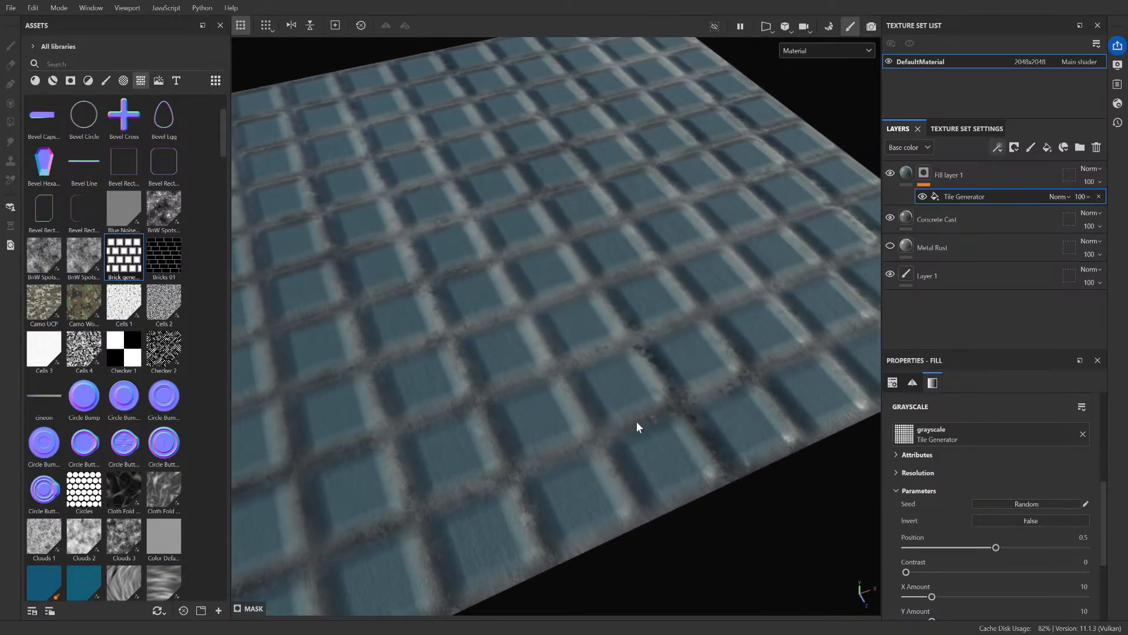
alt+drag(637, 421, 690, 429)
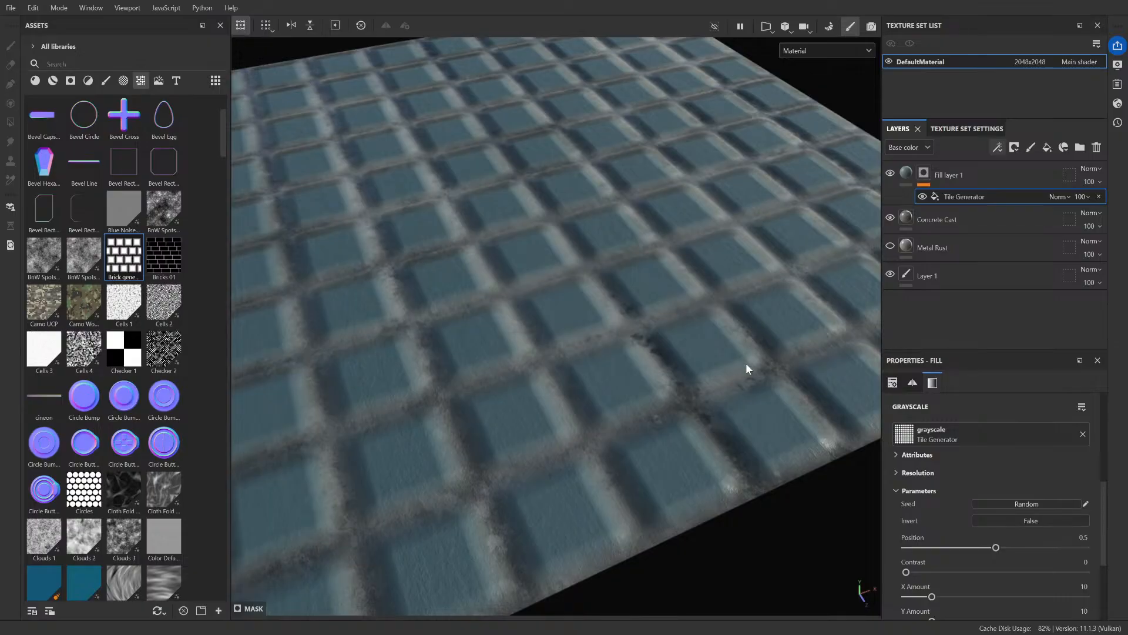
mouse_move(746, 364)
alt+mouse_down()
mouse_move(677, 365)
mouse_move(747, 365)
alt+mouse_up()
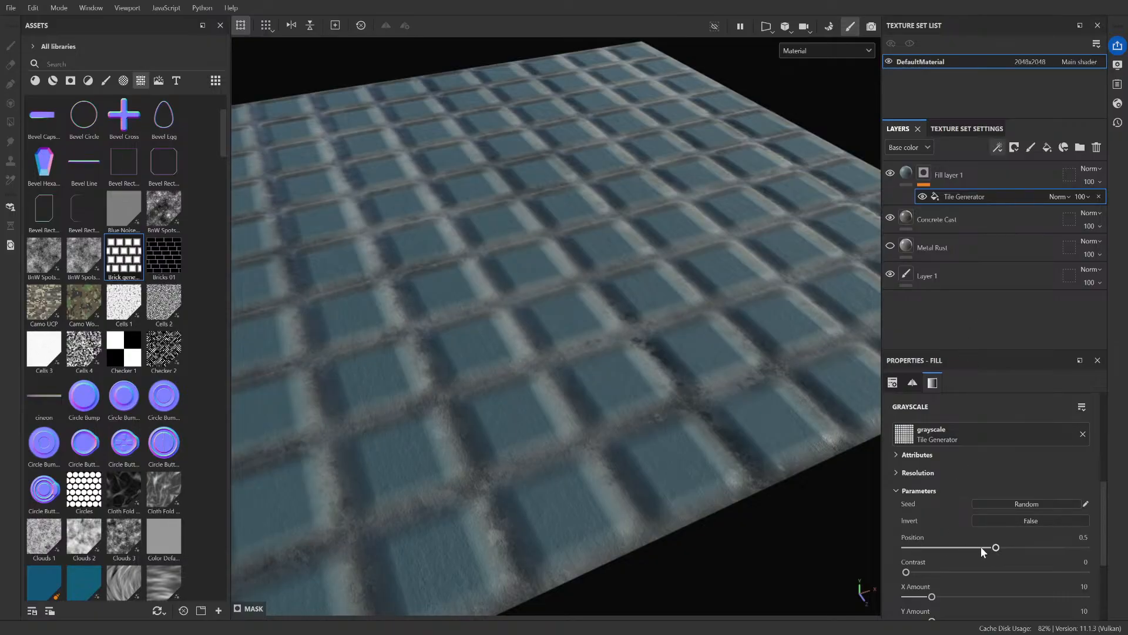
- Look through the Tile Generator's parameters, including its Pattern and Size groups
click(896, 490)
click(897, 490)
scroll(898, 498, down, 3)
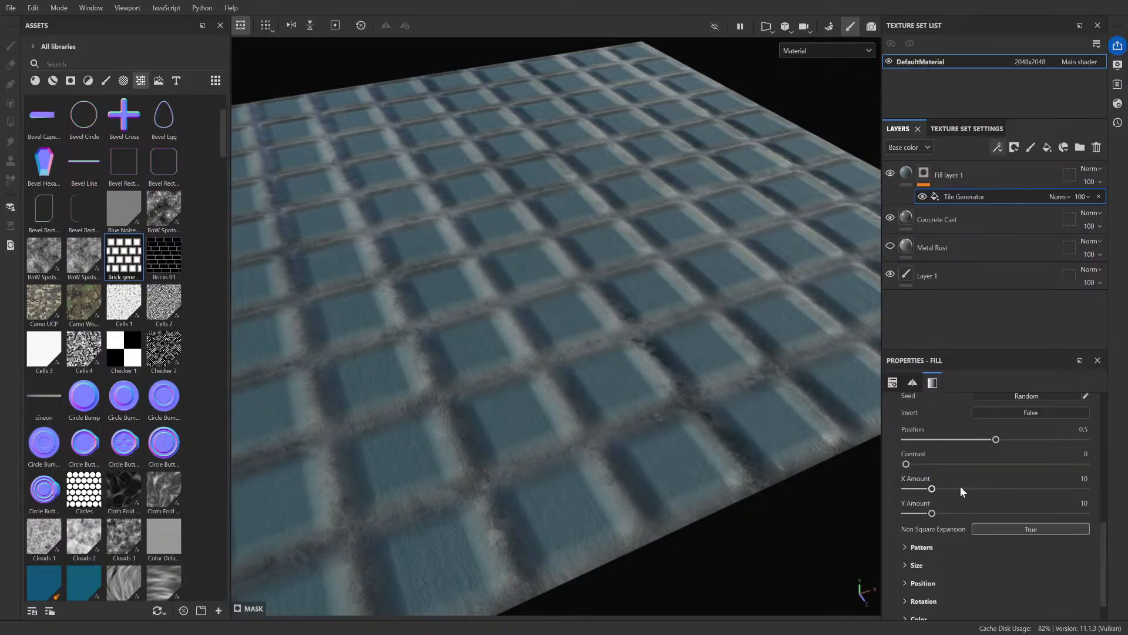
click(917, 547)
scroll(916, 545, down, 3)
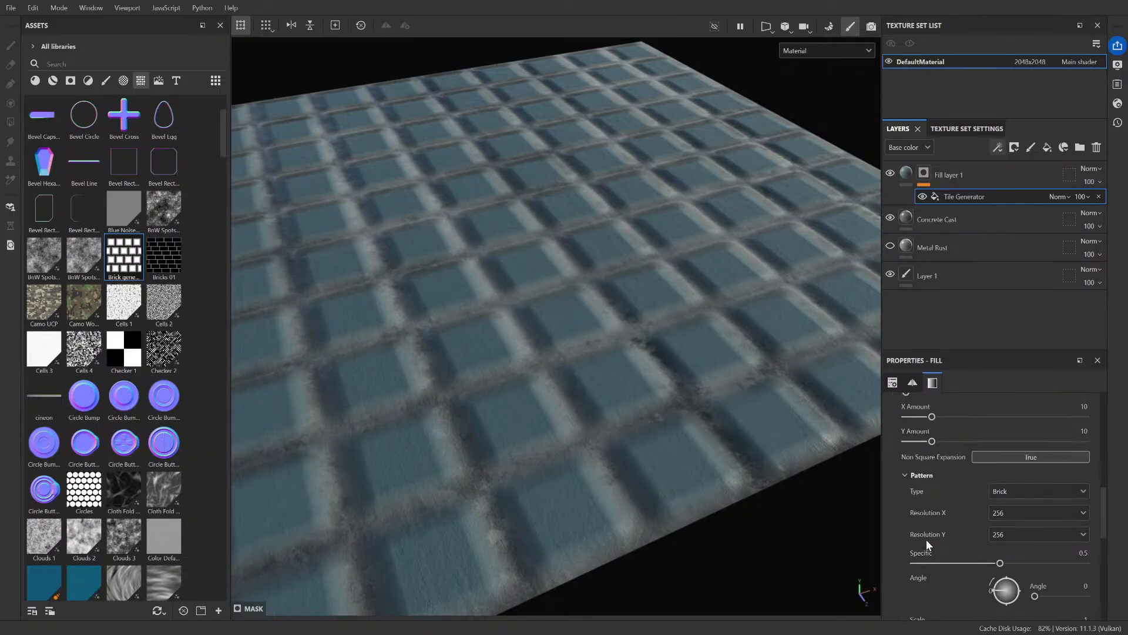
scroll(940, 517, up, 4)
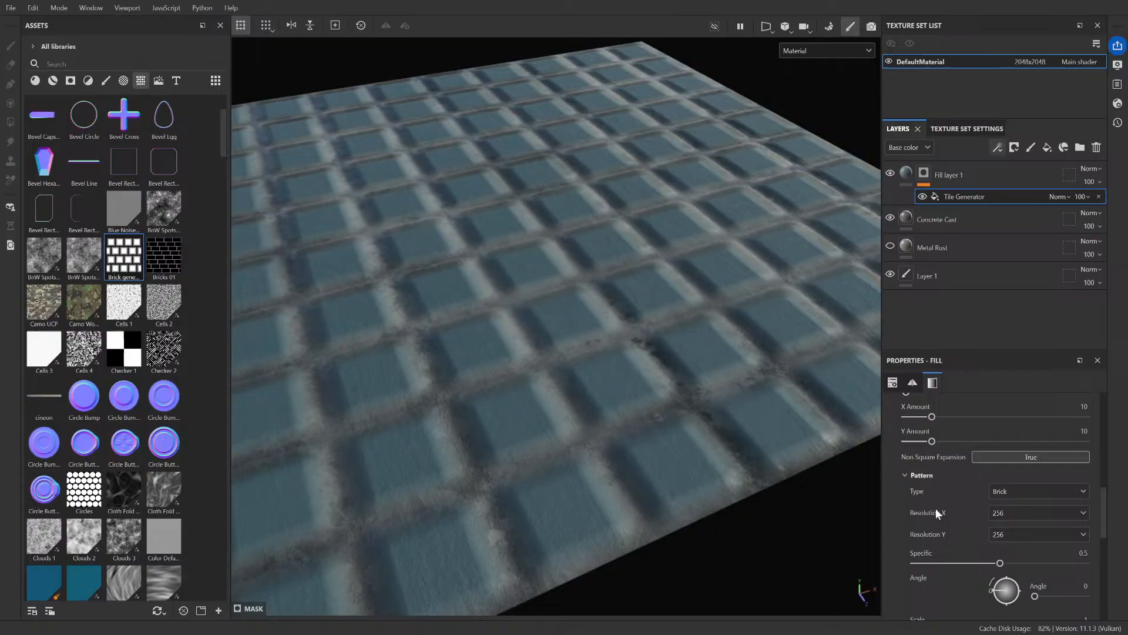
click(912, 476)
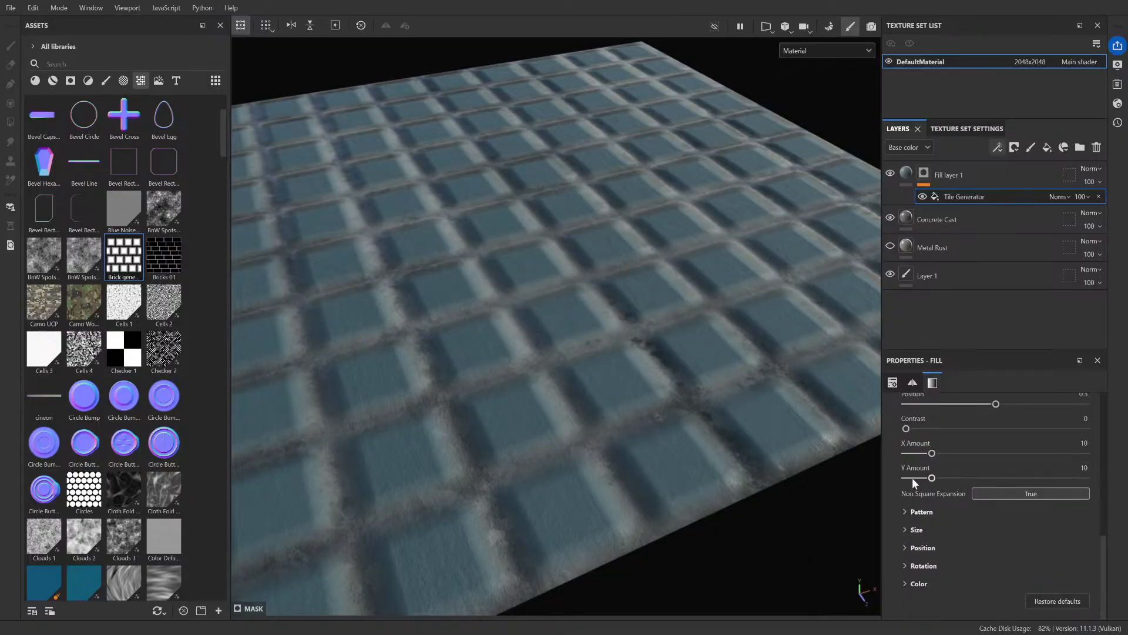
click(906, 530)
drag(1000, 574, 1000, 575)
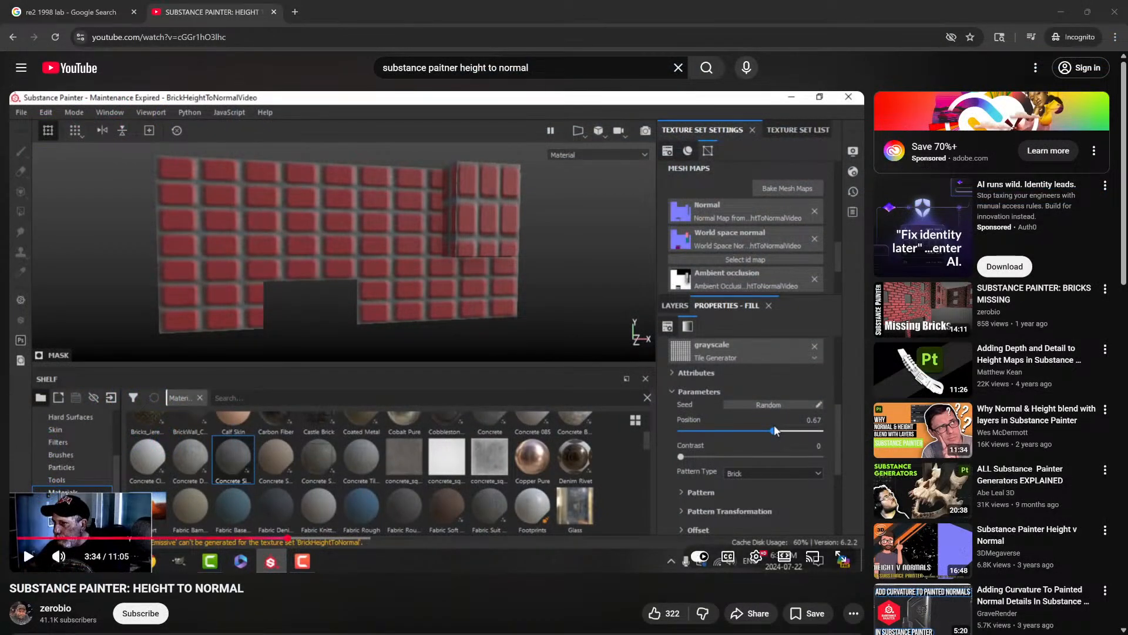
- Switch to the browser tutorial and replay the part on the Tile Generator's square pattern and scale
click(535, 268)
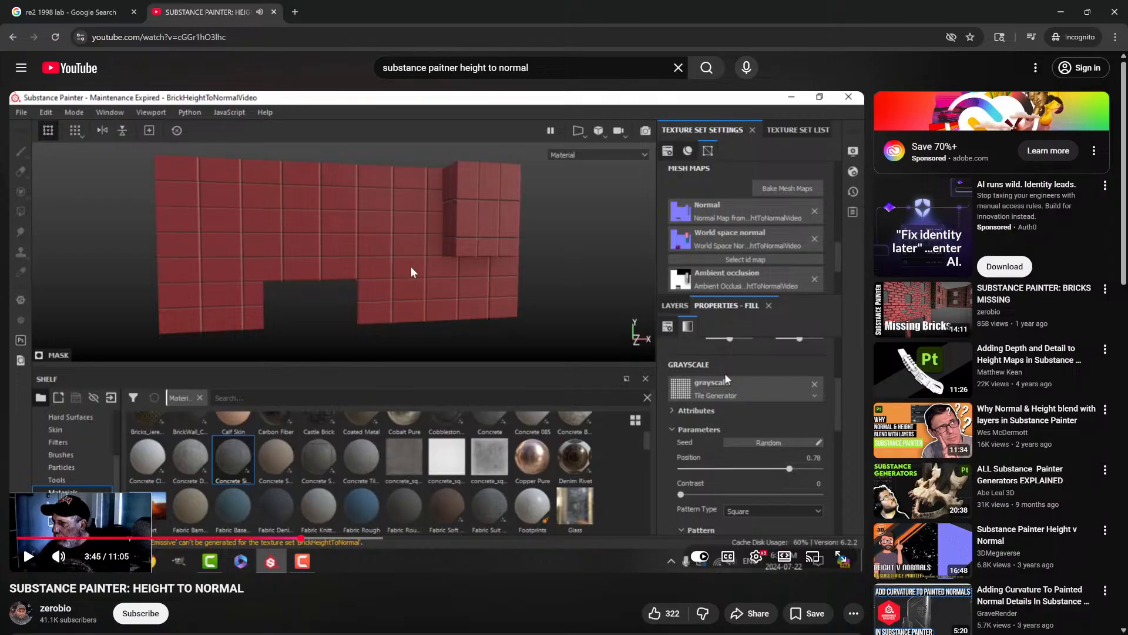
key(space)
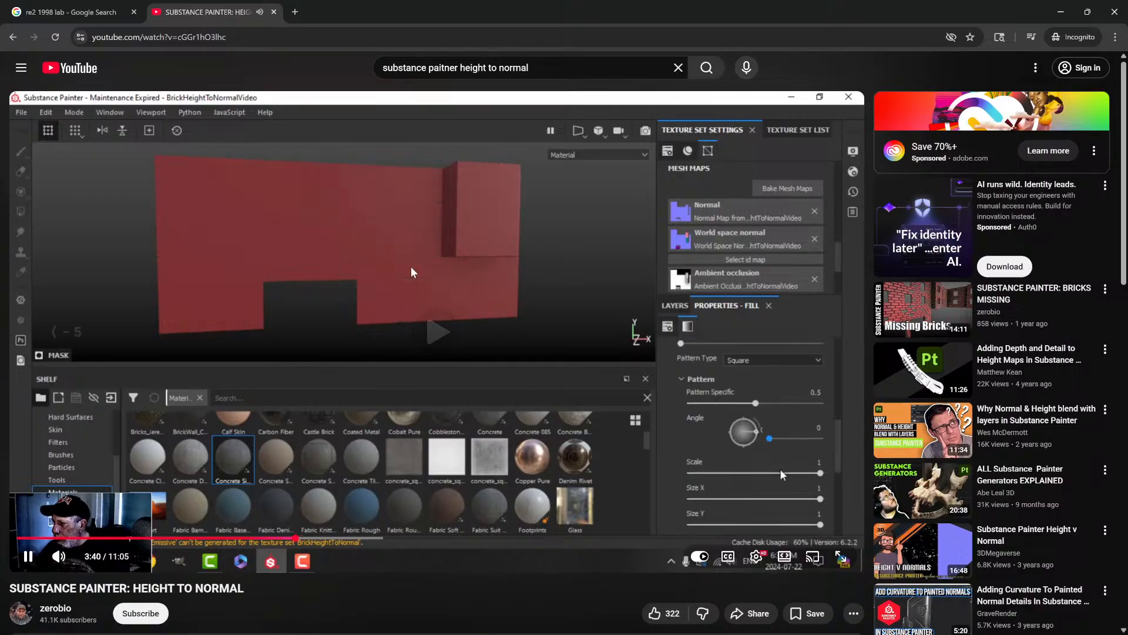
key(Left)
key(Left)
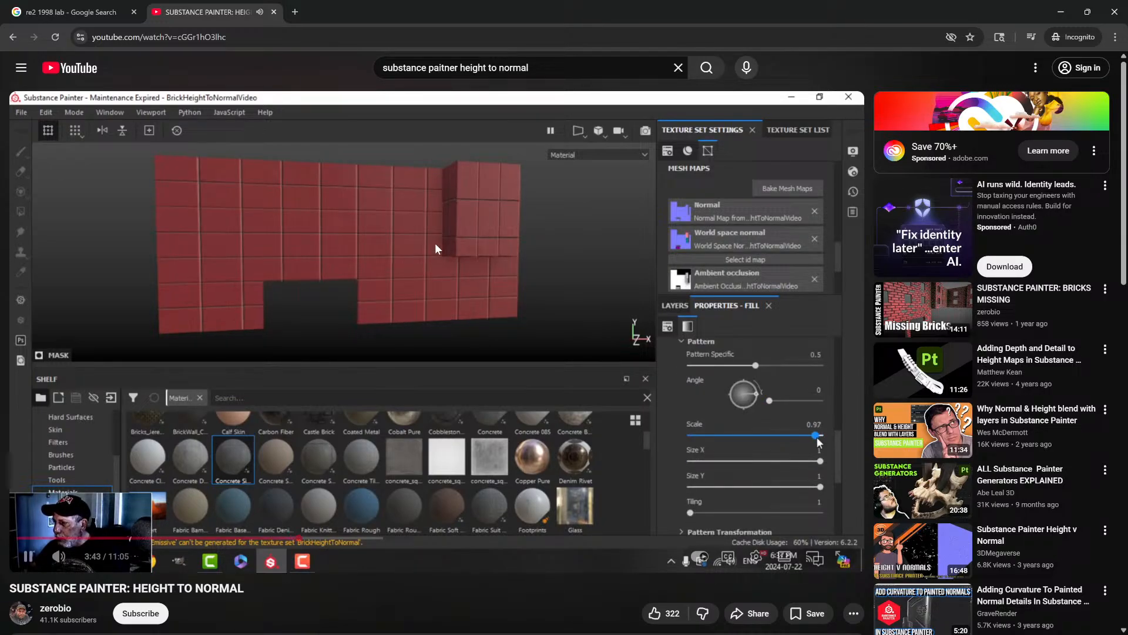
click(358, 238)
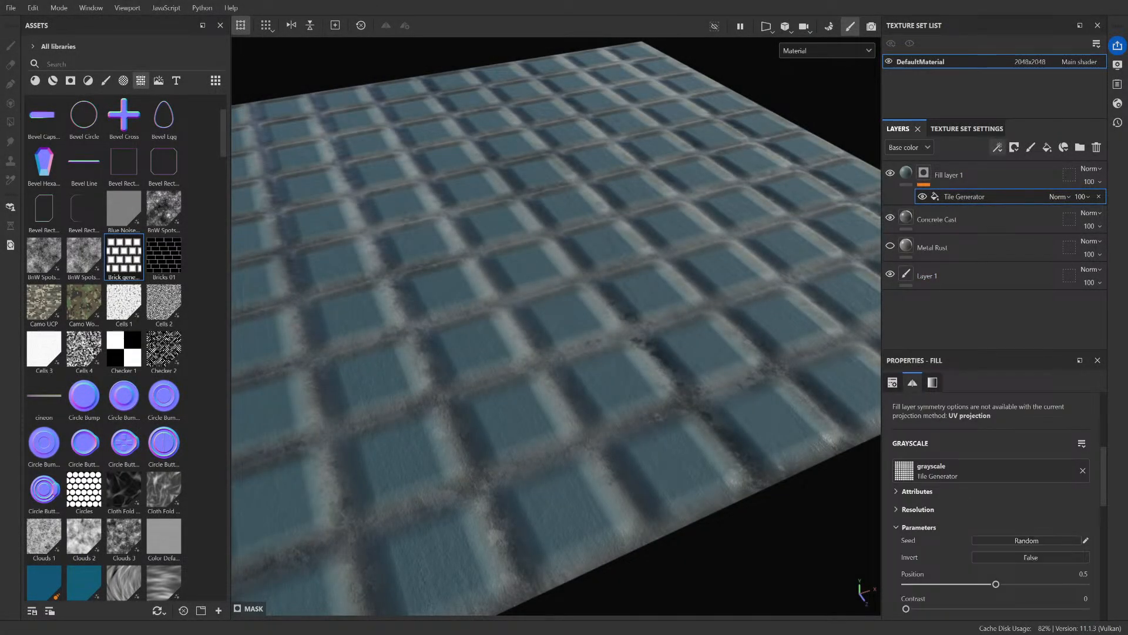
- Switch back to Substance Painter and set the Tile Generator's pattern type to Square
scroll(1029, 556, up, 5)
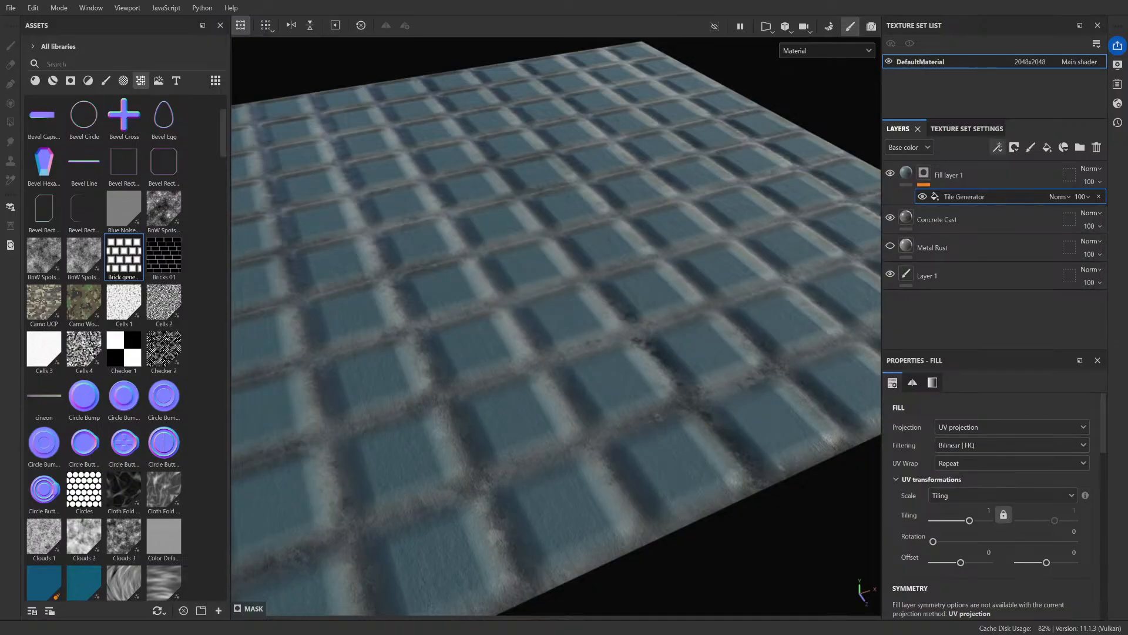
scroll(1029, 556, down, 8)
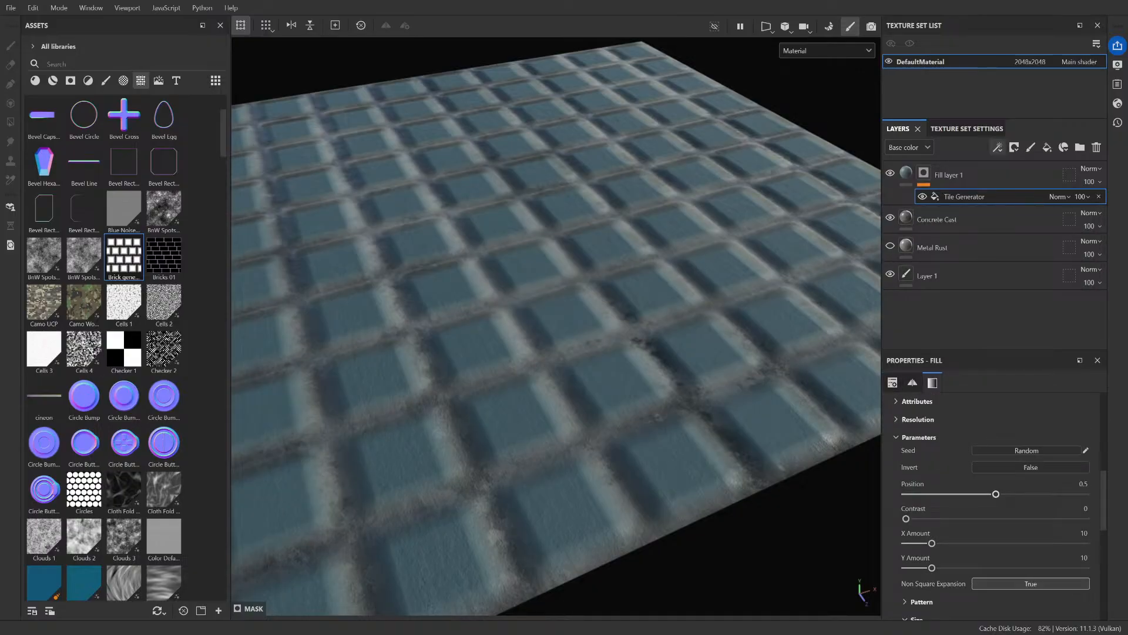
scroll(1029, 556, down, 3)
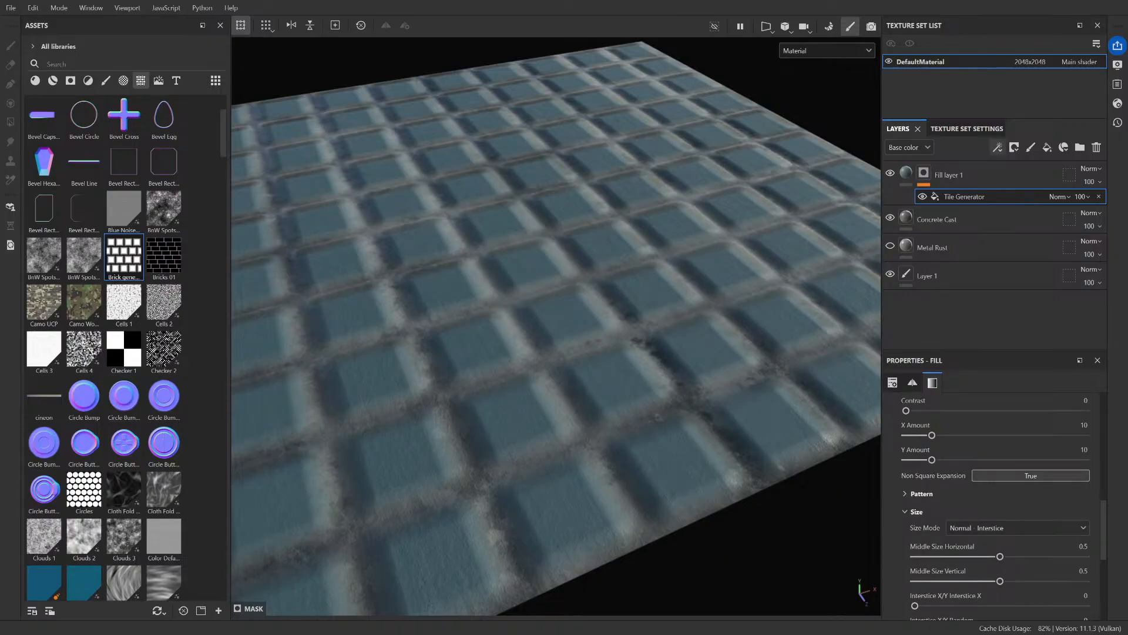
click(909, 511)
click(907, 510)
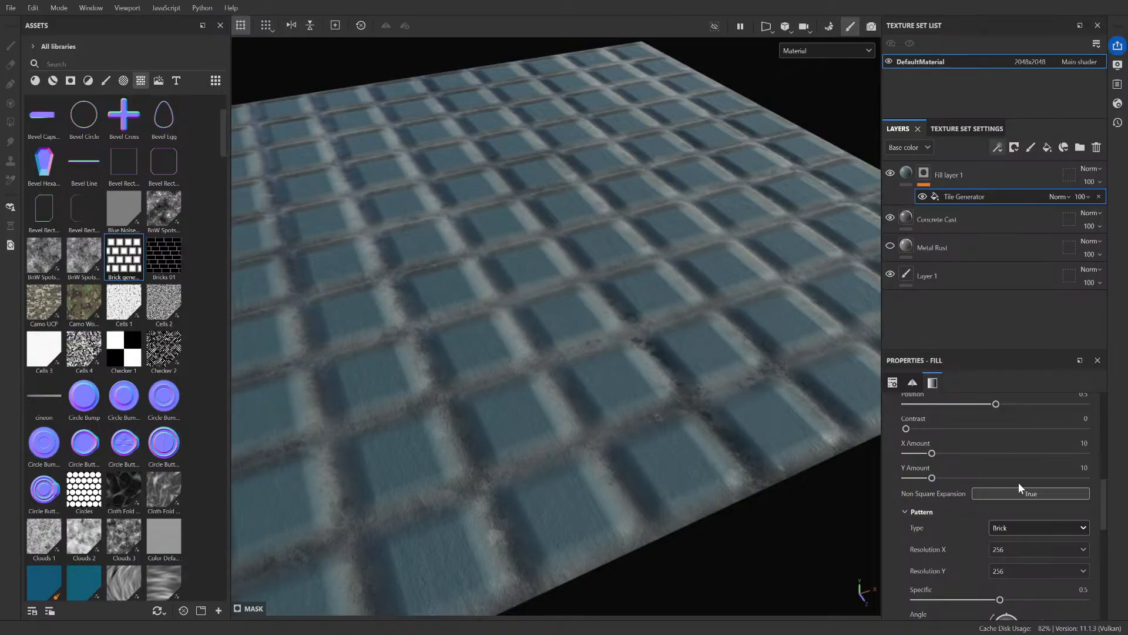
click(1012, 418)
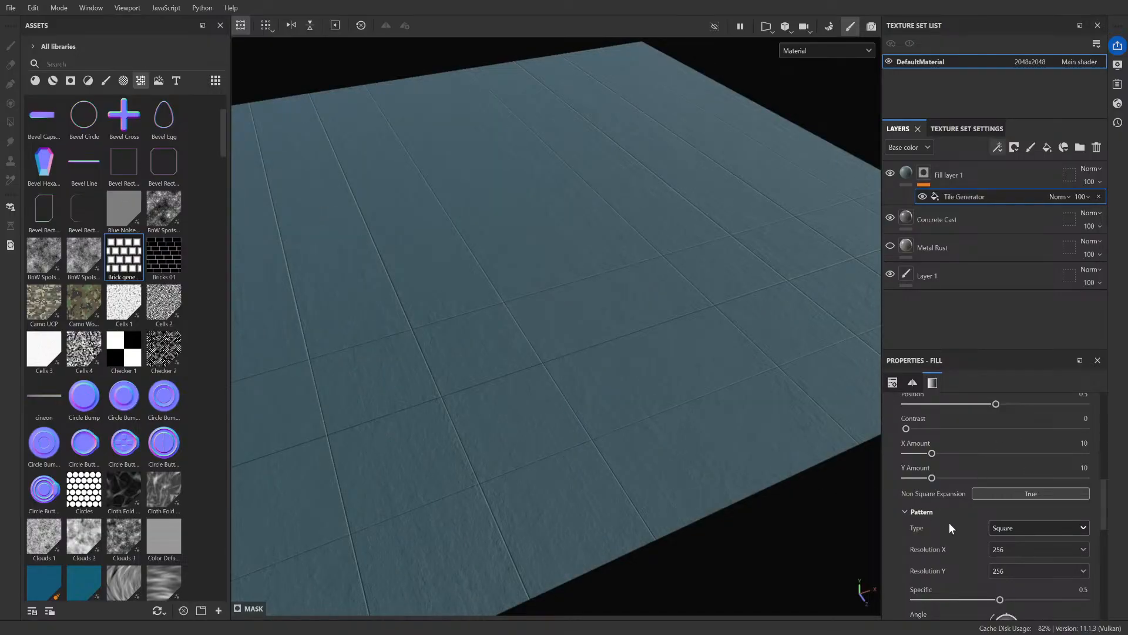
- Set the Tile Generator's pattern scale to 0.98 and check the gaps between the floor tiles
scroll(950, 523, down, 4)
drag(1086, 522, 1082, 523)
scroll(757, 464, down, 3)
mouse_move(742, 492)
alt+mouse_down()
mouse_move(687, 433)
mouse_move(763, 494)
alt+mouse_up()
scroll(605, 448, up, 6)
alt+drag(695, 421, 458, 467)
scroll(634, 414, down, 6)
scroll(653, 416, up, 3)
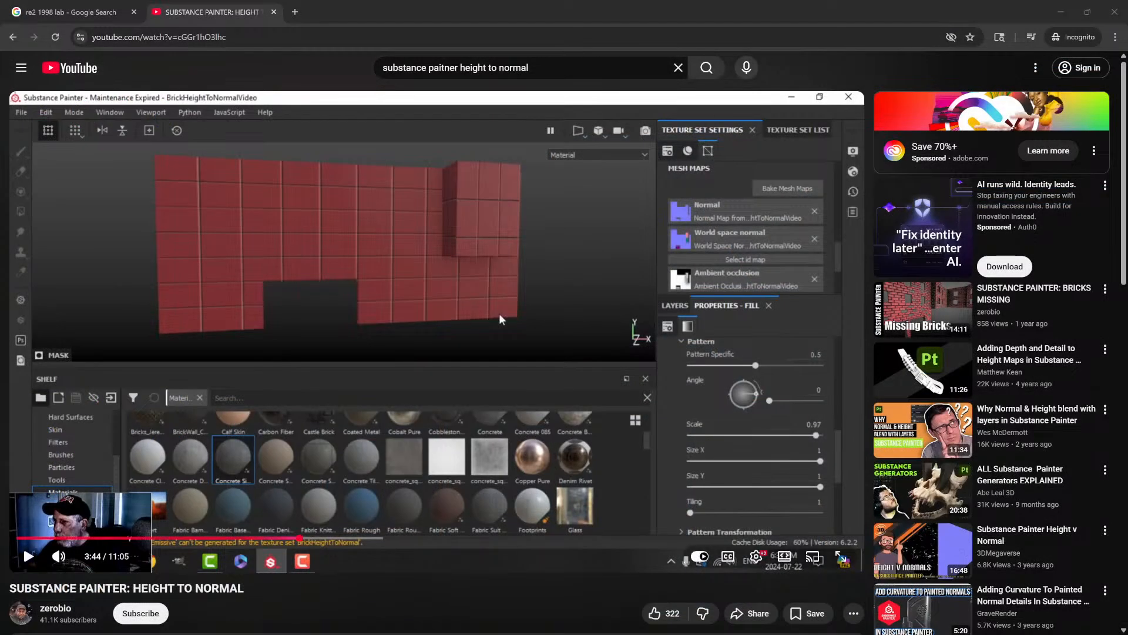
- Switch to the browser tutorial and watch the parts on tri-planar projection, tile number and brick offset
click(499, 313)
click(499, 313)
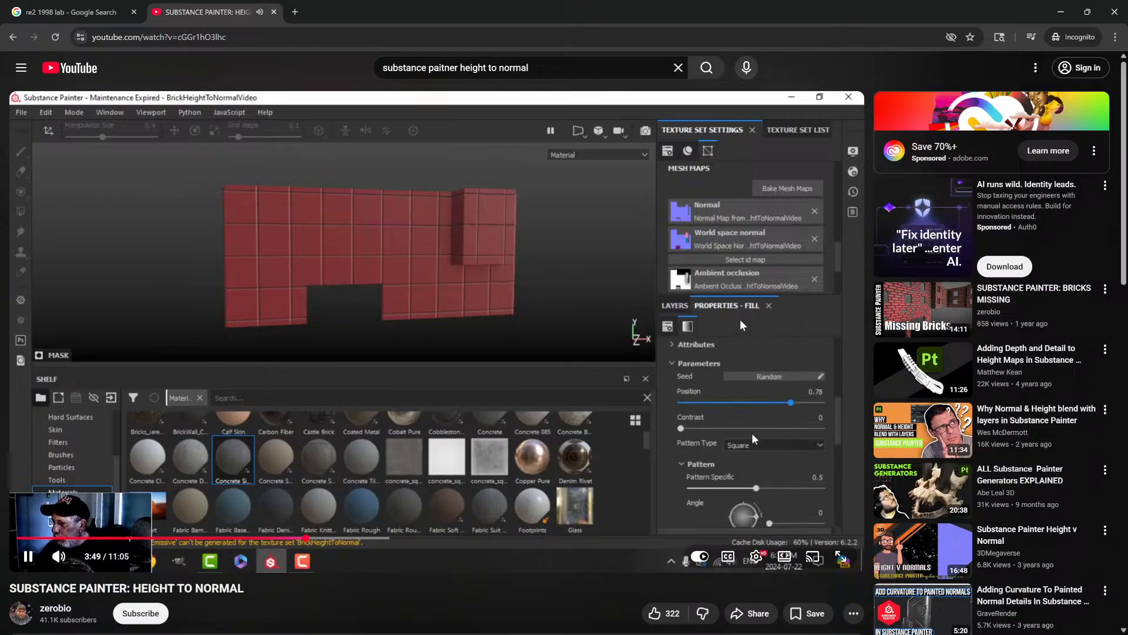
key(Left)
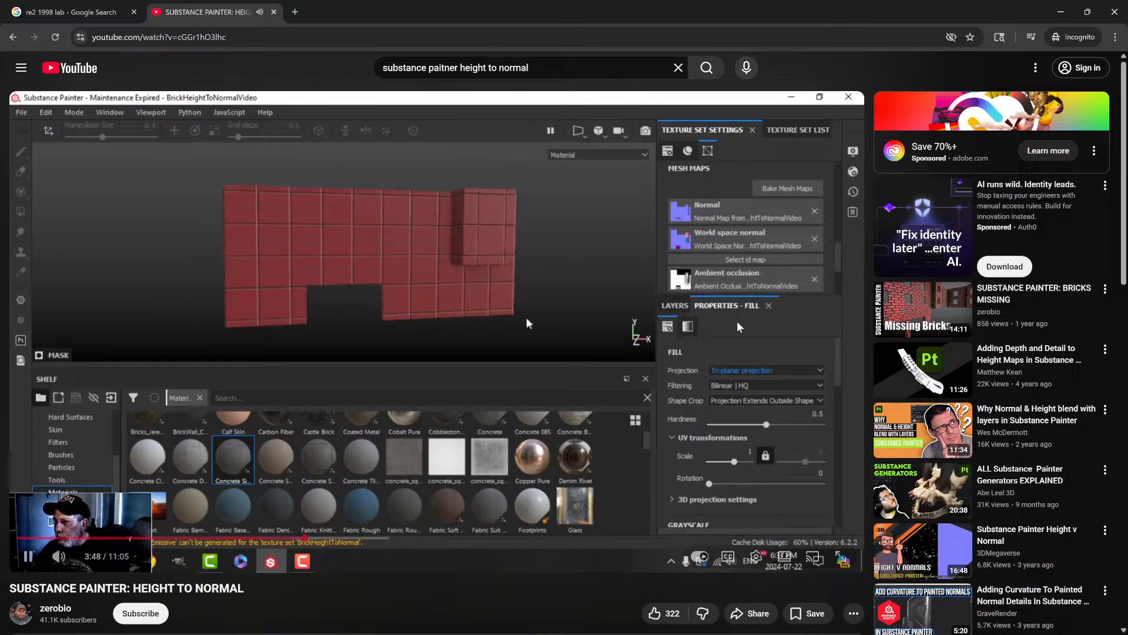
key(space)
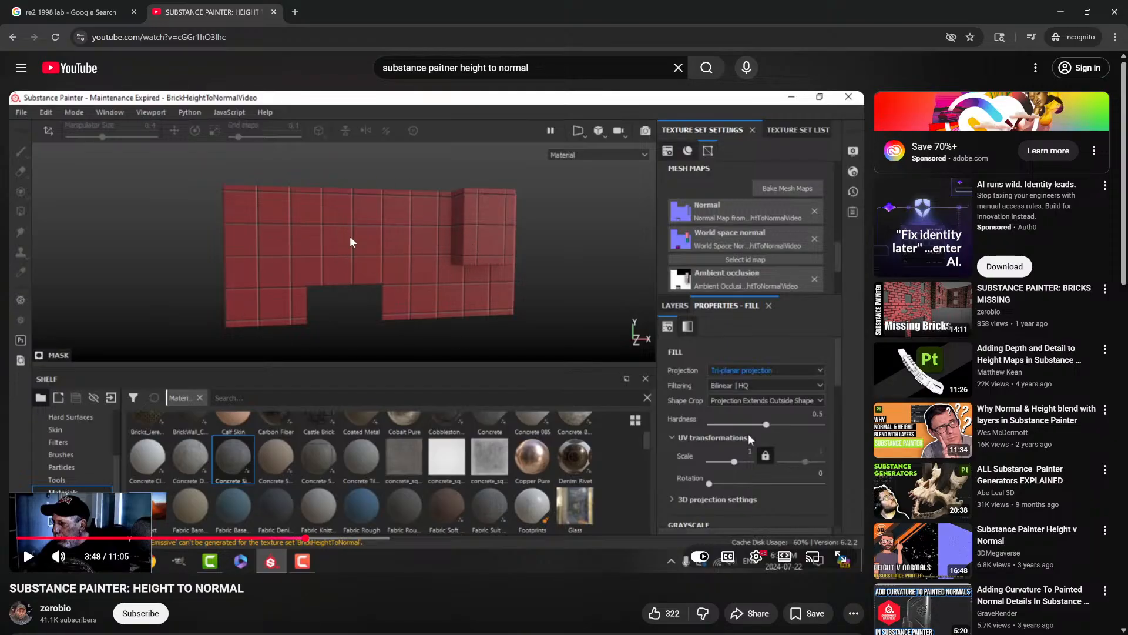
click(555, 292)
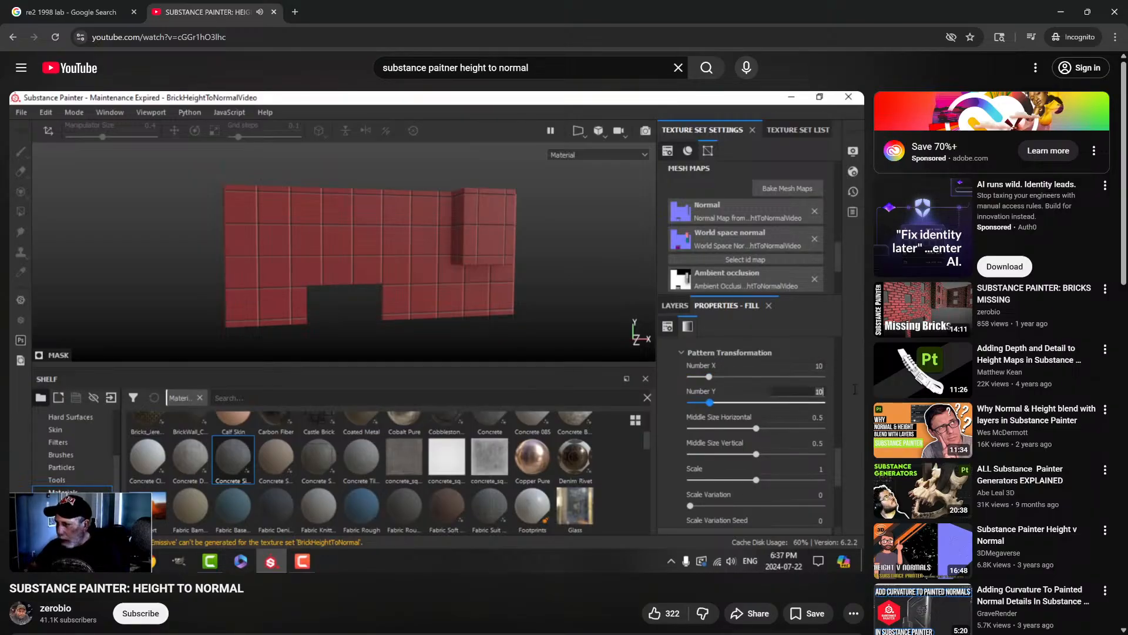
click(592, 290)
click(592, 290)
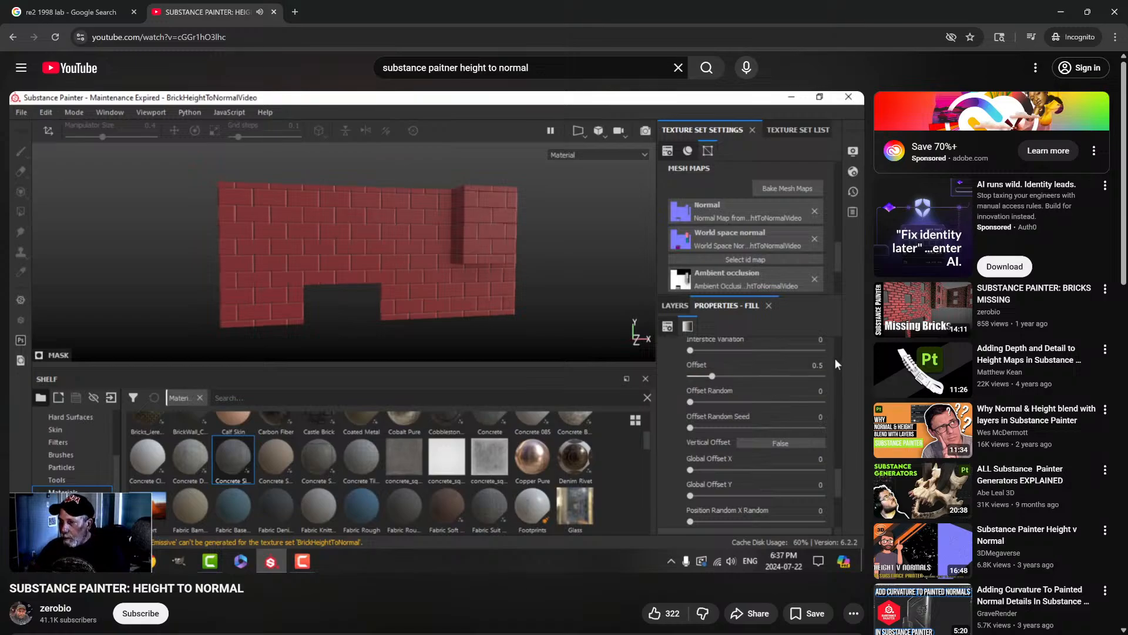
click(376, 254)
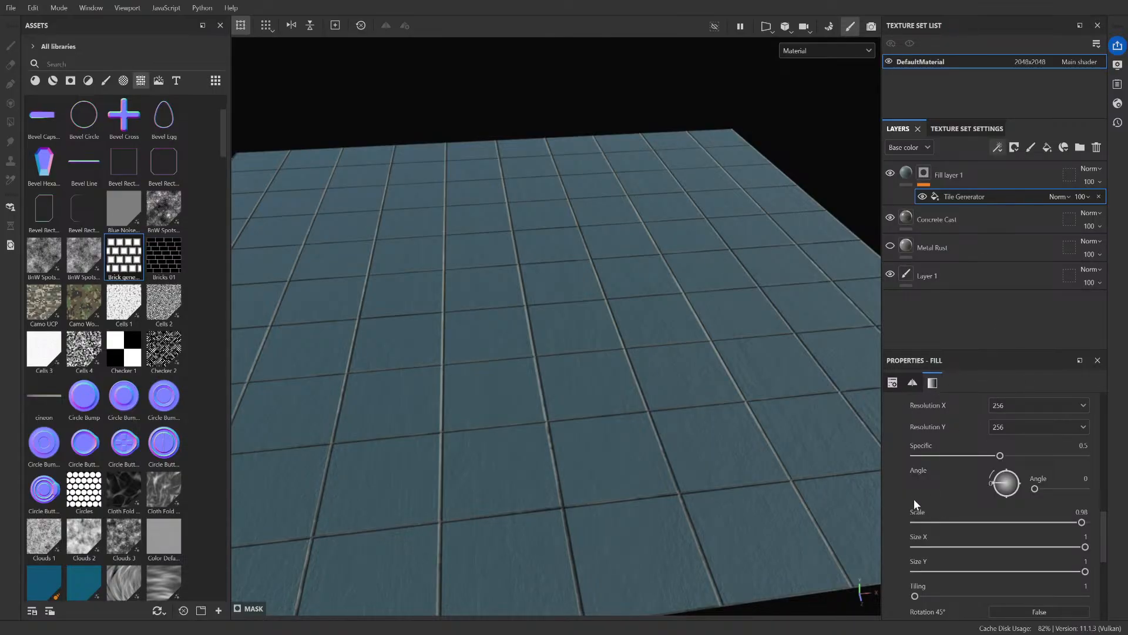
- Set the Tile Generator fill's projection to Tri-planar projection and check the tile grid across the whole floor plane
scroll(914, 504, down, 6)
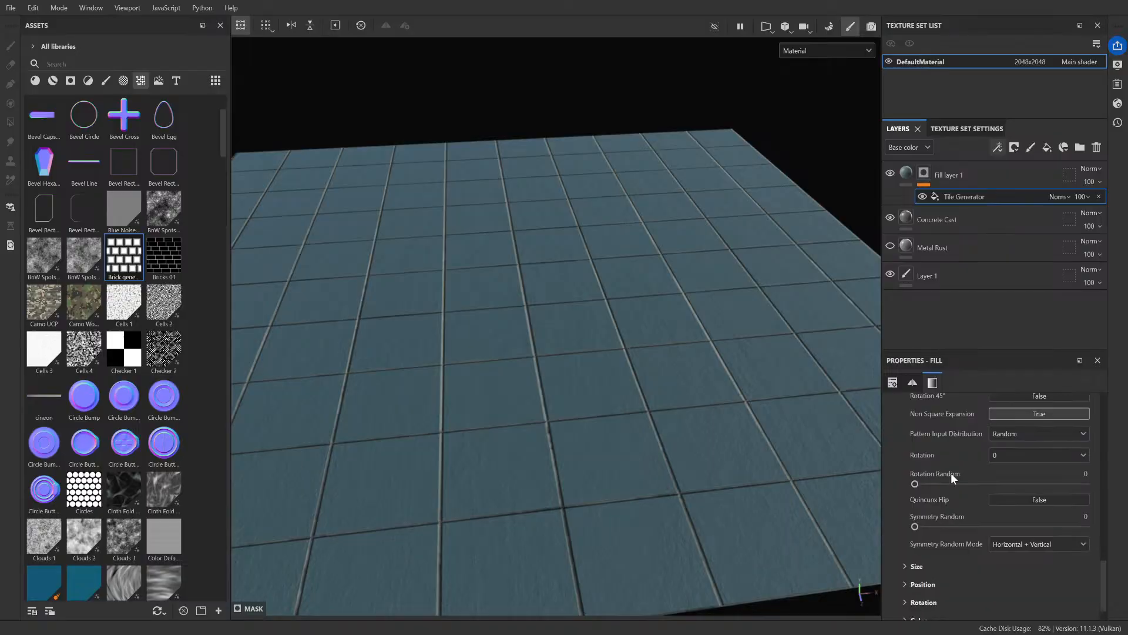
scroll(951, 471, up, 5)
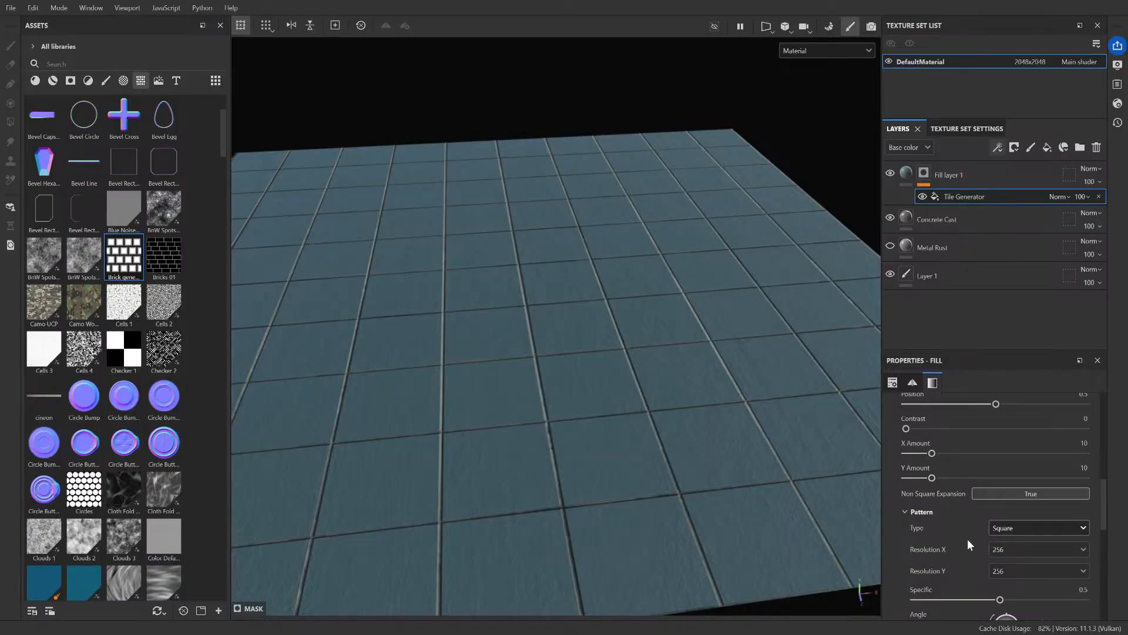
scroll(969, 528, up, 10)
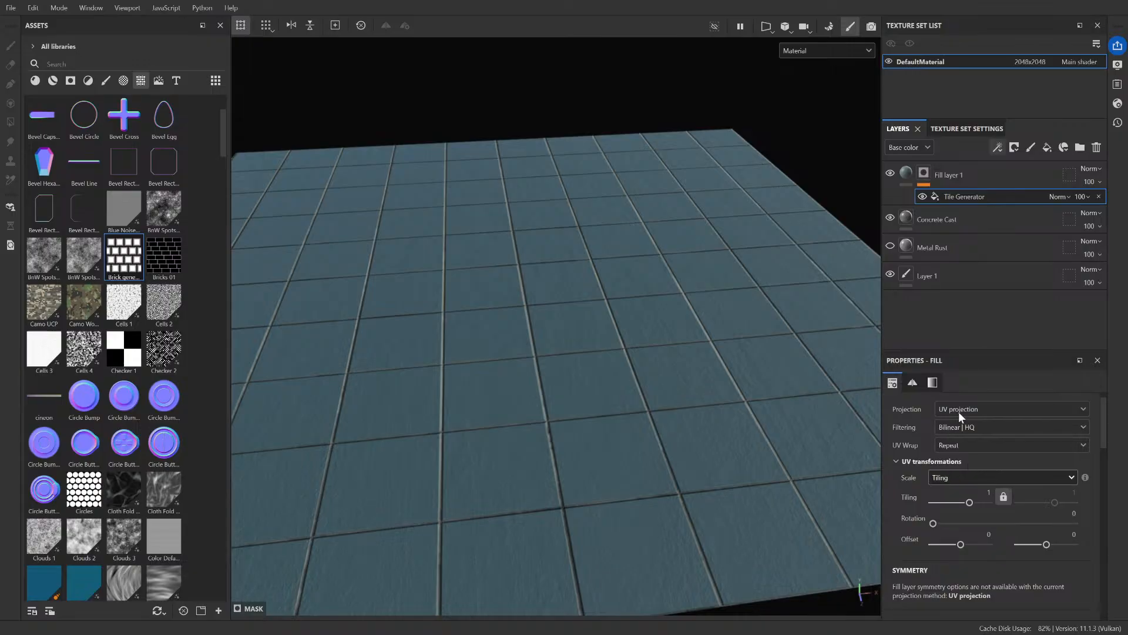
click(975, 452)
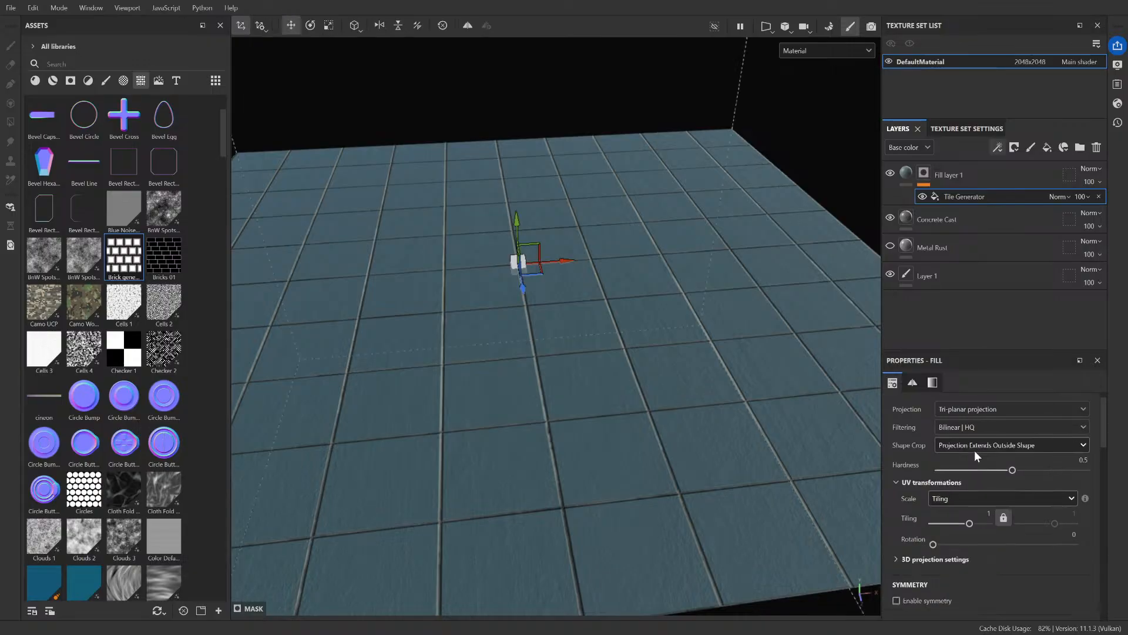
scroll(655, 409, down, 3)
scroll(654, 409, up, 3)
scroll(654, 413, down, 5)
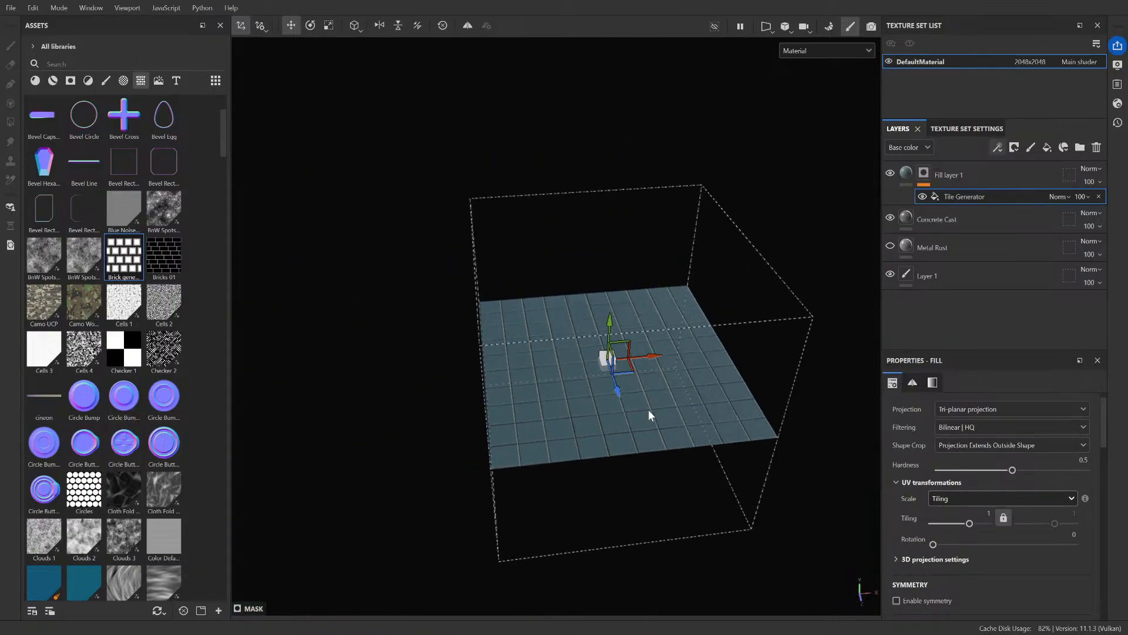
scroll(629, 445, up, 3)
alt+drag(630, 445, 715, 320)
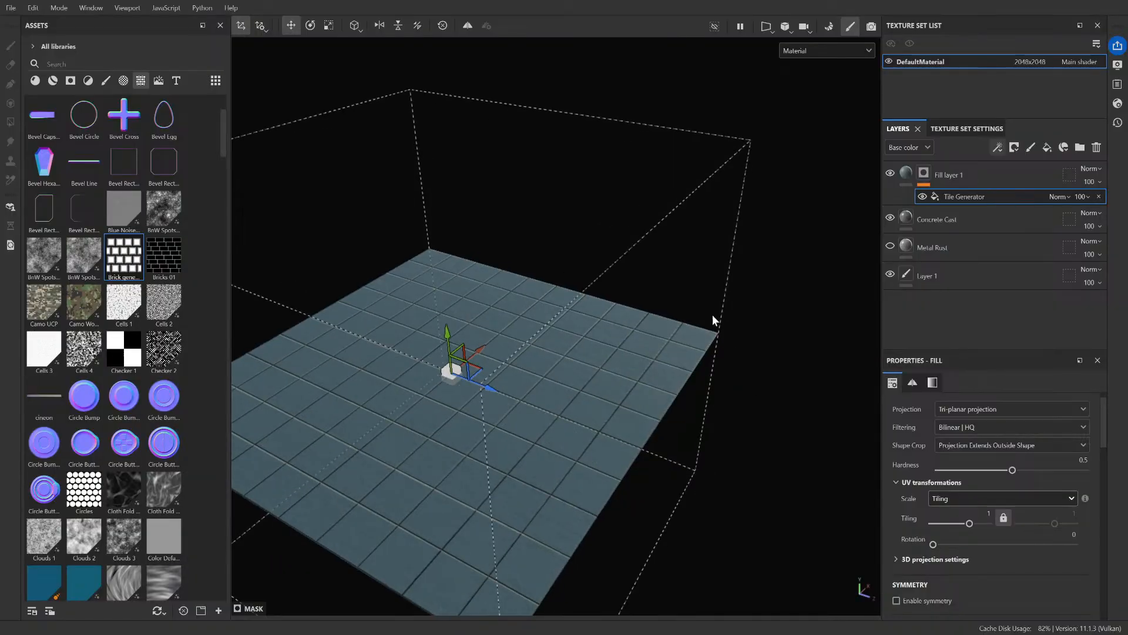
- Try rotating the tri-planar projection about different axes on the floor plane, and undo the rotations
click(310, 25)
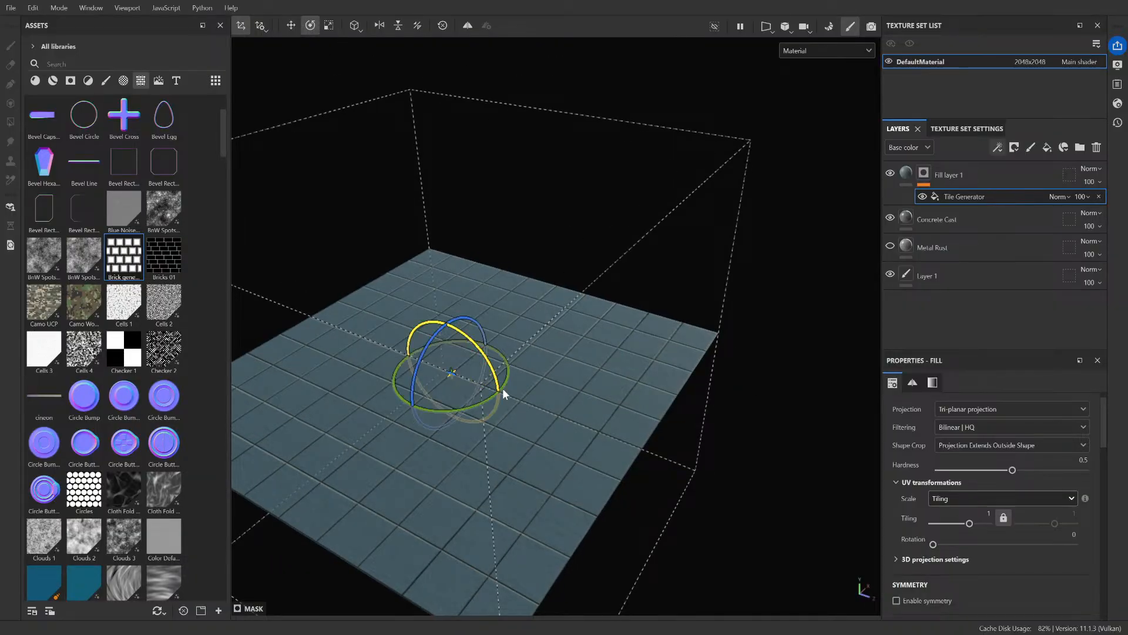
mouse_move(503, 383)
mouse_down()
mouse_move(517, 411)
mouse_move(501, 376)
mouse_move(506, 387)
mouse_up()
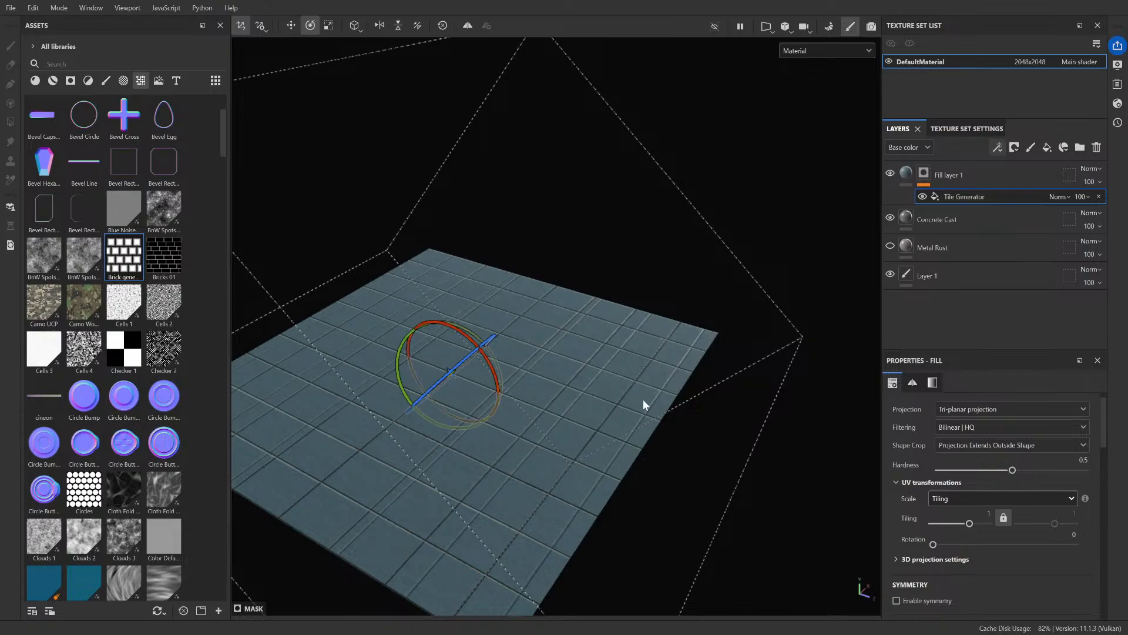
alt+drag(643, 402, 536, 415)
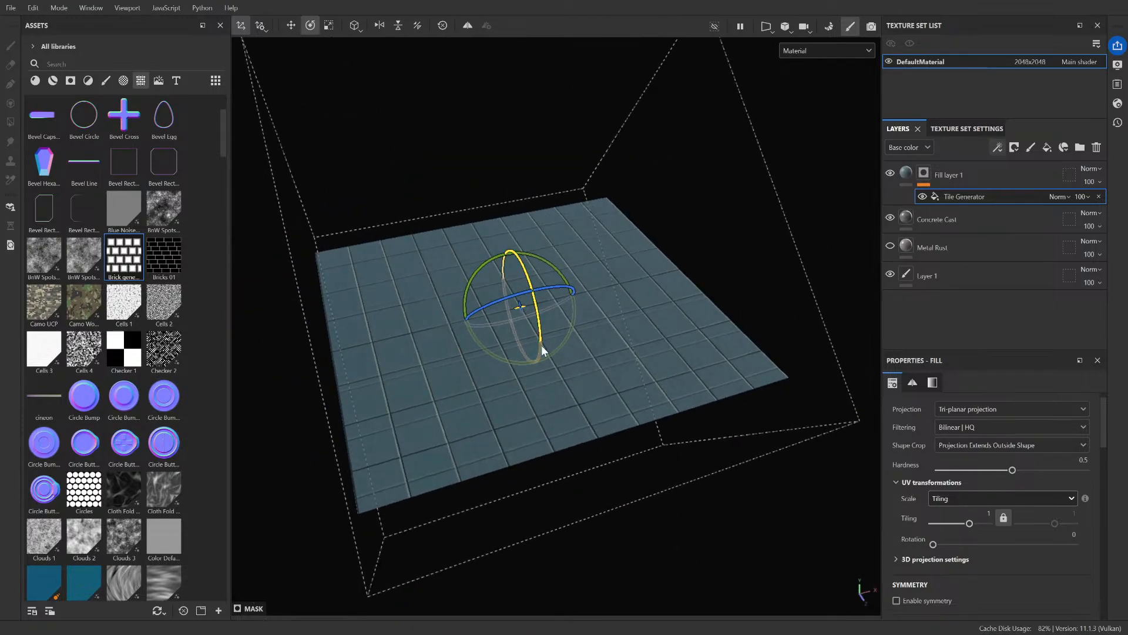
drag(529, 296, 486, 296)
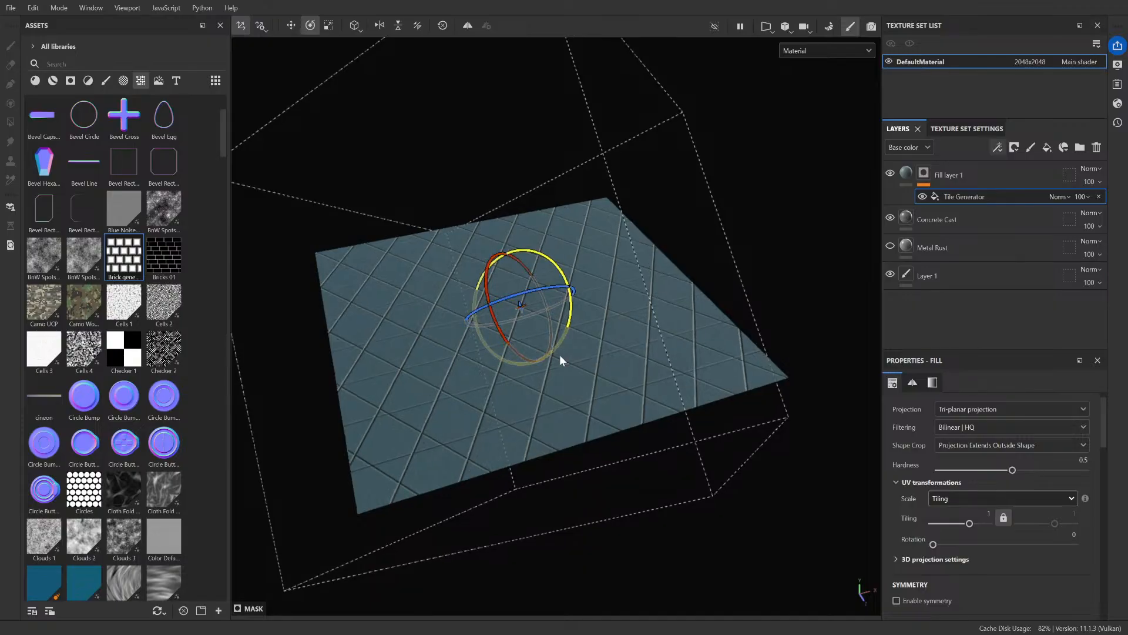
alt+drag(562, 361, 657, 387)
key(ctrl+z)
key(ctrl+z)
scroll(474, 426, up, 3)
mouse_move(511, 406)
alt+middle_down()
mouse_move(553, 404)
mouse_move(533, 403)
alt+middle_up()
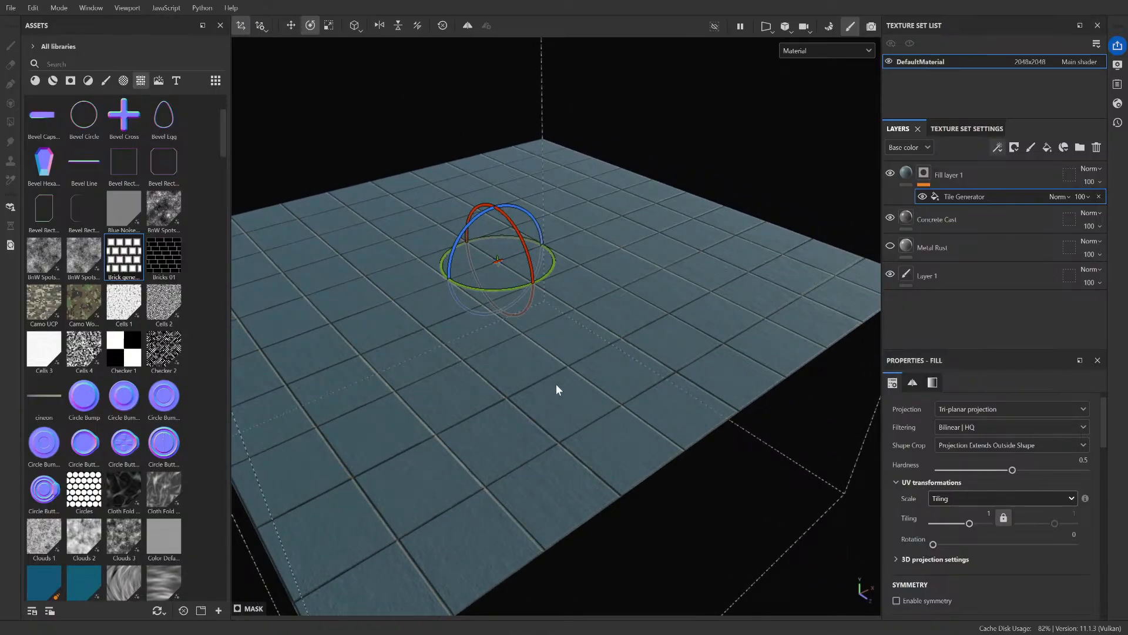
scroll(556, 388, down, 3)
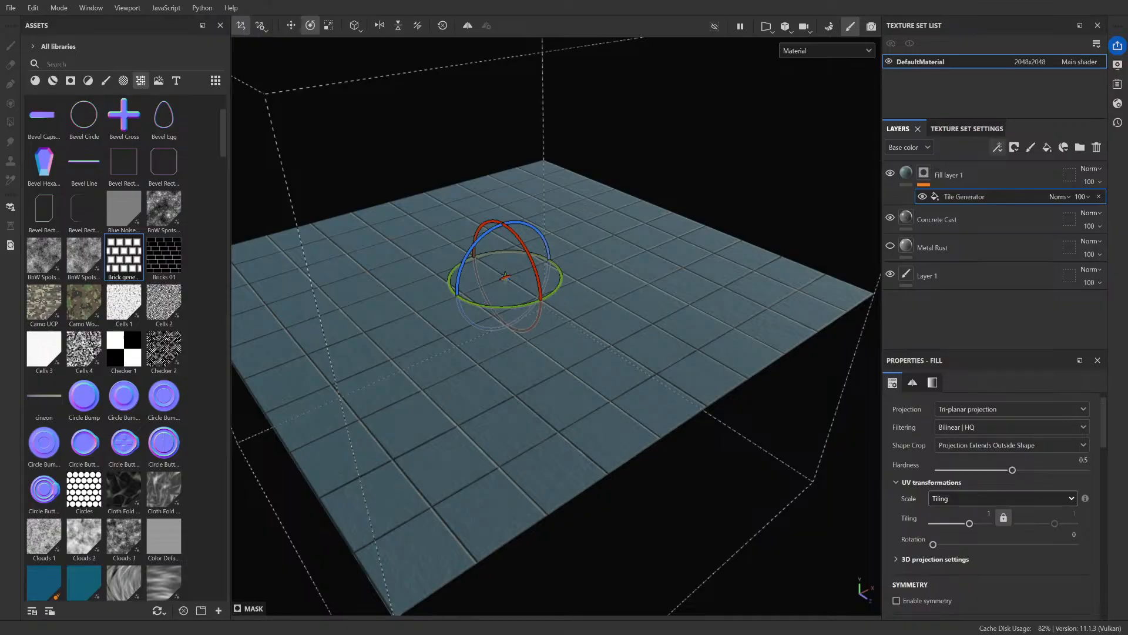
- Switch to GIMP and examine the floor panels in the dark concrete corridor reference image
key(alt+Tab)
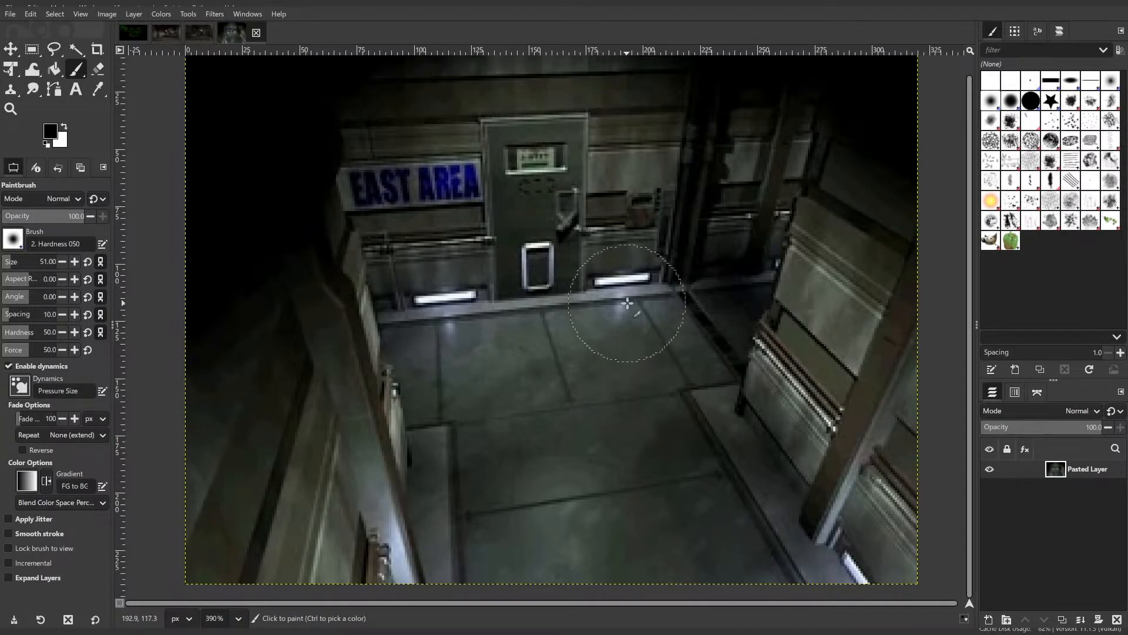
click(198, 34)
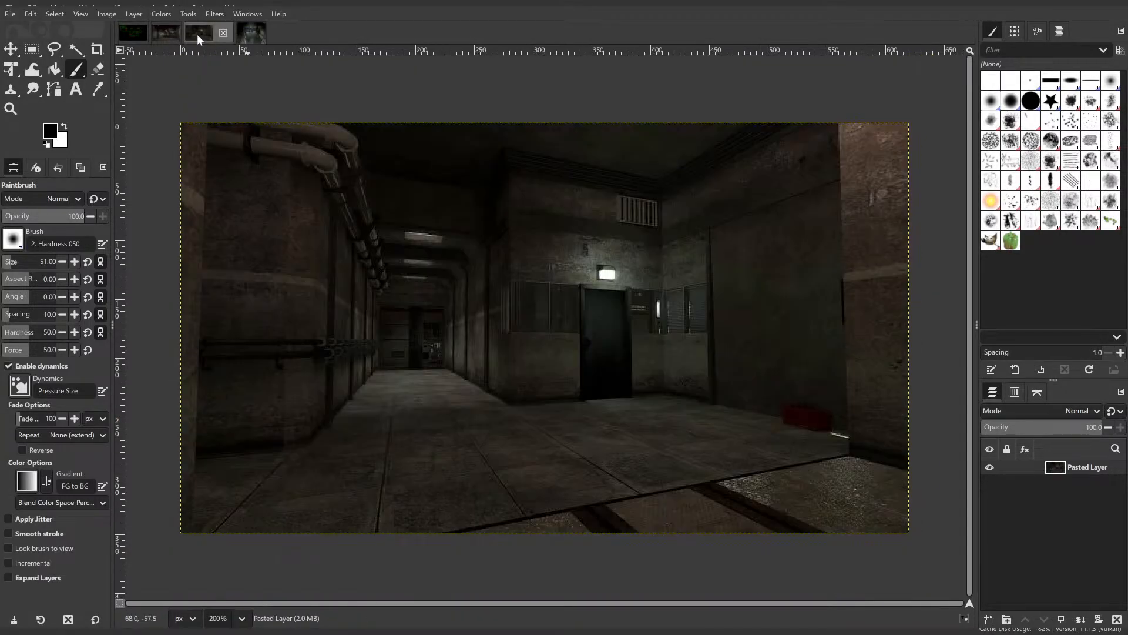
mouse_move(468, 450)
mouse_down()
mouse_move(612, 466)
mouse_move(468, 433)
mouse_up()
key(ctrl+z)
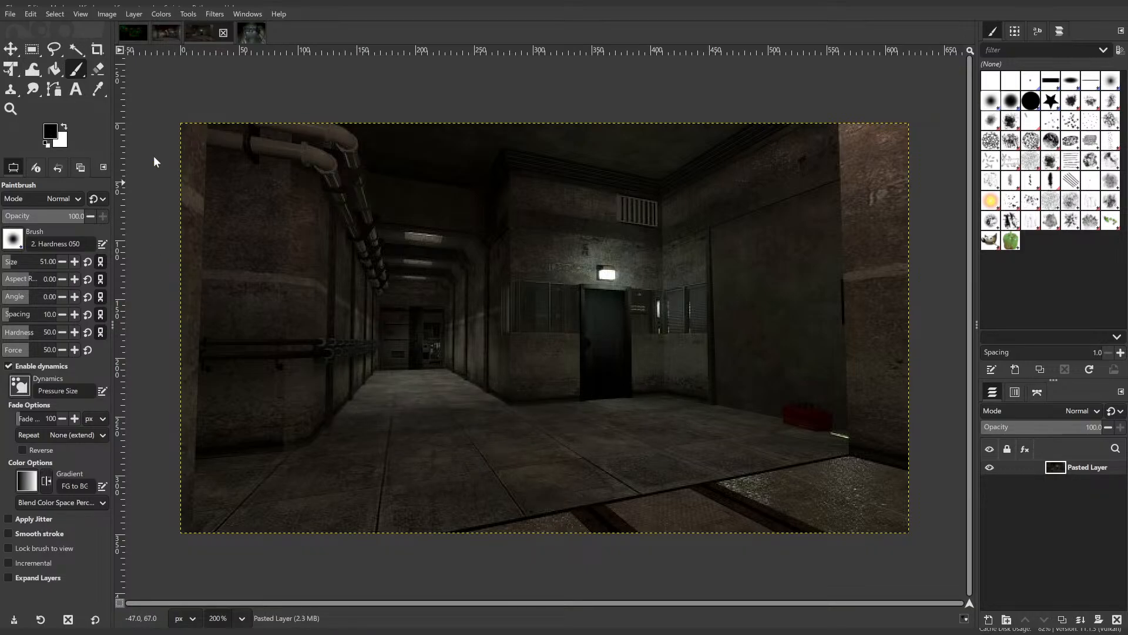
- Set the foreground colour to bright green and choose the Ink tool with size 7
click(130, 57)
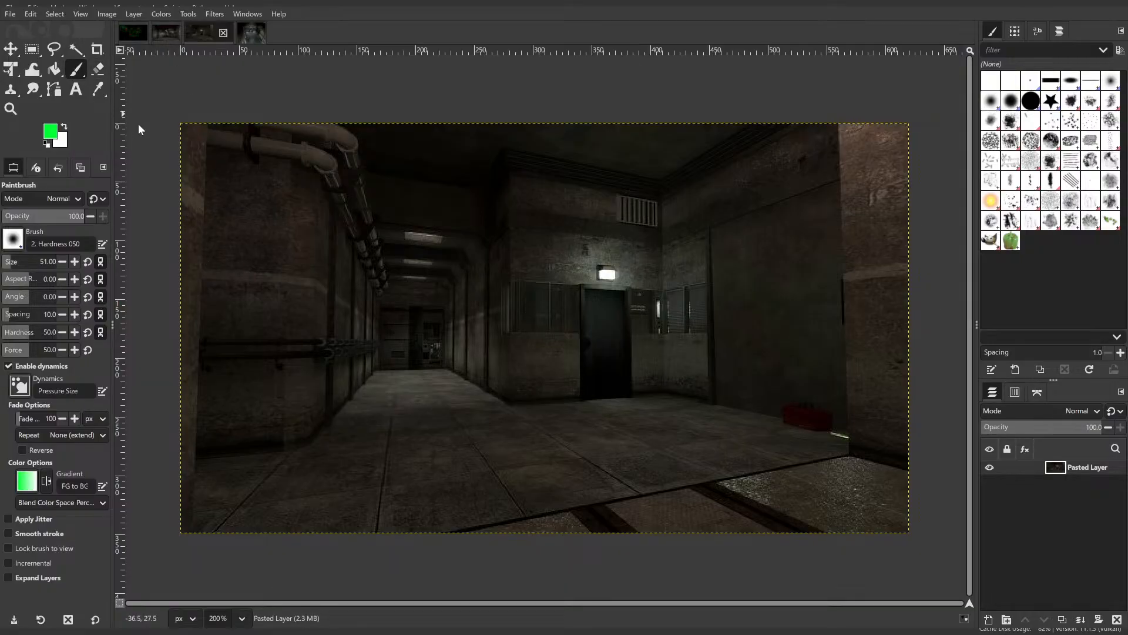
key(k)
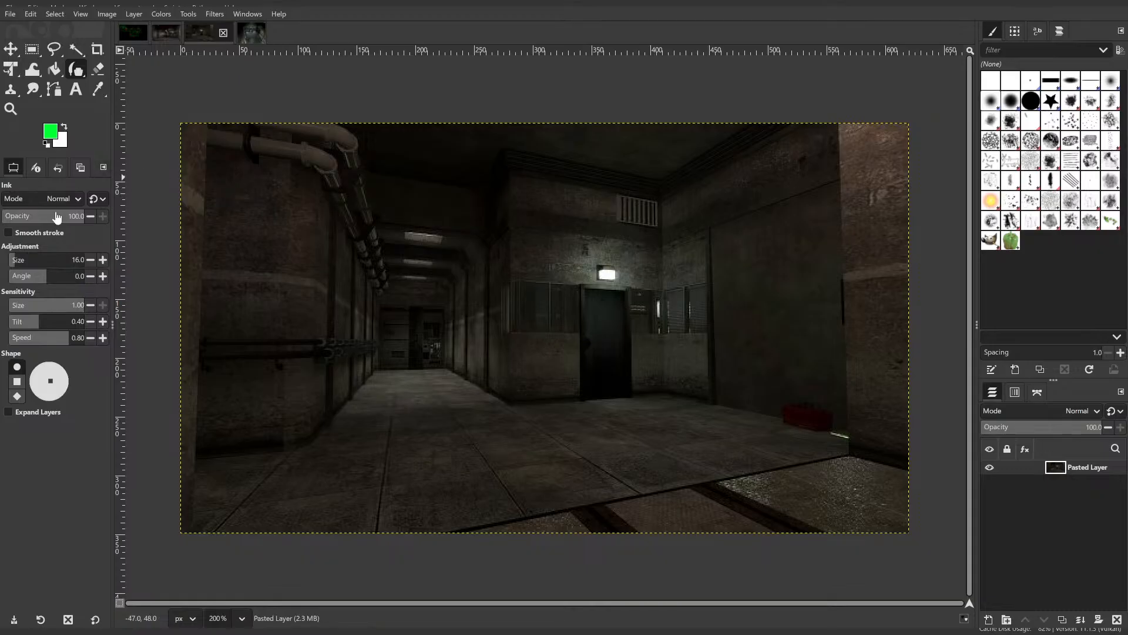
click(90, 261)
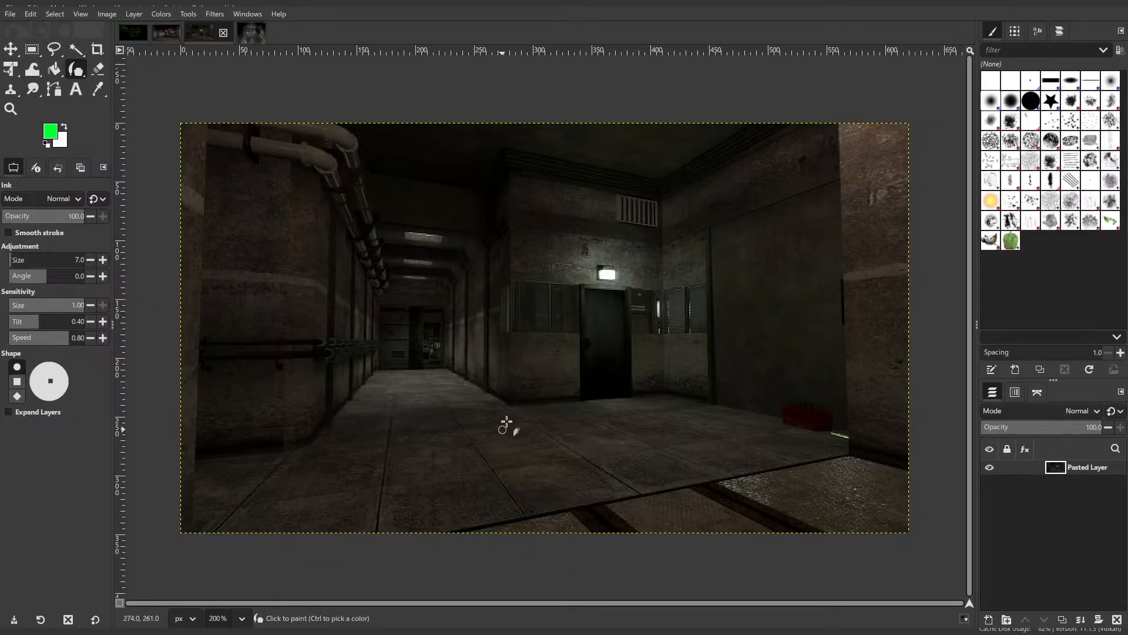
- Circle the floor panels in green on the concrete corridor image and, with ink size 3, on the East Area image
mouse_move(508, 411)
mouse_down()
mouse_move(646, 511)
mouse_move(433, 404)
mouse_move(513, 413)
mouse_up()
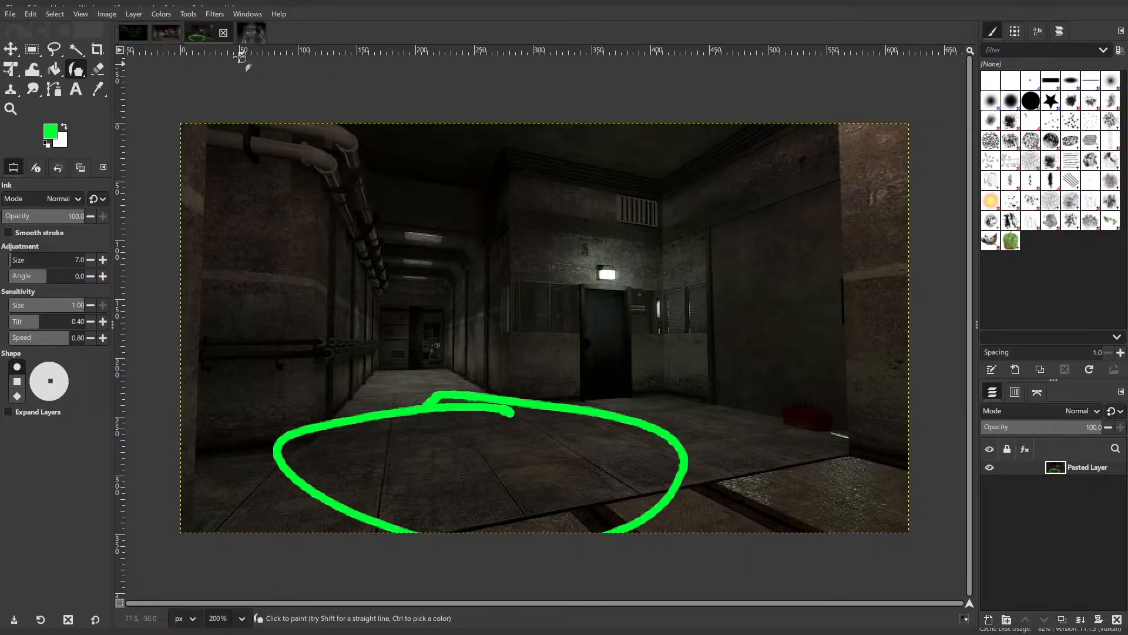
click(252, 32)
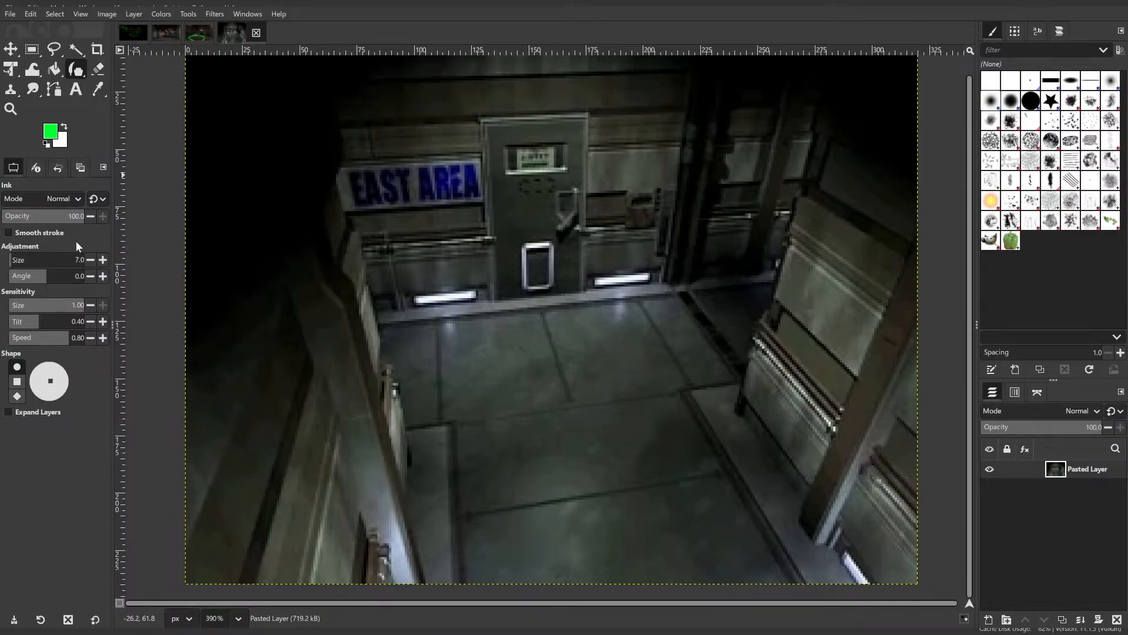
mouse_move(642, 341)
mouse_down()
mouse_move(412, 473)
mouse_move(605, 514)
mouse_up()
key(ctrl+z)
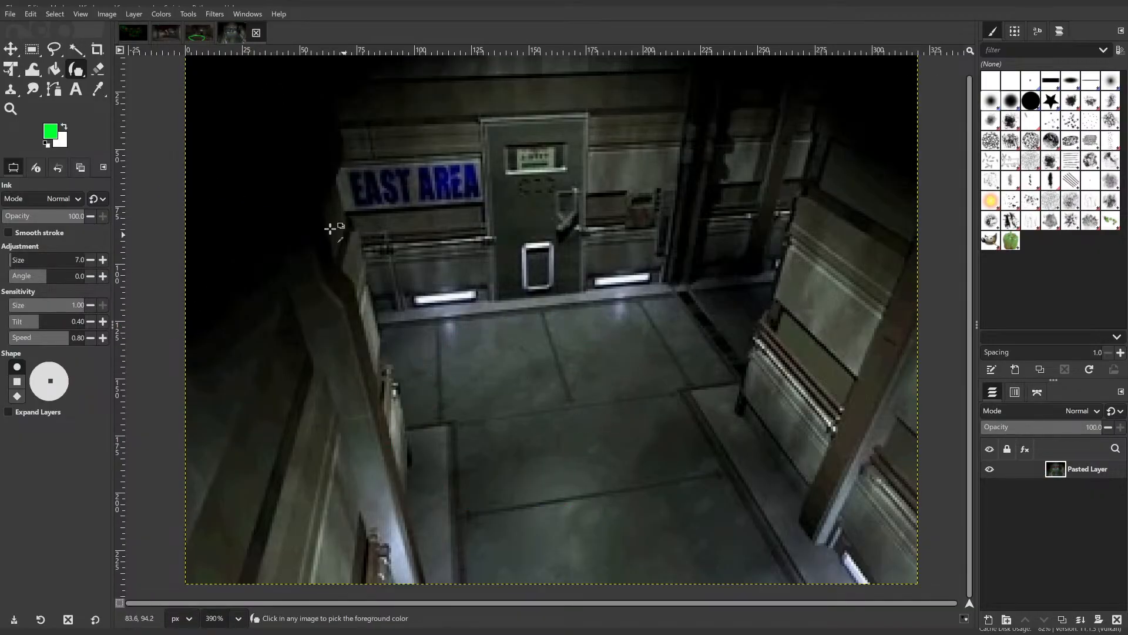
click(91, 260)
mouse_move(628, 346)
mouse_down()
mouse_move(768, 503)
mouse_move(468, 351)
mouse_up()
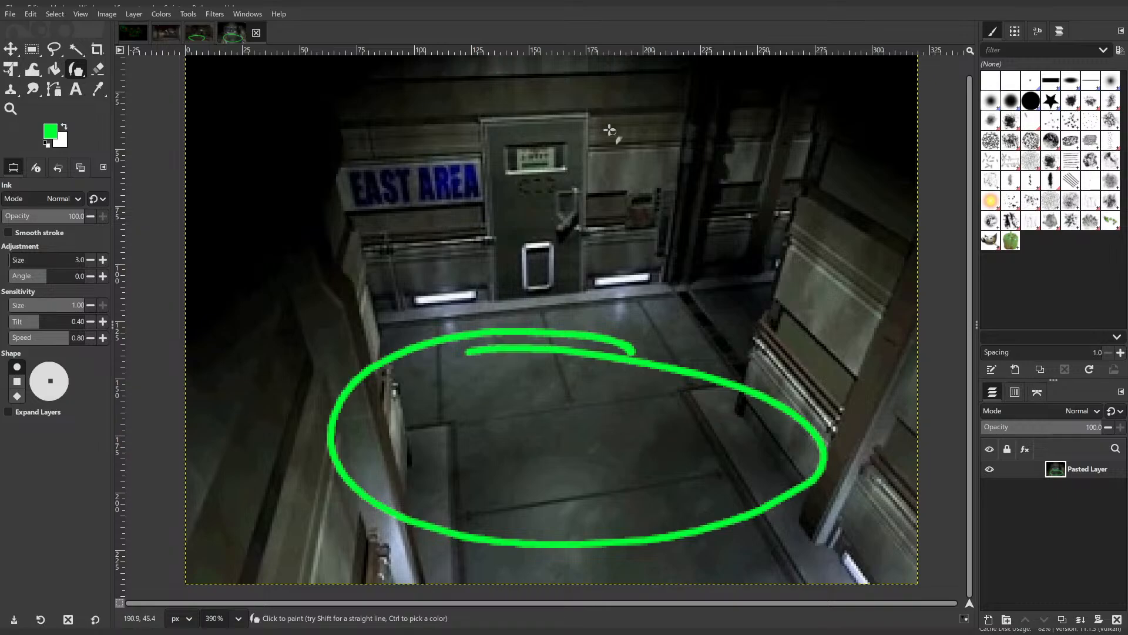
- Undo the circle on the concrete corridor image and trace the inner floor border along both sides of the hallway in green
click(198, 33)
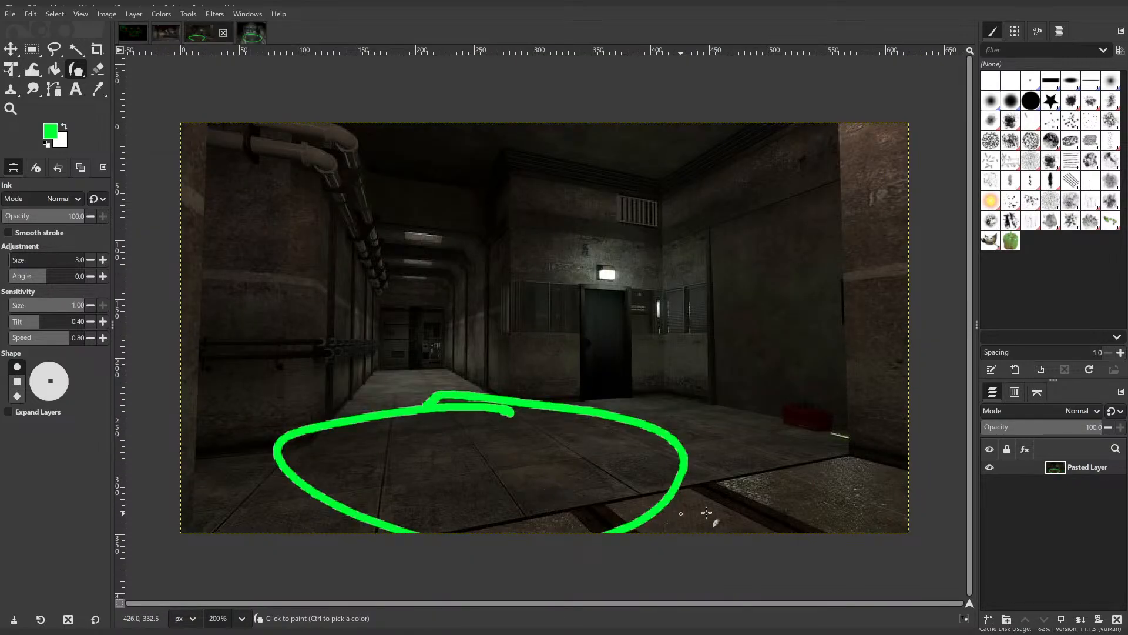
drag(666, 405, 801, 459)
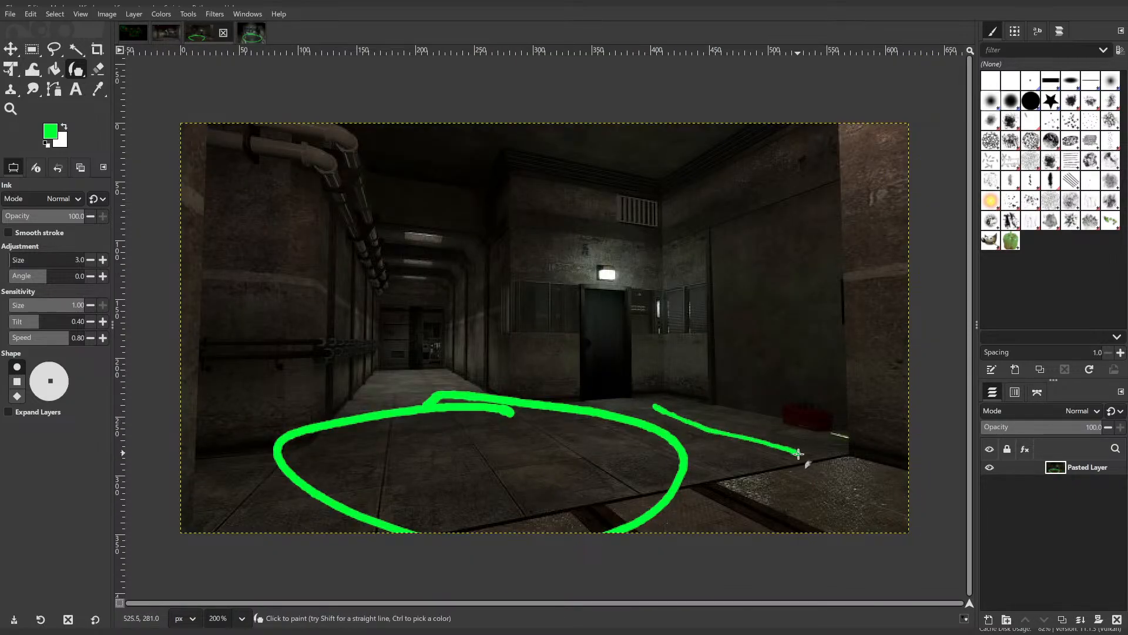
key(ctrl+z)
key(ctrl+z)
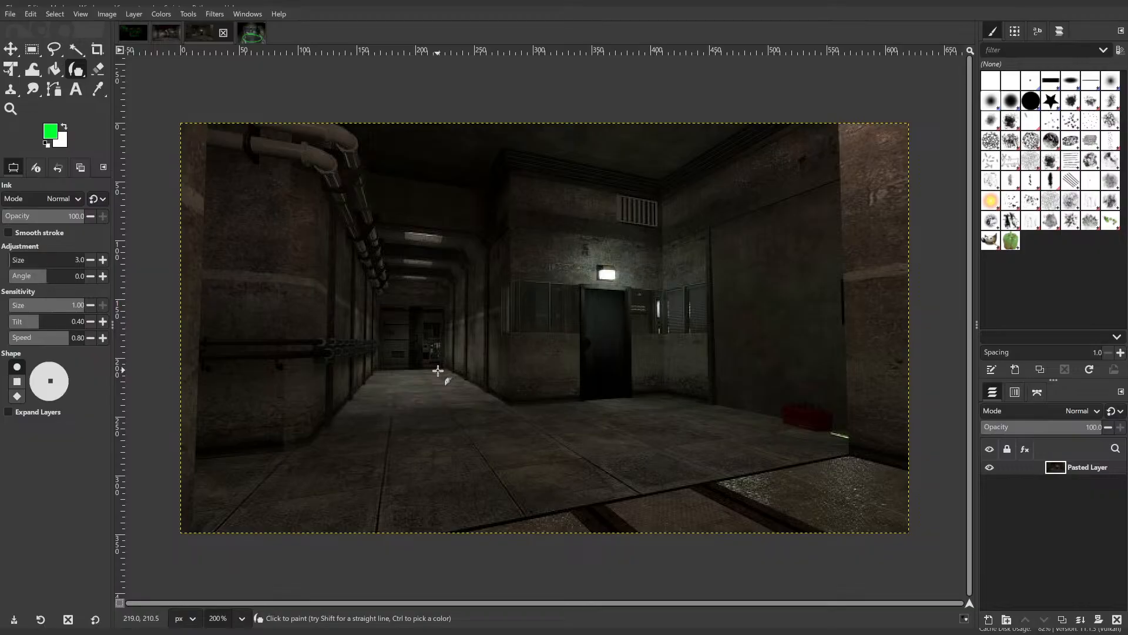
mouse_move(437, 370)
mouse_down()
mouse_move(466, 428)
mouse_move(640, 418)
mouse_move(805, 461)
mouse_up()
mouse_move(388, 369)
mouse_down()
mouse_move(375, 436)
mouse_move(347, 457)
mouse_move(251, 470)
mouse_up()
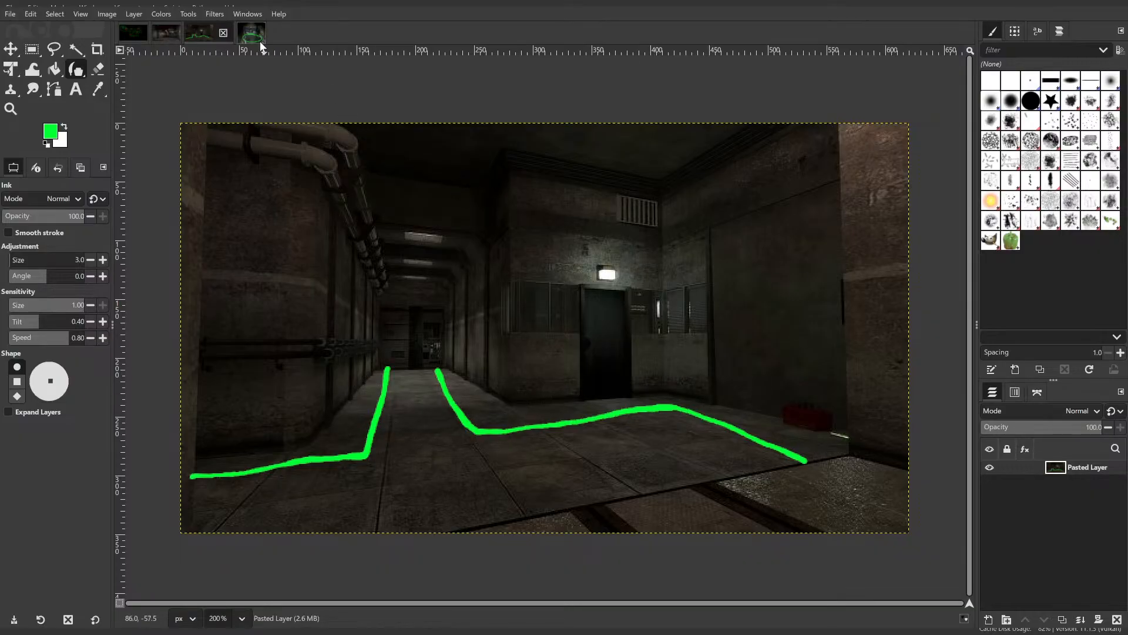
- Undo the circle on the East Area image and trace the floor's two side borders and two cross seams in green
key(alt+4)
key(ctrl+z)
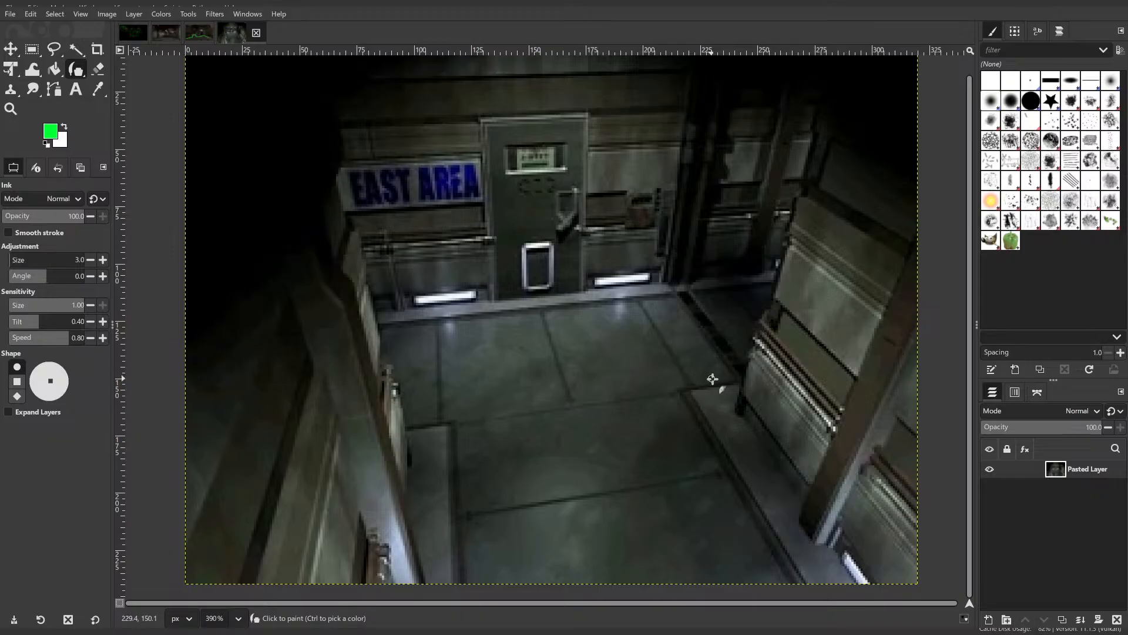
mouse_move(738, 381)
mouse_down()
mouse_move(669, 393)
mouse_move(806, 582)
mouse_up()
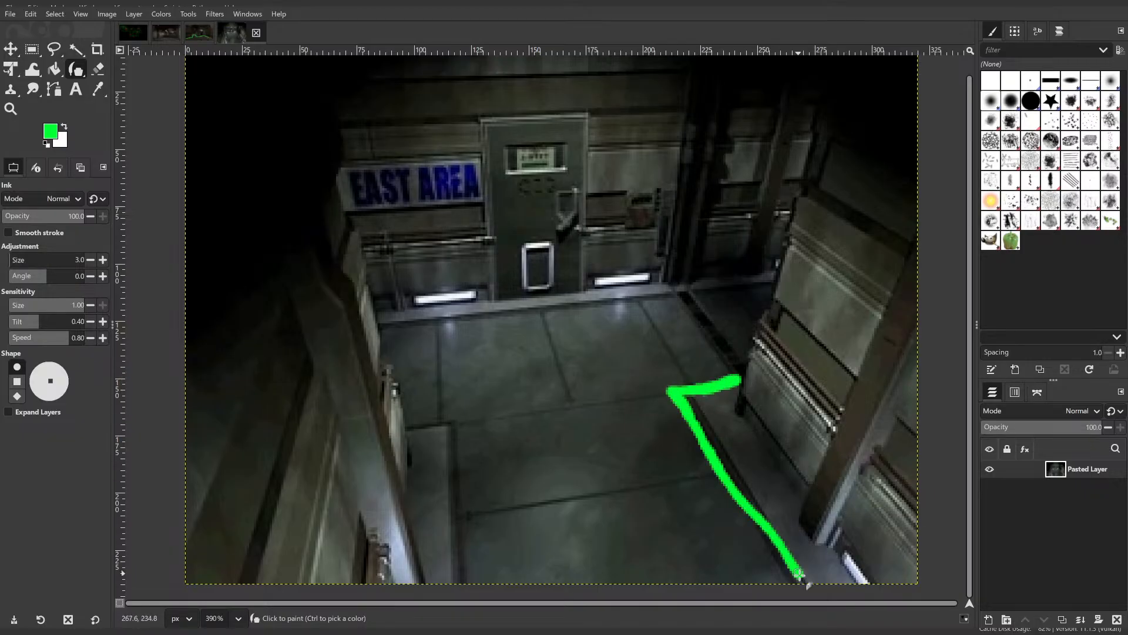
mouse_move(403, 422)
mouse_down()
mouse_move(454, 428)
mouse_move(461, 586)
mouse_up()
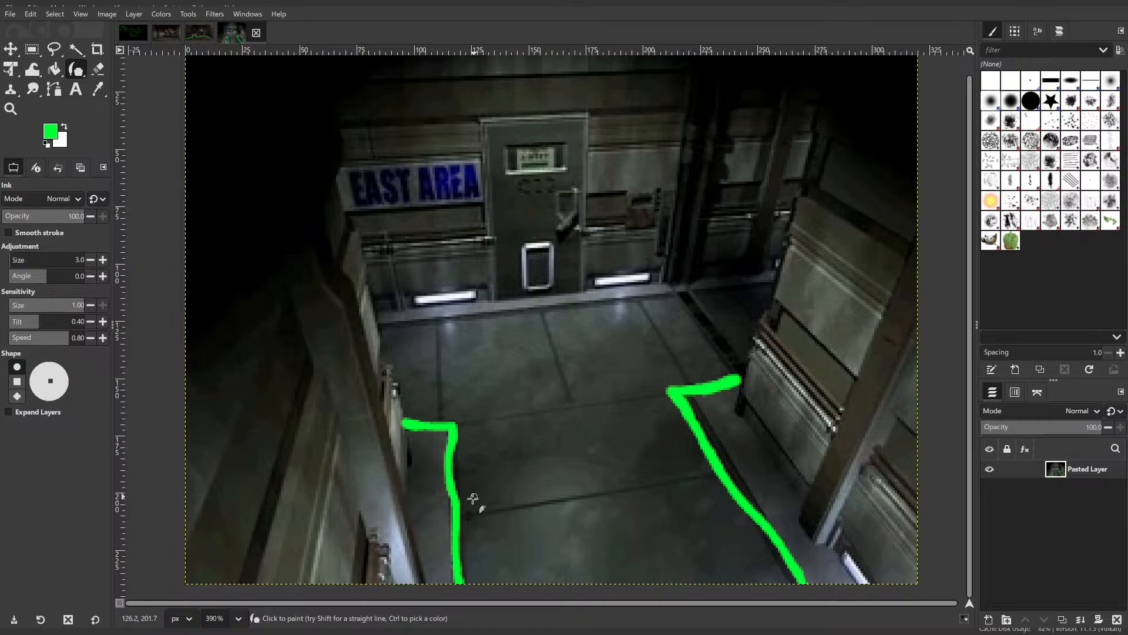
mouse_move(462, 515)
mouse_down()
mouse_move(564, 510)
mouse_move(718, 475)
mouse_up()
drag(450, 424, 671, 395)
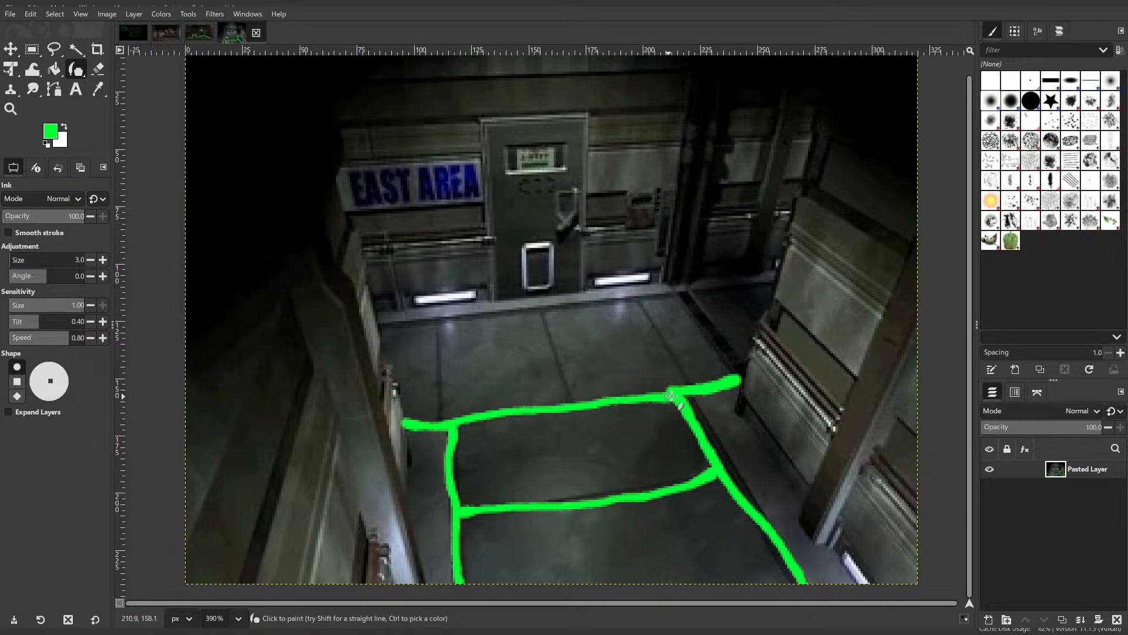
- Undo all green ink strokes on the concrete corridor image
click(199, 33)
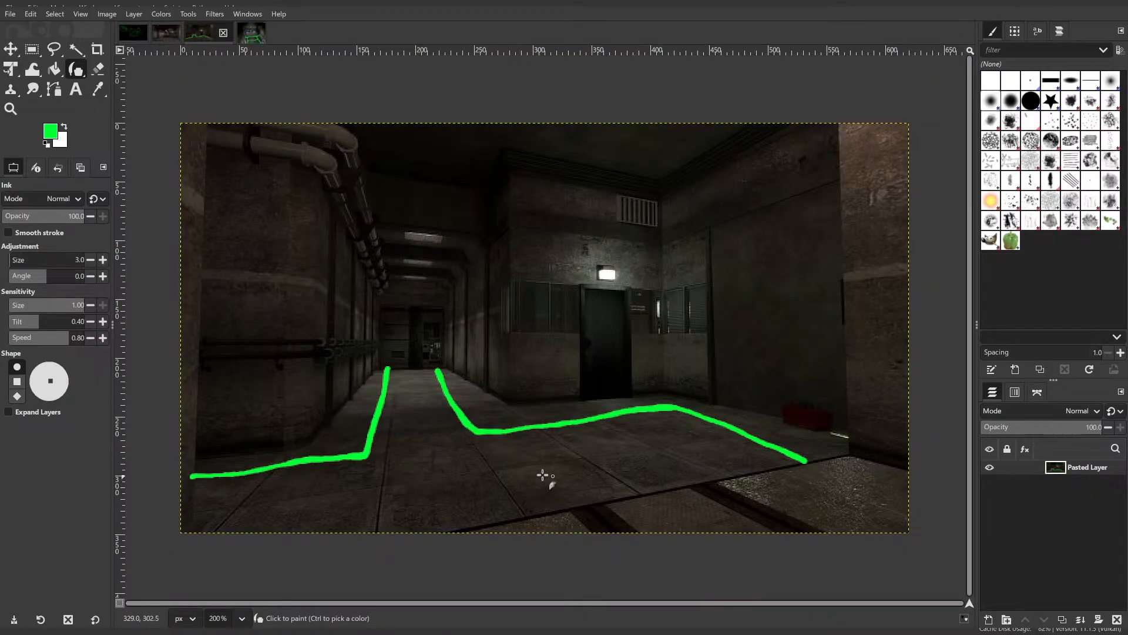
mouse_move(497, 465)
mouse_down()
mouse_move(536, 508)
mouse_move(584, 457)
mouse_move(636, 502)
mouse_up()
key(ctrl+z)
key(ctrl+z)
key(ctrl+z)
key(ctrl+z)
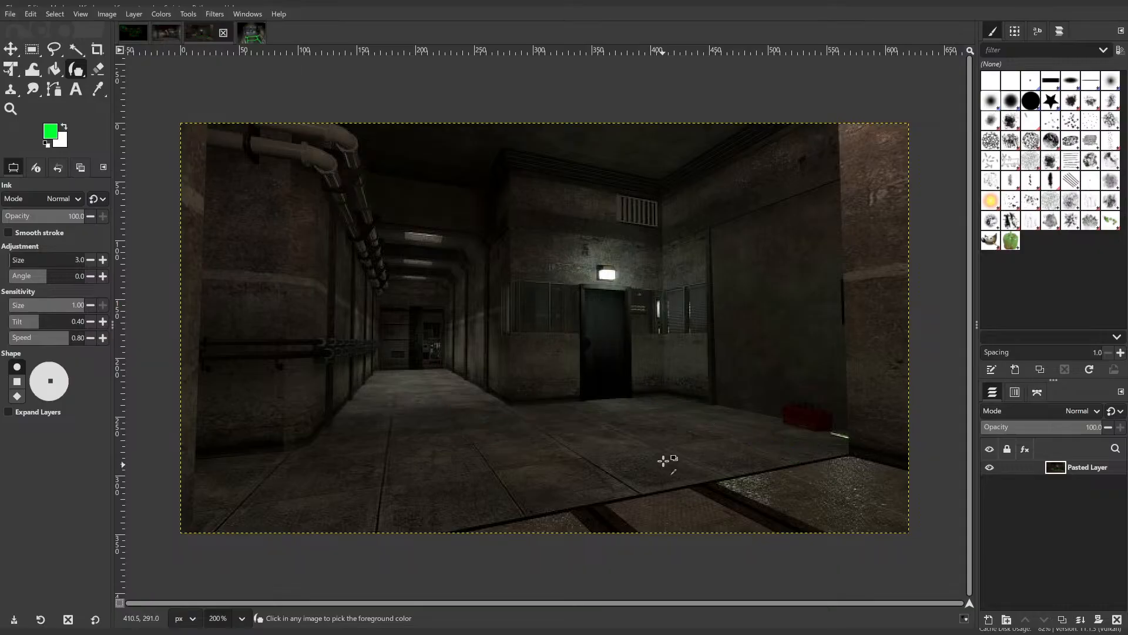
- Undo the green border and seam strokes on the East Area image and return to the concrete corridor image
click(257, 34)
key(ctrl+z)
key(ctrl+z)
key(ctrl+z)
key(ctrl+z)
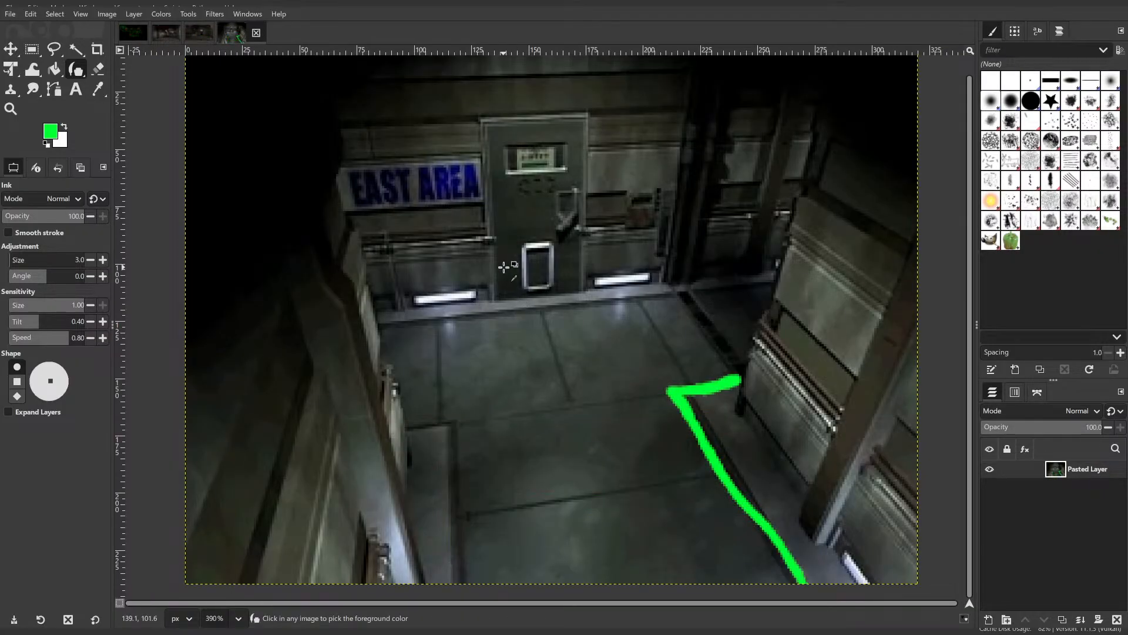
click(200, 33)
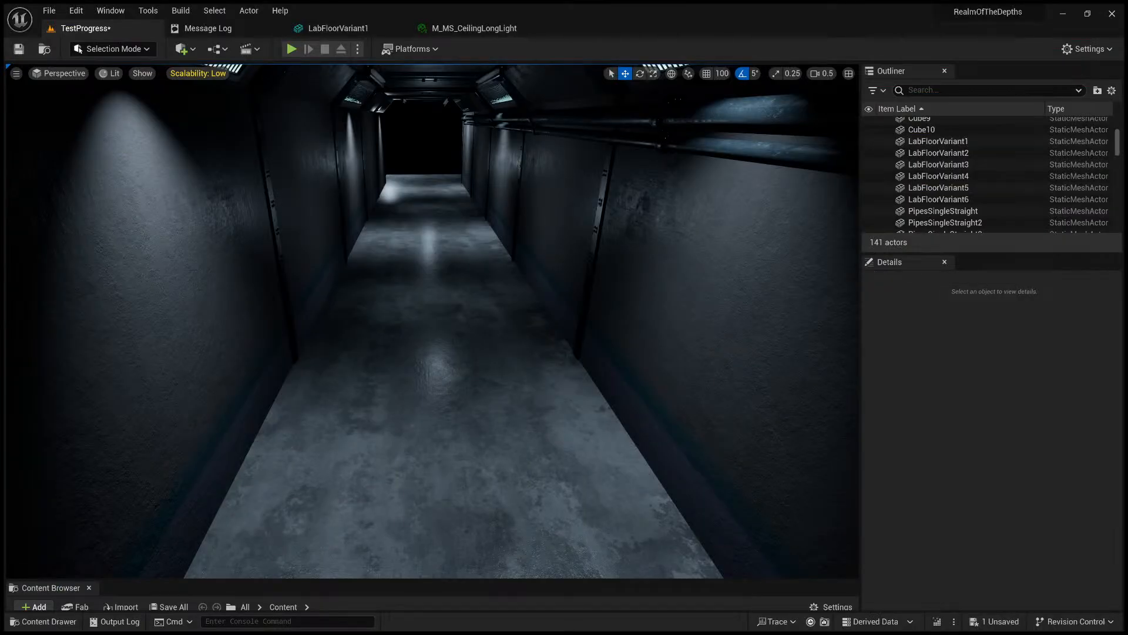
- Switch to Unreal Editor and move along the corridor to examine its concrete floor between the walls
key(w)
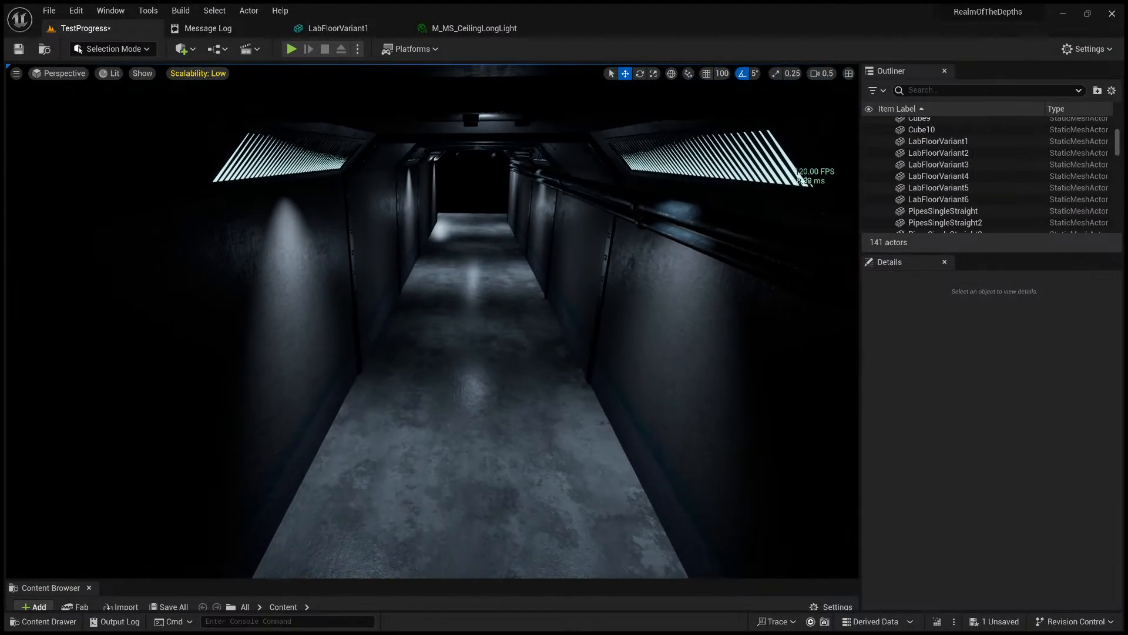
key(w)
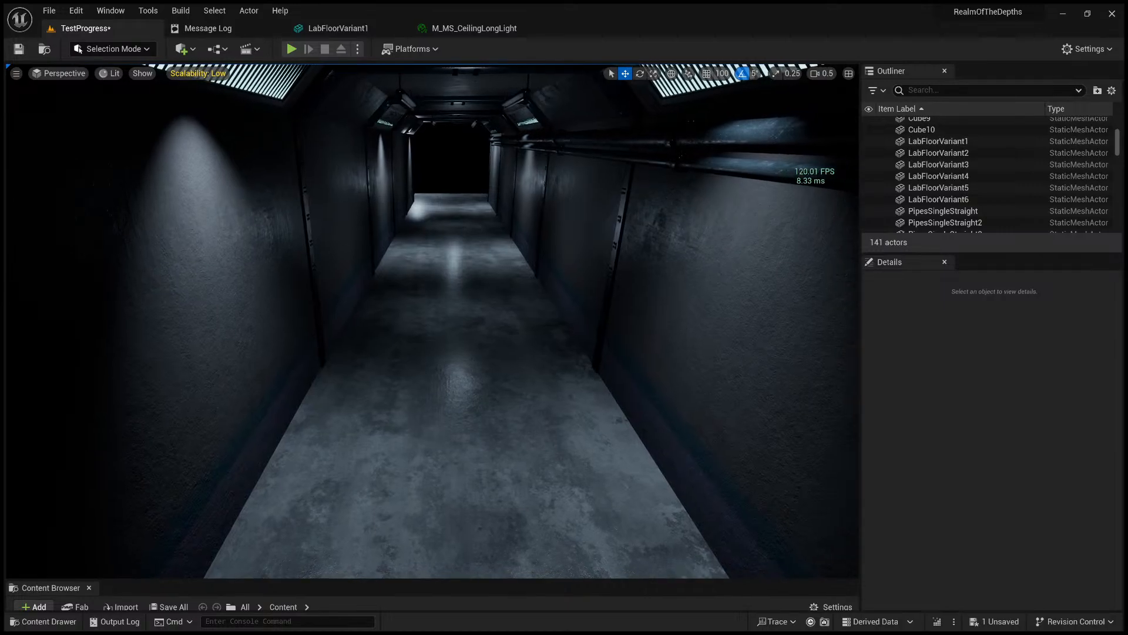
key(s)
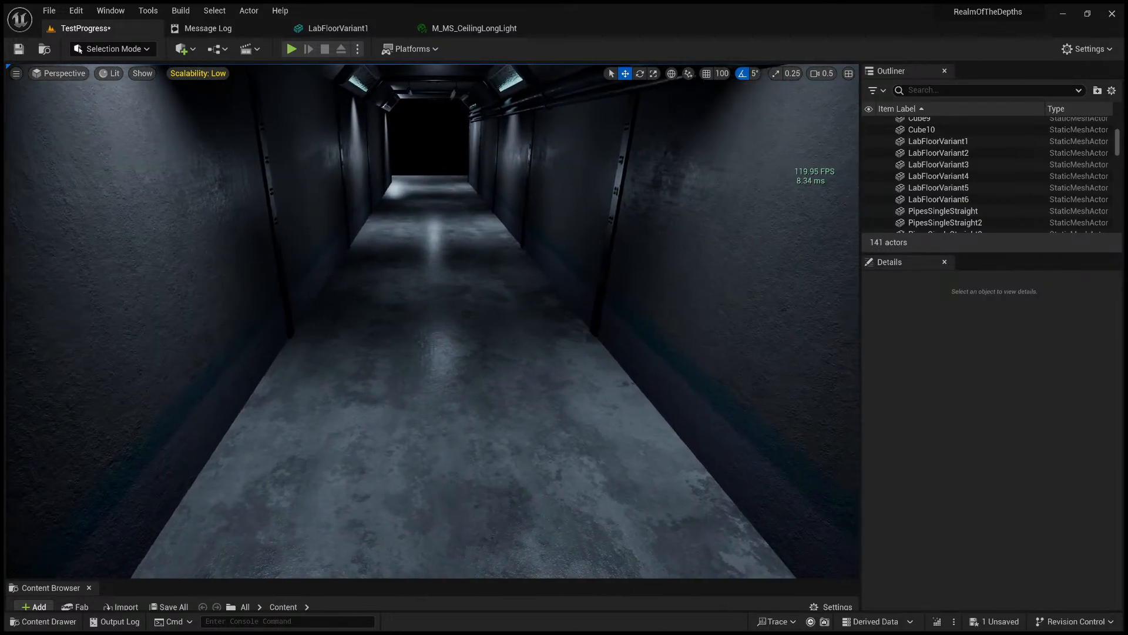
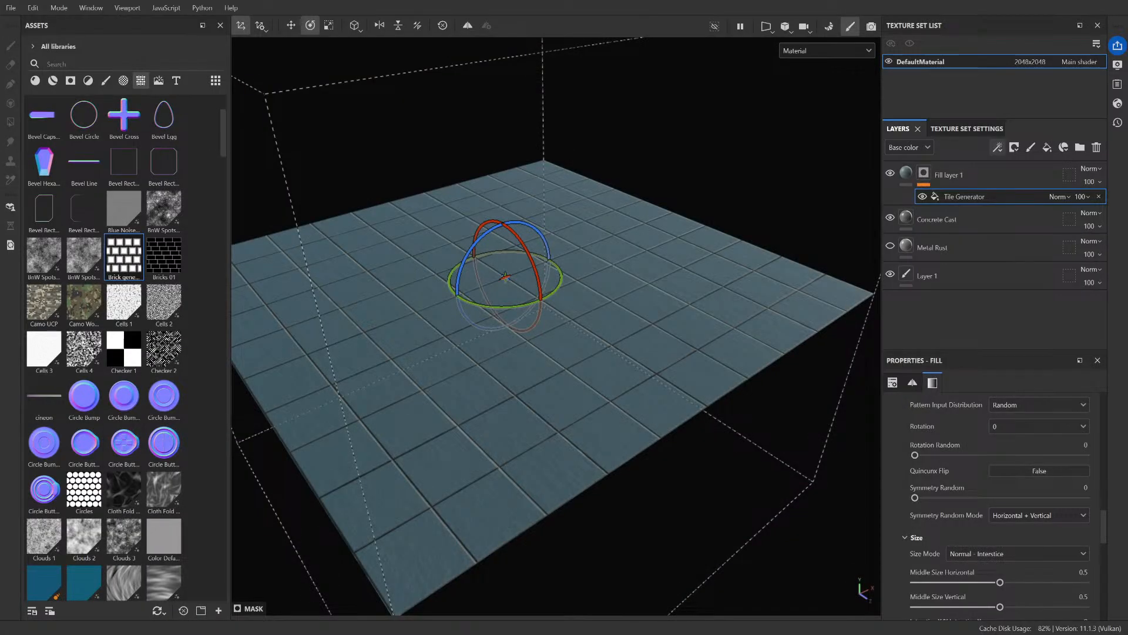
- Switch to the YouTube height-to-normal tutorial and replay the part where the tile pattern is set up, just before Pattern Transformation
scroll(1040, 456, up, 3)
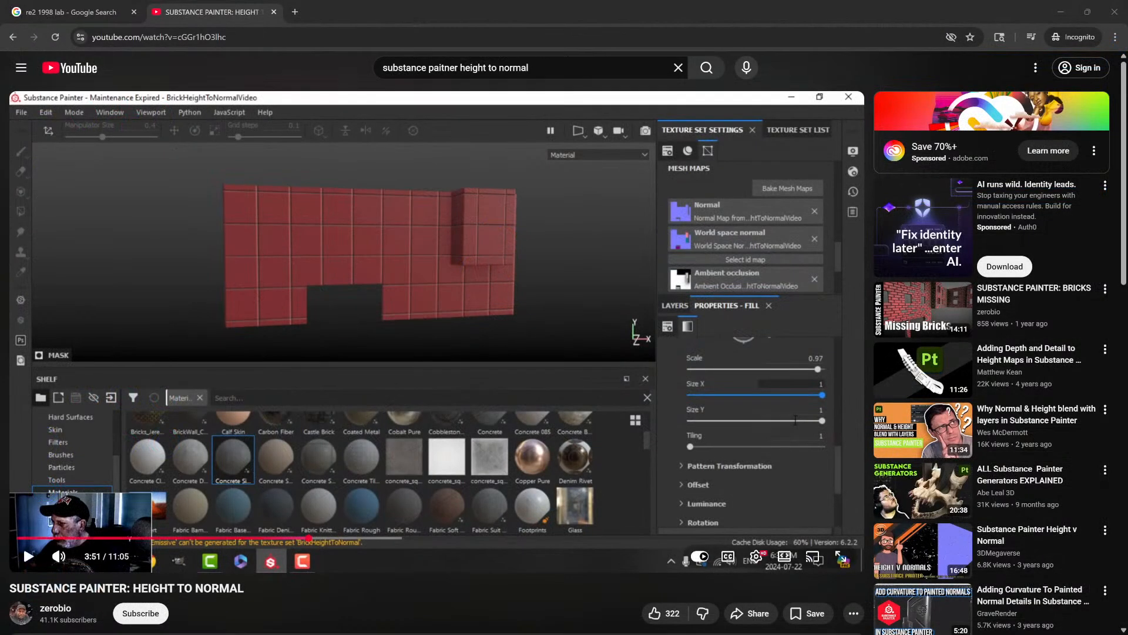
click(382, 265)
key(j)
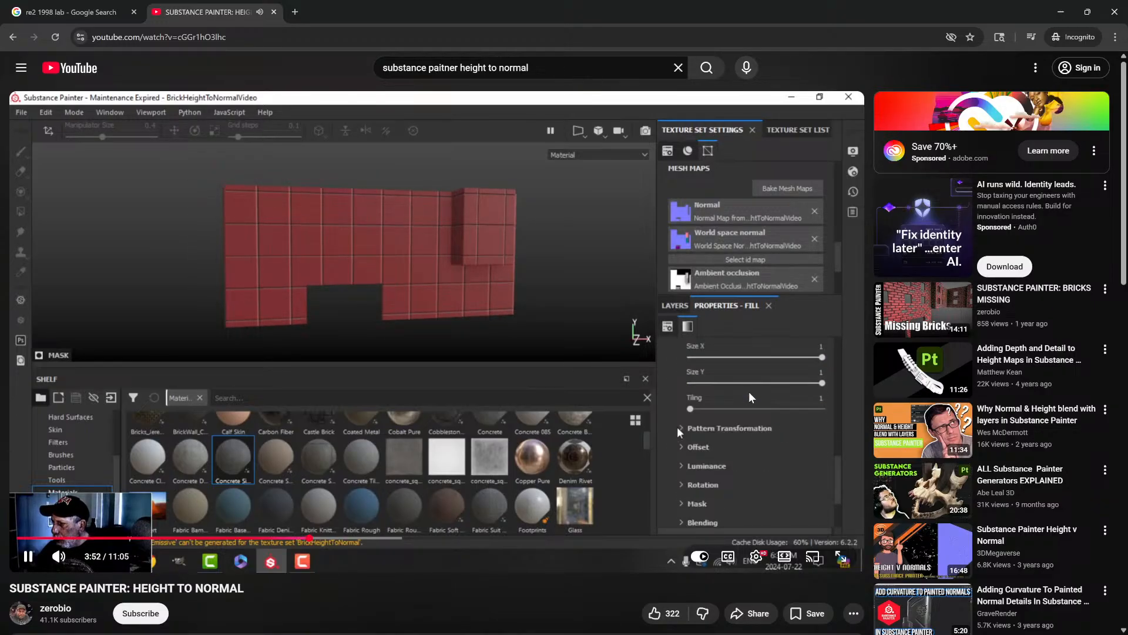
click(732, 415)
mouse_move(741, 425)
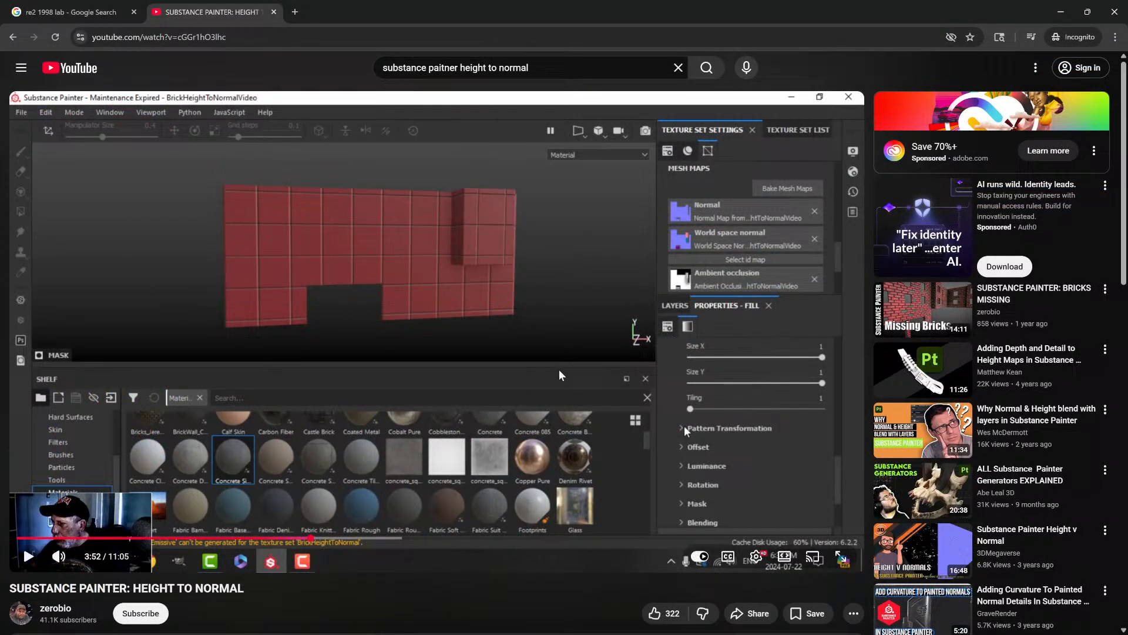
click(573, 365)
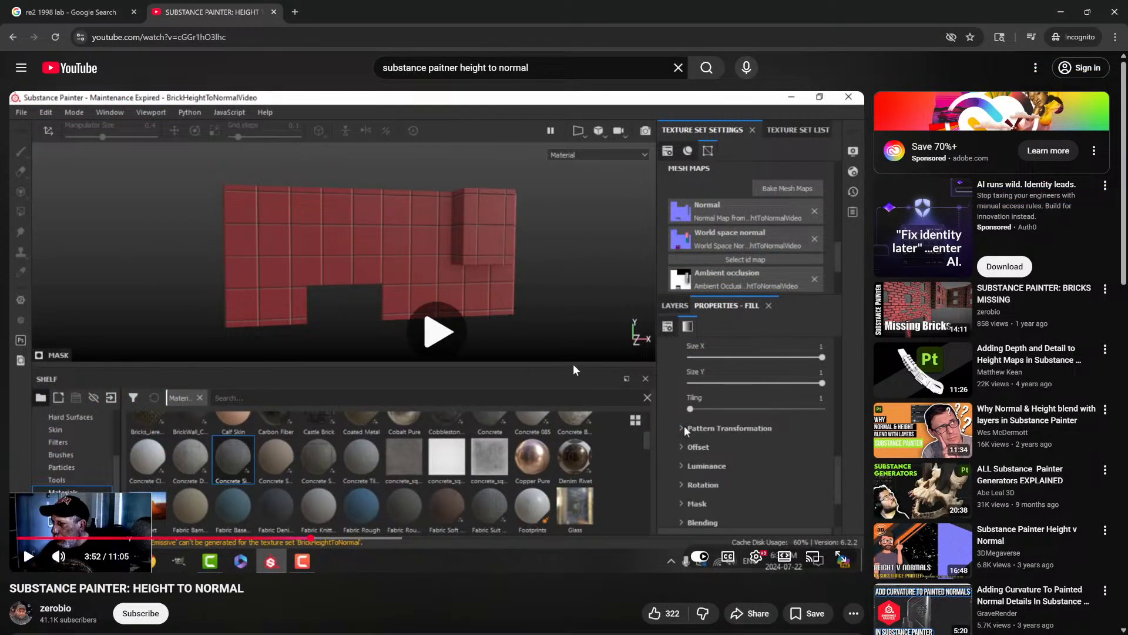
key(j)
key(Left)
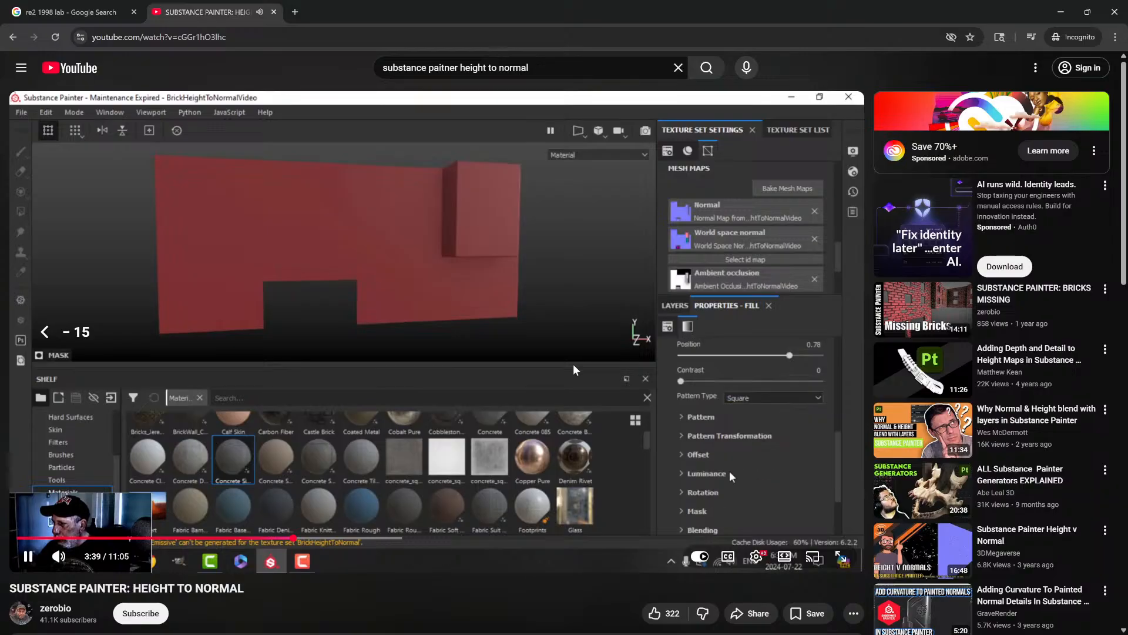
key(Left)
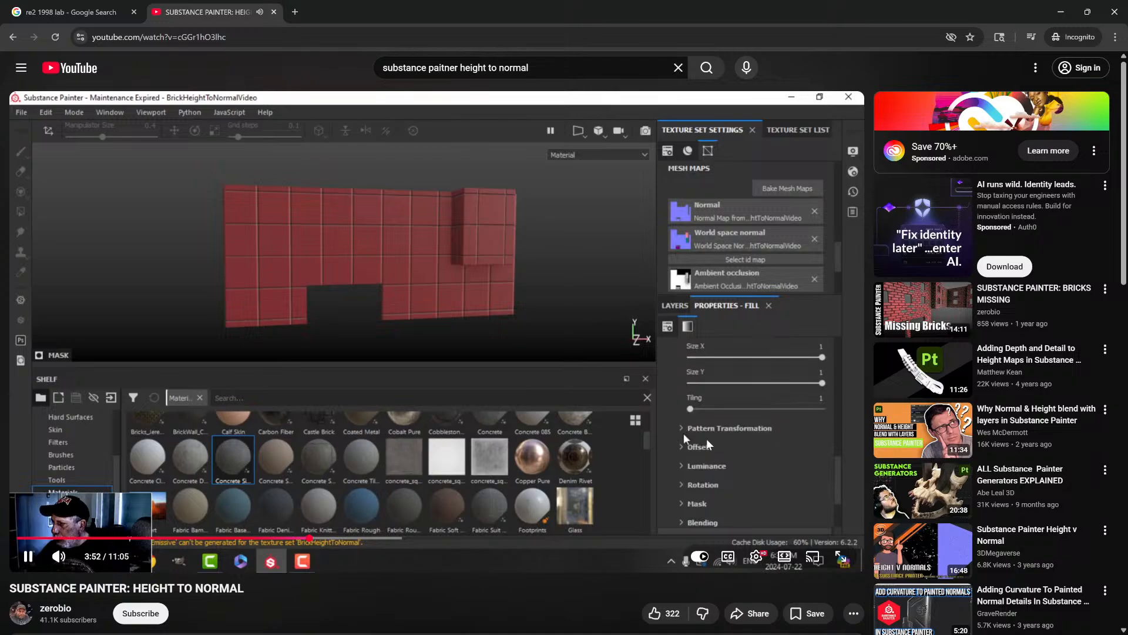
click(859, 318)
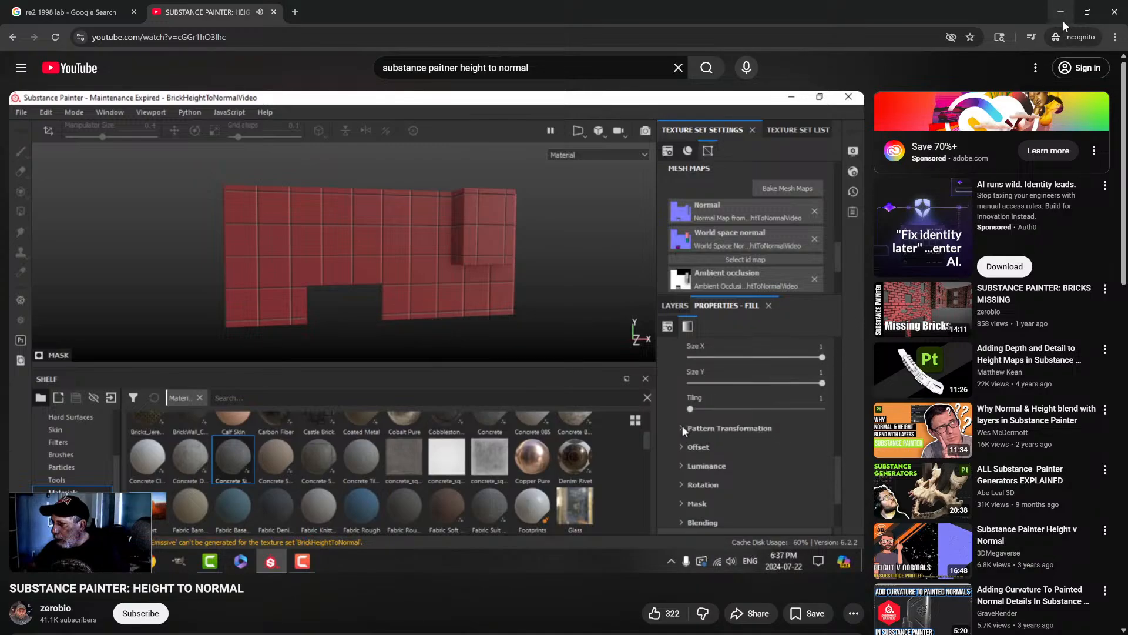
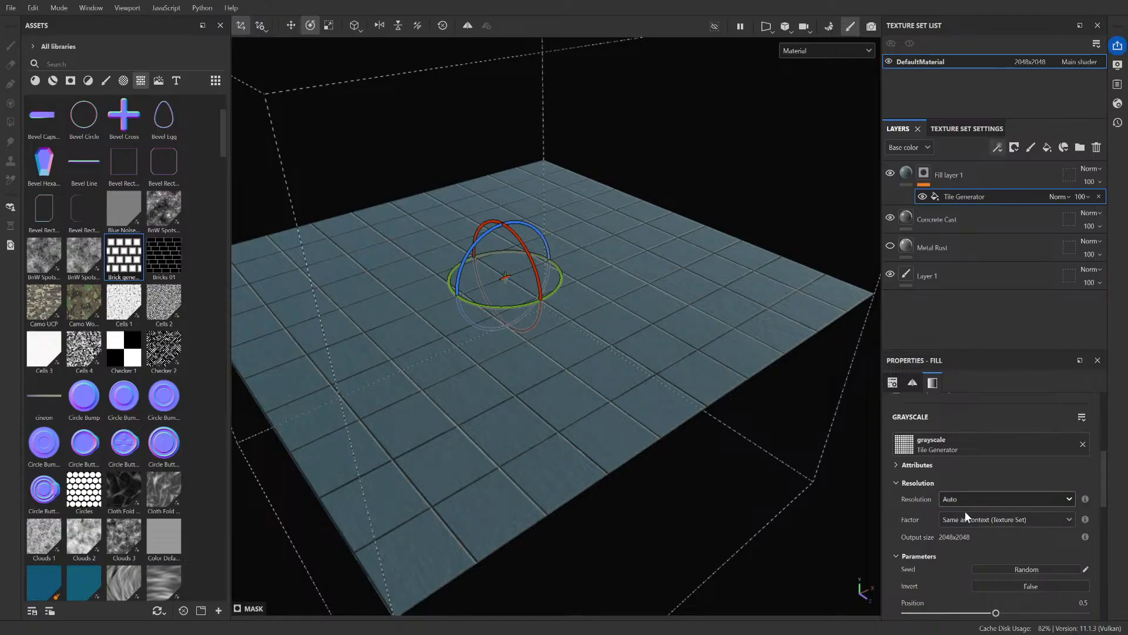
- Switch back to Substance Painter, try a custom 1024 resolution for the Tile Generator, and undo it
click(975, 548)
scroll(909, 534, down, 3)
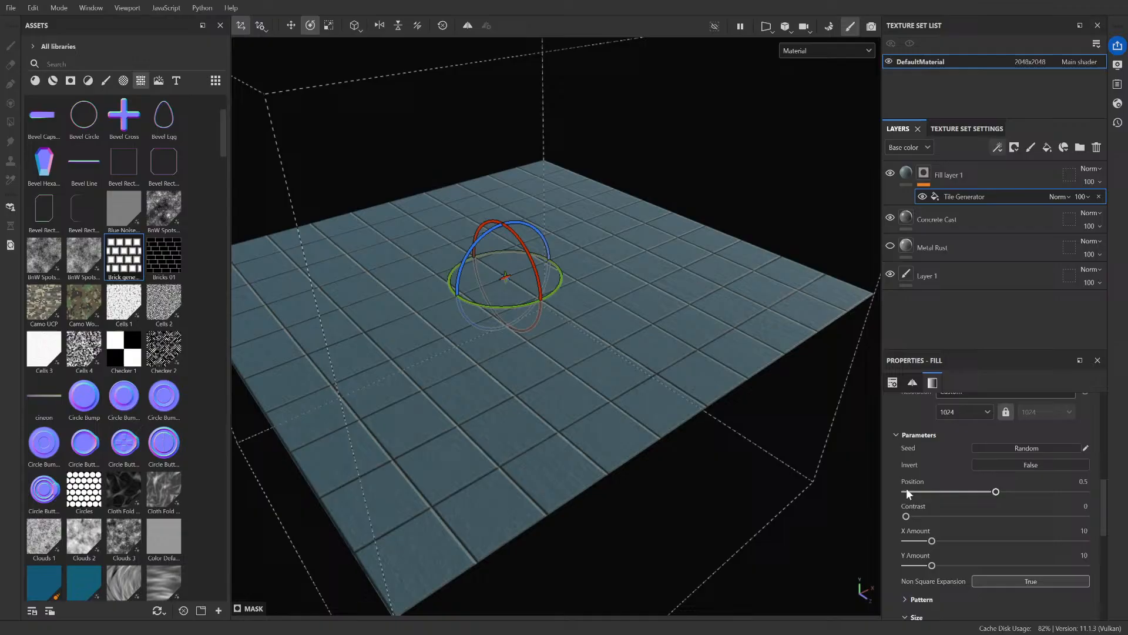
click(912, 441)
click(902, 535)
scroll(894, 543, down, 3)
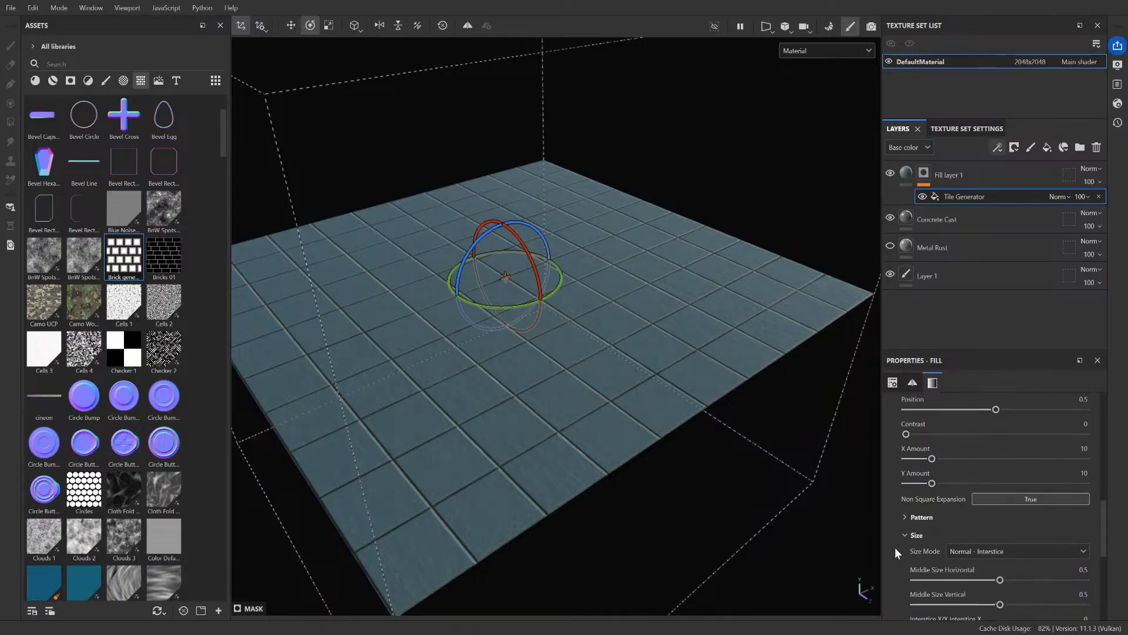
scroll(894, 548, down, 2)
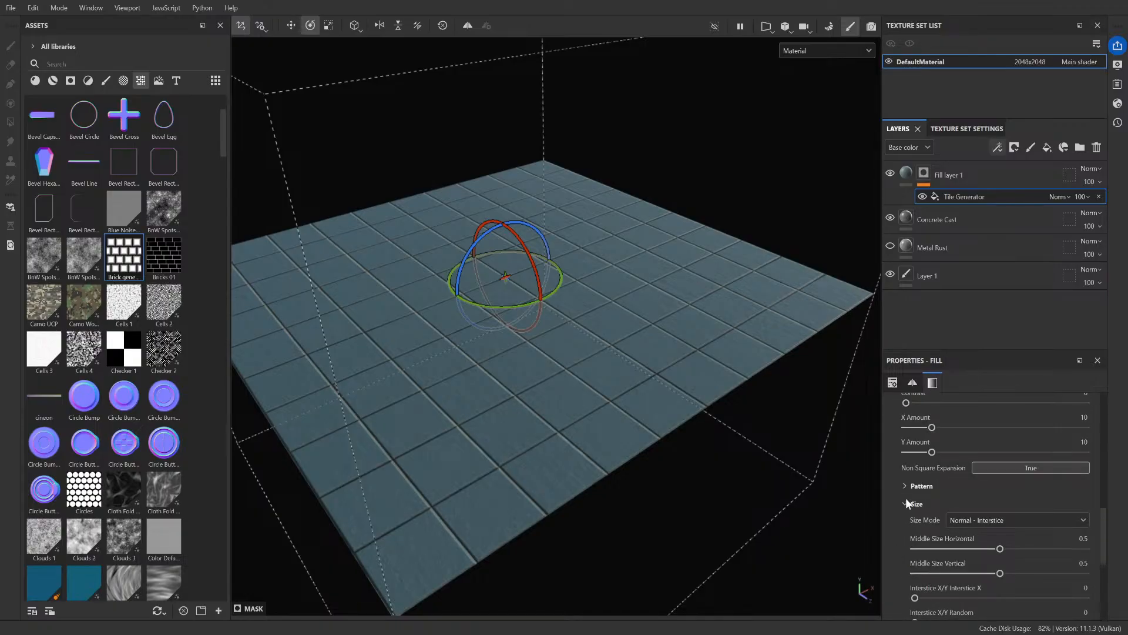
click(905, 504)
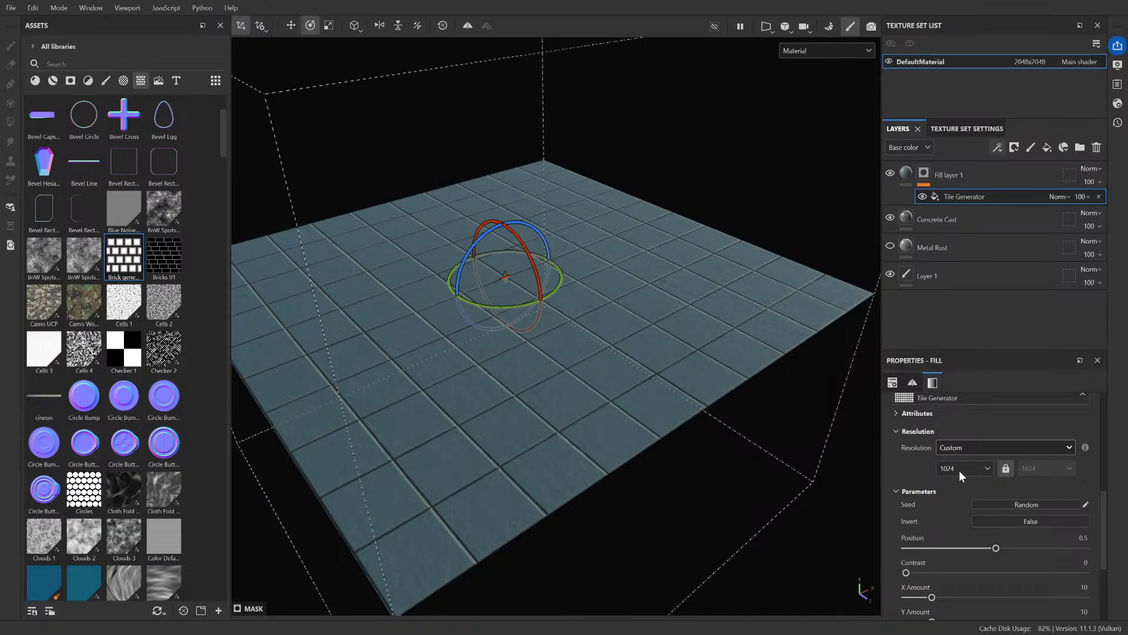
key(ctrl+z)
- Examine the Tile Generator fill's projection, UV transformation and symmetry settings
scroll(916, 464, up, 4)
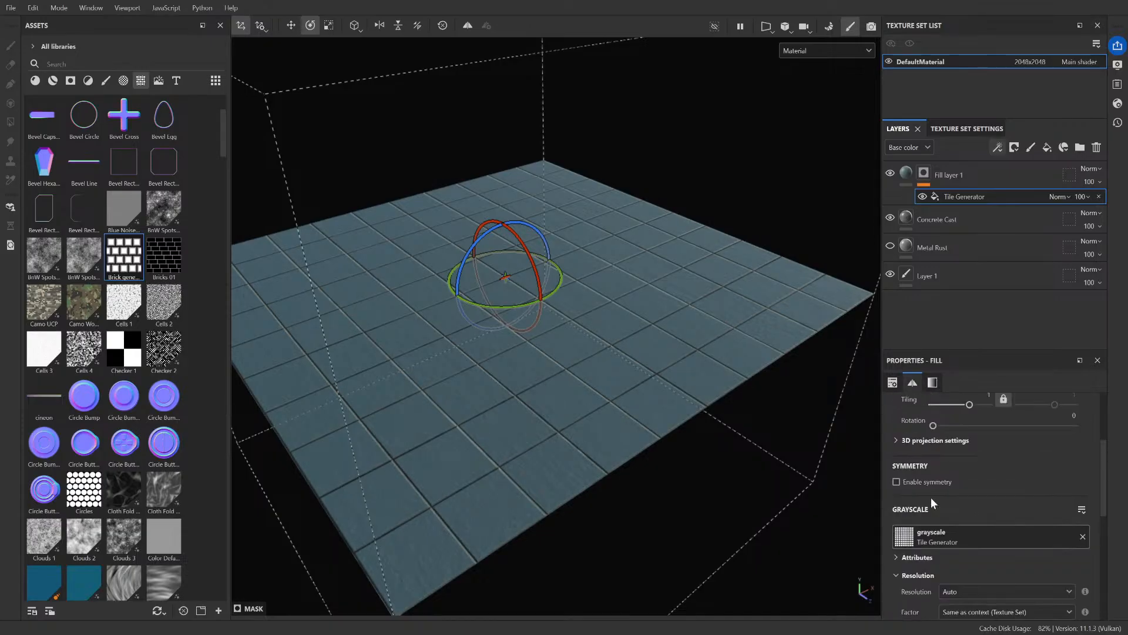
scroll(933, 494, up, 1)
scroll(939, 512, up, 2)
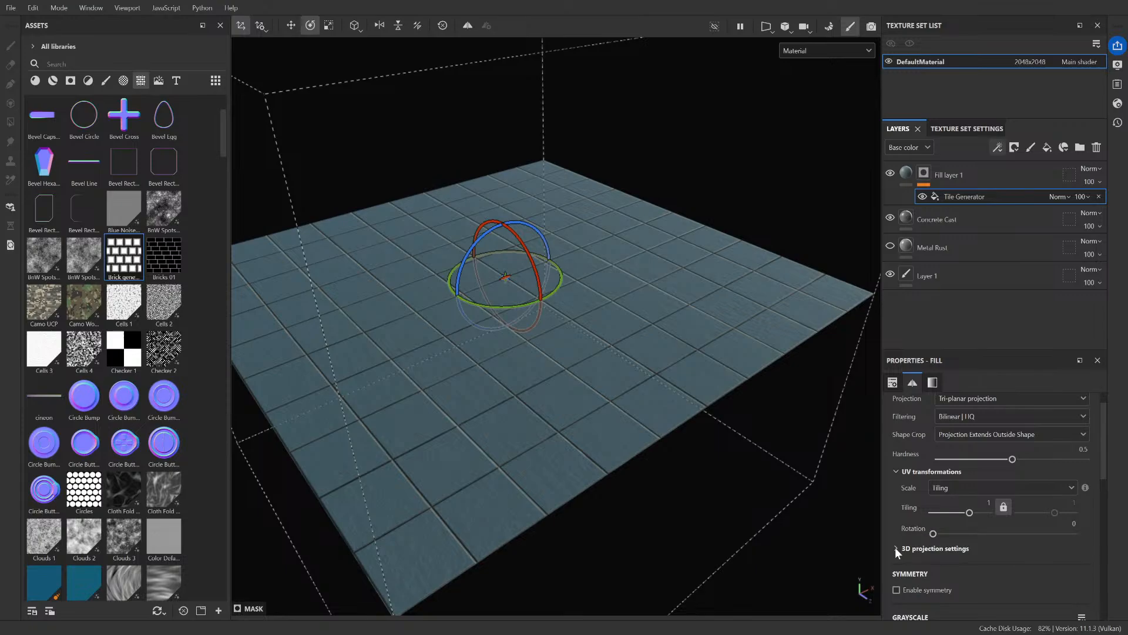
scroll(900, 547, up, 1)
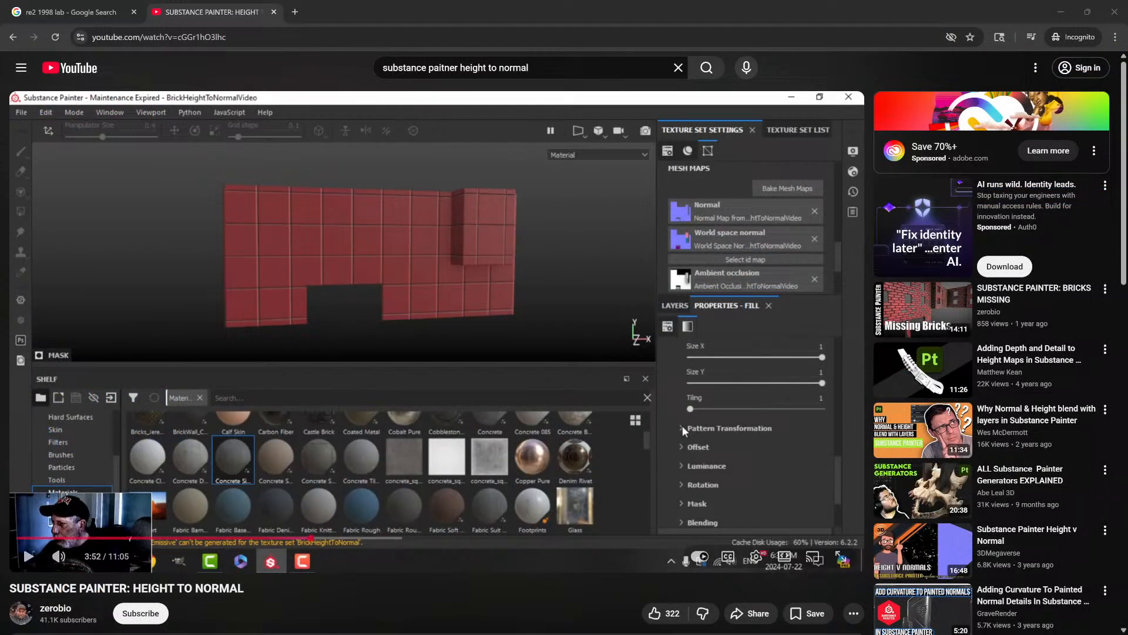
- Return to the YouTube tutorial and watch how Pattern Transformation changes the number of tiles
click(682, 425)
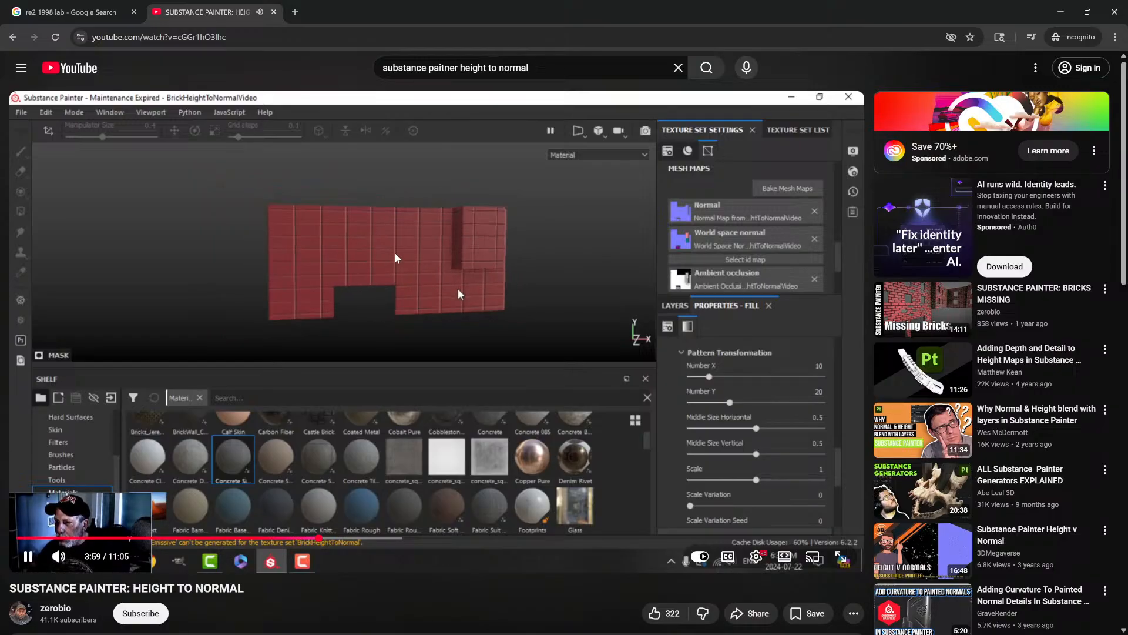
click(475, 265)
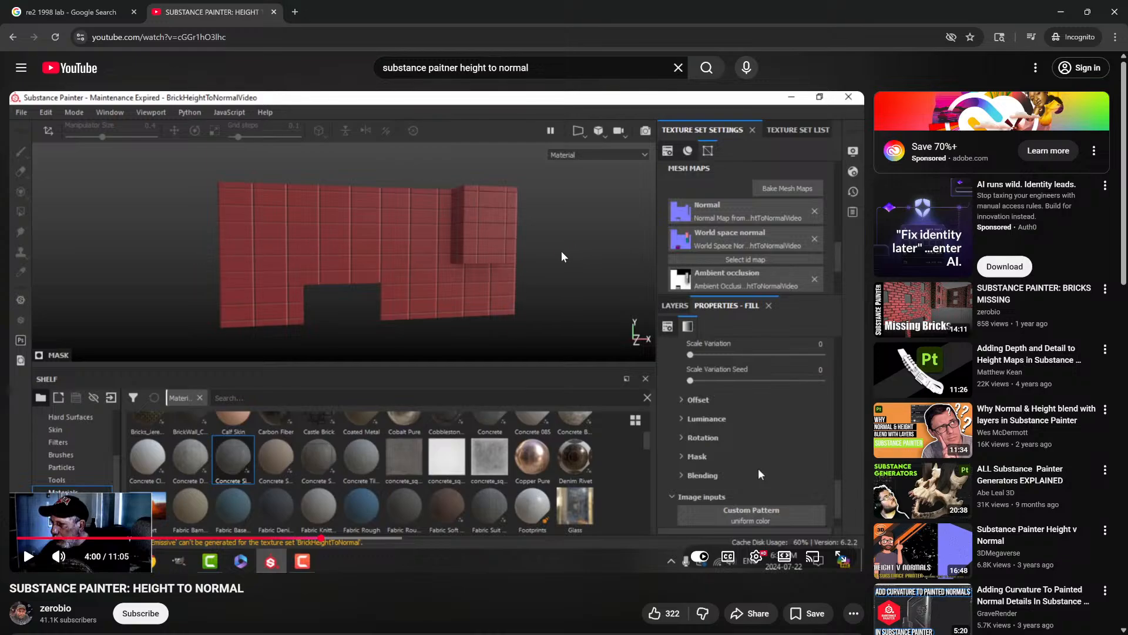
click(512, 292)
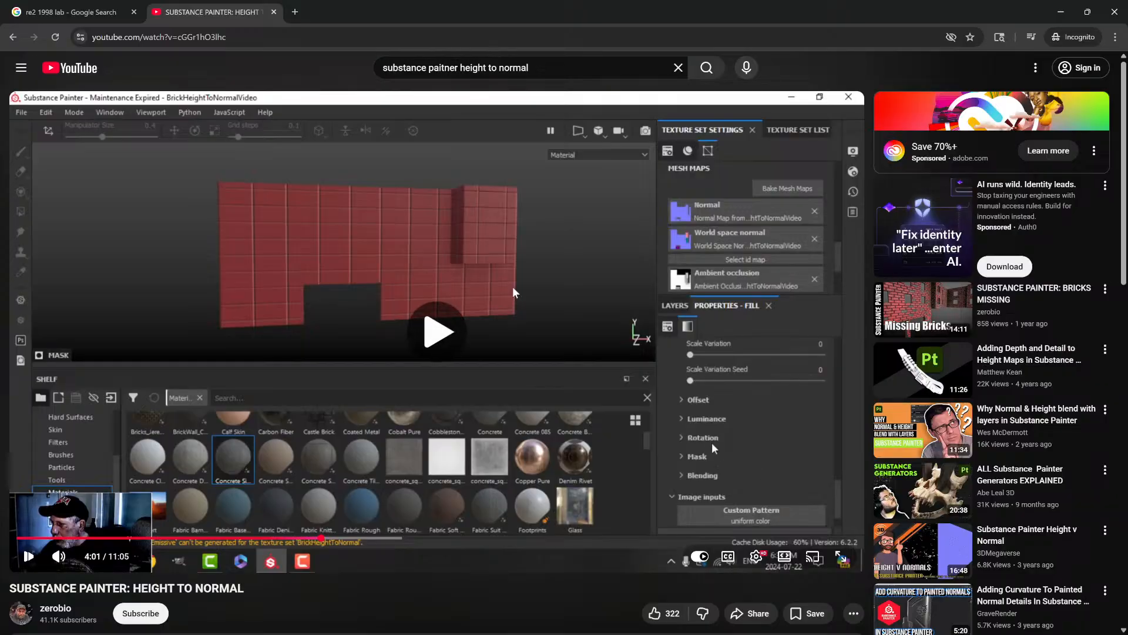
- Rewind the tutorial to about 3:19 and replay the black mask and Tile Generator setup at double speed
key(j)
key(Left)
key(Left)
key(Left)
key(Left)
key(Left)
key(Left)
key(Left)
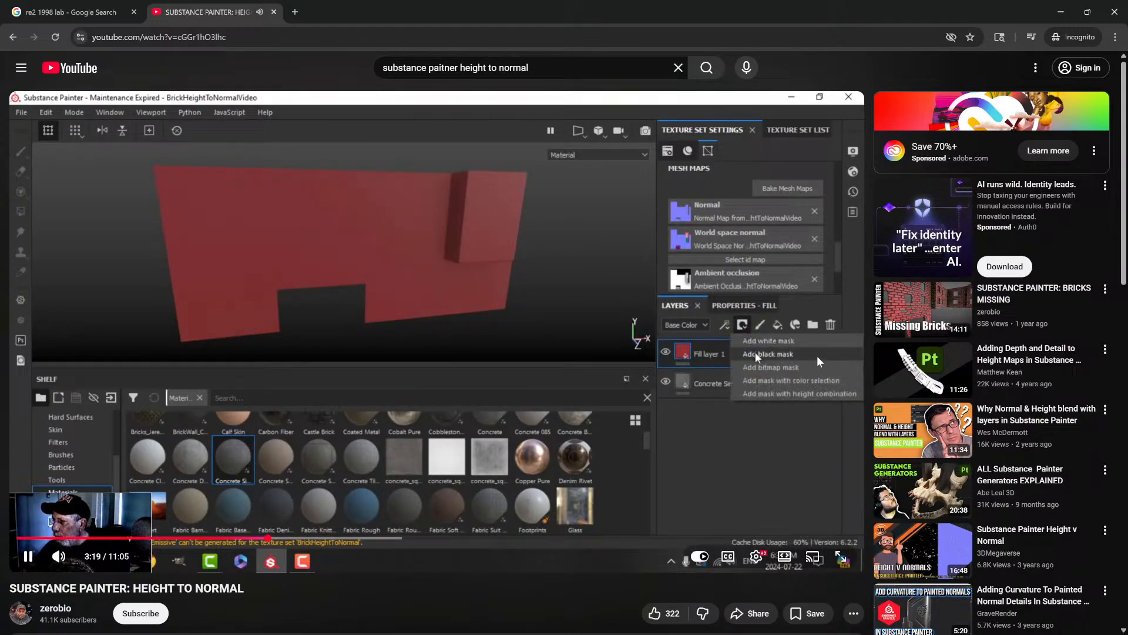
click(845, 382)
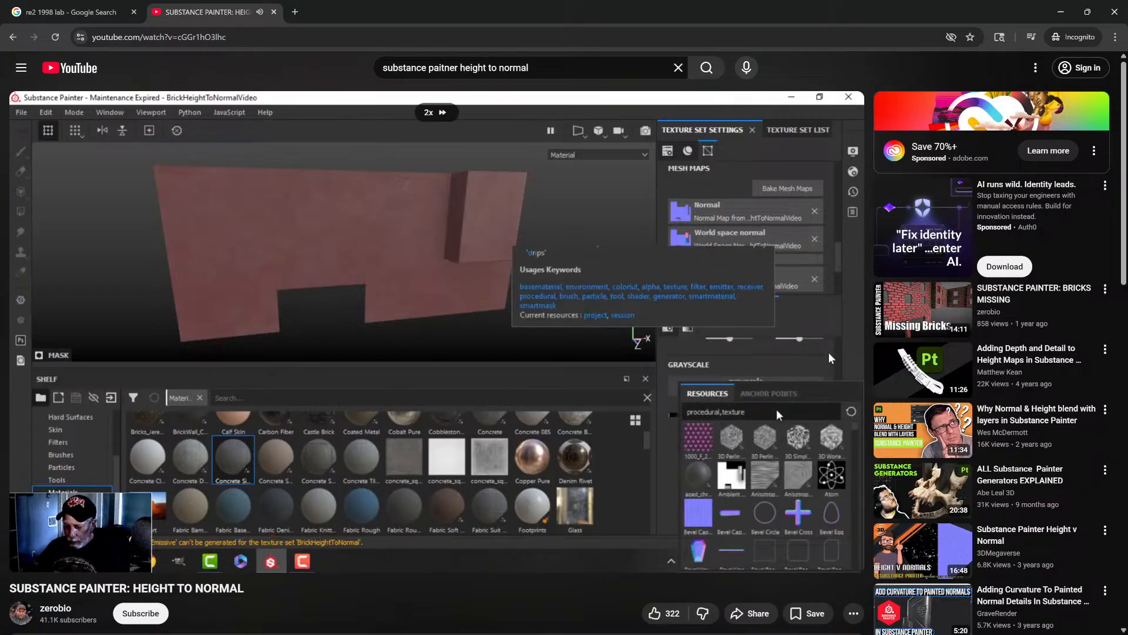
click(830, 354)
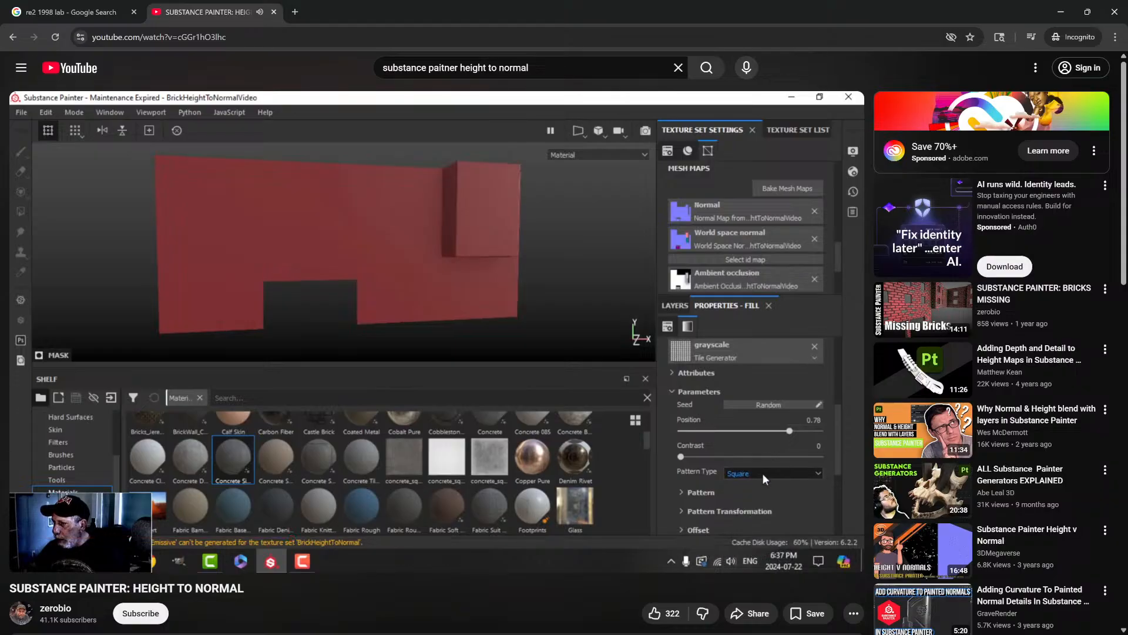
- Watch the tutorial's Pattern scale and size adjustments and pause at the Pattern Transformation settings
key(space)
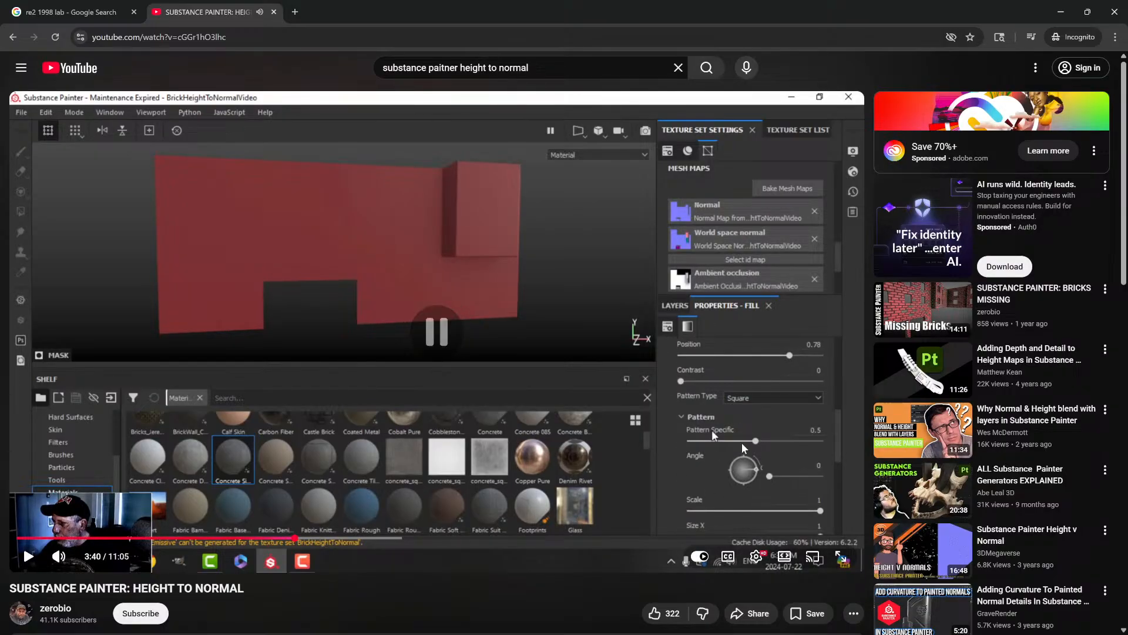
key(space)
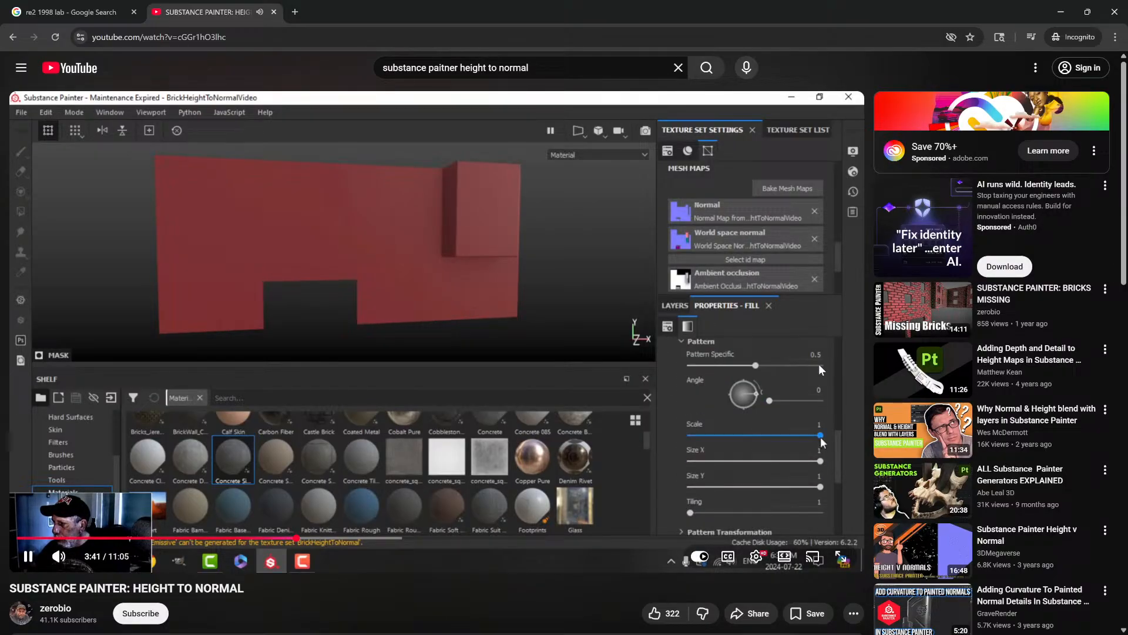
drag(821, 369, 821, 369)
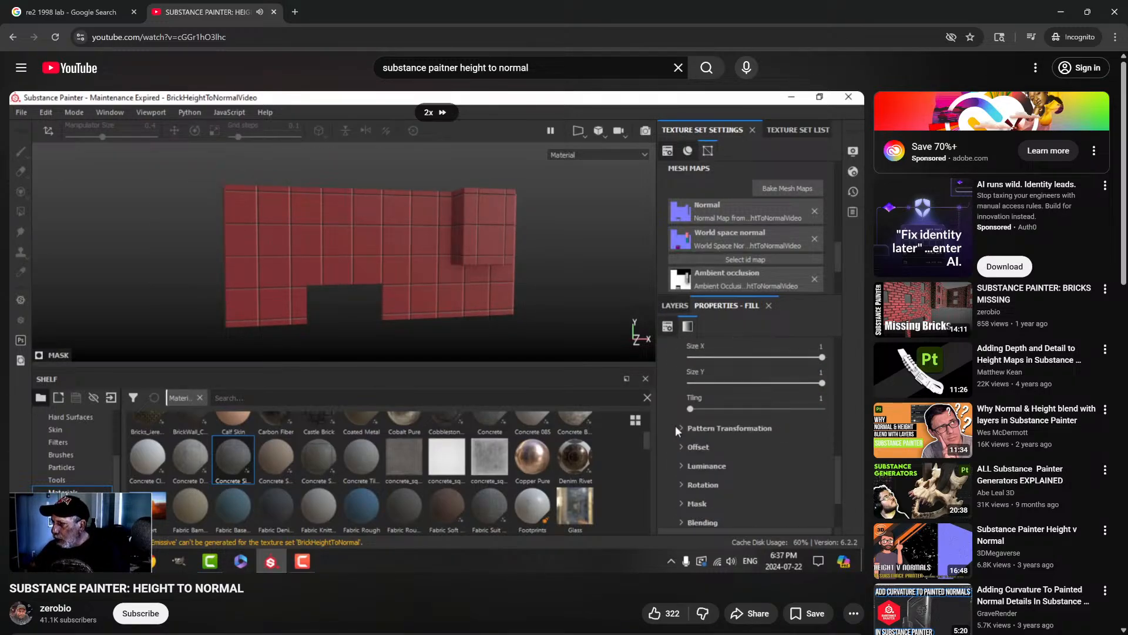
click(772, 375)
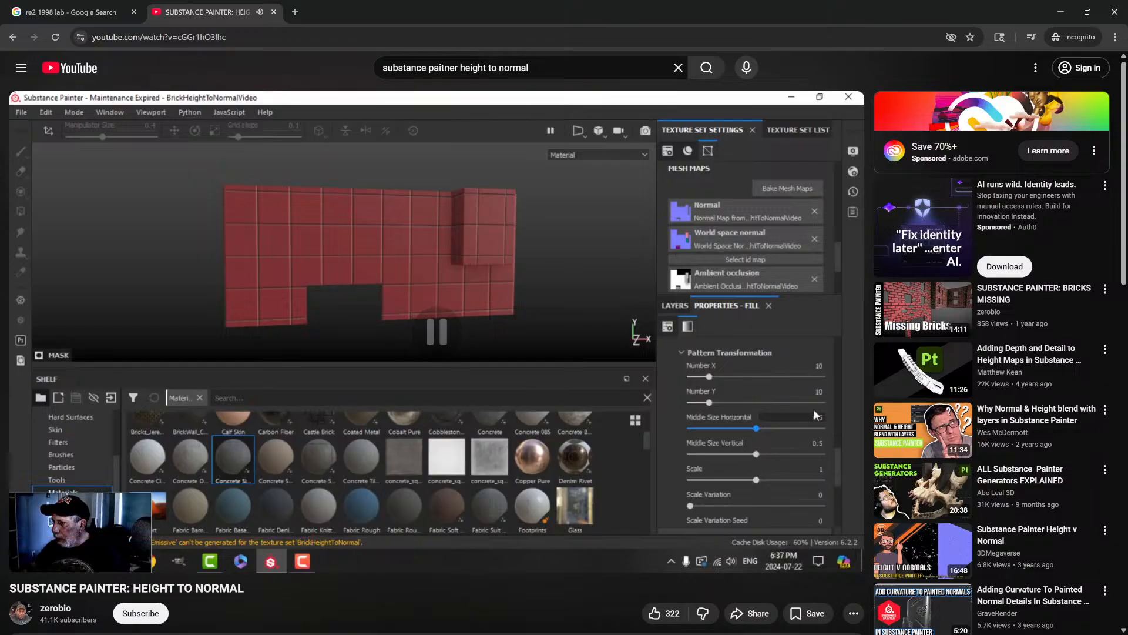
scroll(459, 595, down, 1)
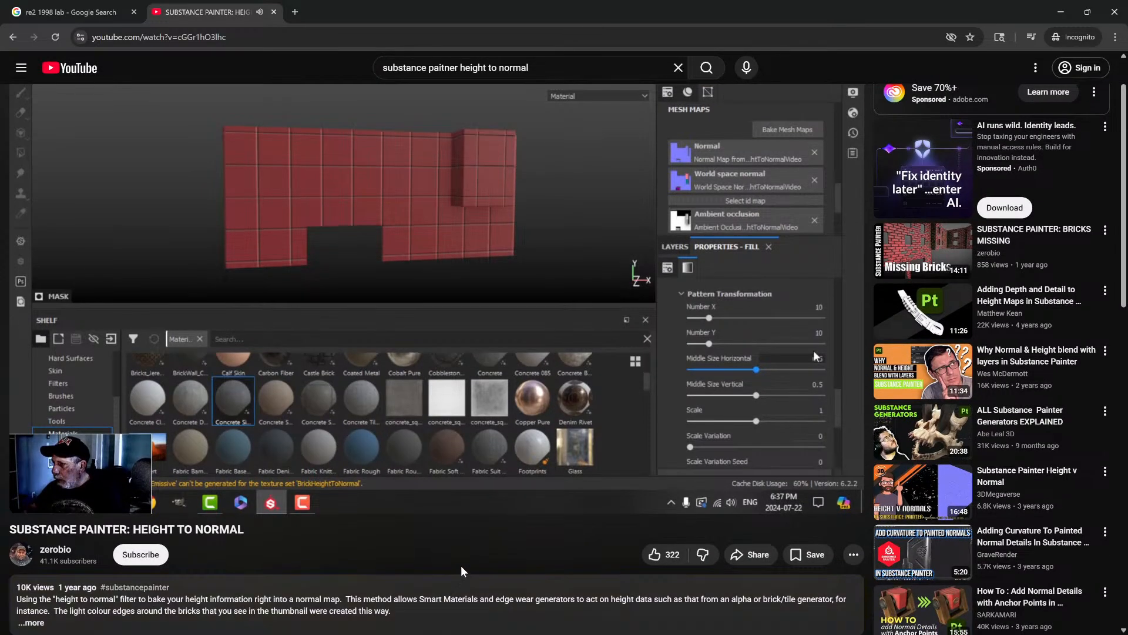
scroll(477, 579, up, 1)
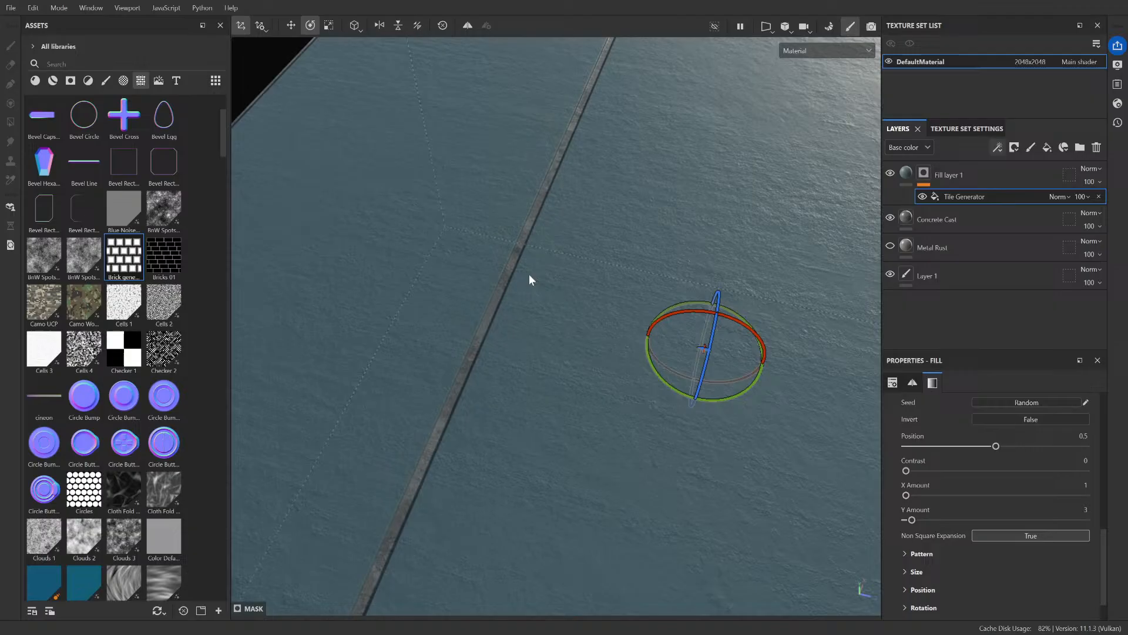
- Switch back to Substance Painter and examine the floor's panel seams and the Tile Generator's resolution, amount and pattern parameters
scroll(527, 282, down, 3)
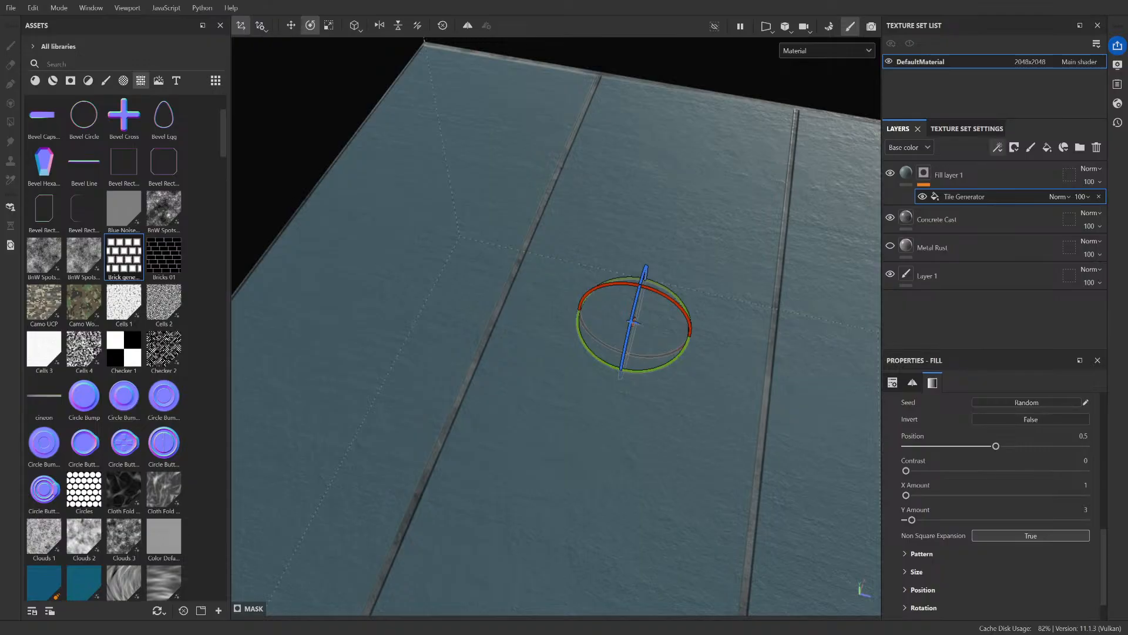
scroll(966, 513, up, 3)
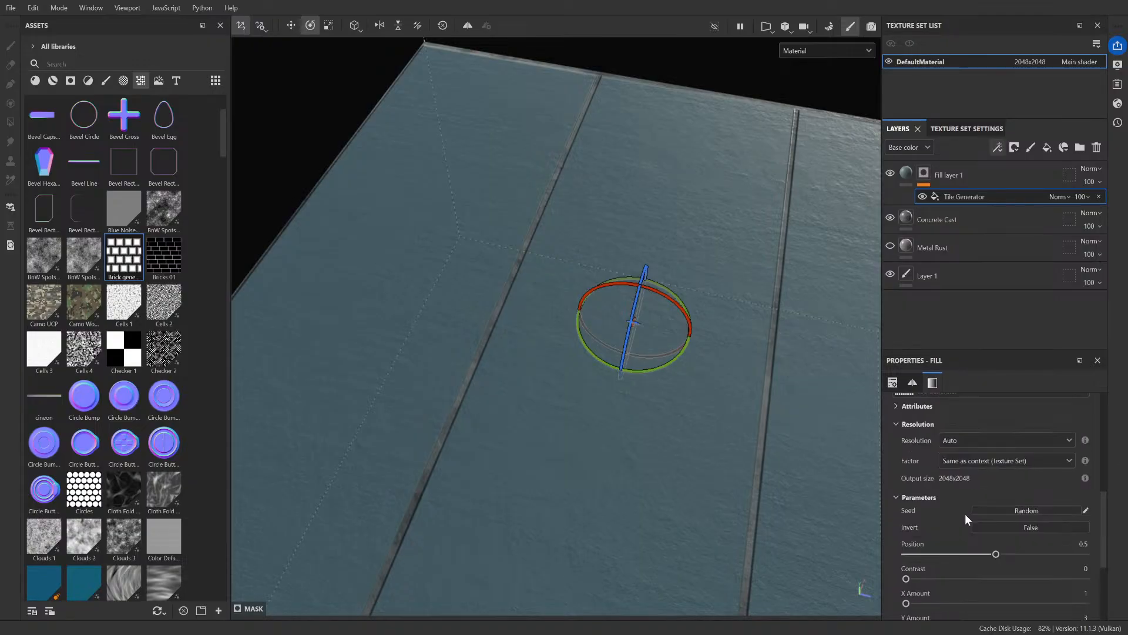
scroll(965, 513, down, 2)
scroll(940, 479, down, 3)
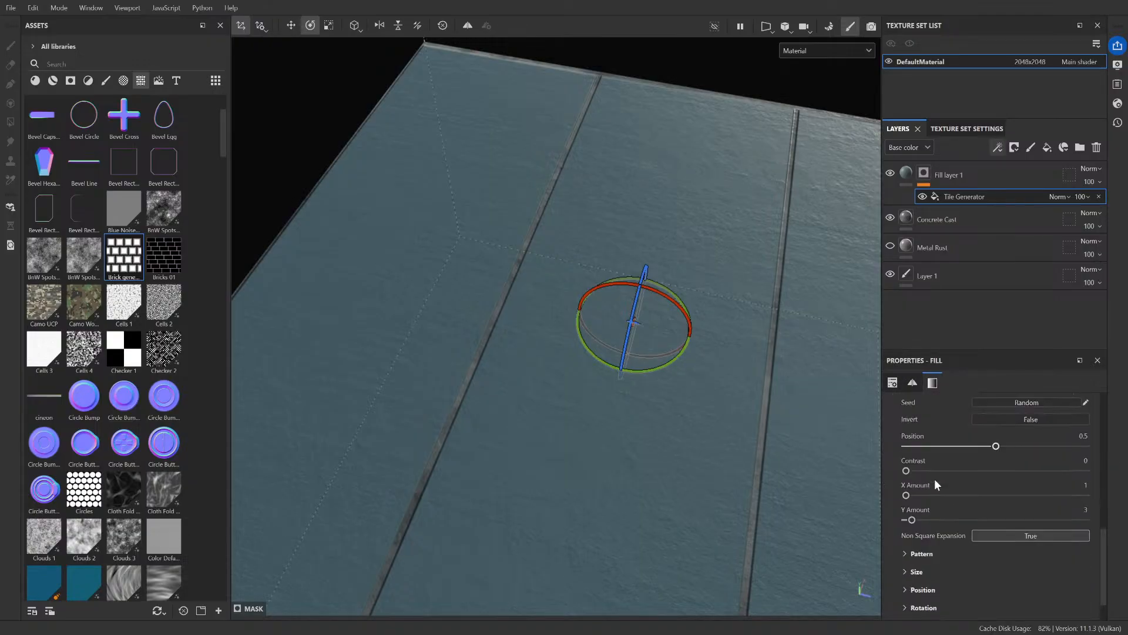
scroll(946, 505, down, 1)
scroll(958, 524, up, 1)
scroll(958, 519, up, 1)
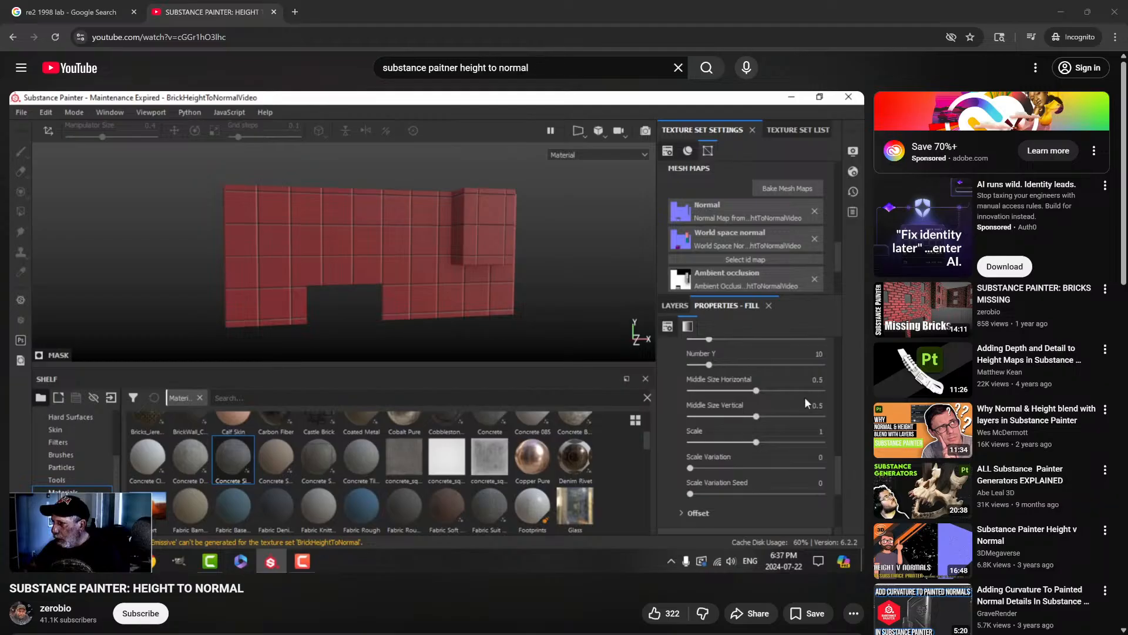
- Resume the tutorial at about 3:53, watch the brick pattern and fill material setup, and pause at about 4:20
key(space)
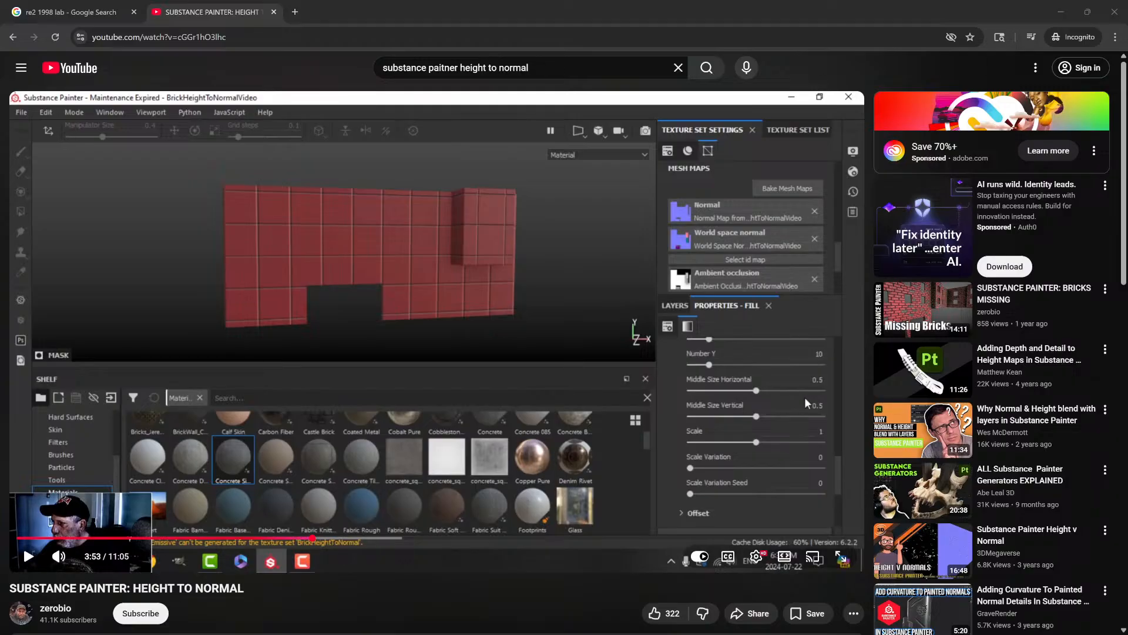
key(space)
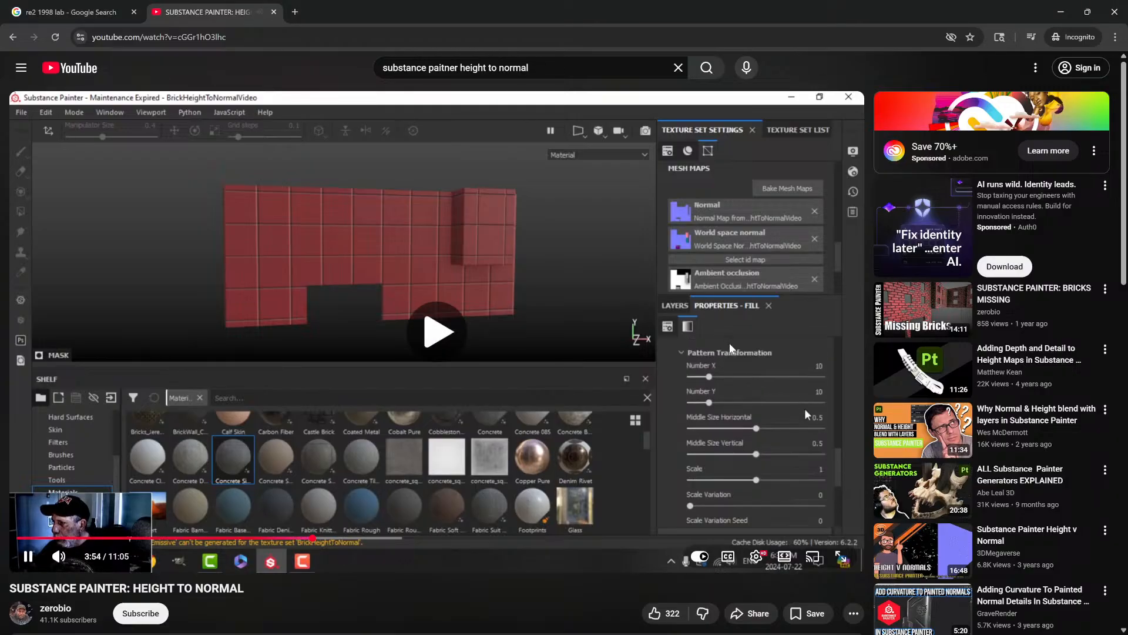
click(768, 331)
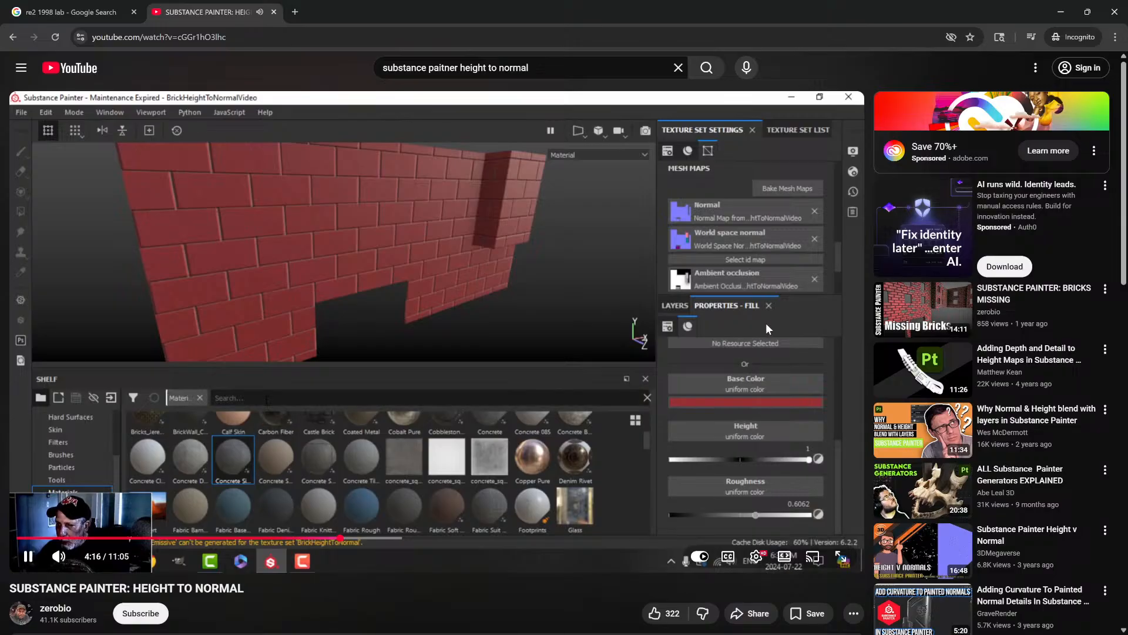
drag(766, 322, 757, 303)
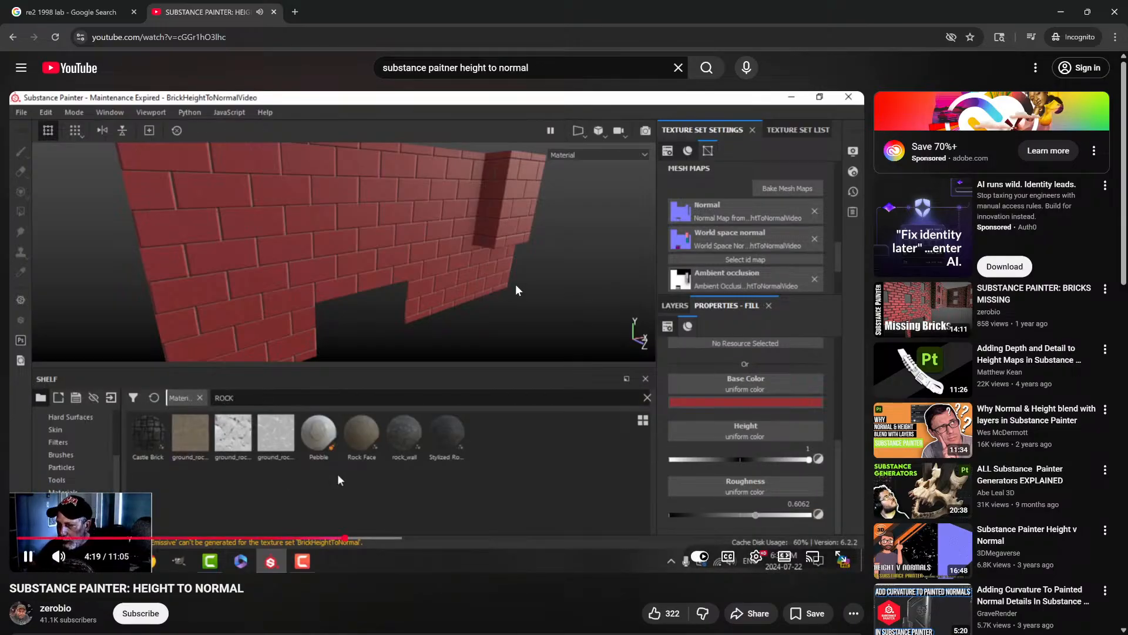
click(477, 247)
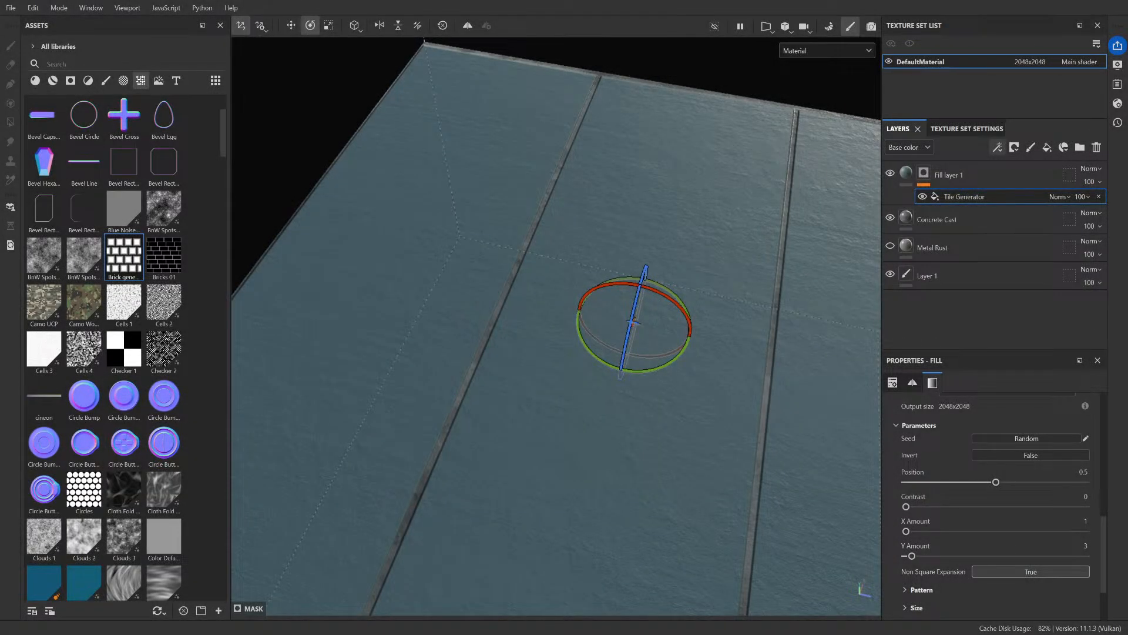
- Switch back to Substance Painter and set the Tile Generator's pattern Scale to 0.99
scroll(556, 326, down, 1)
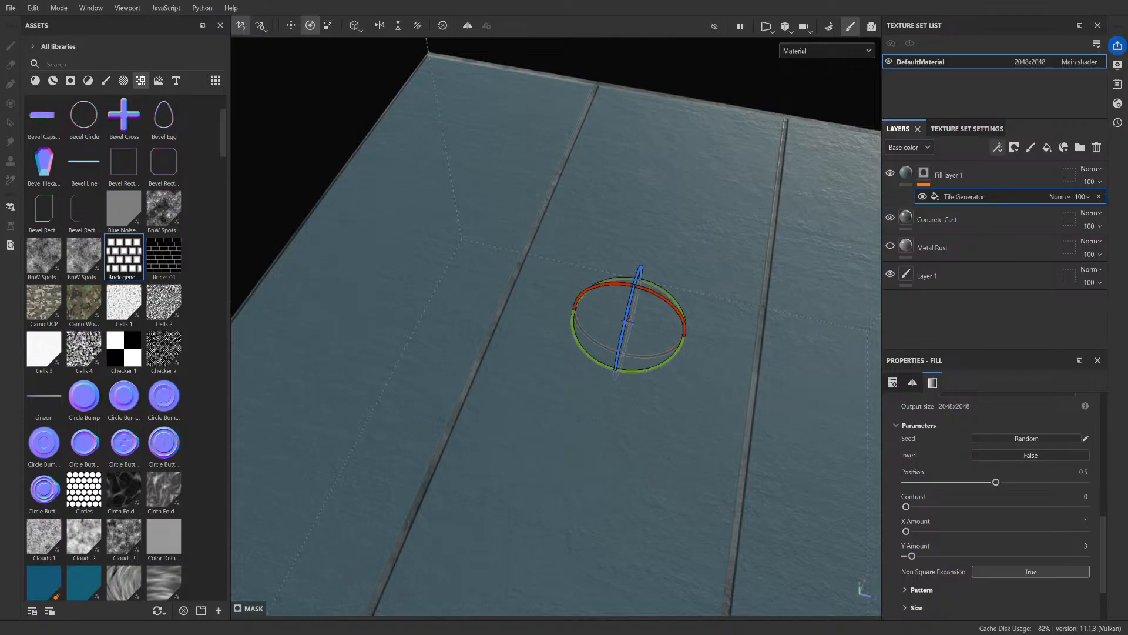
scroll(958, 523, down, 4)
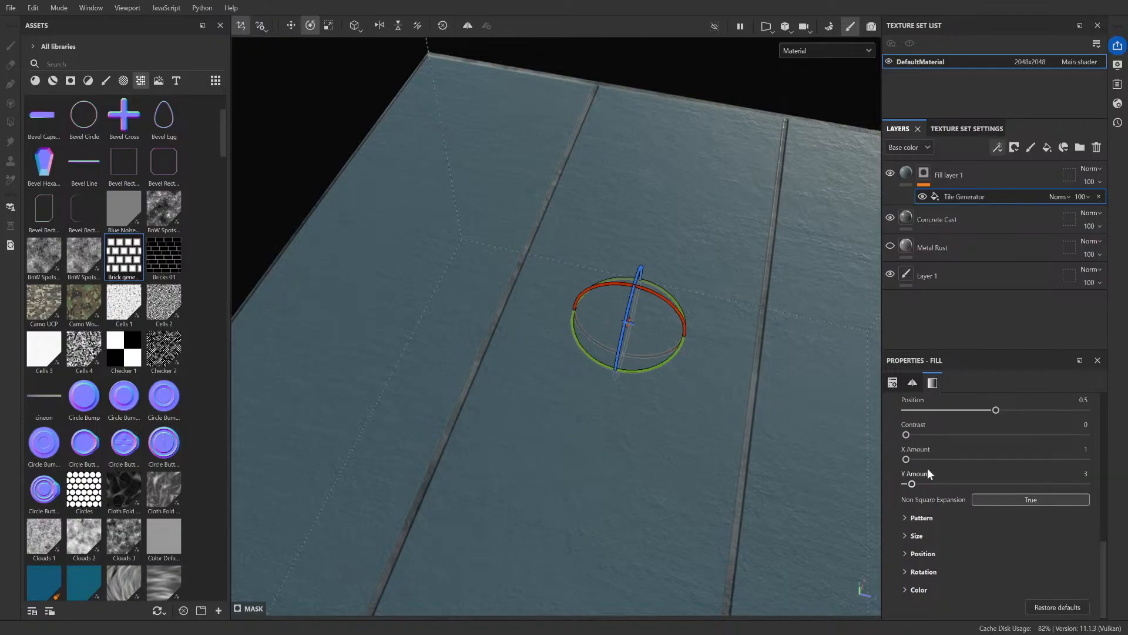
drag(995, 412, 1022, 413)
click(921, 518)
scroll(968, 505, down, 3)
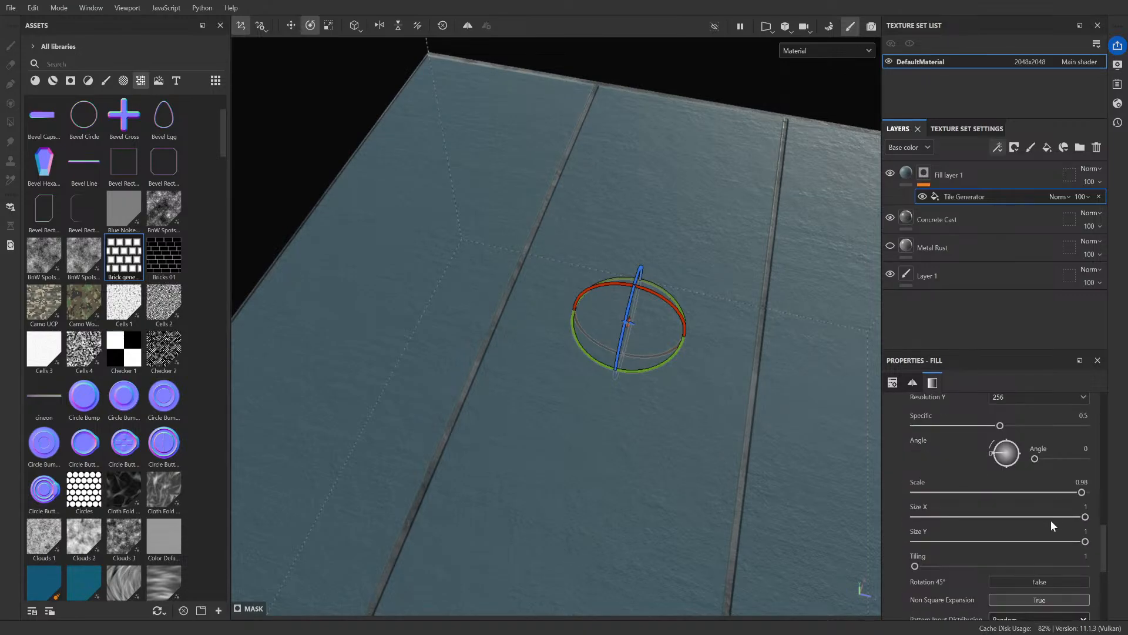
drag(1082, 492, 1085, 495)
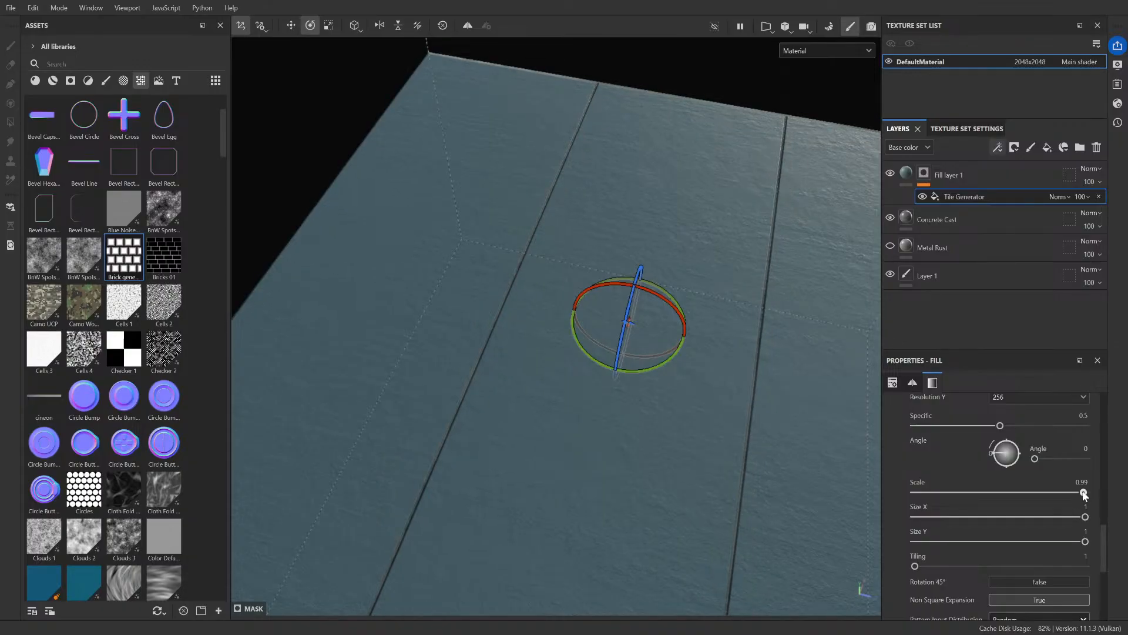
- Examine the seams between the floor panels up close and from several angles
scroll(454, 426, up, 4)
scroll(458, 427, down, 4)
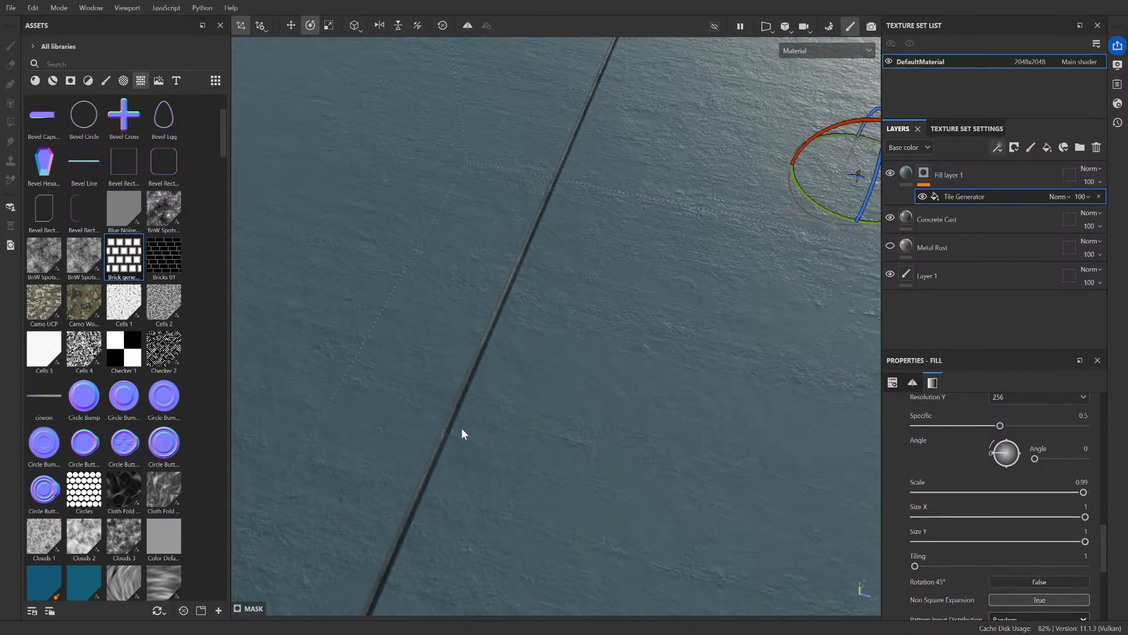
alt+drag(515, 425, 554, 452)
scroll(558, 481, up, 3)
scroll(631, 459, down, 3)
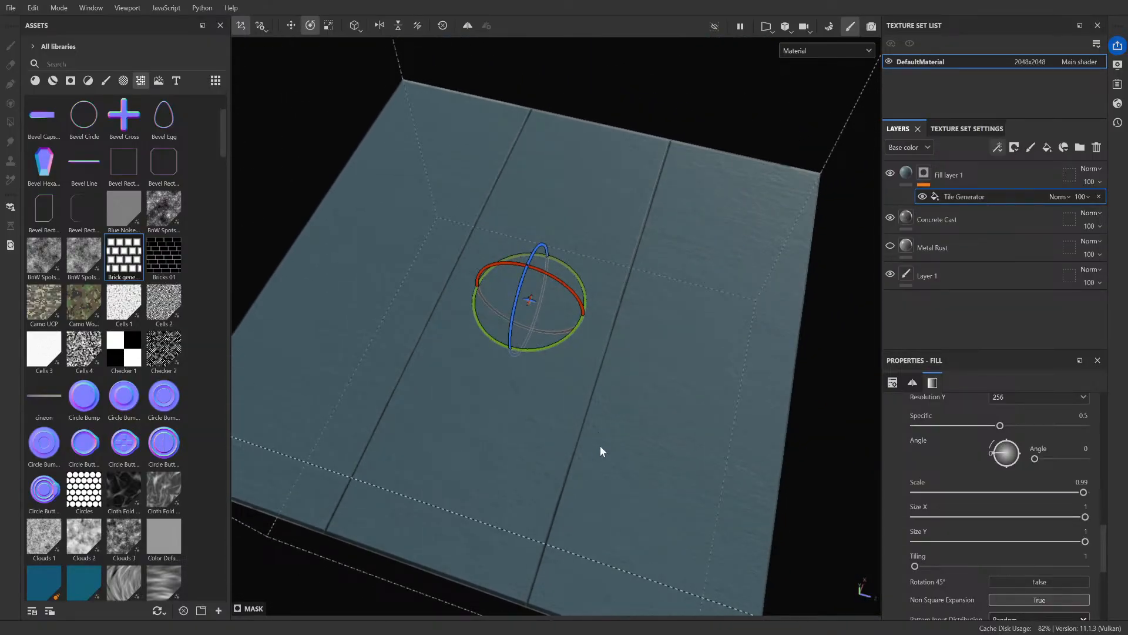
scroll(600, 446, up, 5)
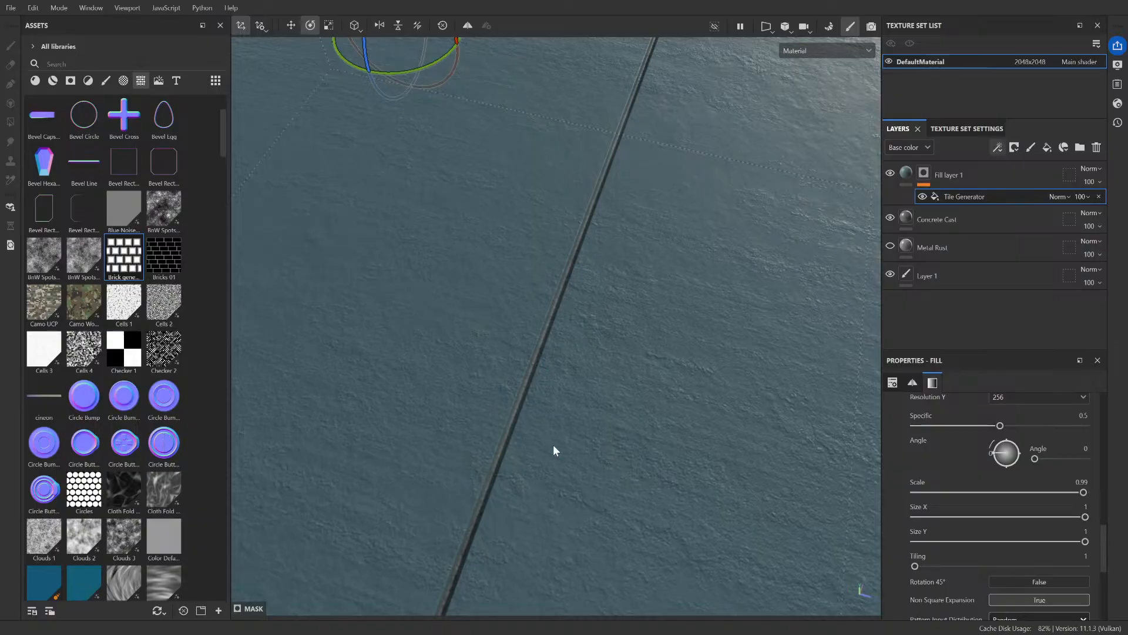
scroll(554, 450, down, 8)
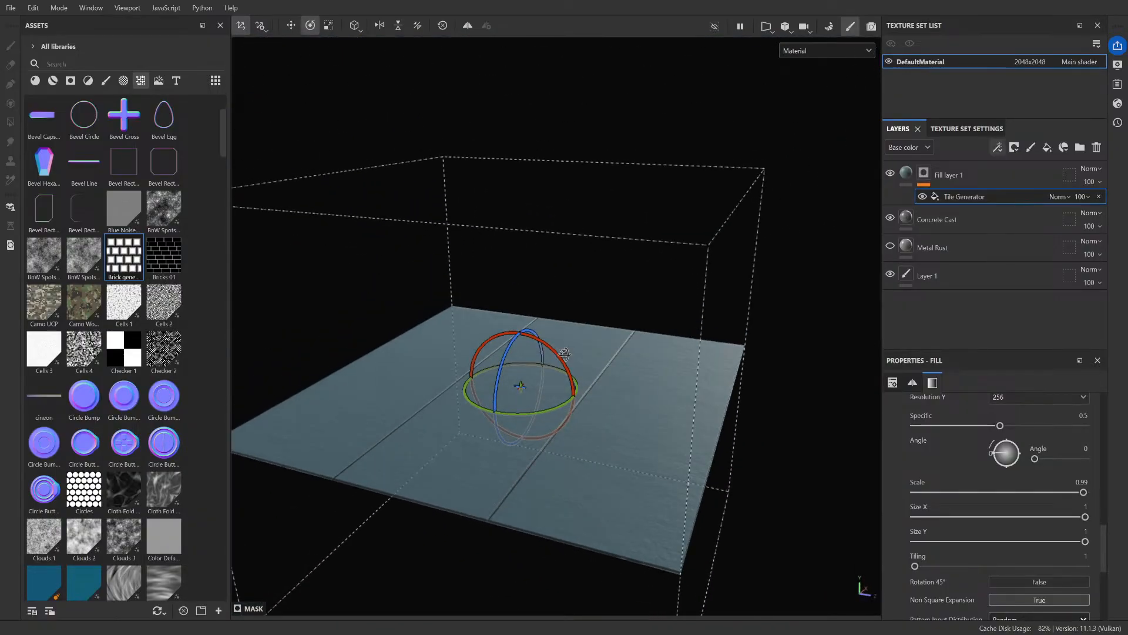
alt+drag(565, 353, 460, 475)
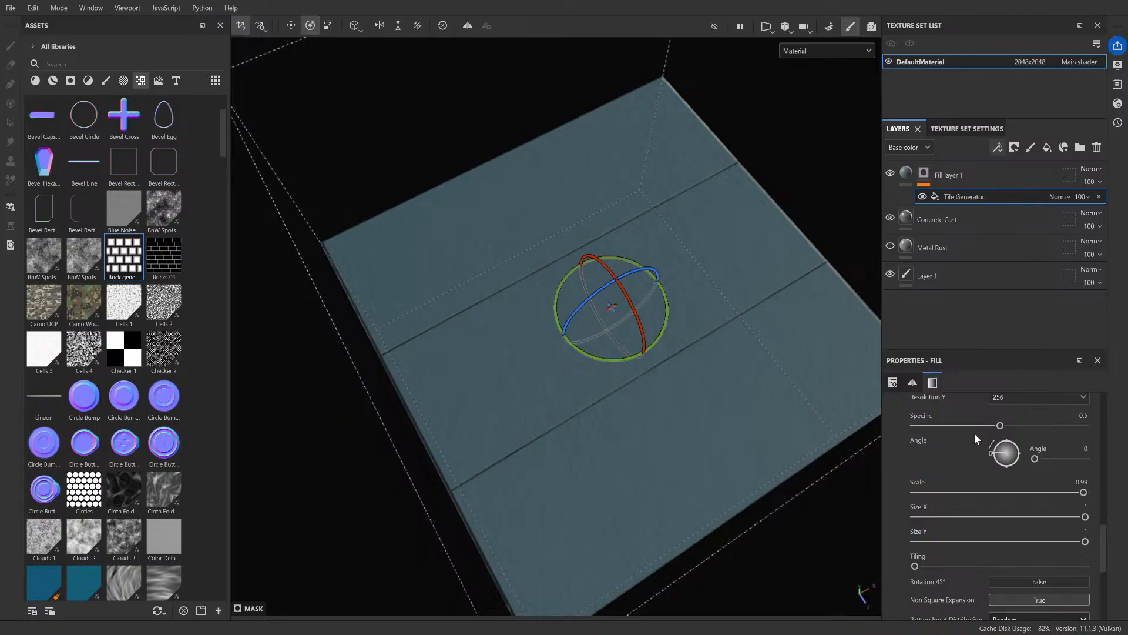
- Reduce the Tile Generator's pattern Size X to 0.78 to expose concrete strips along two opposite edges of the floor
drag(1084, 518, 1052, 516)
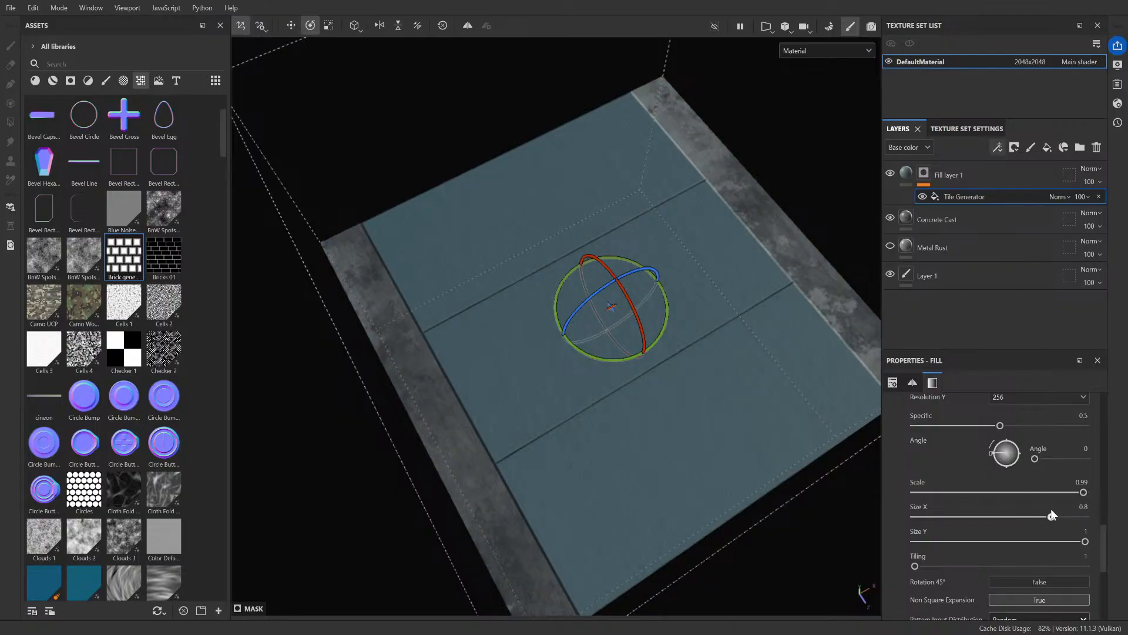
scroll(382, 417, up, 3)
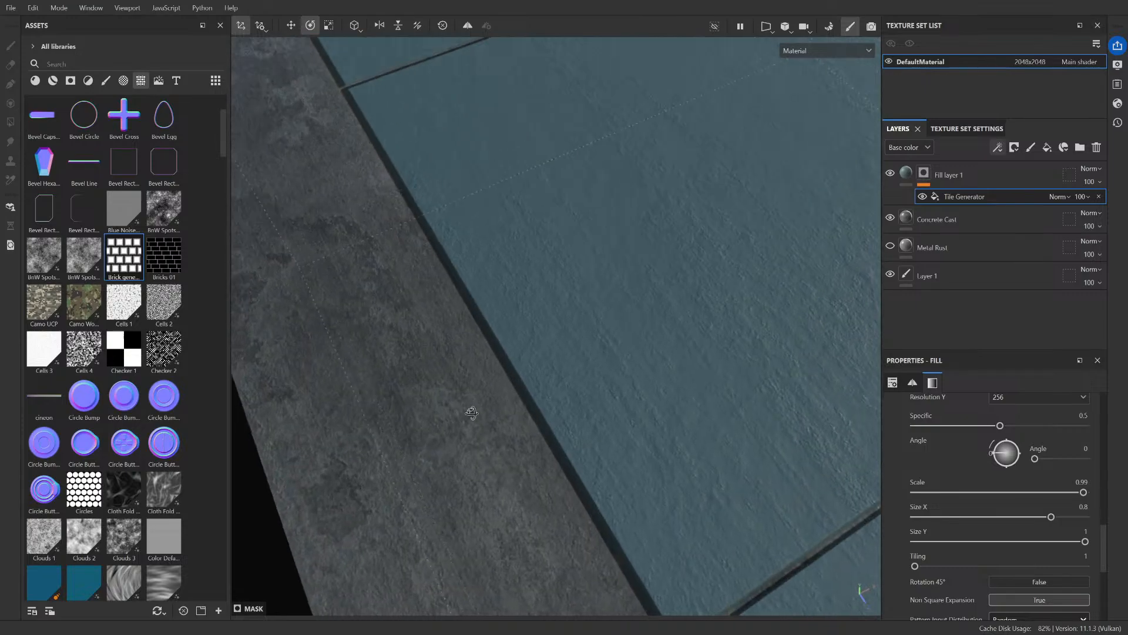
alt+drag(471, 410, 430, 413)
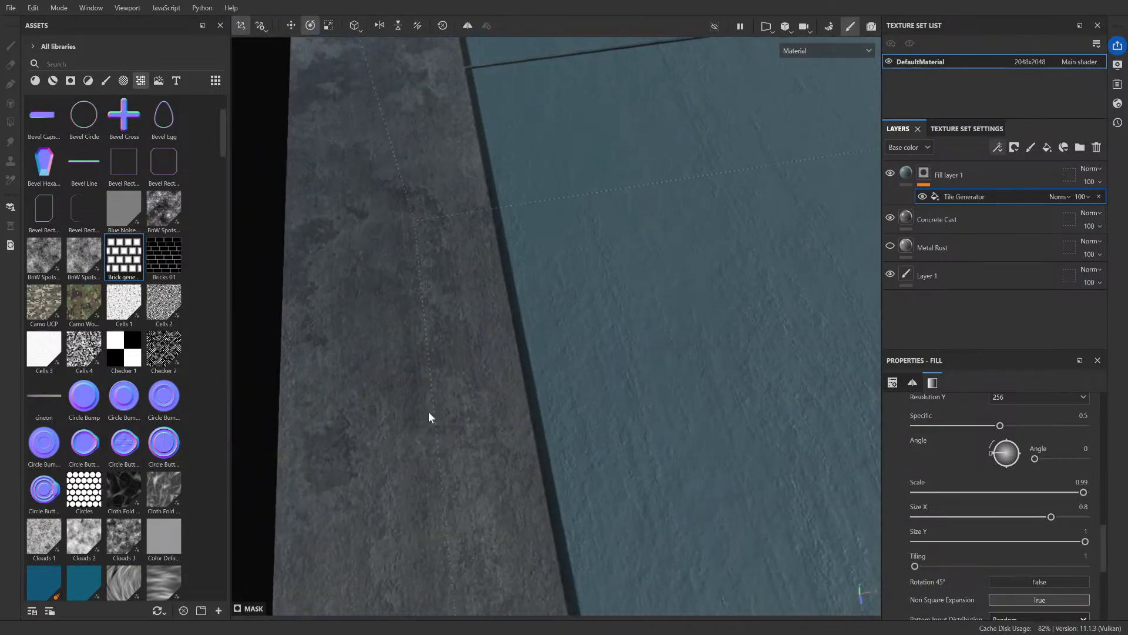
scroll(453, 417, down, 3)
scroll(456, 418, down, 5)
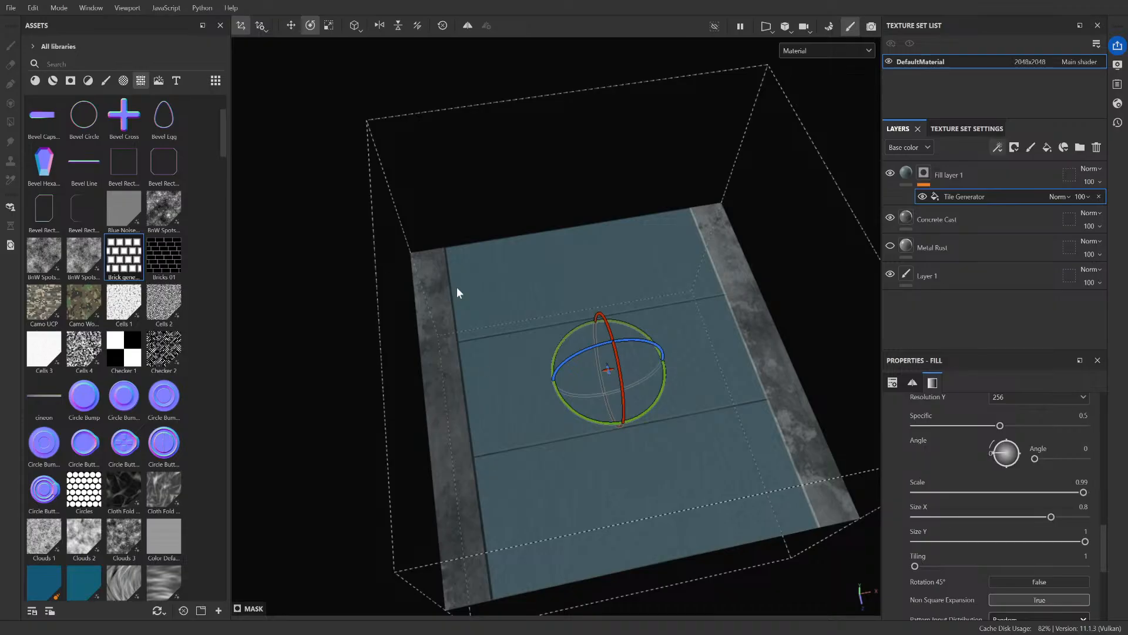
scroll(558, 443, up, 3)
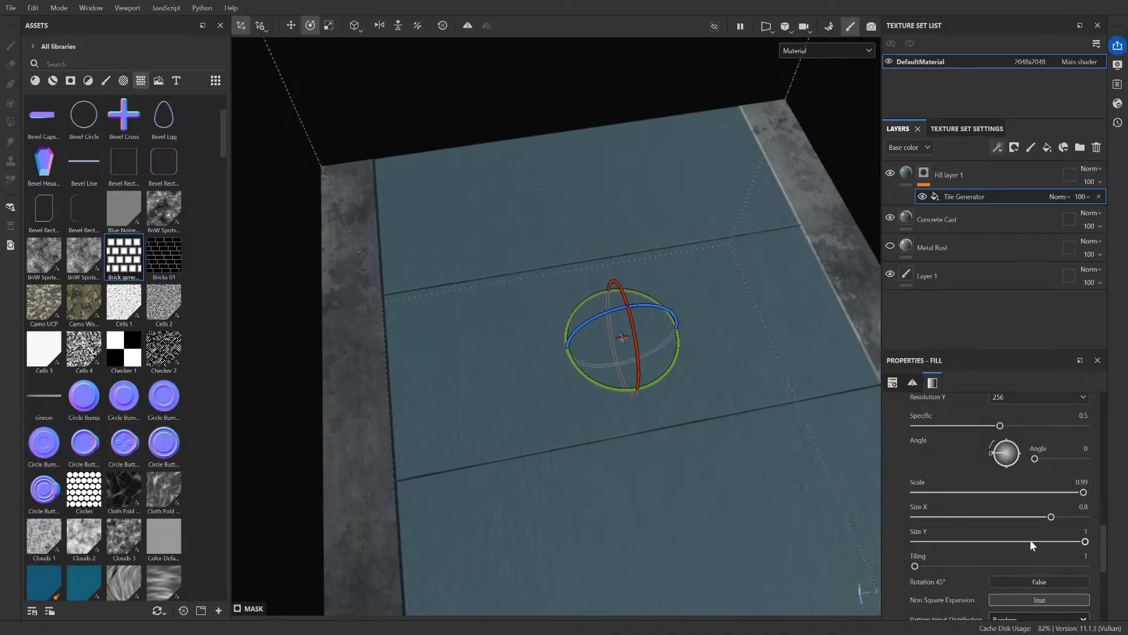
mouse_move(1052, 517)
mouse_down()
mouse_move(1093, 521)
mouse_move(1049, 514)
mouse_up()
scroll(318, 360, up, 5)
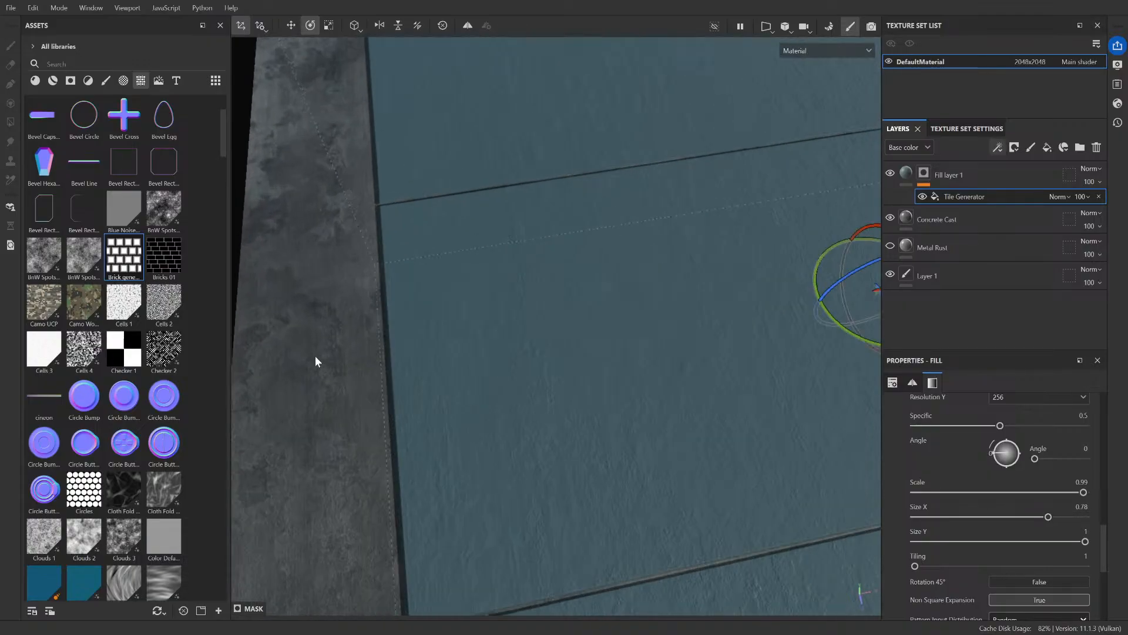
alt+drag(349, 372, 612, 347)
scroll(589, 385, down, 6)
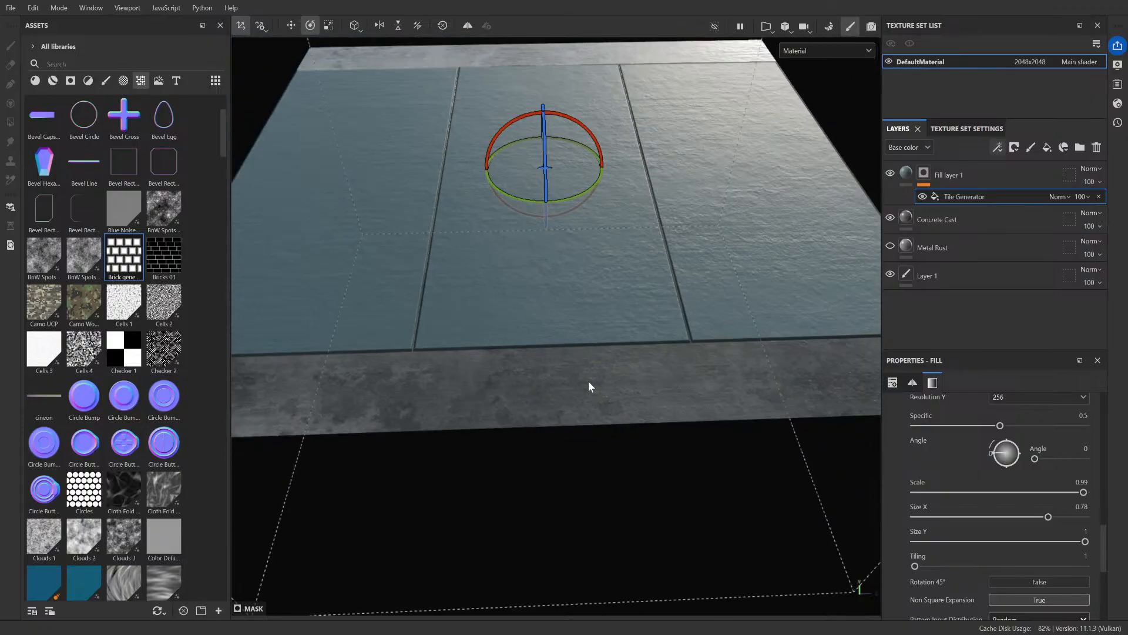
alt+middle_drag(589, 380, 522, 406)
alt+drag(522, 407, 386, 456)
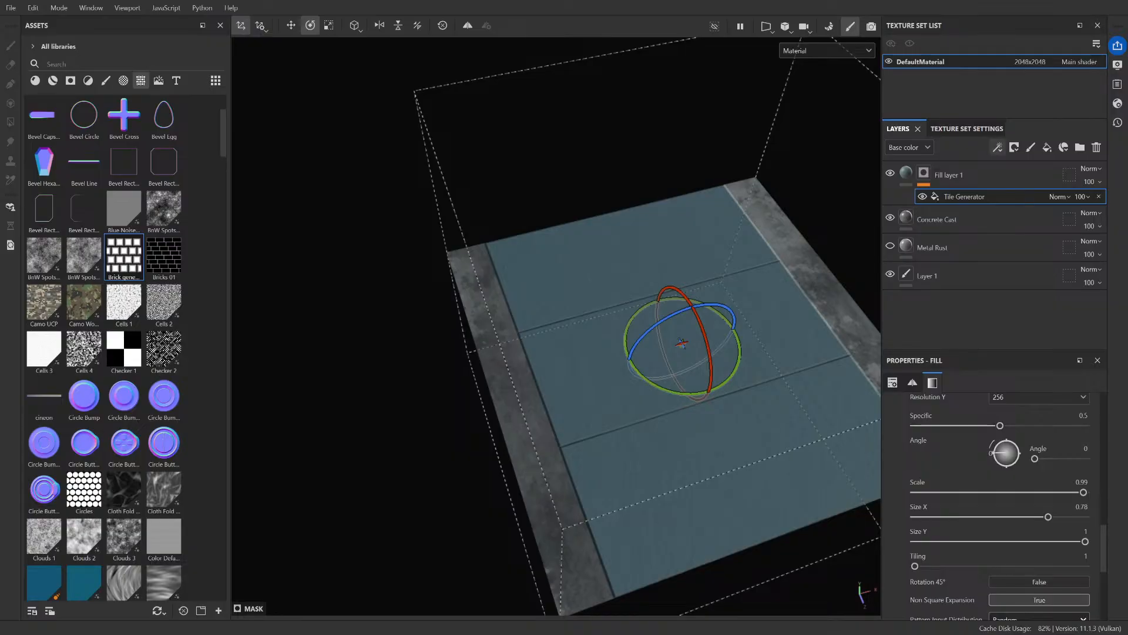
- Return to the YouTube tutorial and replay the part at about 4:23 where Rock Face is assigned to Base Color
key(alt+Tab)
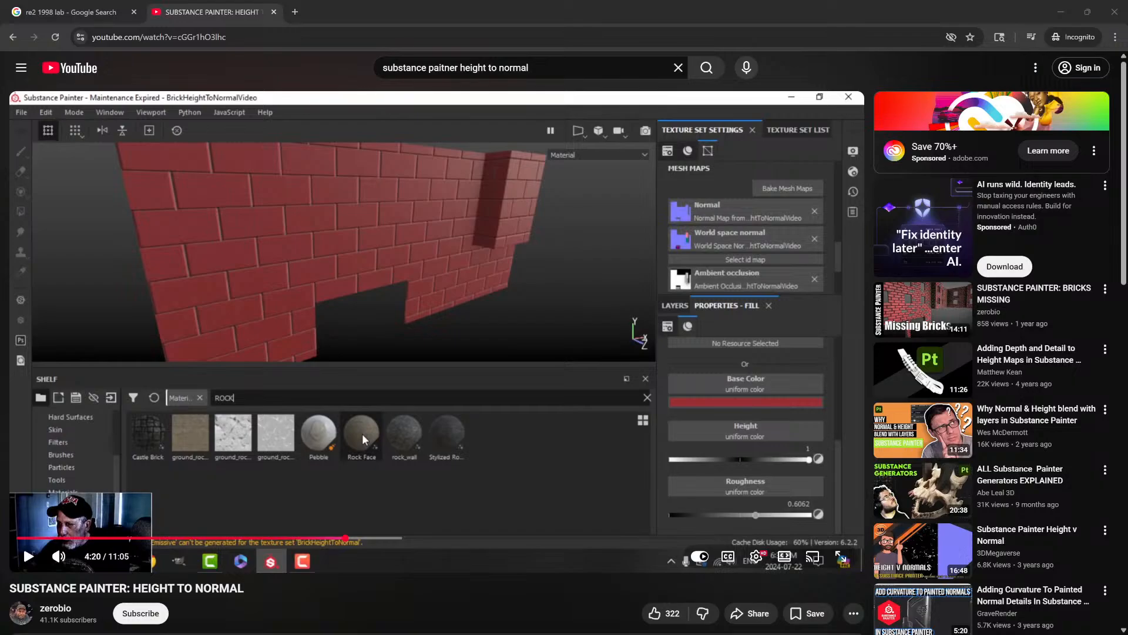
click(730, 316)
click(682, 297)
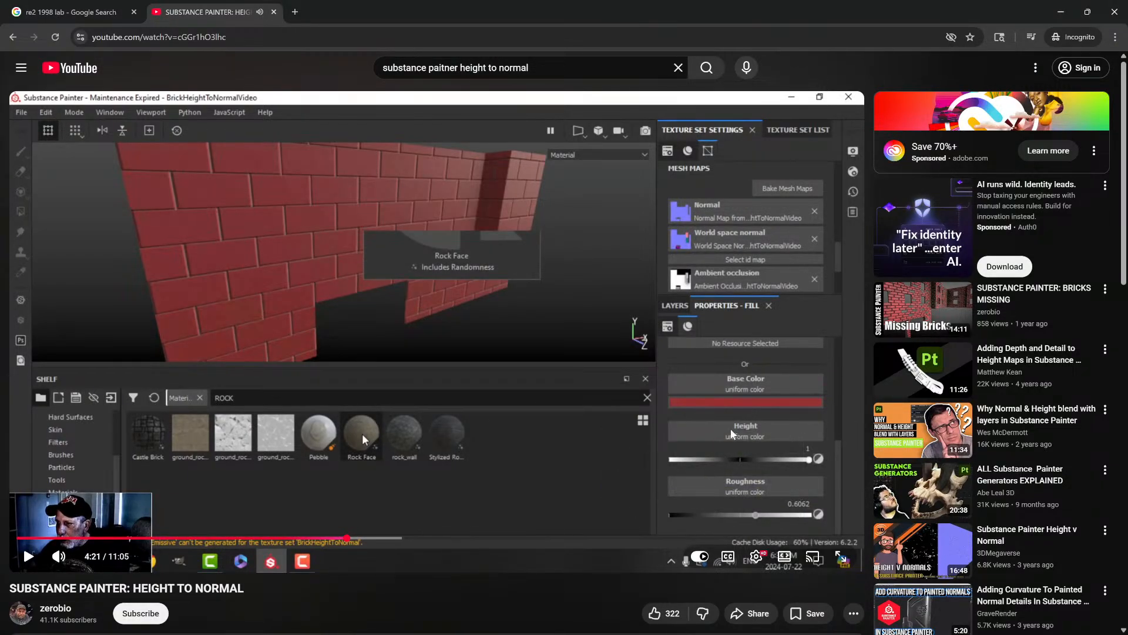
click(731, 315)
click(786, 339)
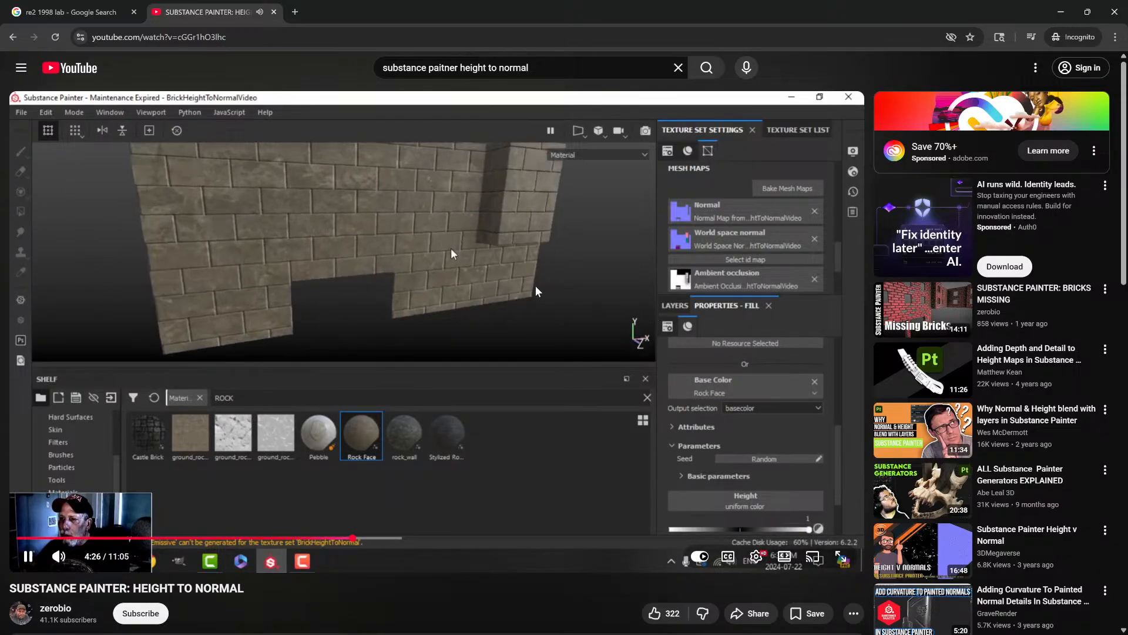
click(496, 315)
click(685, 414)
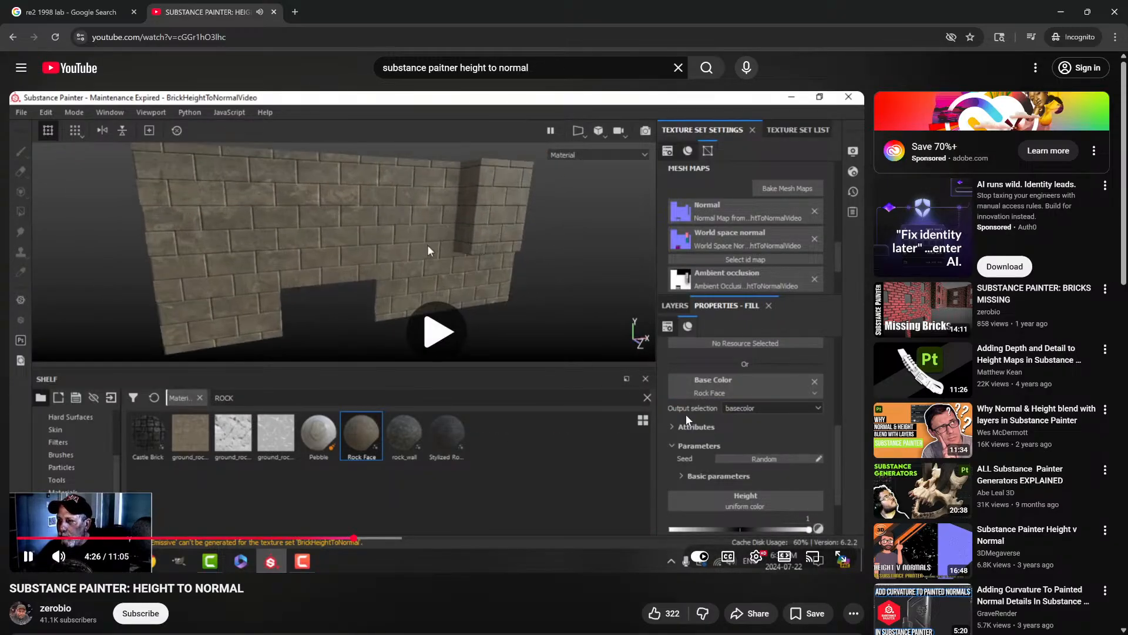
key(Left)
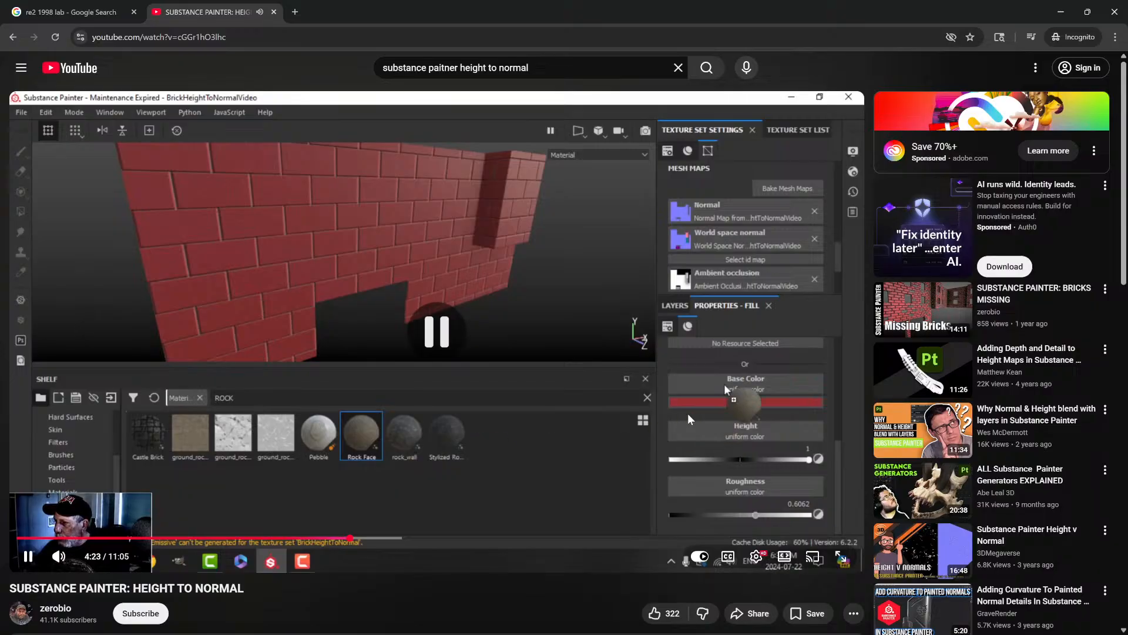
click(688, 415)
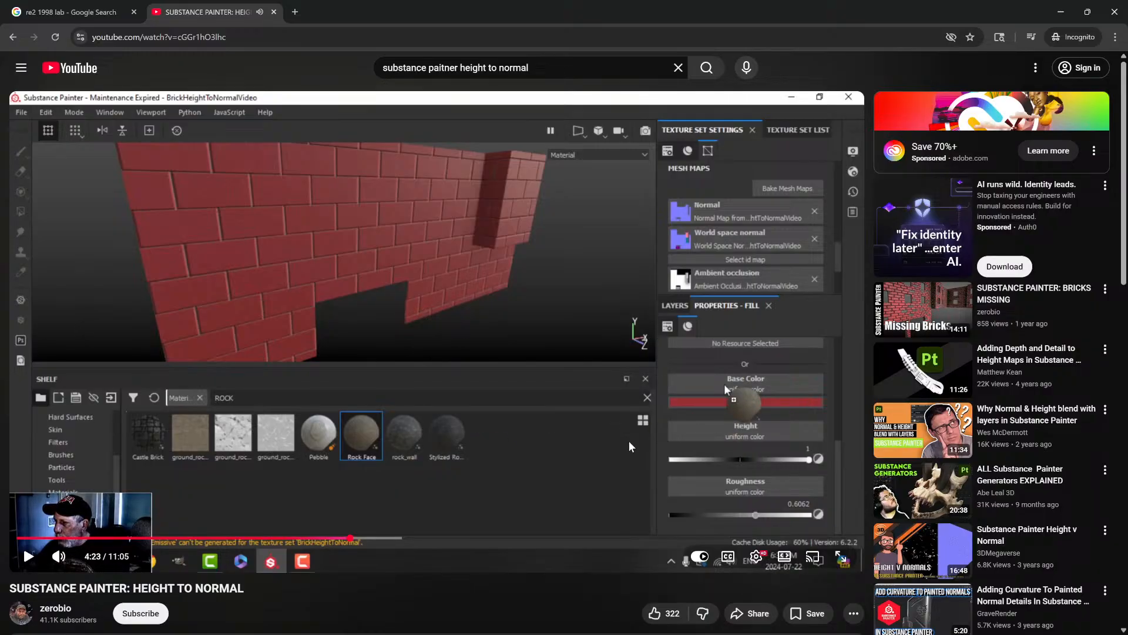
- Watch the tutorial's sections on the Rock Face base color and the Blur Slope and Height To Normal filters
click(757, 321)
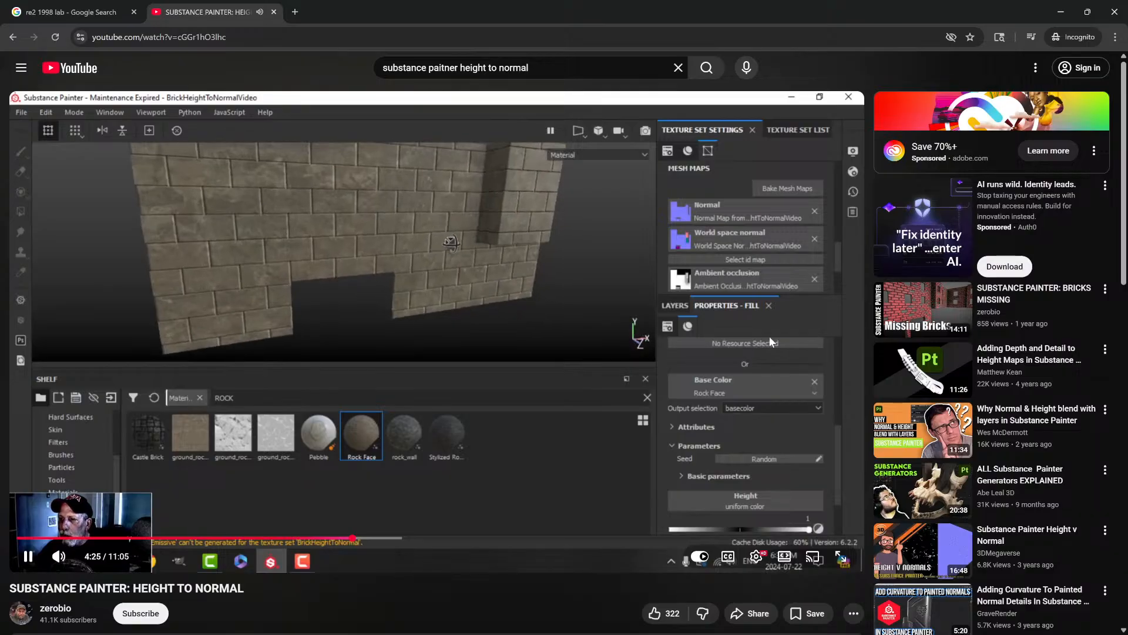
drag(769, 336, 769, 336)
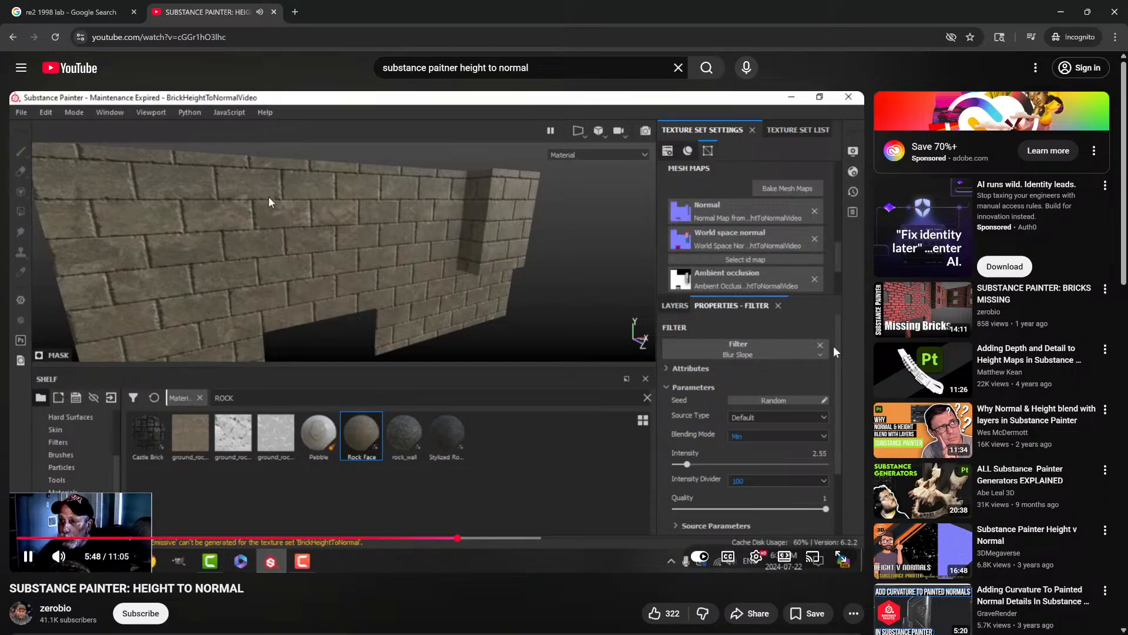
mouse_move(876, 376)
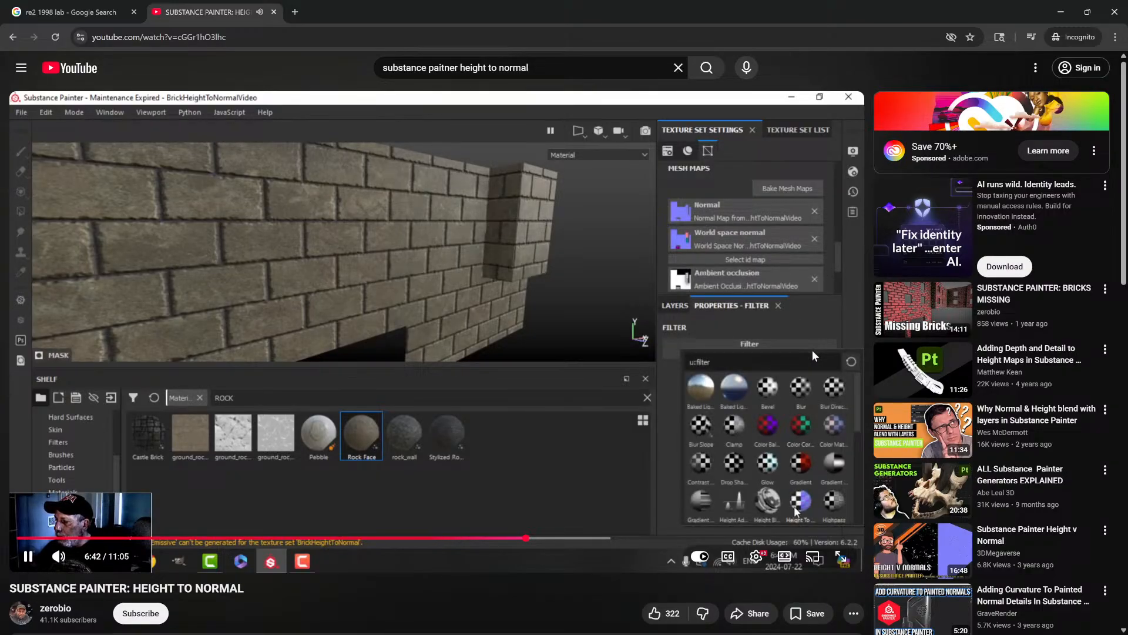
- Pause the tutorial near 9:06 and rewind it to about 6:58, at the Height To Normal filter settings
key(space)
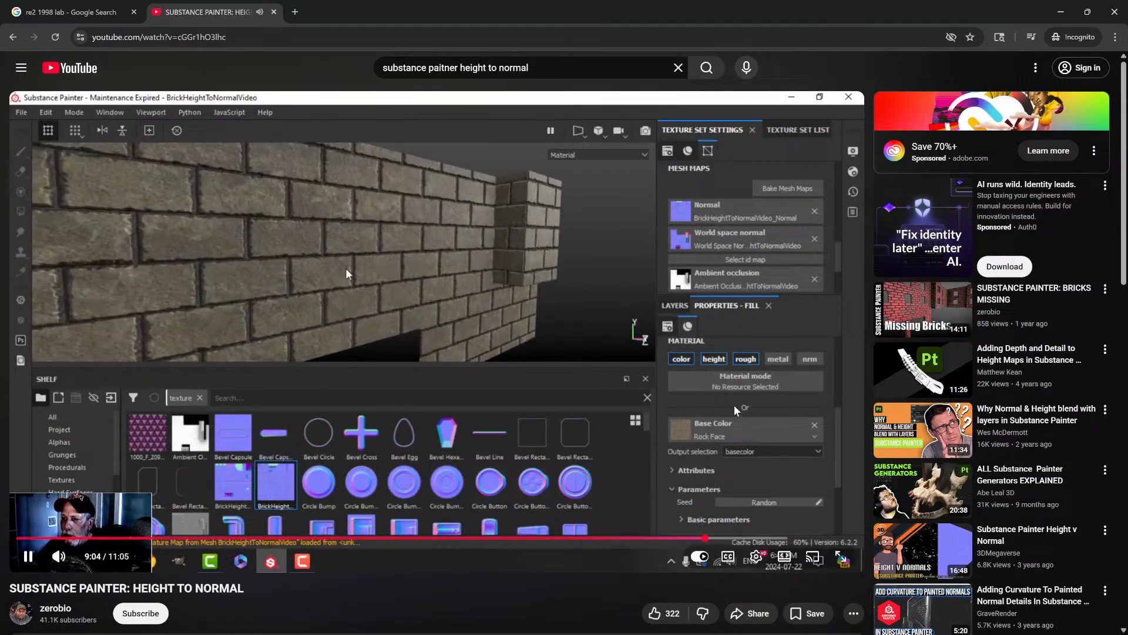
click(733, 396)
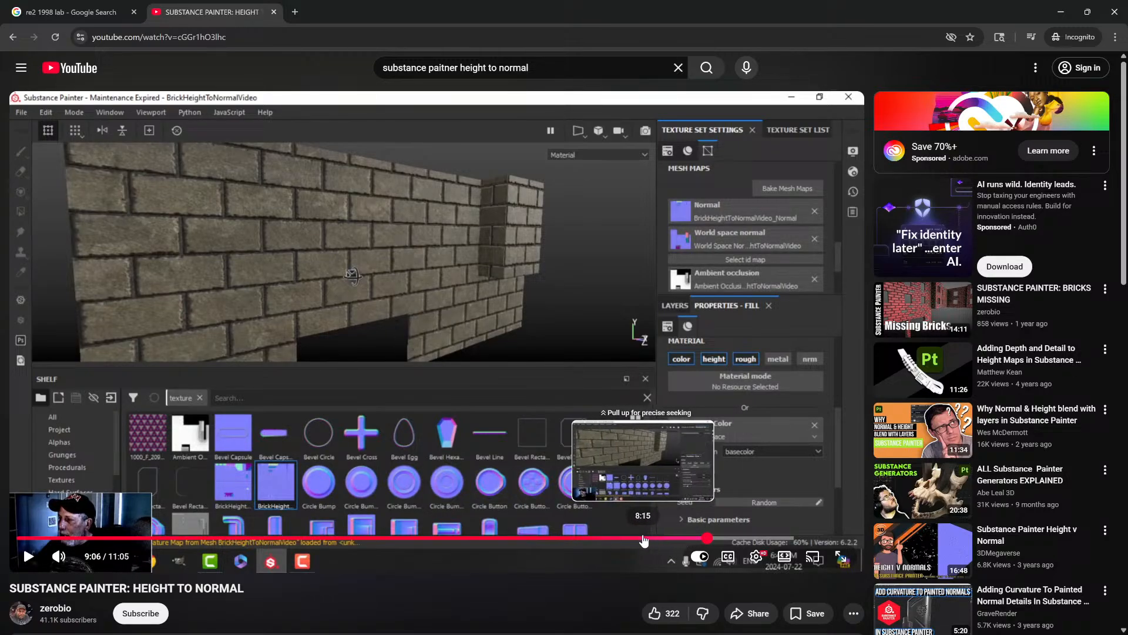
click(590, 539)
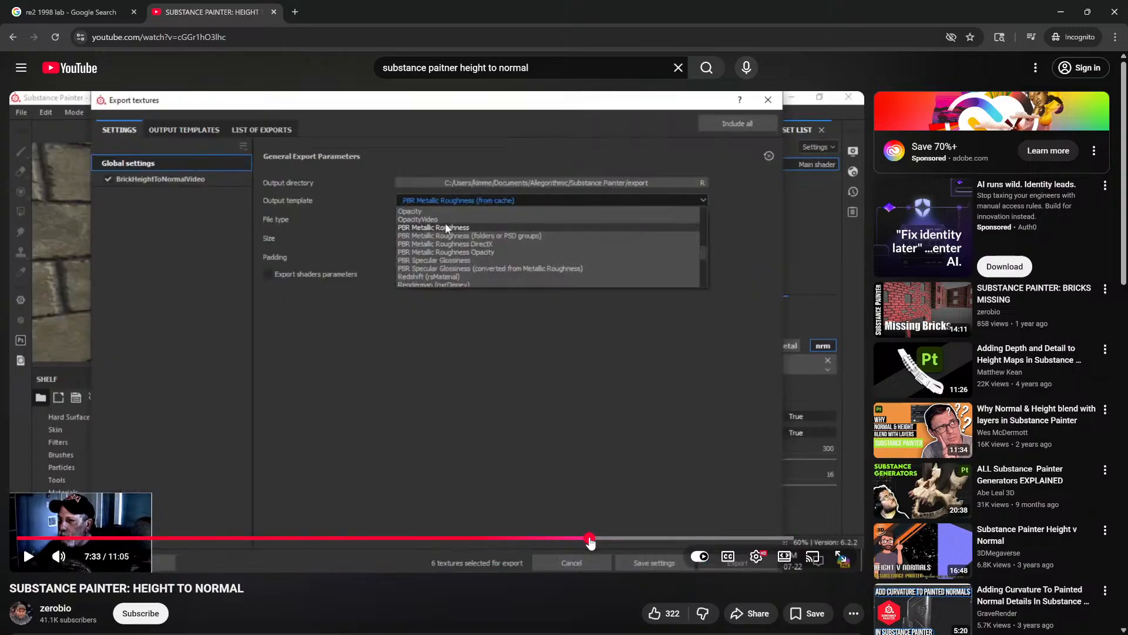
click(546, 538)
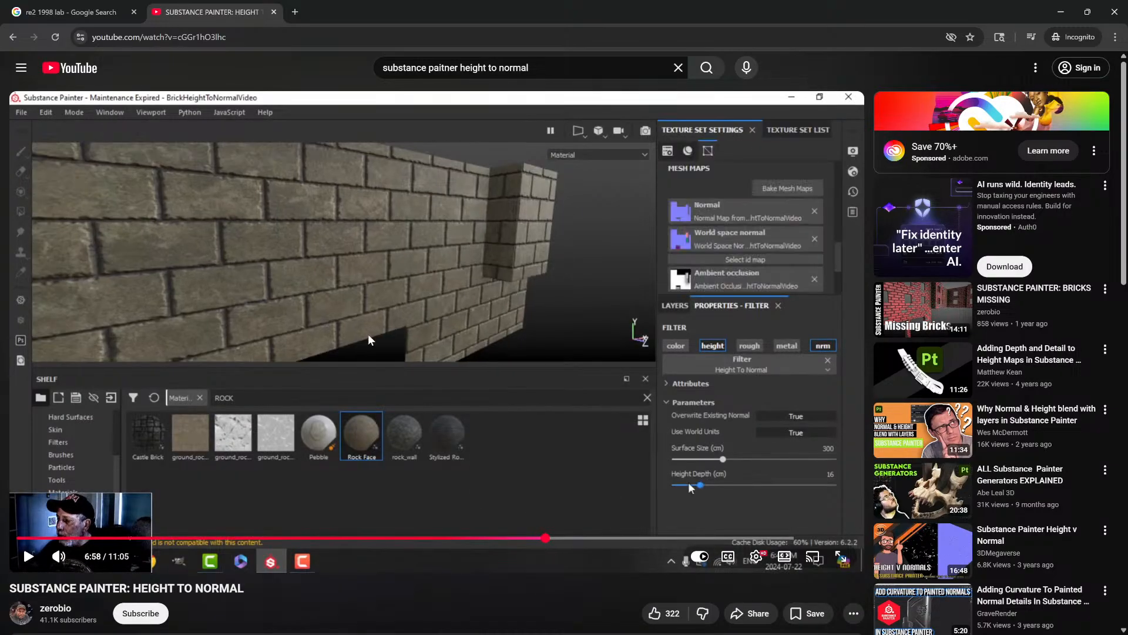
- Rewind the tutorial in stages from about 6:58 to 4:46, where the brick layer is being renamed
click(490, 538)
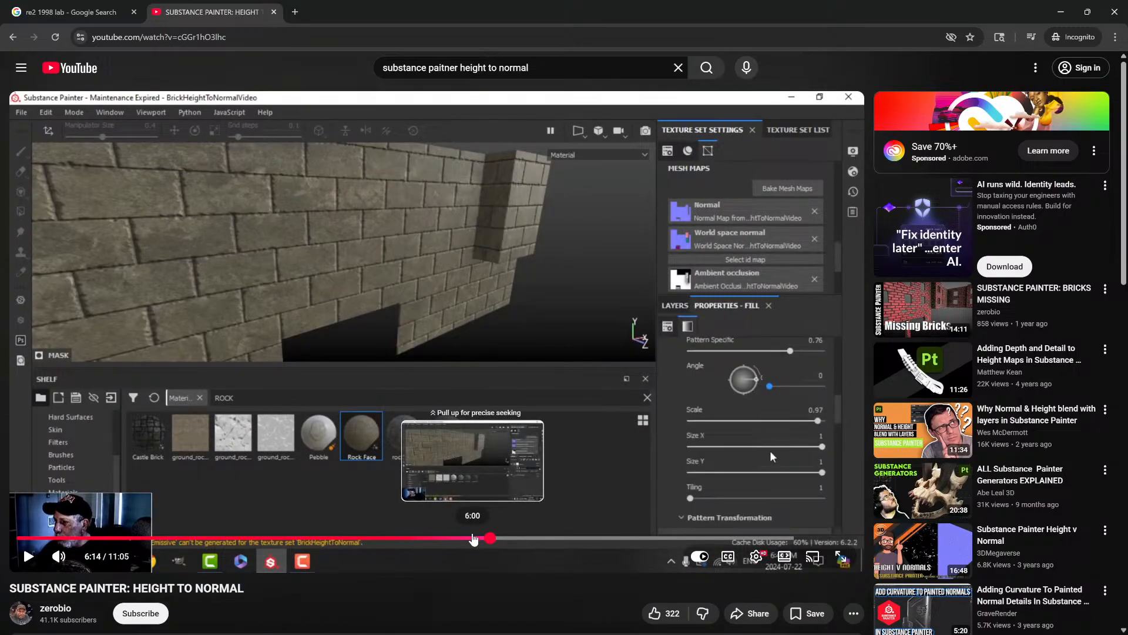
click(471, 538)
click(450, 538)
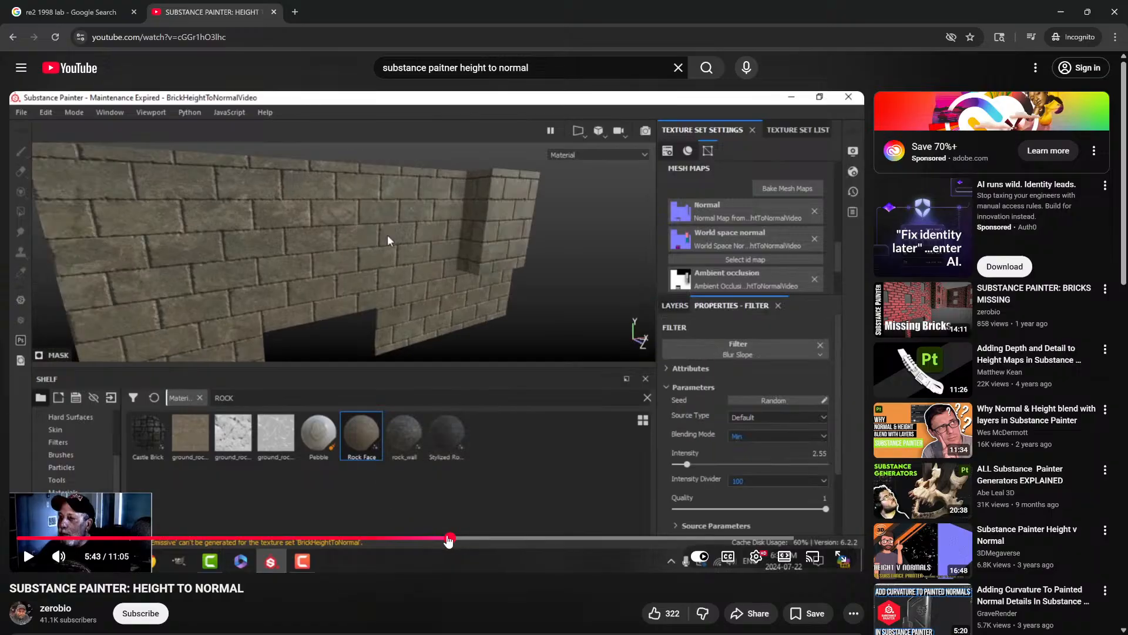
click(436, 539)
click(426, 540)
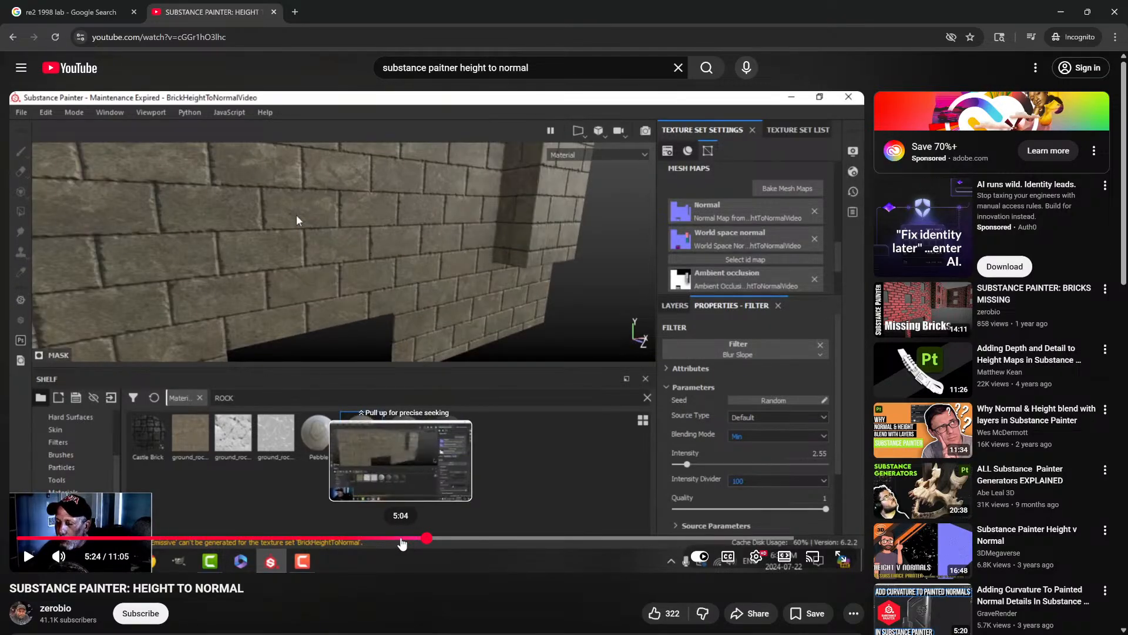
click(398, 540)
click(414, 540)
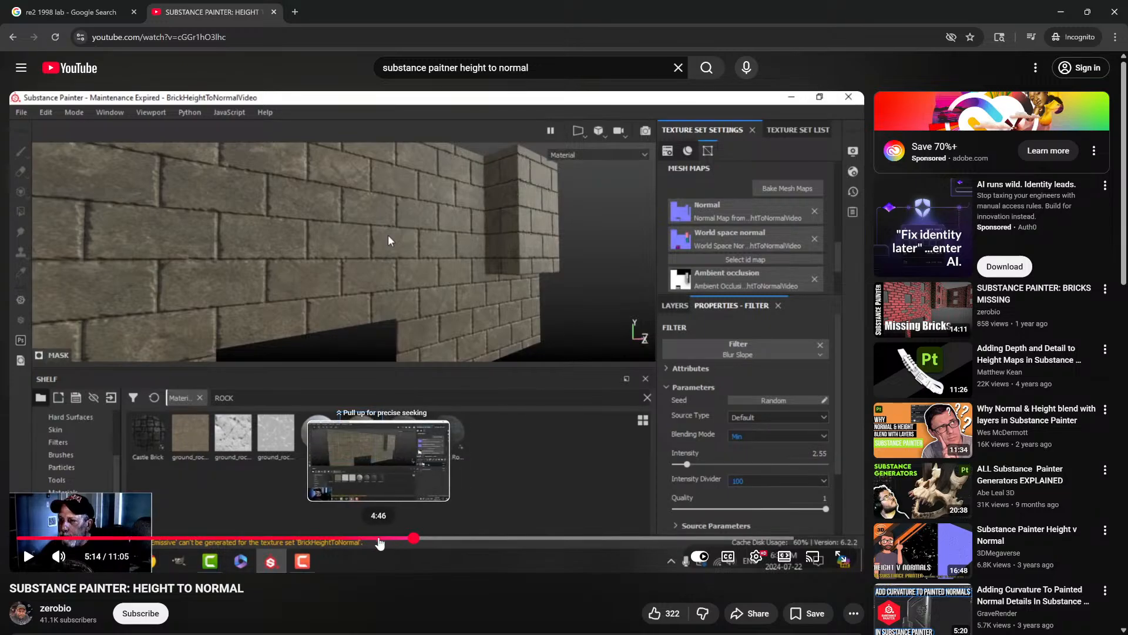
click(379, 539)
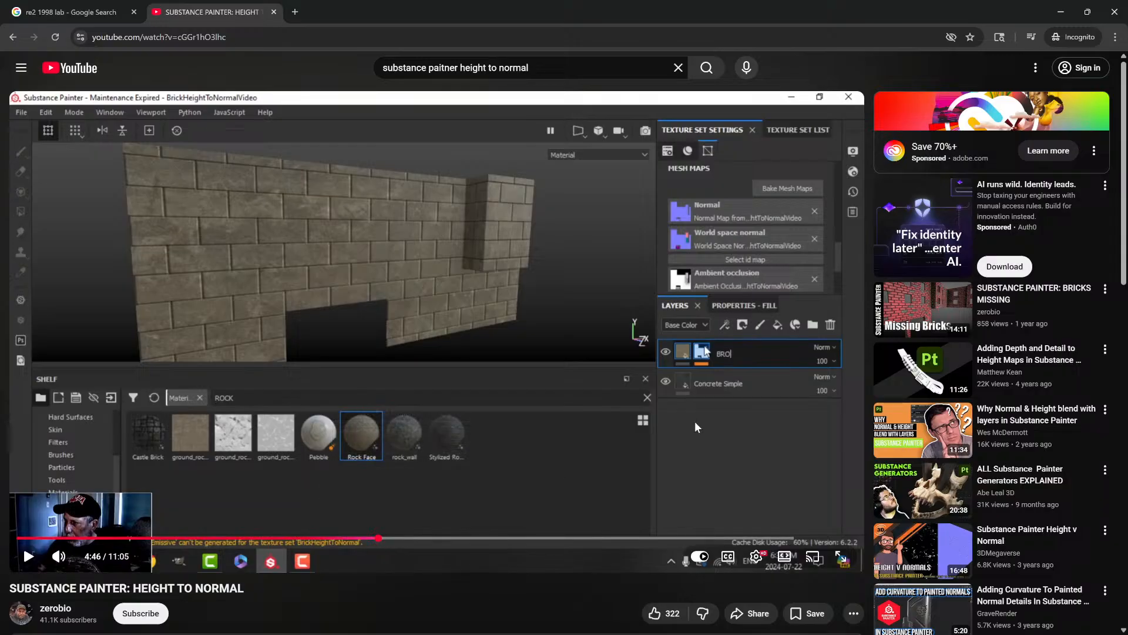
- Watch the tutorial's section on adding the Blur Slope filter to the brick mask, then pause it
click(777, 402)
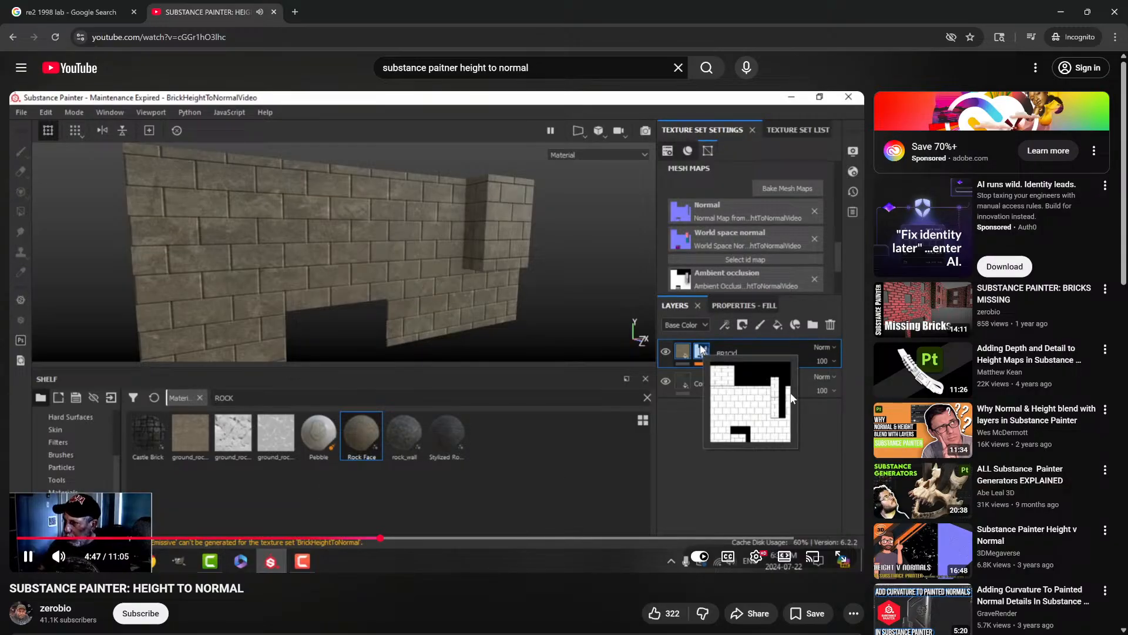
click(791, 393)
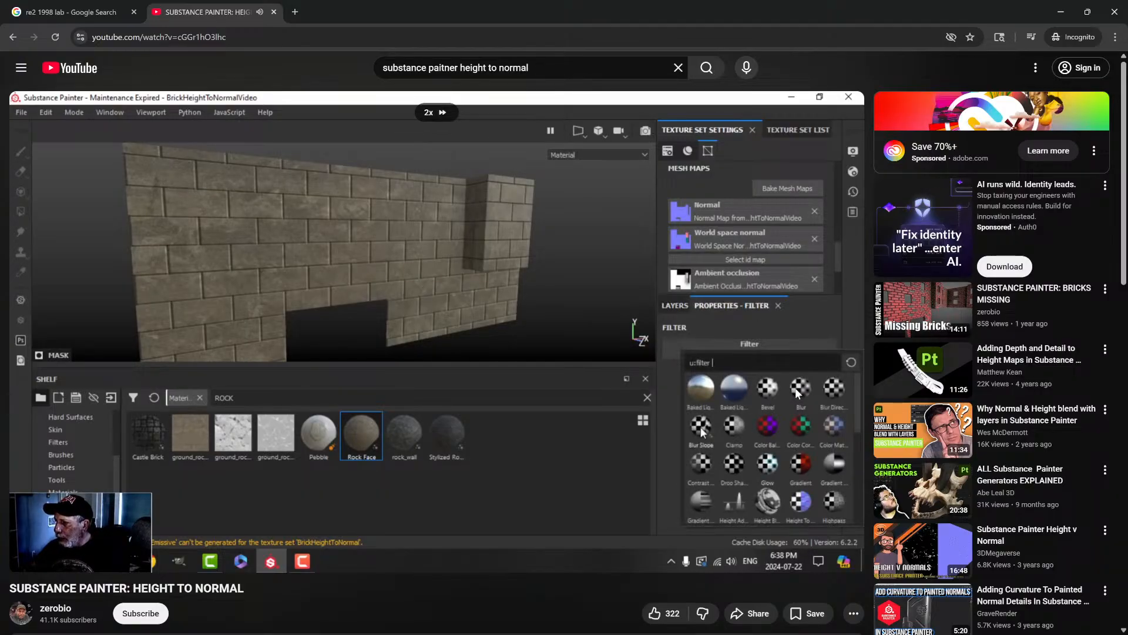
click(731, 395)
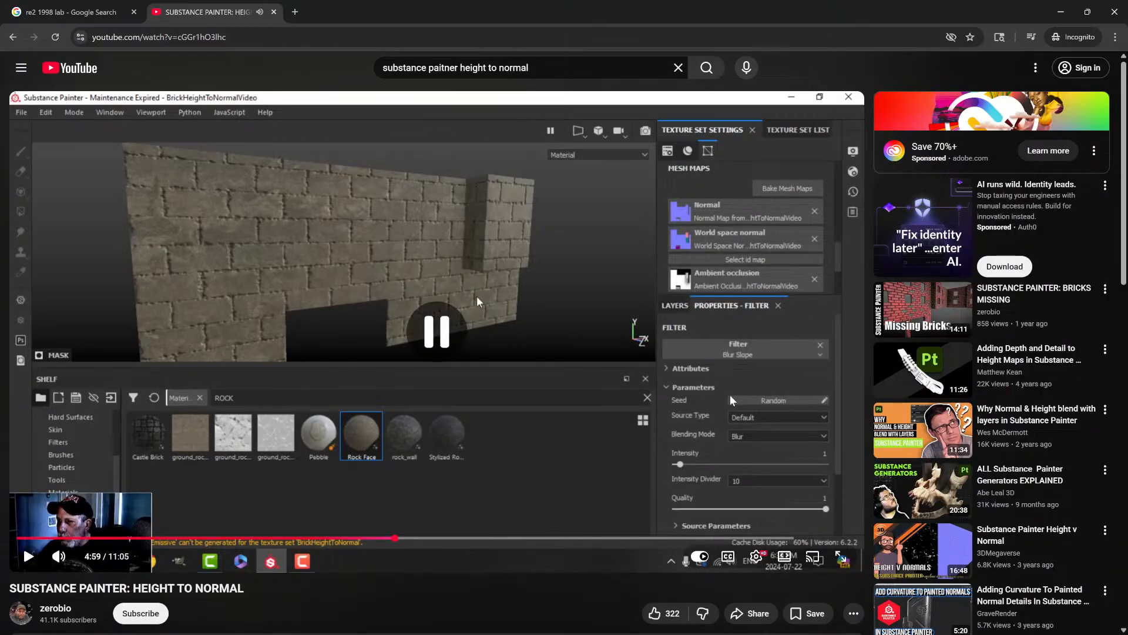
key(Left)
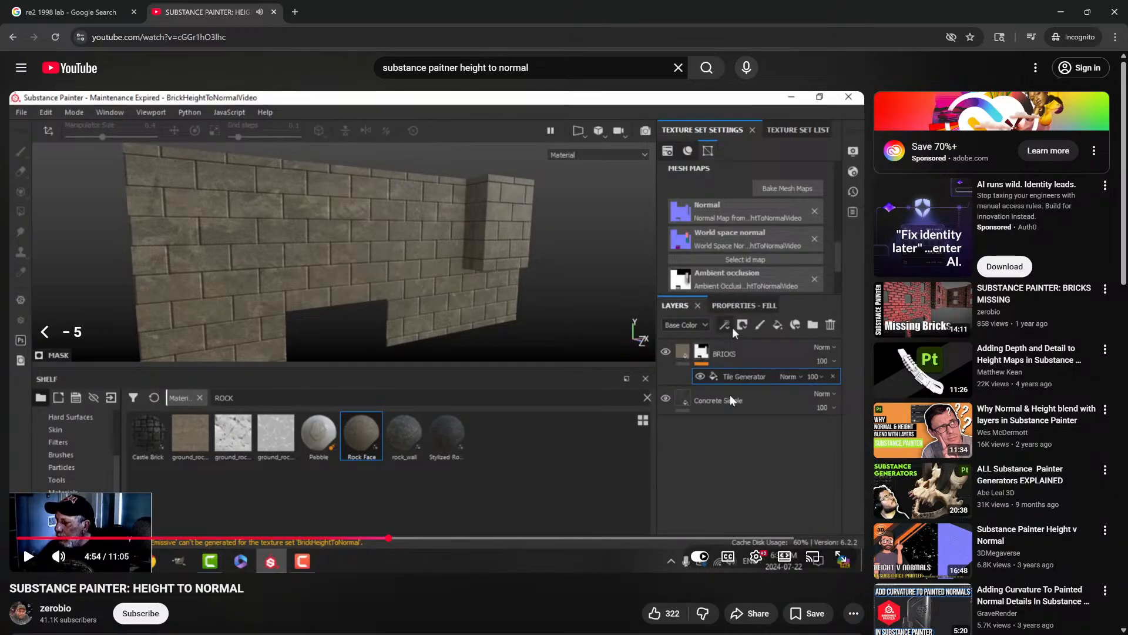
click(729, 395)
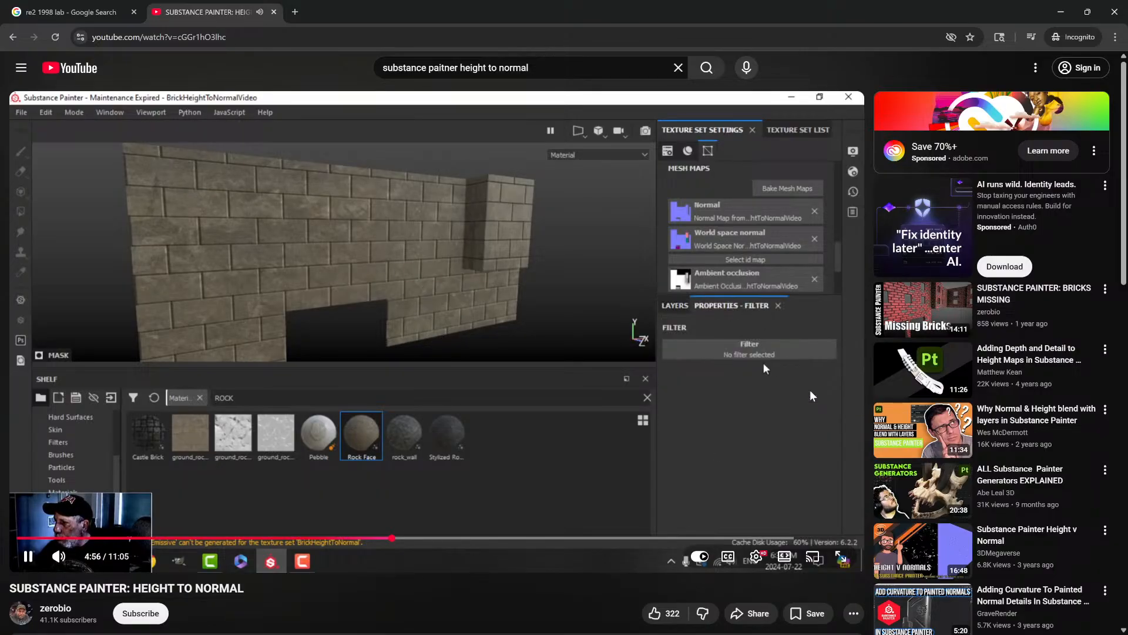
click(810, 390)
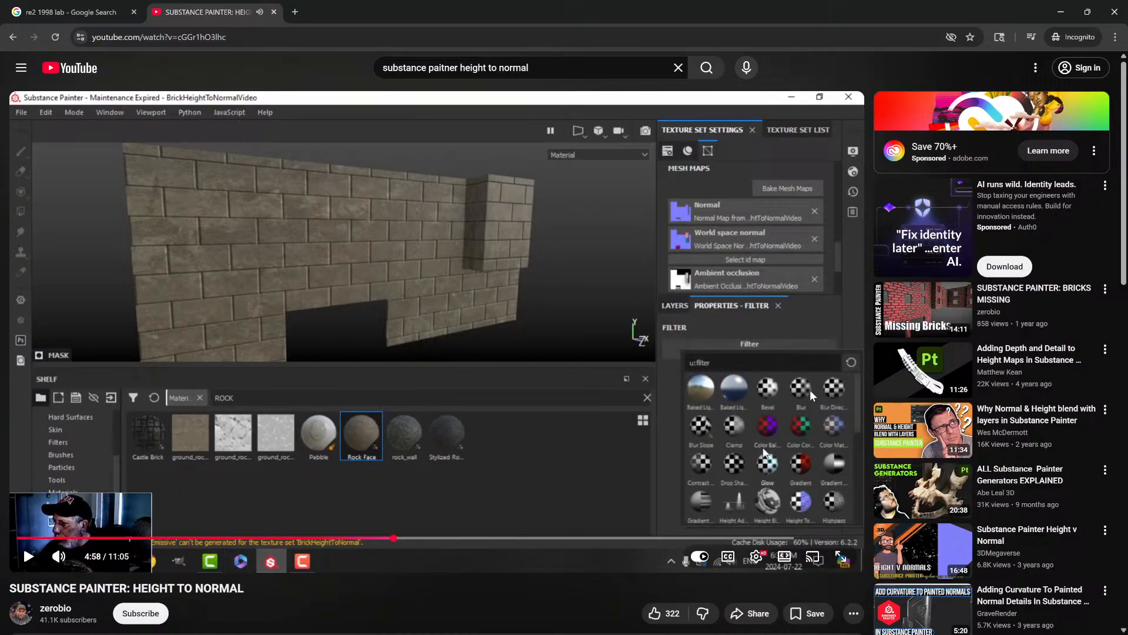
click(810, 390)
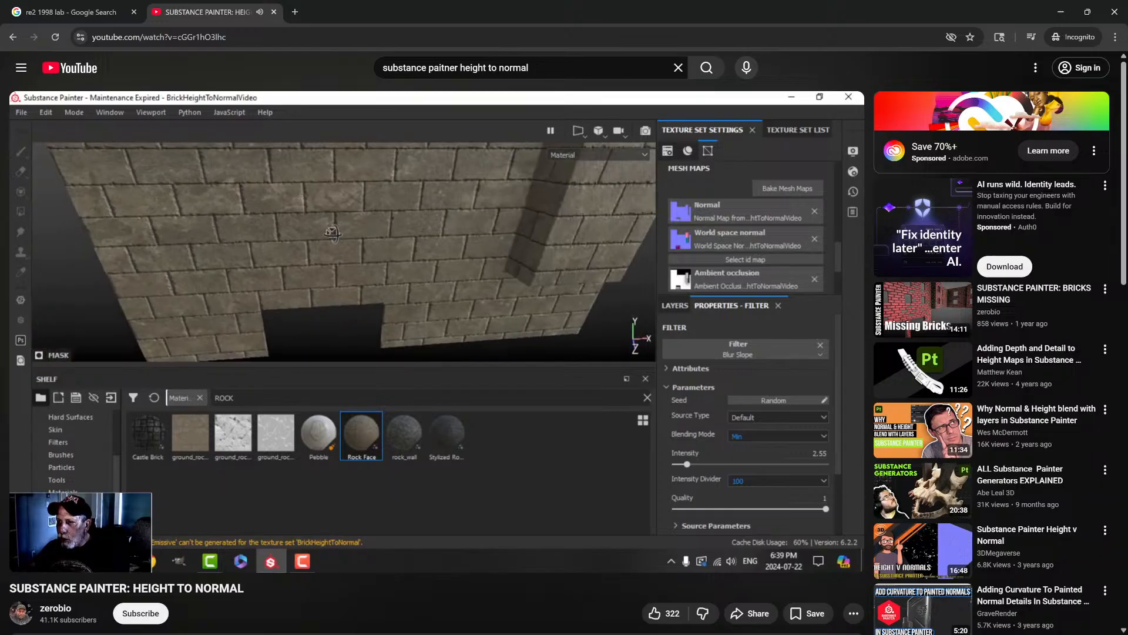
click(360, 252)
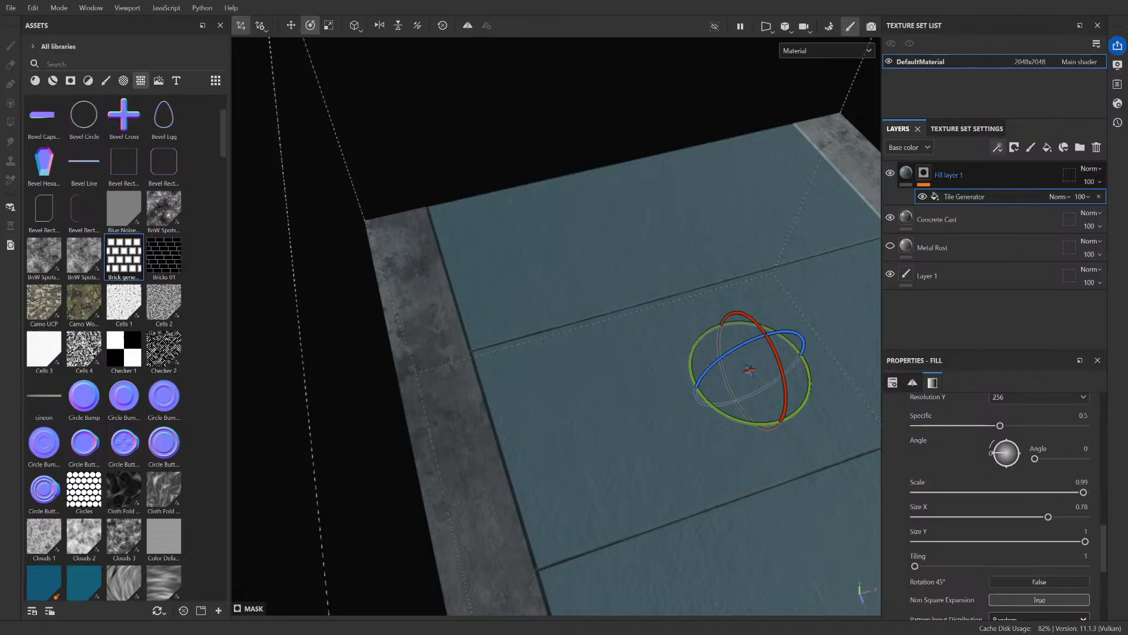
- In Substance Painter, add a Blur Slope filter above the Tile Generator in Fill layer 1's mask
click(999, 146)
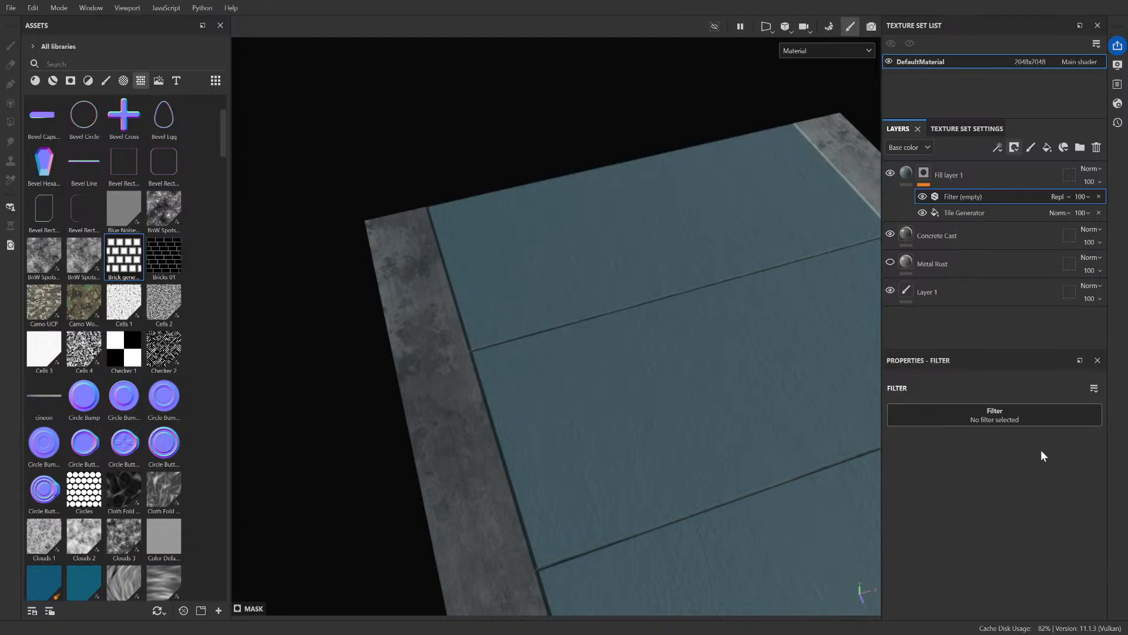
scroll(764, 372, up, 6)
scroll(628, 288, down, 2)
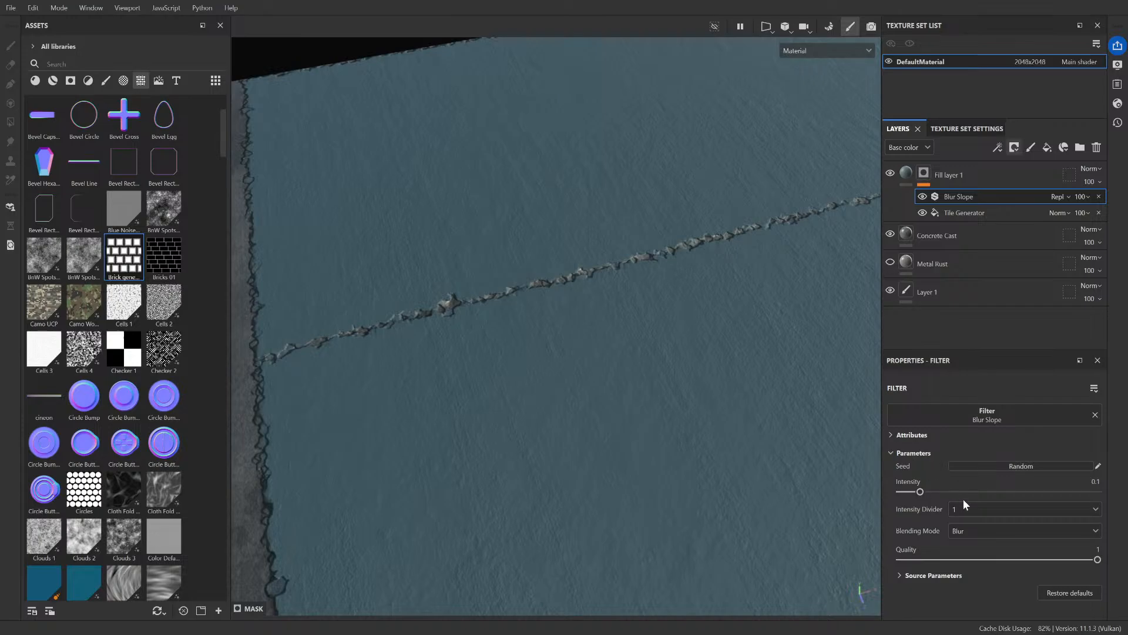
- Set Blur Slope's Blending Mode to Min and Intensity Divider to 10, and raise its intensity slightly
click(973, 538)
click(976, 534)
click(971, 556)
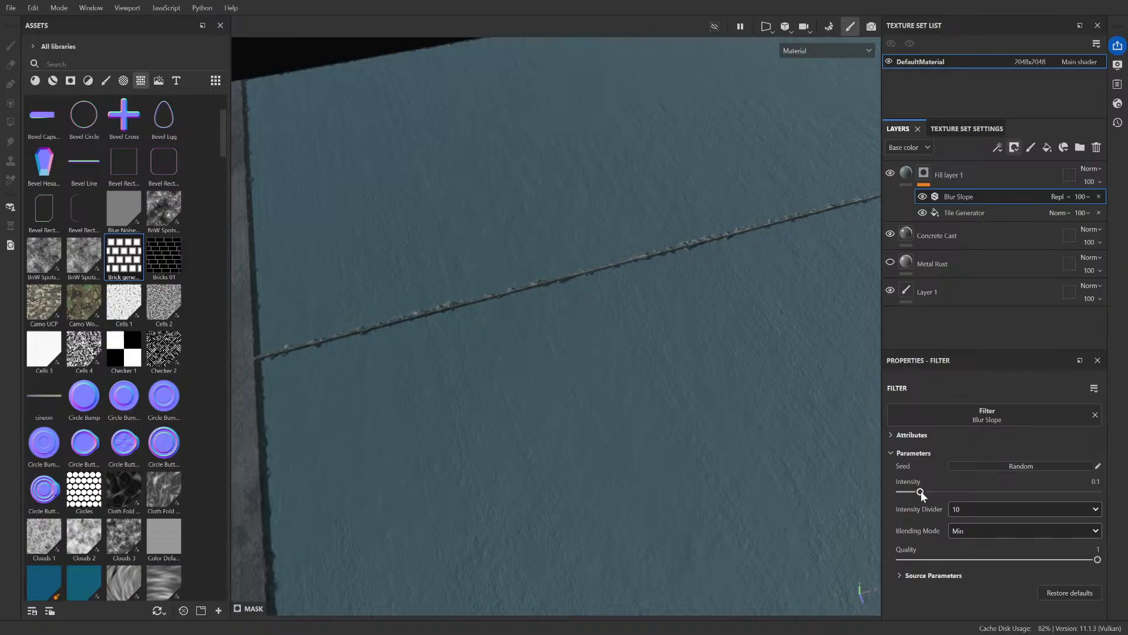
drag(921, 493, 923, 492)
alt+drag(492, 316, 703, 297)
scroll(704, 295, down, 3)
- Show Fill layer 1's material properties and search the asset library for "marbl"
click(909, 184)
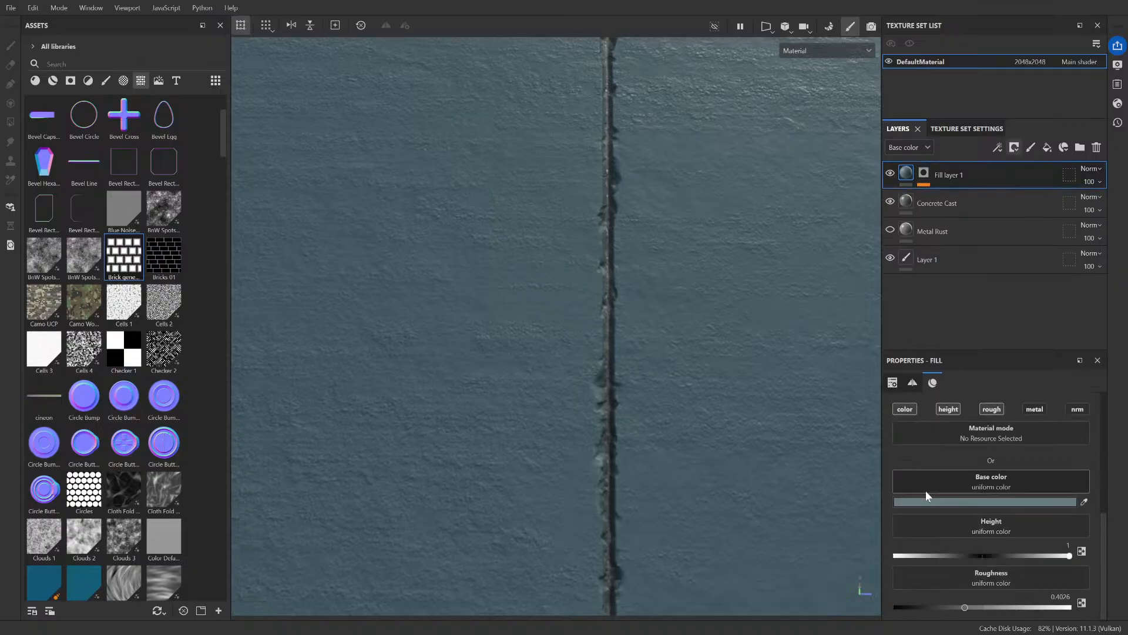
click(53, 80)
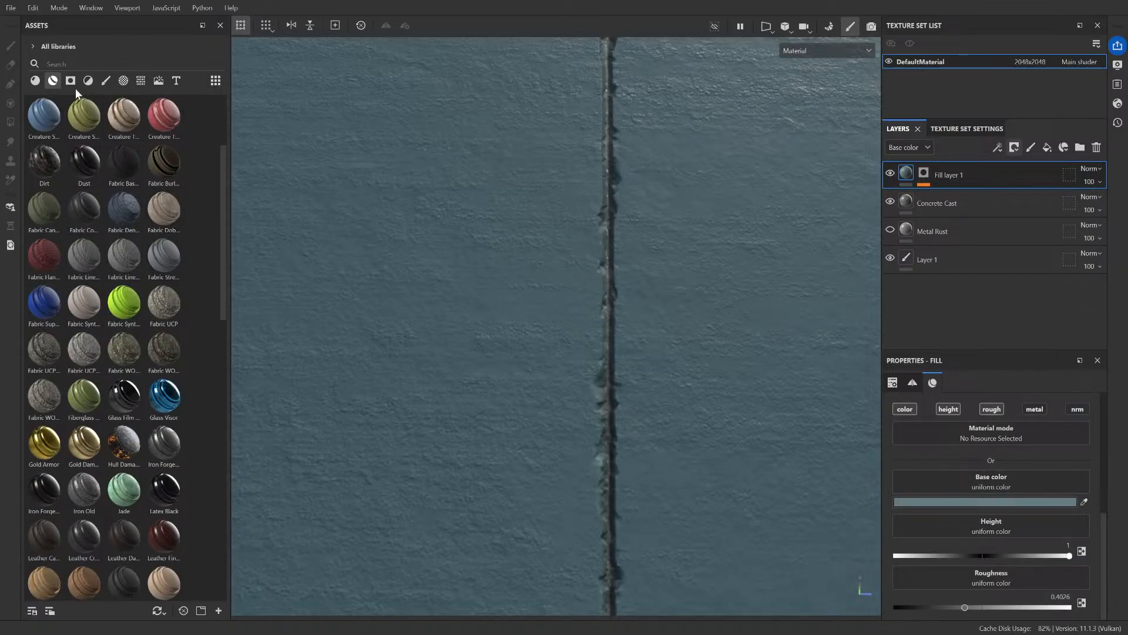
click(77, 68)
text(con)
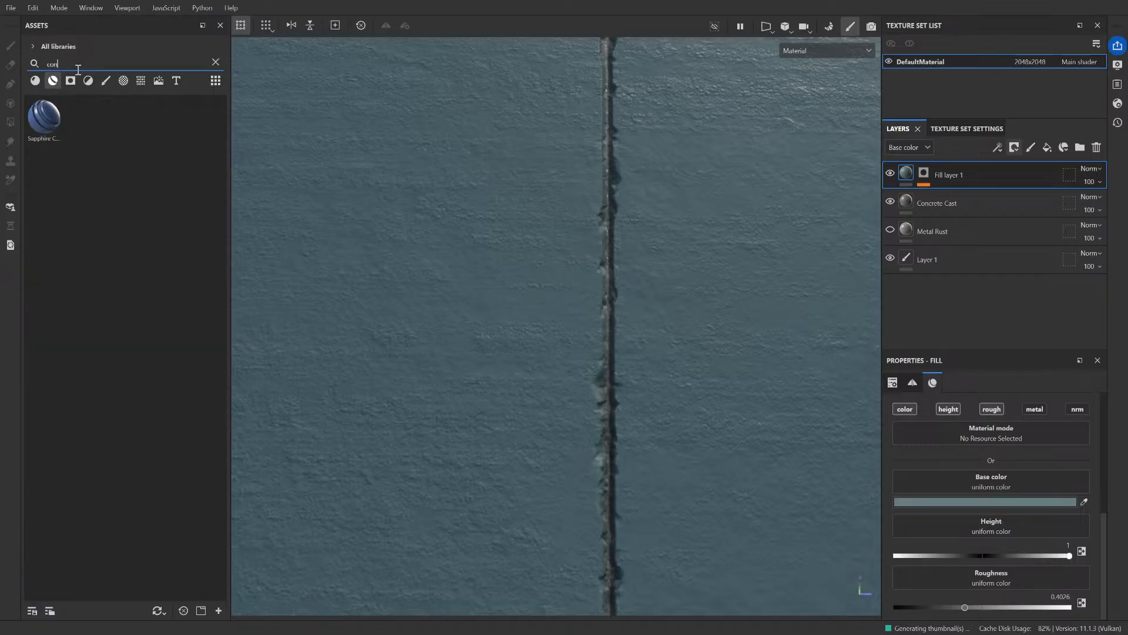
key(BackSpace)
key(BackSpace)
key(BackSpace)
text(mar)
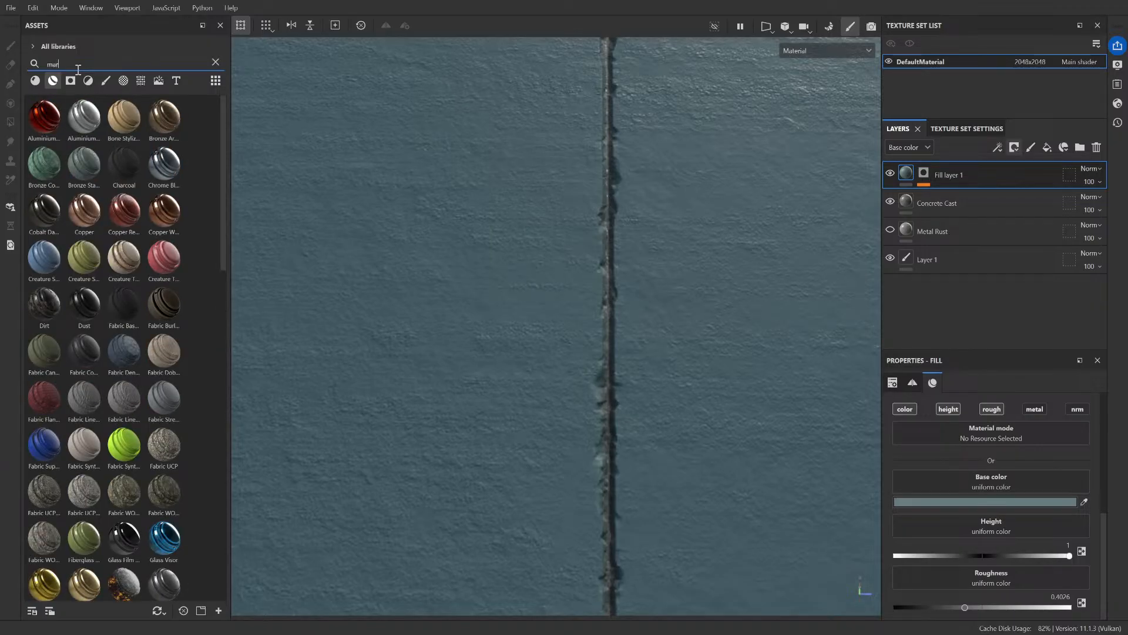
text(bl)
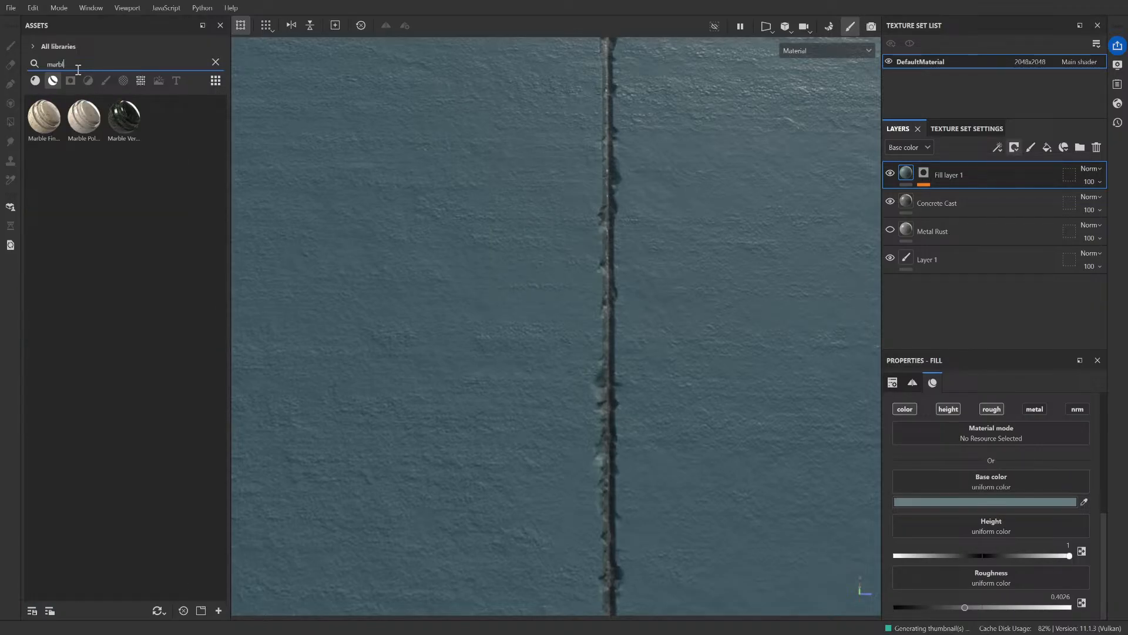
- Assign the Marble Veined material to Fill layer 1's base color and inspect the floor panels
click(35, 80)
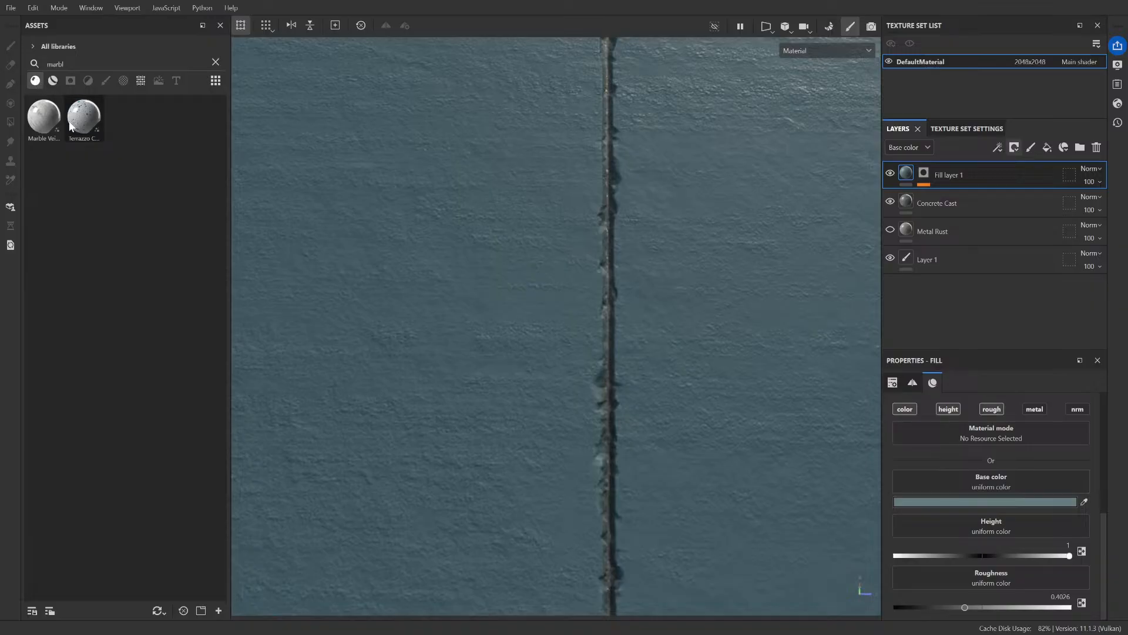
drag(44, 117, 974, 485)
scroll(685, 359, down, 4)
scroll(686, 360, up, 2)
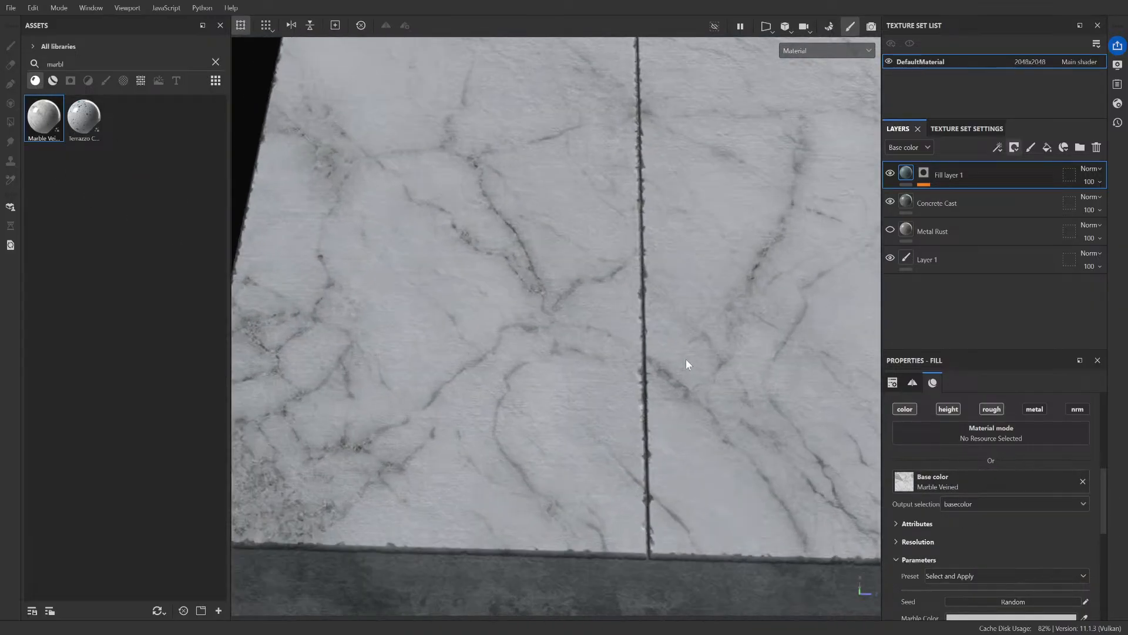
alt+drag(686, 360, 523, 328)
alt+middle_drag(762, 403, 502, 308)
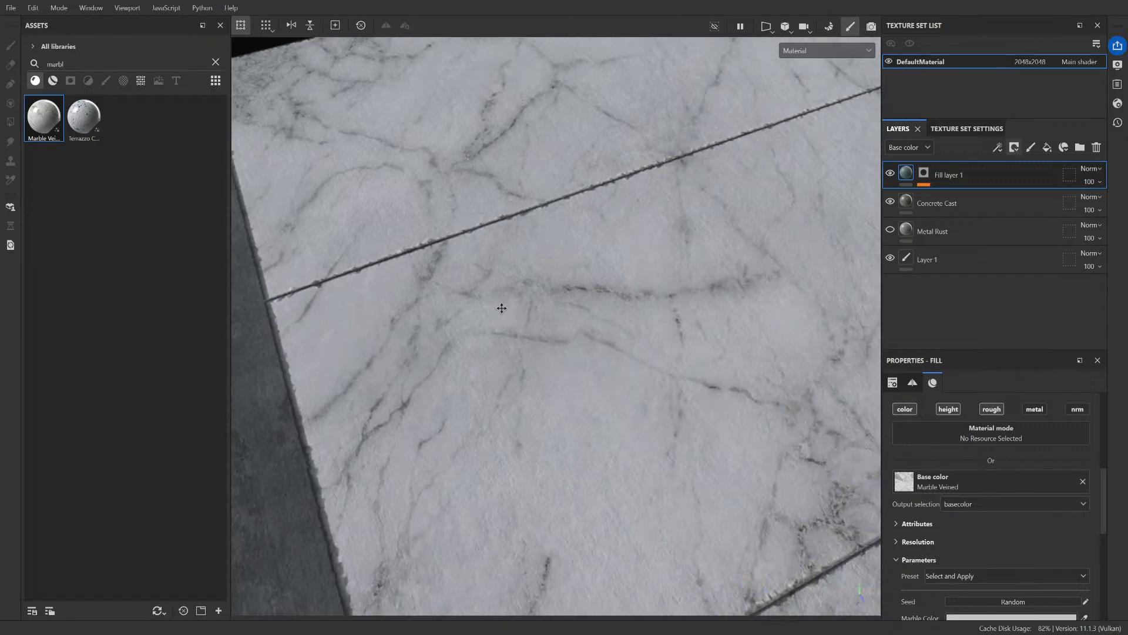
alt+drag(741, 448, 549, 305)
scroll(696, 408, down, 4)
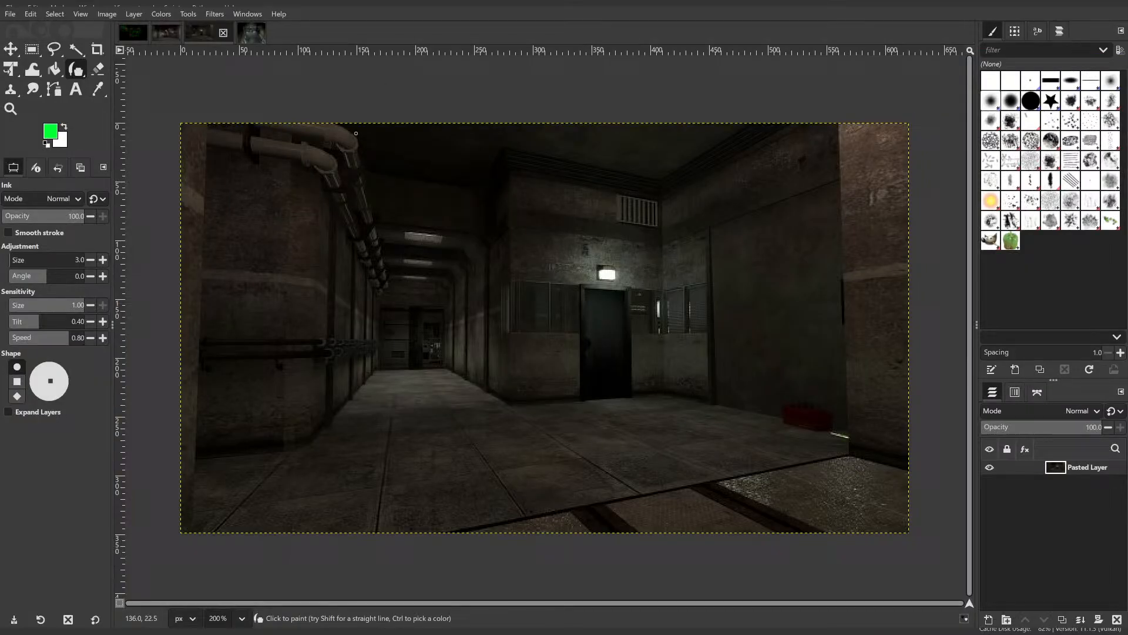
- Switch to GIMP and study the floor panels in the dark corridor reference image
key(ctrl+shift+v)
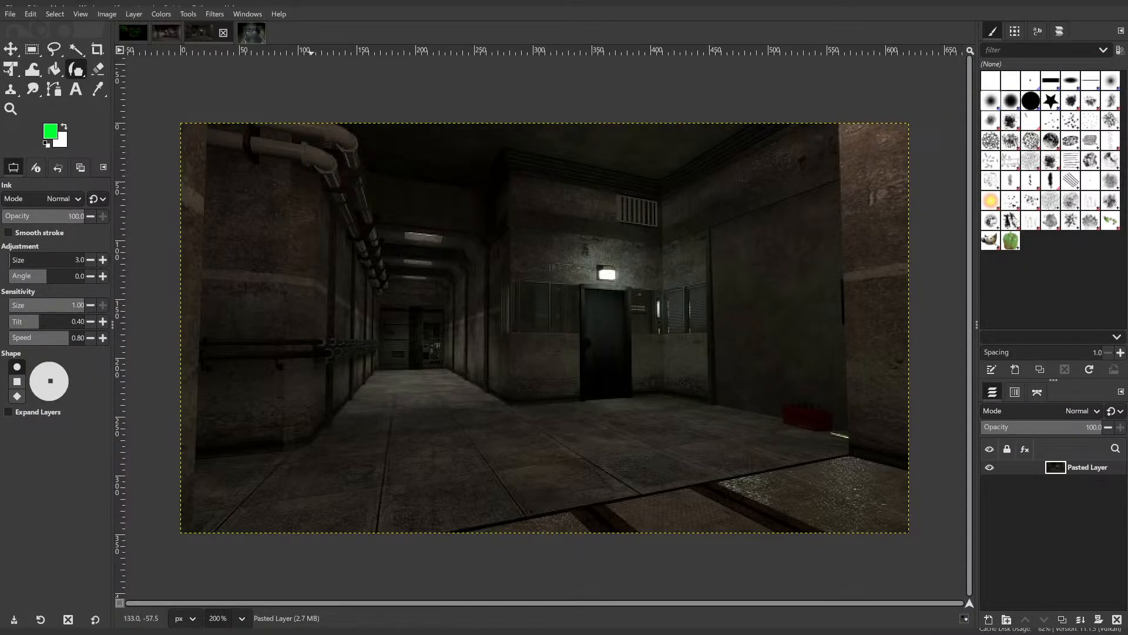
alt+scroll(580, 473, up, 3)
alt+scroll(581, 474, down, 4)
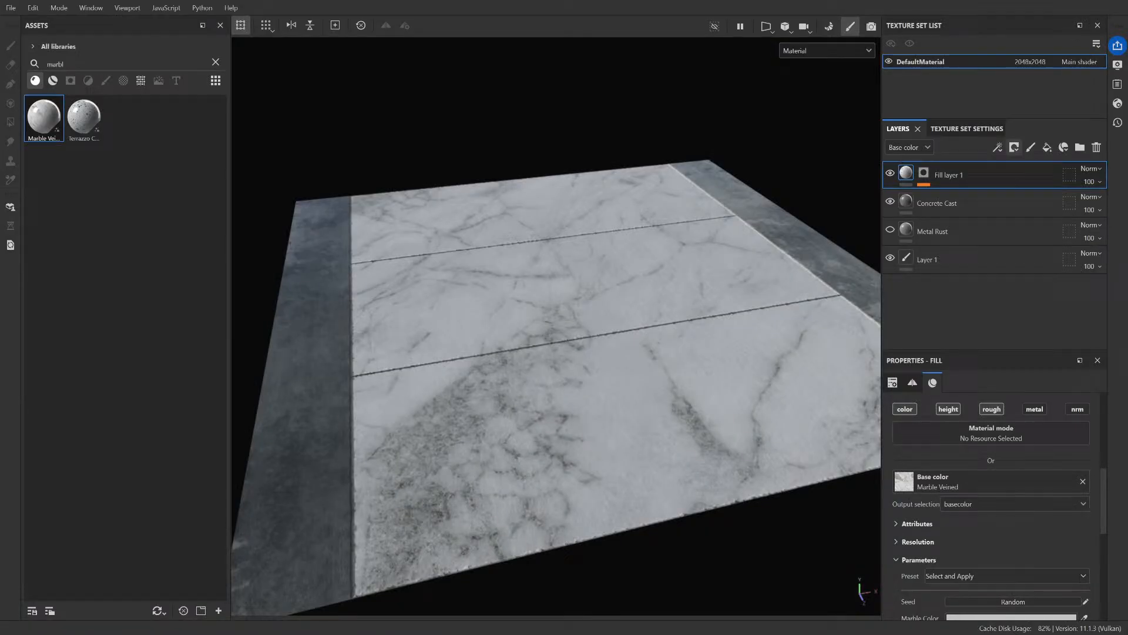
- Return to Substance Painter and examine the veined marble panels and their seams from a low angle
scroll(693, 386, up, 3)
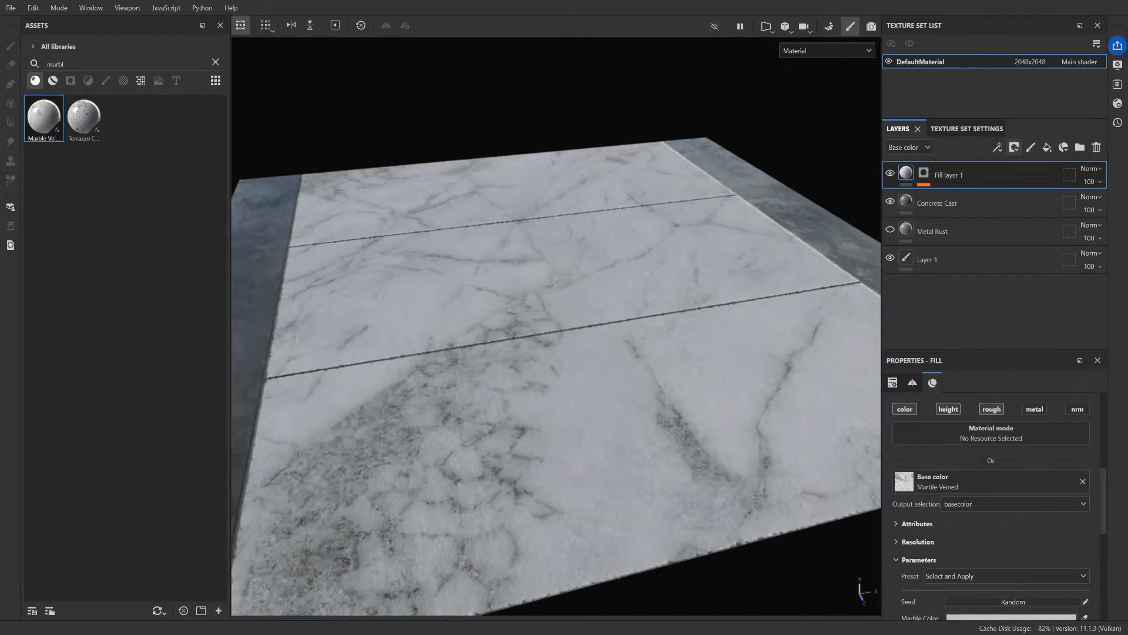
scroll(693, 386, down, 5)
scroll(693, 386, up, 5)
scroll(693, 386, down, 5)
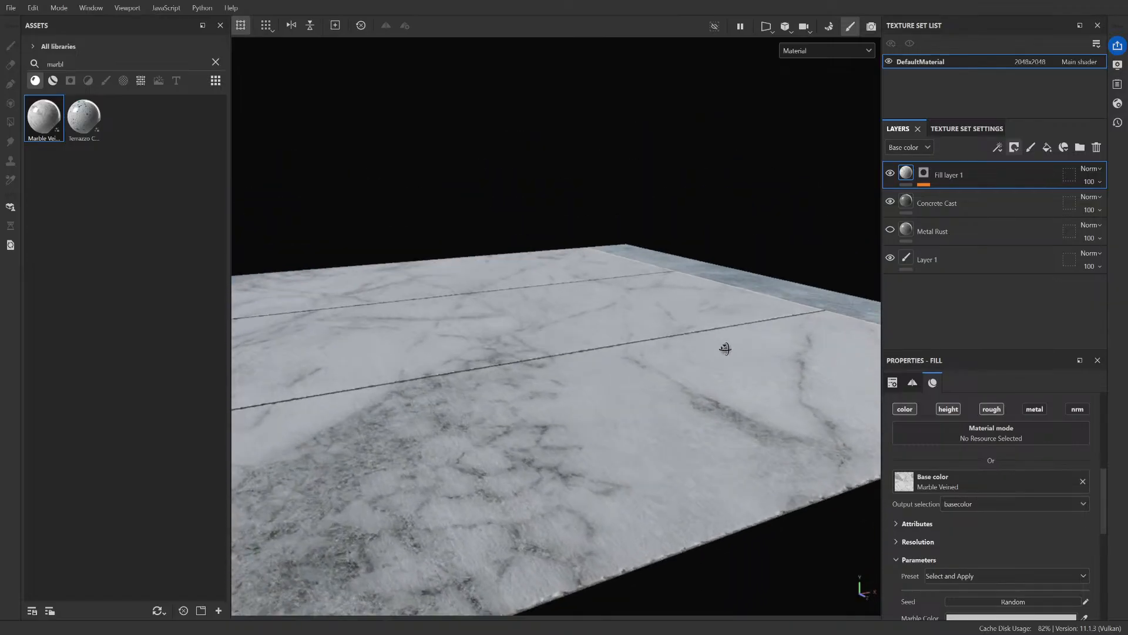
scroll(719, 395, up, 3)
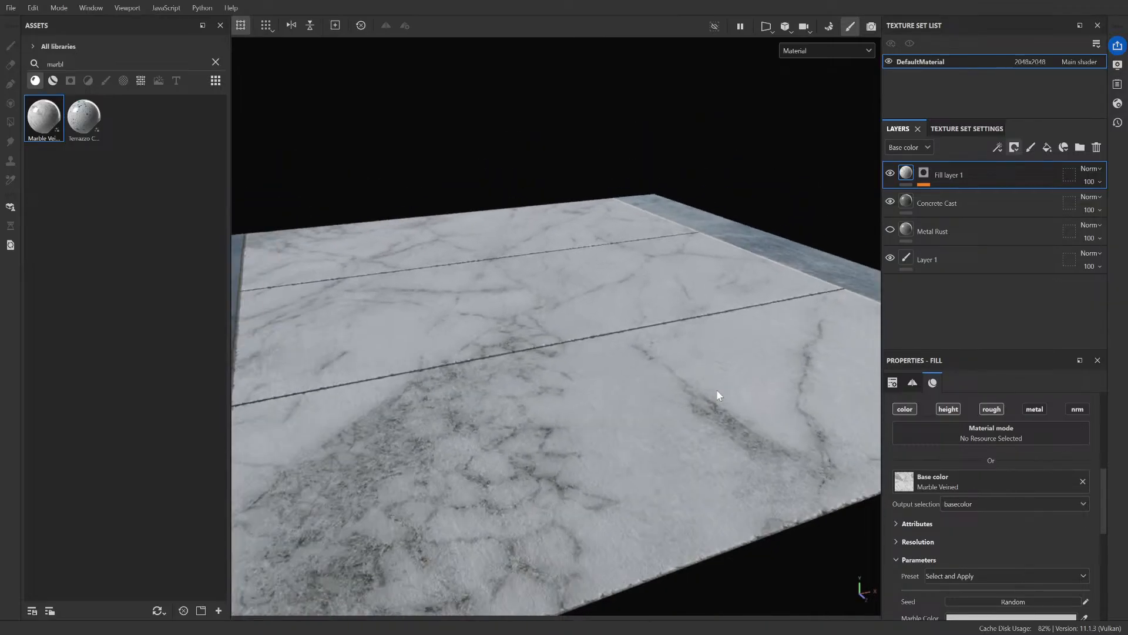
scroll(961, 499, down, 2)
scroll(633, 434, down, 3)
scroll(607, 457, up, 2)
scroll(607, 457, up, 3)
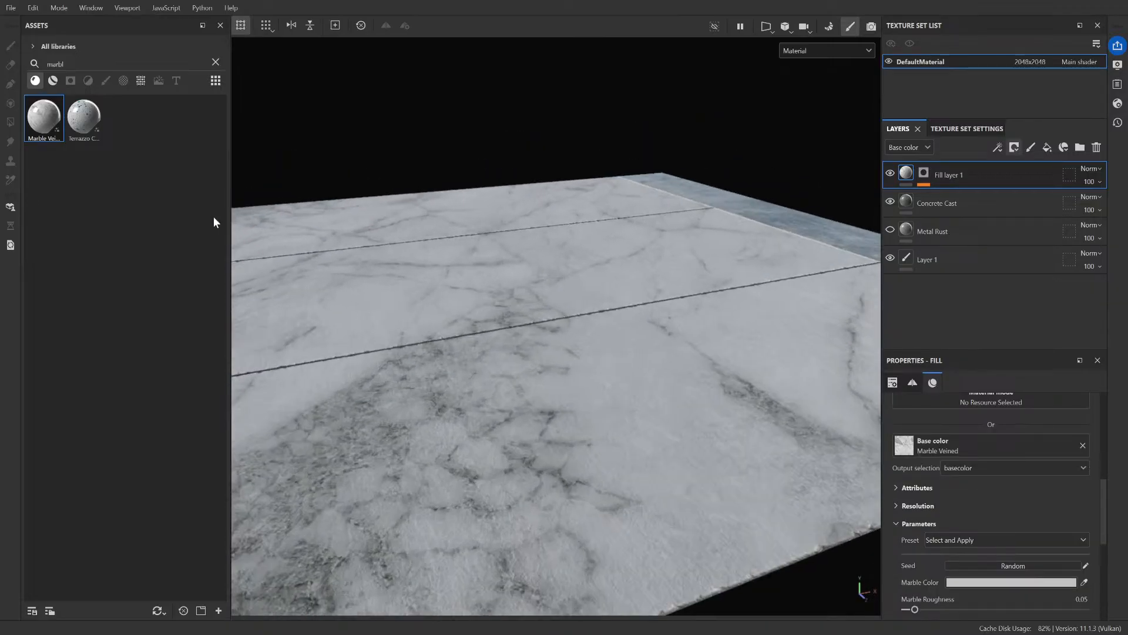
- Clear Marble Veined from the base color and try to replace it with two of the marble smart materials
click(54, 81)
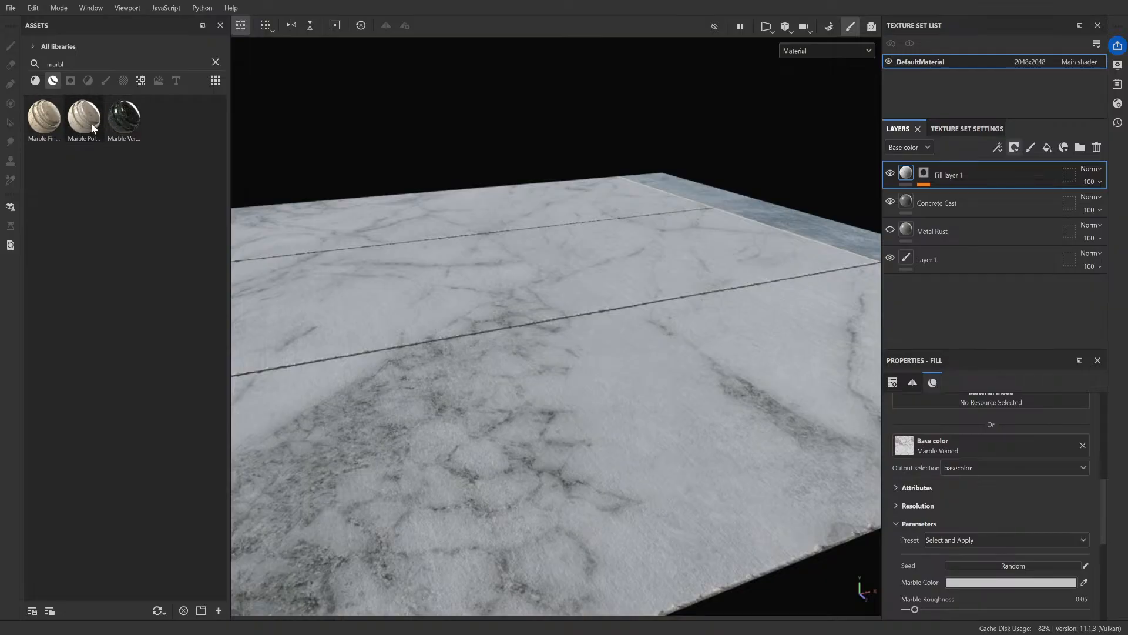
drag(87, 122, 97, 228)
scroll(976, 531, up, 5)
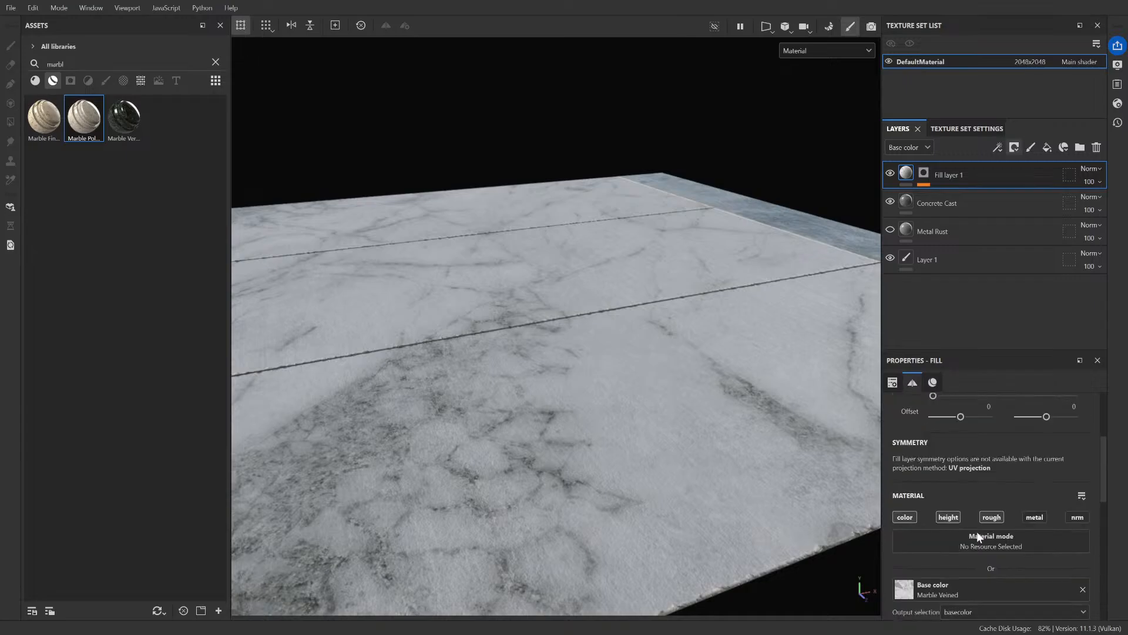
scroll(975, 526, down, 9)
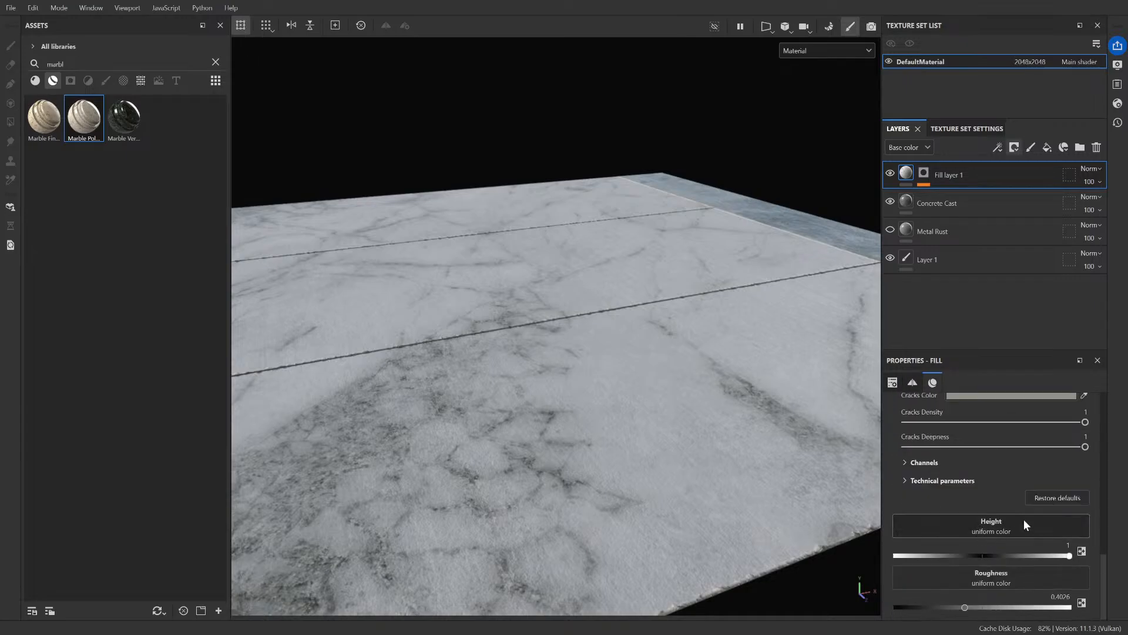
scroll(1007, 509, up, 3)
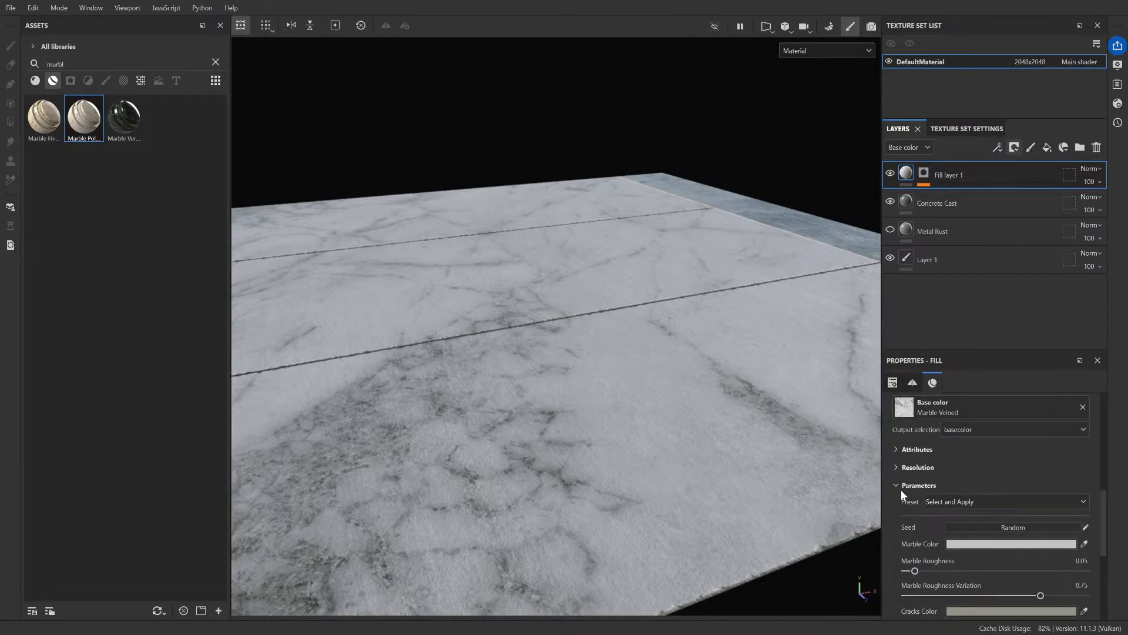
scroll(900, 489, up, 2)
click(1083, 481)
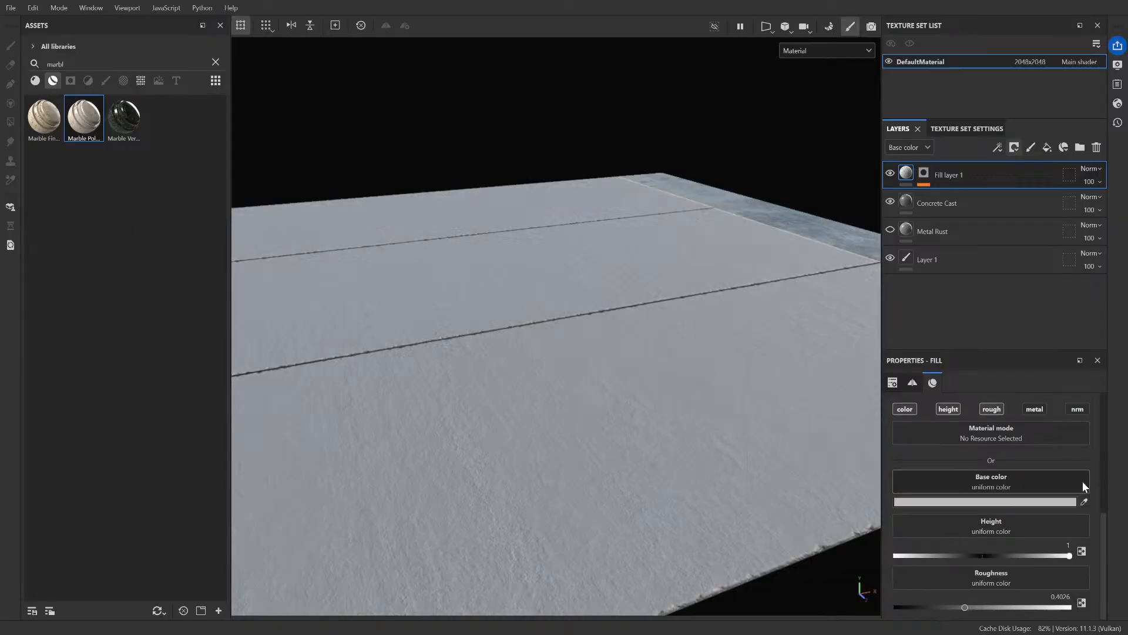
drag(92, 122, 1008, 494)
drag(125, 117, 968, 465)
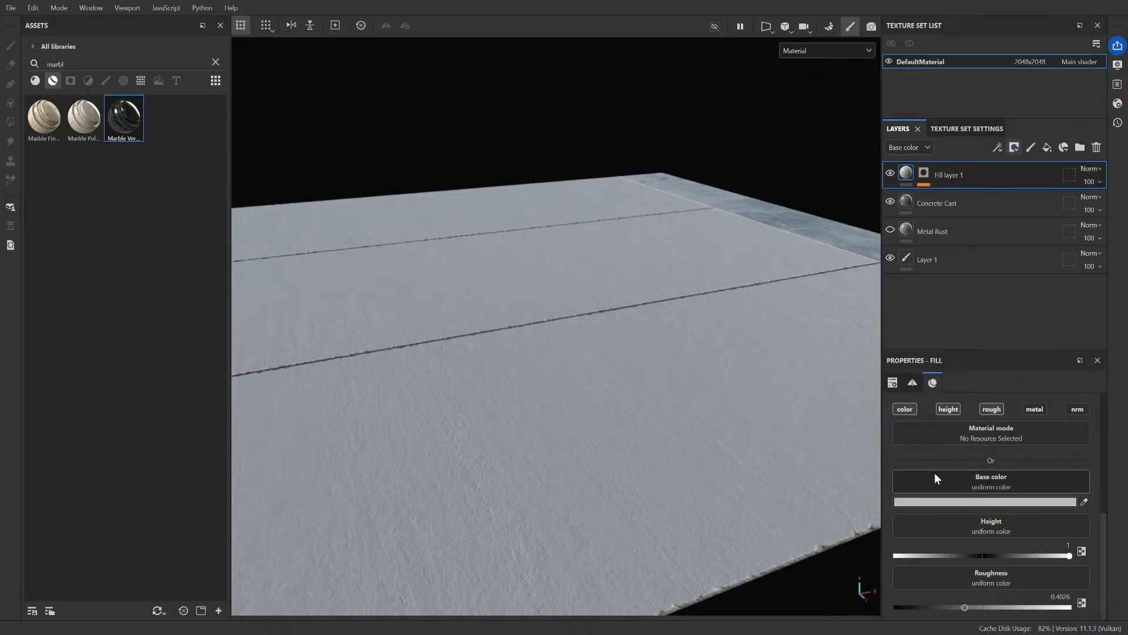
- Assign Marble Veined to Fill layer 1's base color and set its Marble Color to dark gray
click(35, 80)
drag(44, 123, 955, 475)
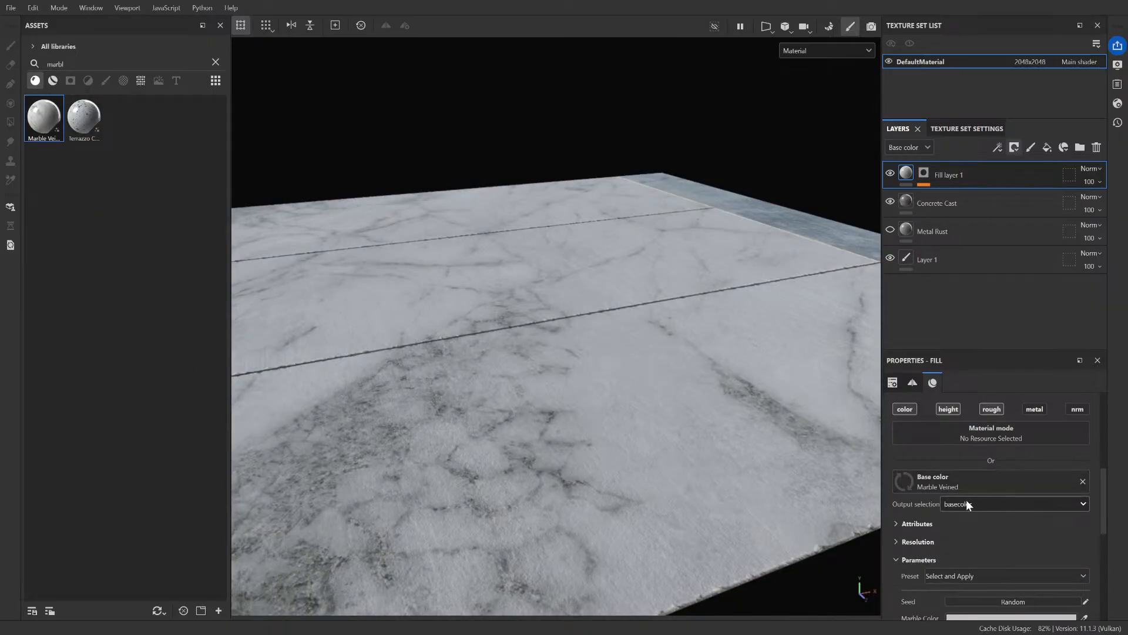
scroll(969, 499, down, 3)
drag(1002, 514, 855, 378)
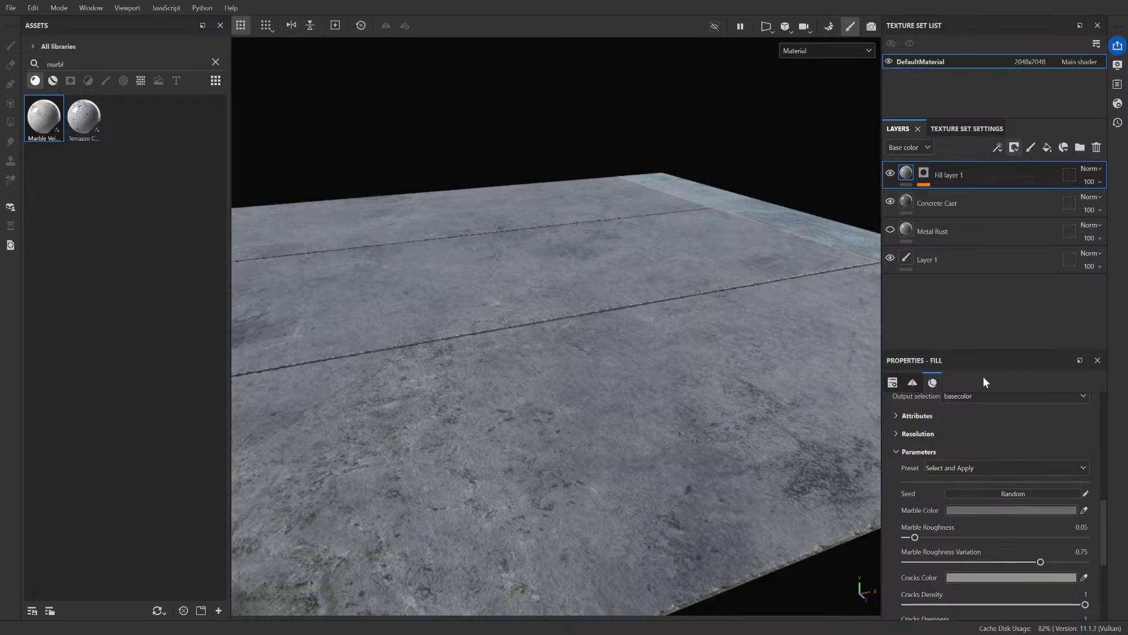
scroll(744, 386, down, 5)
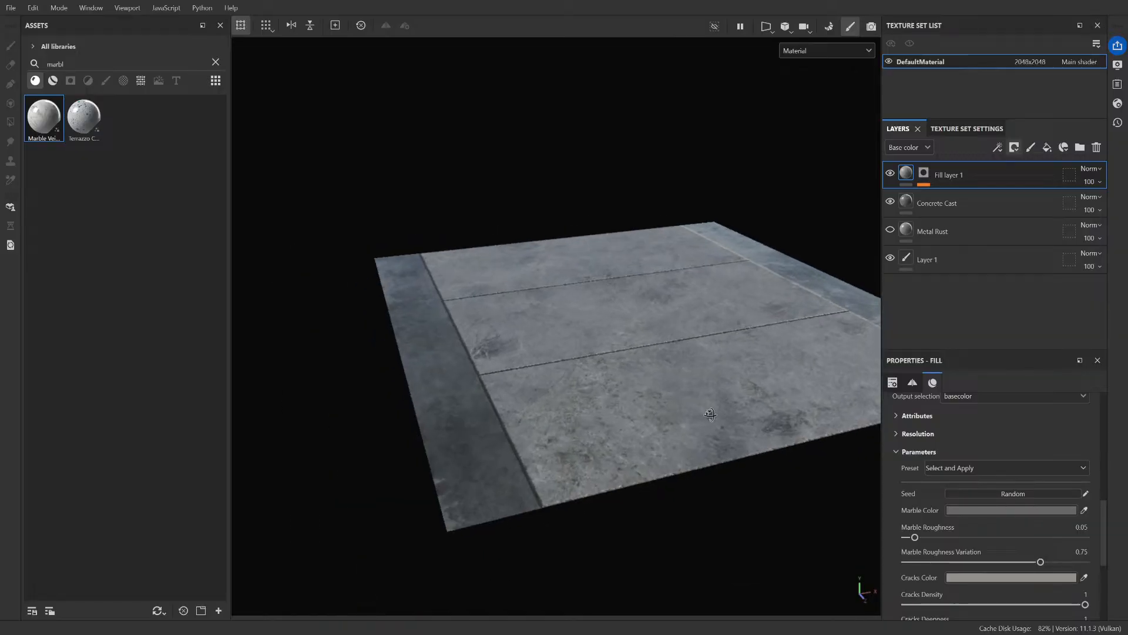
- Set the Marble Roughness of Fill layer 1's Marble Veined base color to 0.45 and check the floor surface
alt+drag(742, 391, 692, 405)
scroll(691, 398, up, 4)
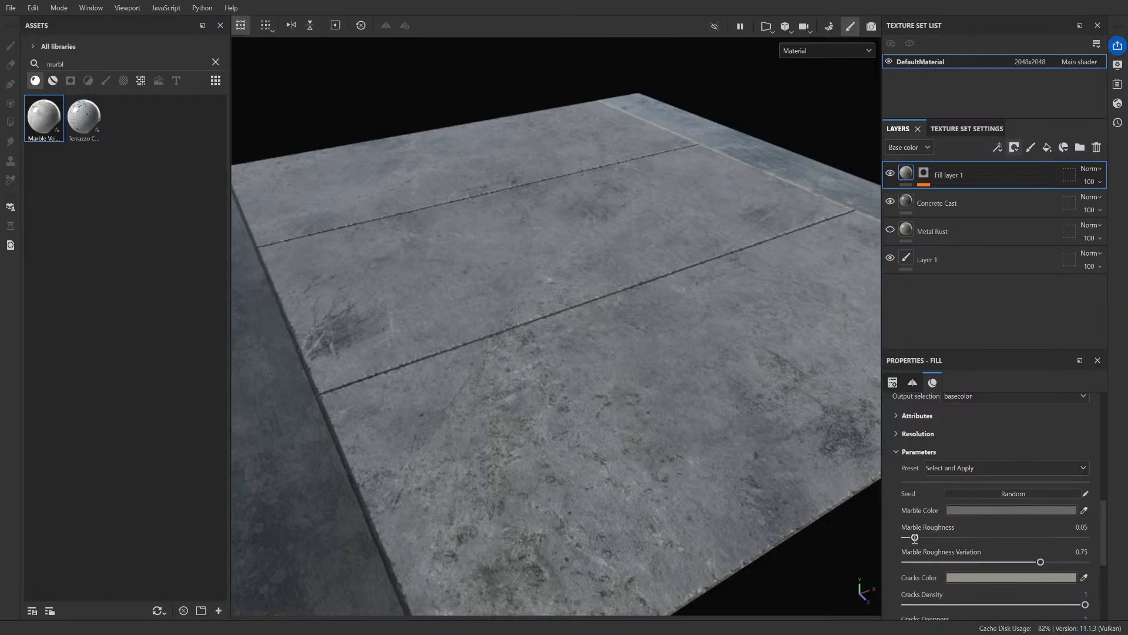
drag(915, 537, 932, 539)
drag(932, 537, 986, 537)
alt+drag(668, 468, 635, 412)
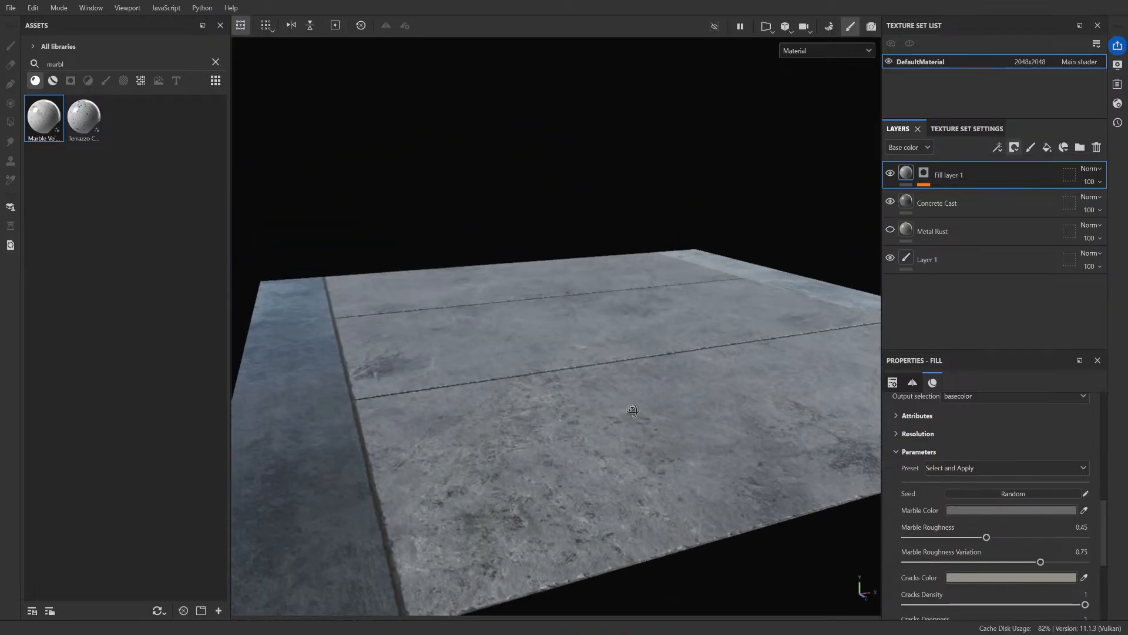
scroll(652, 436, up, 3)
scroll(652, 436, down, 2)
scroll(638, 438, down, 3)
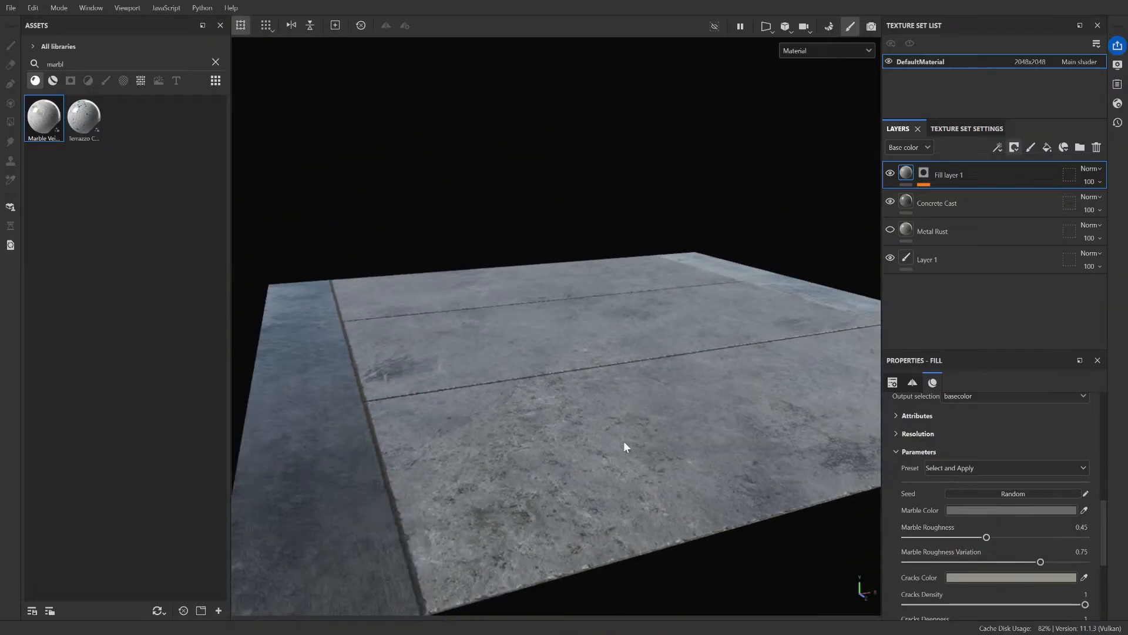
scroll(614, 439, up, 4)
alt+drag(603, 436, 660, 458)
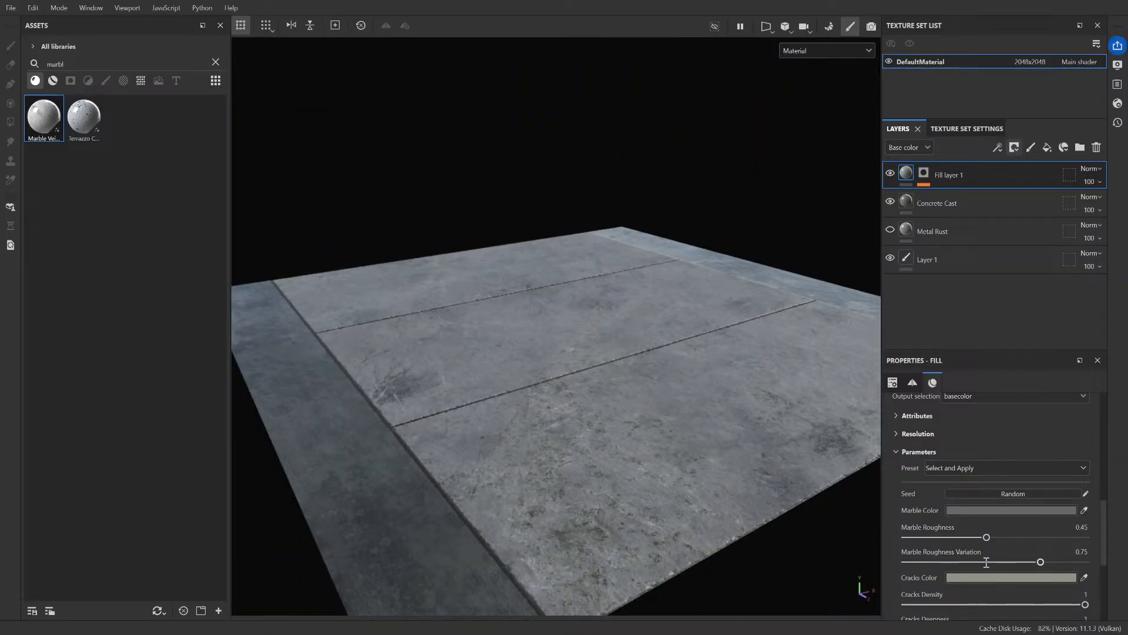
- Set the Marble Roughness of Fill layer 1's Marble Veined base color to 0.36
scroll(921, 551, down, 3)
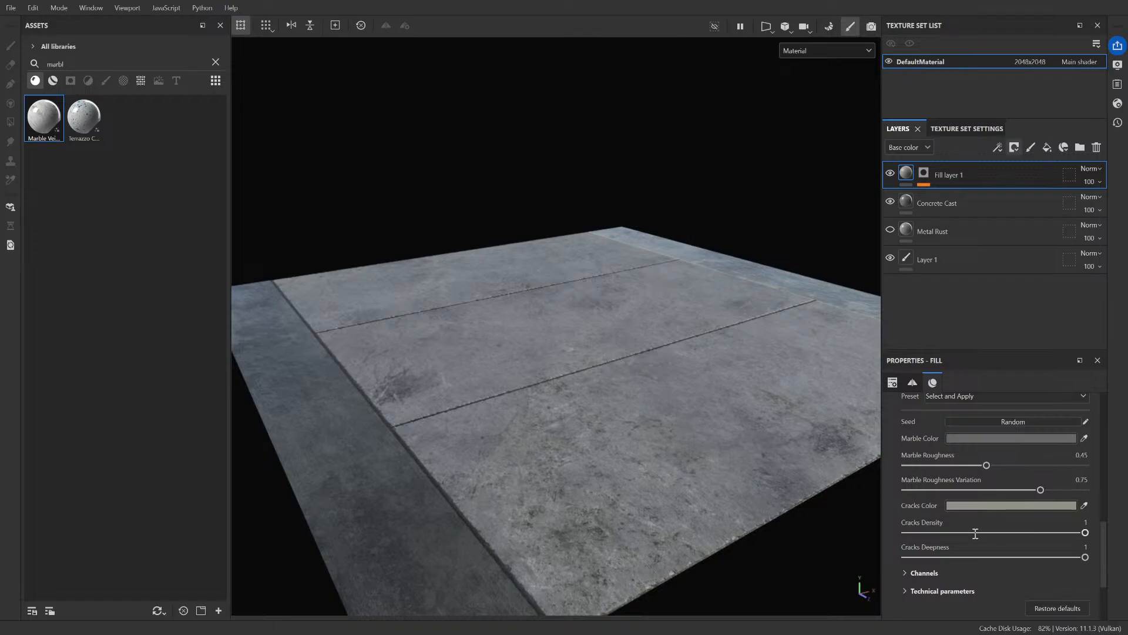
scroll(987, 534, up, 3)
scroll(988, 534, up, 6)
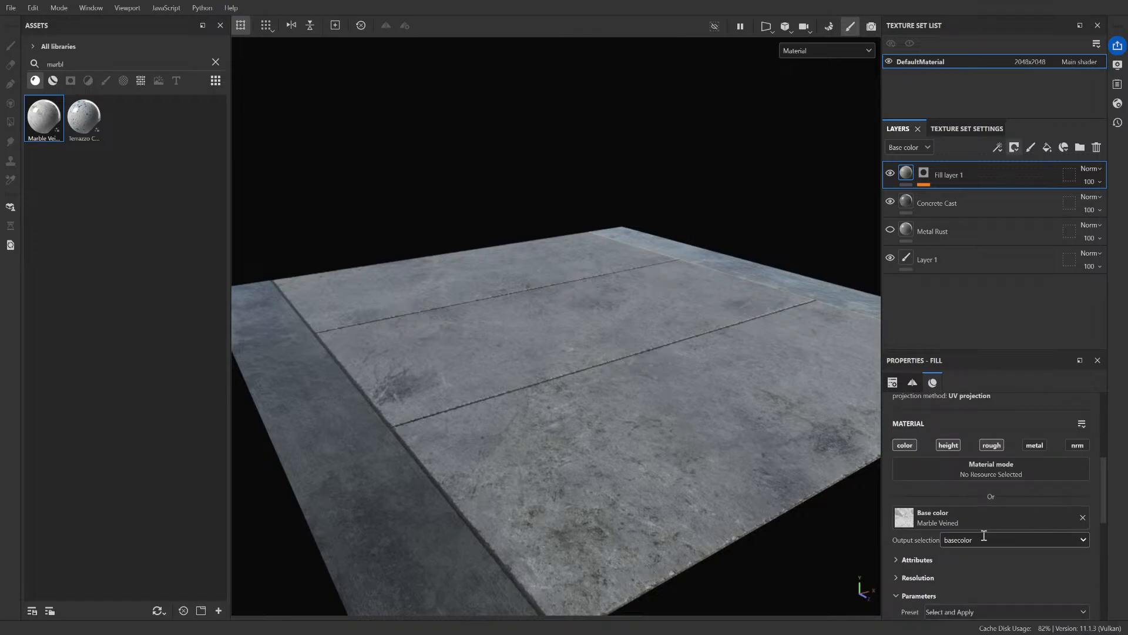
scroll(984, 536, up, 3)
scroll(958, 526, down, 3)
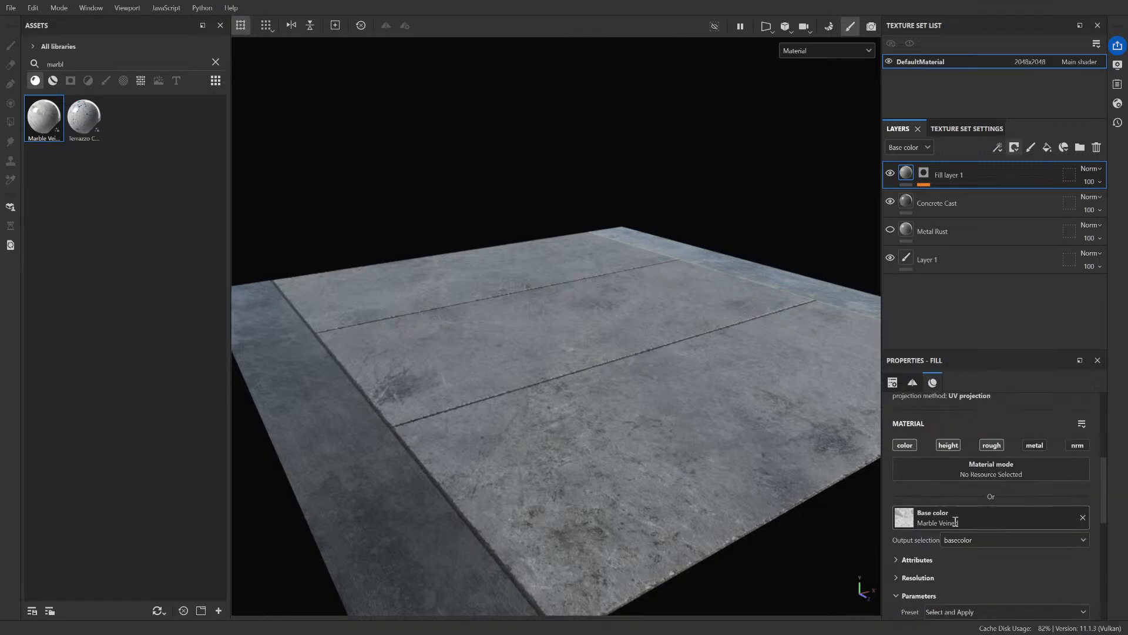
scroll(955, 521, down, 3)
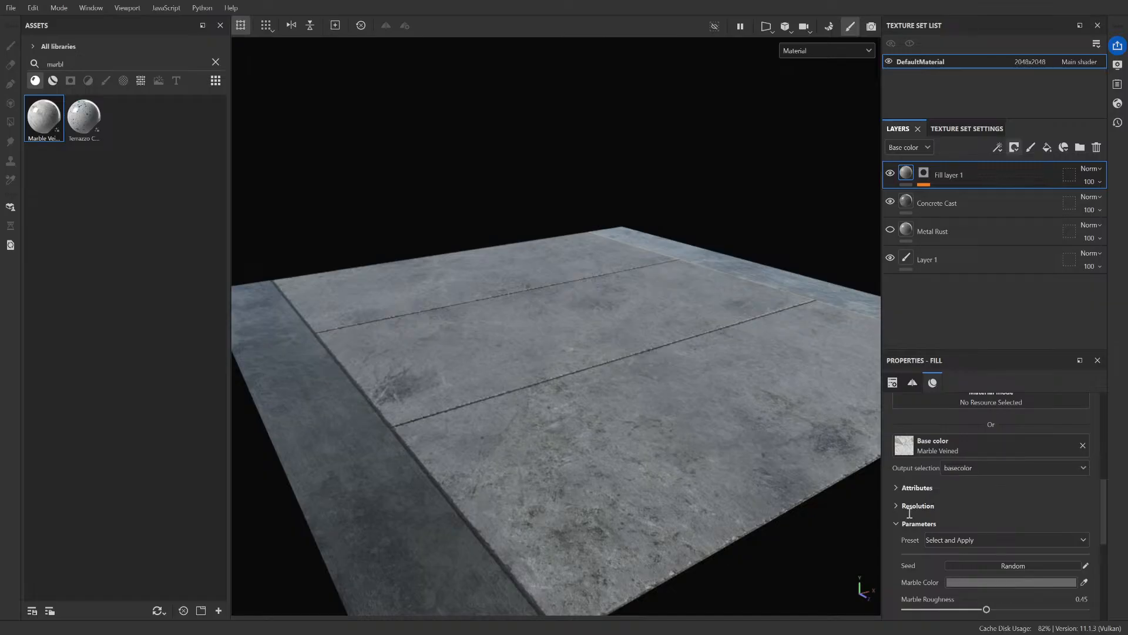
scroll(910, 514, down, 2)
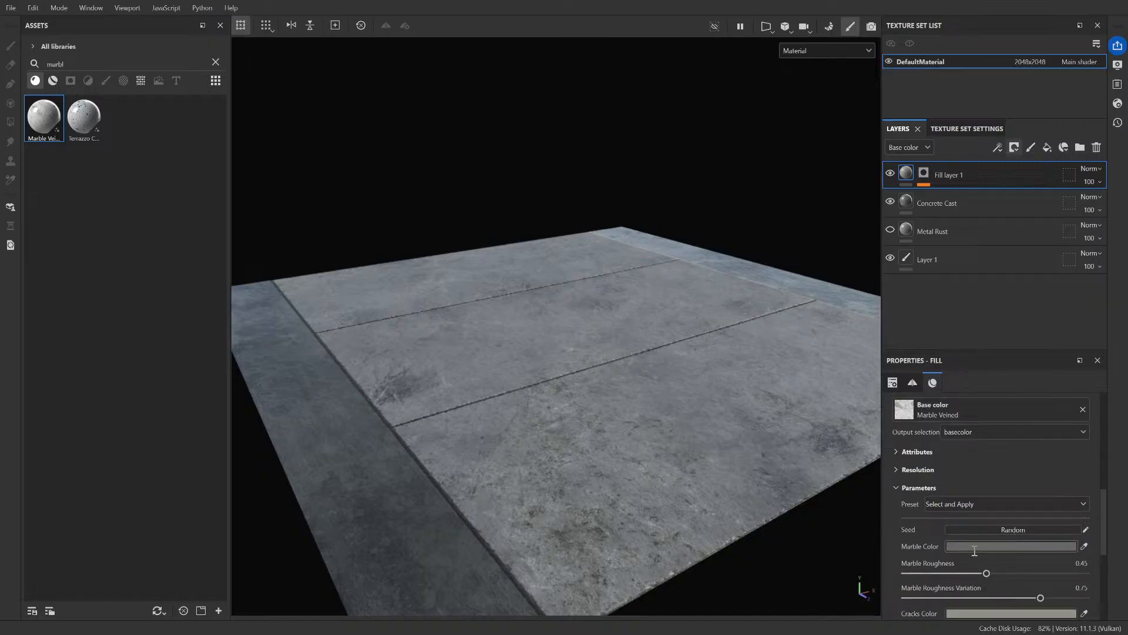
scroll(950, 532, down, 3)
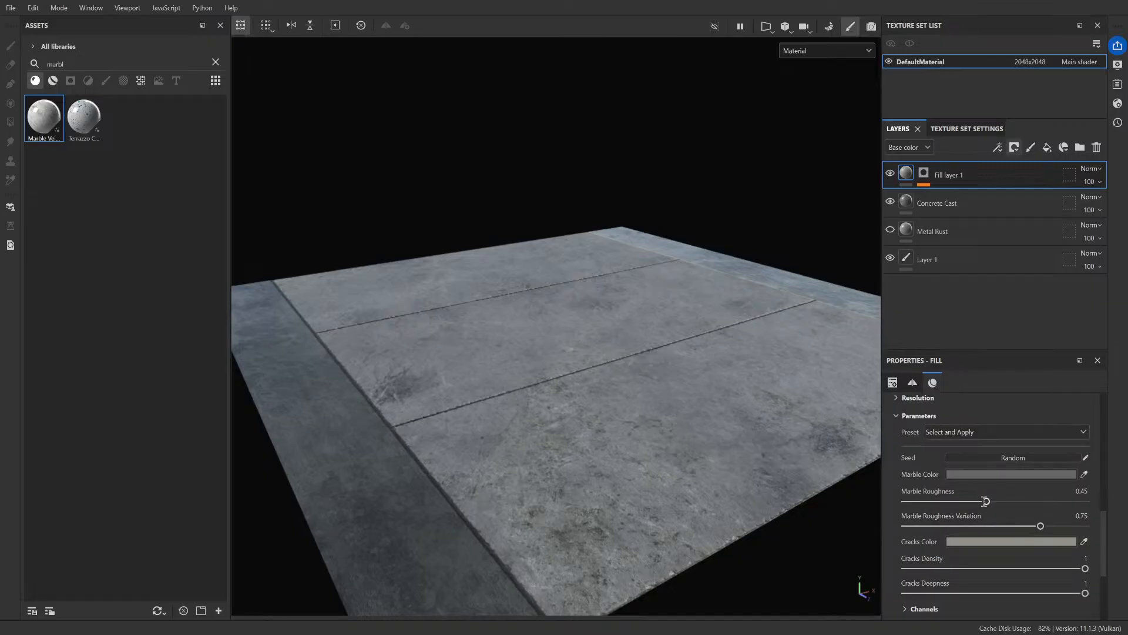
mouse_move(985, 500)
mouse_down()
mouse_move(1086, 500)
mouse_move(909, 491)
mouse_move(971, 500)
mouse_up()
alt+drag(758, 471, 670, 442)
scroll(919, 512, down, 2)
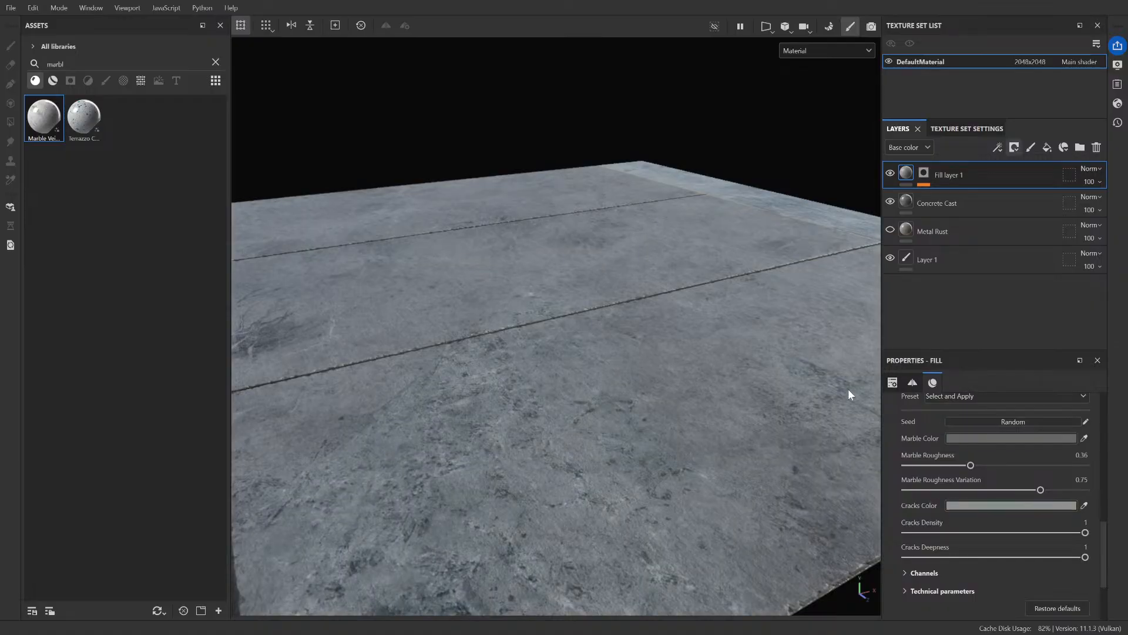
- Set the marble's Cracks Density to 0.83 and Cracks Deepness to 0.75 on Fill layer 1
alt+drag(848, 389, 551, 451)
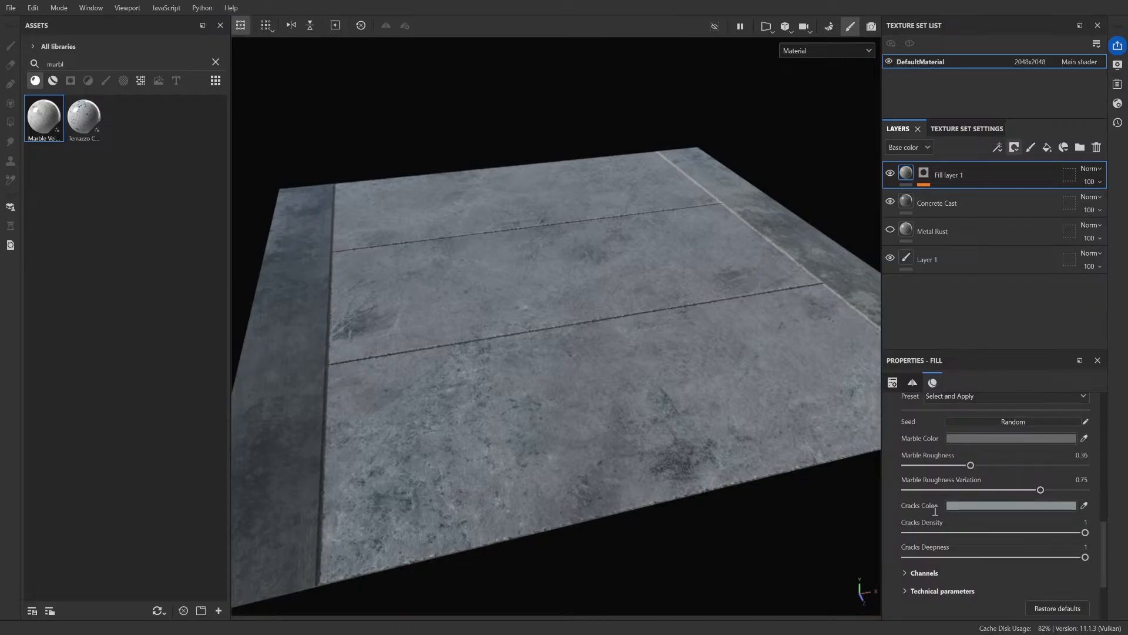
drag(1022, 532, 1086, 521)
drag(1086, 522, 1040, 556)
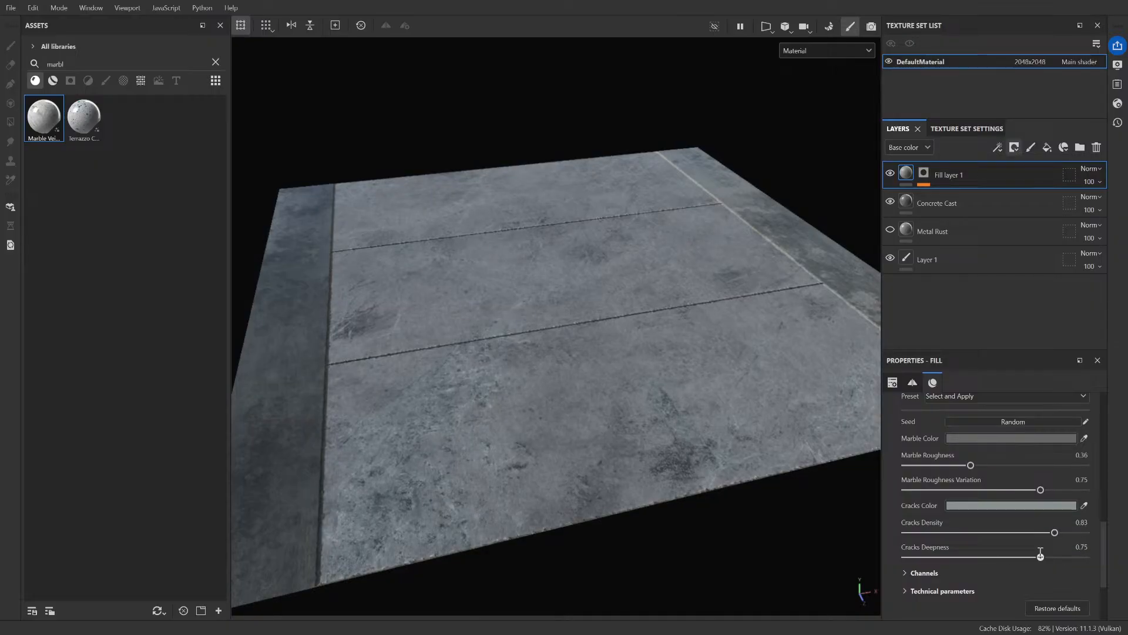
- Examine the adjusted marble cracks and stains across the floor tiles from several angles and distances
scroll(647, 434, down, 5)
alt+drag(651, 435, 760, 488)
scroll(571, 405, up, 5)
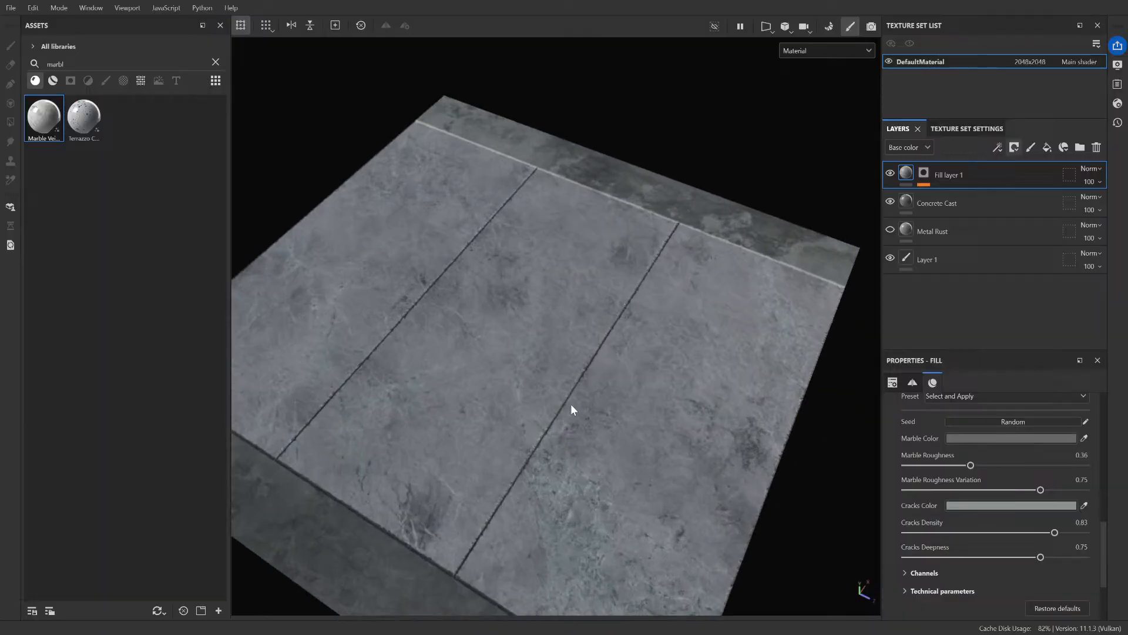
scroll(573, 406, up, 5)
scroll(634, 412, down, 4)
alt+middle_drag(518, 396, 607, 393)
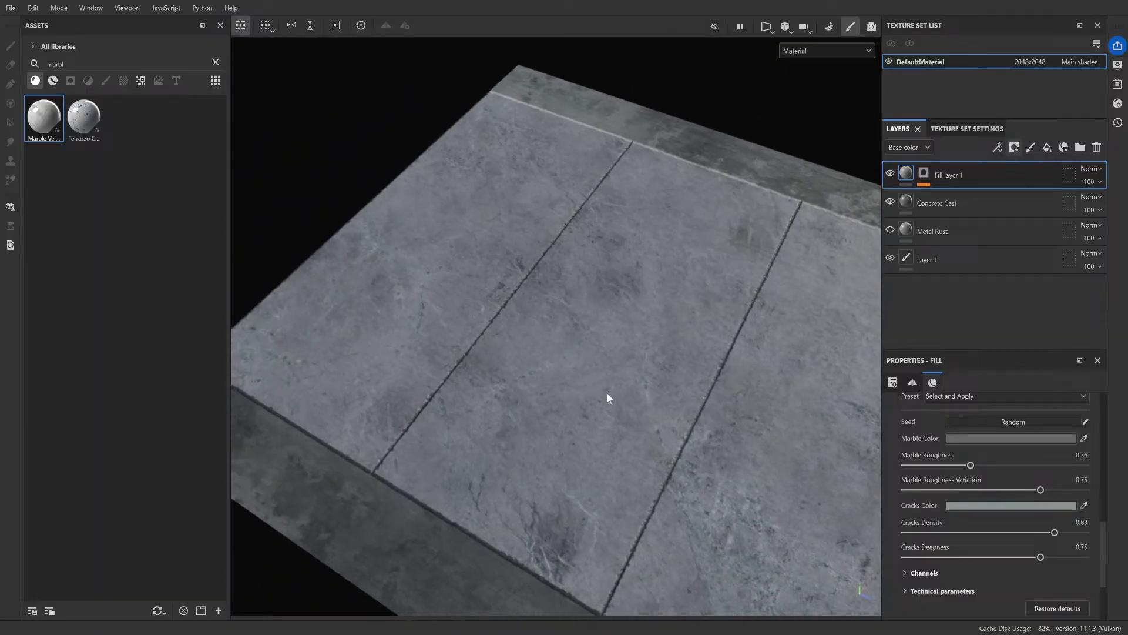
alt+drag(607, 394, 457, 378)
scroll(556, 367, down, 4)
alt+middle_drag(674, 366, 648, 350)
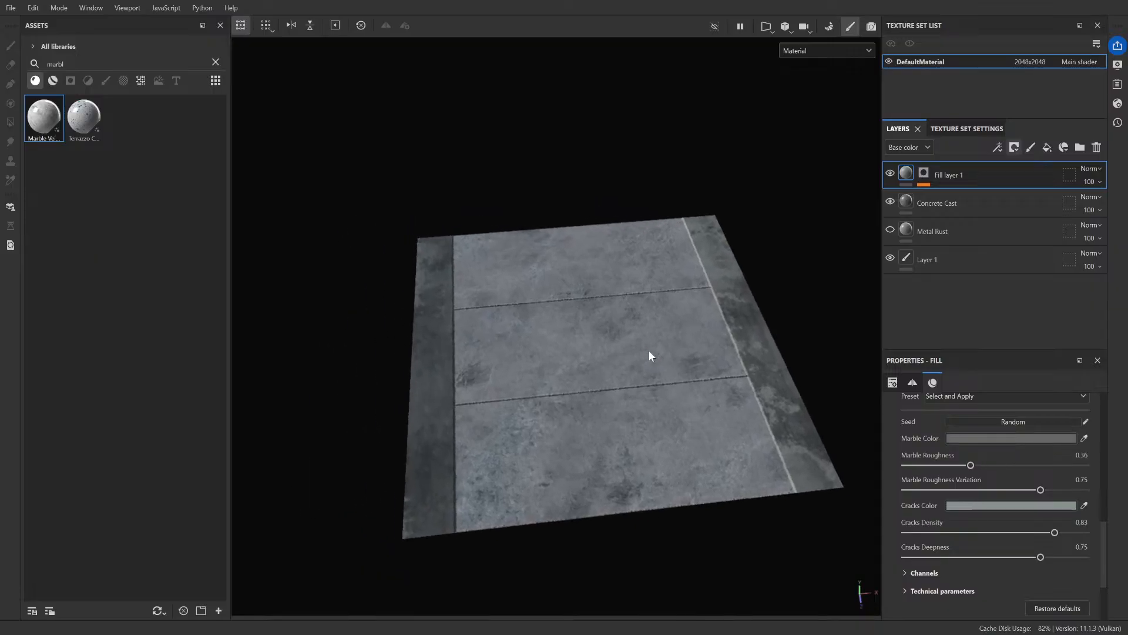
scroll(643, 348, up, 3)
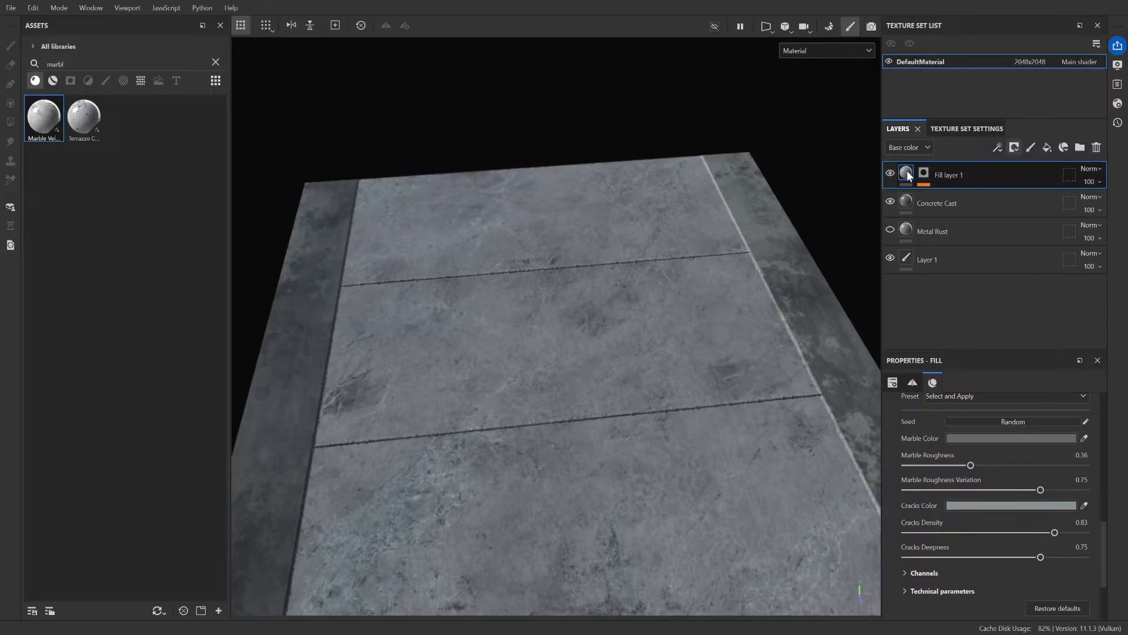
- Show the mask effects of Fill layer 1 and duplicate the layer together with its Blur Slope and Tile Generator
click(929, 175)
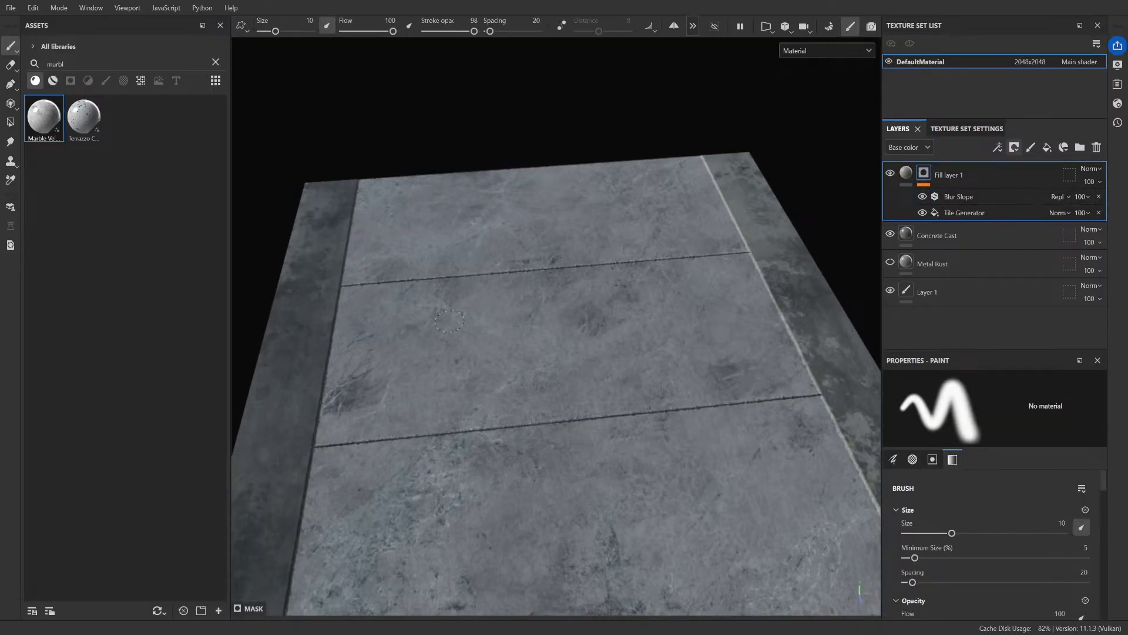
scroll(514, 335, down, 3)
scroll(515, 335, up, 3)
alt+drag(514, 335, 594, 359)
alt+middle_drag(594, 359, 596, 273)
scroll(593, 304, down, 2)
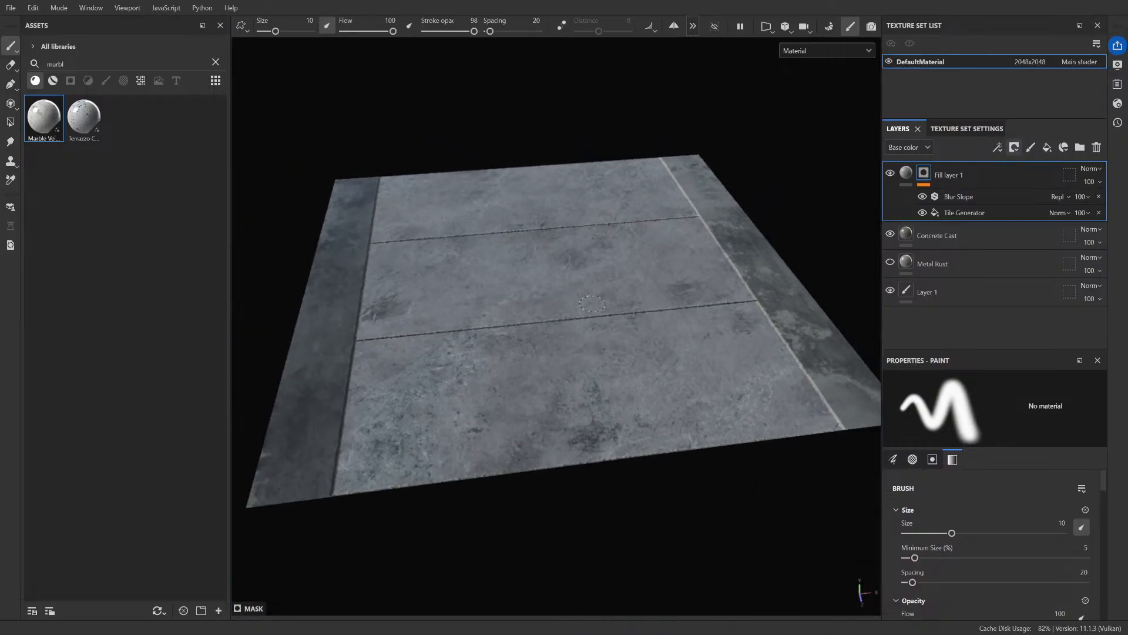
mouse_move(642, 291)
alt+mouse_down()
mouse_move(685, 308)
mouse_move(590, 302)
alt+mouse_up()
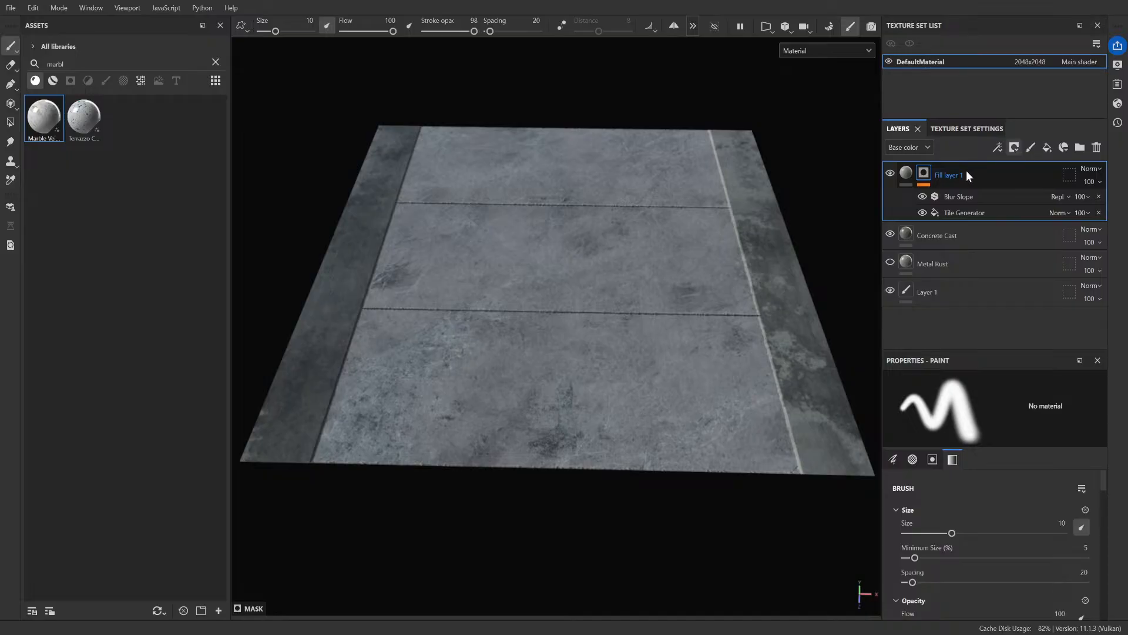
key(ctrl+d)
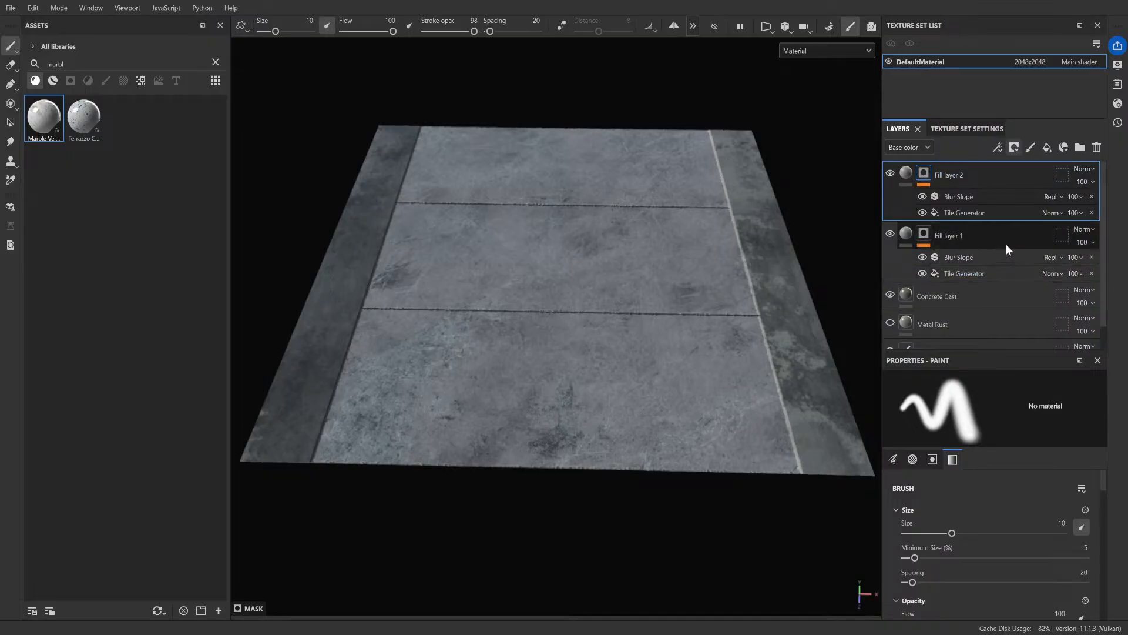
scroll(940, 474, down, 2)
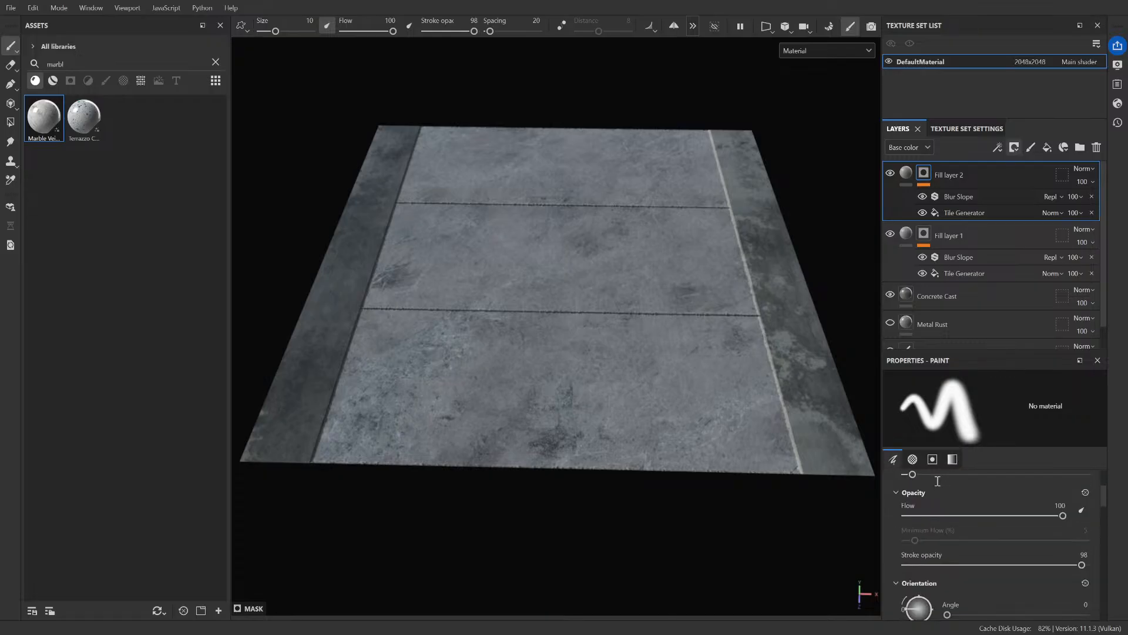
scroll(940, 481, up, 2)
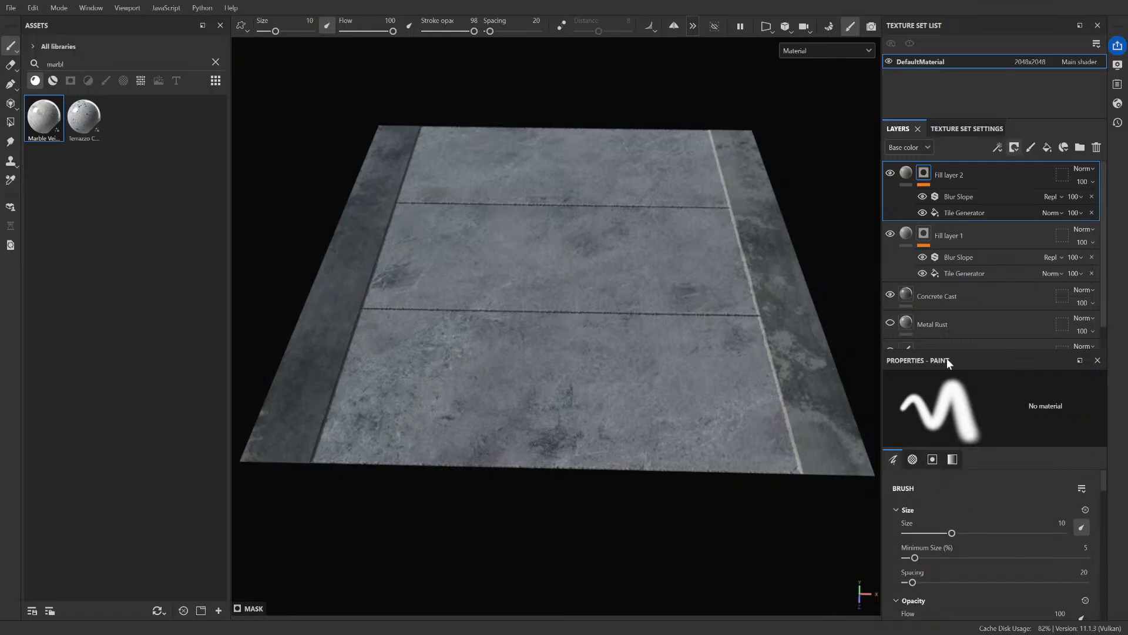
- Rotate the tri-planar projection of Fill layer 2's Tile Generator by about 90 degrees around the vertical axis
click(973, 211)
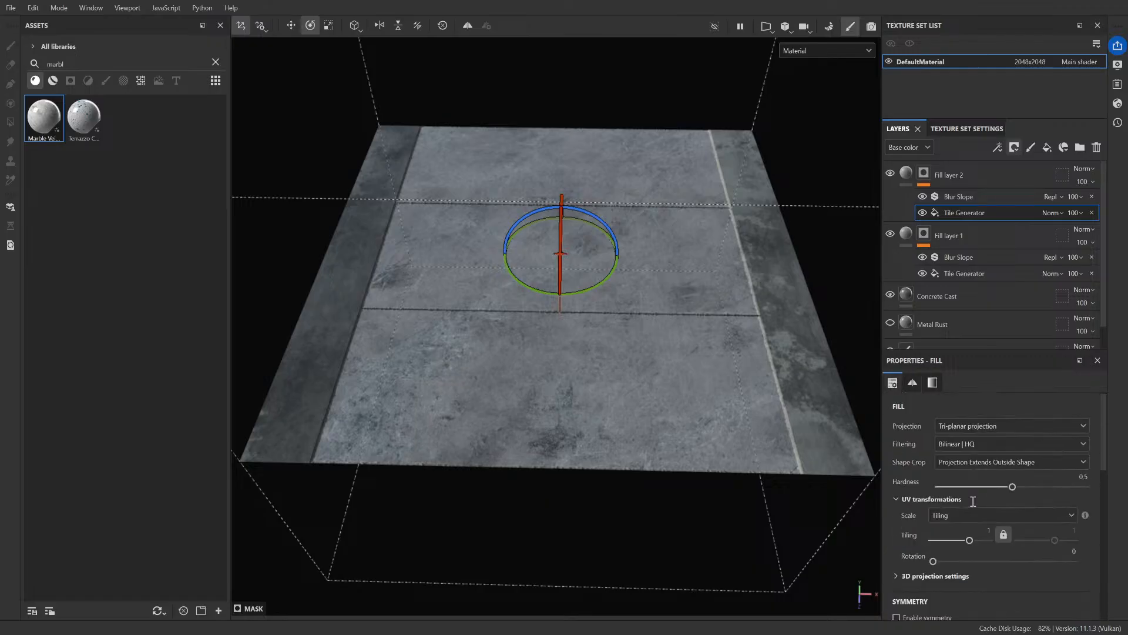
drag(575, 290, 658, 278)
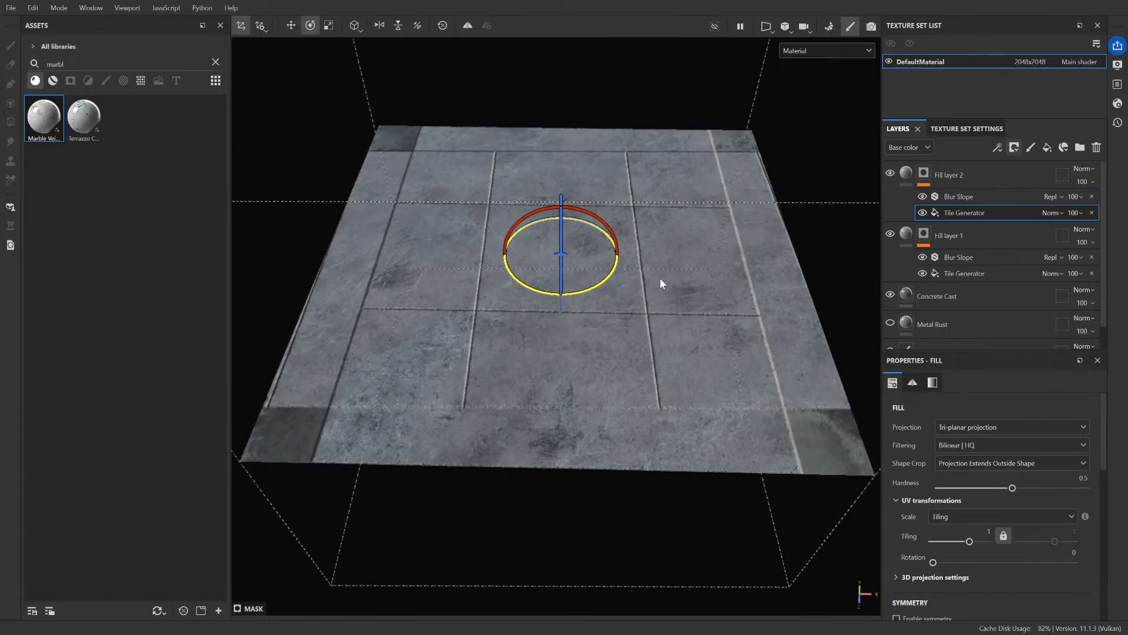
scroll(612, 261, down, 3)
scroll(665, 301, up, 4)
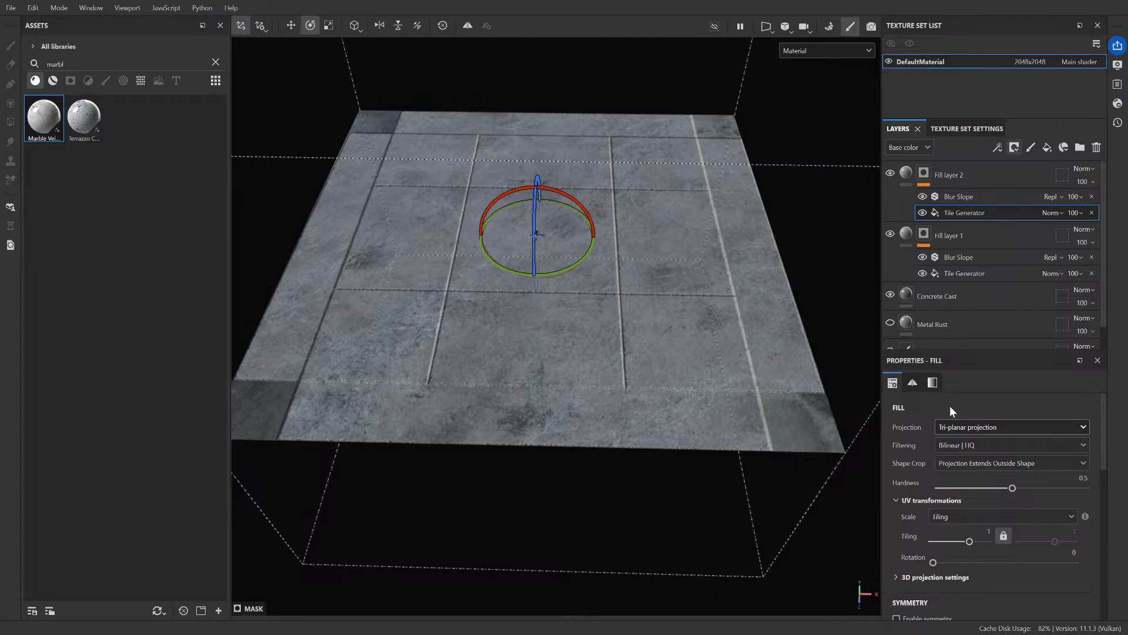
scroll(608, 225, down, 4)
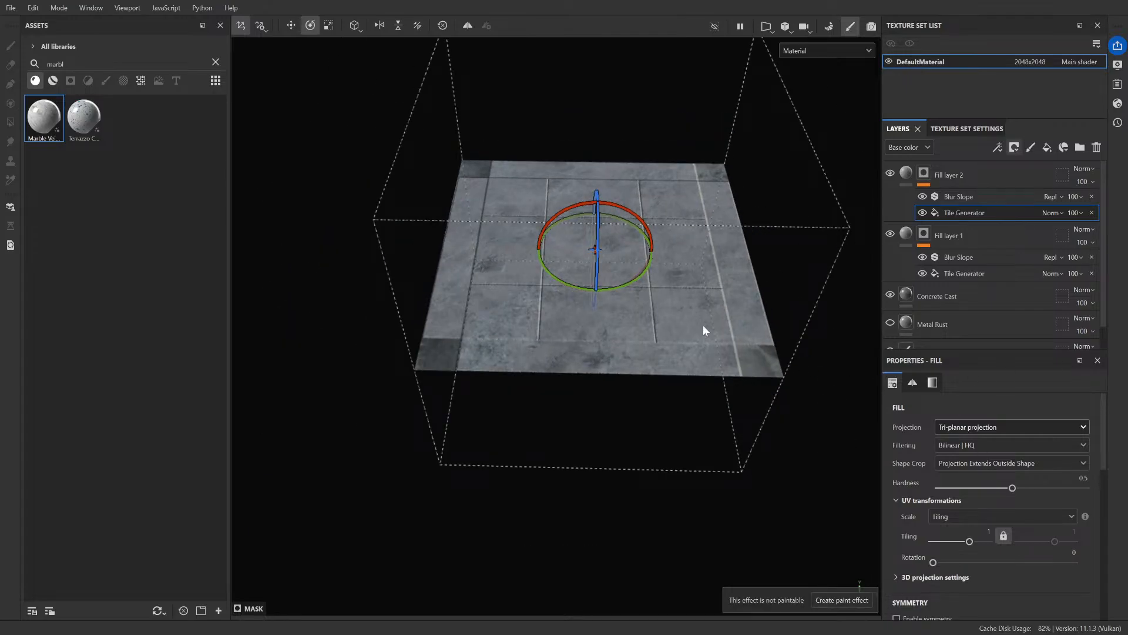
drag(621, 281, 700, 270)
key(ctrl+z)
key(ctrl+z)
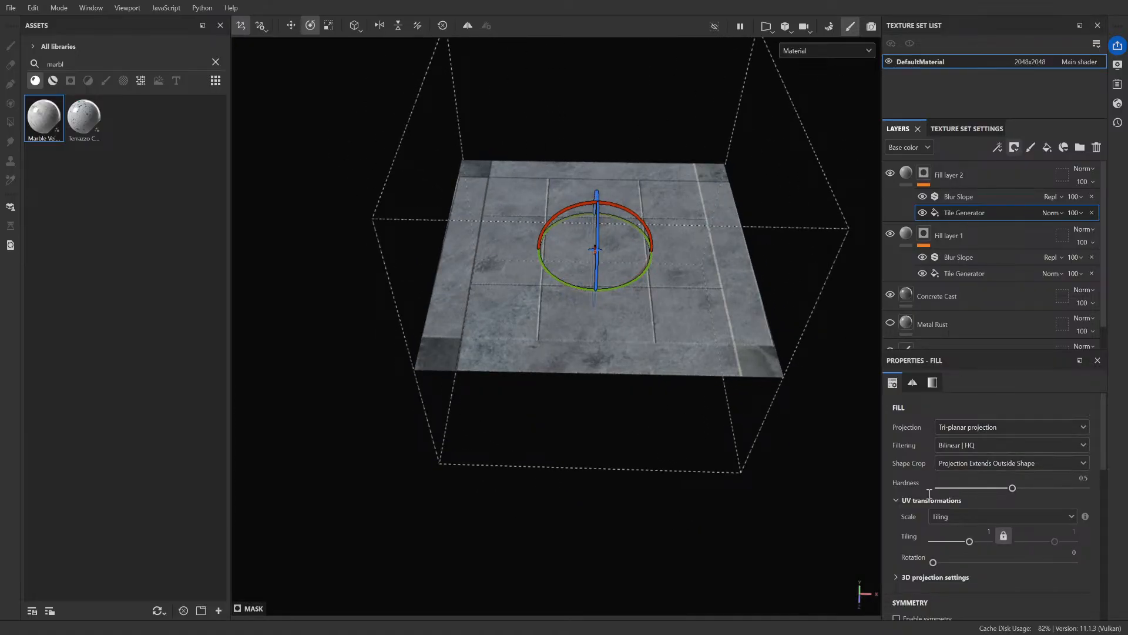
- Set the Y rotation in the 3D projection settings of Fill layer 2's Tile Generator to exactly 90
scroll(928, 493, down, 3)
scroll(925, 494, up, 3)
alt+drag(745, 353, 699, 405)
scroll(894, 490, down, 6)
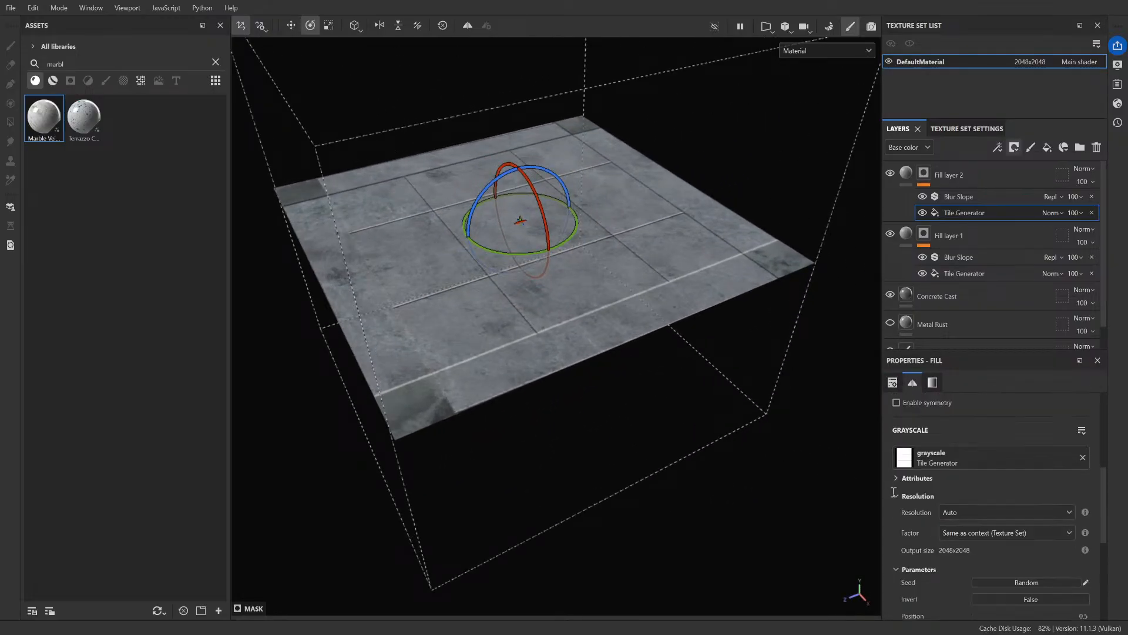
scroll(899, 512, up, 3)
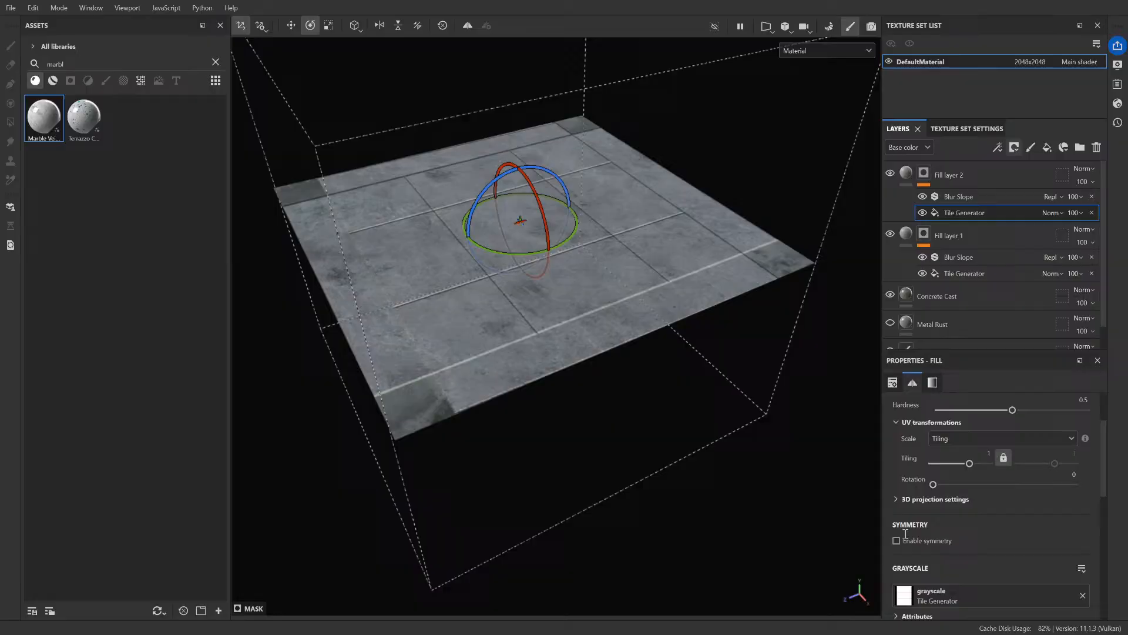
click(897, 500)
scroll(898, 504, down, 3)
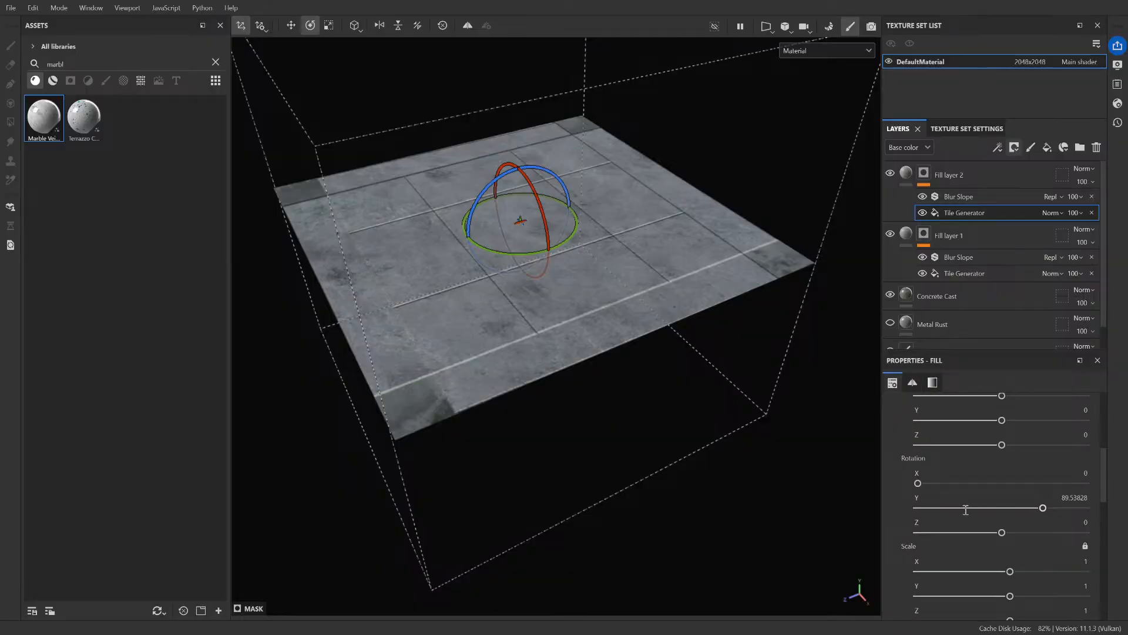
drag(1043, 507, 1073, 508)
click(1080, 498)
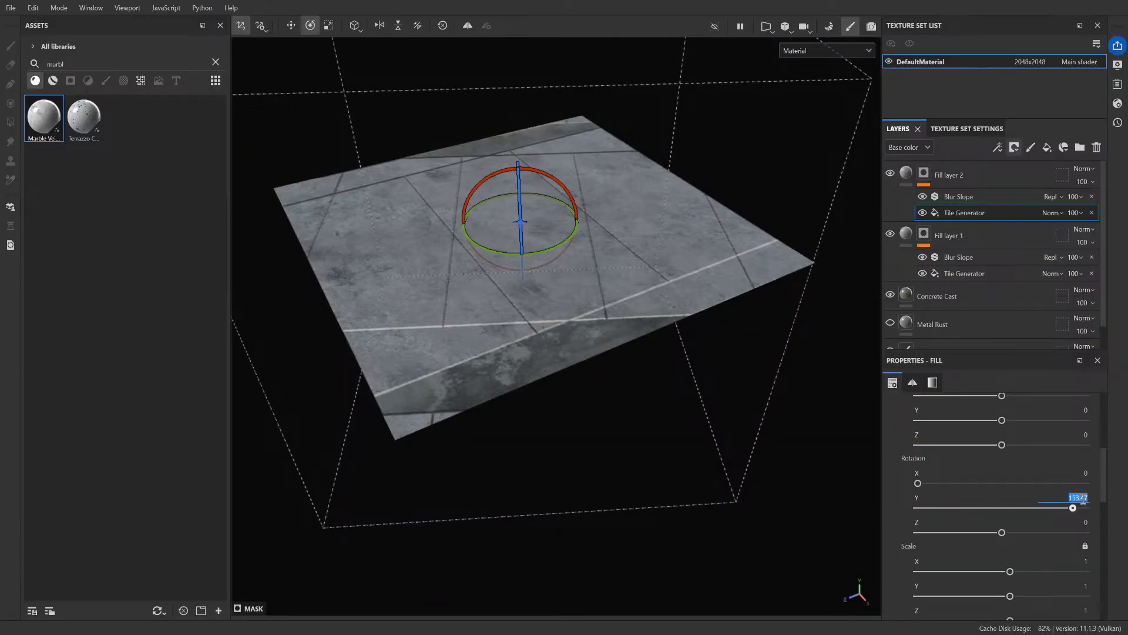
text(90)
key(Return)
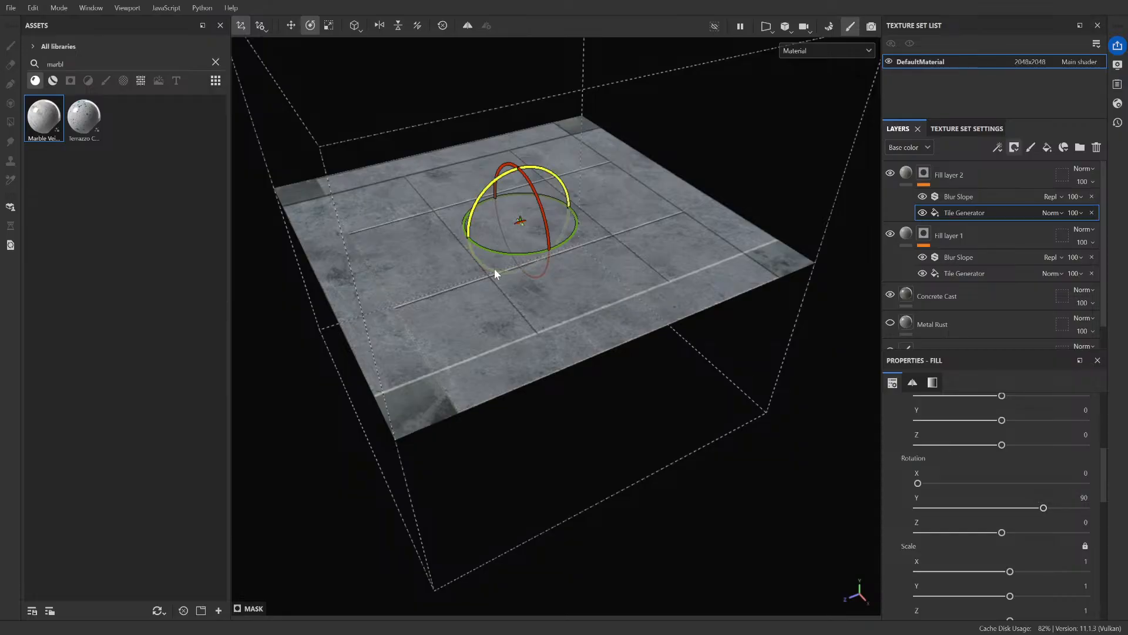
scroll(476, 320, up, 3)
alt+drag(476, 323, 562, 400)
alt+middle_drag(456, 347, 533, 408)
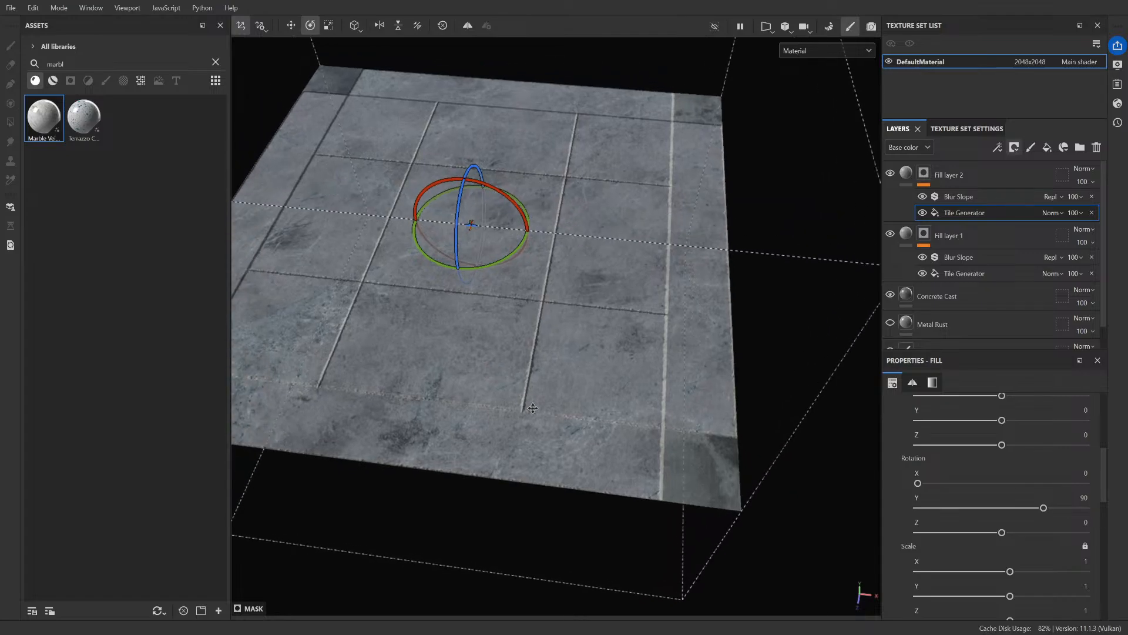
alt+drag(516, 393, 605, 378)
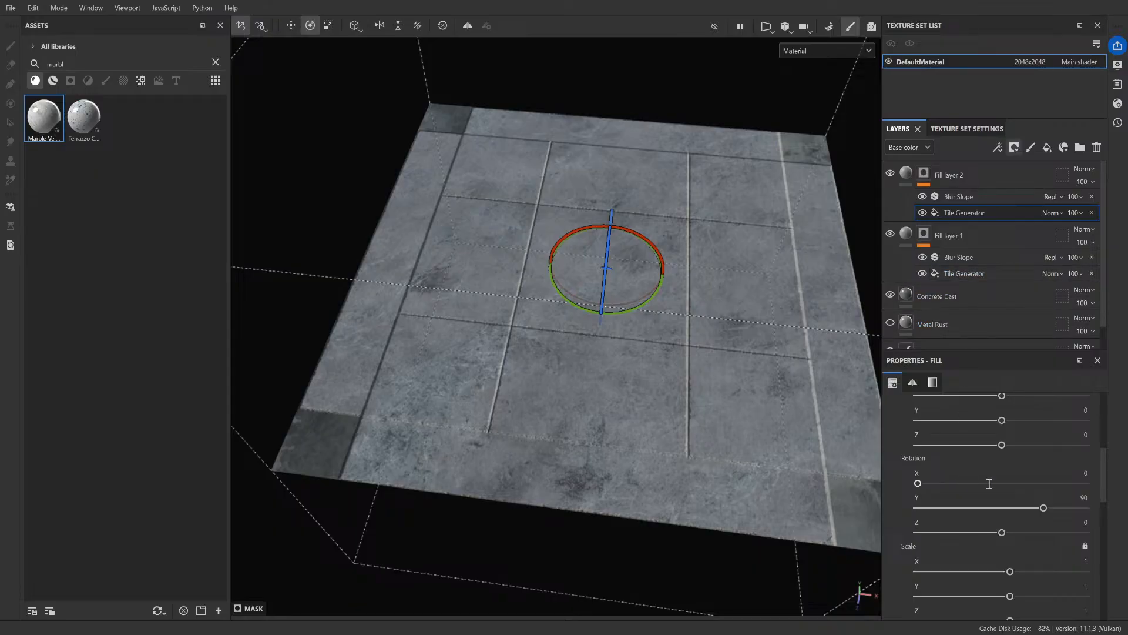
- Try an X scale of 1.23 in the 3D projection settings of Fill layer 2's Tile Generator and inspect the floor edges
scroll(992, 529, down, 1)
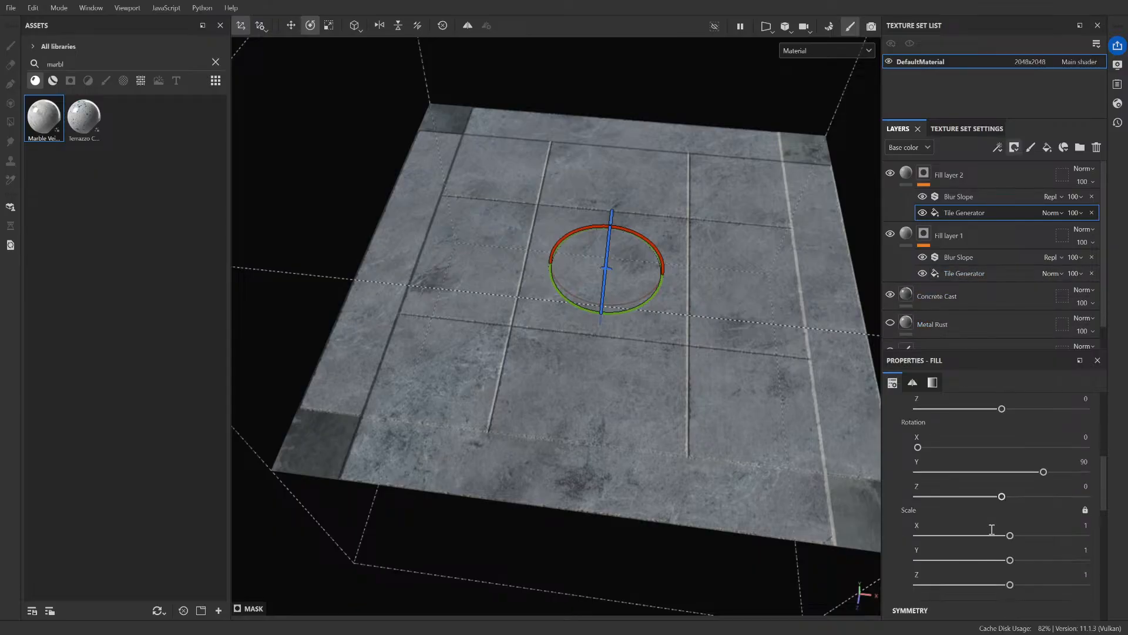
mouse_move(1010, 536)
mouse_down()
mouse_move(1023, 536)
mouse_move(1012, 536)
mouse_up()
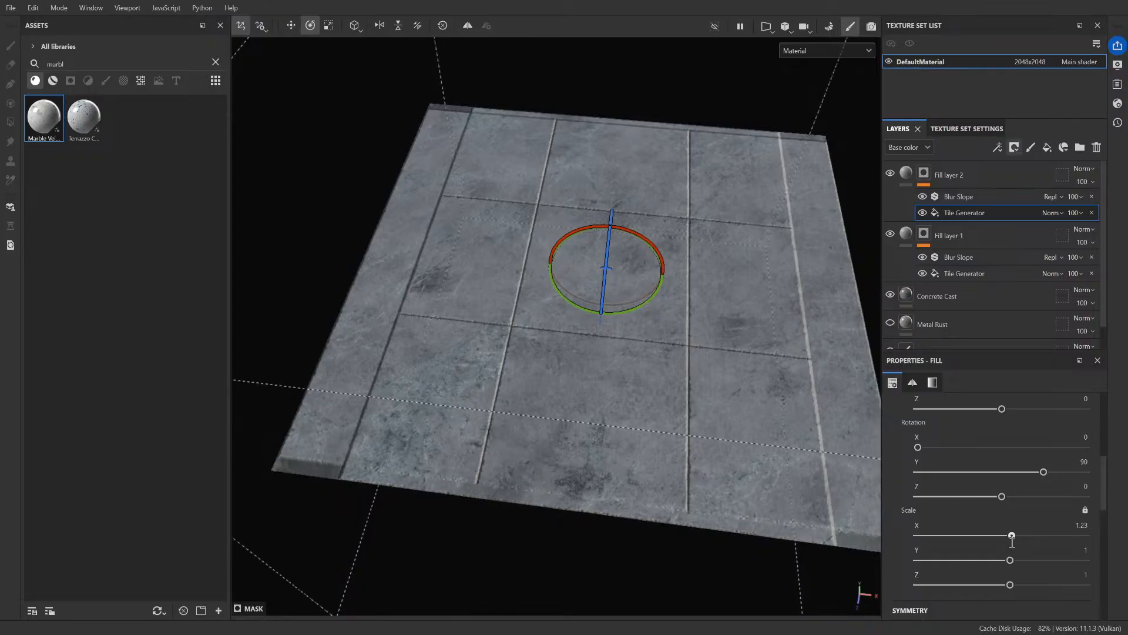
alt+drag(718, 437, 631, 289)
alt+right_drag(630, 288, 658, 328)
- Try planar projection on Fill layer 2's Tile Generator, inspect the seams, and undo back to tri-planar projection
scroll(908, 419, up, 7)
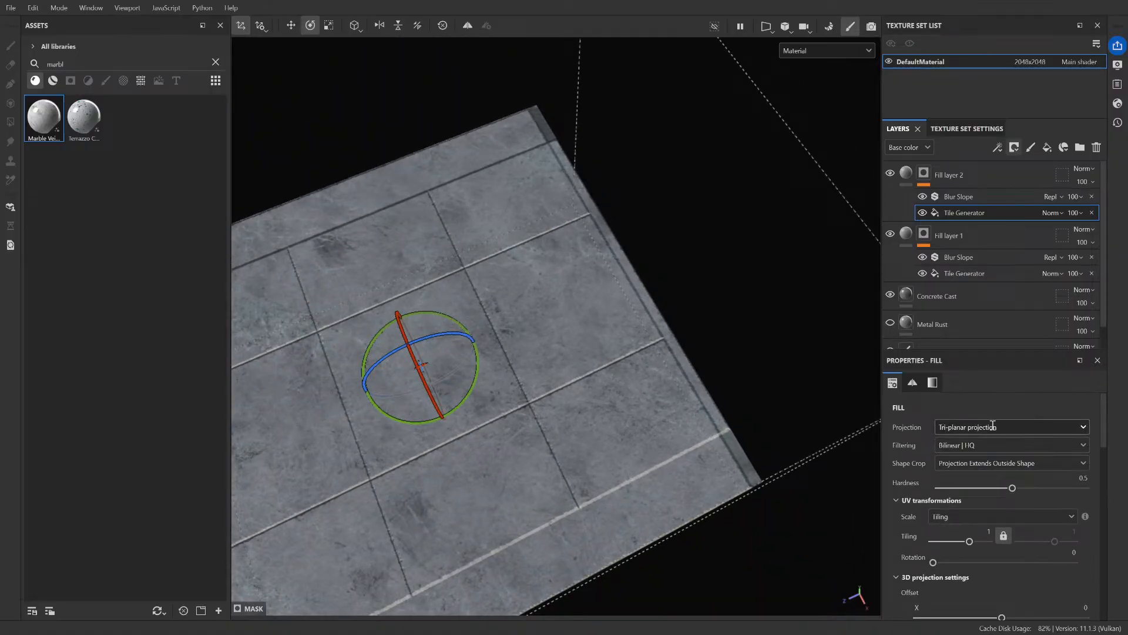
click(989, 478)
scroll(632, 366, down, 4)
scroll(594, 430, up, 4)
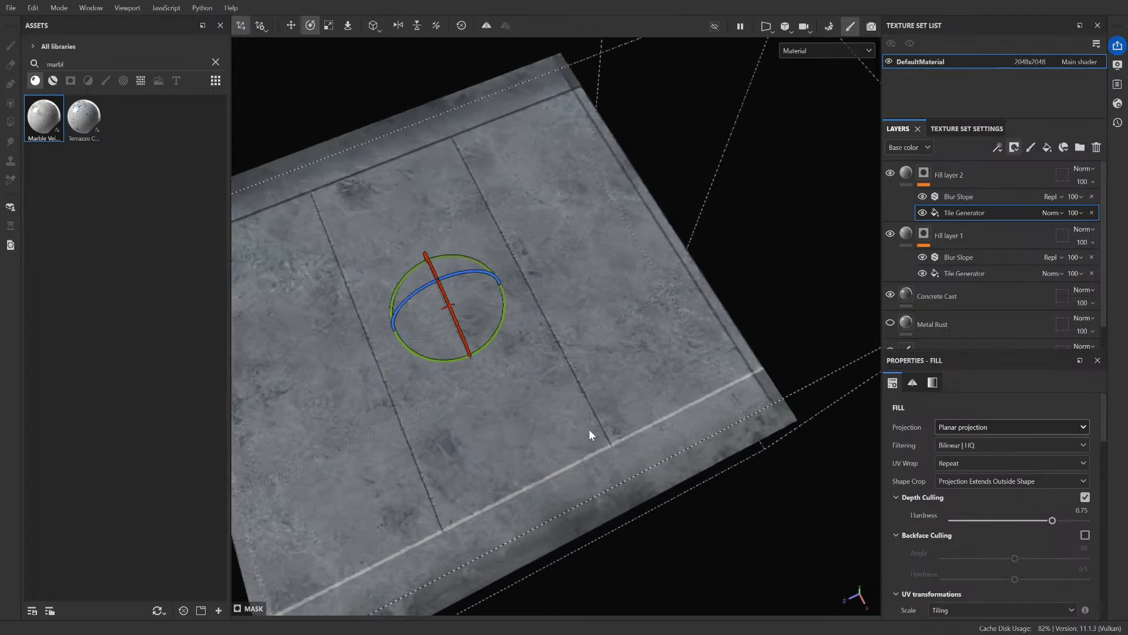
alt+drag(590, 432, 535, 439)
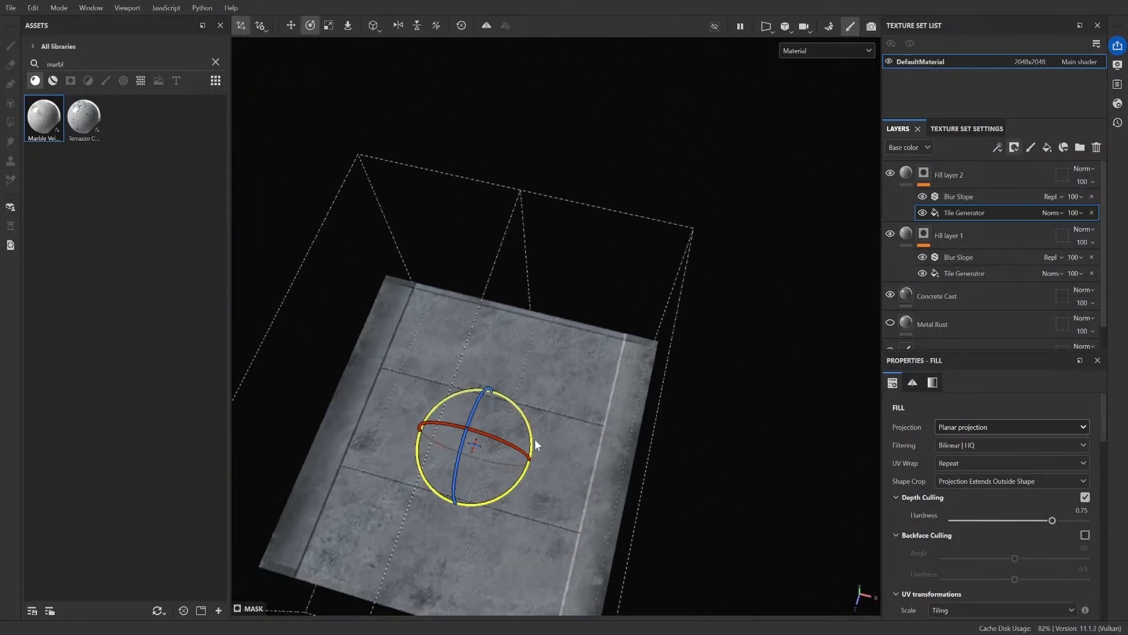
alt+drag(522, 477, 543, 494)
key(ctrl+z)
key(ctrl+z)
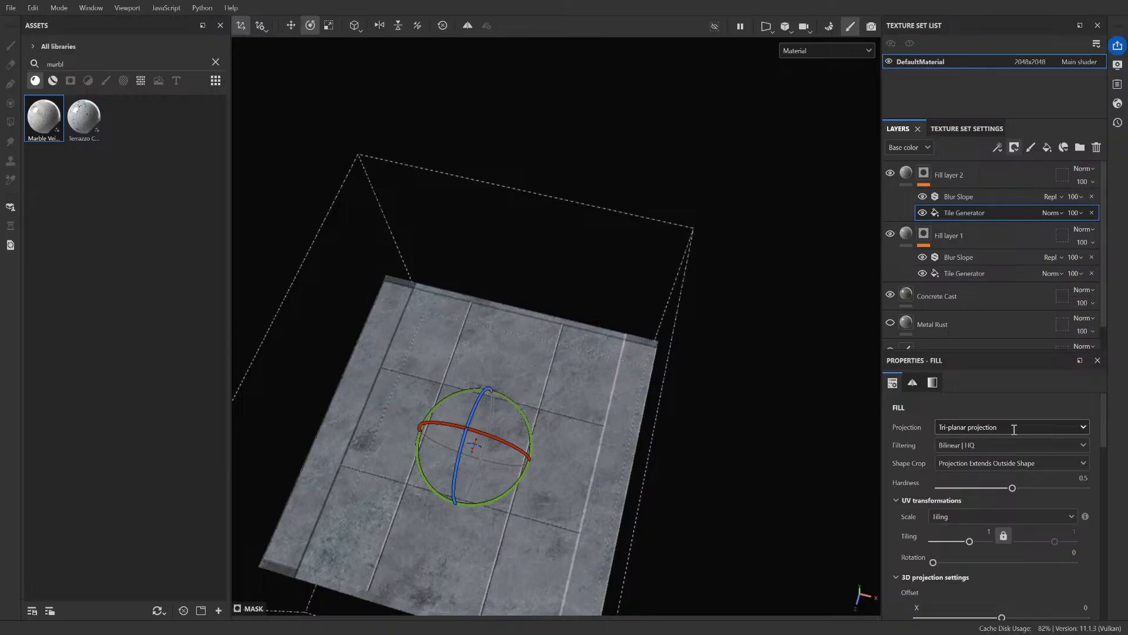
- Examine the seam grid from several angles and review the projection and pattern parameters of Fill layer 2's Tile Generator
scroll(555, 405, up, 5)
scroll(555, 405, down, 6)
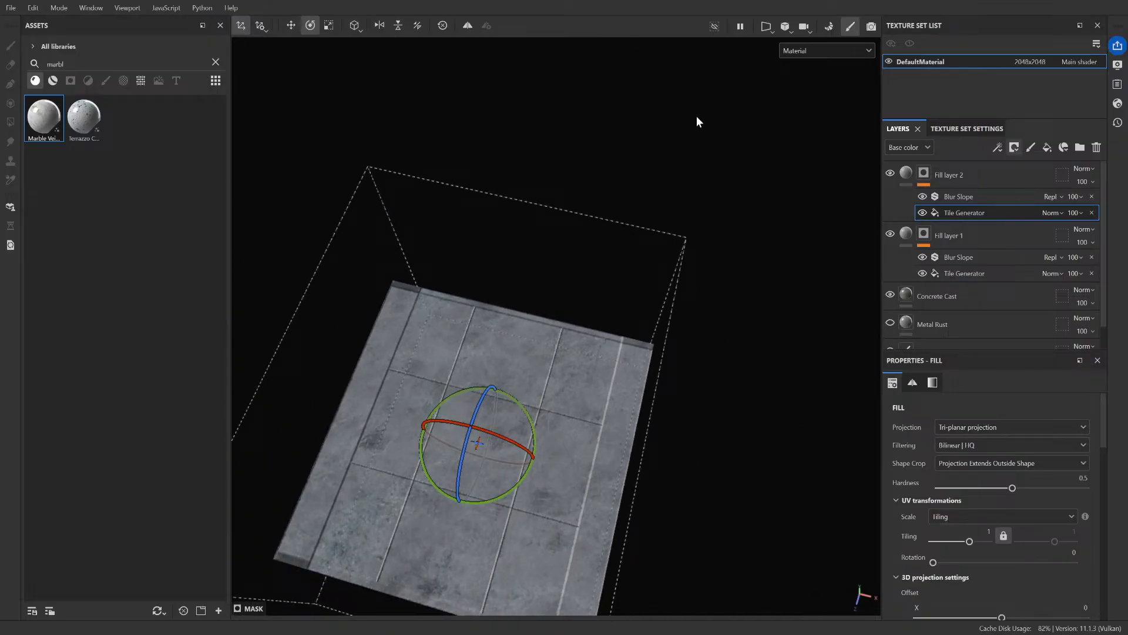
alt+drag(627, 322, 391, 374)
alt+middle_drag(393, 373, 656, 364)
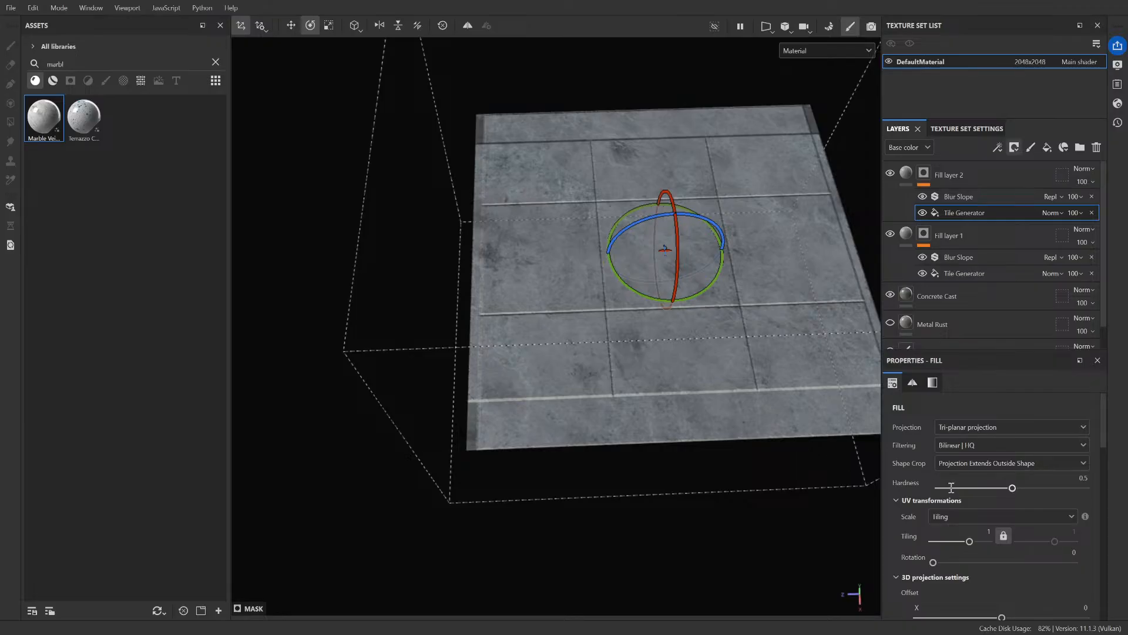
alt+drag(622, 373, 811, 396)
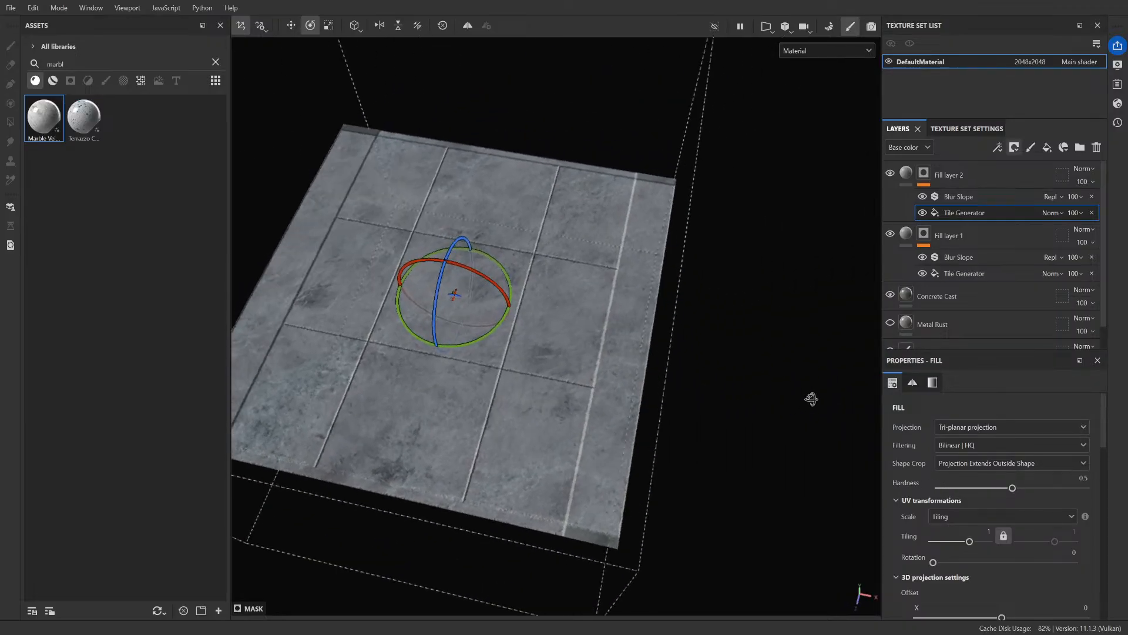
scroll(940, 517, down, 8)
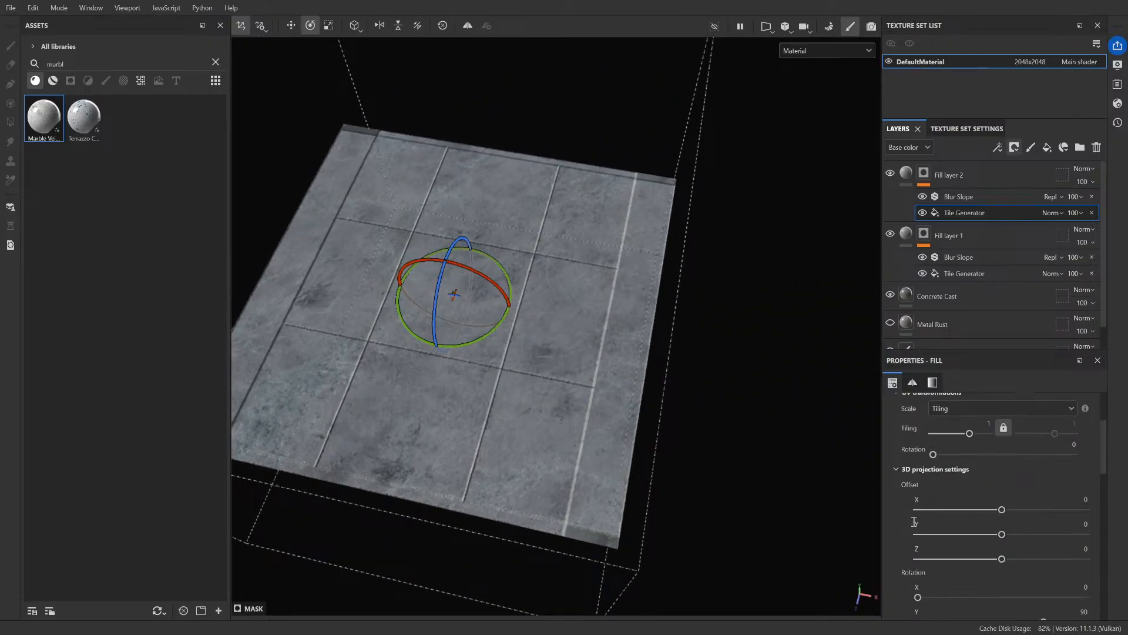
scroll(915, 521, down, 2)
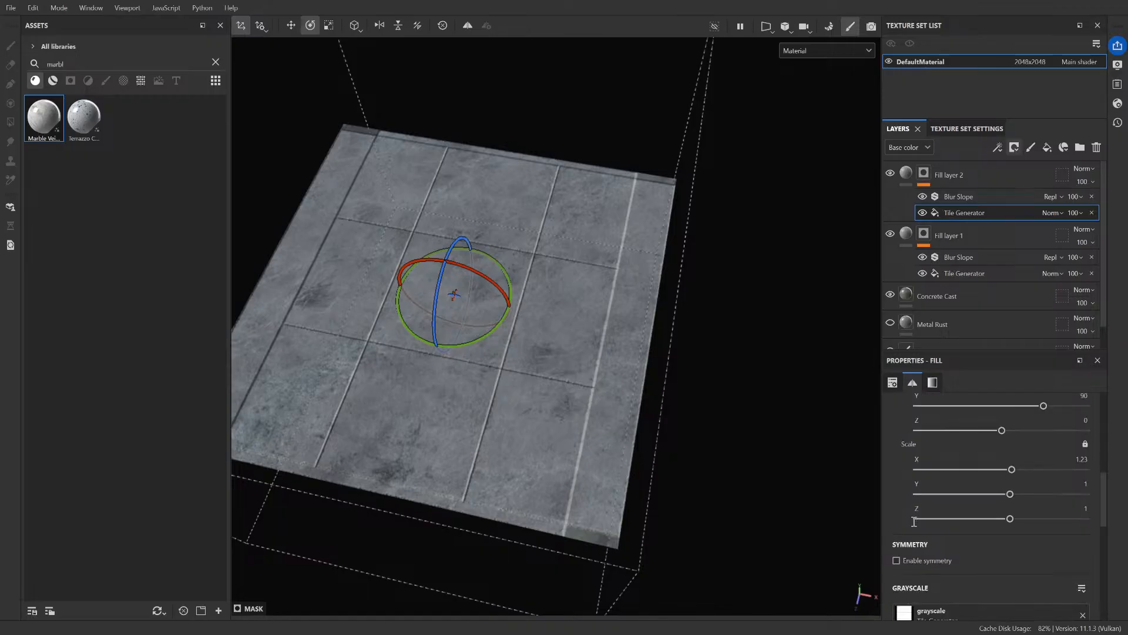
scroll(929, 558, down, 2)
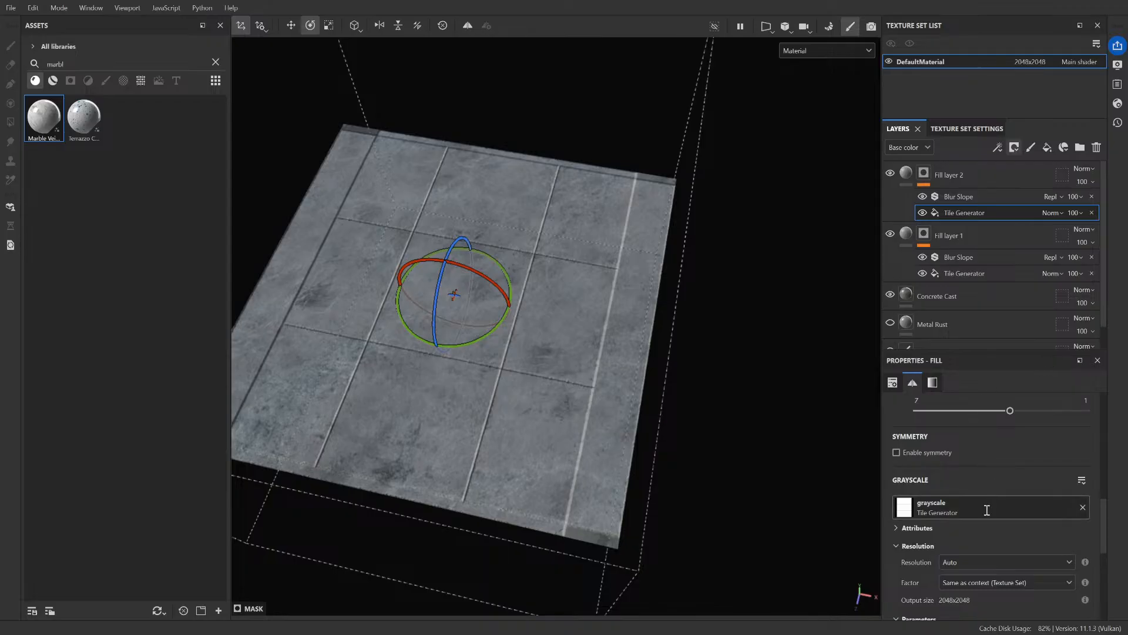
scroll(982, 519, down, 6)
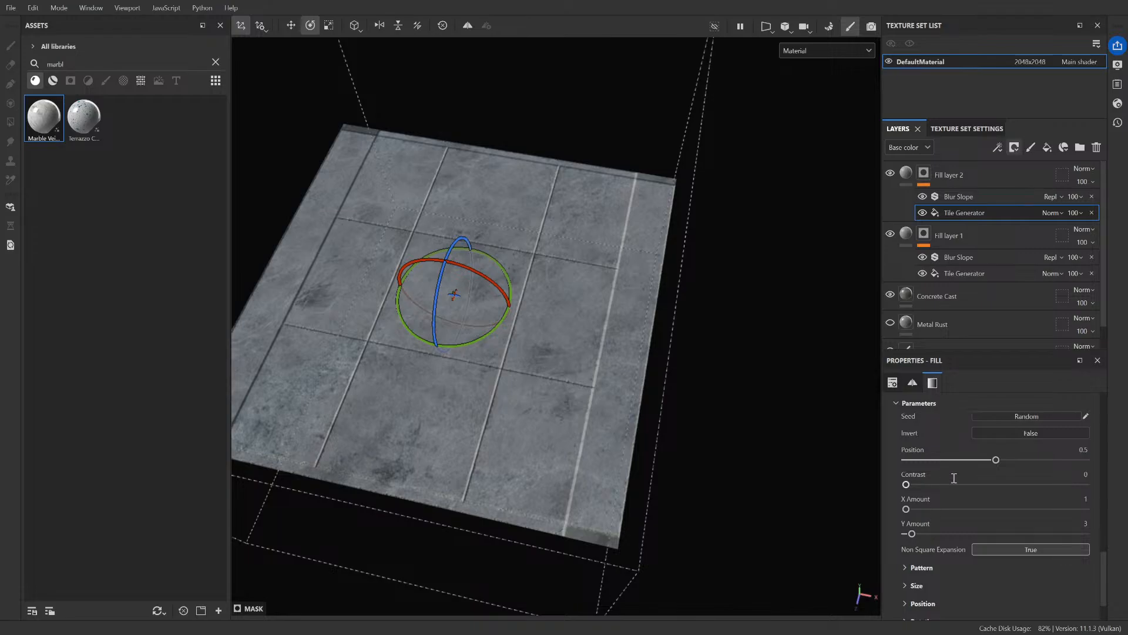
scroll(958, 481, down, 2)
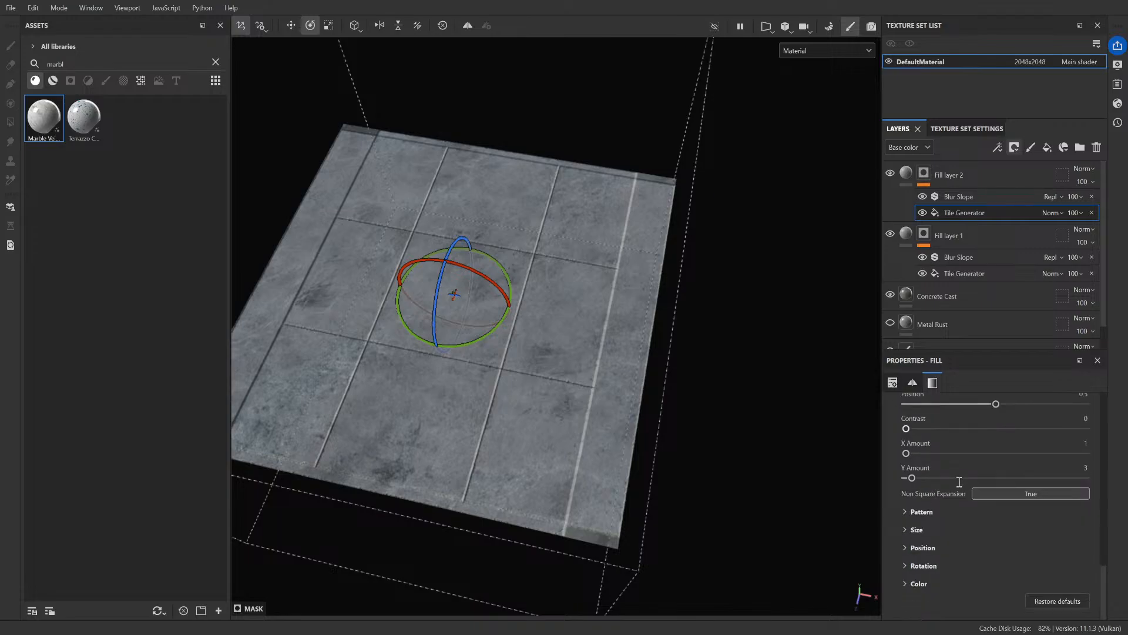
click(920, 512)
click(919, 512)
scroll(957, 515, up, 15)
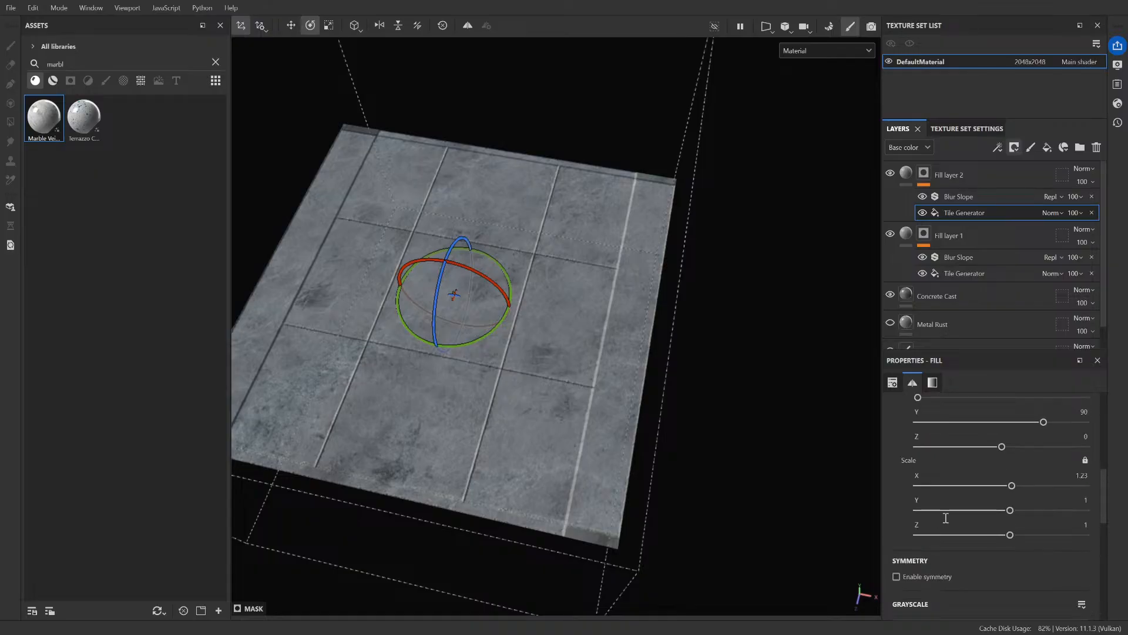
- Try an X scale of 1.3 for the Fill layer 2 Tile Generator's projection and restore it to 1
scroll(1001, 506, up, 3)
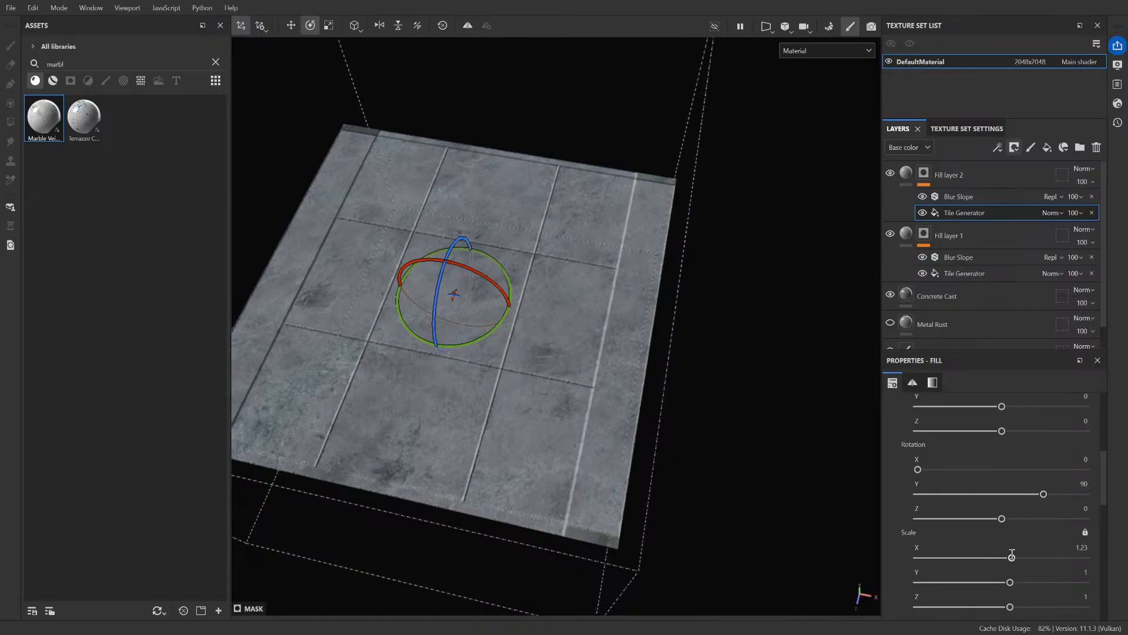
drag(1012, 556, 1013, 559)
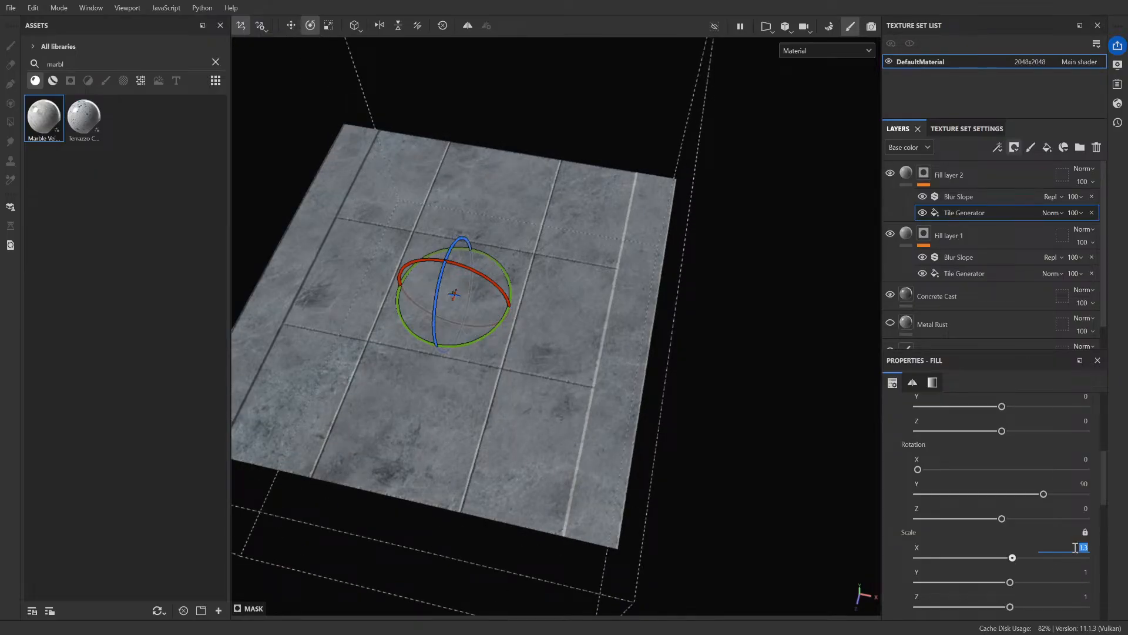
key(Return)
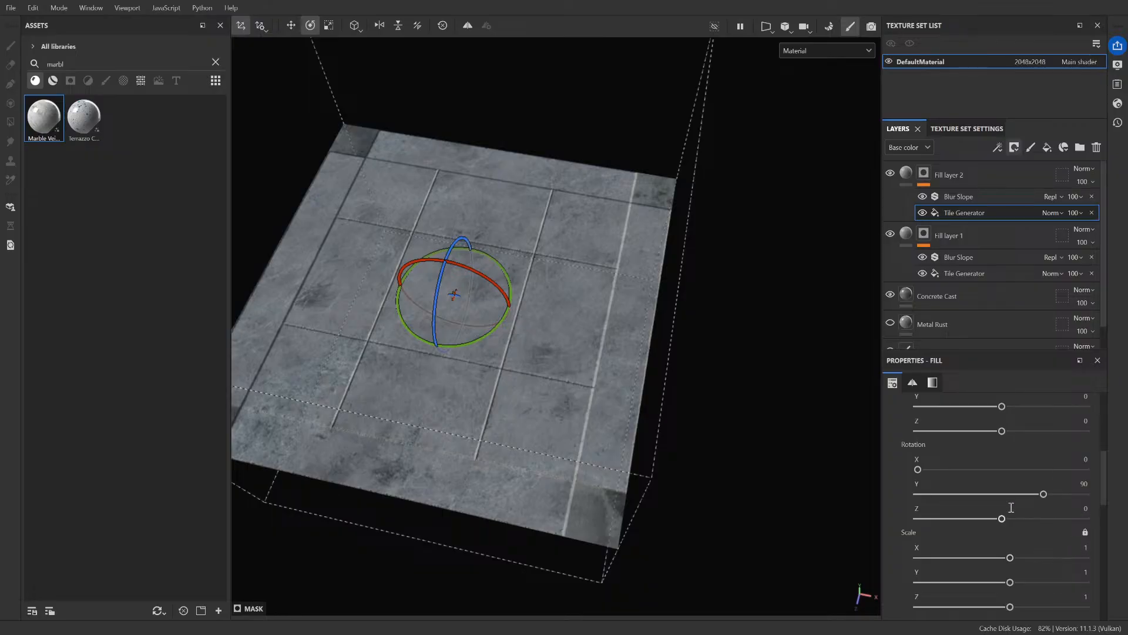
- Check Fill layer 2's mask and Tile Generator settings and examine the seam grid and floor borders from above
scroll(1015, 540, up, 5)
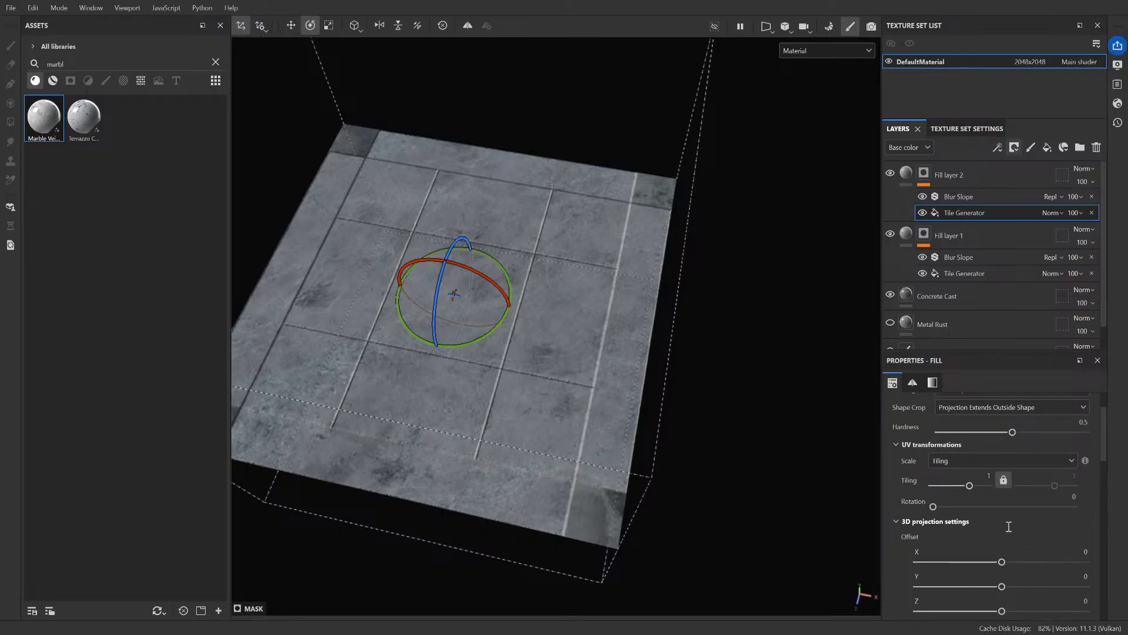
scroll(1015, 540, up, 2)
click(963, 179)
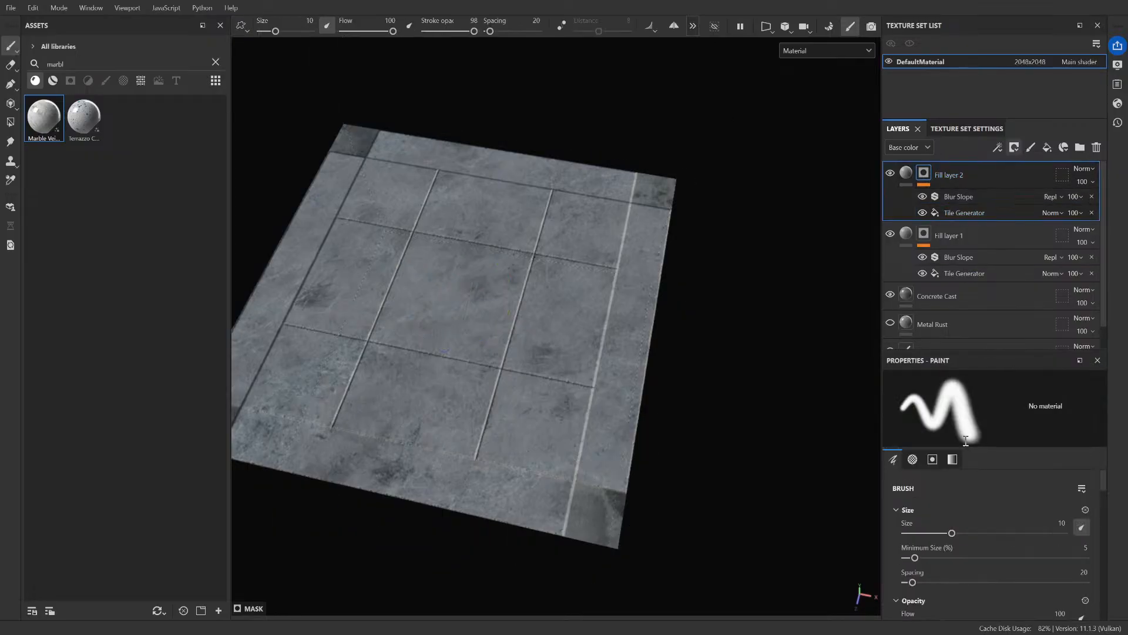
scroll(982, 515, down, 3)
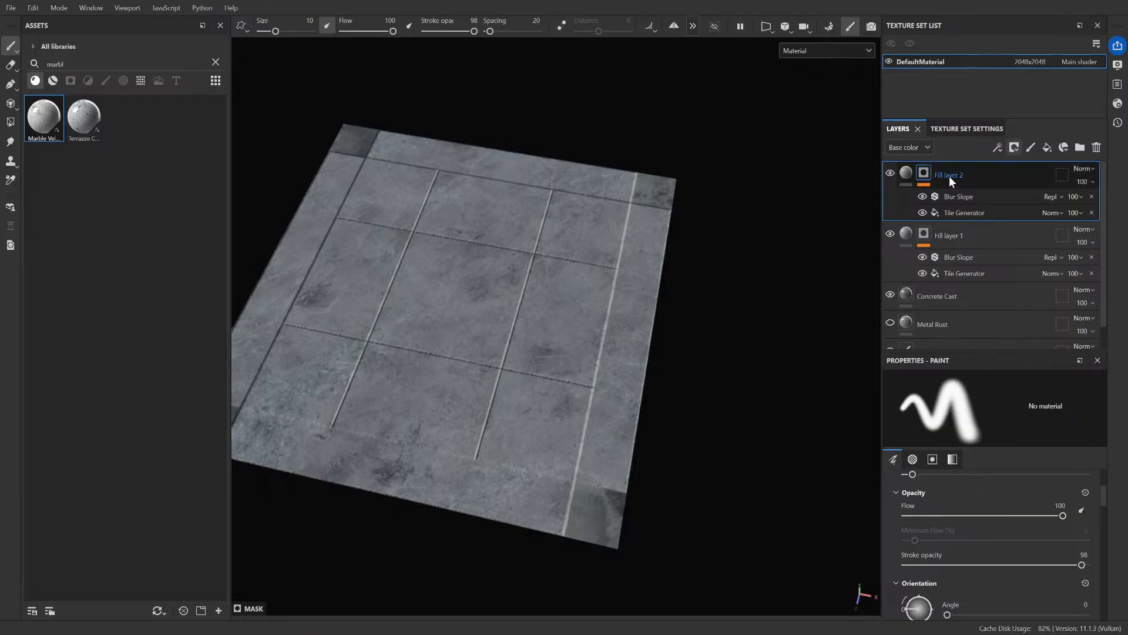
click(960, 213)
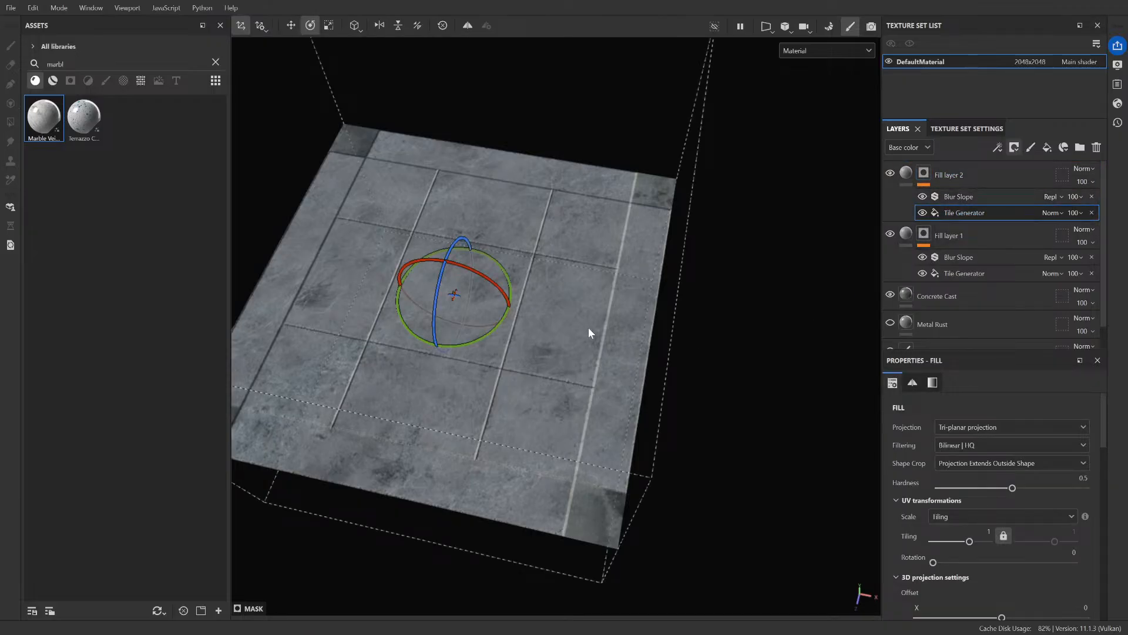
alt+drag(486, 317, 497, 290)
scroll(493, 288, down, 2)
alt+drag(411, 270, 673, 380)
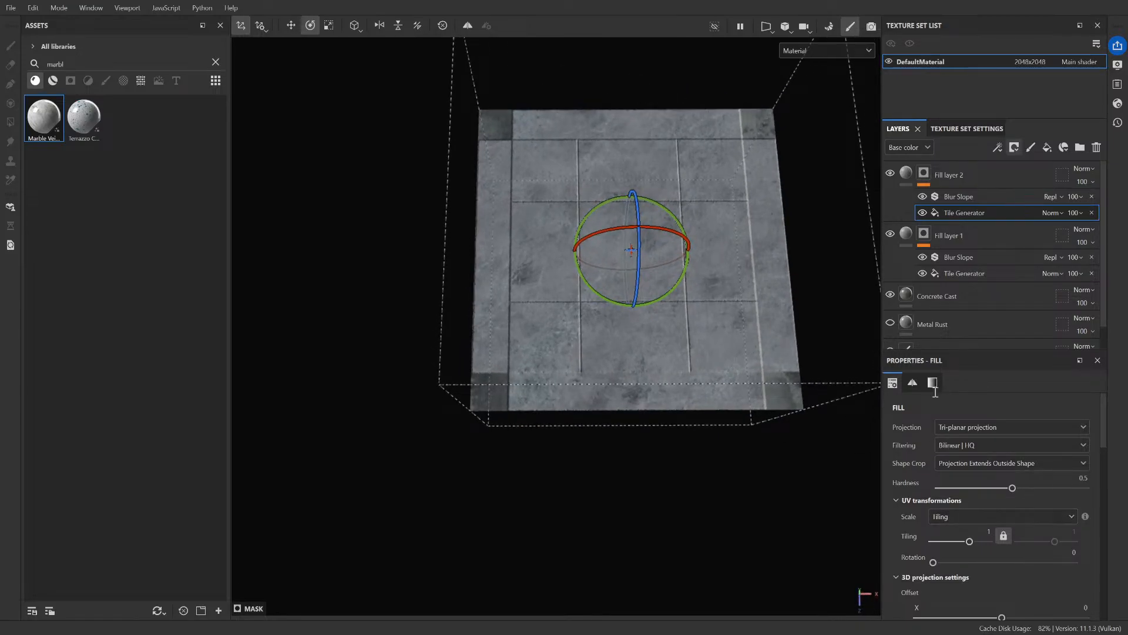
- Hide Fill layer 2 and set the pattern Size X of Fill layer 1's Tile Generator to 0.75
click(960, 272)
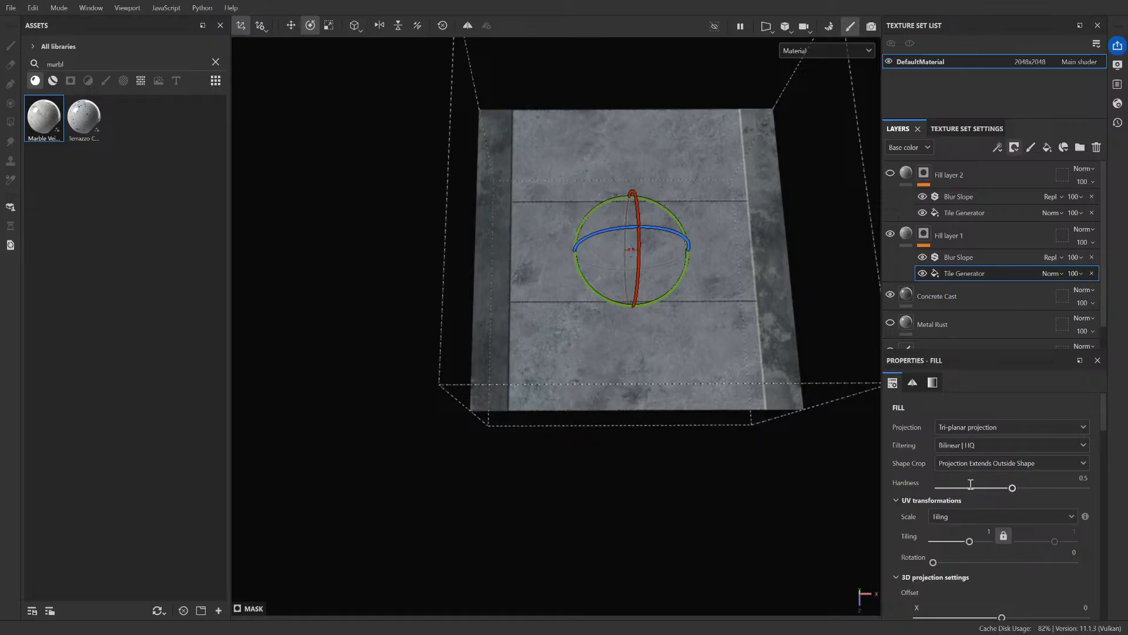
scroll(971, 484, down, 7)
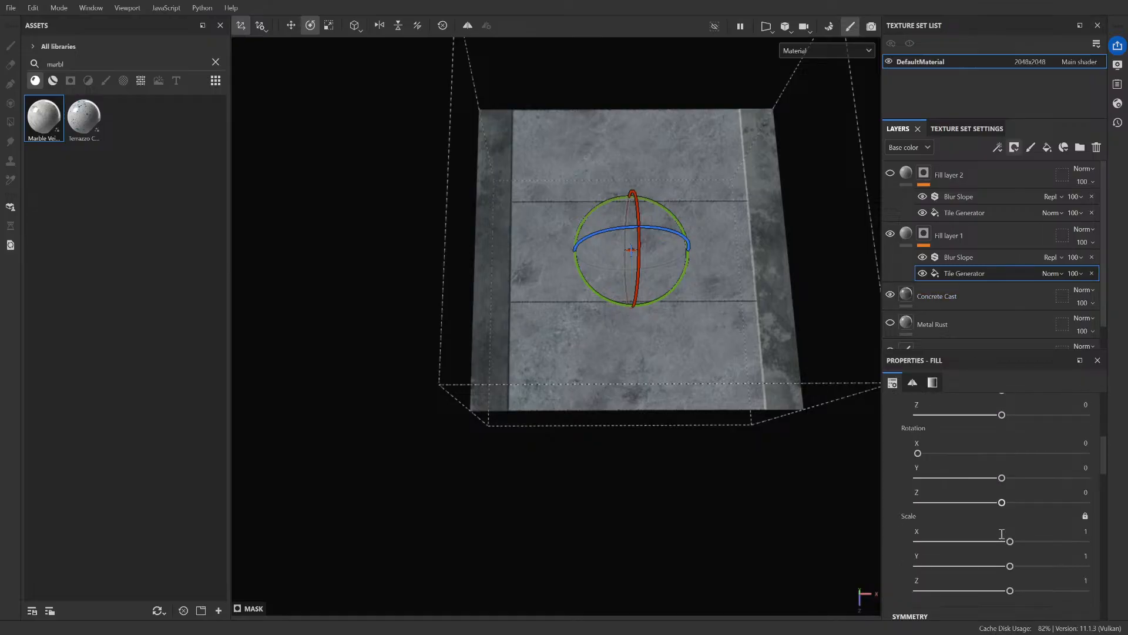
scroll(971, 523, down, 9)
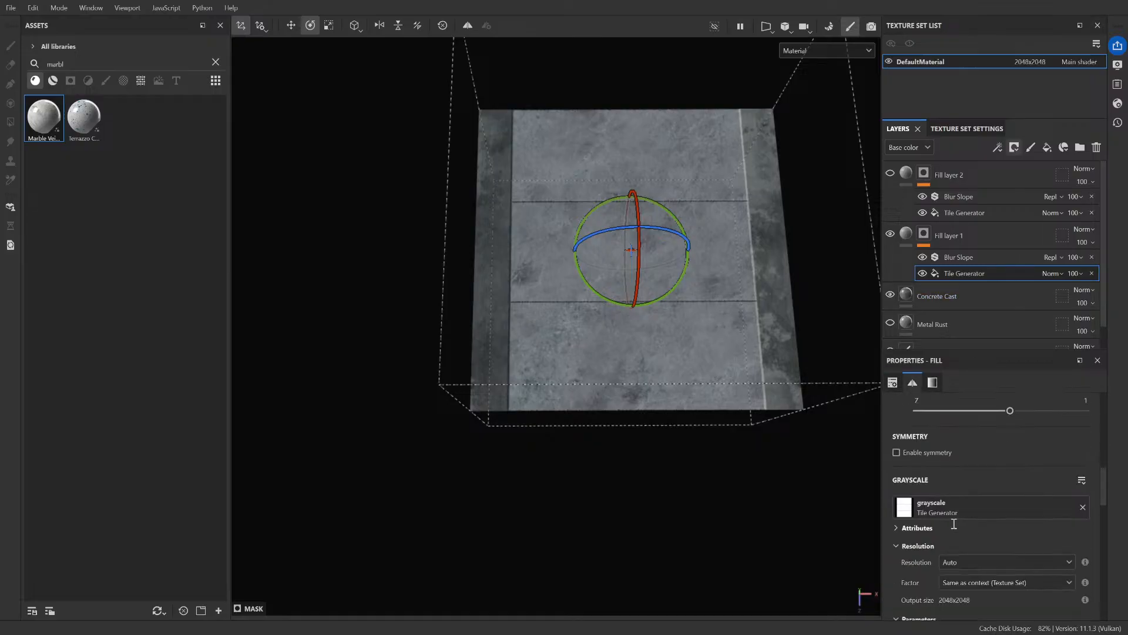
scroll(997, 553, down, 1)
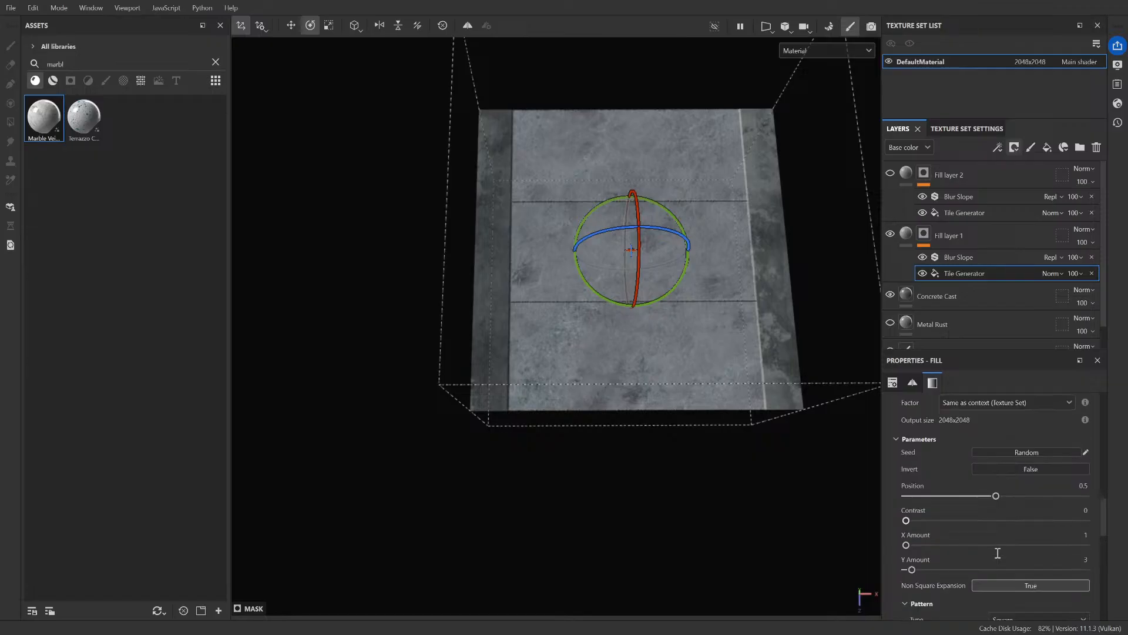
scroll(957, 545, down, 3)
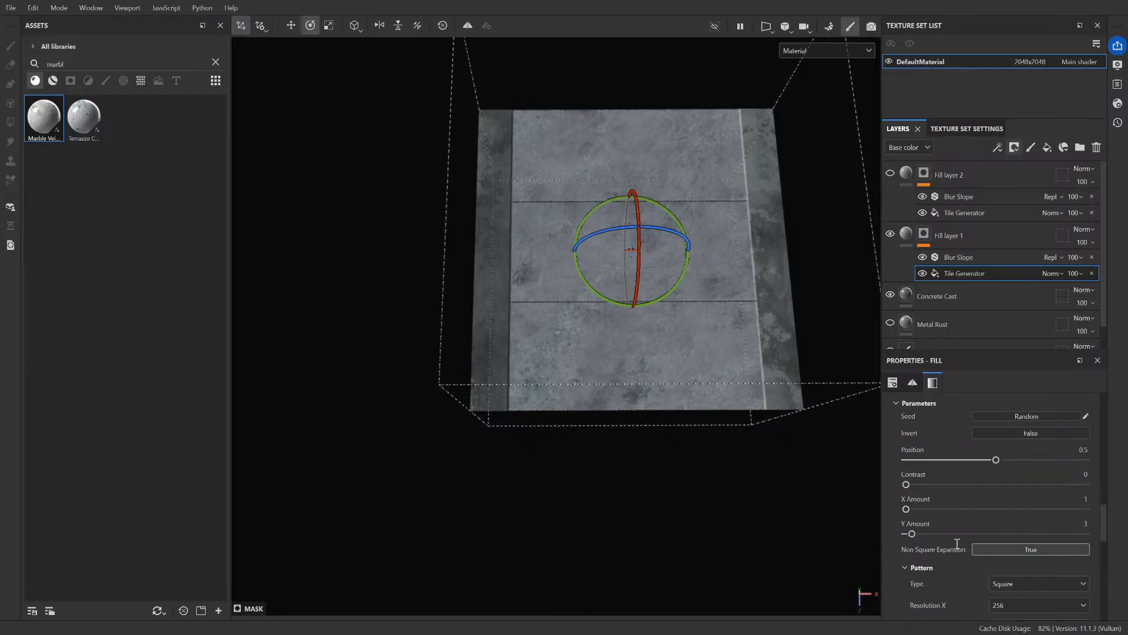
scroll(956, 545, down, 4)
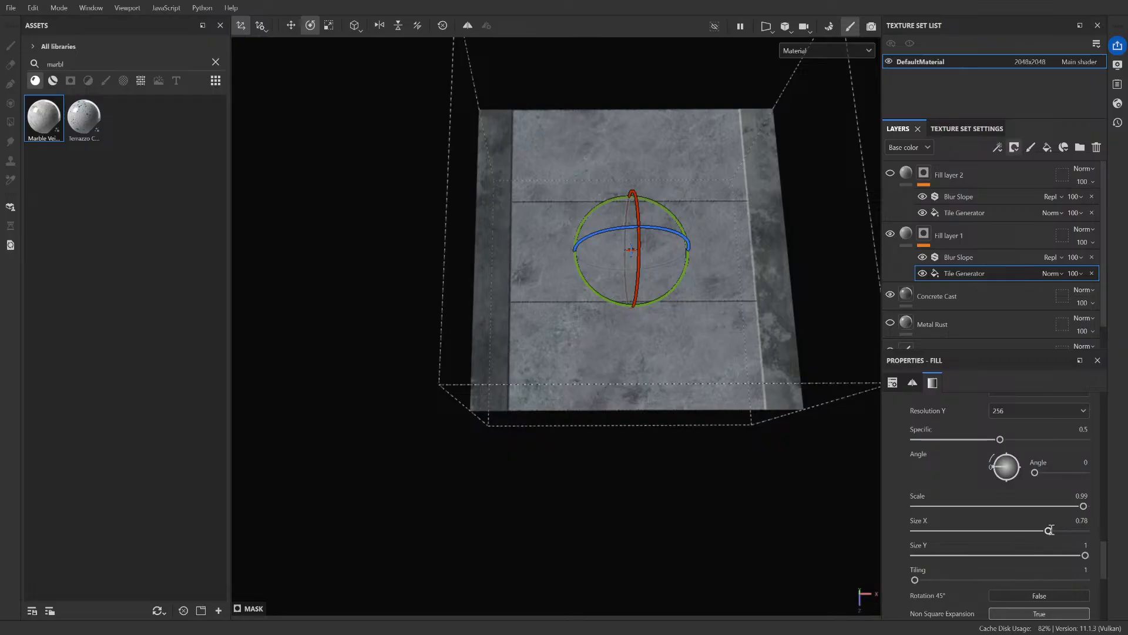
drag(1049, 530, 1052, 530)
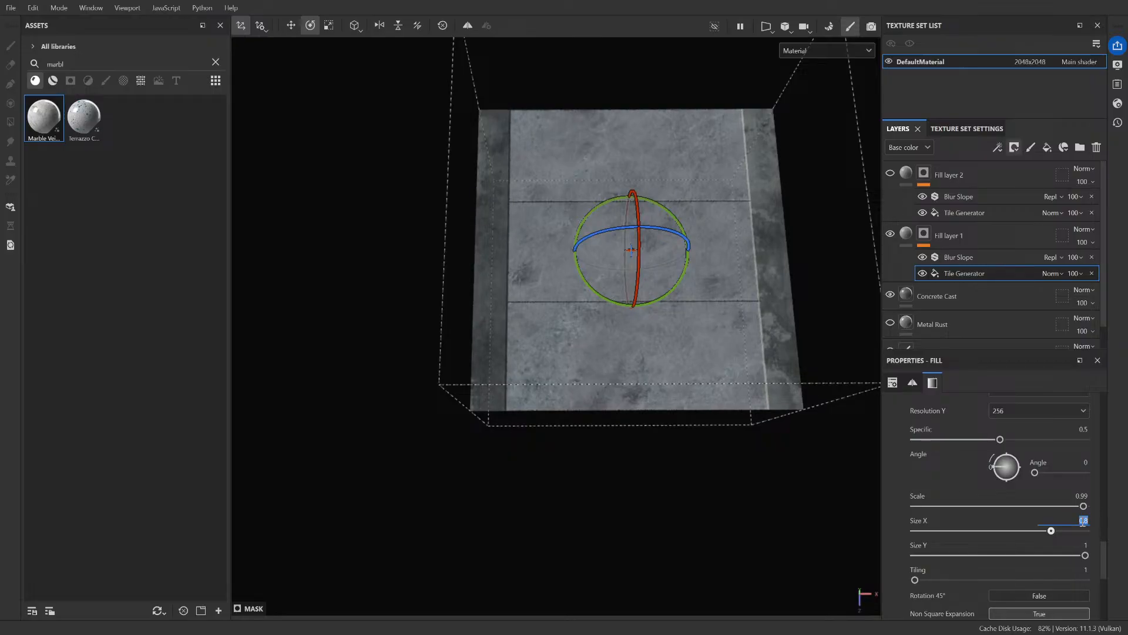
text(0.75)
key(Return)
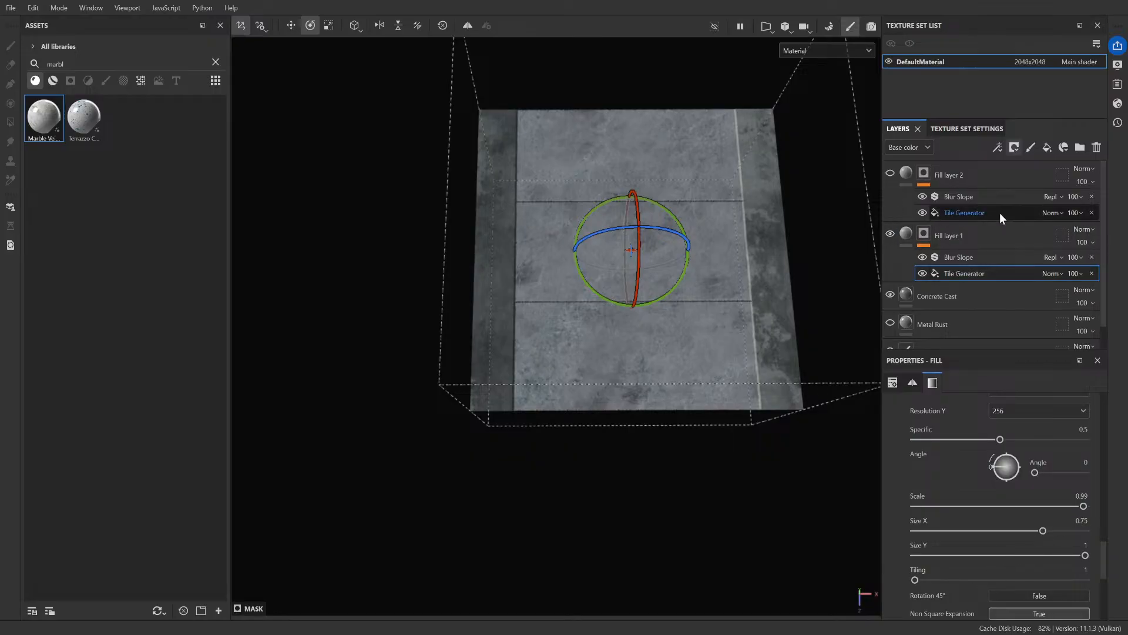
- Compare the amount, pattern and size parameters of the Tile Generators in Fill layer 2 and Fill layer 1
click(981, 209)
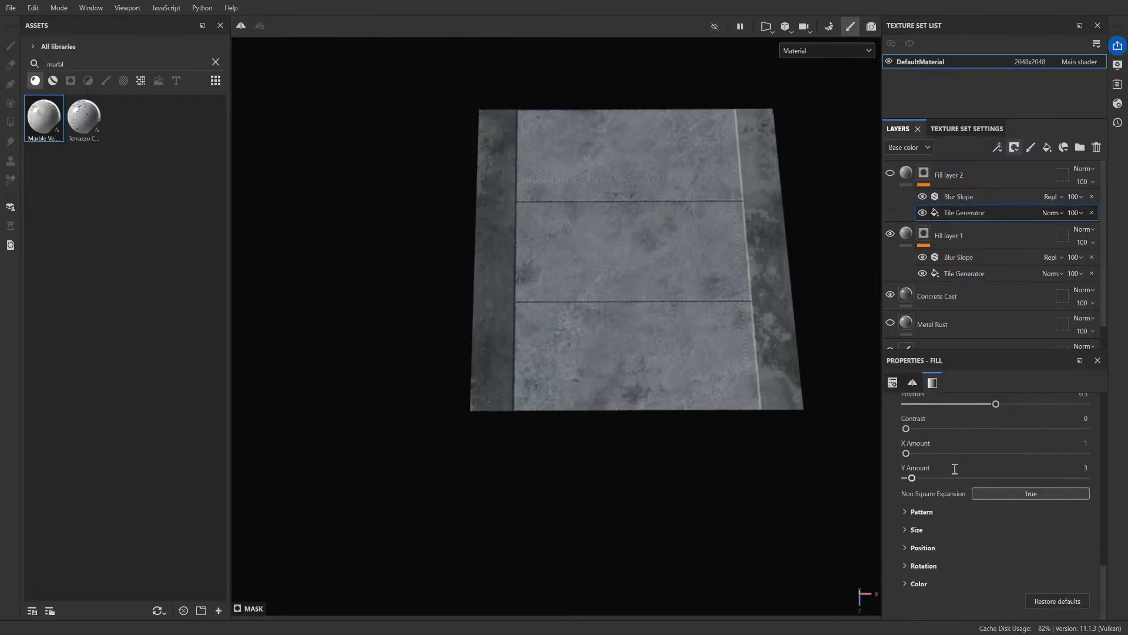
click(912, 531)
scroll(969, 517, down, 5)
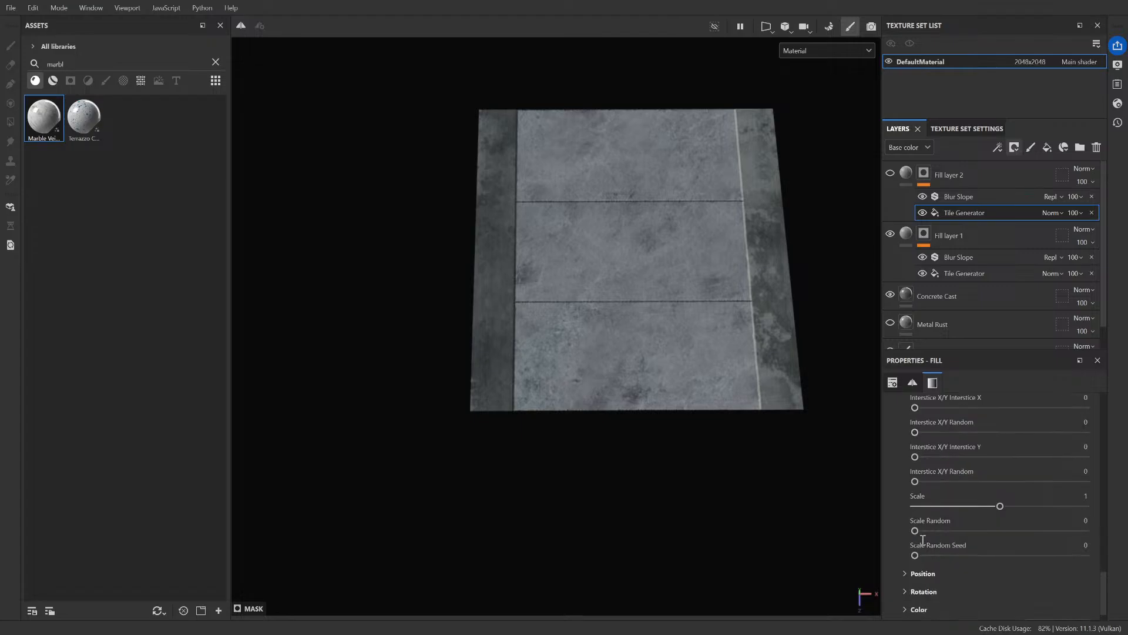
scroll(918, 573, down, 1)
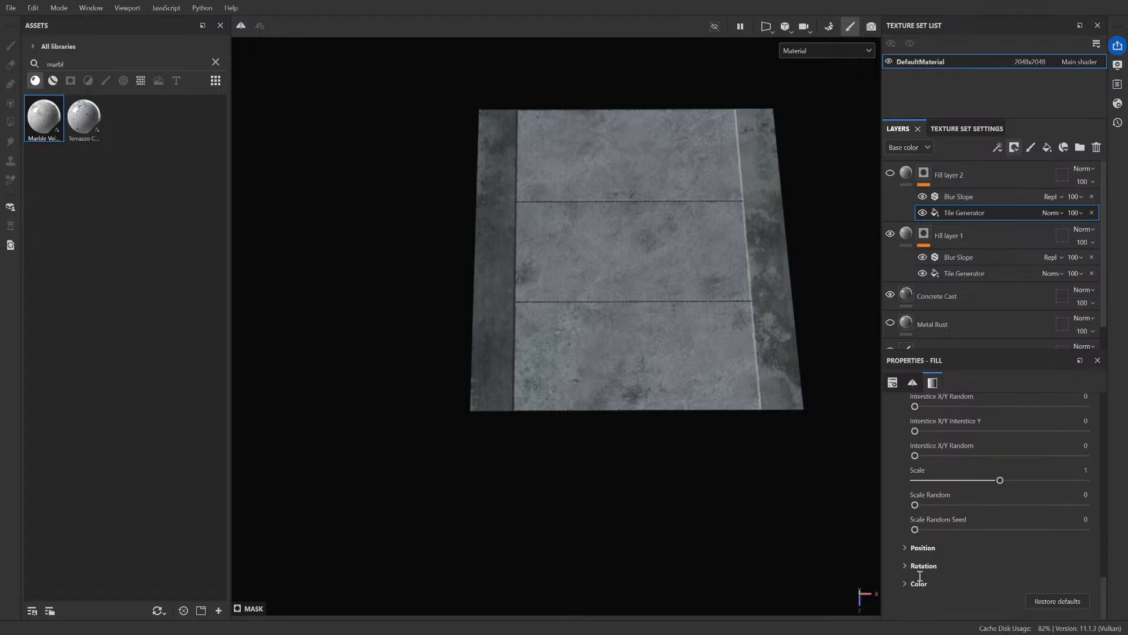
scroll(921, 576, up, 3)
scroll(917, 574, up, 1)
scroll(915, 525, up, 3)
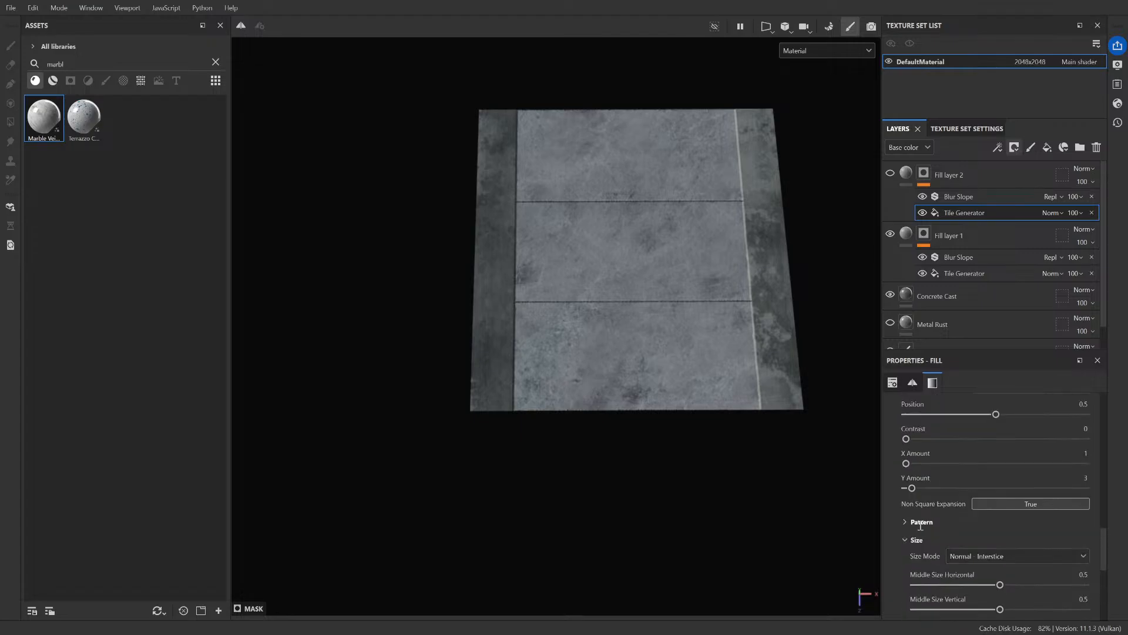
scroll(908, 532, up, 3)
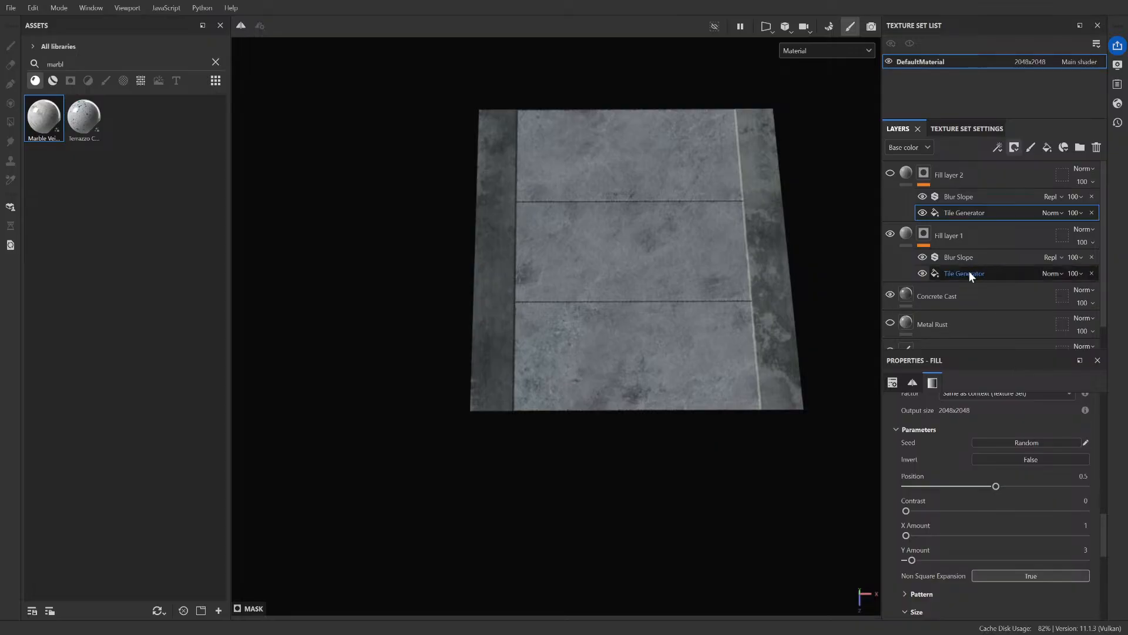
click(941, 273)
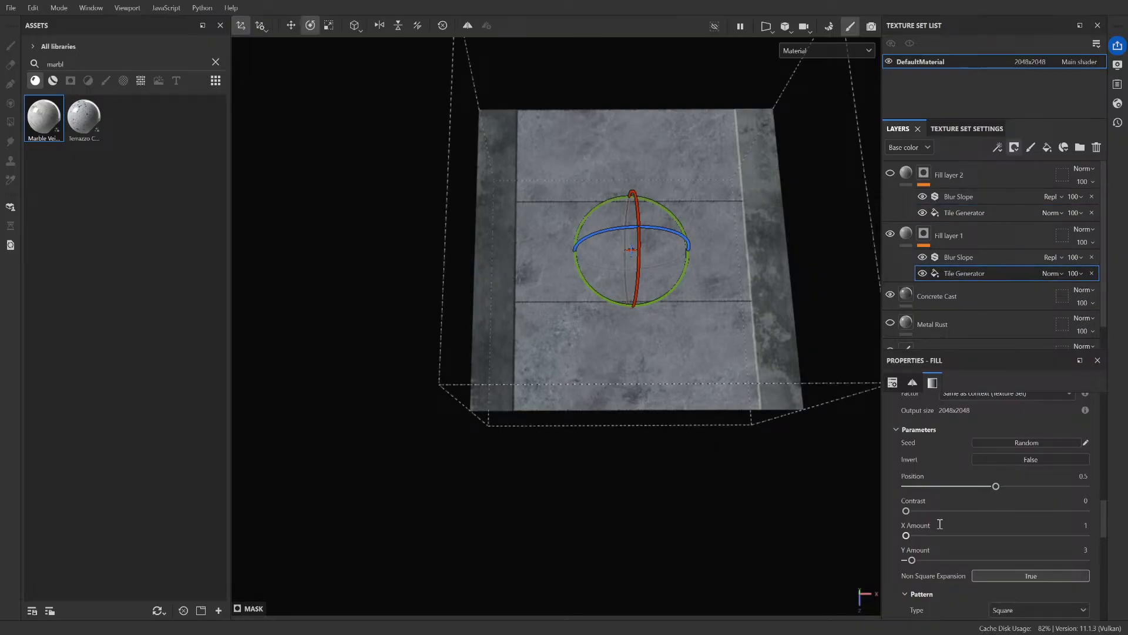
scroll(934, 525, down, 5)
scroll(940, 523, down, 2)
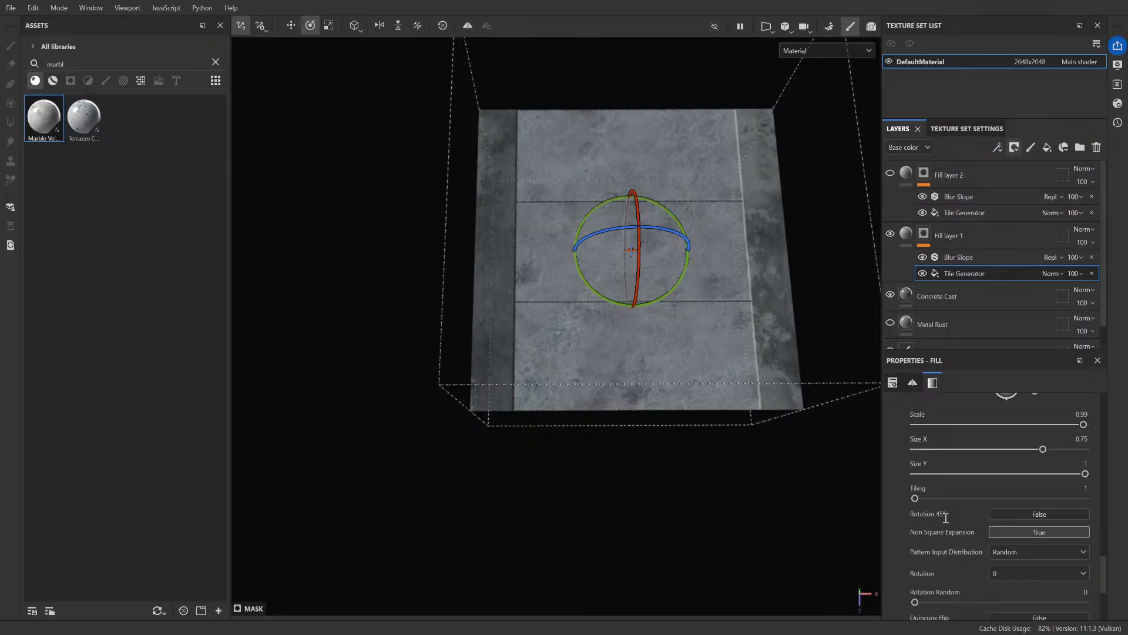
scroll(940, 523, up, 5)
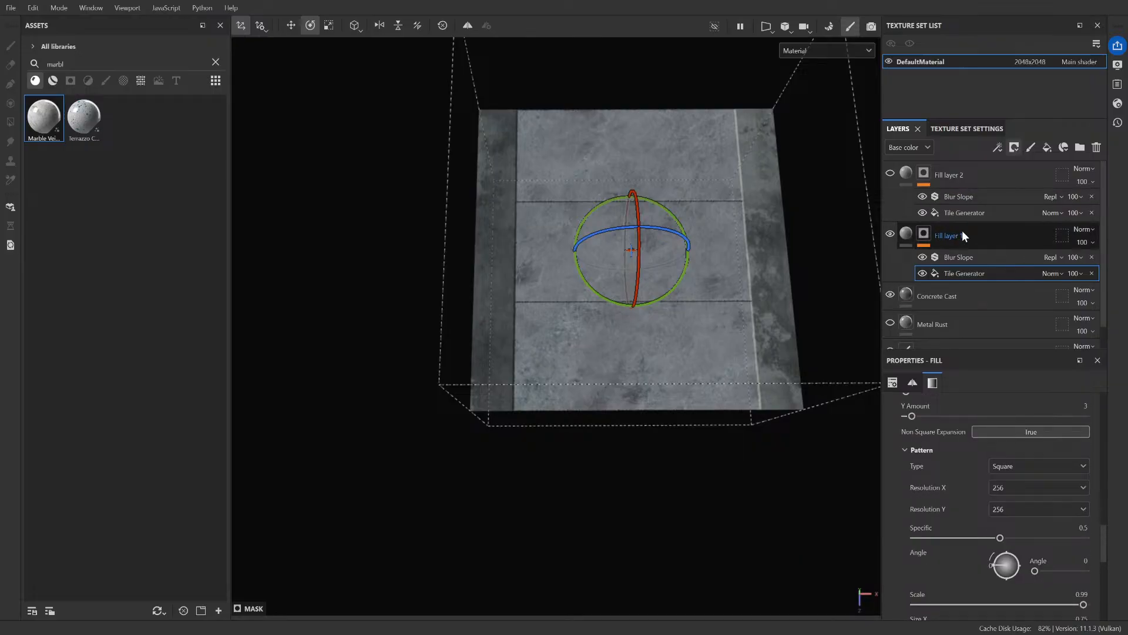
- Set the pattern Size X of Fill layer 2's Tile Generator to 1 and show Fill layer 2 again
click(967, 214)
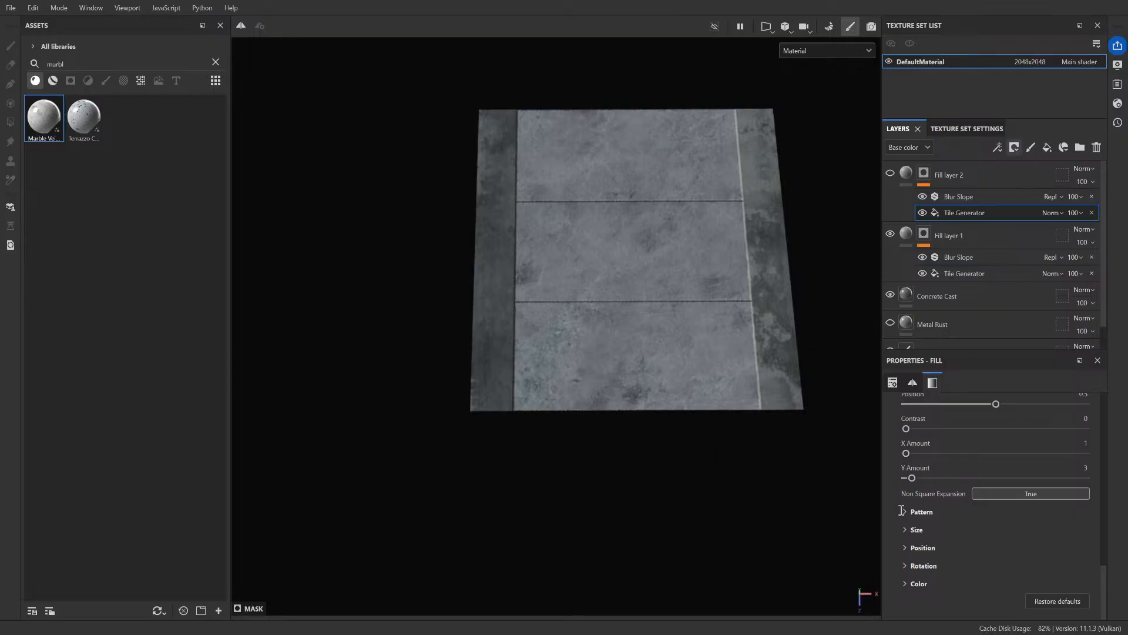
click(908, 511)
scroll(908, 511, down, 2)
scroll(981, 517, down, 4)
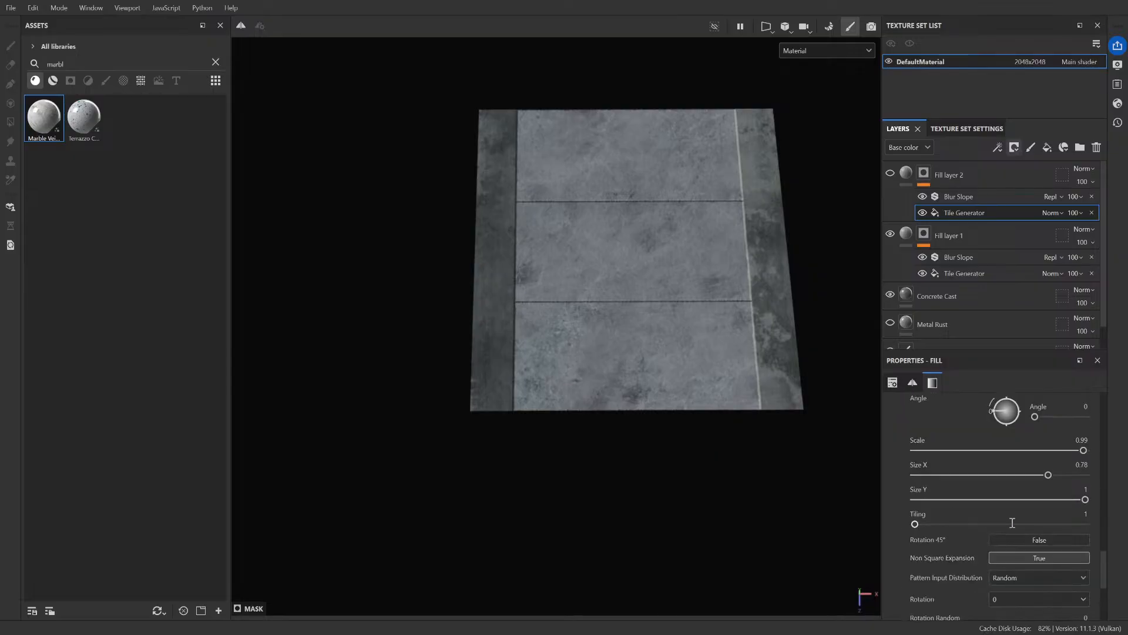
click(1084, 465)
text(1)
key(Return)
click(890, 173)
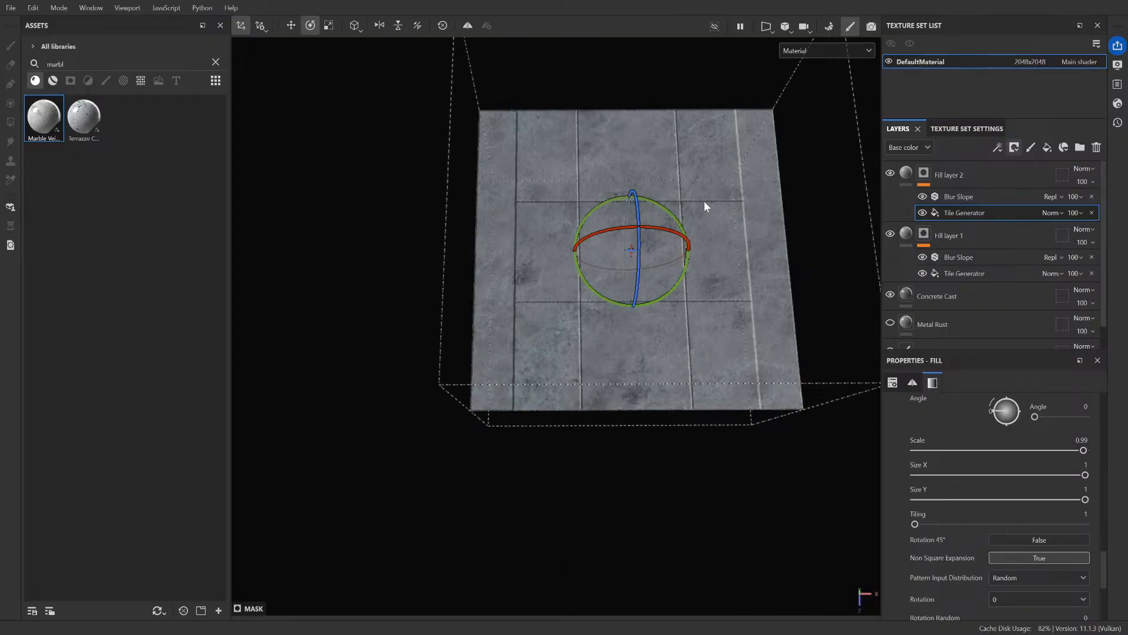
- Examine the seam grid up close and review the pattern, size and projection parameters of Fill layer 2's Tile Generator
alt+drag(718, 347, 713, 403)
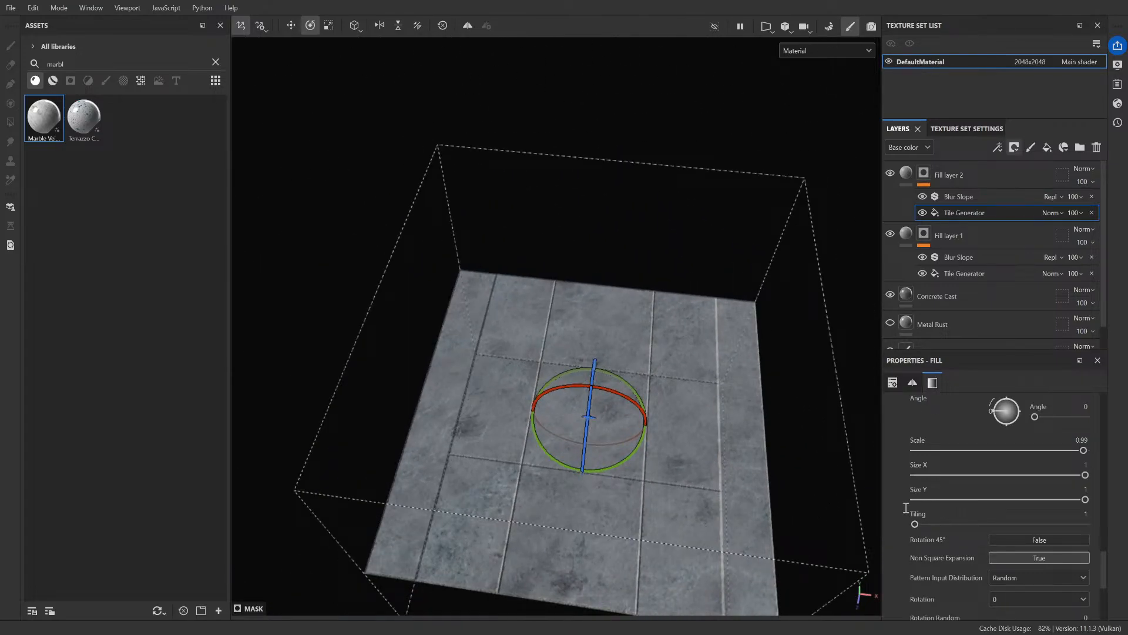
scroll(763, 442, up, 3)
alt+middle_drag(809, 438, 838, 261)
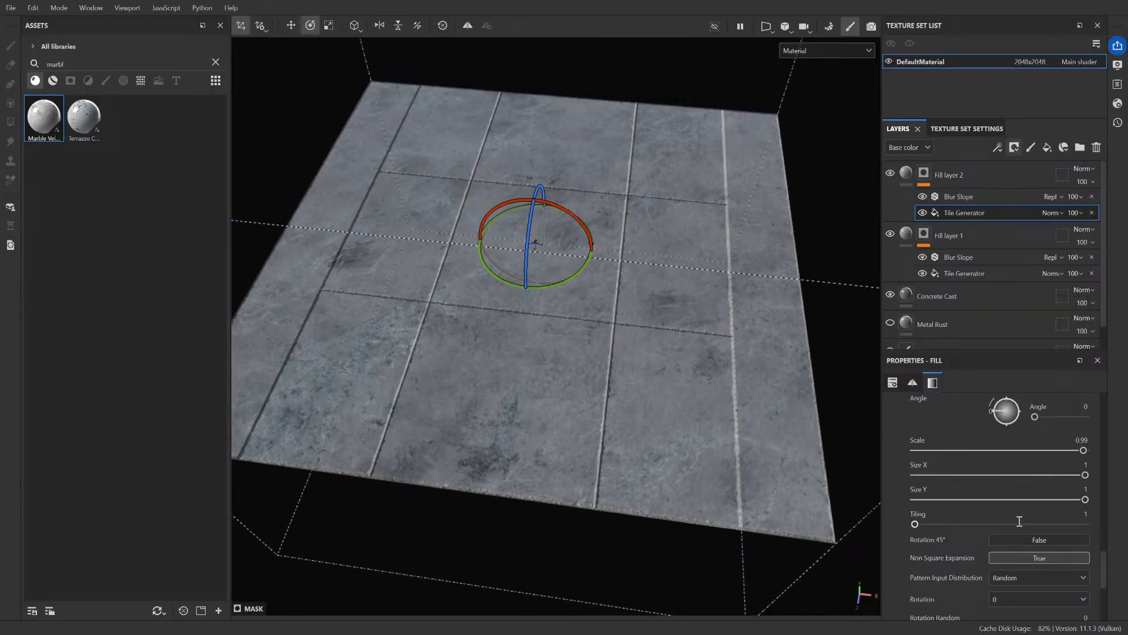
scroll(966, 517, down, 3)
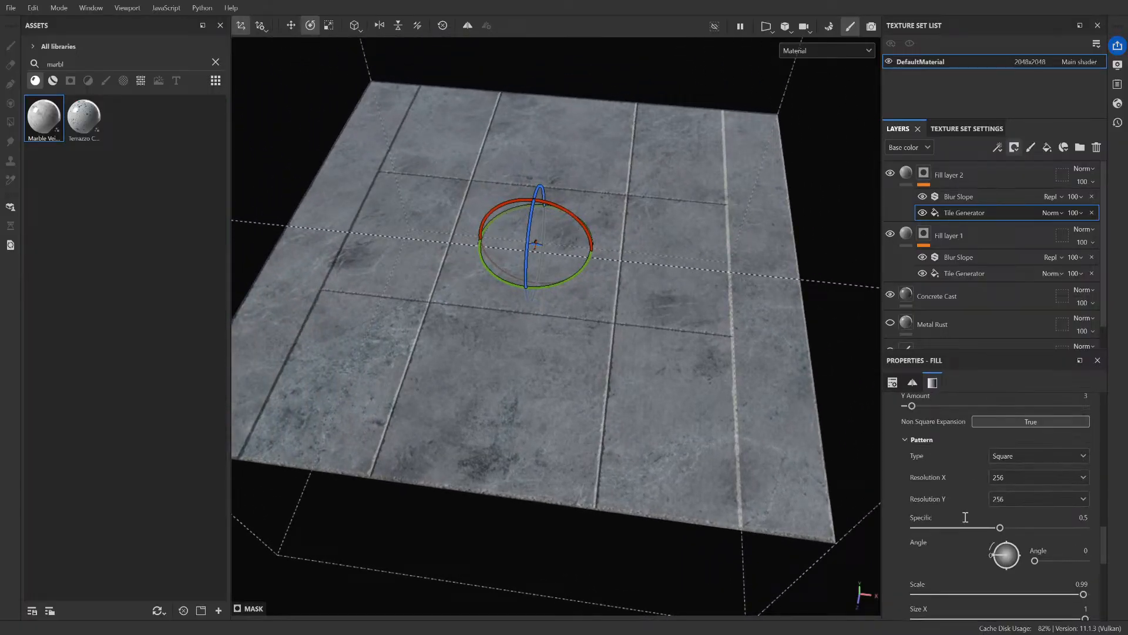
scroll(966, 534, down, 2)
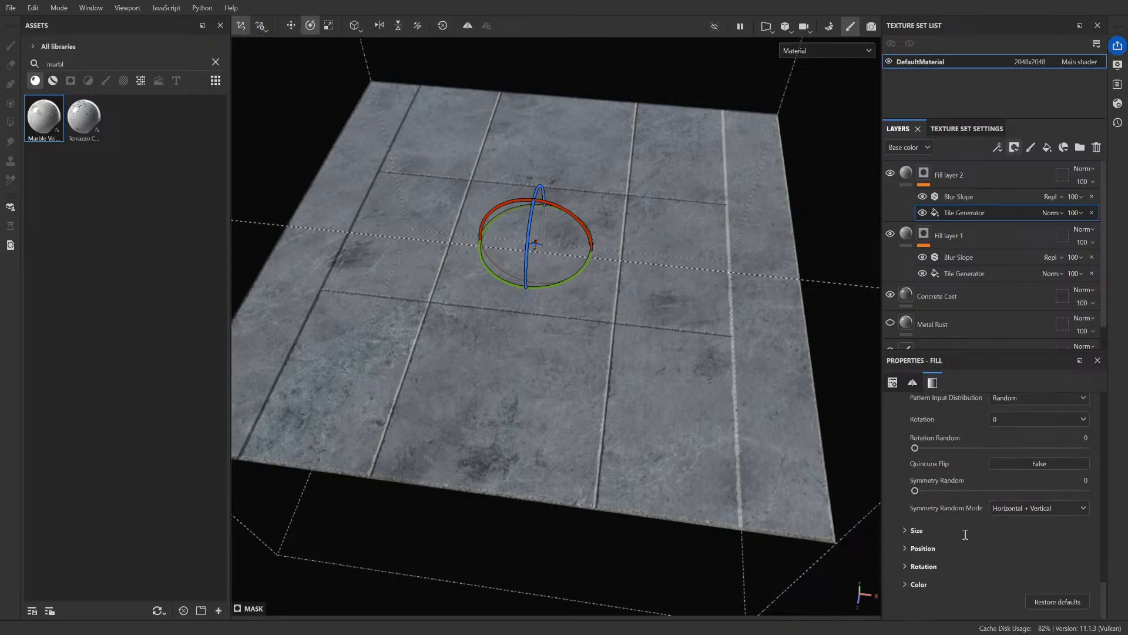
click(908, 530)
scroll(910, 534, down, 3)
scroll(909, 534, up, 8)
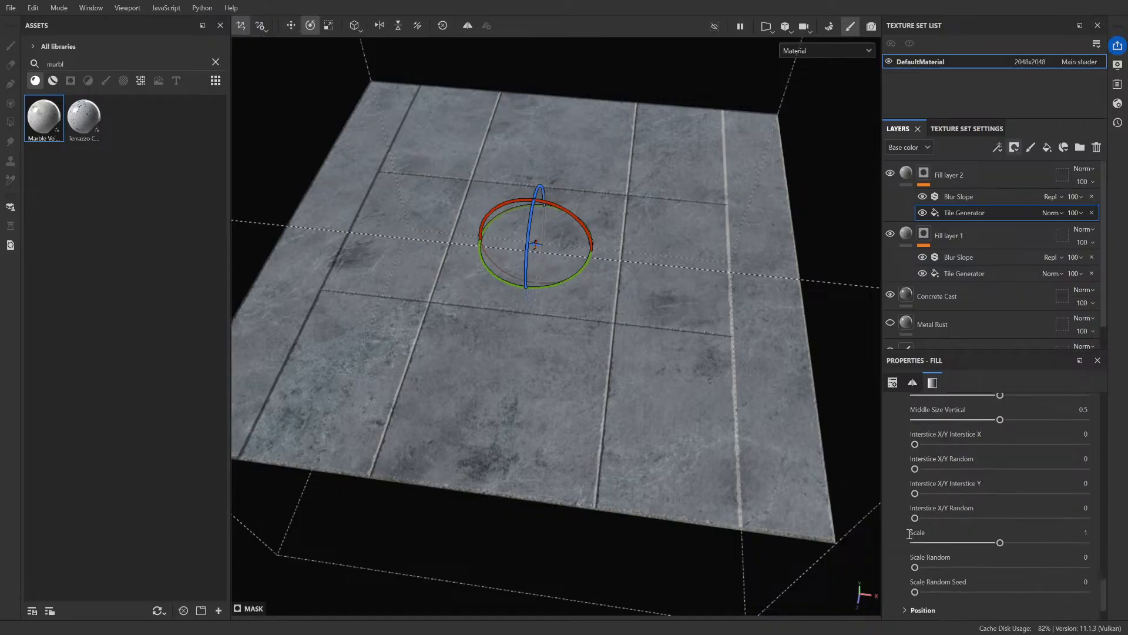
scroll(912, 528, up, 5)
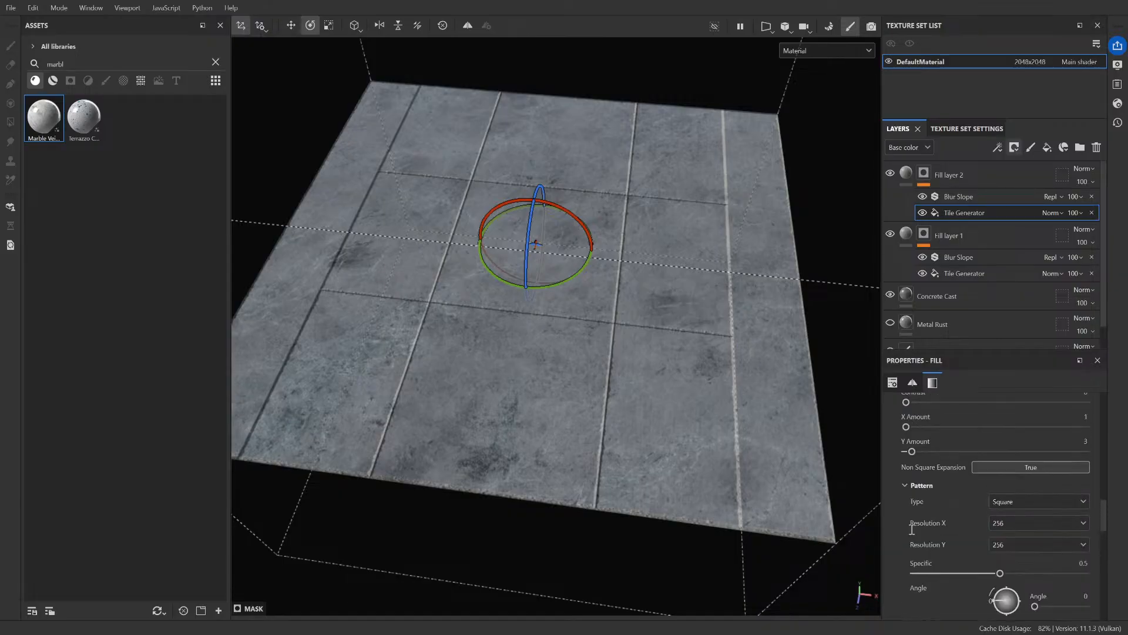
scroll(946, 522, up, 3)
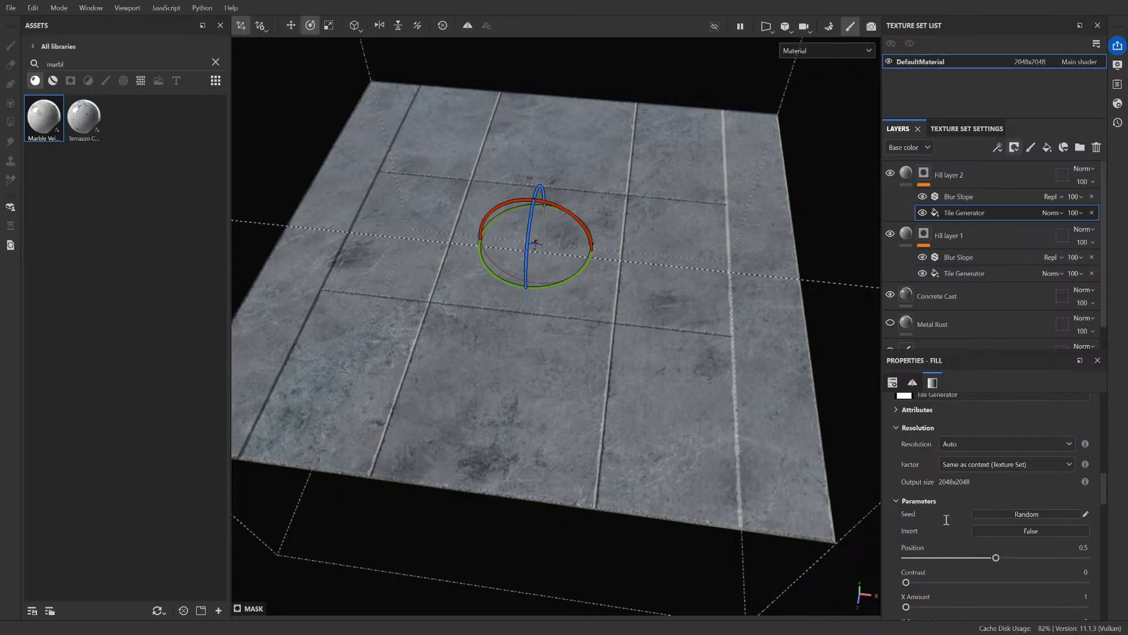
scroll(932, 520, up, 6)
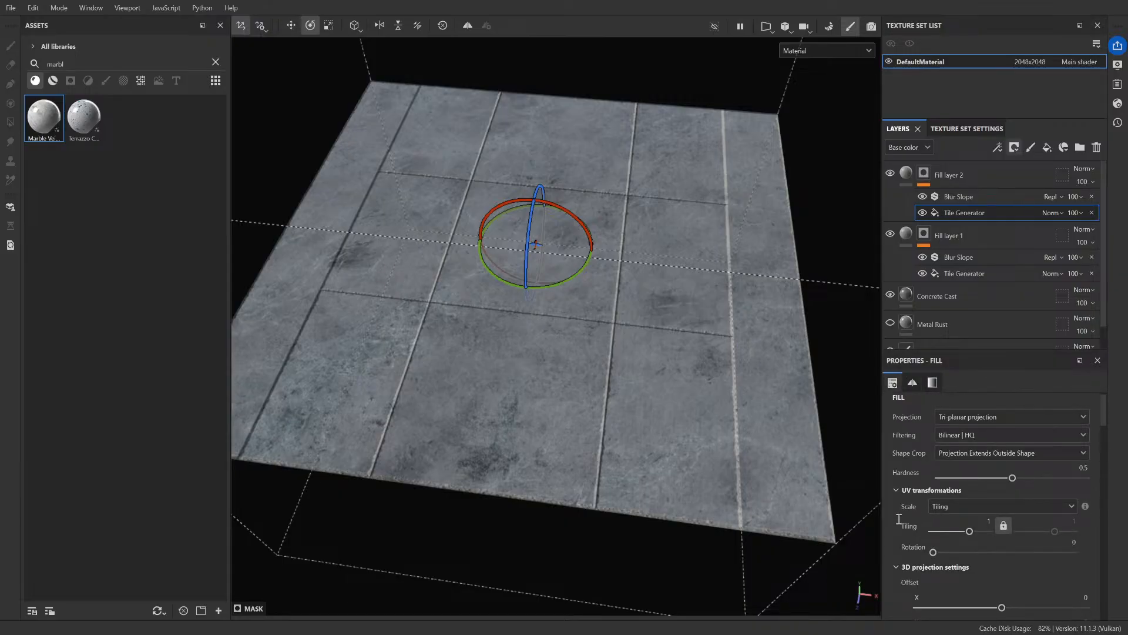
- Try an X Amount of 2 for Fill layer 2's Tile Generator, restore it to 1, and set the Y Amount to 2
scroll(917, 517, down, 6)
scroll(899, 519, down, 4)
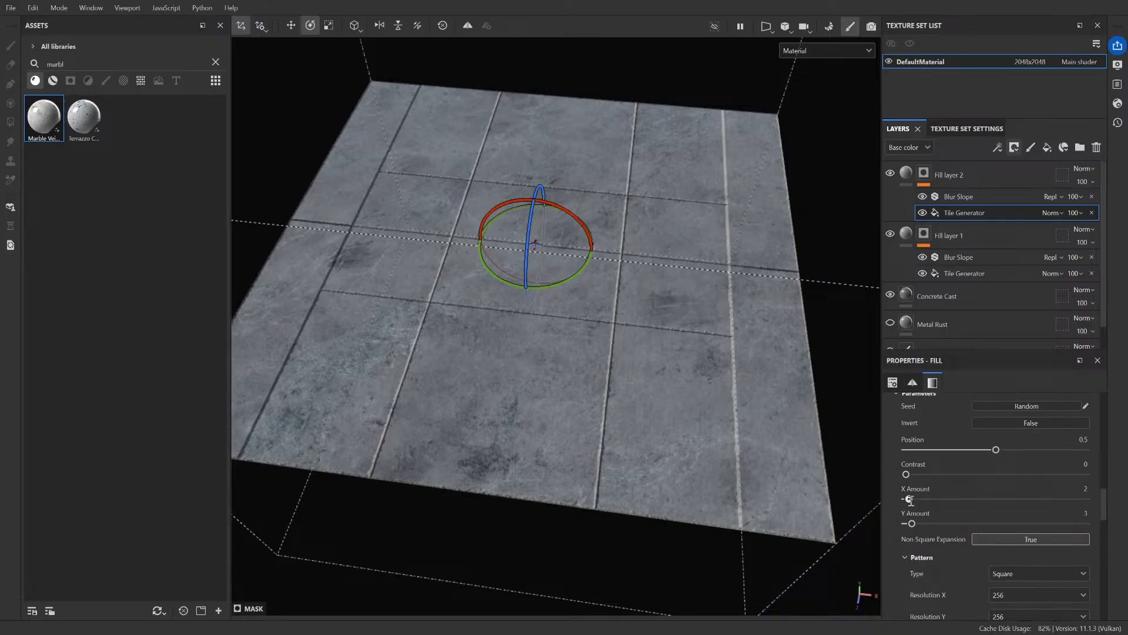
drag(915, 521, 909, 519)
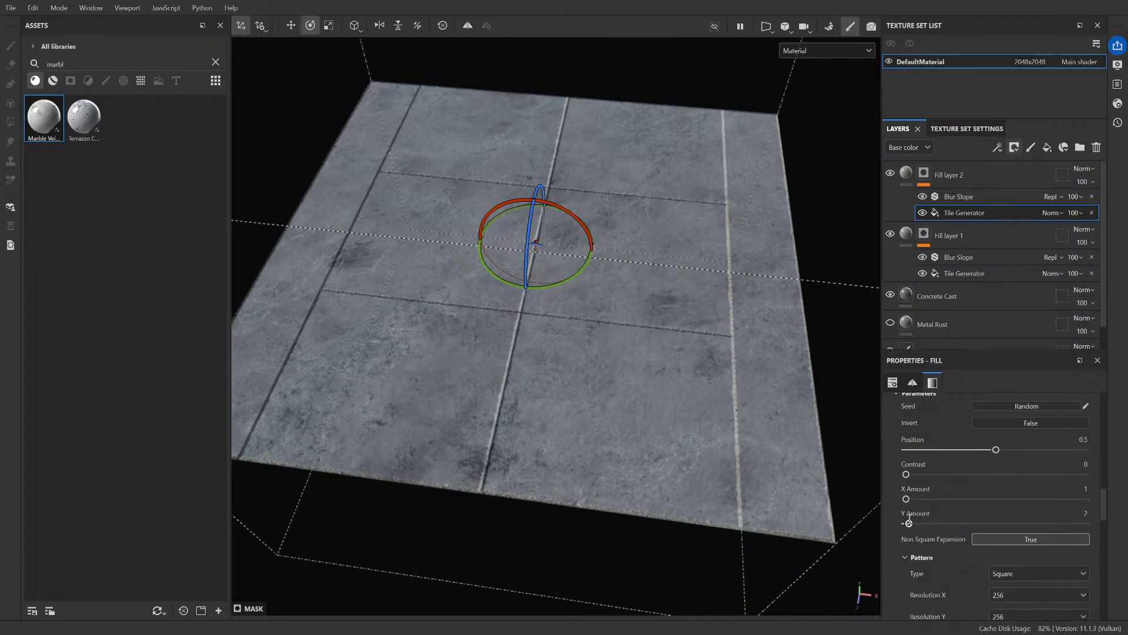
- Set the pattern Scale of Fill layer 2's Tile Generator to 1 and its Size Y to 0.49
scroll(909, 519, down, 2)
scroll(950, 546, up, 1)
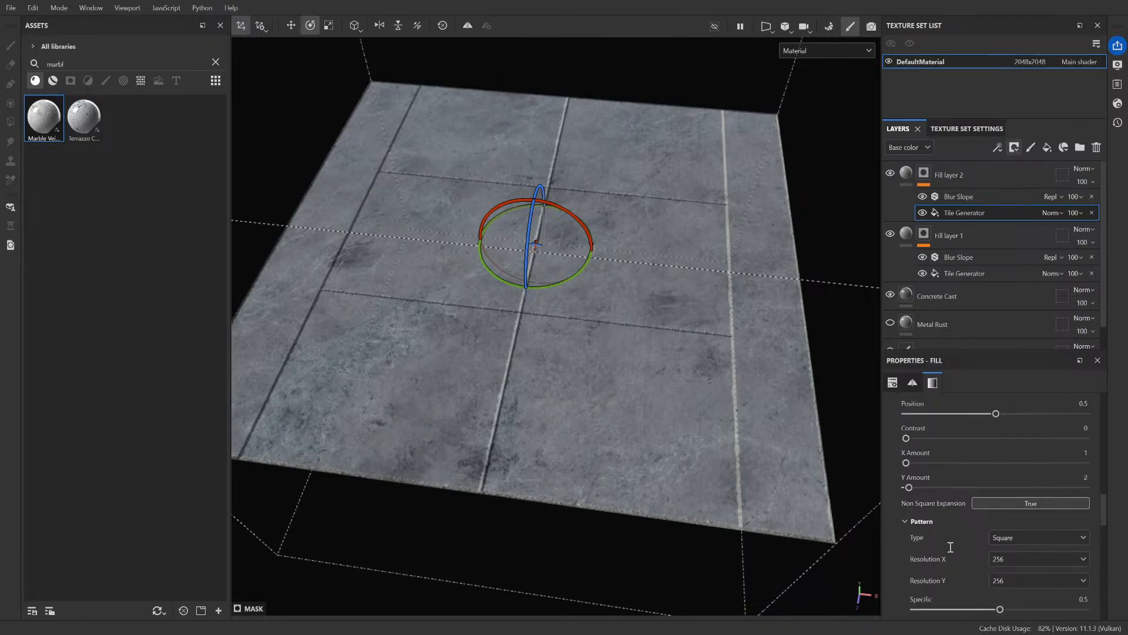
scroll(951, 547, up, 2)
scroll(931, 472, up, 1)
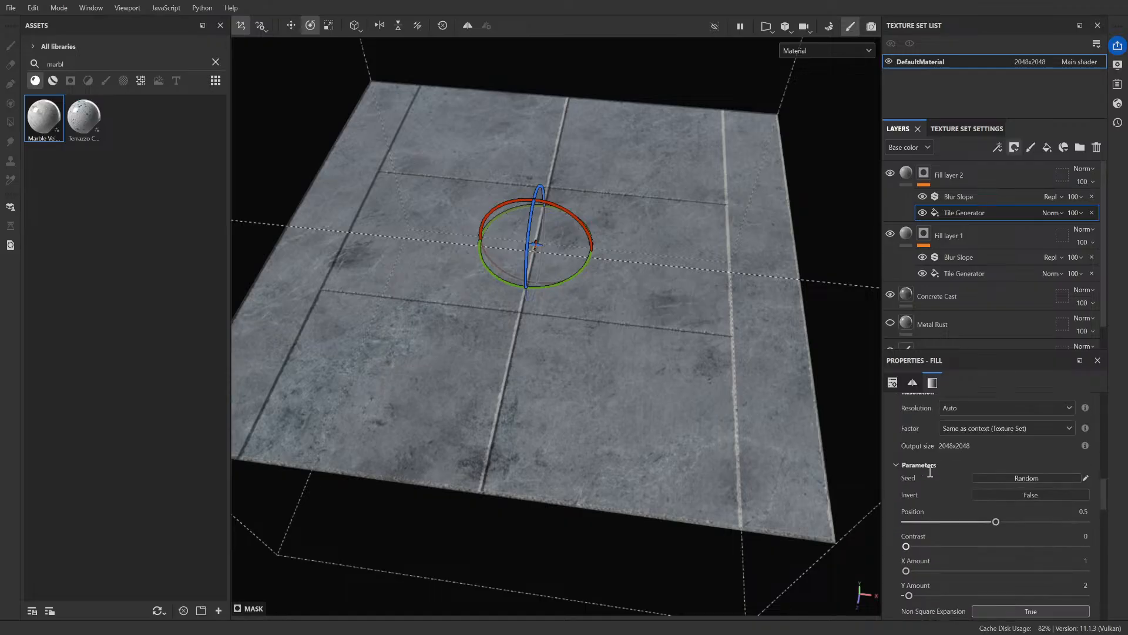
scroll(930, 472, up, 4)
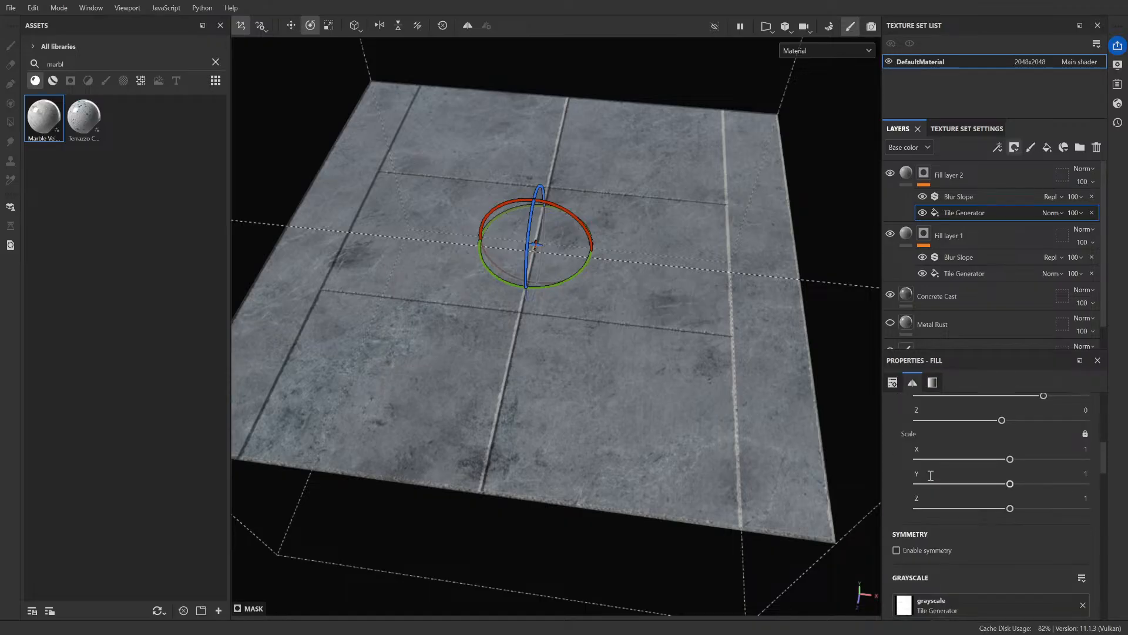
scroll(931, 475, up, 4)
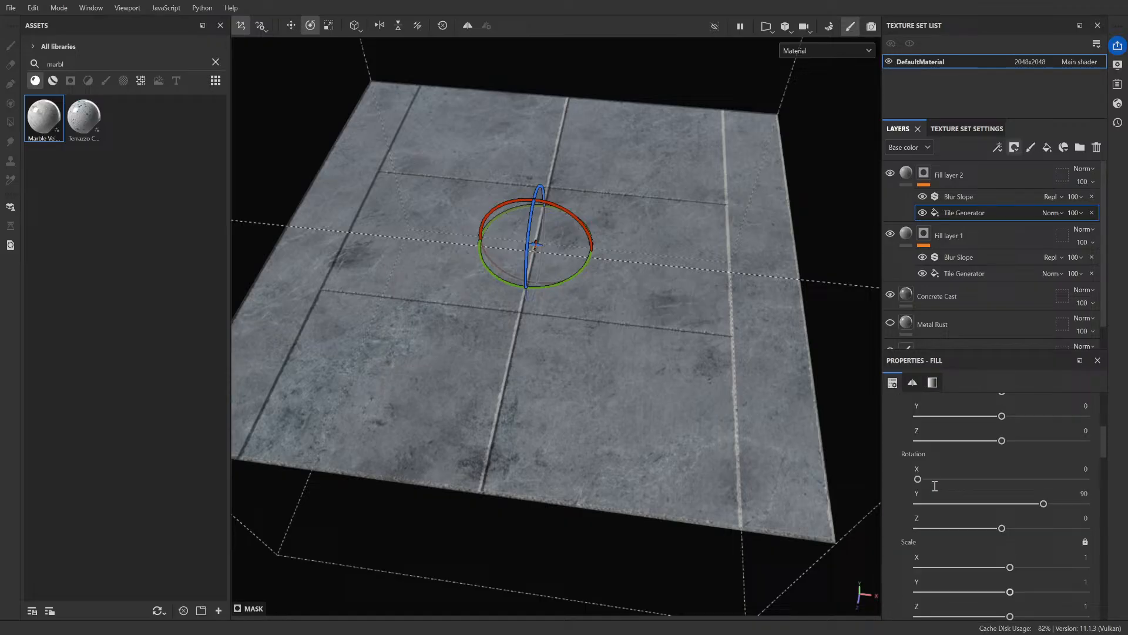
click(933, 381)
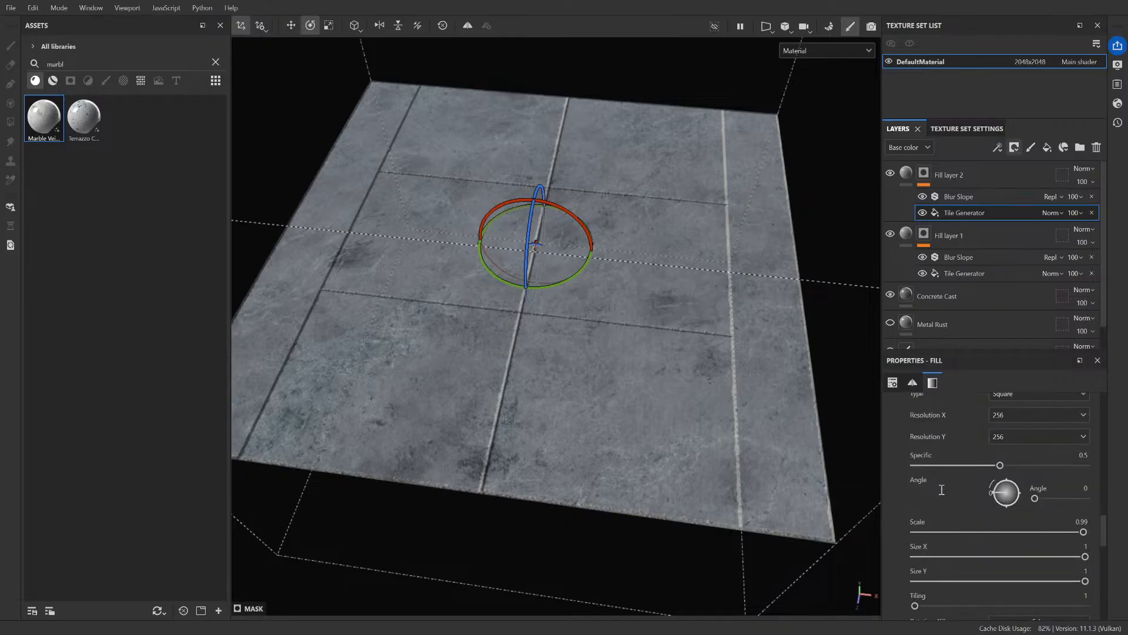
scroll(942, 489, down, 3)
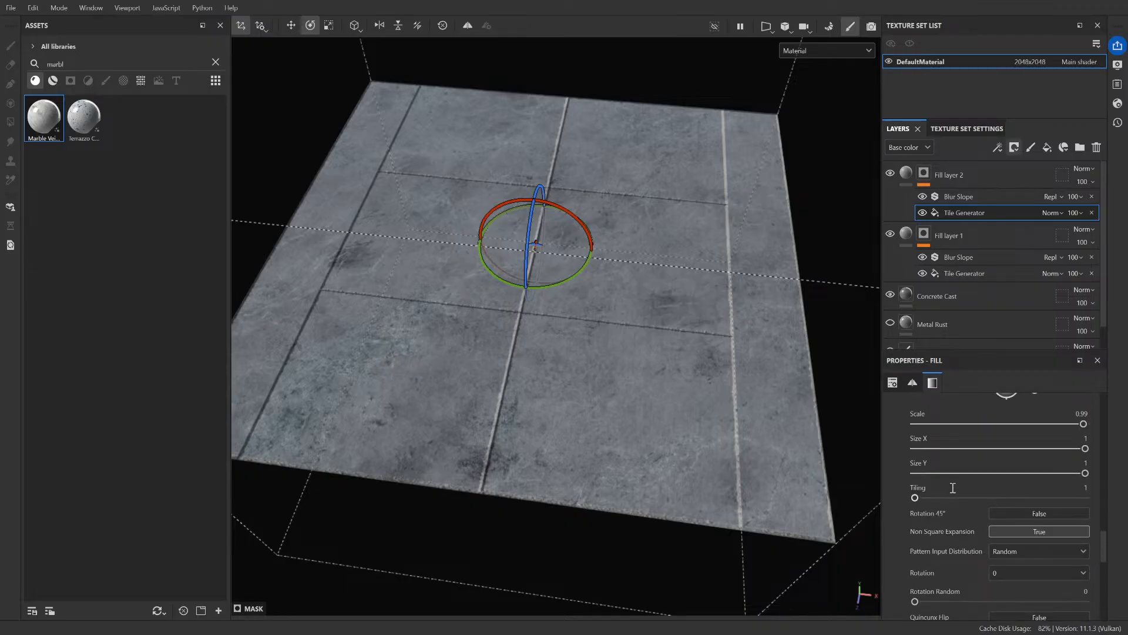
scroll(945, 490, down, 1)
scroll(942, 493, up, 2)
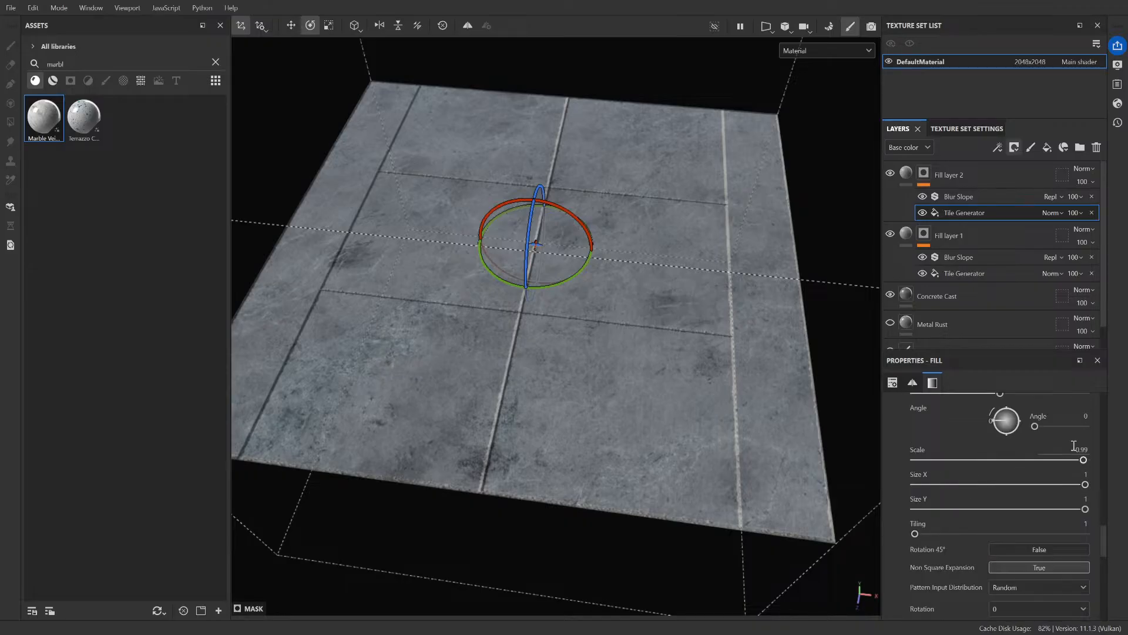
mouse_move(1085, 460)
mouse_down()
mouse_move(1005, 460)
mouse_move(1086, 456)
mouse_up()
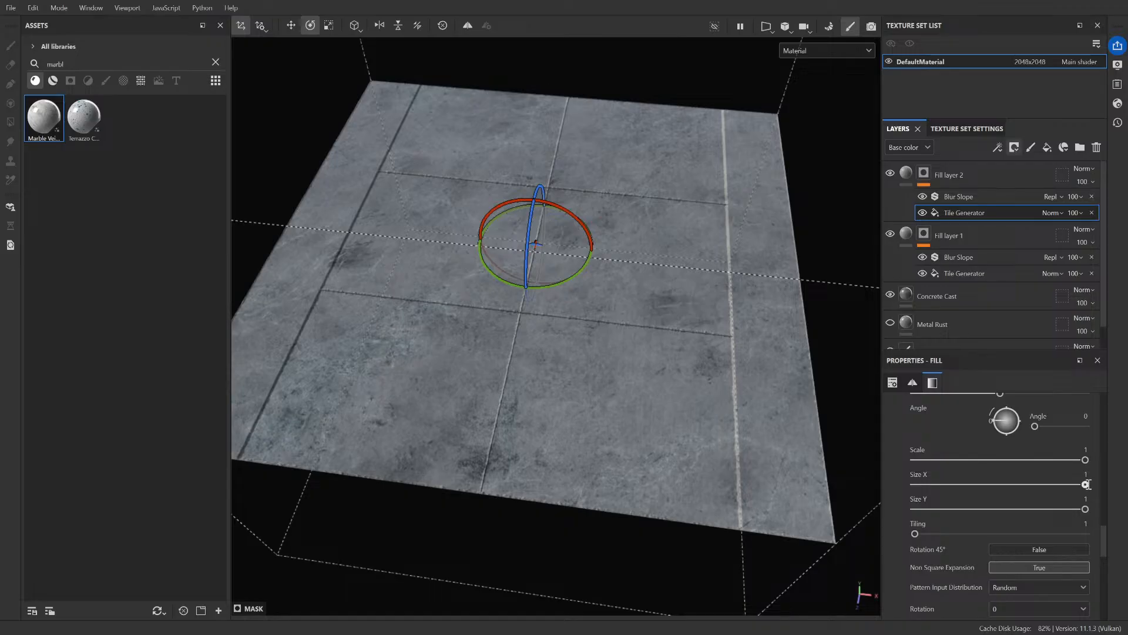
drag(1085, 484, 999, 507)
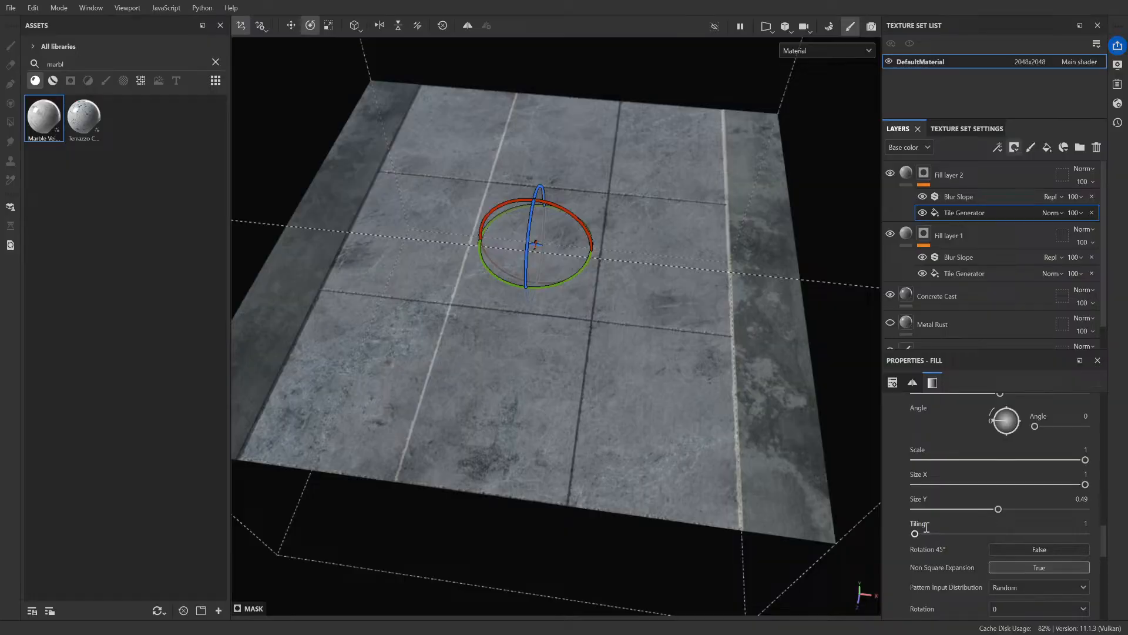
- Stretch the projection of Fill layer 2's Tile Generator across the floor plane until only two lengthwise seams remain near its side edges
scroll(929, 529, down, 2)
scroll(937, 536, down, 1)
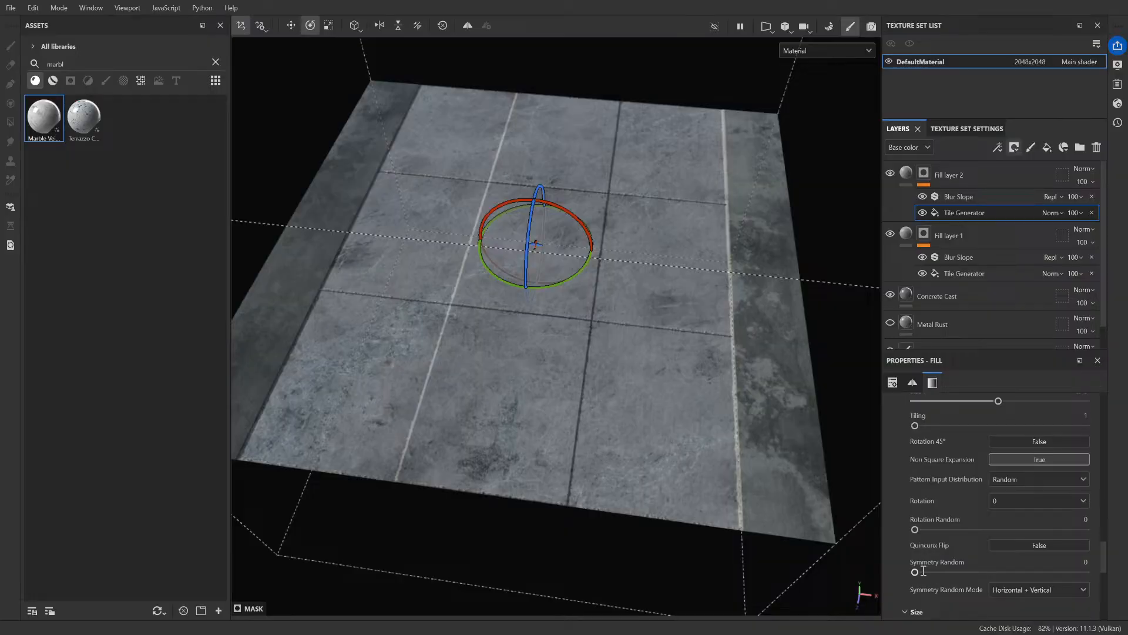
scroll(925, 571, down, 3)
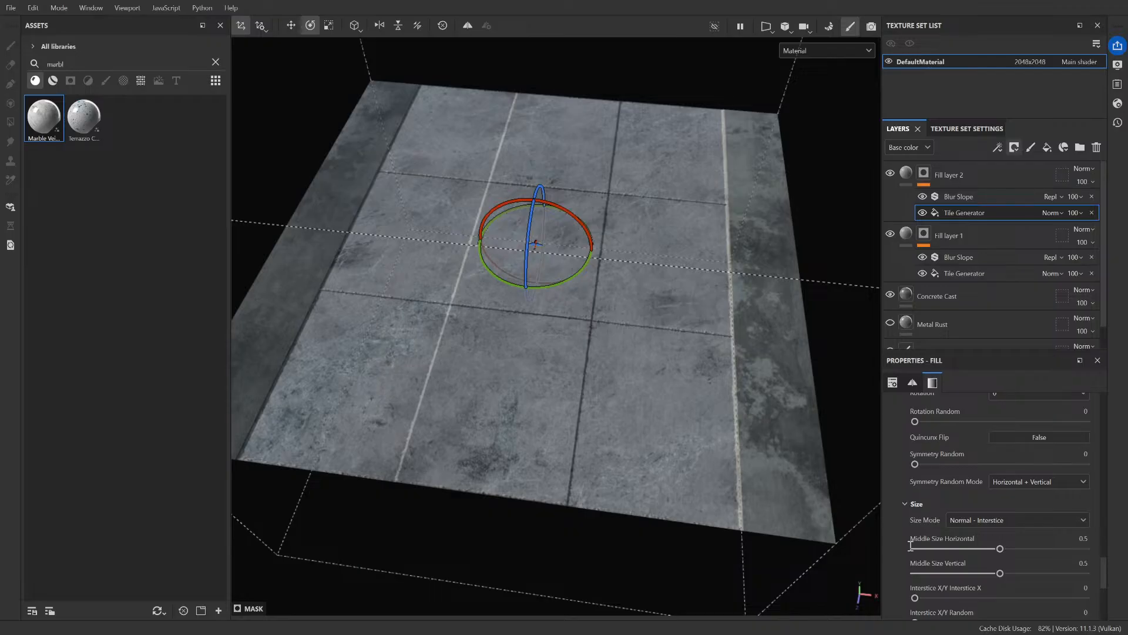
scroll(911, 545, down, 5)
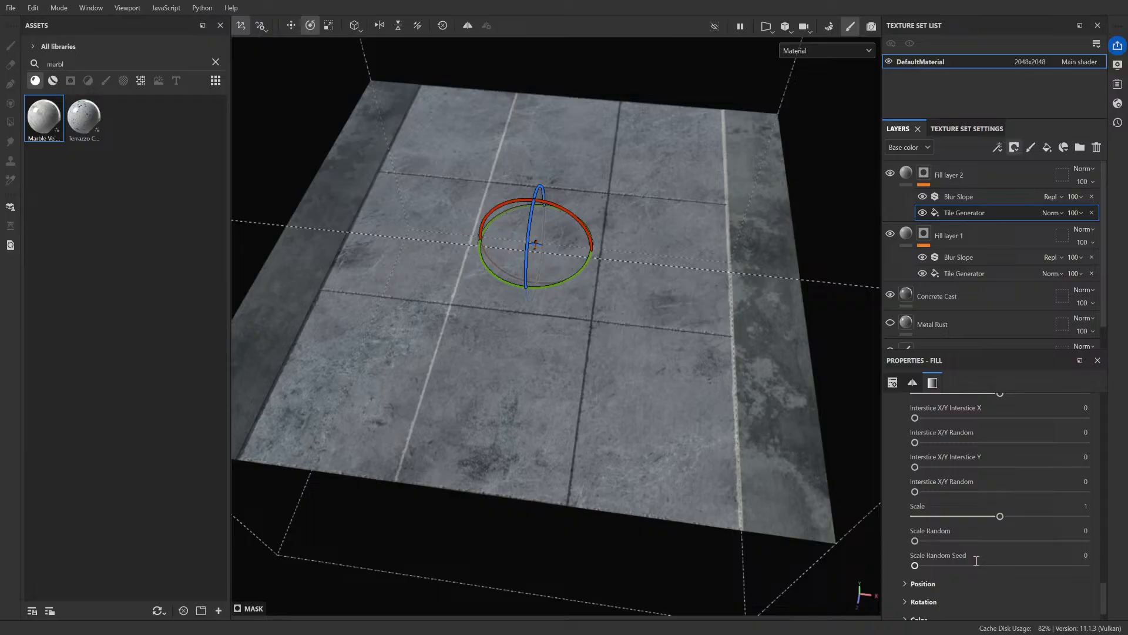
scroll(964, 551, up, 5)
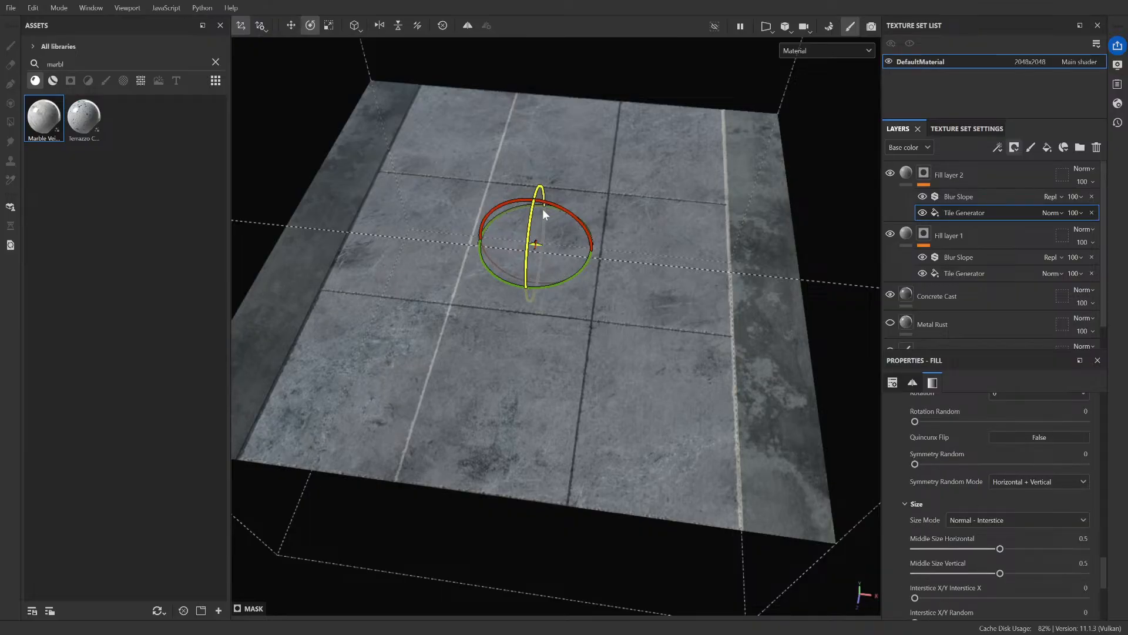
key(r)
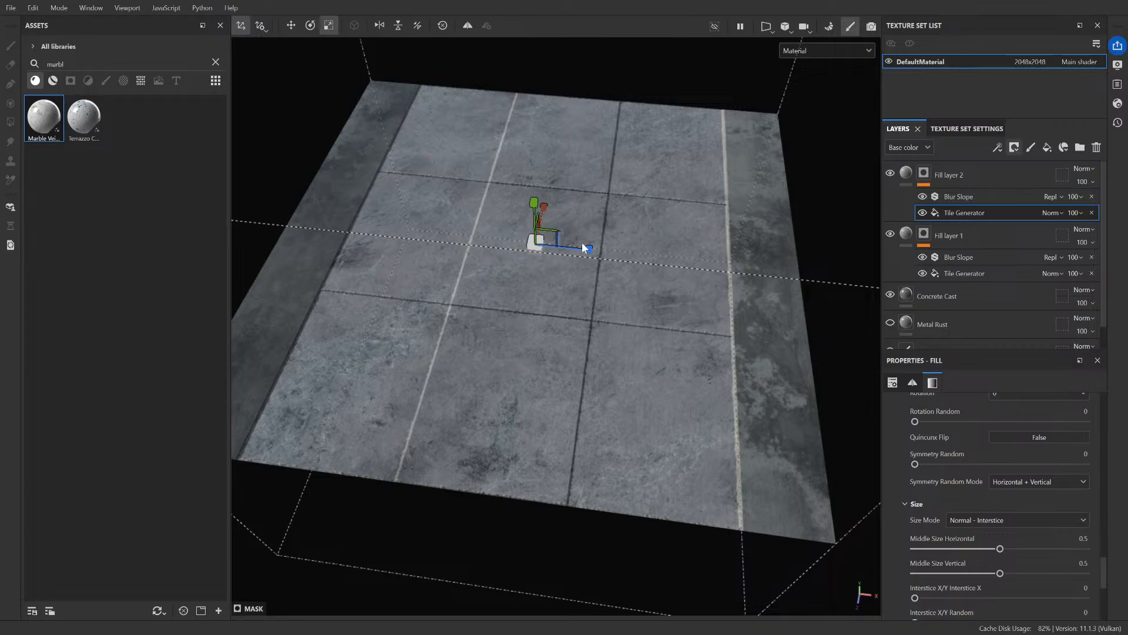
drag(582, 242, 617, 250)
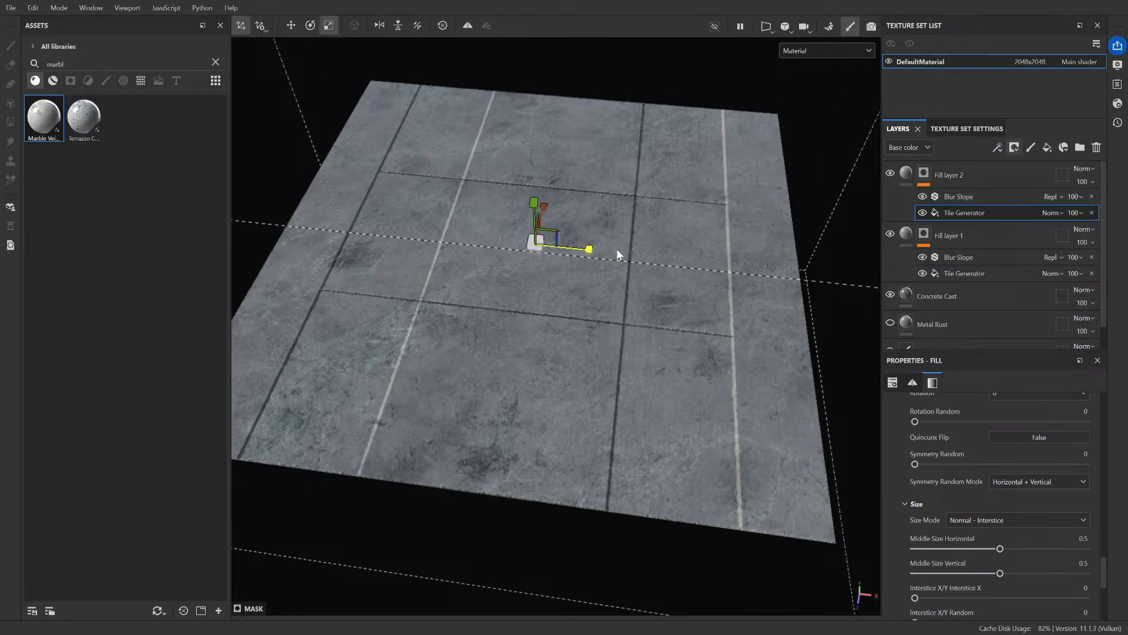
drag(616, 248, 705, 266)
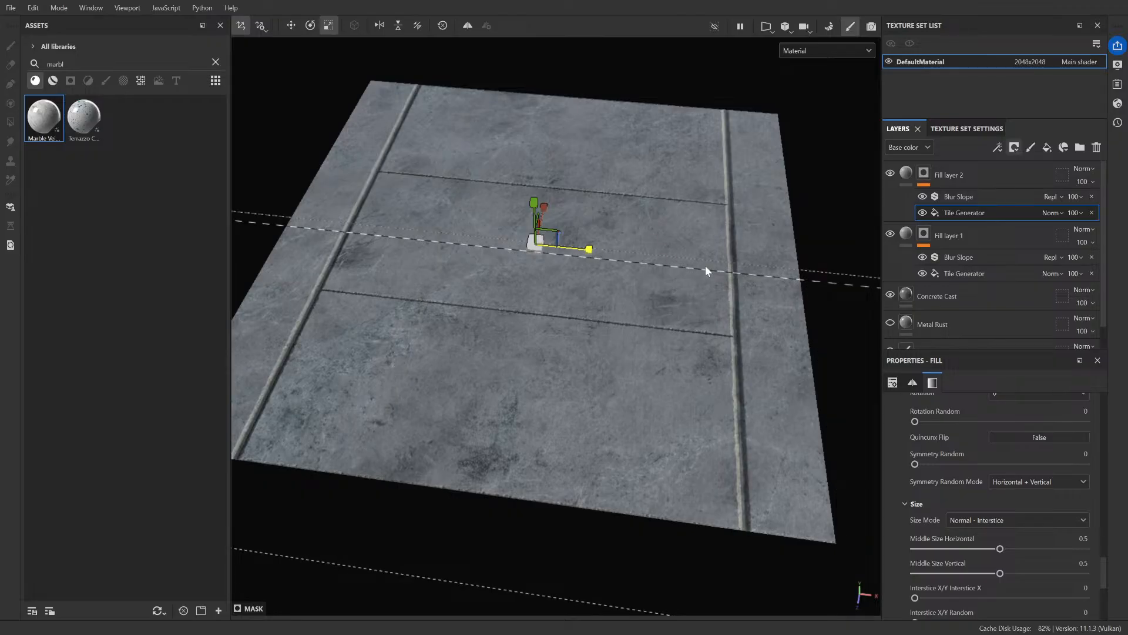
drag(705, 265, 705, 265)
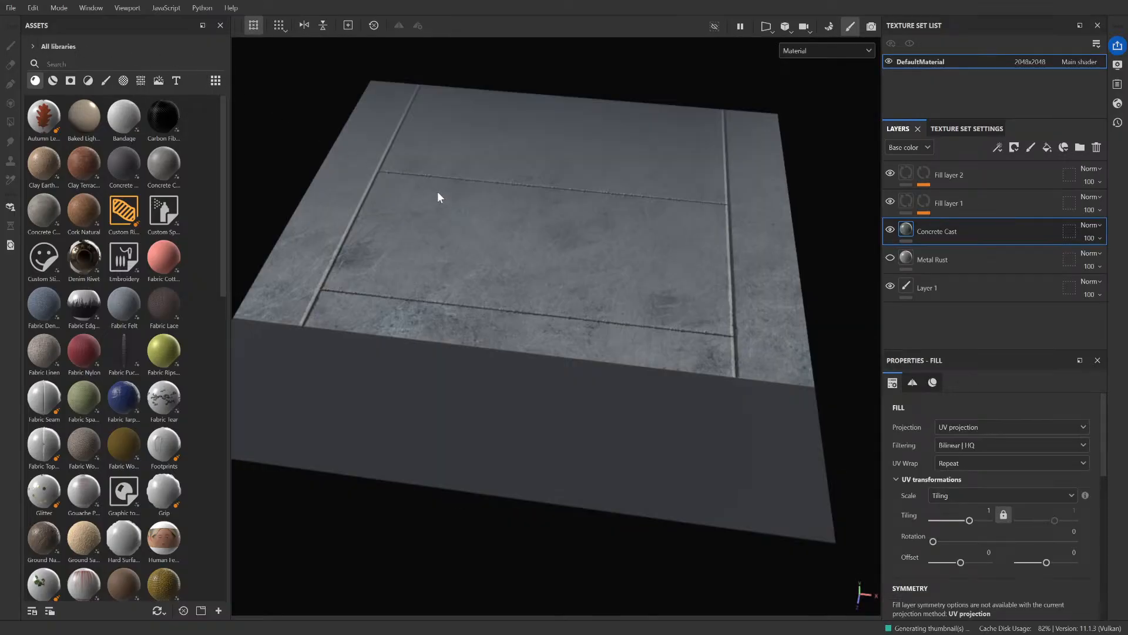
- Examine the lengthwise seam and its junctions with the cross seams near the floor plane's side edge
scroll(570, 277, down, 3)
scroll(566, 279, up, 5)
alt+drag(553, 282, 598, 331)
alt+middle_drag(599, 331, 338, 332)
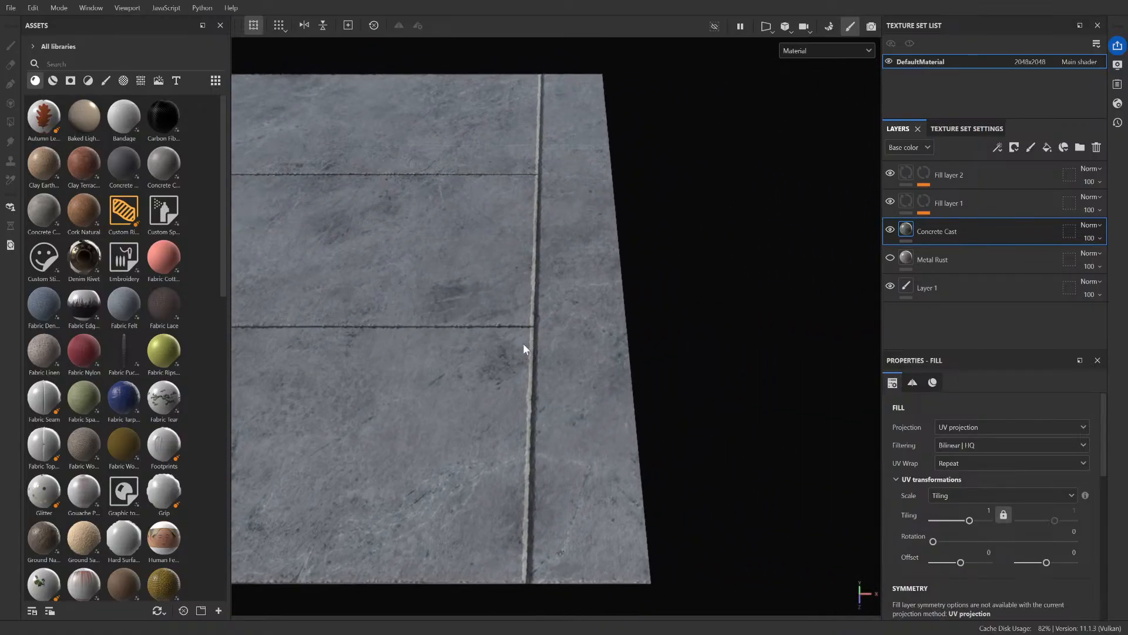
scroll(608, 419, up, 2)
scroll(609, 418, up, 1)
scroll(609, 418, down, 4)
mouse_move(548, 333)
alt+mouse_down()
mouse_move(556, 338)
mouse_move(554, 296)
mouse_move(547, 330)
alt+mouse_up()
scroll(544, 326, down, 3)
scroll(544, 326, up, 4)
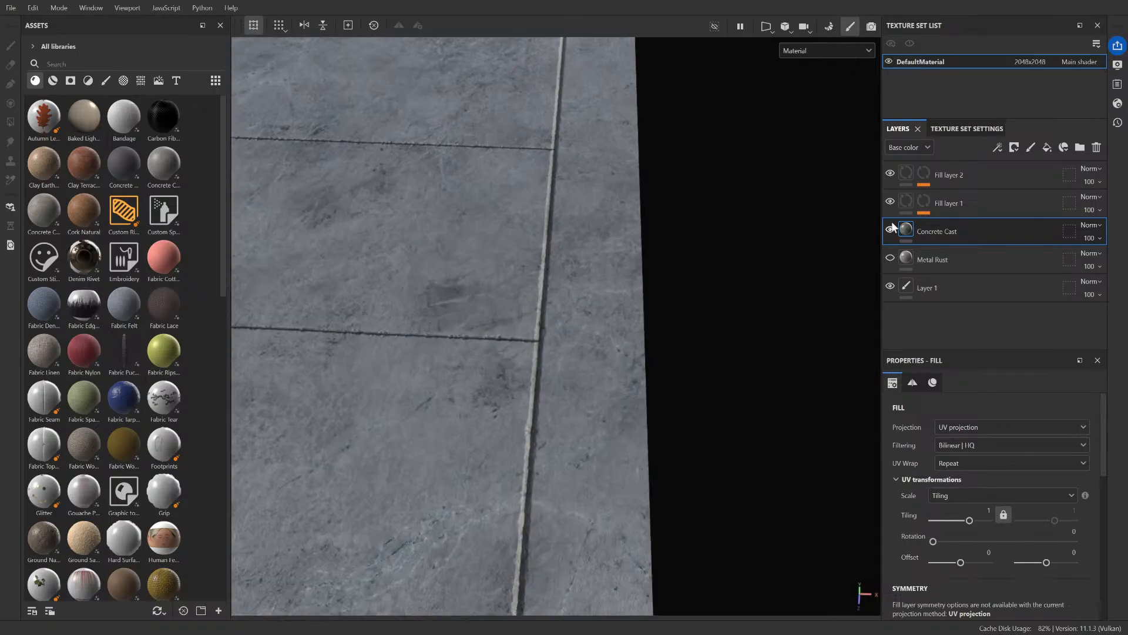
- Try a teal Marble Color on Fill layer 2's Marble Veined material and return it to light grey
click(949, 175)
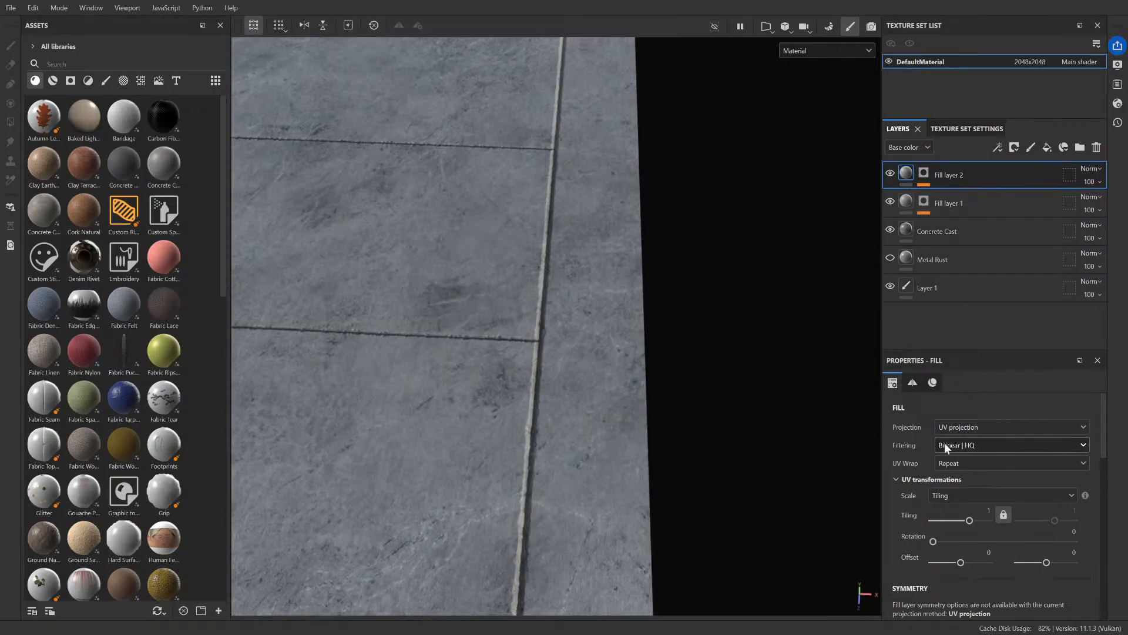
scroll(941, 459, down, 3)
scroll(934, 482, down, 4)
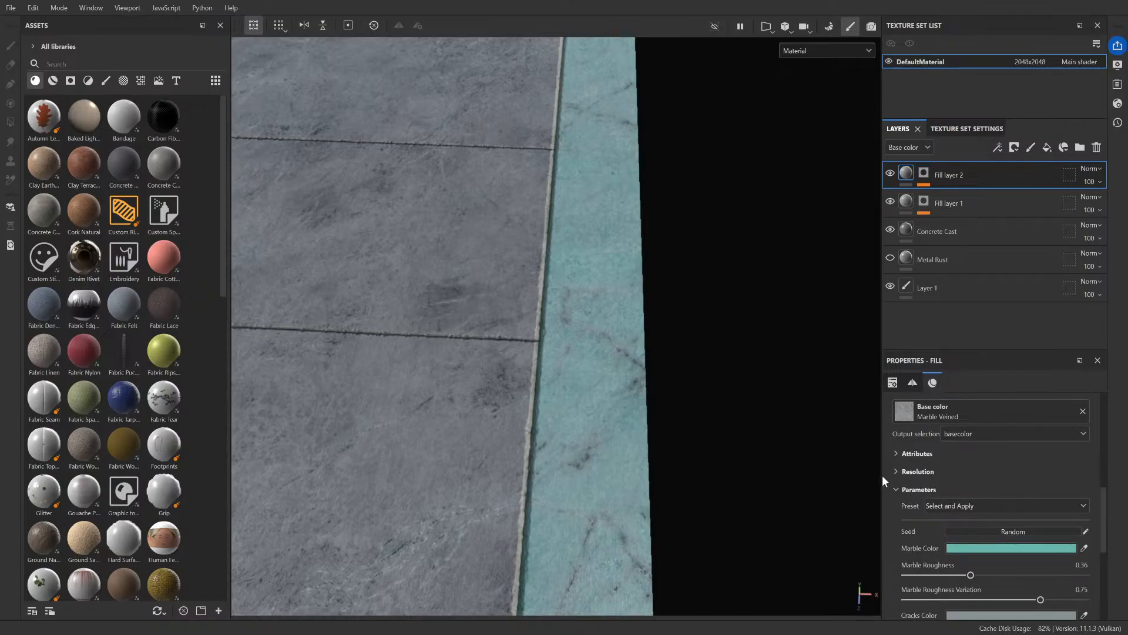
scroll(698, 405, down, 5)
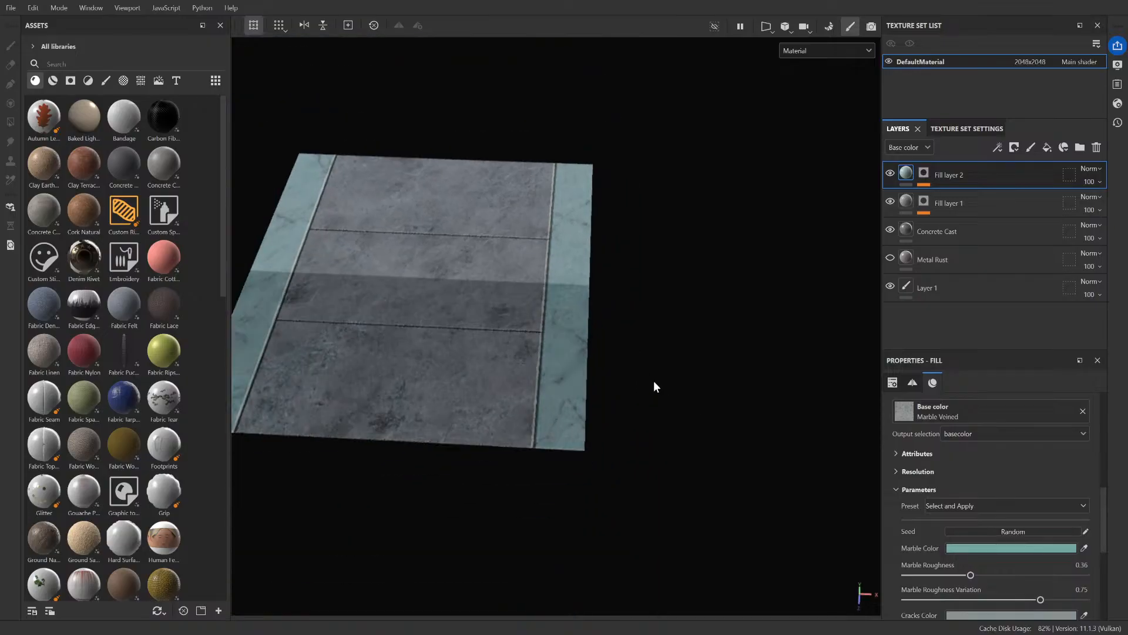
scroll(590, 358, up, 3)
alt+drag(591, 358, 529, 332)
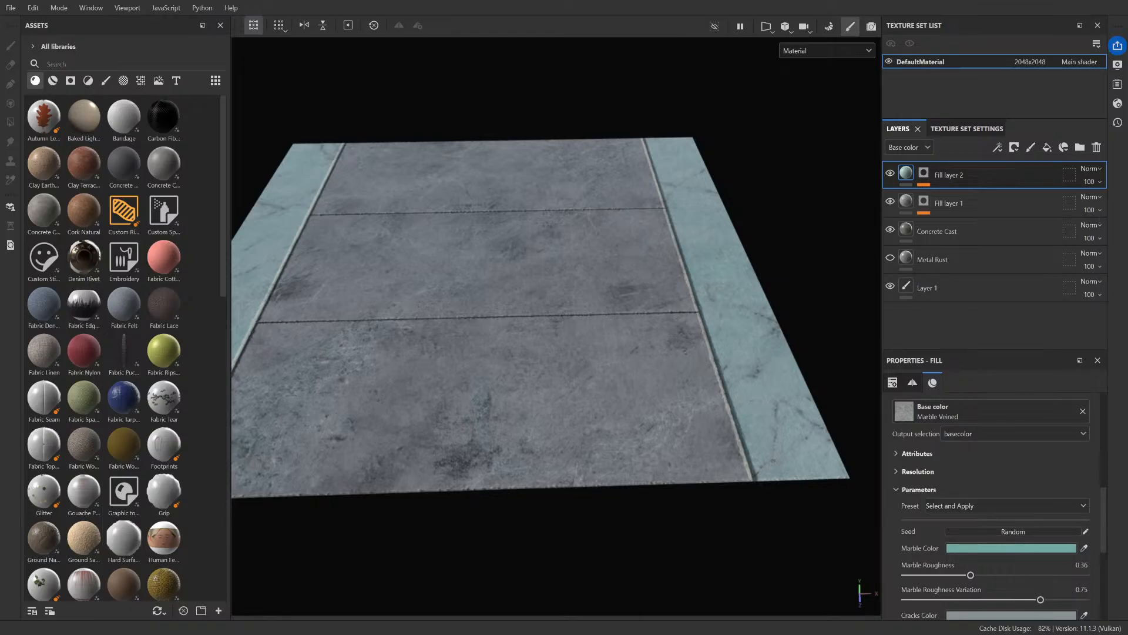
key(ctrl+z)
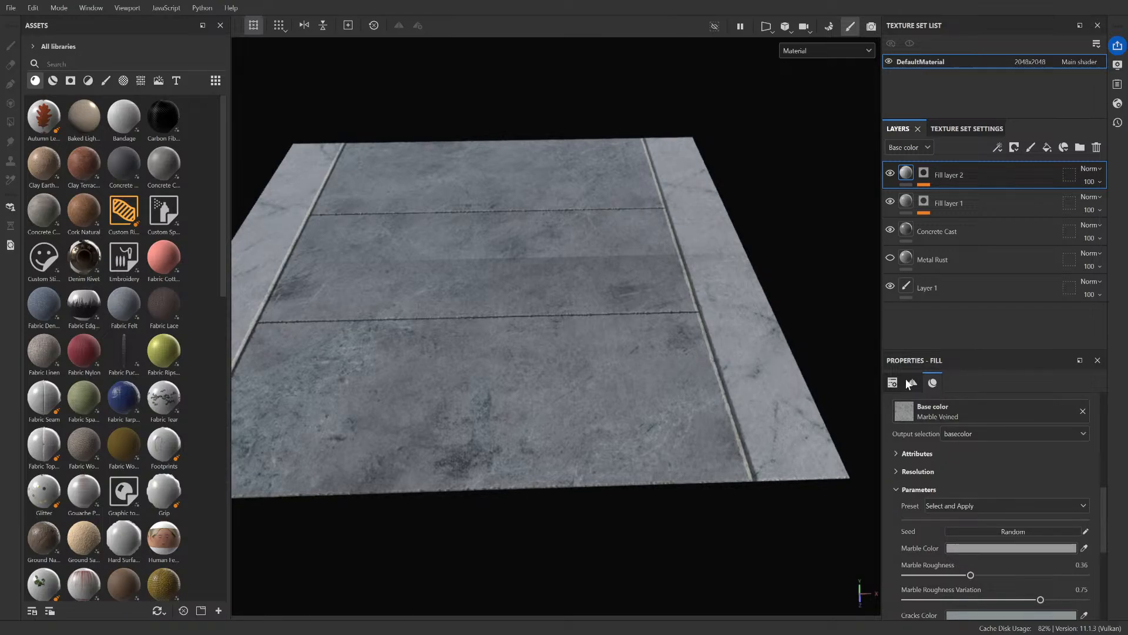
- Review the light marble borders against the concrete slabs from several angles over the whole floor plane
scroll(748, 280, down, 4)
scroll(556, 259, up, 4)
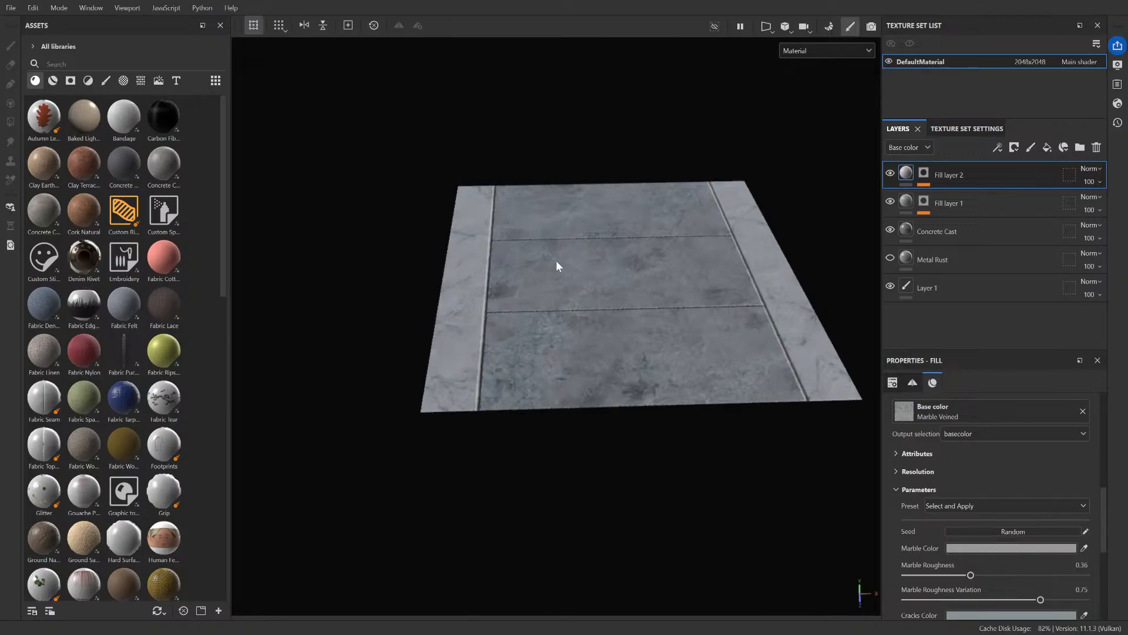
mouse_move(605, 315)
alt+mouse_down()
mouse_move(615, 331)
mouse_move(780, 402)
mouse_move(678, 334)
mouse_move(623, 319)
alt+mouse_up()
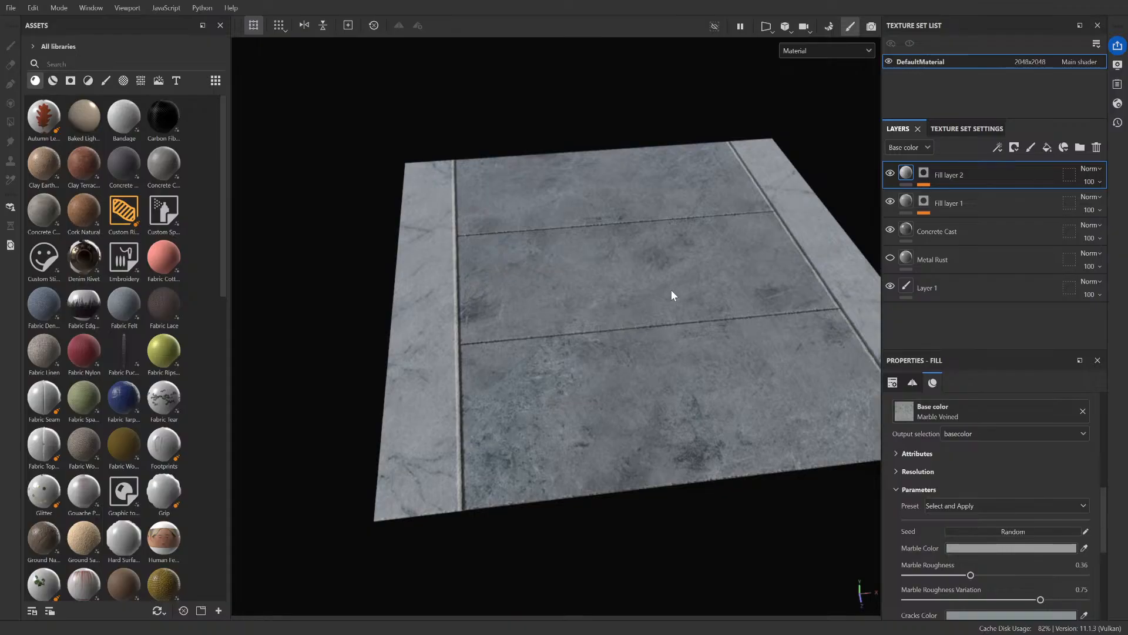
alt+drag(672, 292, 603, 311)
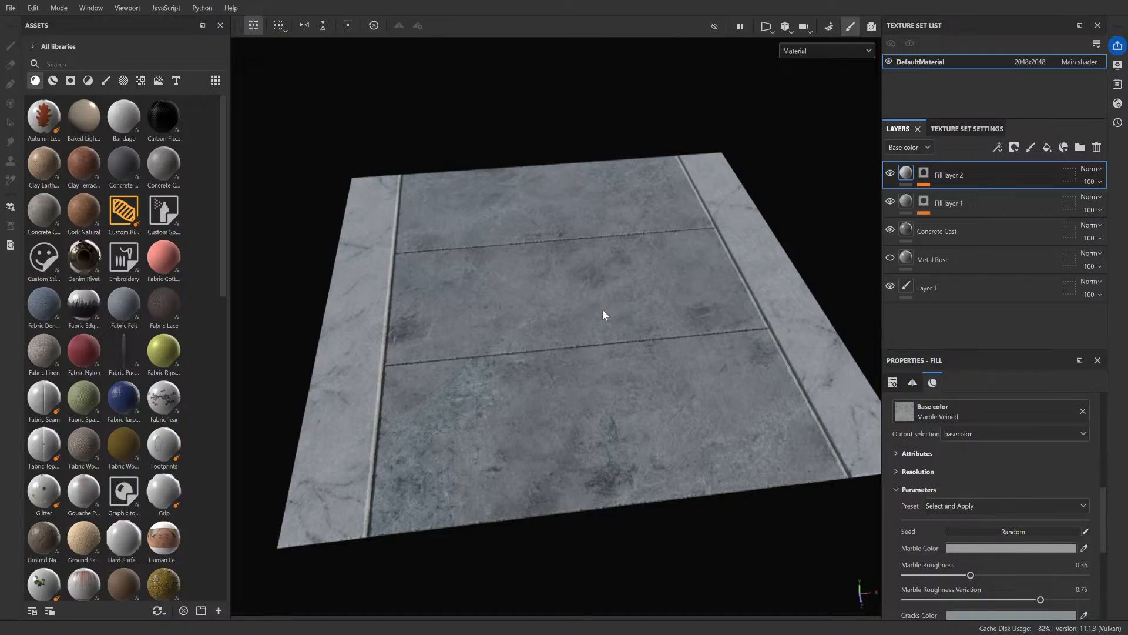
alt+drag(602, 309, 563, 419)
scroll(495, 322, up, 4)
alt+middle_drag(493, 320, 526, 298)
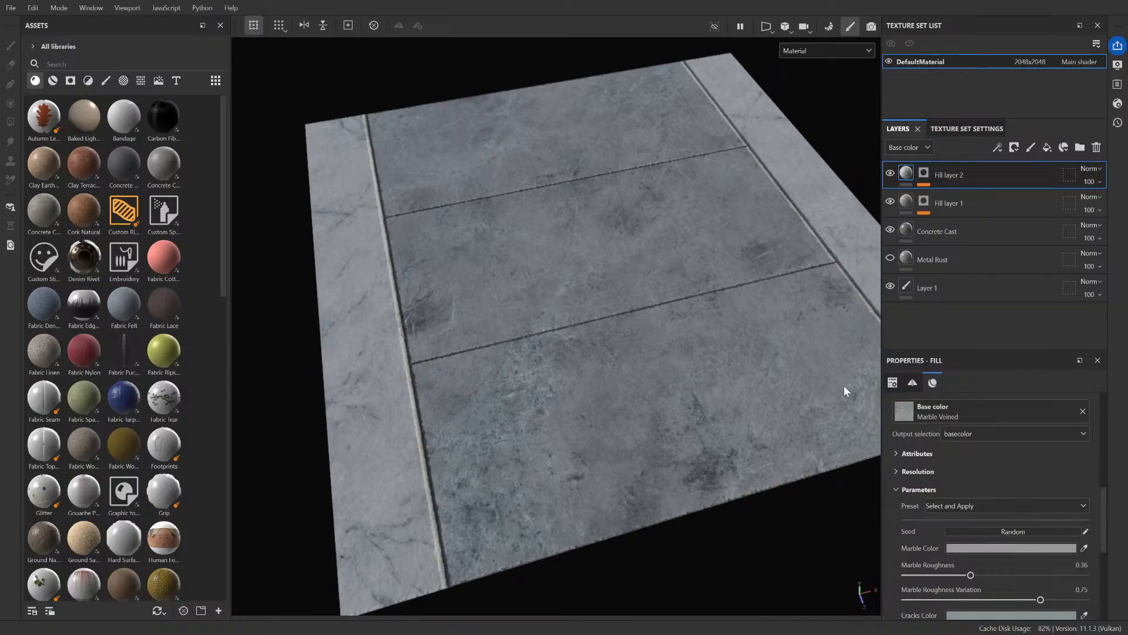
- Inspect up close the junction where a cross seam meets the marble border's seam
scroll(470, 344, up, 5)
alt+drag(492, 416, 566, 382)
alt+middle_drag(435, 465, 524, 411)
scroll(524, 411, up, 3)
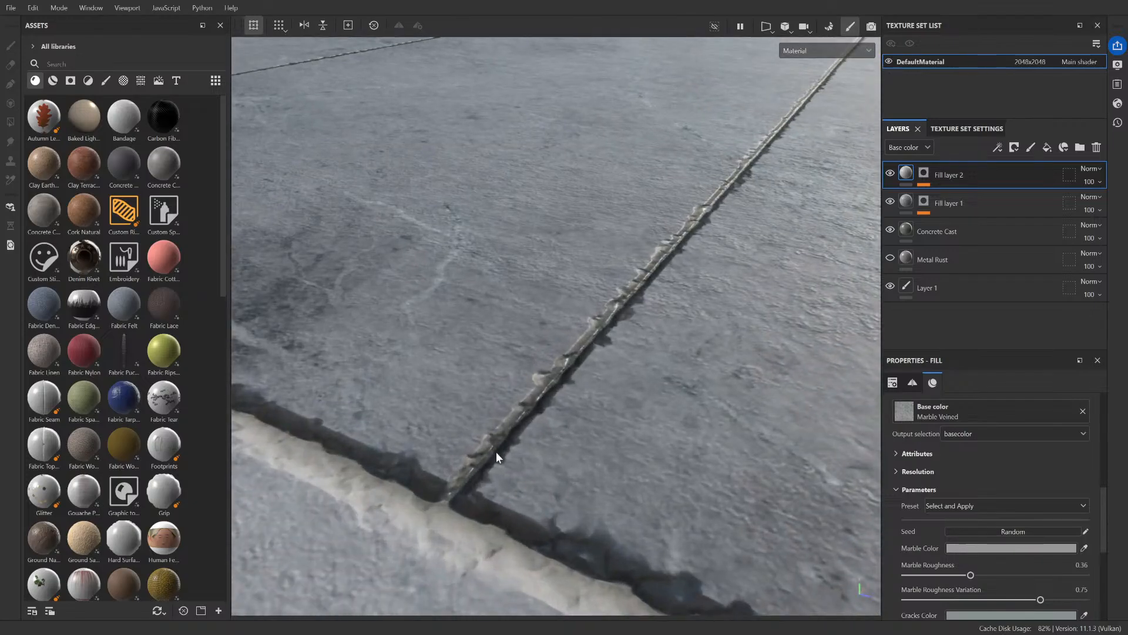
alt+drag(582, 428, 530, 329)
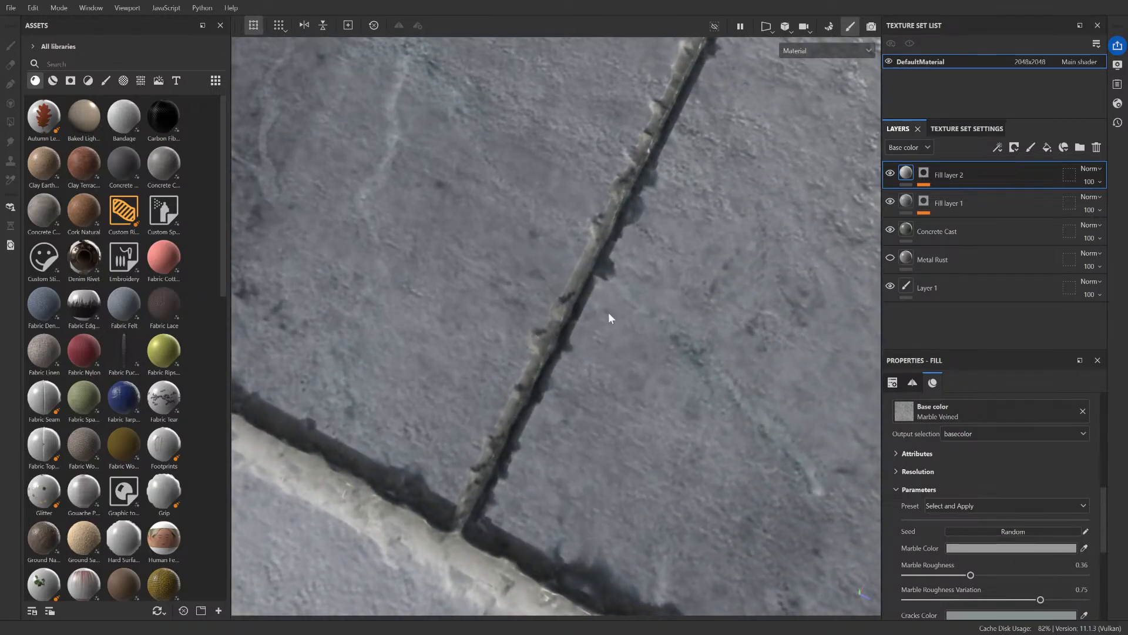
scroll(588, 325, down, 7)
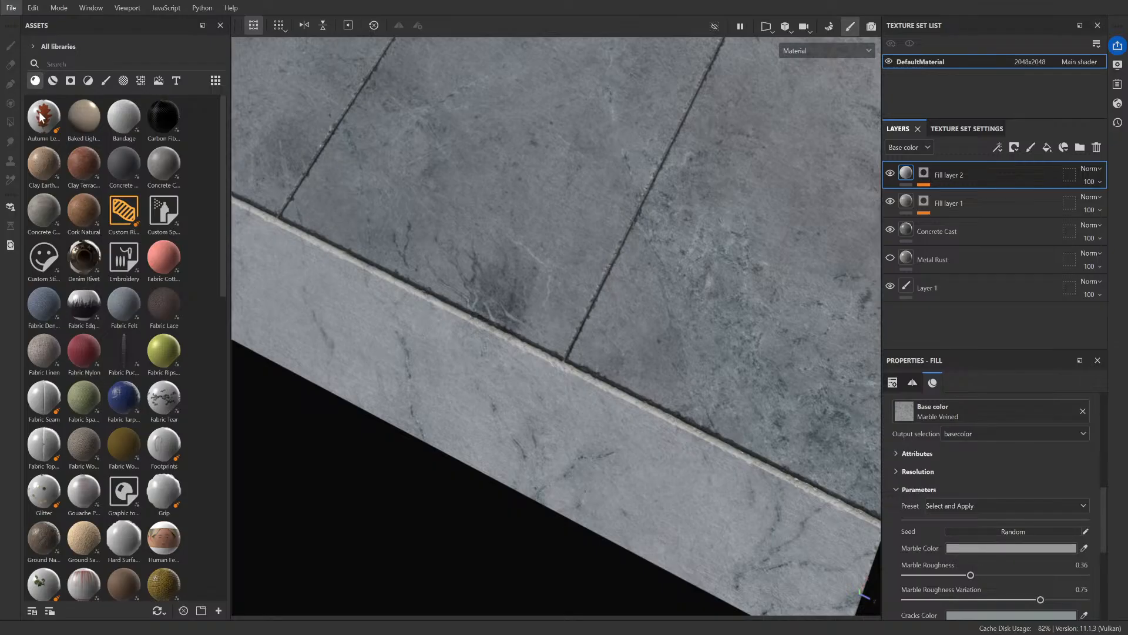
- Open the mask of Fill layer 2 to view its Tile Generator settings and select its Blur Slope filter
scroll(598, 257, down, 7)
alt+drag(694, 329, 541, 271)
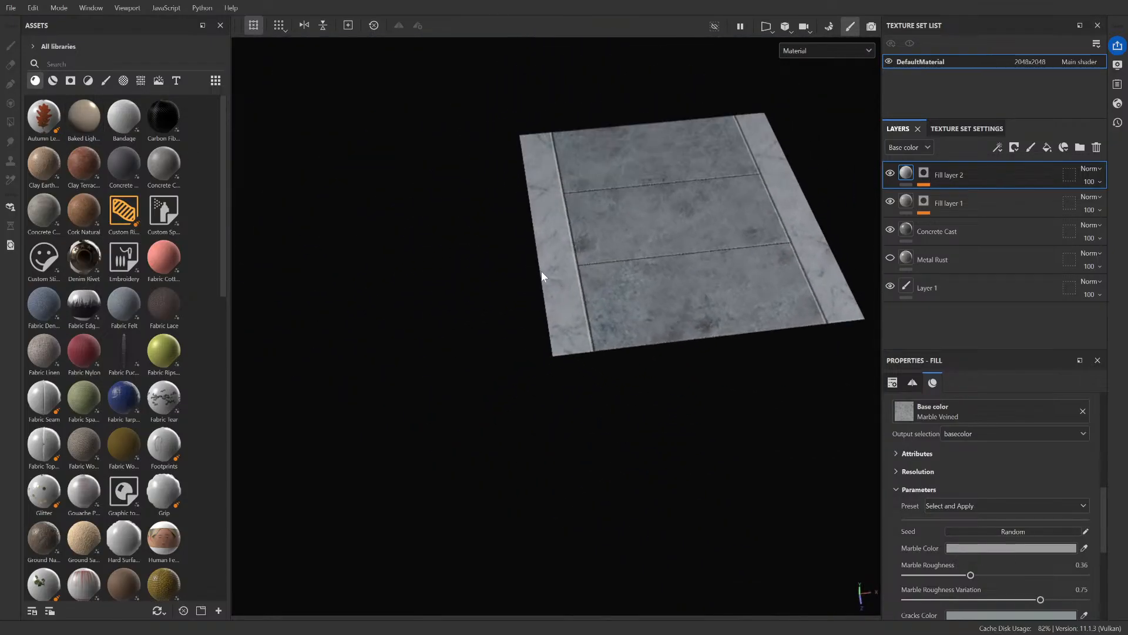
alt+middle_drag(542, 270, 511, 266)
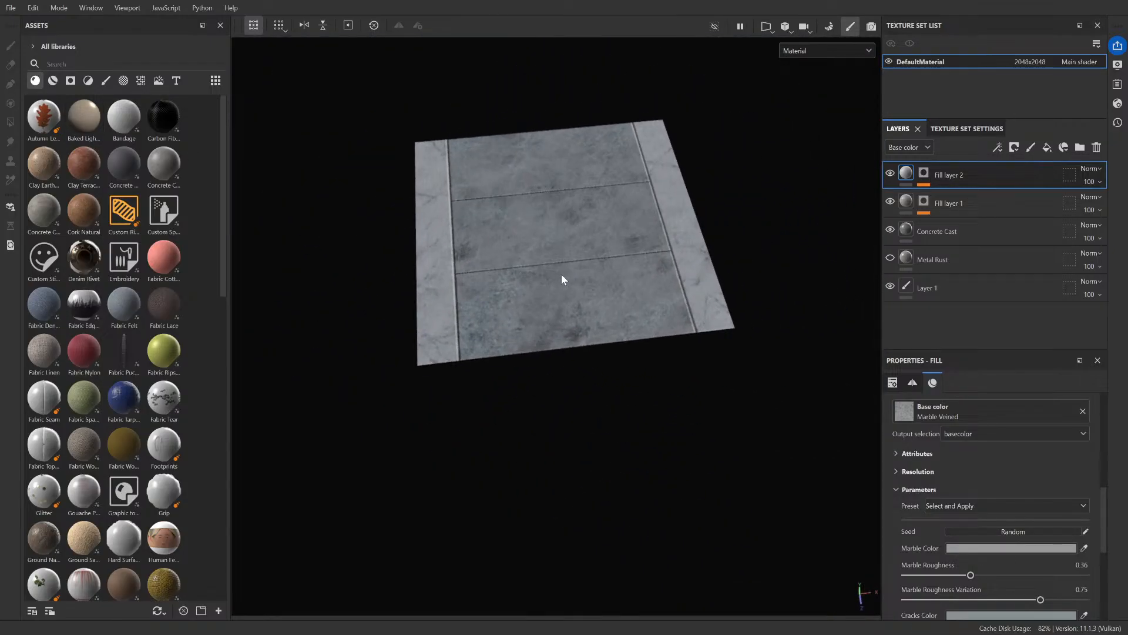
alt+right_drag(558, 274, 503, 259)
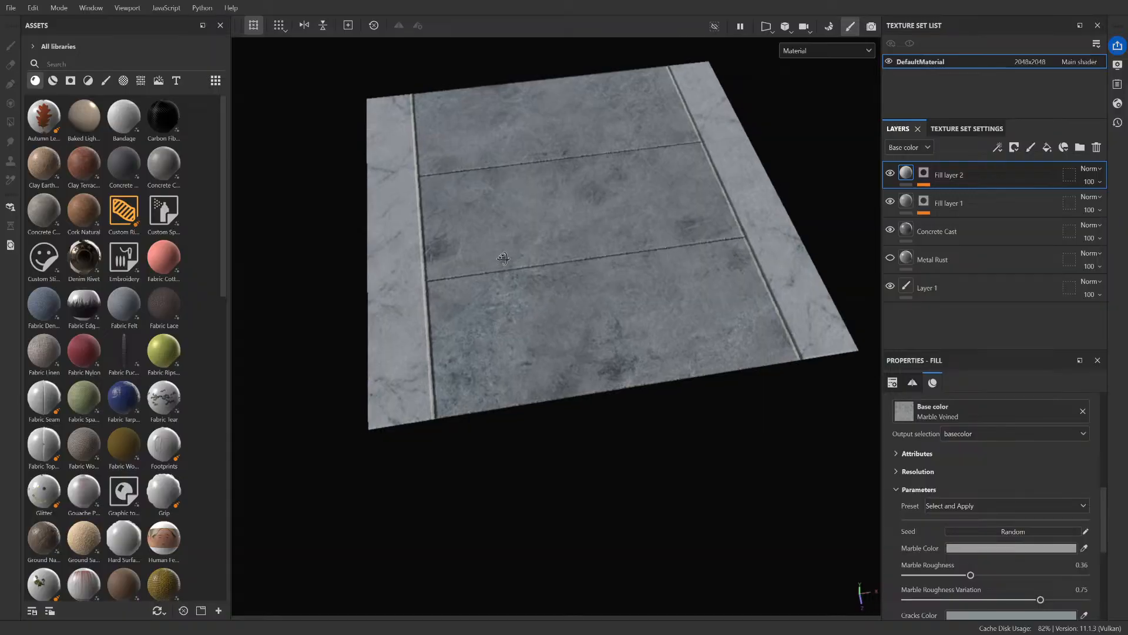
alt+drag(504, 259, 515, 252)
alt+middle_drag(515, 252, 540, 277)
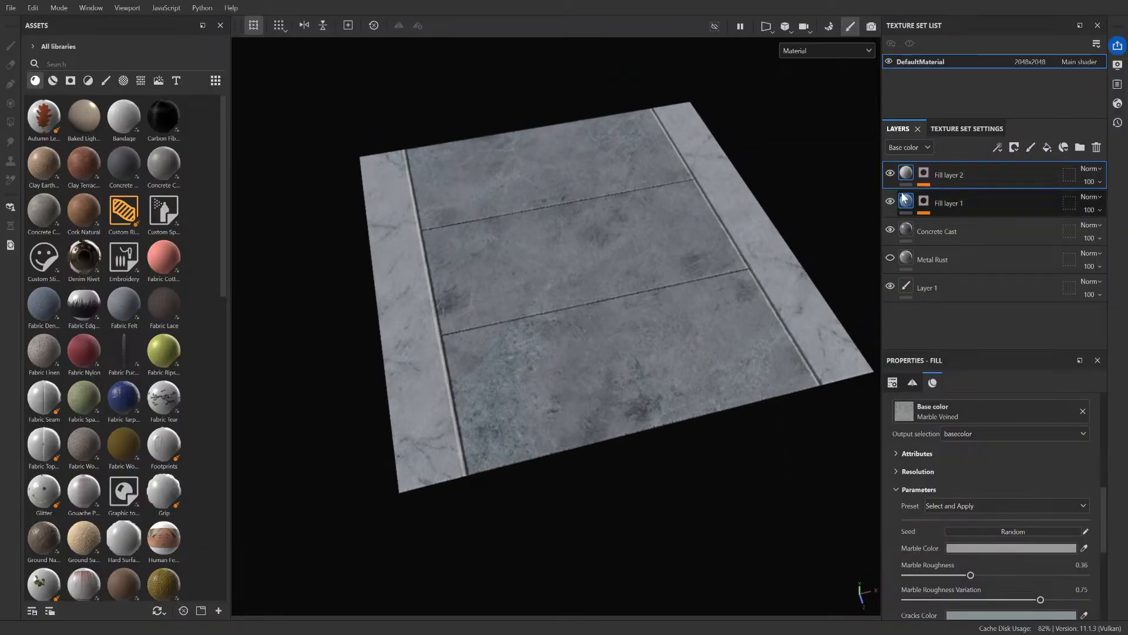
click(926, 174)
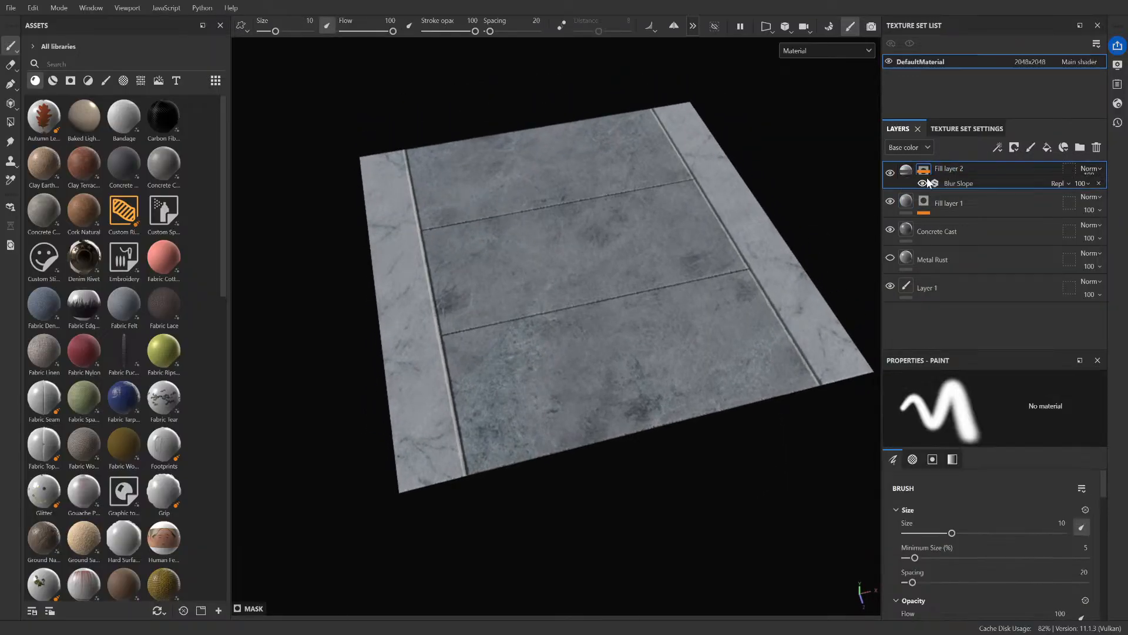
click(955, 213)
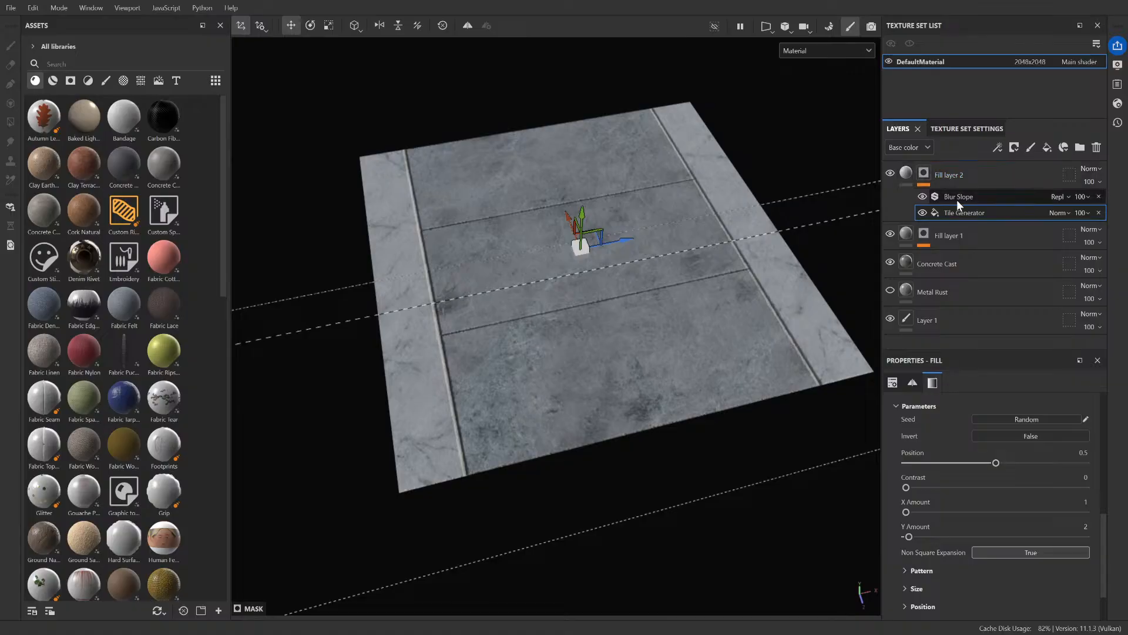
click(957, 199)
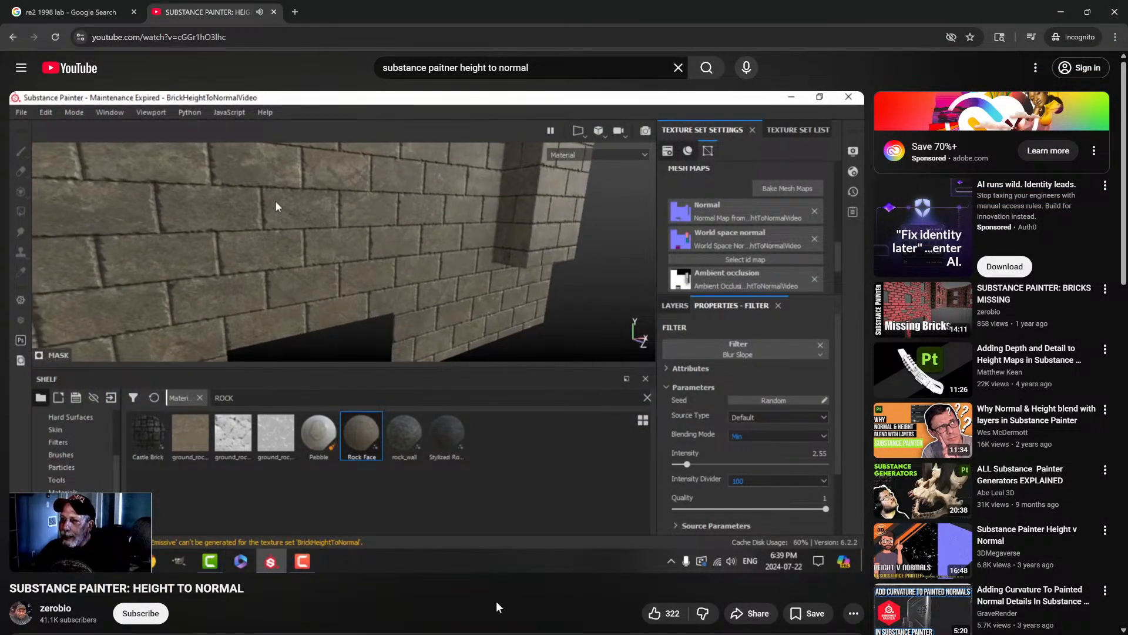
- Switch to the YouTube video "SUBSTANCE PAINTER: HEIGHT TO NORMAL" and skip forward through its brick mask demonstration to about 6:38
key(l)
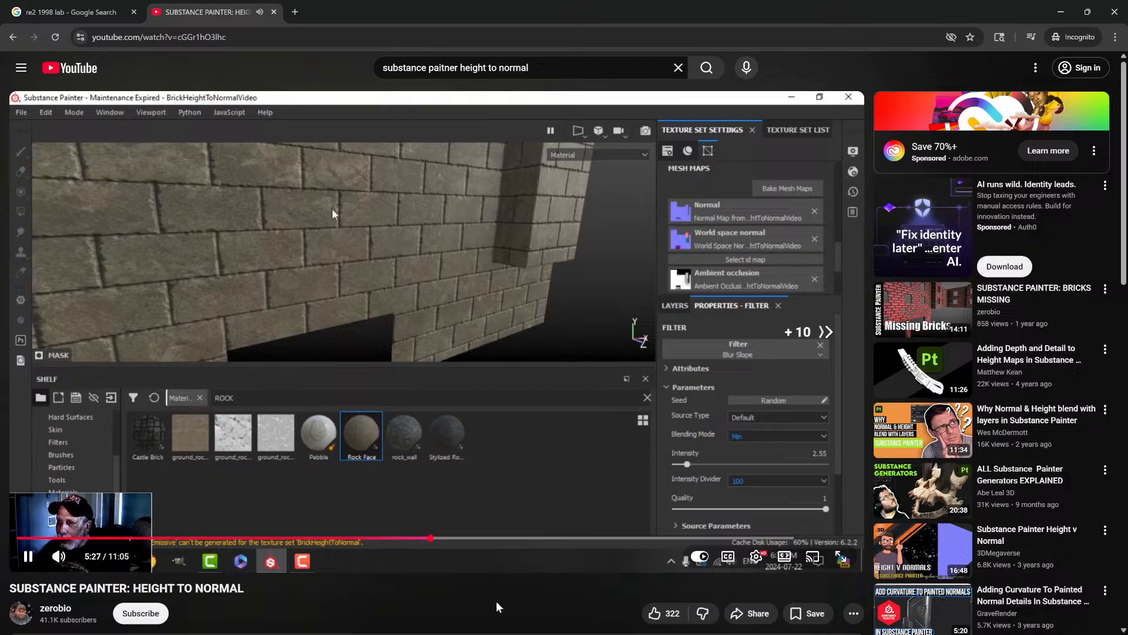
key(Right)
key(Right)
key(Right)
key(Right)
key(Right)
key(Right)
key(Right)
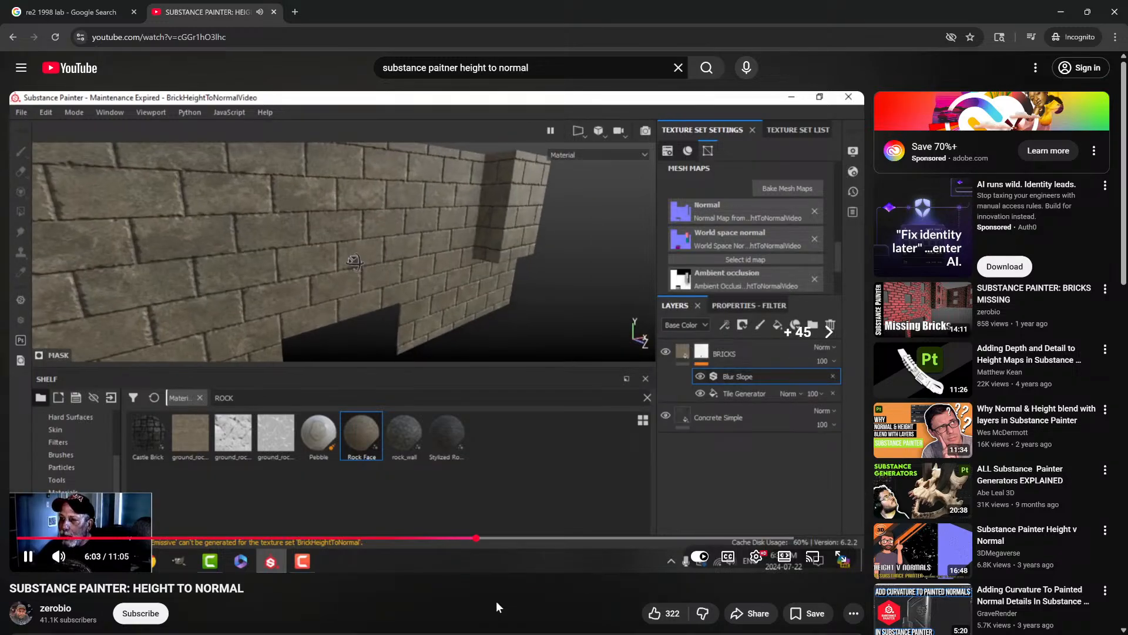
key(Right)
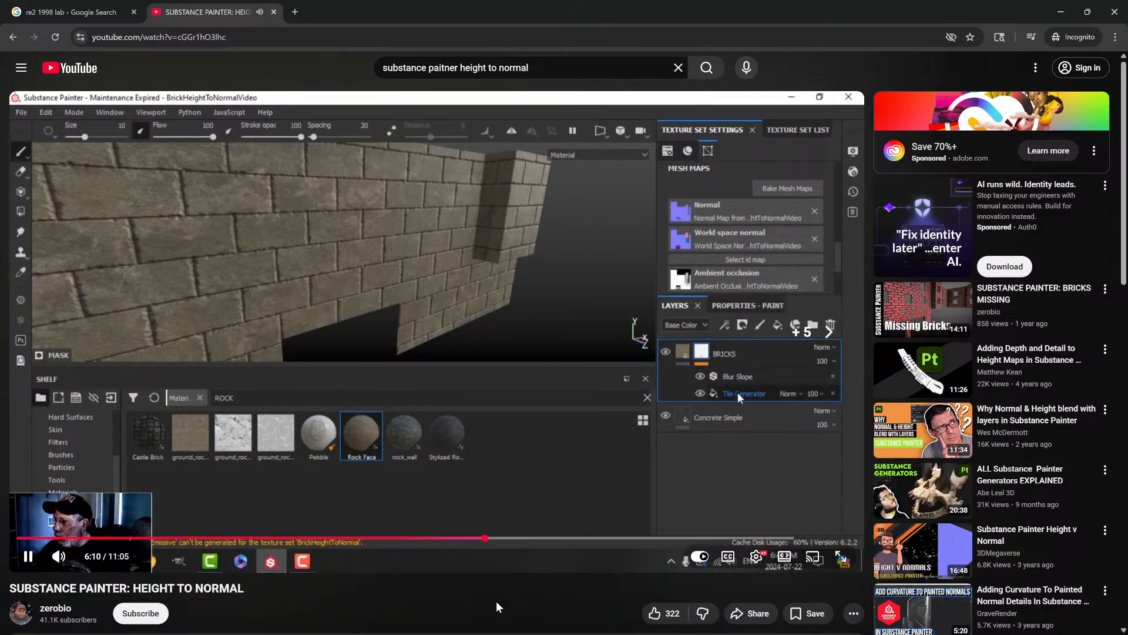
key(Right)
key(Right)
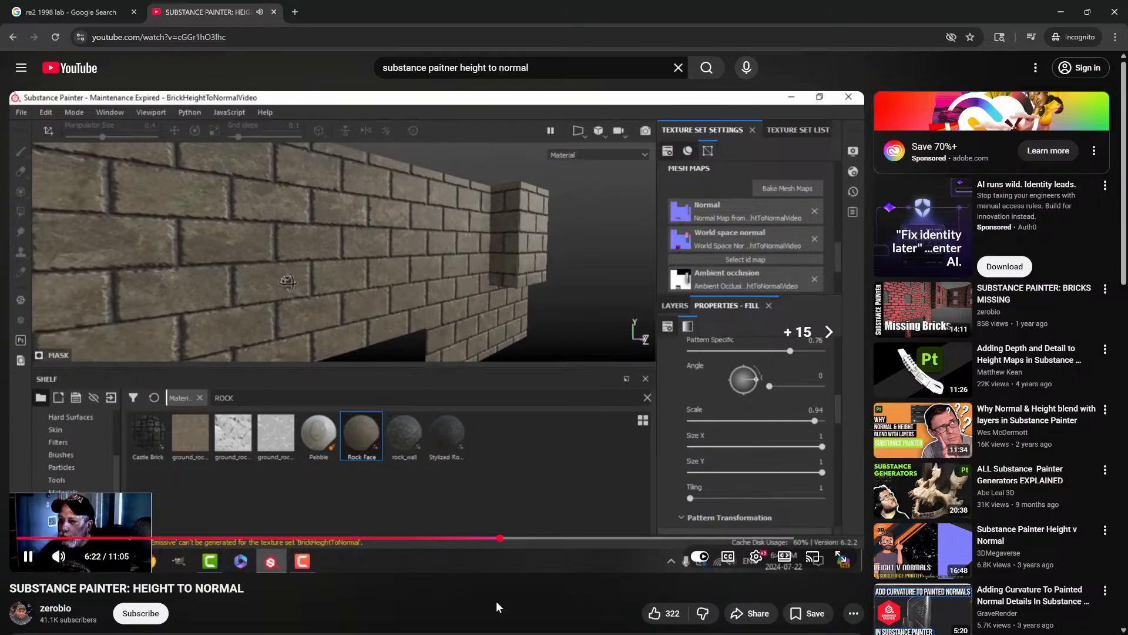
key(Right)
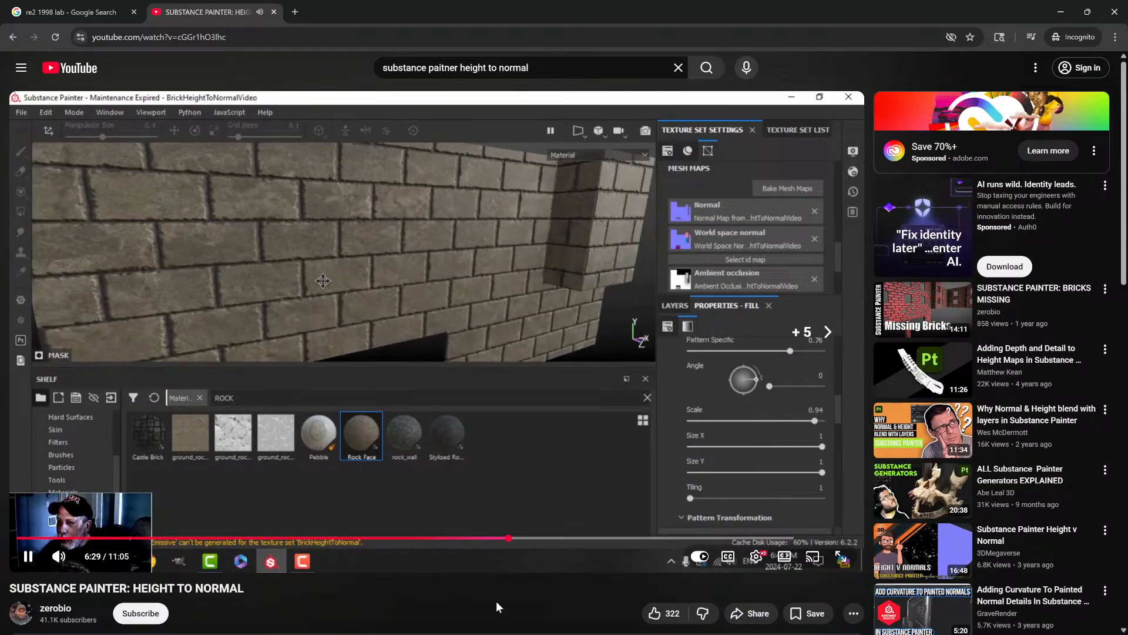
key(Right)
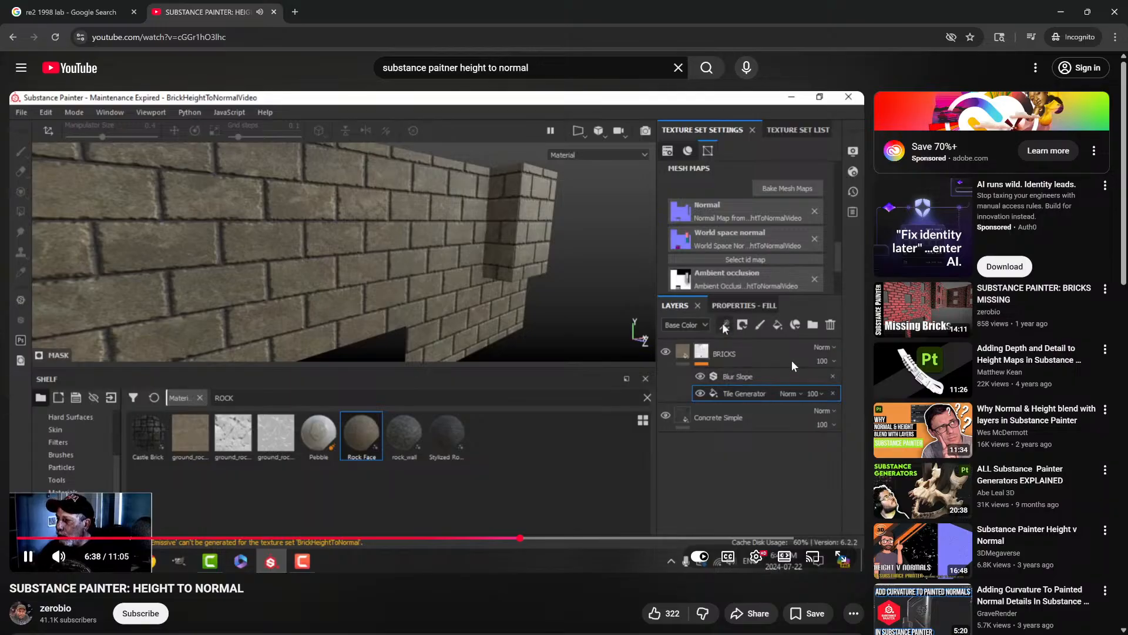
- Watch the tutorial's Height To Normal filter being added to the brick layer, replaying from about 6:44 and pausing at about 7:17
drag(791, 360, 794, 360)
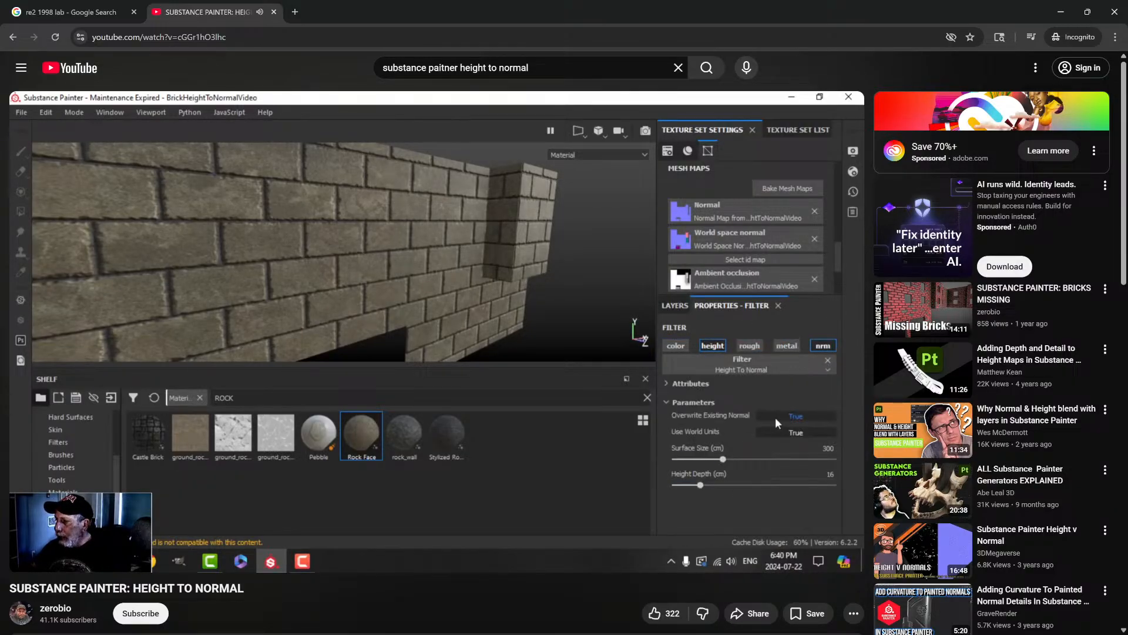
click(757, 360)
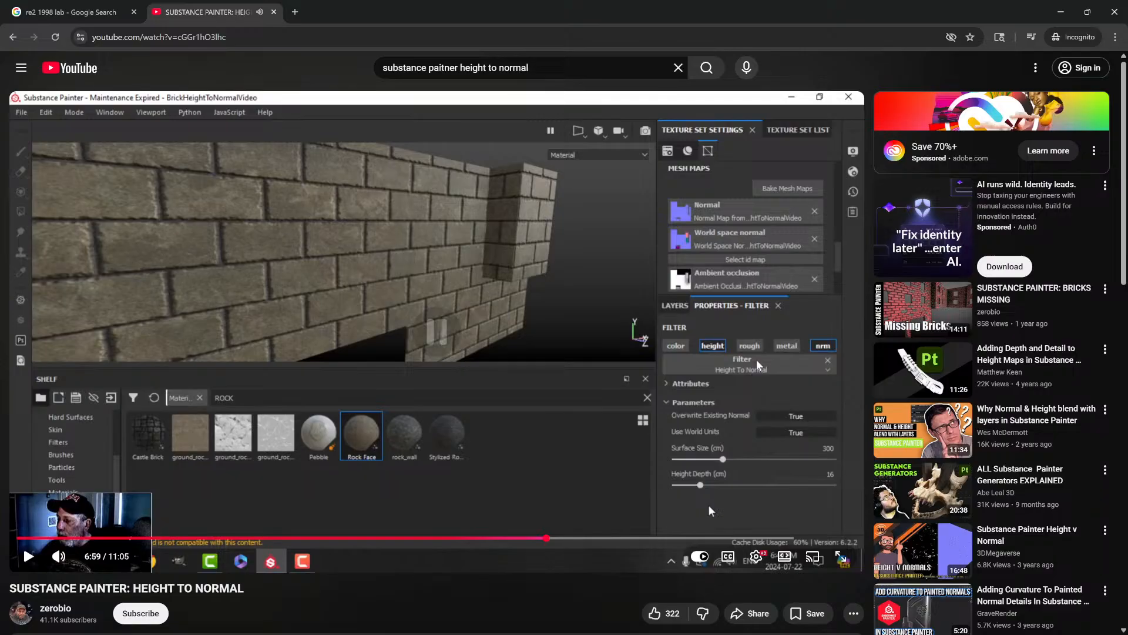
key(Left)
key(Left)
key(Right)
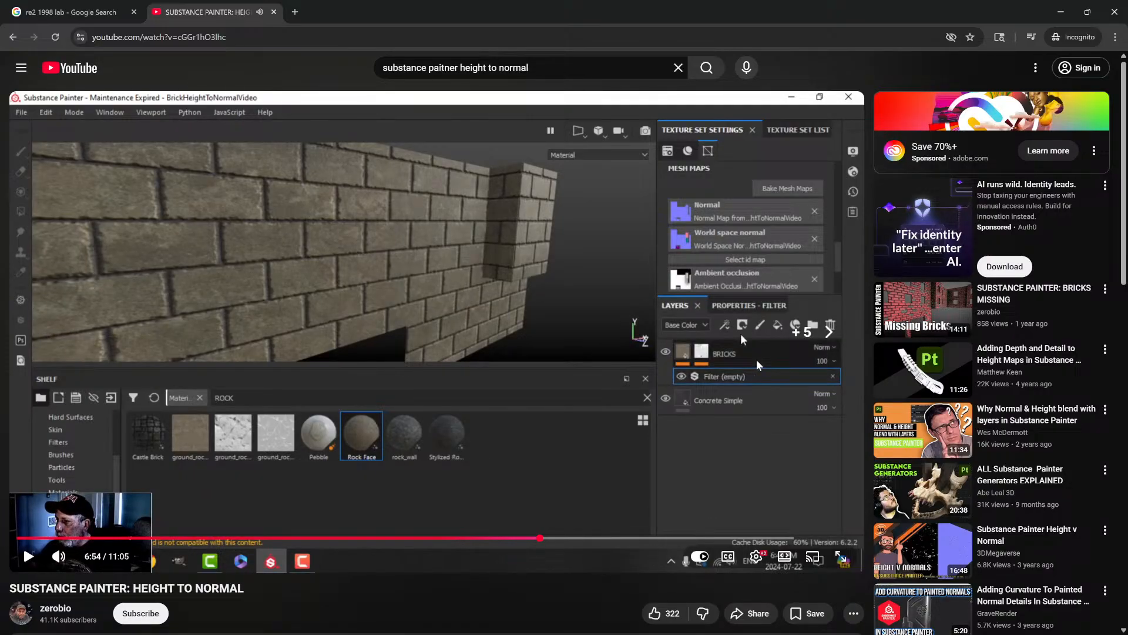
key(Left)
key(Left)
click(756, 360)
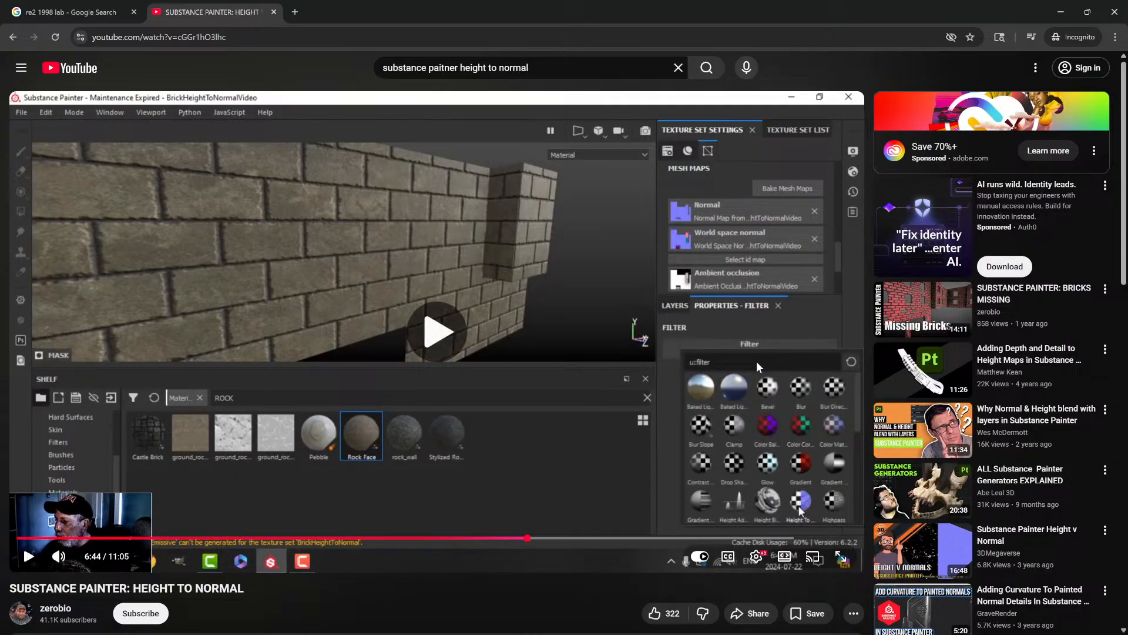
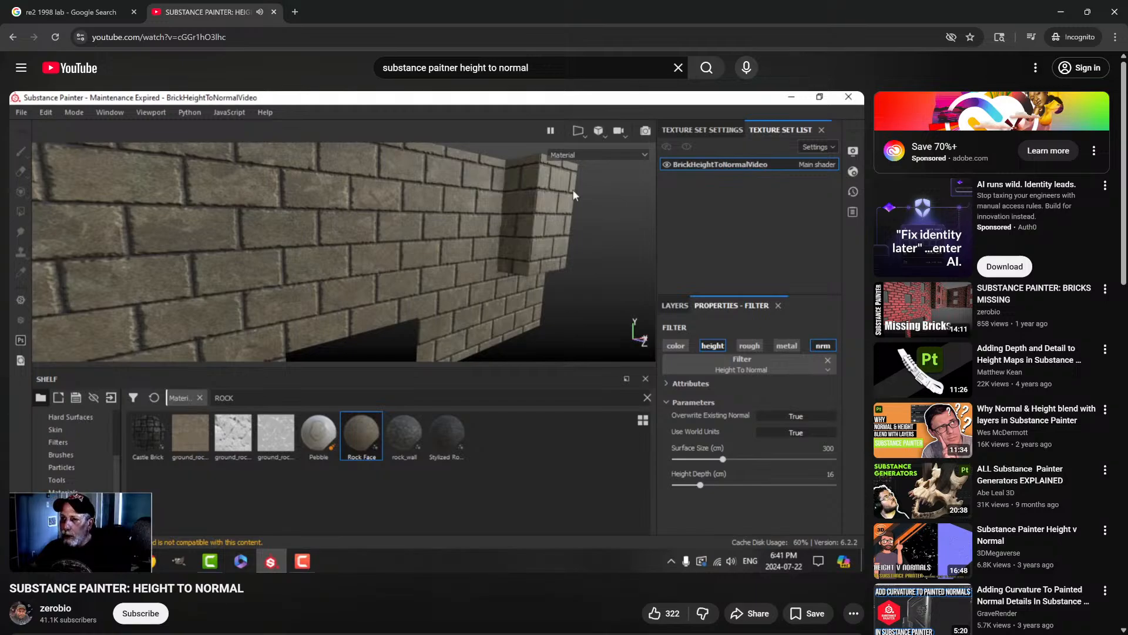
click(778, 230)
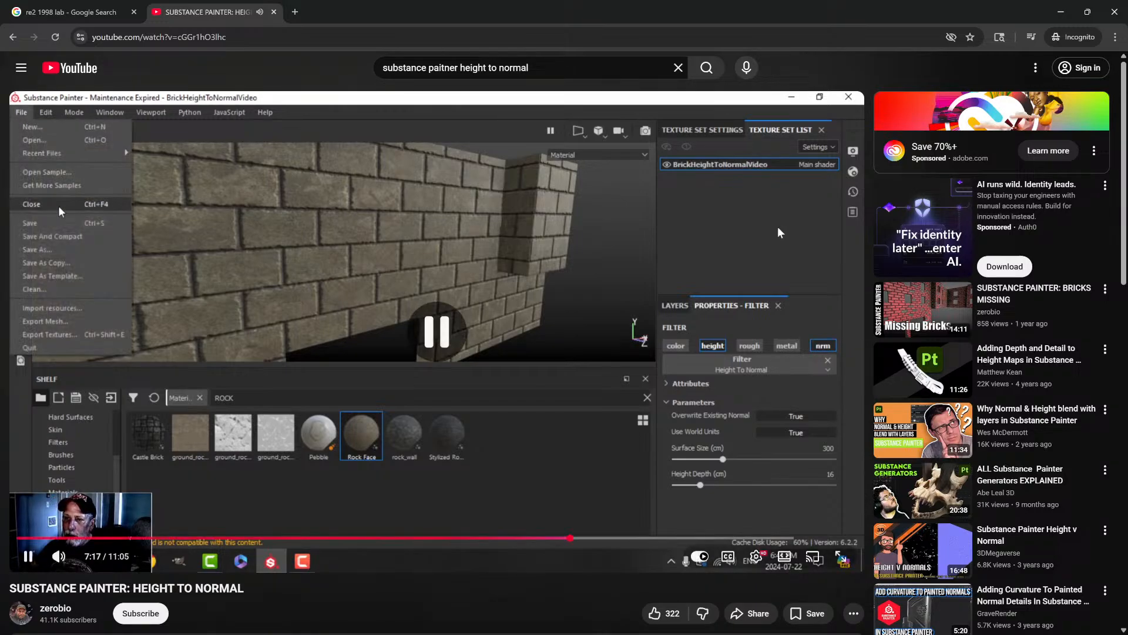
- Return to Substance Painter and add a Height To Normal filter to the content of Fill layer 2
click(1061, 11)
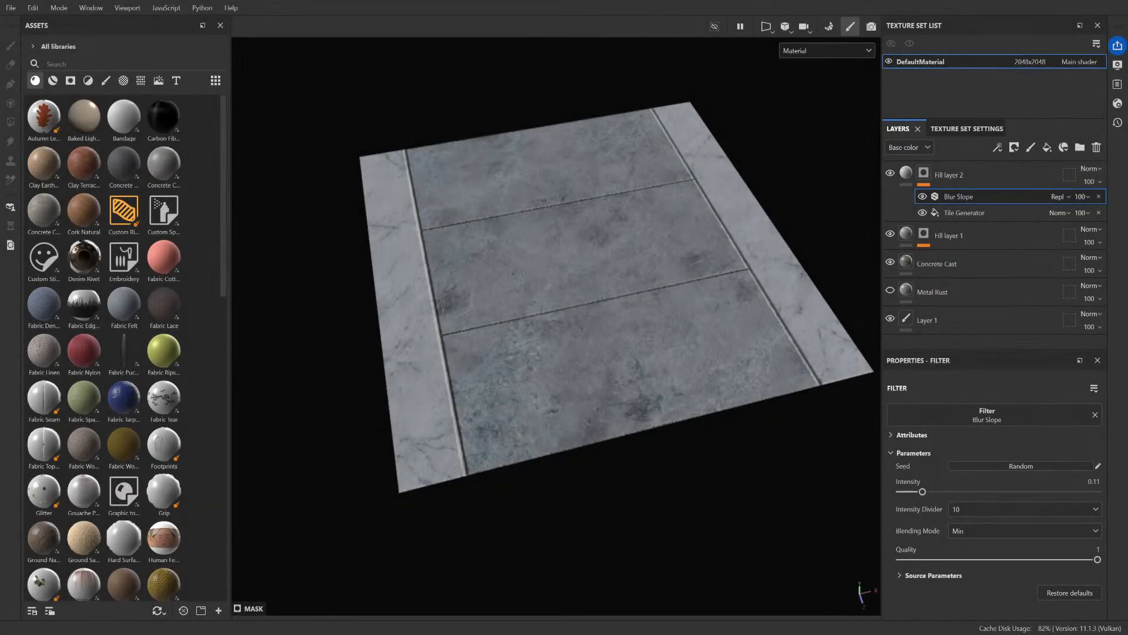
click(910, 171)
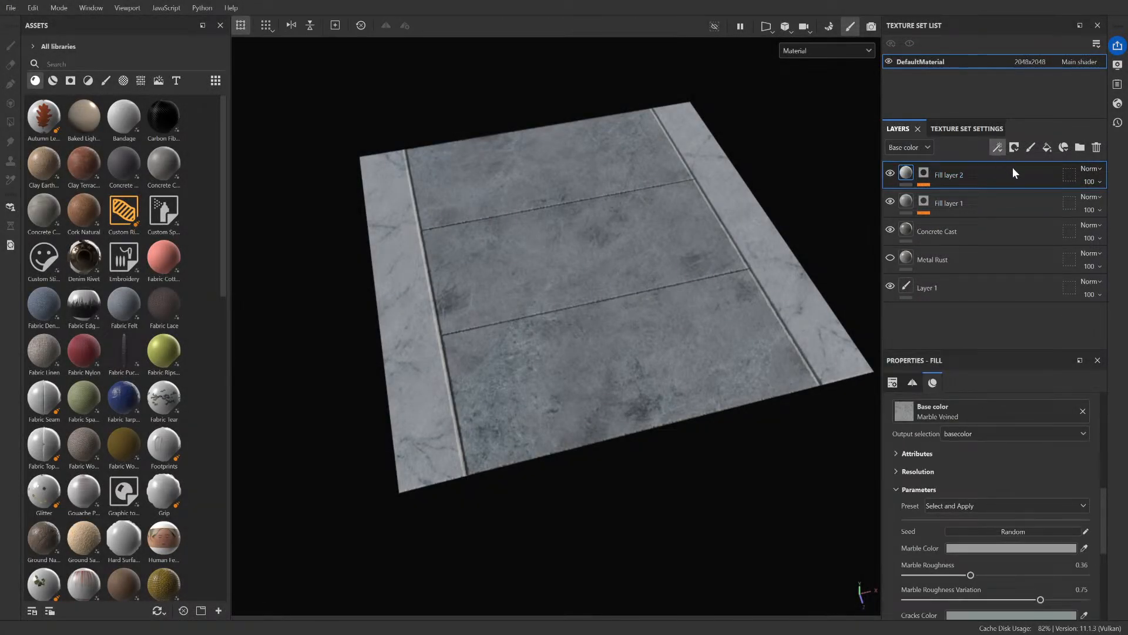
click(1033, 233)
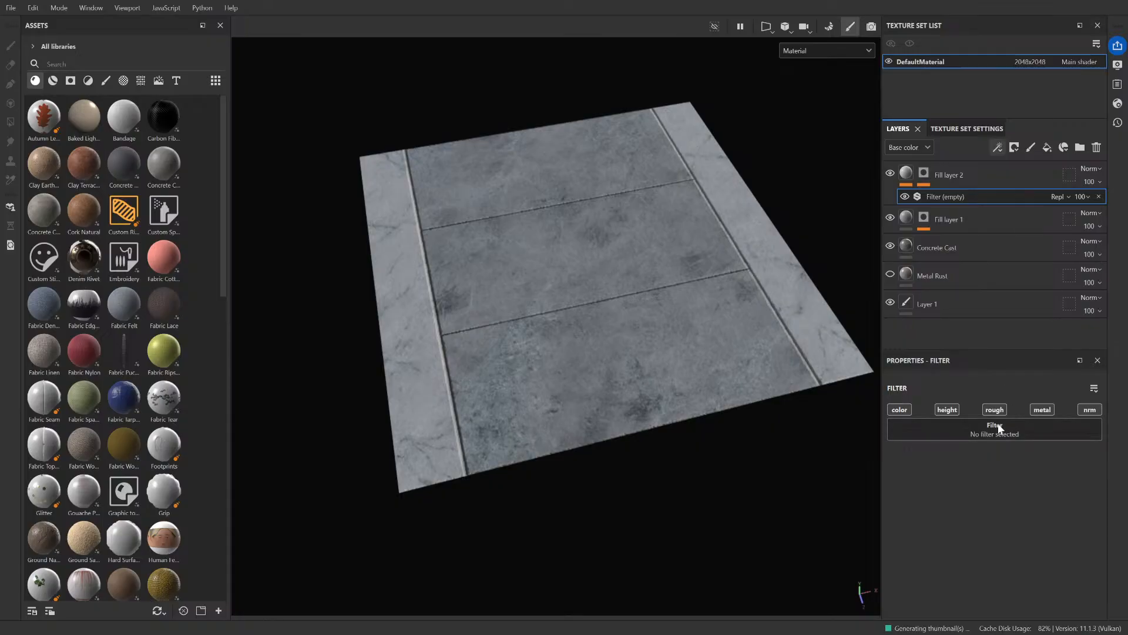
click(1007, 467)
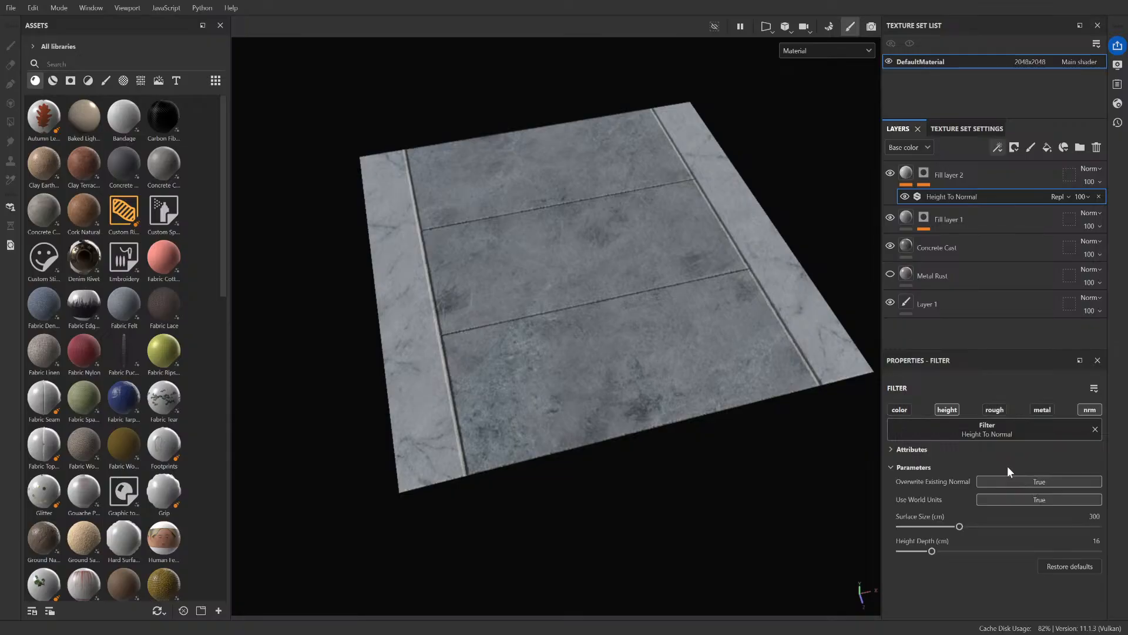
- Add a Height To Normal filter to the content of Fill layer 1
click(906, 218)
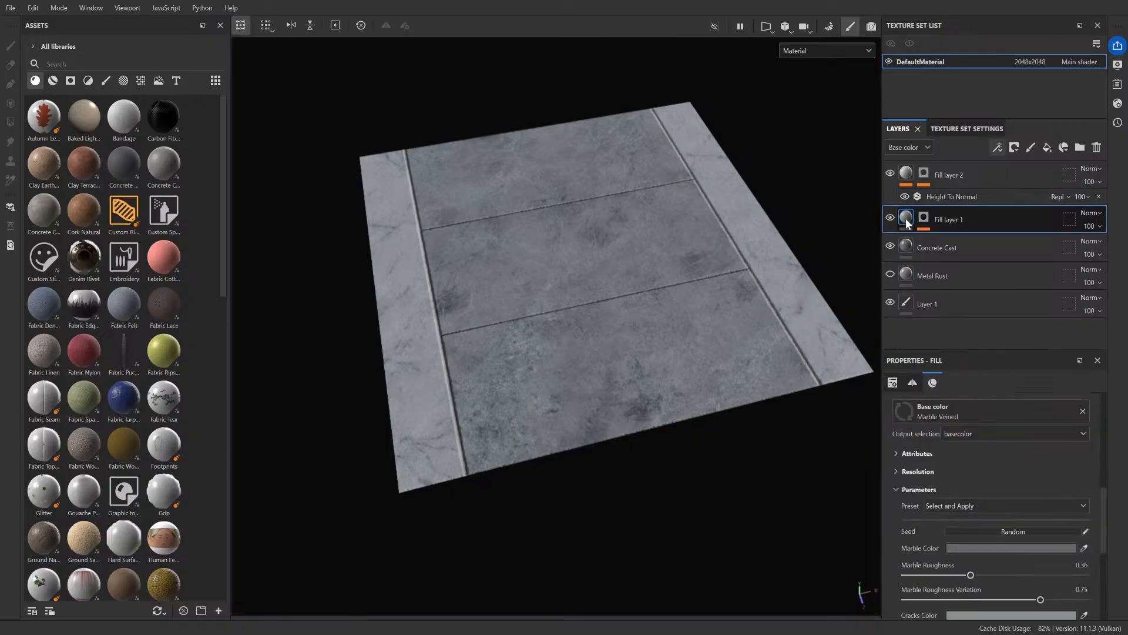
click(1030, 235)
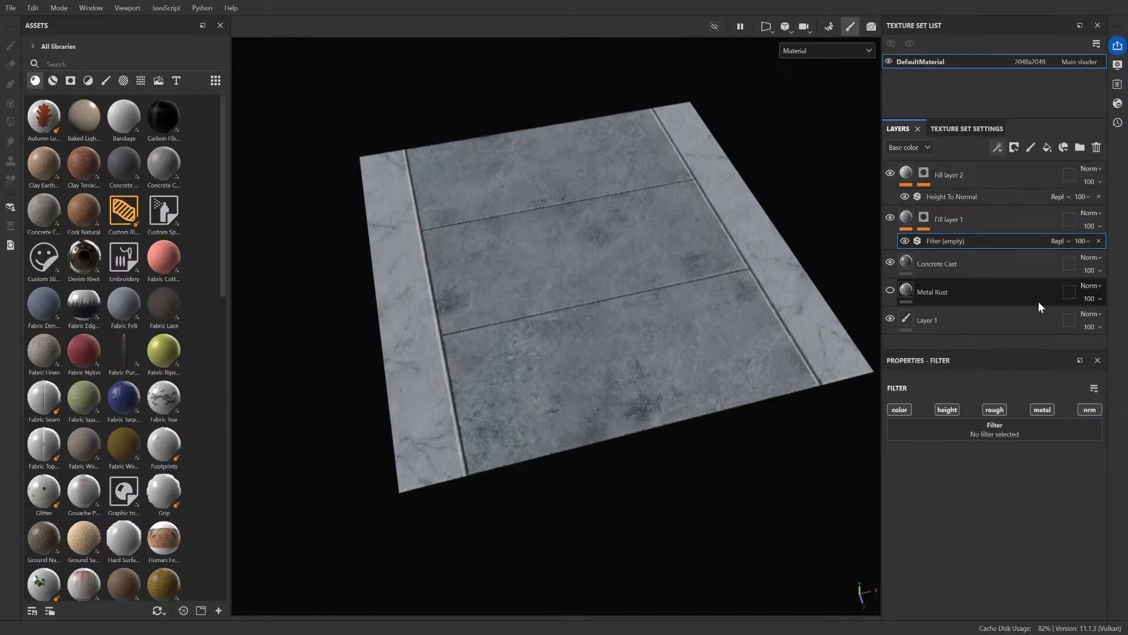
click(1004, 474)
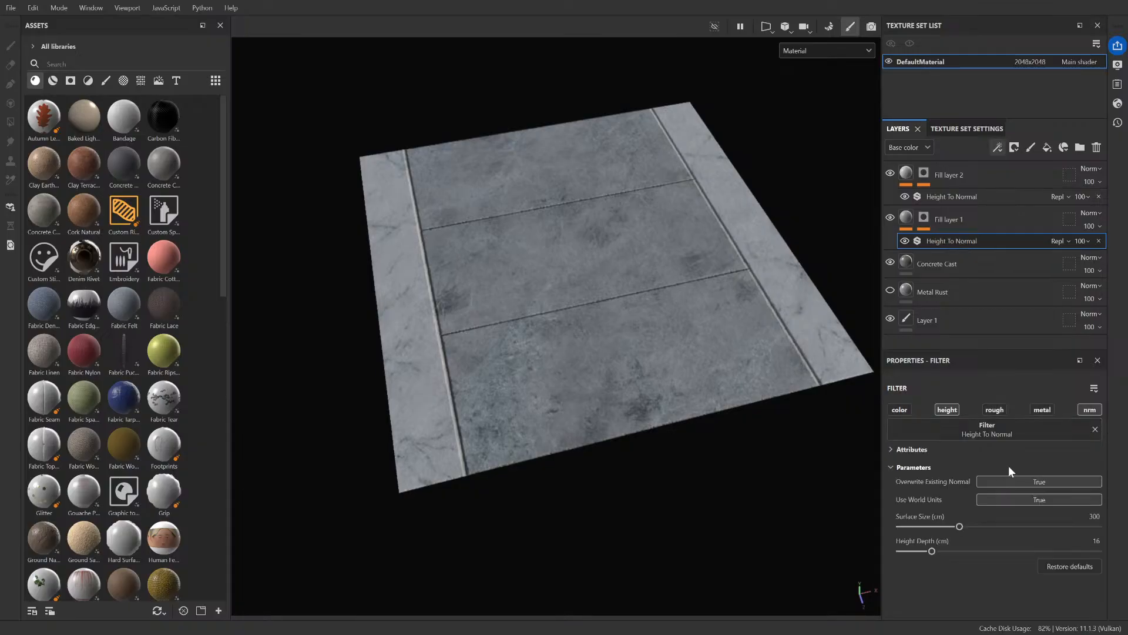
scroll(578, 482, down, 2)
scroll(577, 484, up, 4)
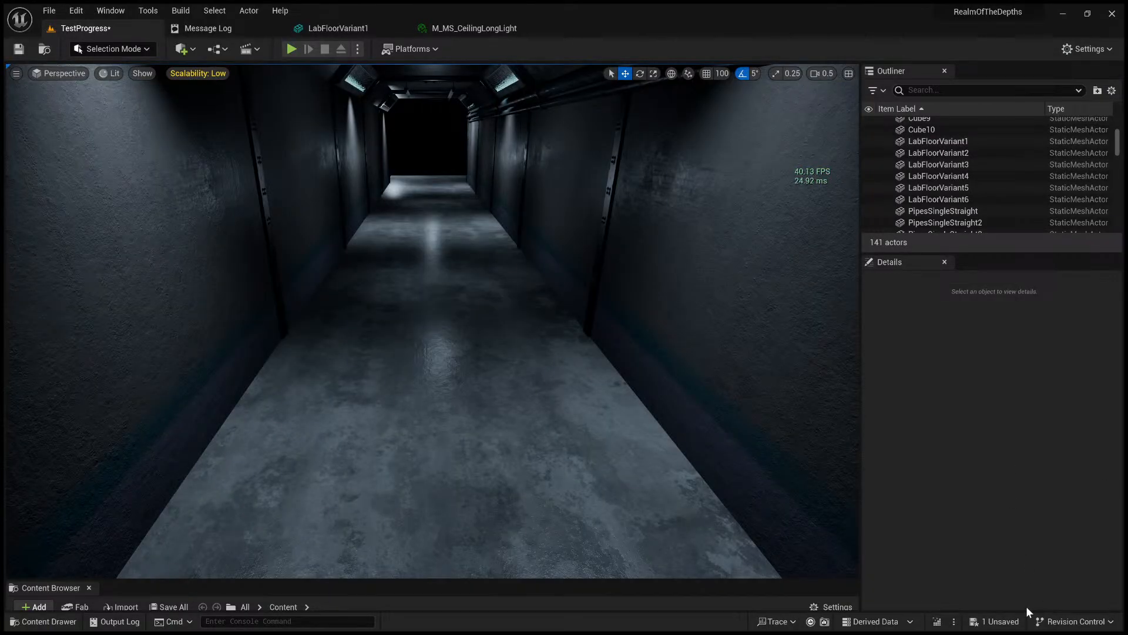
- In Unreal Editor, try narrowing floor tile LabFloorVariant1 to an X scale of about 0.94 and shifting it, and undo the changes
right_drag(723, 382, 550, 297)
click(417, 355)
mouse_move(549, 289)
mouse_down()
mouse_move(527, 289)
mouse_move(543, 289)
mouse_up()
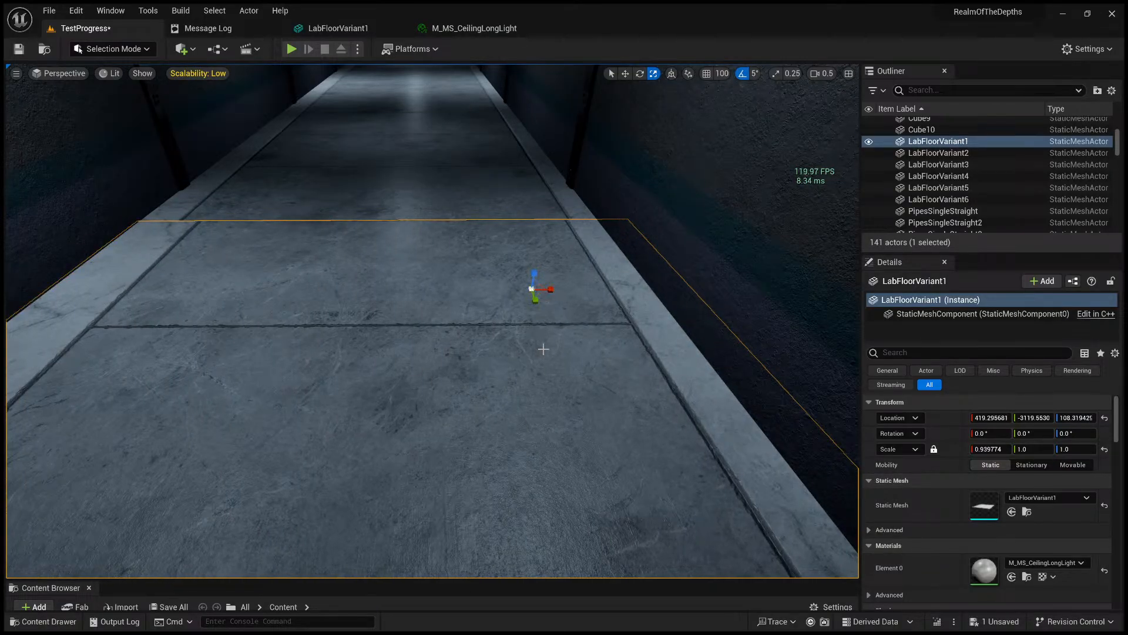
right_drag(544, 349, 545, 380)
click(625, 73)
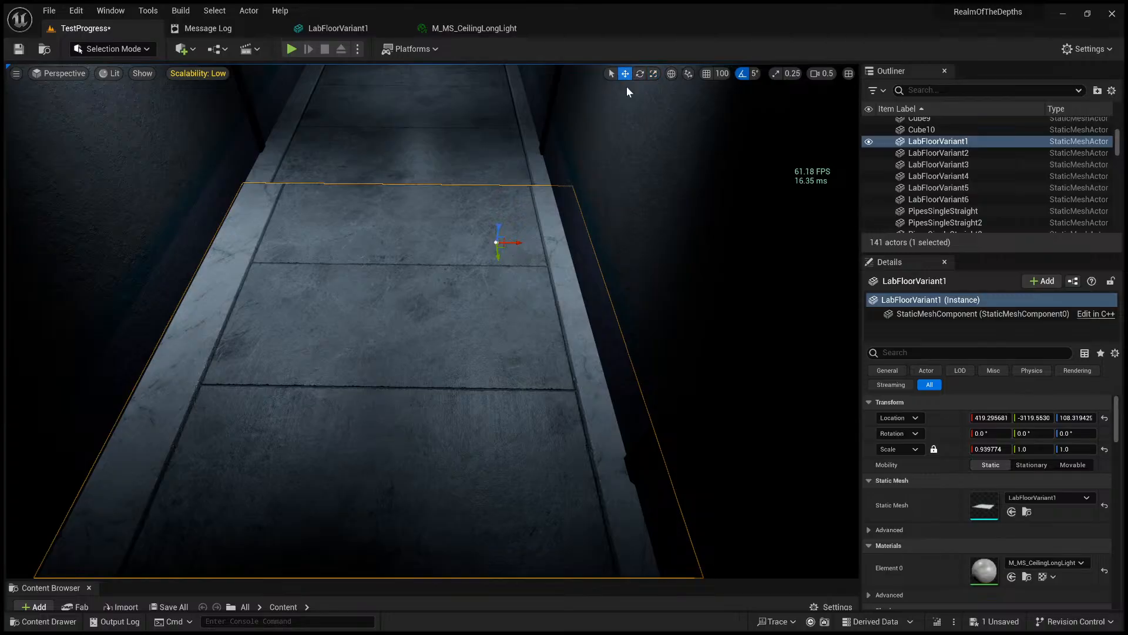
drag(510, 249, 505, 245)
right_drag(517, 351, 494, 320)
key(ctrl+z)
key(ctrl+z)
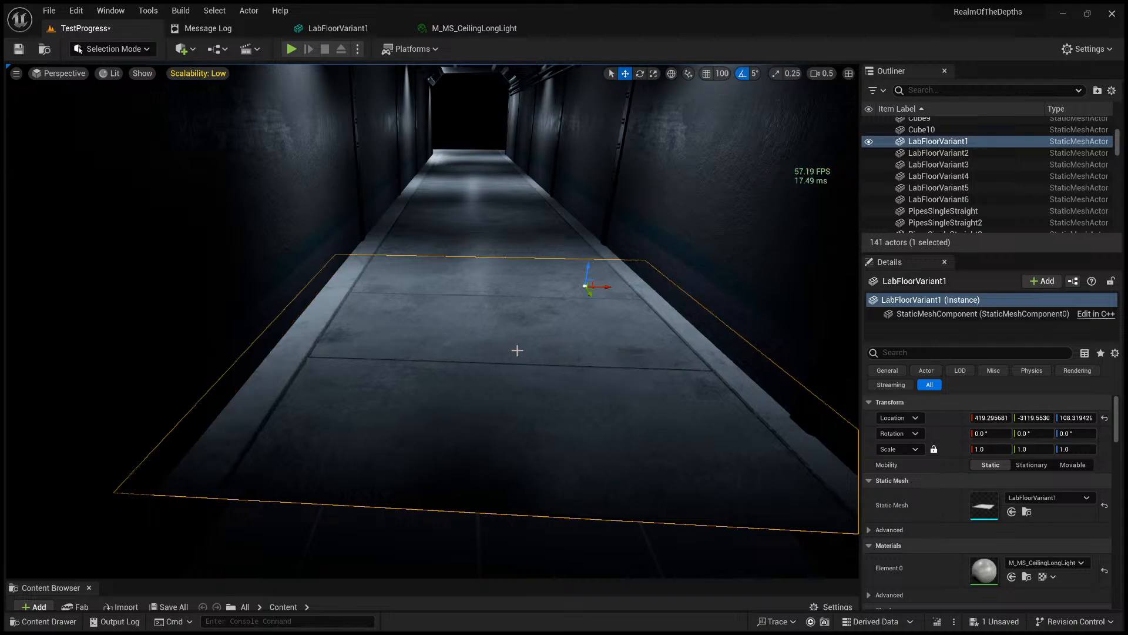
- Deselect the floor tile and inspect the marble borders and slab seams along the corridor
right_drag(491, 165, 497, 184)
right_drag(481, 121, 486, 80)
key(Escape)
right_drag(372, 391, 345, 451)
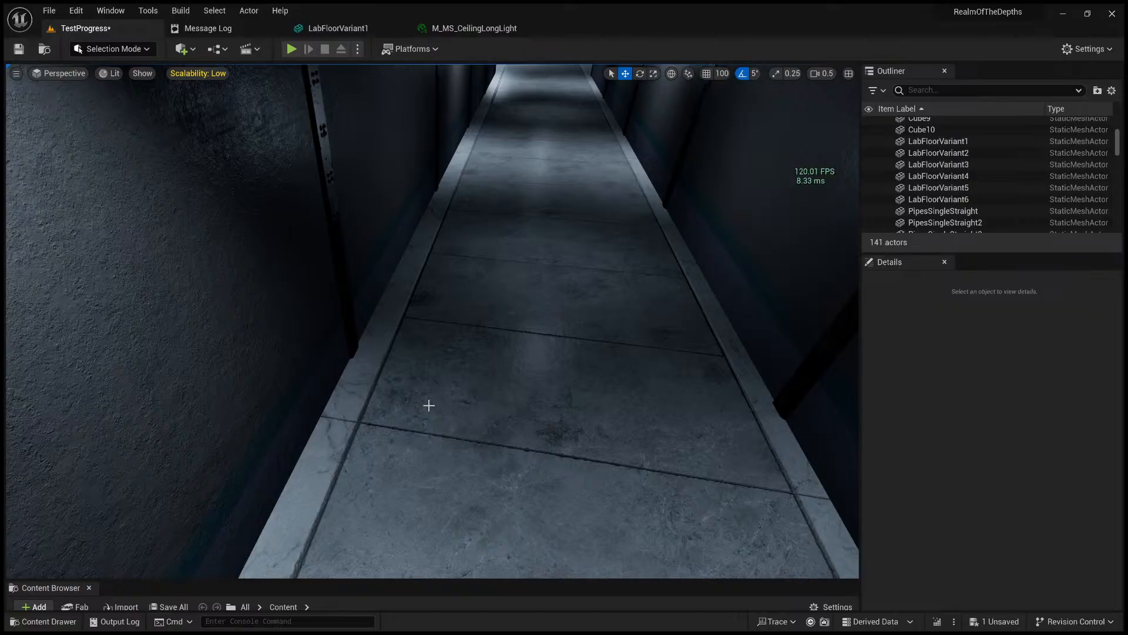
mouse_move(482, 400)
right_down()
mouse_move(486, 344)
mouse_move(502, 325)
mouse_move(478, 398)
right_up()
key(w)
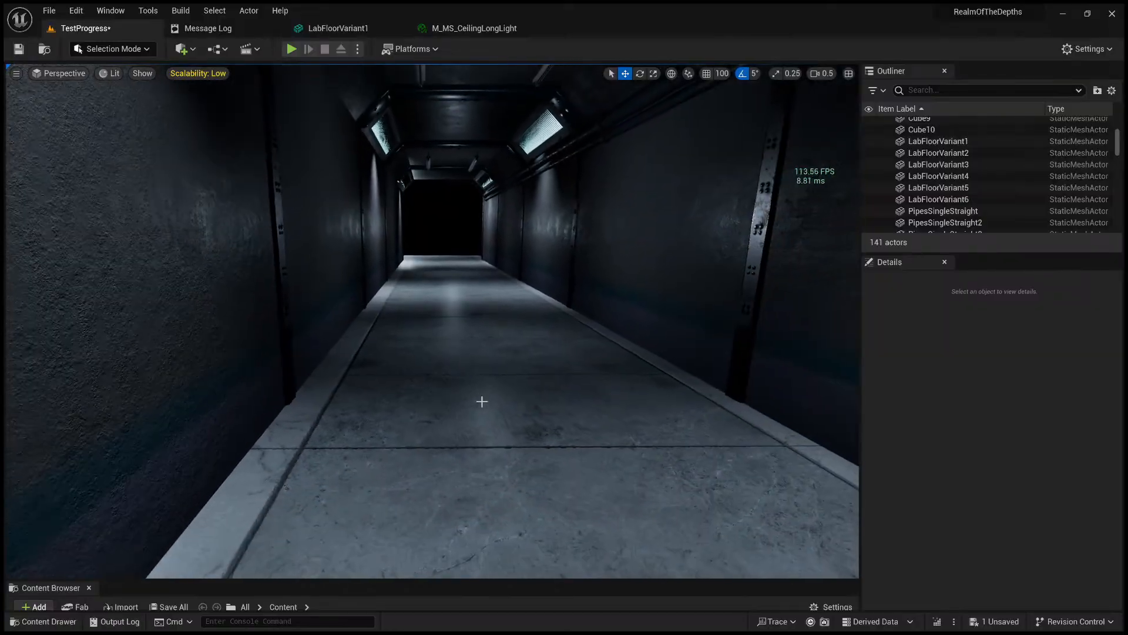
- Check the parameters of material instance M_MS_CeilingLongLight, close it and return to the TestProgress level
click(481, 31)
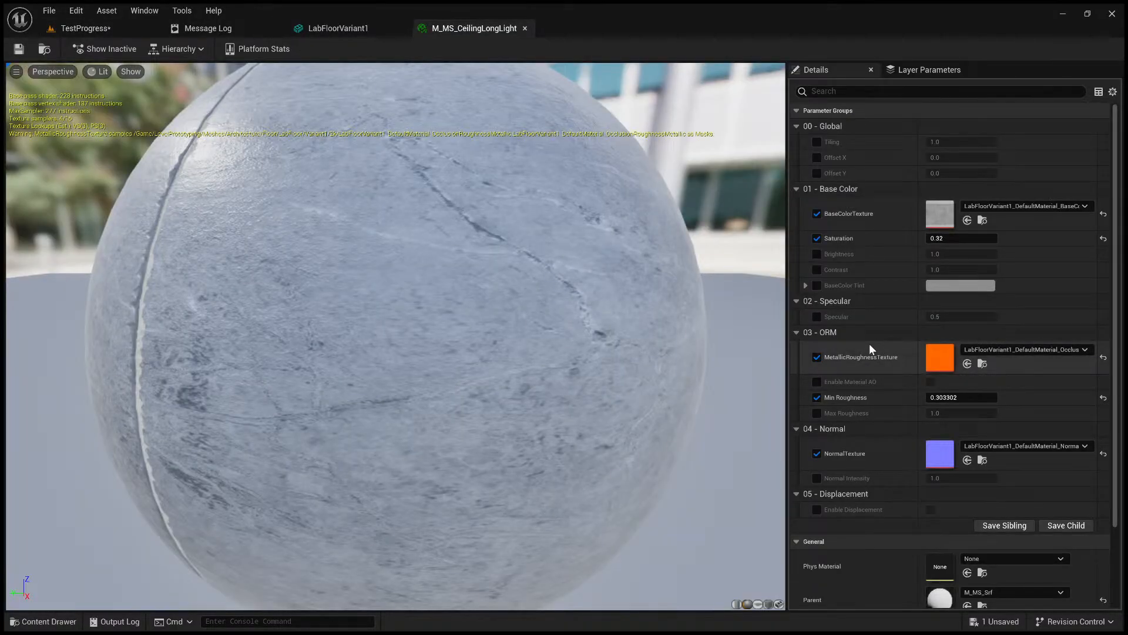
middle_click(492, 31)
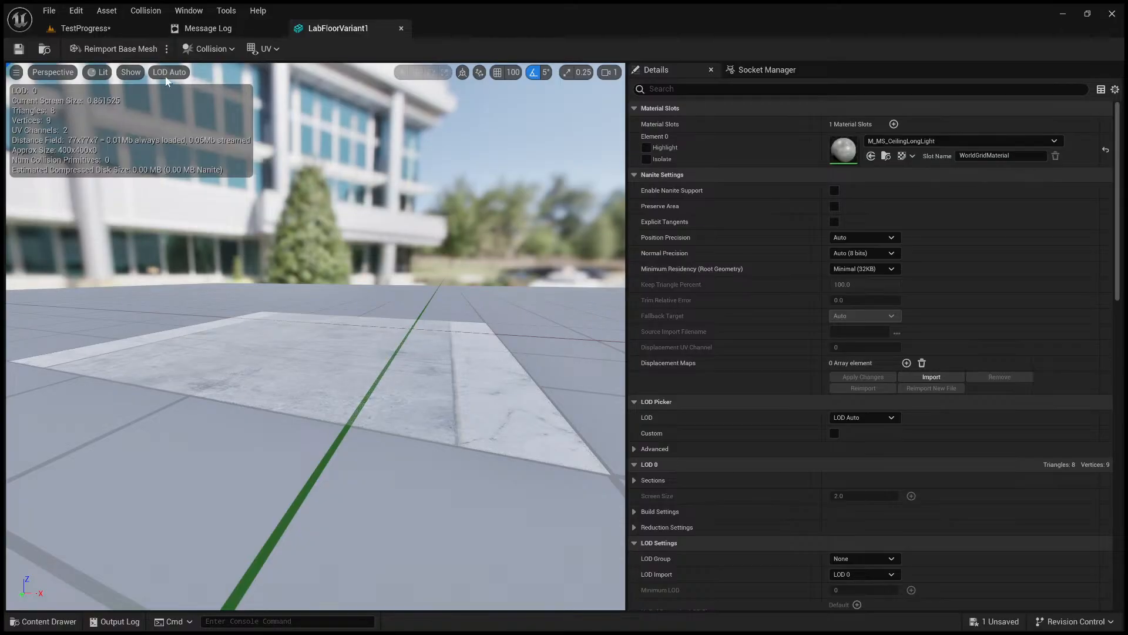
click(105, 32)
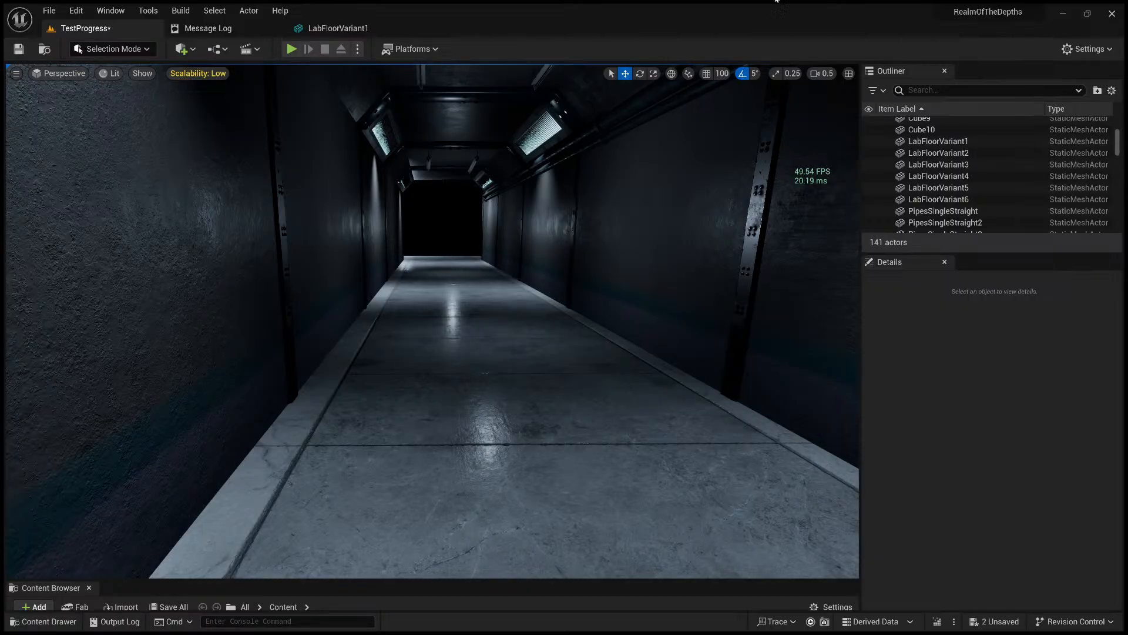
- Examine the light reflections and seams on the corridor floor from low and raised viewpoints
right_drag(432, 321, 436, 303)
key(q)
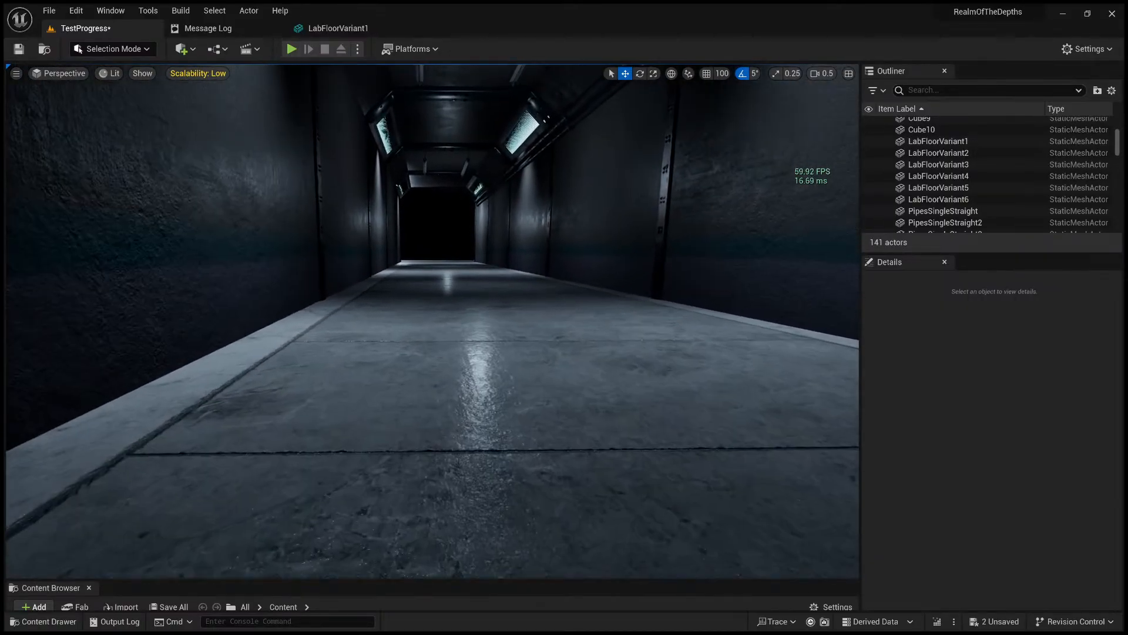
right_drag(536, 388, 537, 394)
key(e)
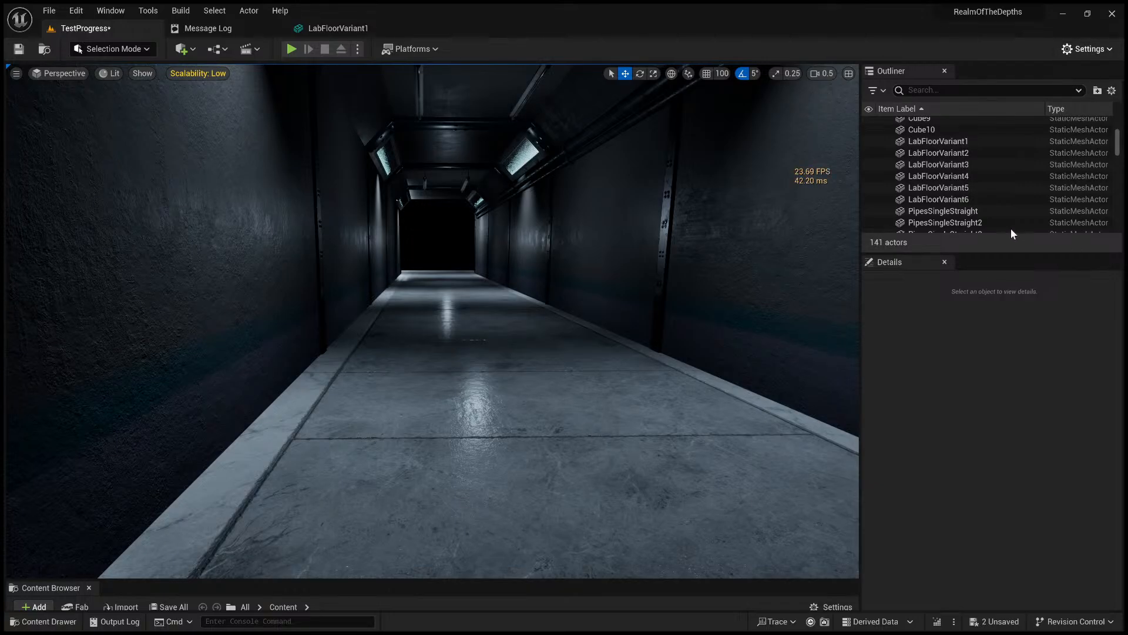
- Try High engine scalability for the corridor view and settle on Medium
click(791, 254)
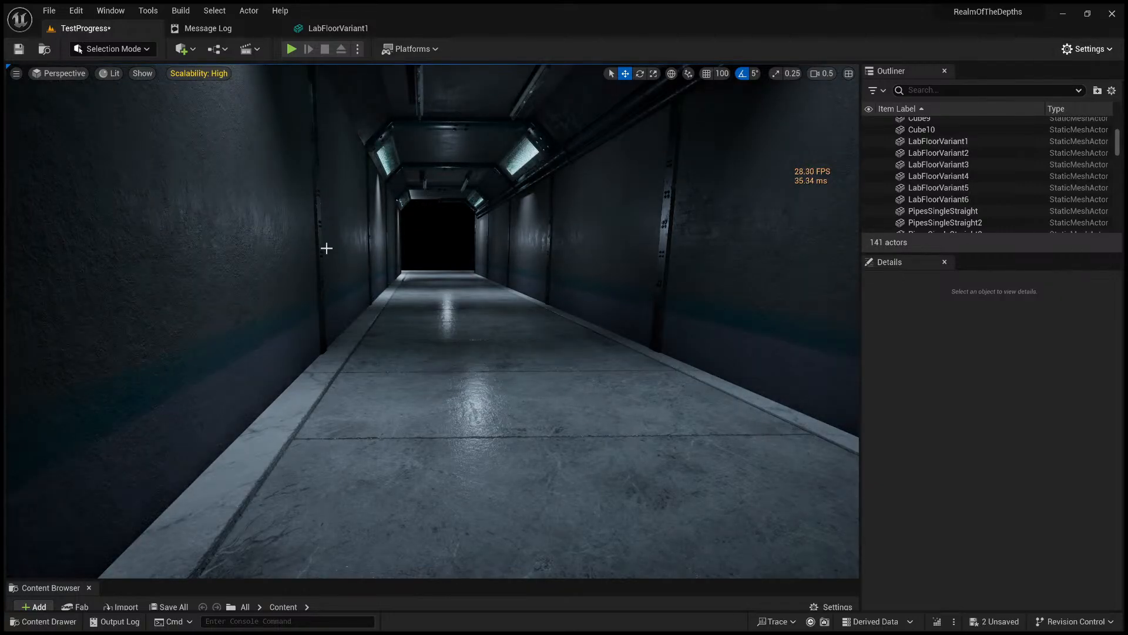
click(742, 255)
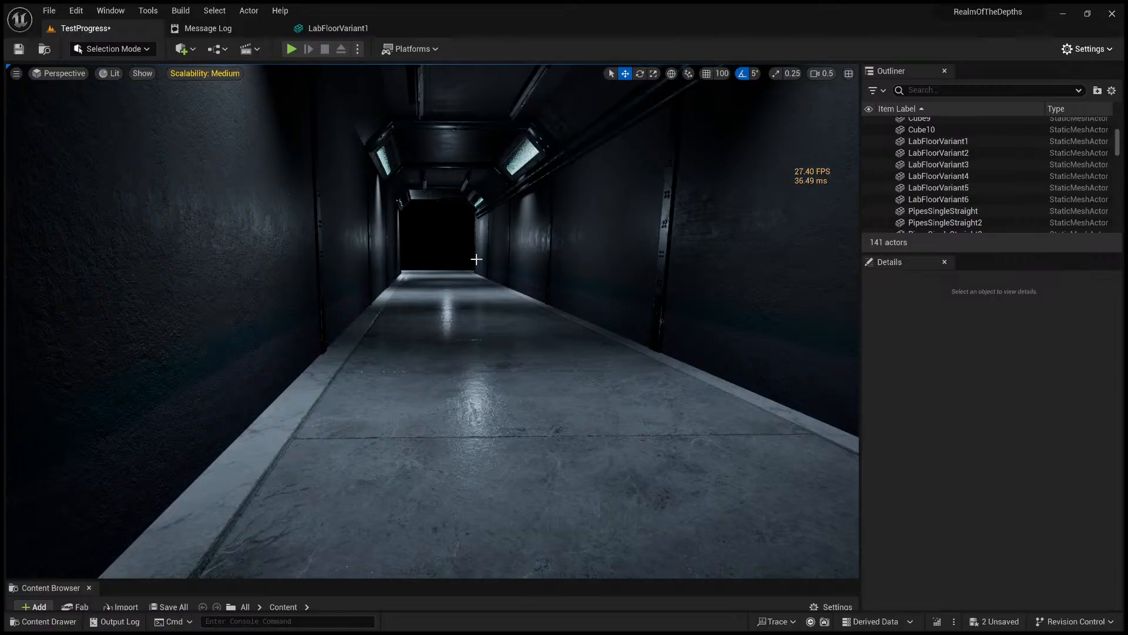
- Examine from the corridor's open end how floor tile LabFloorVariant1 fits against wall panel RoomWallVar19
key(s)
mouse_move(473, 257)
right_down()
mouse_move(463, 331)
mouse_move(463, 297)
mouse_move(483, 257)
right_up()
key(w)
key(d)
key(s)
key(s)
click(479, 282)
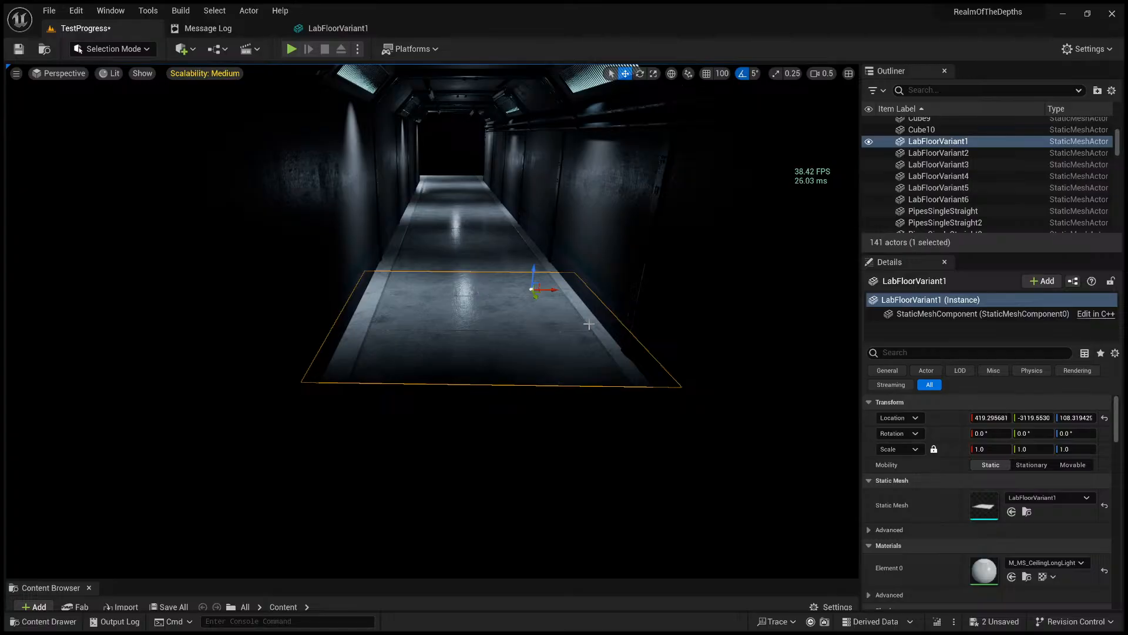
scroll(479, 282, up, 5)
click(500, 247)
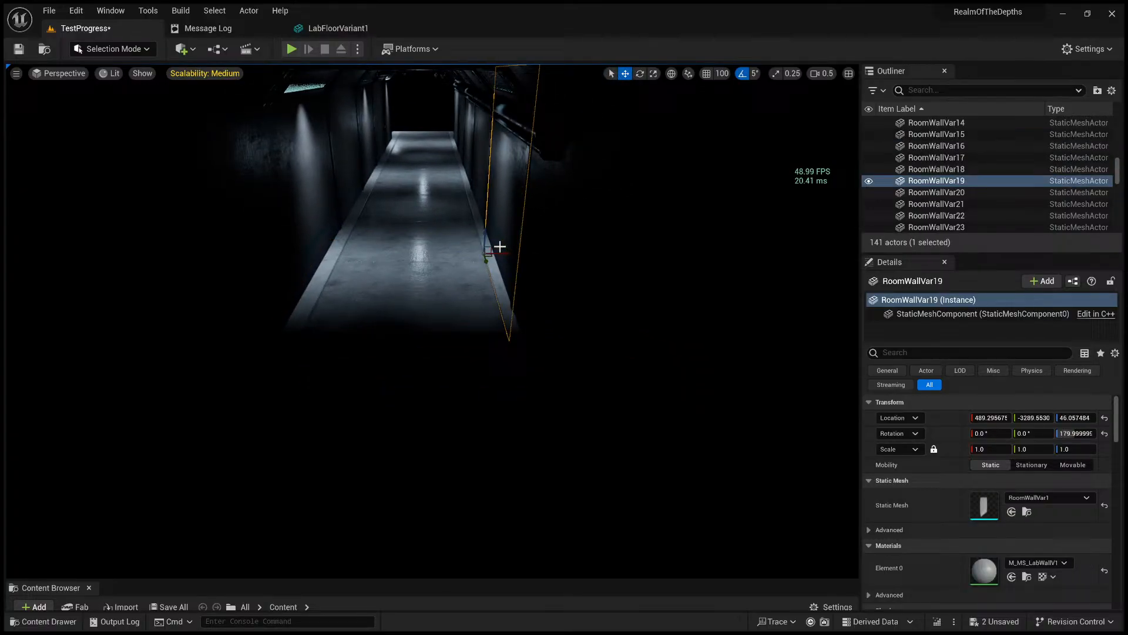
click(444, 270)
click(504, 234)
click(447, 264)
click(497, 233)
- Inspect the corridor wall up close around WallJoint13, and look at how the floor borders run beneath the walls
key(w)
right_drag(466, 251, 472, 252)
key(w)
right_drag(277, 477, 282, 468)
key(s)
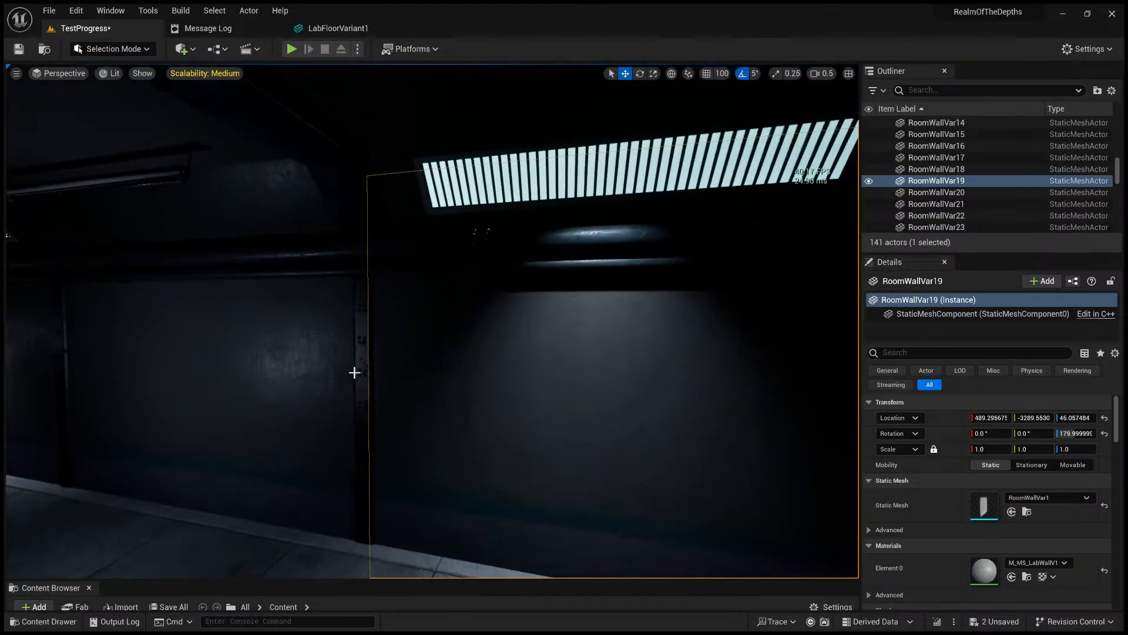
click(353, 345)
click(358, 345)
right_drag(358, 345, 370, 361)
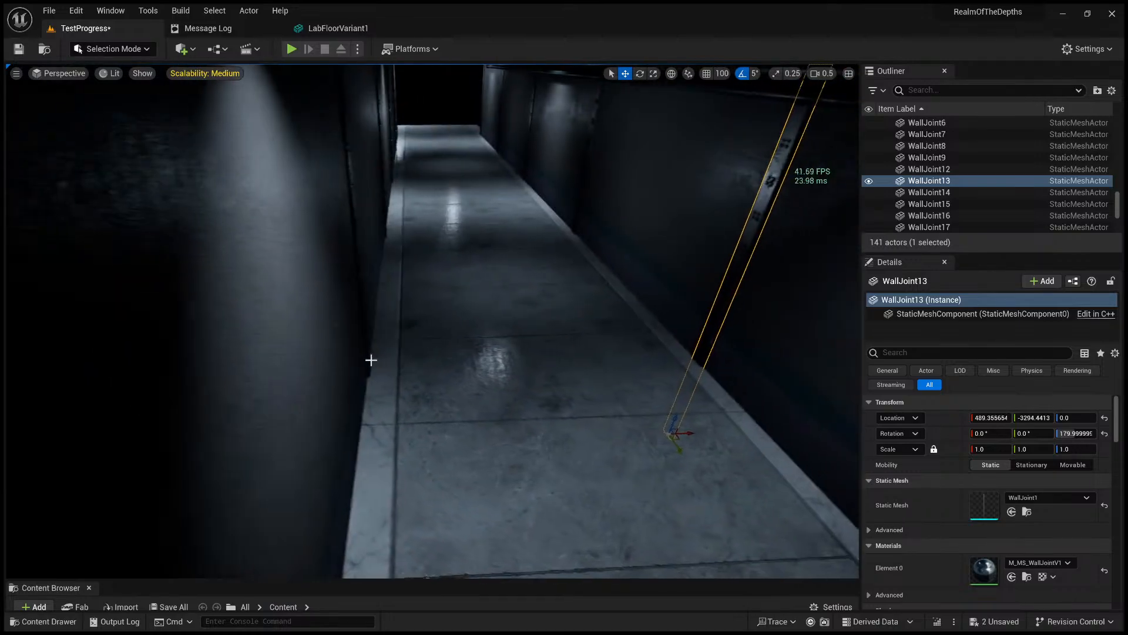
click(415, 362)
right_drag(509, 395, 515, 347)
key(w)
key(s)
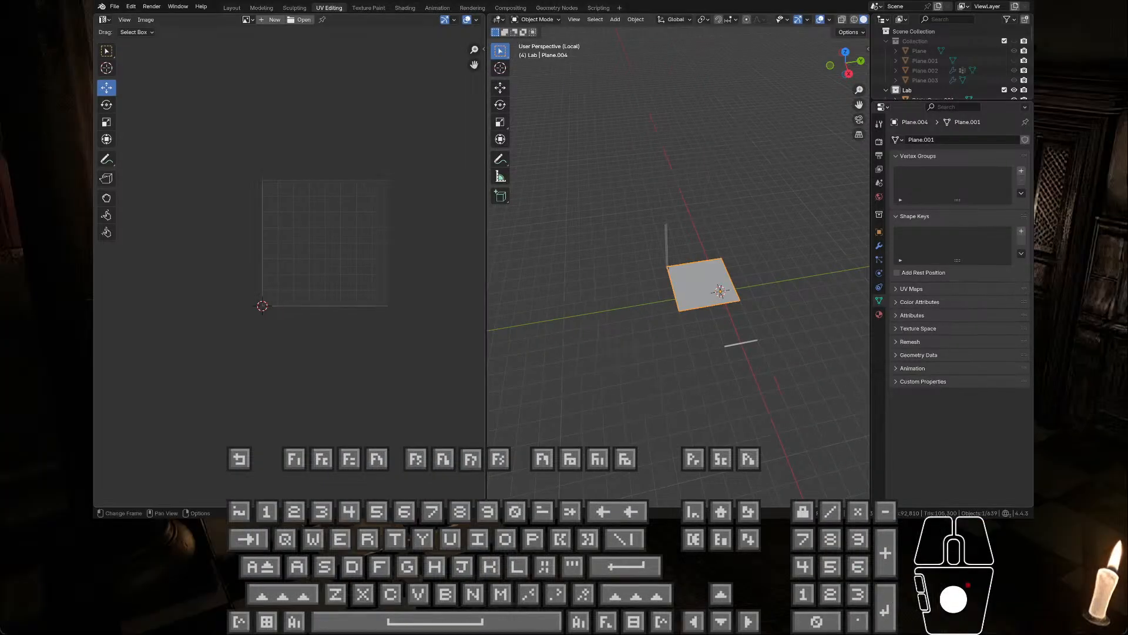
- Switch to Blender, exit the floor plane's local view, and check the dimensions of that plane and the long corridor floor plane
middle_drag(579, 244, 847, 201)
key(slash)
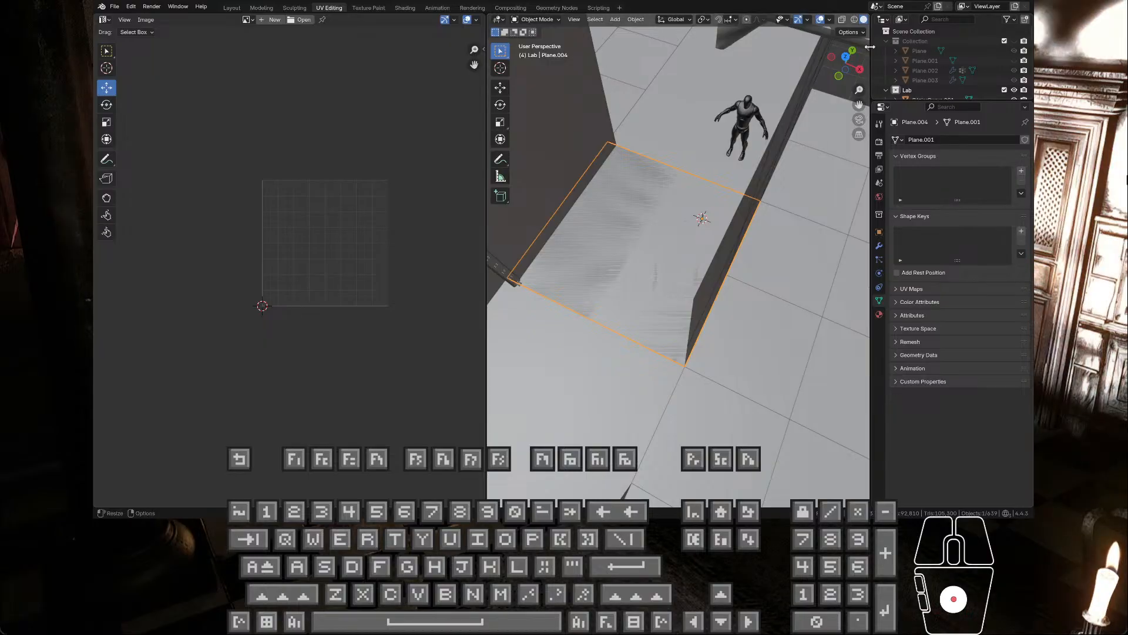
drag(871, 57, 726, 54)
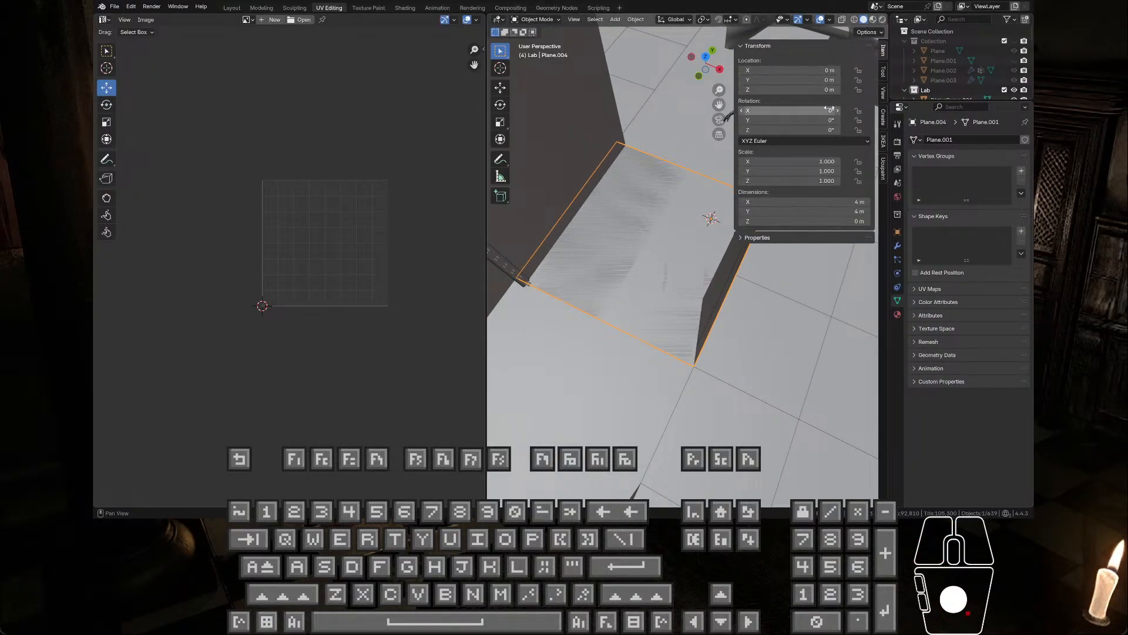
key(Tab)
key(Tab)
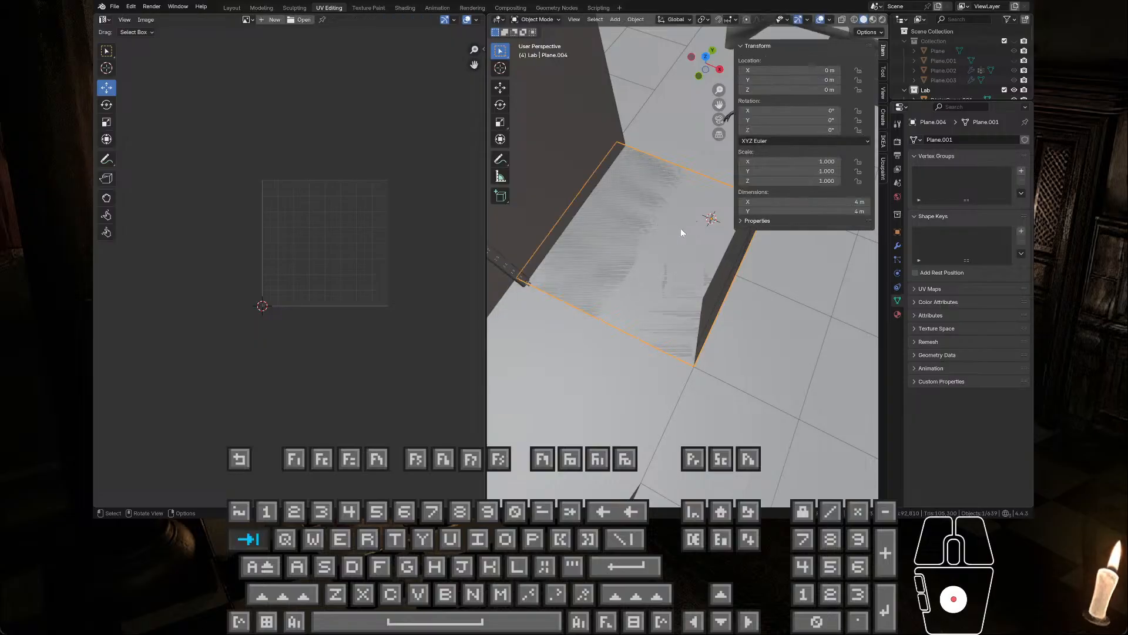
scroll(668, 235, down, 2)
click(682, 302)
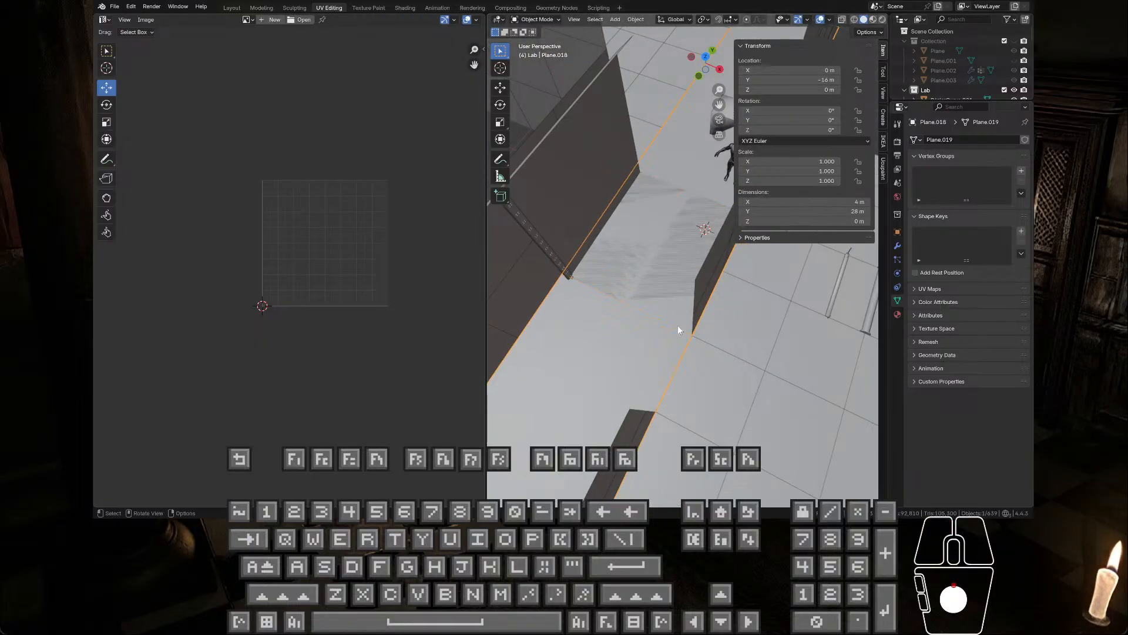
- Hide the long corridor floor plane Plane.018 and select the 4 m square floor plane beneath it
scroll(680, 323, up, 1)
click(682, 252)
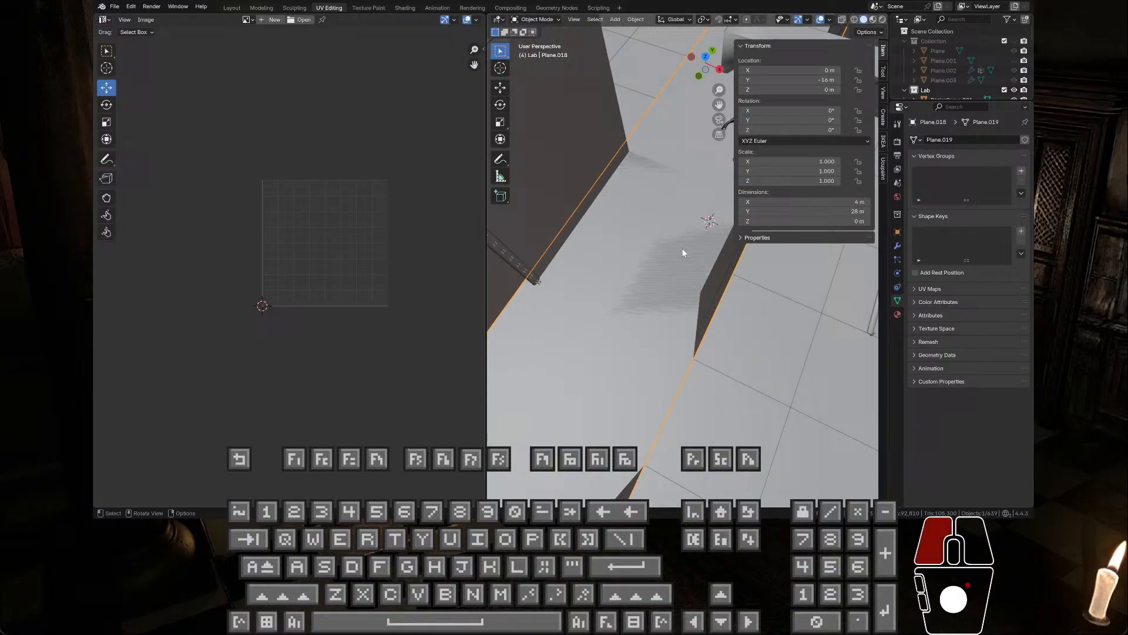
key(h)
click(642, 169)
scroll(642, 169, down, 2)
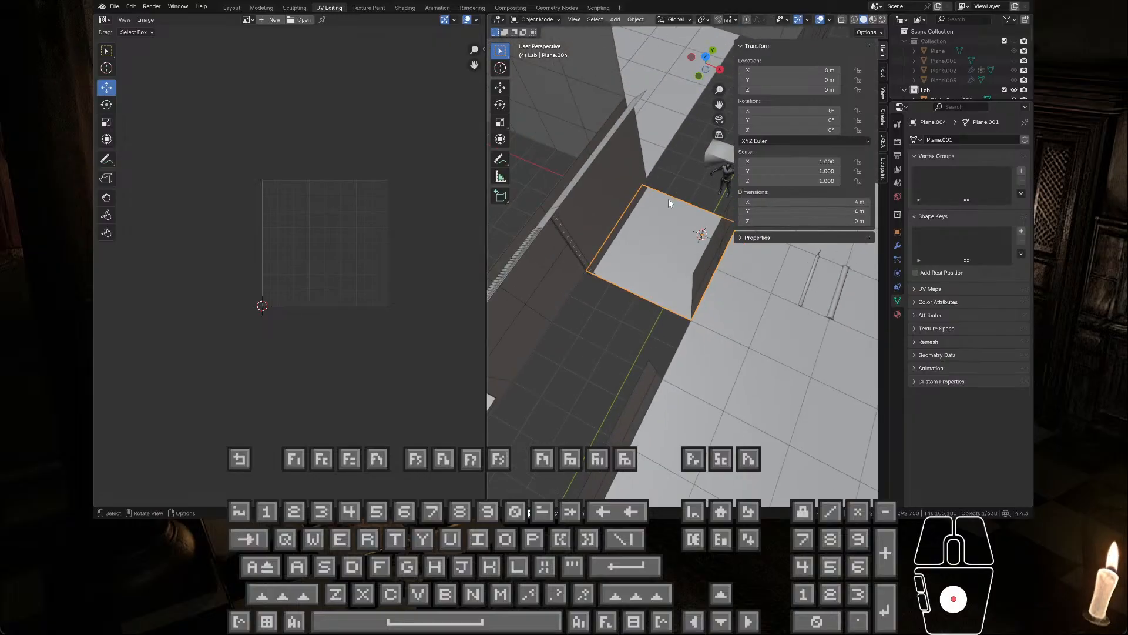
- Set the square floor plane's origin to its center of mass (volume)
middle_drag(669, 198, 650, 217)
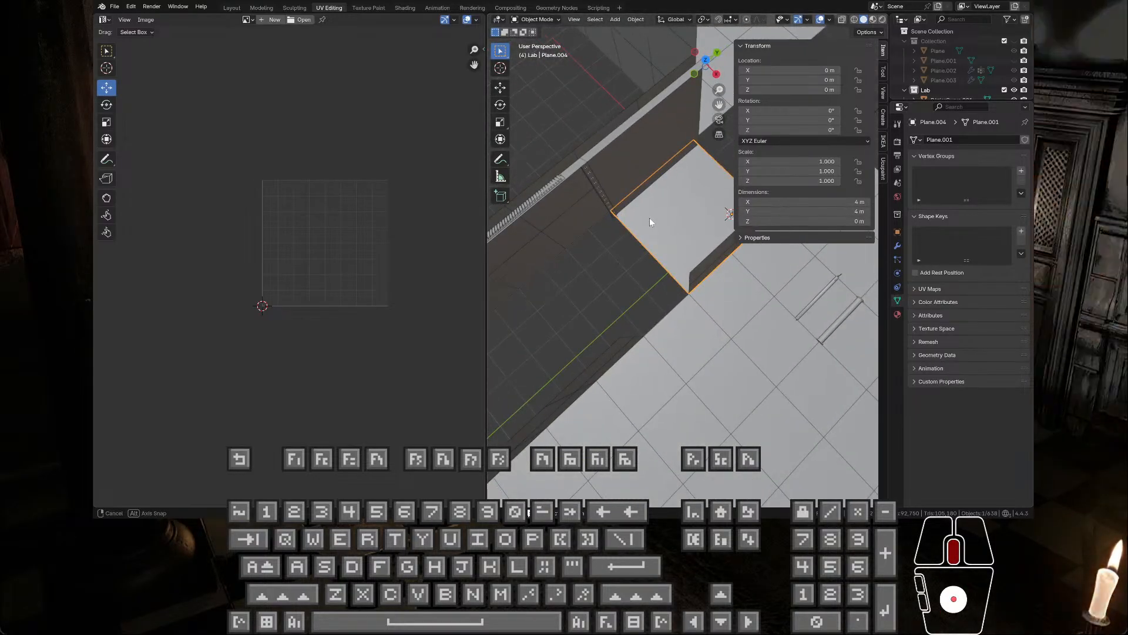
right_click(679, 214)
mouse_move(652, 255)
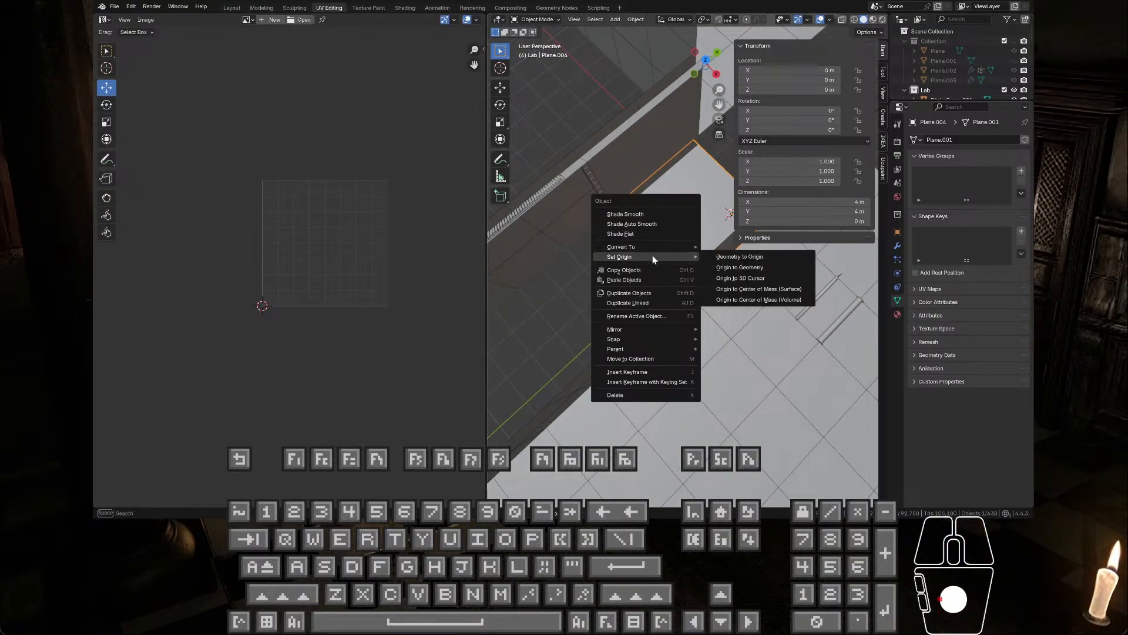
click(738, 257)
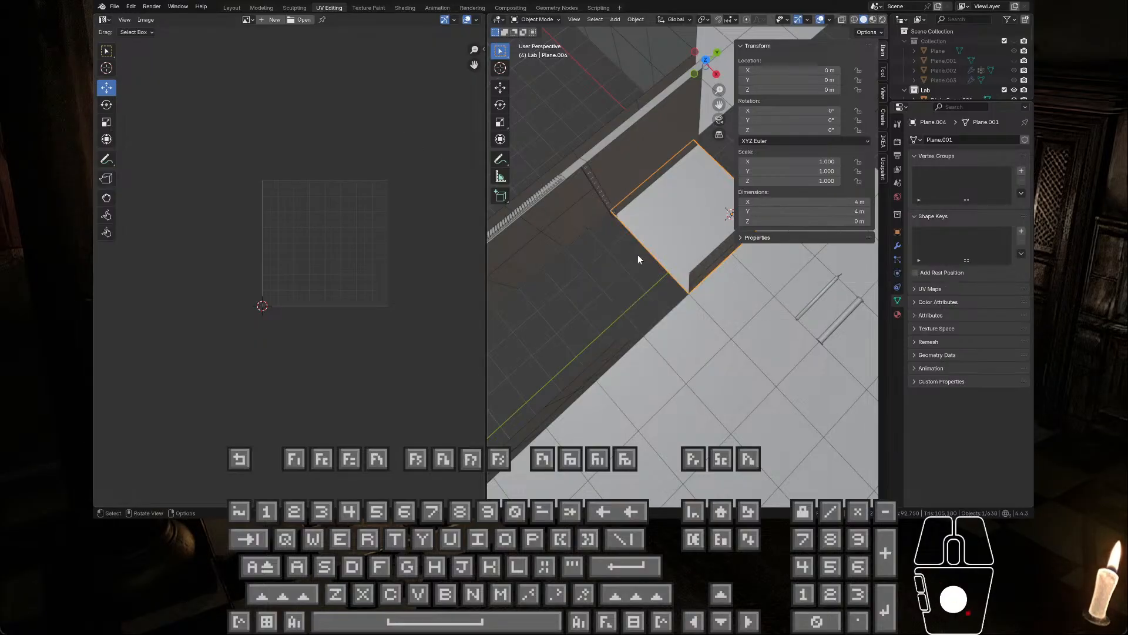
mouse_move(637, 255)
middle_down()
mouse_move(600, 201)
mouse_move(612, 221)
mouse_move(703, 231)
mouse_move(647, 269)
middle_up()
right_click(654, 259)
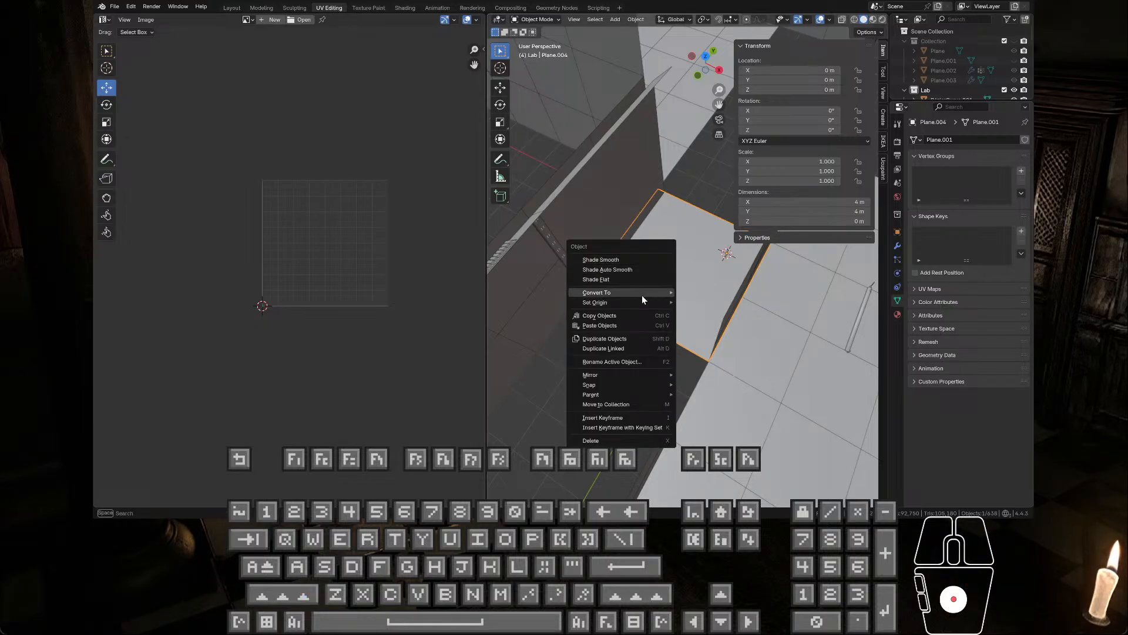
mouse_move(651, 292)
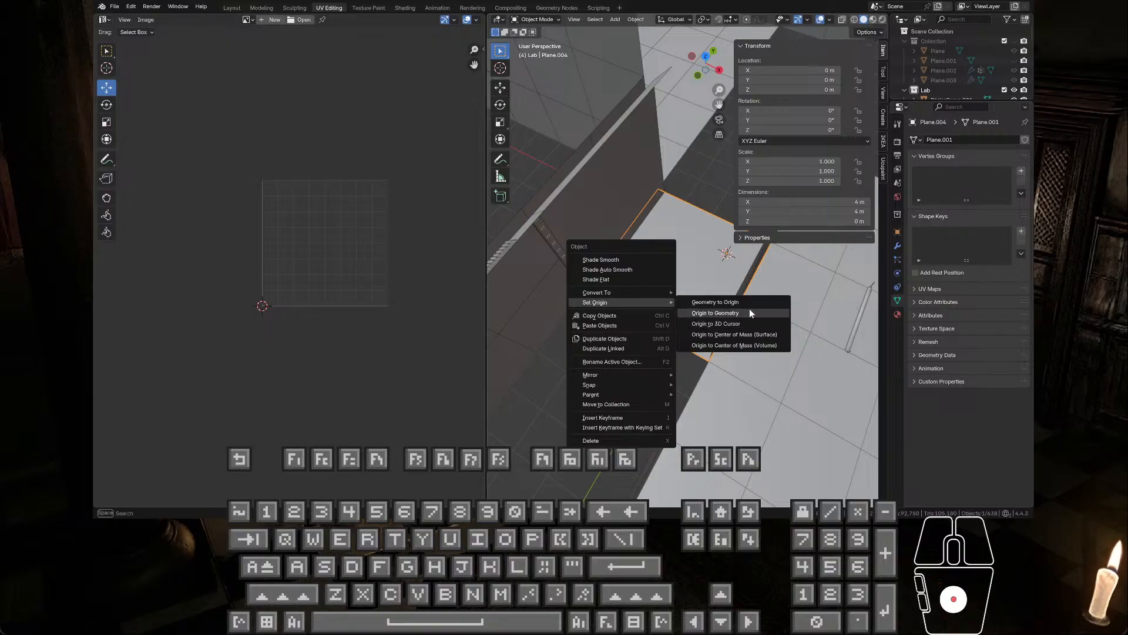
click(774, 344)
- Set the square floor plane's X and Y location to 0 m
scroll(683, 291, up, 3)
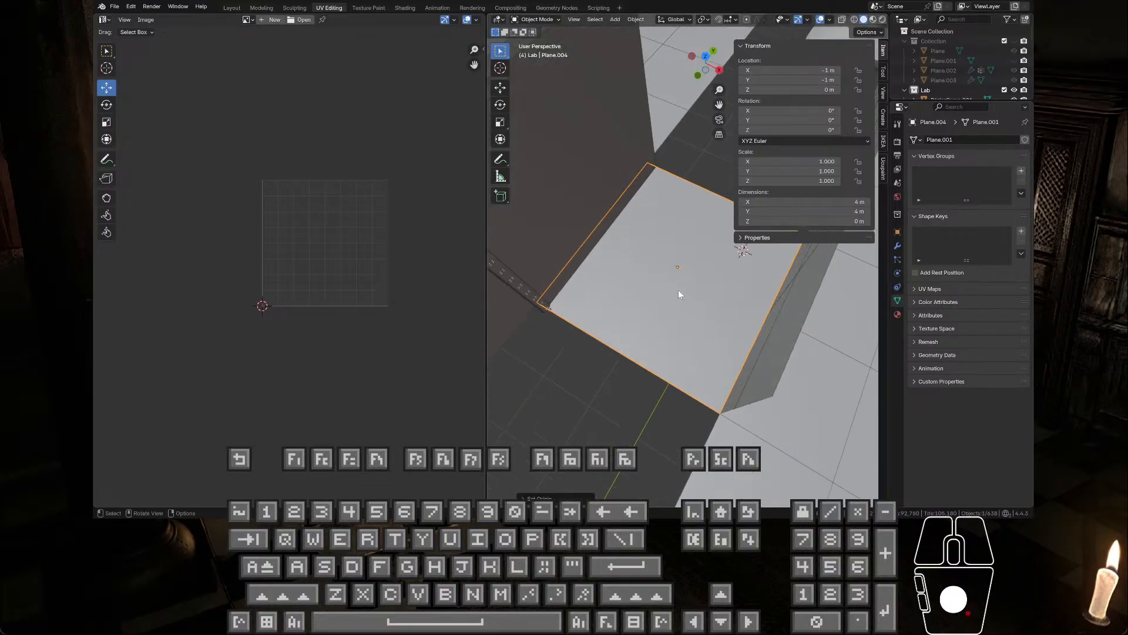
middle_drag(679, 291, 718, 290)
drag(820, 73, 822, 78)
text(0)
key(Return)
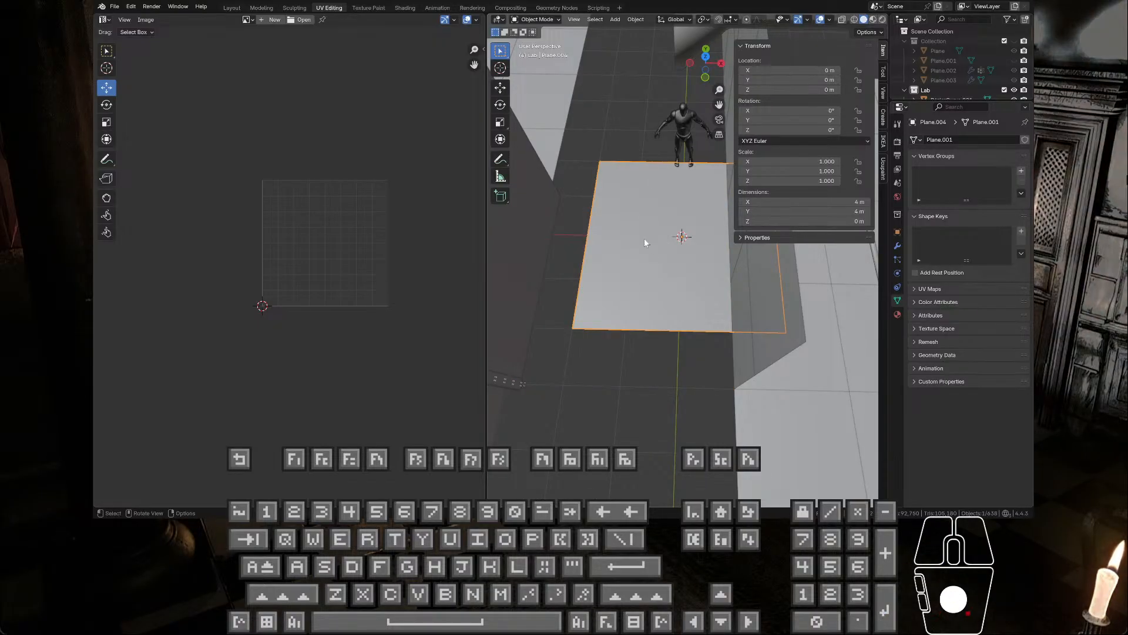
scroll(641, 237, down, 2)
scroll(424, 141, down, 1)
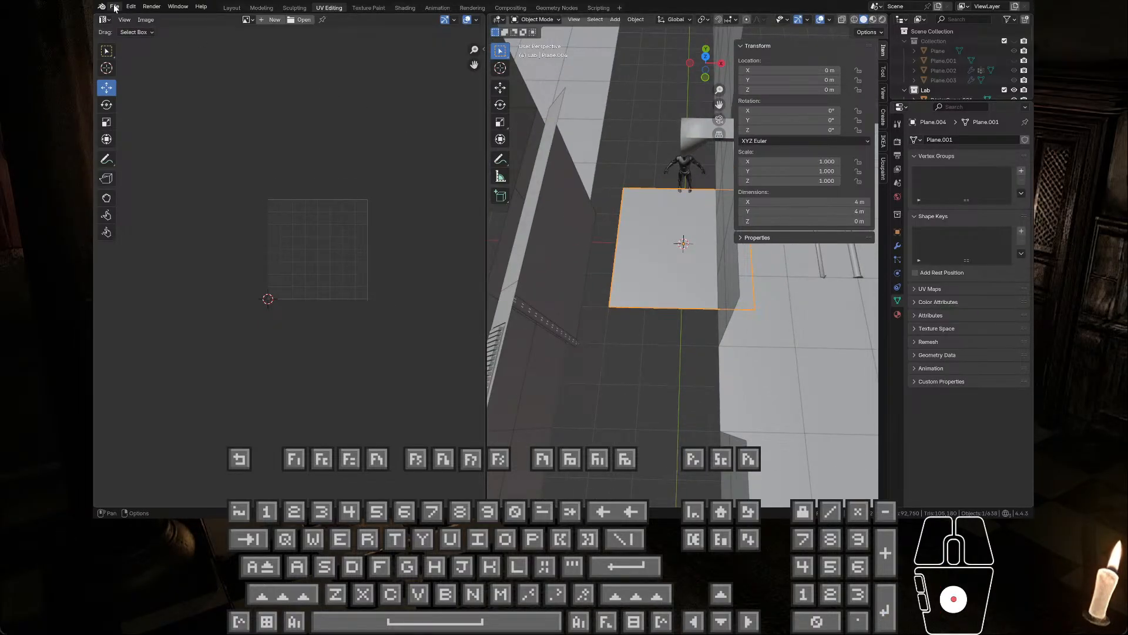
scroll(639, 174, down, 1)
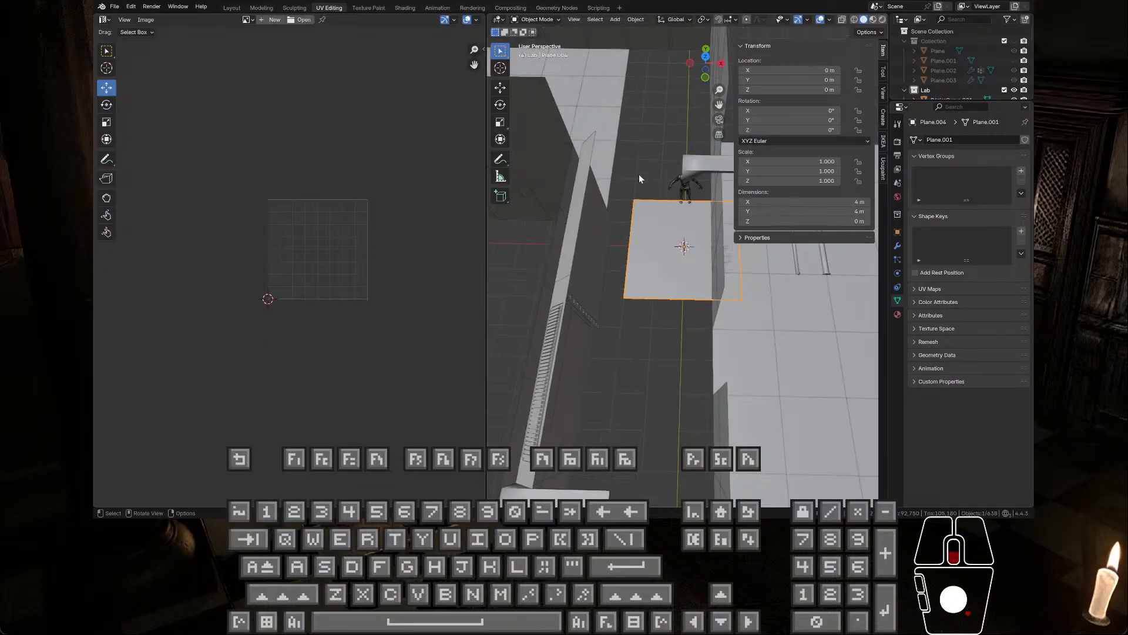
- Select the floor plane's whole mesh and merge its vertices by distance at 0.0001 m in the Modeling workspace
scroll(643, 180, up, 2)
key(Tab)
key(a)
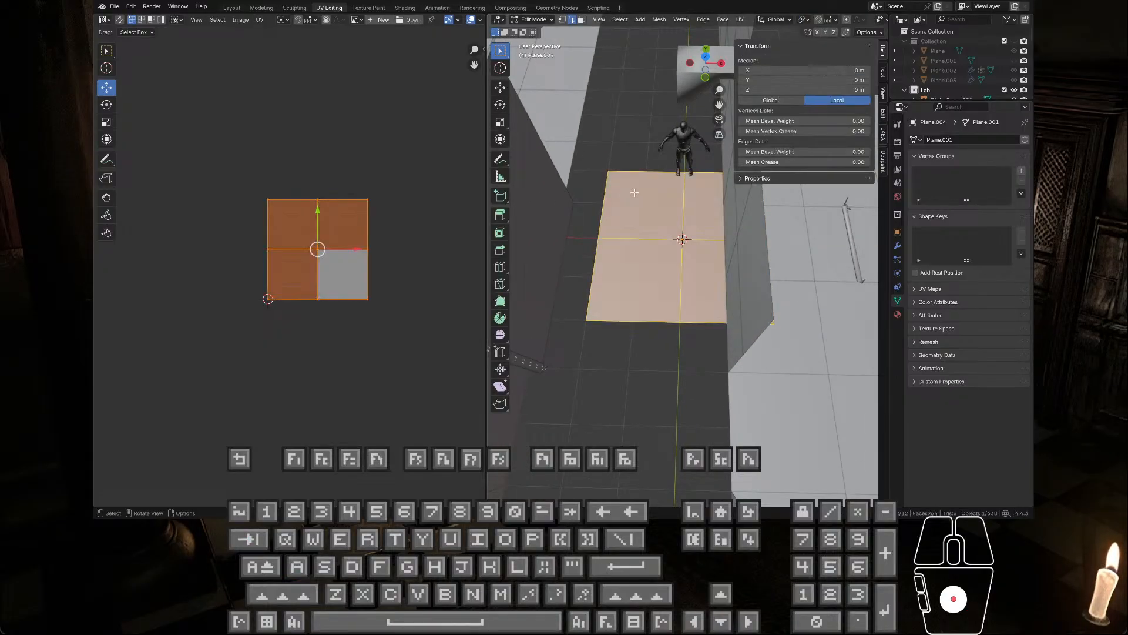
click(269, 8)
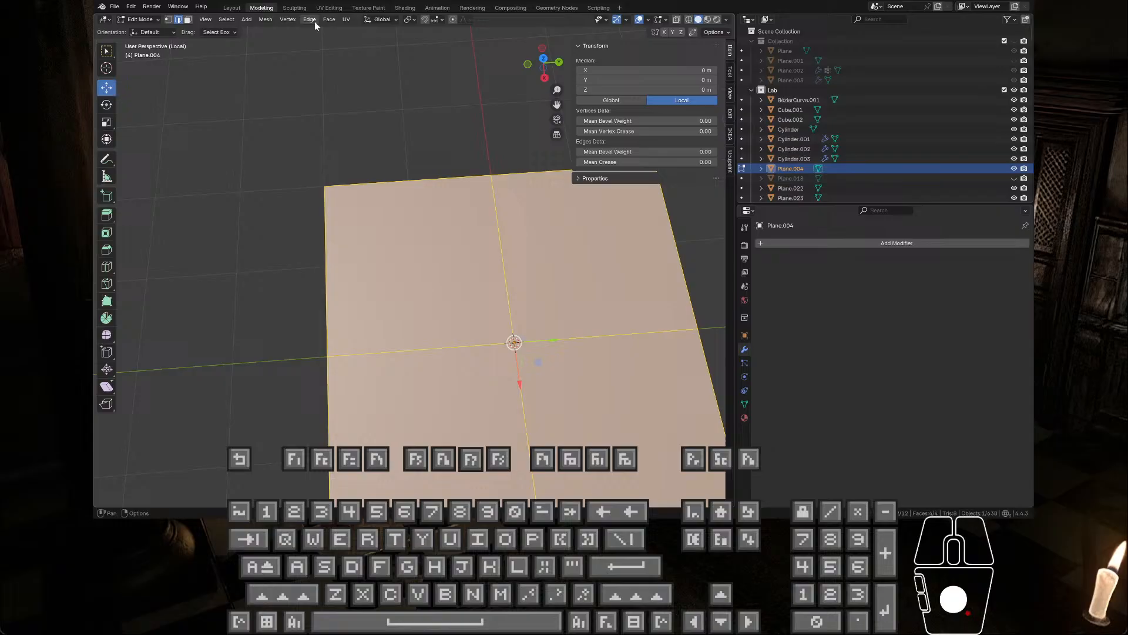
click(285, 19)
mouse_move(263, 21)
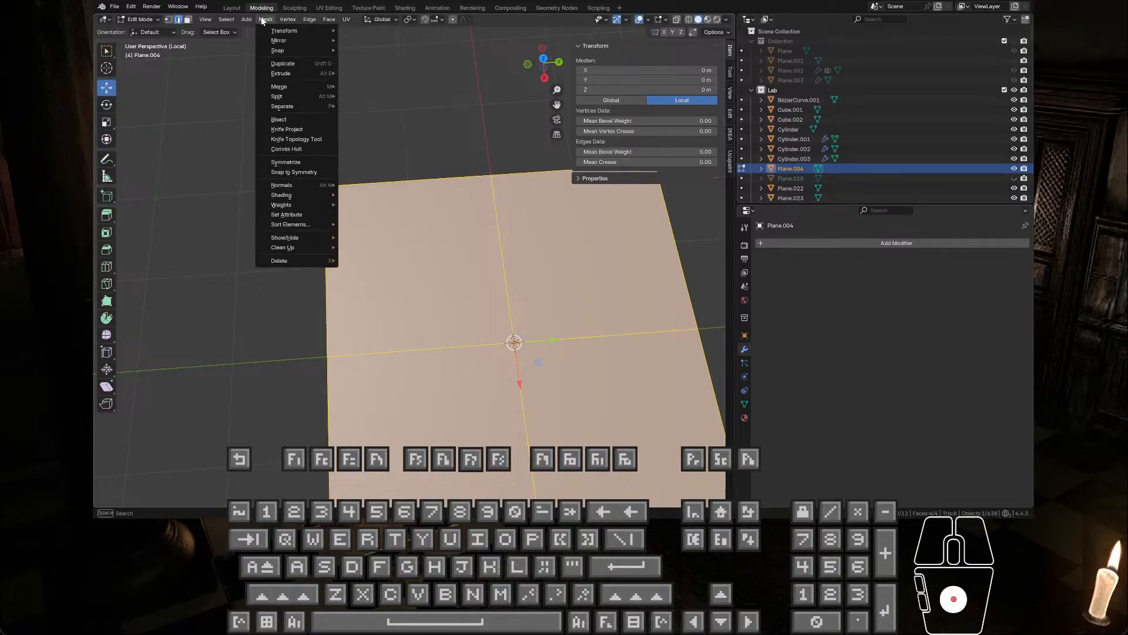
mouse_move(309, 249)
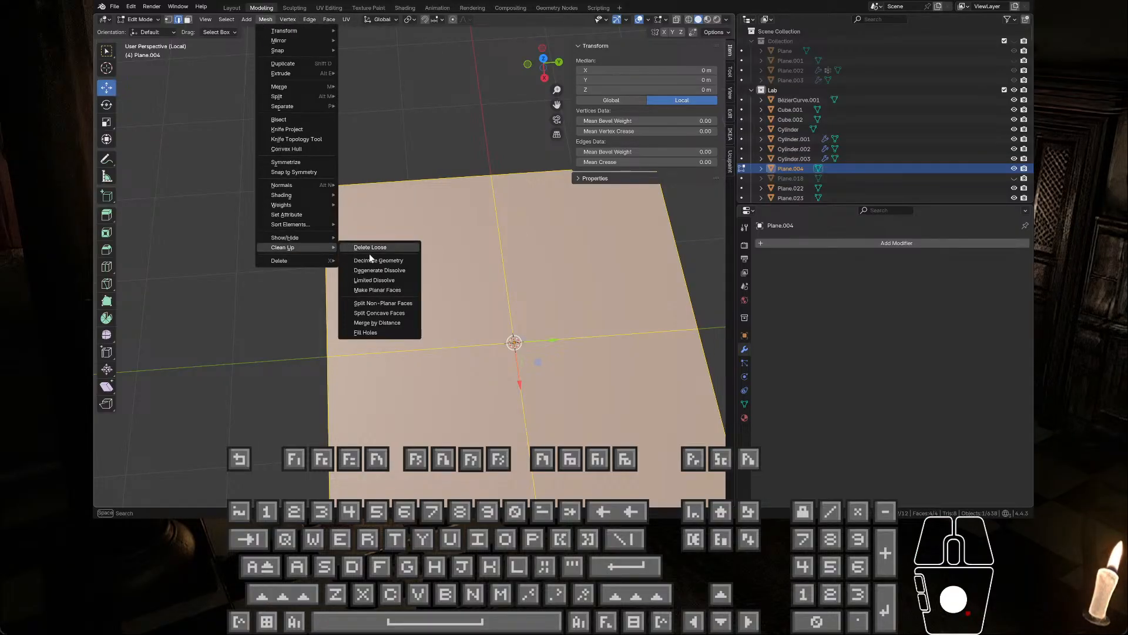
click(361, 323)
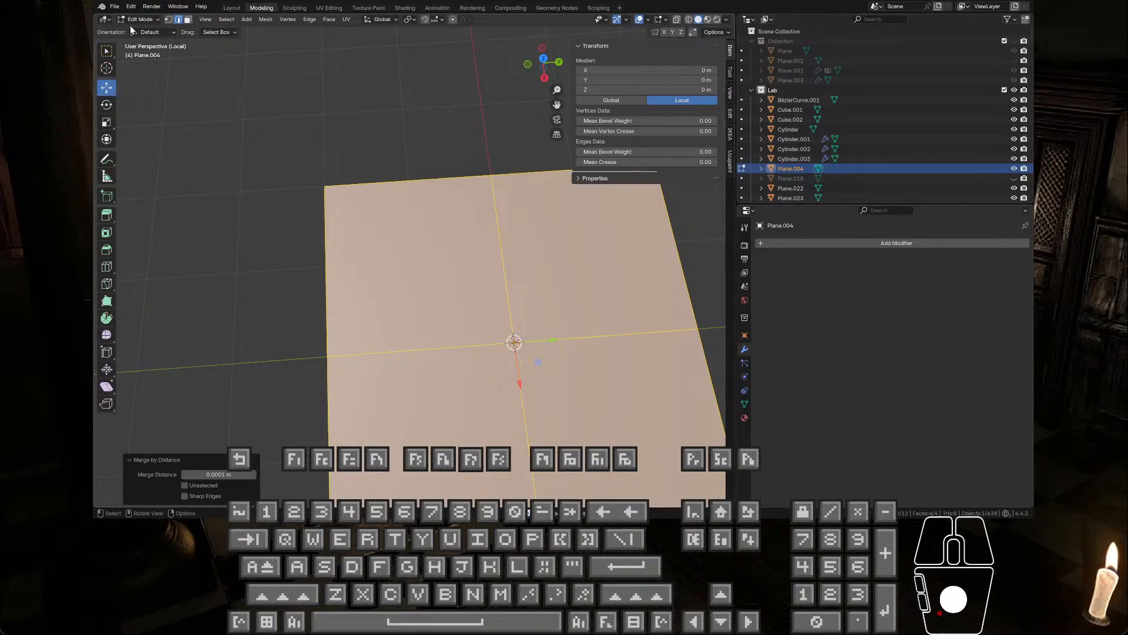
- Inspect the floor plane's four faces and the vertex at the middle of its outer edge up close
scroll(496, 373, down, 5)
scroll(485, 317, up, 5)
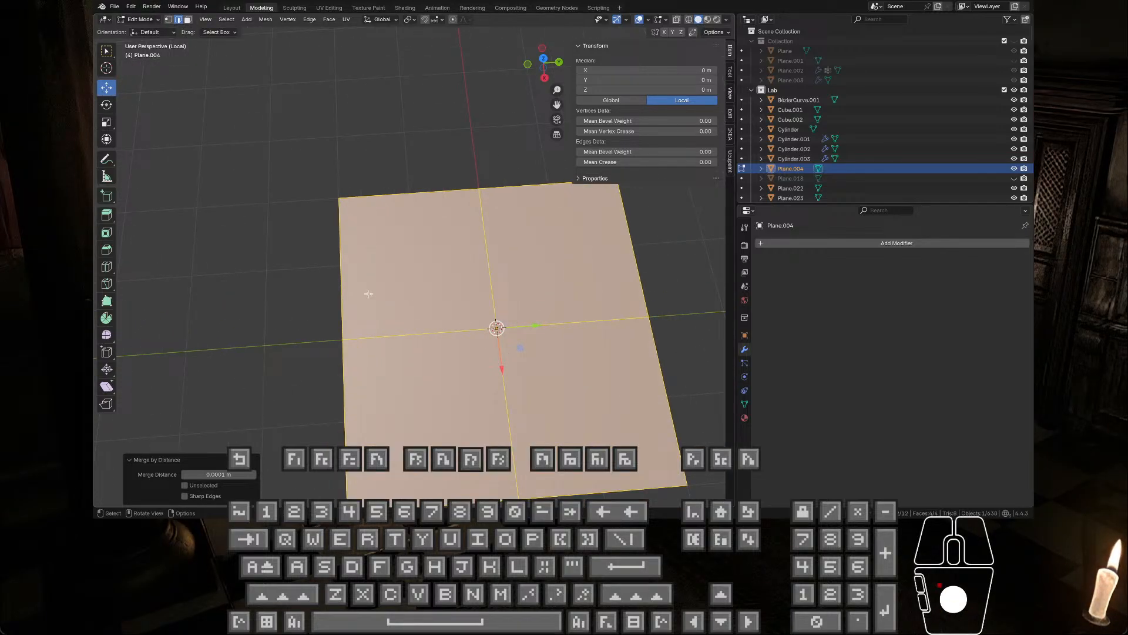
click(461, 194)
click(188, 20)
click(448, 264)
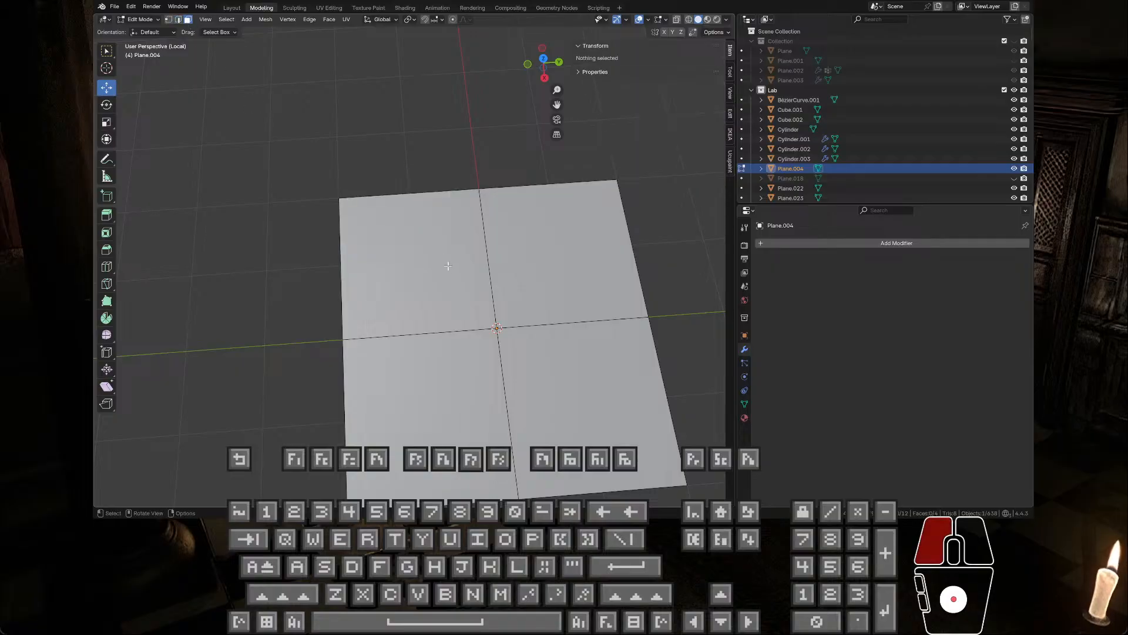
click(168, 19)
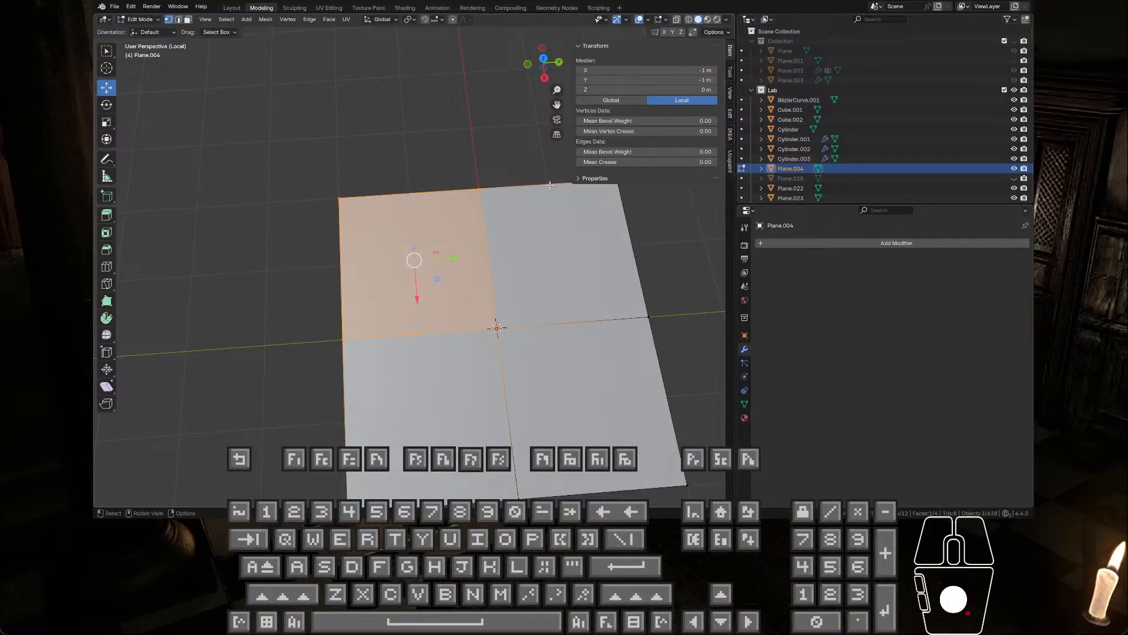
scroll(531, 184, up, 4)
scroll(556, 224, down, 3)
middle_drag(478, 193, 493, 433)
scroll(554, 333, up, 5)
middle_drag(594, 341, 462, 184)
scroll(570, 312, down, 1)
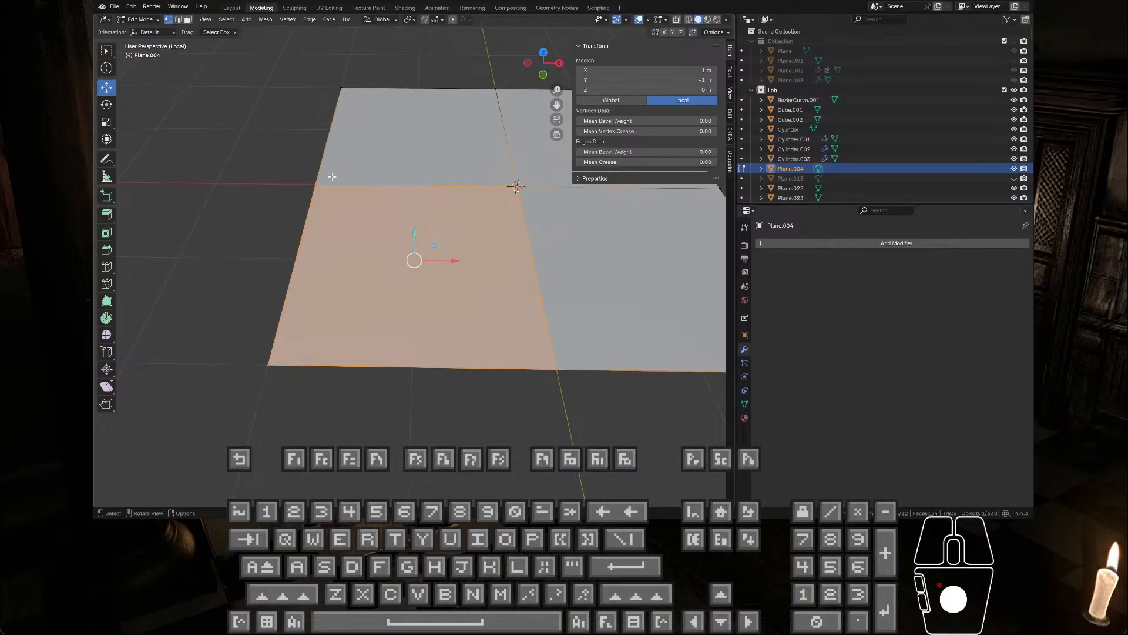
click(309, 184)
scroll(399, 208, down, 2)
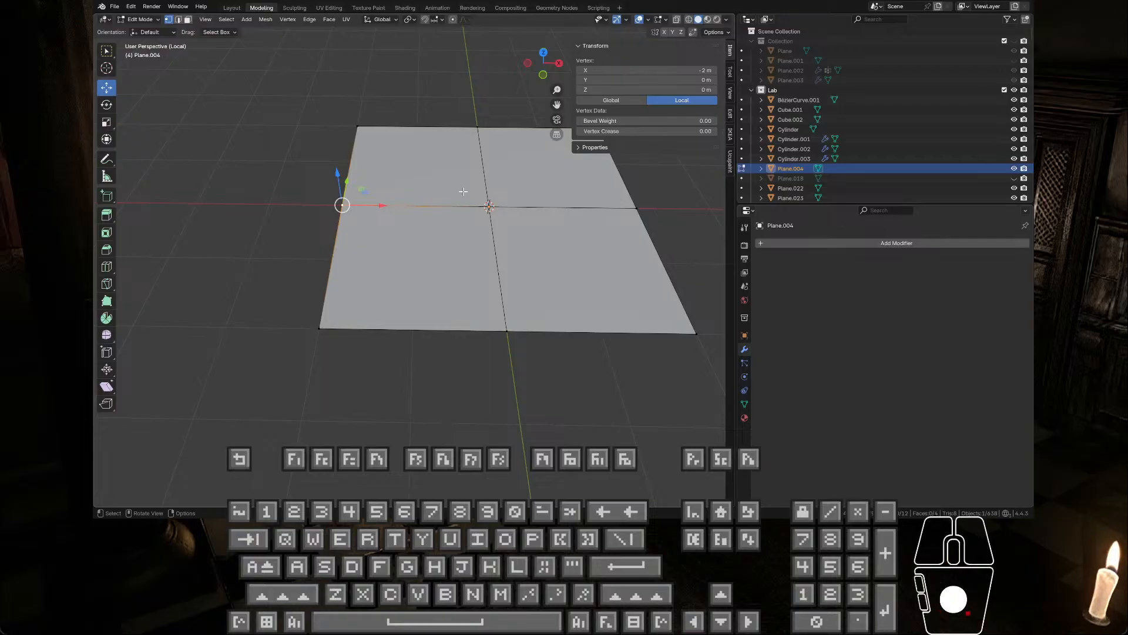
scroll(422, 227, up, 5)
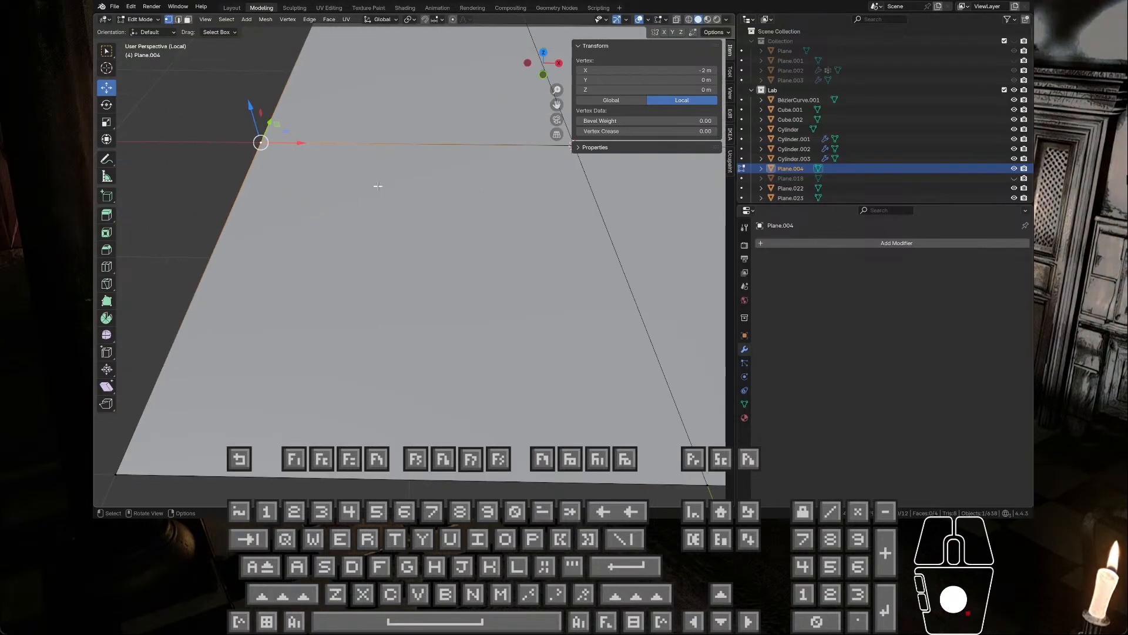
key(KP_Decimal)
middle_drag(452, 245, 380, 211)
middle_drag(452, 205, 464, 244)
- Return to Object Mode and export the floor plane Plane.004 in glTF 2.0 format
click(151, 20)
click(155, 32)
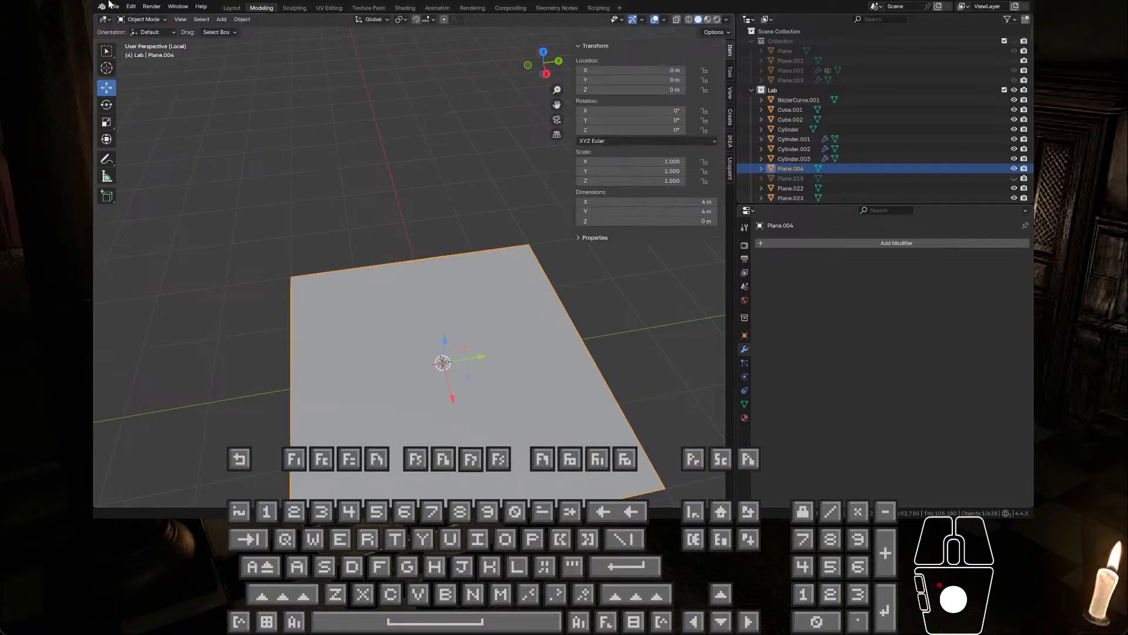
click(117, 7)
mouse_move(184, 156)
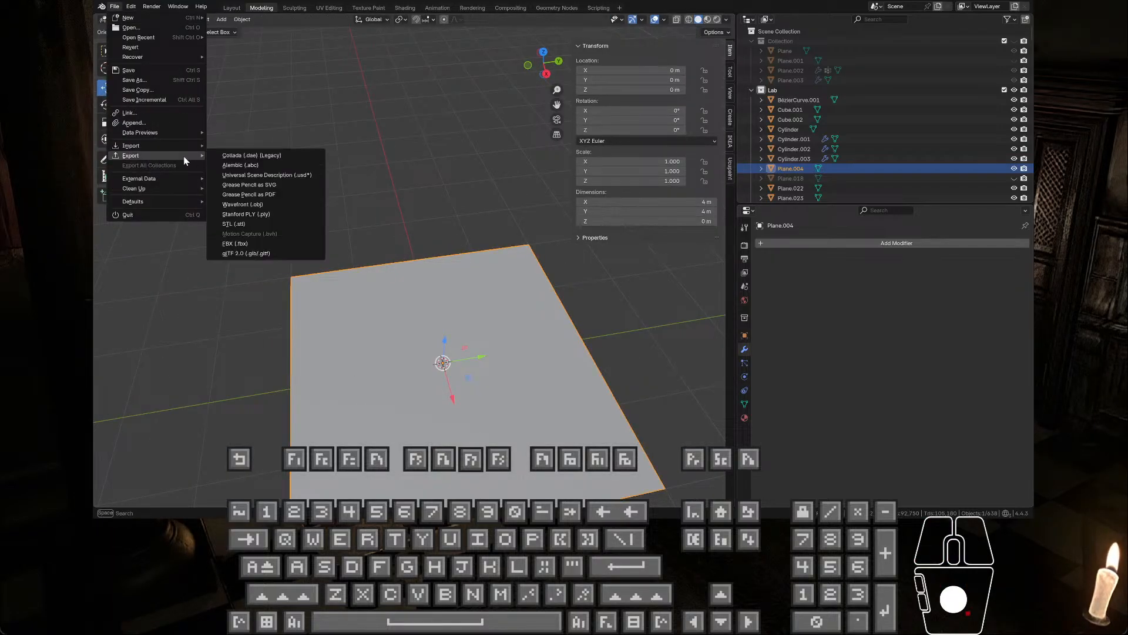
click(258, 252)
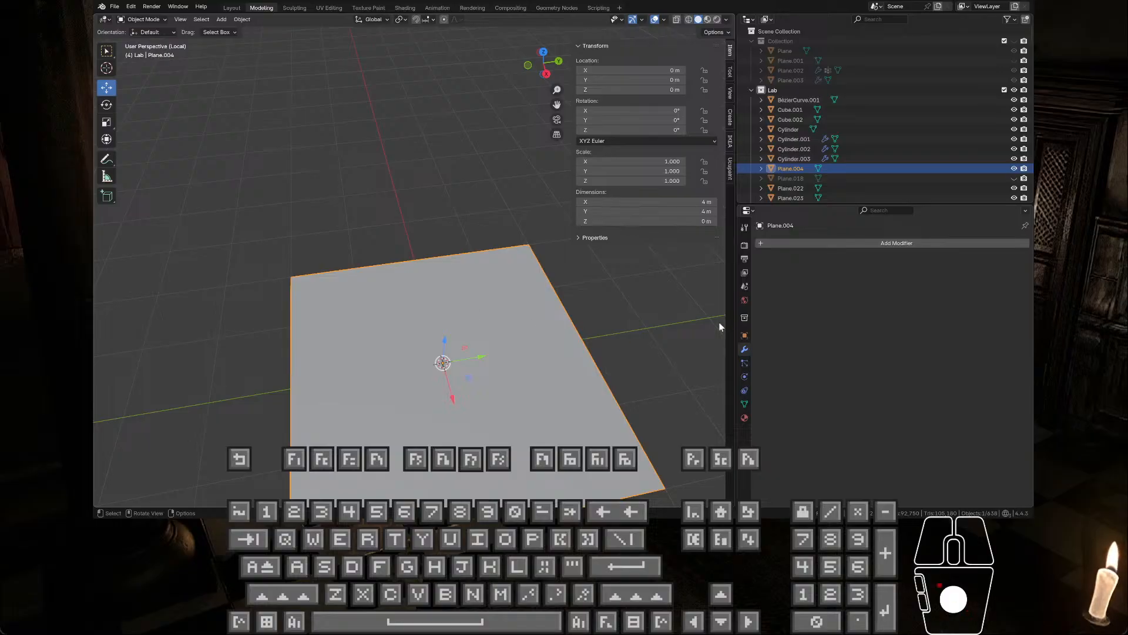
click(831, 167)
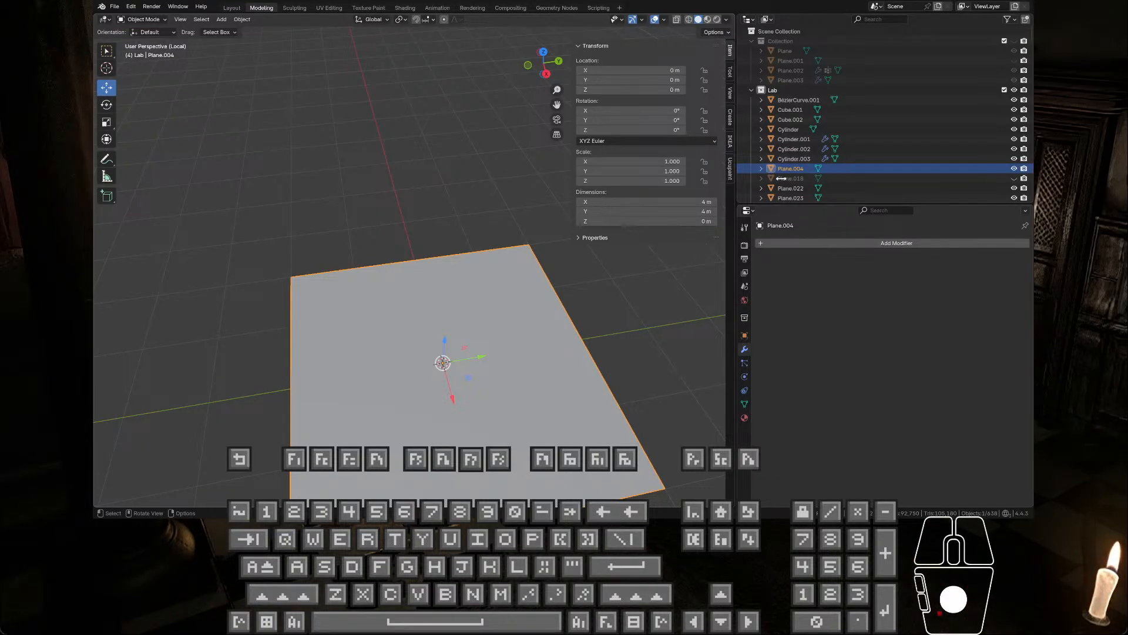
click(361, 160)
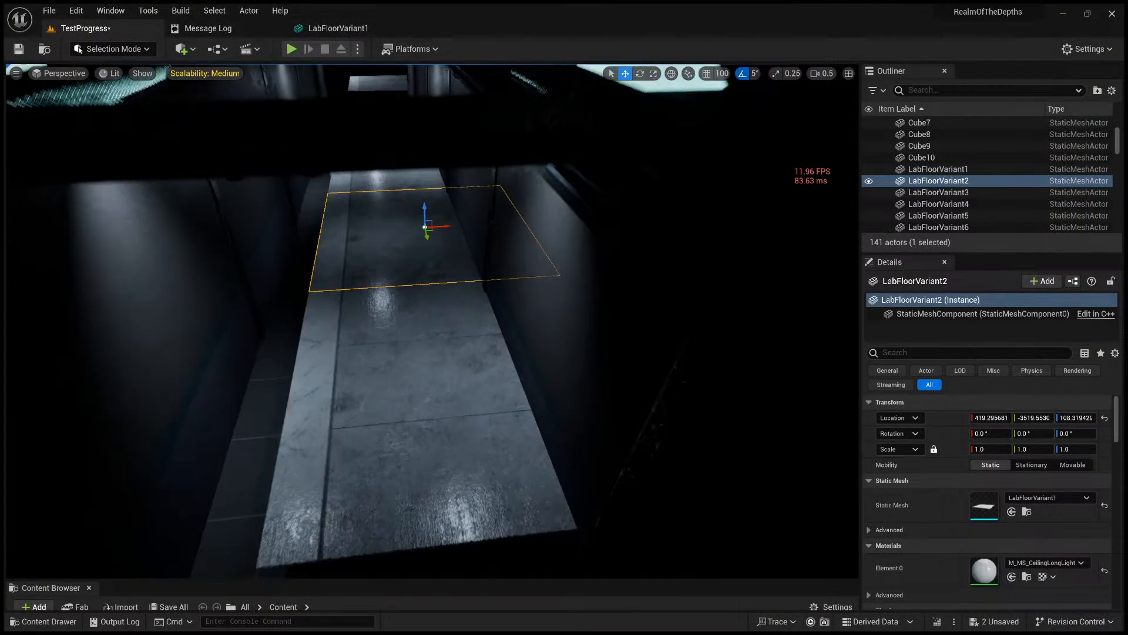
- Switch to Unreal and examine how floor tile LabFloorVariant2 lines up with wall panel RoomWallVar18 in the corridor
key(w)
scroll(432, 321, up, 2)
right_drag(432, 320, 503, 344)
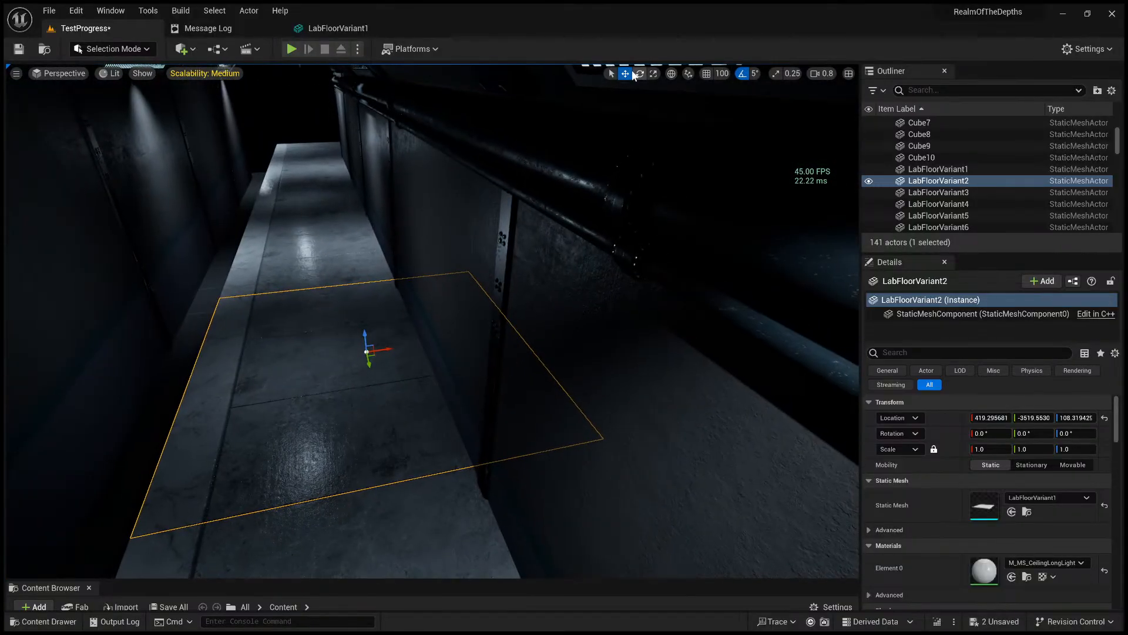
click(449, 281)
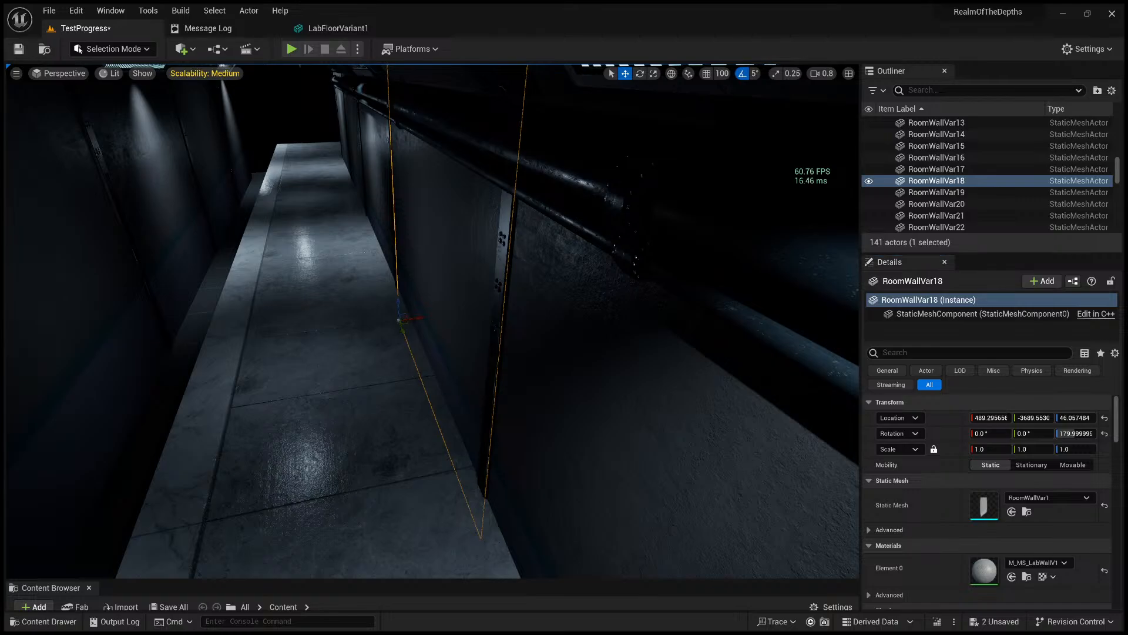
click(325, 365)
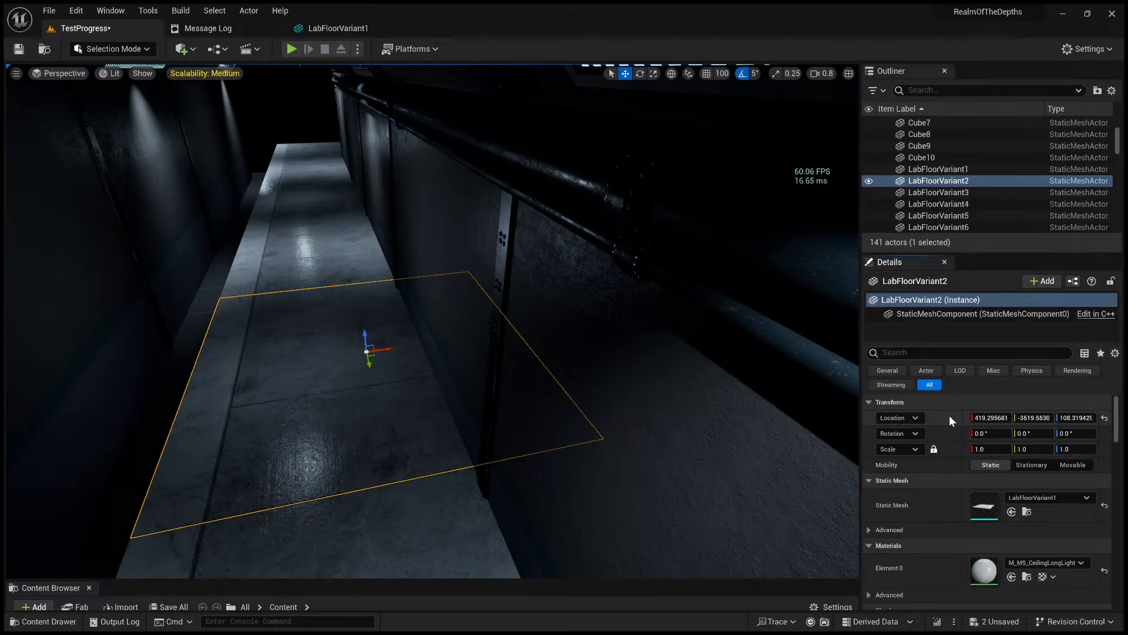
key(s)
right_drag(569, 254, 532, 253)
key(w)
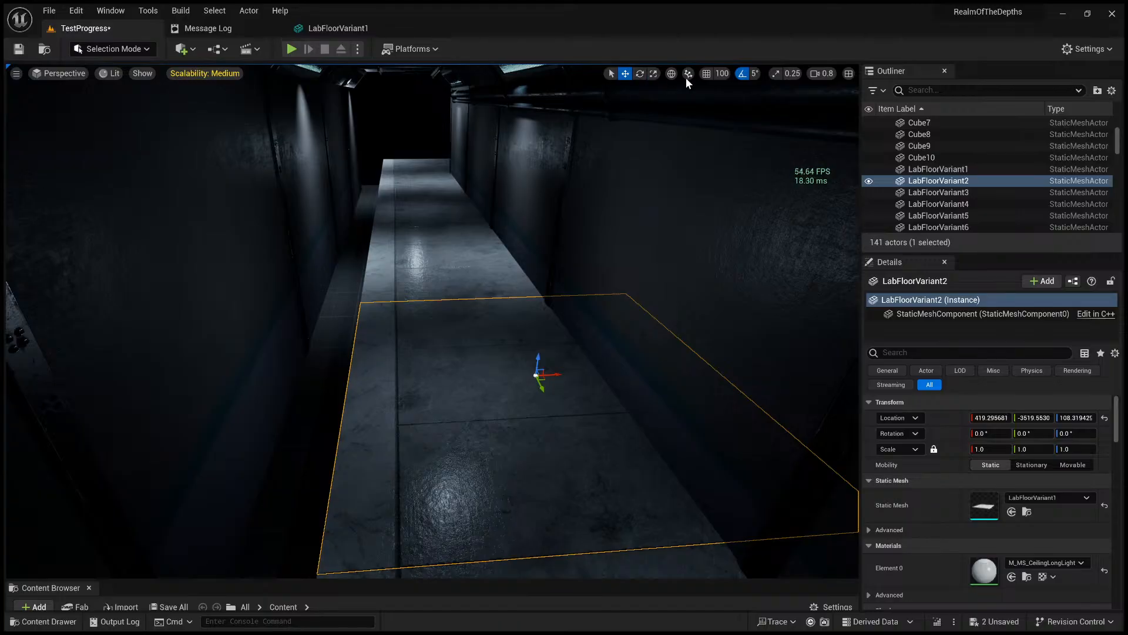
- Enable position grid snapping, move LabFloorVariant2 by -100 units along X, and reduce the snap size to 10
click(706, 73)
drag(552, 376, 457, 385)
right_drag(452, 388, 430, 371)
key(d)
key(w)
key(a)
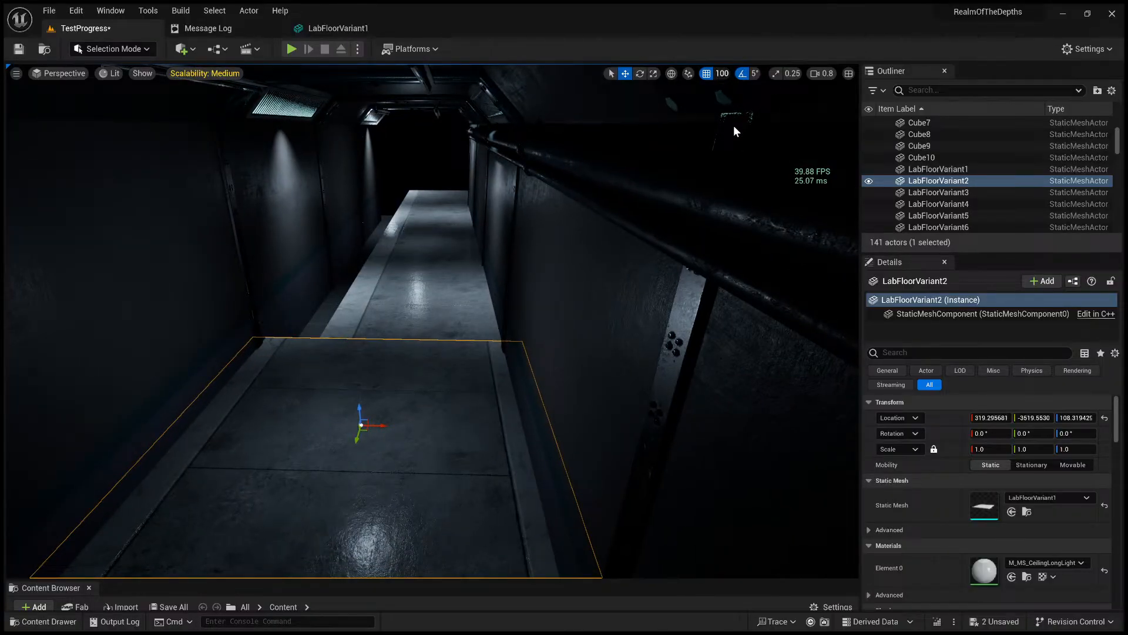
key(bracketleft)
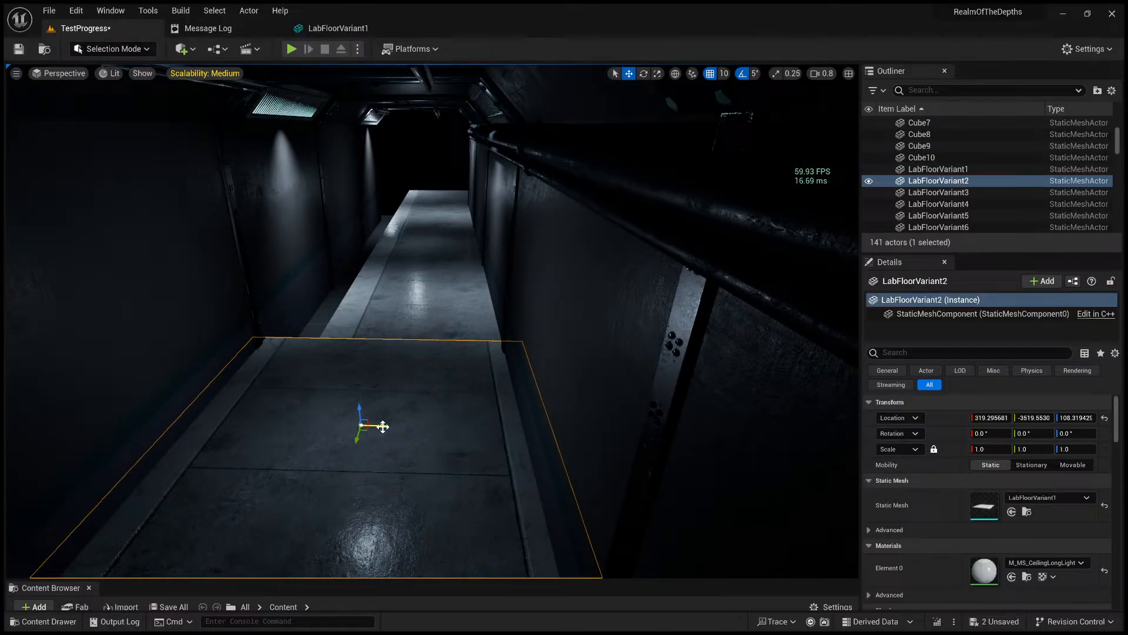
- Try moving LabFloorVariant2 another -30 units along X, checking it against both corridor walls, and undo the move
drag(383, 427, 352, 427)
key(w)
right_drag(352, 428, 646, 433)
key(w)
scroll(360, 451, down, 1)
scroll(360, 451, down, 1)
key(a)
key(d)
key(s)
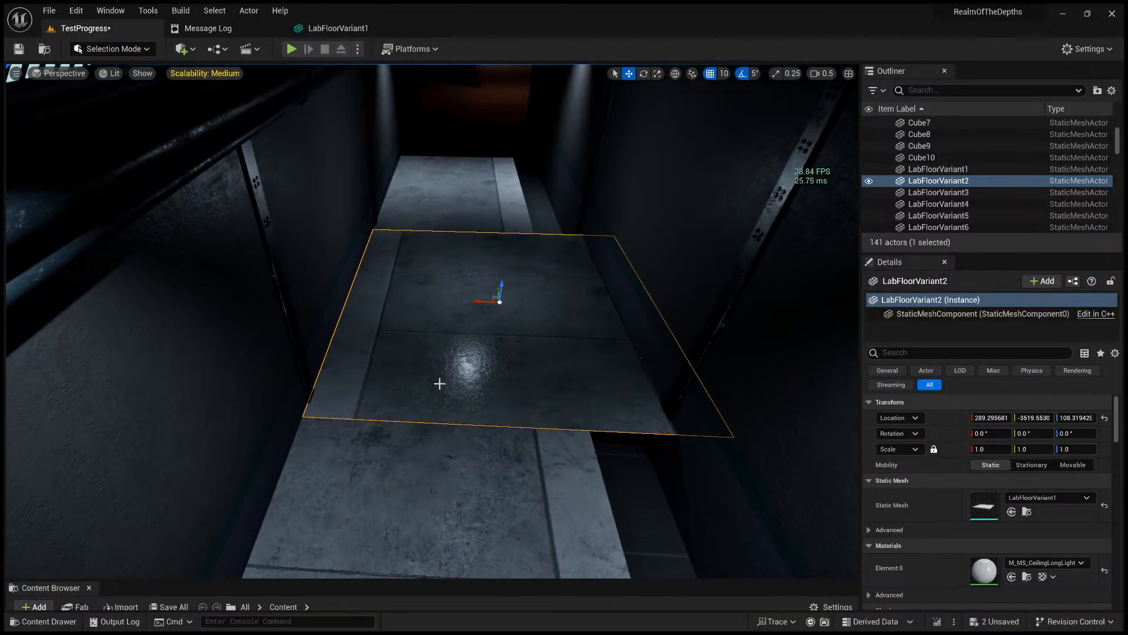
key(ctrl+z)
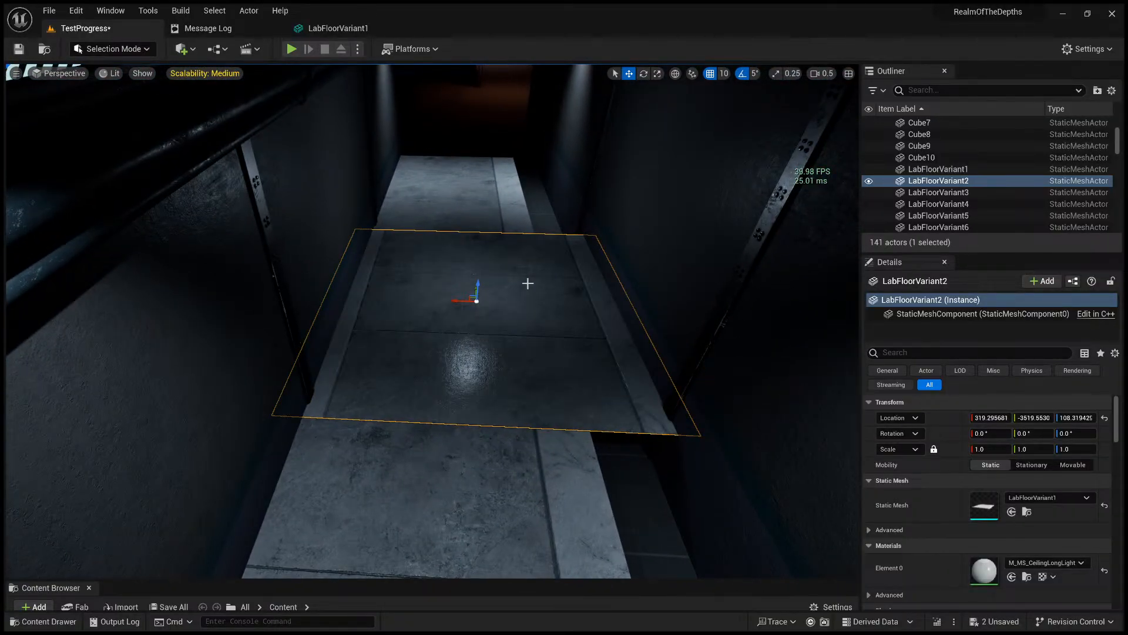
- Undo the last move of LabFloorVariant2, set the position grid snap to 100, and move the tile -100 units along X
key(ctrl+z)
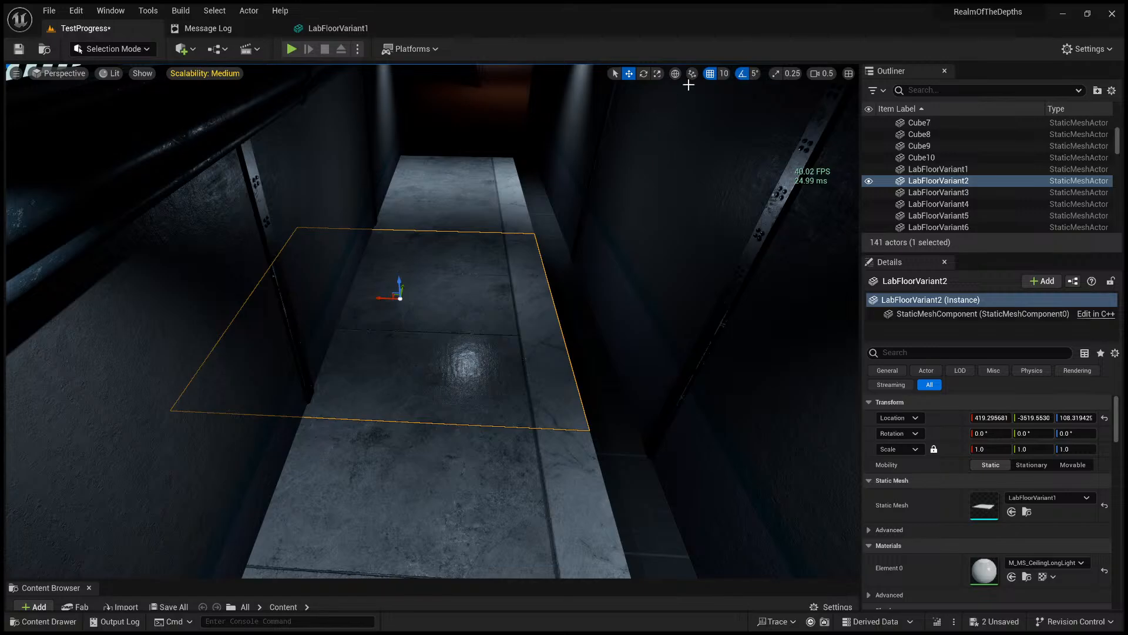
key(ctrl+z)
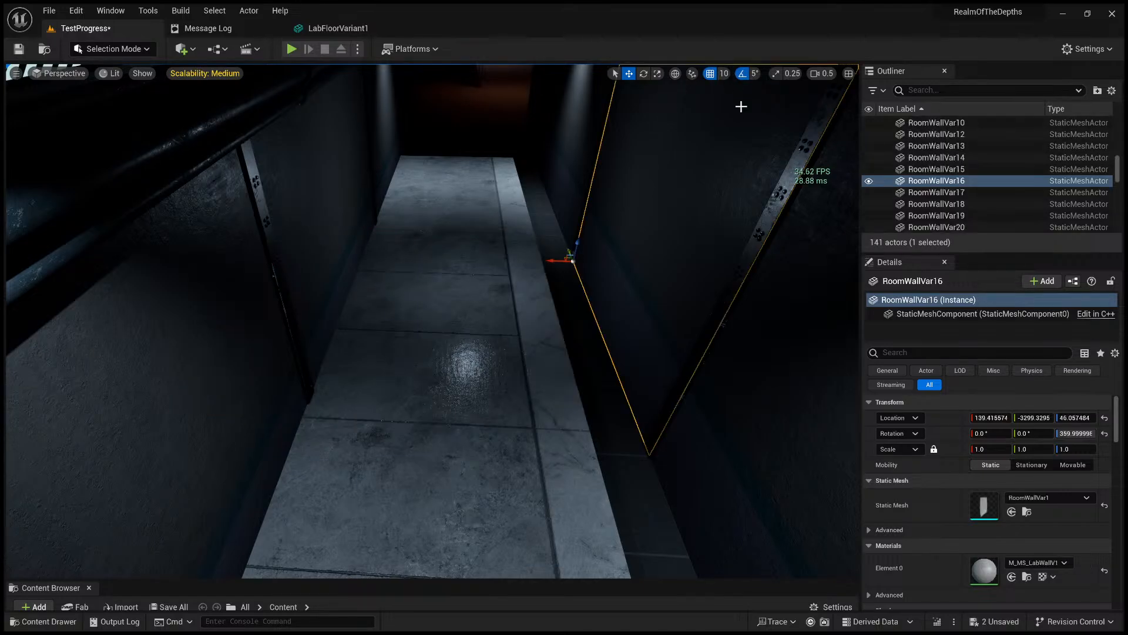
click(721, 75)
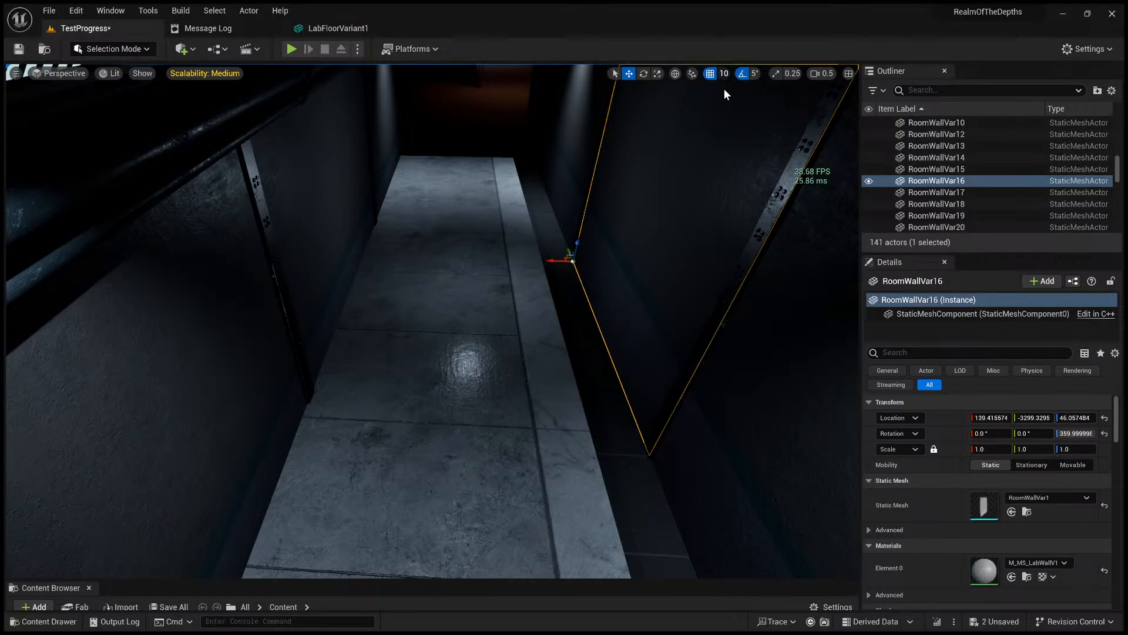
click(716, 167)
click(407, 352)
drag(378, 300, 455, 308)
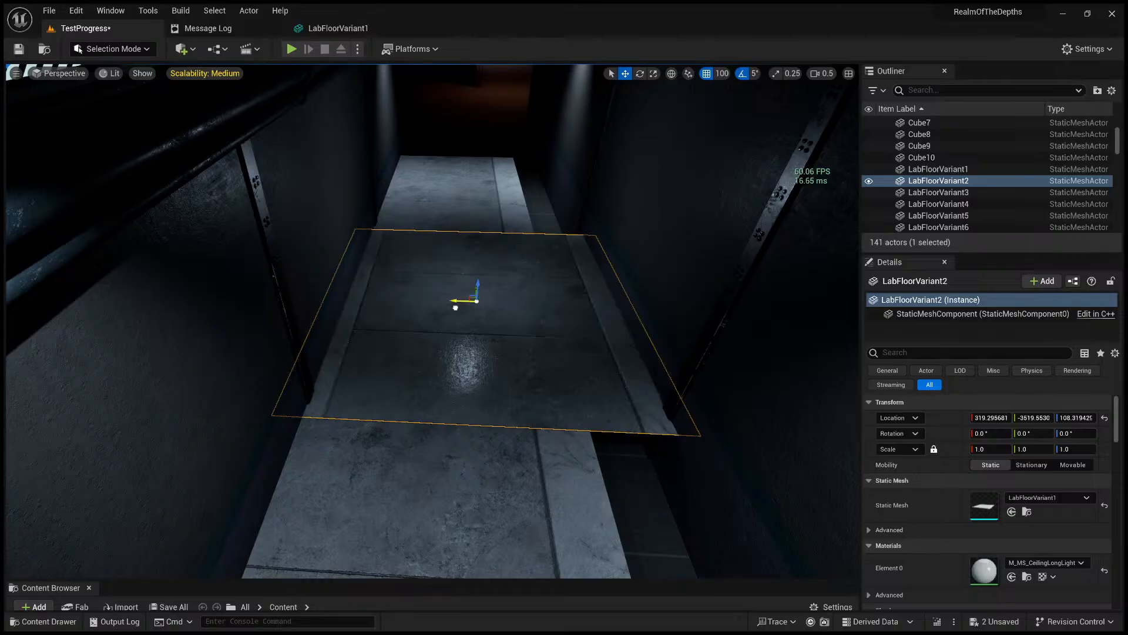
- Examine how both side edges of LabFloorVariant2 meet the corridor walls and the neighbouring floor tiles
mouse_move(561, 349)
right_down()
mouse_move(583, 355)
mouse_move(562, 362)
mouse_move(615, 357)
mouse_move(573, 382)
mouse_move(569, 363)
right_up()
key(w)
click(575, 194)
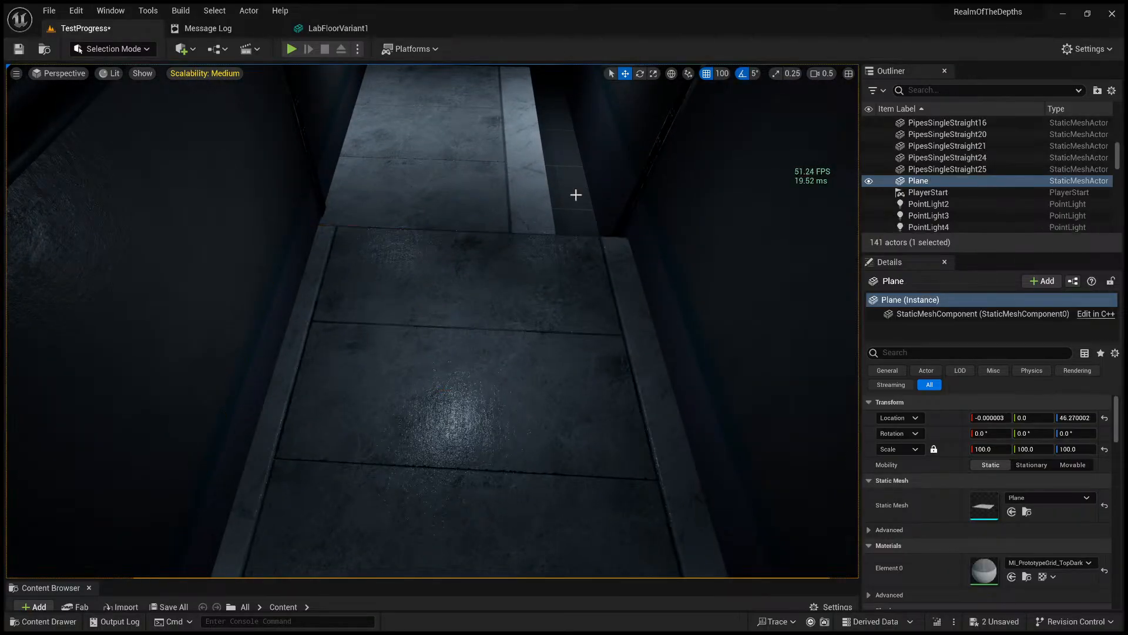
key(s)
right_drag(525, 330, 473, 325)
key(w)
click(410, 321)
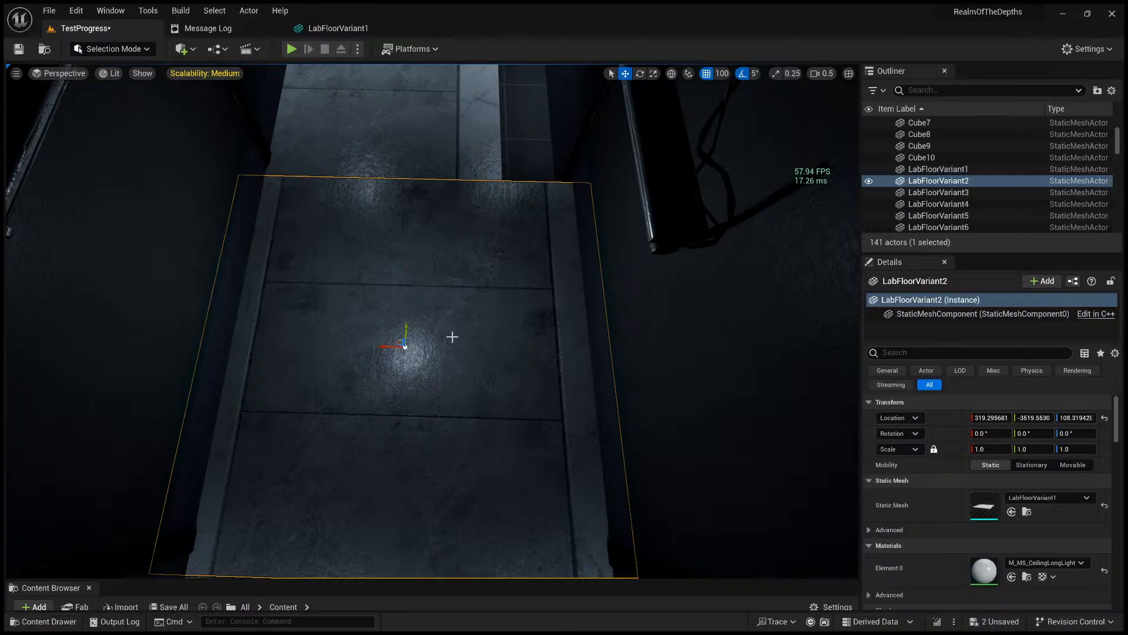
key(s)
right_drag(398, 303, 307, 245)
key(w)
click(309, 242)
click(424, 299)
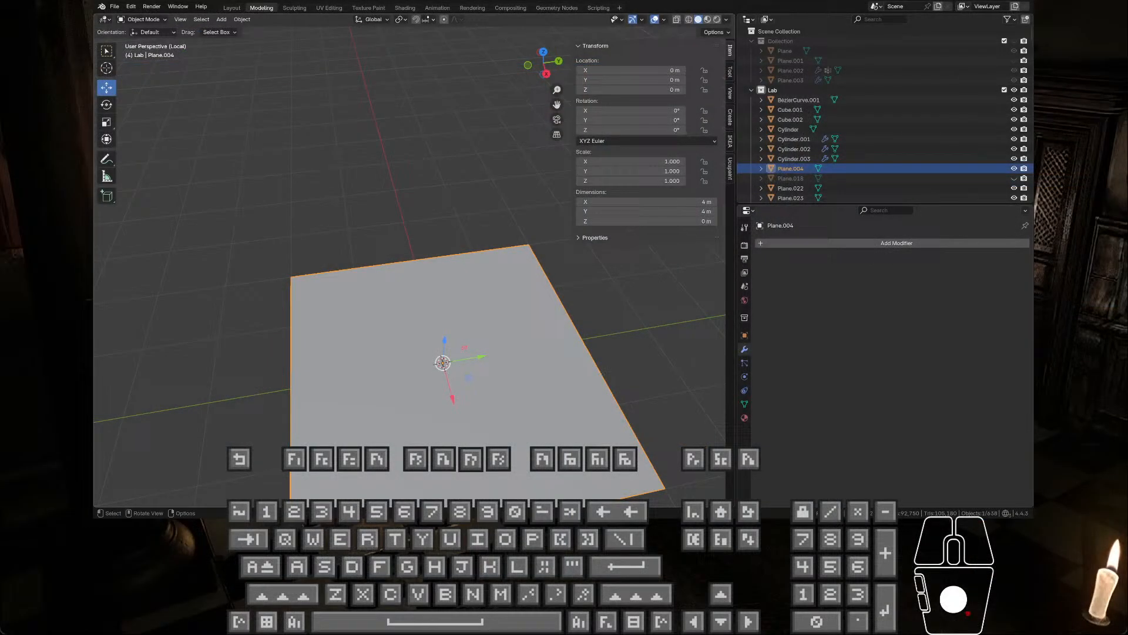
- Switch to Blender, leave local view, and snap the 3D cursor to Plane.004's corner vertex at X -2 m, Y -2 m
middle_drag(411, 353, 432, 349)
key(slash)
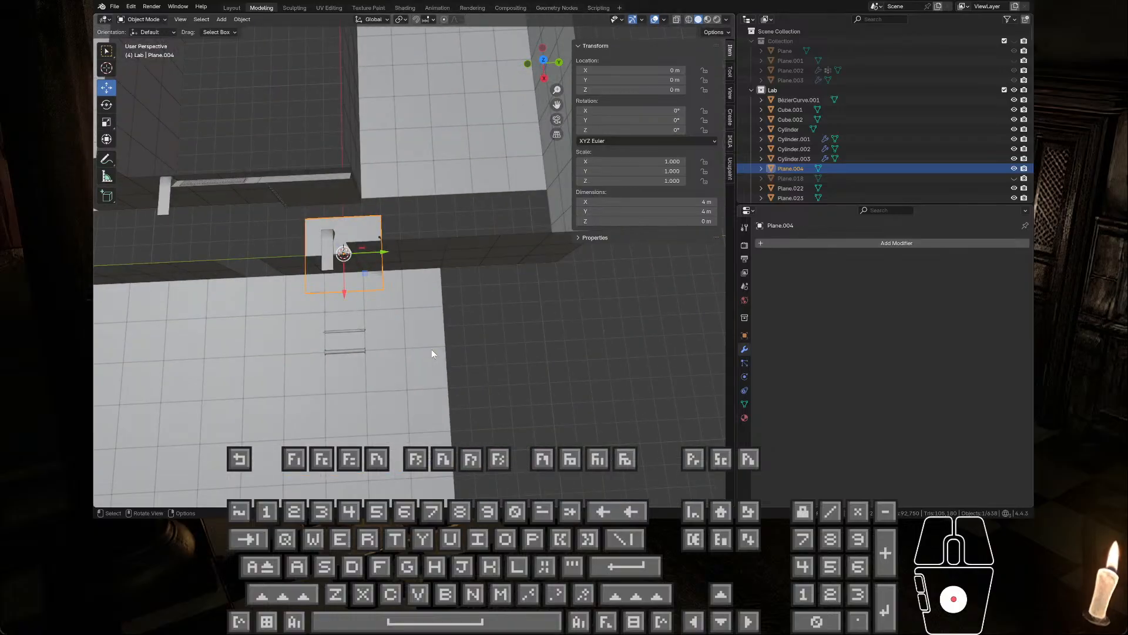
scroll(355, 173, up, 6)
shift+middle_drag(334, 208, 503, 280)
scroll(350, 241, up, 2)
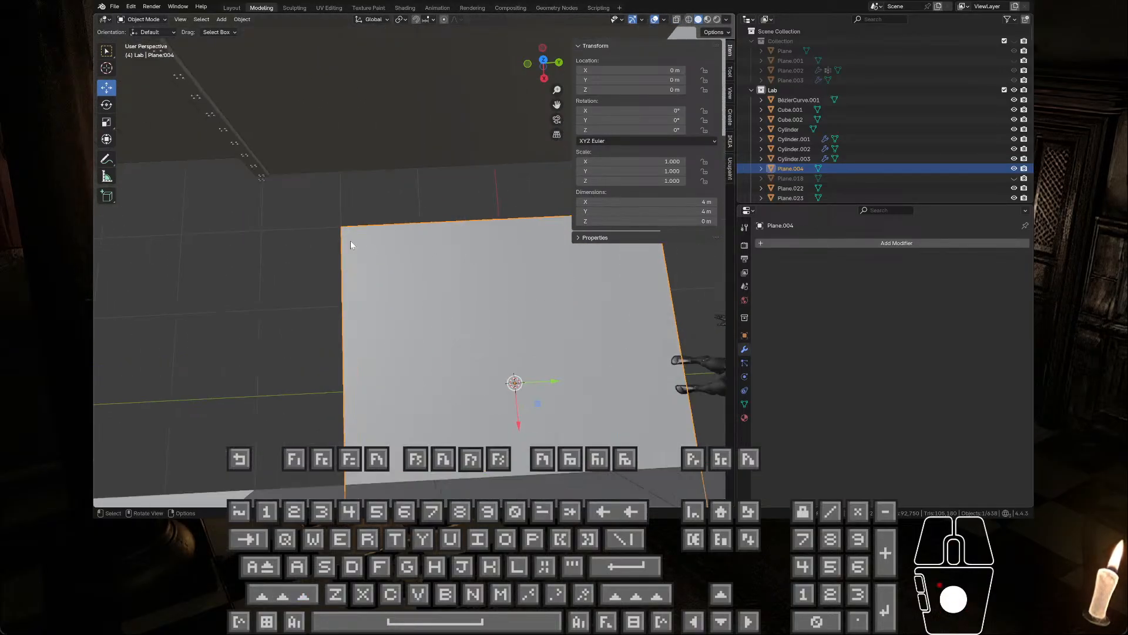
key(Tab)
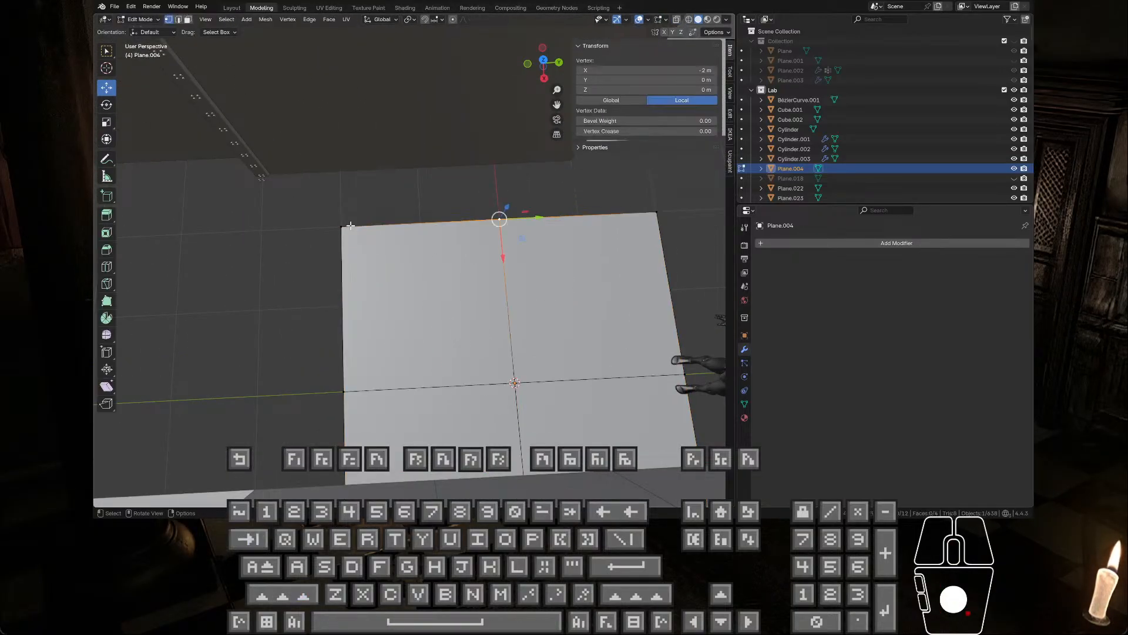
click(342, 226)
key(shift+s)
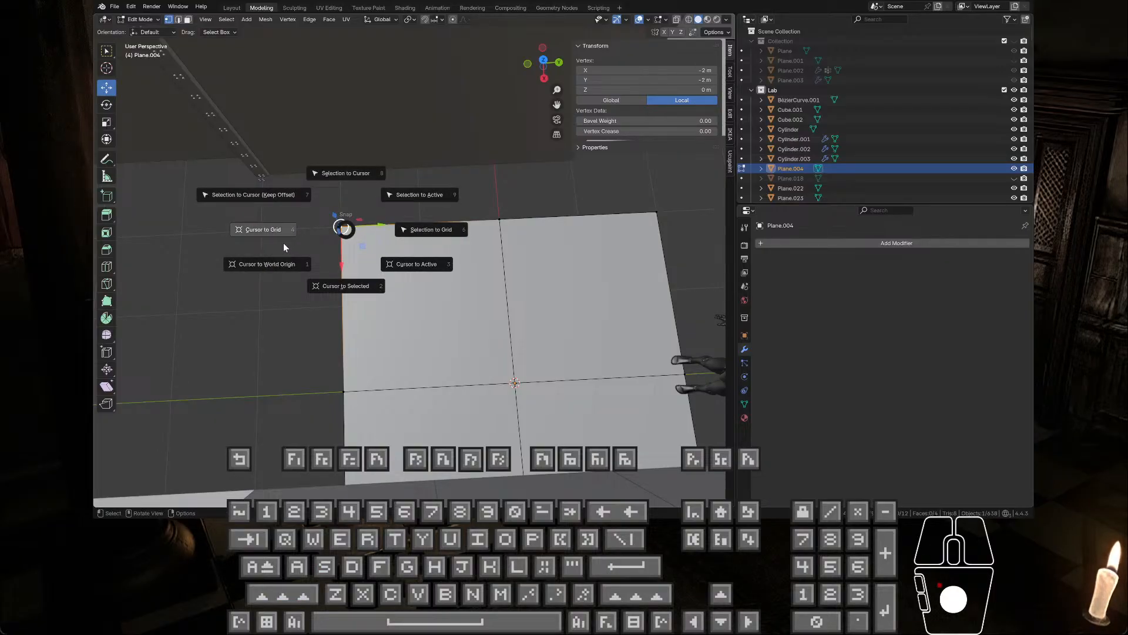
click(350, 282)
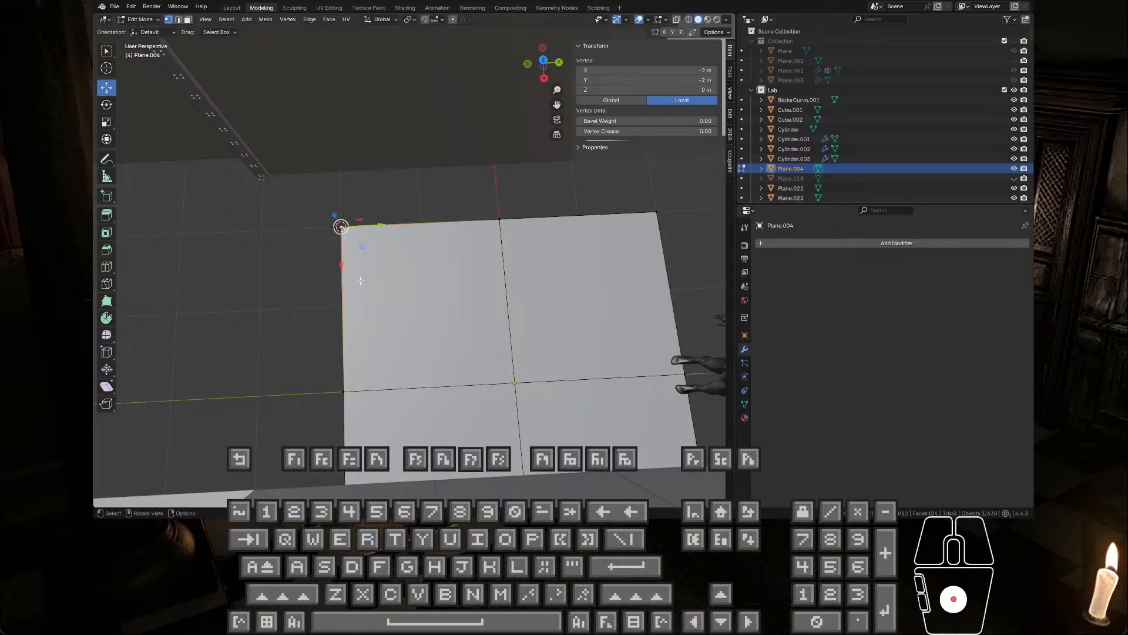
- Set Plane.004's origin to the 3D cursor in Object Mode and set its X and Y location to 0 m
key(Tab)
right_click(400, 283)
mouse_move(419, 280)
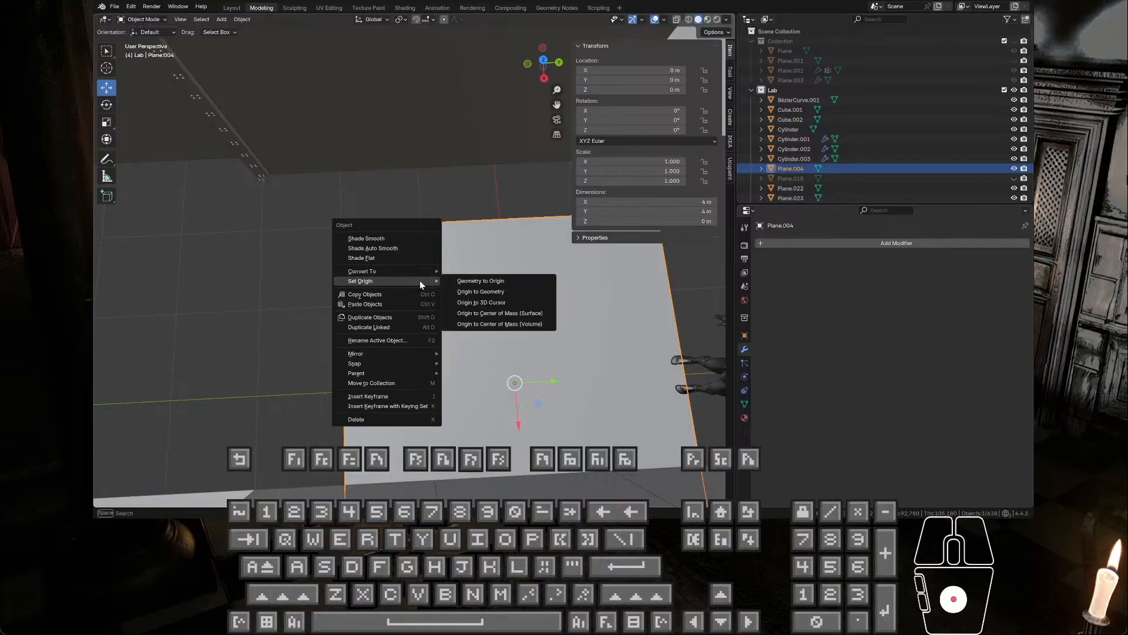
click(506, 302)
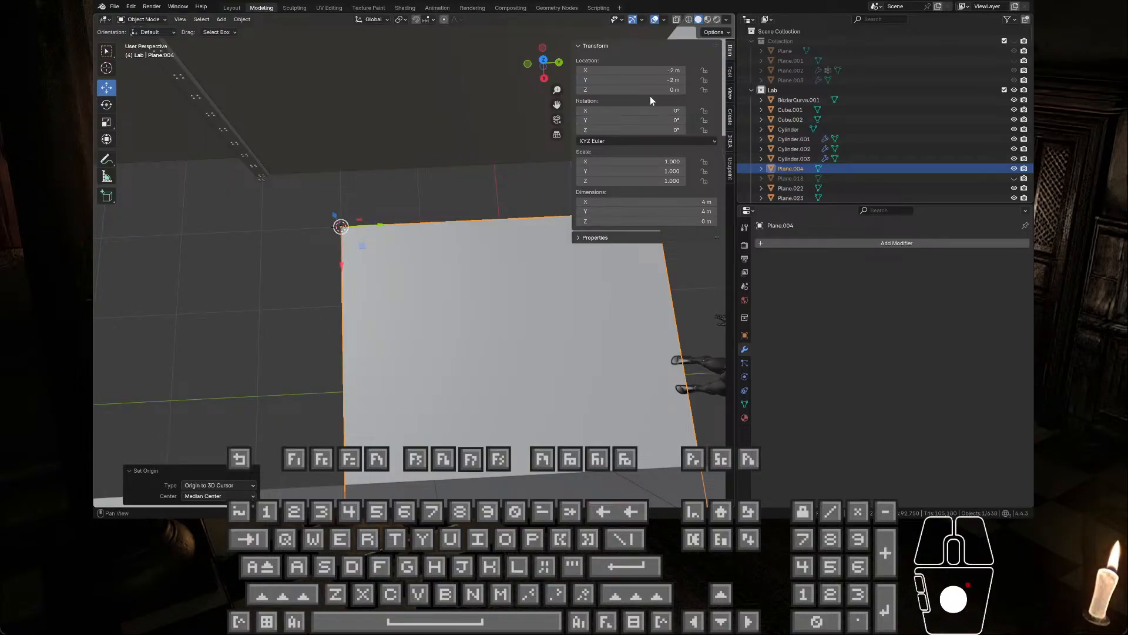
drag(653, 80, 654, 72)
text(0)
key(Return)
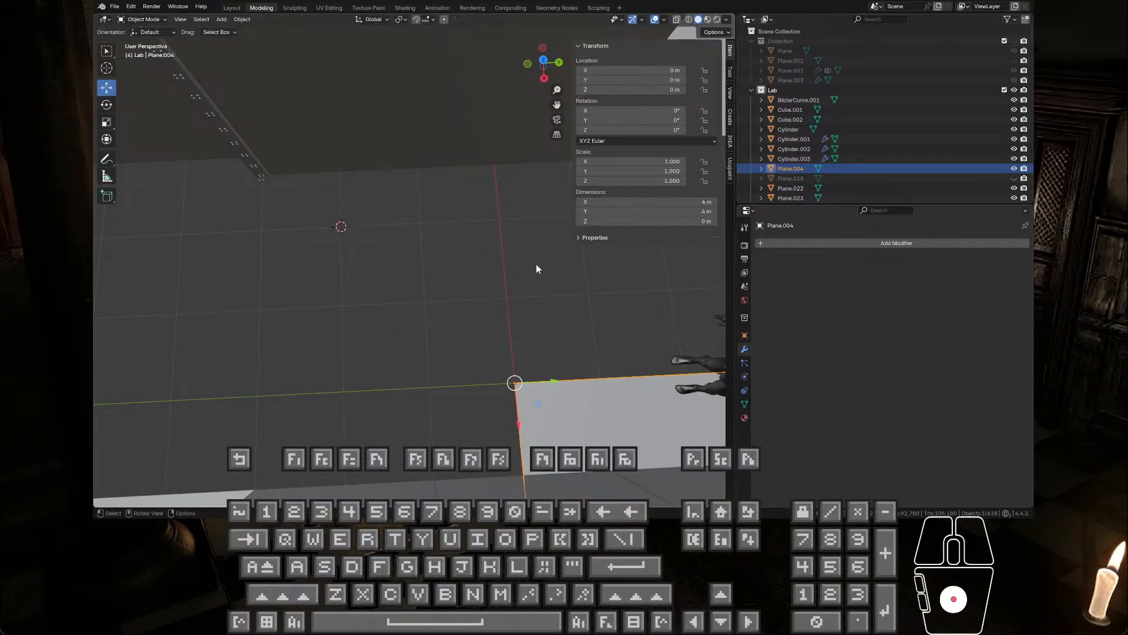
- Export the floor plane Plane.004 with its corner origin in glTF 2.0 format
middle_drag(536, 264, 407, 266)
click(109, 8)
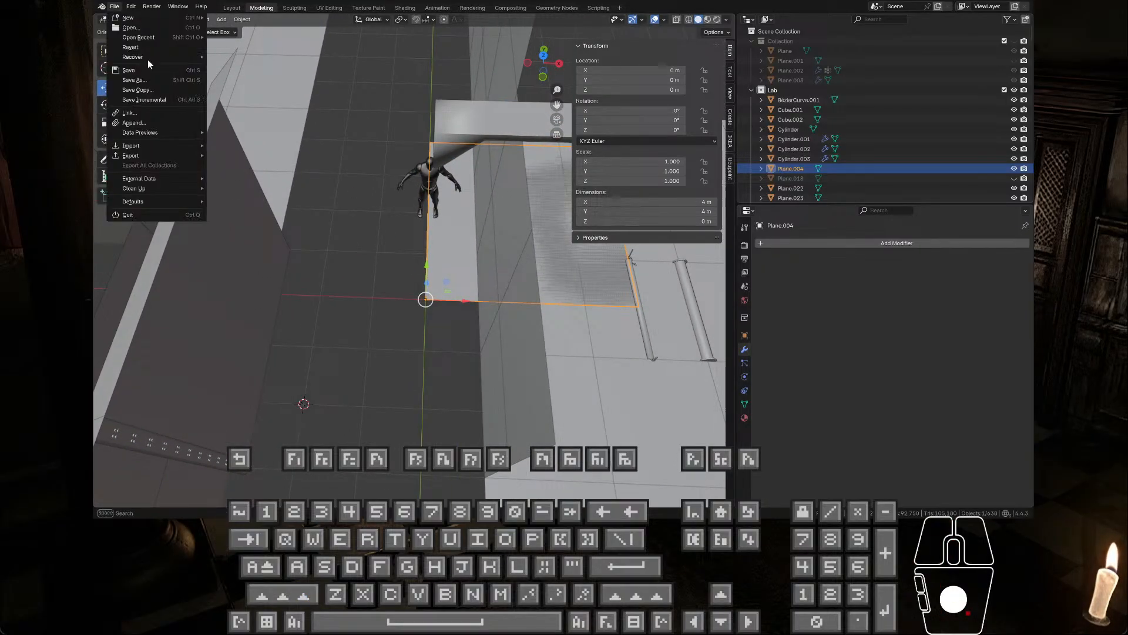
mouse_move(149, 155)
click(251, 242)
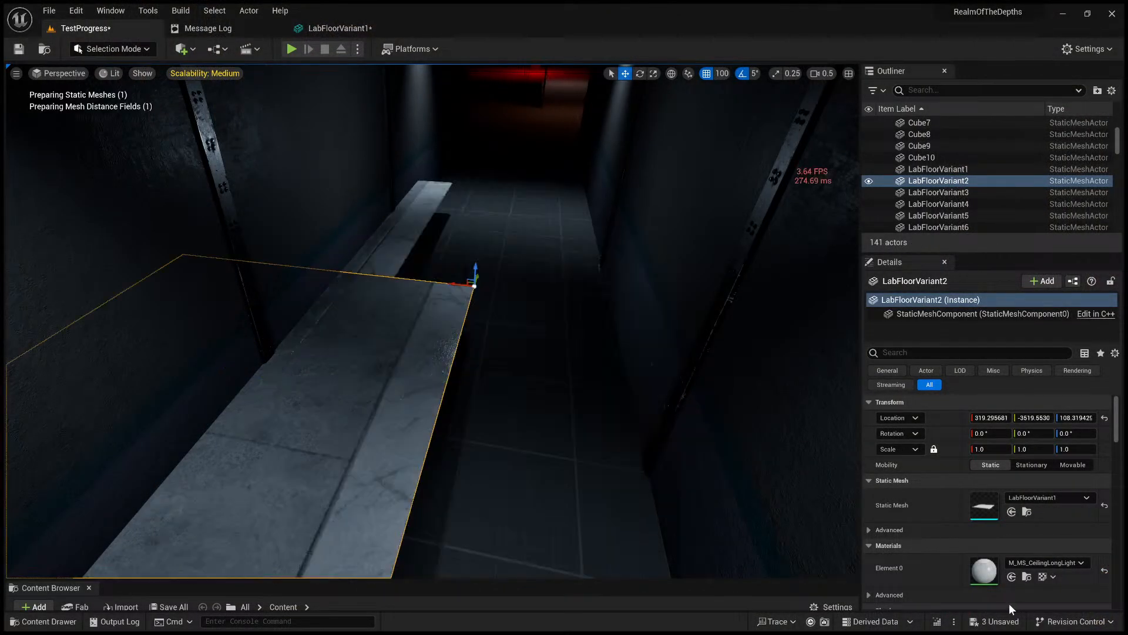
- Switch to Unreal and compare the X locations of wall panels RoomWallVar17 and RoomWallVar18 with that of LabFloorVariant2
right_drag(406, 332, 458, 338)
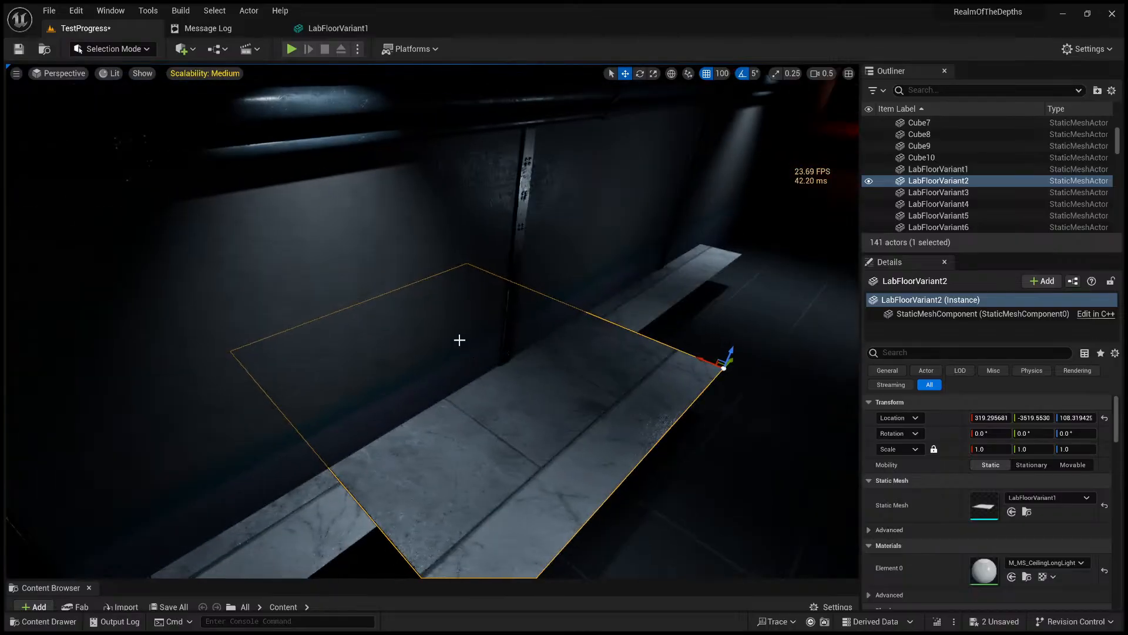
click(459, 338)
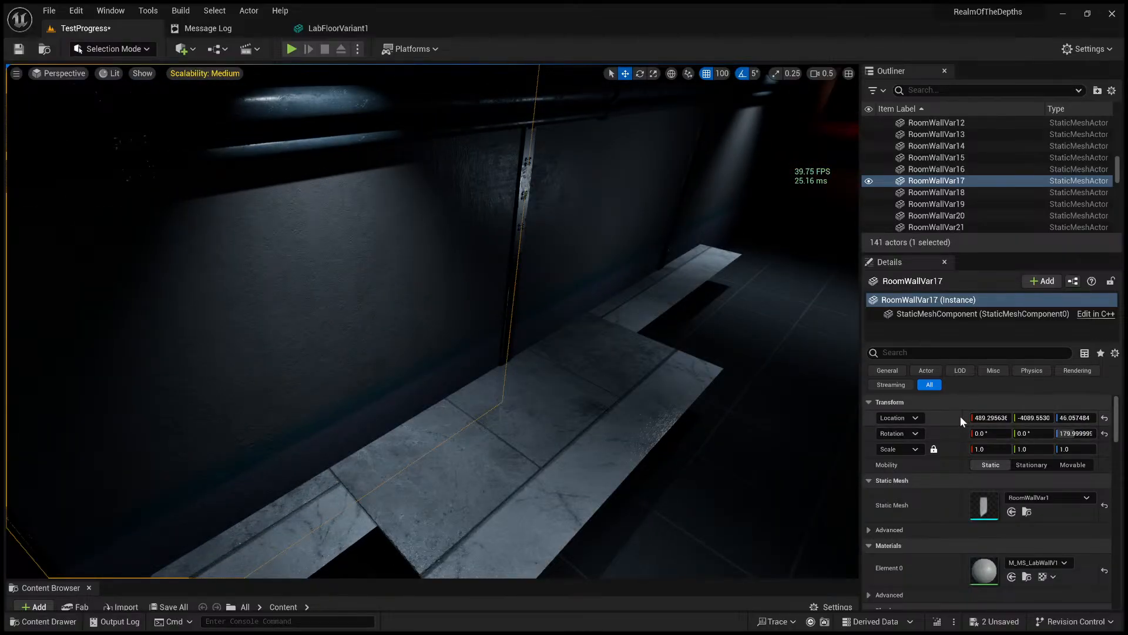
right_drag(731, 428, 446, 335)
click(462, 328)
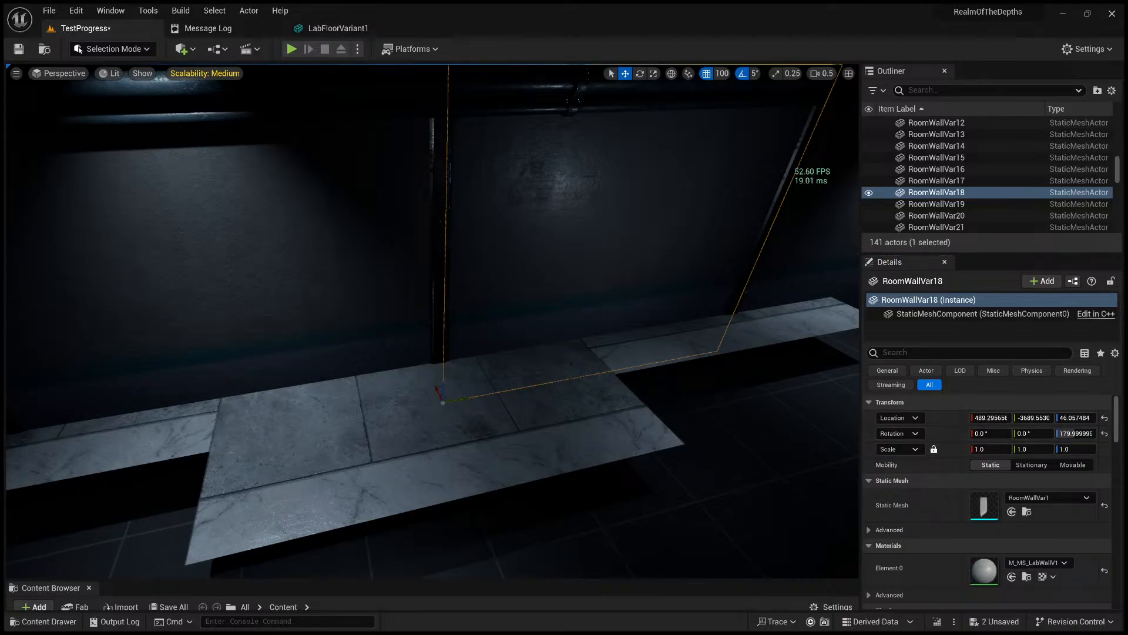
click(552, 412)
click(956, 413)
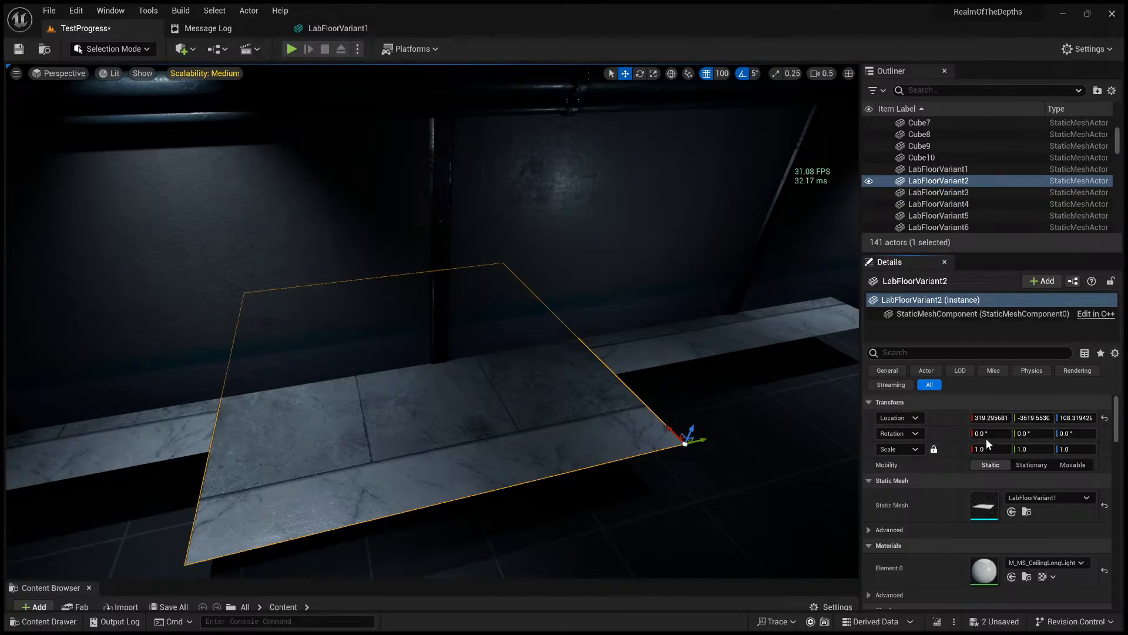
right_drag(615, 417, 844, 402)
- Compare the location of the opposite wall panel RoomWallVar16 with that of LabFloorVariant2 and inspect the gap between them
click(510, 322)
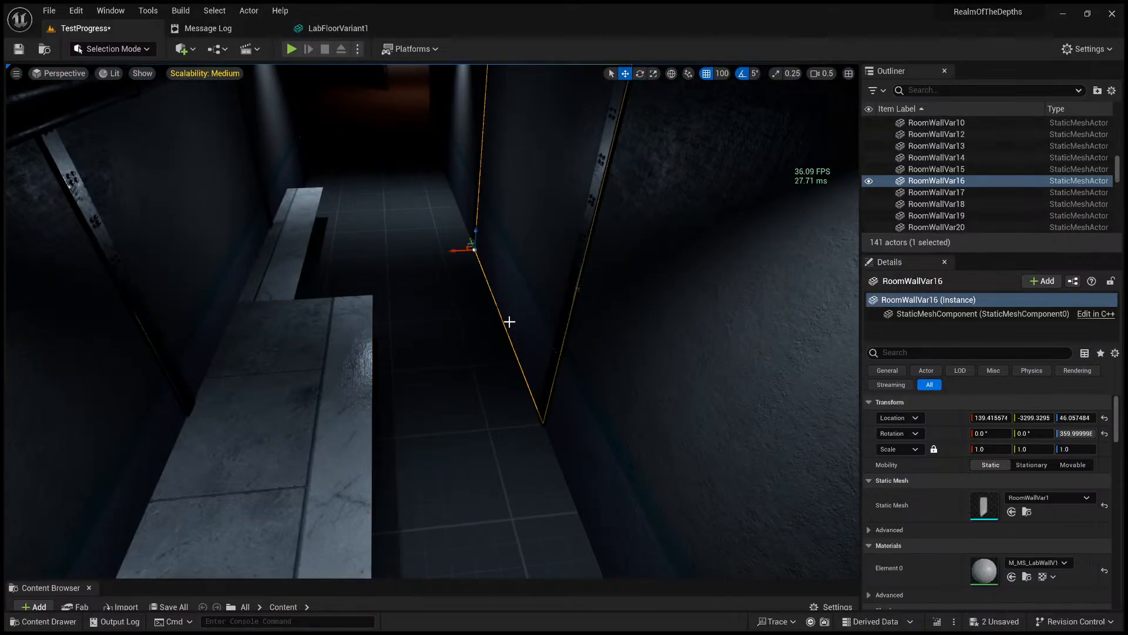
right_drag(510, 322, 711, 329)
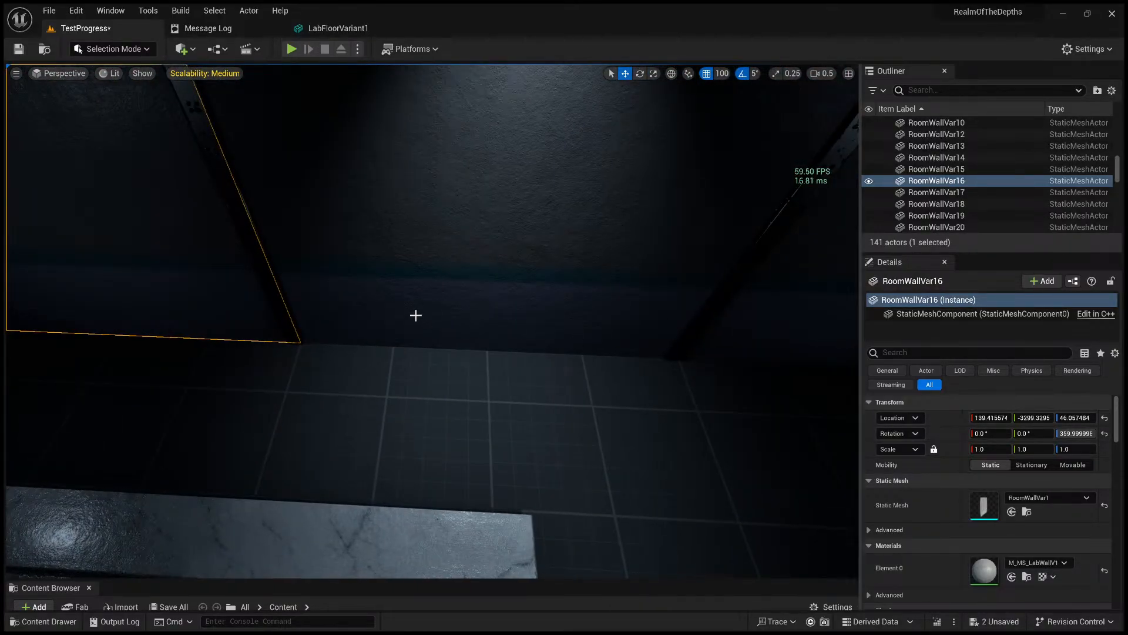
right_drag(416, 316, 433, 386)
click(414, 451)
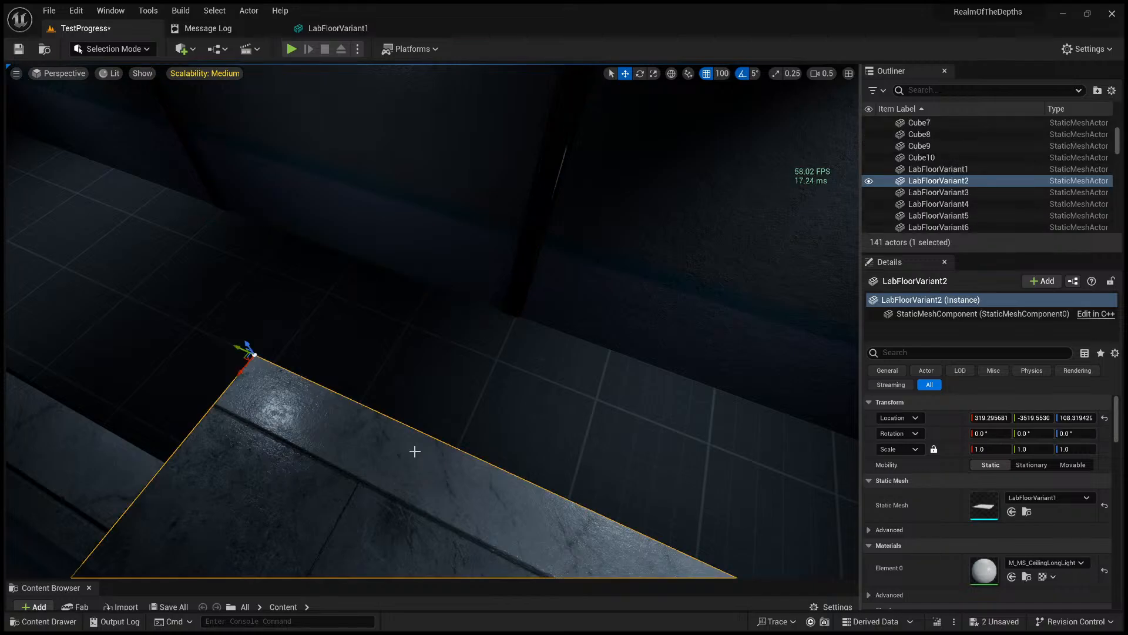
click(466, 251)
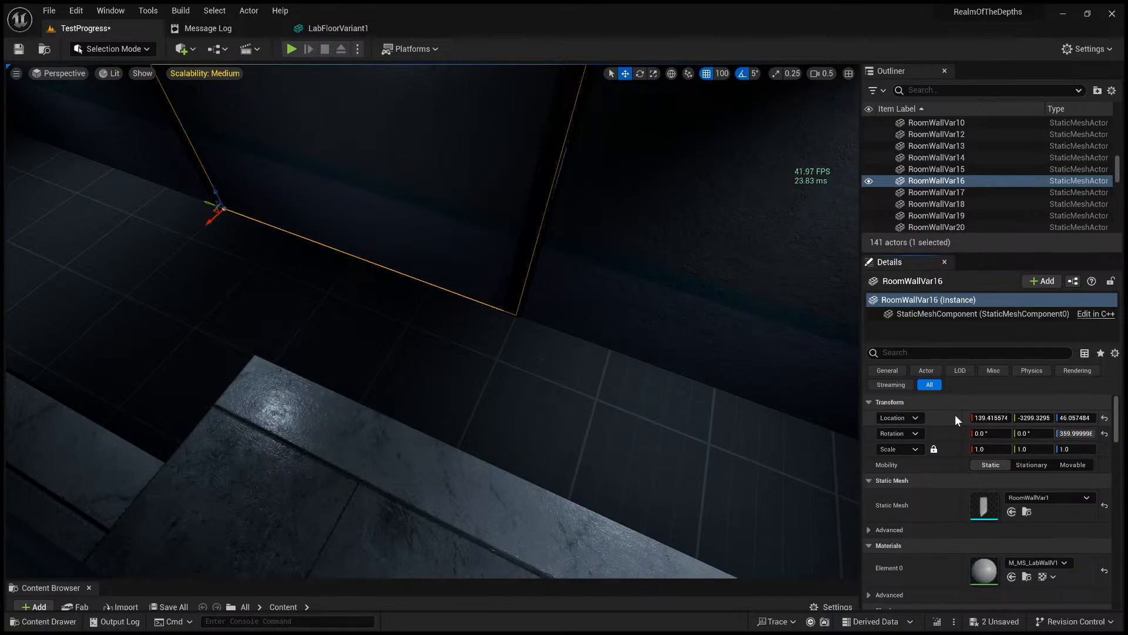
key(ctrl+z)
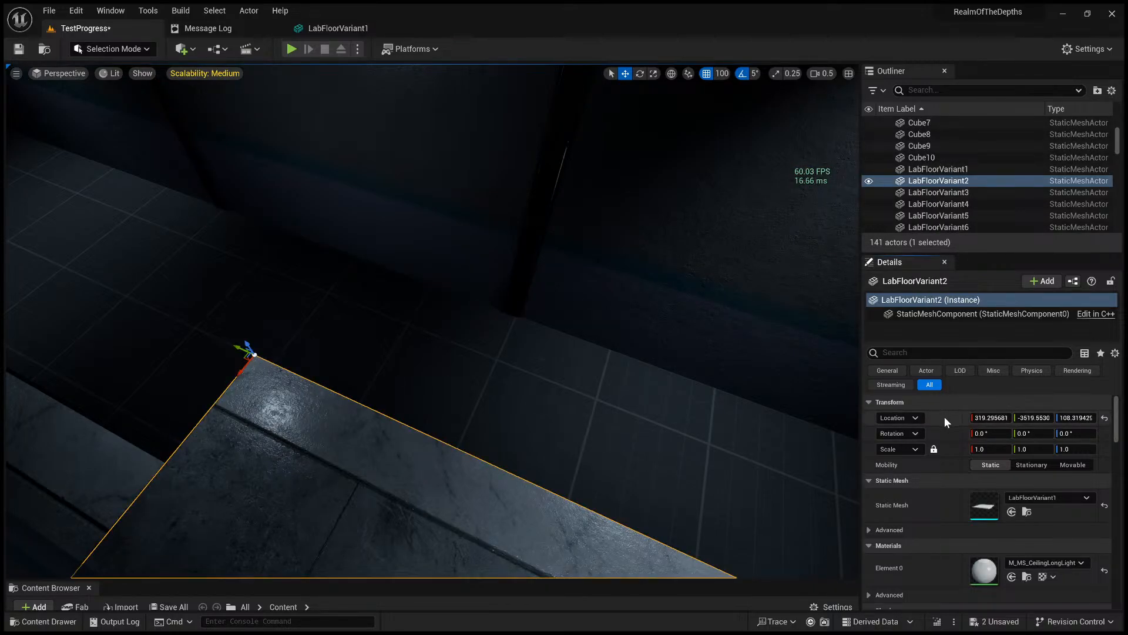
right_drag(694, 400, 566, 388)
click(616, 322)
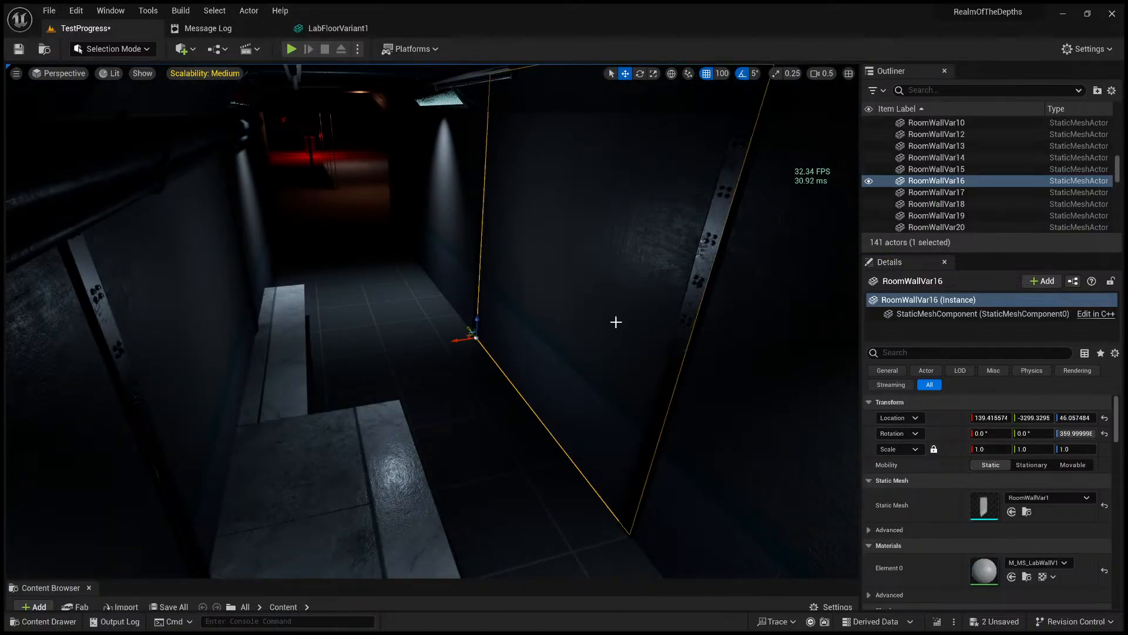
right_drag(615, 322, 567, 309)
click(413, 321)
right_drag(414, 321, 450, 363)
right_drag(568, 300, 580, 290)
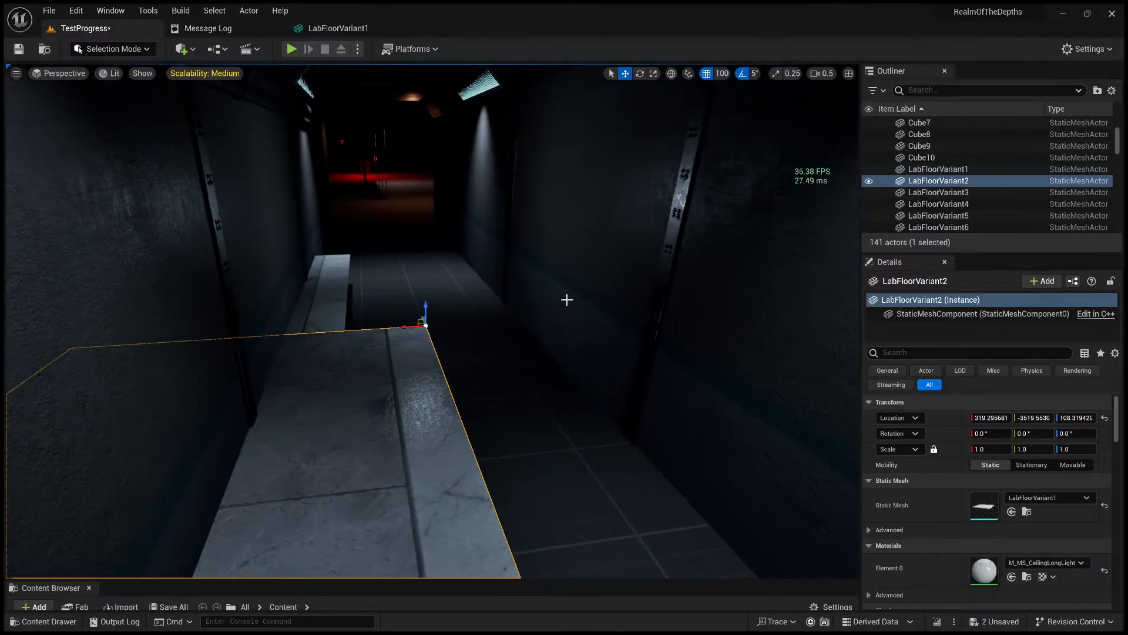
click(570, 300)
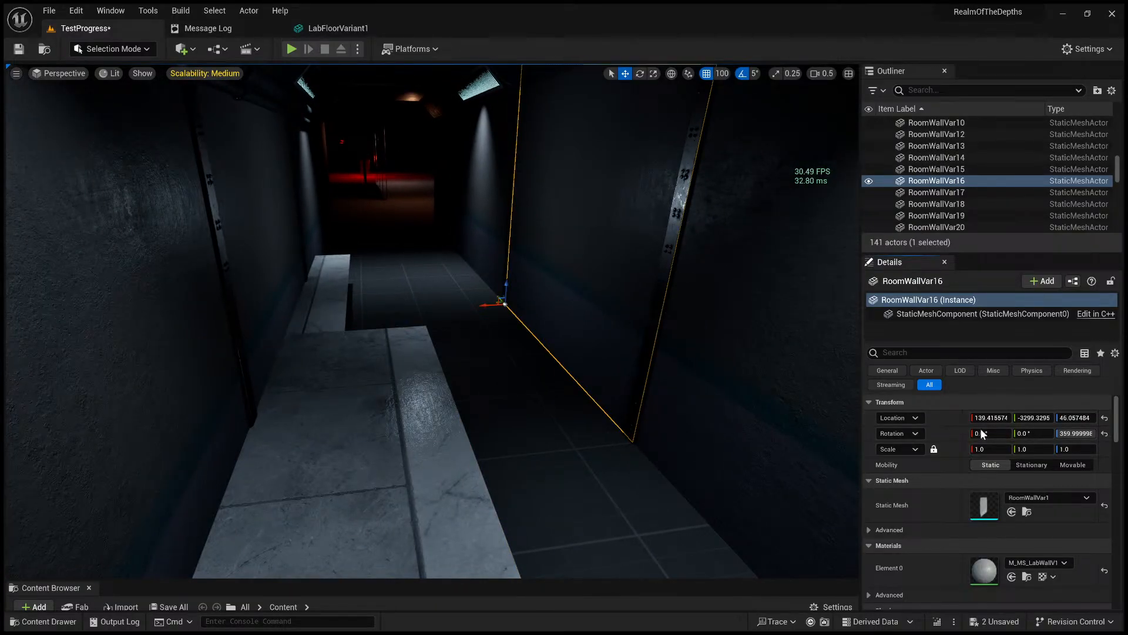
key(ctrl+z)
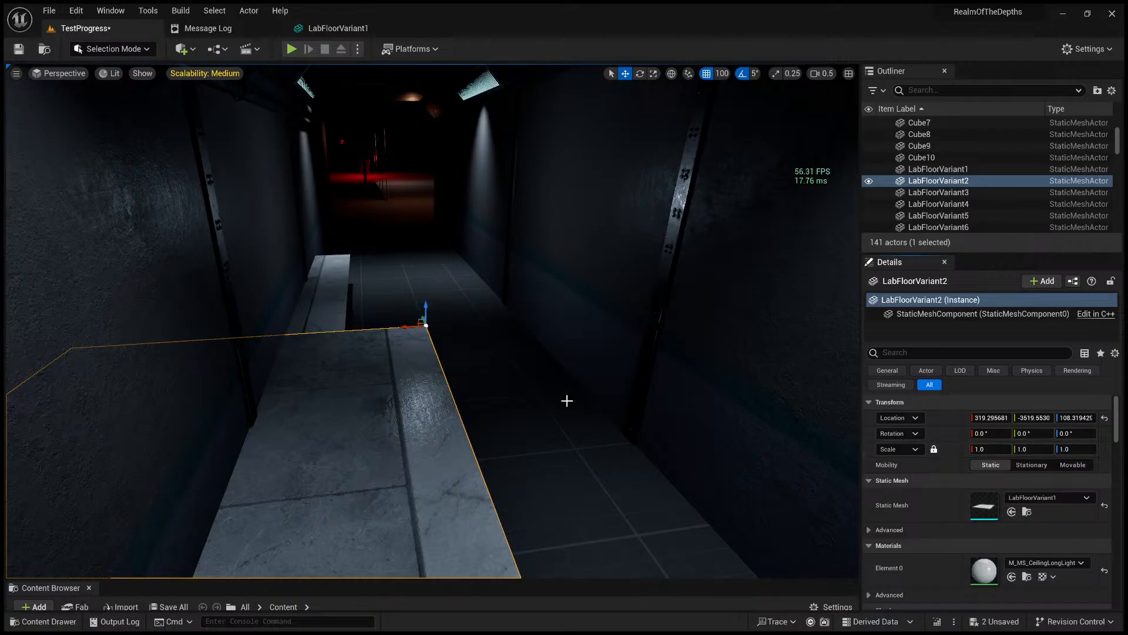
- Try moving LabFloorVariant2 -200 units along X and check its edge and location against RoomWallVar16
drag(403, 328, 541, 340)
right_drag(541, 340, 799, 329)
click(353, 358)
right_drag(353, 358, 554, 372)
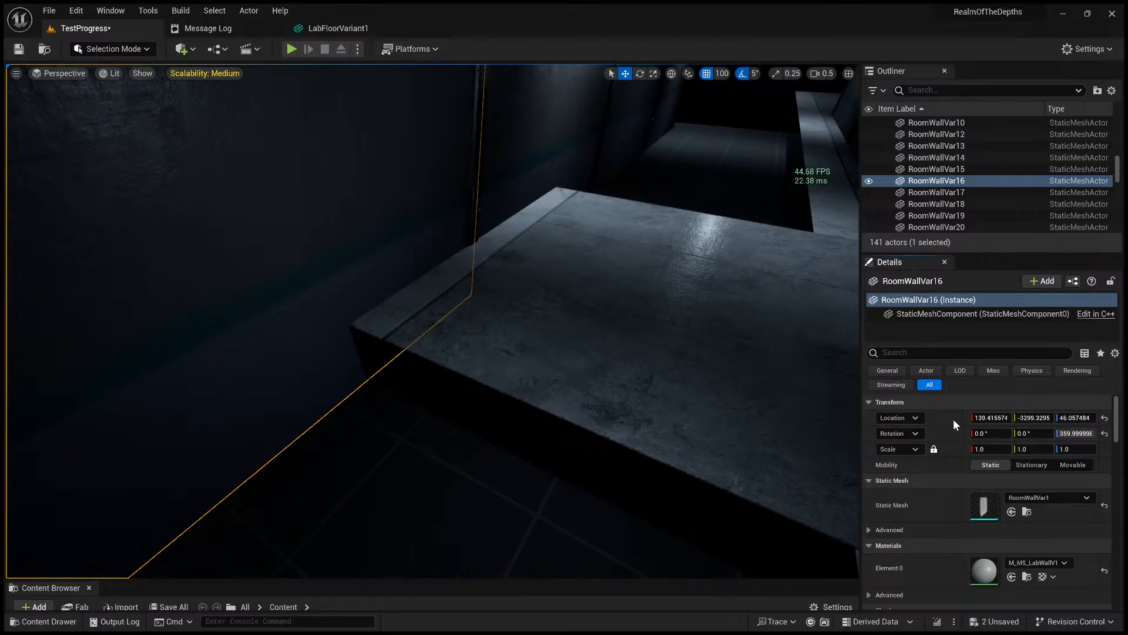
click(604, 325)
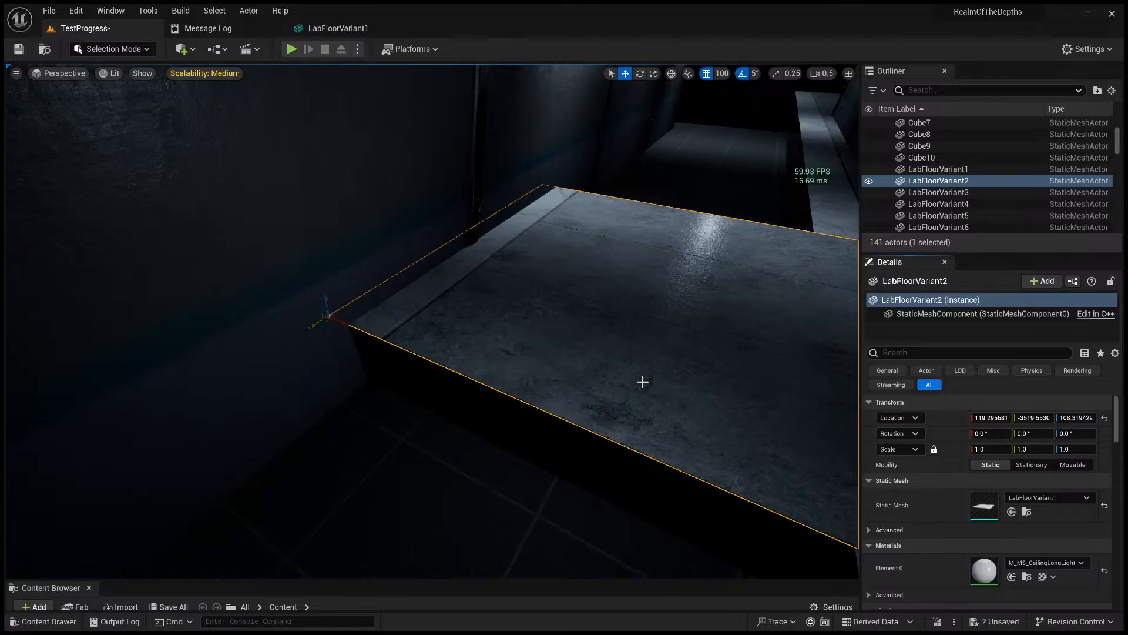
- Compare LabFloorVariant2's positions along the corridor by undoing and redoing the -200 unit X move, finally undoing it
right_drag(531, 338, 587, 347)
key(s)
key(ctrl+z)
key(ctrl+y)
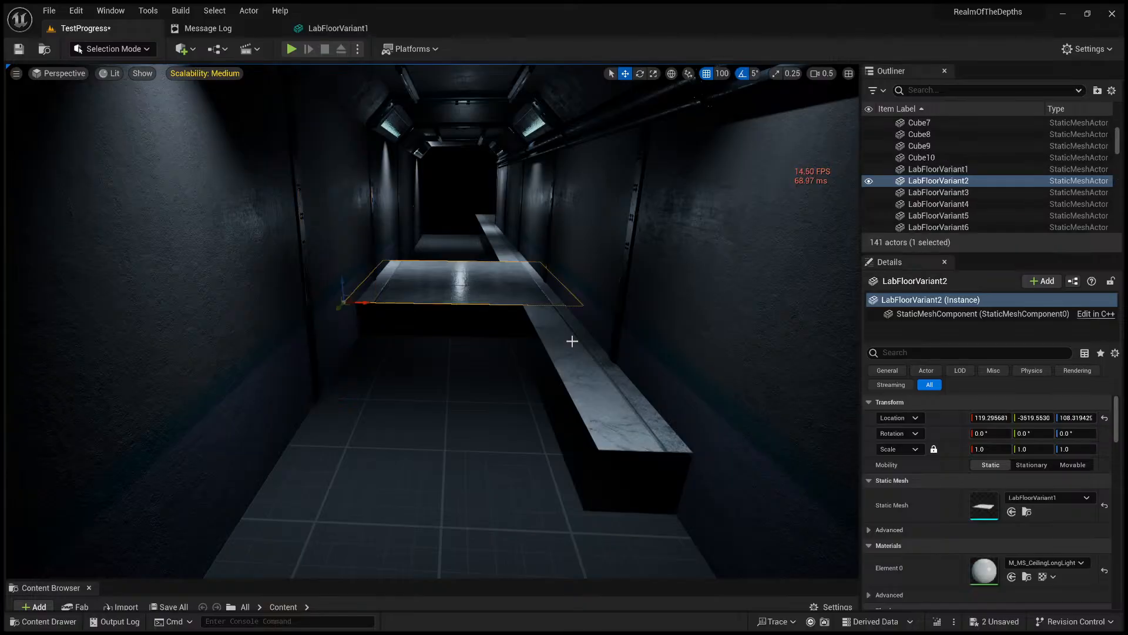
key(ctrl+y)
key(ctrl+y)
key(ctrl+z)
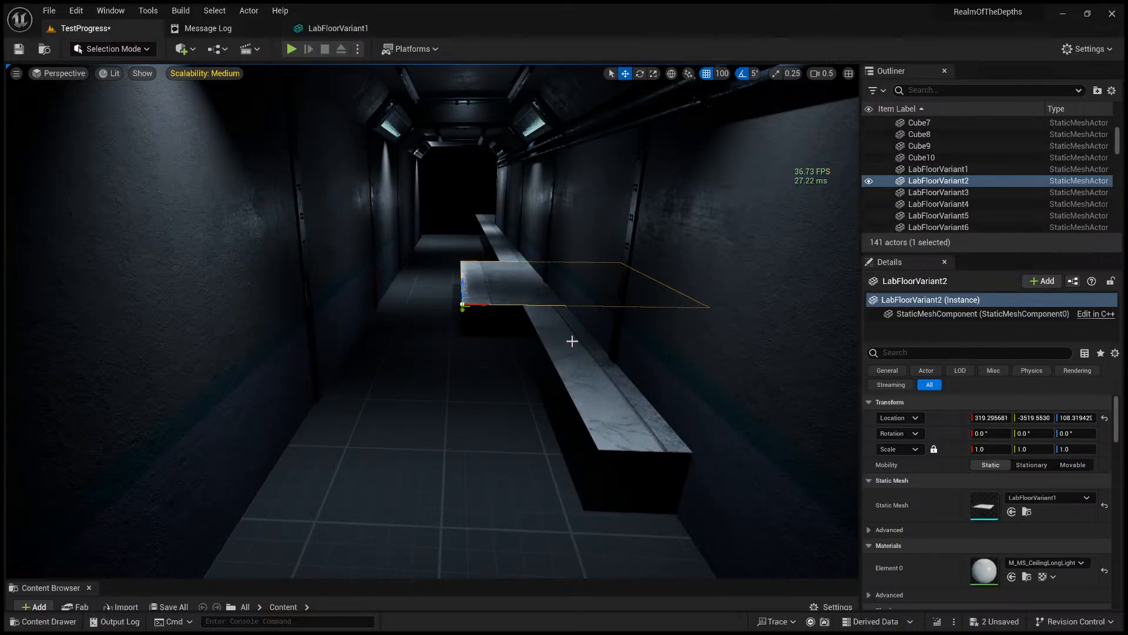
key(ctrl+z)
key(ctrl+z)
click(524, 289)
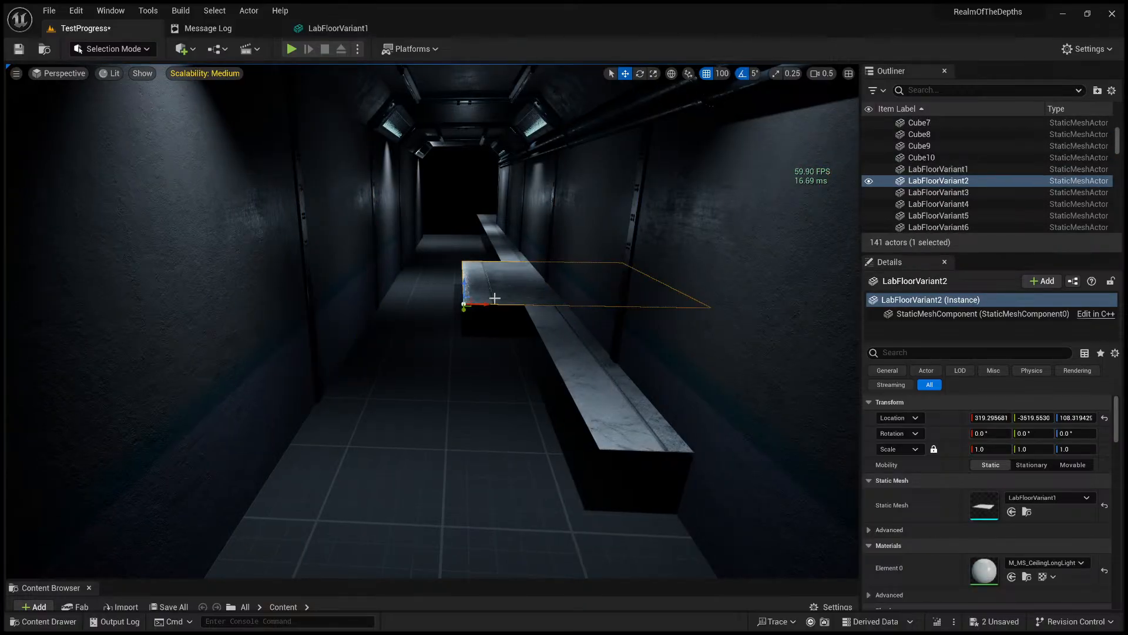
- Realign LabFloorVariant2 with the other tiles at X 419.295681, and move all six LabFloorVariant tiles -300 units along X
drag(501, 304, 555, 310)
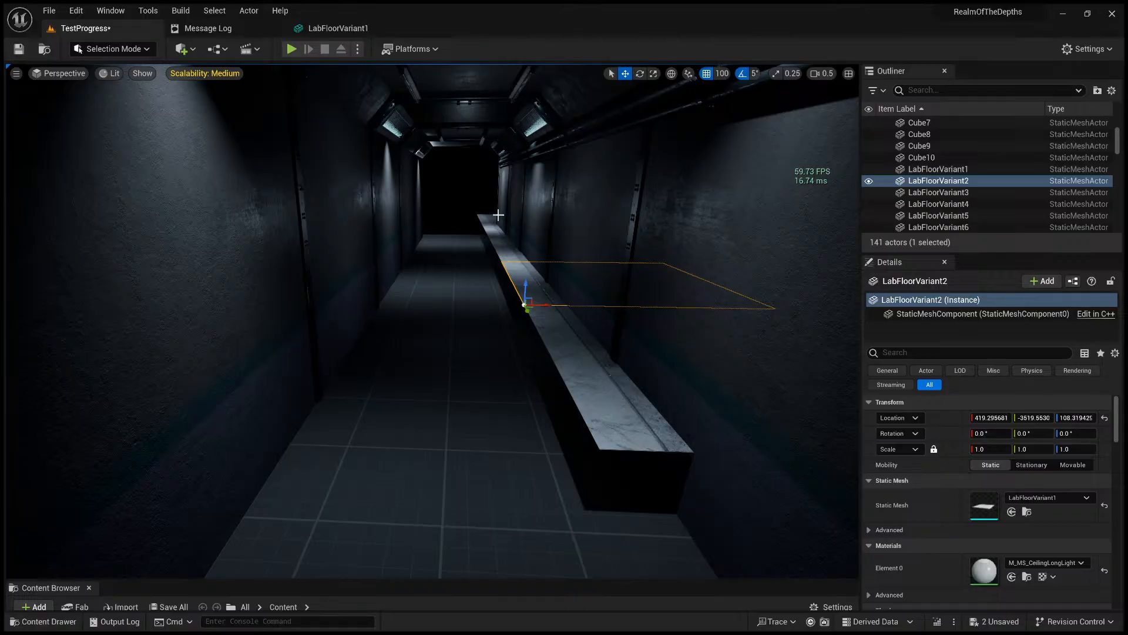
click(569, 381)
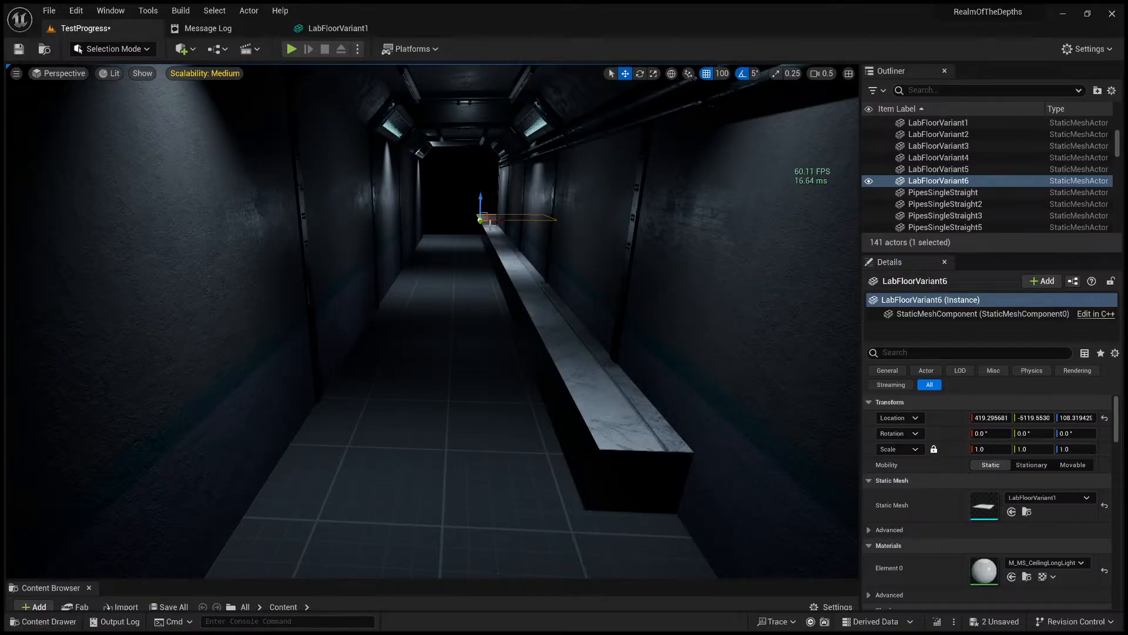
ctrl+click(490, 224)
ctrl+click(496, 237)
ctrl+click(502, 250)
ctrl+click(519, 277)
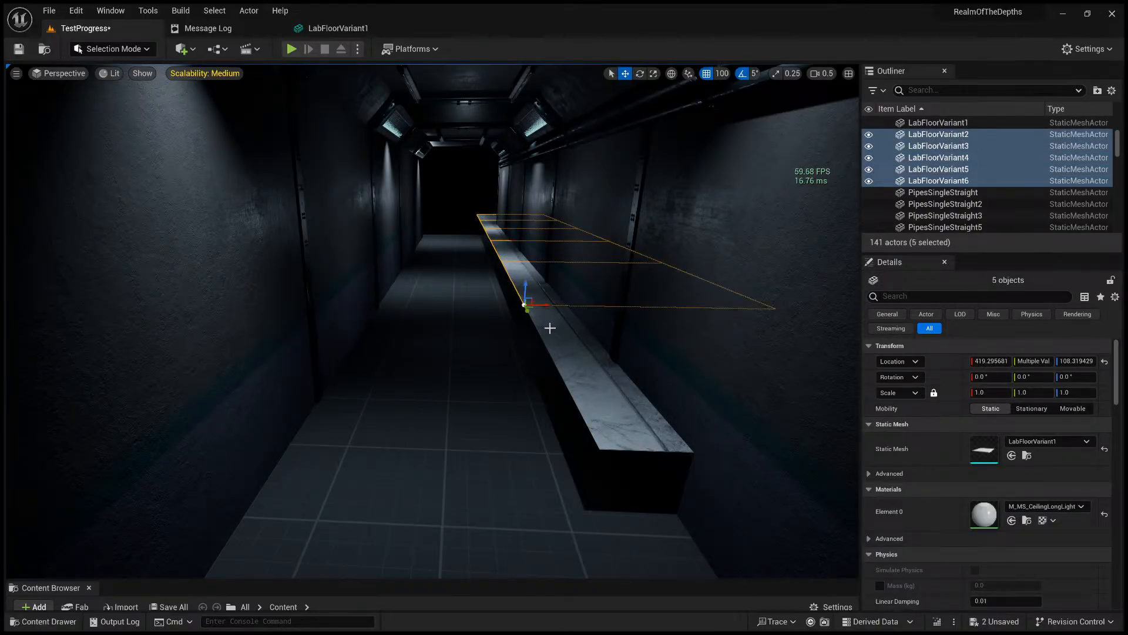
ctrl+click(570, 352)
right_drag(568, 398, 647, 416)
key(s)
key(a)
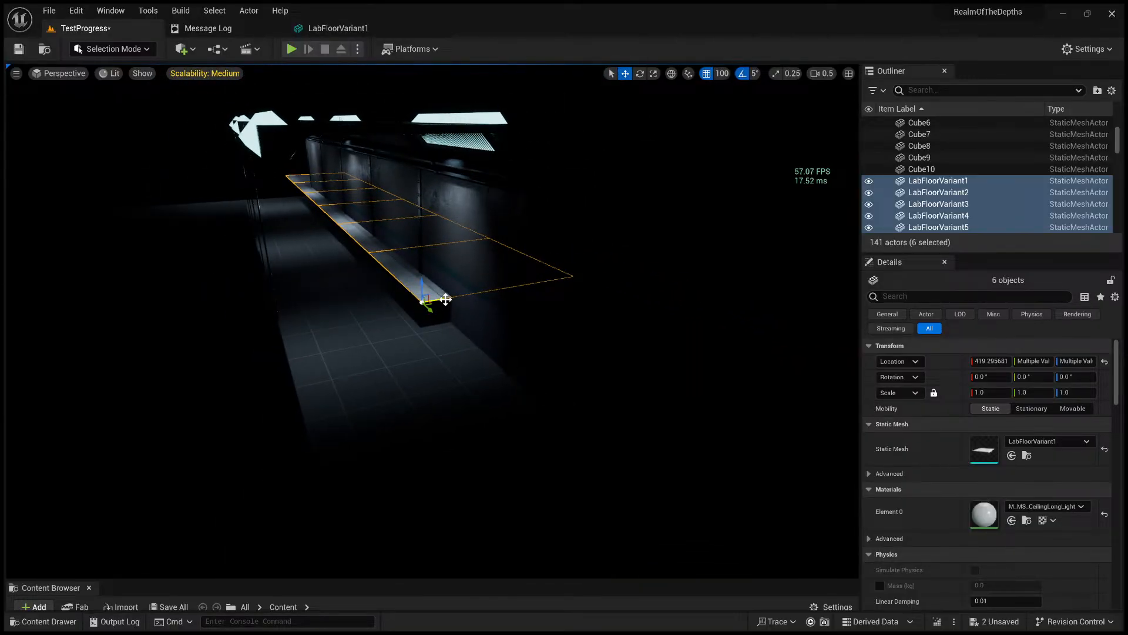
drag(446, 299, 294, 325)
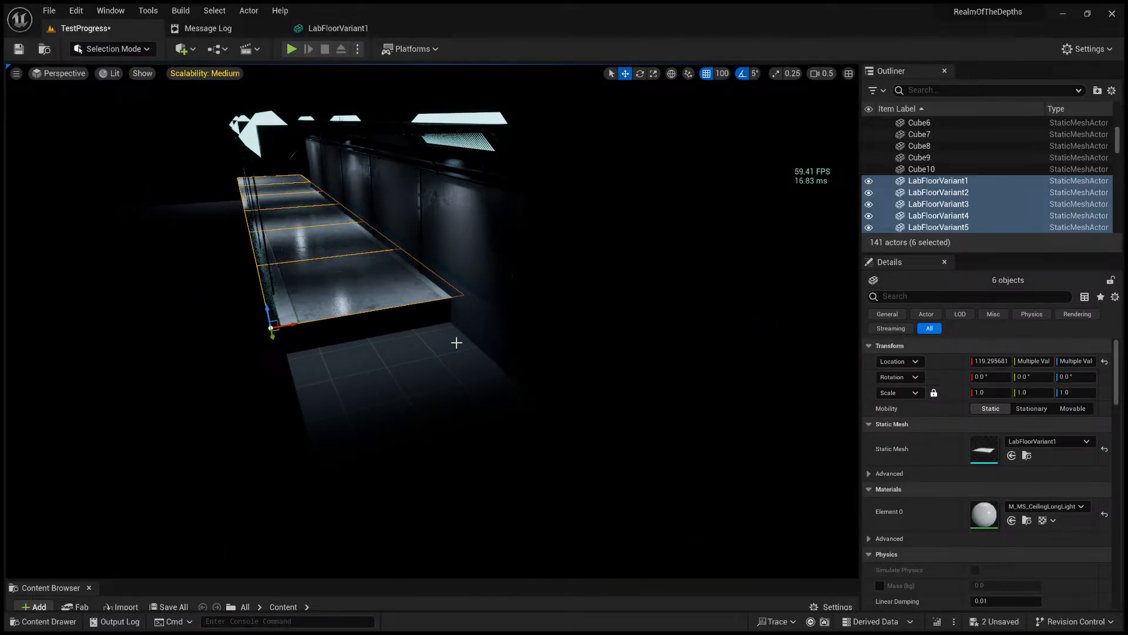
- Move all six LabFloorVariant tiles 400 units along Y toward the near end of the corridor
key(d)
right_drag(457, 343, 411, 334)
key(w)
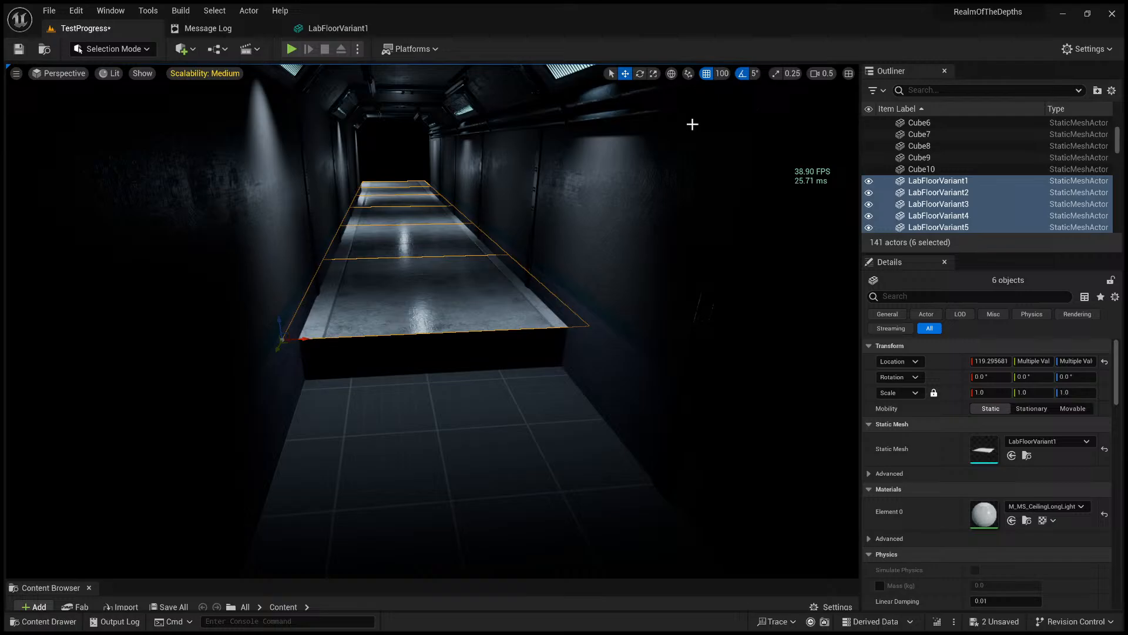
click(653, 74)
right_drag(551, 267, 552, 267)
key(w)
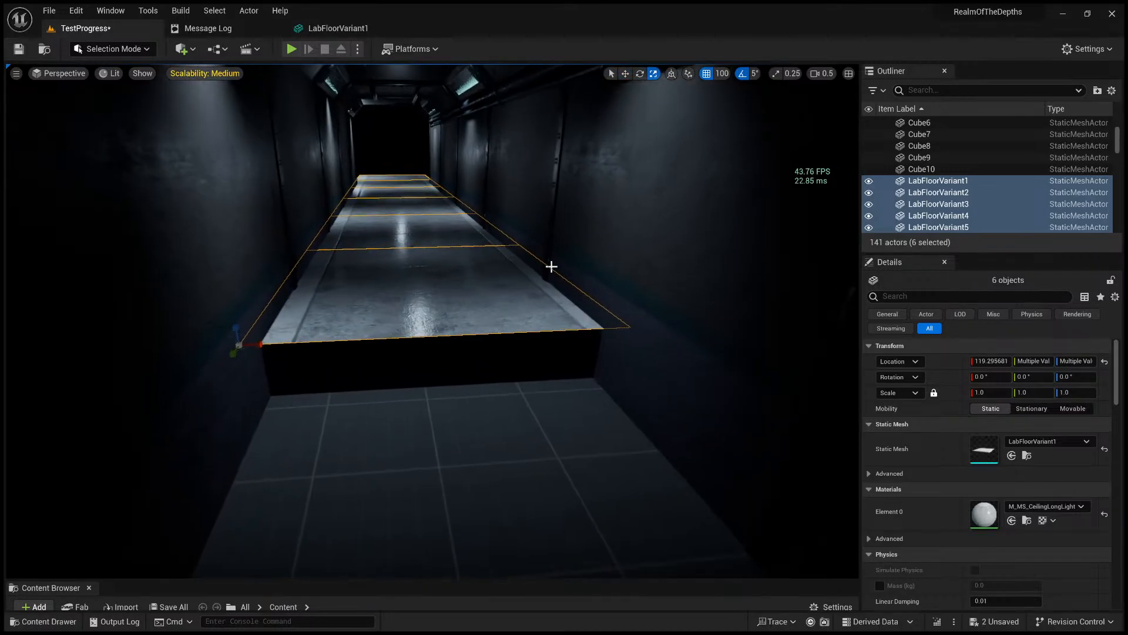
click(626, 73)
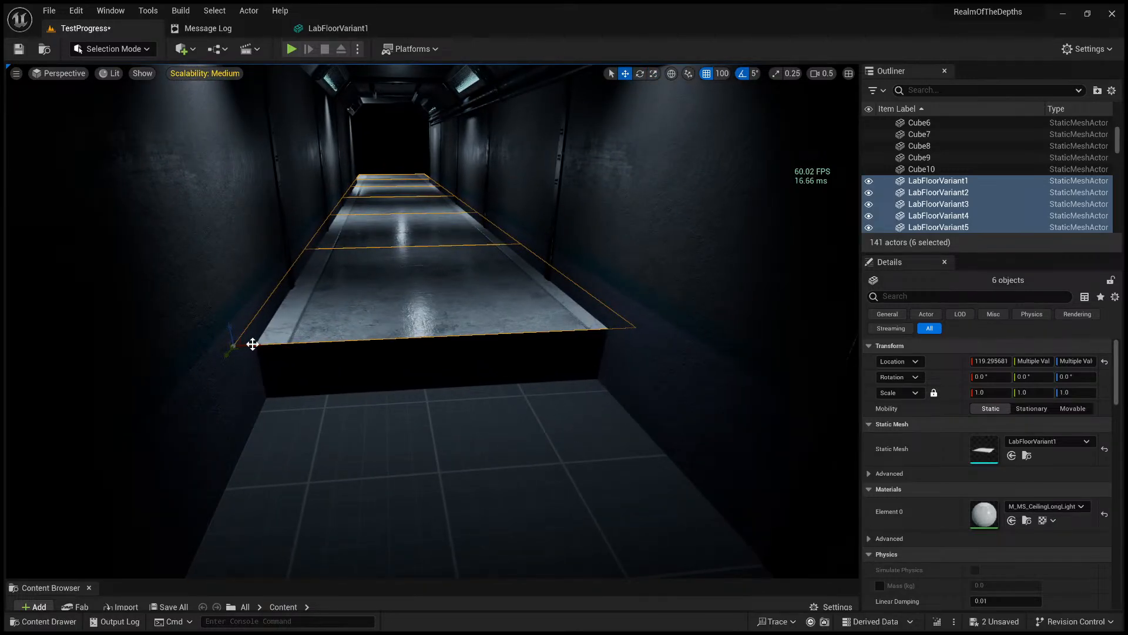
drag(226, 351, 102, 520)
right_drag(323, 406, 224, 405)
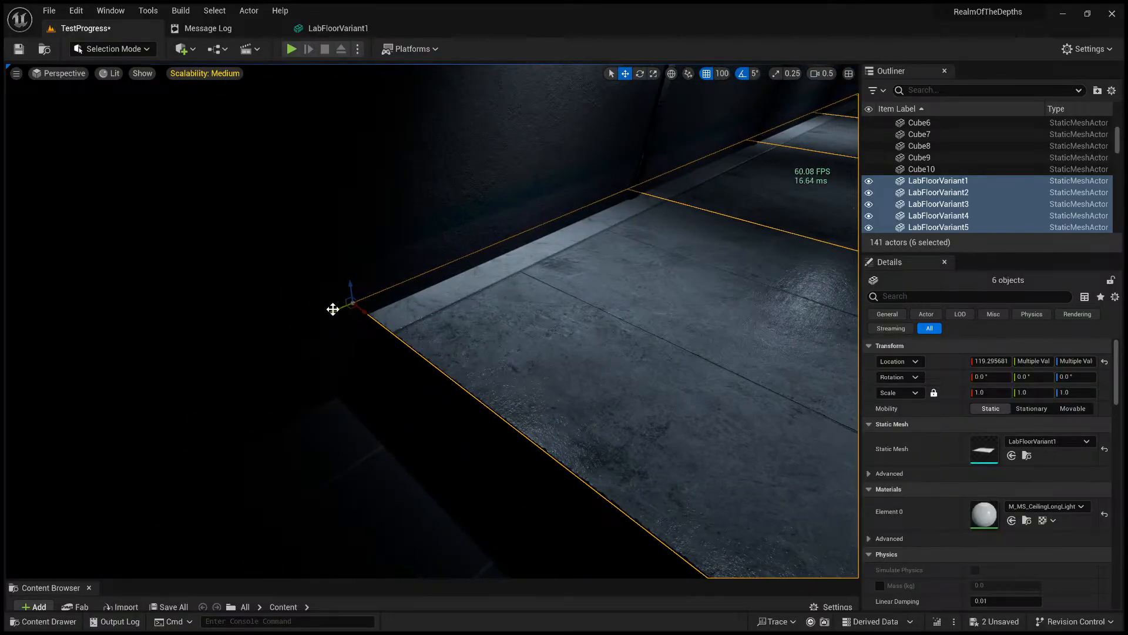
drag(318, 317, 148, 381)
right_drag(357, 360, 405, 356)
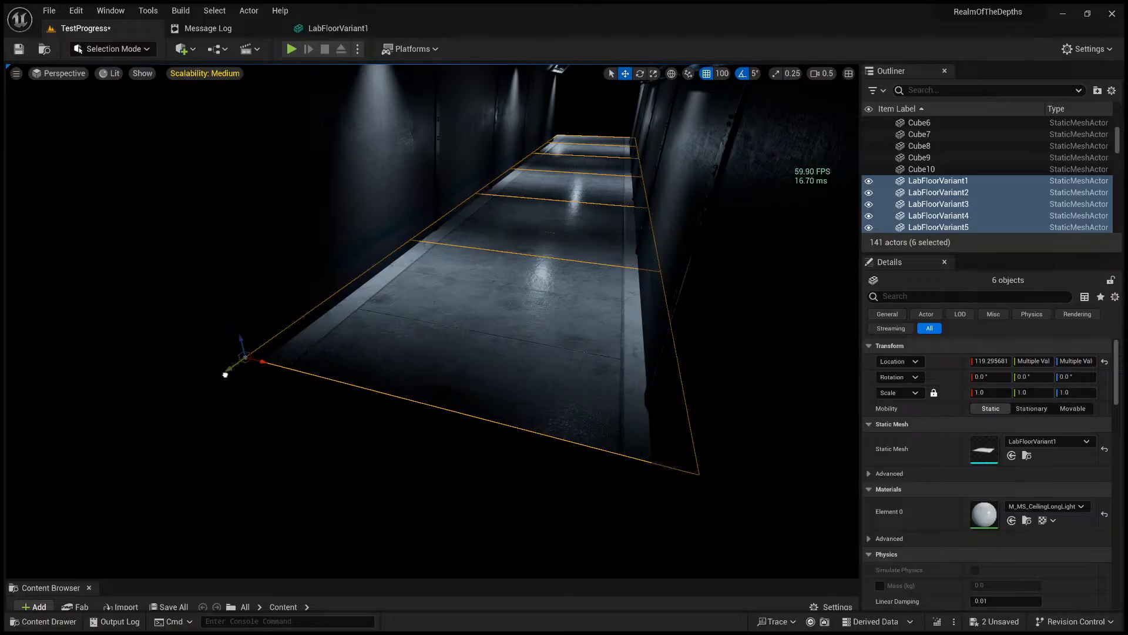
drag(225, 374, 139, 436)
right_drag(397, 228, 462, 203)
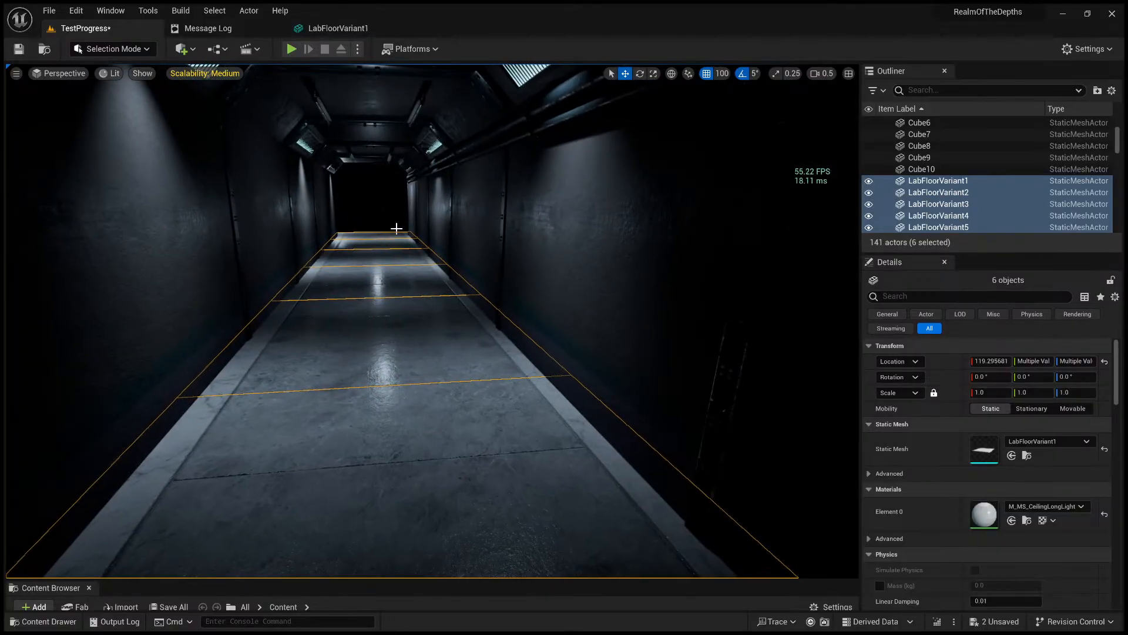
- Deselect the floor tiles and examine how their marble borders meet the walls along the corridor
click(380, 204)
right_drag(456, 243, 491, 285)
click(490, 285)
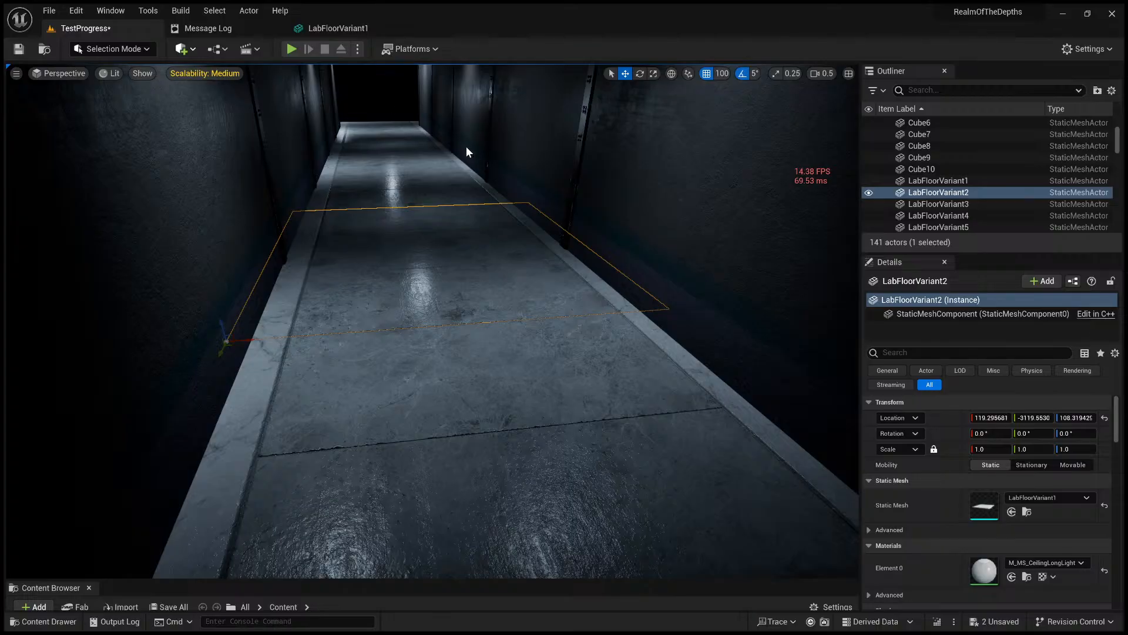
key(Escape)
right_drag(470, 167, 499, 237)
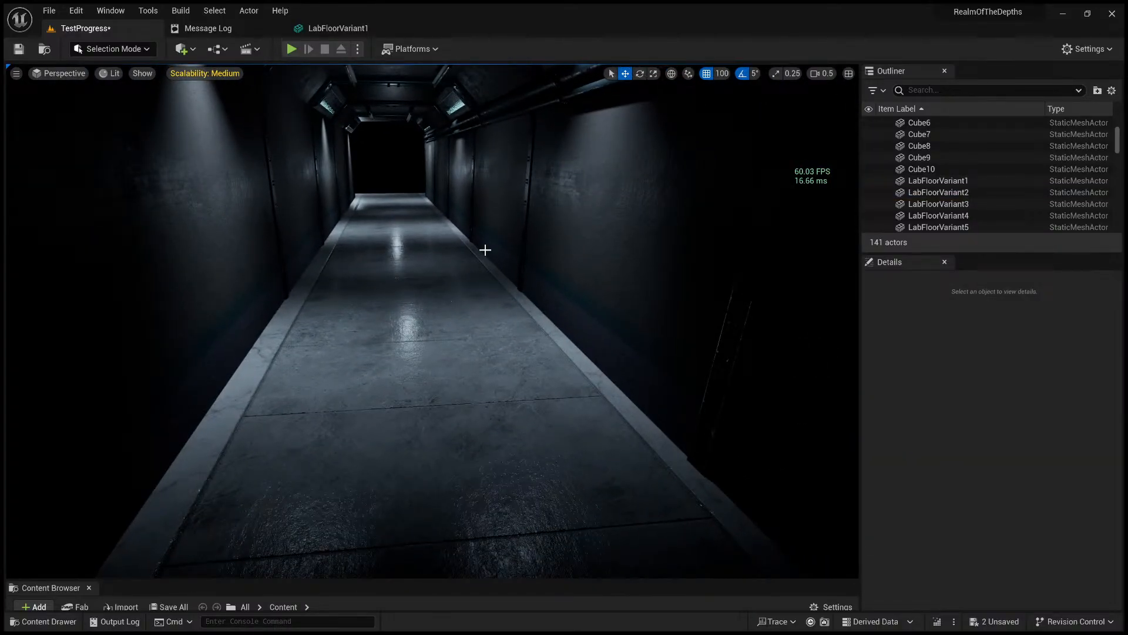
mouse_move(483, 362)
right_down()
mouse_move(487, 347)
mouse_move(529, 352)
mouse_move(488, 345)
mouse_move(488, 365)
mouse_move(300, 468)
right_up()
right_drag(462, 394, 461, 365)
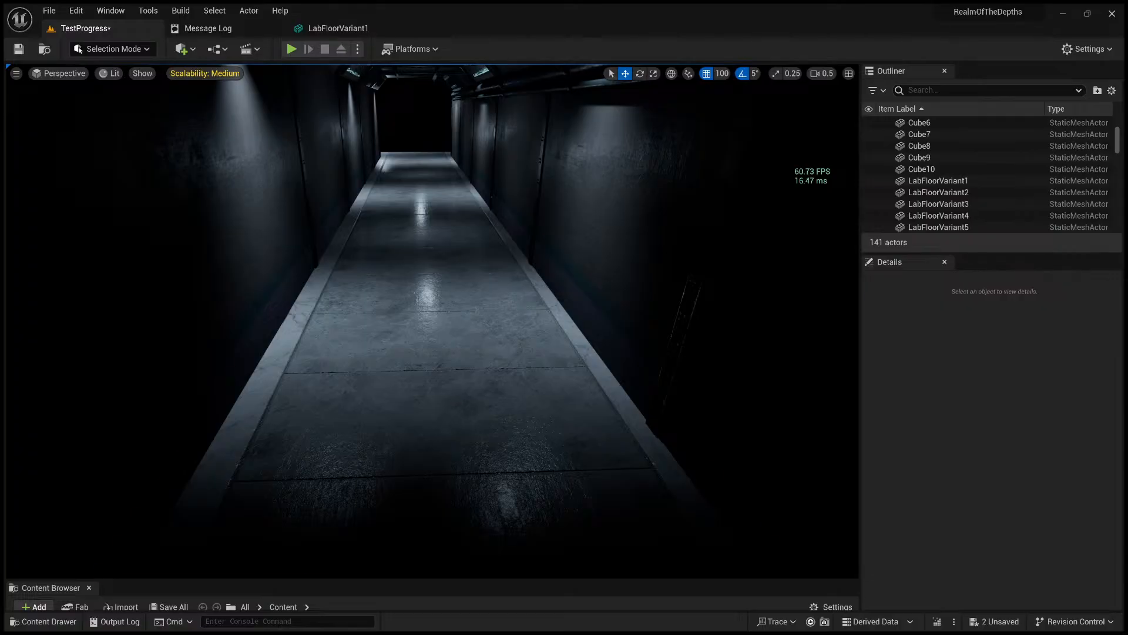
- Turn off position grid snapping and shift all six LabFloorVariant tiles to X 114.591601 using a temporary central pivot
click(453, 384)
ctrl+click(434, 270)
ctrl+click(434, 211)
ctrl+click(433, 162)
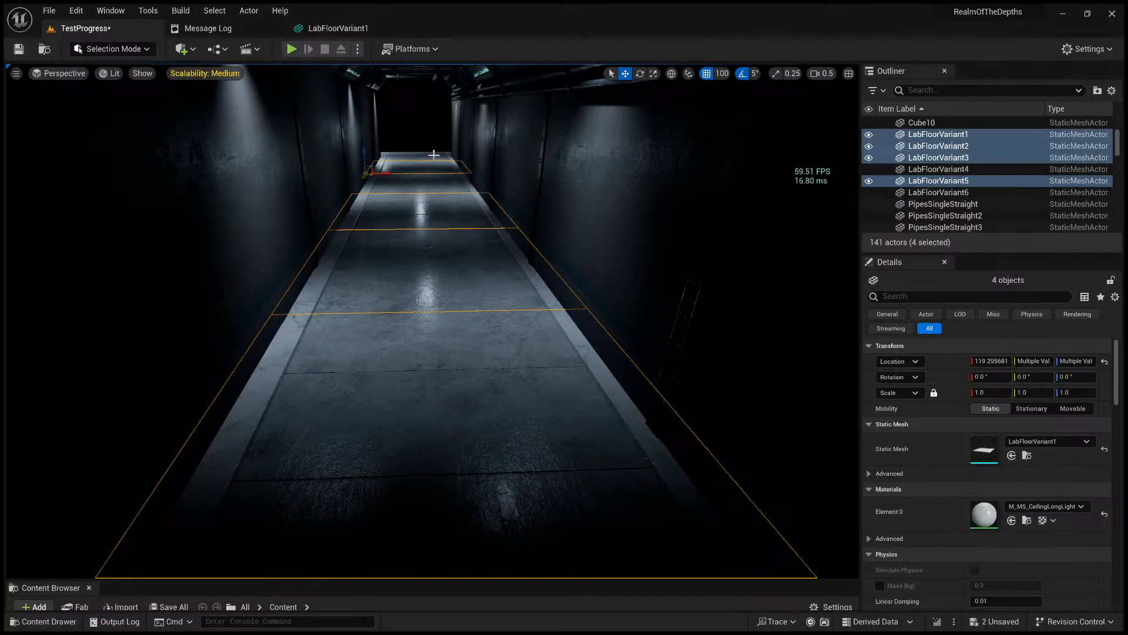
ctrl+click(425, 186)
ctrl+click(427, 156)
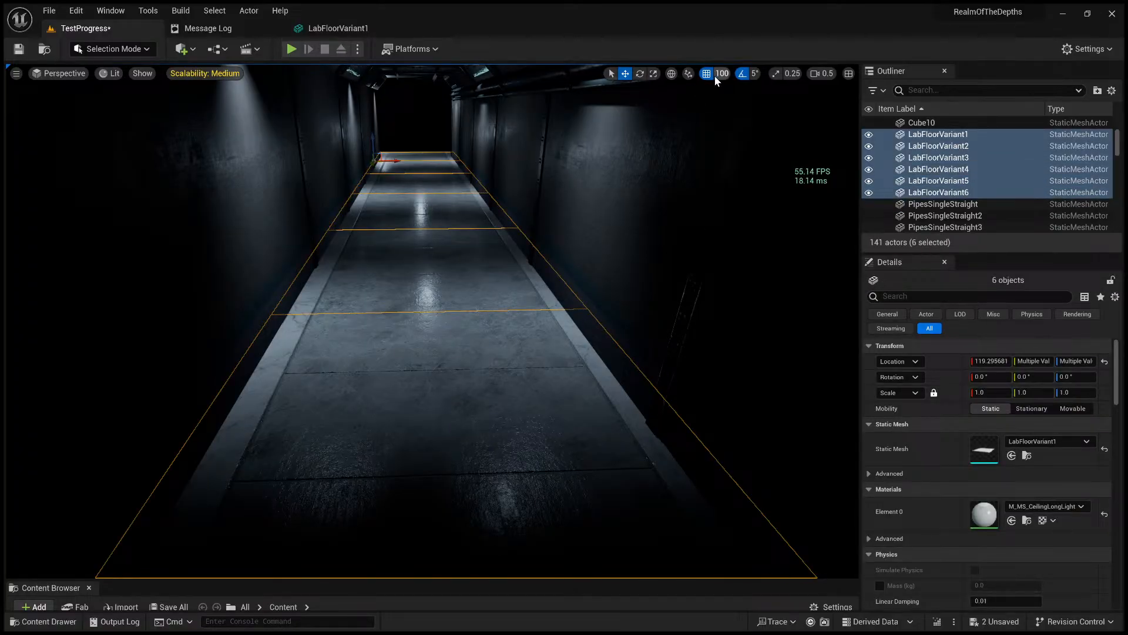
click(710, 75)
alt+middle_click(427, 249)
drag(446, 247, 445, 250)
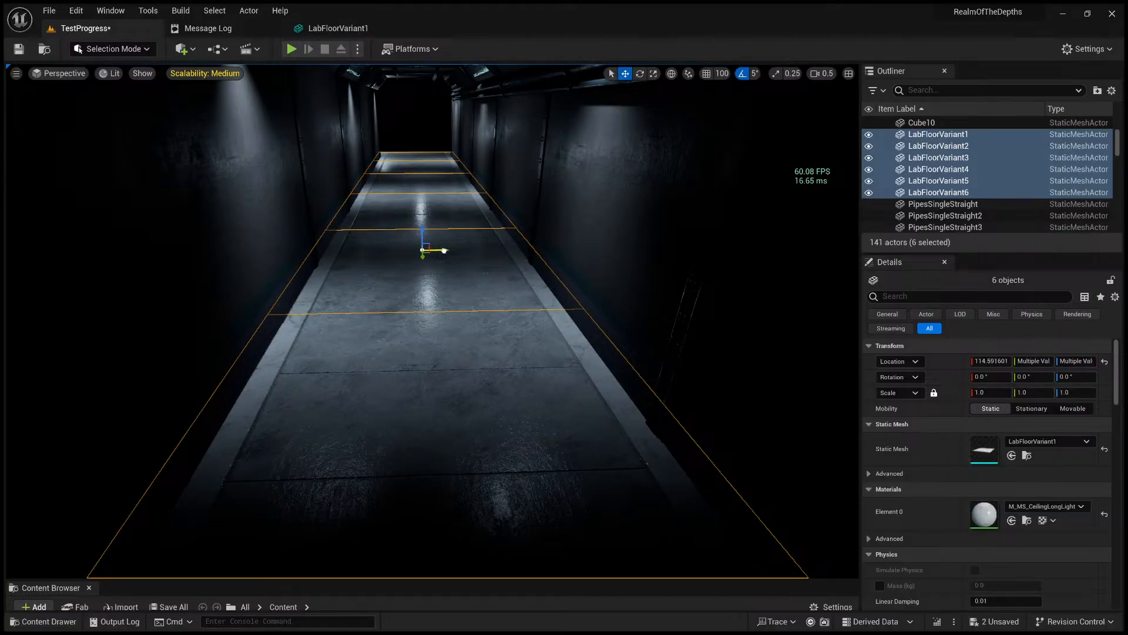
right_drag(445, 251, 422, 243)
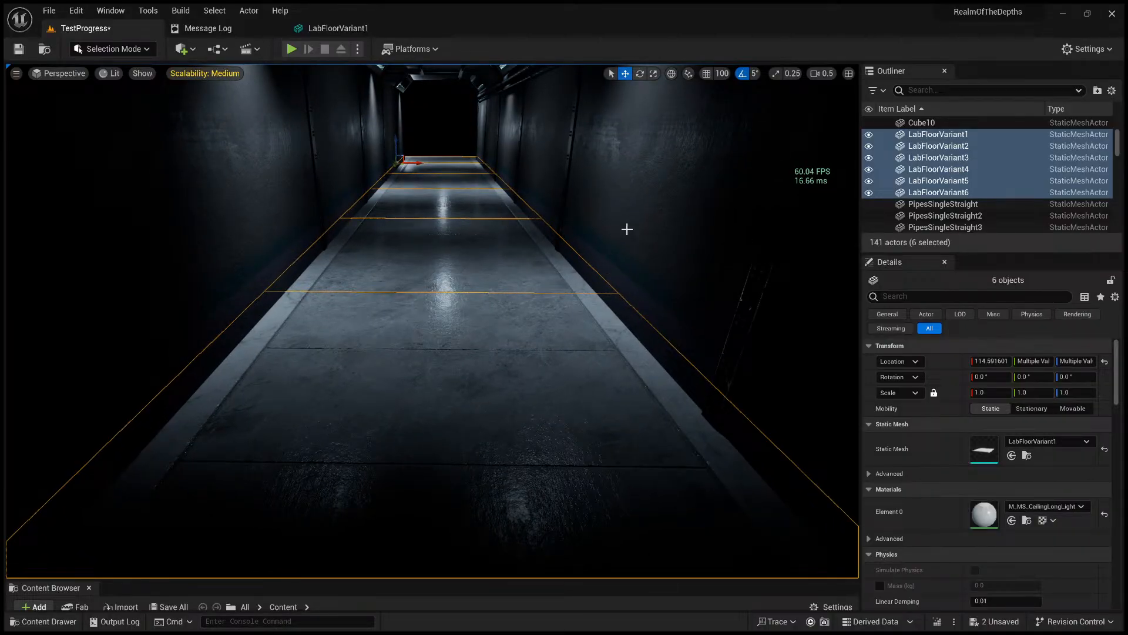
- Compare the X location of wall panel RoomWallVar19 with those of LabFloorVariant1 and LabFloorVariant2
click(676, 231)
click(517, 279)
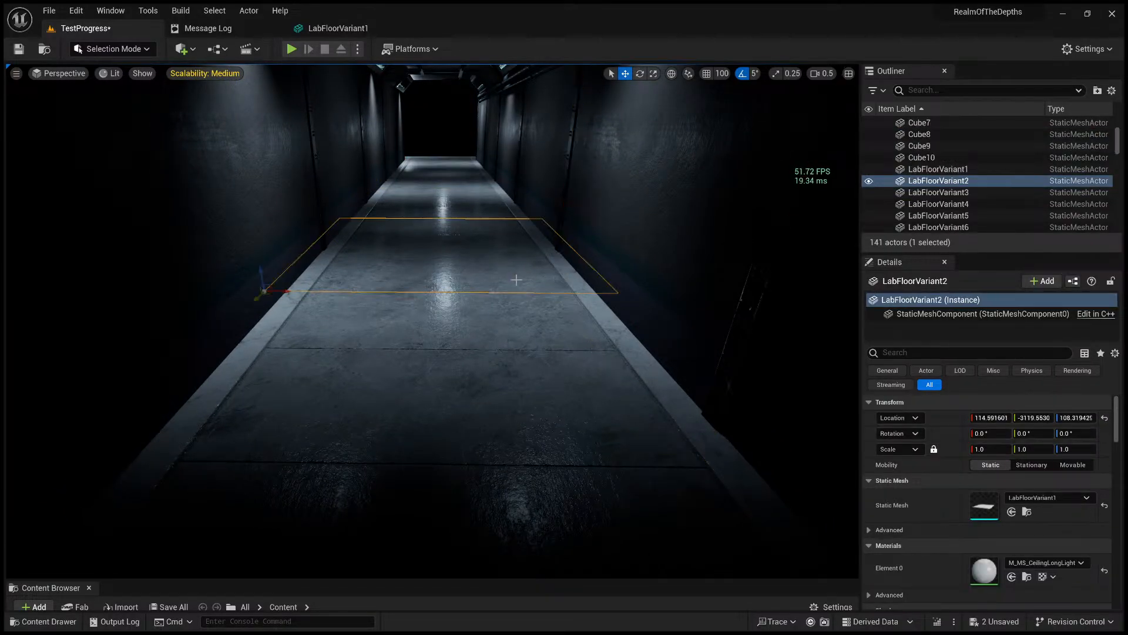
click(631, 242)
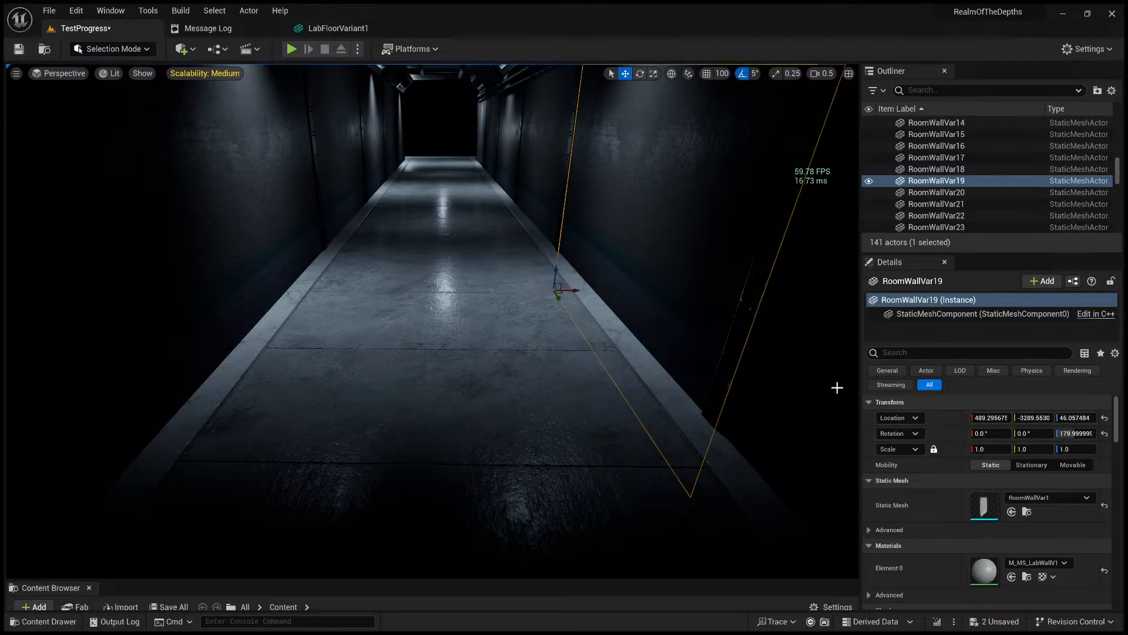
click(617, 310)
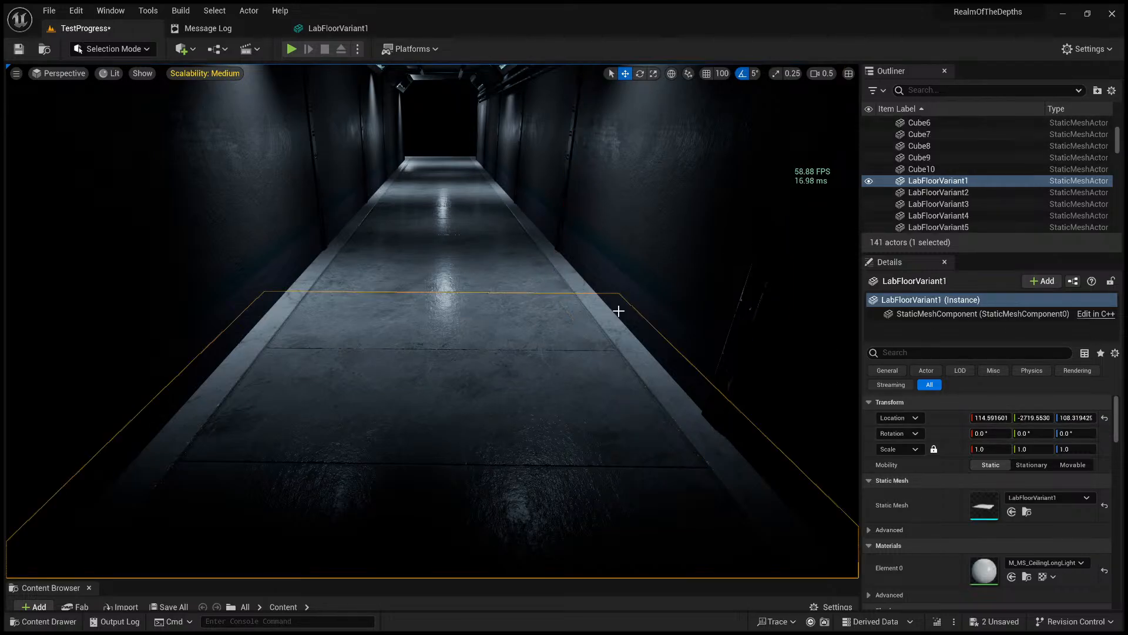
click(695, 313)
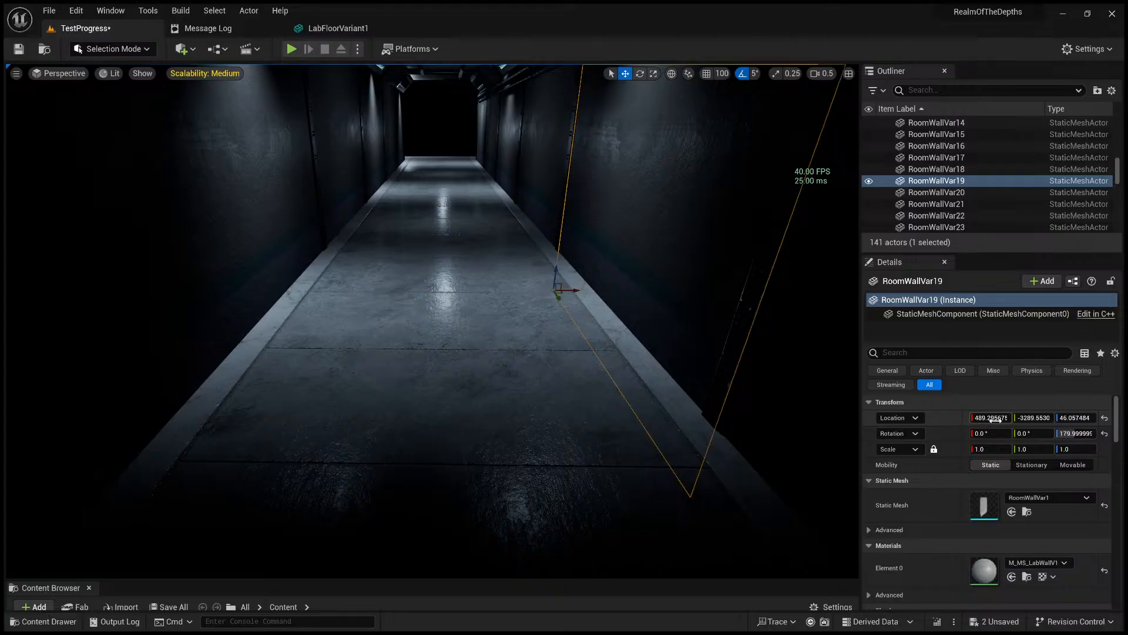
click(492, 324)
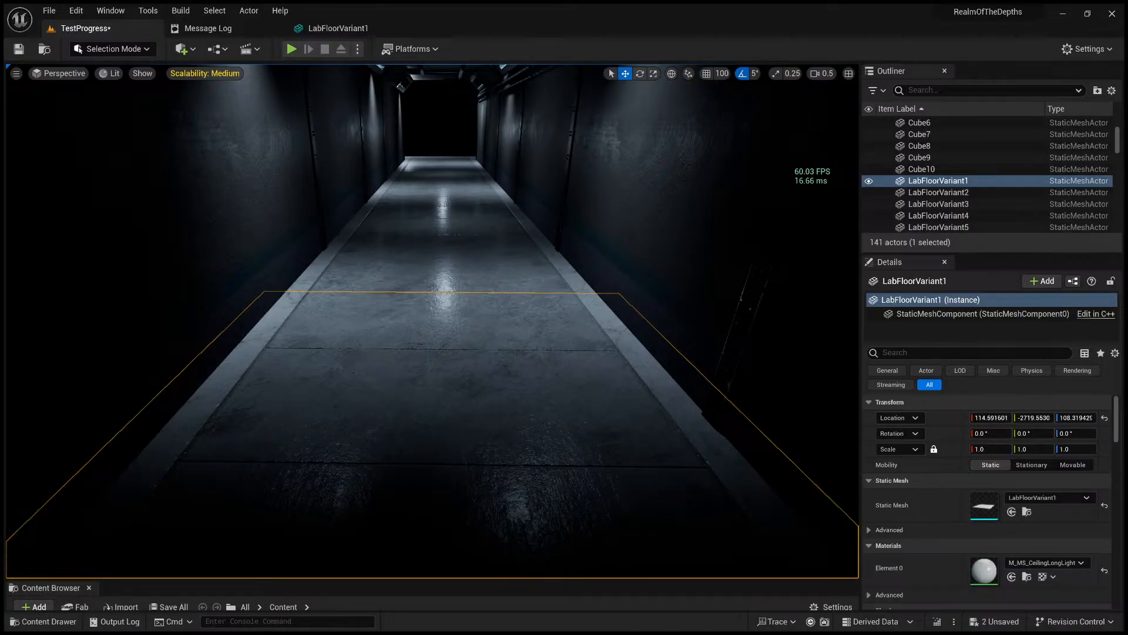
- Switch to Blender, undo the last two changes to Plane.004, and inspect the surrounding lab layout
key(ctrl+shift+h)
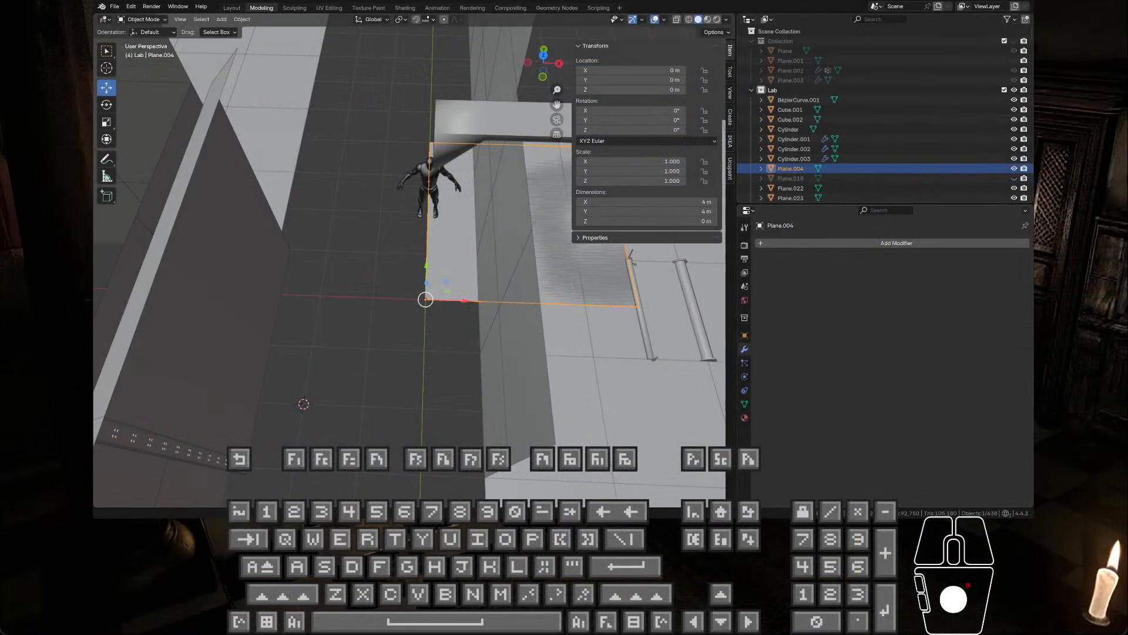
middle_drag(442, 294, 421, 228)
key(ctrl+z)
key(ctrl+z)
scroll(441, 273, down, 5)
scroll(409, 274, up, 5)
scroll(516, 231, down, 2)
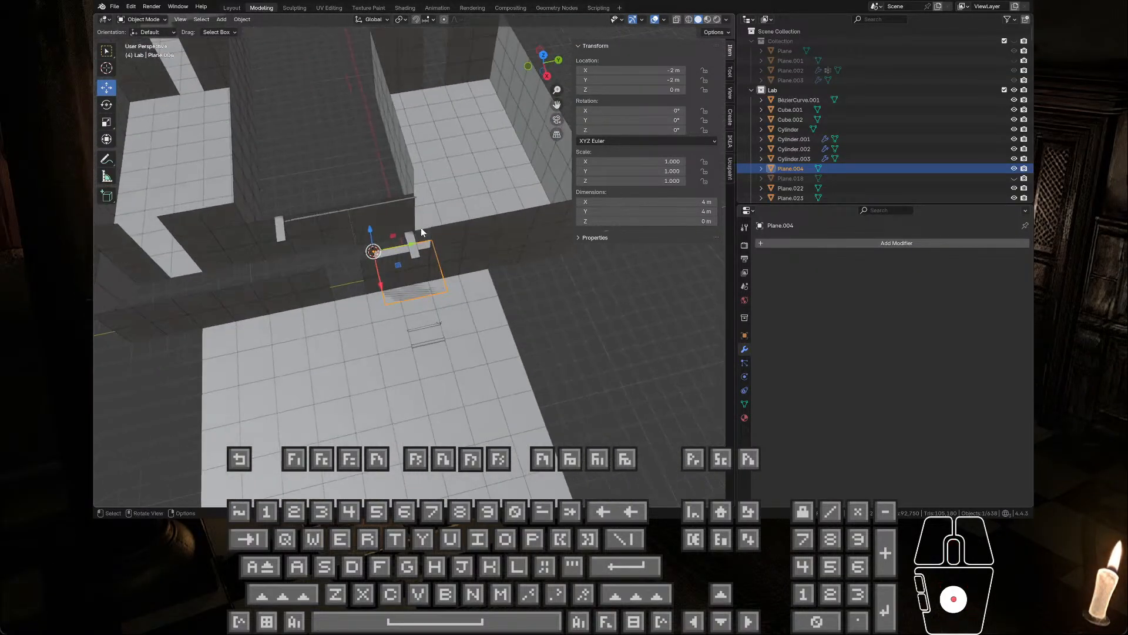
scroll(473, 239, down, 4)
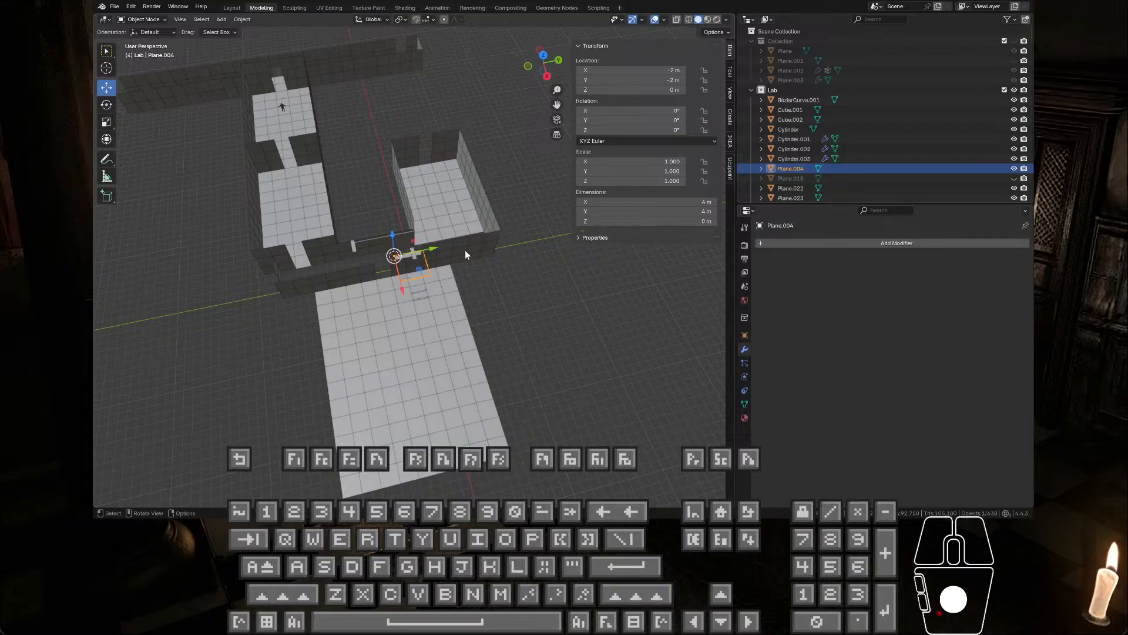
scroll(466, 254, up, 4)
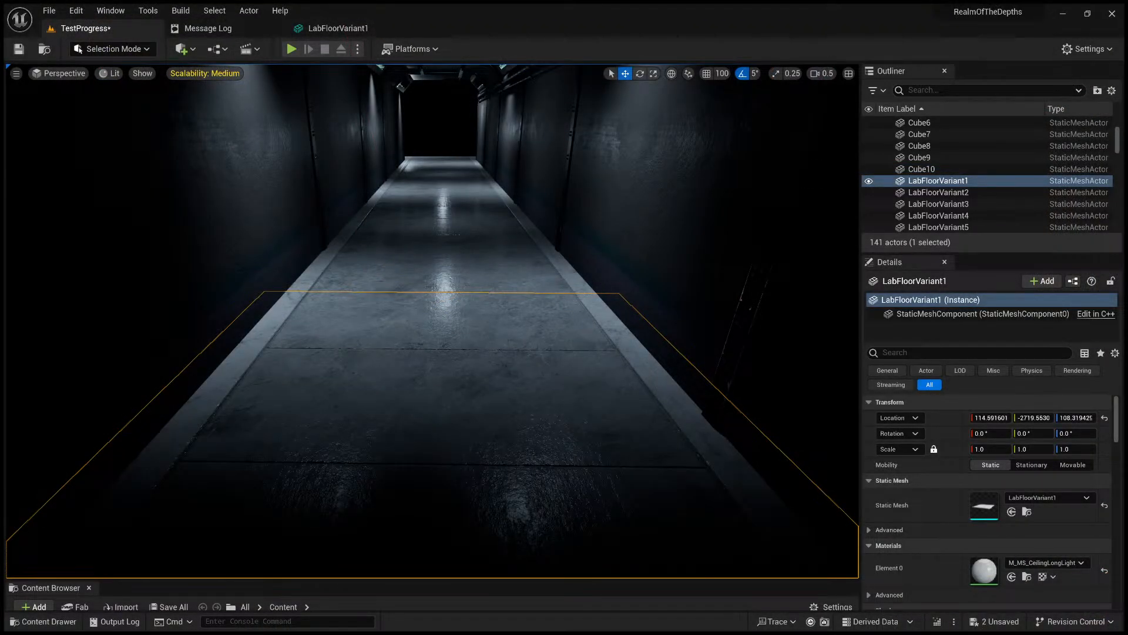
- Return to Unreal, scale all six LabFloorVariant tiles to 0.870055 along X about a central pivot, and check their fit between the walls
click(445, 160)
shift+click(440, 180)
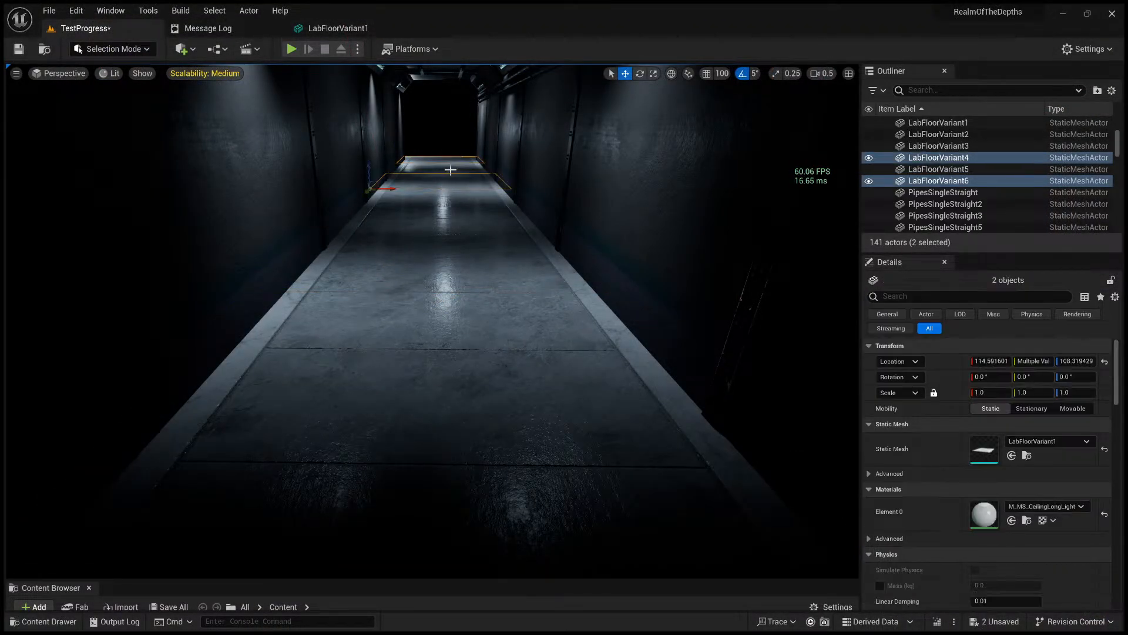
shift+click(451, 169)
shift+click(447, 206)
shift+click(443, 249)
shift+click(439, 414)
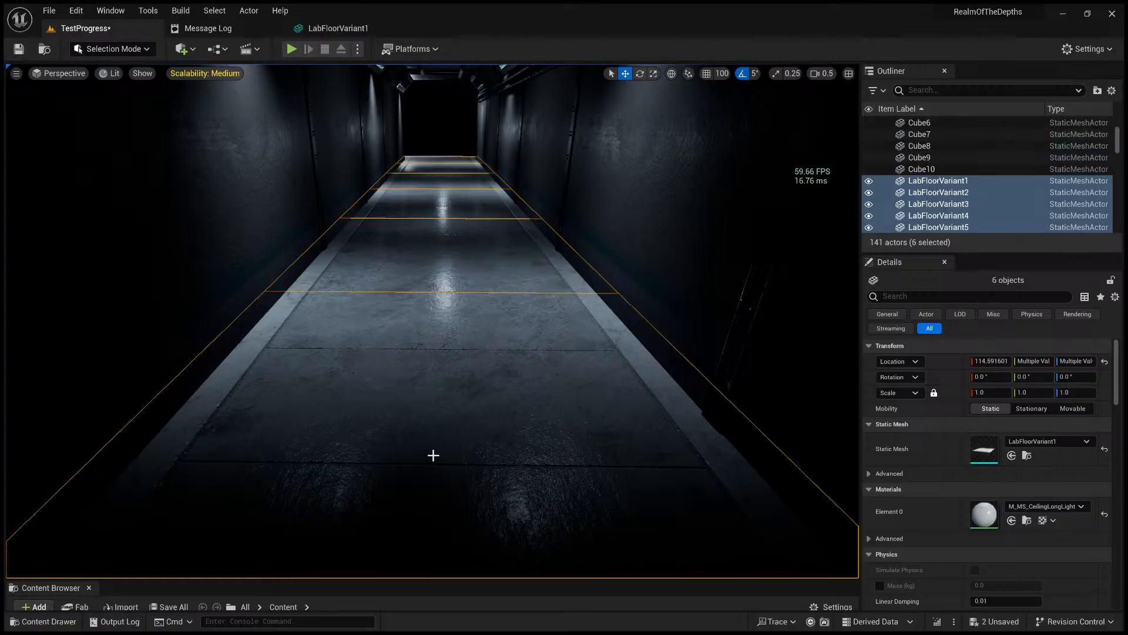
key(f)
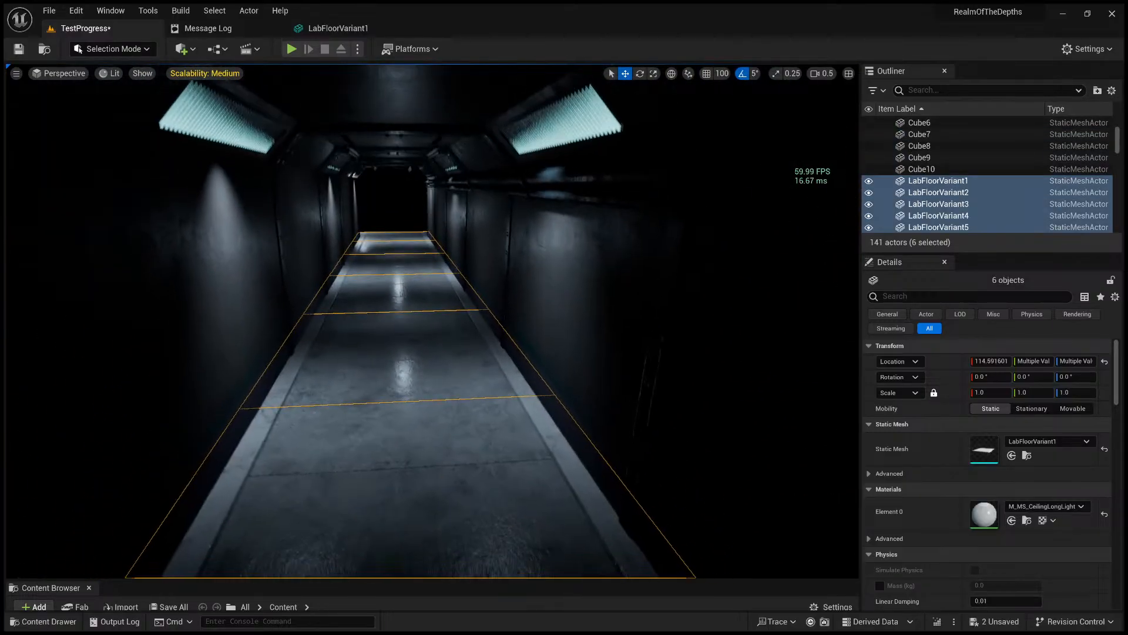
click(657, 76)
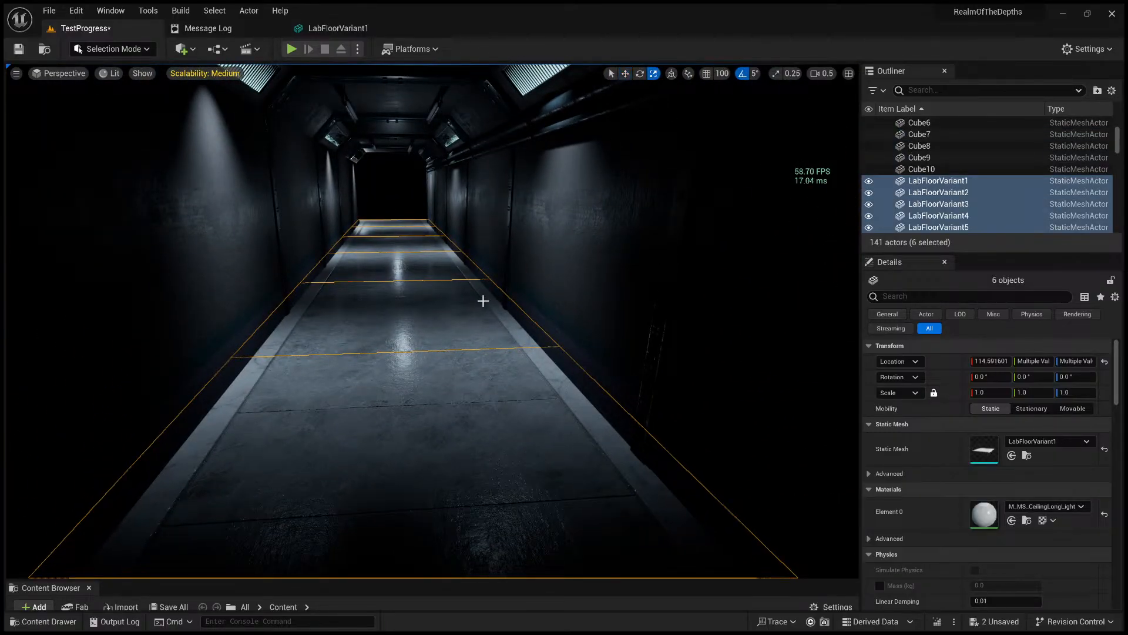
right_drag(453, 329, 433, 346)
alt+middle_click(445, 302)
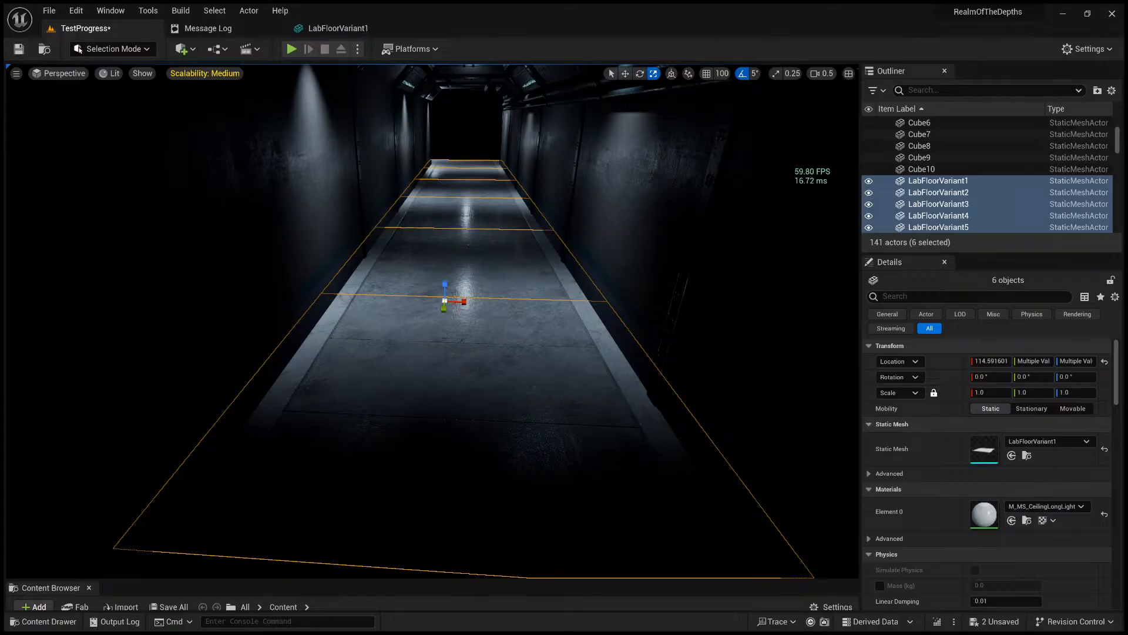
drag(464, 304, 467, 261)
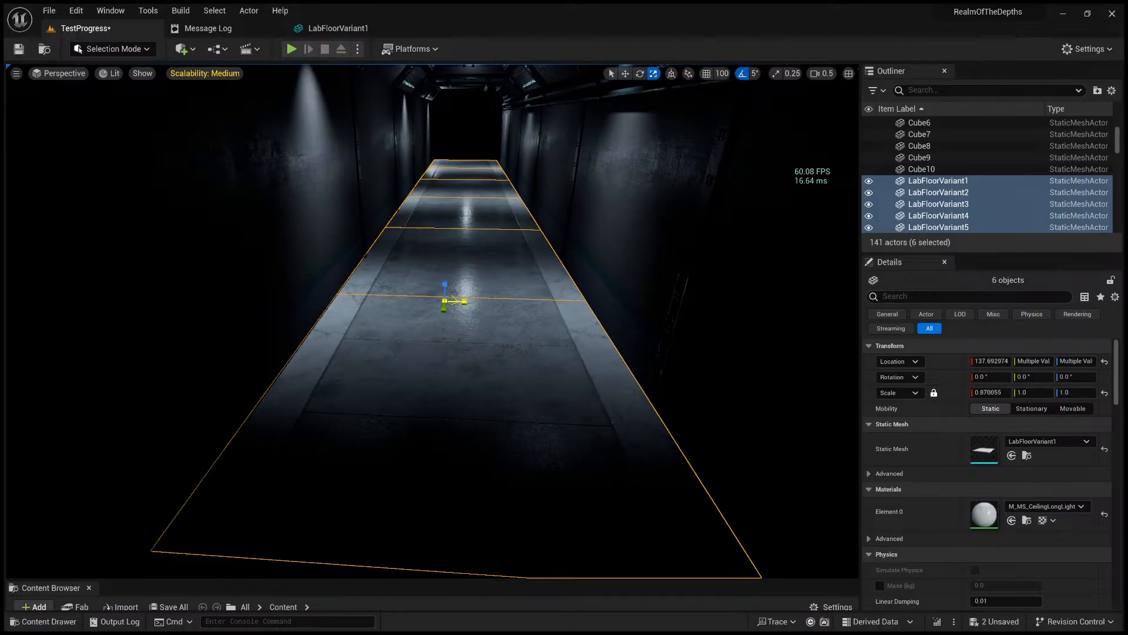
key(Escape)
key(w)
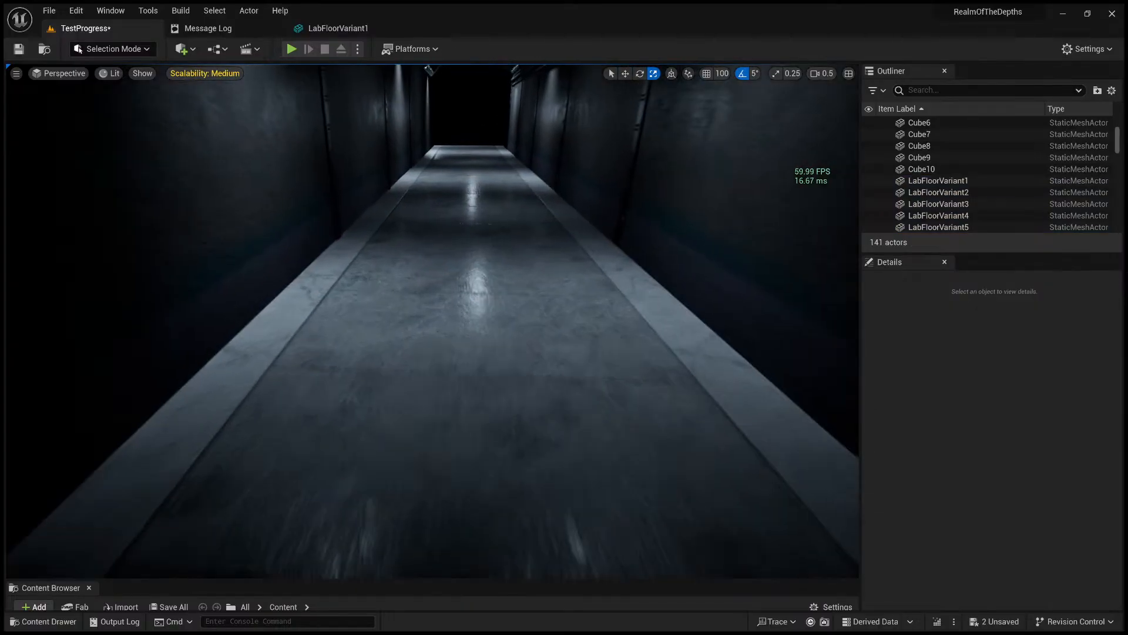
key(s)
key(s)
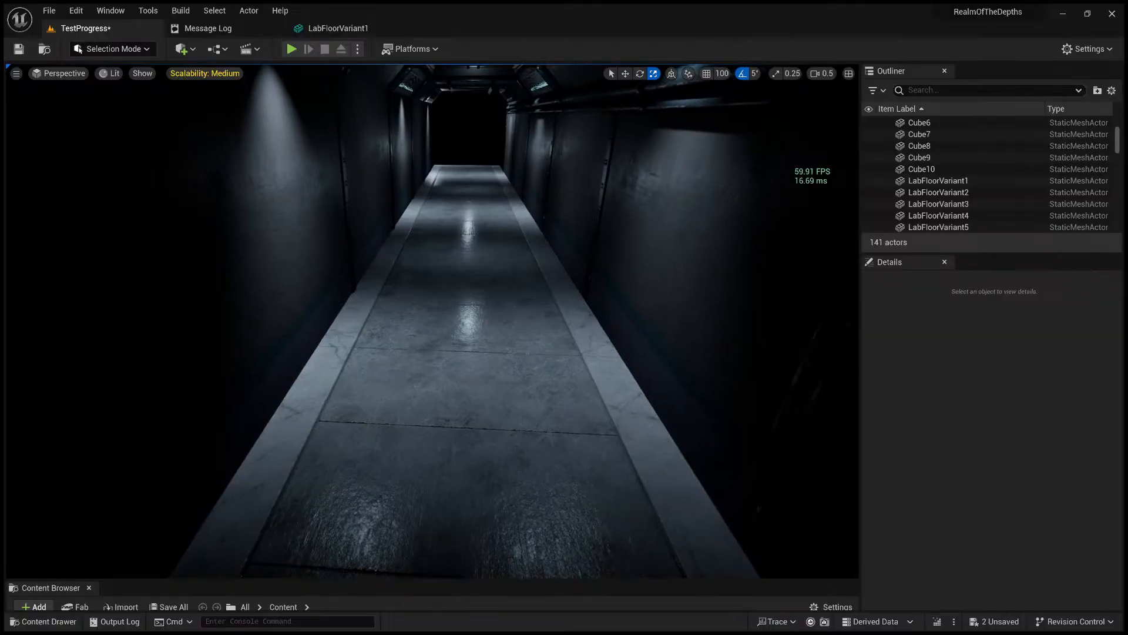
- Inspect the marble borders and concrete slabs along the lab corridor from one end to the other
key(w)
mouse_move(433, 321)
right_down()
mouse_move(441, 289)
mouse_move(445, 327)
right_up()
key(e)
key(d)
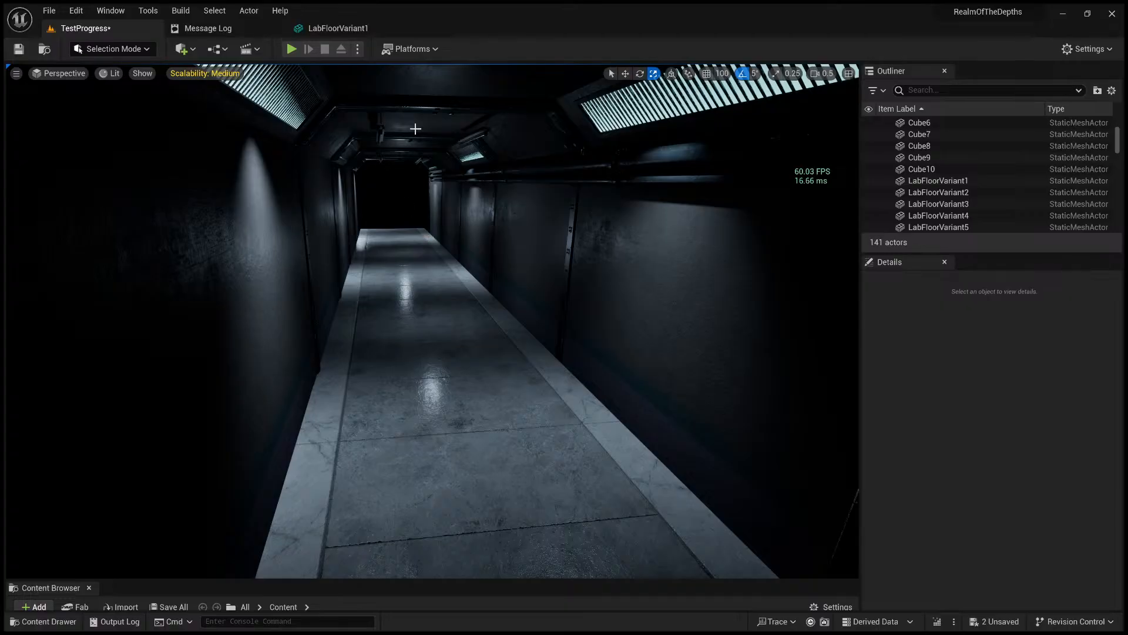
right_drag(400, 314, 415, 336)
- Examine the ground Plane beneath the corridor floor in unlit shading and restore lit shading
click(111, 75)
click(128, 111)
right_drag(247, 223, 327, 321)
click(328, 321)
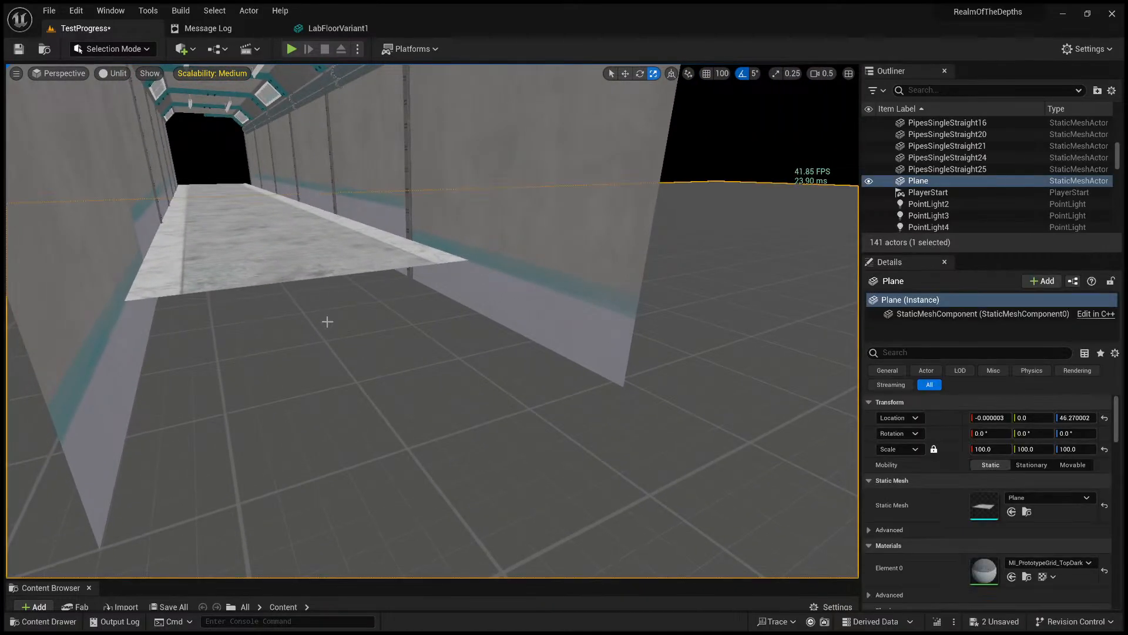
click(627, 75)
drag(367, 337, 347, 268)
click(220, 156)
right_drag(220, 156, 178, 160)
key(alt+4)
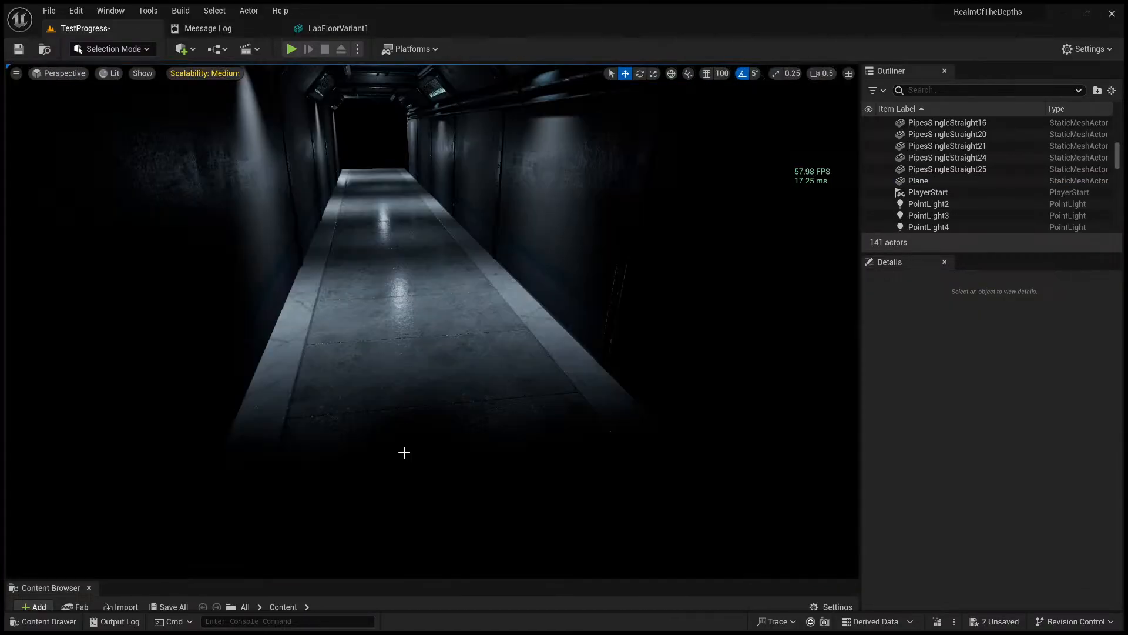
- Play the level, walk the character through the corridor to check the floor up close, and end the play session
click(491, 455)
key(alt+p)
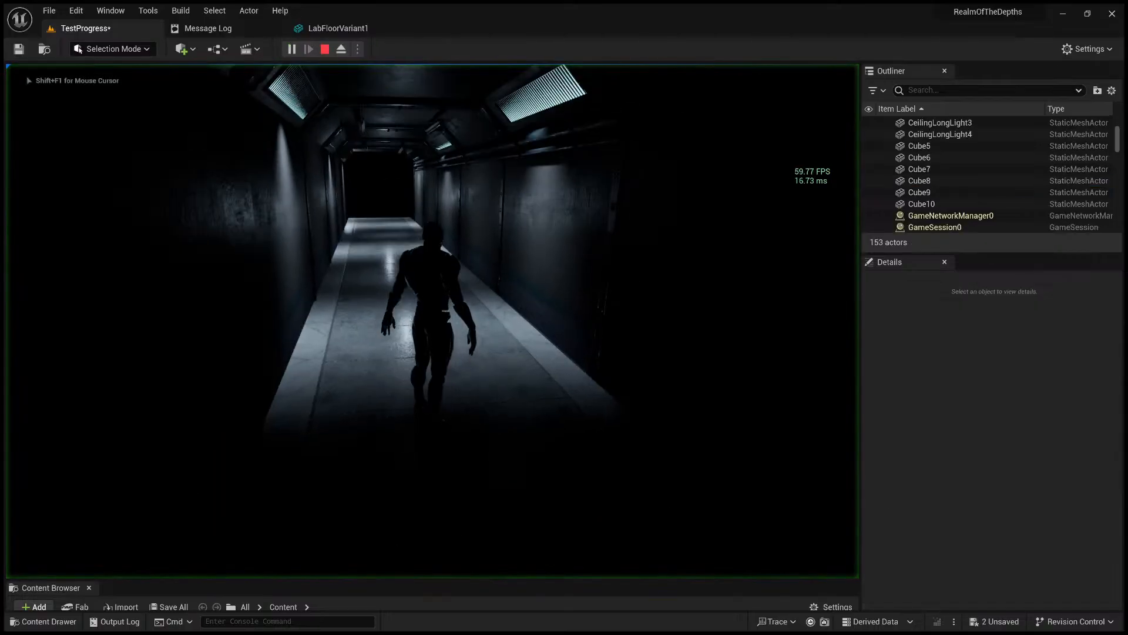
key(w)
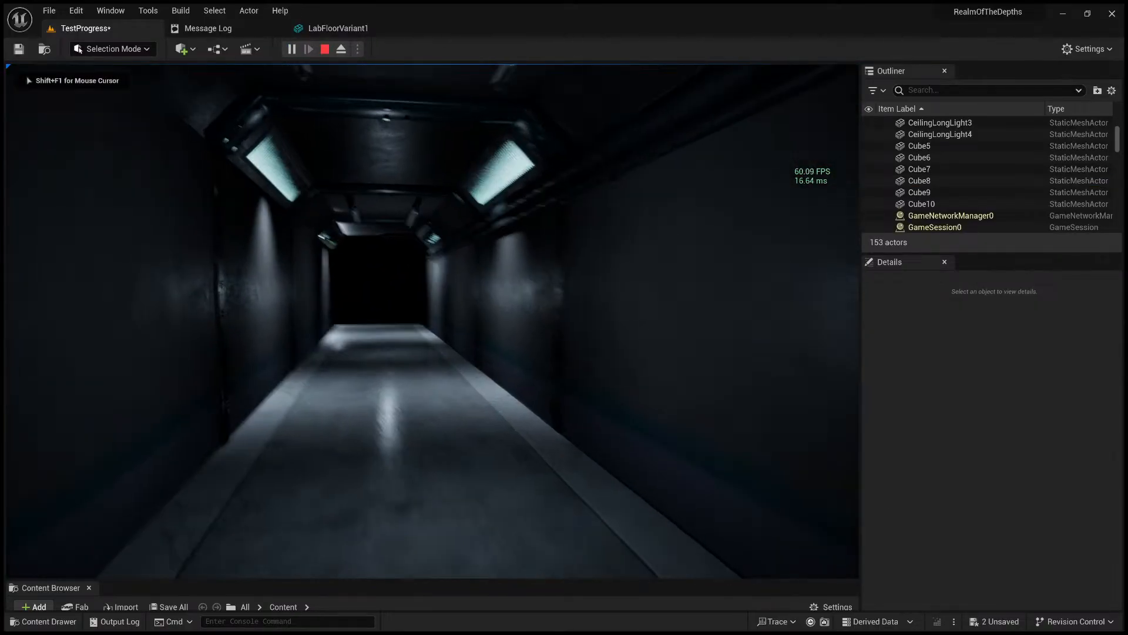
key(w)
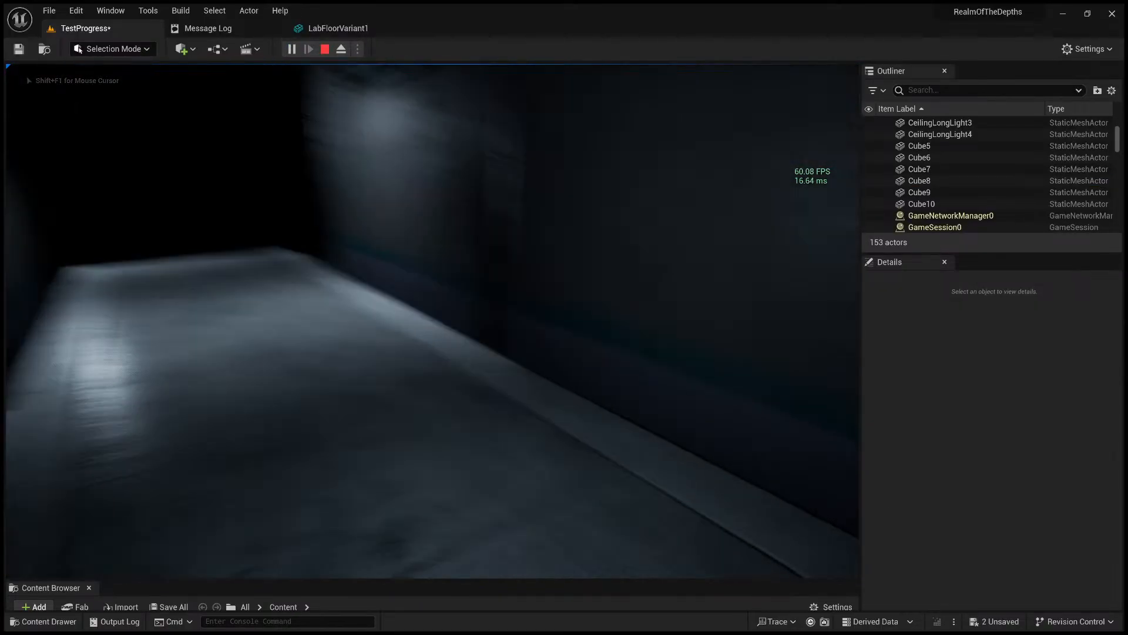
key(w)
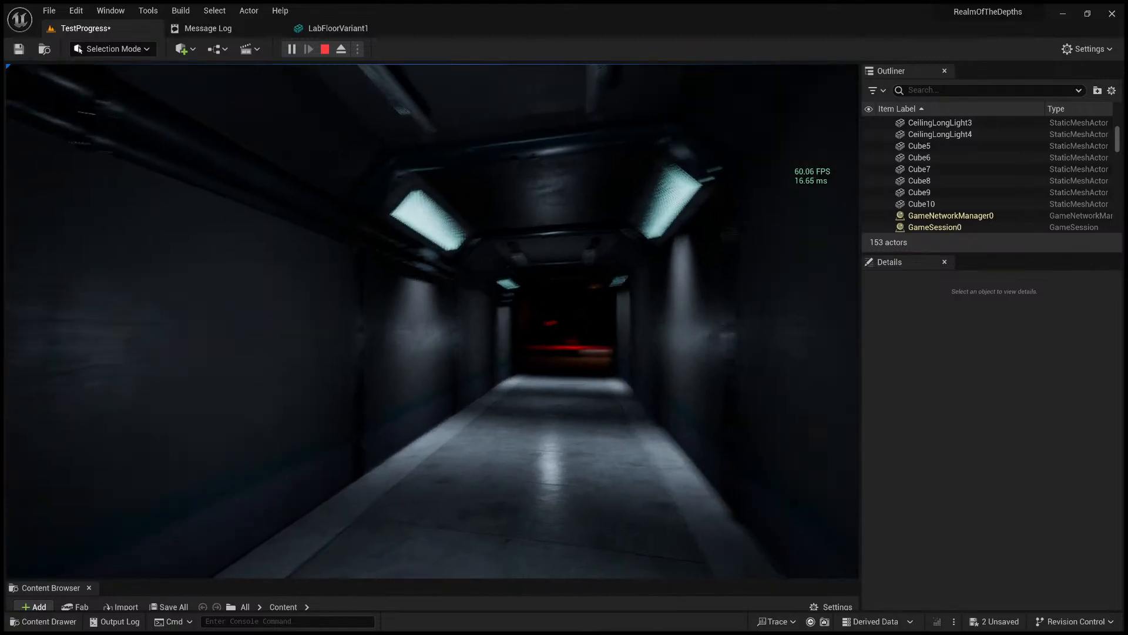
key(w)
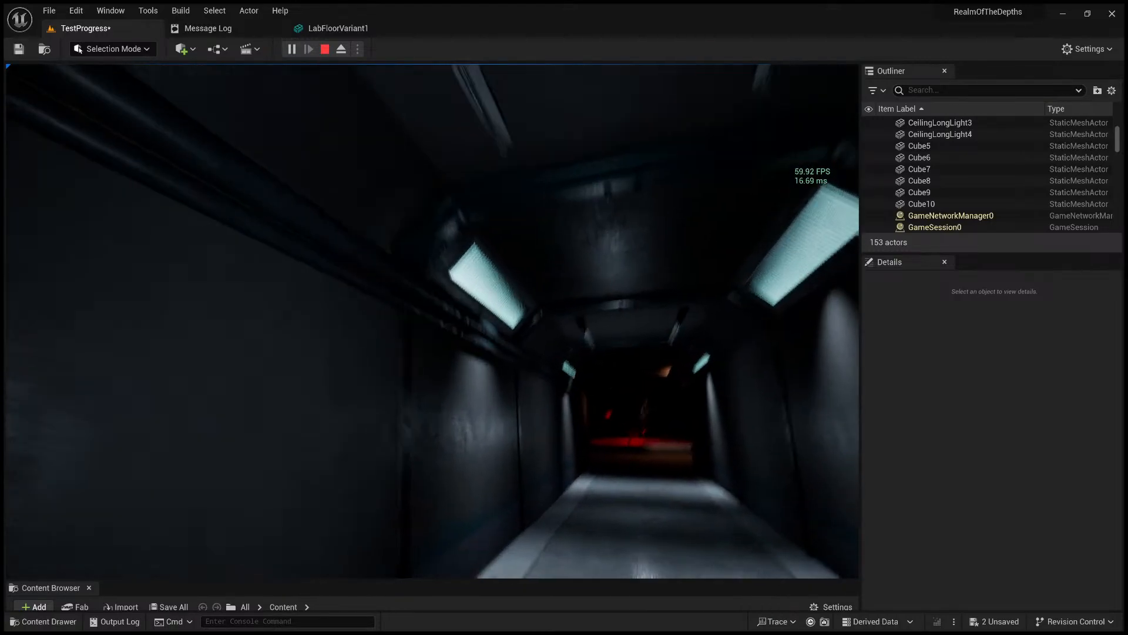
key(s)
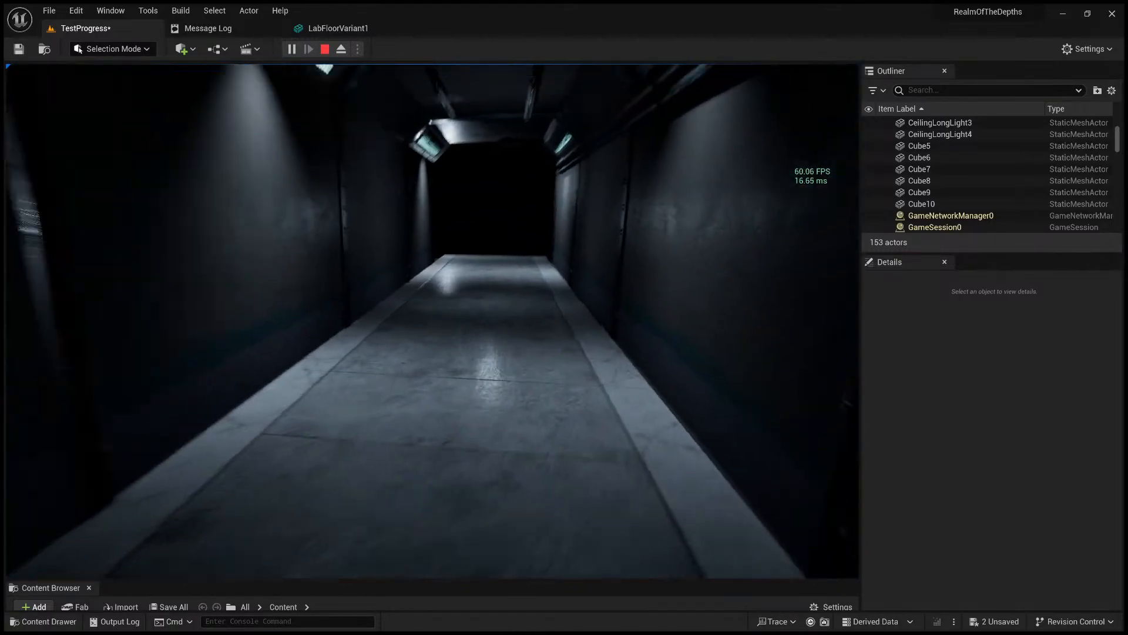
key(a)
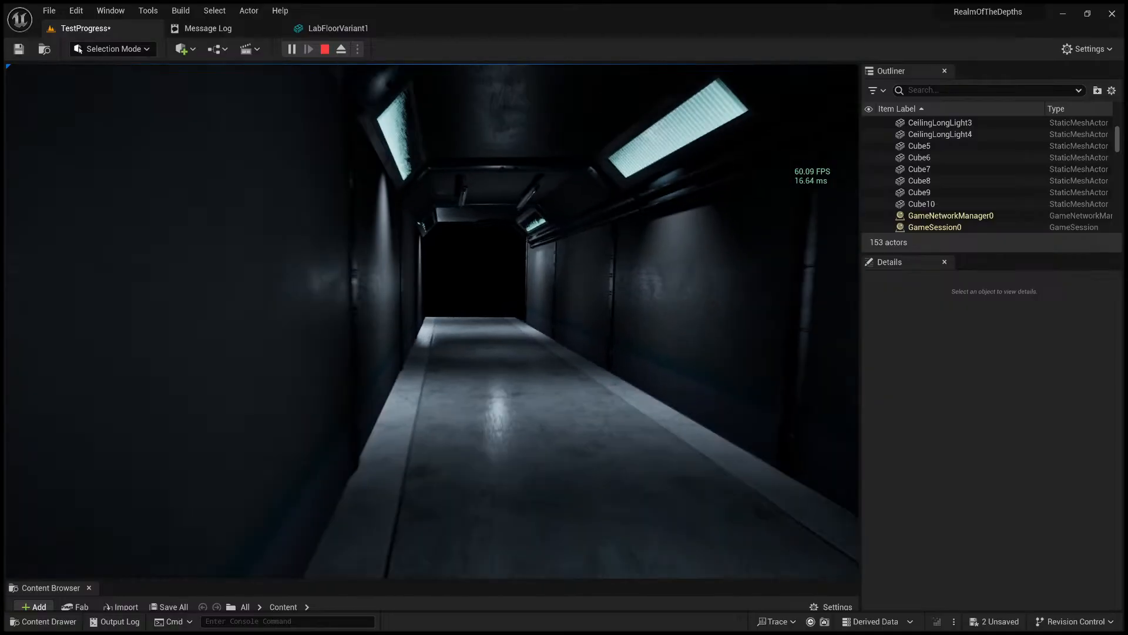
key(d)
key(a)
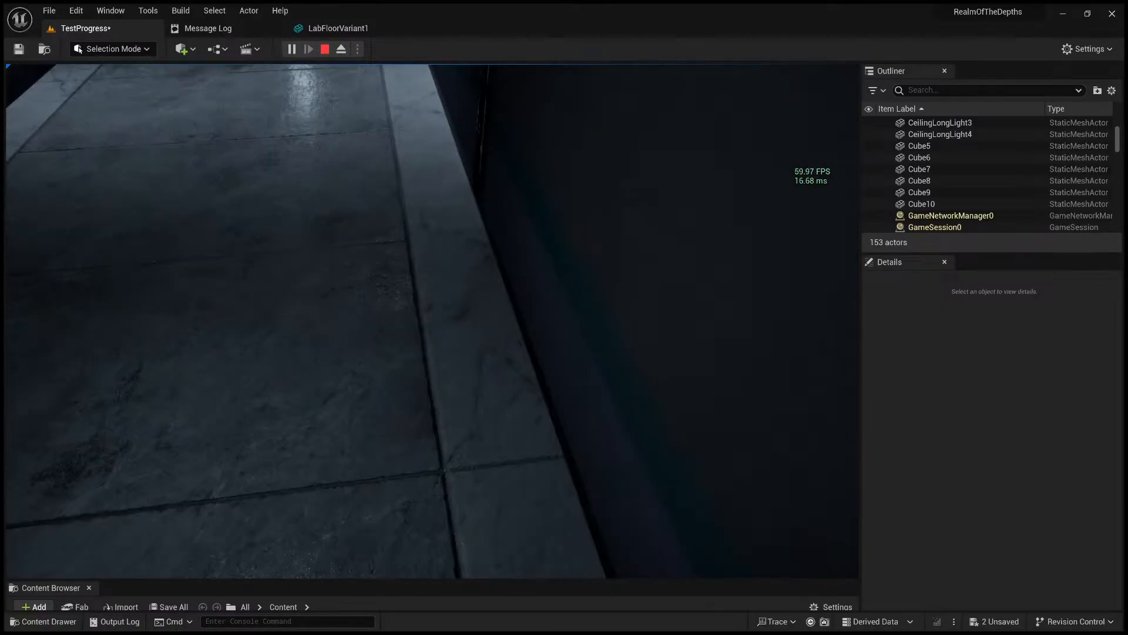
key(w)
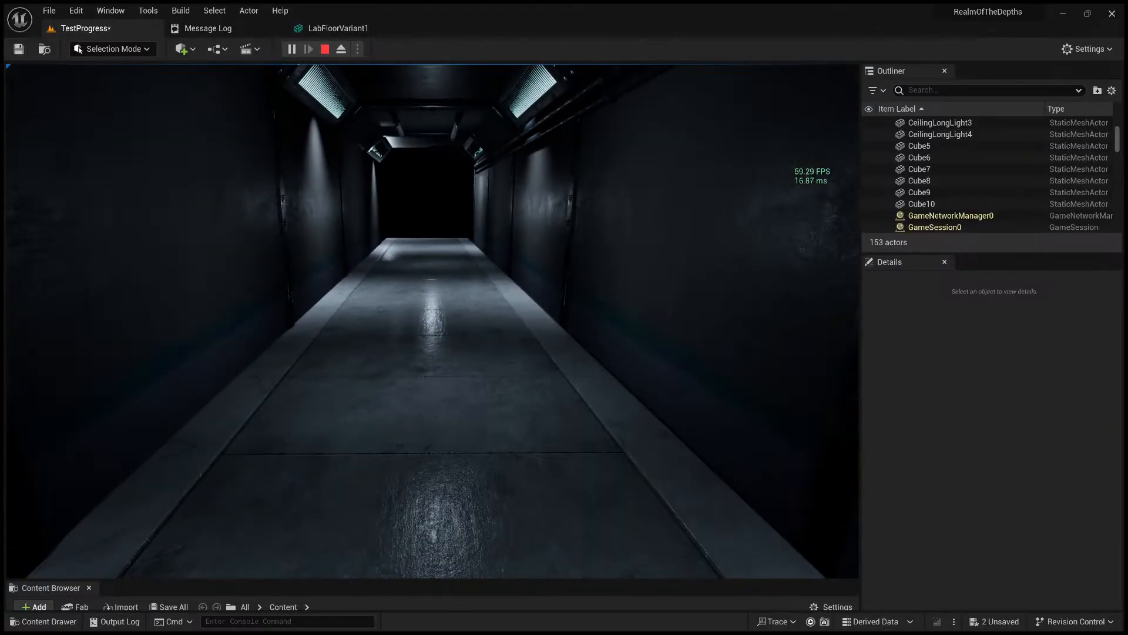
key(Escape)
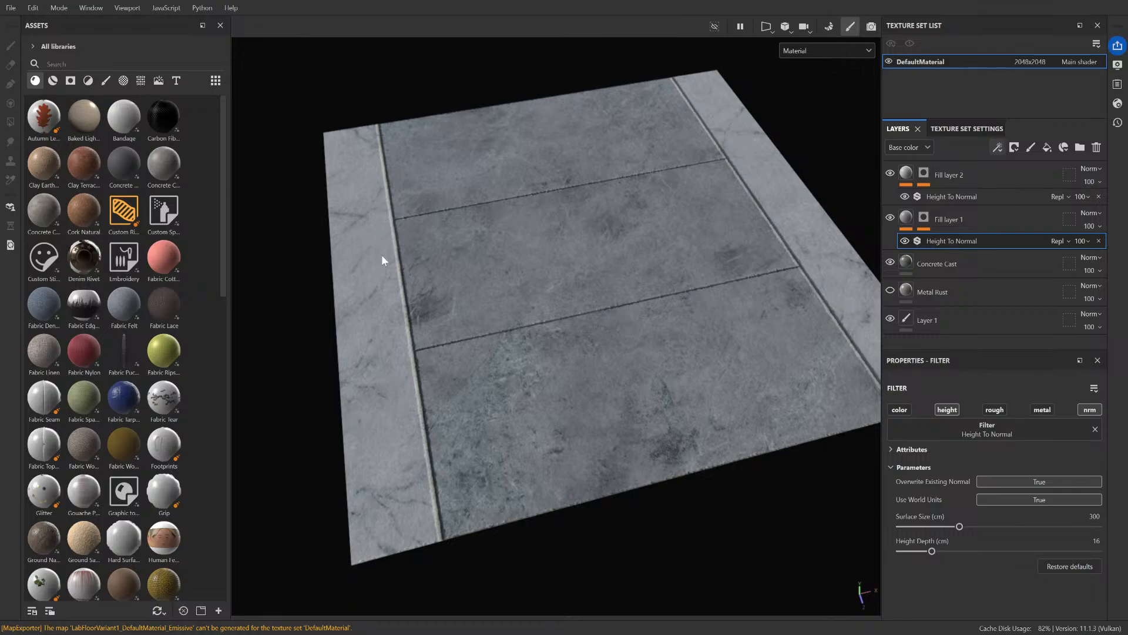
- Switch to Substance 3D Painter and review DefaultMaterial's texture set settings, including its channels, normal mixing and mesh maps
click(965, 126)
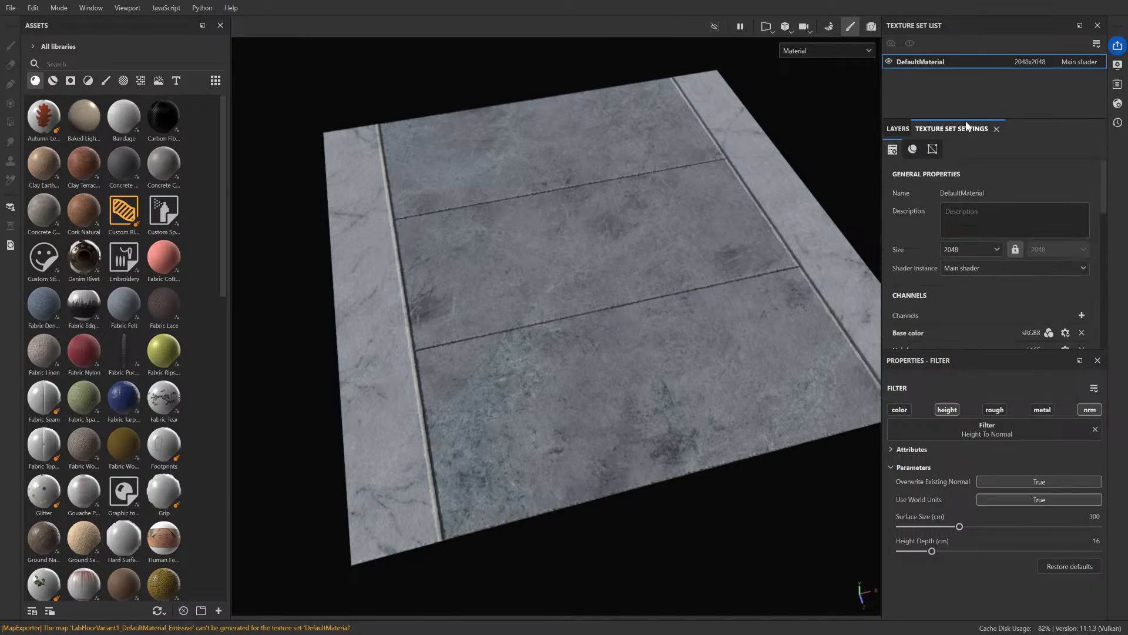
scroll(962, 126, up, 1)
click(988, 134)
scroll(931, 237, down, 3)
scroll(929, 234, up, 3)
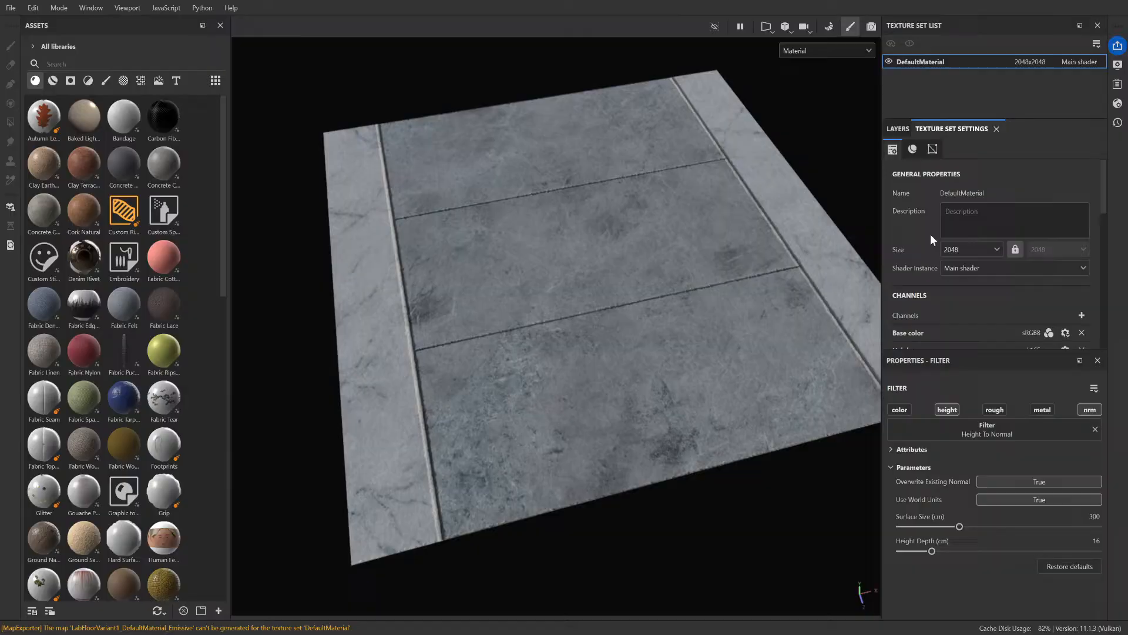
click(888, 129)
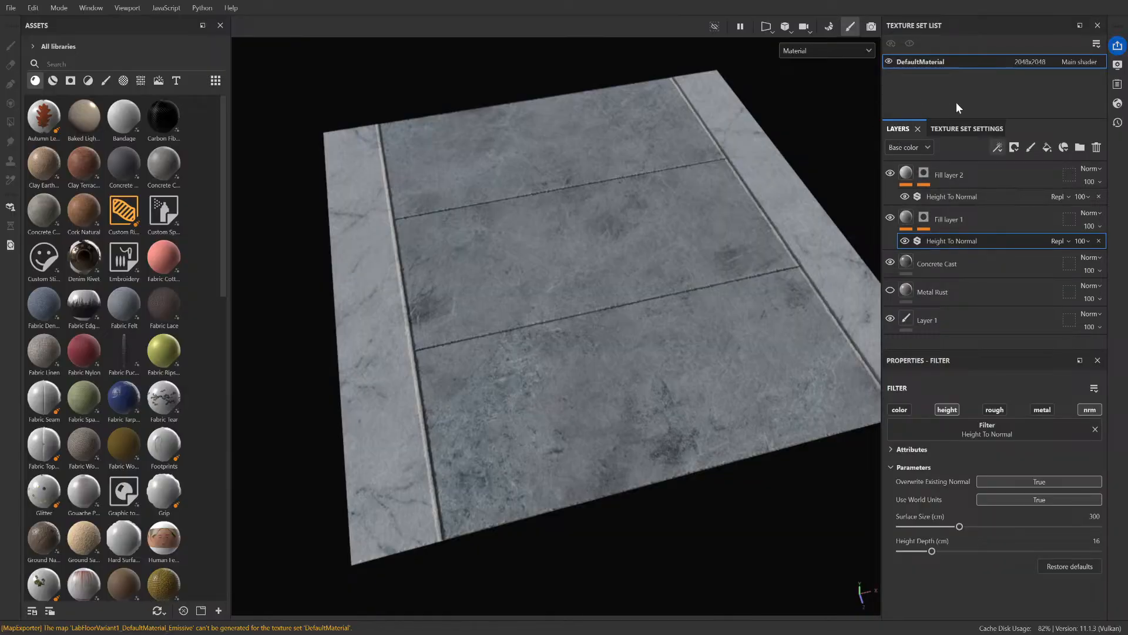
click(977, 129)
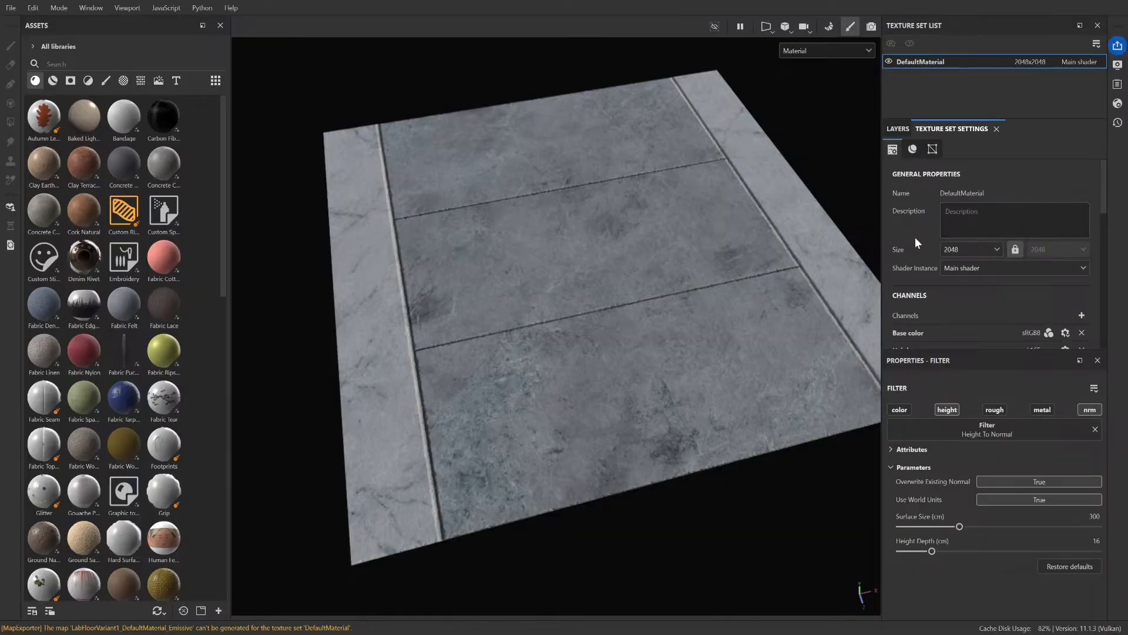
scroll(899, 256, down, 2)
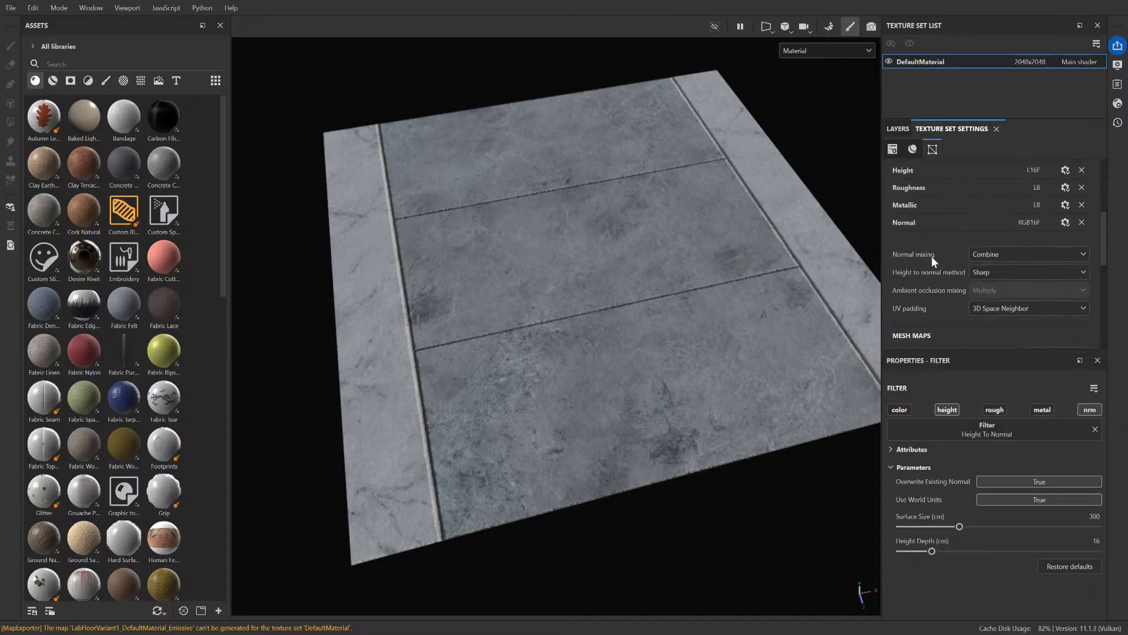
scroll(951, 271, down, 3)
scroll(951, 272, down, 2)
scroll(950, 258, up, 2)
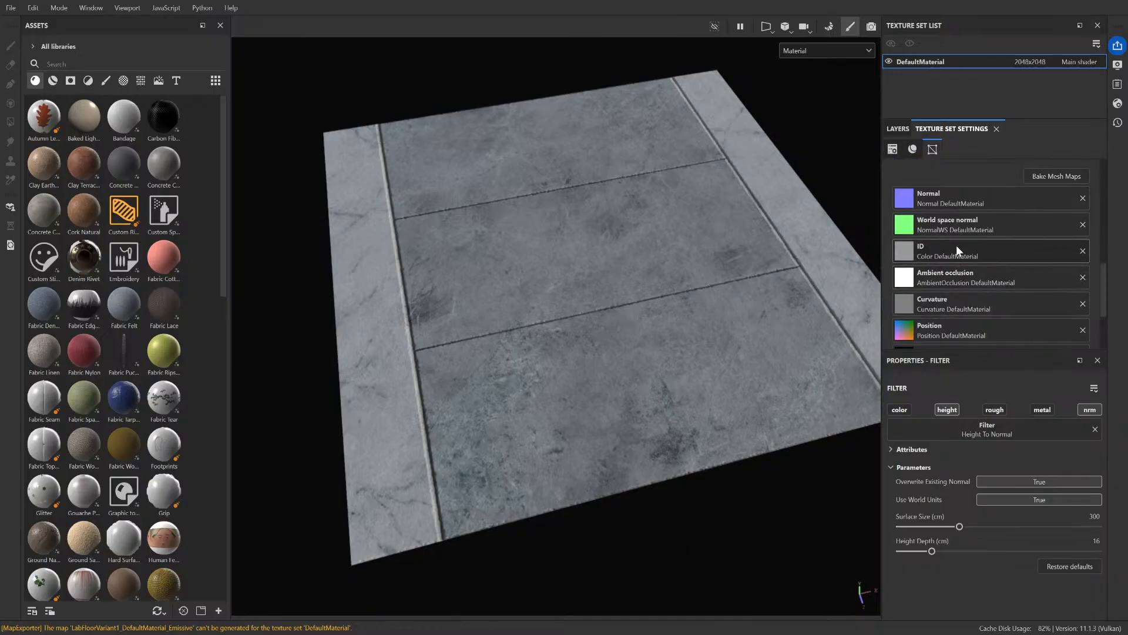
- Exclude the Normal map from the mesh map bakers and return to painting mode
click(1047, 175)
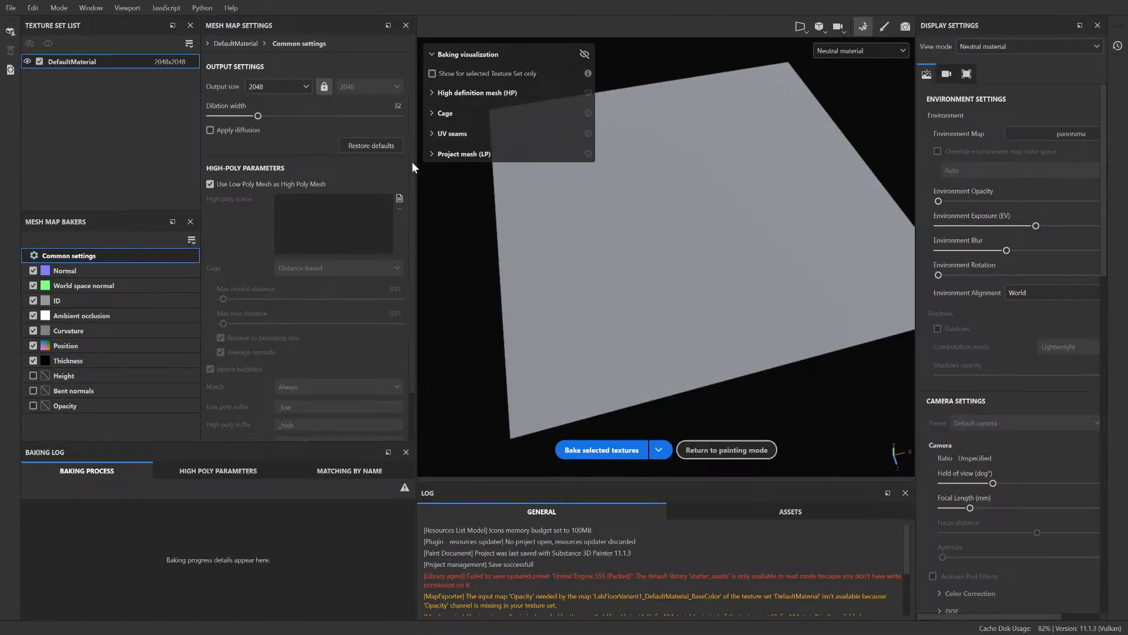
click(33, 270)
click(63, 273)
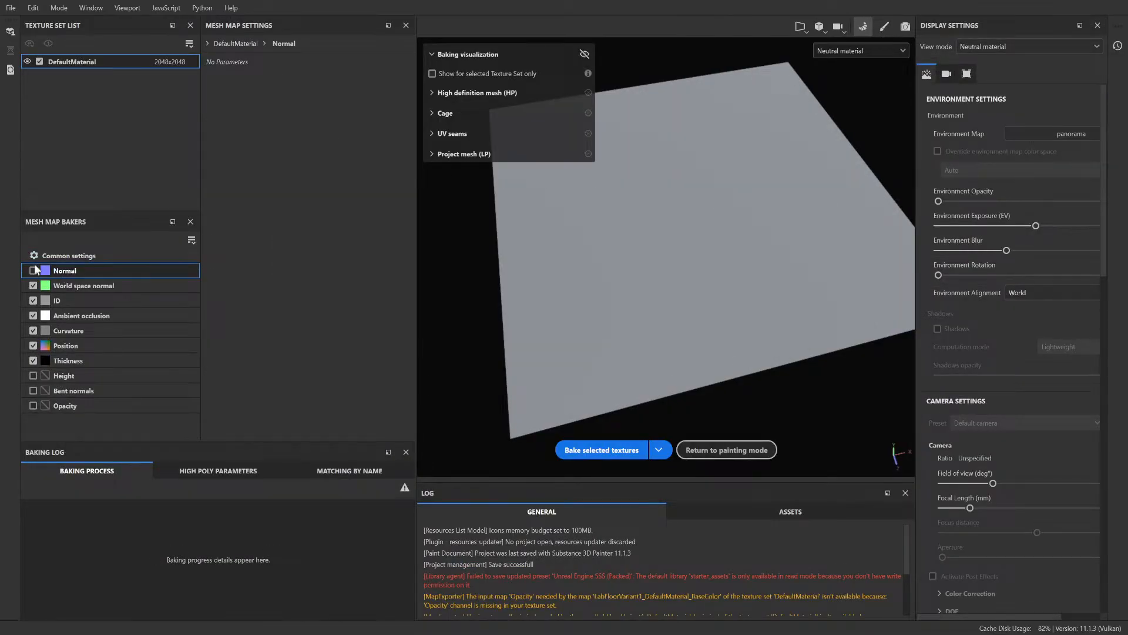
scroll(954, 188, down, 3)
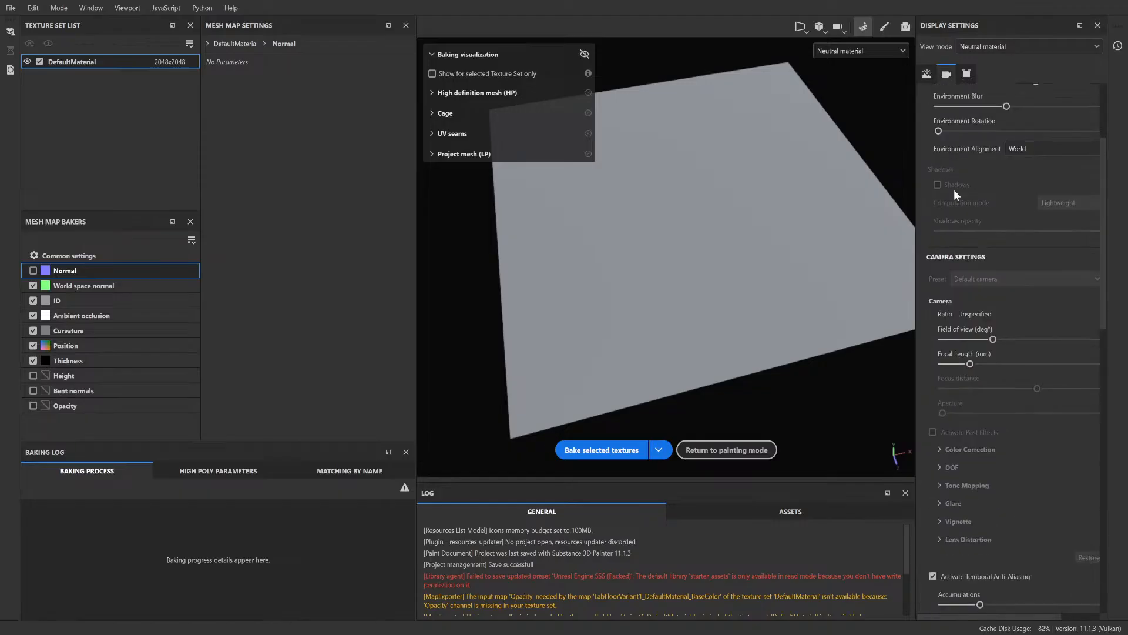
scroll(953, 189, up, 3)
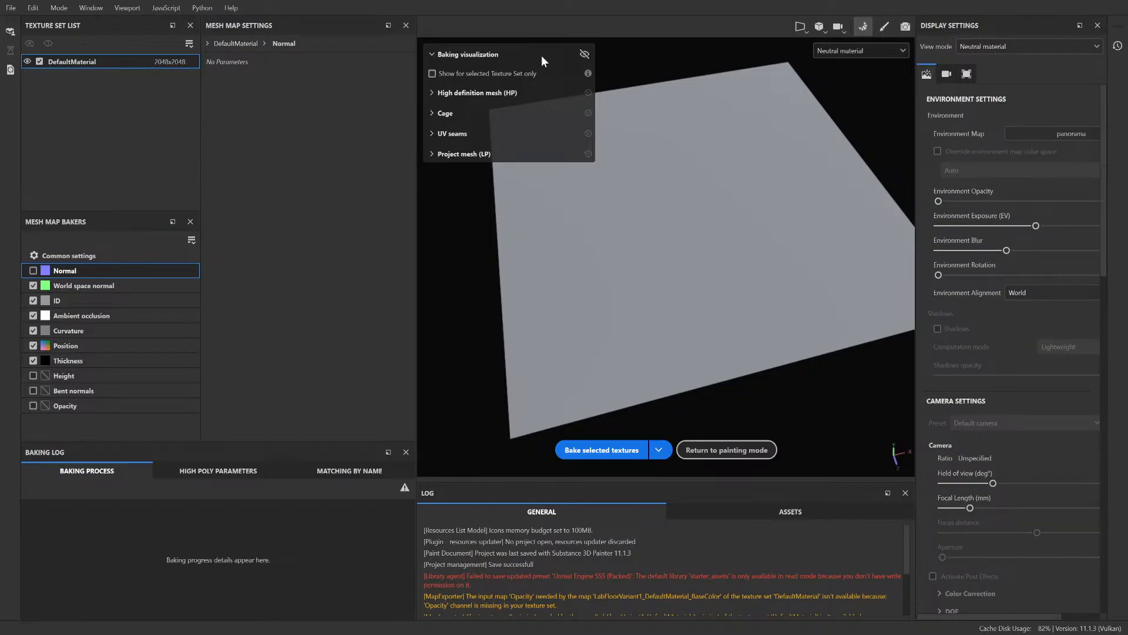
click(884, 27)
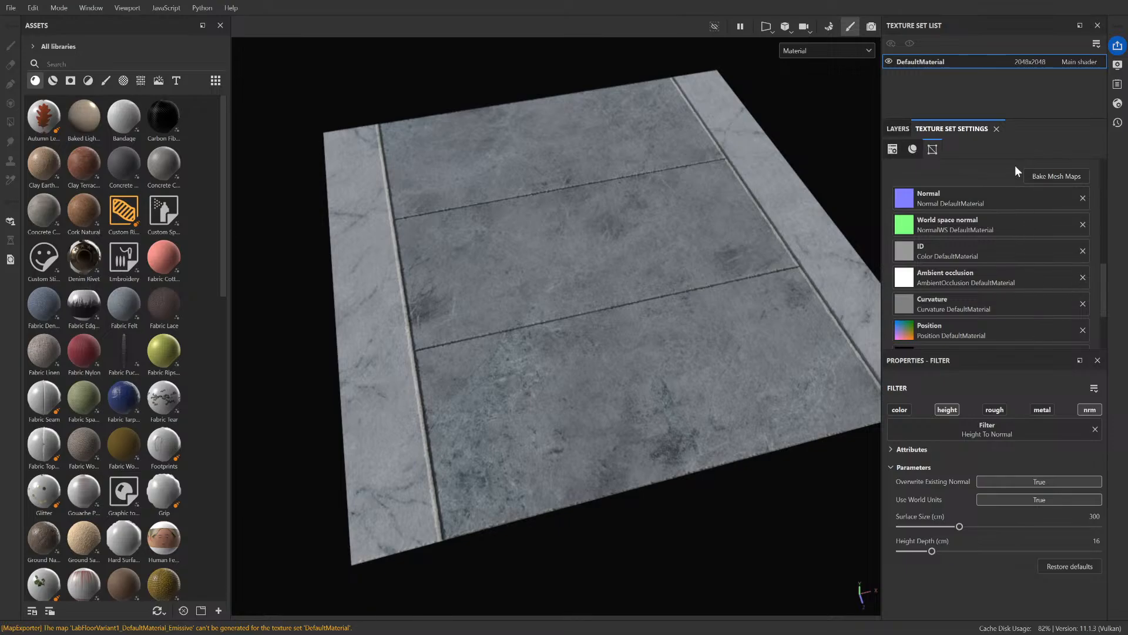
- Bake DefaultMaterial's mesh maps with Normal excluded and return to painting mode
scroll(998, 237, down, 3)
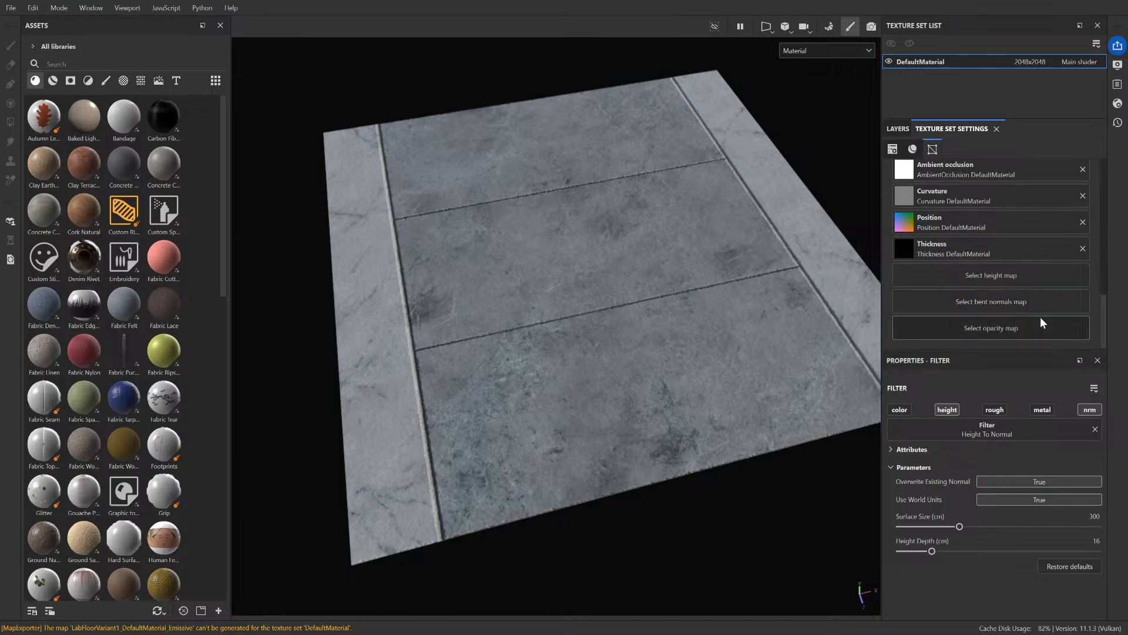
scroll(1040, 314, up, 3)
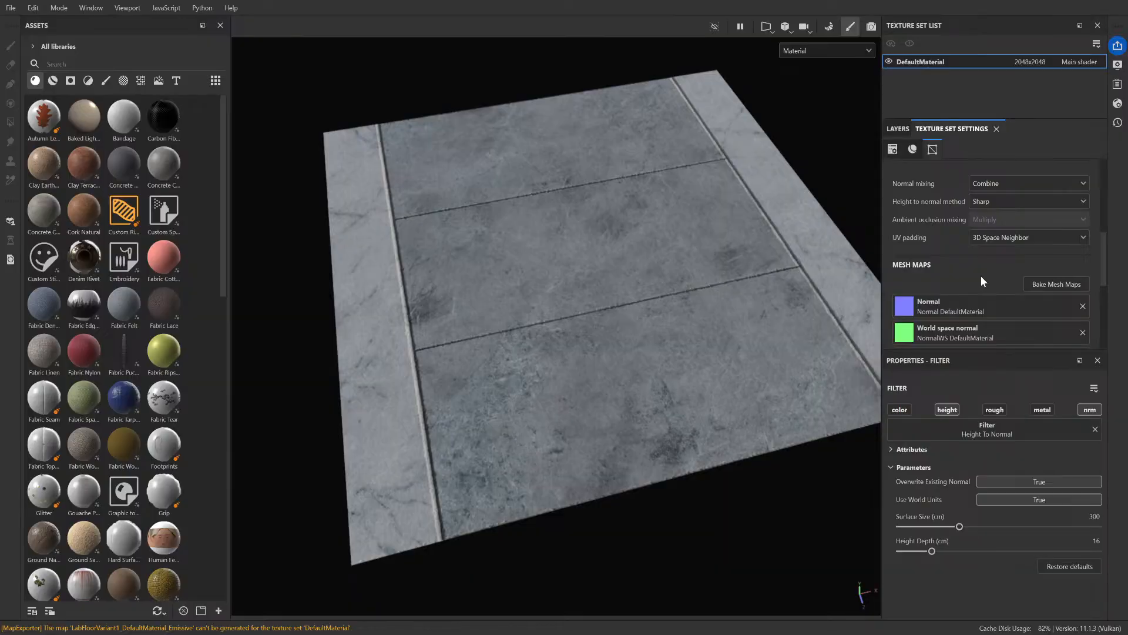
scroll(937, 275, down, 1)
scroll(936, 279, down, 2)
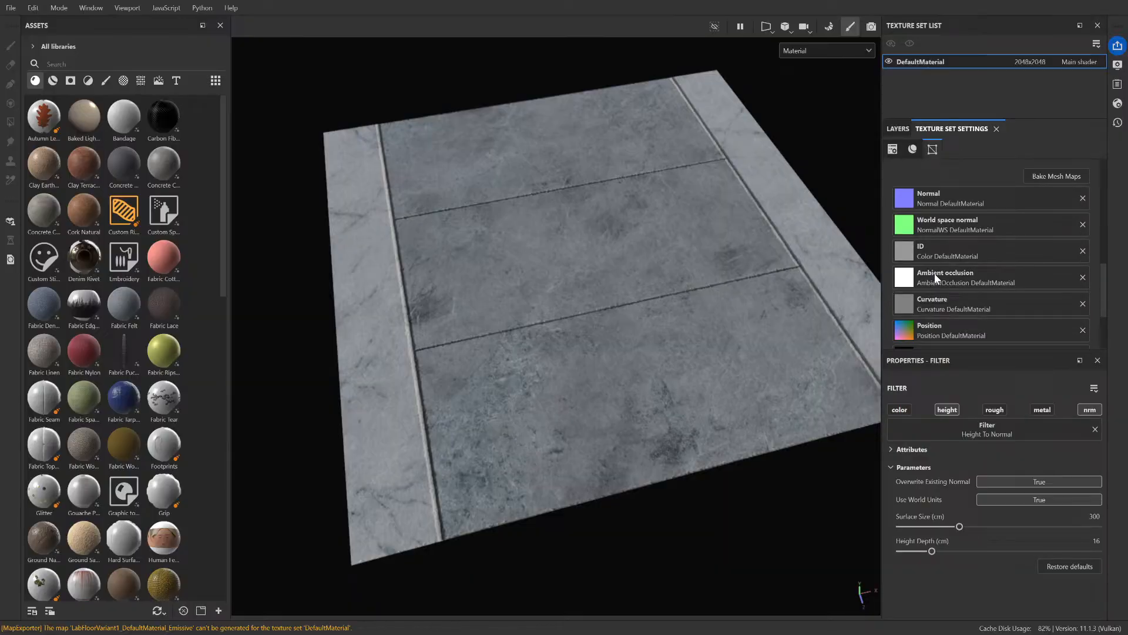
scroll(964, 276, down, 2)
scroll(964, 276, up, 5)
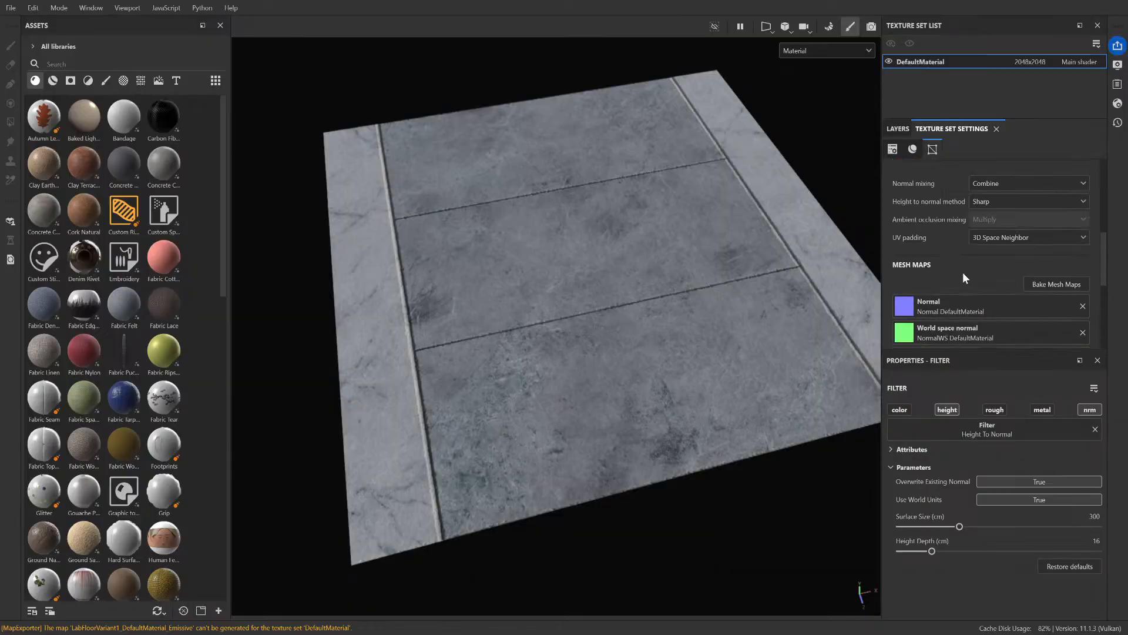
click(1059, 284)
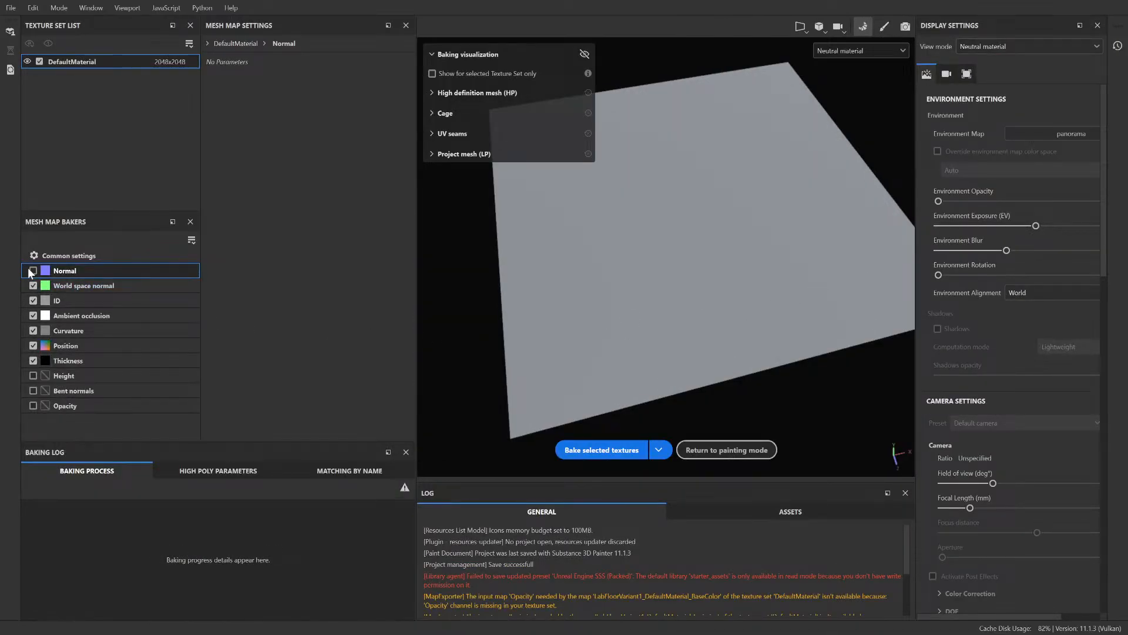
click(605, 450)
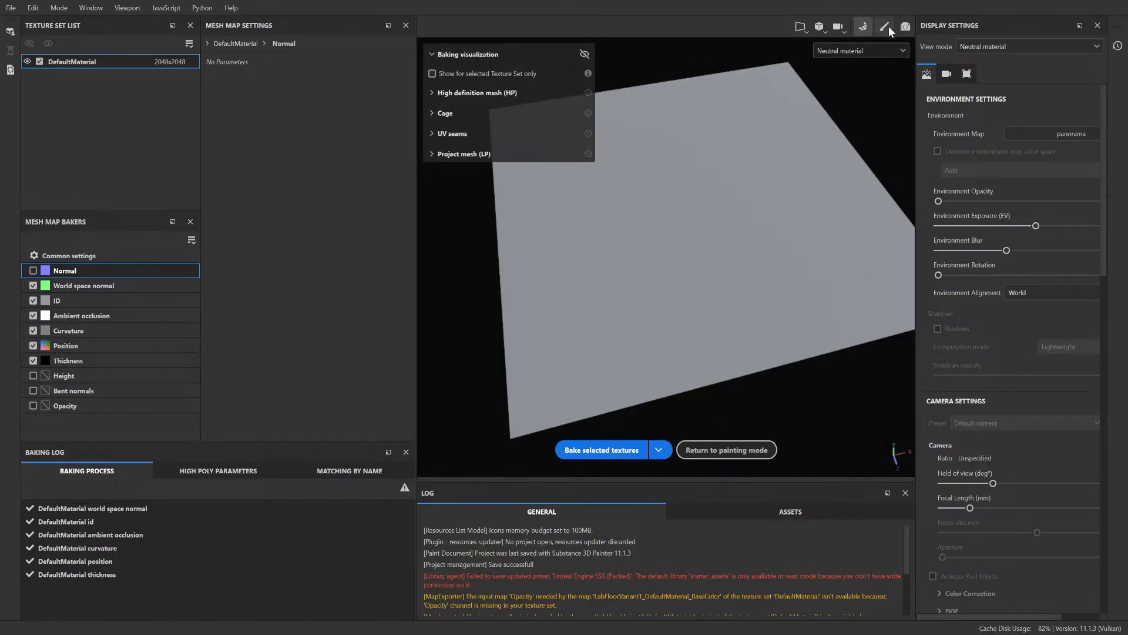
click(886, 26)
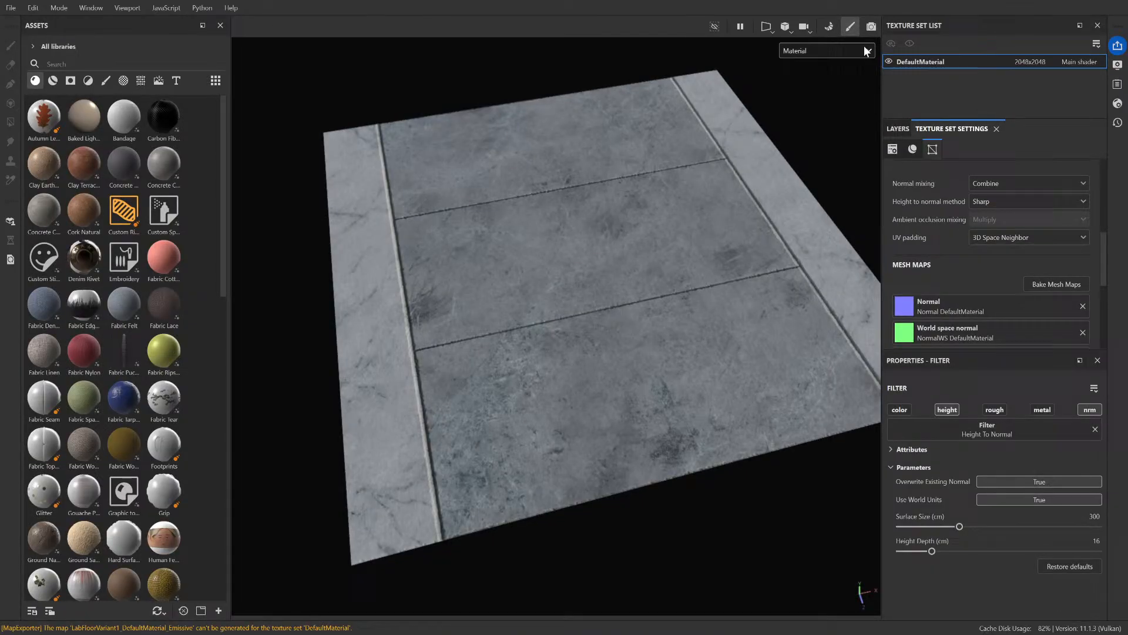
- Replace the Normal mesh map with the LabFloorVariant1_DefaultMaterial_Normal texture found among the texture assets
click(1083, 306)
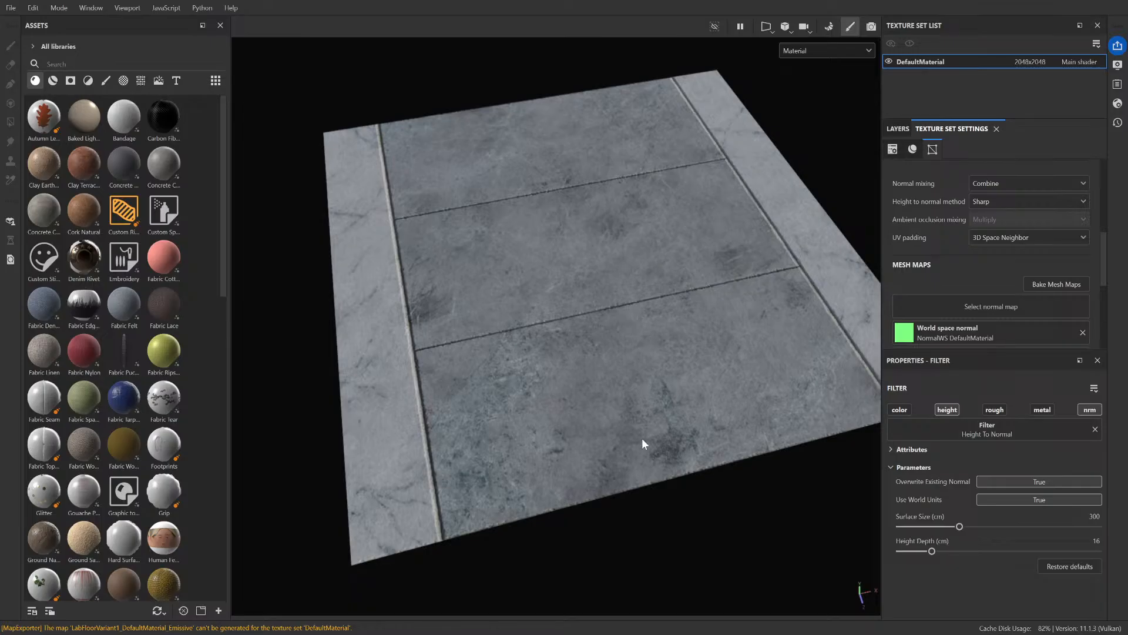
text(texture)
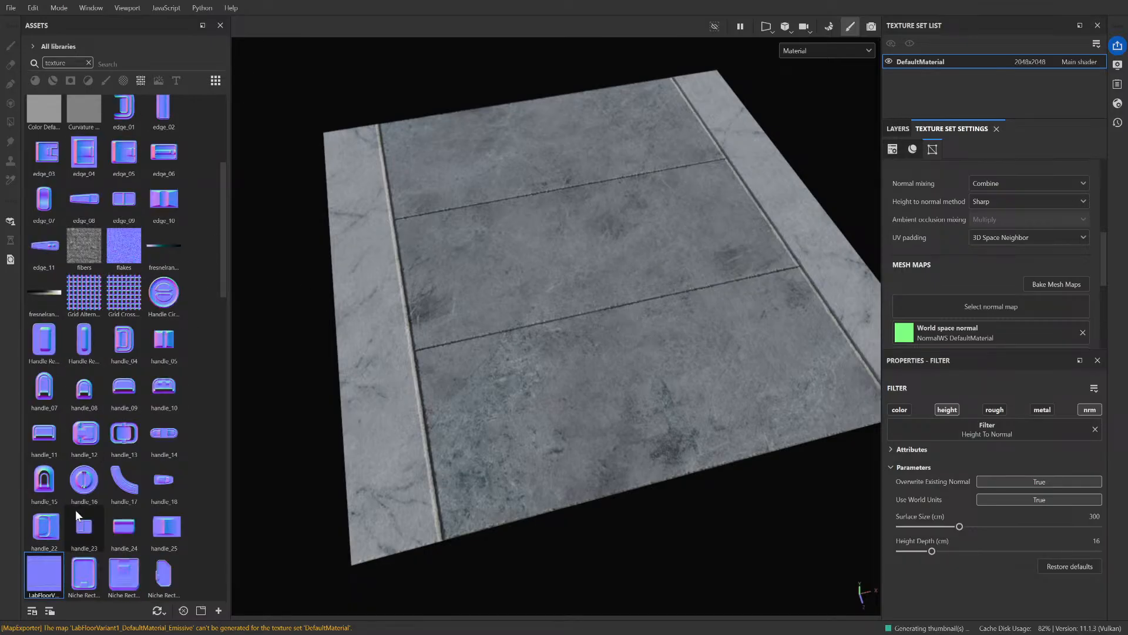
drag(45, 569, 988, 308)
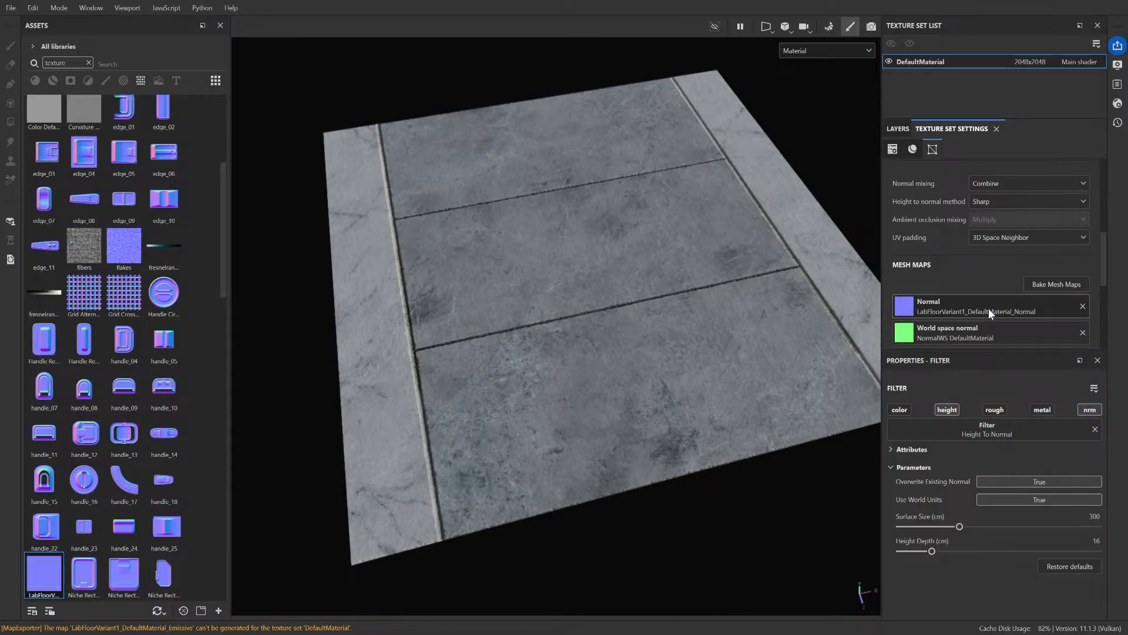
scroll(593, 320, down, 2)
scroll(589, 323, up, 3)
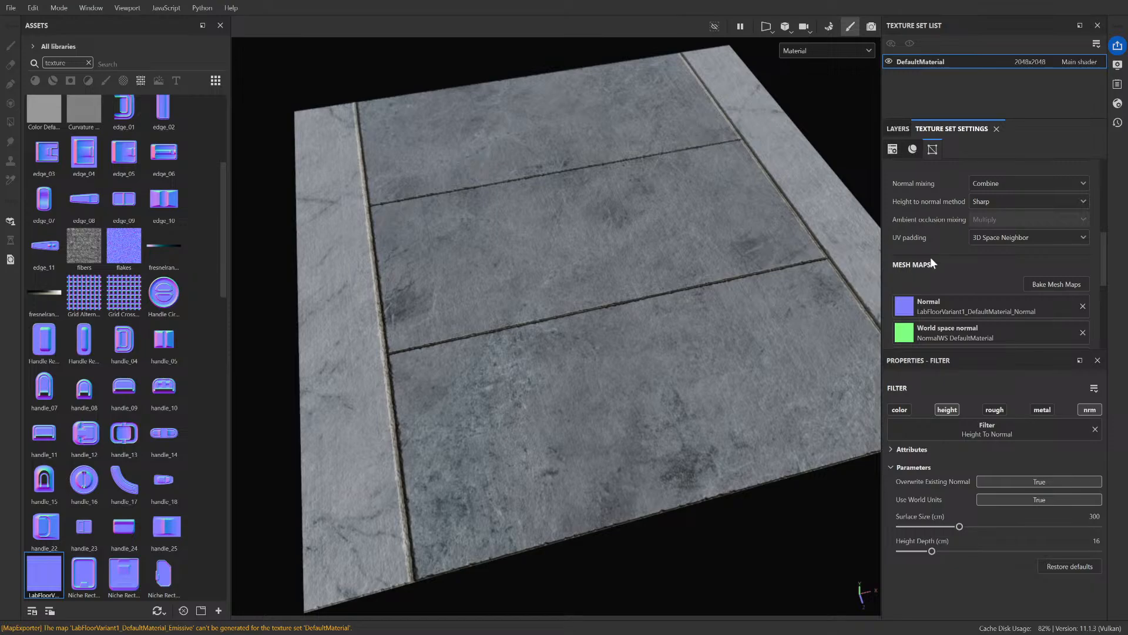
- Rebake DefaultMaterial's selected mesh maps without Normal, using the assigned normal texture, and return to painting mode
click(1081, 285)
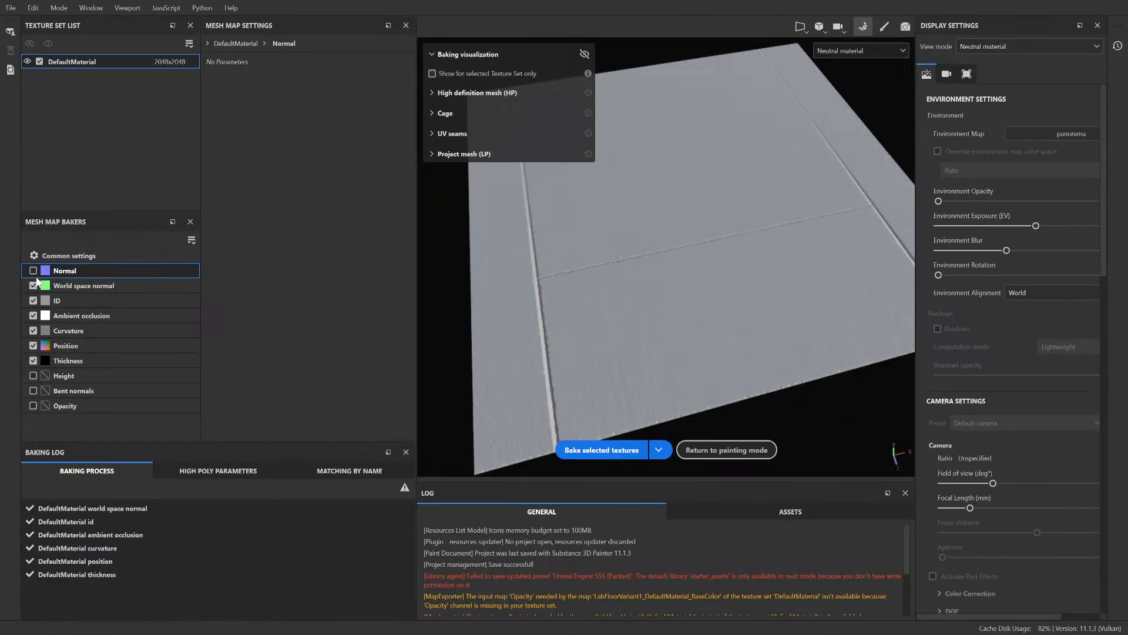
click(601, 450)
click(884, 27)
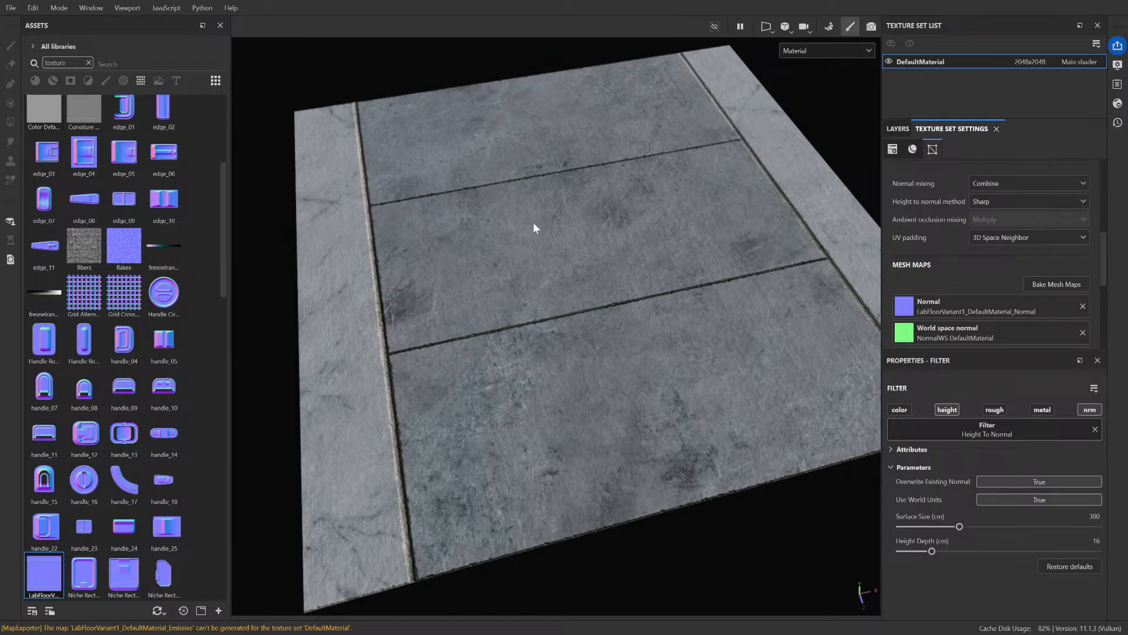
- Select Fill layer 2, clear the texture filter from the asset library and browse the smart masks
click(898, 128)
click(940, 174)
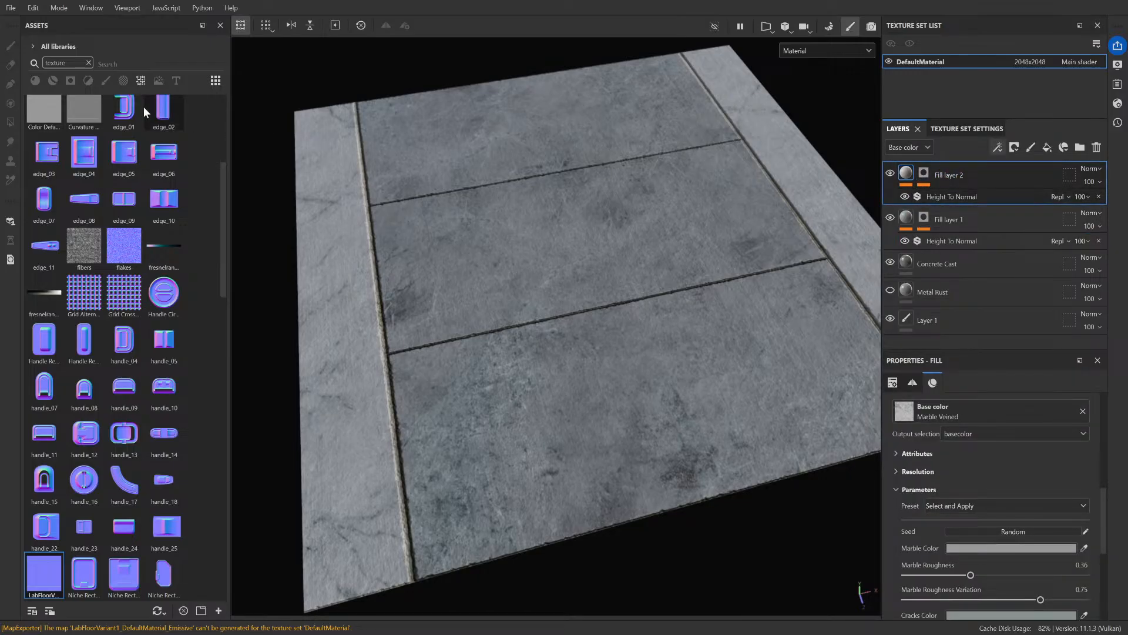
click(89, 63)
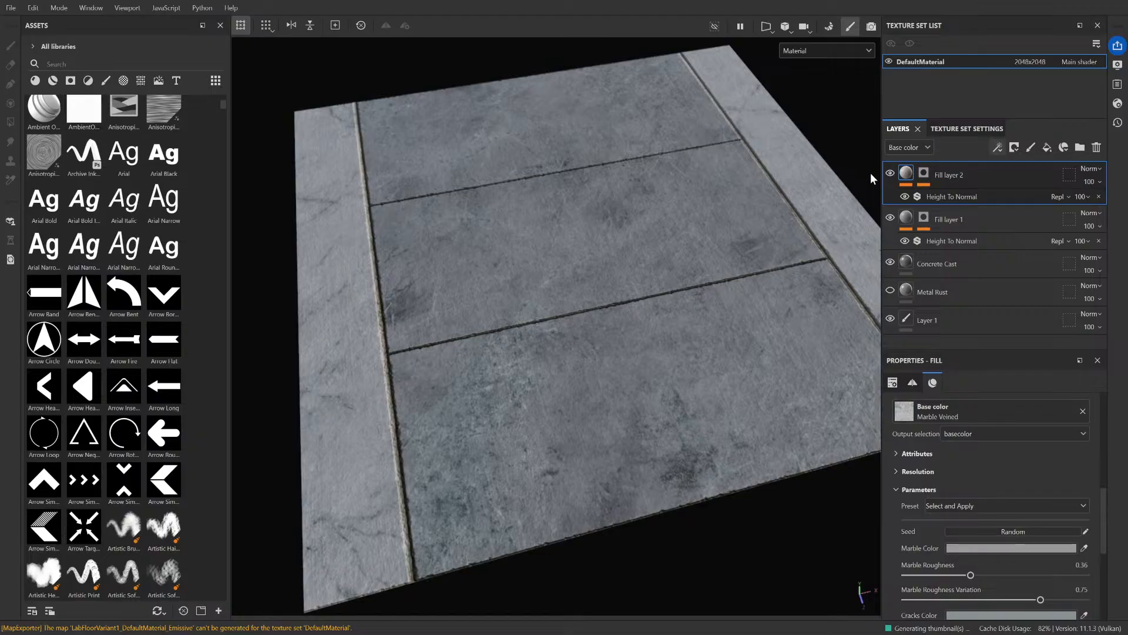
click(70, 81)
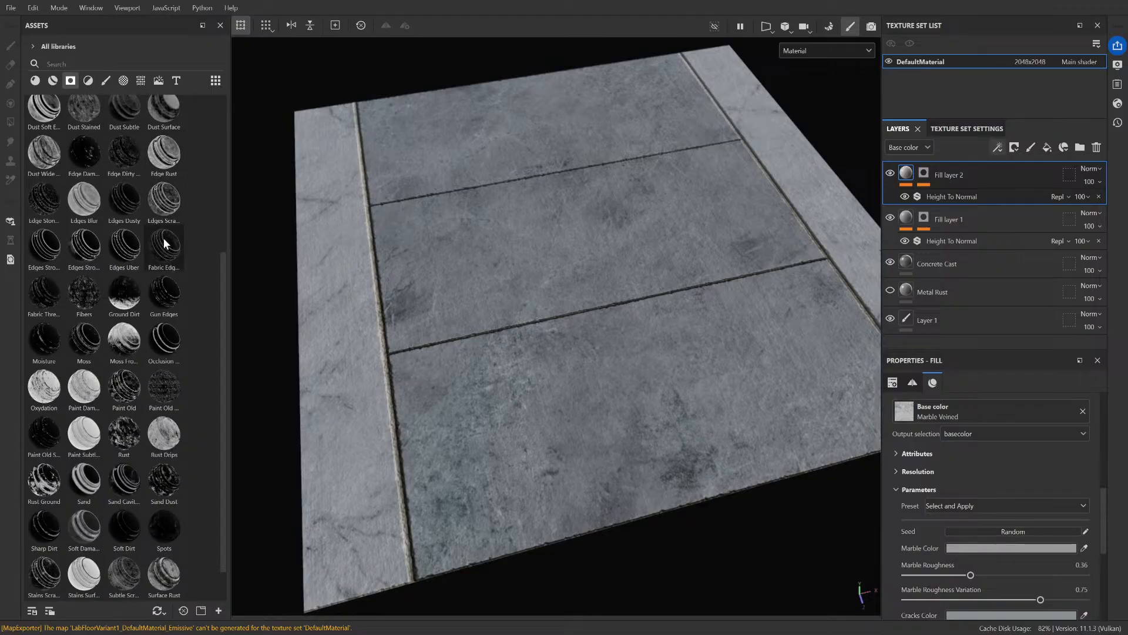
scroll(155, 334, down, 1)
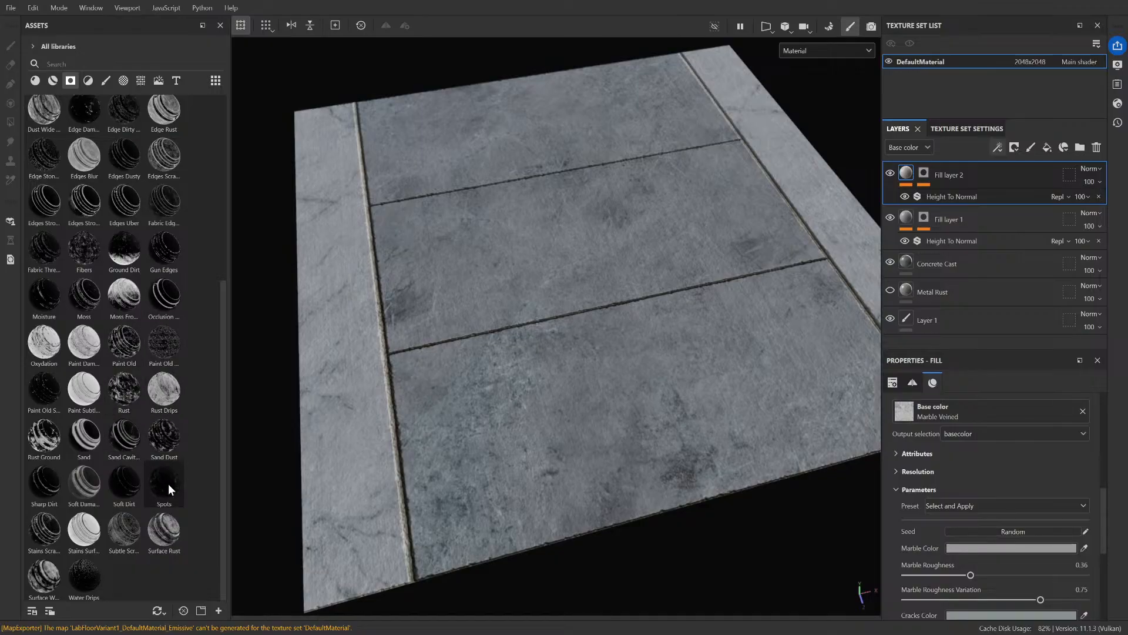
scroll(164, 525, up, 5)
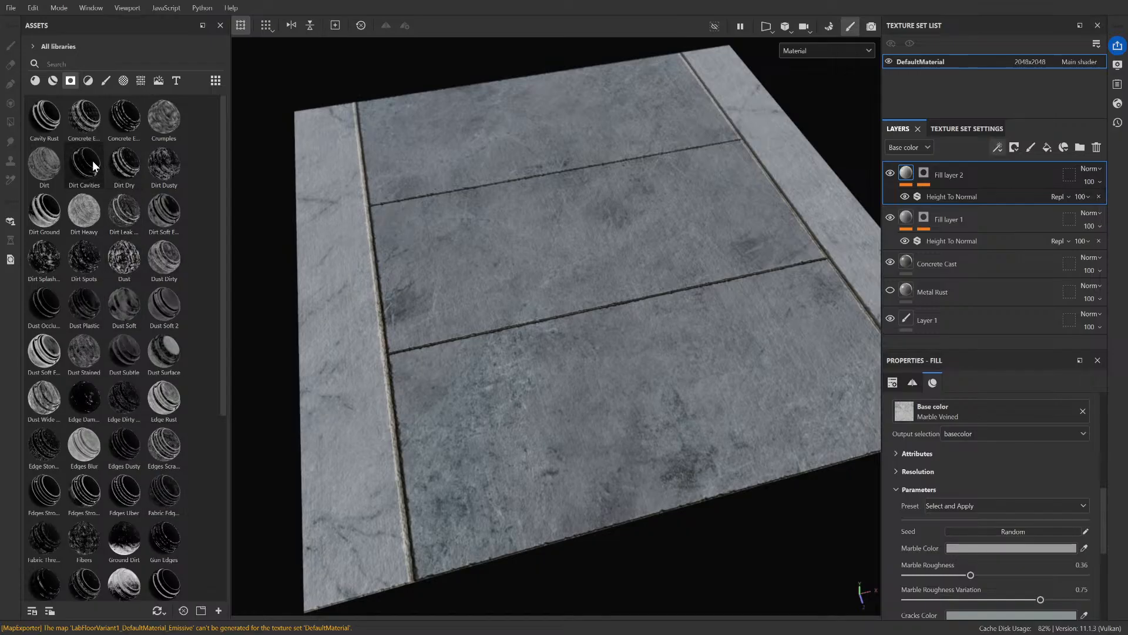
- Try the Dirt Cavities smart mask on the floor and undo it
drag(94, 167, 555, 323)
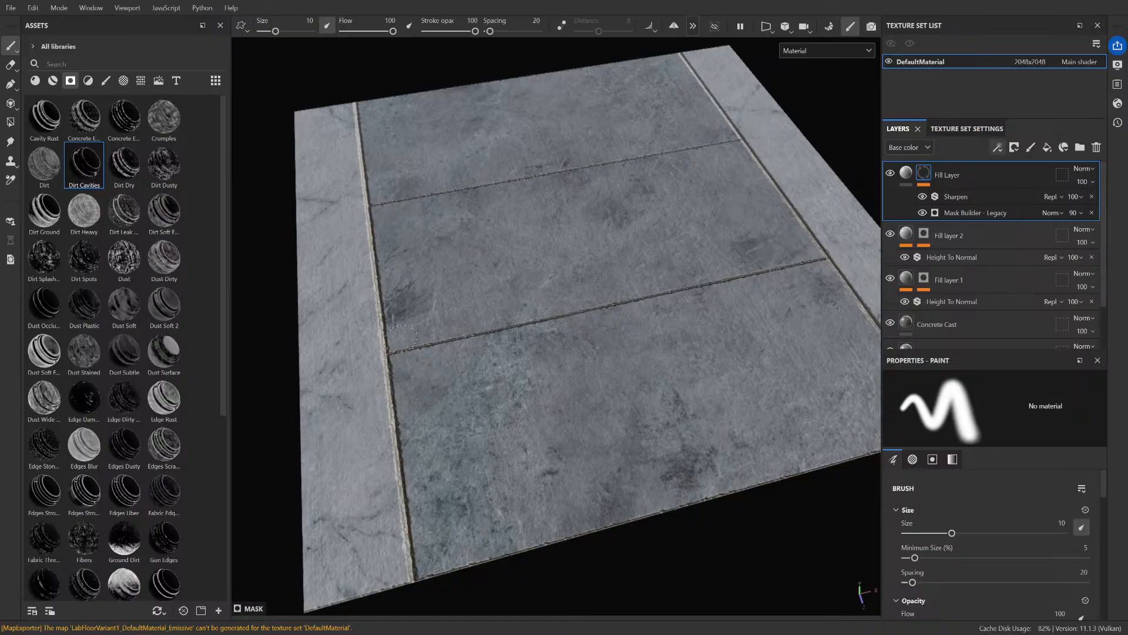
scroll(389, 352, up, 5)
scroll(389, 352, down, 8)
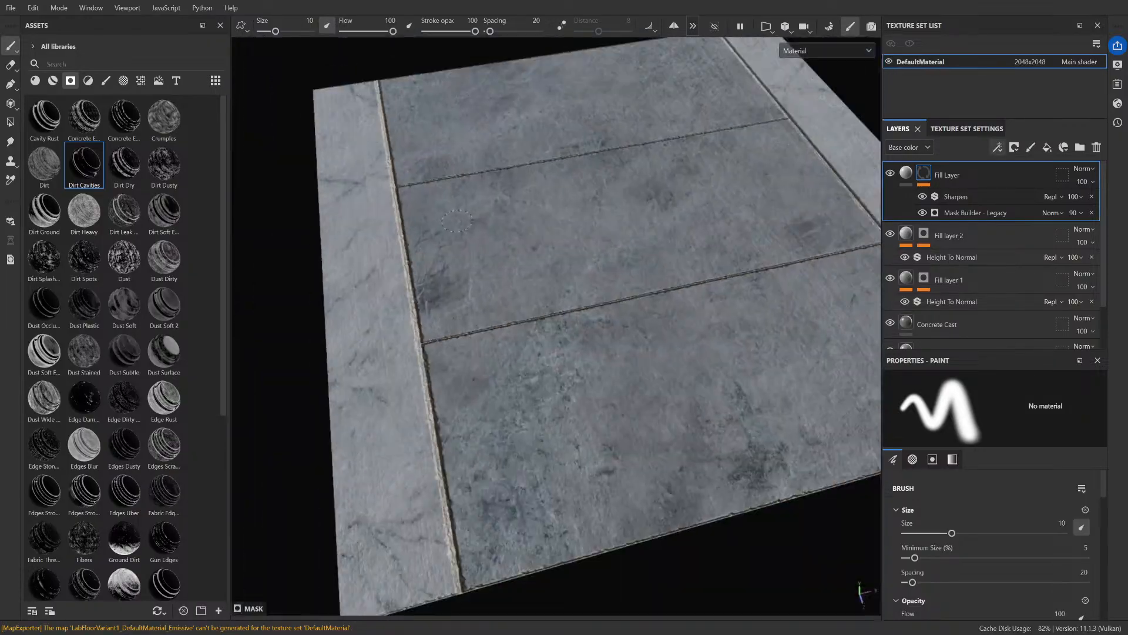
key(ctrl+z)
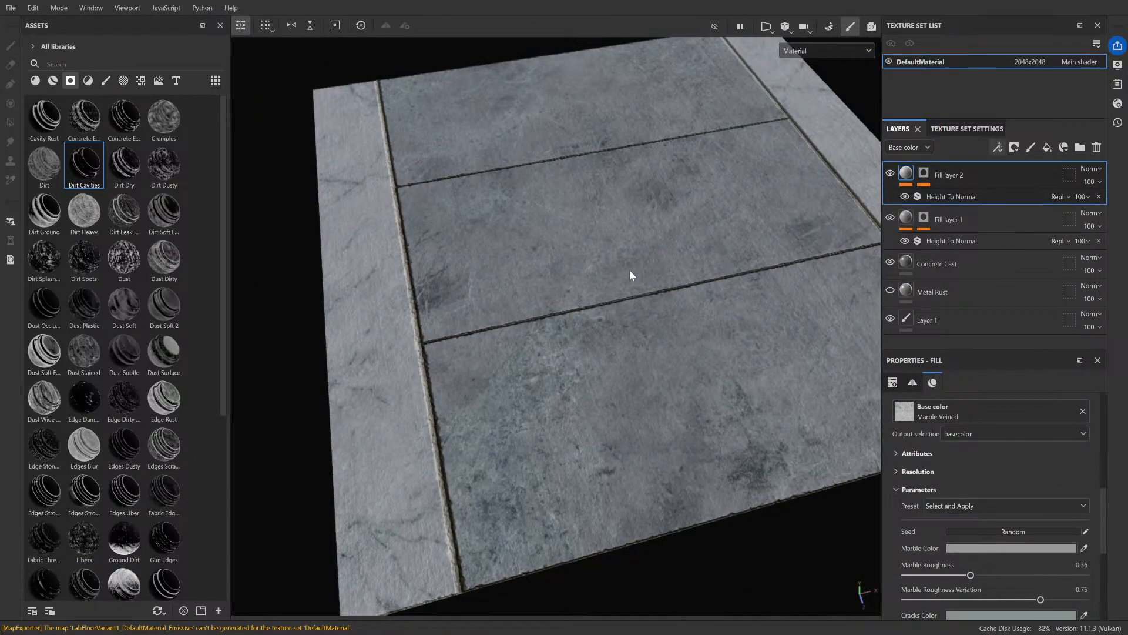
- Try the second concrete edge smart mask and the Dust Soft 2 smart mask on the floor, undoing each
drag(124, 117, 615, 285)
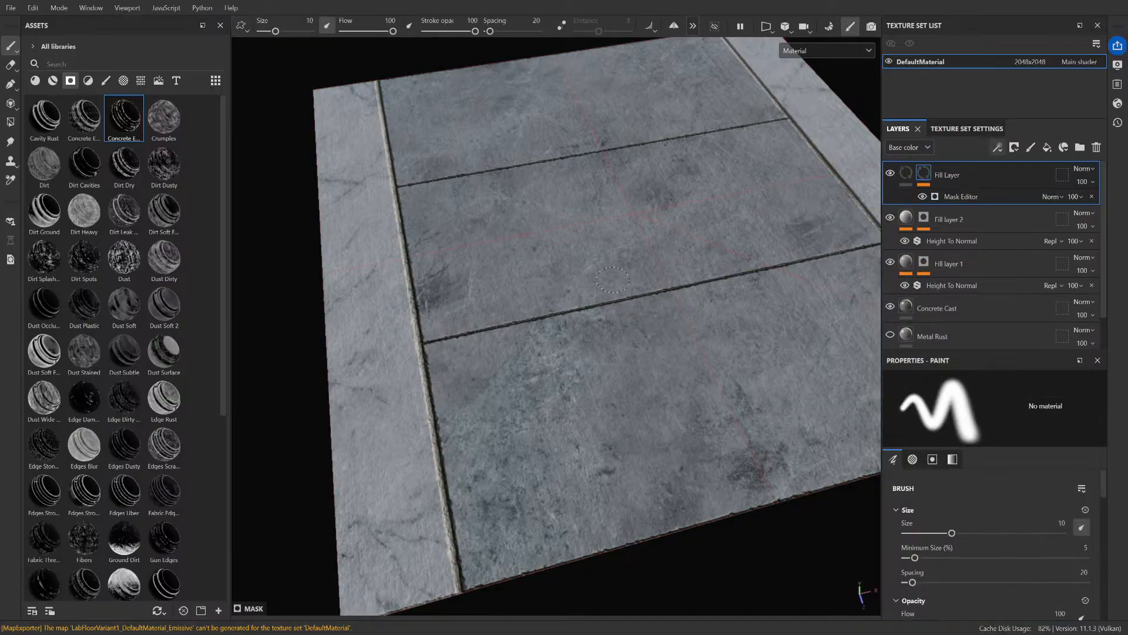
scroll(392, 388, up, 5)
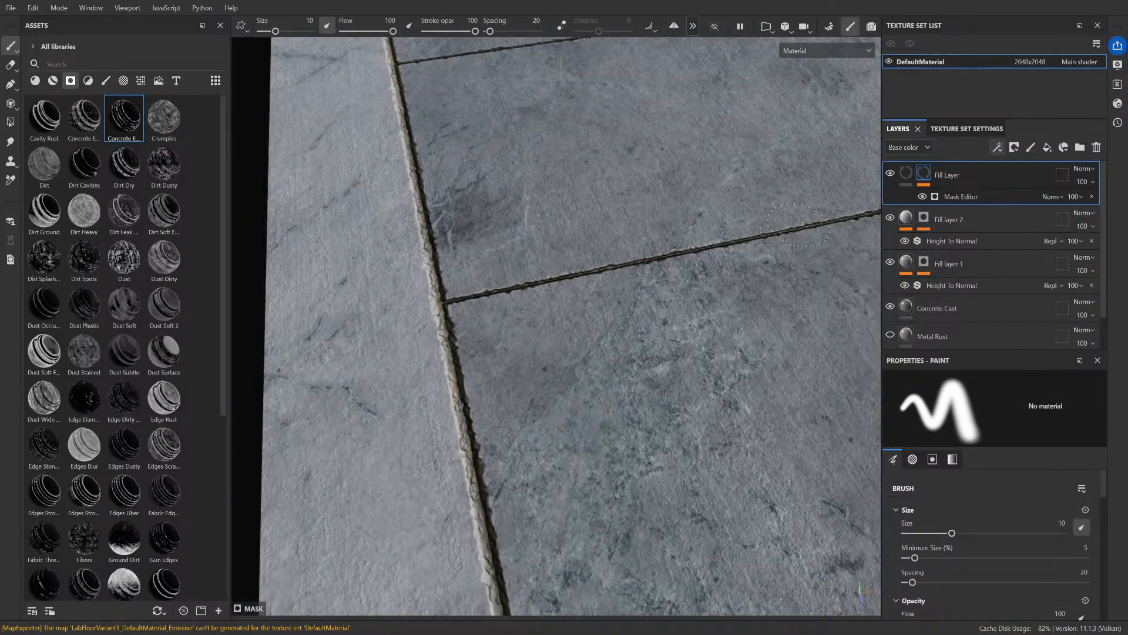
key(ctrl+z)
drag(164, 303, 611, 259)
key(ctrl+z)
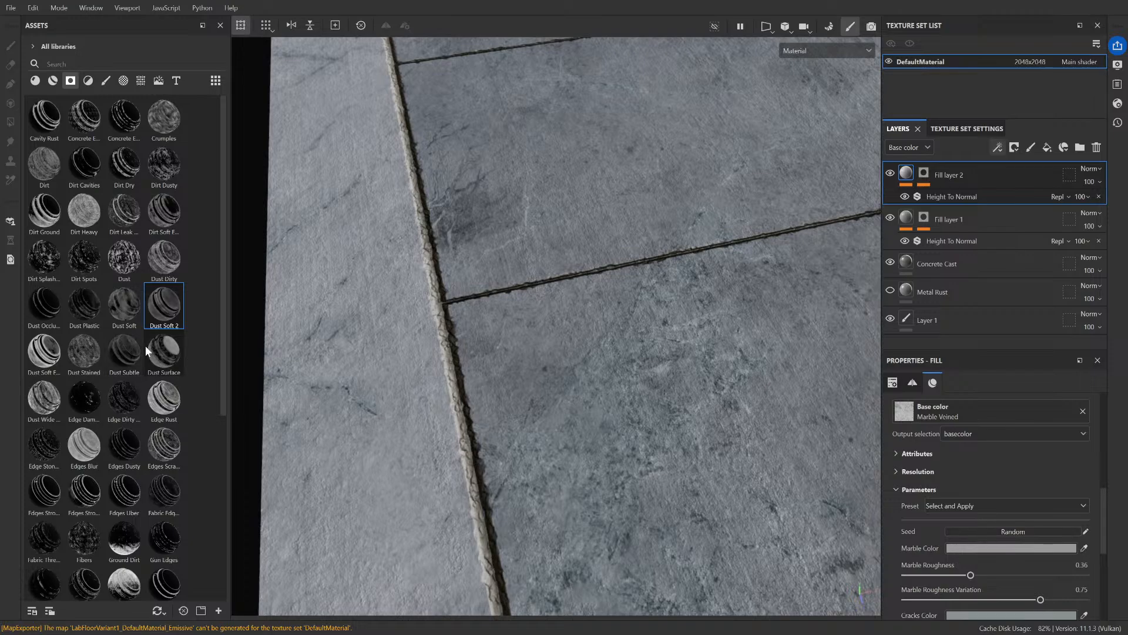
- Search the smart masks for "DAMA" and try the edge damage mask on the floor, undoing it
click(105, 80)
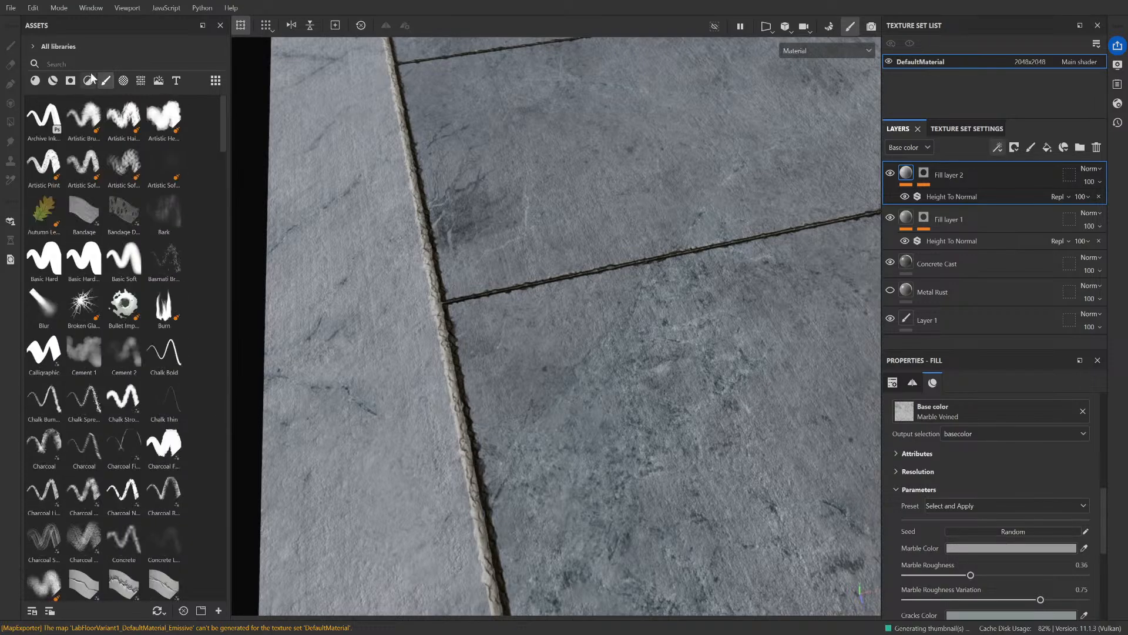
click(70, 82)
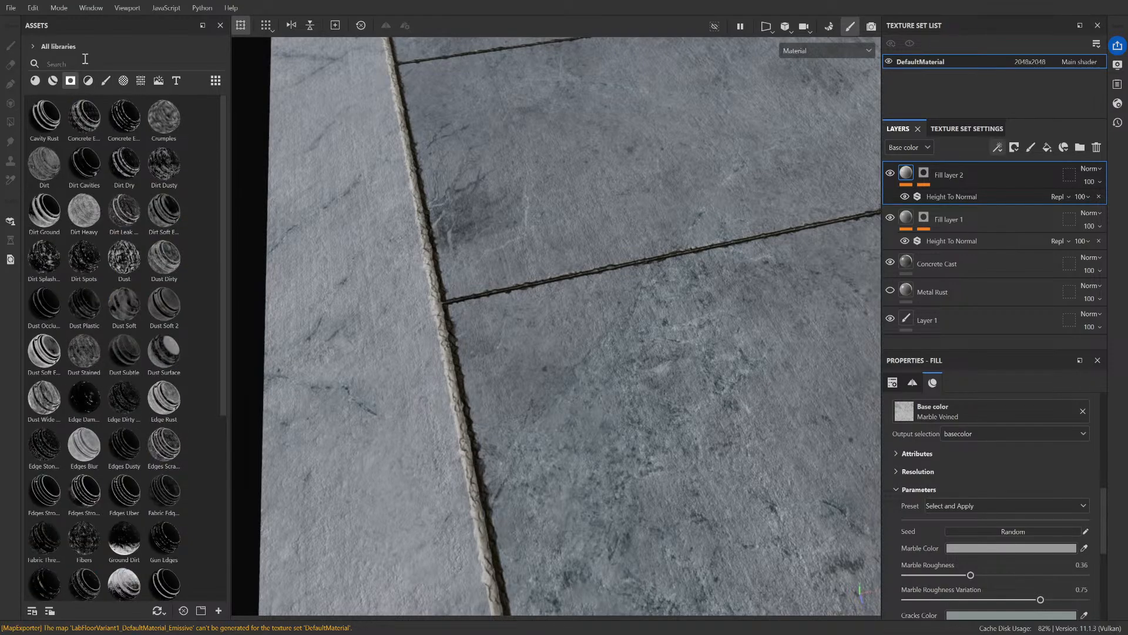
click(85, 61)
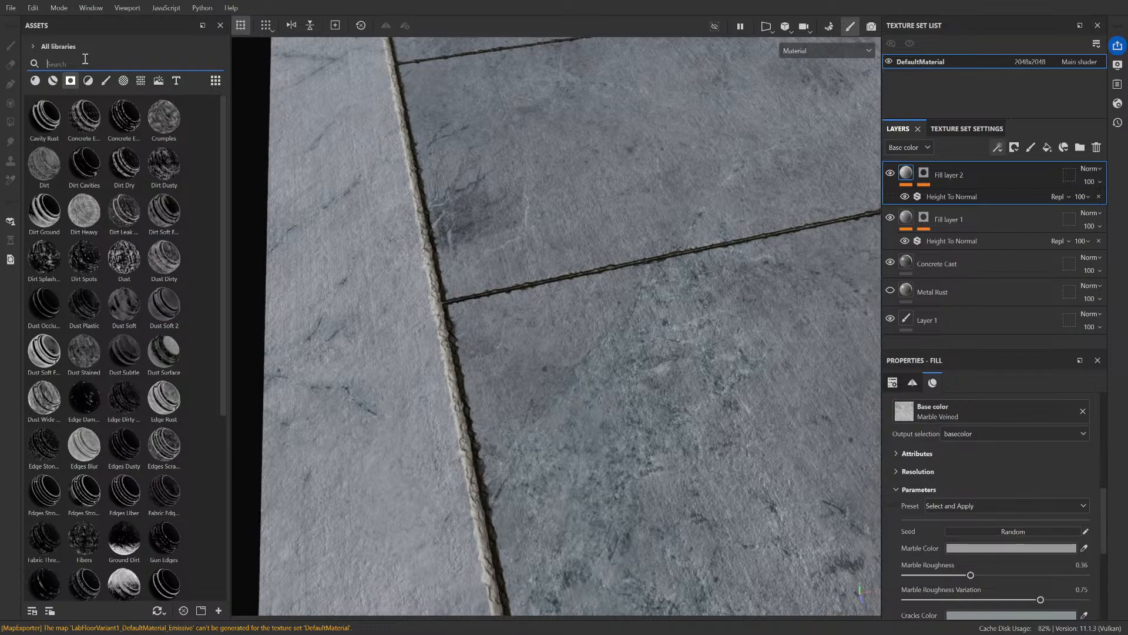
text(DAMA)
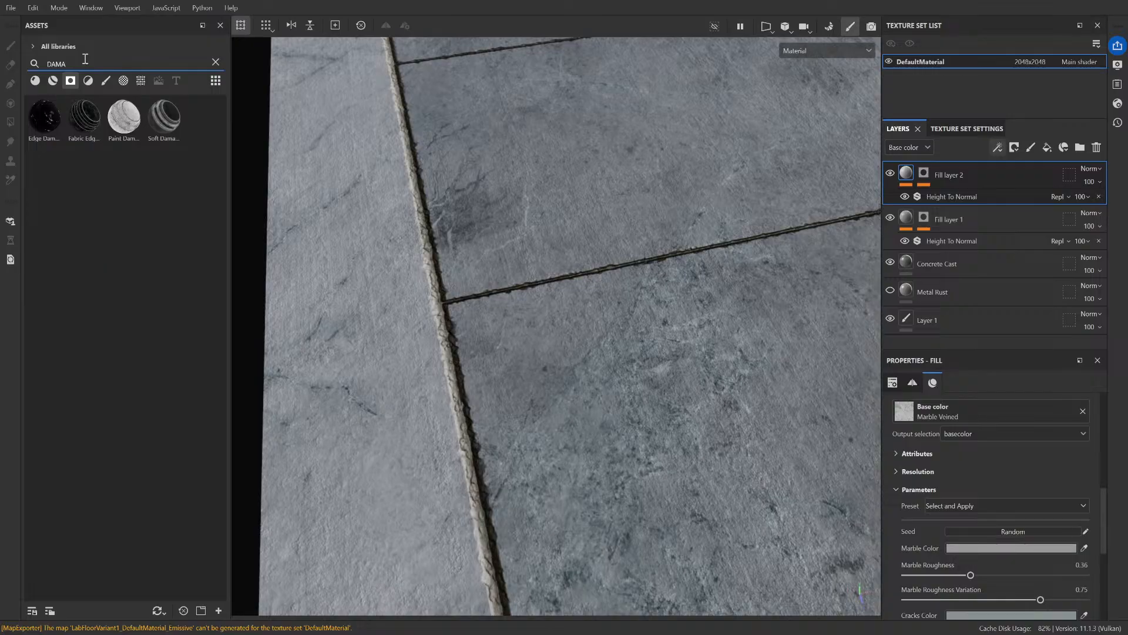
drag(44, 117, 554, 223)
key(ctrl+z)
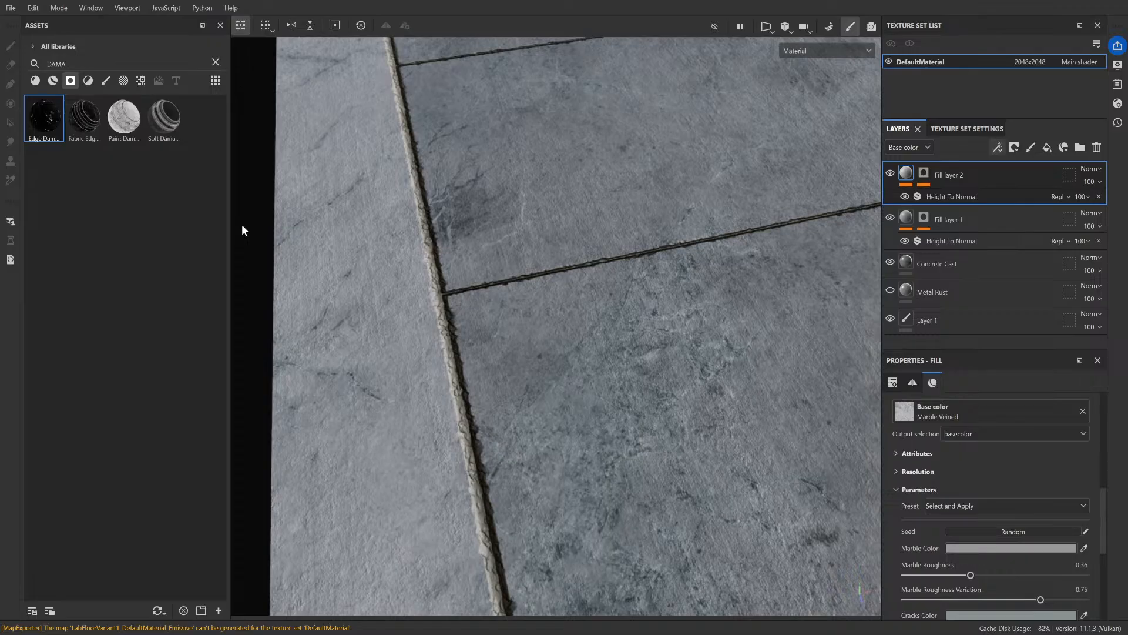
- Try the fabric edge, paint damage and soft damage smart masks on the floor in turn, undoing each
drag(88, 123, 499, 196)
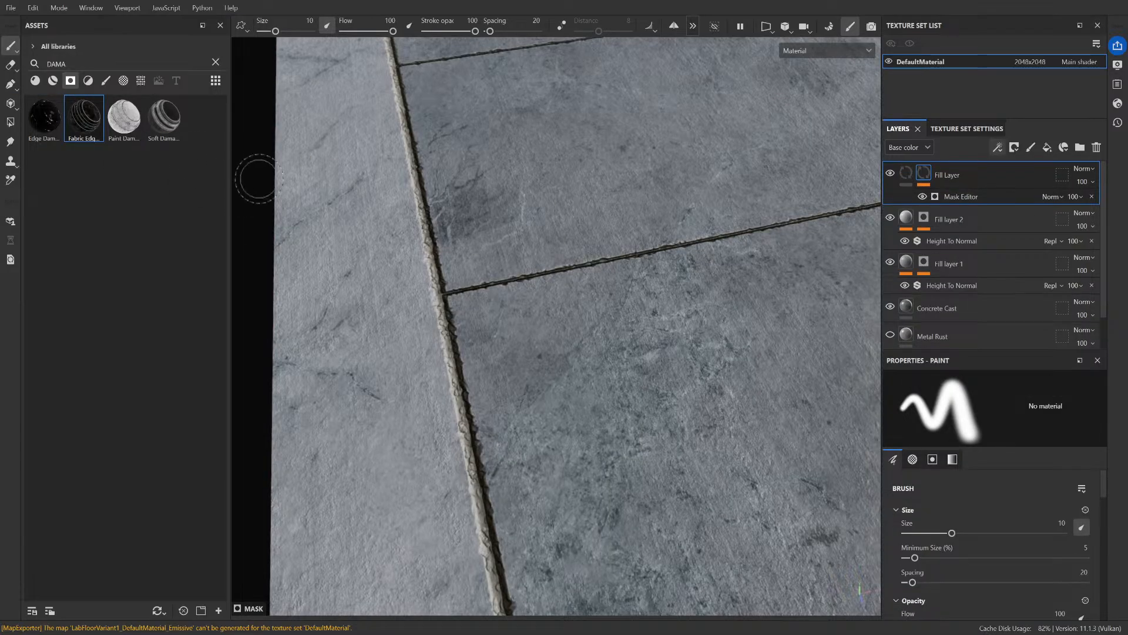
key(ctrl+z)
drag(124, 119, 487, 227)
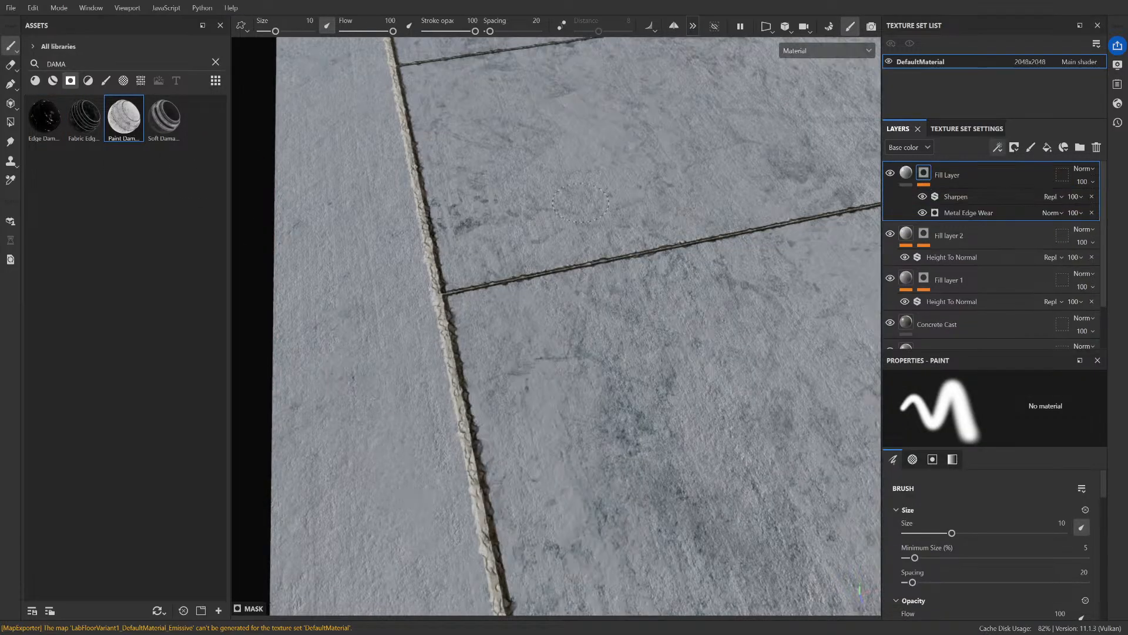
key(ctrl+z)
drag(163, 118, 473, 194)
scroll(588, 180, down, 6)
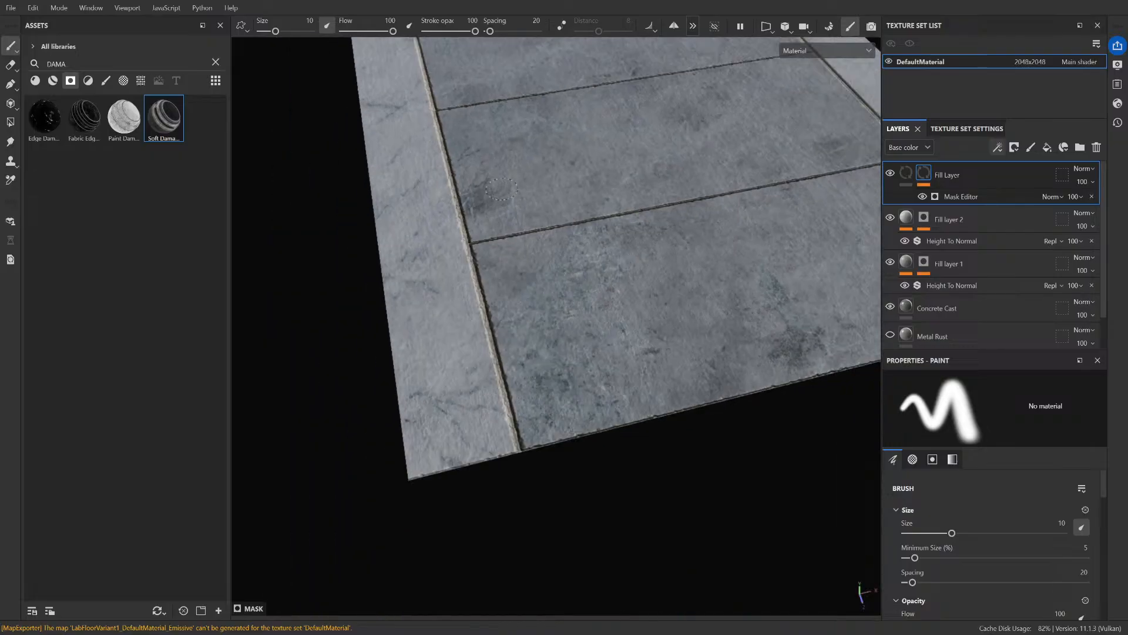
key(ctrl+z)
scroll(549, 173, up, 5)
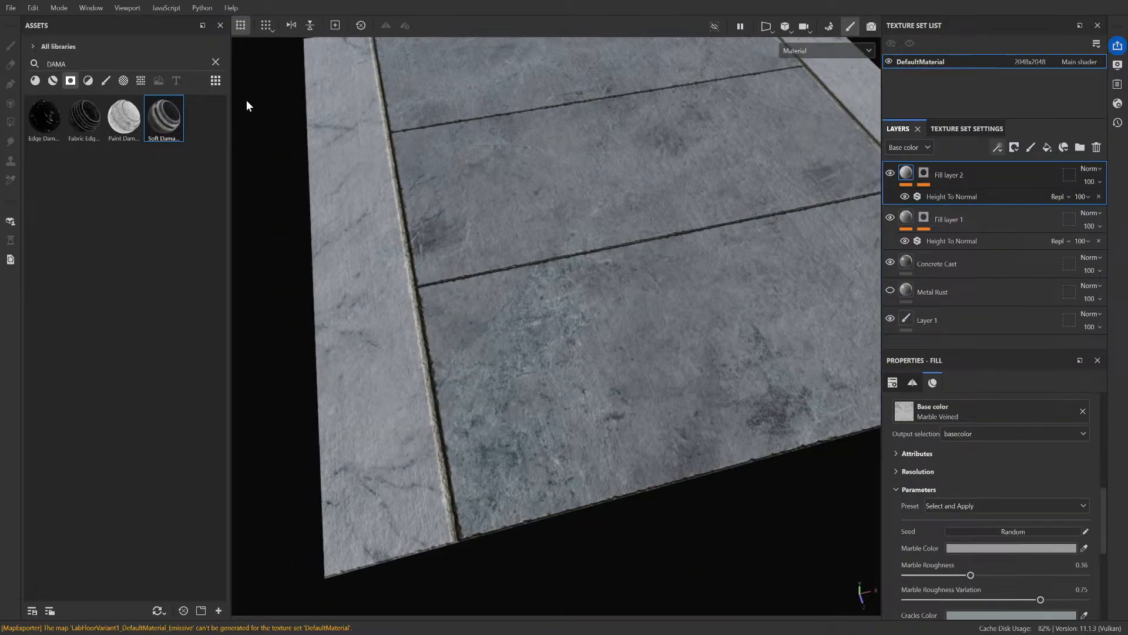
- Clear the smart mask search and try the Cavity Rust mask on the floor, undoing it
click(216, 62)
drag(44, 118, 547, 224)
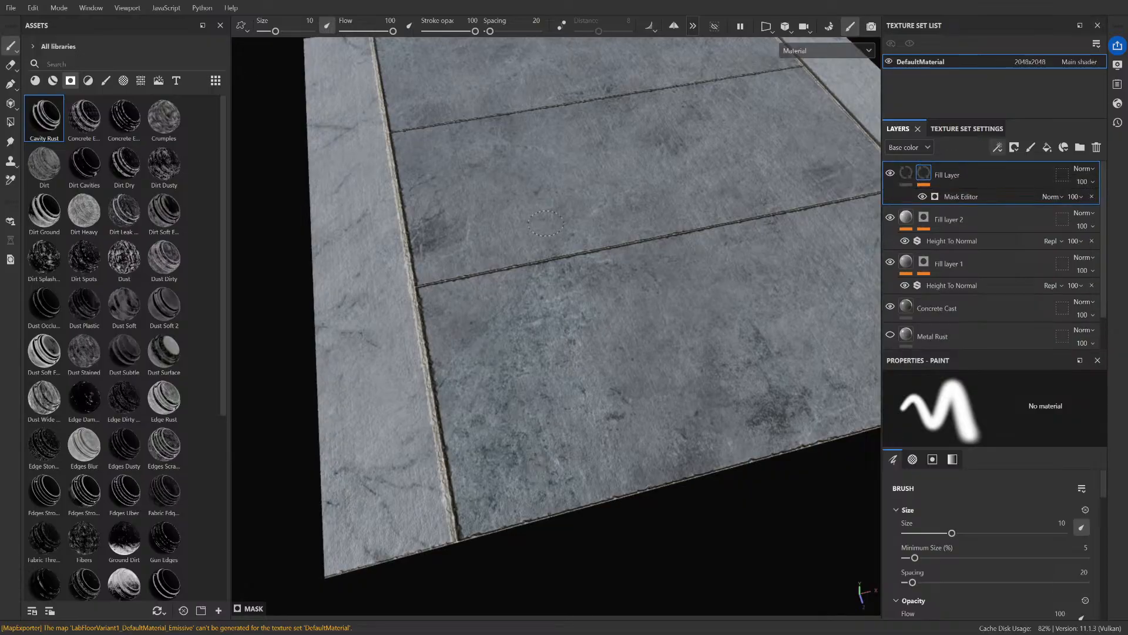
key(ctrl+z)
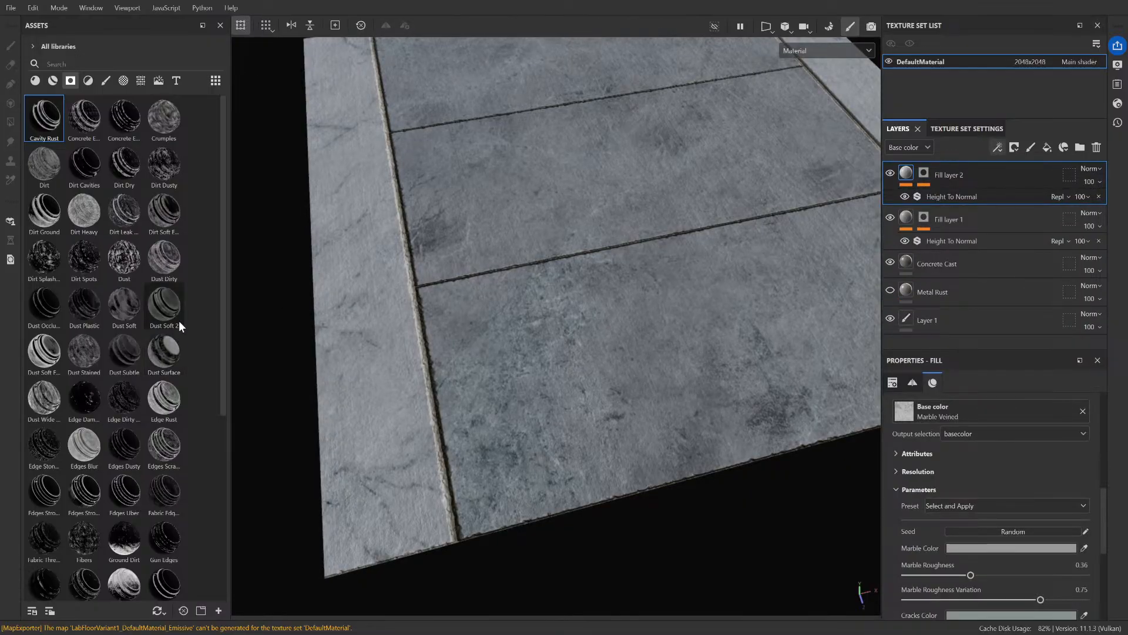
- Apply the Moss From Above smart mask to the floor and set its new fill layer's base color to dark green
scroll(188, 277, down, 5)
drag(166, 297, 504, 235)
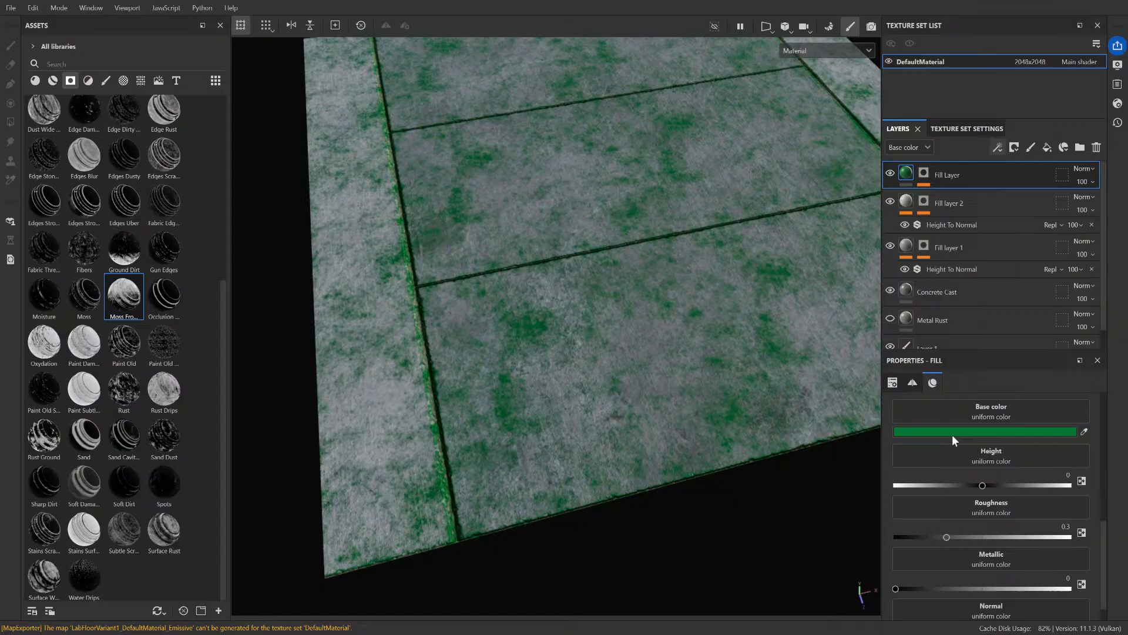
mouse_move(953, 435)
mouse_down()
mouse_move(936, 426)
mouse_move(937, 436)
mouse_up()
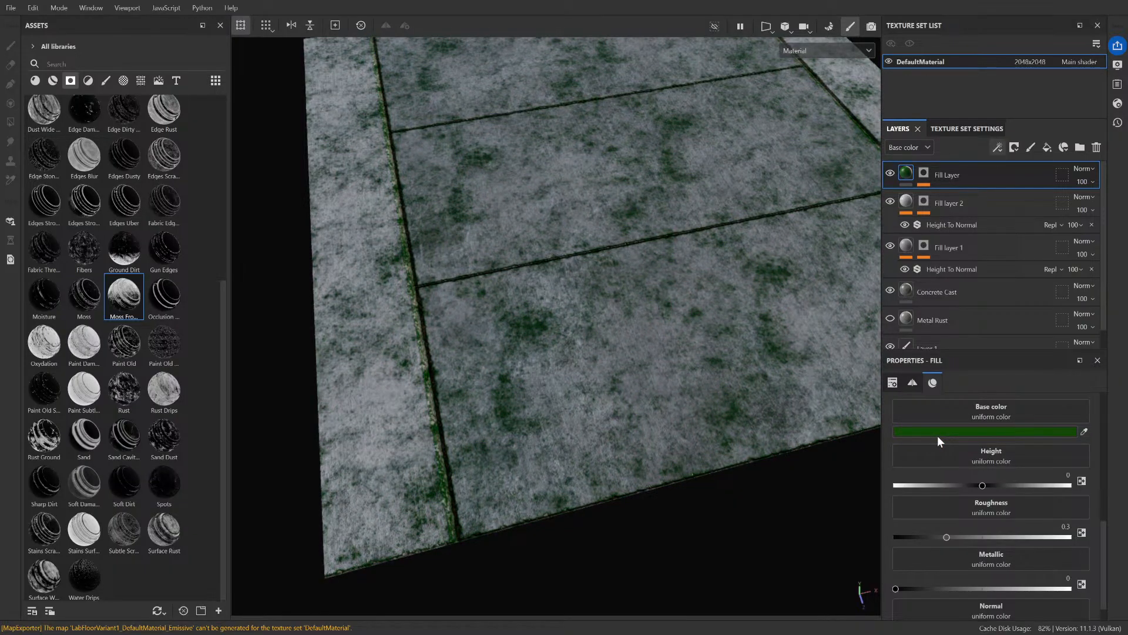
- Inspect the green moss coverage on the floor tiles and seams from several angles and distances
scroll(768, 294, down, 3)
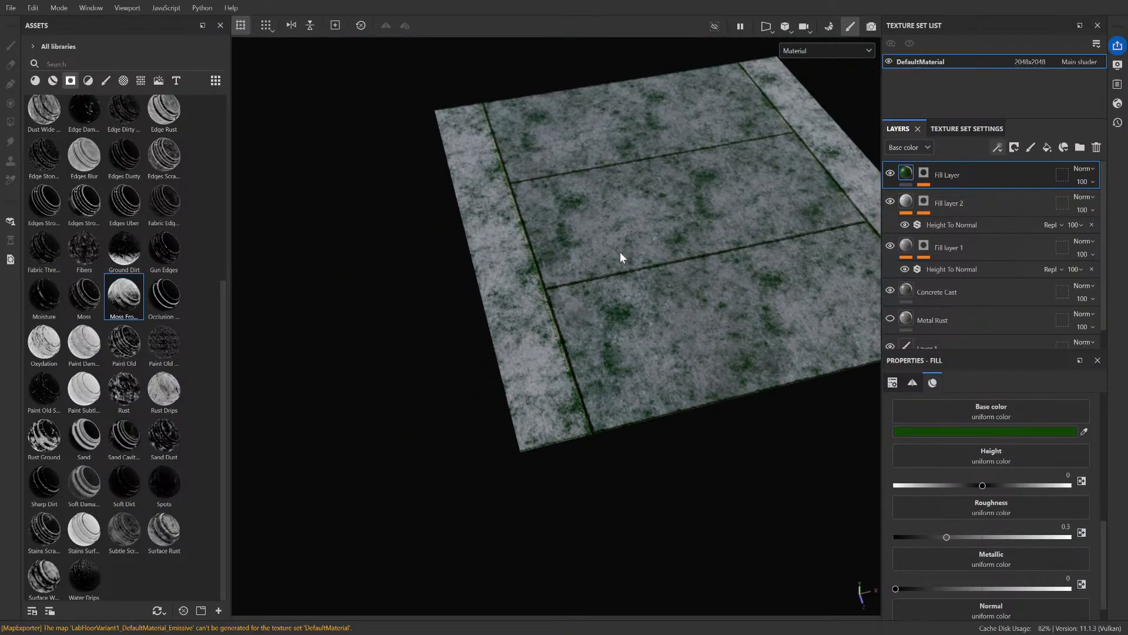
scroll(698, 293, down, 2)
alt+drag(697, 292, 723, 253)
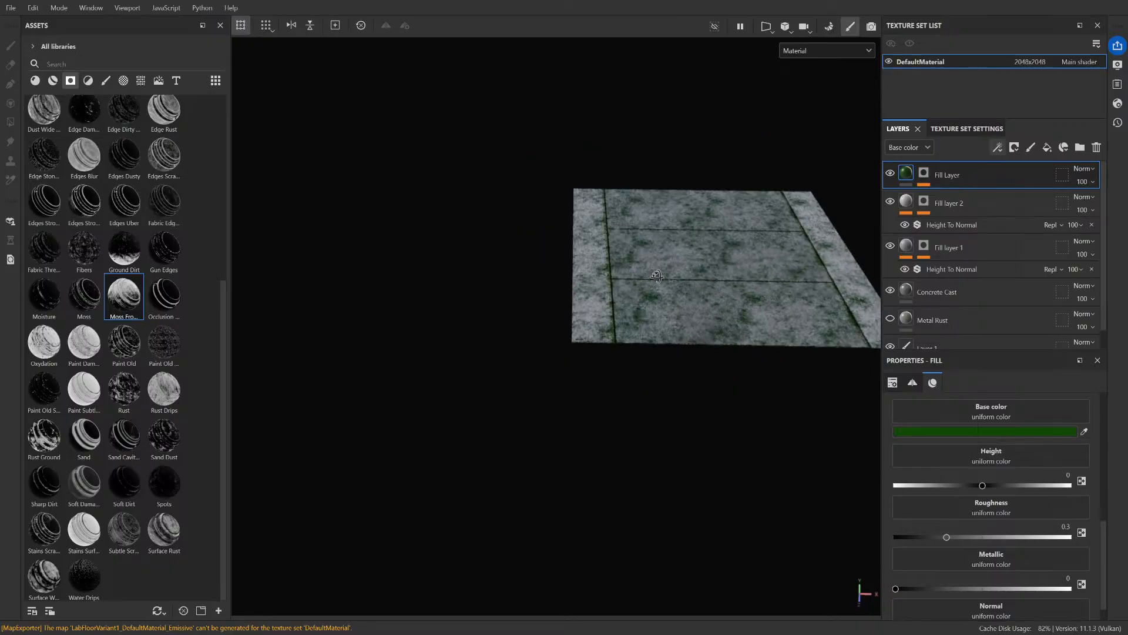
scroll(723, 252, up, 4)
alt+middle_drag(723, 252, 529, 197)
scroll(668, 257, up, 4)
alt+middle_drag(668, 257, 499, 170)
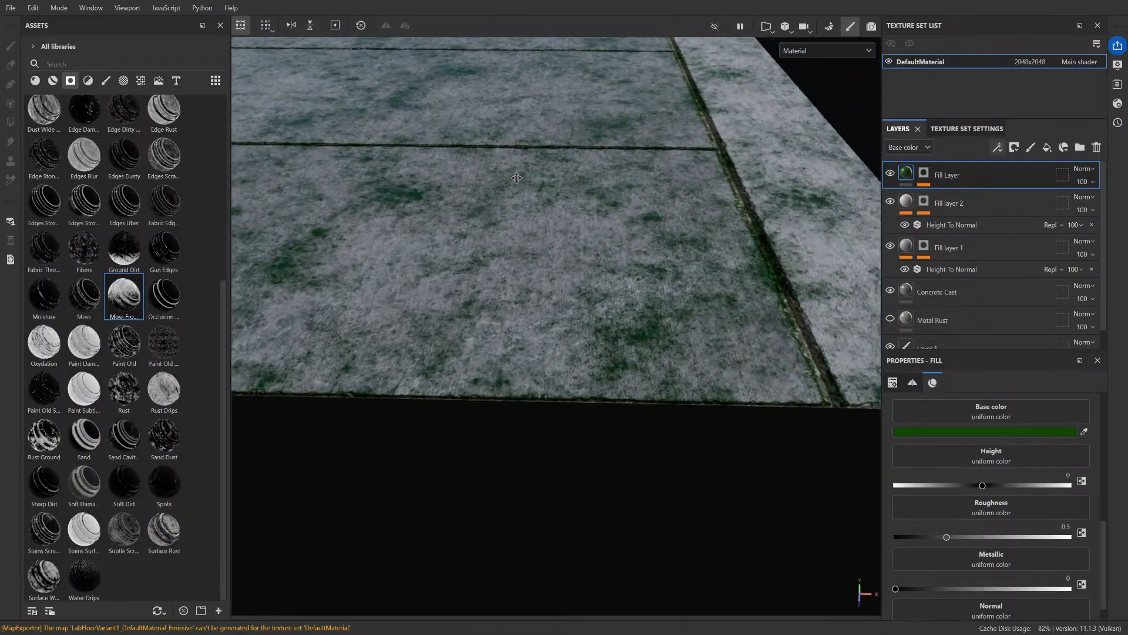
alt+drag(665, 294, 696, 309)
- Review the moss fill layer's projection, UV transformations and height, roughness, metallic and normal channel settings
scroll(947, 491, down, 1)
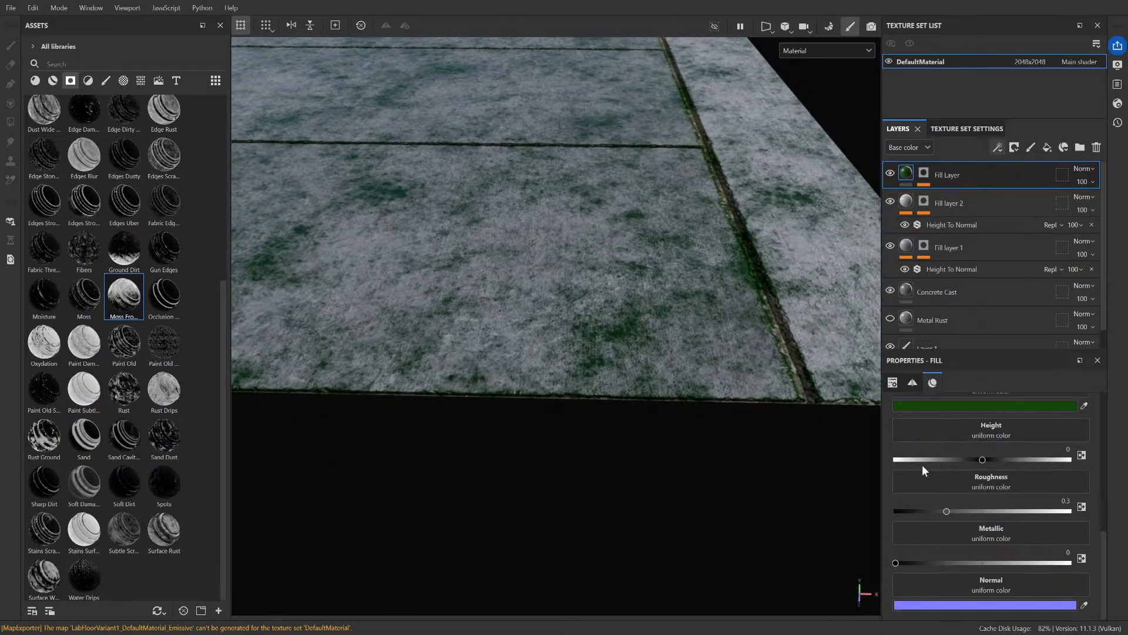
scroll(964, 515, up, 4)
scroll(964, 515, up, 3)
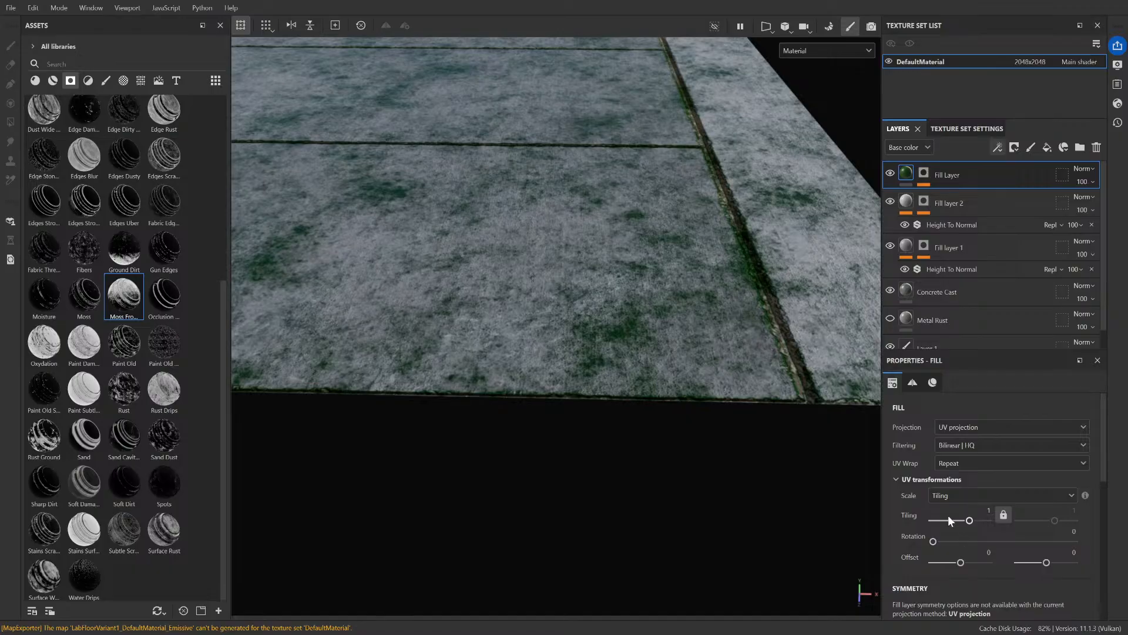
scroll(905, 477, down, 6)
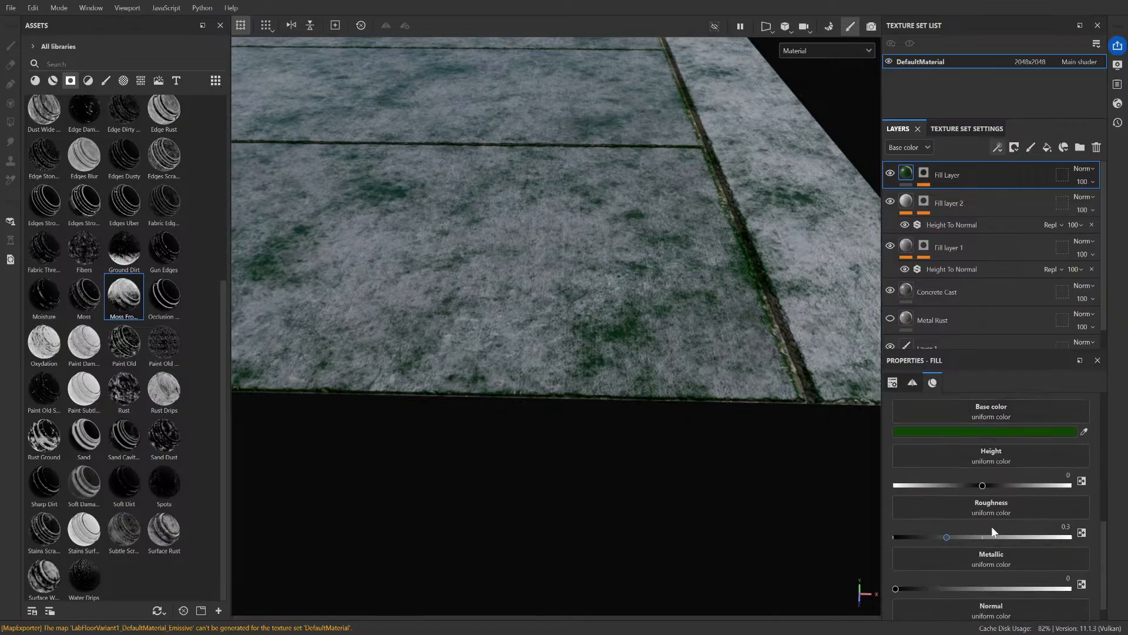
scroll(968, 522, up, 3)
scroll(969, 522, up, 3)
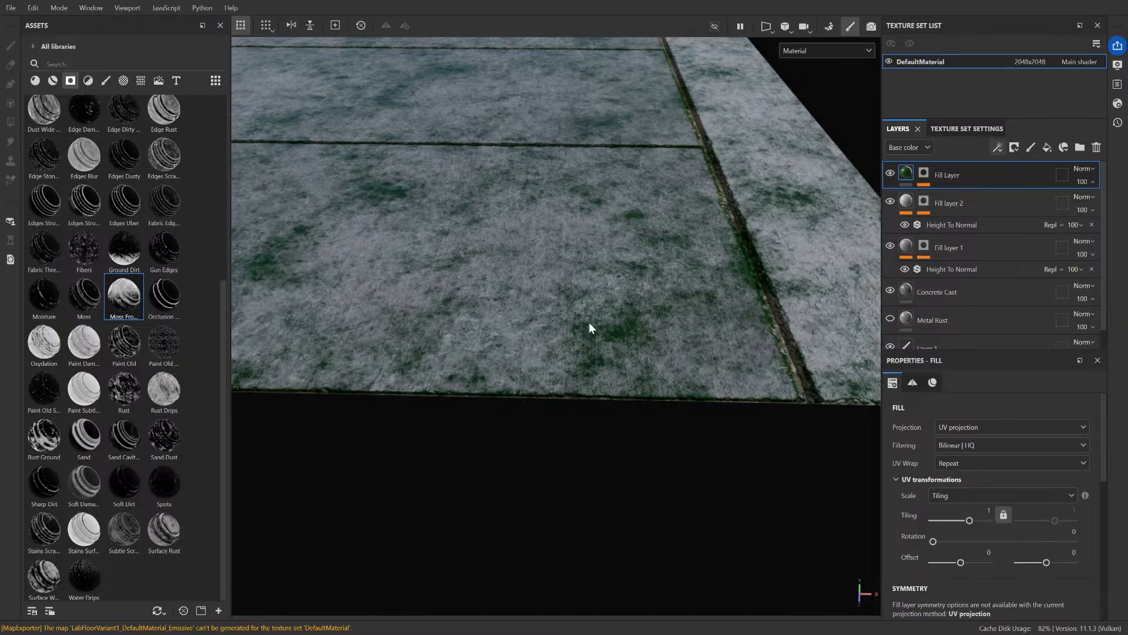
scroll(1067, 460, down, 3)
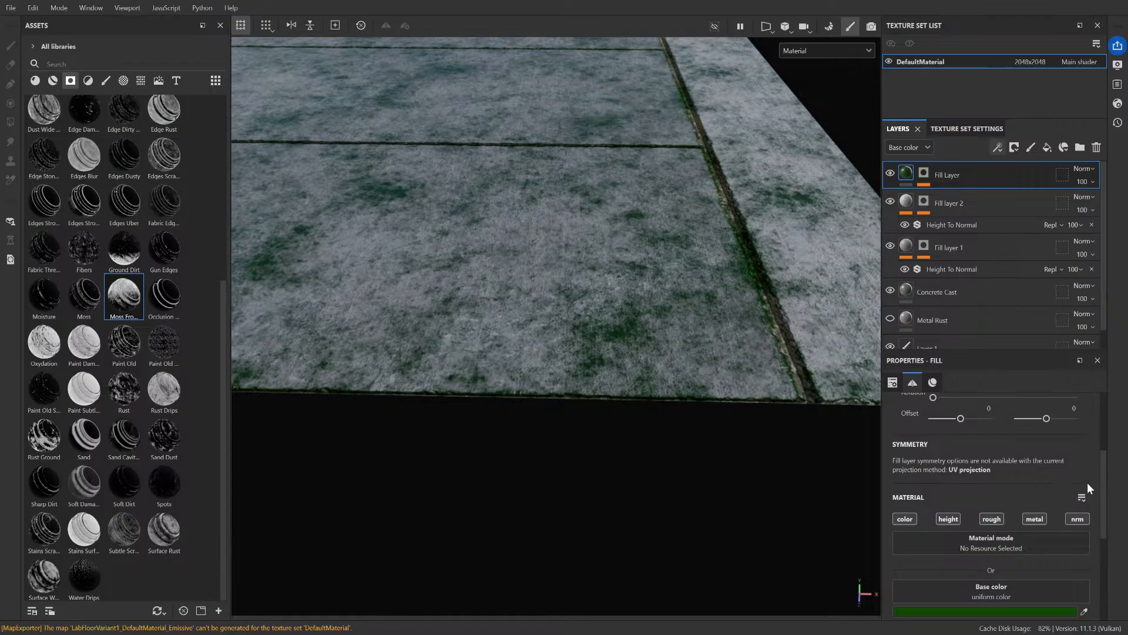
scroll(1087, 482, down, 5)
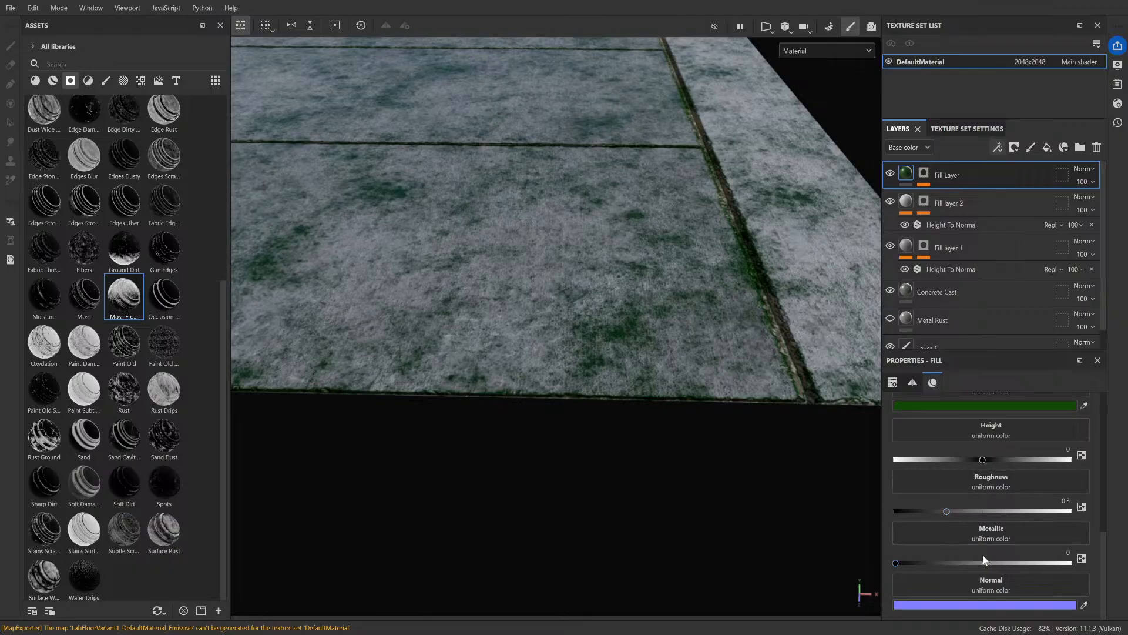
- Lower the moss fill layer's height to -0.0495 and delete that layer from the layer stack
scroll(994, 563, up, 2)
mouse_move(982, 568)
mouse_down()
mouse_move(1012, 569)
mouse_move(969, 569)
mouse_move(979, 570)
mouse_up()
scroll(583, 320, down, 4)
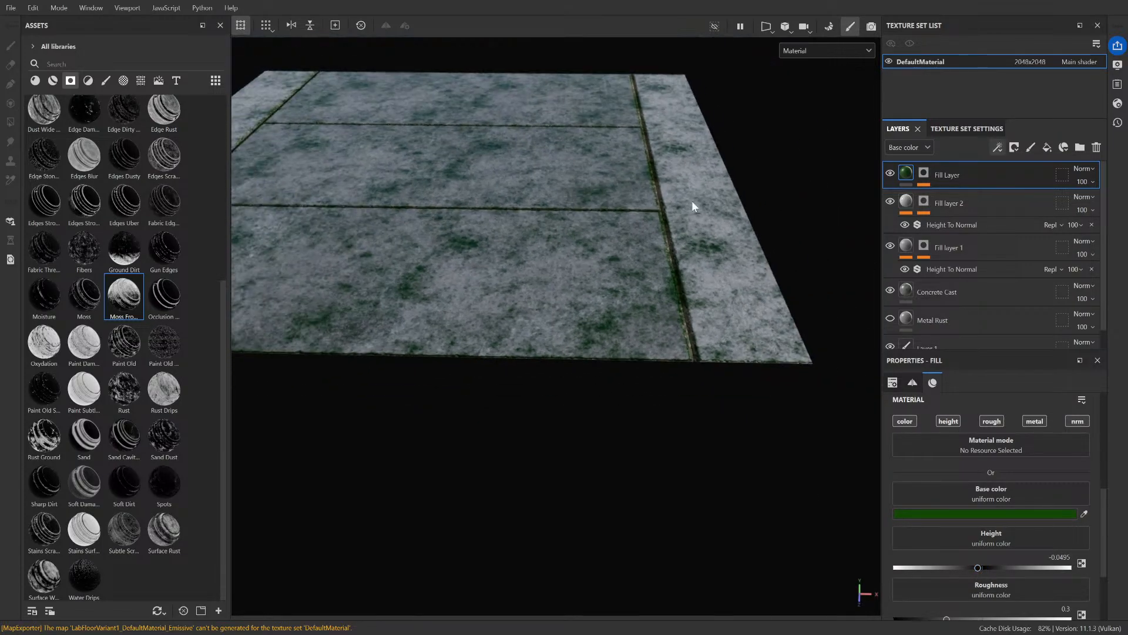
click(1097, 147)
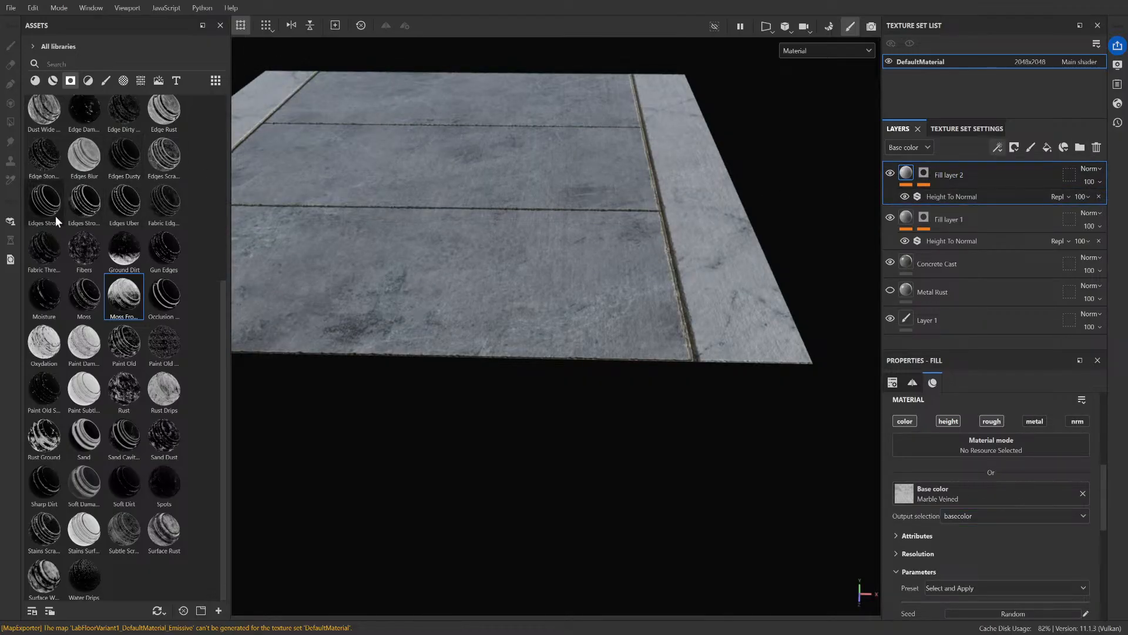
- Try the Edges Strong and Paint Old smart masks on the floor, undoing each one
drag(56, 218, 546, 268)
scroll(585, 268, up, 4)
key(ctrl+z)
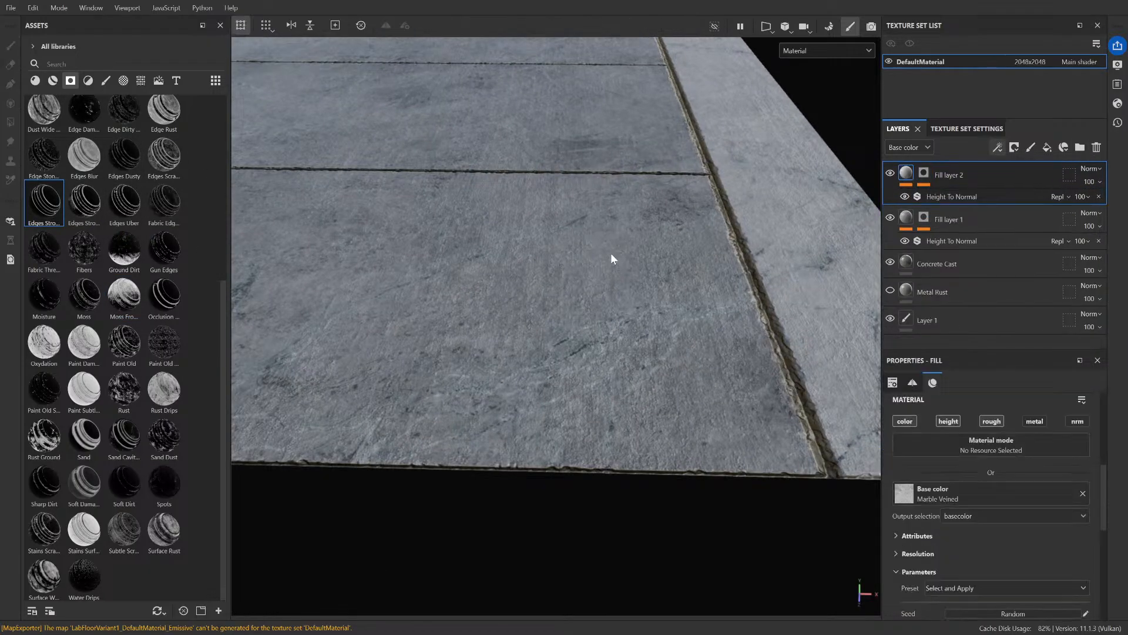
mouse_move(118, 351)
mouse_down()
mouse_move(410, 307)
mouse_move(552, 256)
mouse_up()
scroll(552, 256, down, 4)
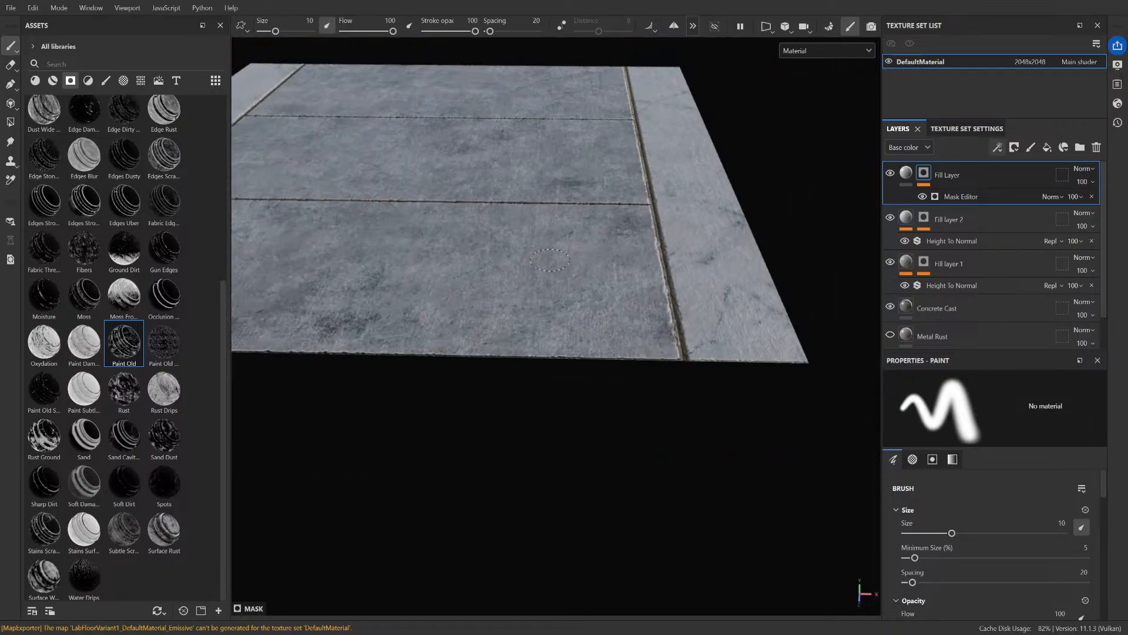
key(ctrl+z)
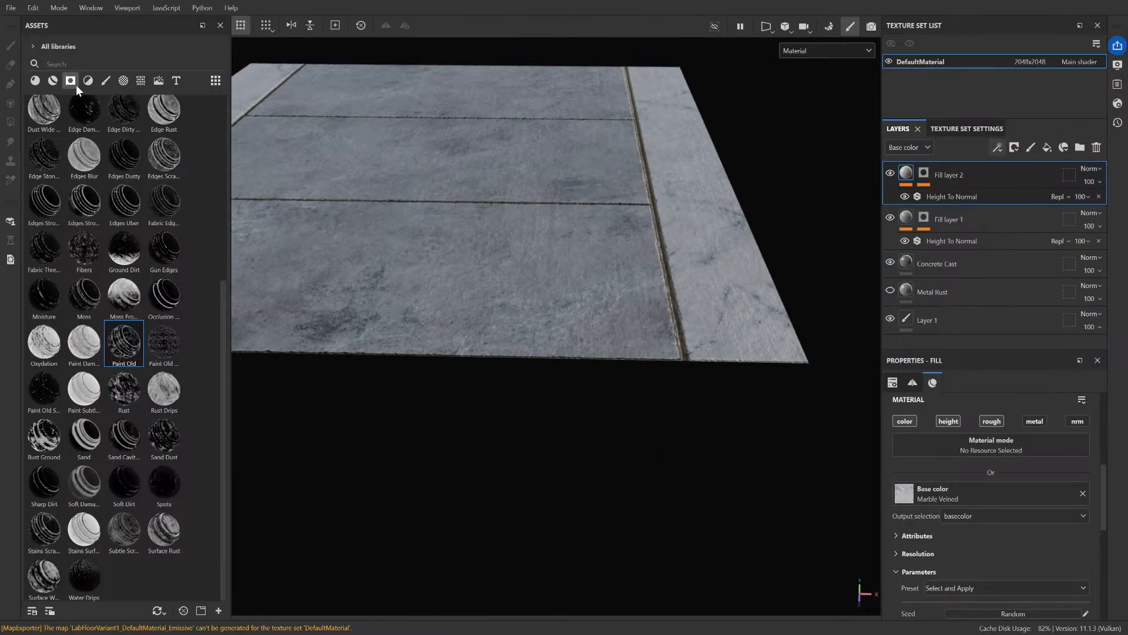
- Browse the remaining smart masks and the whole filter library for further floor detailing options
scroll(114, 130, up, 5)
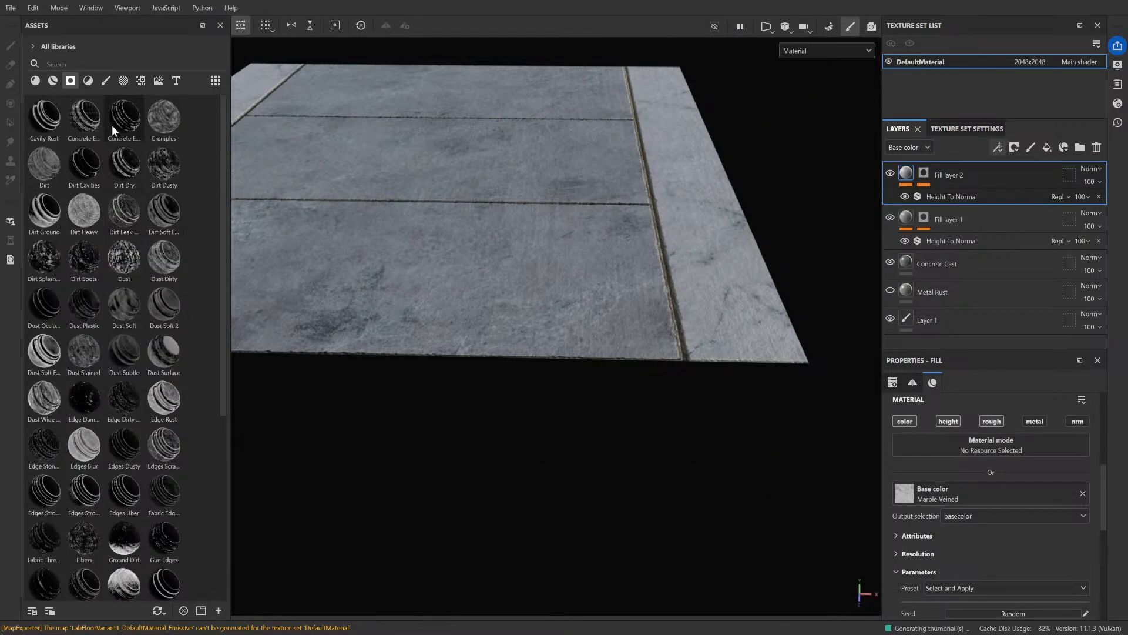
click(91, 83)
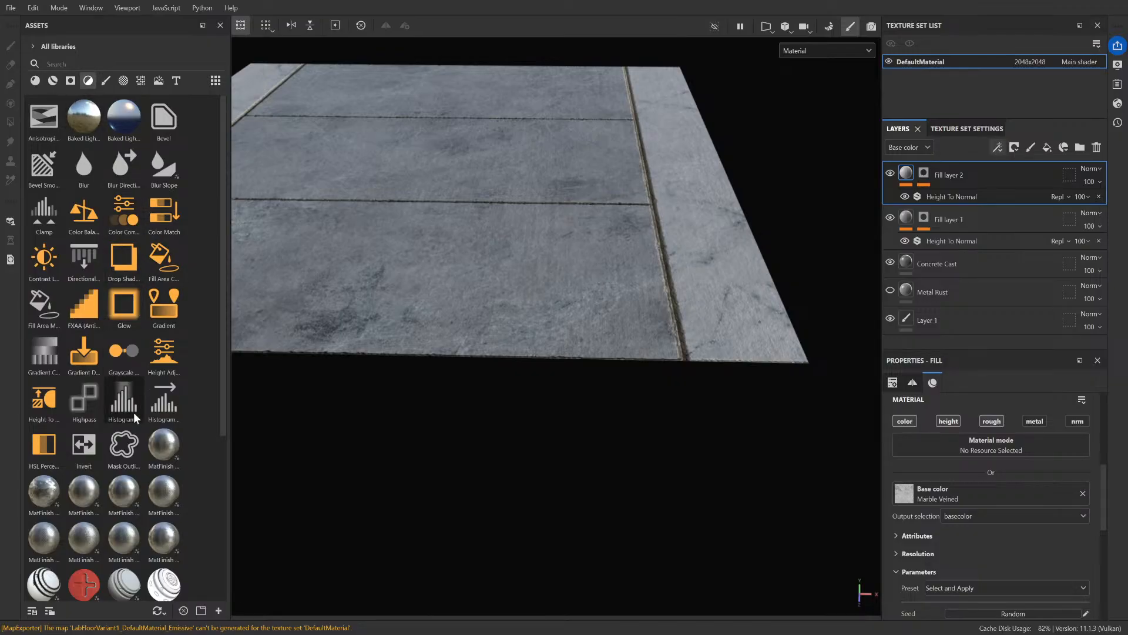
scroll(133, 443, down, 5)
scroll(153, 444, up, 5)
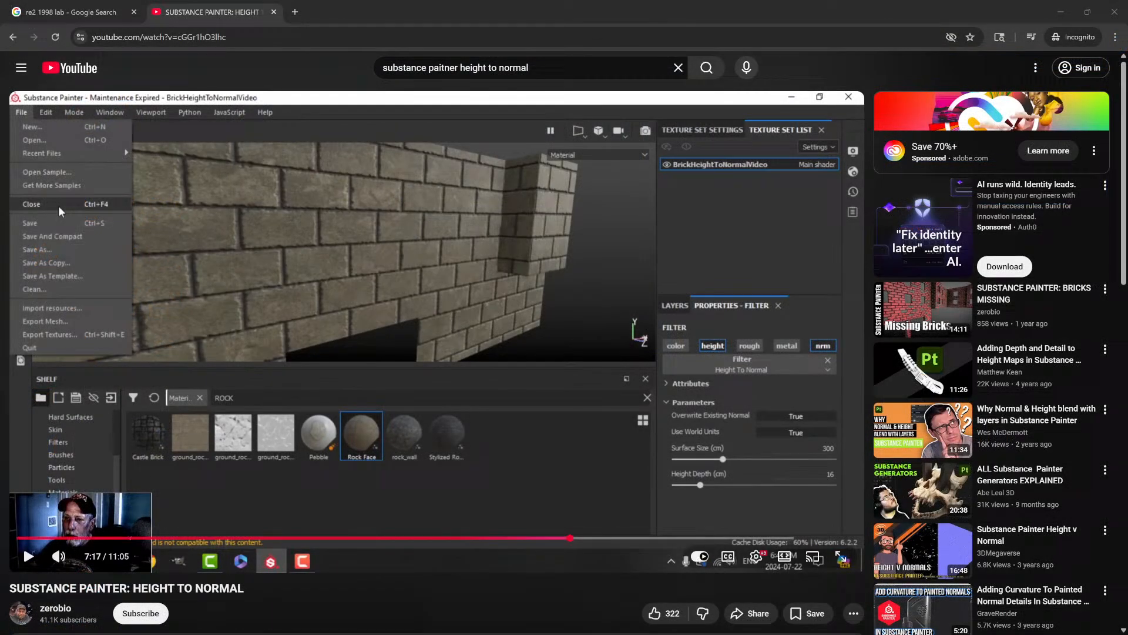
- Switch to the YouTube video on Height to Normal, play it from about 8:30, pause at 8:58 and select its page address
click(509, 287)
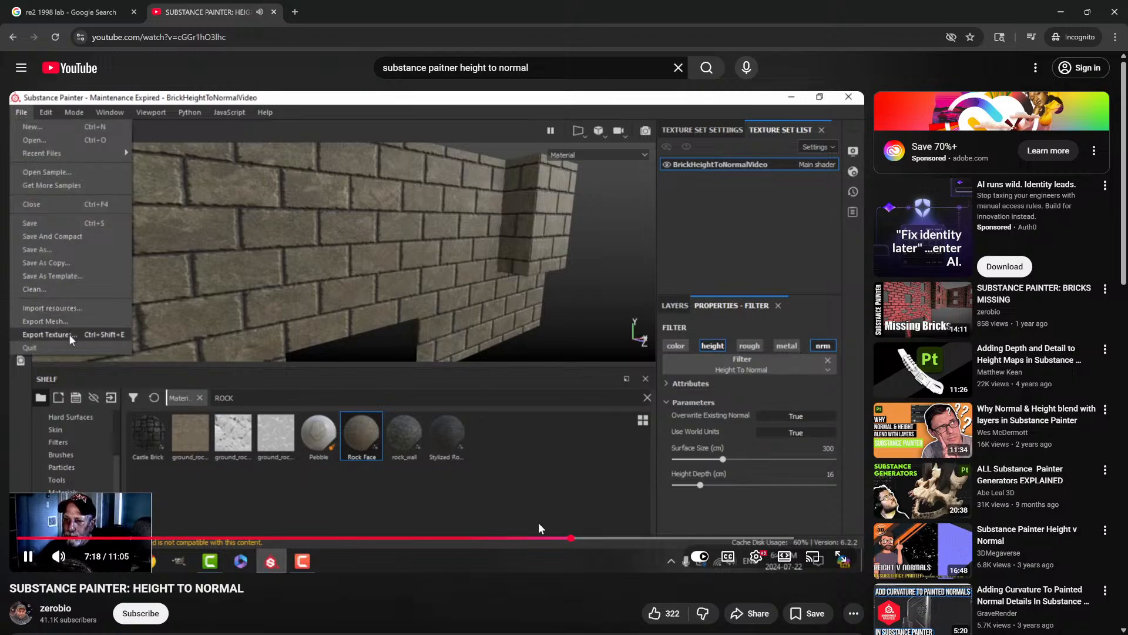
drag(617, 538, 662, 542)
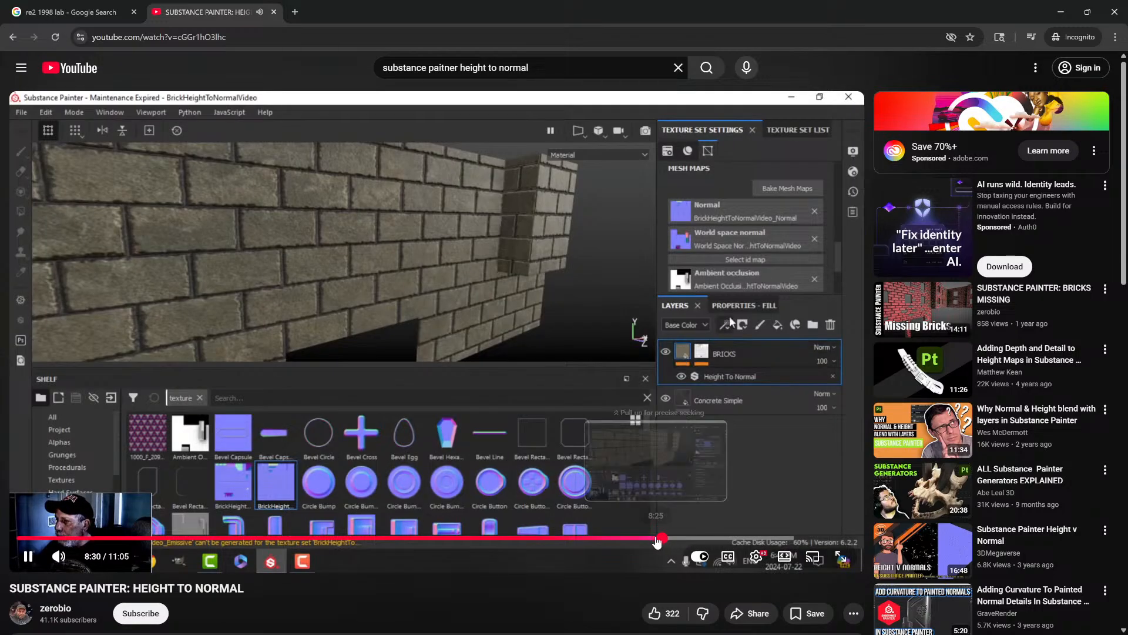
drag(767, 406, 766, 405)
click(619, 328)
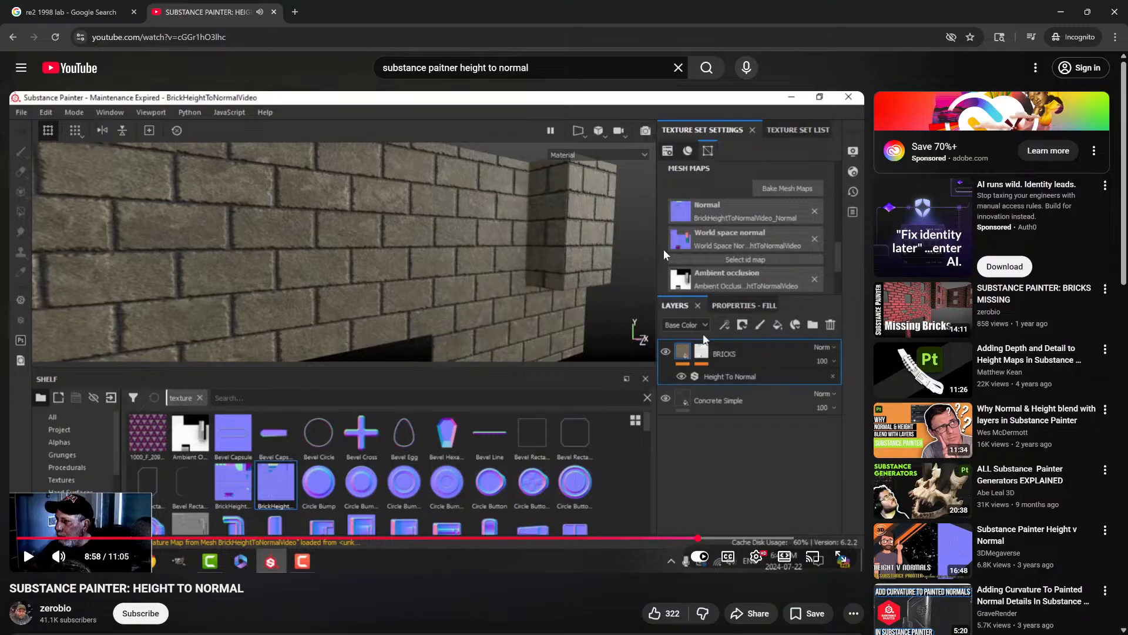
click(282, 37)
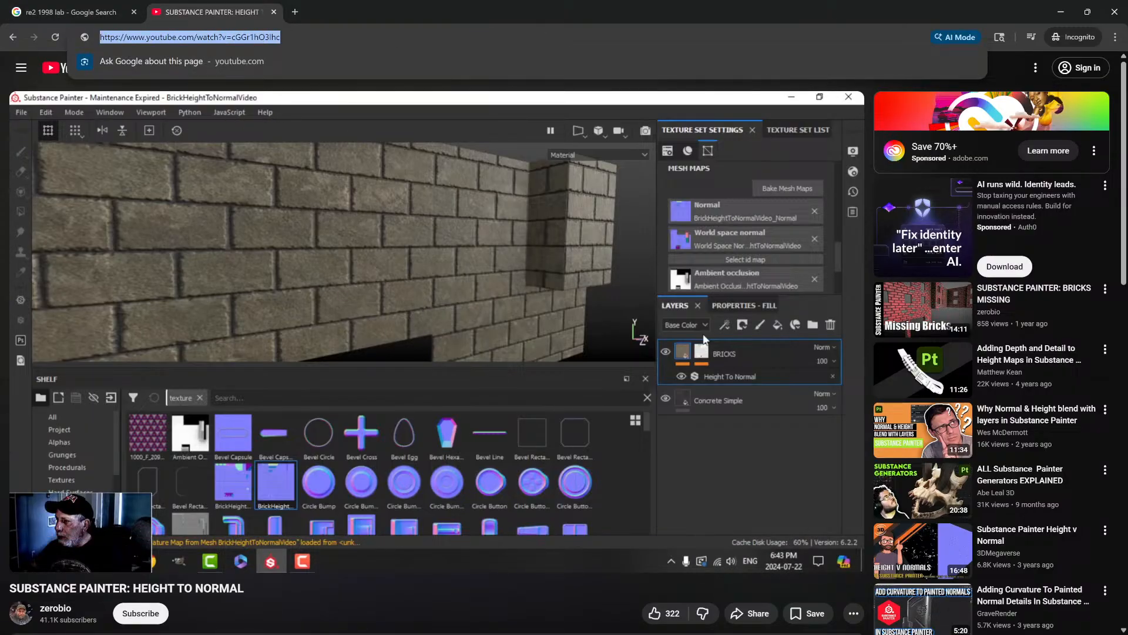
key(alt+Tab)
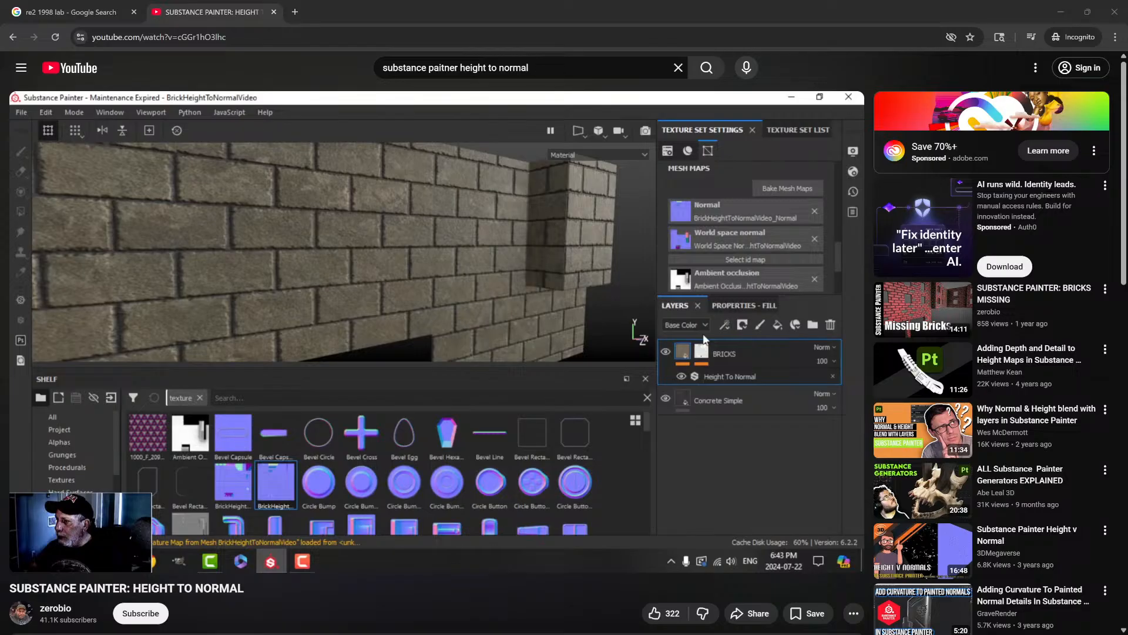
- Watch the YouTube height-to-normal tutorial up to the part where the Curvature generator is applied to the brick wall
click(427, 358)
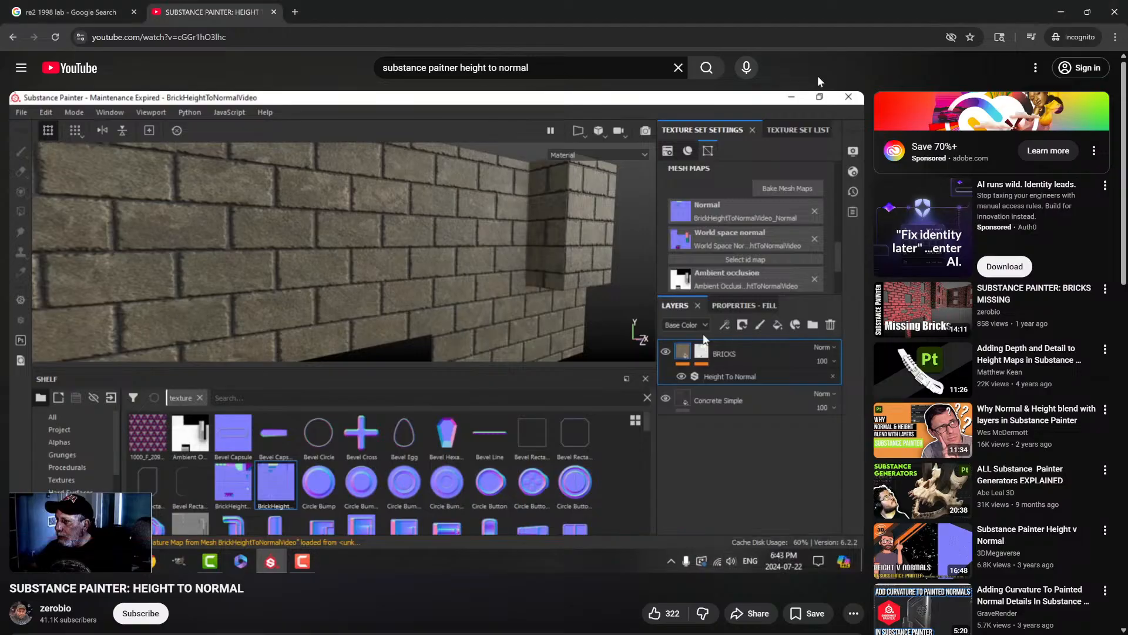
click(397, 327)
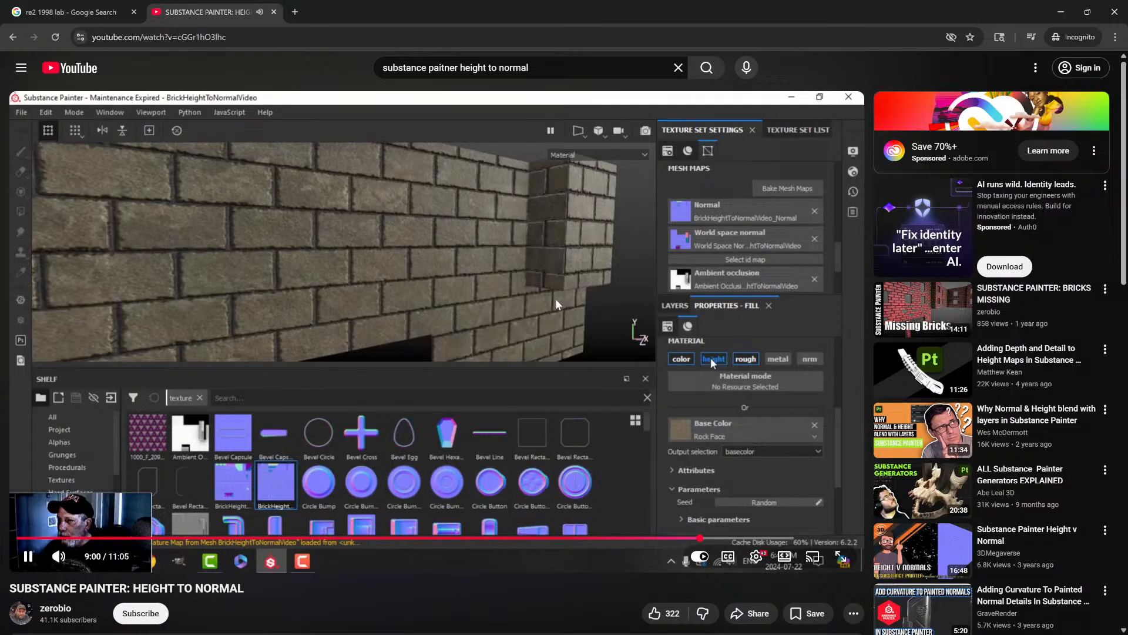
click(341, 277)
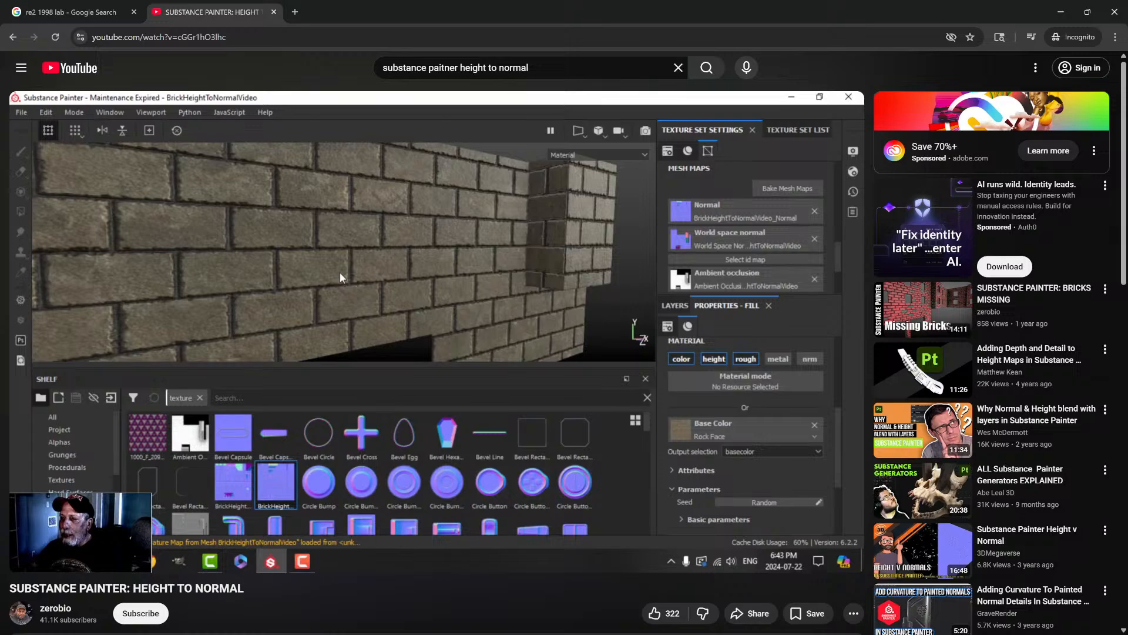
click(511, 243)
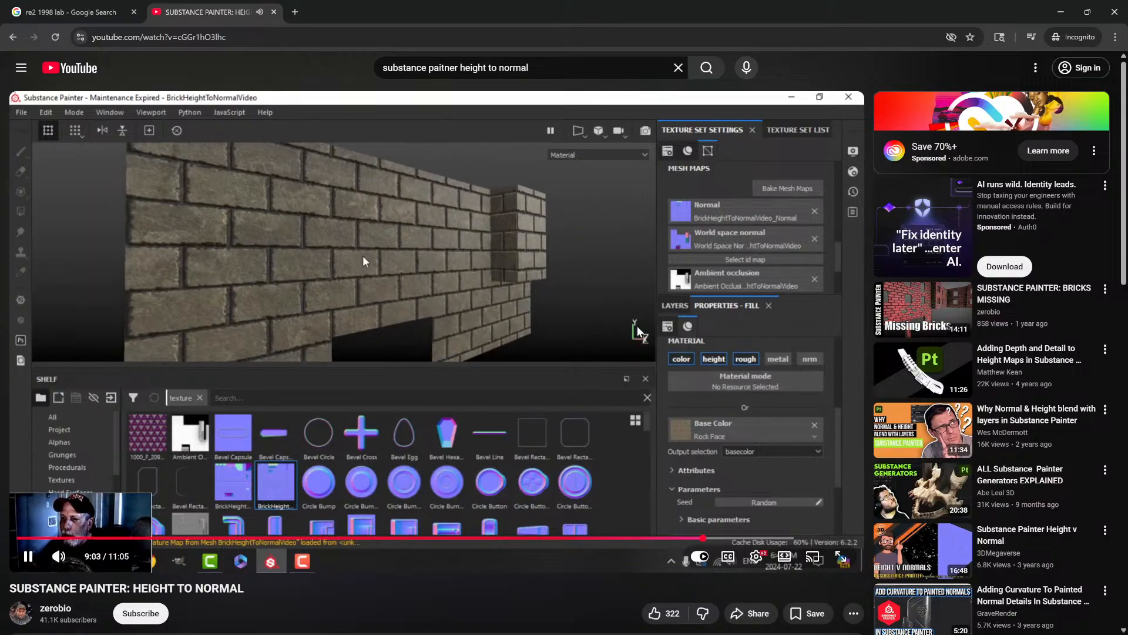
drag(717, 332, 721, 321)
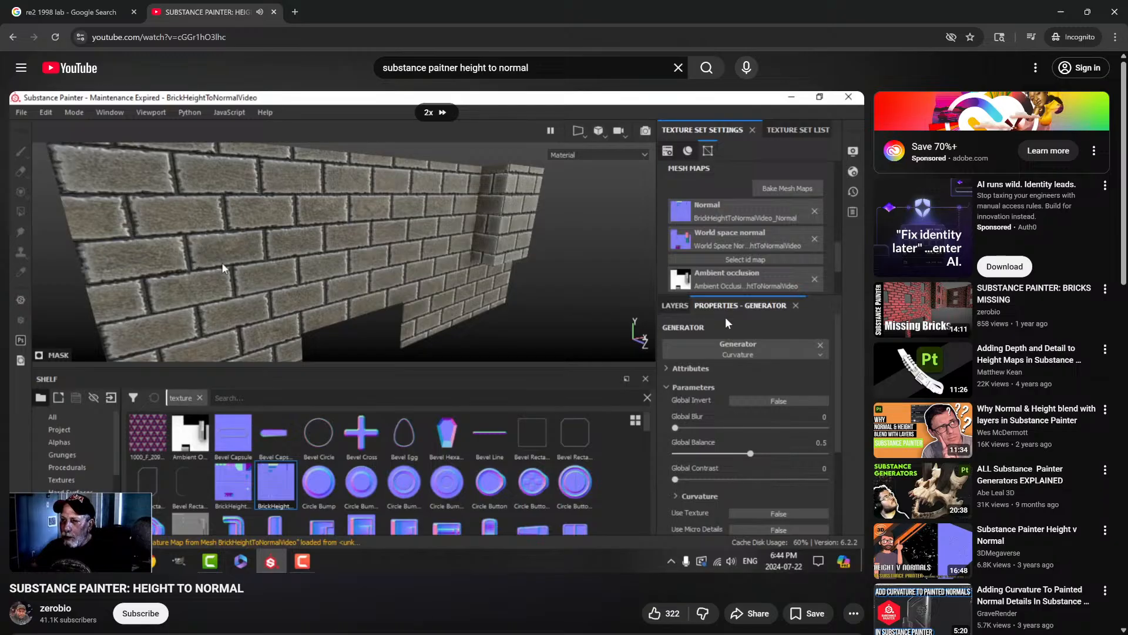
click(486, 262)
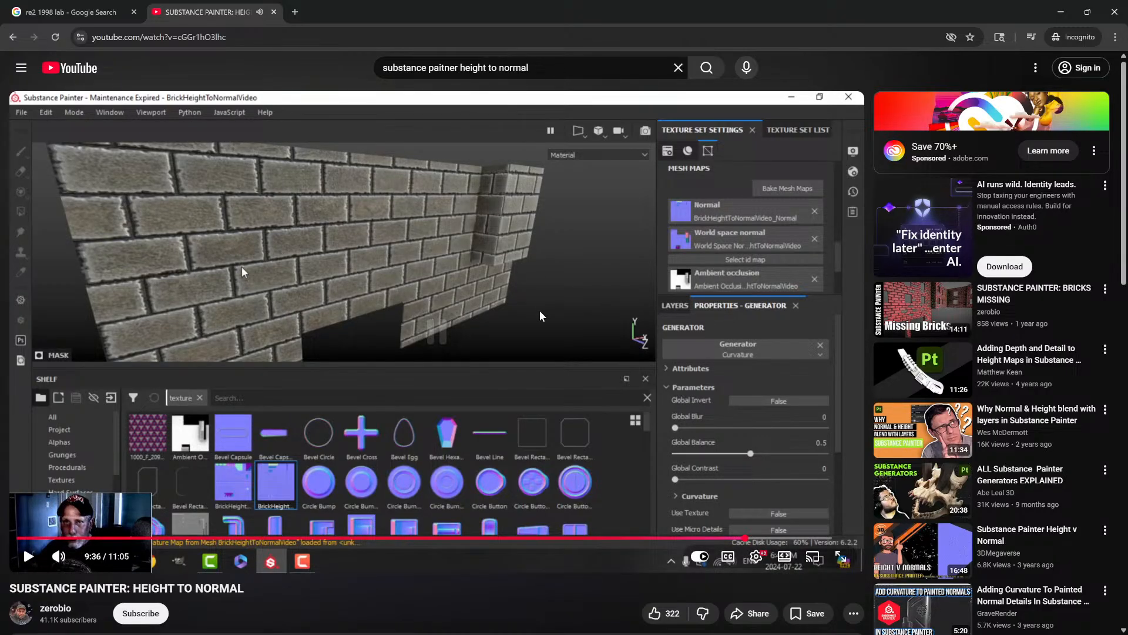
- Rewind the tutorial and rewatch how the masked fill layer and its Curvature generator are set up
key(Left)
key(Left)
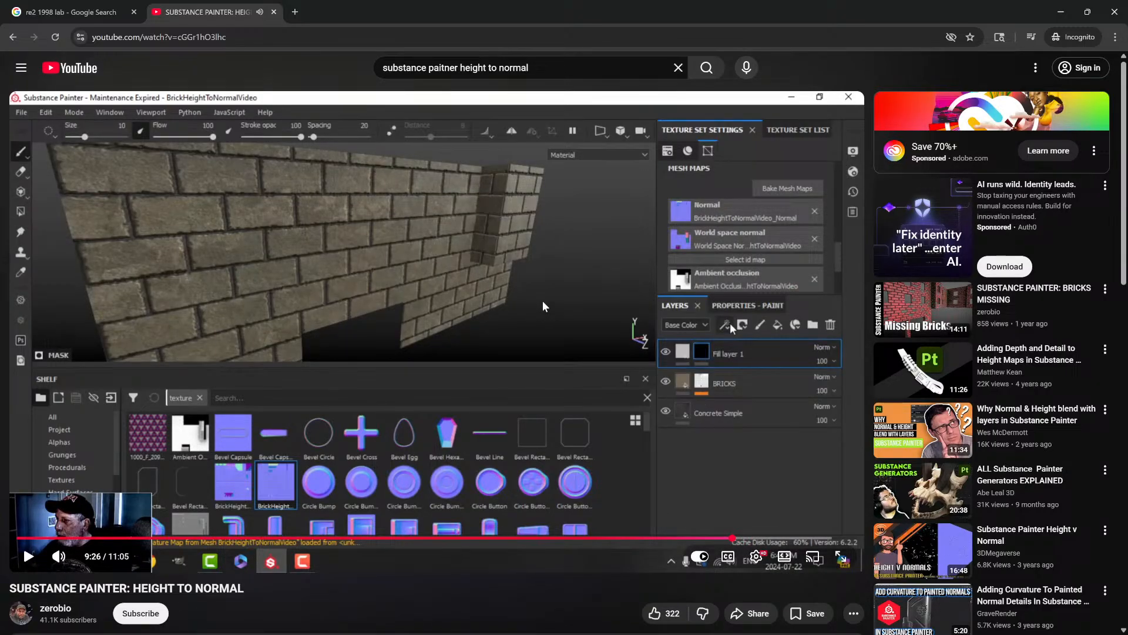
click(541, 304)
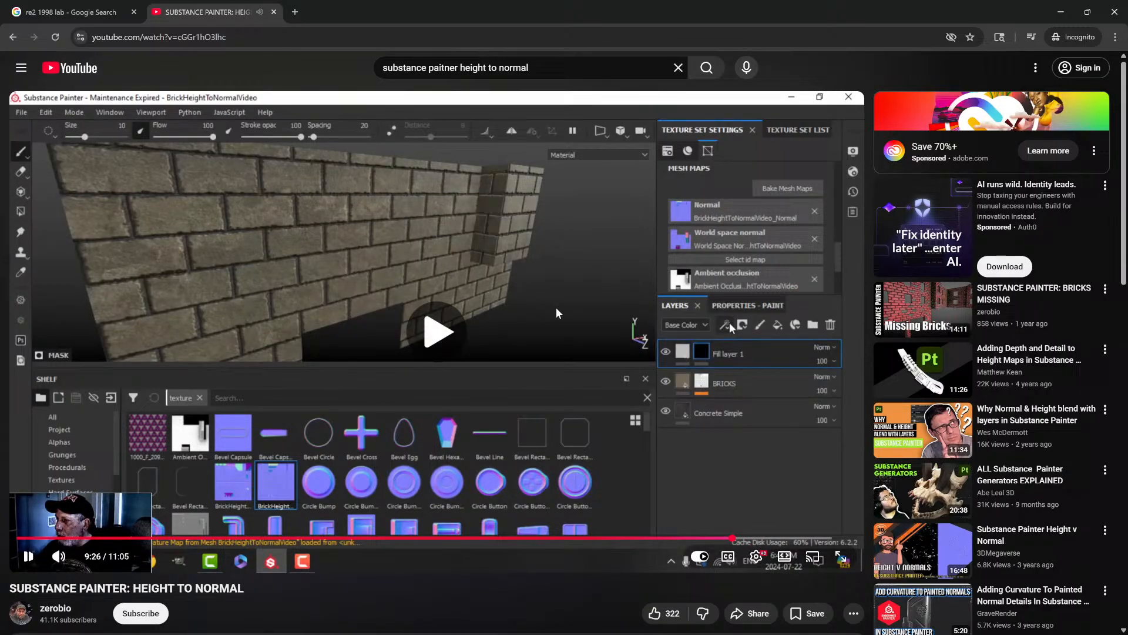
click(665, 333)
key(Left)
key(Left)
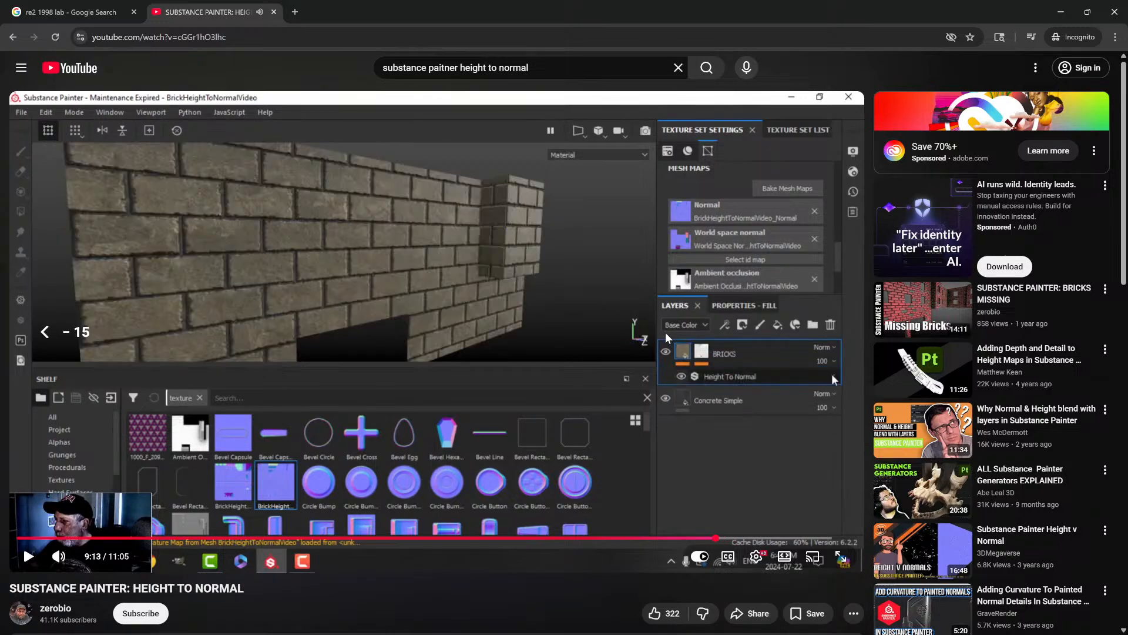
click(661, 336)
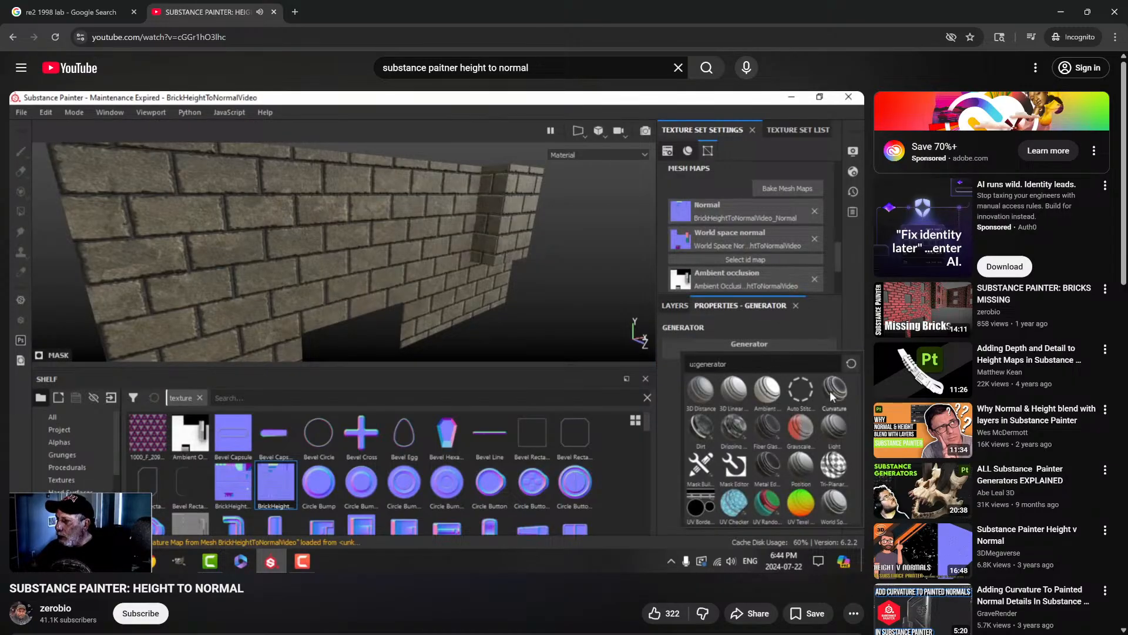
click(784, 291)
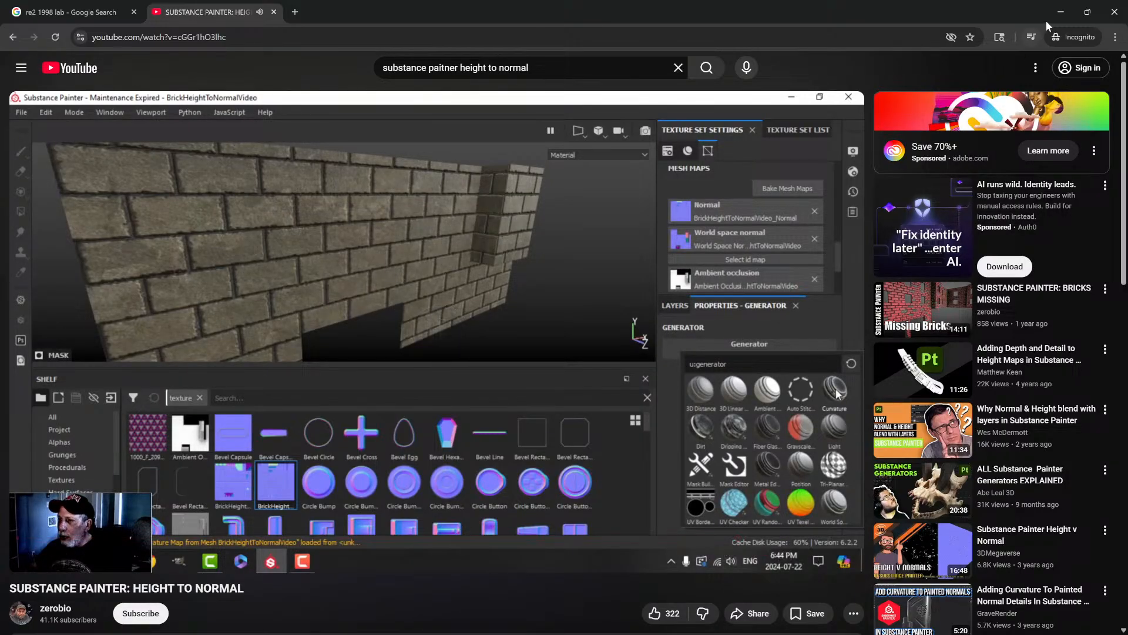
- Switch to Substance Painter and add a fill layer above Fill layer 2 with only the color channel enabled and a mask
click(1072, 15)
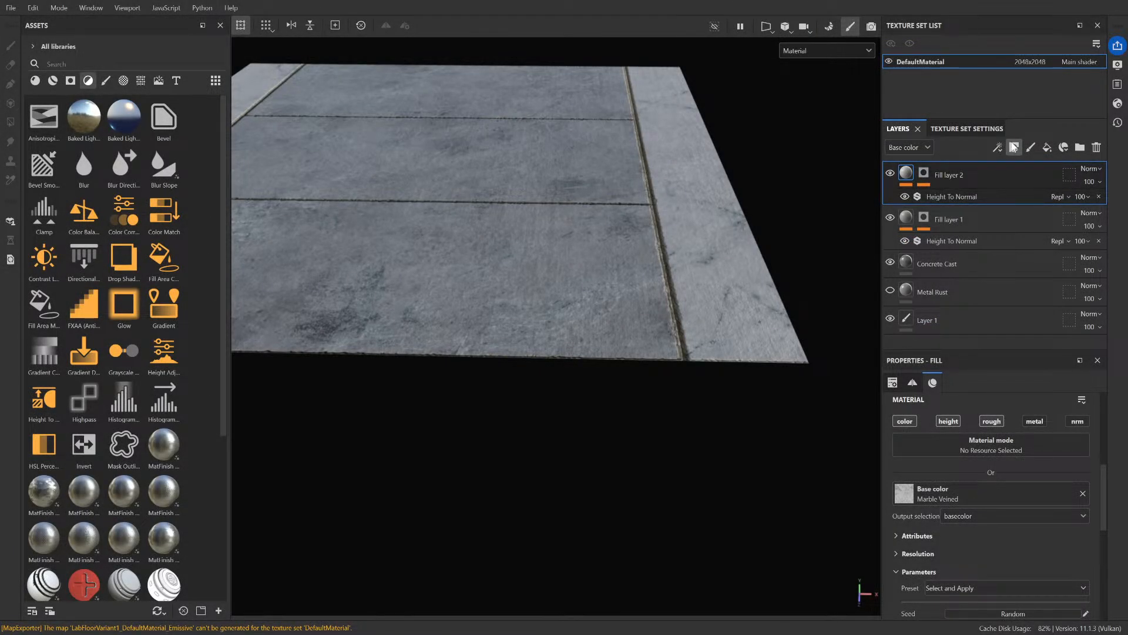
click(1048, 147)
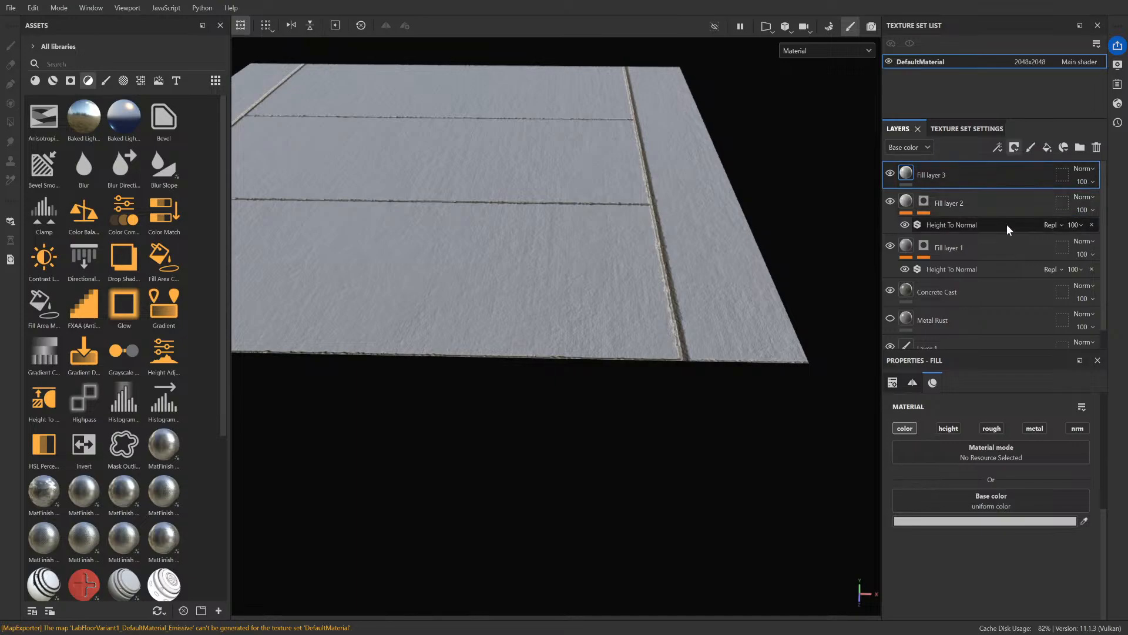
click(905, 429)
click(905, 429)
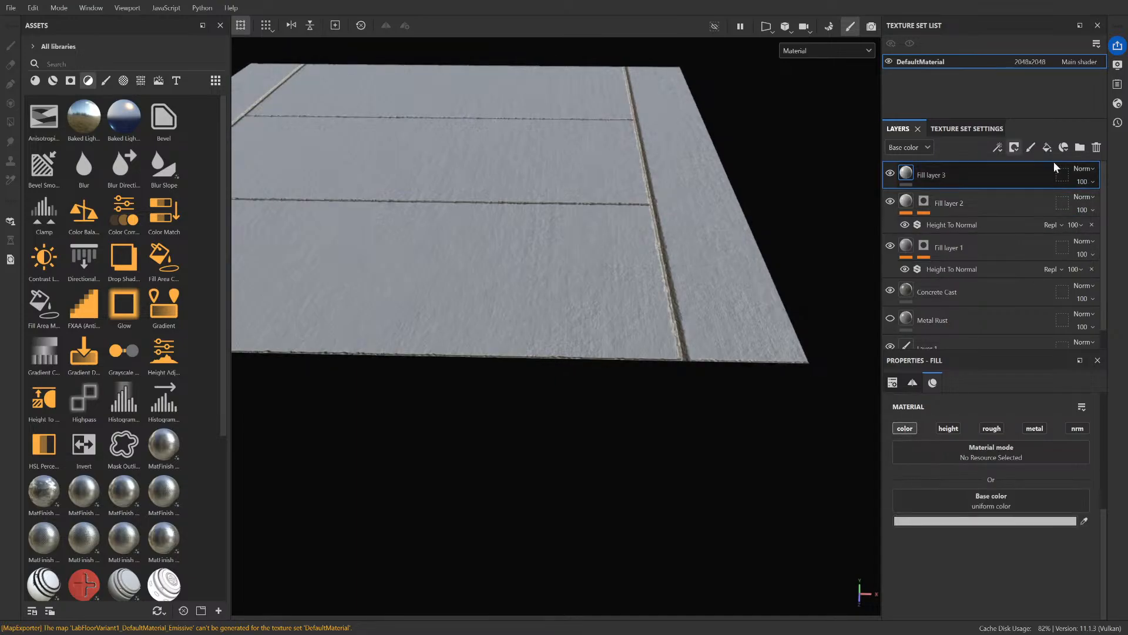
click(1031, 175)
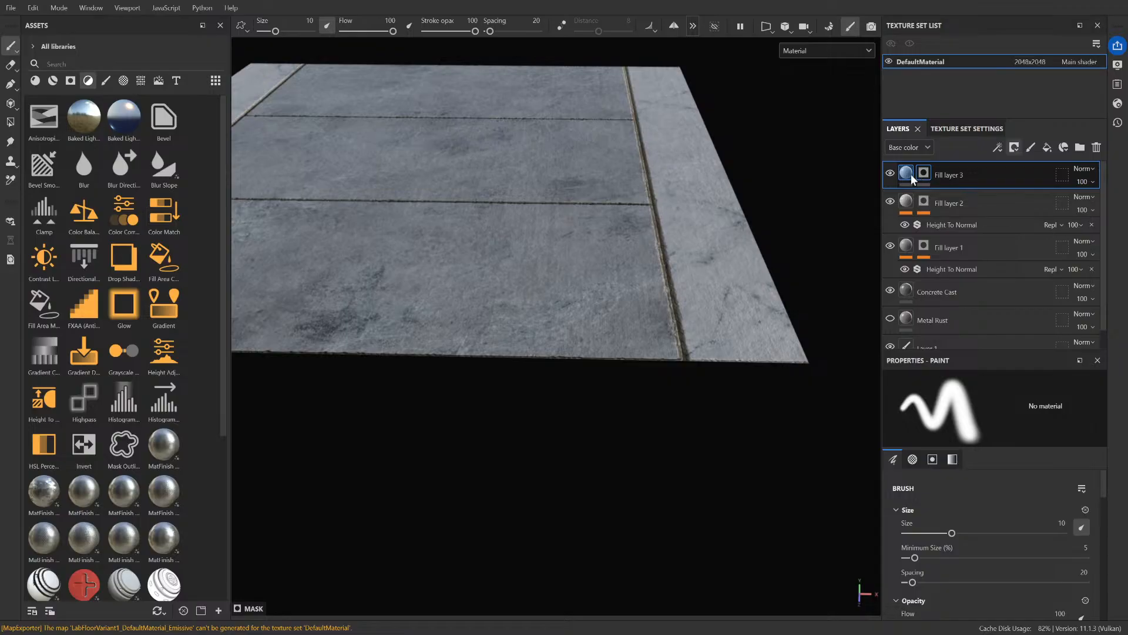
- Add a Curvature generator to the mask of Fill layer 3 and inspect its effect along the floor tile's seams
scroll(978, 489, down, 3)
scroll(978, 489, up, 3)
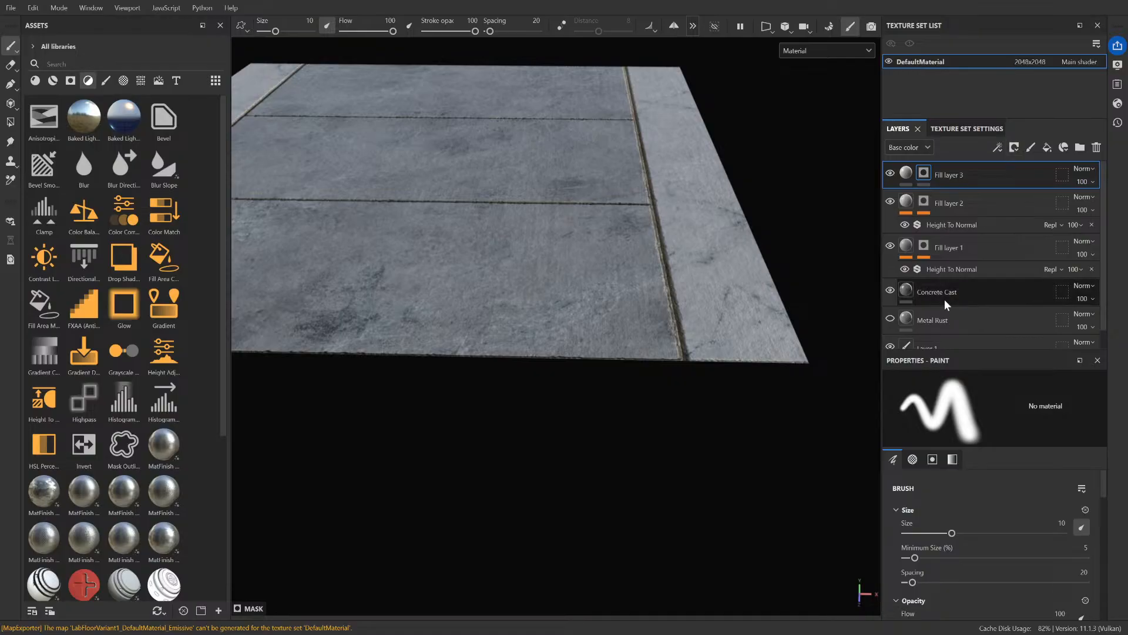
click(1034, 169)
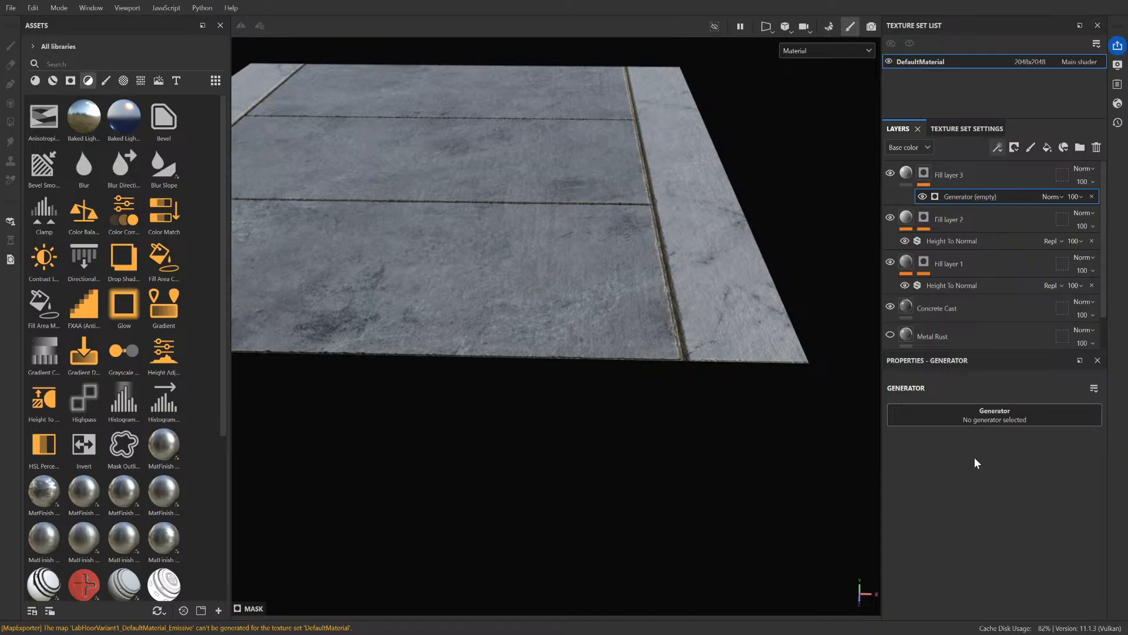
scroll(732, 252, up, 8)
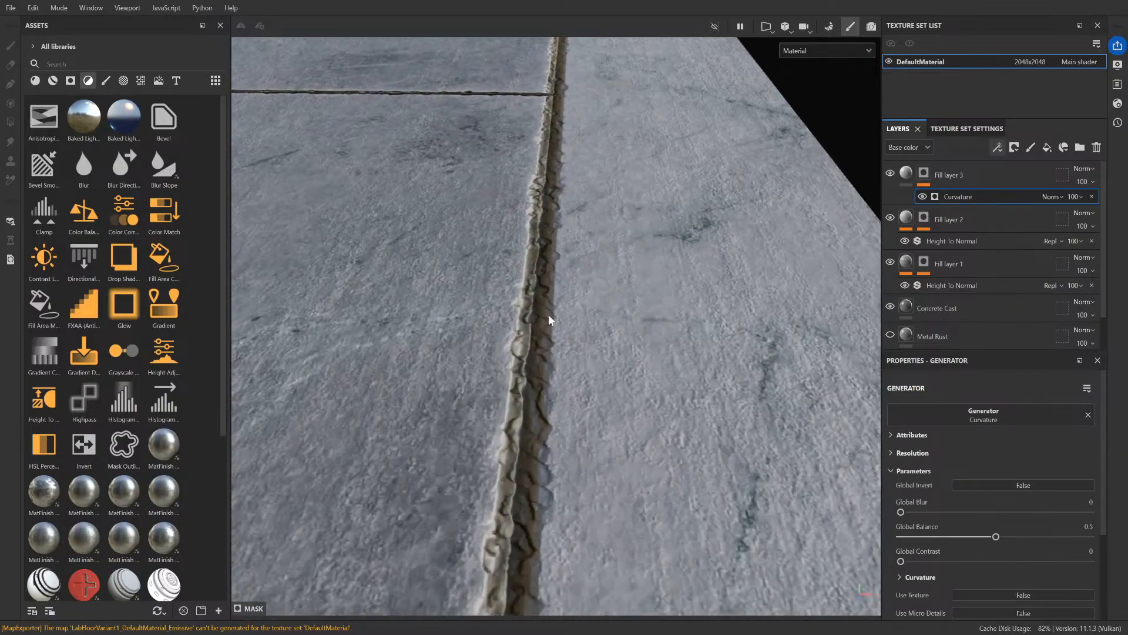
scroll(535, 317, down, 10)
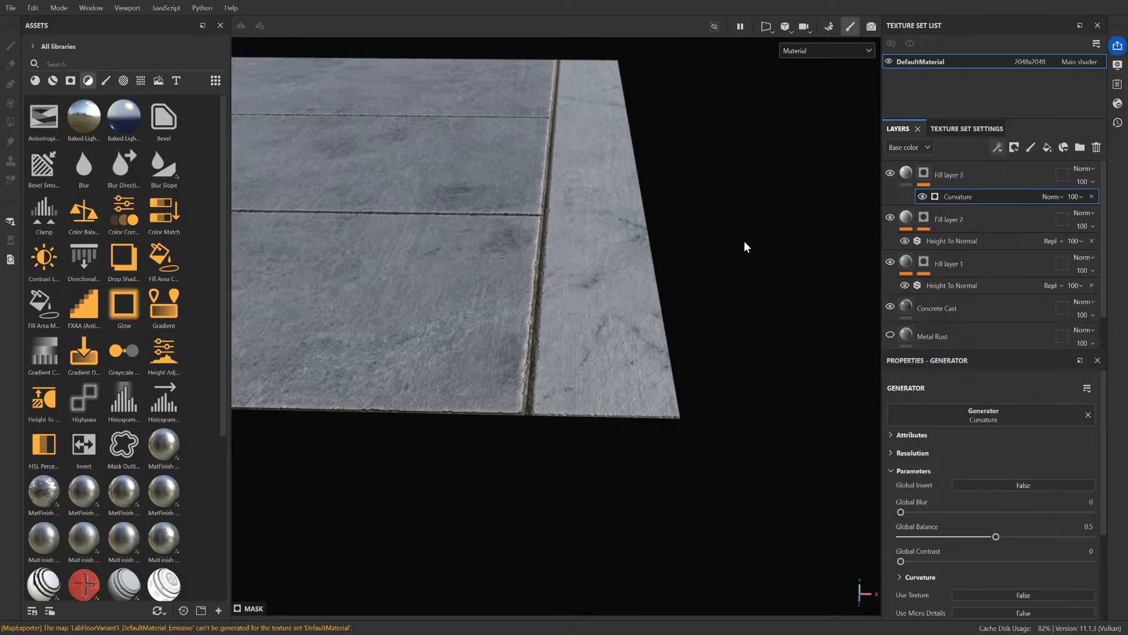
scroll(381, 316, up, 3)
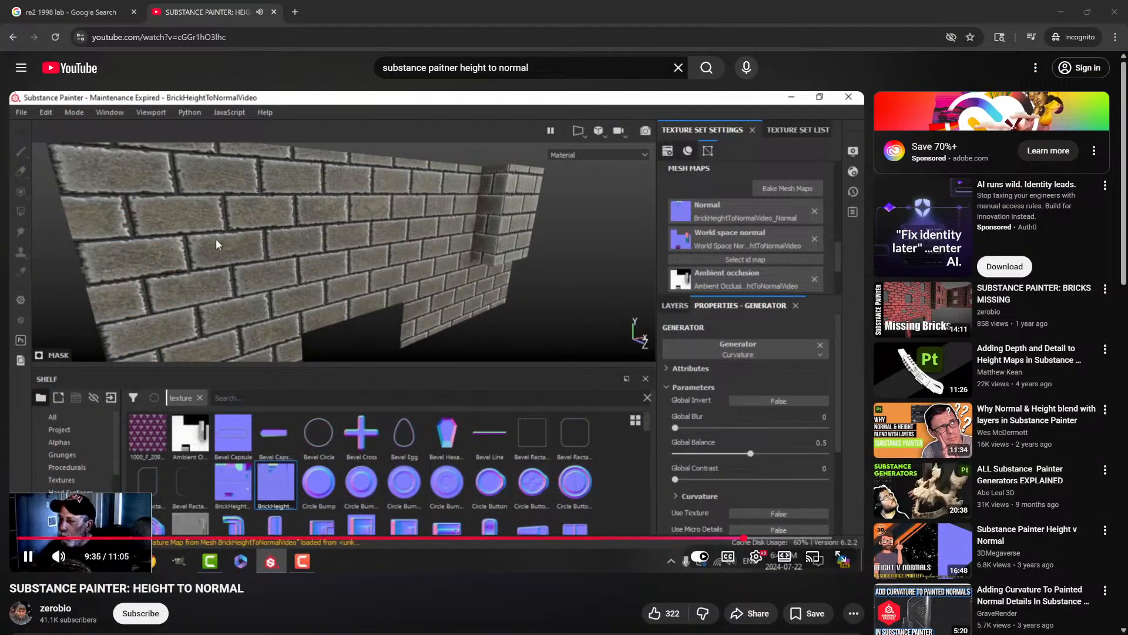
- Watch the tutorial's part on recoloring the curvature-masked fill, and return to Substance Painter
drag(731, 344, 731, 345)
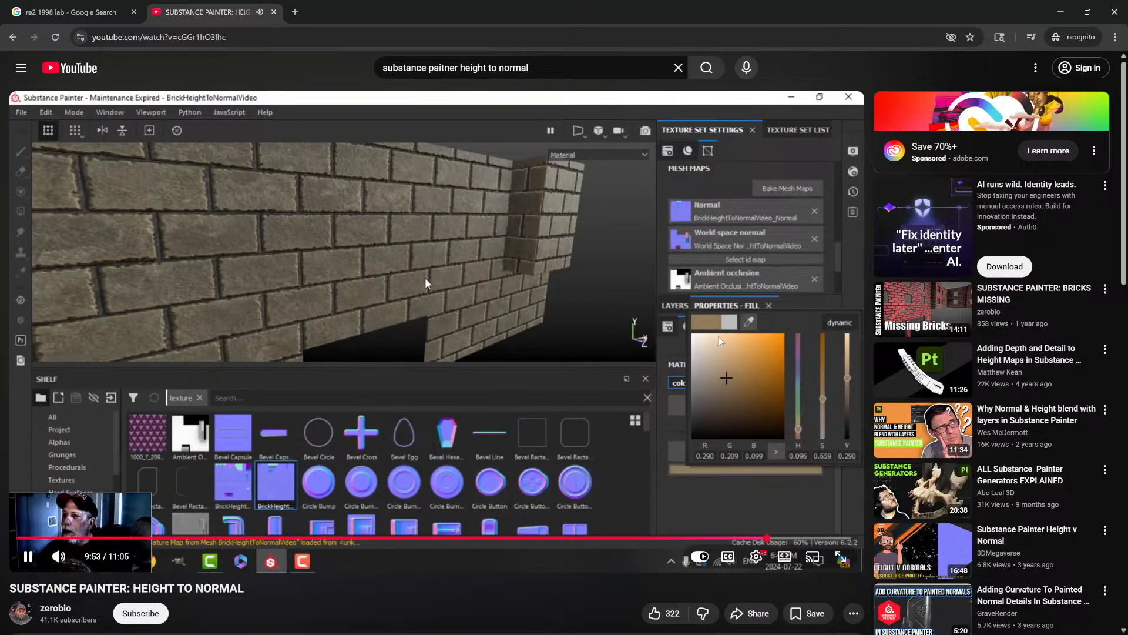
click(718, 336)
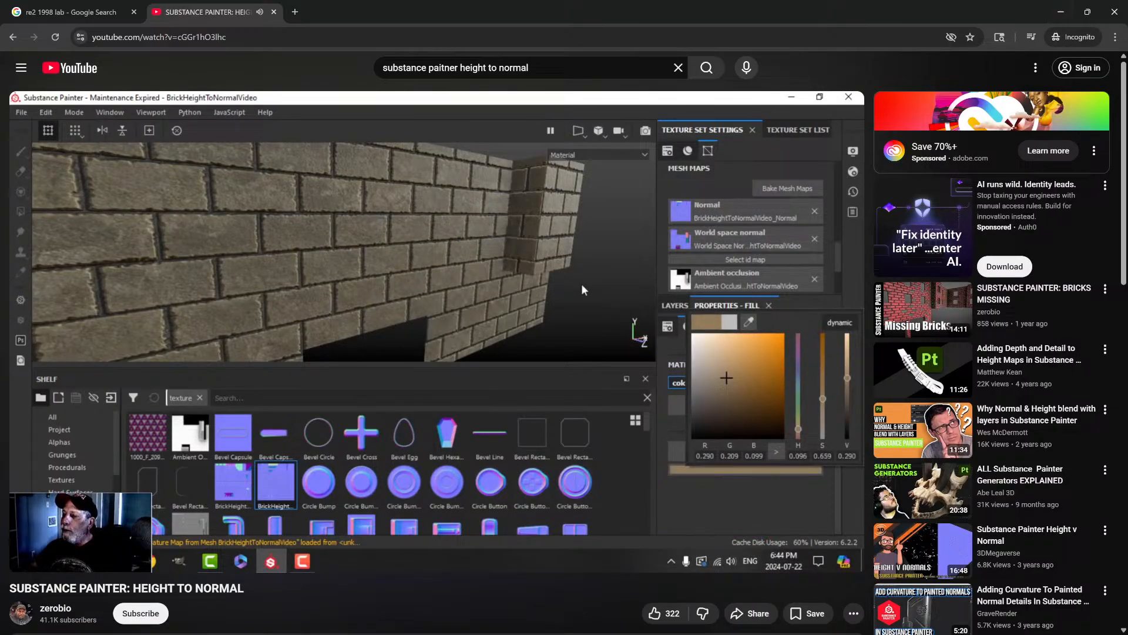
key(alt+Tab)
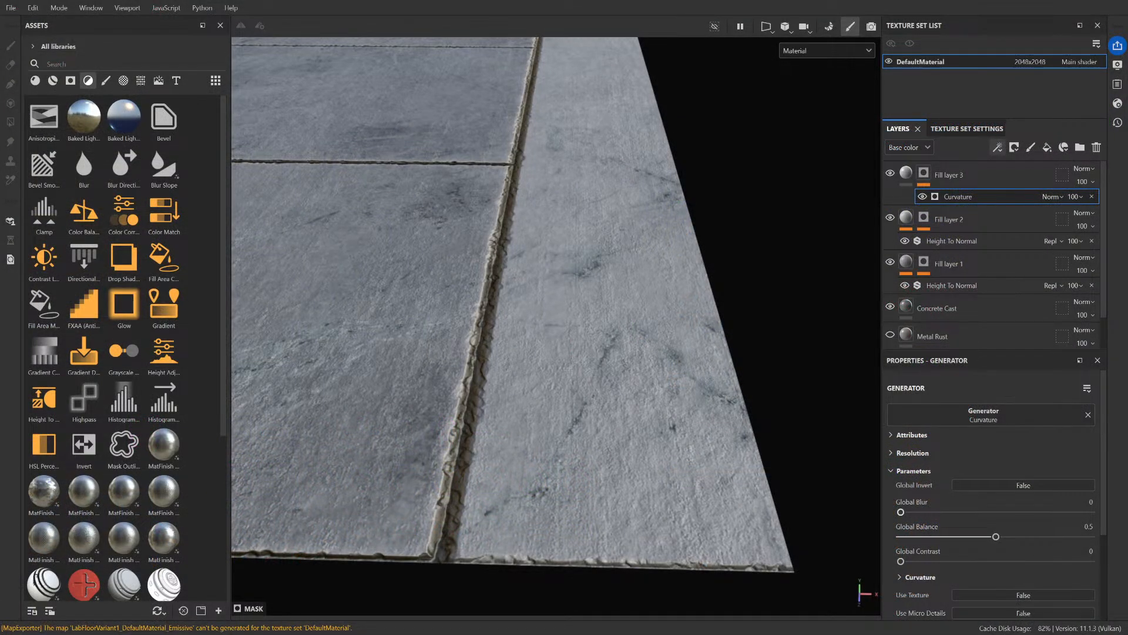
- Set the Curvature generator's Global Blur to 1.54 and Global Balance to 0.52
scroll(993, 493, down, 2)
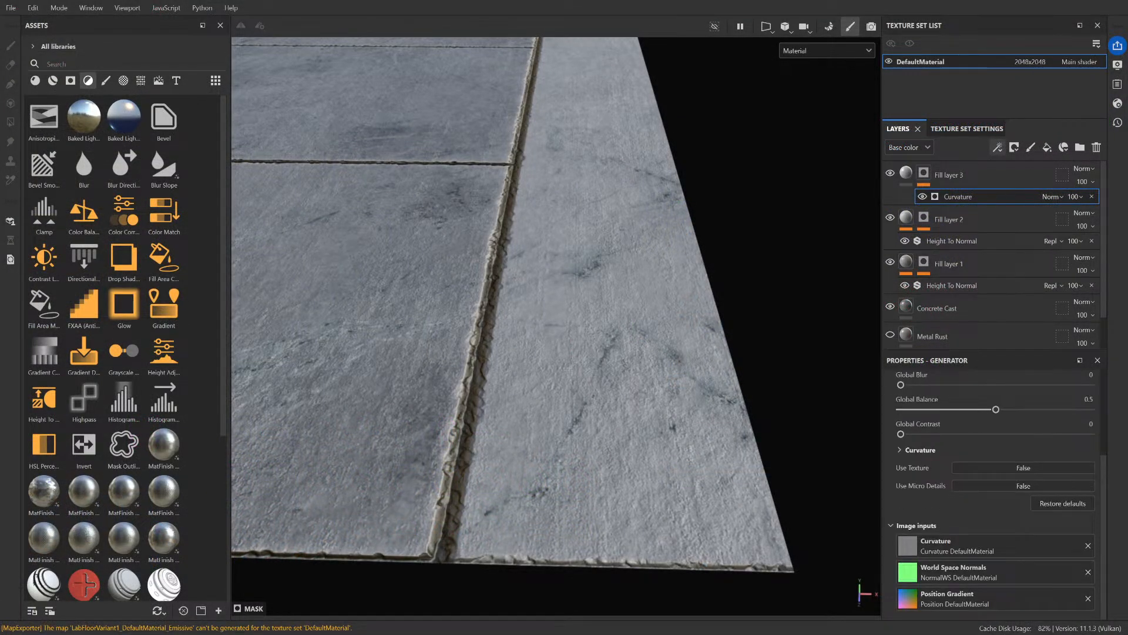
scroll(993, 470, up, 2)
mouse_move(900, 493)
mouse_down()
mouse_move(970, 493)
mouse_move(888, 486)
mouse_move(919, 491)
mouse_up()
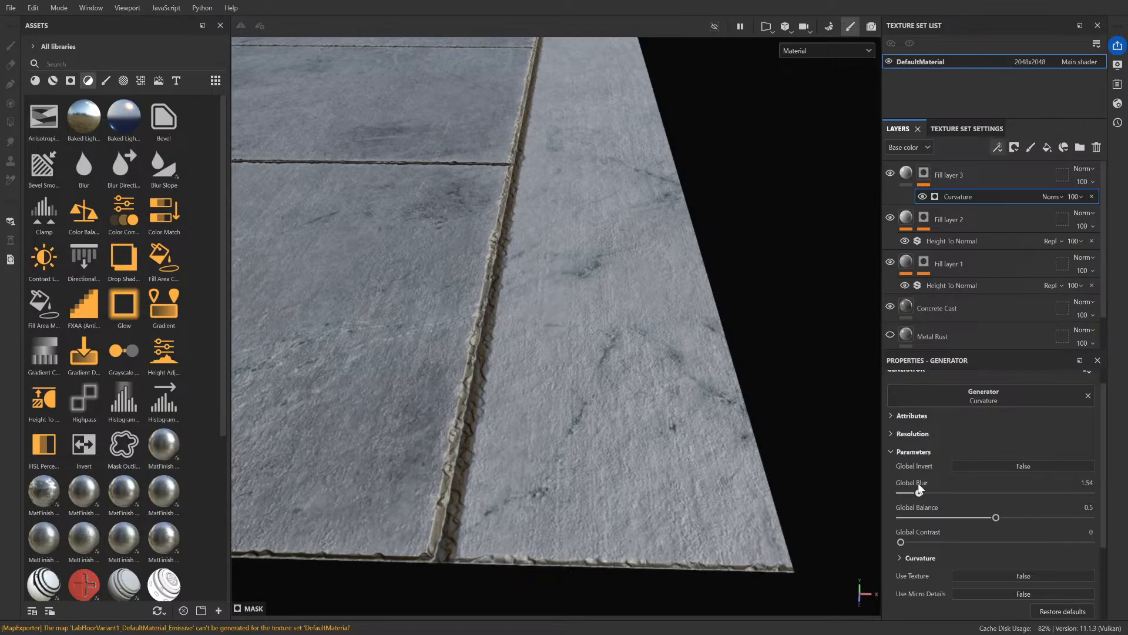
scroll(956, 520, up, 1)
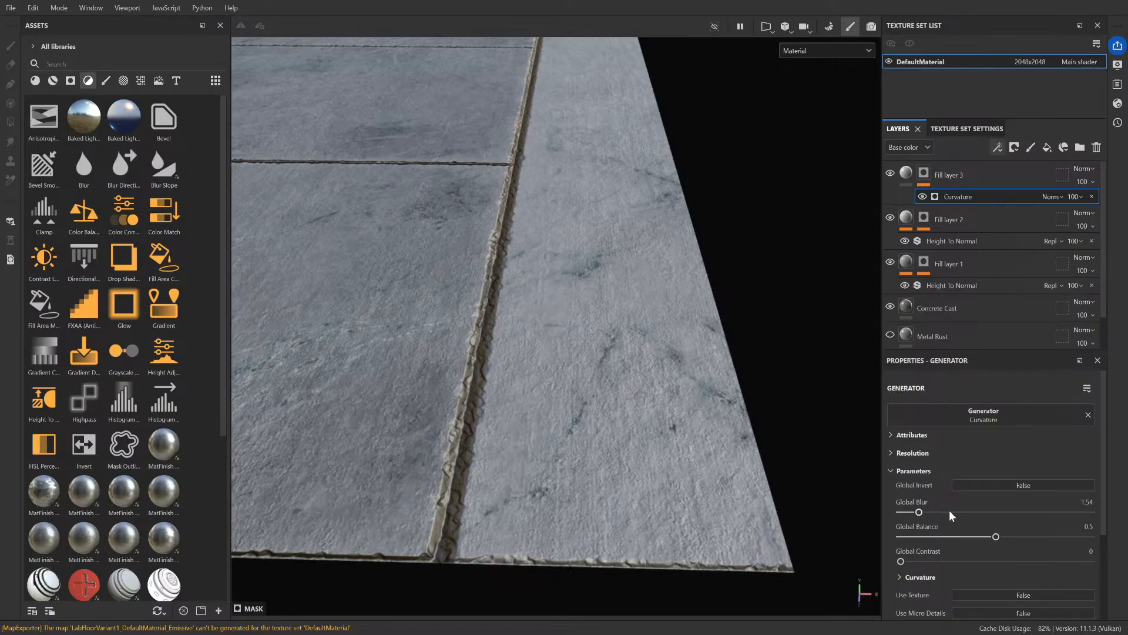
scroll(899, 497, down, 3)
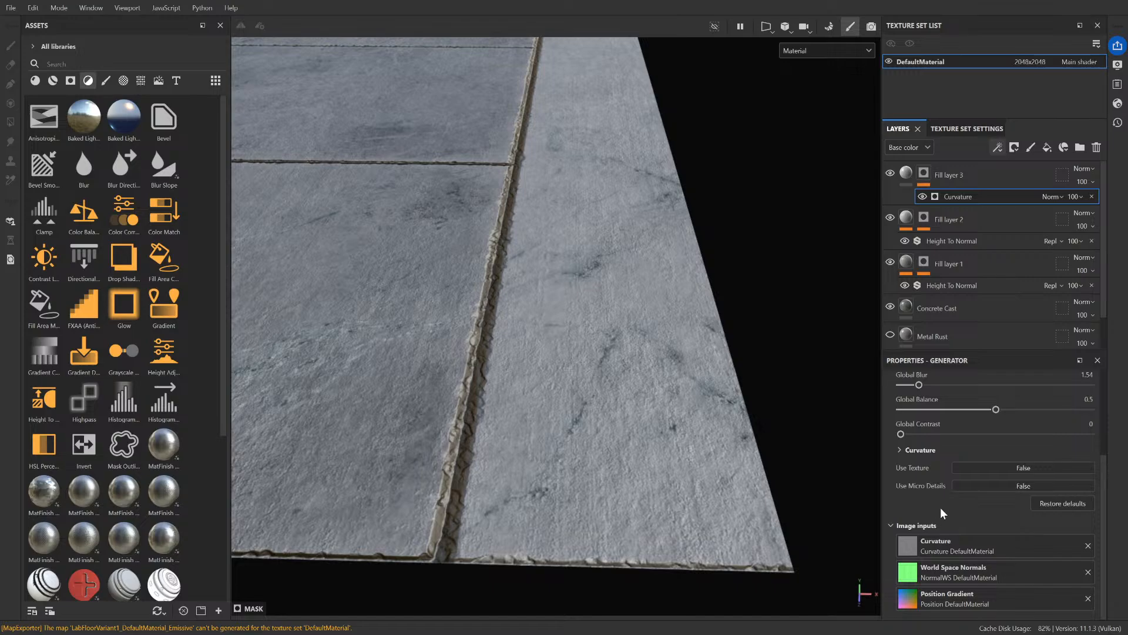
scroll(941, 507, up, 2)
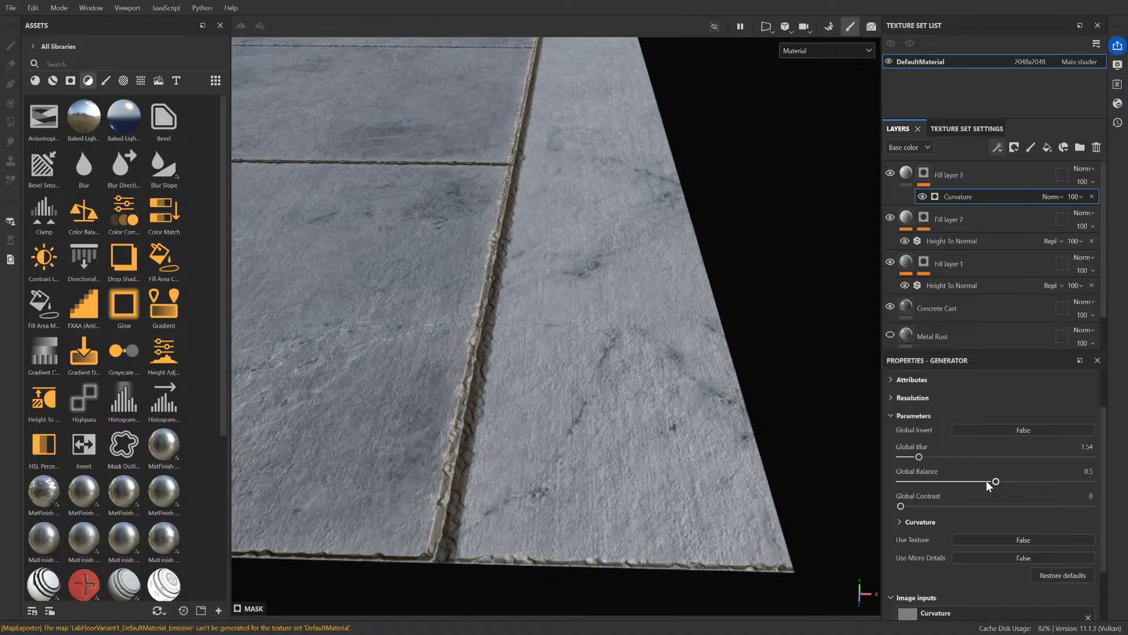
mouse_move(986, 481)
mouse_down()
mouse_move(976, 481)
mouse_move(999, 480)
mouse_up()
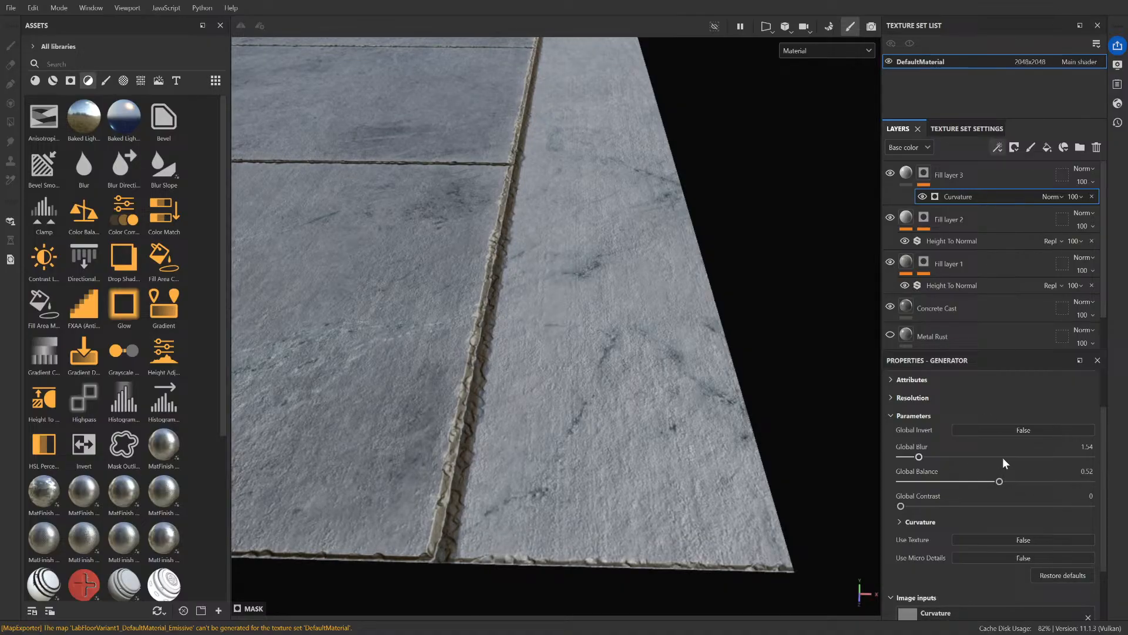
- Select the fill of Fill layer 3 and darken its uniform base color to near-black, checking the tile seams
click(908, 187)
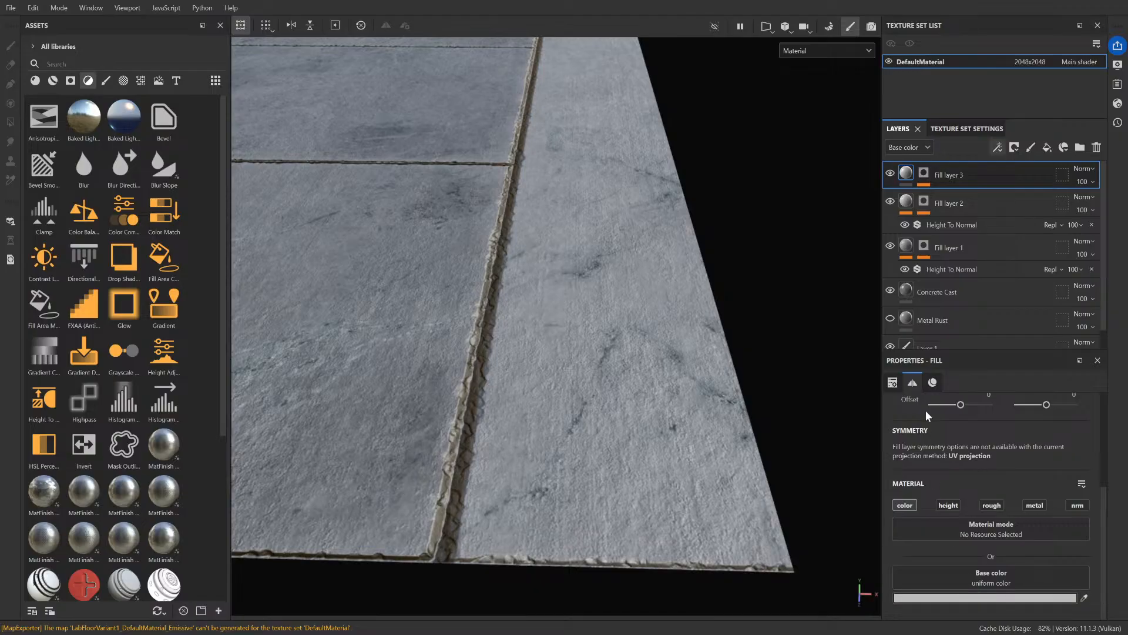
drag(842, 404, 834, 424)
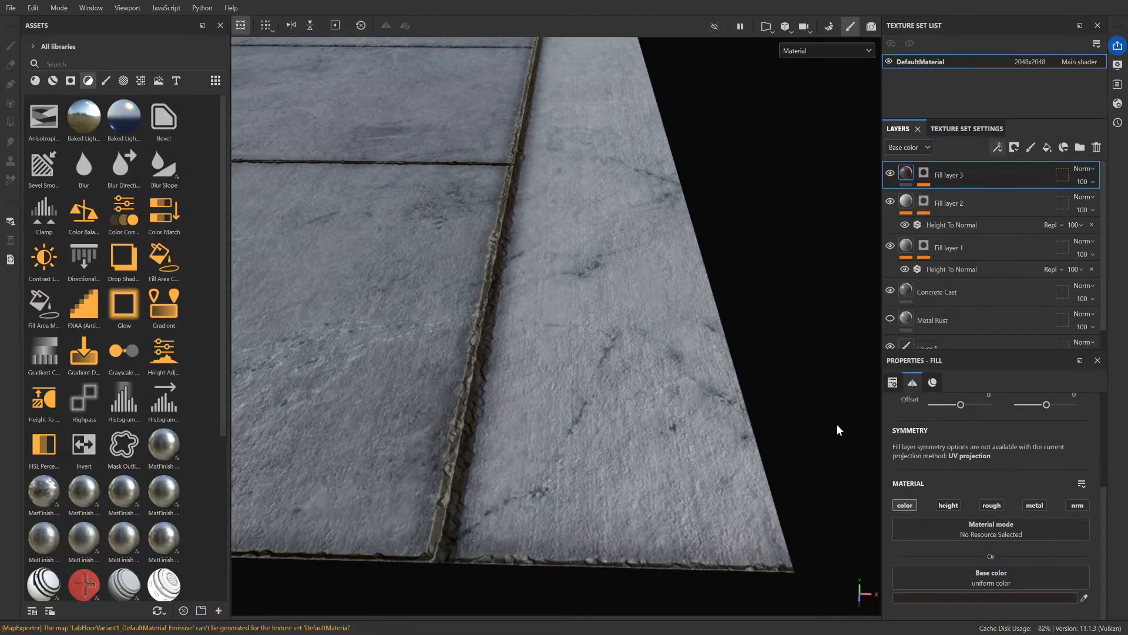
scroll(537, 346, down, 4)
scroll(536, 345, down, 2)
alt+drag(449, 270, 512, 252)
scroll(513, 252, up, 4)
scroll(512, 246, up, 1)
drag(899, 335, 813, 420)
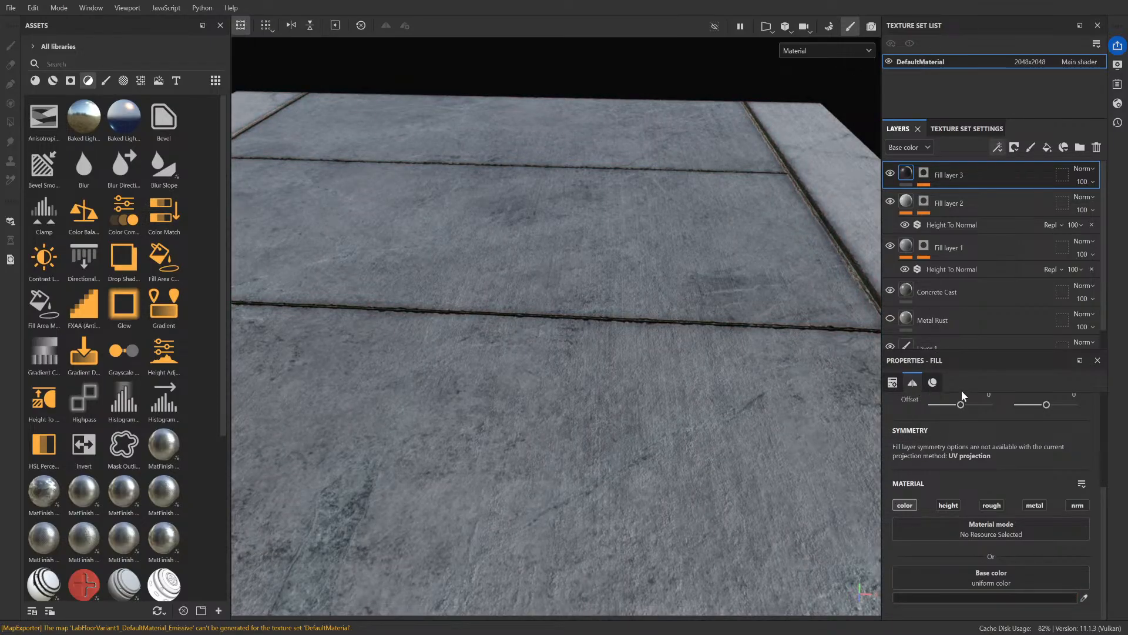
- Try a very dark navy blue as Fill layer 3's base color and examine the seam up close
drag(935, 357, 918, 428)
scroll(586, 296, down, 2)
scroll(586, 296, down, 3)
alt+middle_drag(745, 315, 612, 288)
scroll(612, 282, up, 6)
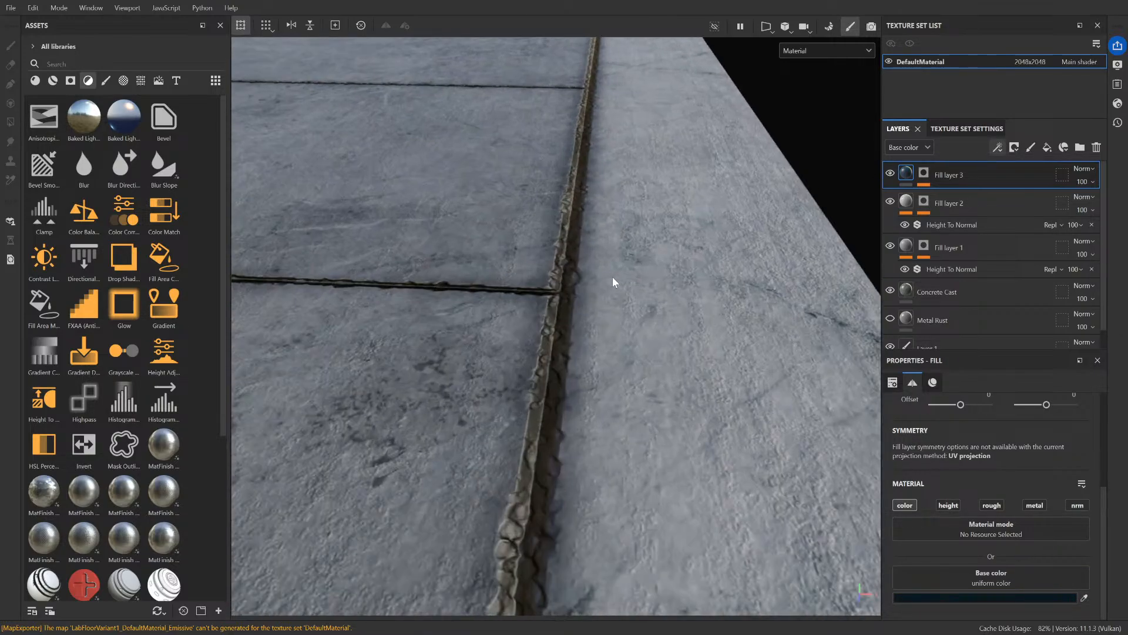
- Set Fill layer 3's base color to a lighter, muted teal-blue and review the whole floor tile
drag(956, 379, 876, 388)
click(959, 378)
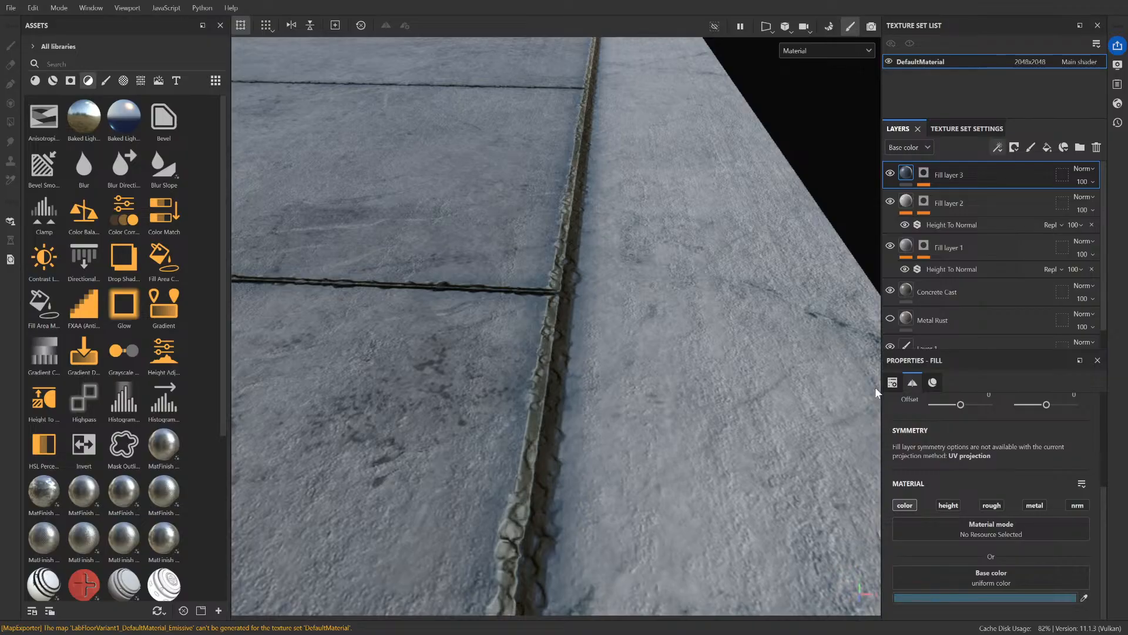
scroll(609, 340, down, 10)
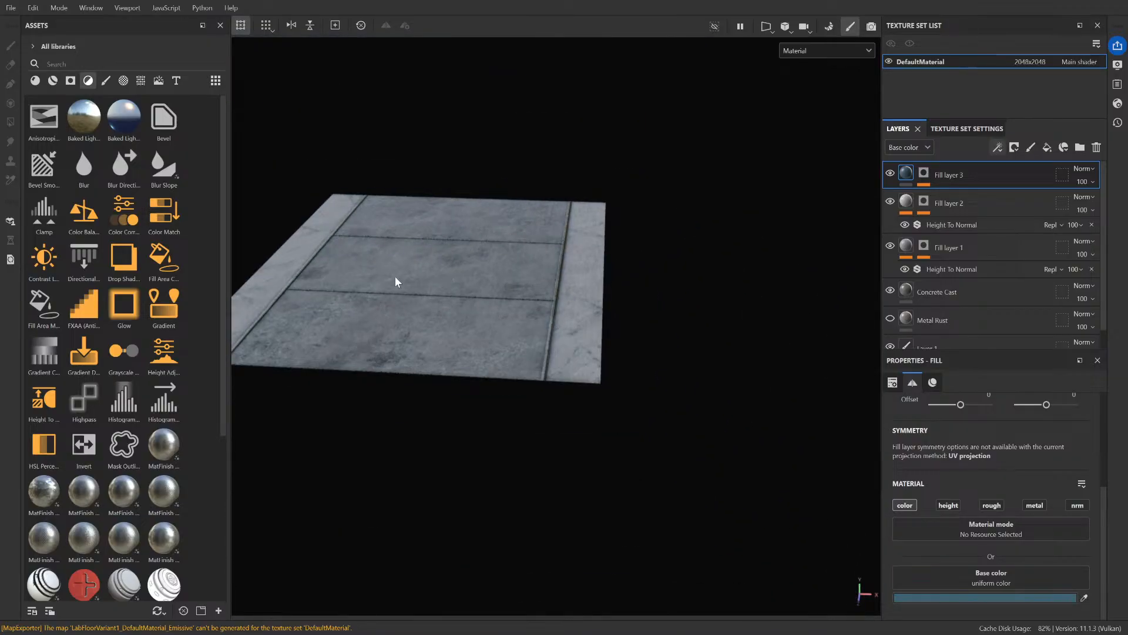
- Darken Fill layer 3's uniform base color to a near-black teal and examine the tile seams from close up and farther away
scroll(396, 282, up, 4)
drag(848, 373, 849, 421)
scroll(729, 309, up, 6)
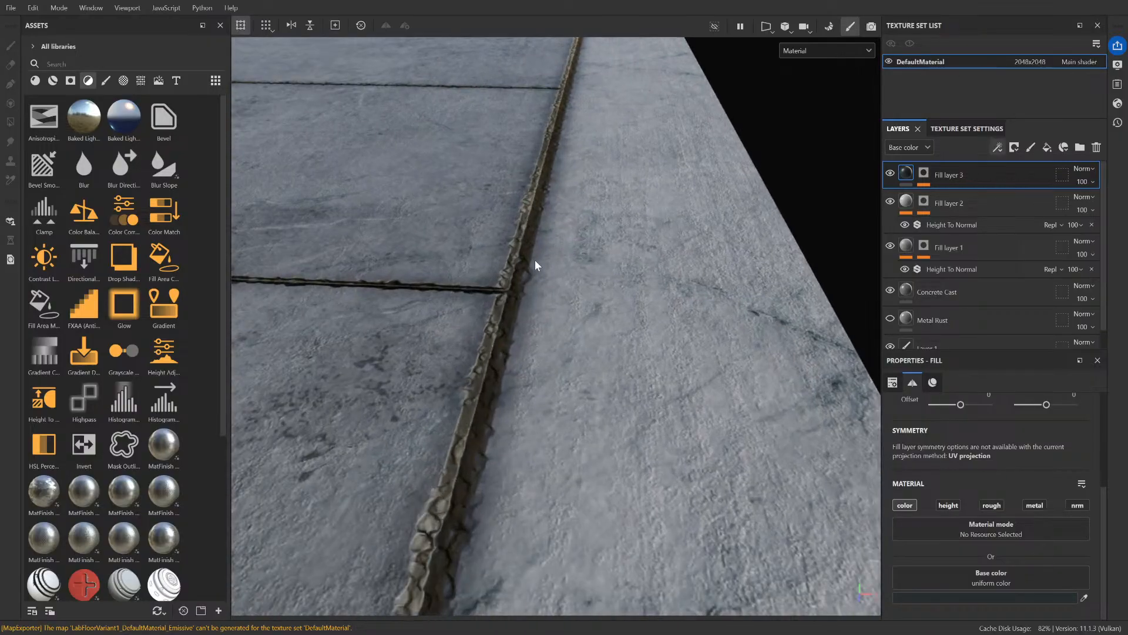
scroll(539, 265, down, 3)
scroll(539, 265, down, 3)
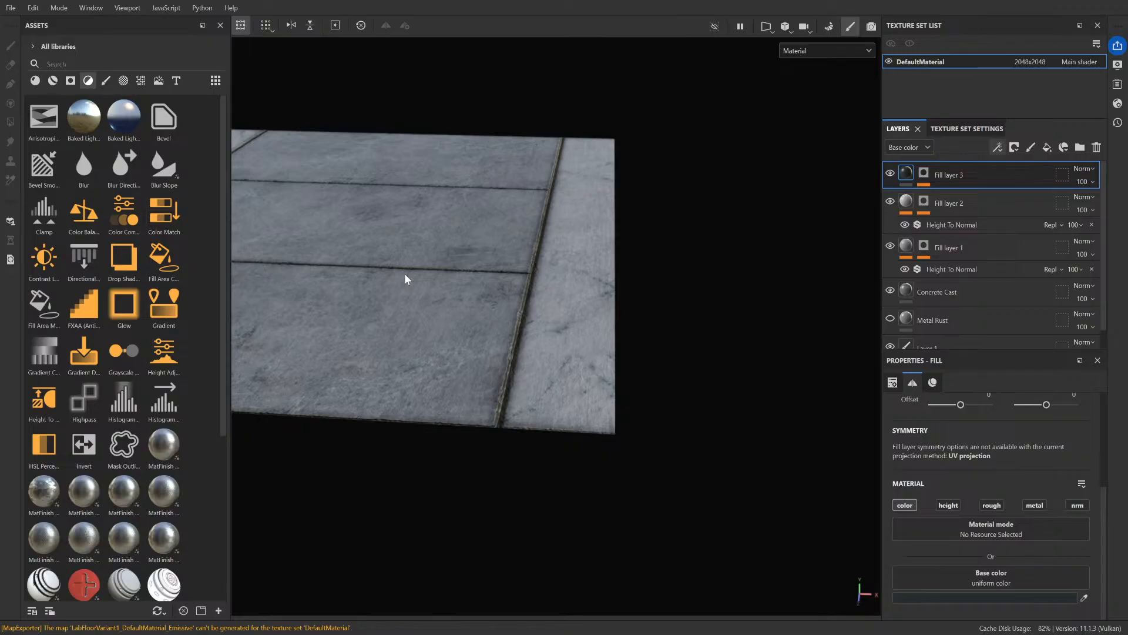
scroll(495, 293, up, 5)
scroll(529, 322, down, 5)
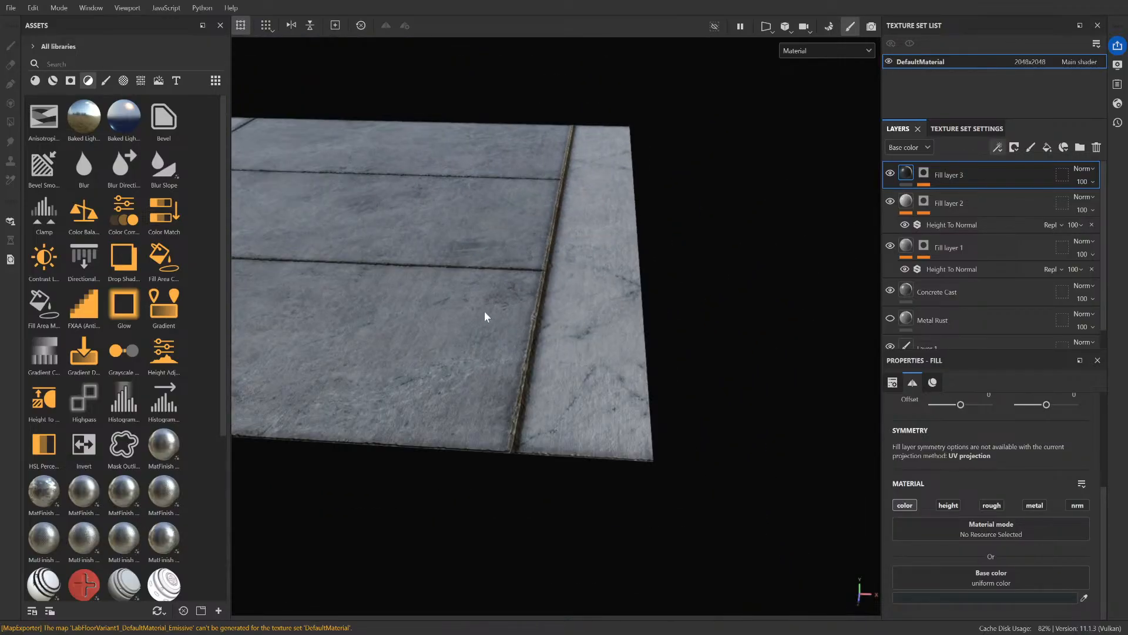
alt+drag(484, 312, 647, 329)
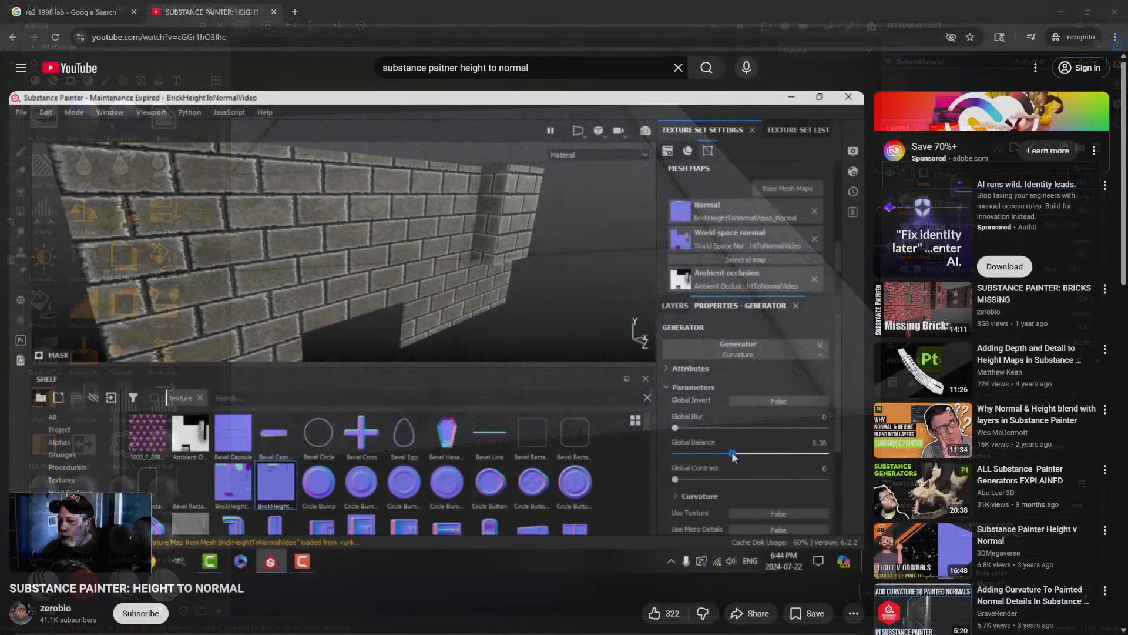
- Switch to the height-to-normal tutorial in the browser and watch its curvature-masked color section through to near the end
click(433, 312)
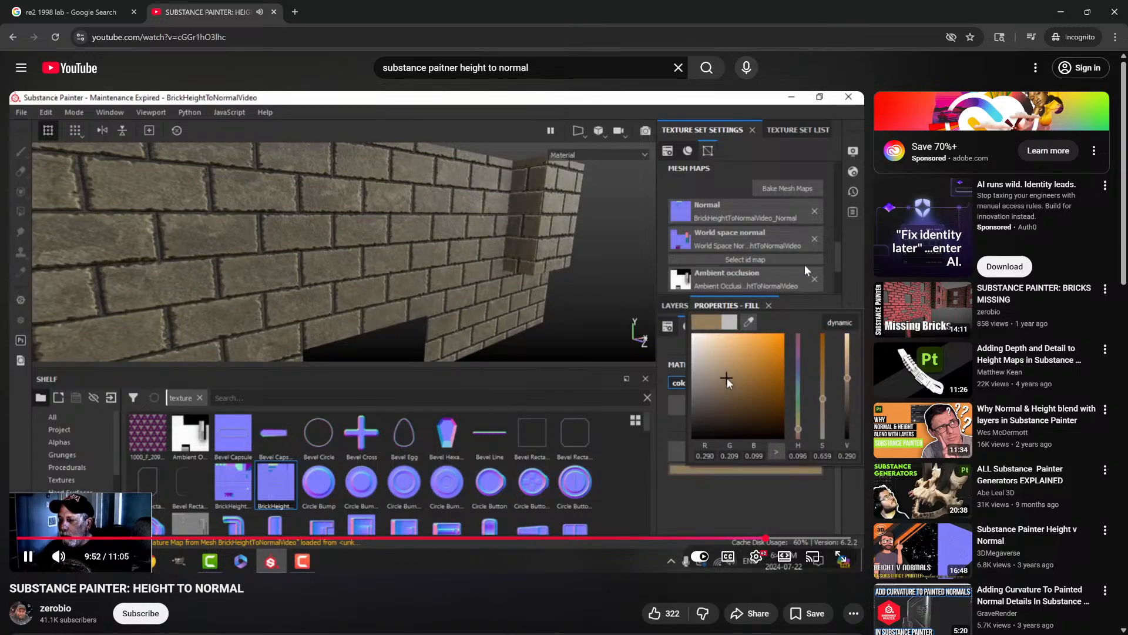
drag(806, 265, 805, 265)
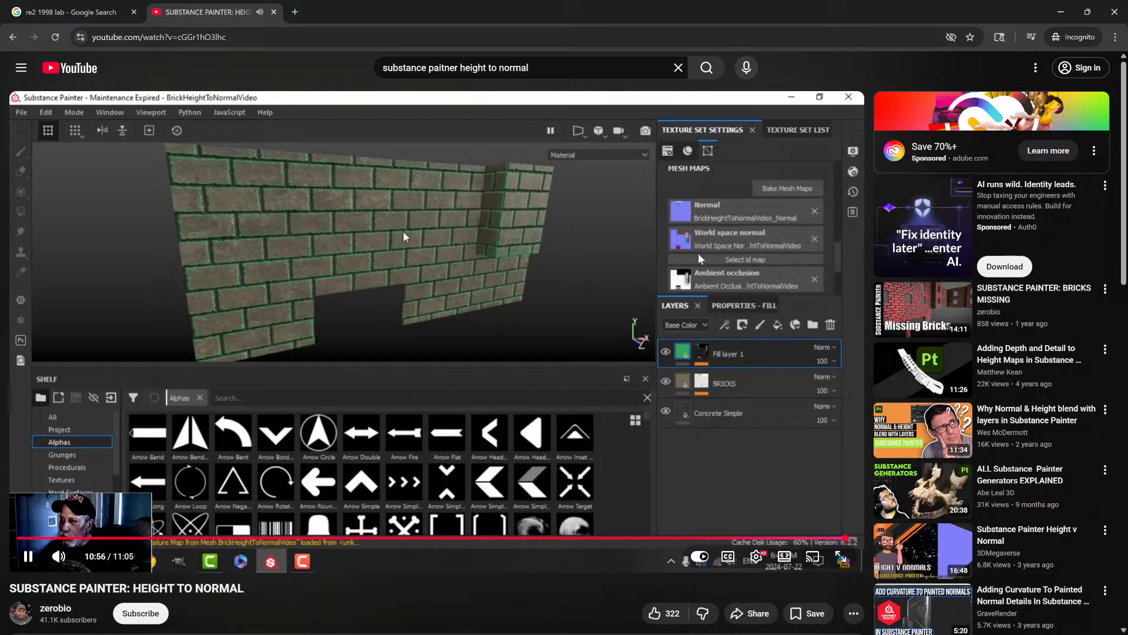
click(547, 275)
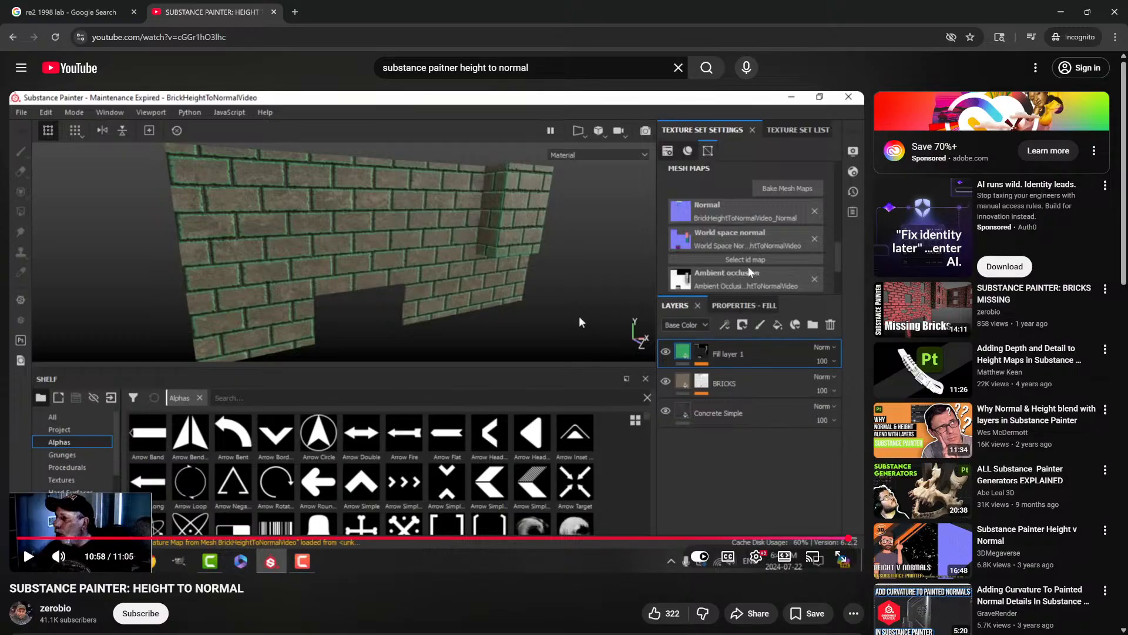
click(764, 320)
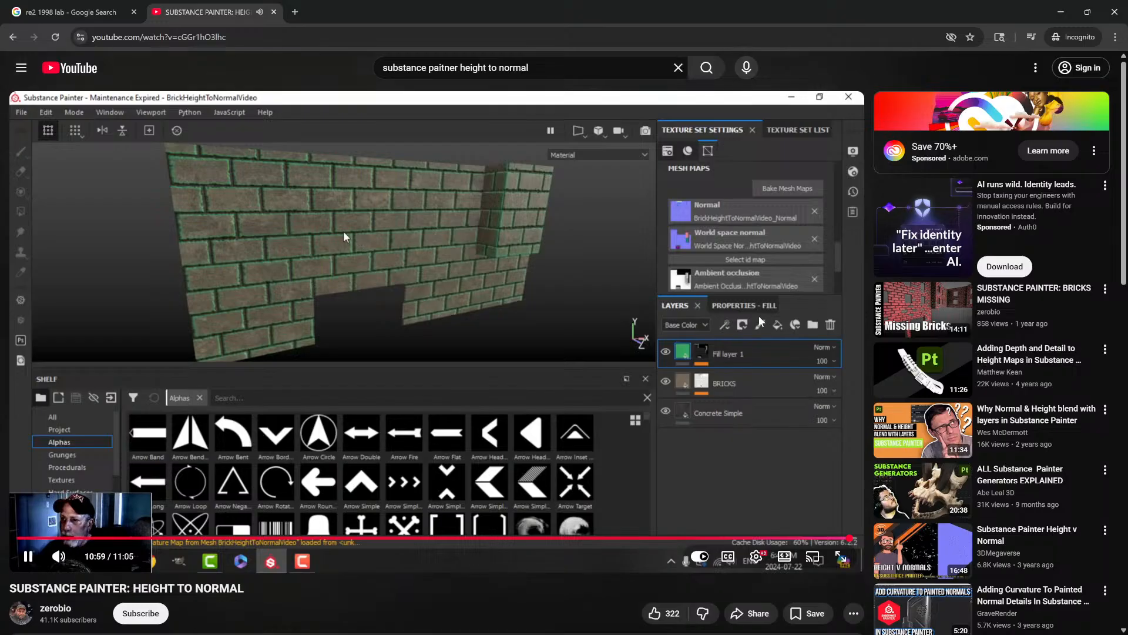
click(645, 304)
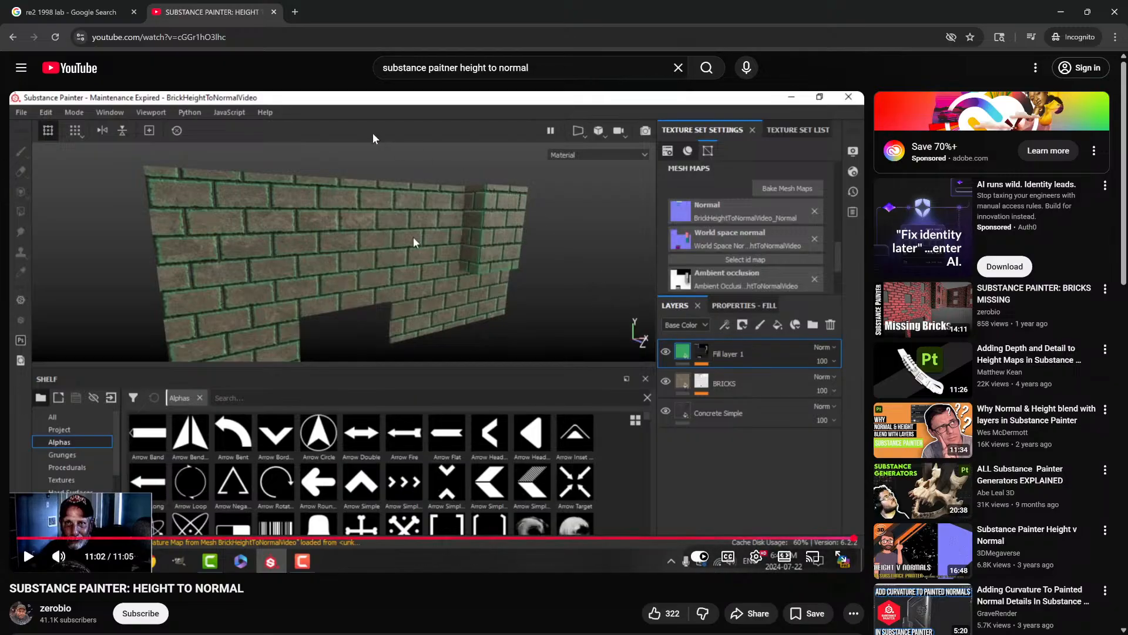
- Select the tutorial video's web address and return to Substance Painter
drag(317, 38, 84, 49)
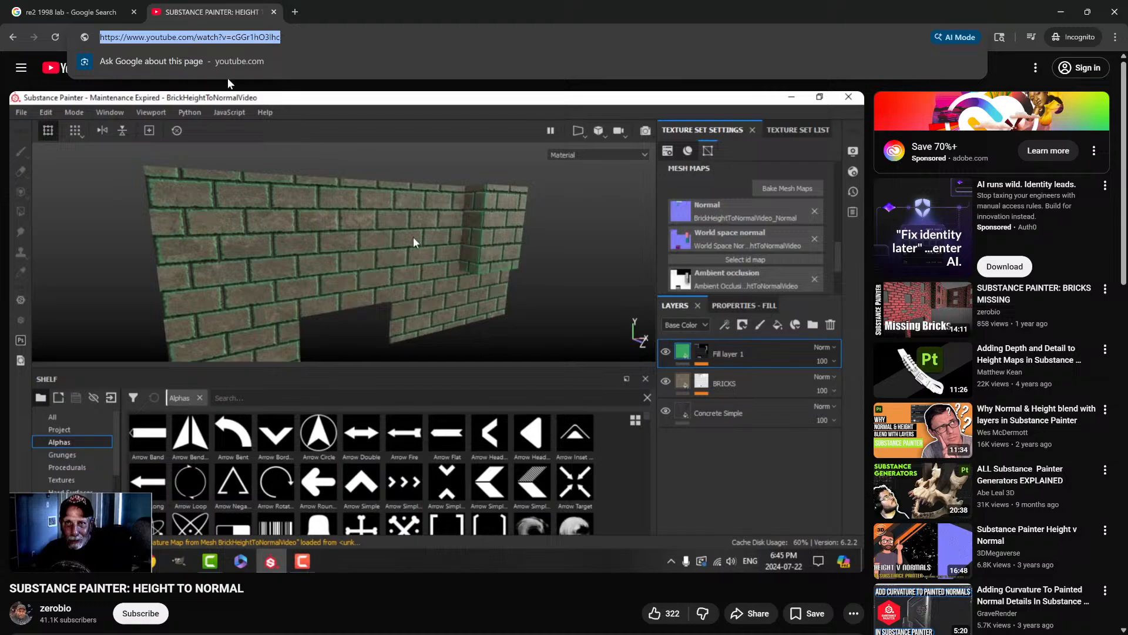
mouse_move(247, 127)
key(alt+Tab)
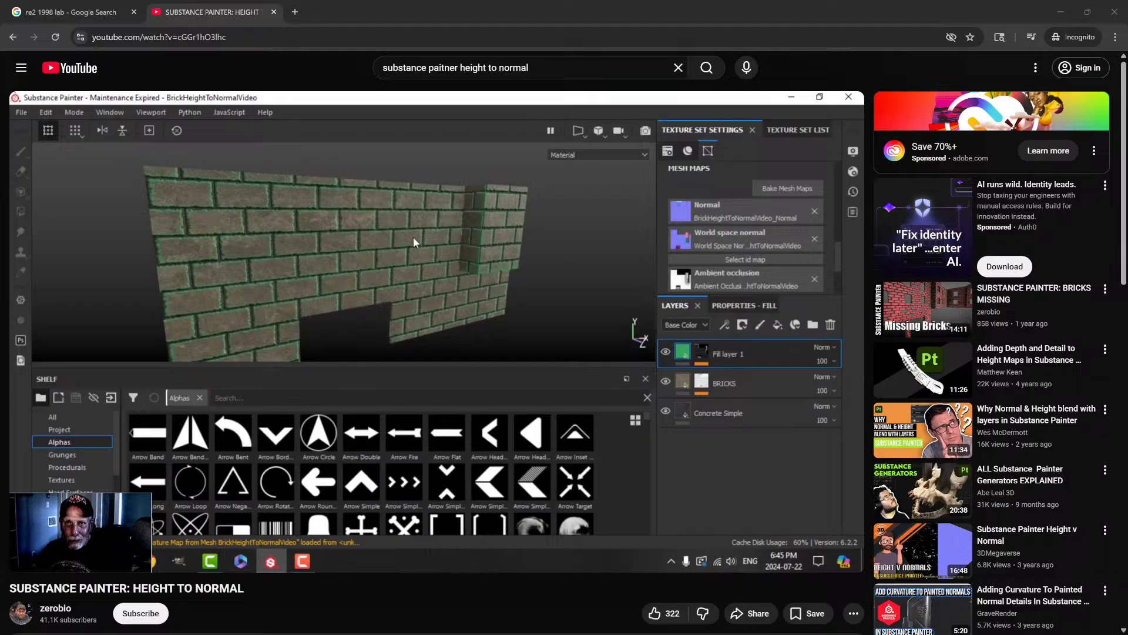
key(space)
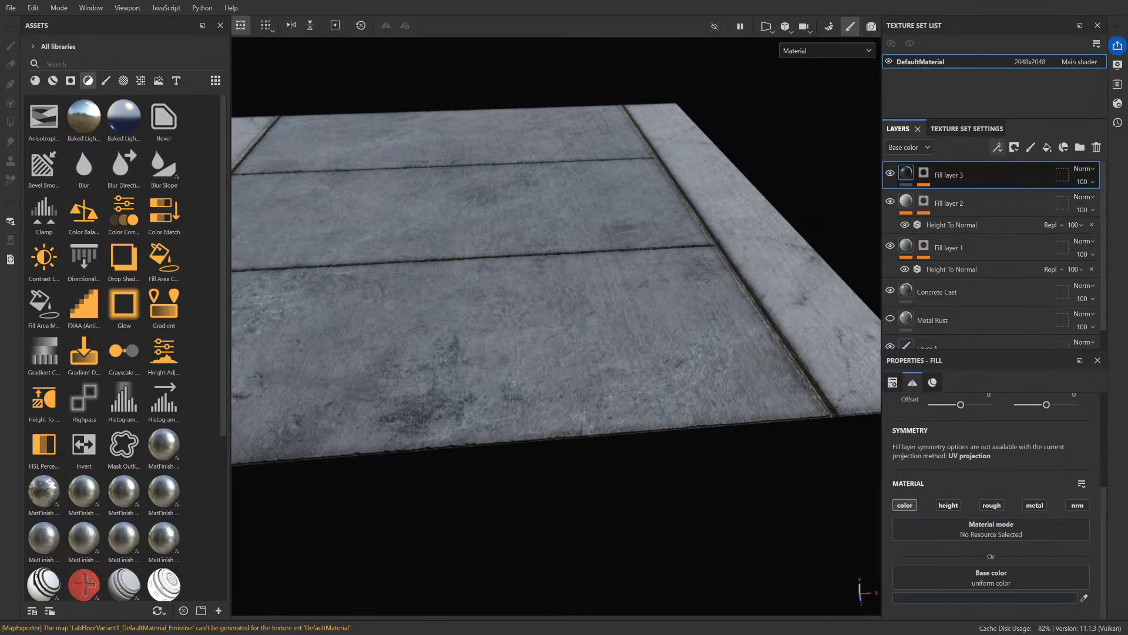
- Set the Global Balance of the Curvature generator on Fill layer 3's mask to 0.63 and review the seams
scroll(933, 488, up, 3)
scroll(930, 481, down, 3)
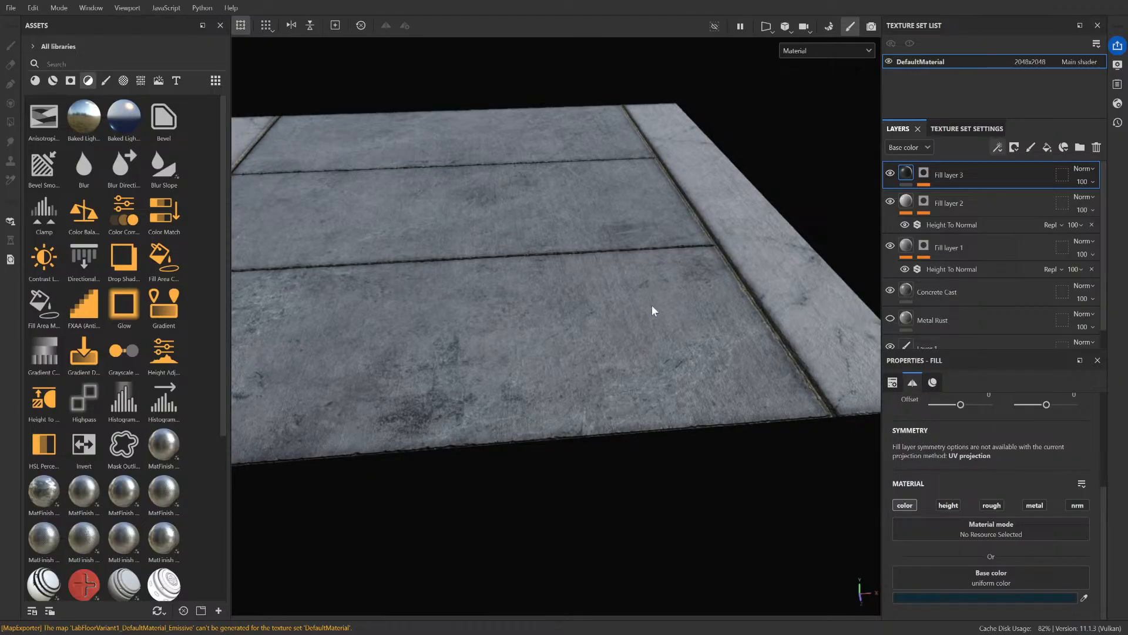
alt+drag(652, 310, 627, 323)
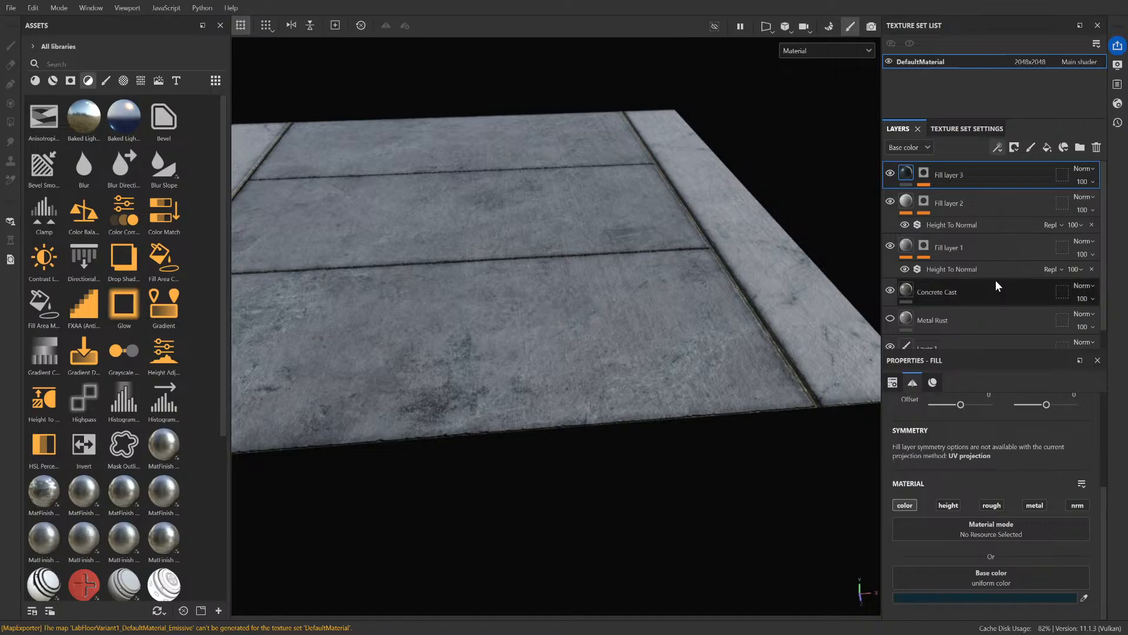
click(926, 175)
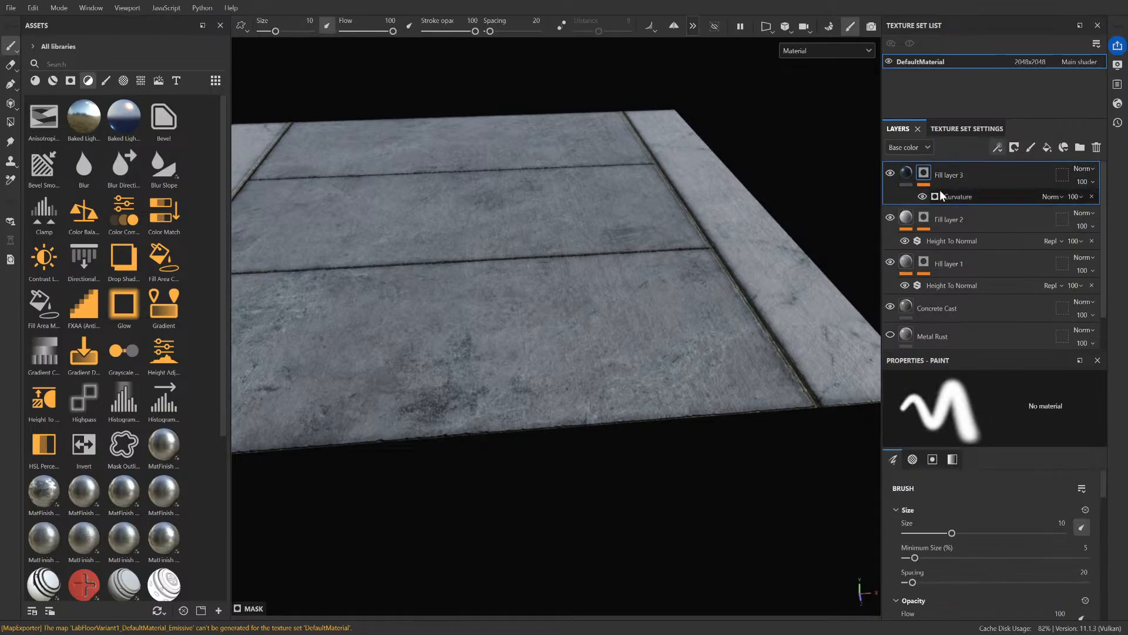
click(958, 197)
mouse_move(1006, 480)
mouse_down()
mouse_move(1045, 479)
mouse_move(1020, 472)
mouse_up()
scroll(535, 330, down, 3)
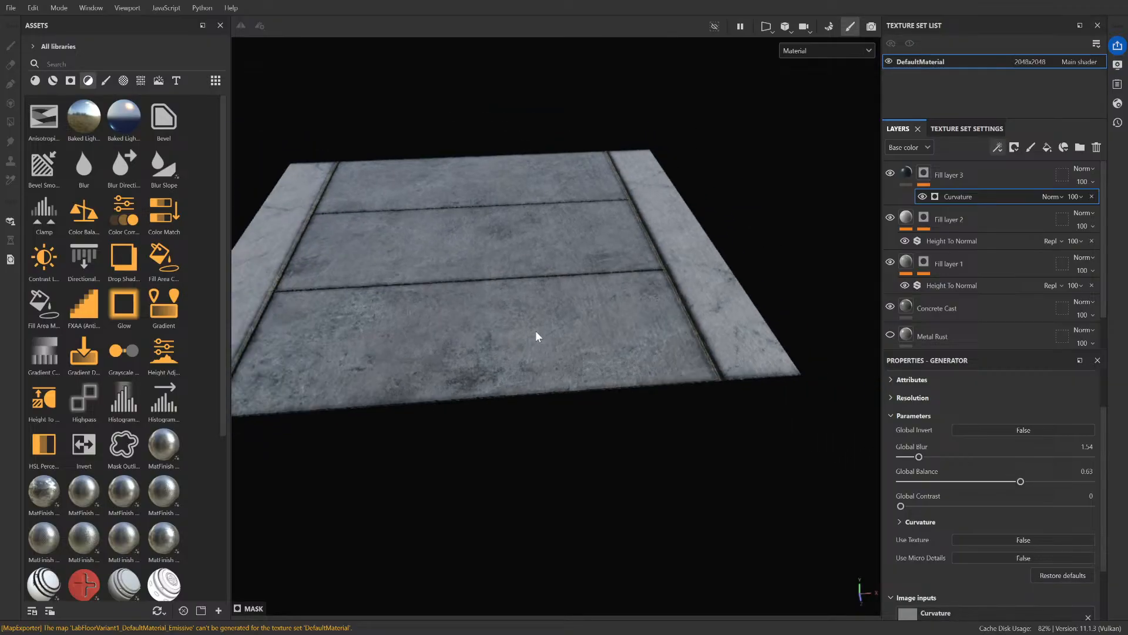
scroll(502, 485, up, 3)
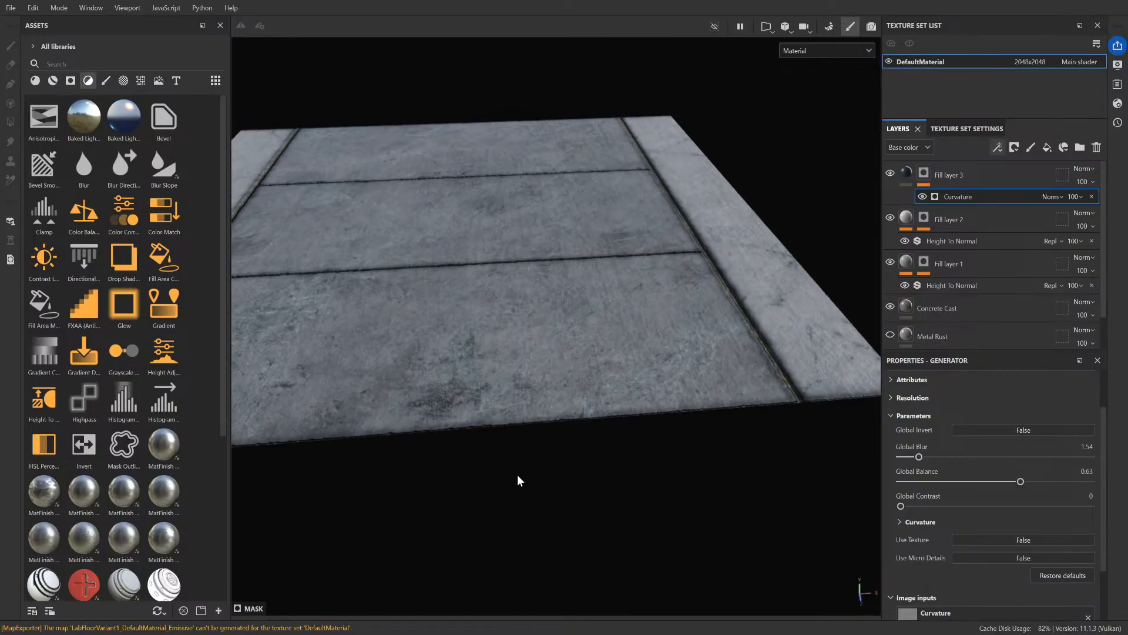
scroll(664, 495, down, 2)
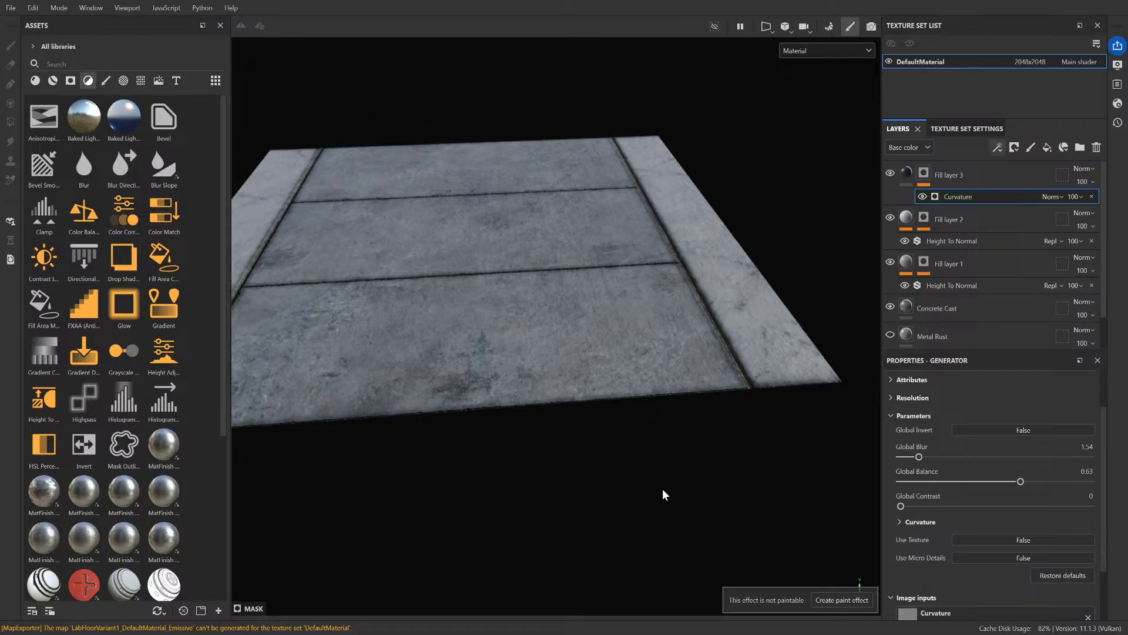
scroll(584, 487, down, 2)
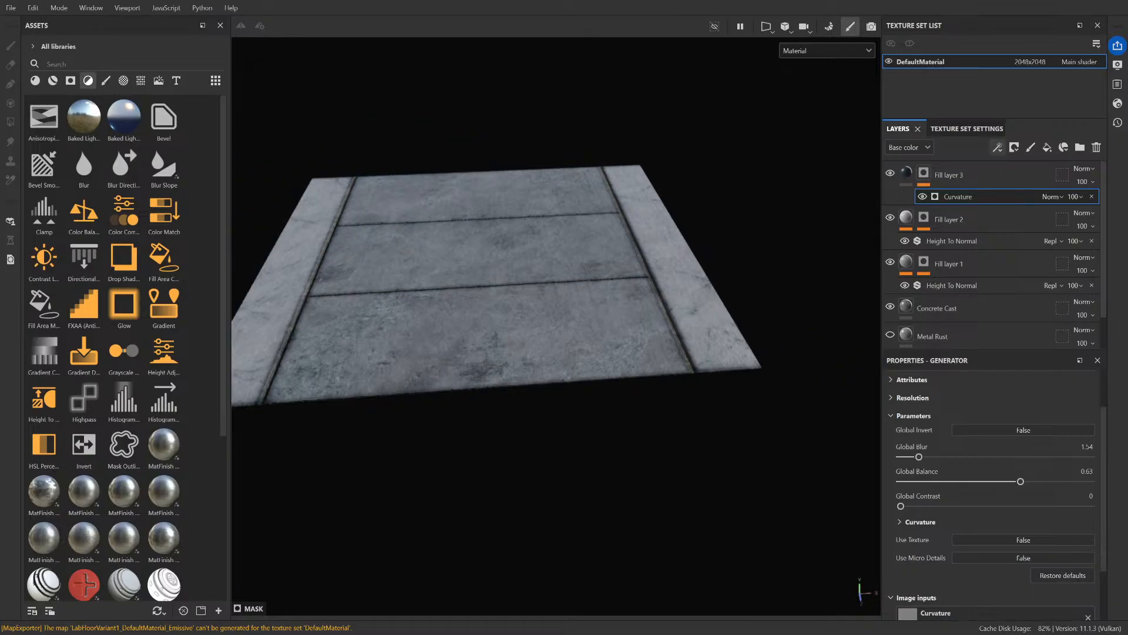
scroll(692, 480, up, 2)
scroll(646, 495, up, 2)
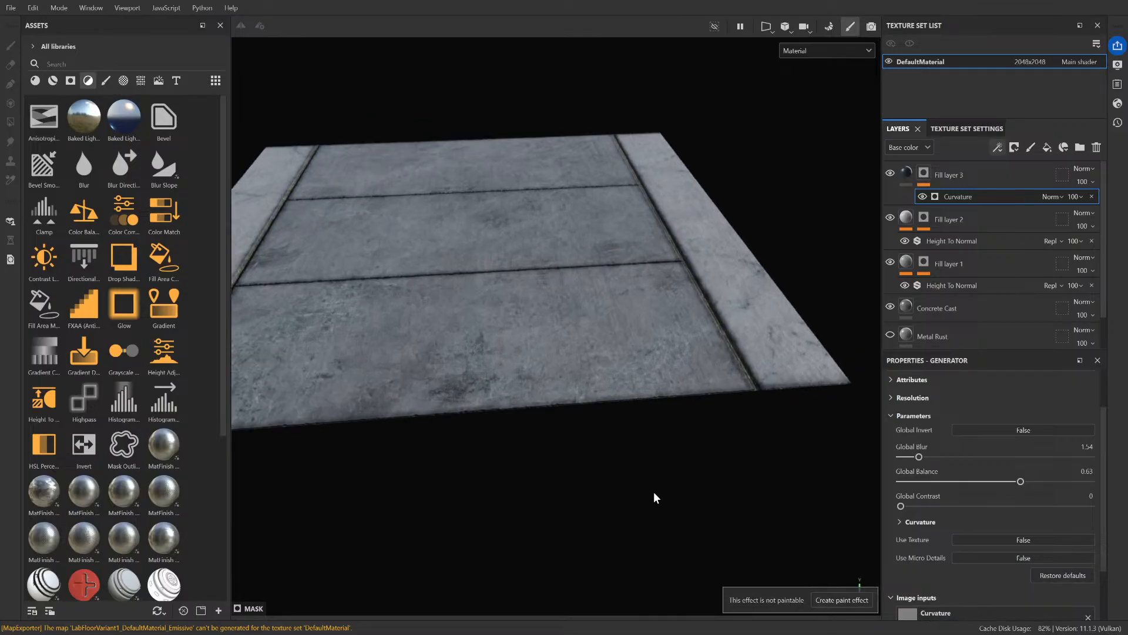
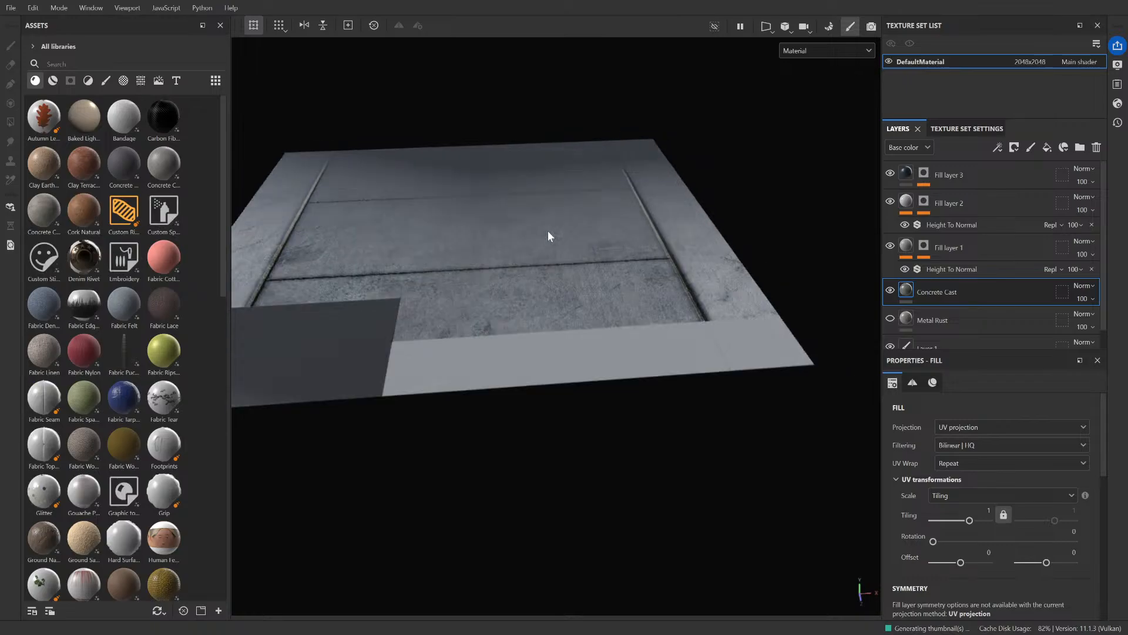
- Export the floor tile's textures
click(12, 8)
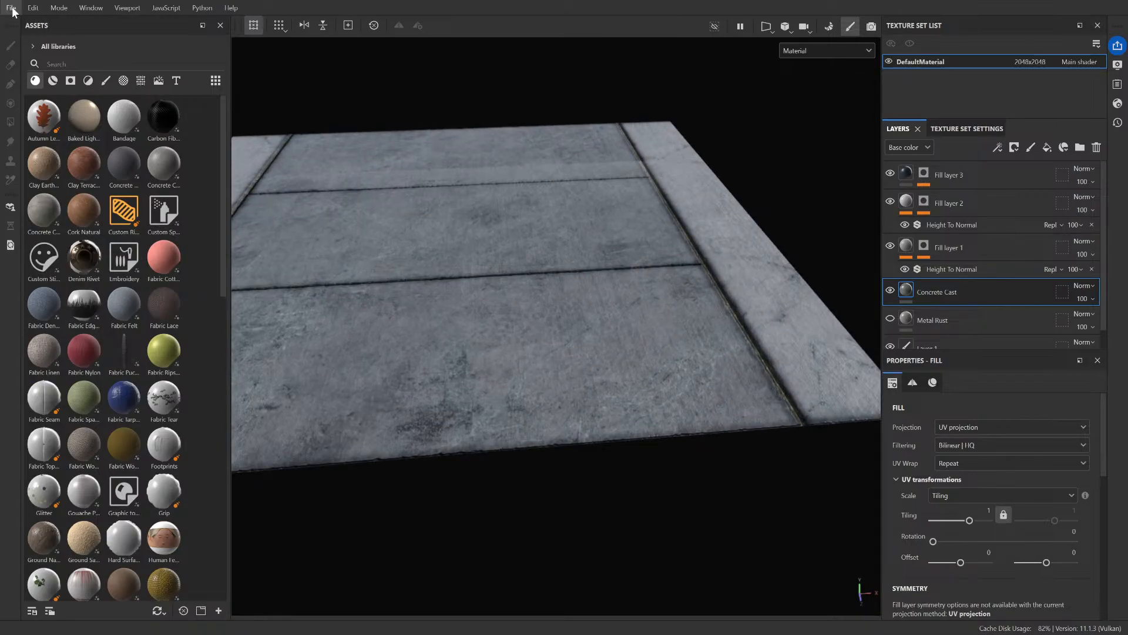
click(64, 184)
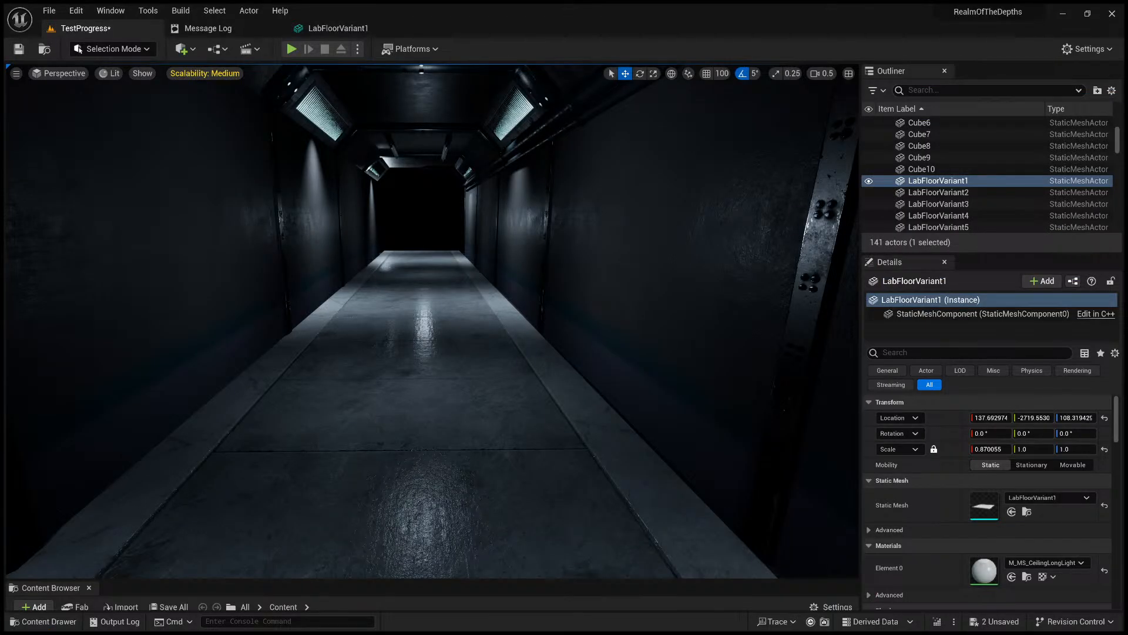
- Switch to Unreal Engine, show the frame rate in the TestProgress level and move back through the corridor to view the floor
key(ctrl+shift+h)
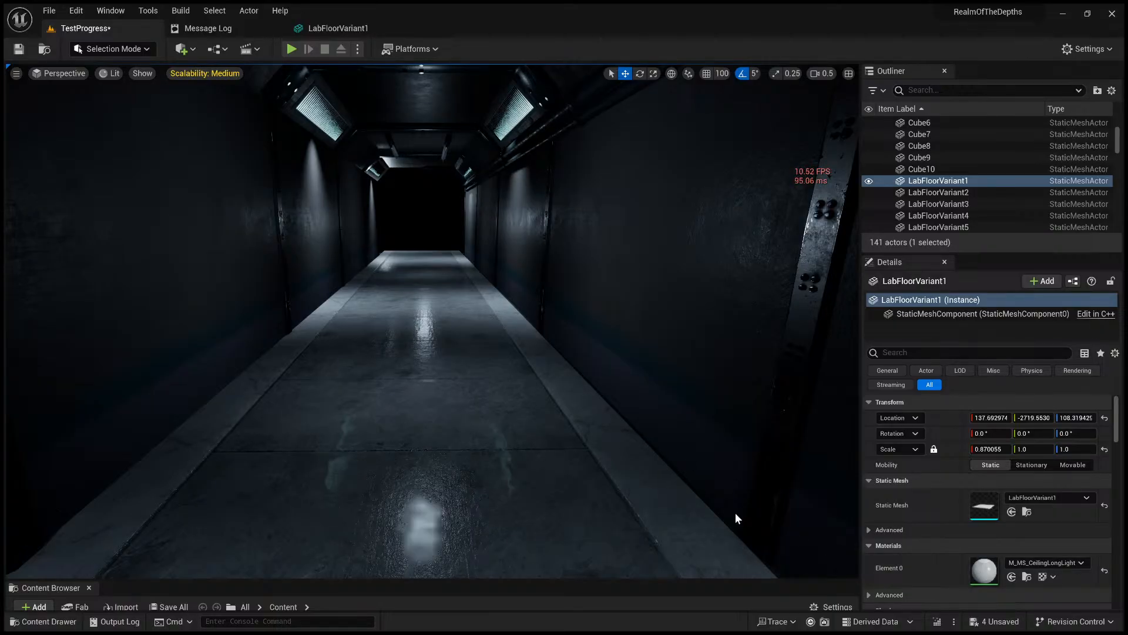
key(s)
right_drag(559, 436, 290, 186)
key(a)
key(q)
key(a)
key(s)
click(453, 254)
key(d)
key(s)
key(q)
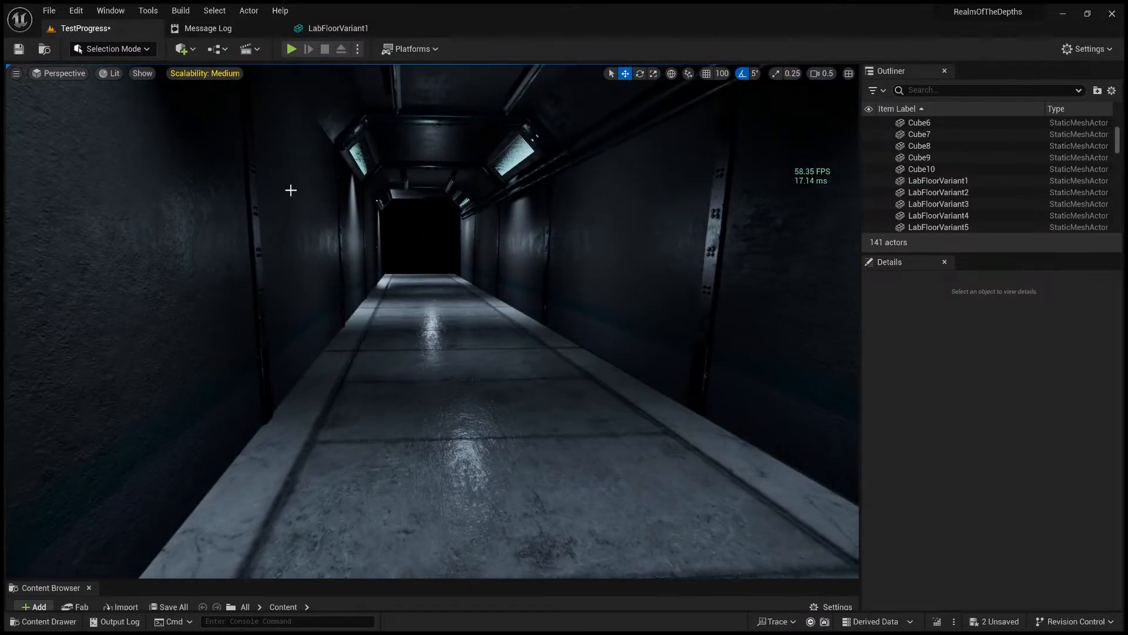
- View the LabFloorVariant1 mesh briefly, then return to the TestProgress level and inspect the corridor floor's seams from several distances
click(338, 28)
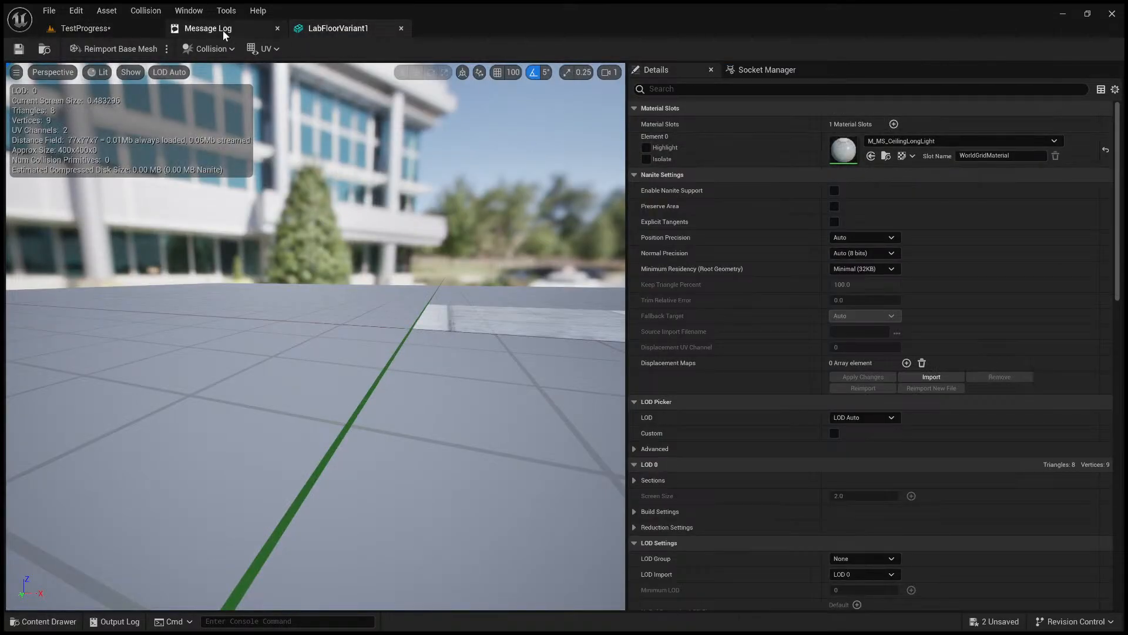
click(118, 25)
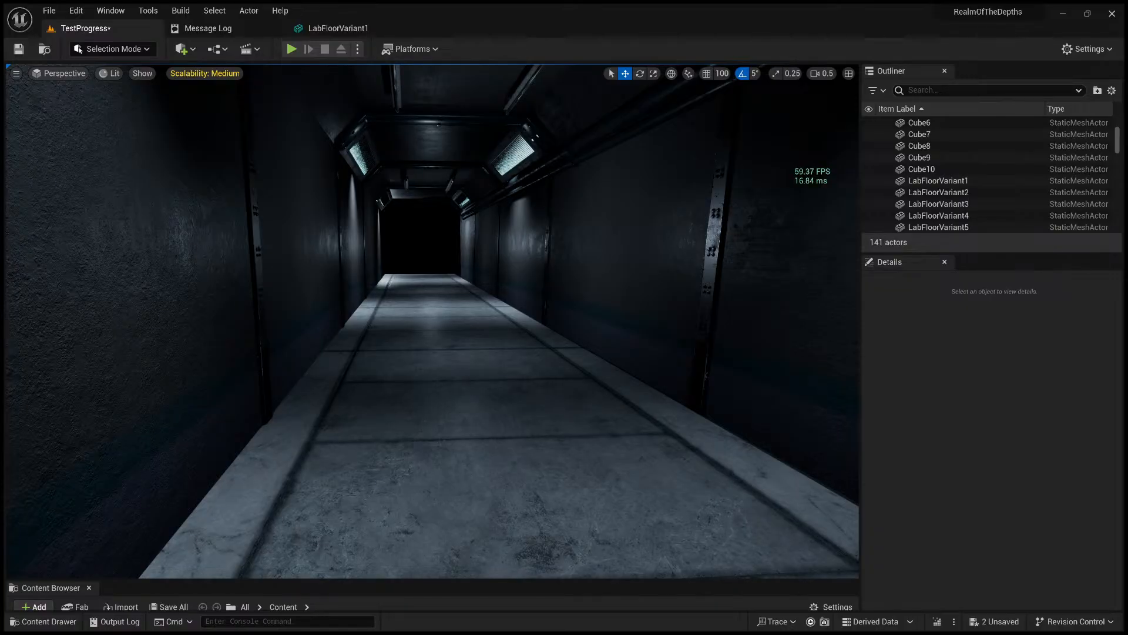
mouse_move(516, 324)
right_down()
mouse_move(515, 385)
mouse_move(512, 302)
mouse_move(458, 391)
mouse_move(508, 370)
mouse_move(510, 335)
mouse_move(484, 314)
mouse_move(490, 326)
mouse_move(494, 309)
mouse_move(502, 329)
mouse_move(509, 303)
right_up()
key(w)
key(s)
key(s)
key(w)
key(s)
scroll(464, 382, down, 1)
key(w)
key(s)
key(w)
key(s)
key(s)
key(w)
key(s)
right_drag(520, 345, 512, 336)
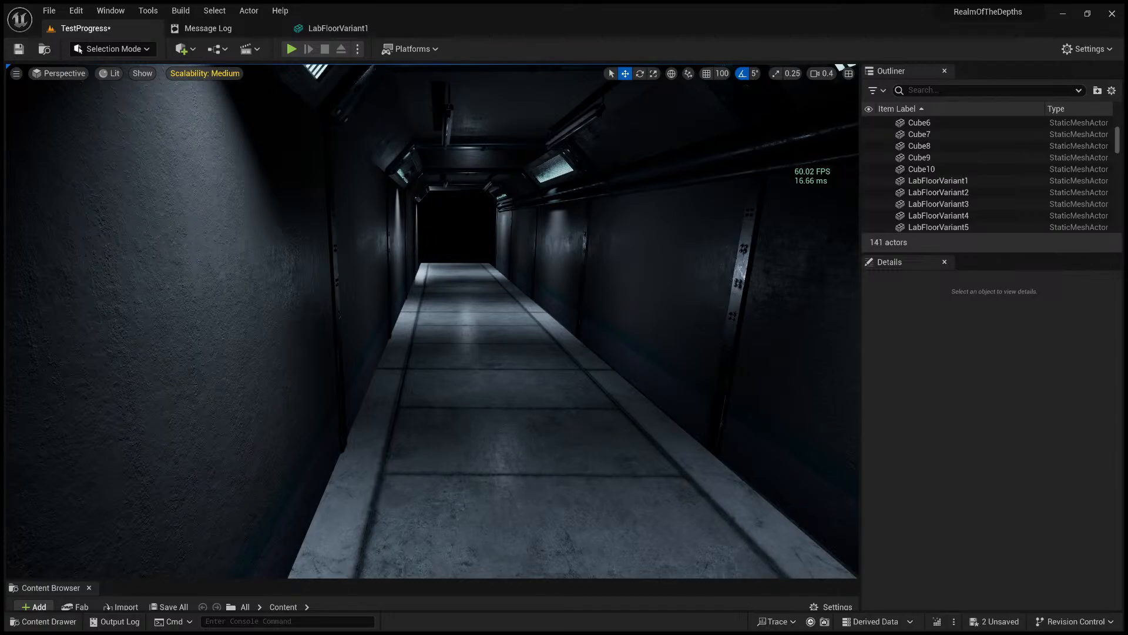
right_drag(422, 389, 453, 413)
key(w)
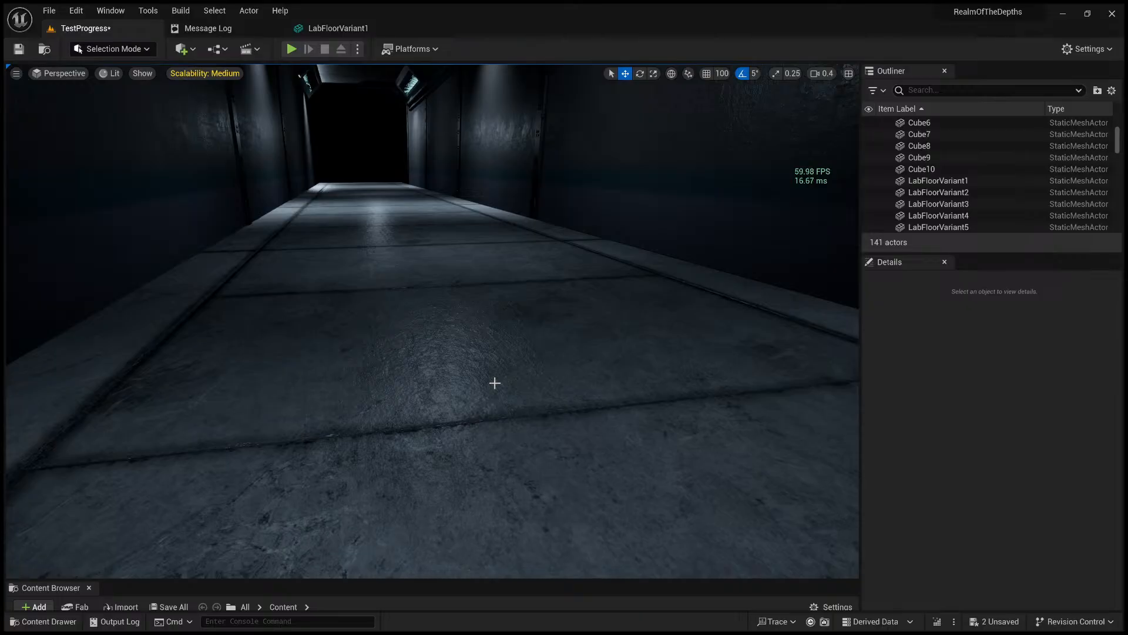
scroll(487, 382, down, 4)
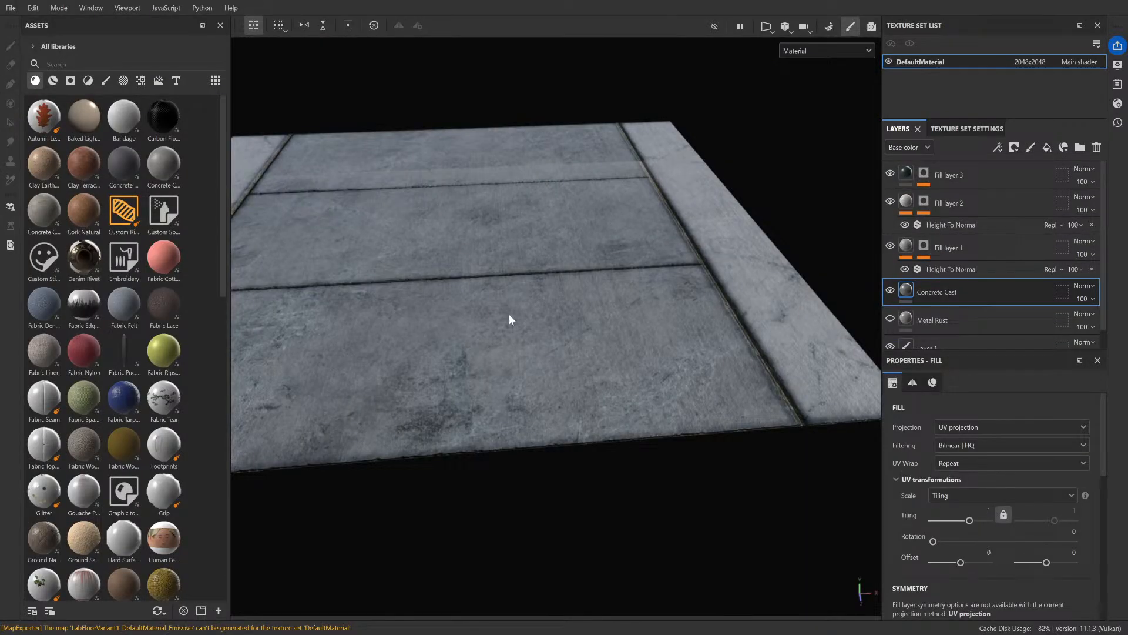
- Switch to Substance Painter and remove the Height To Normal filters from Fill layer 1 and Fill layer 2
click(954, 270)
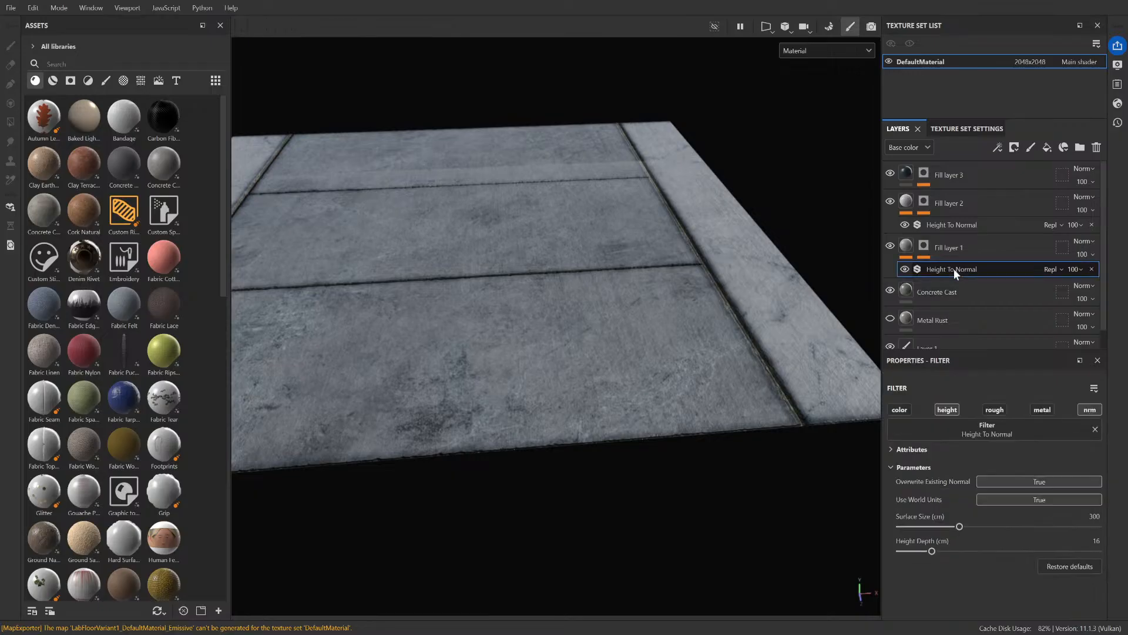
click(1092, 268)
click(984, 223)
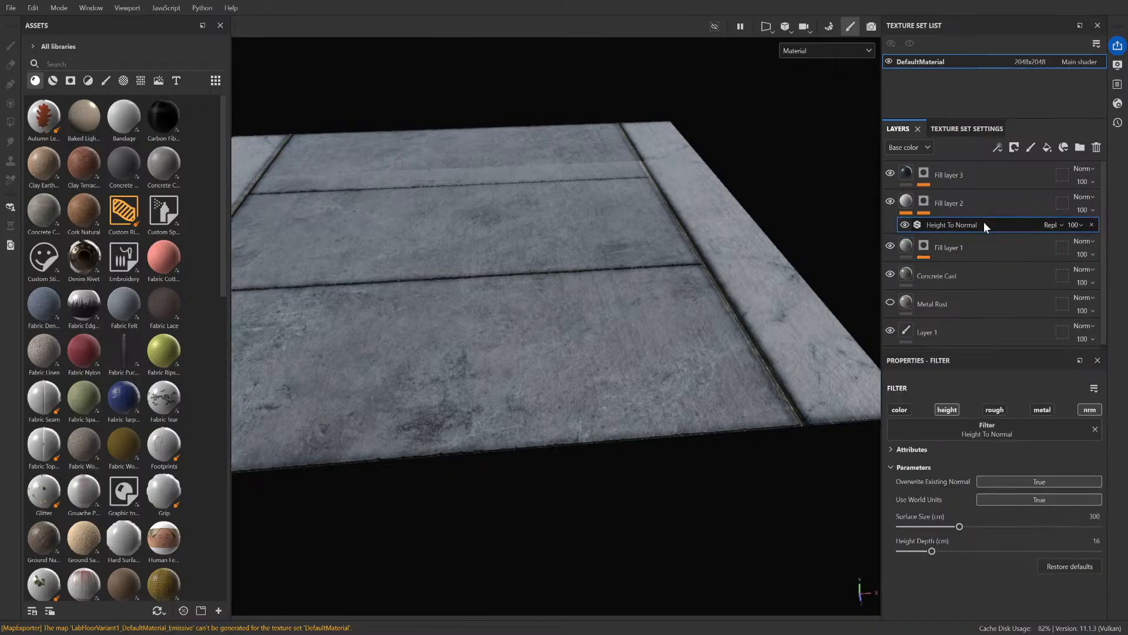
click(1092, 224)
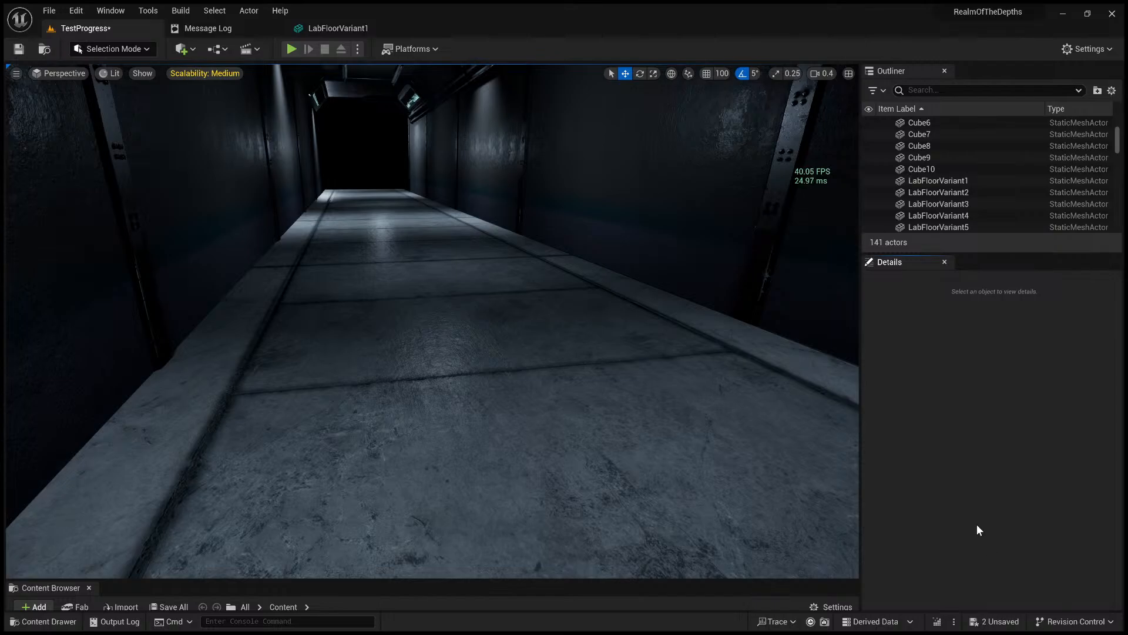
- Switch to Unreal Engine, enlarge the Content Browser and check the corridor floor in the level
drag(801, 580, 816, 434)
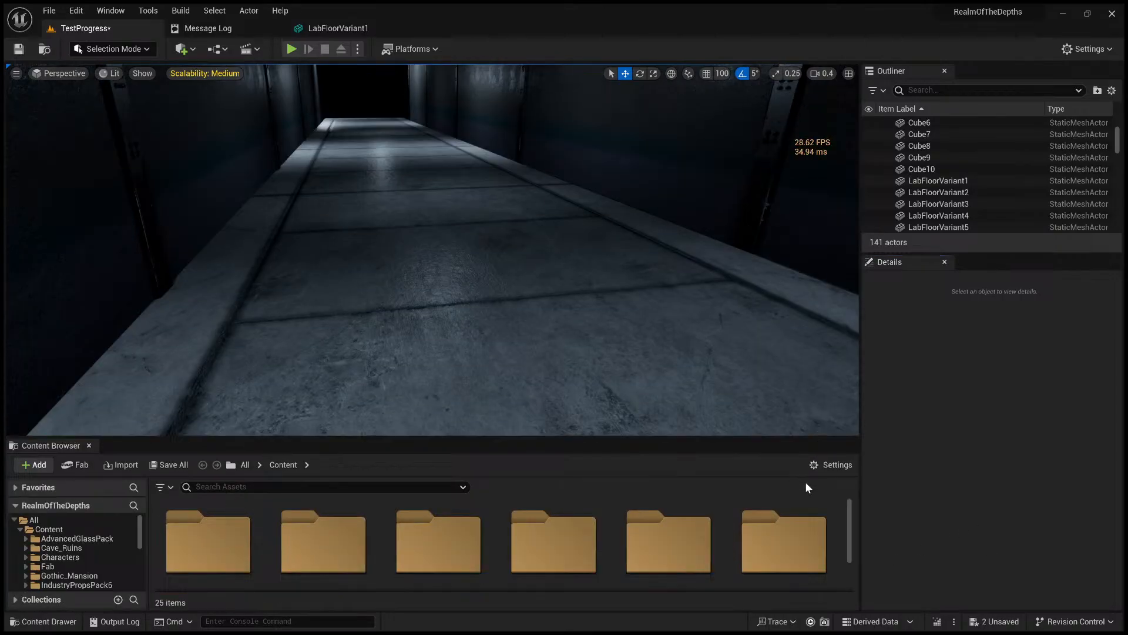
right_drag(652, 338, 627, 346)
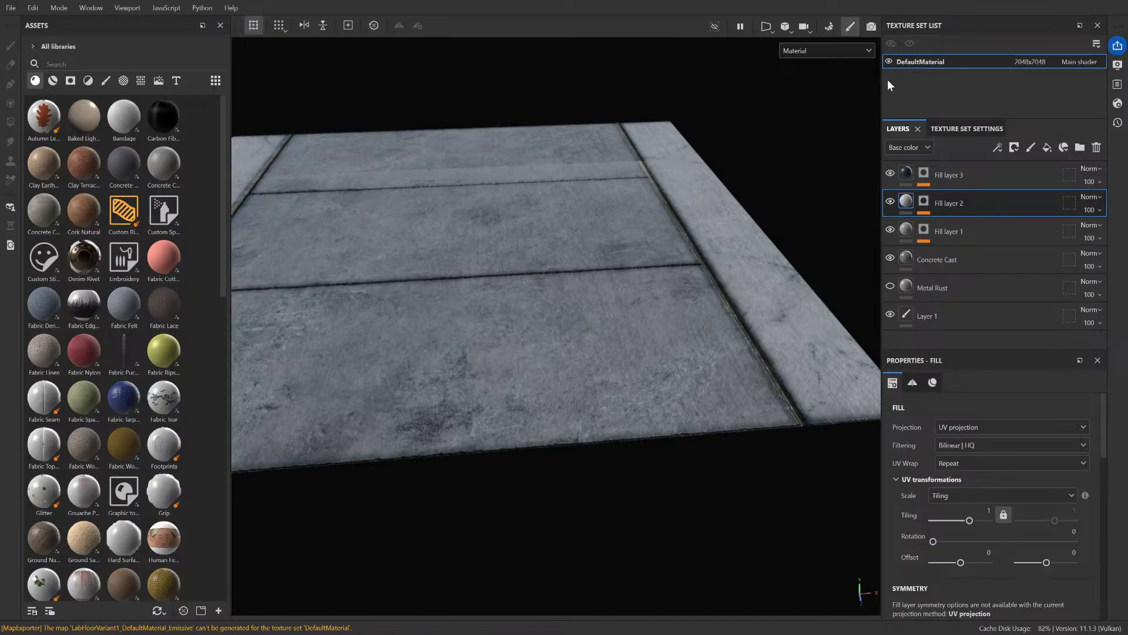
- Switch to Unreal Engine and reimport the three LabFloor Variant1 textures in the 2k folder
click(1068, 4)
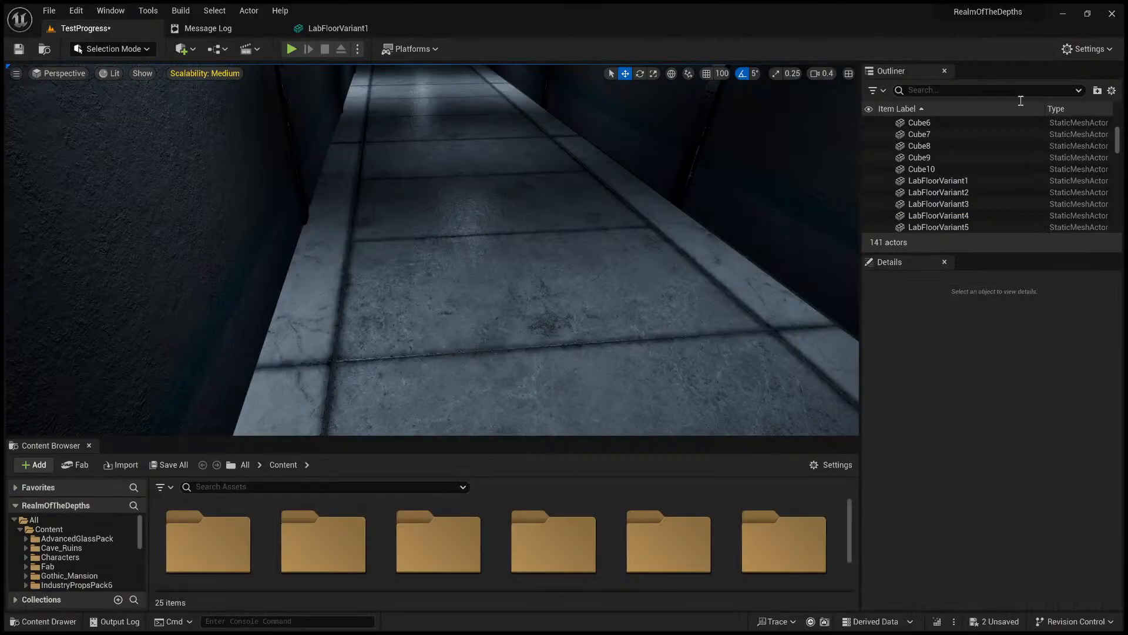
click(599, 318)
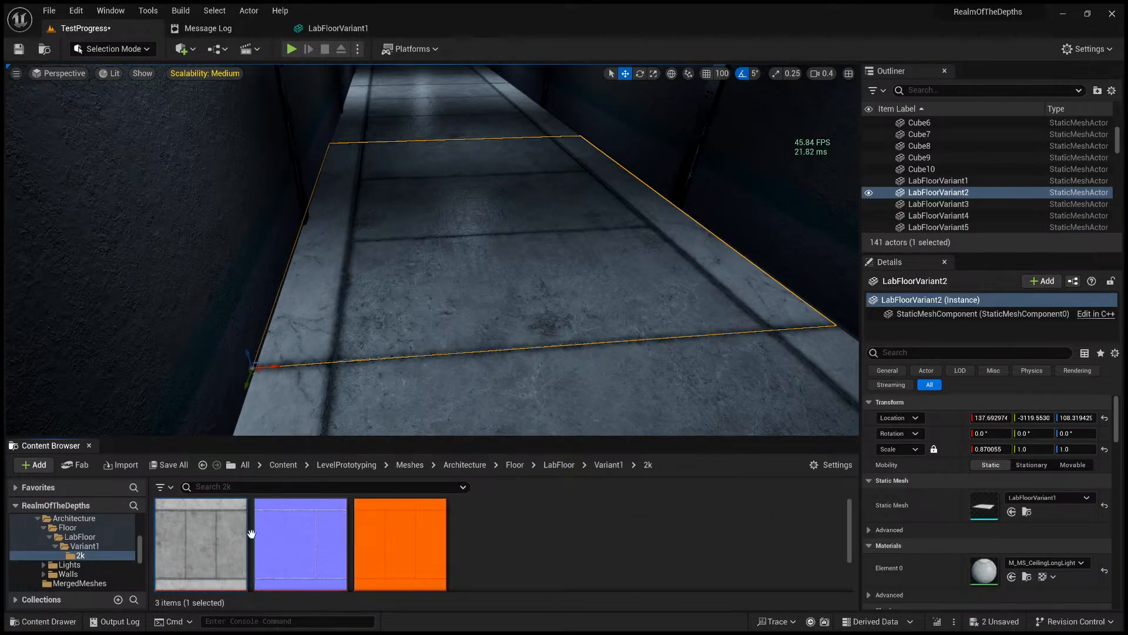
ctrl+click(307, 536)
ctrl+click(211, 532)
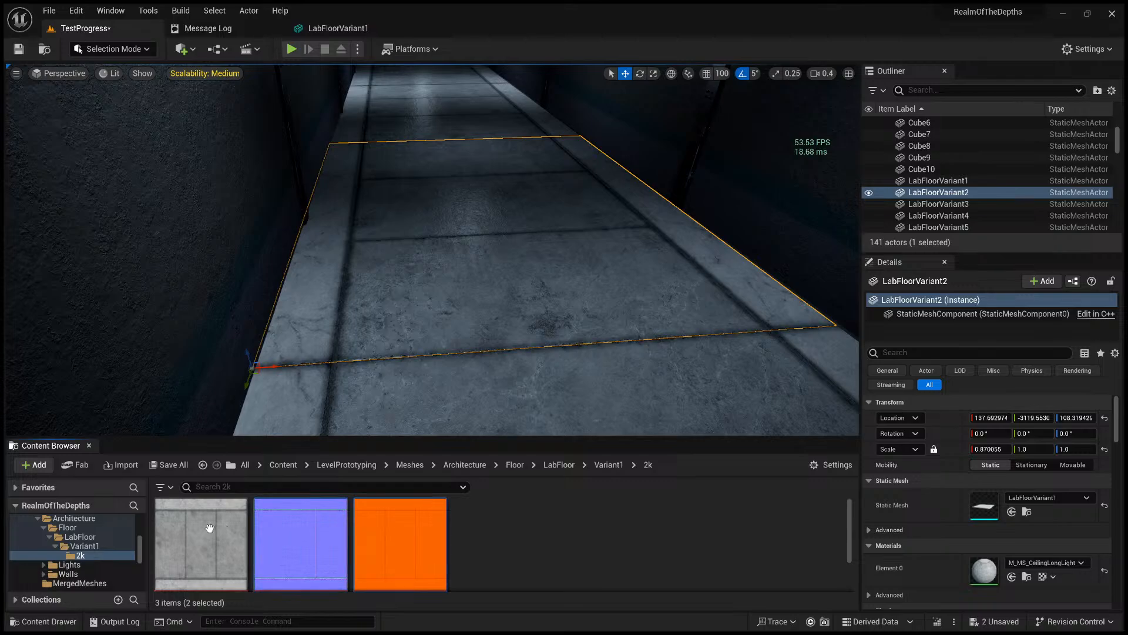
click(318, 238)
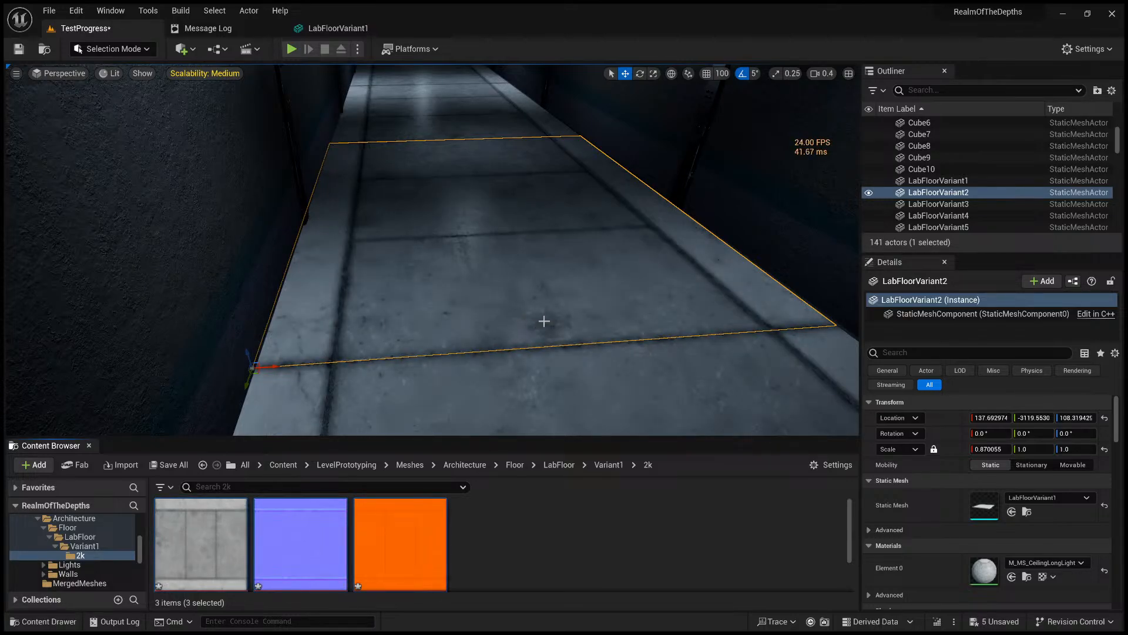
- Deselect the floor tile and examine the floor seams from along the corridor and up close
right_drag(542, 295, 536, 236)
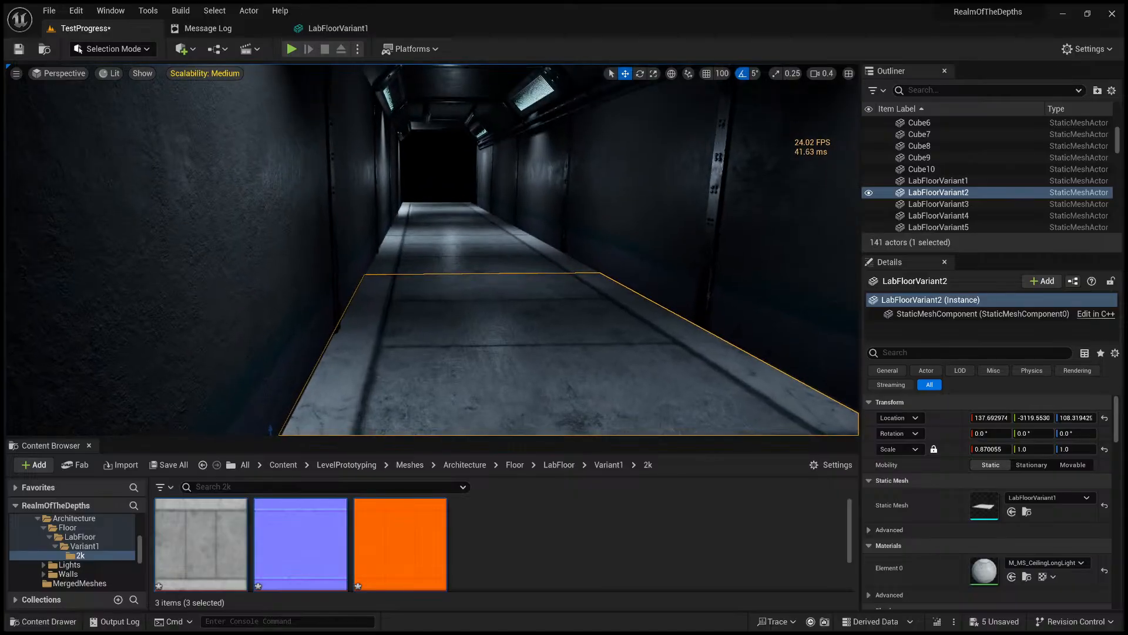
key(Escape)
key(w)
right_drag(533, 284, 534, 284)
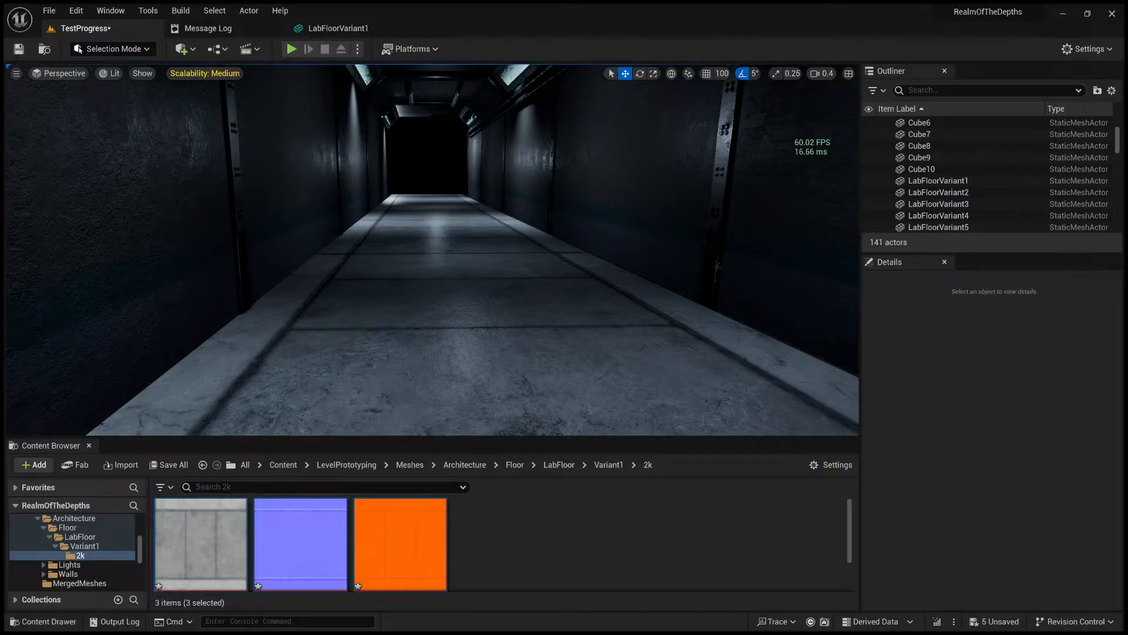
right_drag(433, 250, 315, 264)
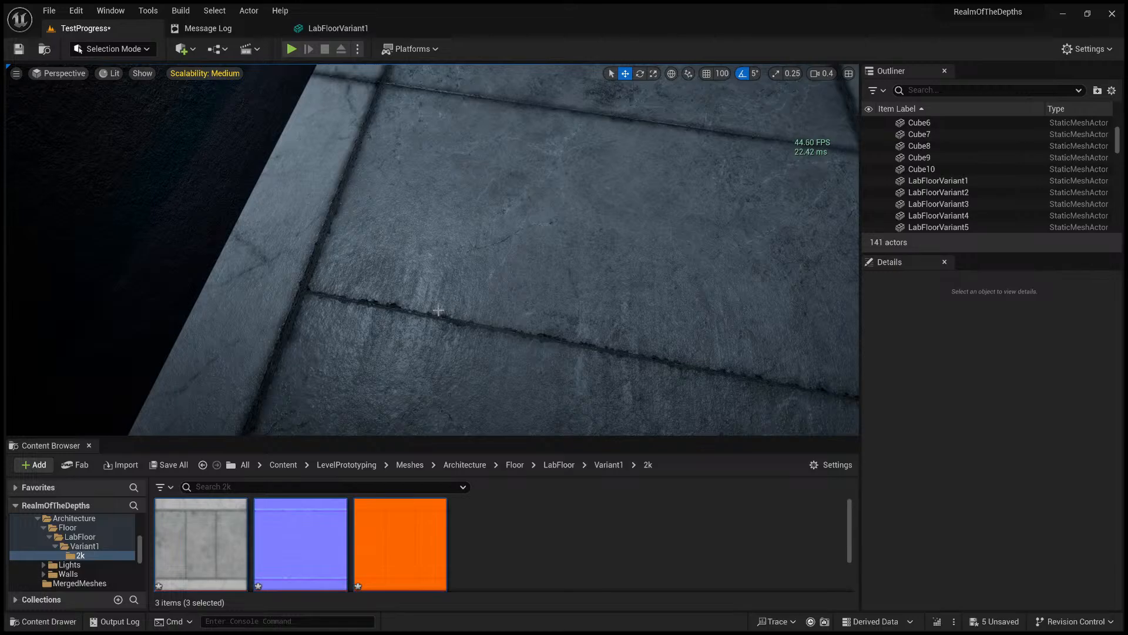
right_drag(438, 311, 642, 320)
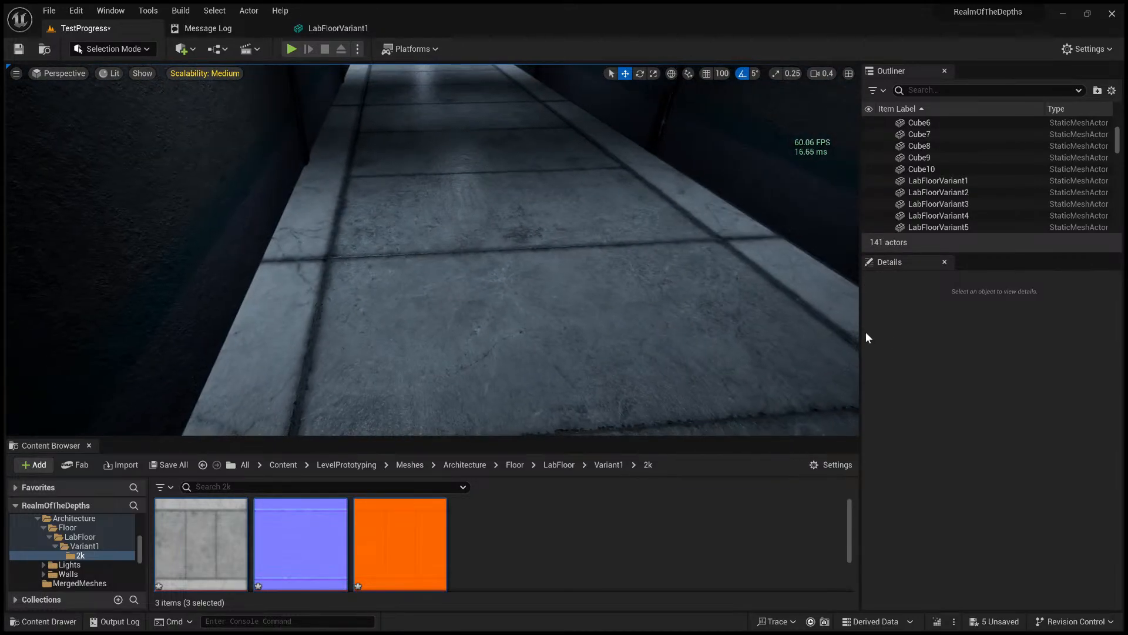
- Enlarge the level viewport by narrowing the Outliner and Details area and shrinking the Content Browser
drag(861, 330, 1037, 329)
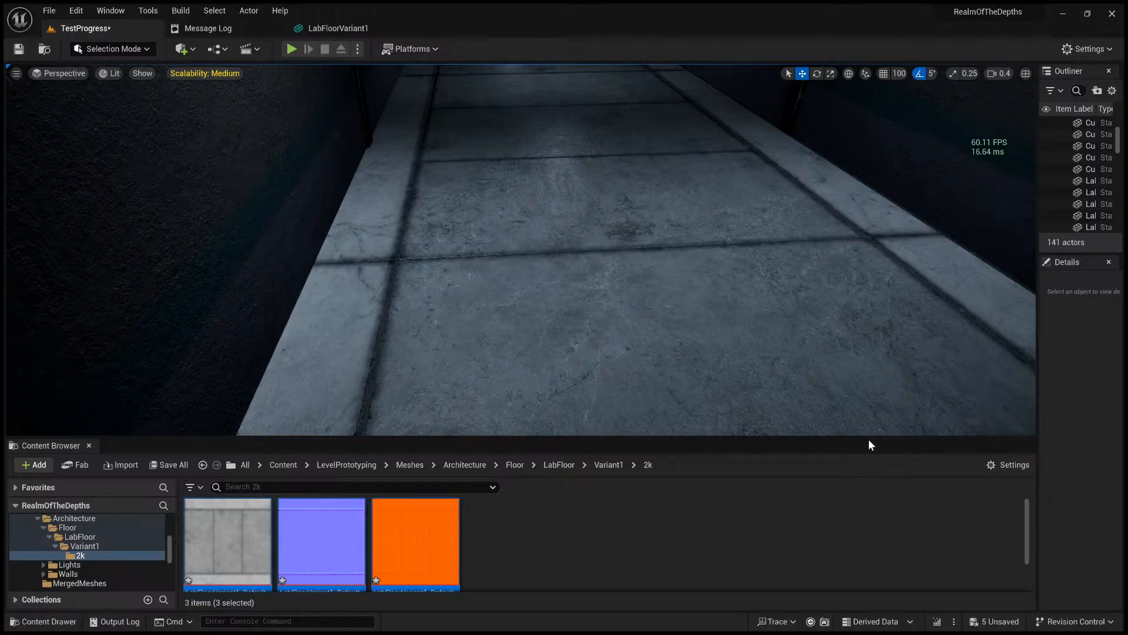
click(869, 435)
drag(869, 437, 864, 583)
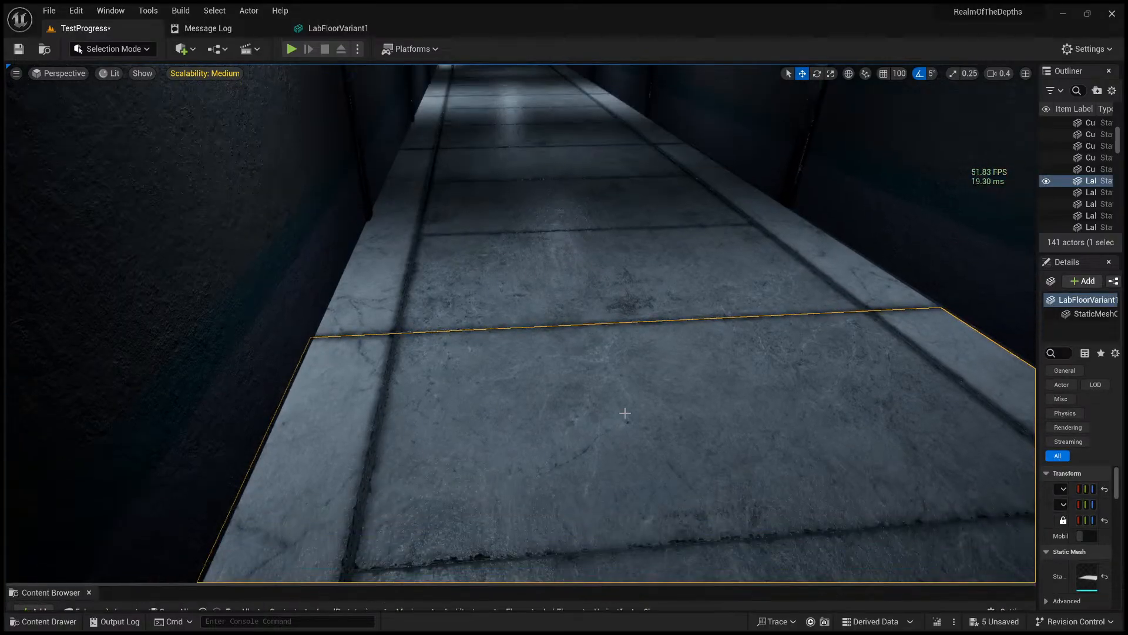
- Play the TestProgress level, walk through the corridor to check the floor seams, and stop playing
key(alt+p)
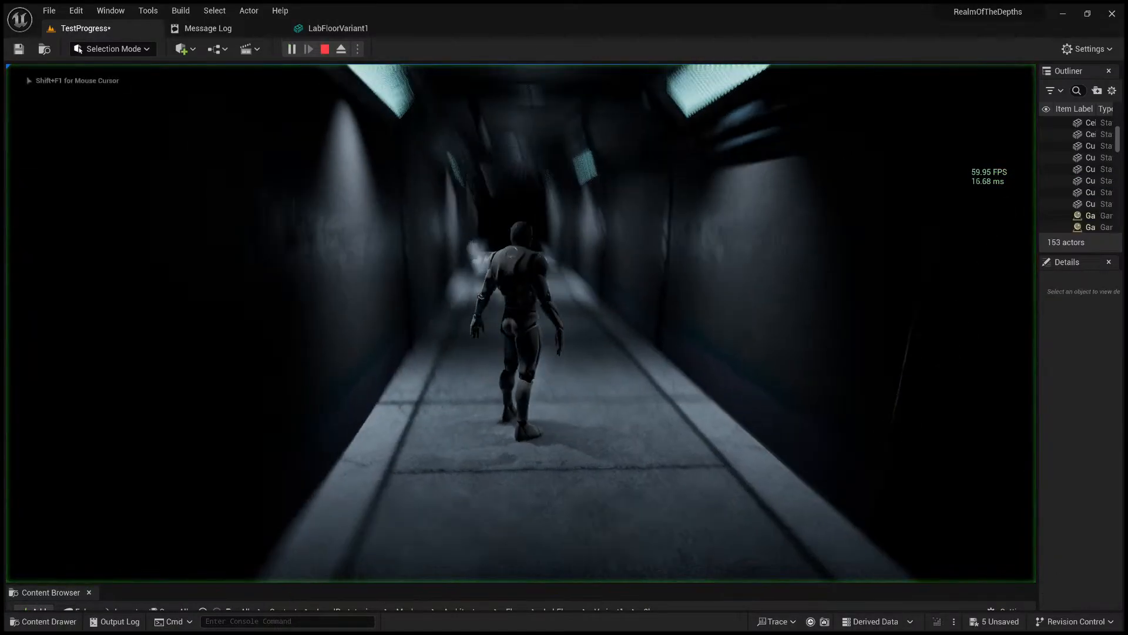
key(s)
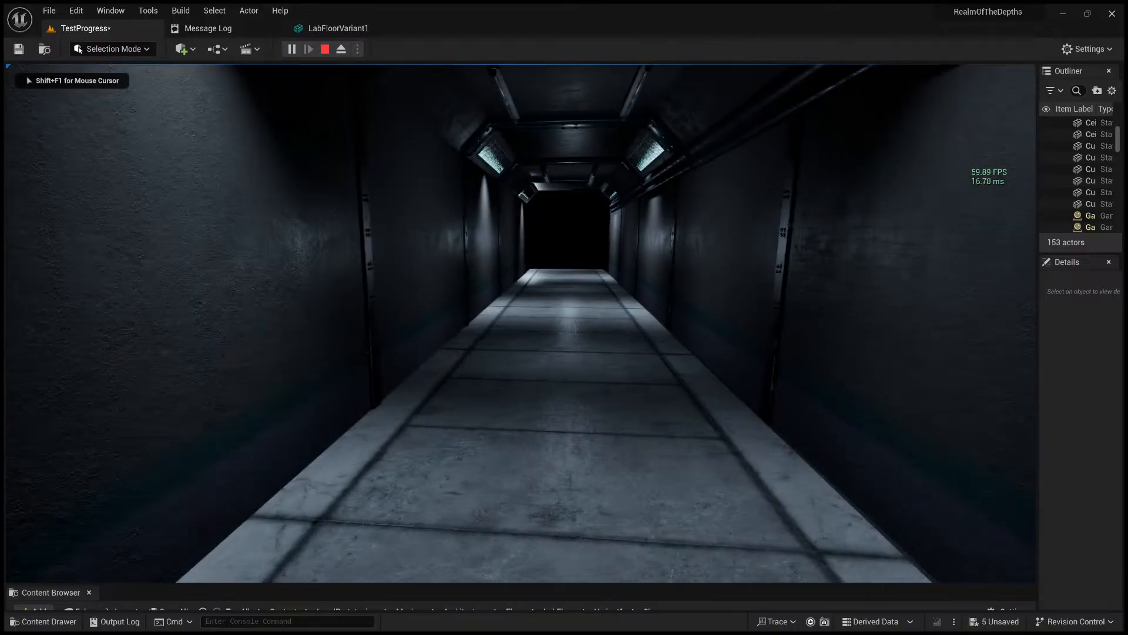
key(a)
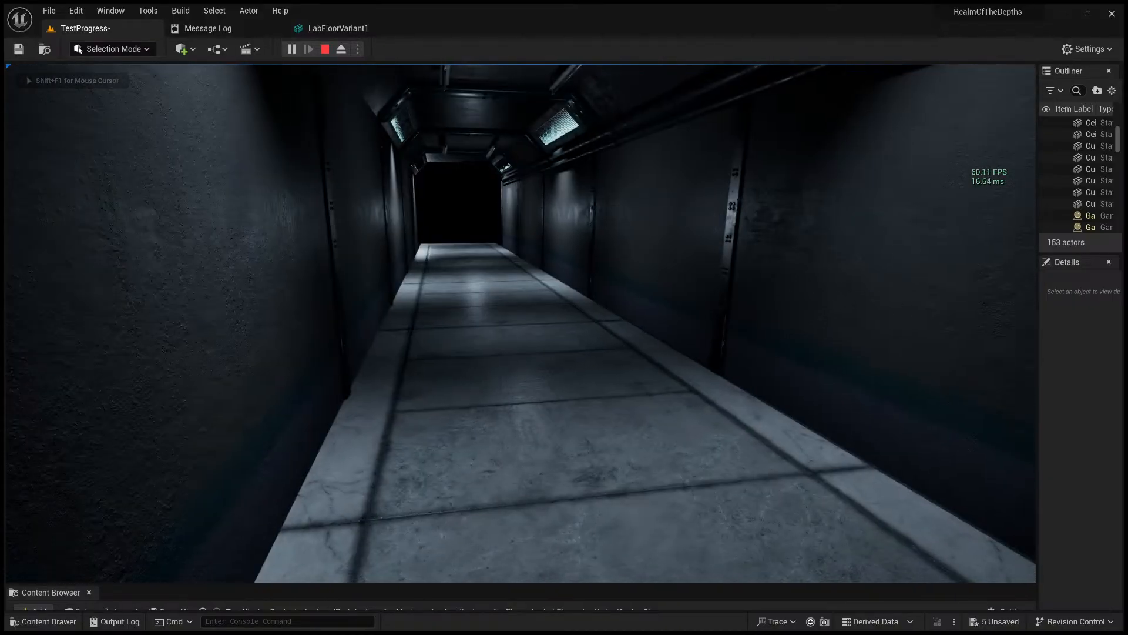
key(w)
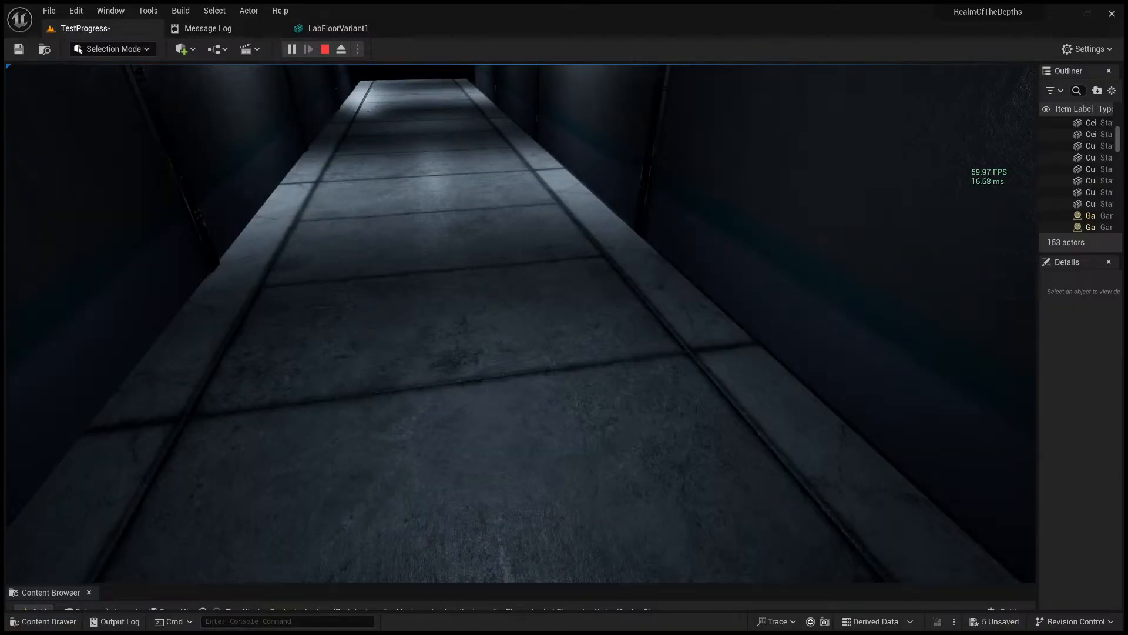
key(s)
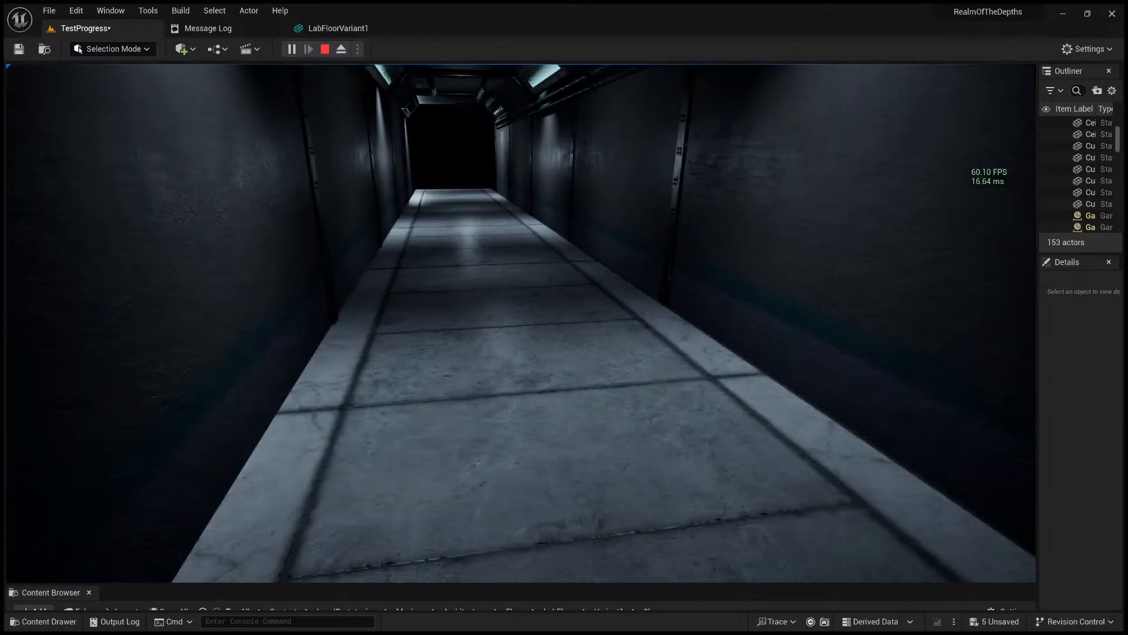
key(d)
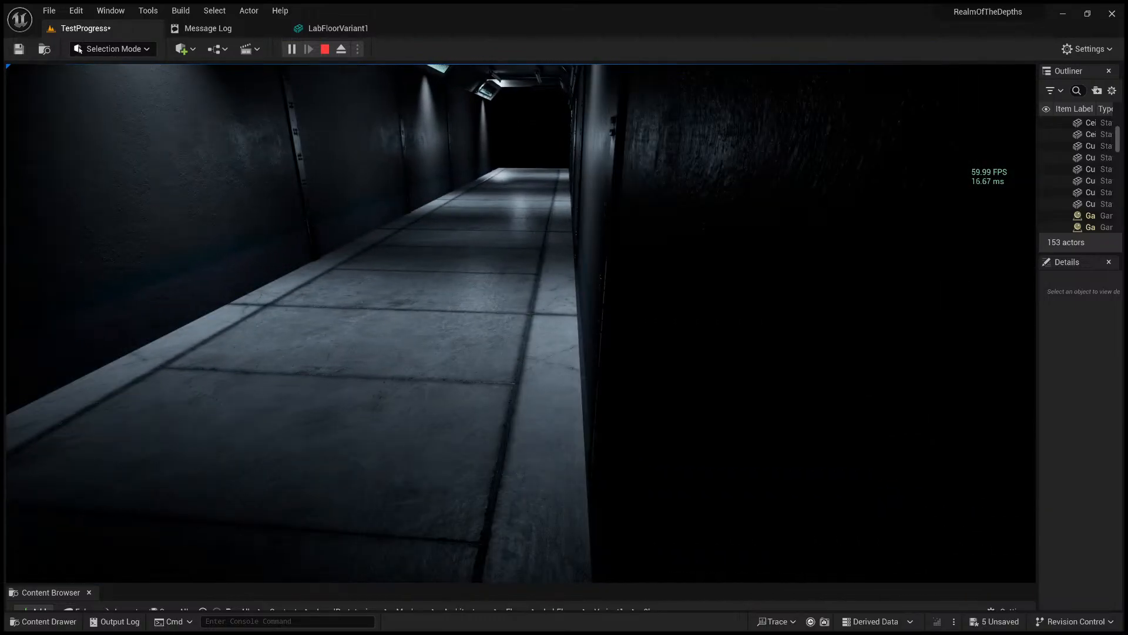
key(a)
key(Escape)
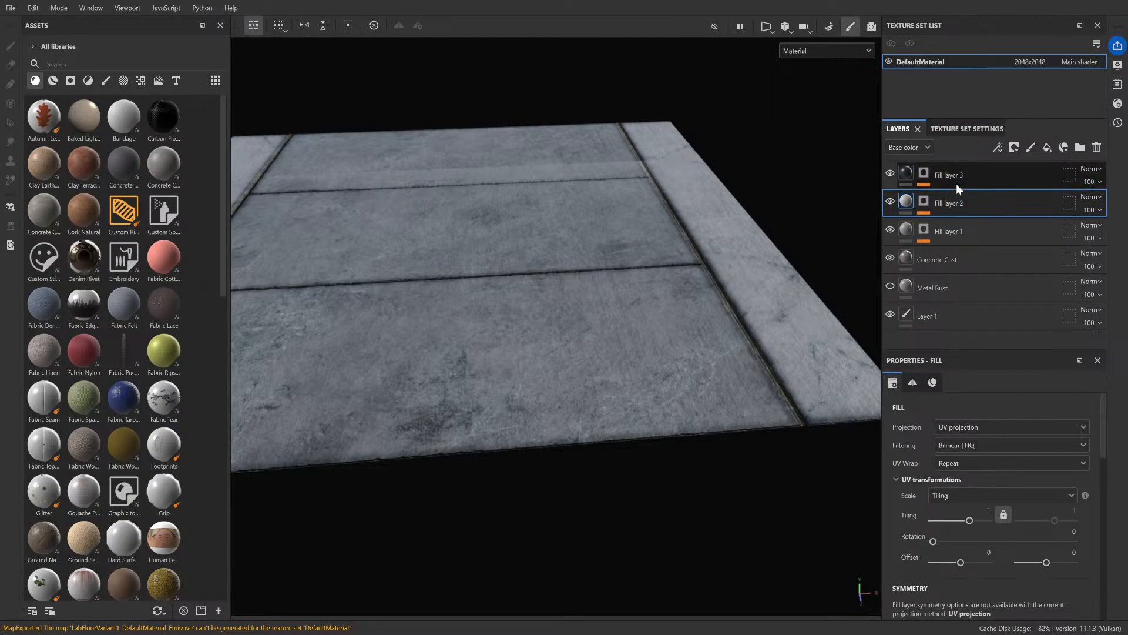
- Switch to Substance Painter, hide Fill layer 3 and inspect the floor tile's seams up close
click(893, 172)
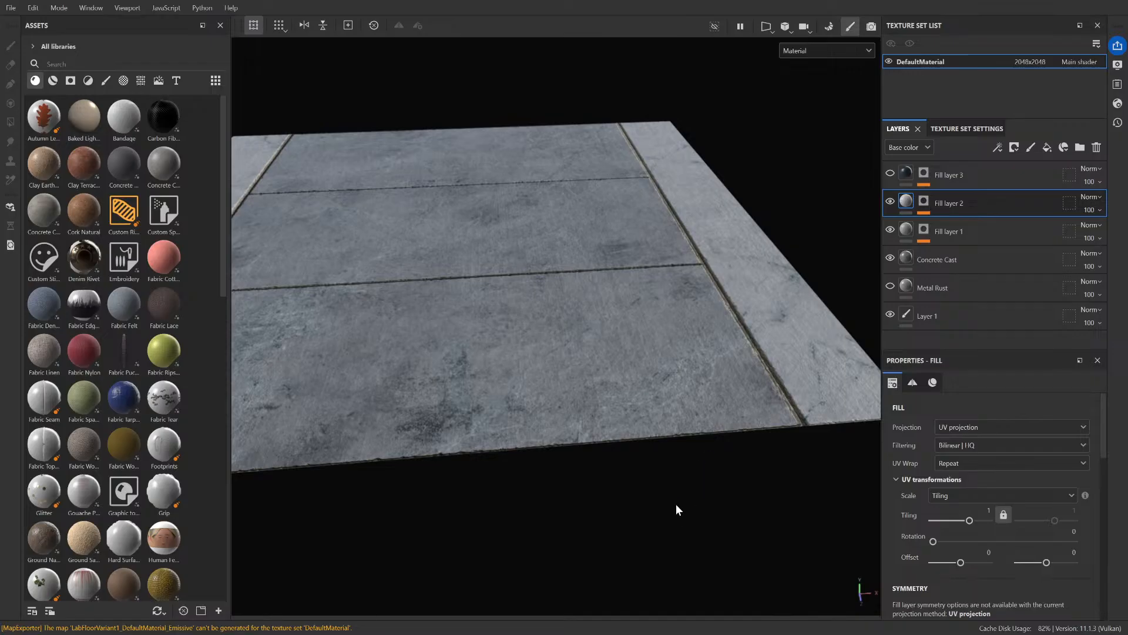
alt+right_drag(650, 505, 498, 405)
alt+right_drag(645, 503, 594, 499)
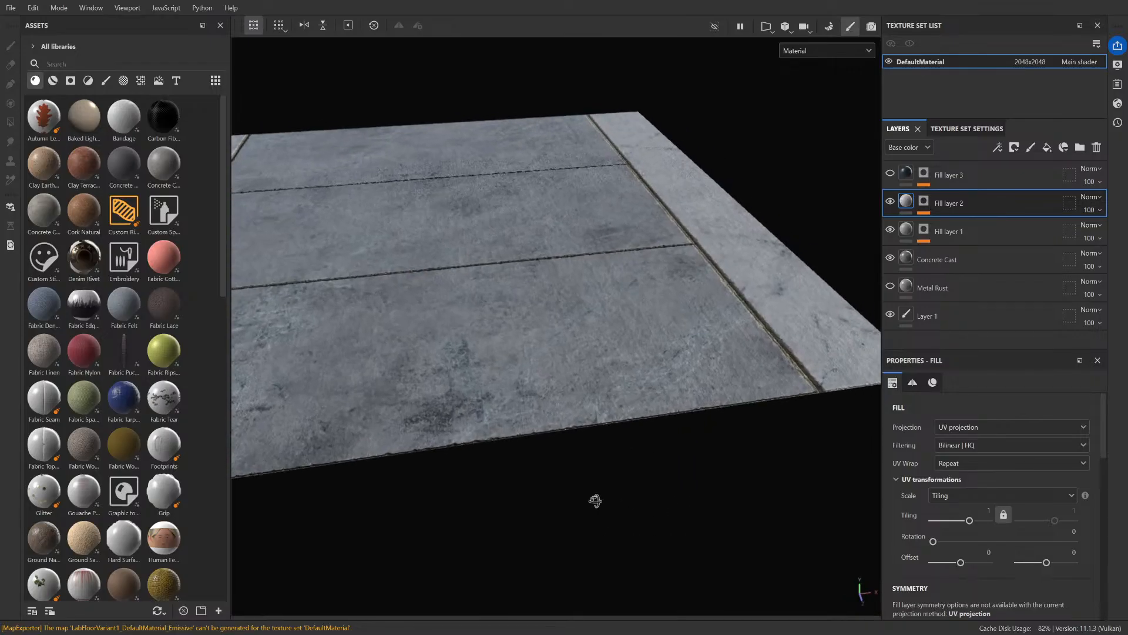
mouse_move(594, 499)
alt+mouse_down()
mouse_move(576, 514)
mouse_move(594, 505)
alt+mouse_up()
alt+middle_drag(594, 505, 693, 550)
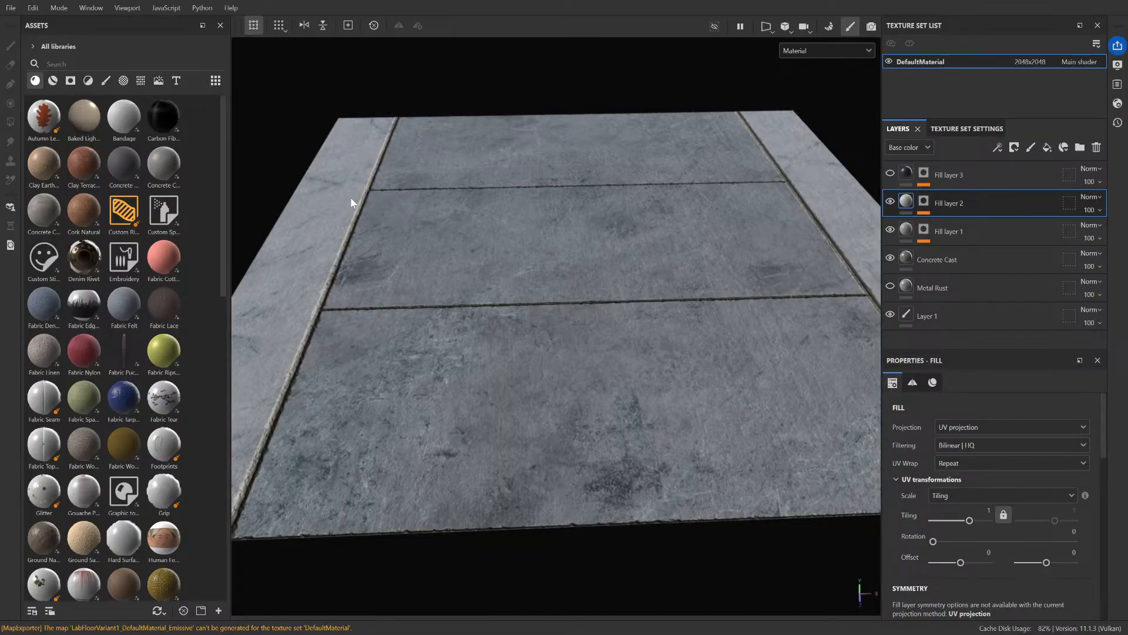
scroll(400, 263, up, 5)
scroll(414, 266, down, 2)
alt+middle_drag(382, 266, 484, 277)
scroll(485, 276, up, 5)
scroll(484, 277, down, 2)
scroll(485, 277, down, 3)
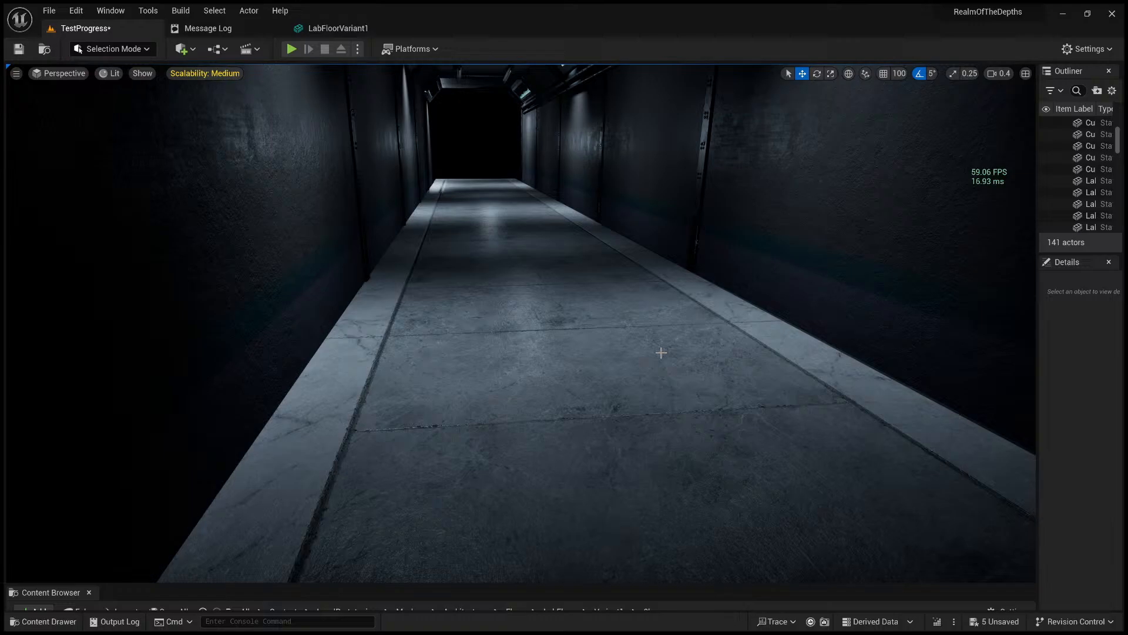
- Switch to Unreal Engine and compare the corridor floor's seams from close up and from a distance
right_drag(660, 351, 661, 350)
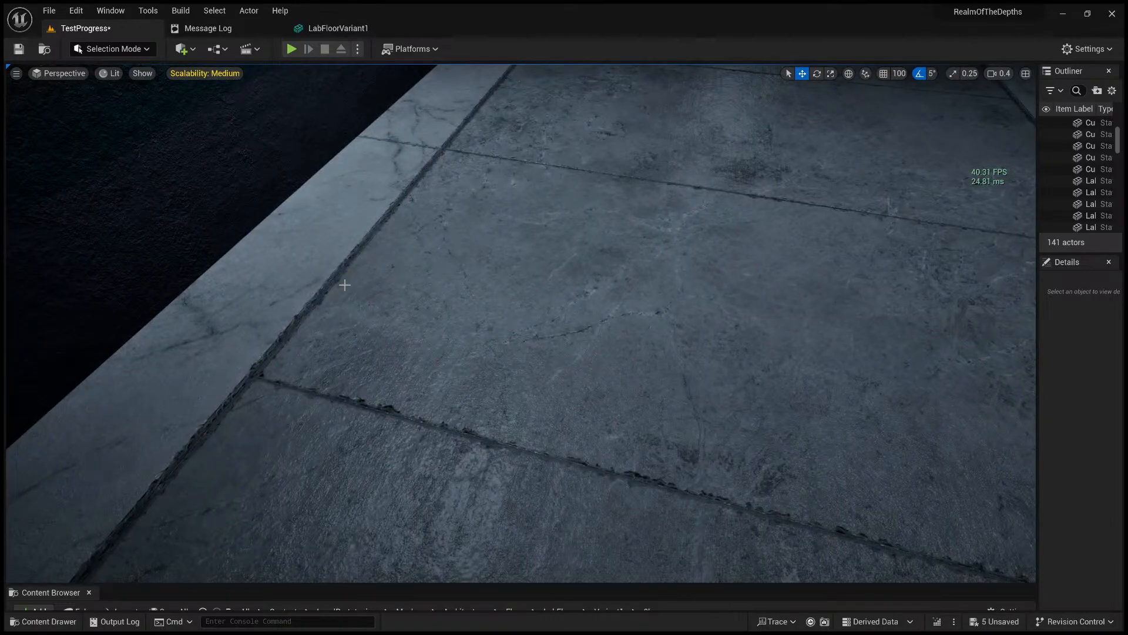
right_drag(425, 244, 460, 240)
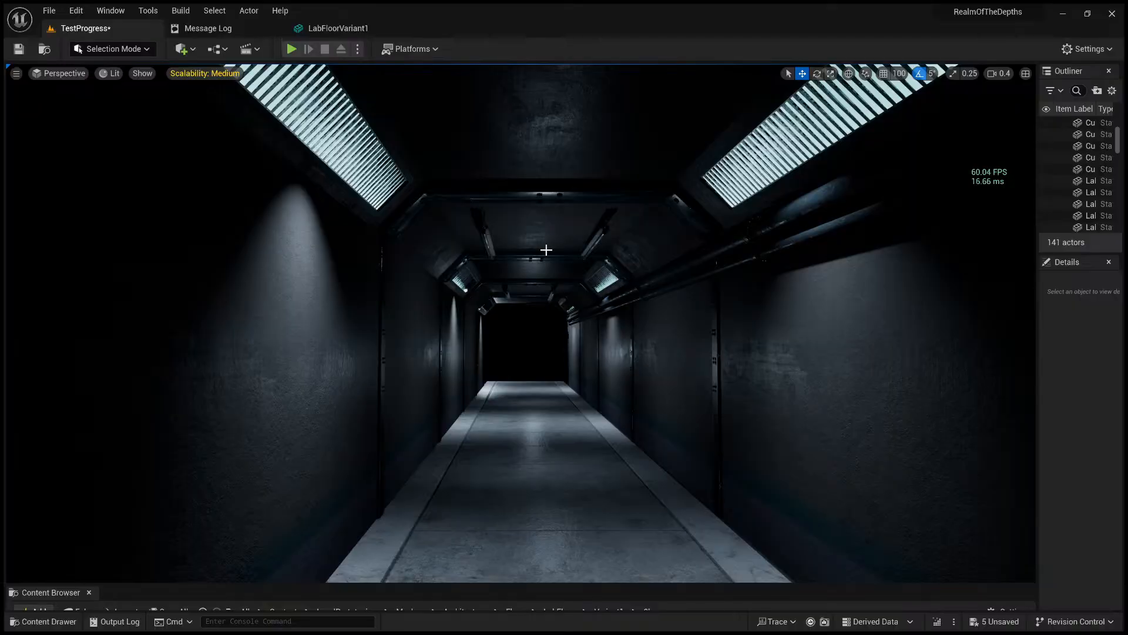
right_drag(541, 298, 541, 299)
key(w)
key(a)
right_drag(637, 410, 637, 410)
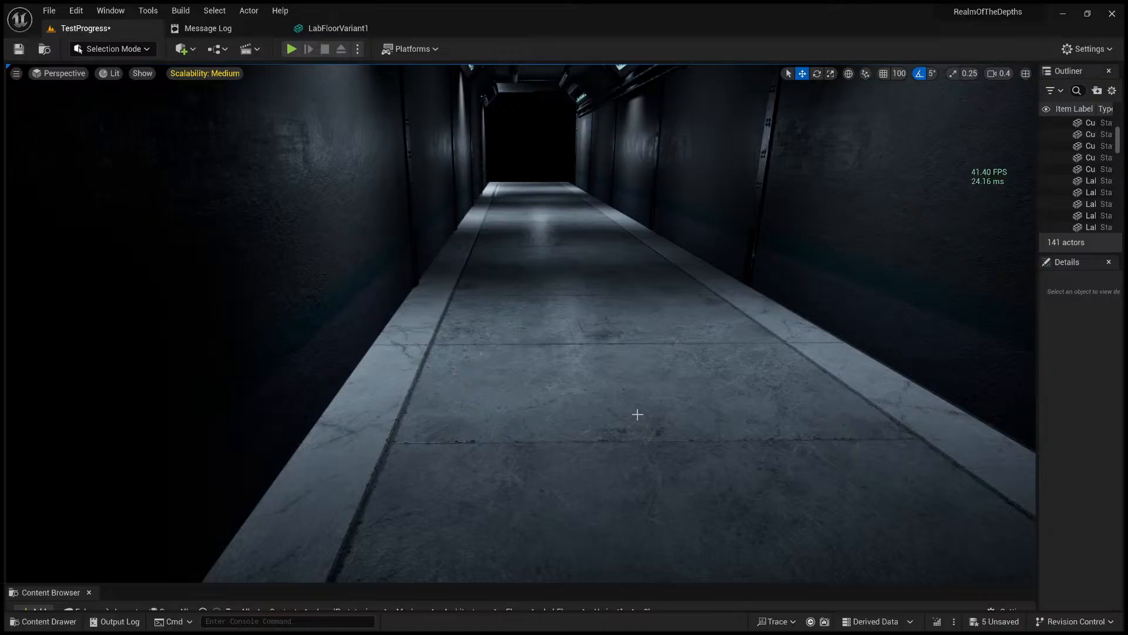
- Play-test the level again to view the floor seams in the corridor, and stop playing
click(581, 484)
key(alt+p)
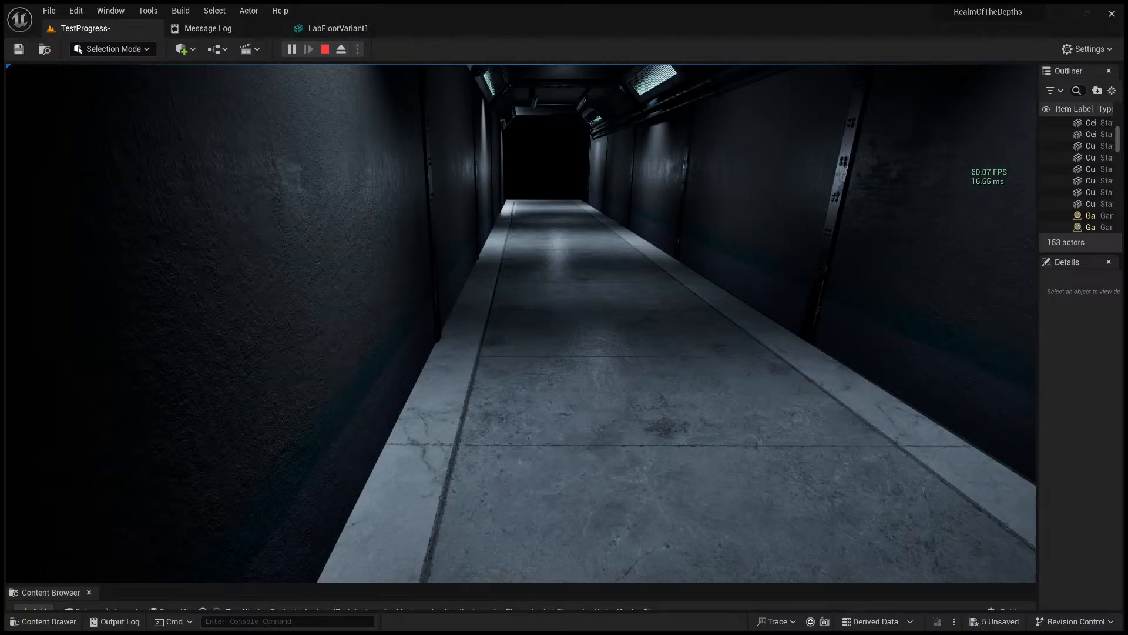
key(Escape)
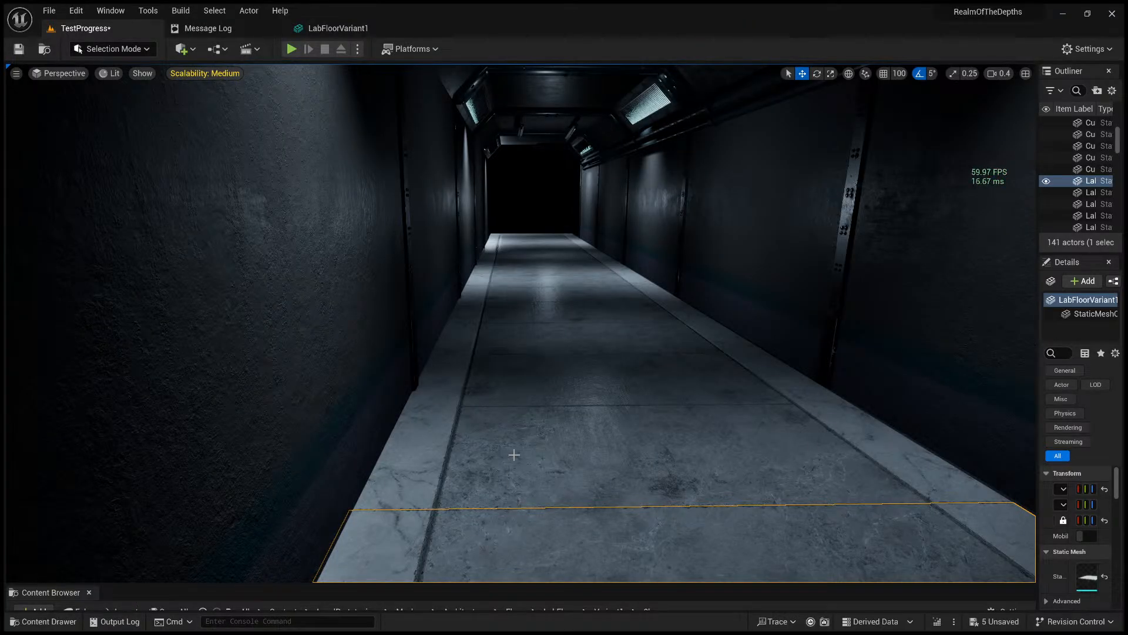
- Fly back and forth through the corridor and examine the floor seams along its length with nothing selected
right_drag(427, 329, 427, 330)
click(482, 187)
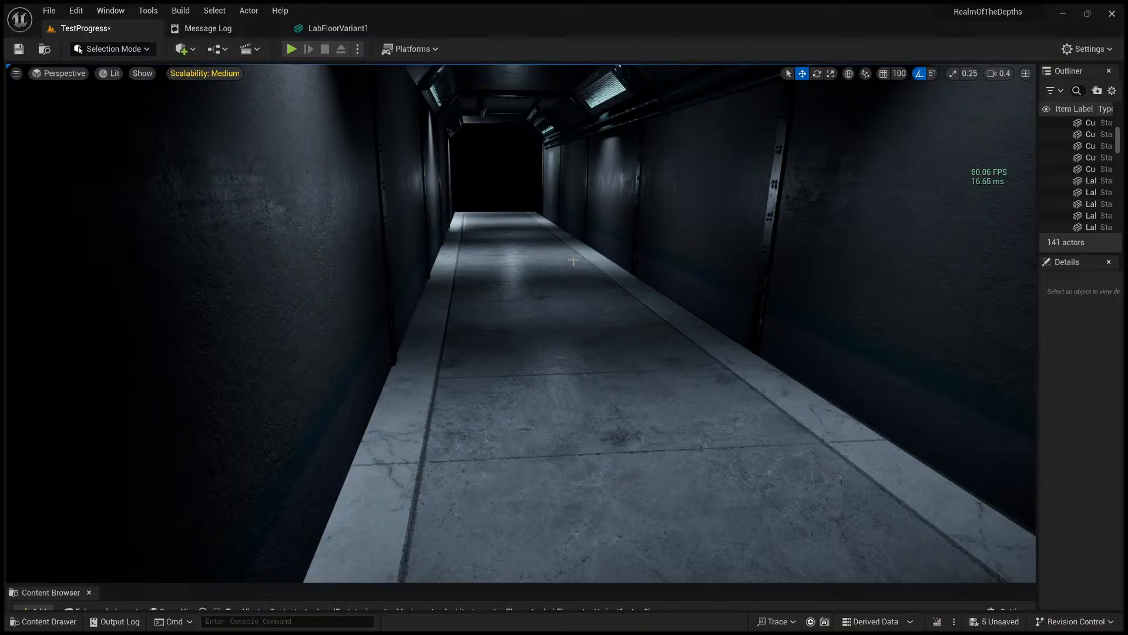
right_drag(552, 297, 604, 262)
key(w)
key(w)
key(s)
scroll(578, 267, down, 3)
scroll(591, 250, up, 3)
key(d)
key(a)
key(w)
key(s)
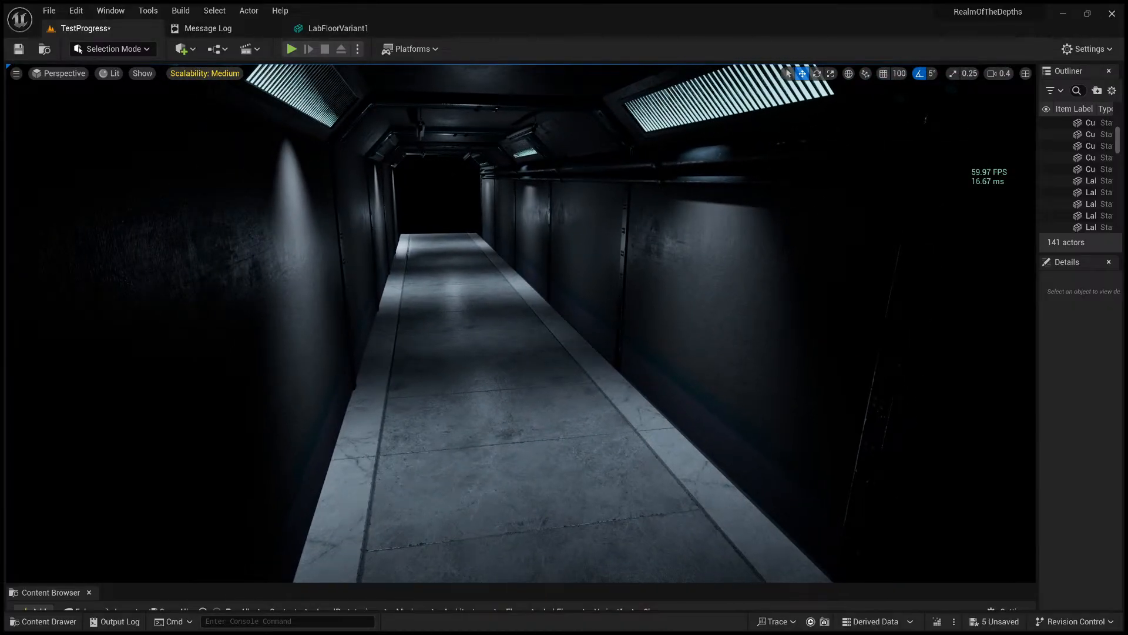
click(548, 302)
key(Escape)
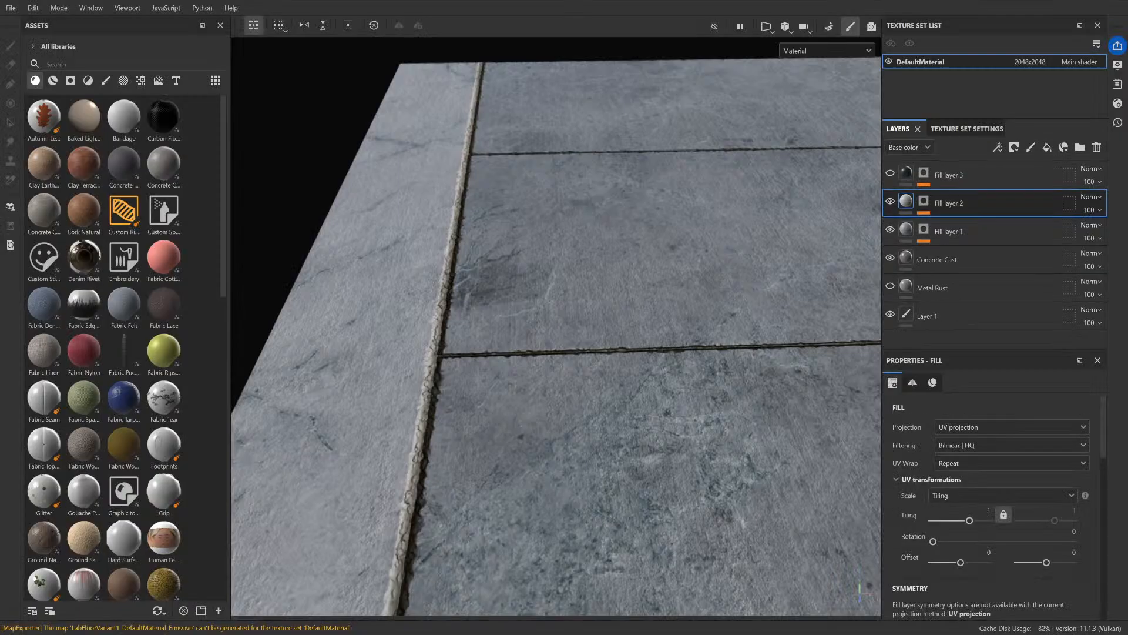
- In the Tile Generator of Fill layer 2's mask, set the size Scale to 1.01 and check the tile's seams
scroll(583, 300, down, 3)
alt+drag(551, 313, 605, 271)
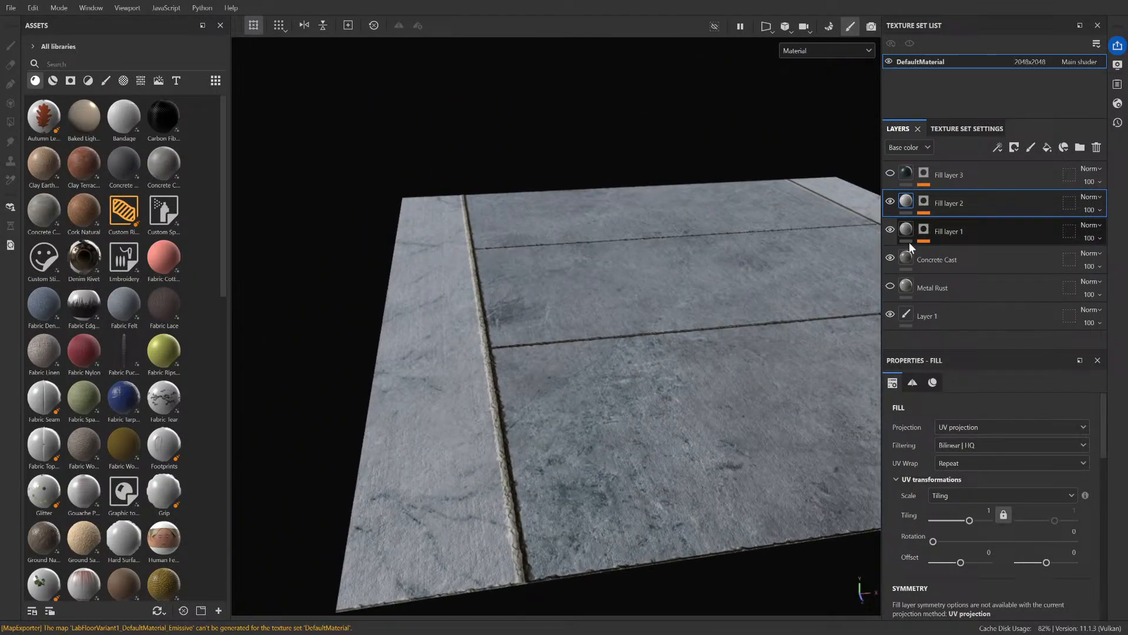
click(924, 201)
click(963, 241)
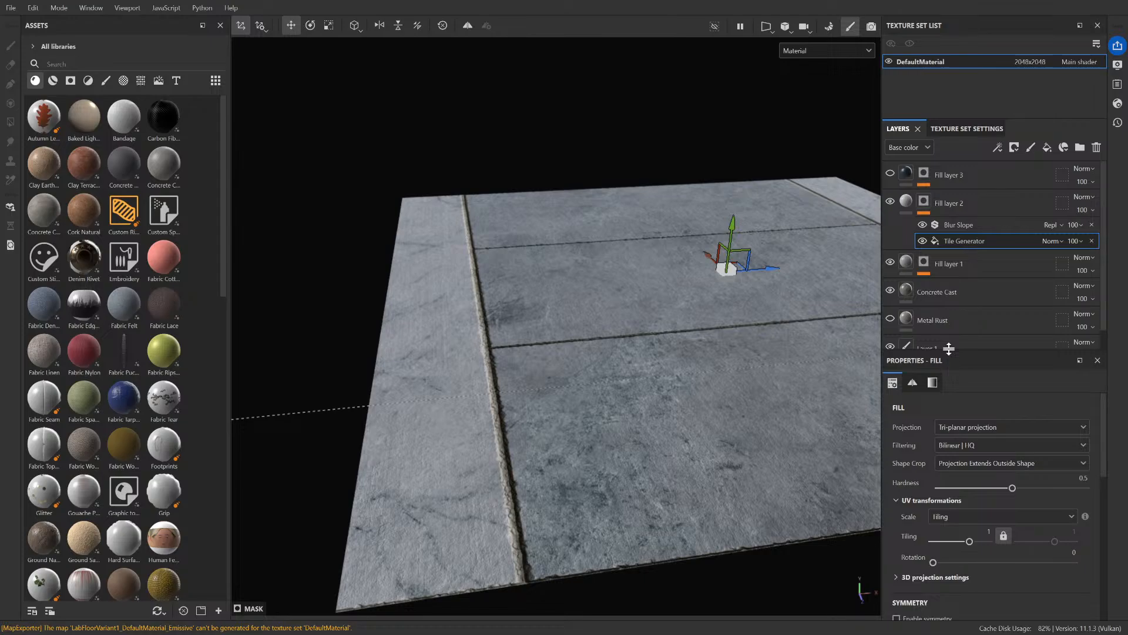
scroll(958, 515, down, 5)
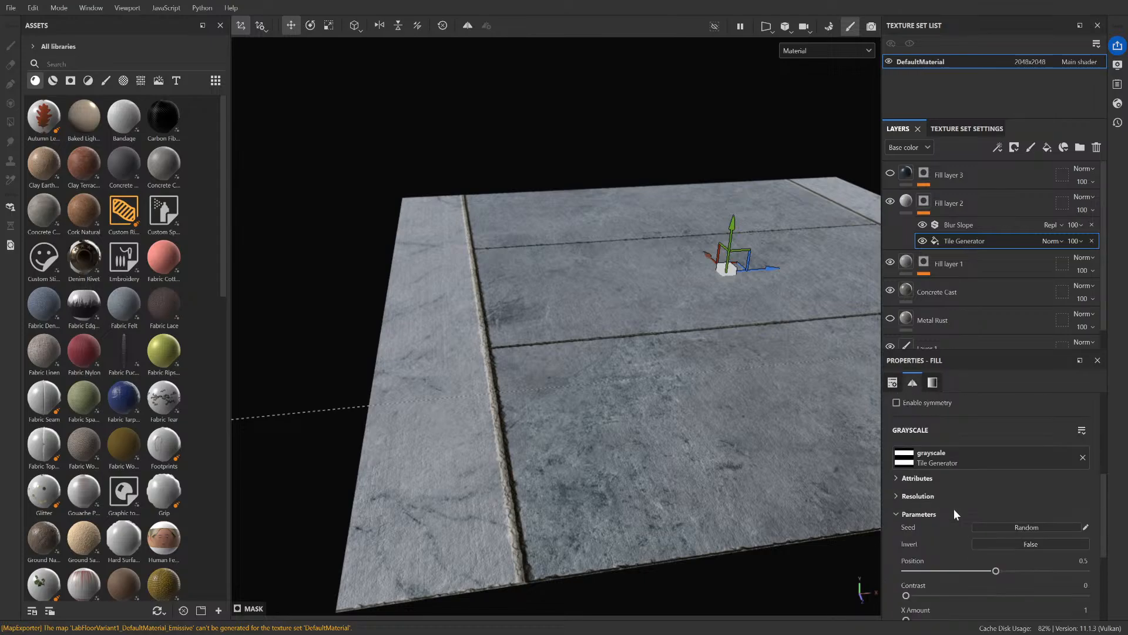
scroll(954, 509, down, 3)
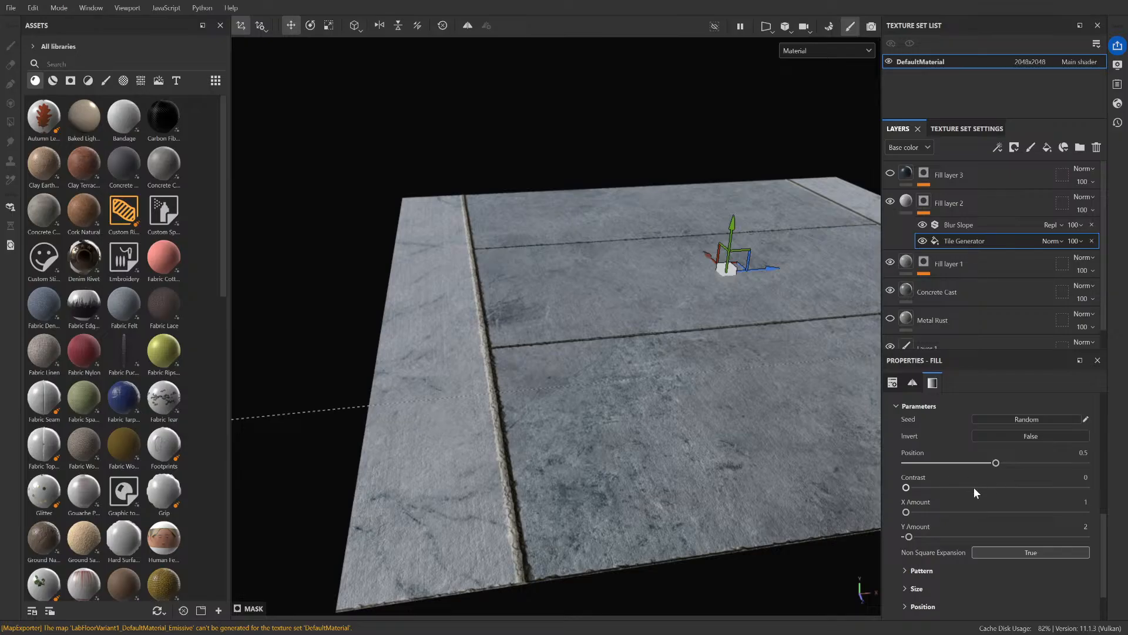
scroll(972, 486, down, 2)
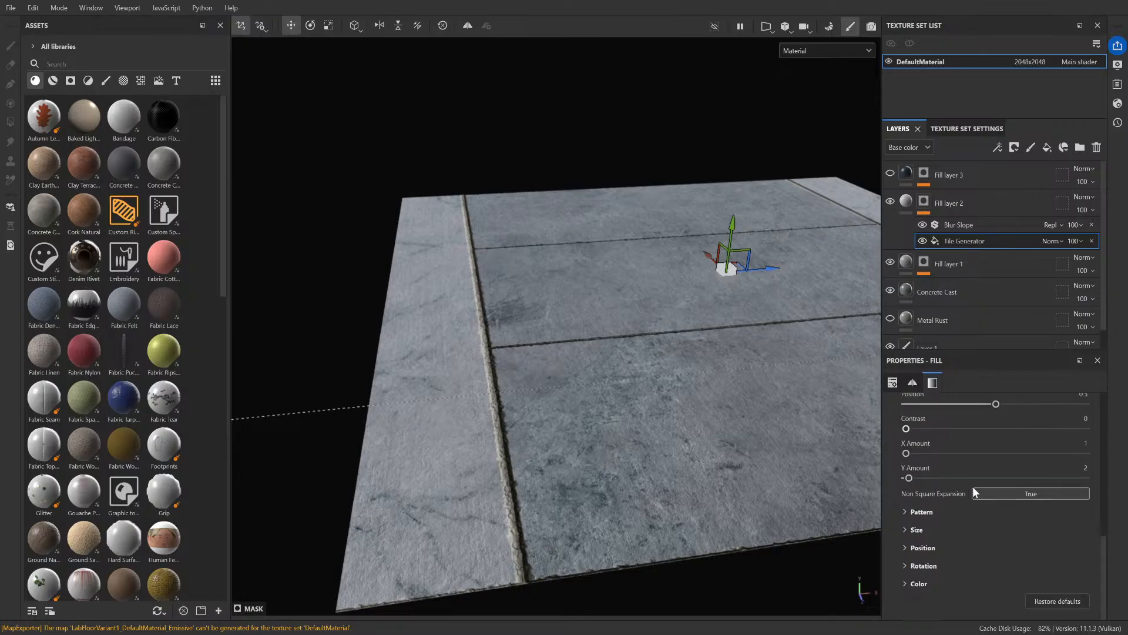
click(916, 530)
scroll(915, 530, down, 5)
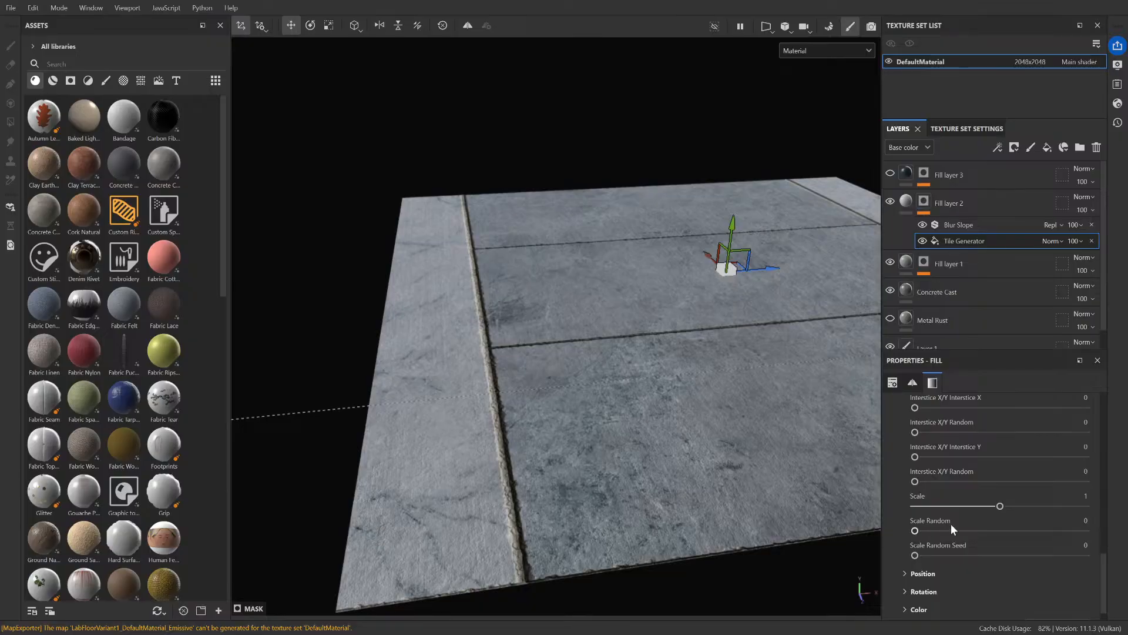
scroll(984, 512, down, 1)
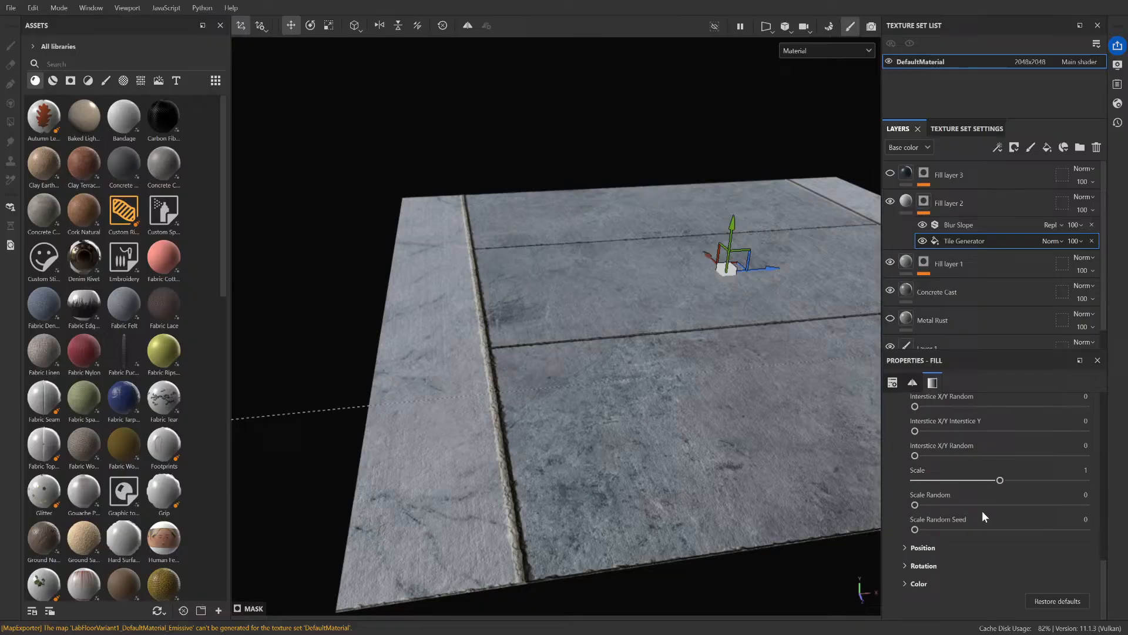
click(999, 481)
drag(999, 481, 1001, 485)
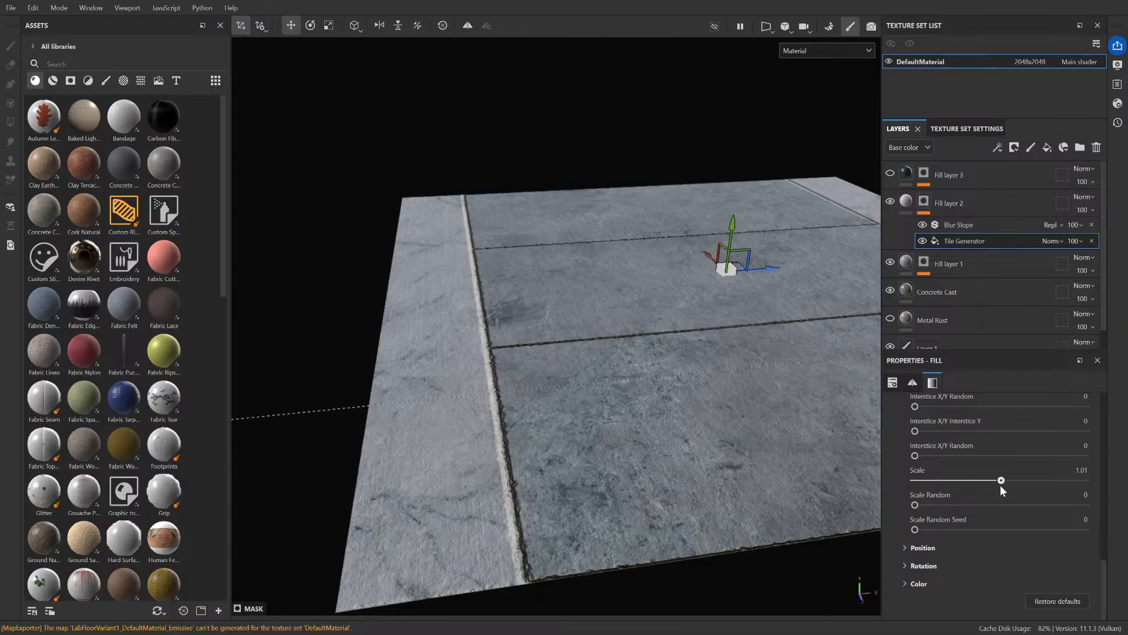
scroll(694, 445, down, 2)
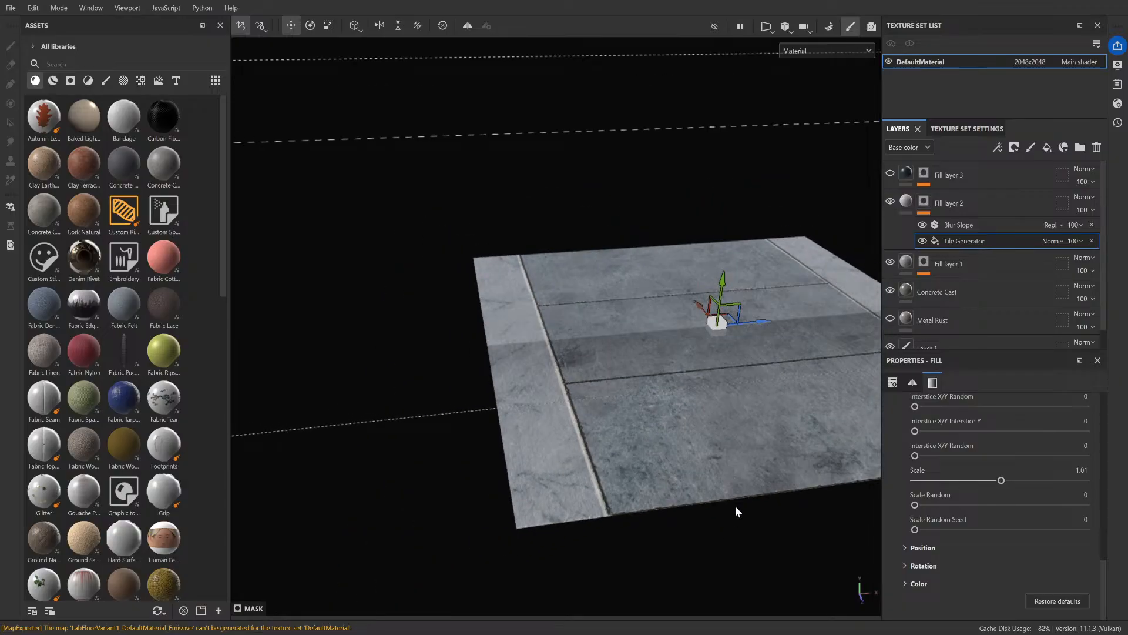
scroll(746, 516, up, 3)
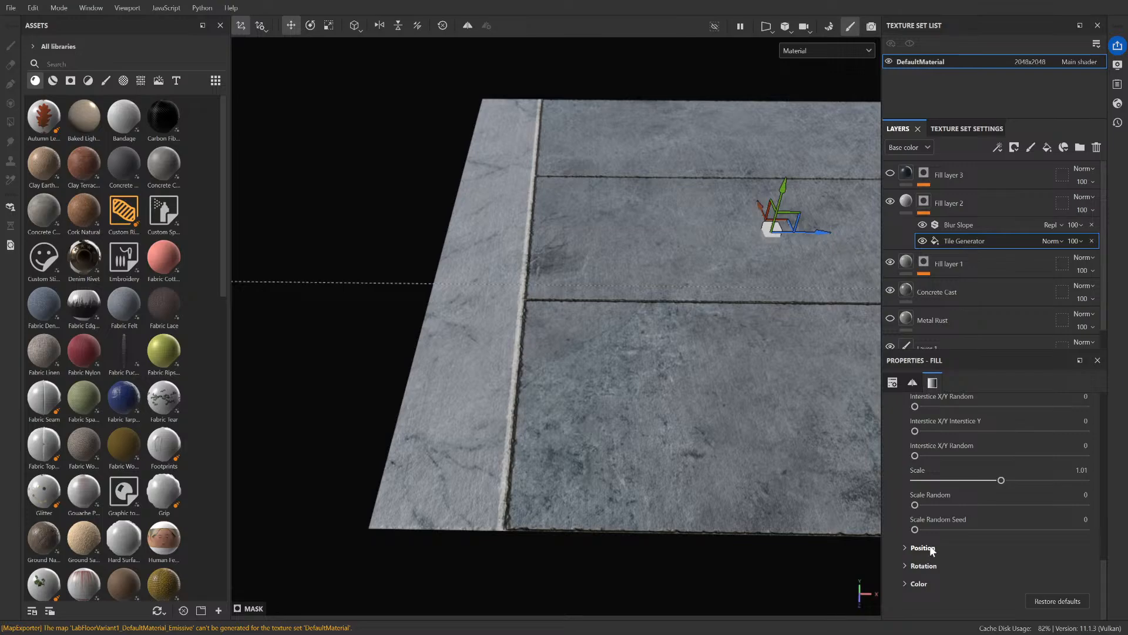
- Try a pattern Size Y of 0.51 for Fill layer 2's Tile Generator, then set it back to 0.49
scroll(943, 541, up, 3)
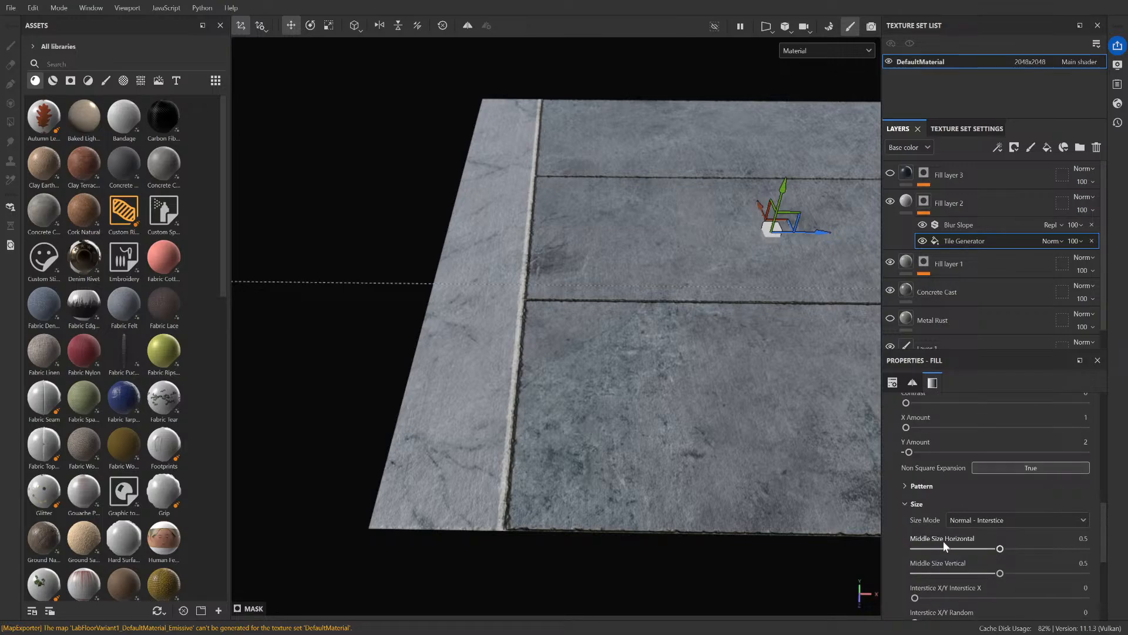
click(906, 485)
scroll(912, 506, down, 3)
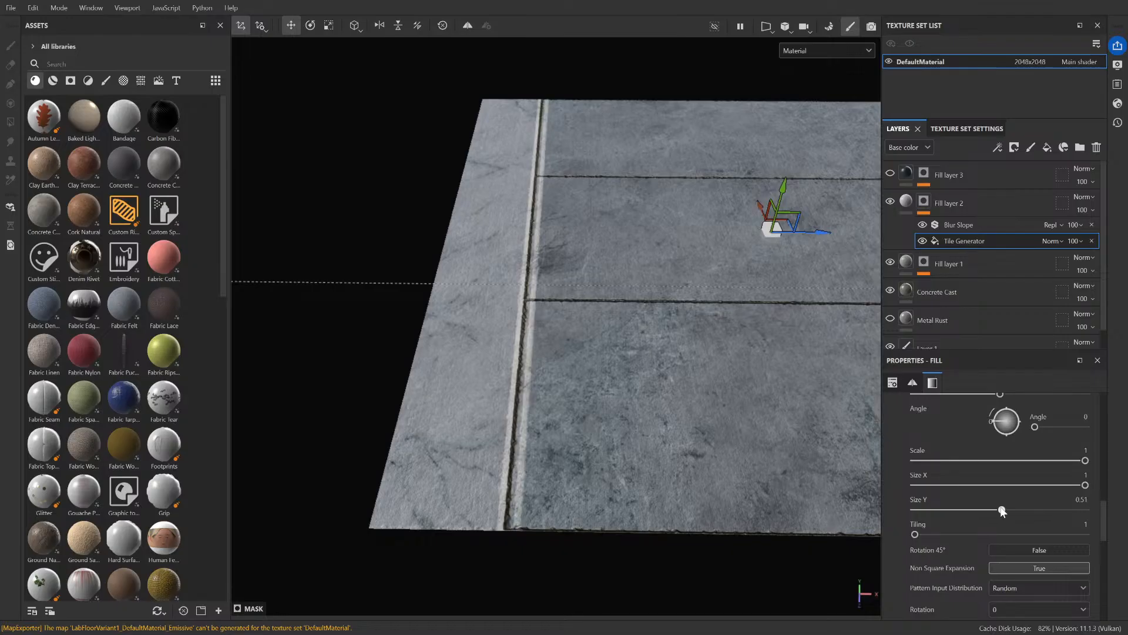
click(1083, 499)
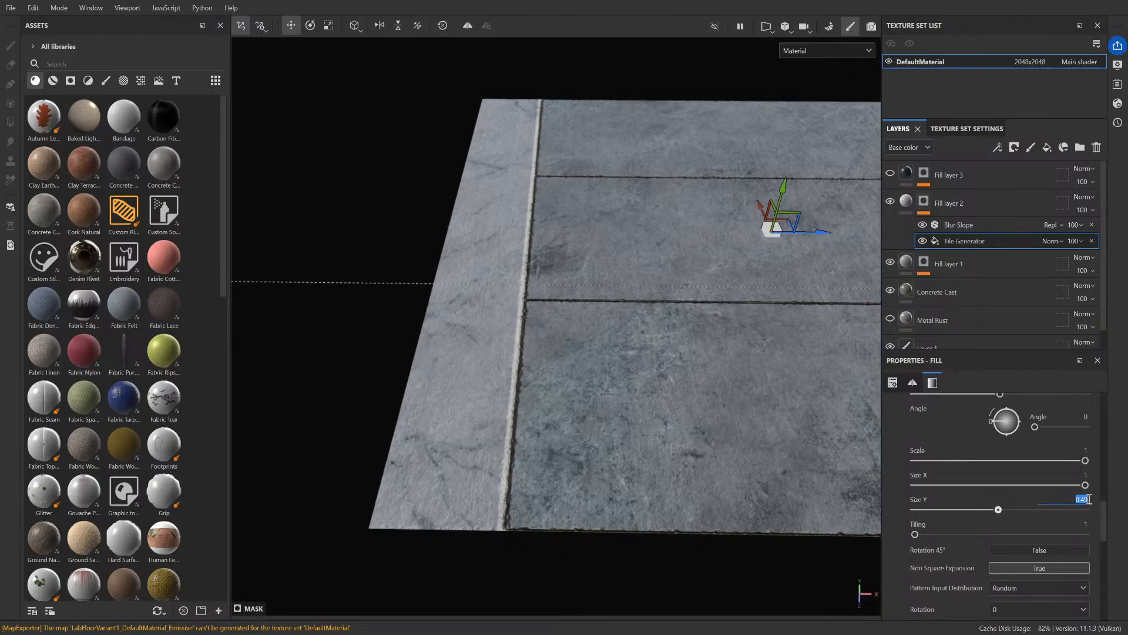
text(0.51)
key(Return)
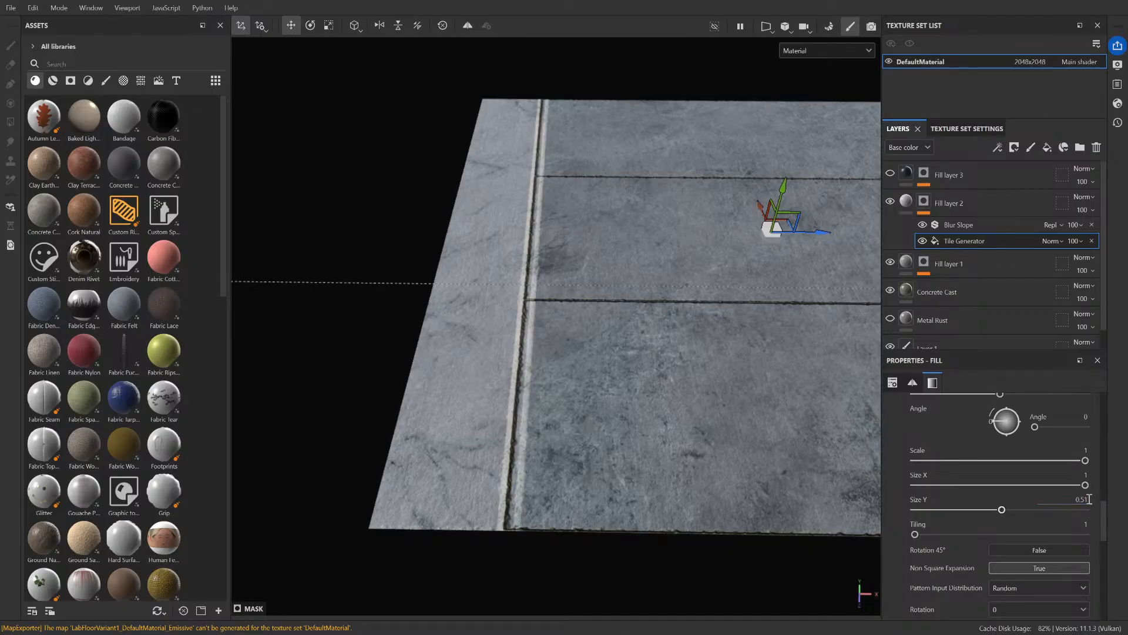
click(1089, 499)
text(0.49)
key(Return)
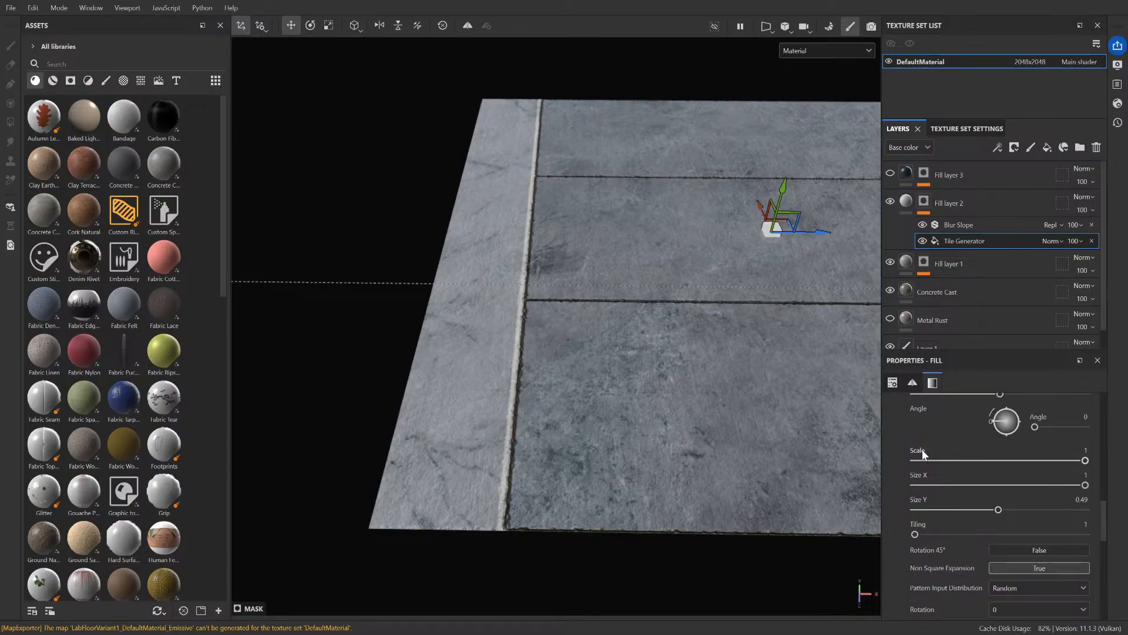
- Look through the Tile Generator's pattern, size and position parameters for other ways to adjust the seams
scroll(950, 527, down, 5)
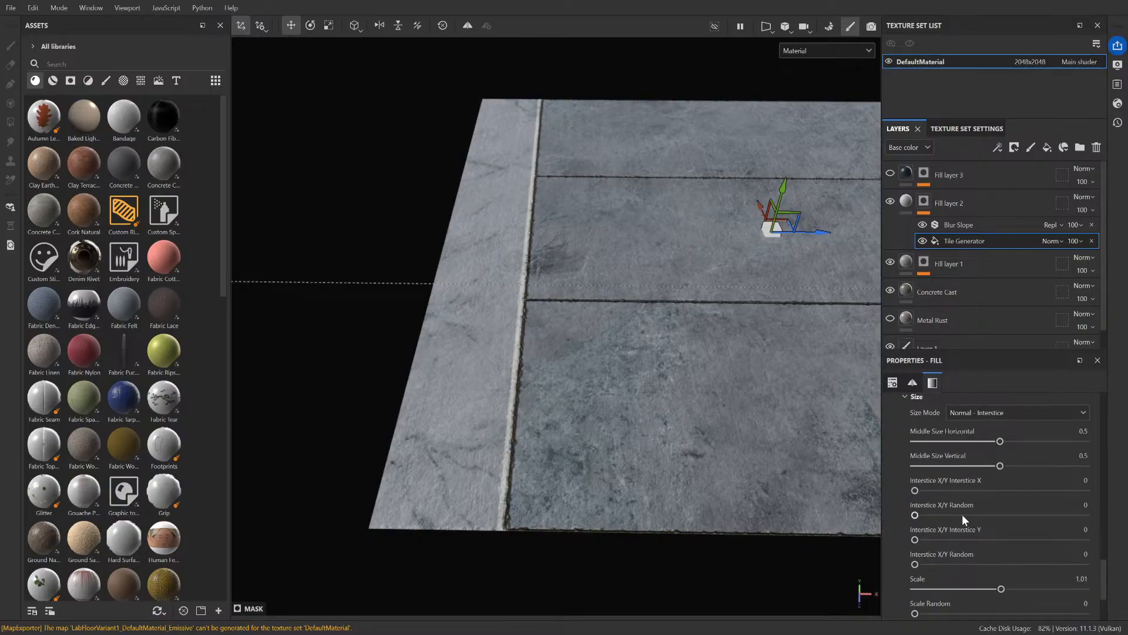
scroll(961, 514, down, 3)
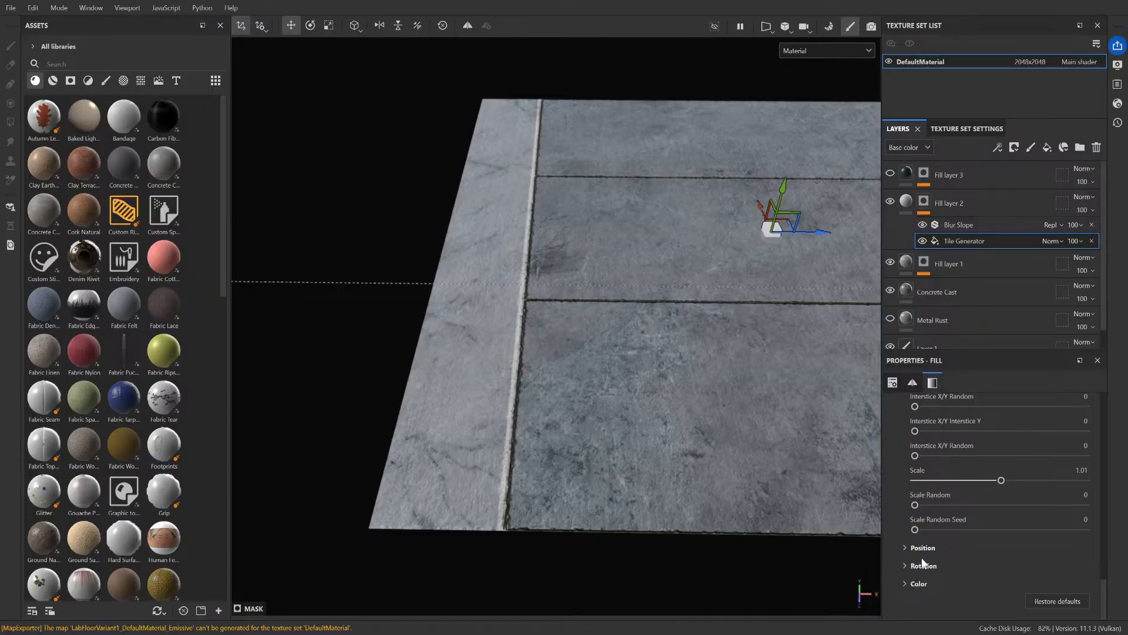
scroll(932, 555, up, 5)
scroll(930, 560, up, 5)
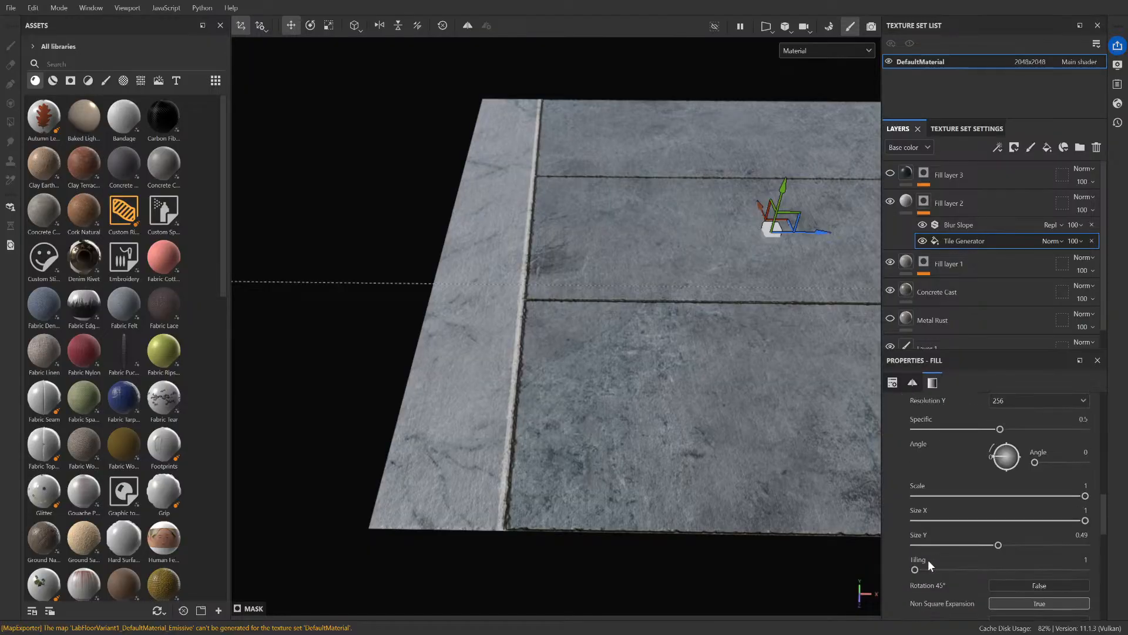
scroll(939, 528, down, 2)
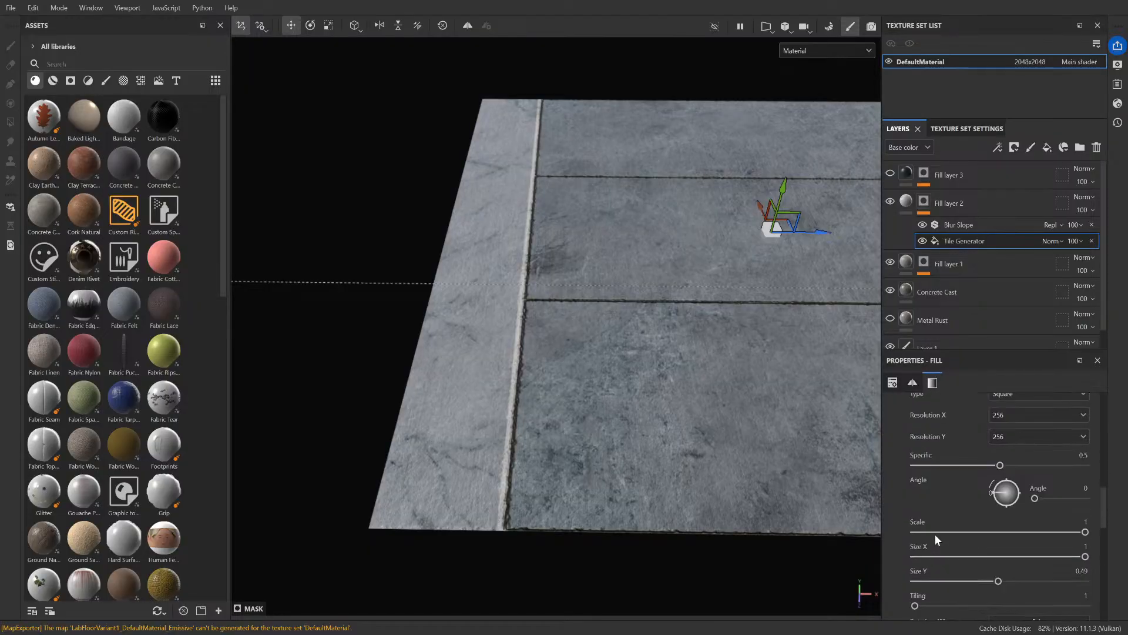
scroll(960, 536, down, 1)
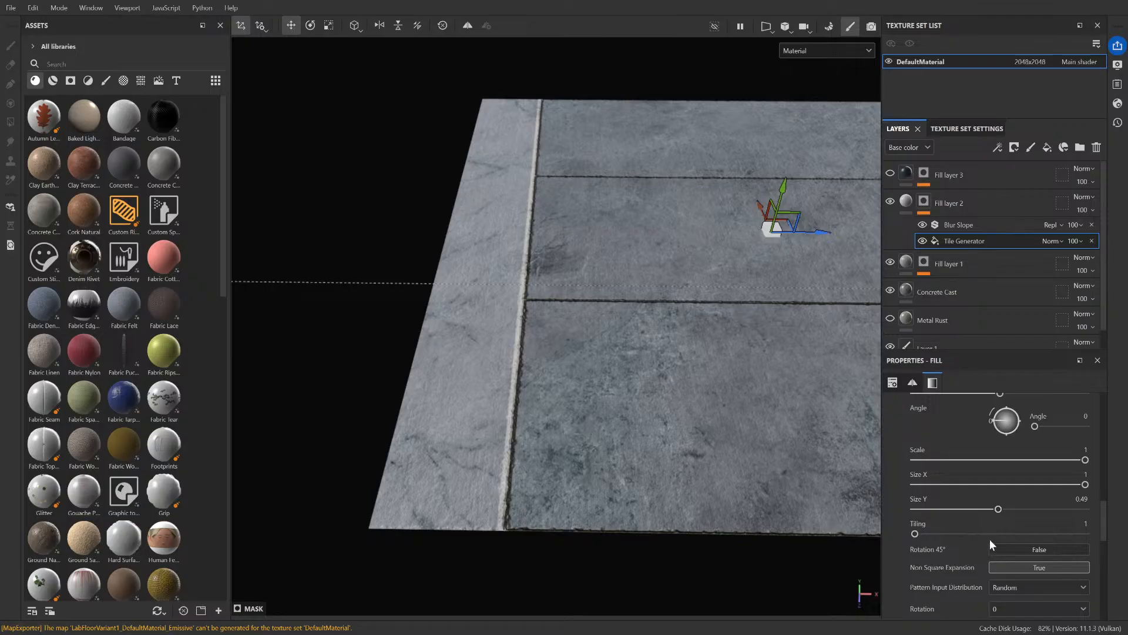
scroll(979, 529, down, 1)
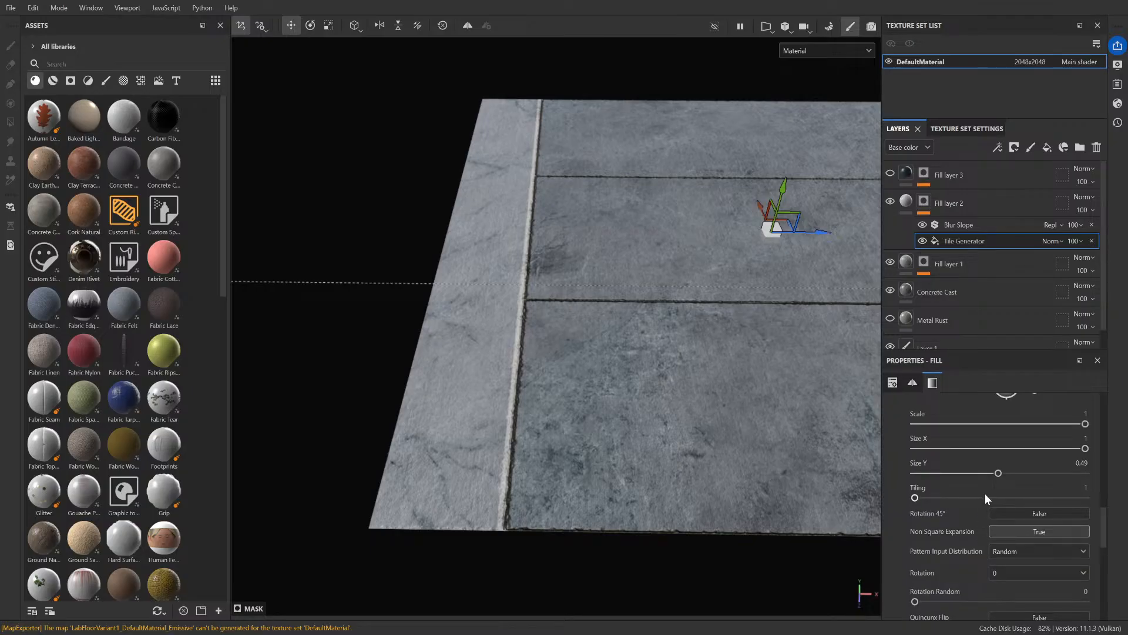
scroll(952, 510, down, 1)
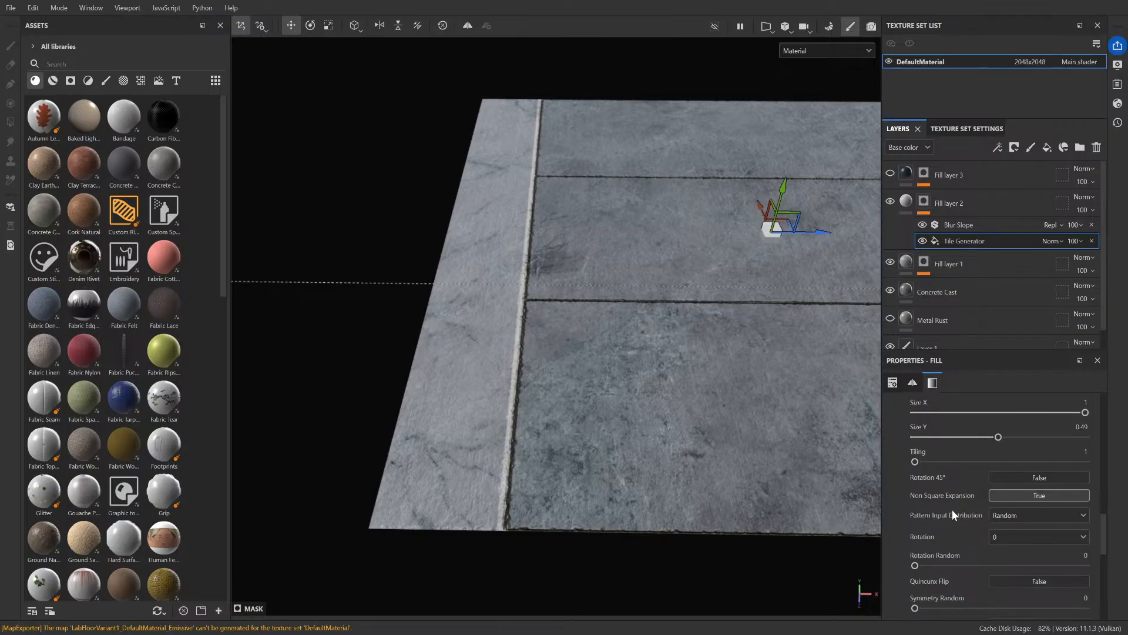
scroll(951, 516, down, 7)
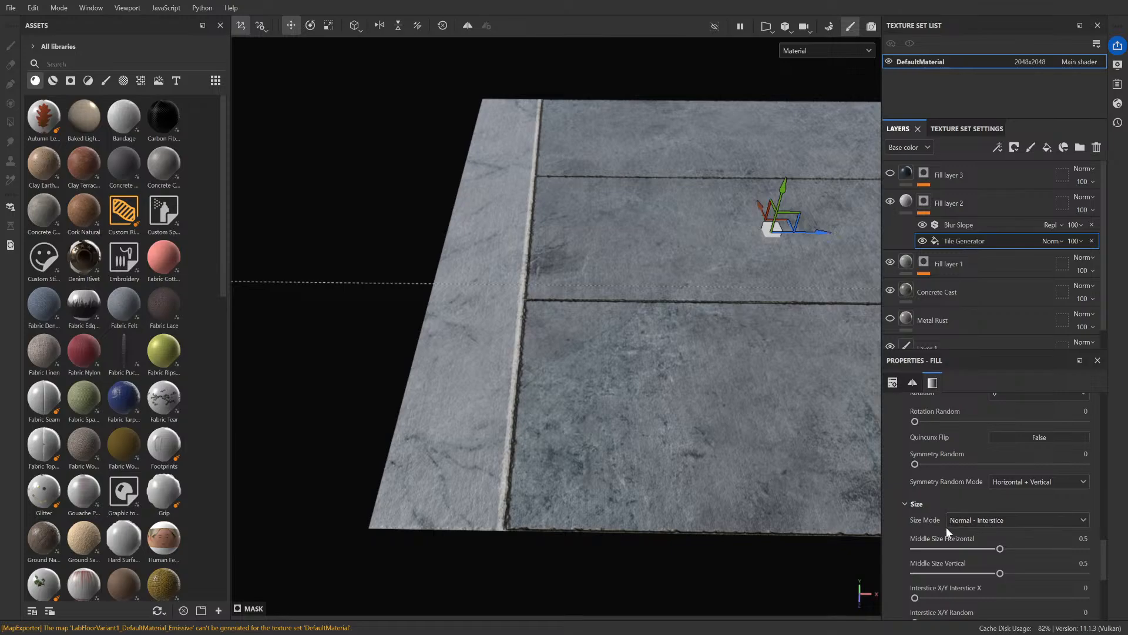
scroll(945, 528, down, 4)
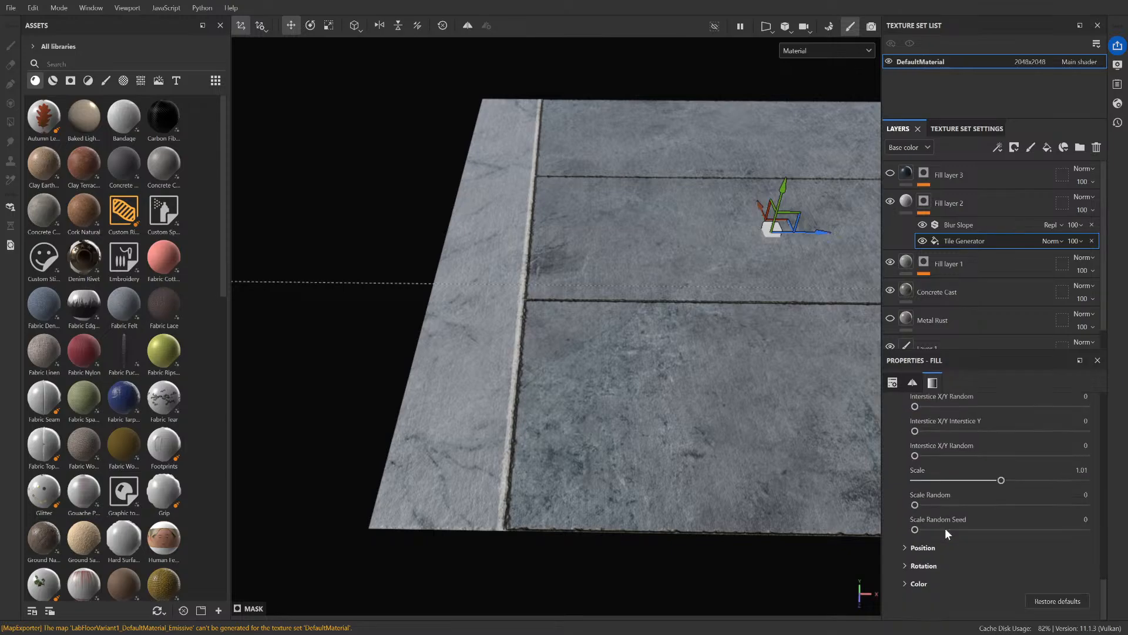
click(905, 548)
scroll(905, 549, down, 5)
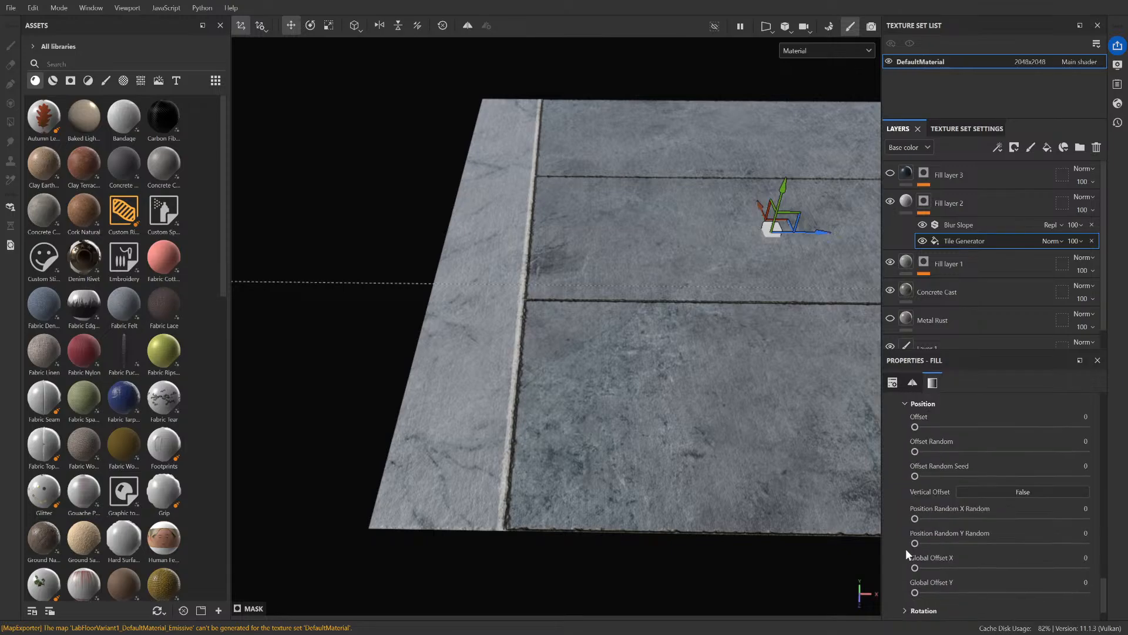
- Try a size Scale of 1.02 for Fill layer 2's Tile Generator, then set it to 1.015
scroll(907, 562, up, 5)
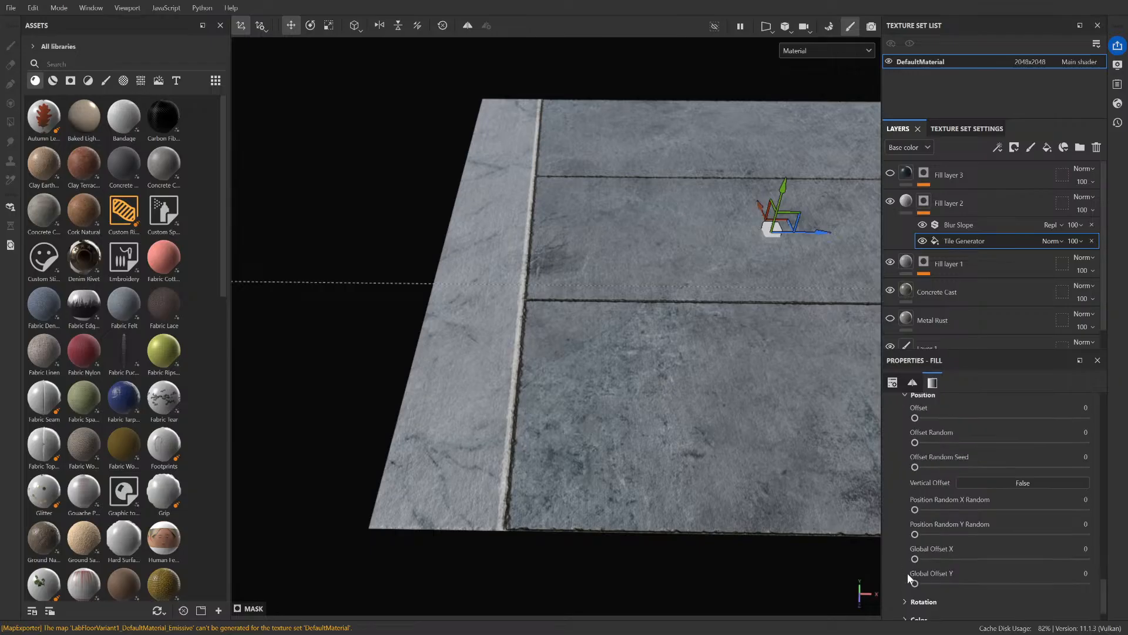
scroll(921, 543, up, 1)
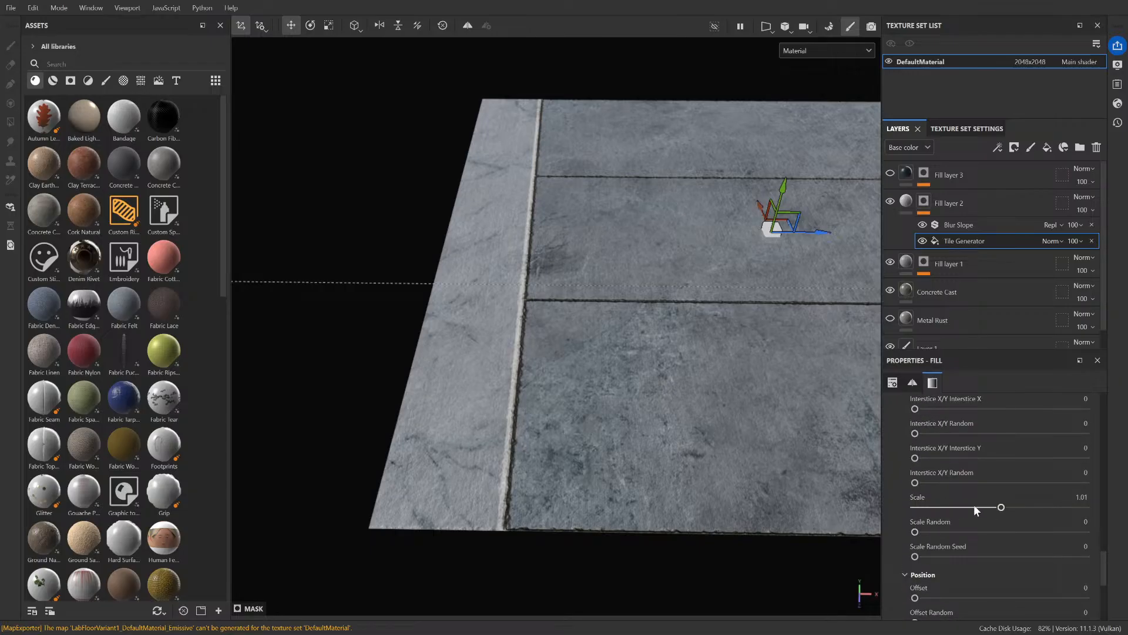
click(1080, 498)
key(BackSpace)
text(1.82)
key(Return)
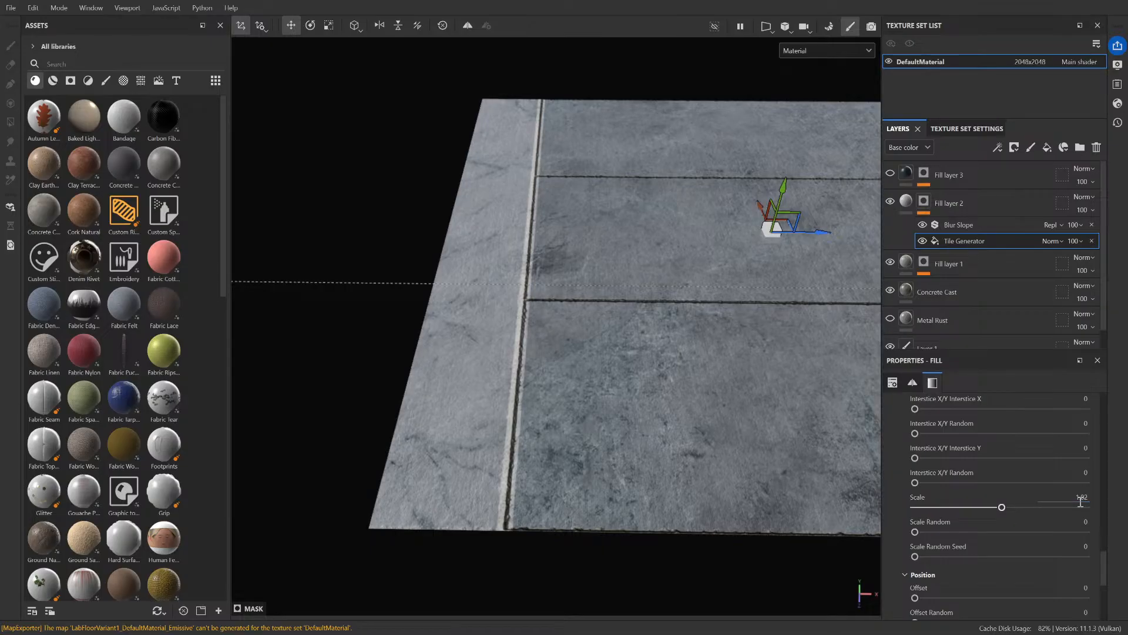
click(1080, 498)
click(1080, 498)
text(15)
key(Return)
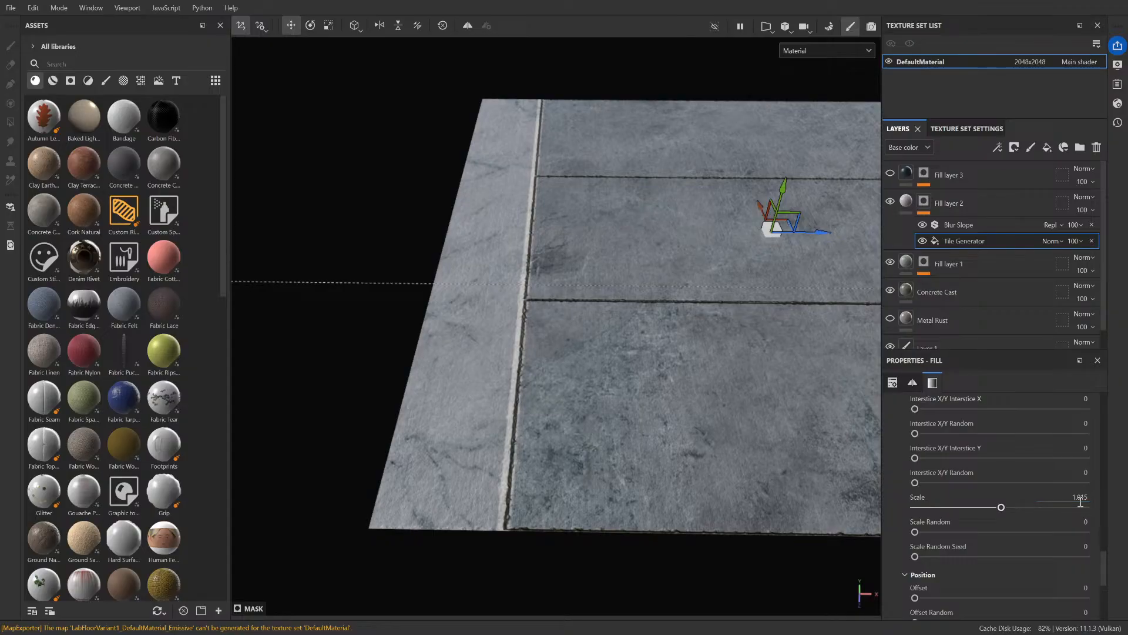
- Examine the light edges along both long side seams of the floor tile, from close up and from a distance
scroll(446, 397, up, 8)
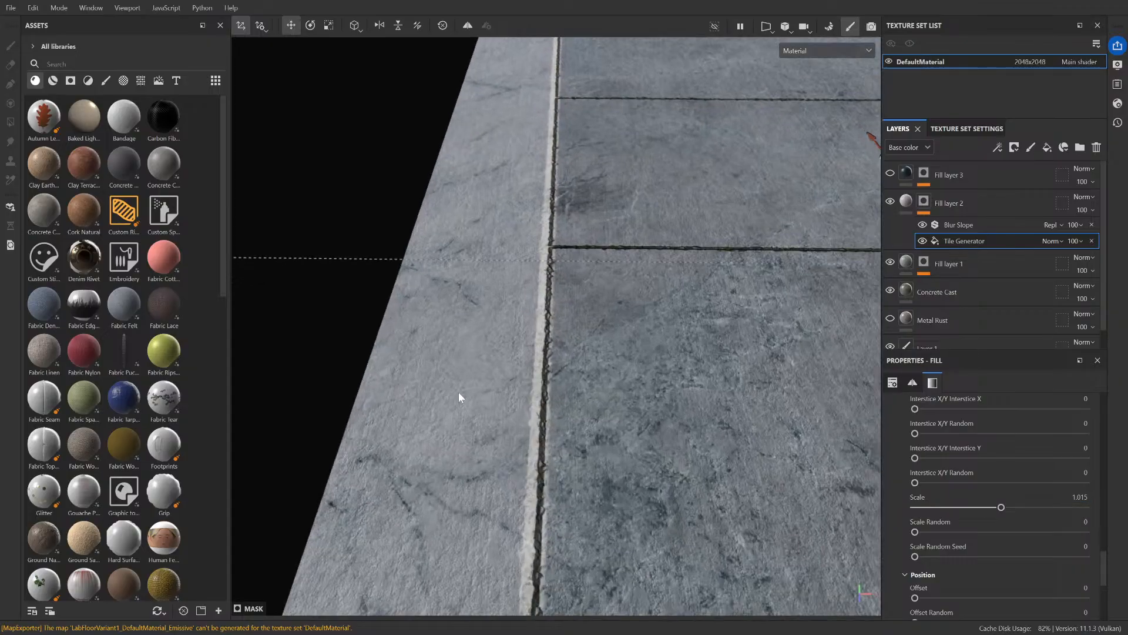
scroll(556, 397, down, 10)
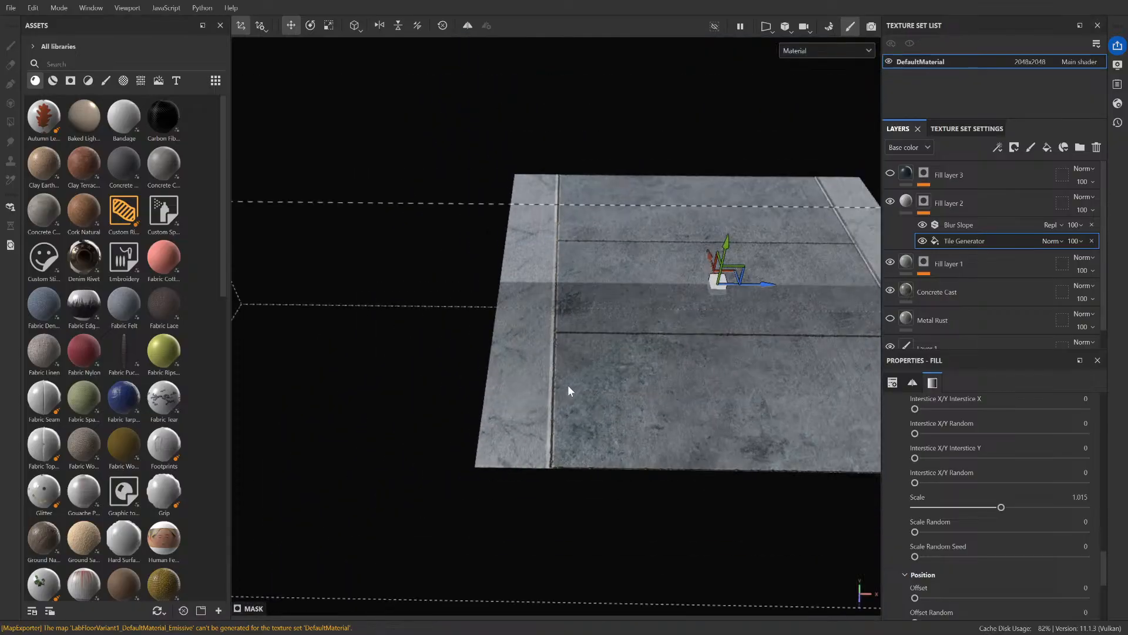
alt+drag(632, 184, 665, 383)
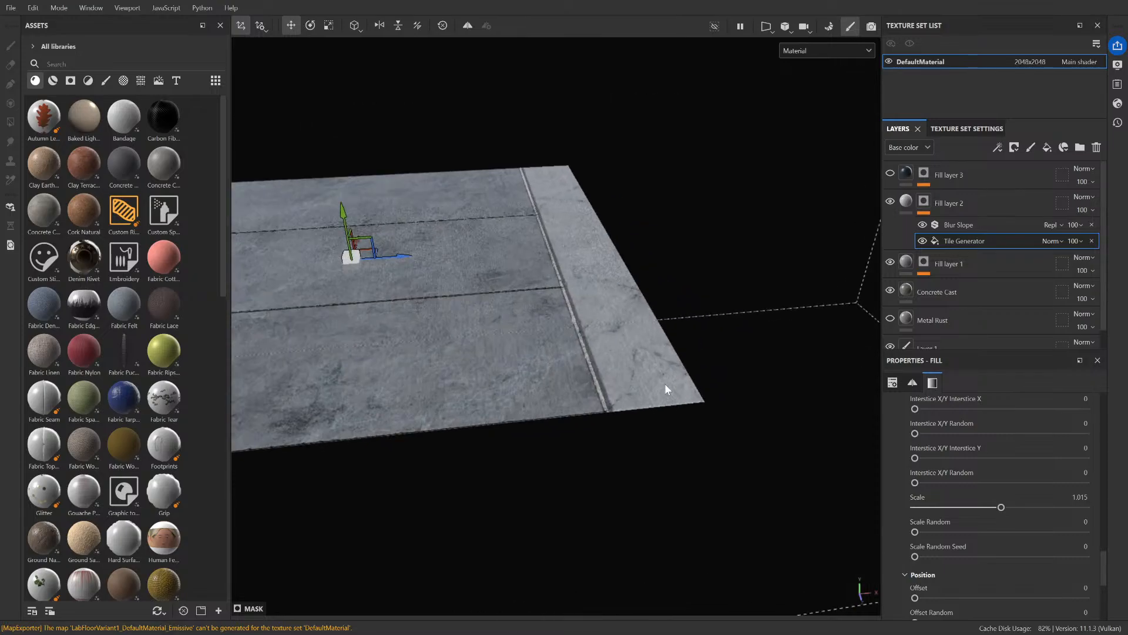
scroll(664, 384, up, 6)
scroll(643, 395, down, 5)
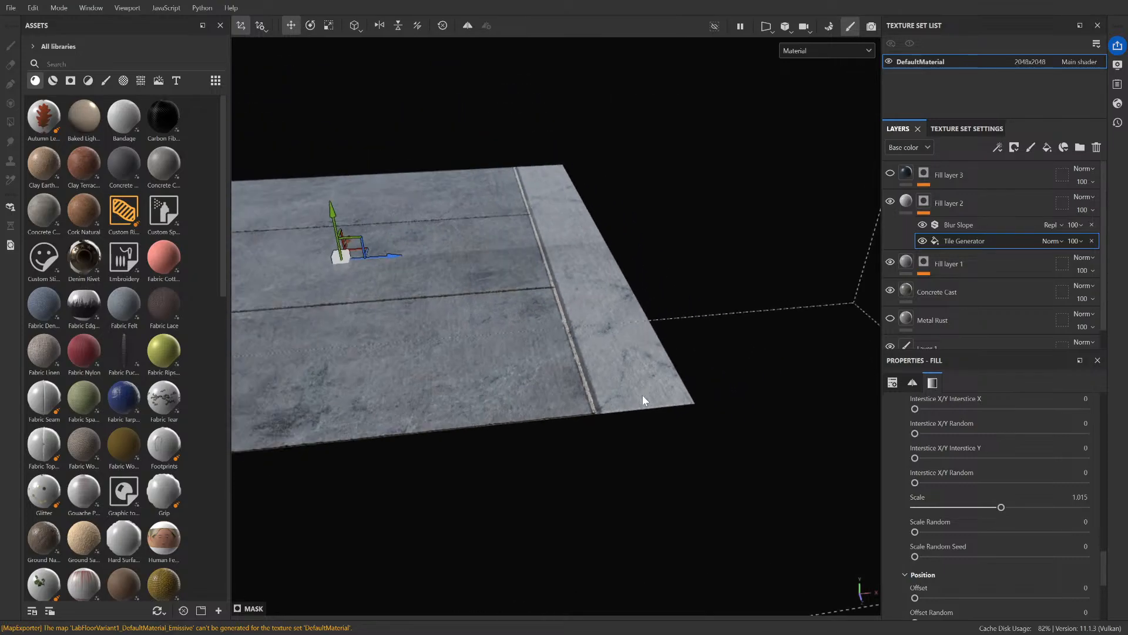
alt+drag(617, 461, 573, 457)
scroll(572, 456, down, 3)
scroll(573, 456, up, 4)
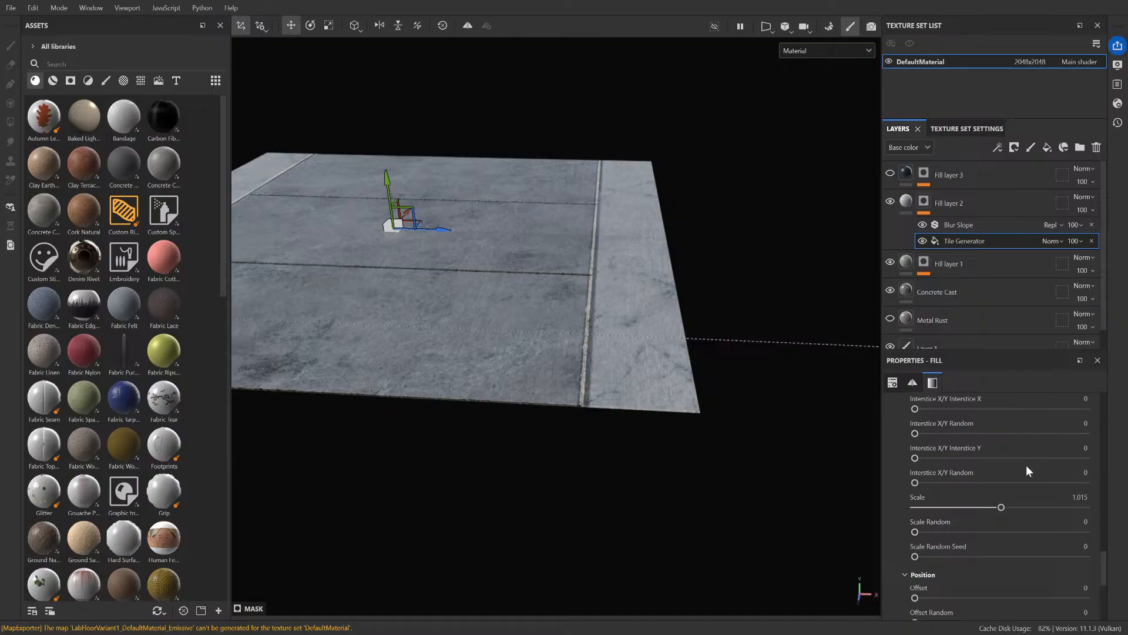
- Fine-tune the Tile Generator's size Scale so that its decimals end in 25, and inspect the tile's side seams again
click(1084, 498)
drag(1084, 499, 1089, 500)
text(25)
key(Return)
scroll(581, 489, up, 4)
scroll(510, 471, down, 2)
alt+drag(511, 470, 687, 464)
alt+middle_drag(687, 463, 886, 473)
scroll(609, 410, up, 3)
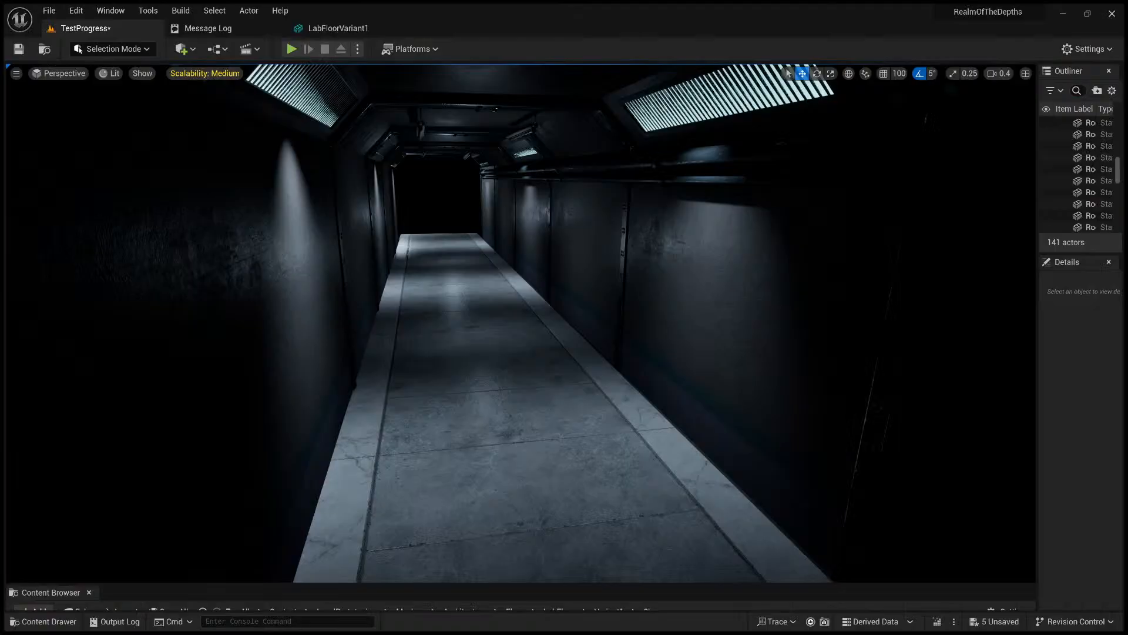
- Examine the floor tiles' side and cross seams along the Unreal Engine corridor from several viewpoints
mouse_move(617, 337)
right_down()
mouse_move(619, 396)
mouse_move(614, 318)
mouse_move(607, 327)
mouse_move(625, 339)
right_up()
key(d)
key(w)
scroll(617, 327, up, 2)
key(a)
right_drag(641, 403, 622, 410)
key(d)
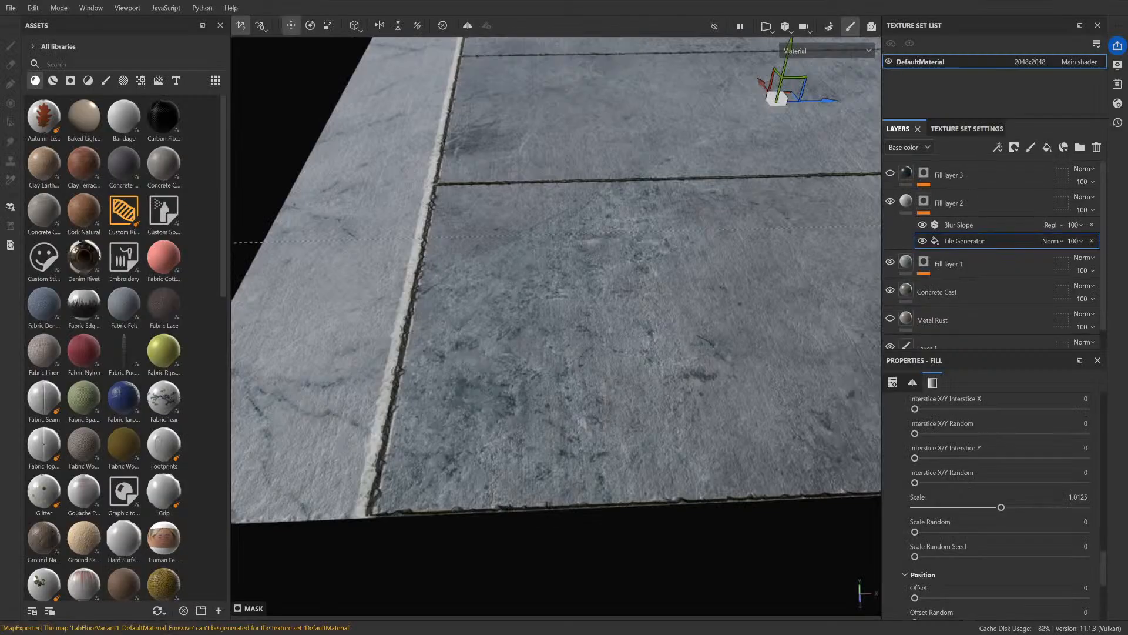
- Switch to Substance Painter and inspect the floor tile's light side seams and dark cross seams, up close and from a distance
scroll(492, 363, down, 3)
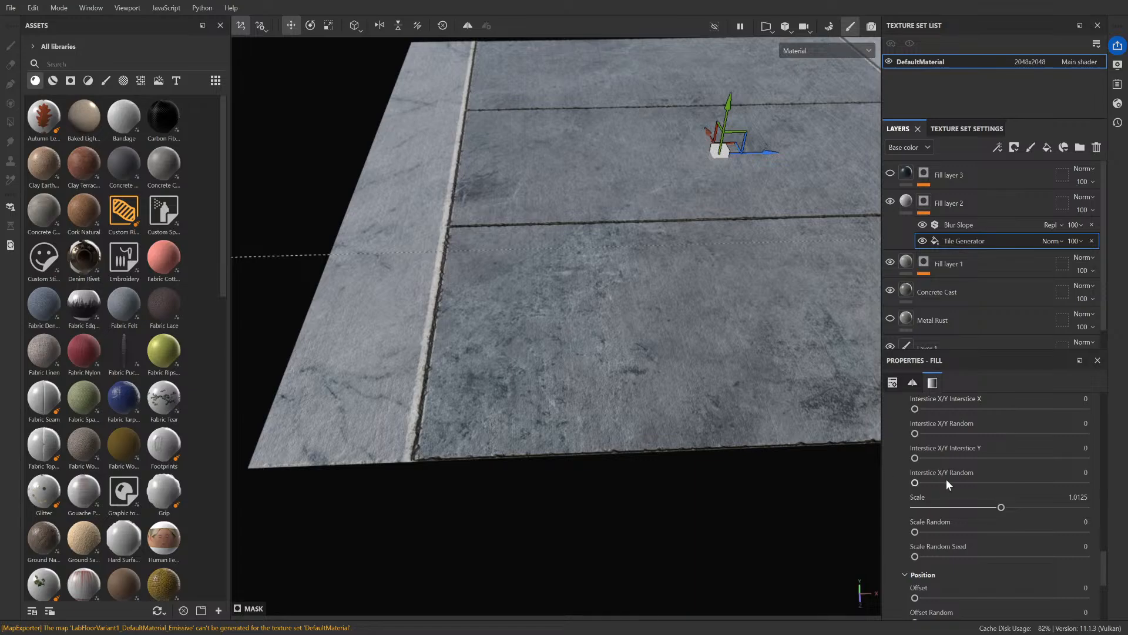
scroll(666, 370, down, 2)
scroll(666, 370, up, 3)
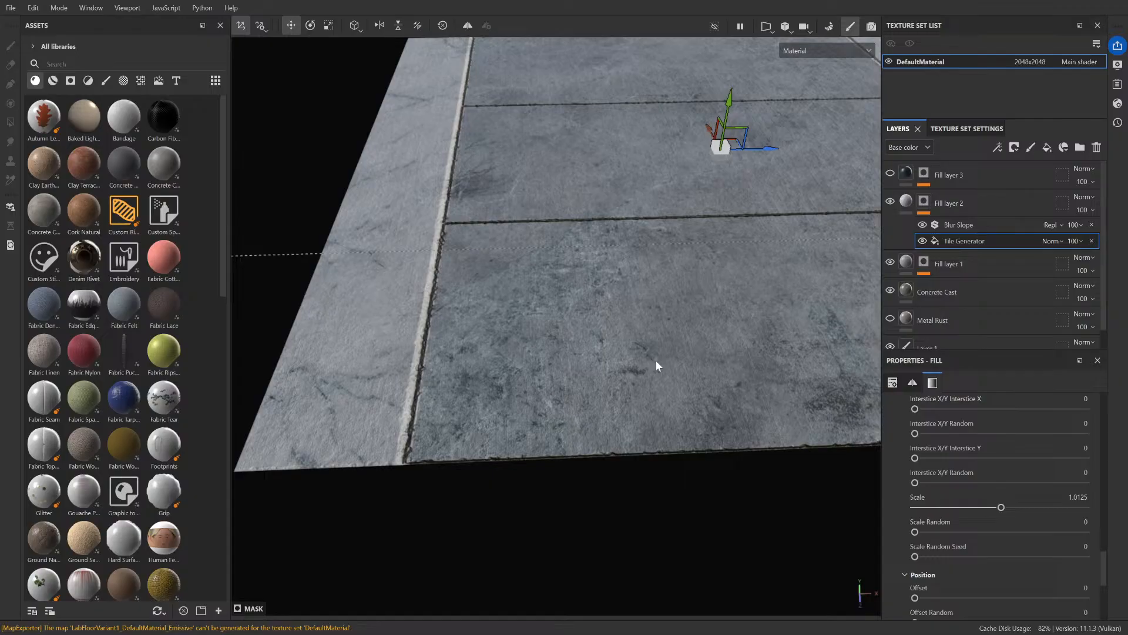
scroll(656, 361, down, 3)
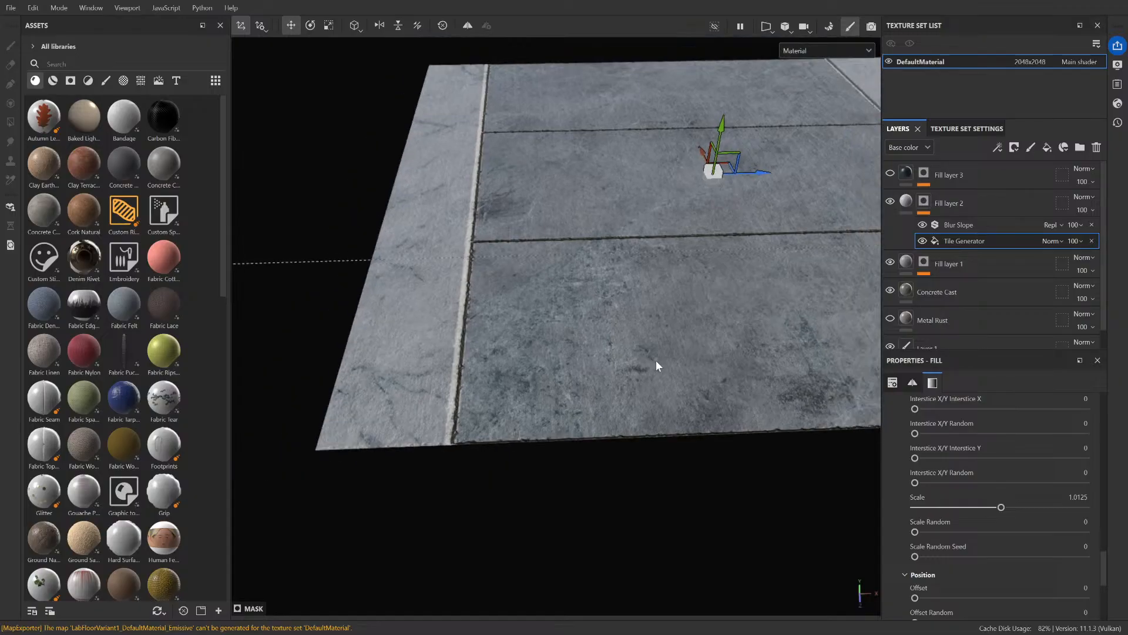
scroll(629, 390, up, 4)
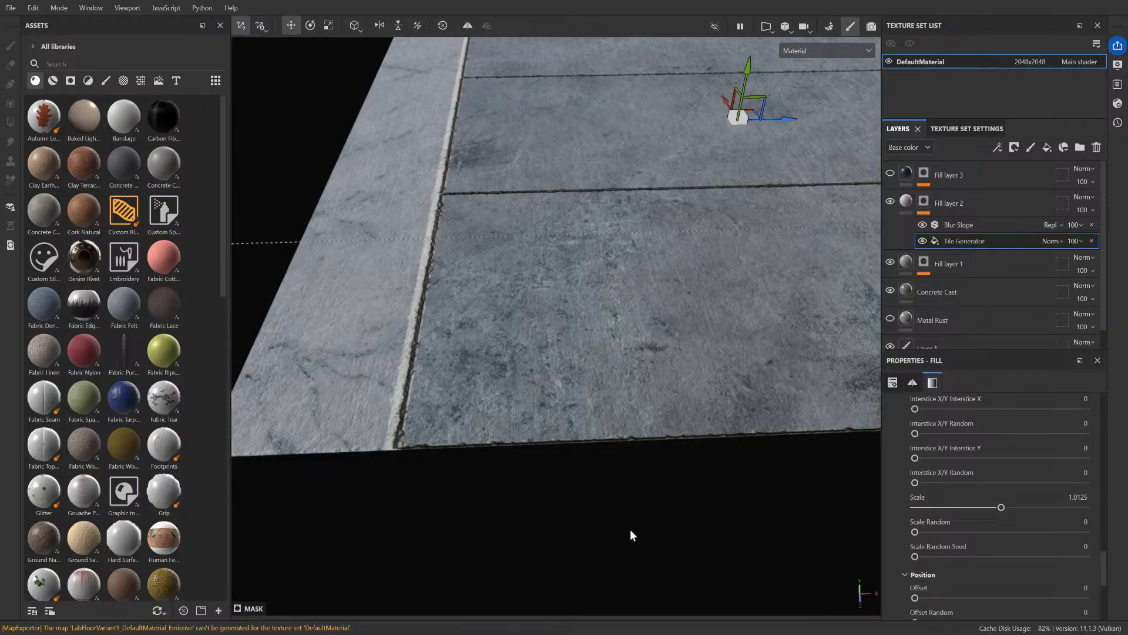
mouse_move(630, 532)
alt+mouse_down()
mouse_move(637, 496)
mouse_move(650, 534)
mouse_move(795, 484)
mouse_move(683, 534)
mouse_move(661, 532)
alt+mouse_up()
mouse_move(765, 488)
alt+mouse_down()
mouse_move(642, 470)
mouse_move(428, 494)
mouse_move(558, 507)
mouse_move(611, 411)
mouse_move(611, 474)
mouse_move(584, 441)
mouse_move(410, 391)
alt+mouse_up()
alt+middle_drag(410, 391, 918, 490)
scroll(537, 365, up, 3)
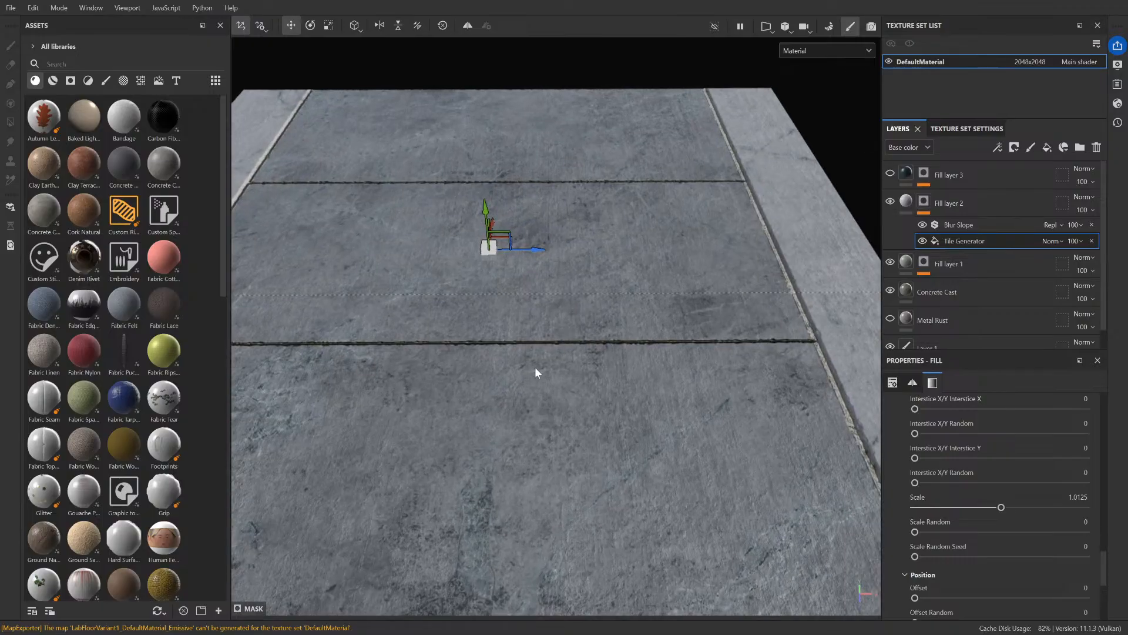
scroll(531, 369, down, 2)
alt+middle_drag(500, 354, 613, 342)
alt+drag(575, 423, 449, 291)
scroll(488, 311, down, 3)
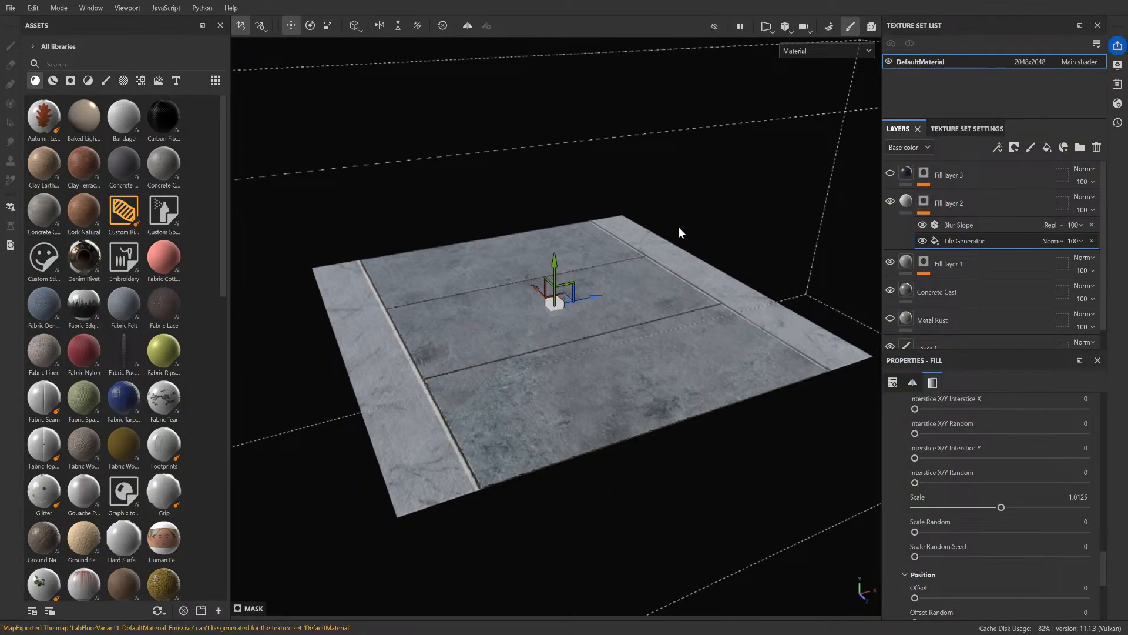
- Add a Height To Normal filter to Fill layer 2's material content and check the tile's seams
click(978, 203)
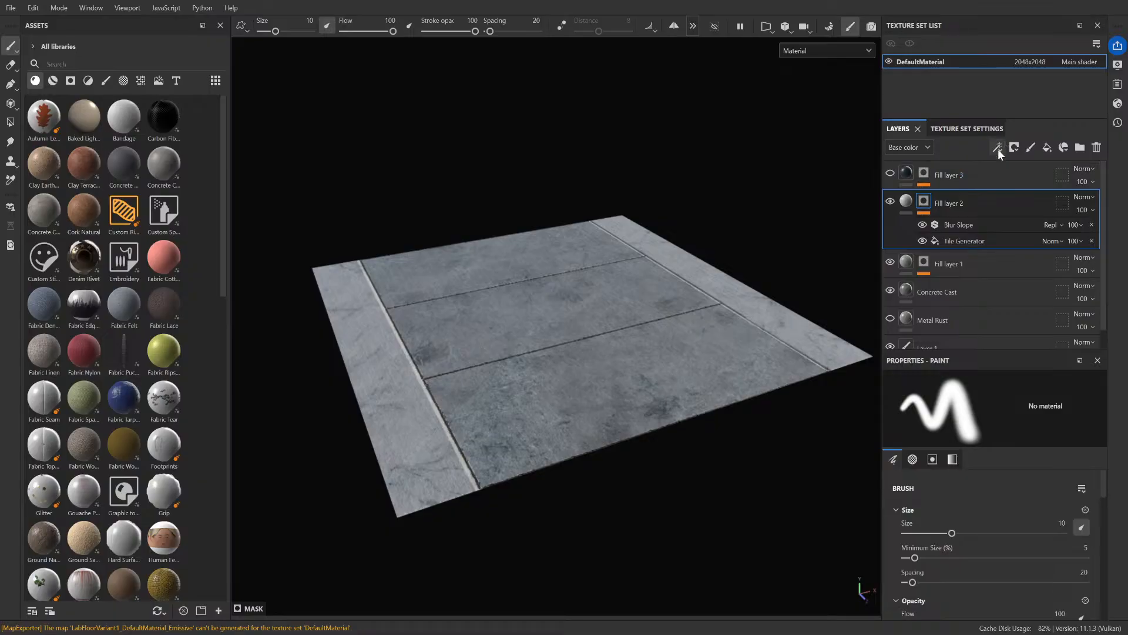
click(904, 203)
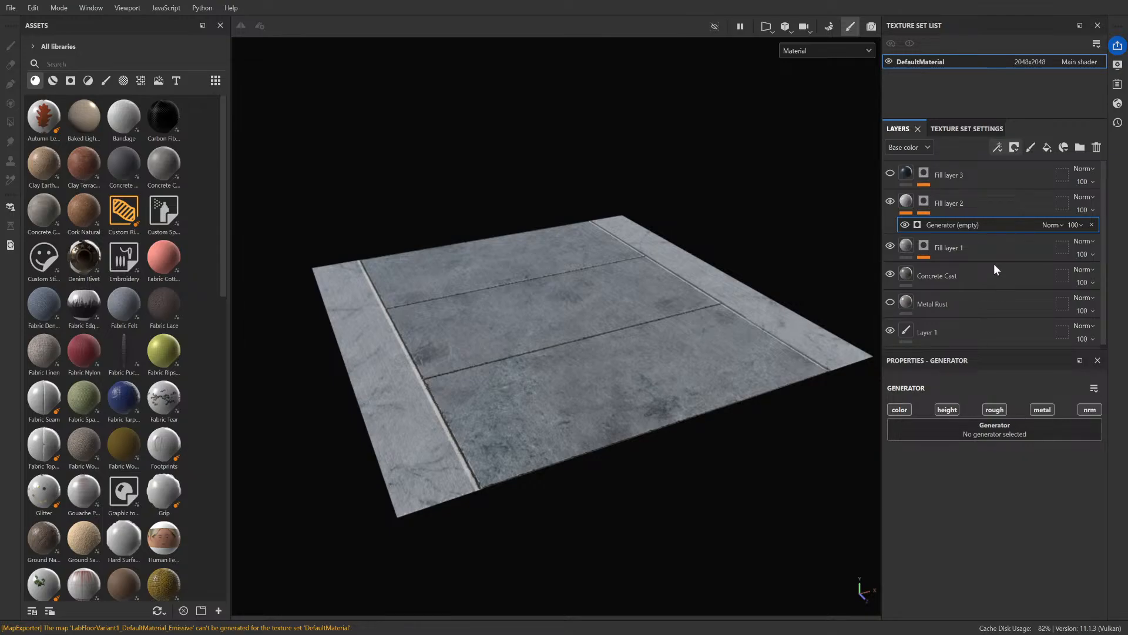
click(1096, 148)
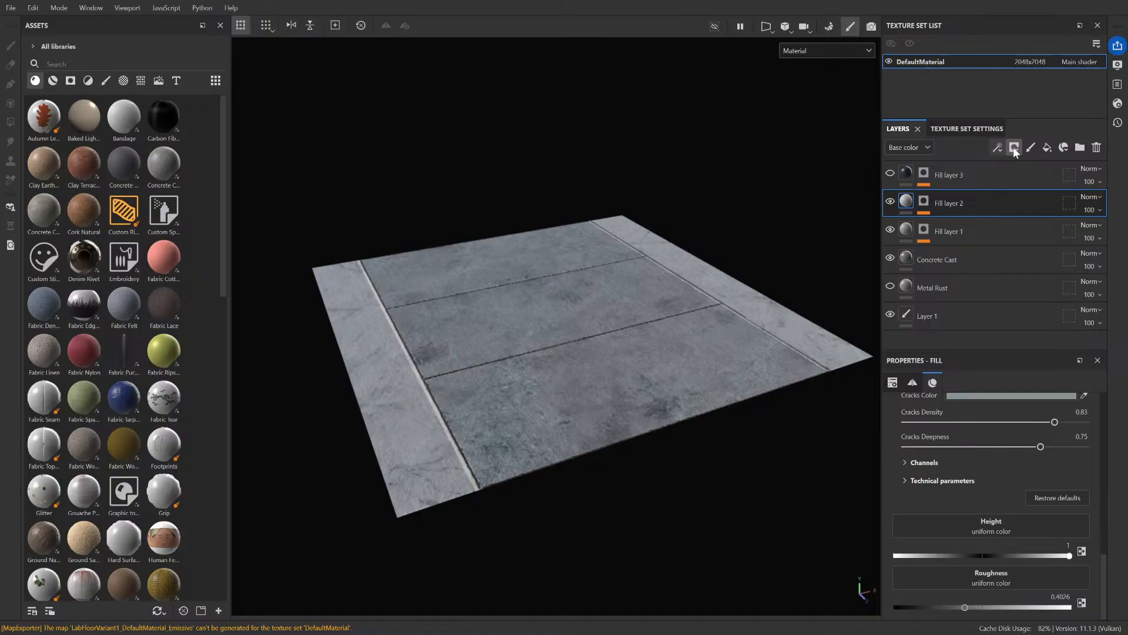
right_click(1022, 204)
click(1028, 237)
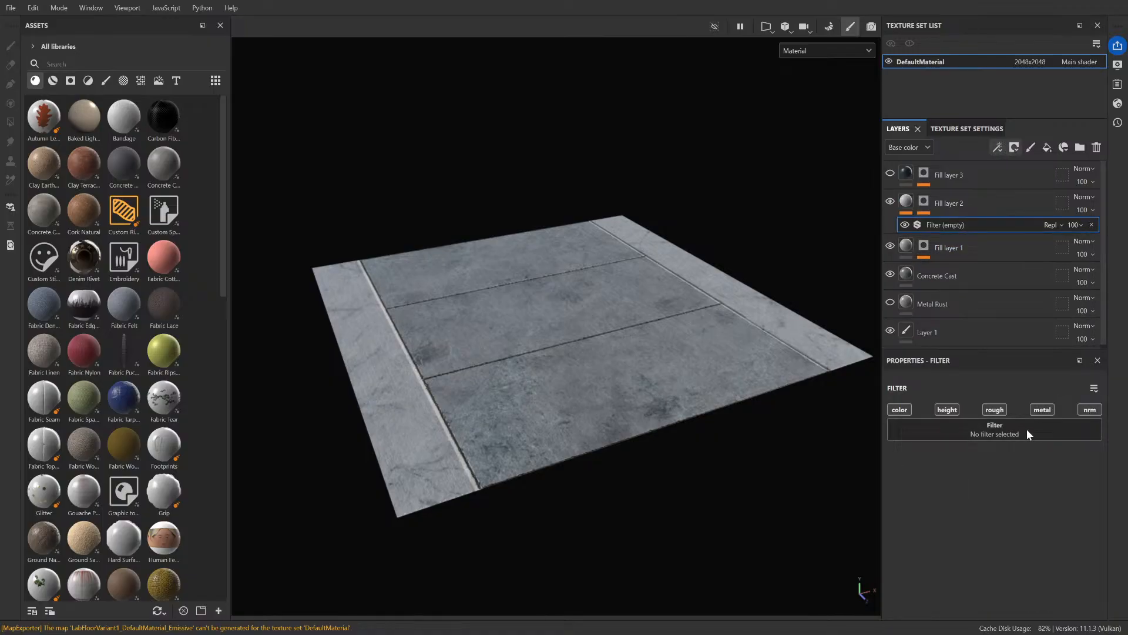
click(1007, 479)
mouse_move(656, 467)
alt+right_down()
mouse_move(612, 470)
mouse_move(668, 473)
alt+right_up()
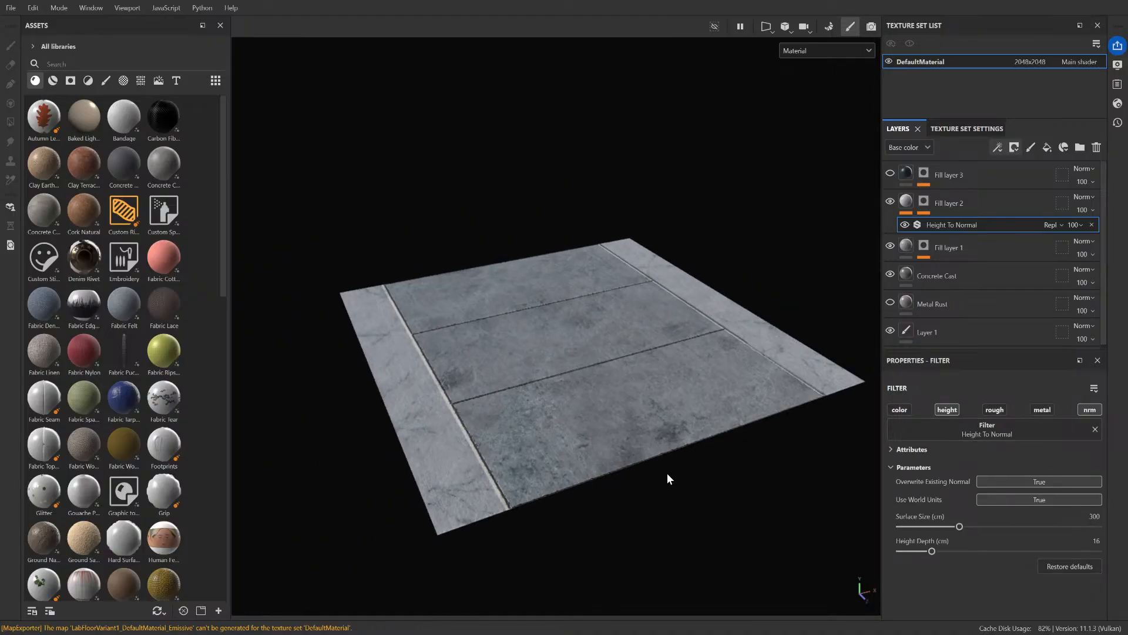
alt+drag(667, 478, 645, 581)
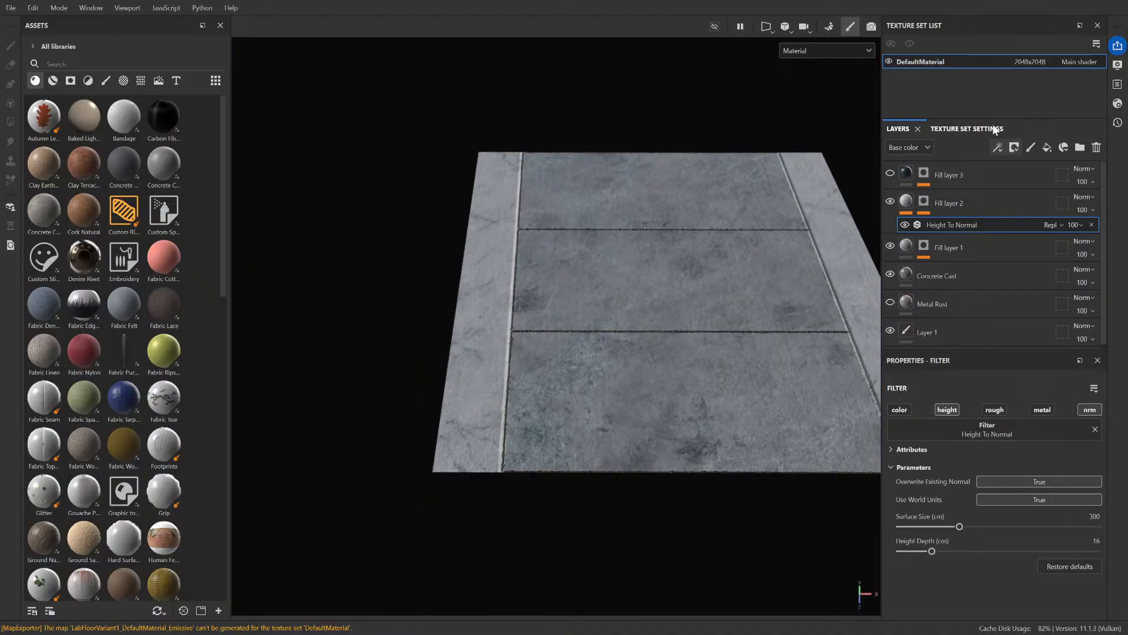
- Bake the DefaultMaterial texture set's mesh maps at 2048 with Normal included
click(967, 128)
scroll(925, 241, down, 5)
scroll(968, 297, down, 5)
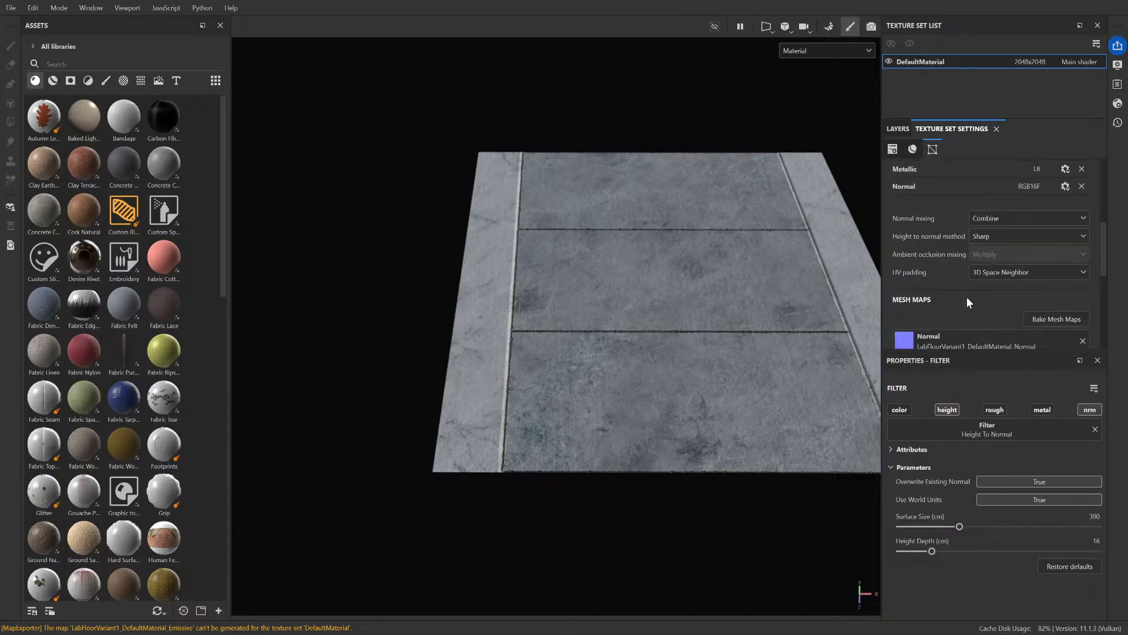
scroll(1051, 298, up, 3)
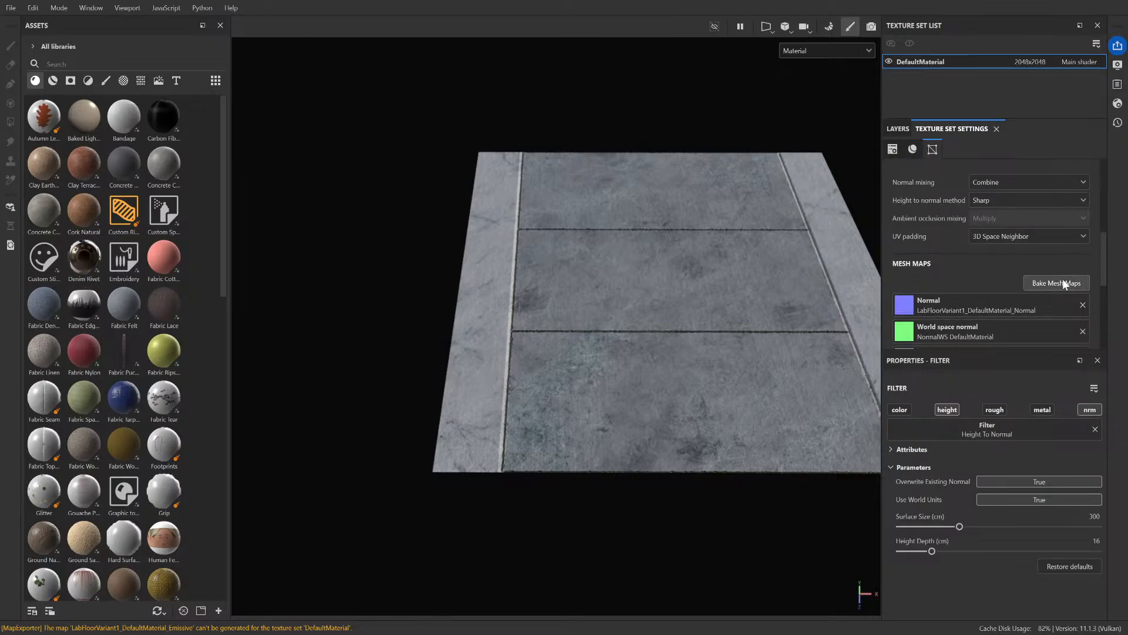
click(1063, 282)
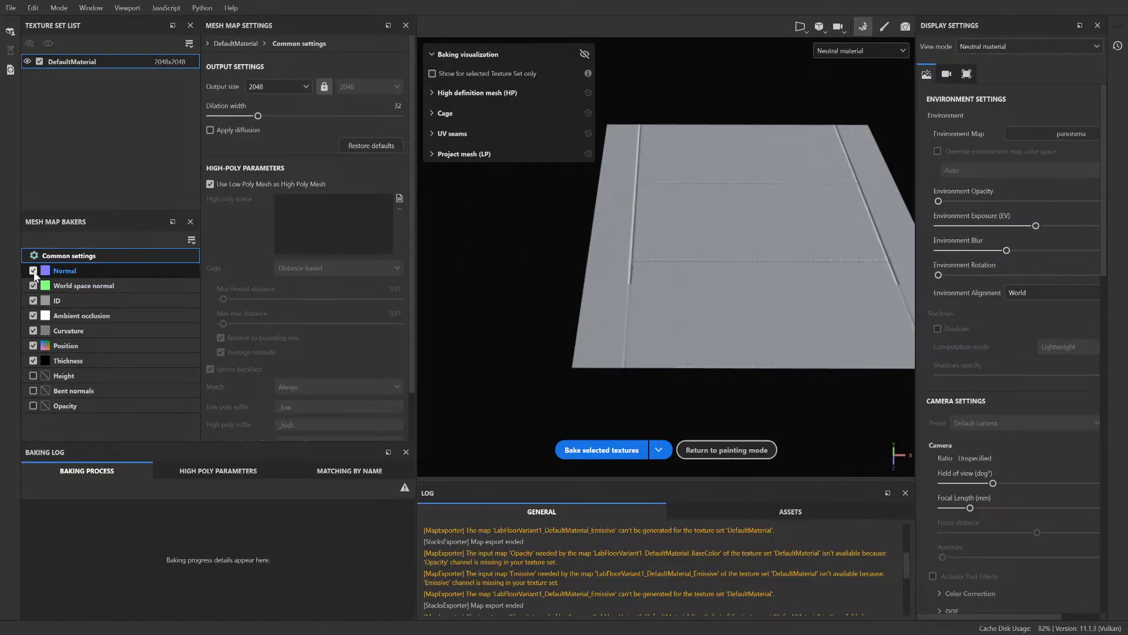
click(622, 450)
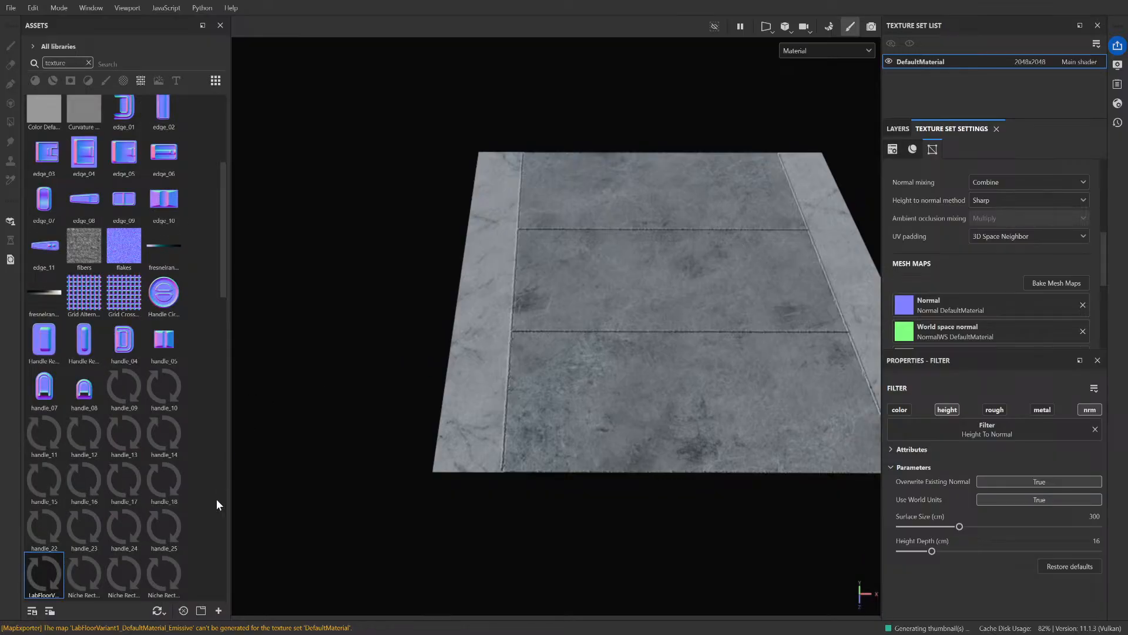
- Assign LabFloorVariant1_DefaultMaterial_Normal as the Normal mesh map, then bake the other selected mesh maps with Normal excluded
scroll(114, 546, down, 5)
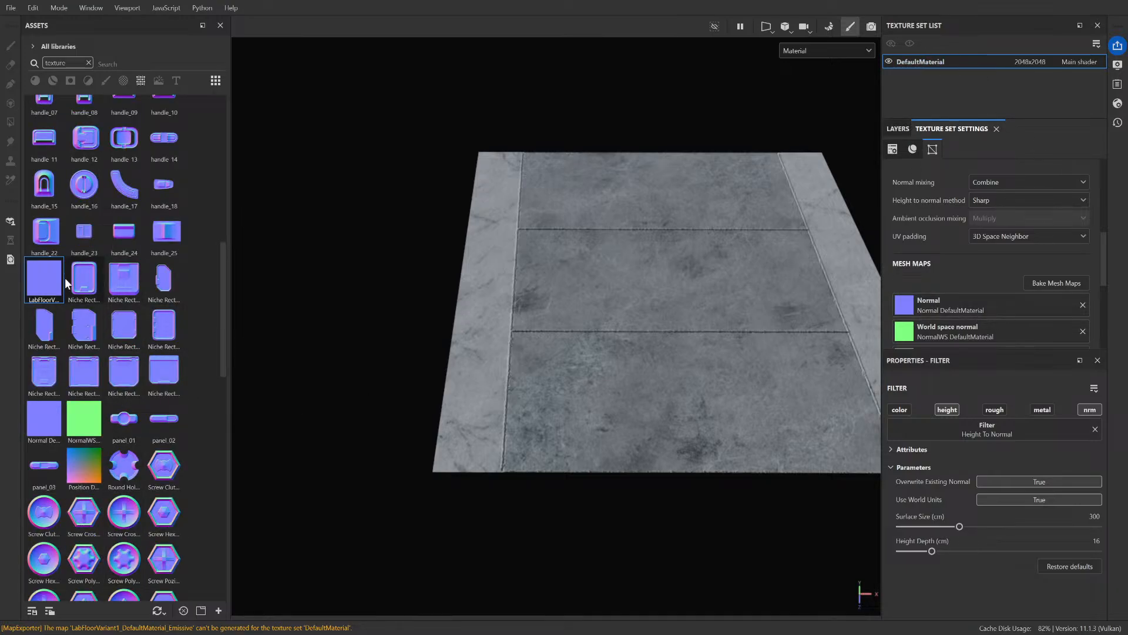
drag(47, 280, 992, 312)
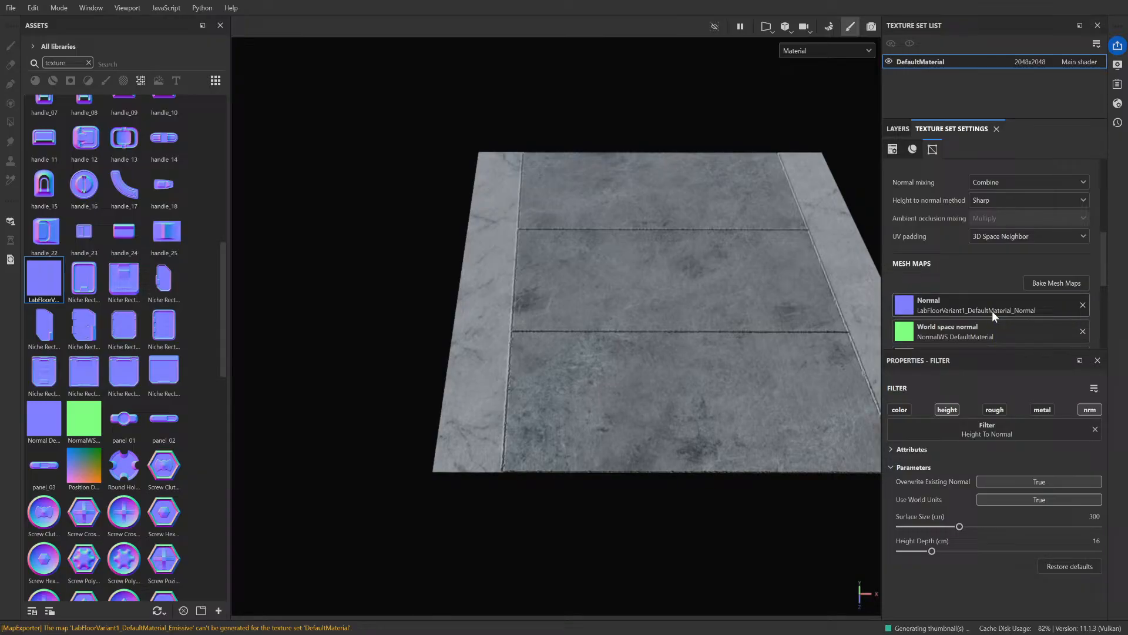
click(1067, 282)
click(33, 271)
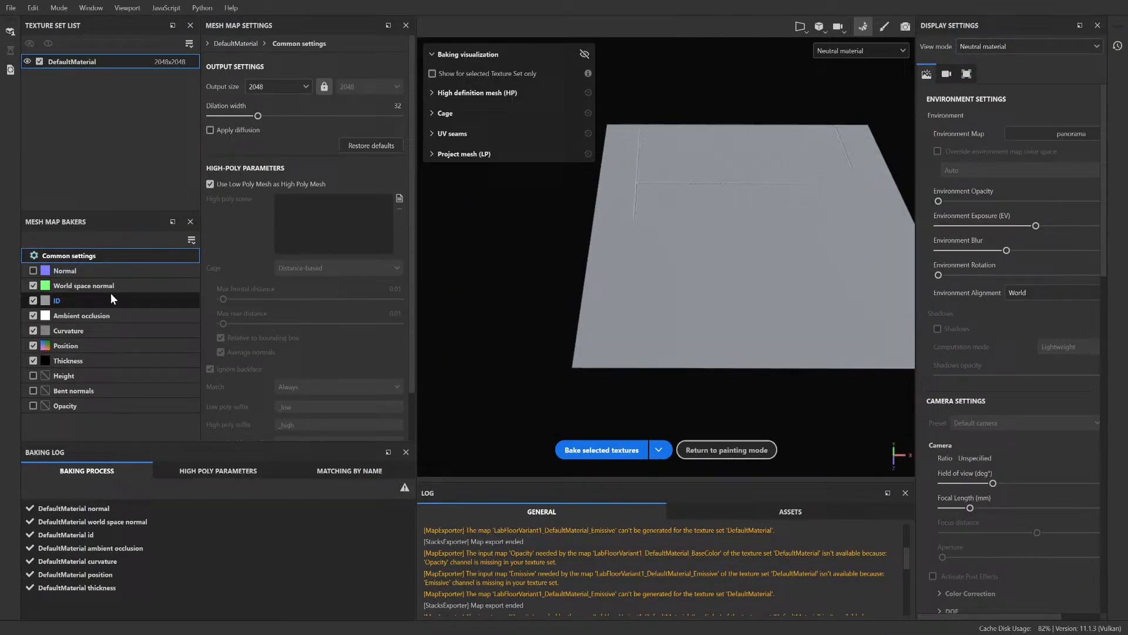
click(606, 450)
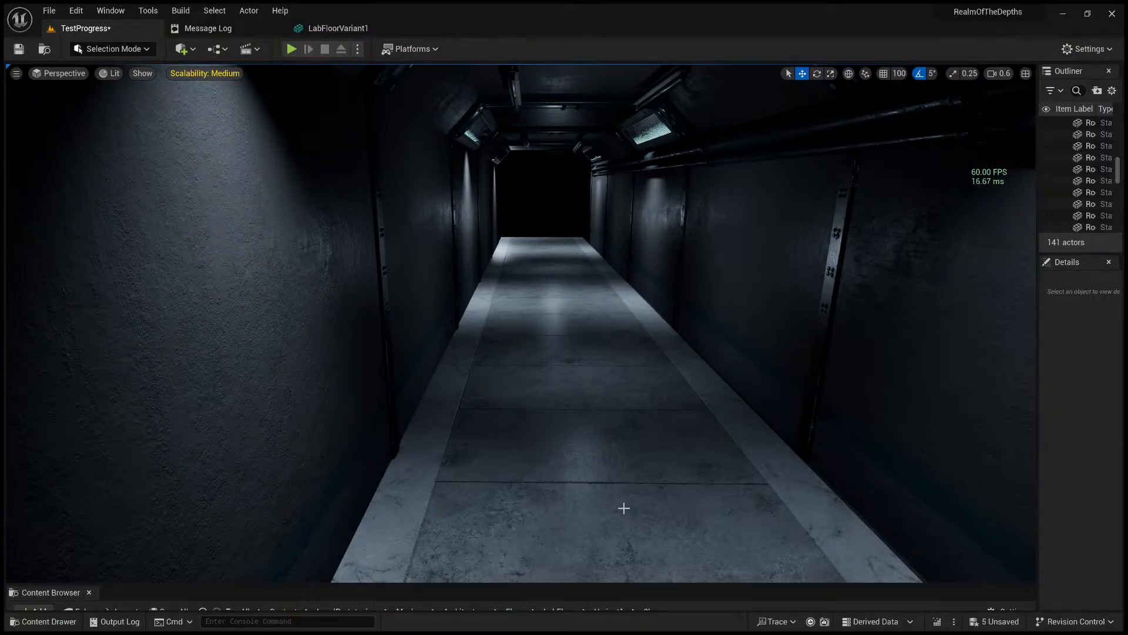
- Play the corridor level in Unreal Engine and look over the floor's side seams from both sides of the corridor
click(632, 508)
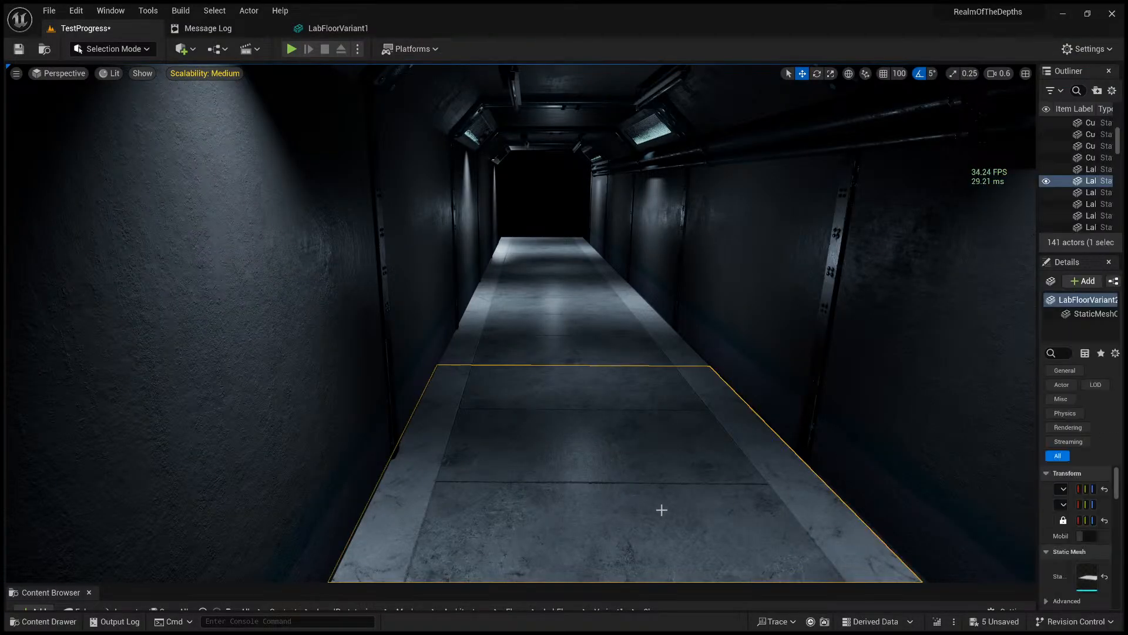
key(alt+p)
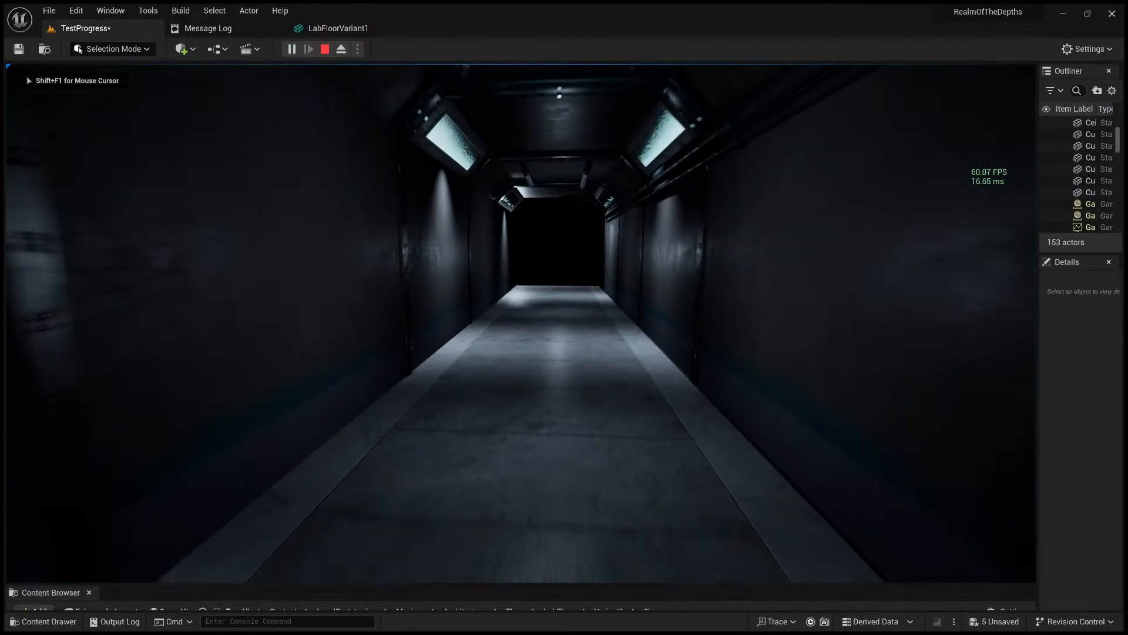
key(s)
key(a)
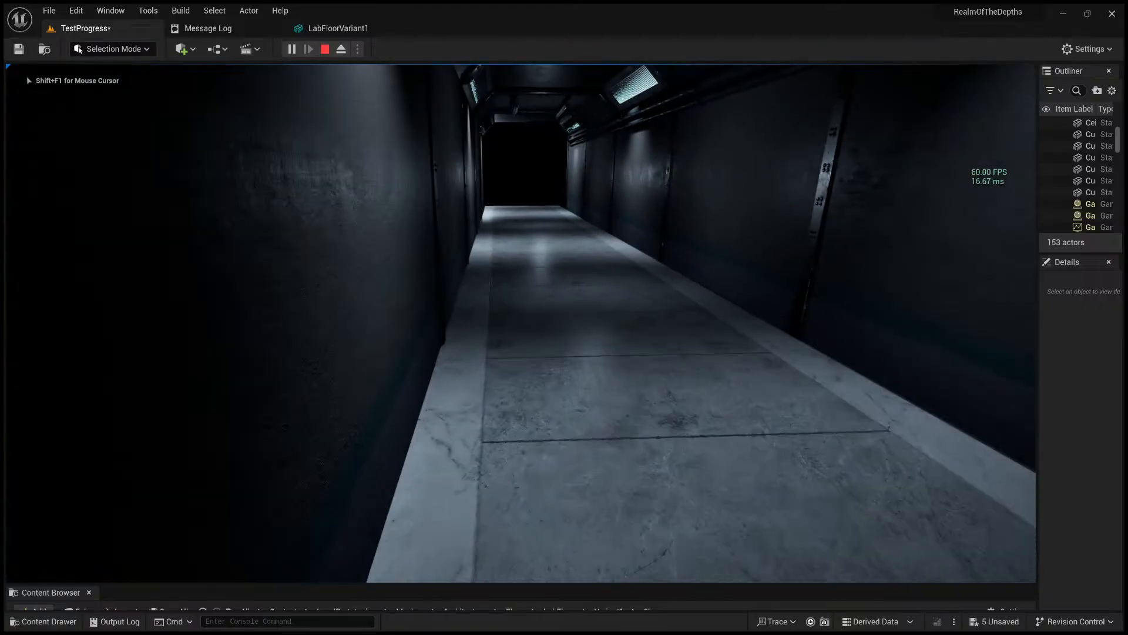
key(d)
key(d)
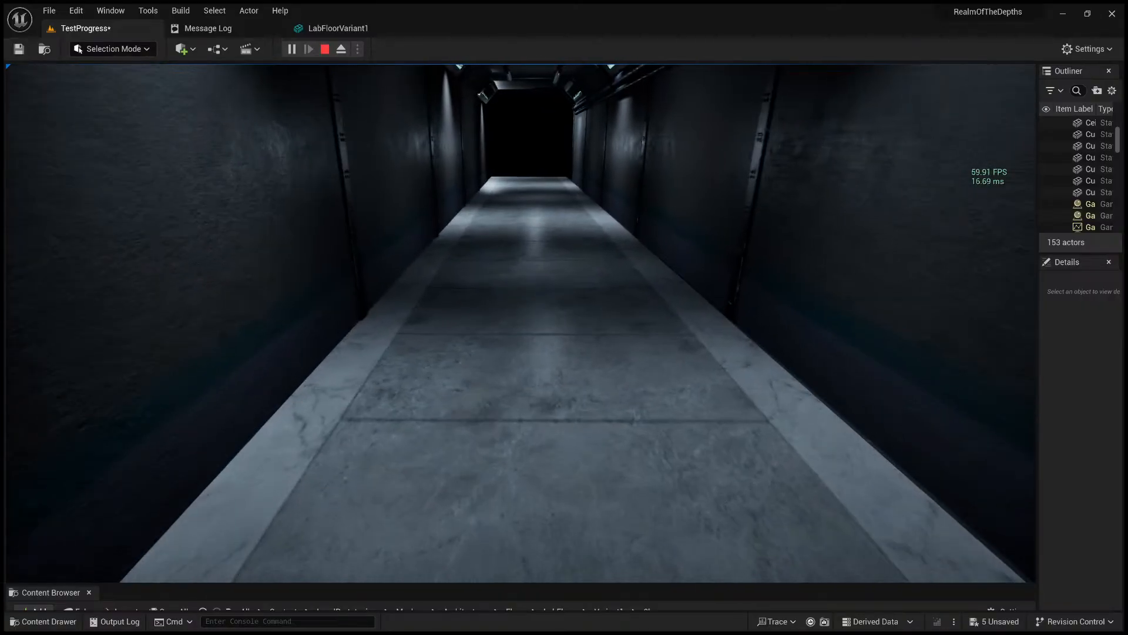
key(w)
key(a)
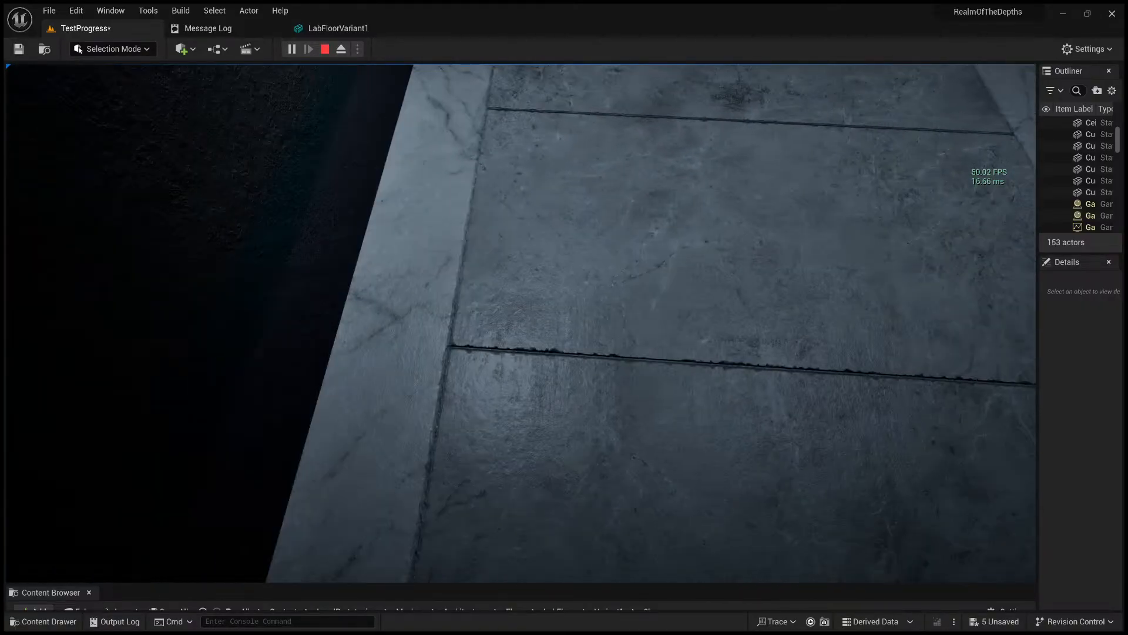
- Walk further through the corridor to examine the floor tile seams up close and from afar, and end the play session
key(w)
key(w)
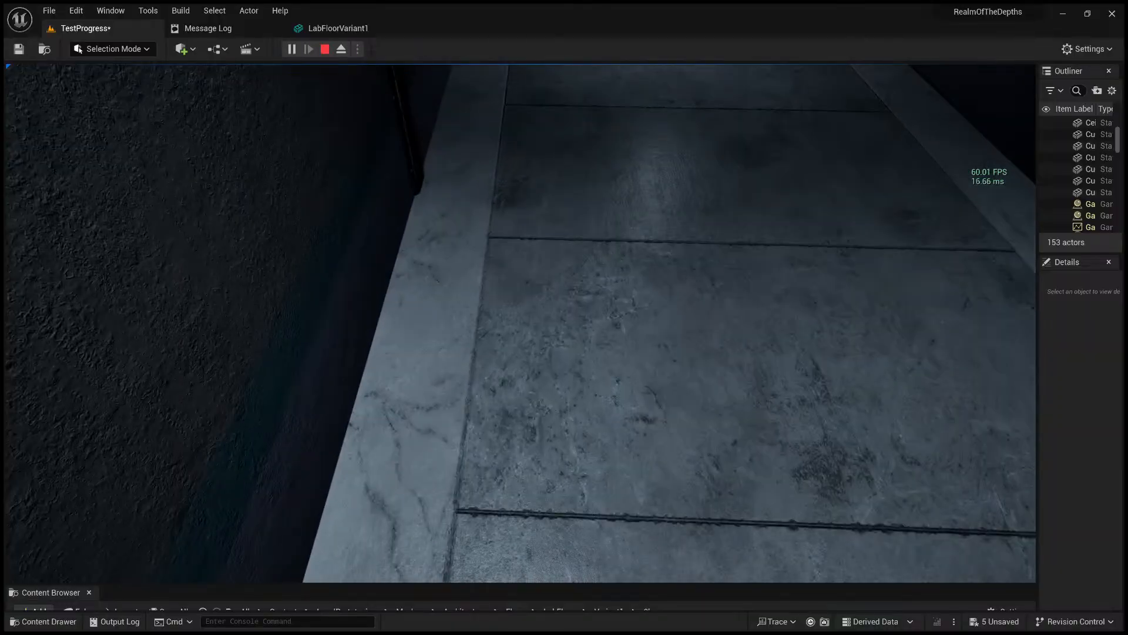
key(d)
key(d)
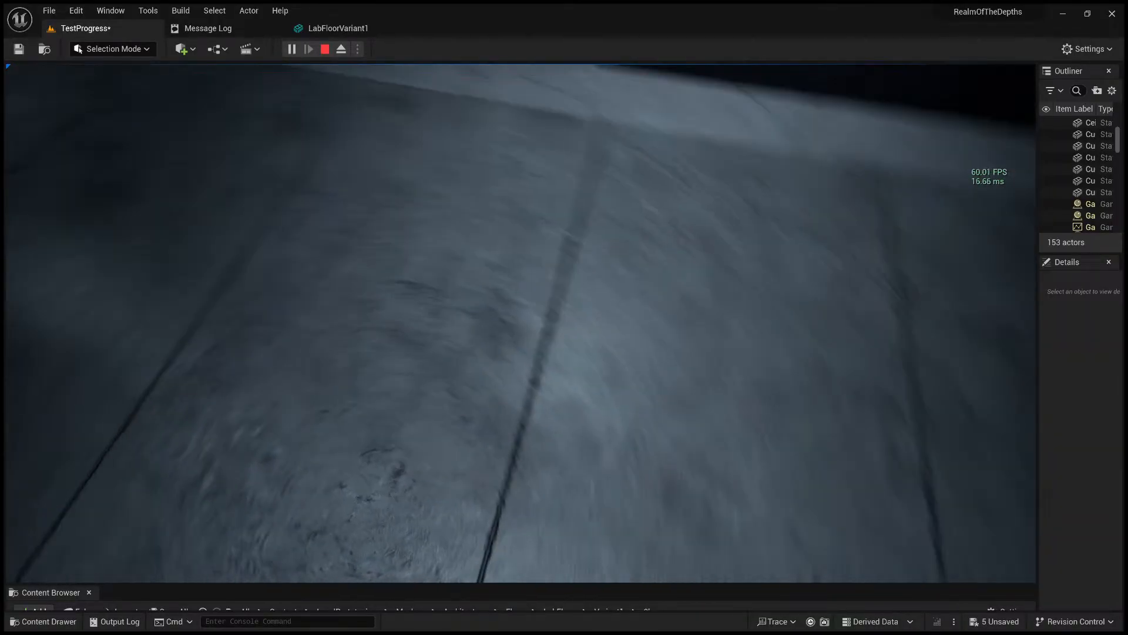
key(a)
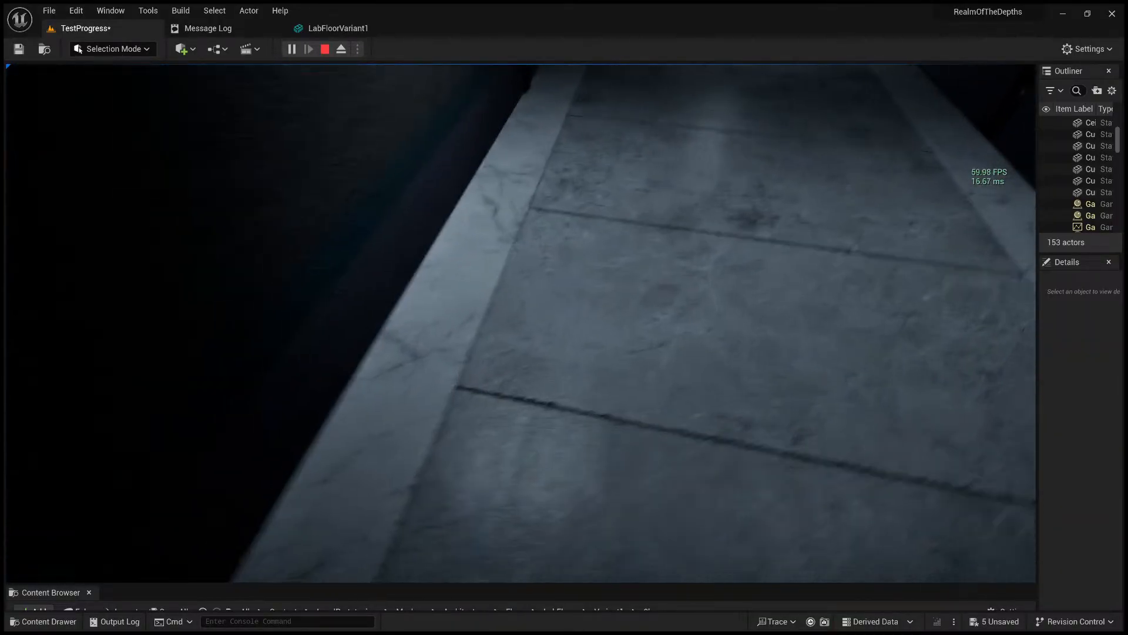
key(w)
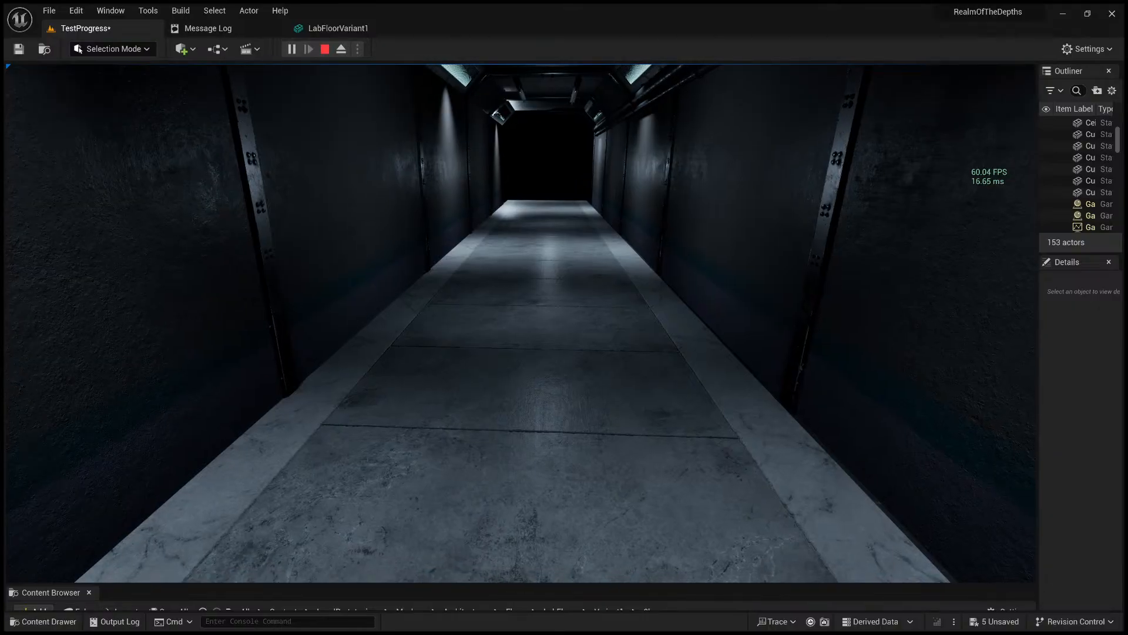
key(a)
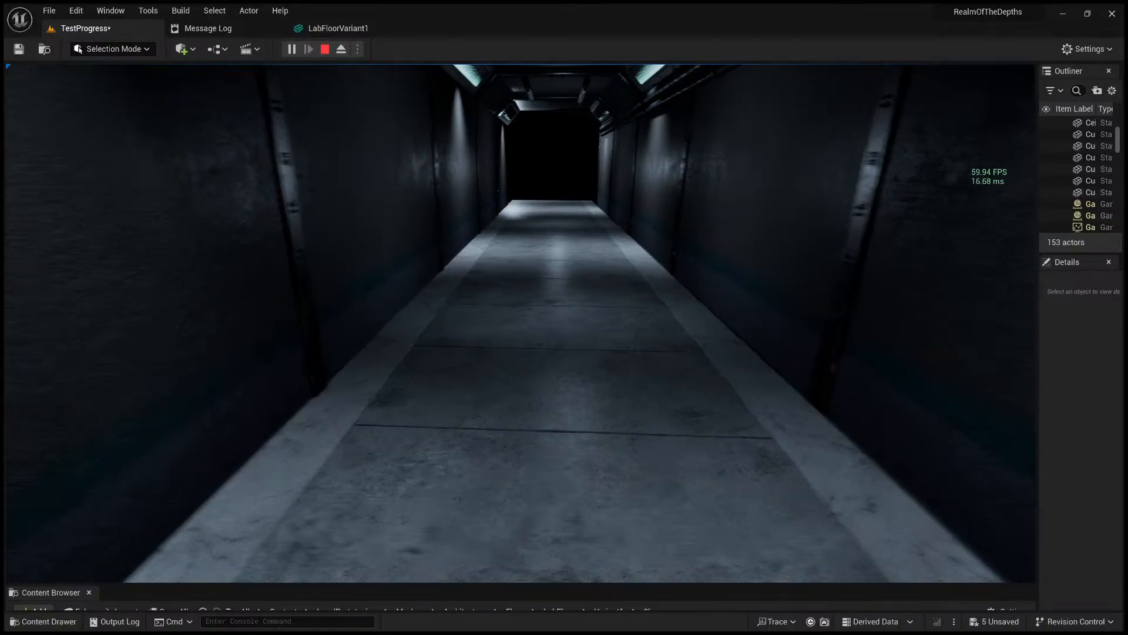
key(s)
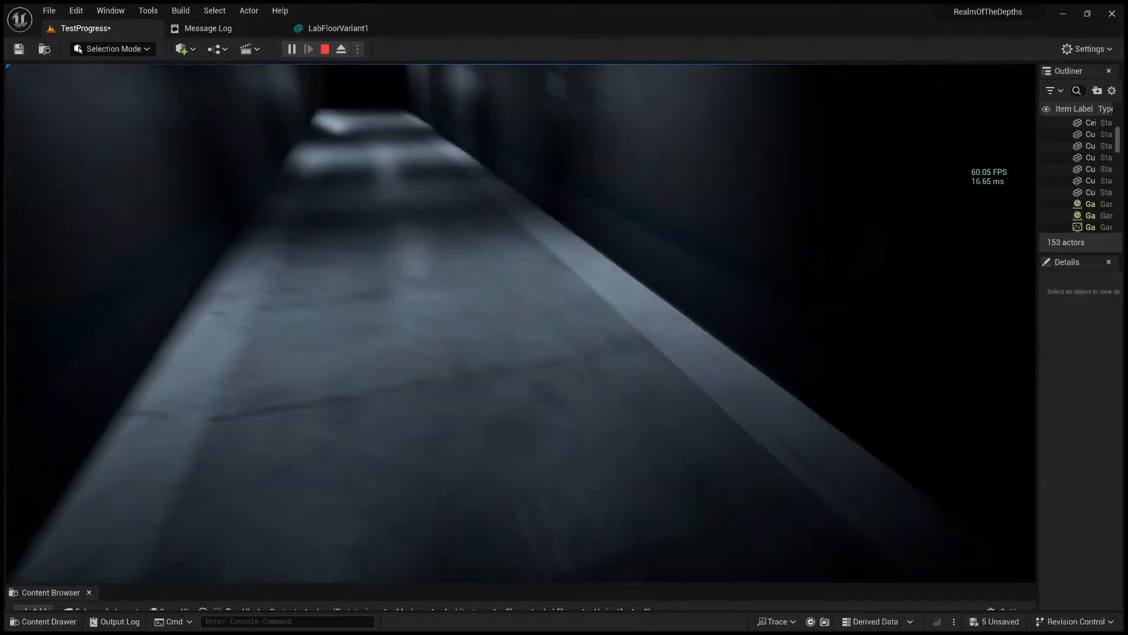
key(Escape)
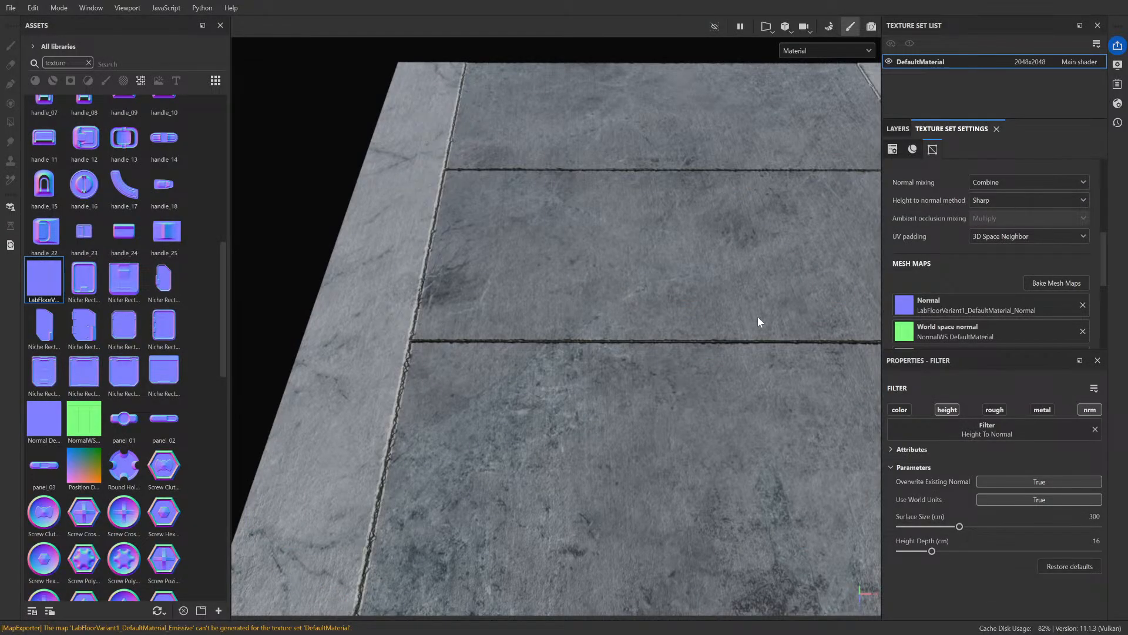
- Switch to Substance Painter, select Fill layer 3 in the layer stack and make it visible
click(898, 128)
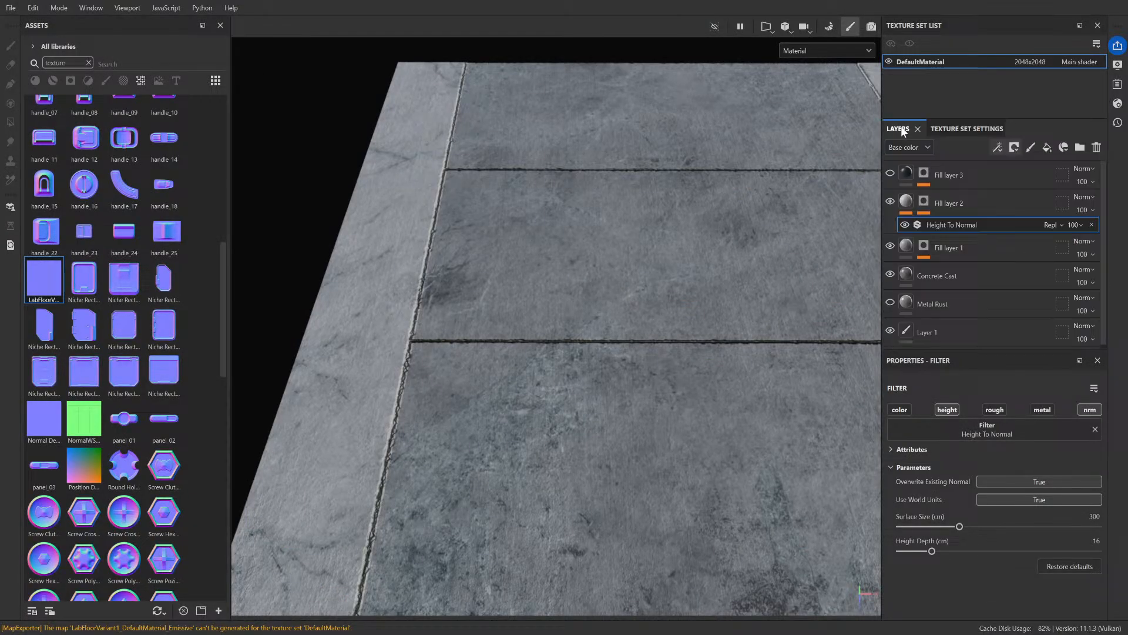
click(942, 173)
key(f)
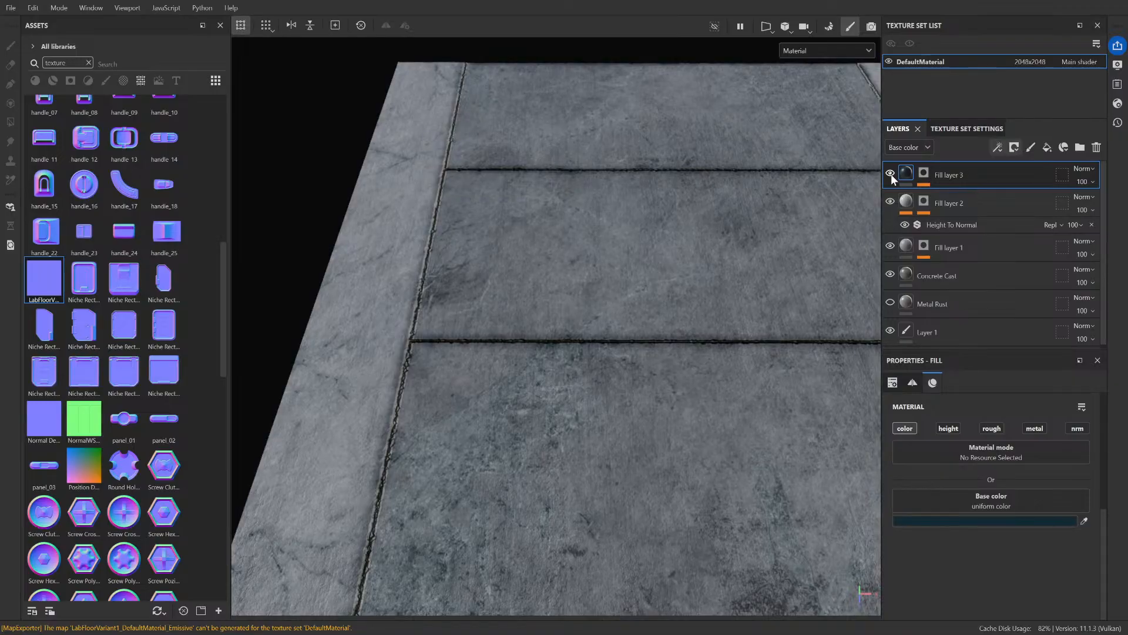
- Change Fill layer 3's base color to a neutral dark grey and check the tile's seams from several angles
scroll(535, 377, up, 3)
alt+drag(555, 412, 611, 414)
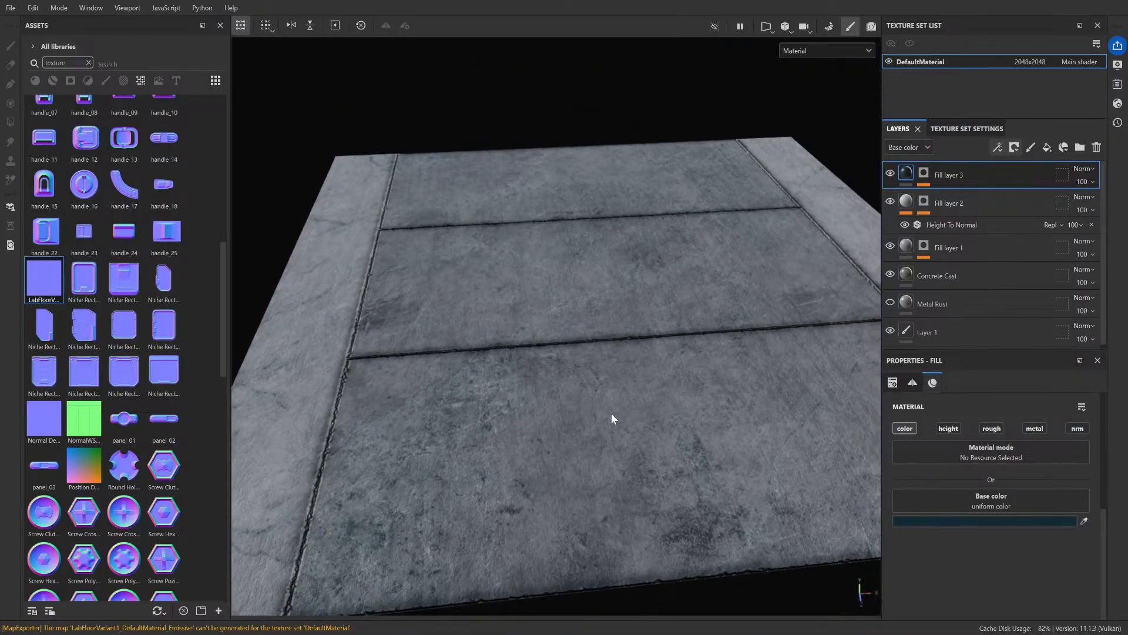
drag(1023, 503, 945, 527)
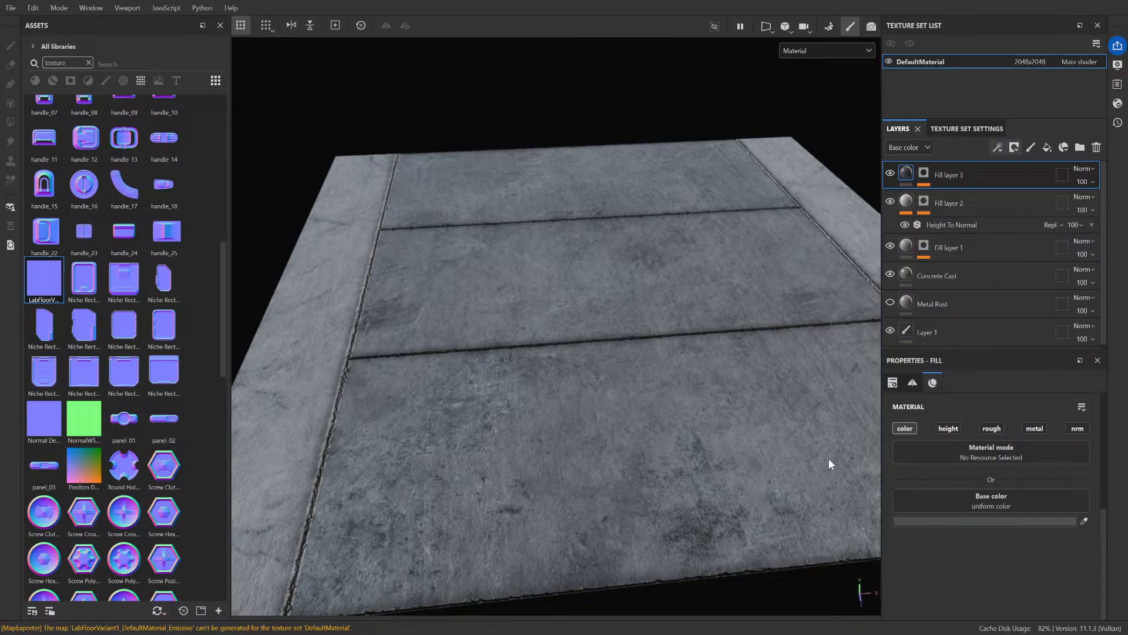
scroll(601, 381, down, 3)
alt+drag(662, 393, 619, 379)
scroll(601, 381, up, 3)
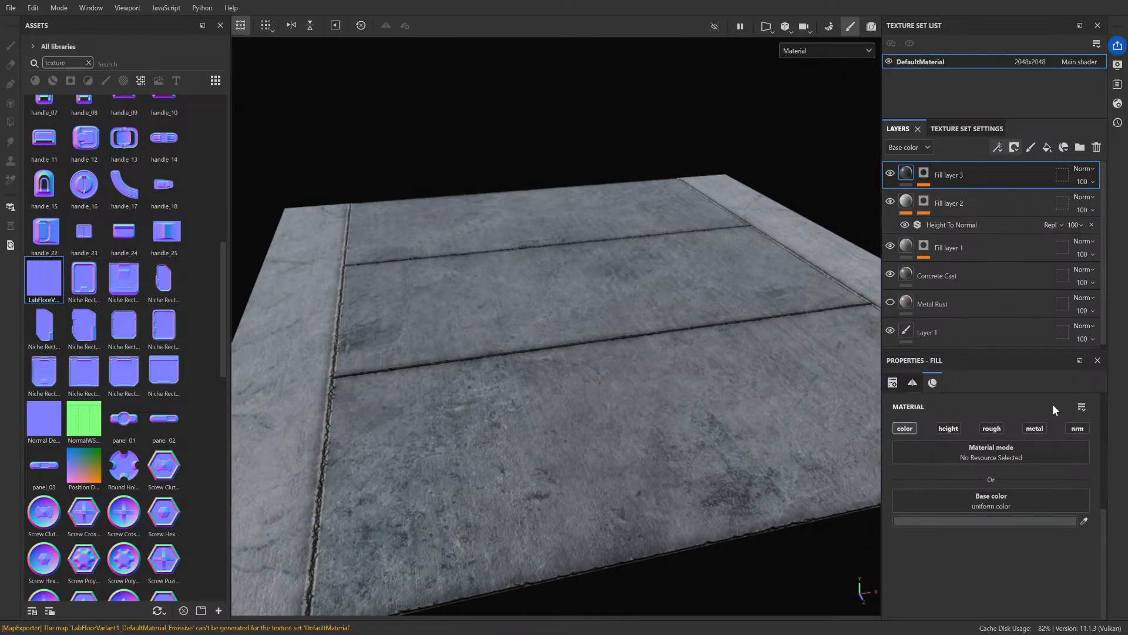
scroll(681, 327, down, 3)
scroll(552, 305, up, 3)
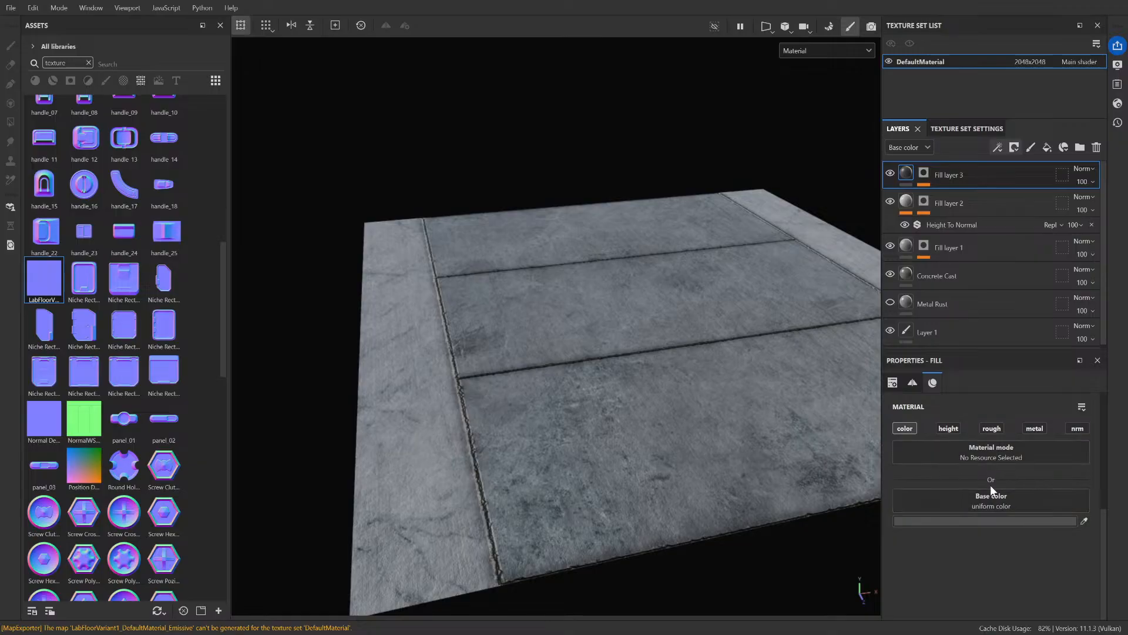
- Adjust Fill layer 3's base color to a muted grey-teal while checking the seams on the tile
click(974, 521)
mouse_move(820, 381)
mouse_down()
mouse_move(817, 369)
mouse_move(817, 394)
mouse_up()
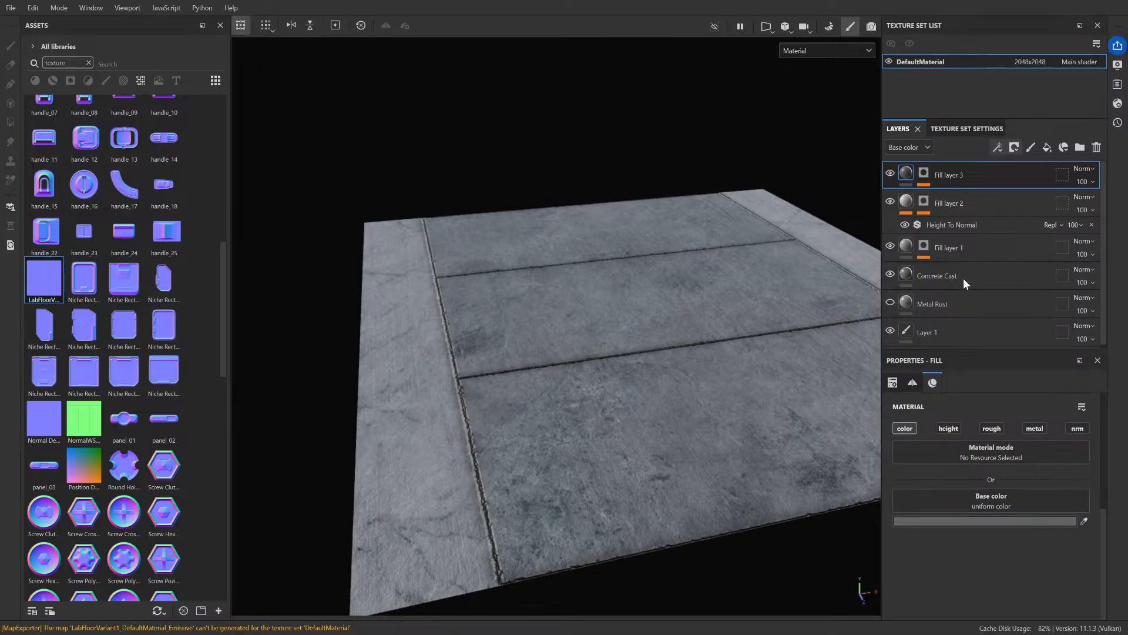
scroll(604, 357, down, 3)
scroll(619, 378, up, 3)
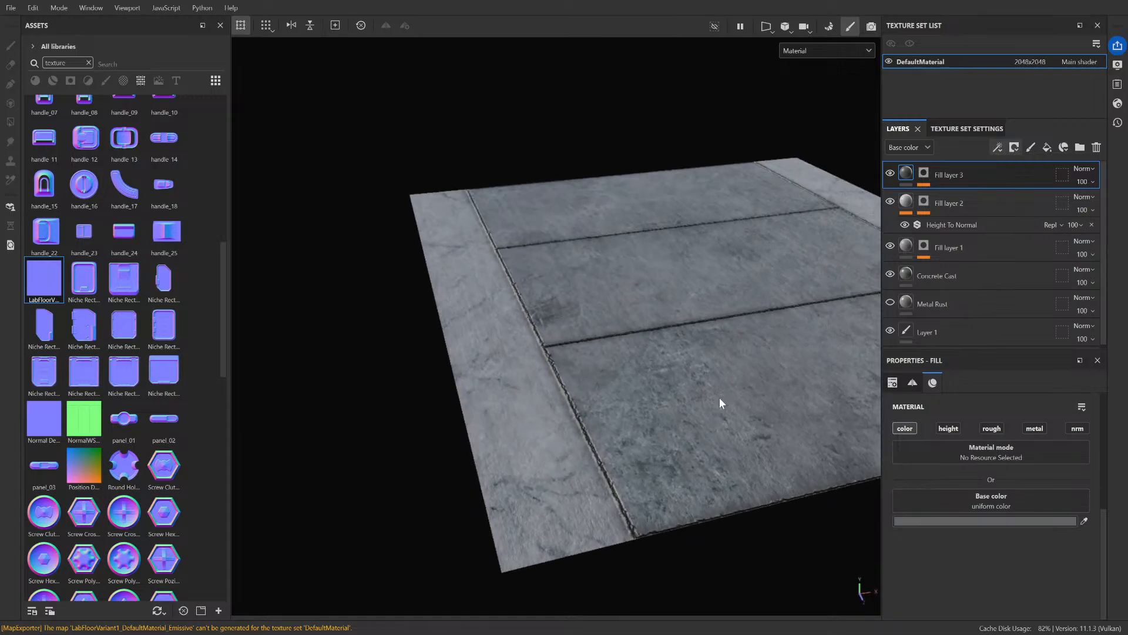
alt+middle_drag(720, 400, 603, 379)
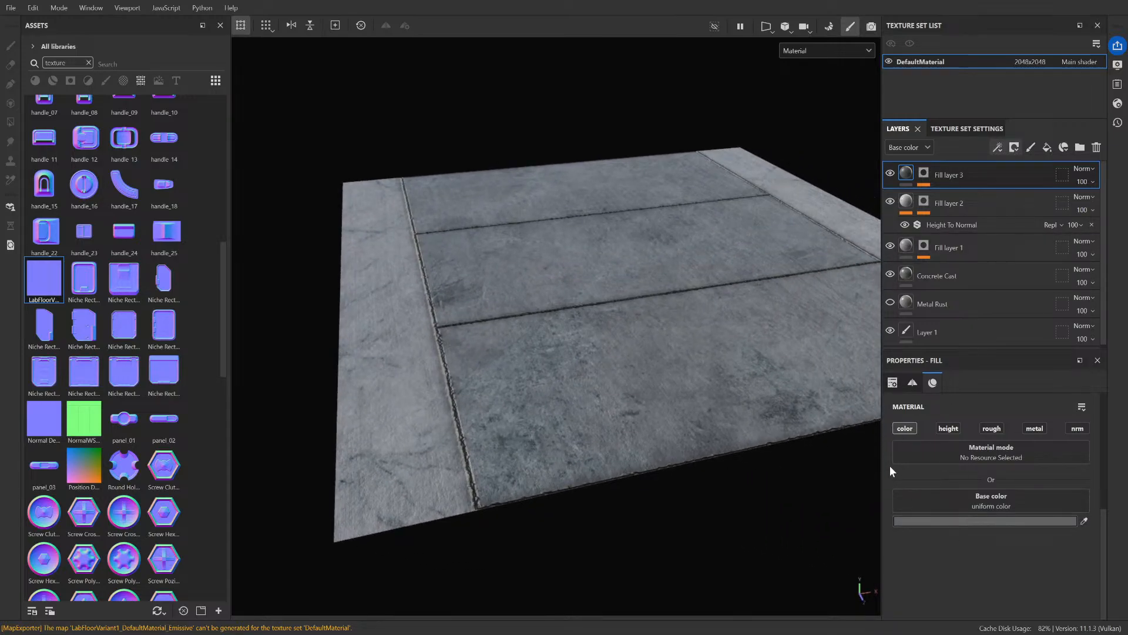
drag(830, 397, 837, 393)
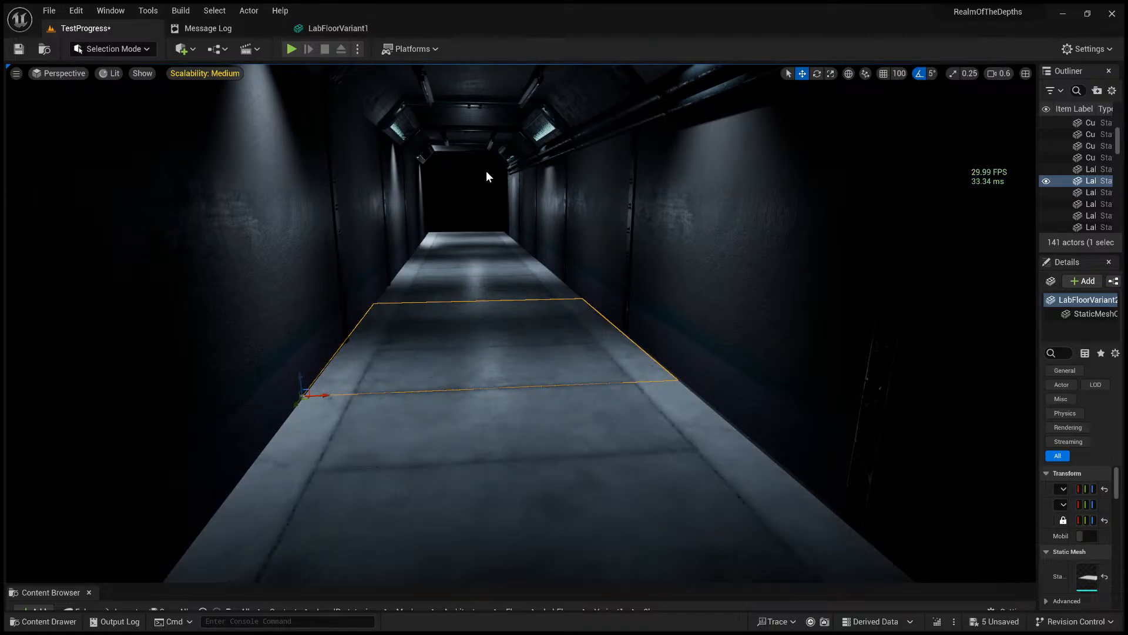
- Switch to Unreal Engine, deselect the floor tile and examine the floor seams in the corridor from afar and up close
click(499, 184)
right_drag(499, 185, 513, 226)
key(w)
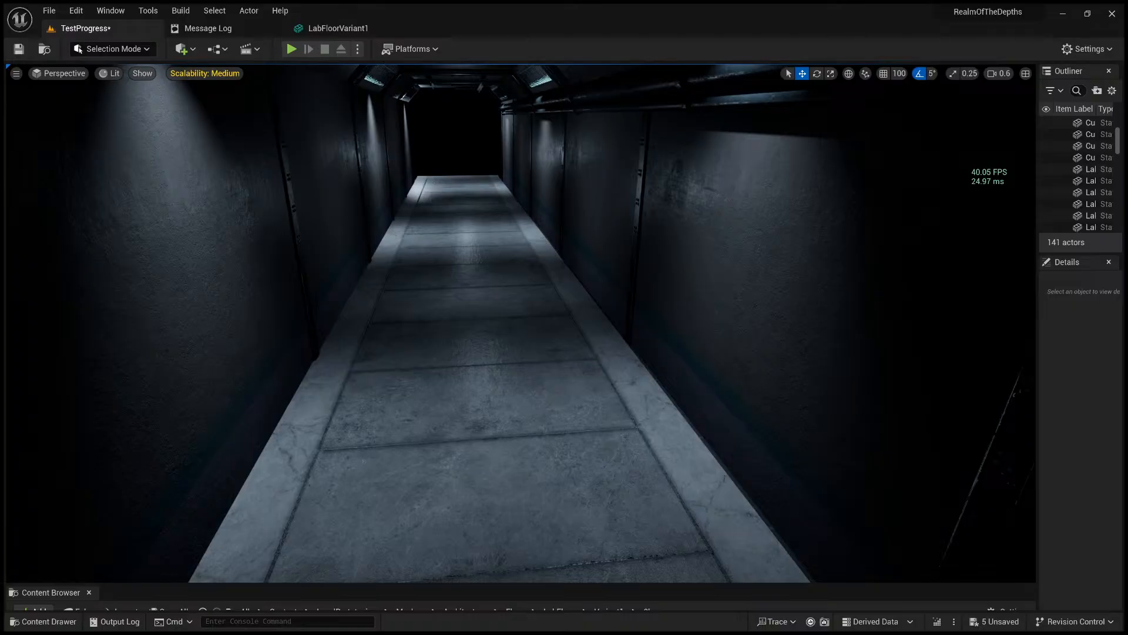
key(w)
key(s)
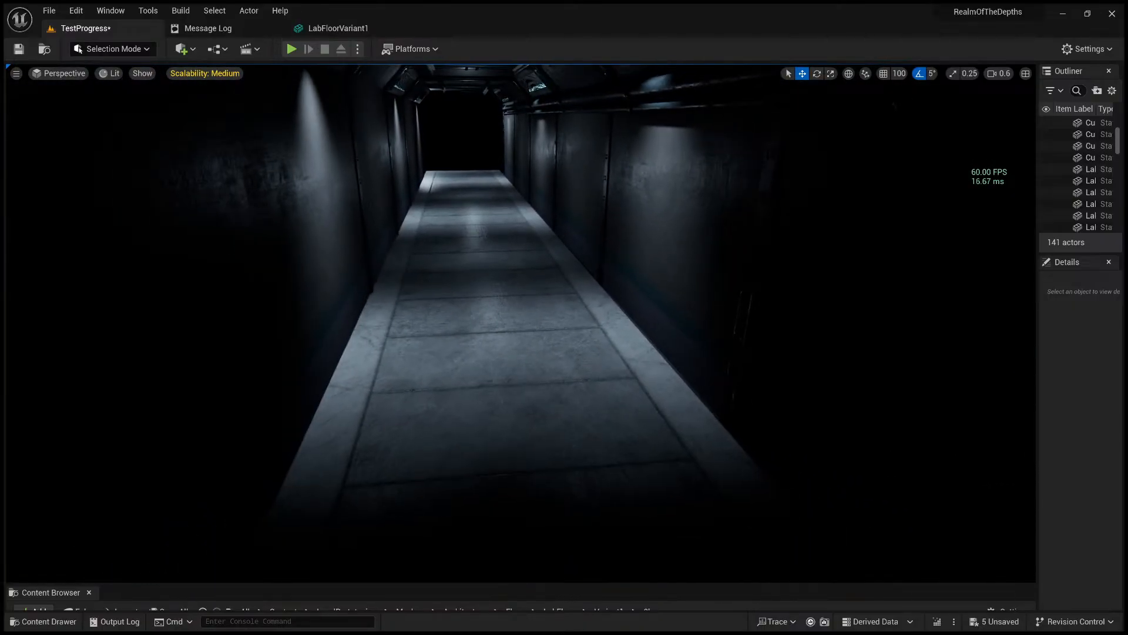
right_drag(512, 225, 512, 446)
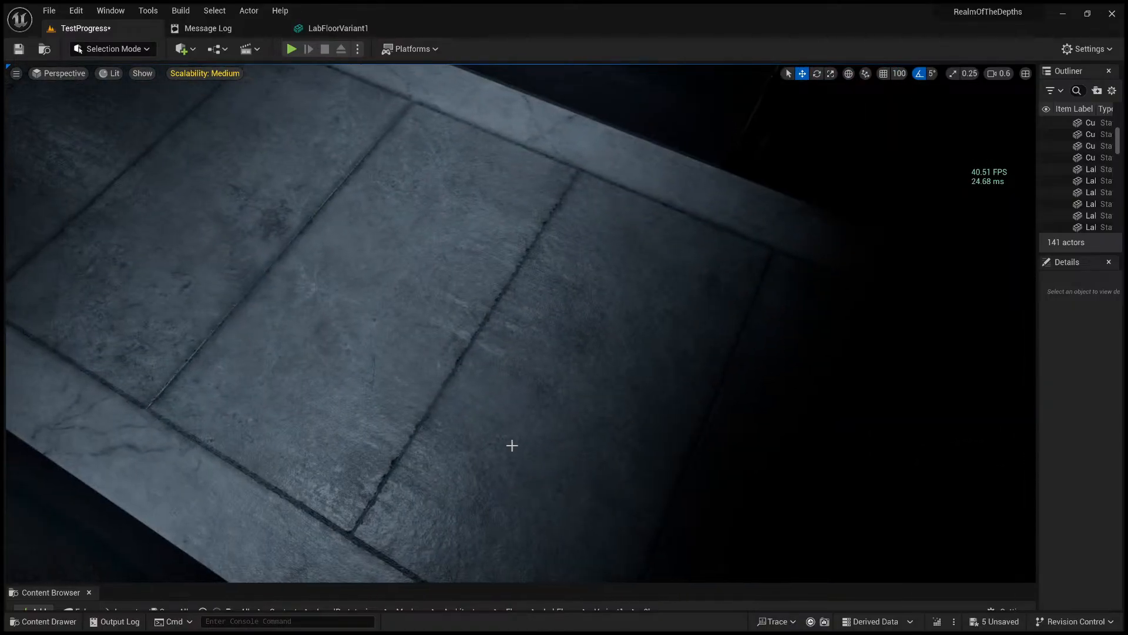
click(482, 420)
- Play the corridor level and walk back and forth along the floor to look over its seams
key(alt+p)
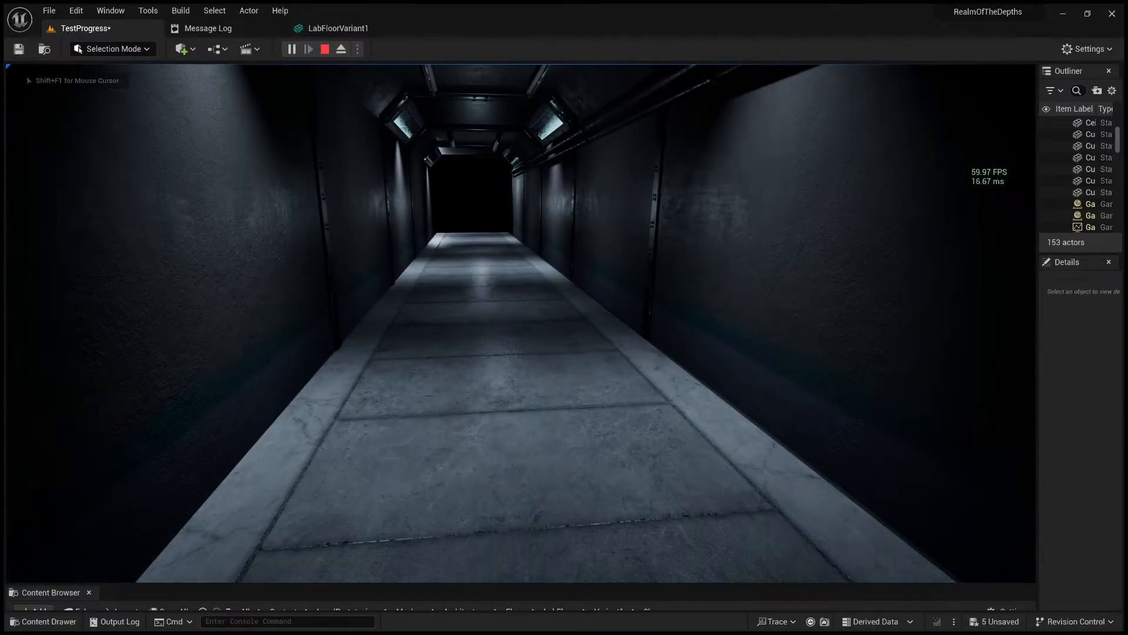
key(w)
key(d)
key(a)
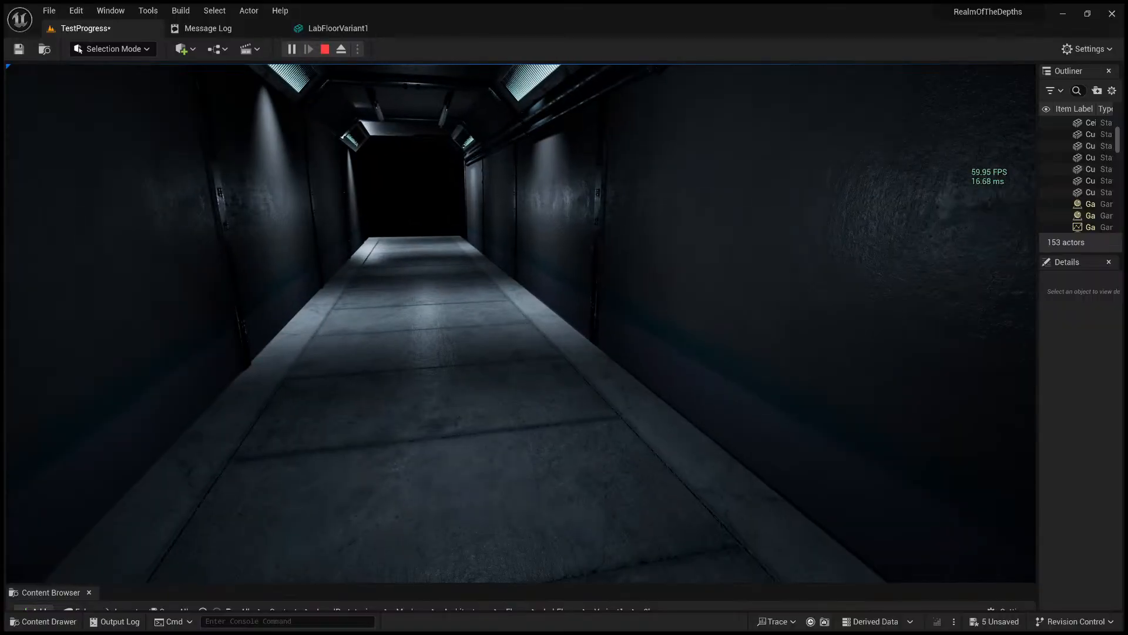
key(a)
key(d)
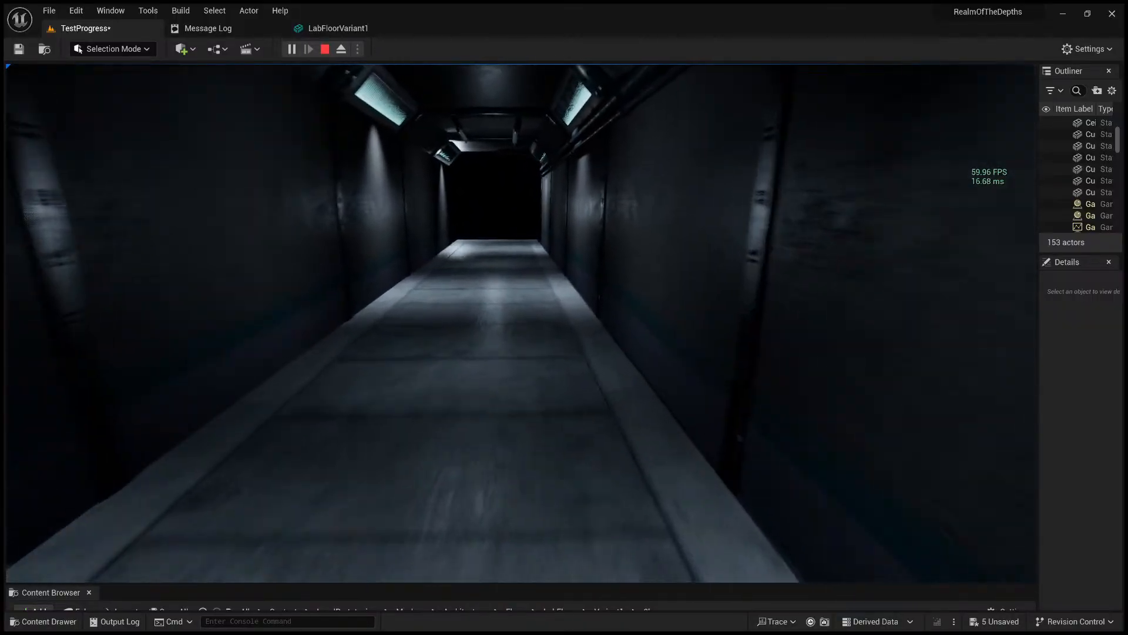
key(a)
key(s)
key(d)
key(w)
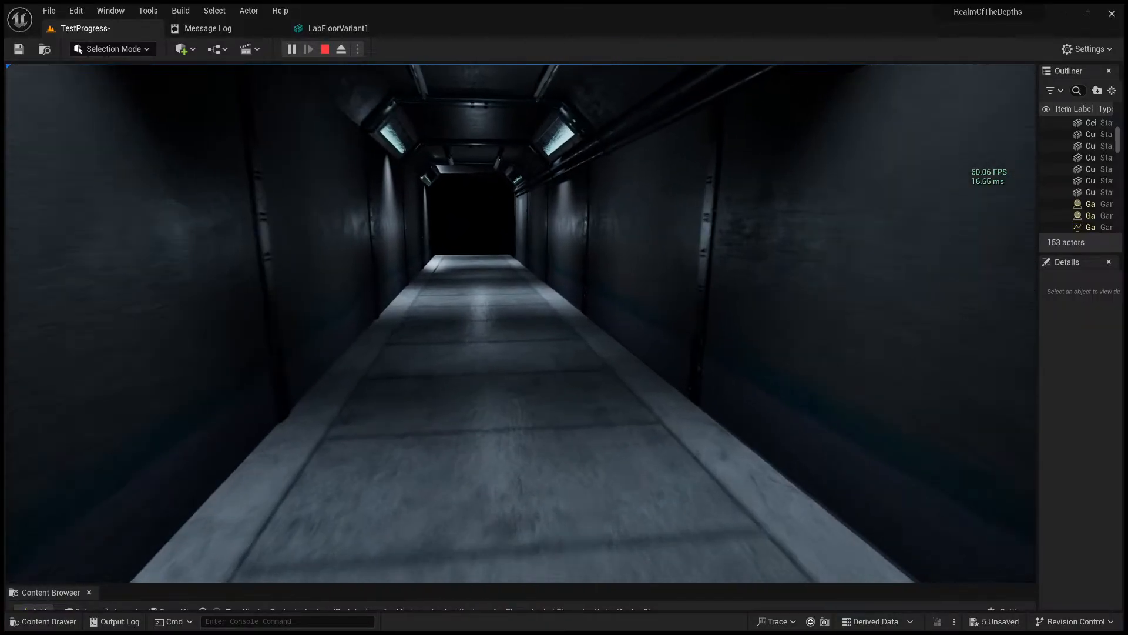
- Walk further along the corridor floor, end the play session, and switch to Substance Painter to select Fill layer 3
key(w)
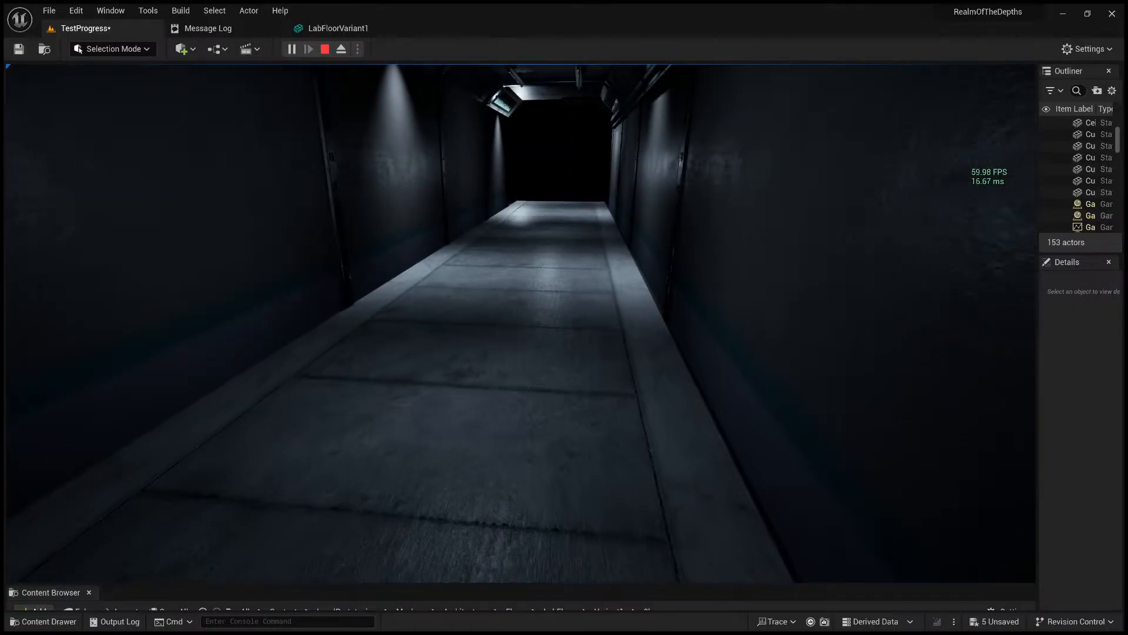
key(w)
key(s)
key(s)
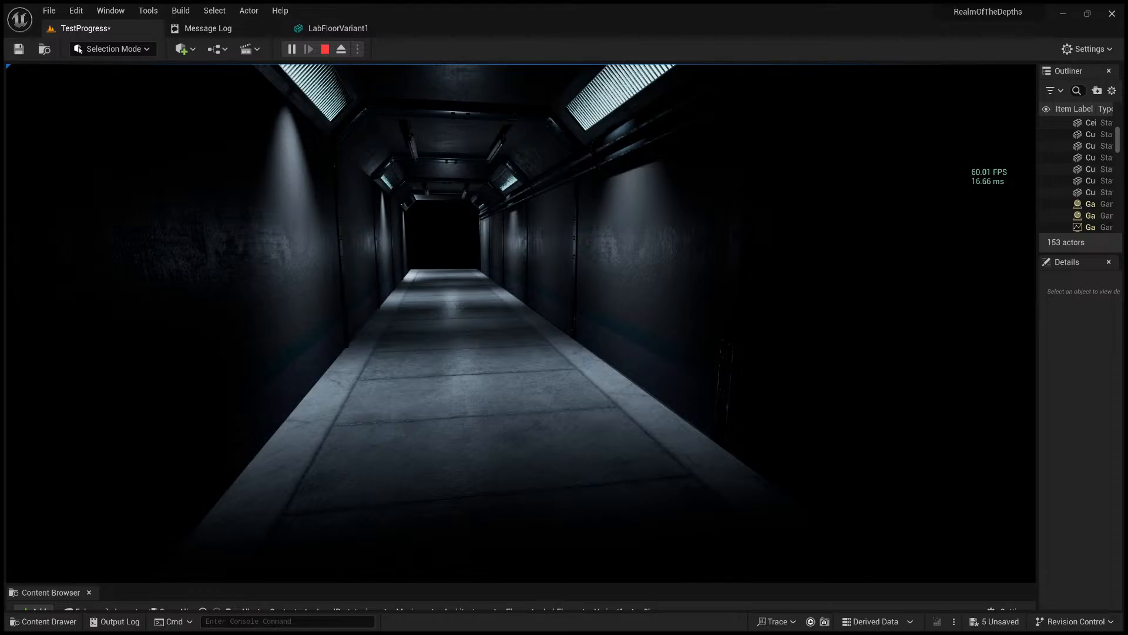
key(Escape)
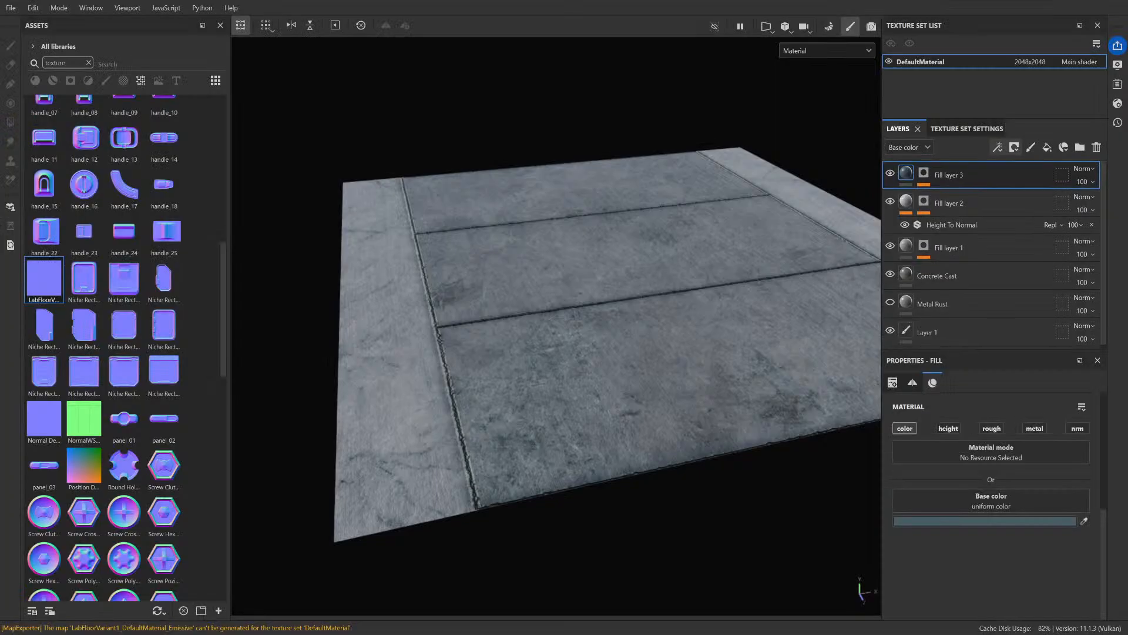
click(961, 170)
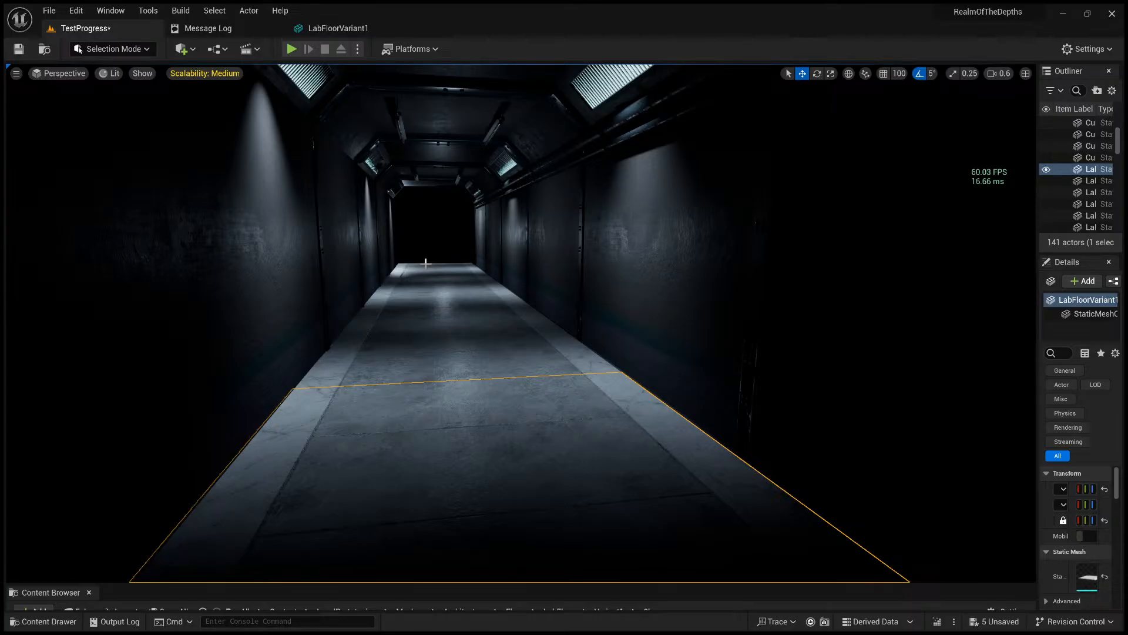
- Survey the corridor floor in Unreal Engine, clear the selection, then switch to GIMP and bring up the laboratory entrance reference image
key(s)
right_drag(422, 260, 406, 232)
key(w)
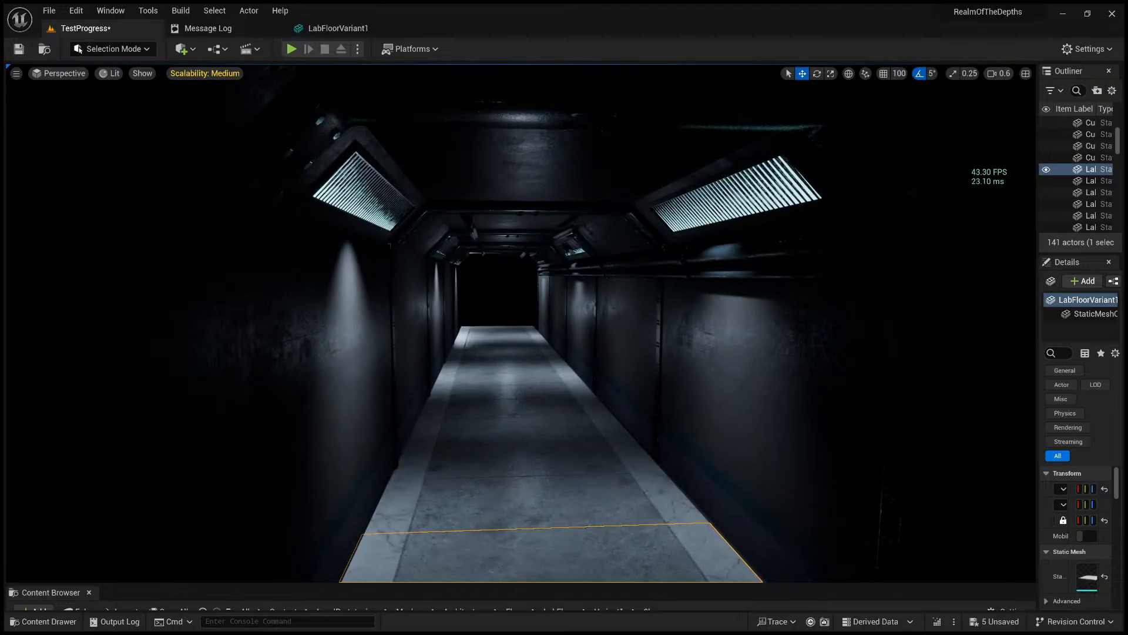
click(484, 286)
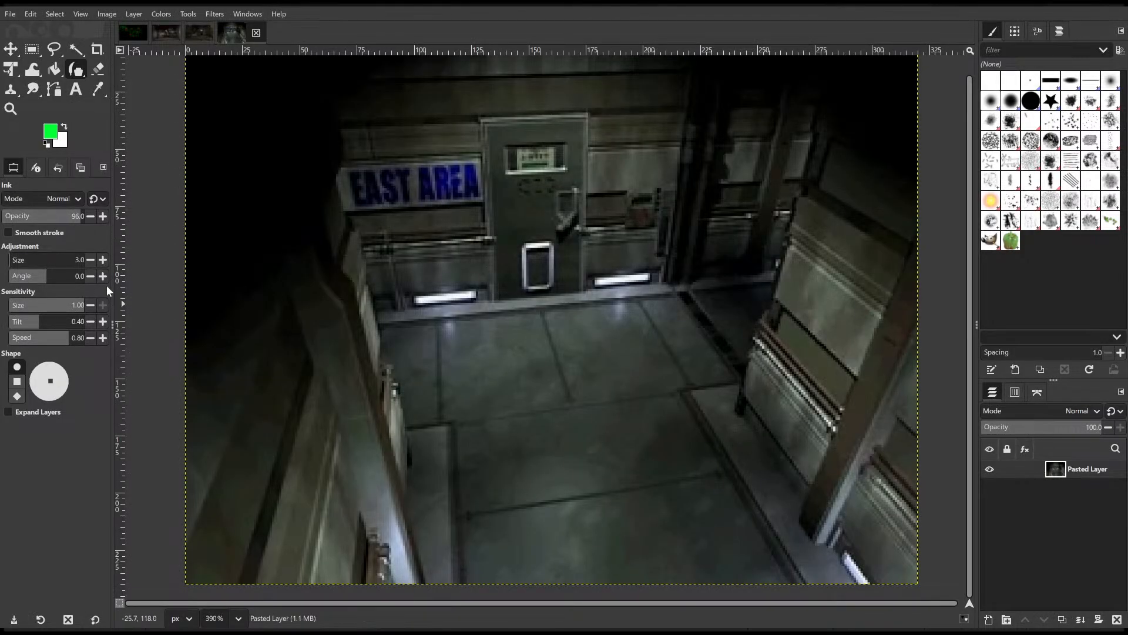
click(194, 32)
click(168, 34)
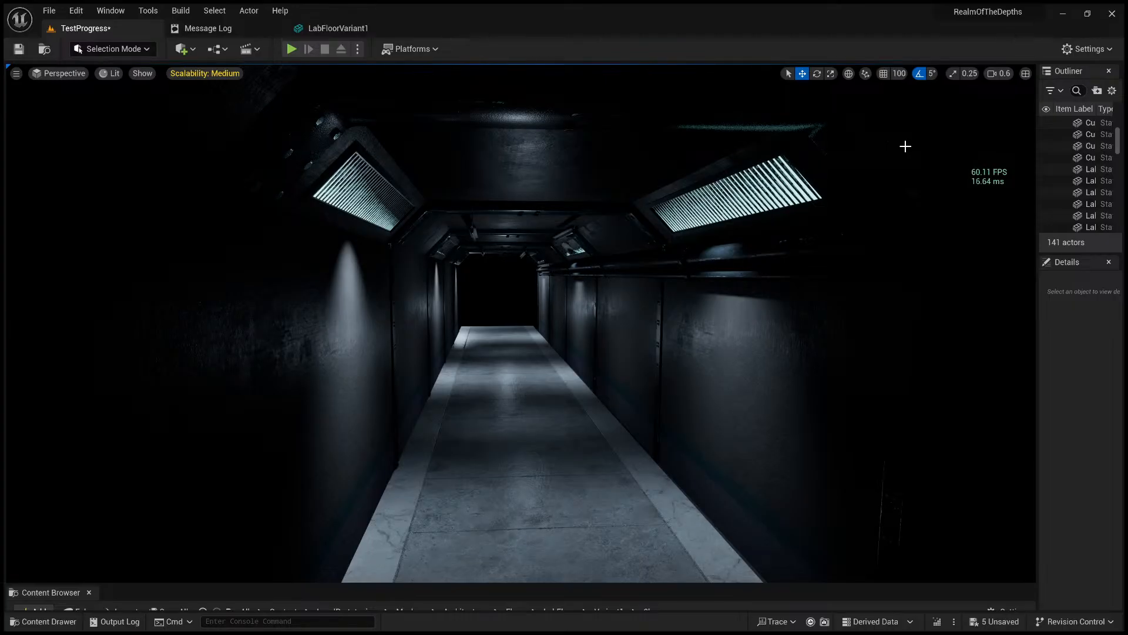
- Return to Unreal Engine, examine the floor along the corridor, and compare it with the laboratory reference image in GIMP
right_drag(674, 348, 683, 375)
key(s)
key(w)
right_drag(571, 374, 564, 353)
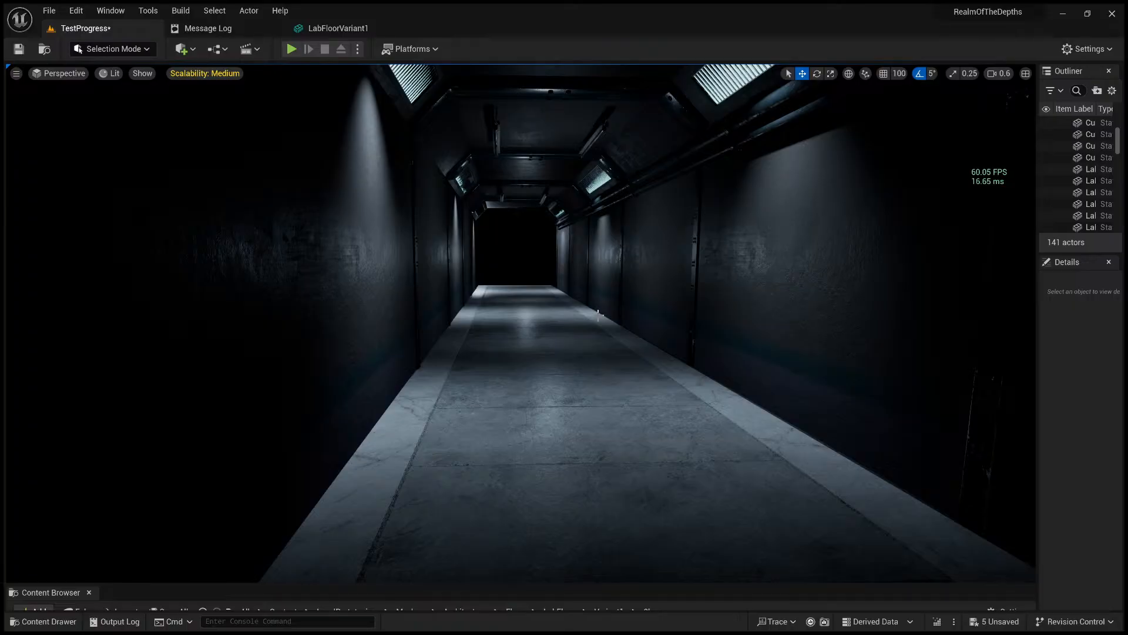
right_drag(503, 248, 530, 272)
key(w)
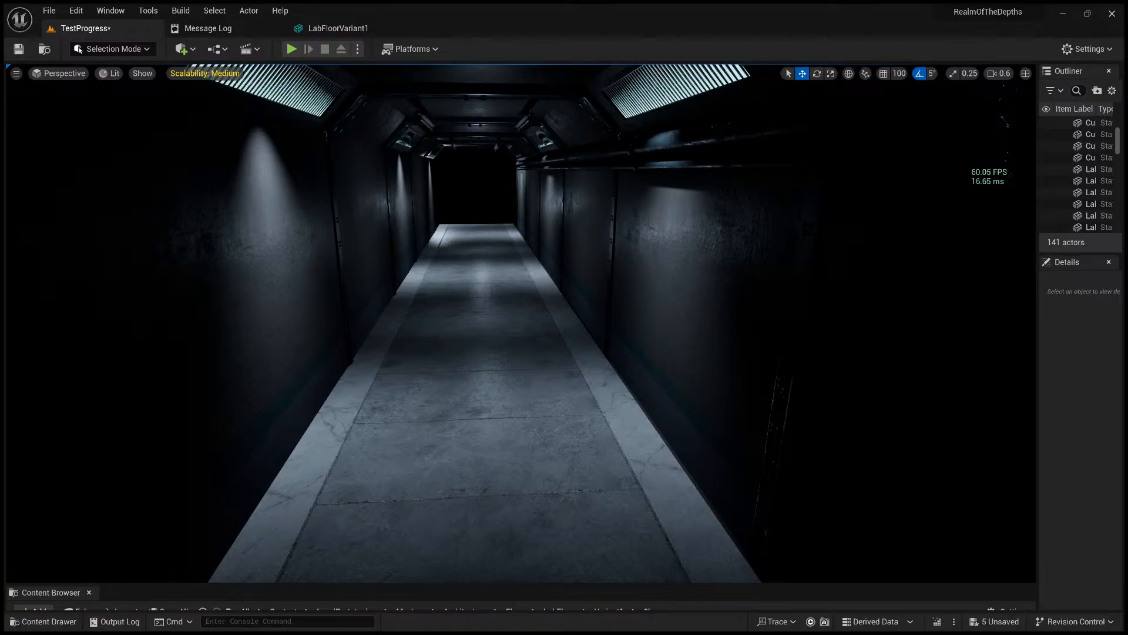
key(ctrl+shift+h)
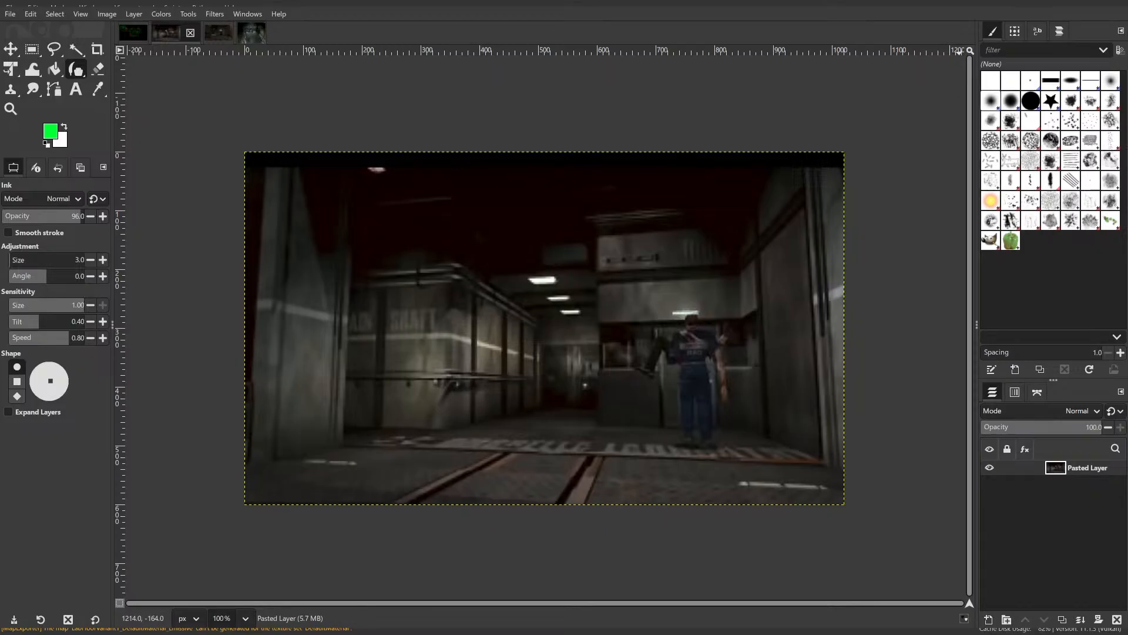
key(alt+Tab)
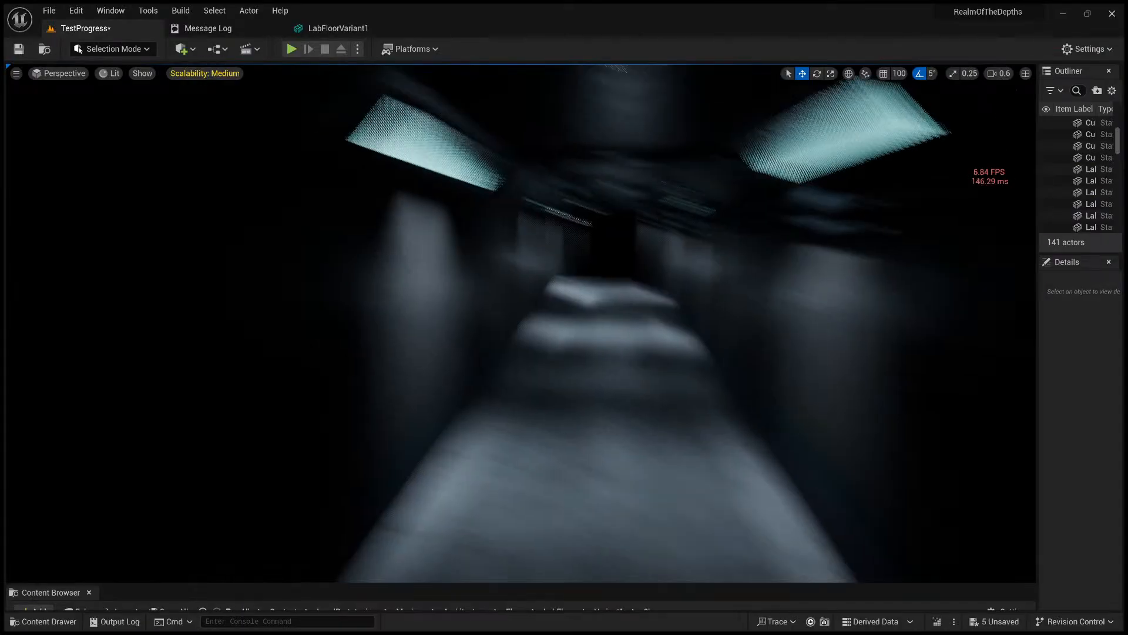
- Show the light icons in the Unreal Engine viewport and select PointLight7 and PointLight8 in the corridor
key(g)
key(w)
mouse_move(626, 271)
right_down()
mouse_move(647, 270)
mouse_move(629, 257)
mouse_move(642, 257)
right_up()
click(626, 266)
key(w)
click(537, 264)
ctrl+click(501, 258)
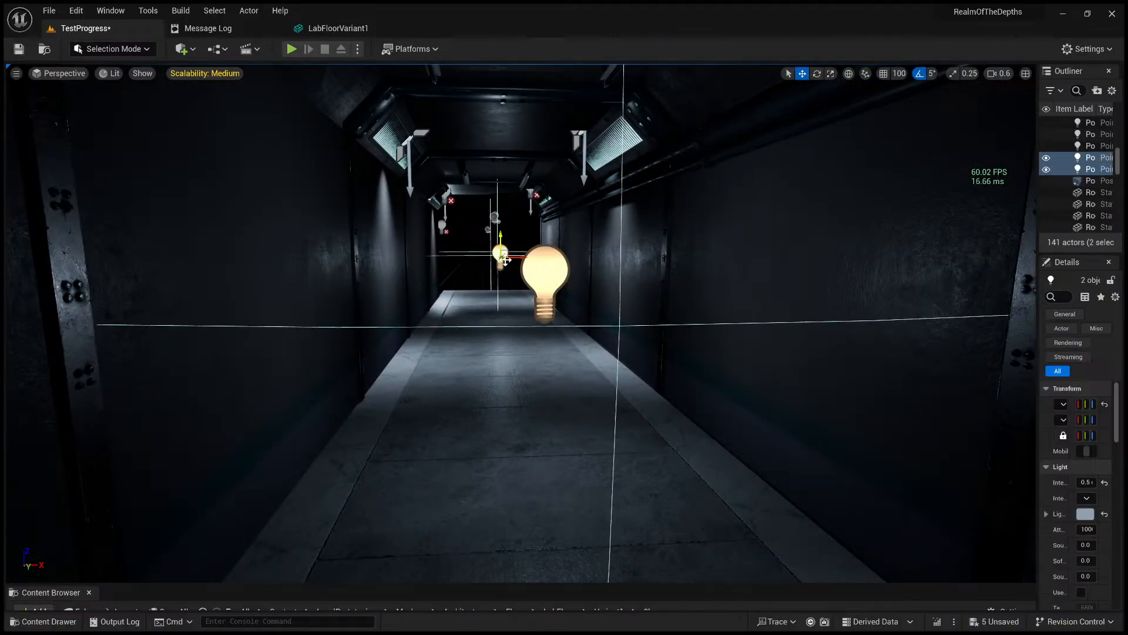
- Hide the two selected point lights to view the corridor without them, then undo the hiding
key(s)
right_drag(501, 258, 534, 265)
key(h)
key(s)
key(w)
key(s)
key(ctrl+z)
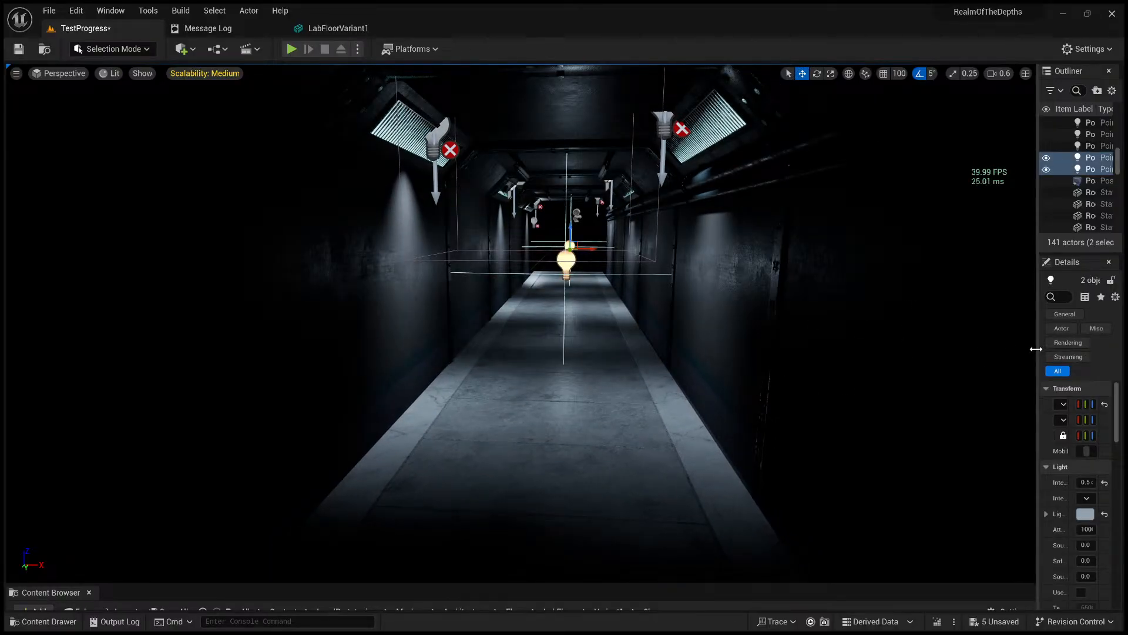
- Widen the details area and set the intensity of PointLight7 and PointLight8 to 0.2 cd
drag(1037, 348, 727, 352)
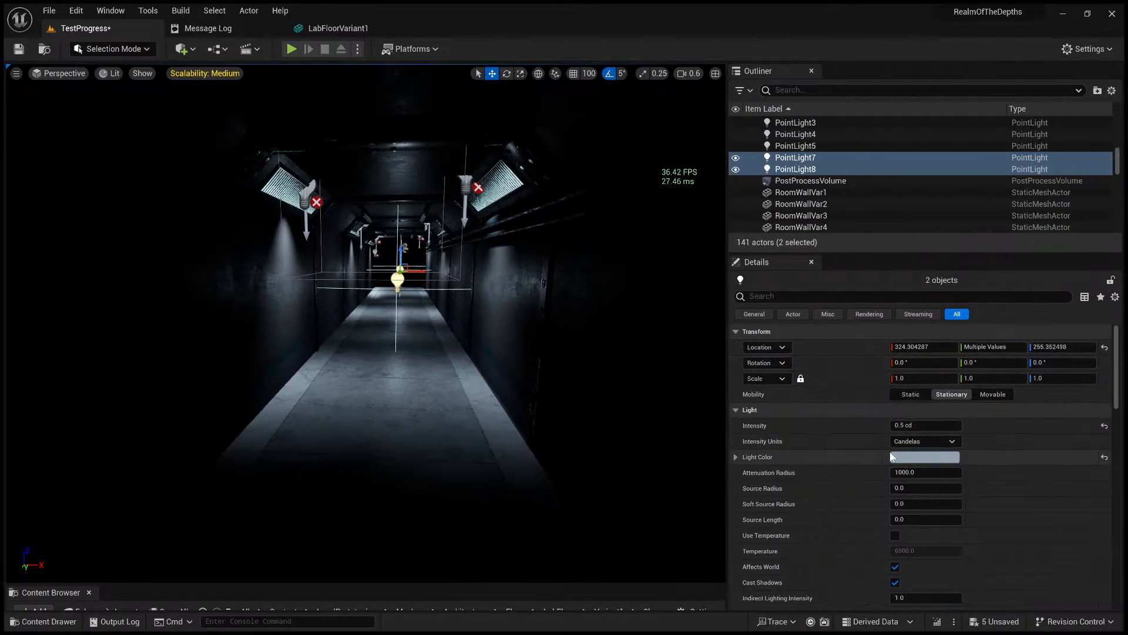
click(915, 423)
text(0.2)
key(Return)
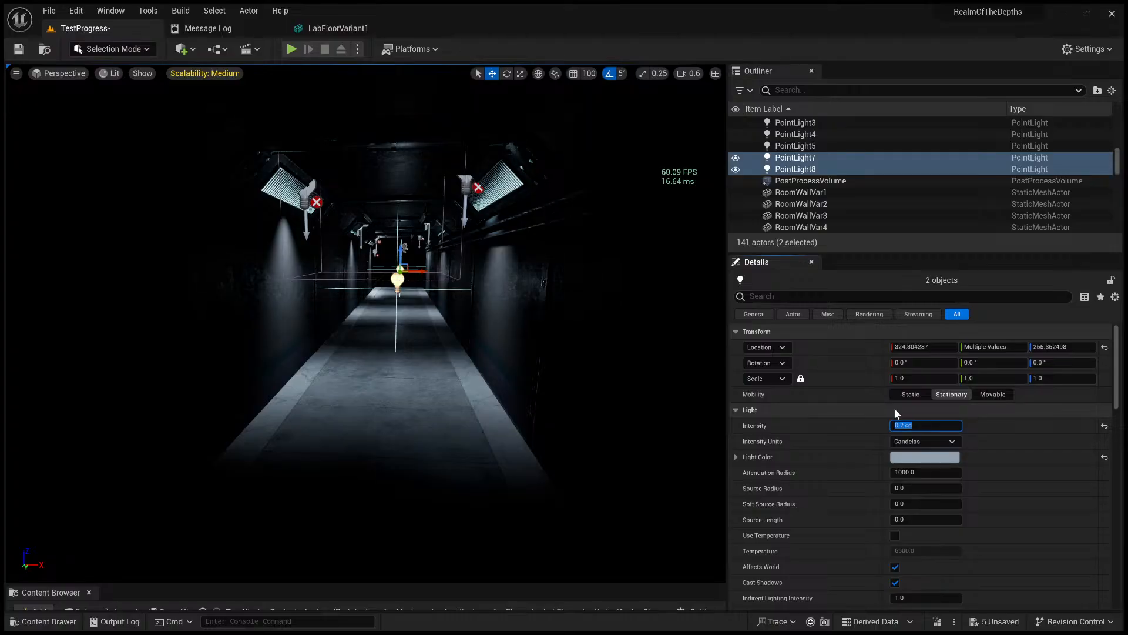
- Select all six corridor spotlights, SpotLight through SpotLight6, and set their intensity to 0.5 cd
click(464, 184)
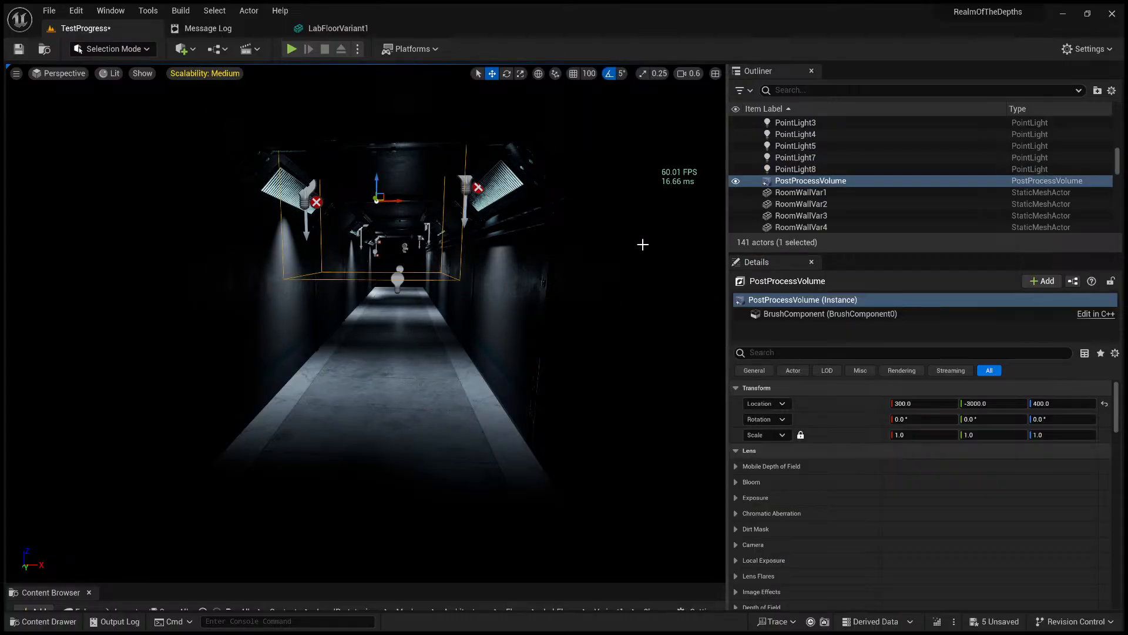
key(w)
right_drag(643, 243, 589, 224)
key(w)
key(e)
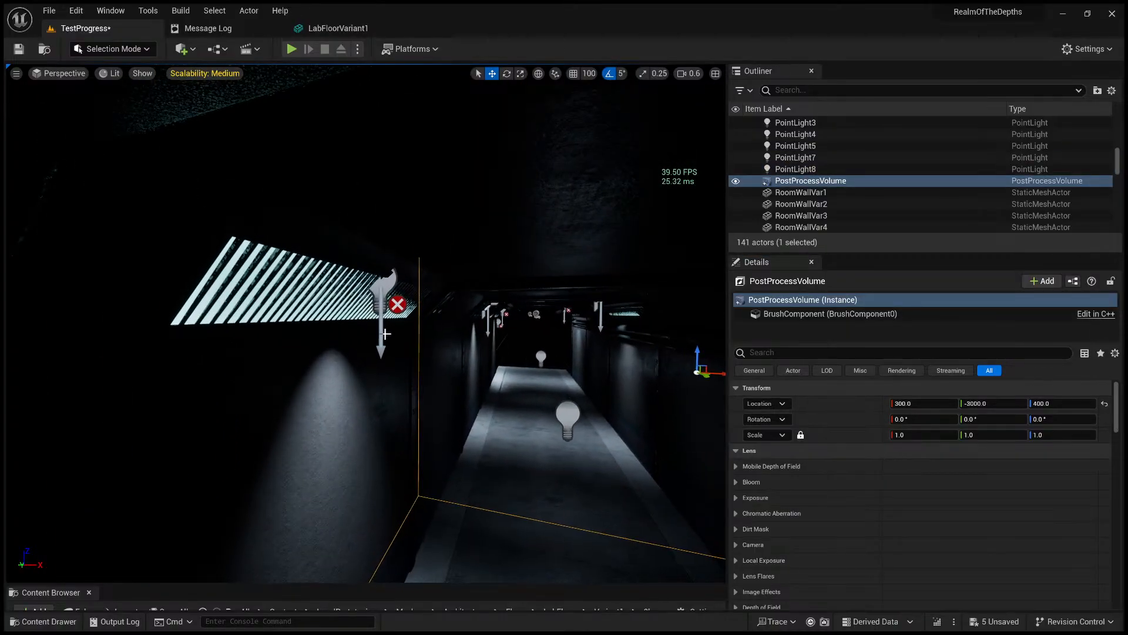
click(385, 293)
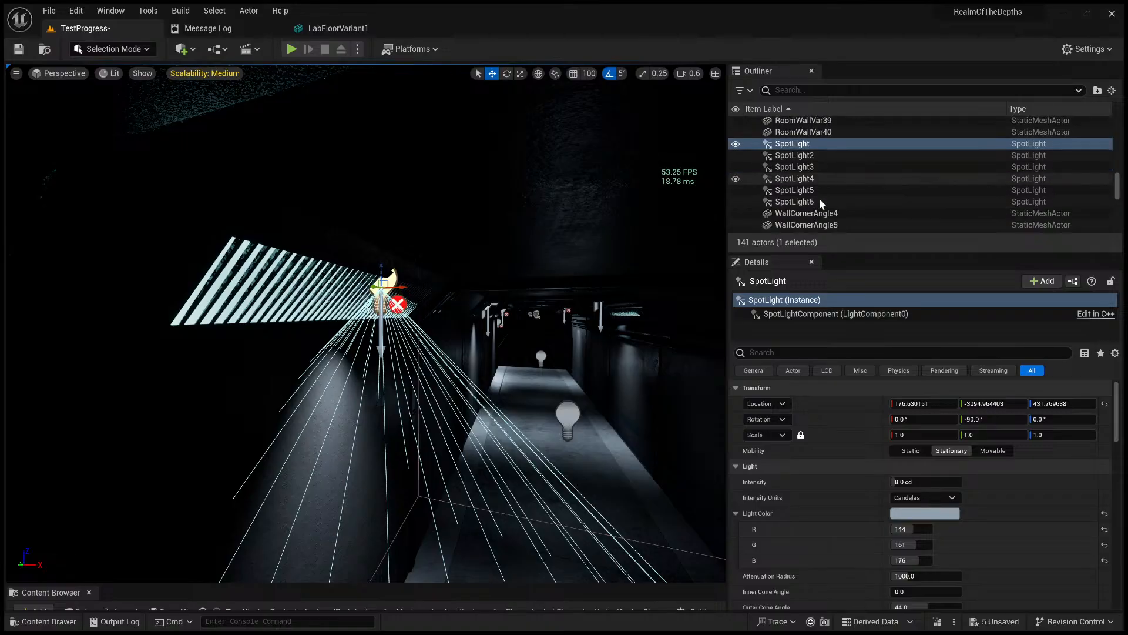
scroll(823, 194, down, 2)
shift+click(826, 187)
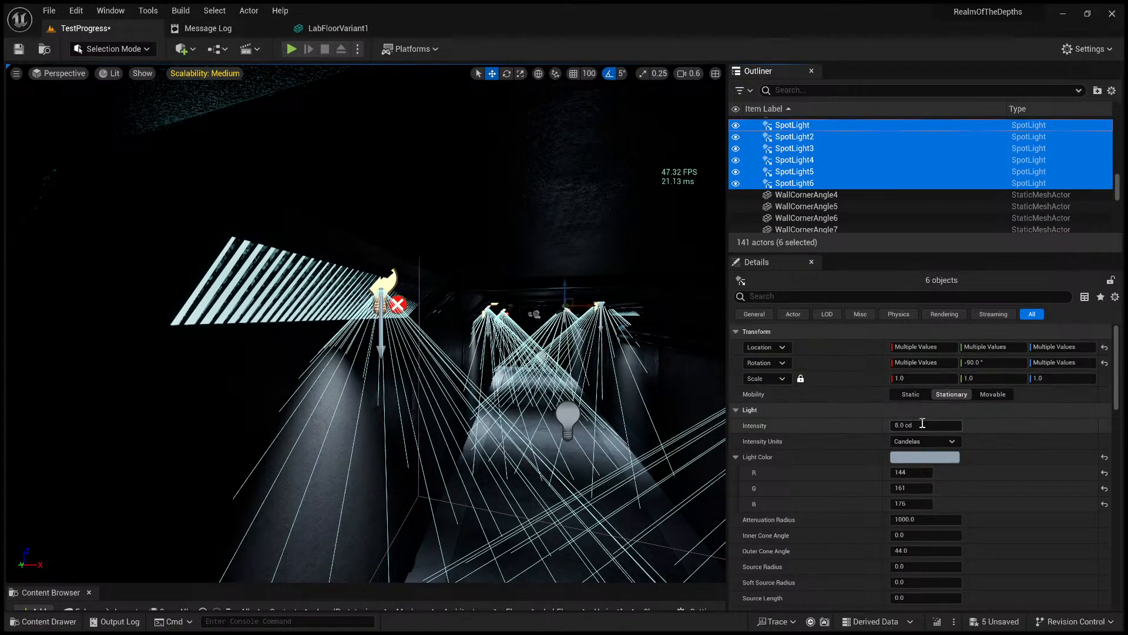
click(923, 424)
key(BackSpace)
text(.5)
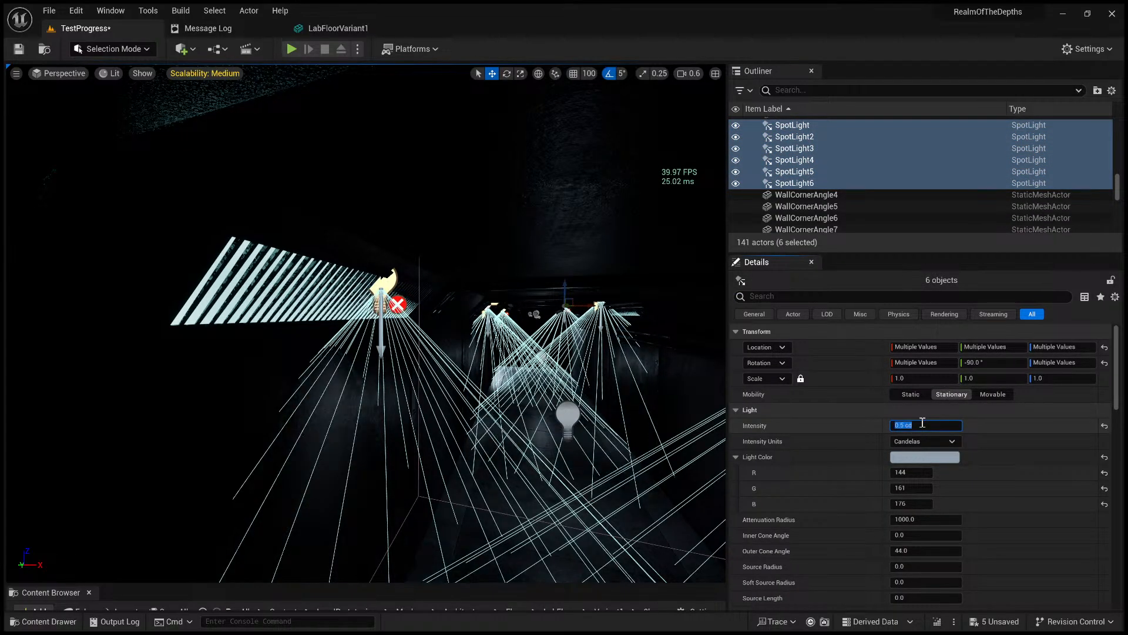
- Confirm the spotlight intensity of 0.5 cd and delete PointLight5 outside the corridor's end
key(Return)
key(f)
key(w)
mouse_move(365, 324)
right_down()
mouse_move(382, 323)
mouse_move(370, 321)
right_up()
right_drag(559, 403, 559, 403)
click(635, 244)
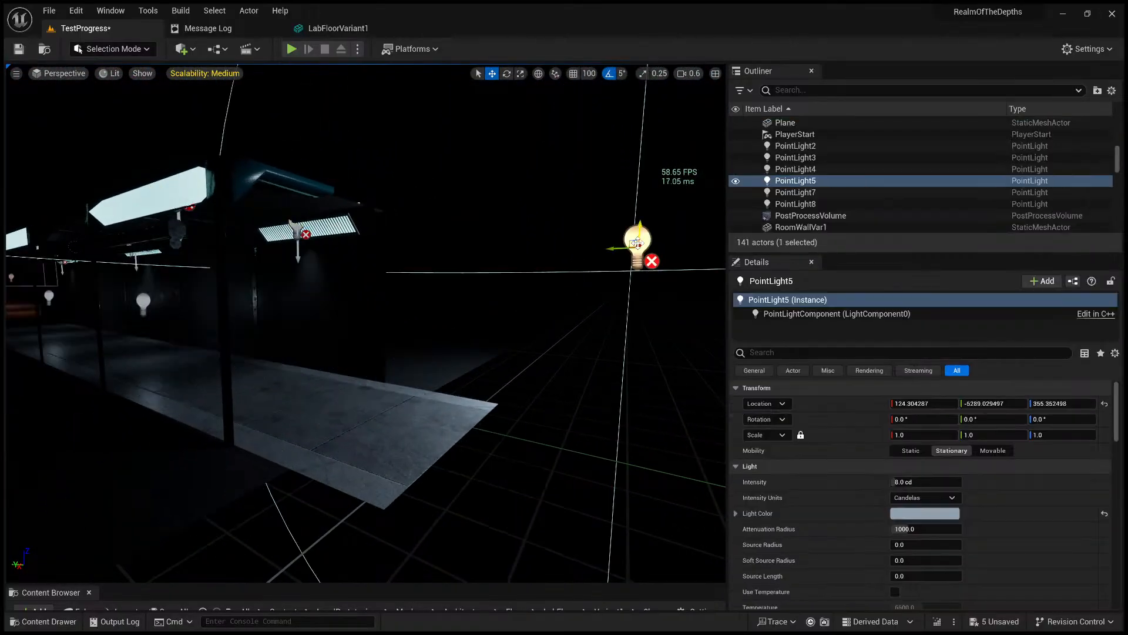
key(Delete)
- Play-test the dimmed corridor from the LabFloorVariant2 section, walk forward briefly and stop the session
right_drag(559, 307, 649, 496)
key(w)
scroll(553, 300, up, 2)
click(388, 441)
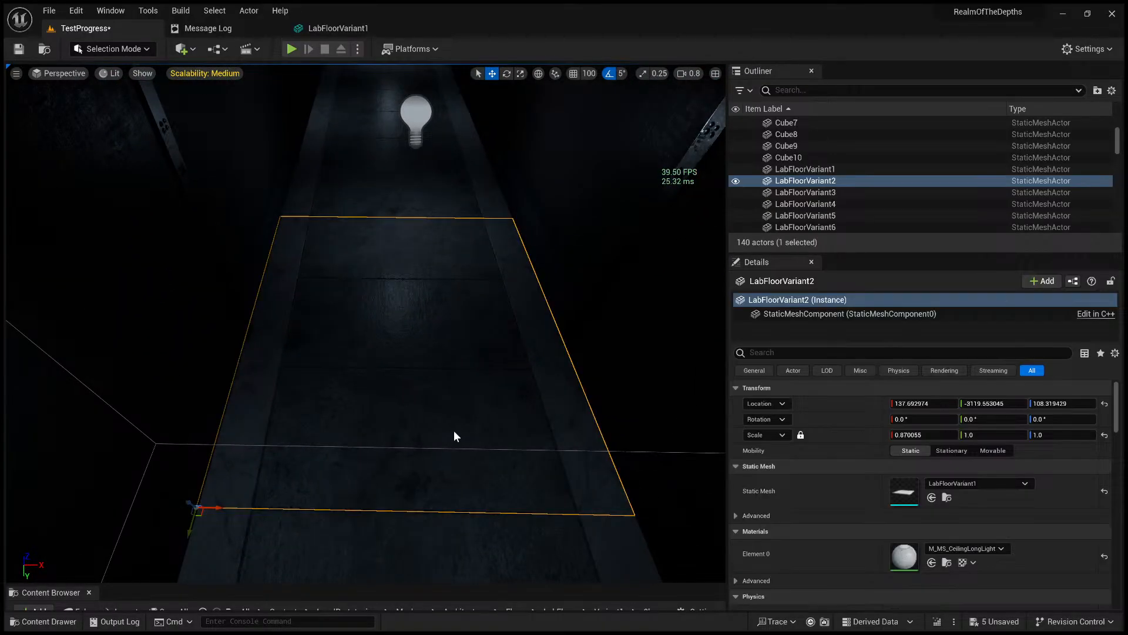
key(alt+p)
key(w)
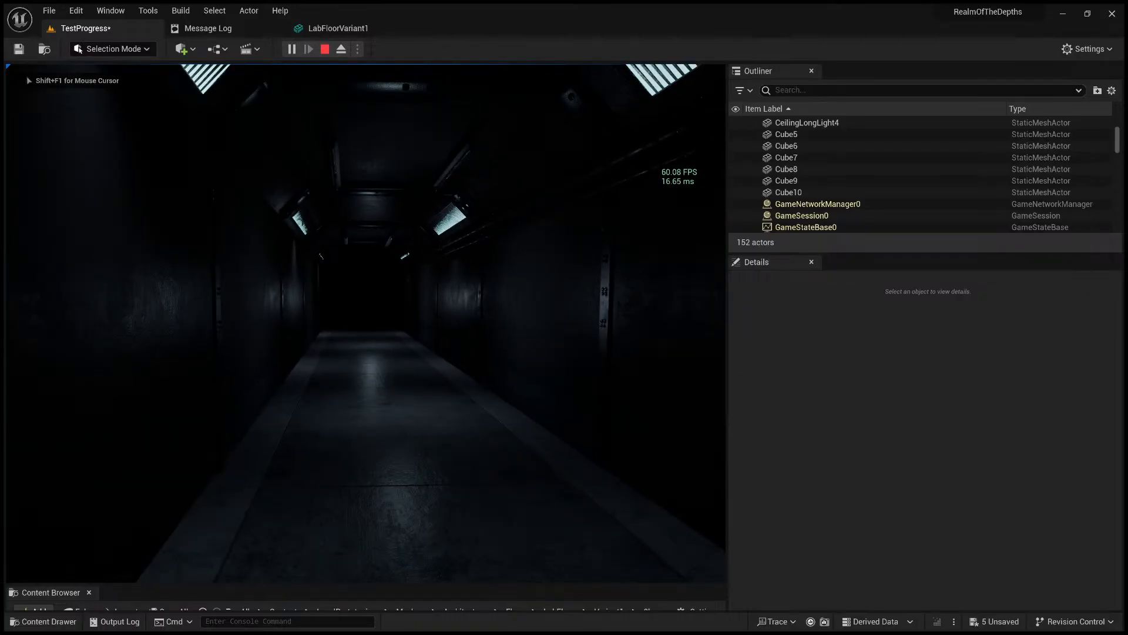
key(Escape)
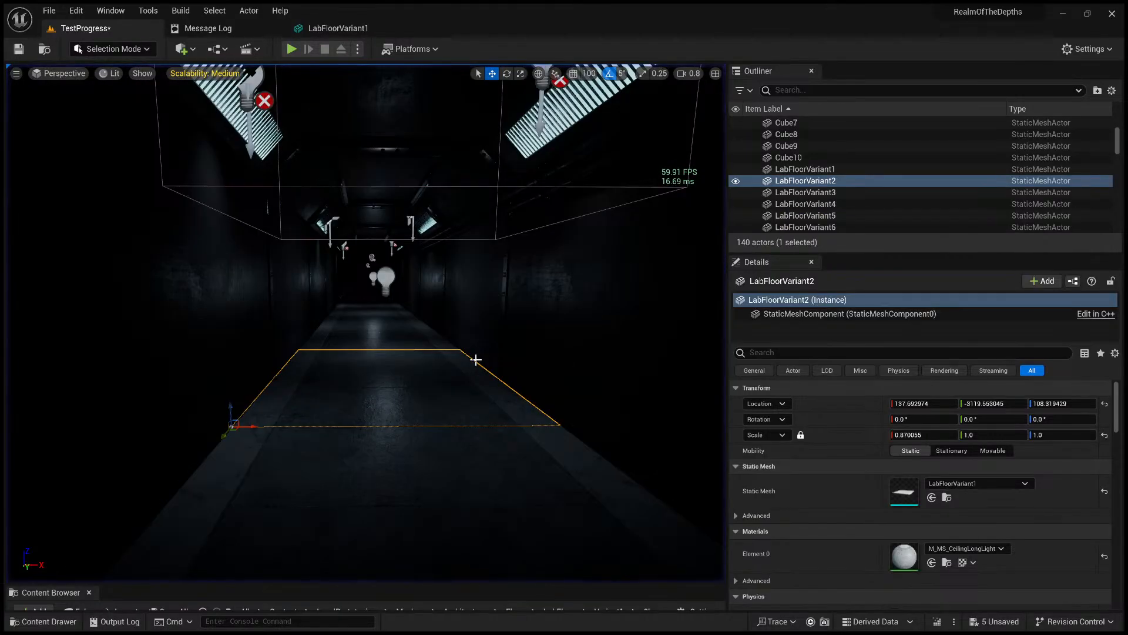
- Undo the PointLight5 deletion and the latest intensity changes to the six spotlights and to PointLight7 and PointLight8
key(ctrl+z)
key(ctrl+z)
key(ctrl+z)
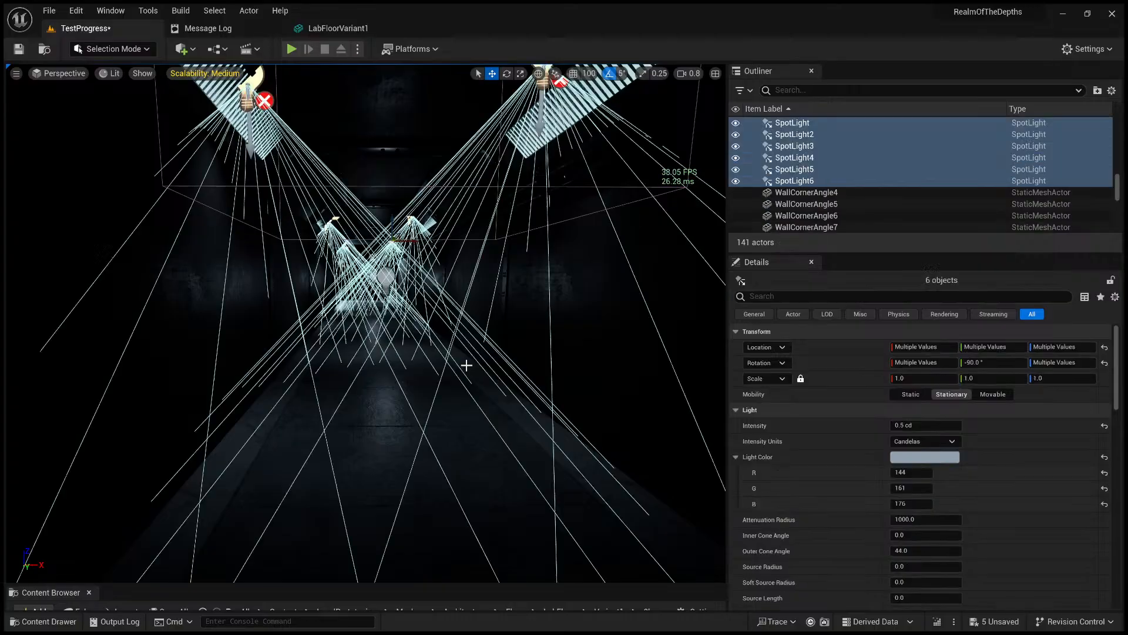
key(ctrl+z)
key(ctrl+z)
key(ctrl+z)
key(ctrl+z)
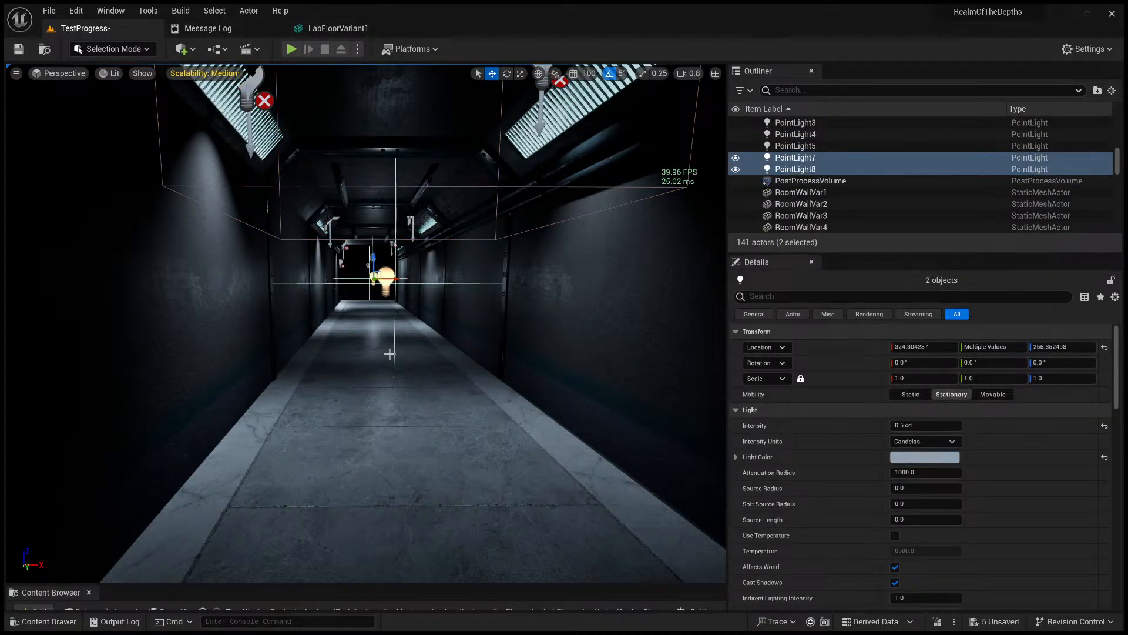
- Switch to GIMP with the reference images and paste the copied picture as a new image
key(s)
mouse_move(460, 351)
right_down()
mouse_move(453, 340)
mouse_move(461, 351)
right_up()
key(w)
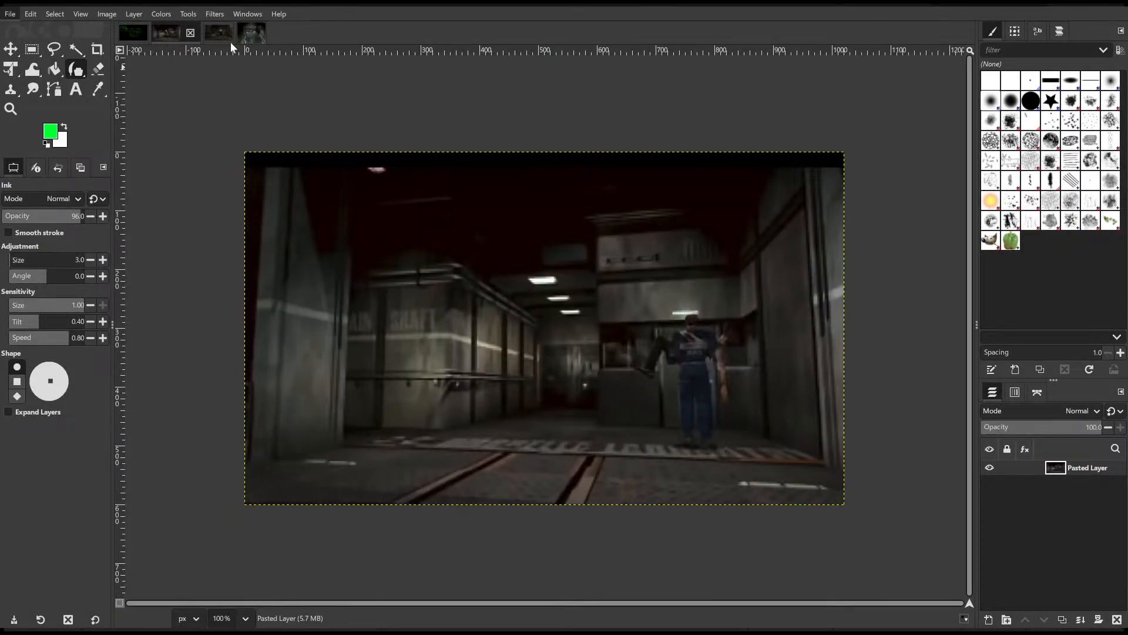
key(ctrl+shift+v)
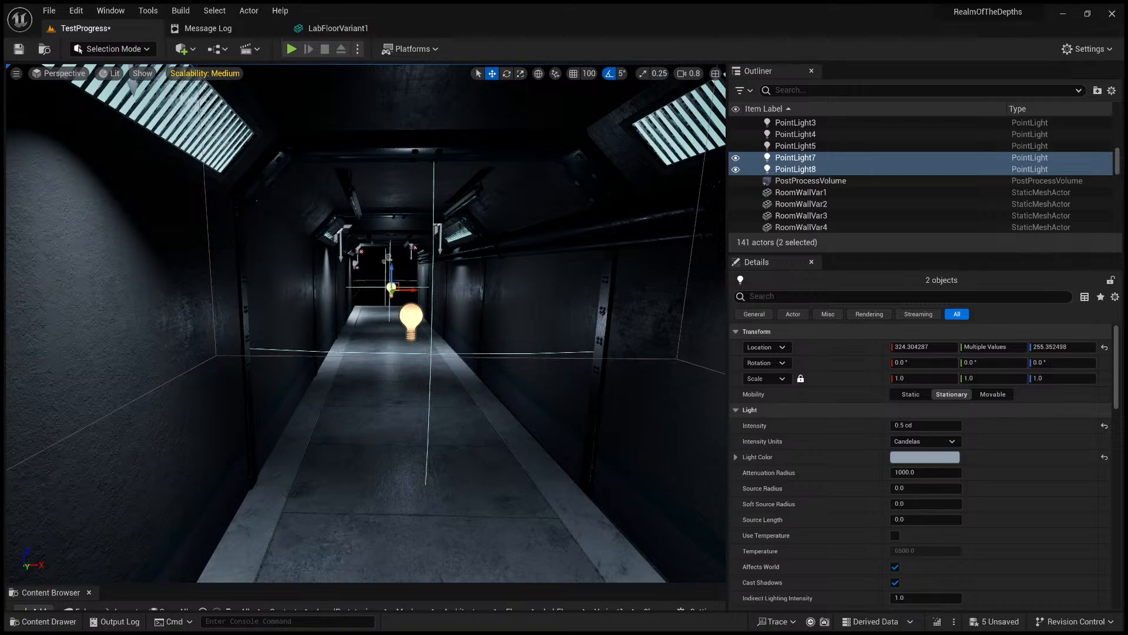
- Deselect the point lights in the Unreal Engine level and examine the corridor's lighting from several distances
click(370, 262)
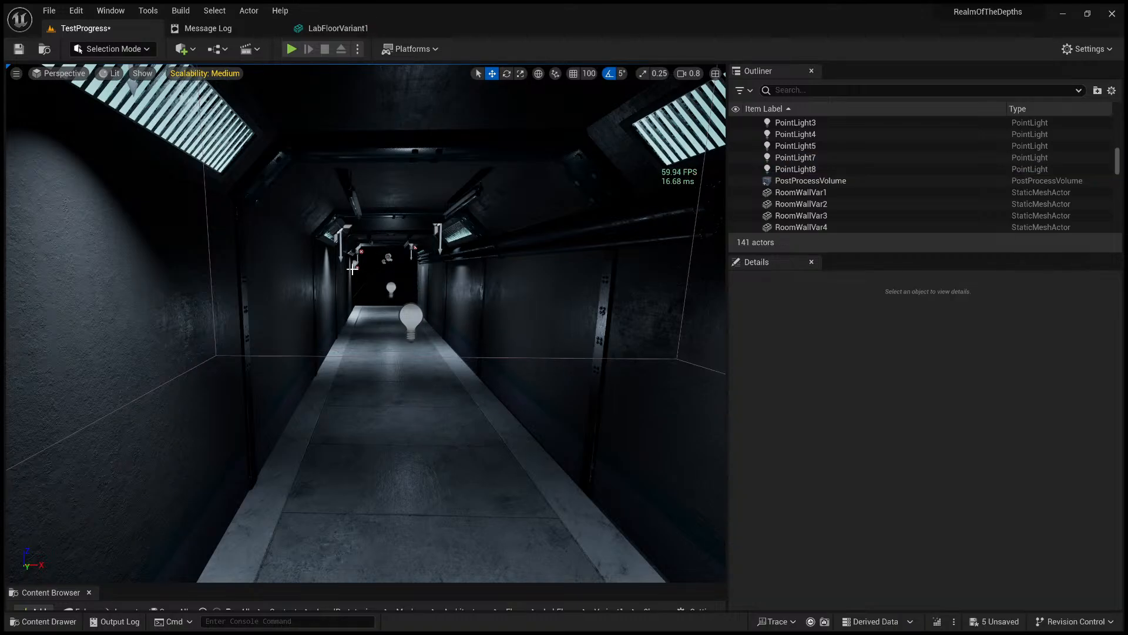
right_drag(372, 277, 446, 276)
key(s)
key(s)
key(w)
key(s)
key(w)
key(s)
key(q)
click(248, 256)
click(266, 258)
ctrl+click(474, 250)
key(w)
ctrl+click(360, 383)
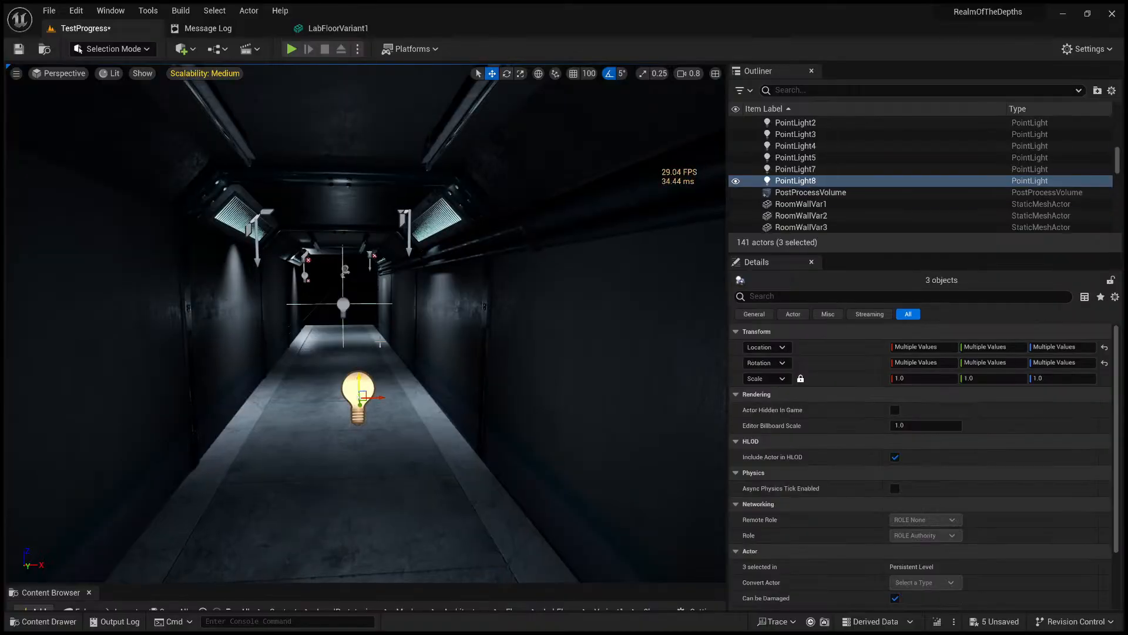
ctrl+click(405, 216)
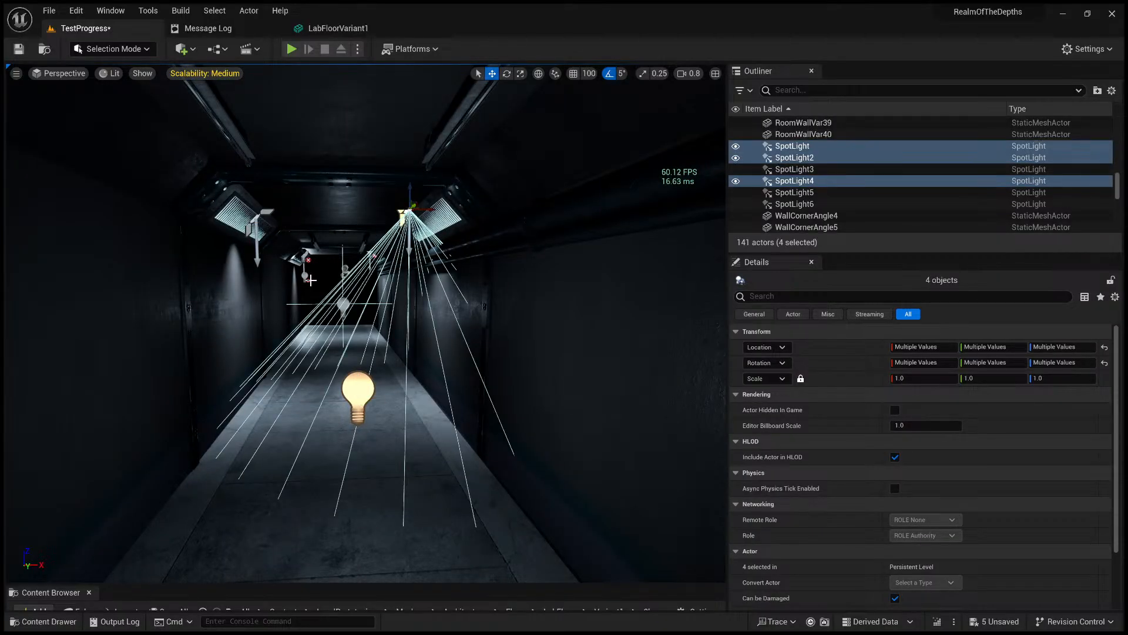
- Select PointLight7 and PointLight8 and examine their attenuation ranges from outside the corridor
click(360, 387)
ctrl+click(344, 305)
key(s)
right_drag(358, 320, 476, 376)
key(a)
key(w)
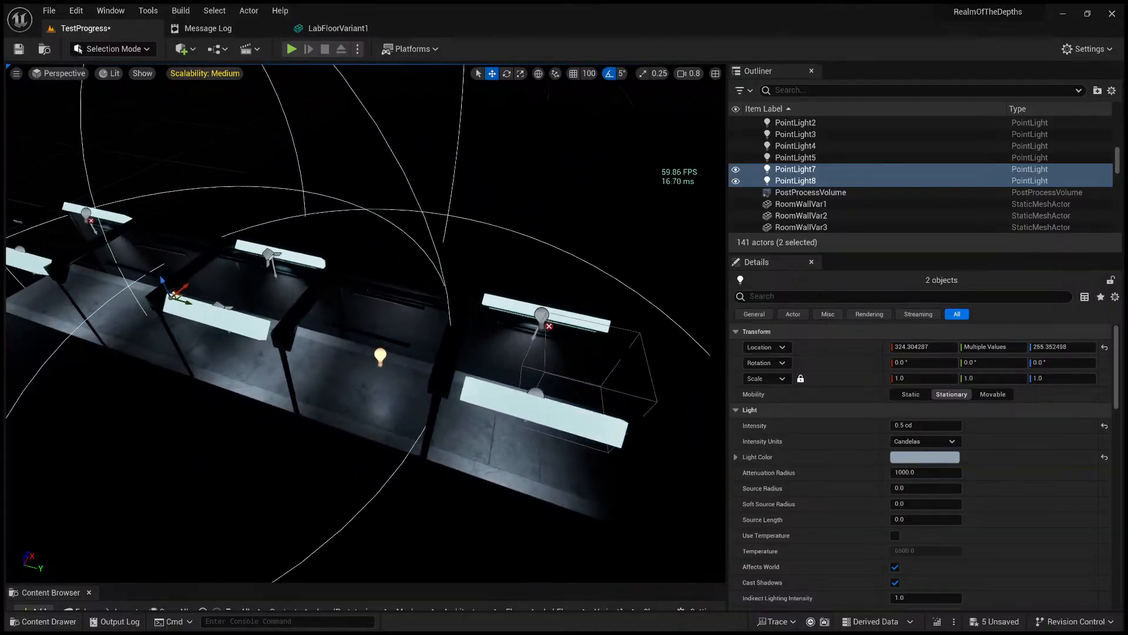
- Delete PointLight5, the stray light beyond the end of the corridor
key(a)
right_drag(194, 291, 220, 296)
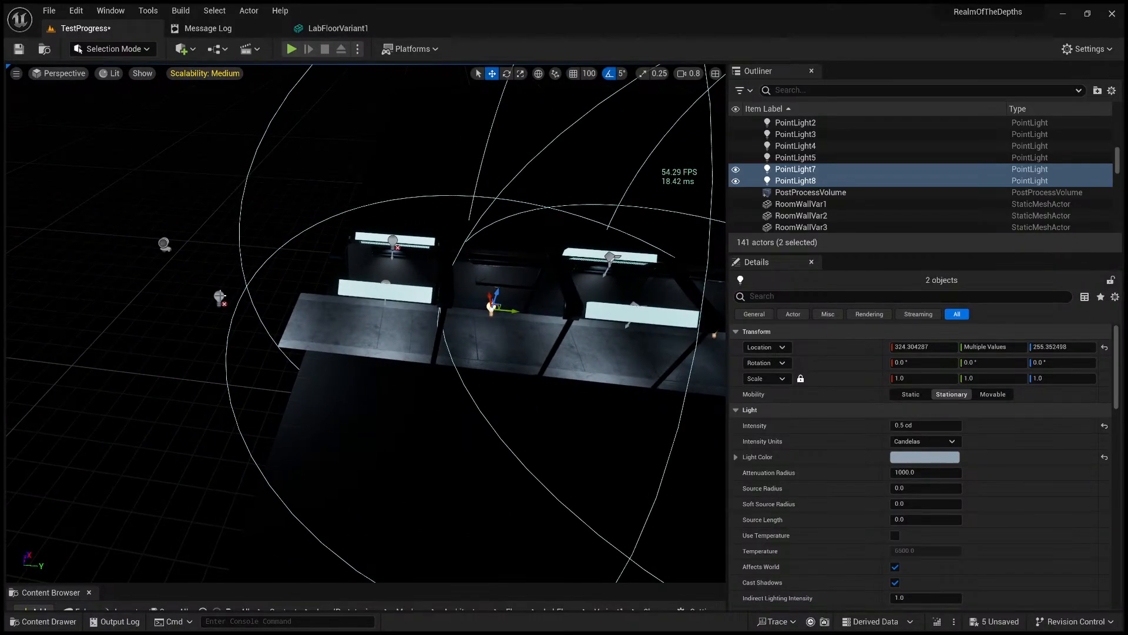
click(220, 296)
key(Delete)
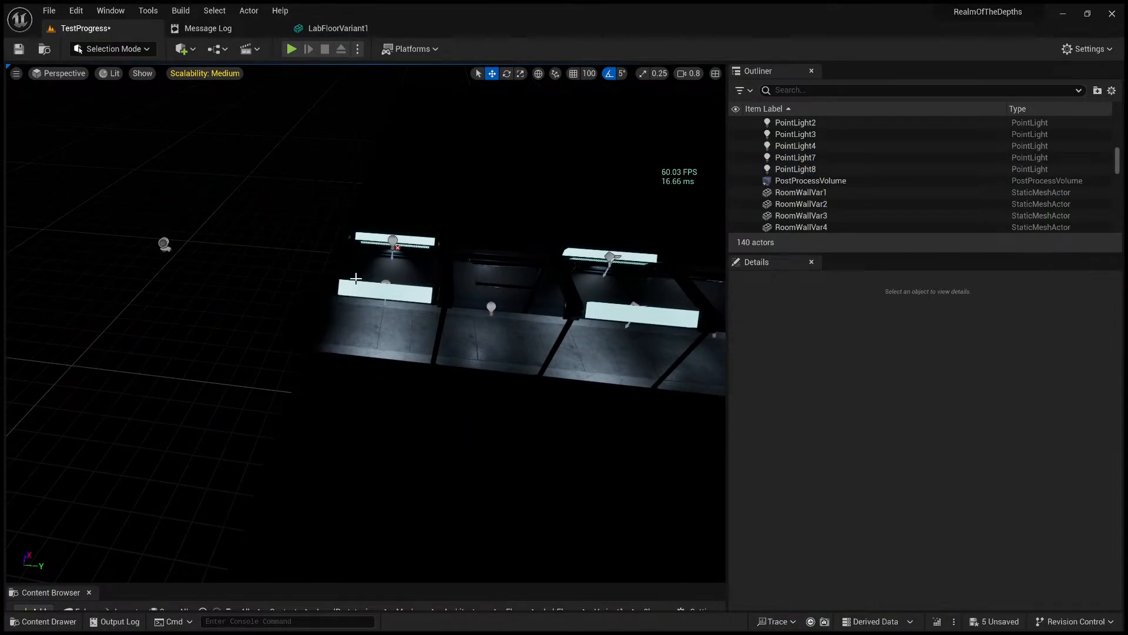
- Reselect PointLight7 and PointLight8 inside the corridor and set their intensity to 0.2 cd
right_drag(330, 274, 458, 286)
key(a)
key(w)
key(s)
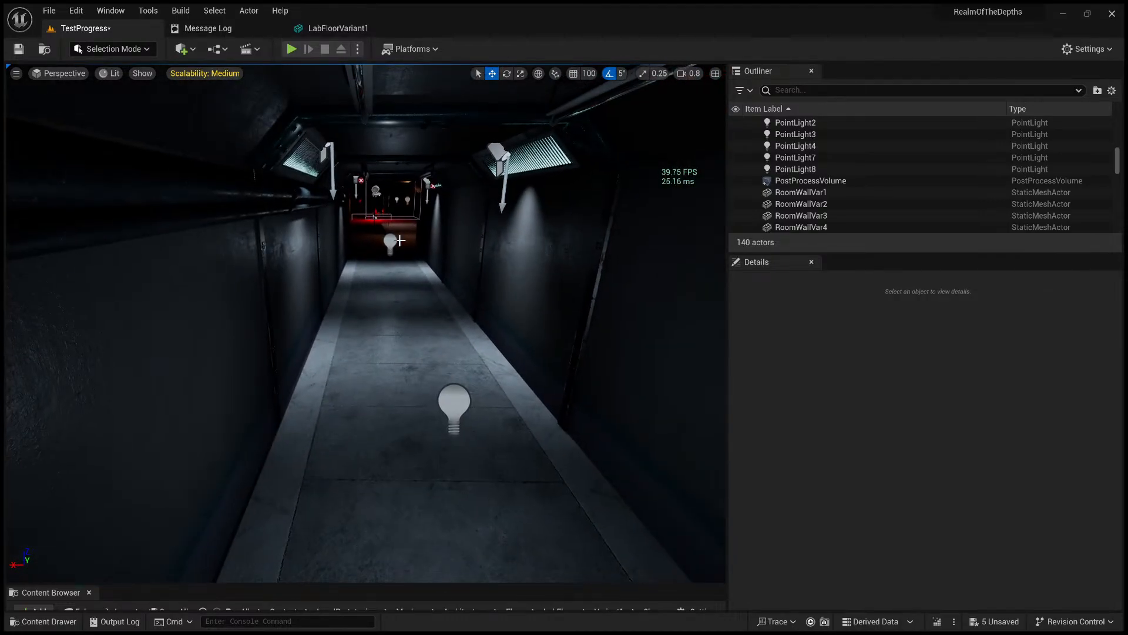
click(389, 242)
ctrl+click(451, 401)
key(d)
right_drag(451, 401, 276, 400)
key(s)
key(w)
mouse_move(501, 382)
right_down()
mouse_move(429, 374)
mouse_move(503, 382)
right_up()
click(919, 425)
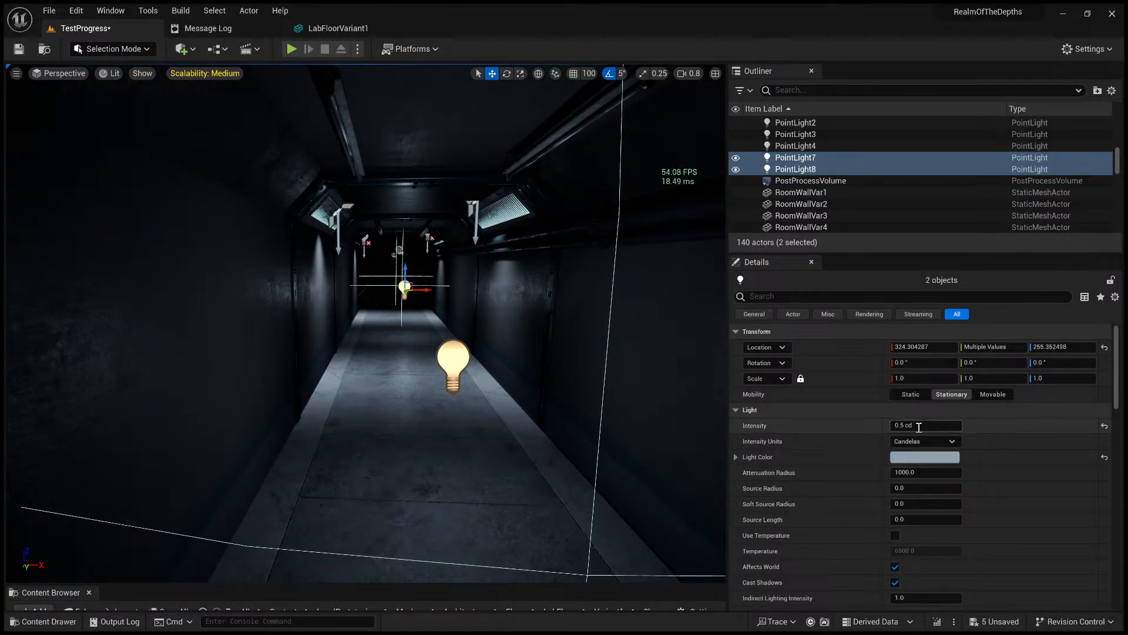
key(BackSpace)
key(Return)
text(.2)
key(Return)
- Select the six corridor spotlights, SpotLight through SpotLight6, and set their intensity to 5 cd
right_drag(588, 282, 517, 259)
key(w)
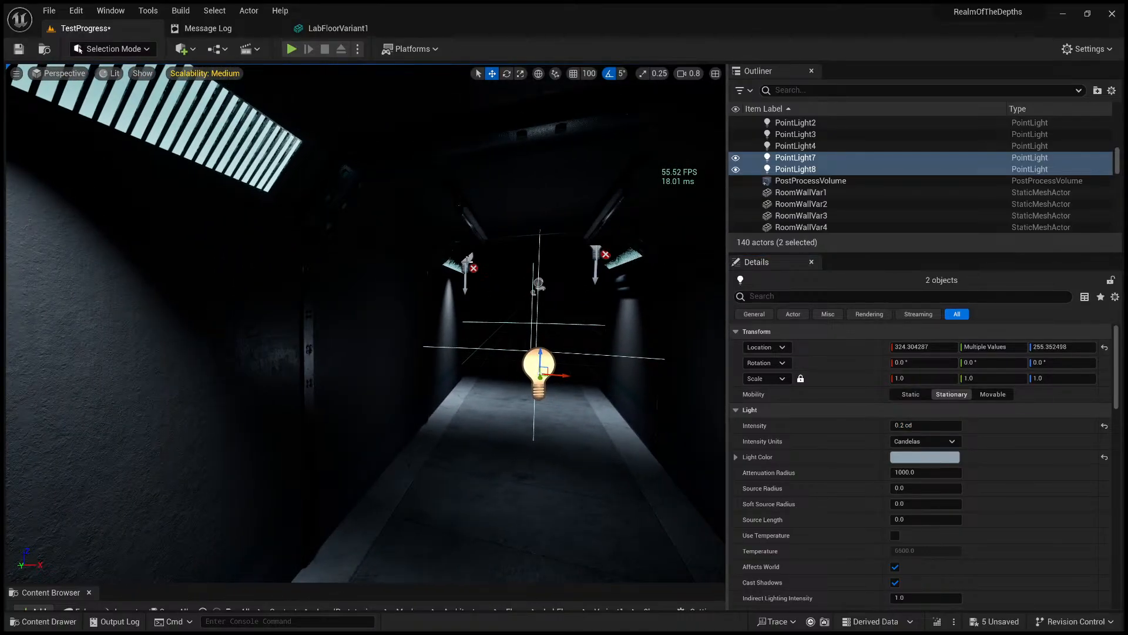
click(468, 263)
shift+click(806, 135)
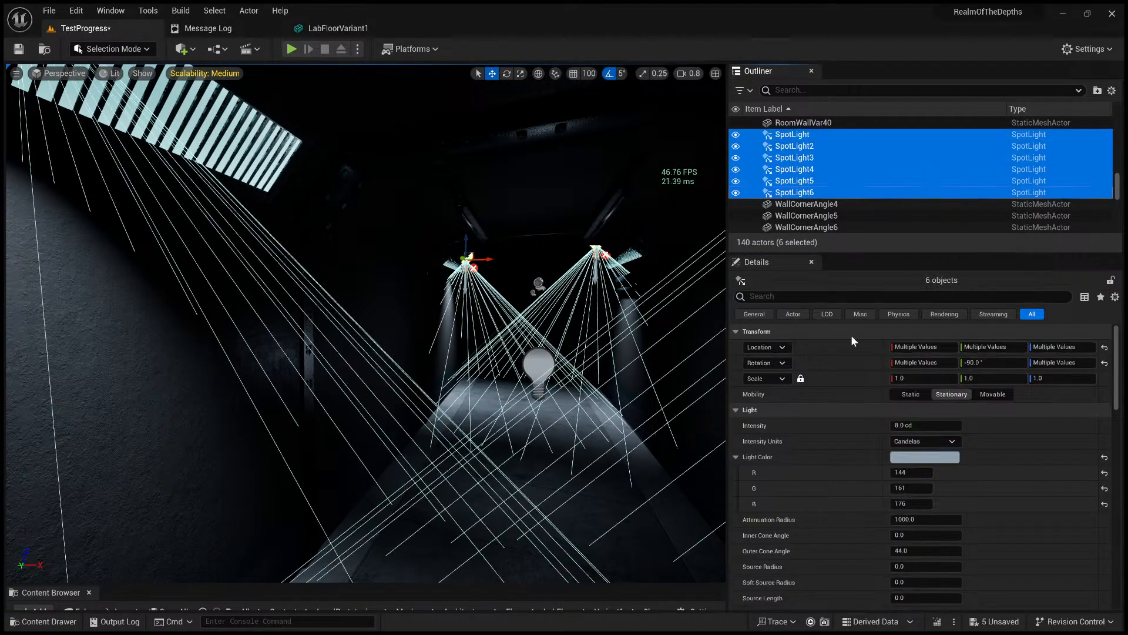
click(910, 424)
text(5)
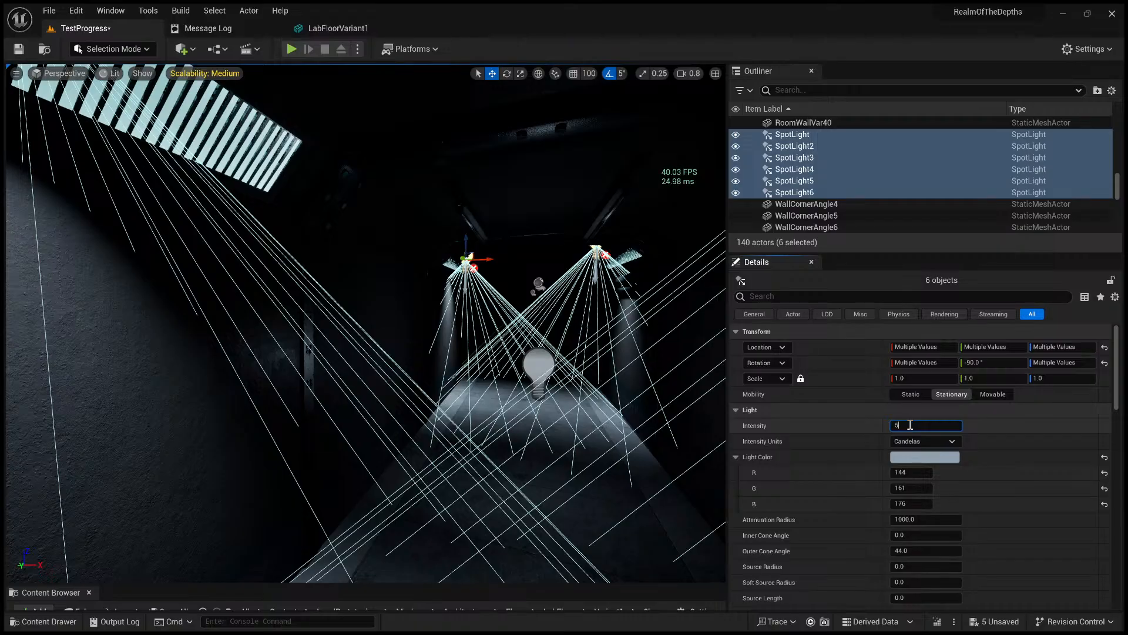
key(Return)
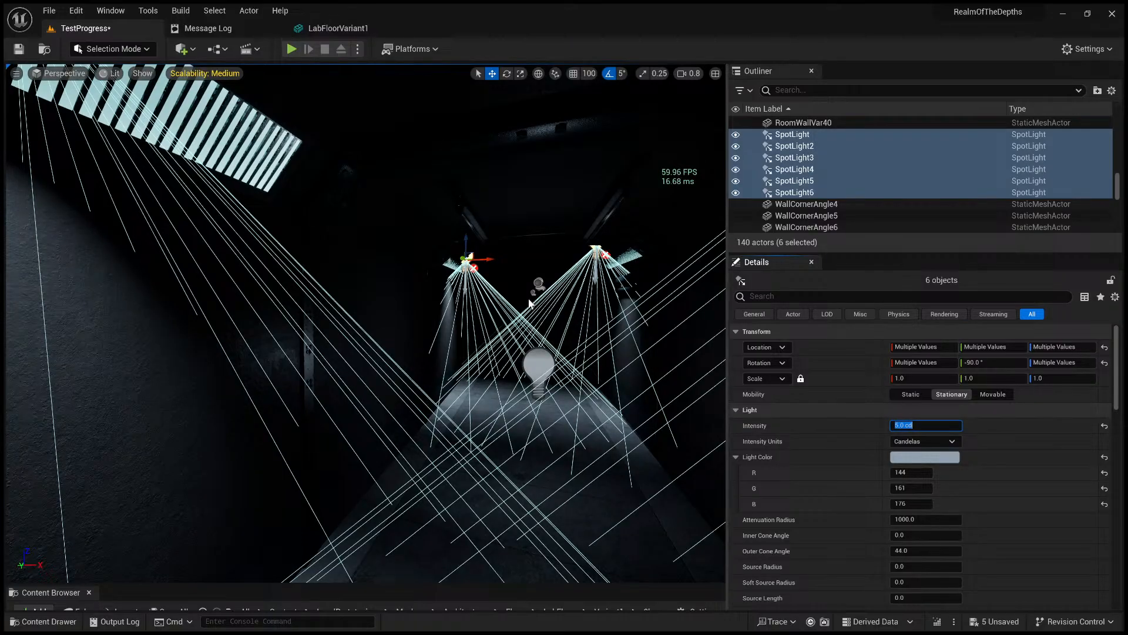
- Deselect the spotlights, inspect the corridor's floor and walls, and play-test briefly from the LabFloorVariant1 section
click(524, 311)
key(s)
right_drag(524, 311, 682, 333)
key(s)
key(w)
key(s)
key(w)
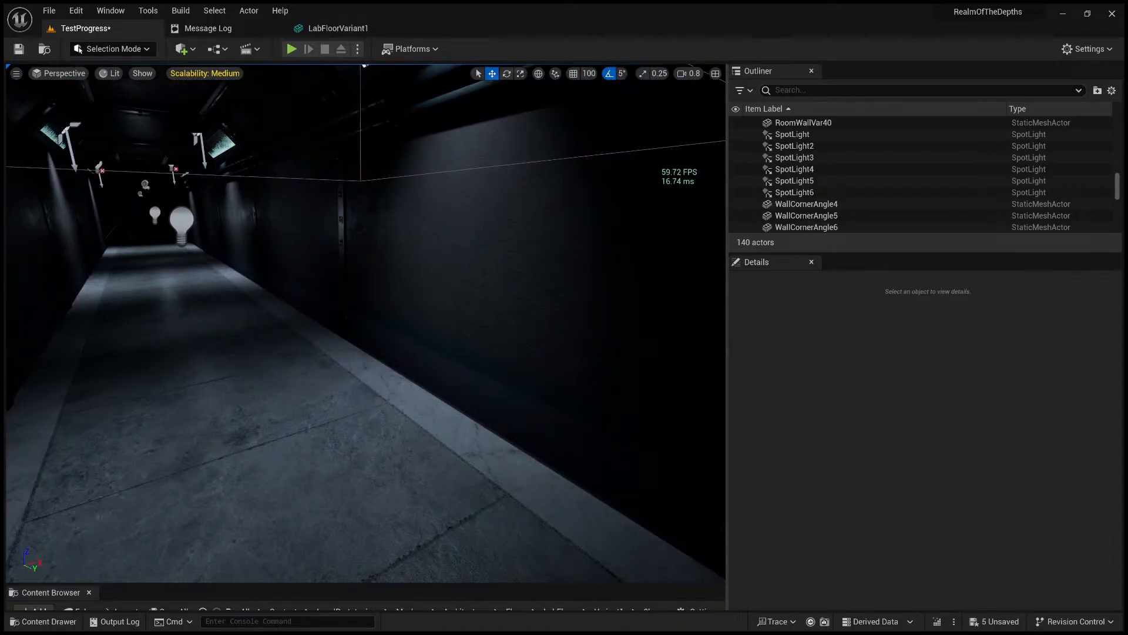
click(440, 453)
key(alt+p)
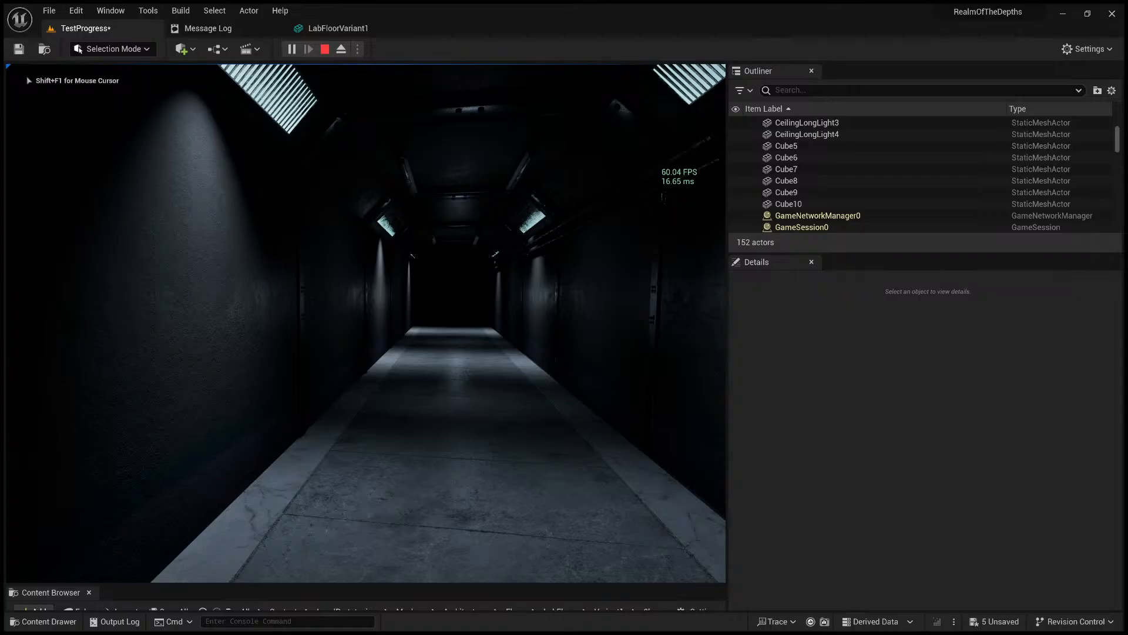
key(Escape)
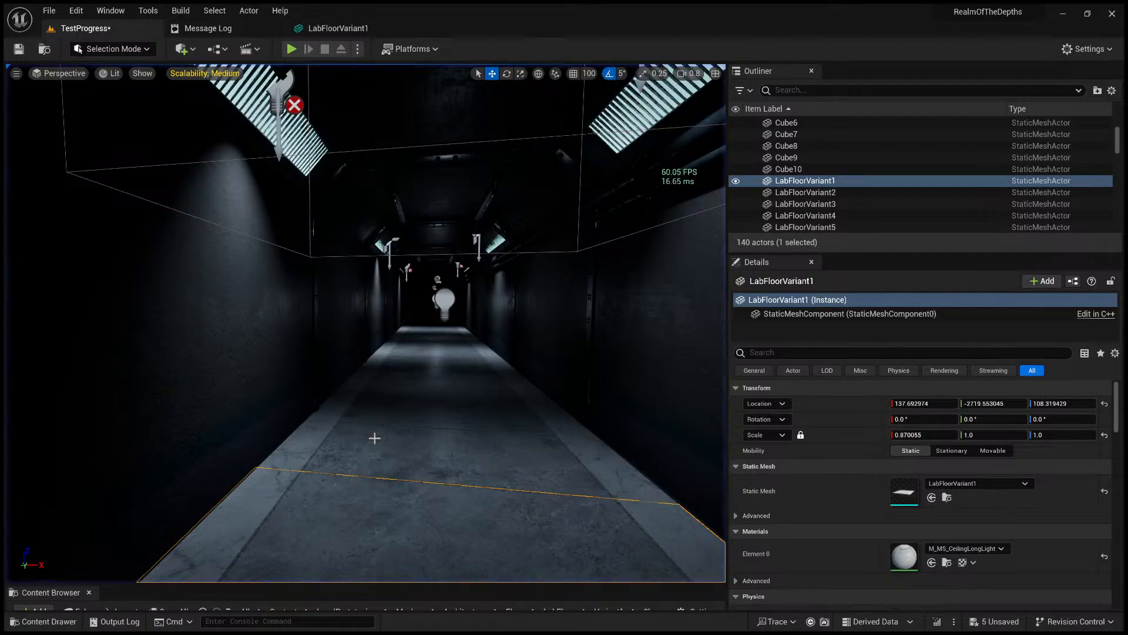
- Undo the recent selections and the last intensity change to the six spotlights
key(ctrl+z)
key(ctrl+z)
key(ctrl+z)
key(ctrl+z)
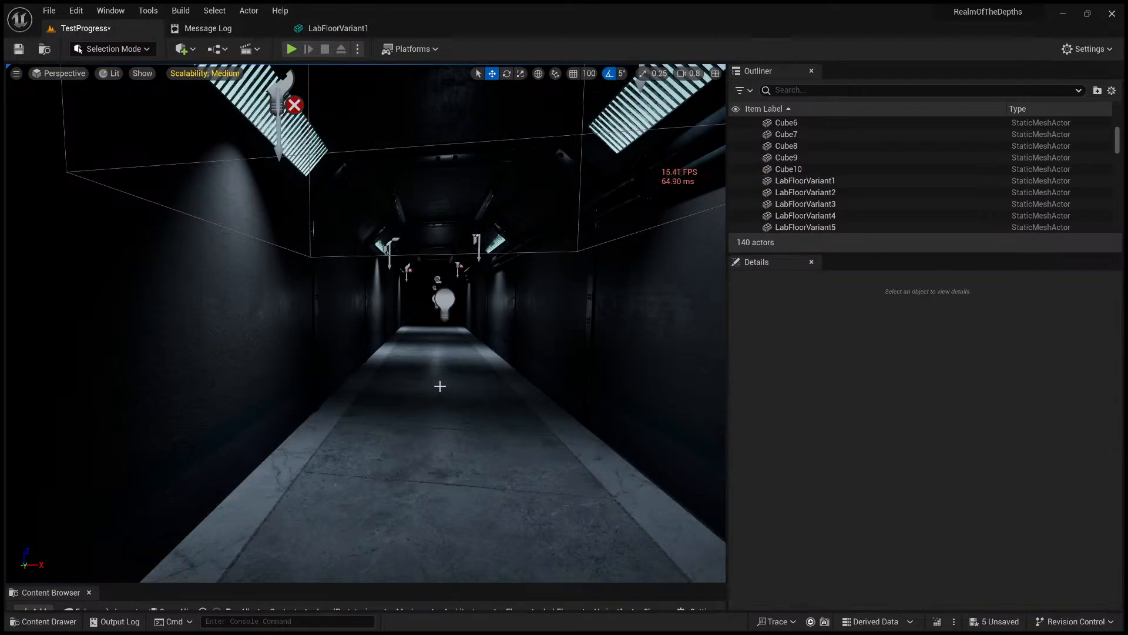
key(ctrl+z)
key(ctrl+z)
key(ctrl+z)
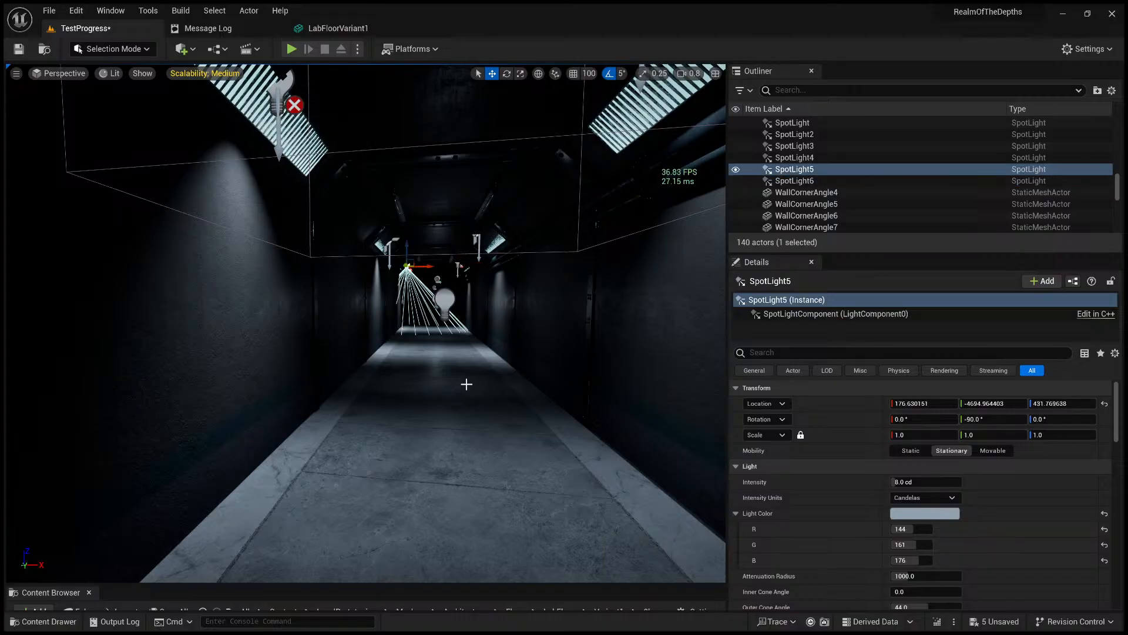
- View the corridor from above, undo the stray selections and select PointLight8 to check its settings
click(411, 283)
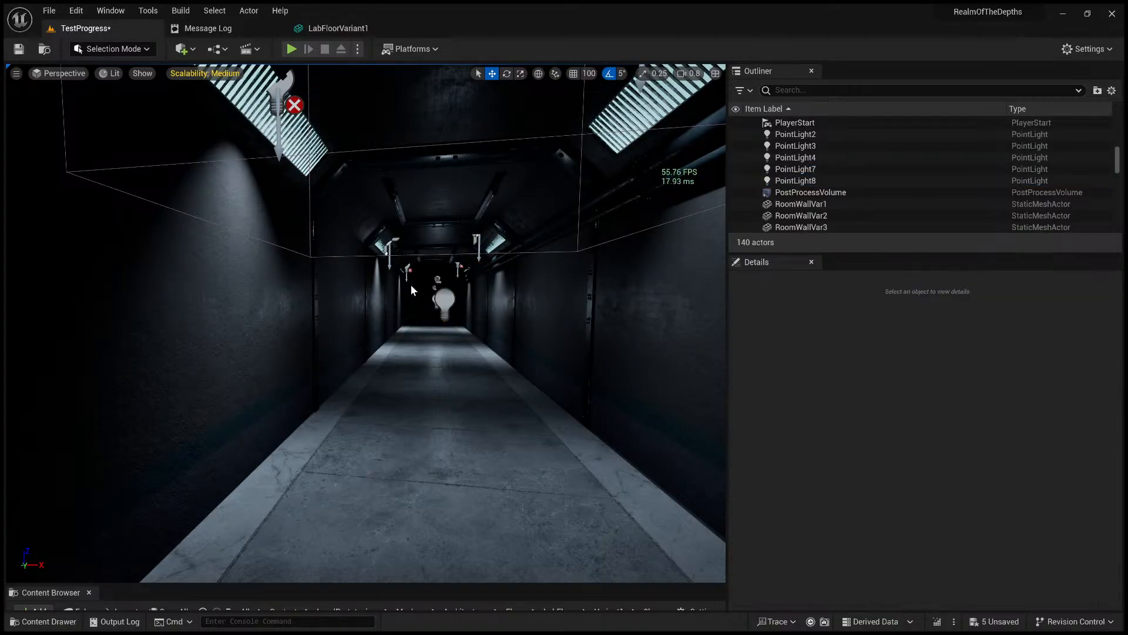
key(w)
right_drag(410, 284, 461, 351)
click(472, 289)
key(w)
key(Escape)
key(s)
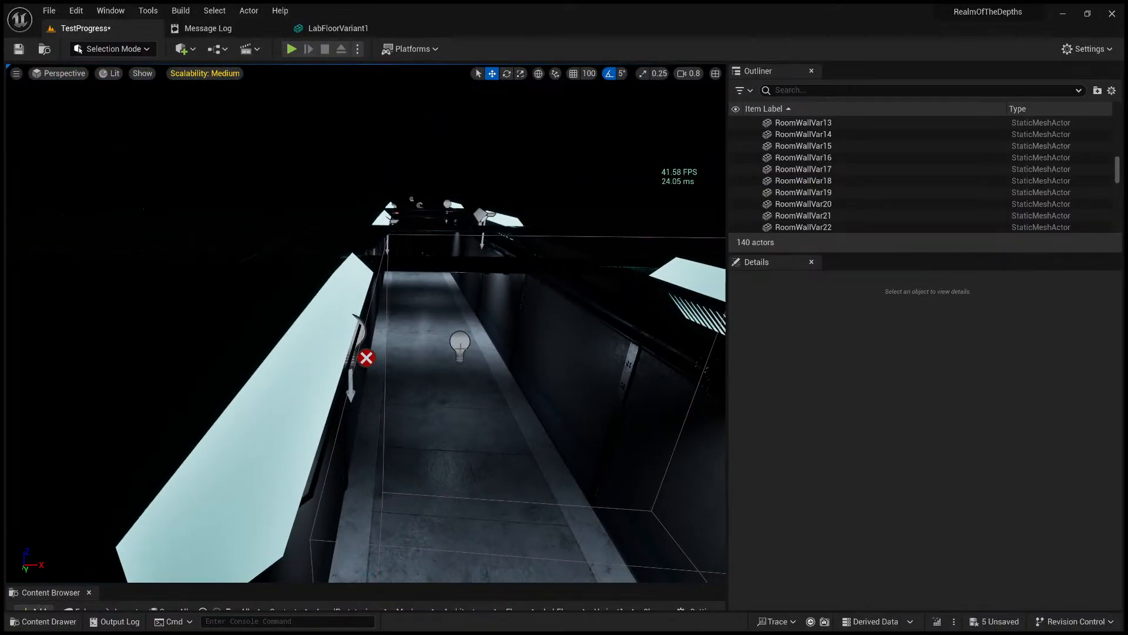
click(462, 350)
key(ctrl+z)
key(ctrl+z)
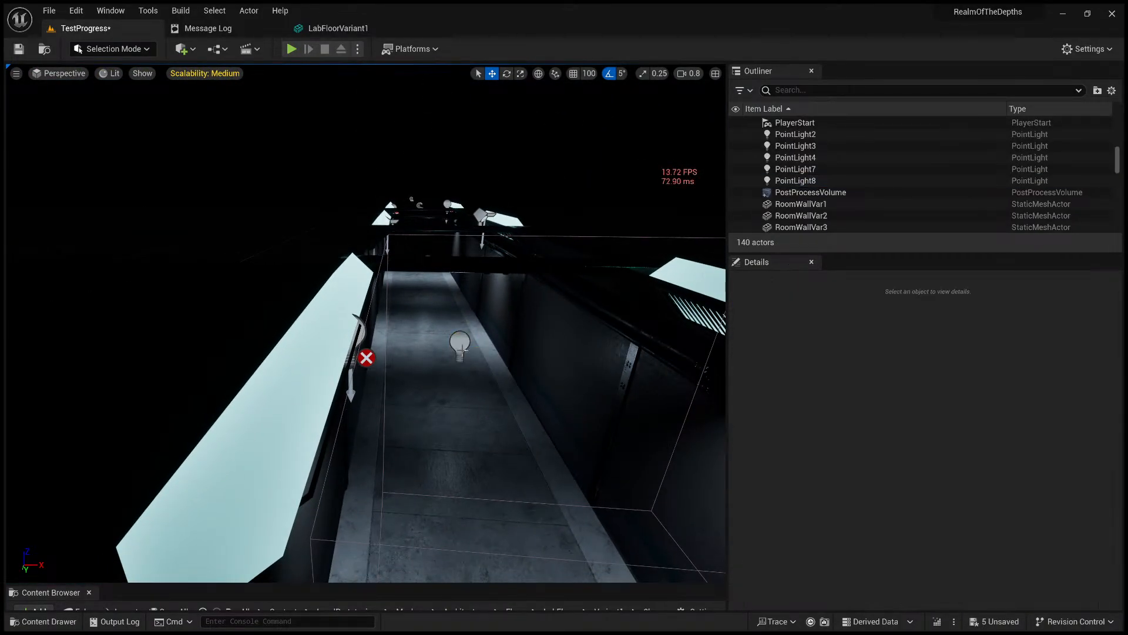
click(461, 349)
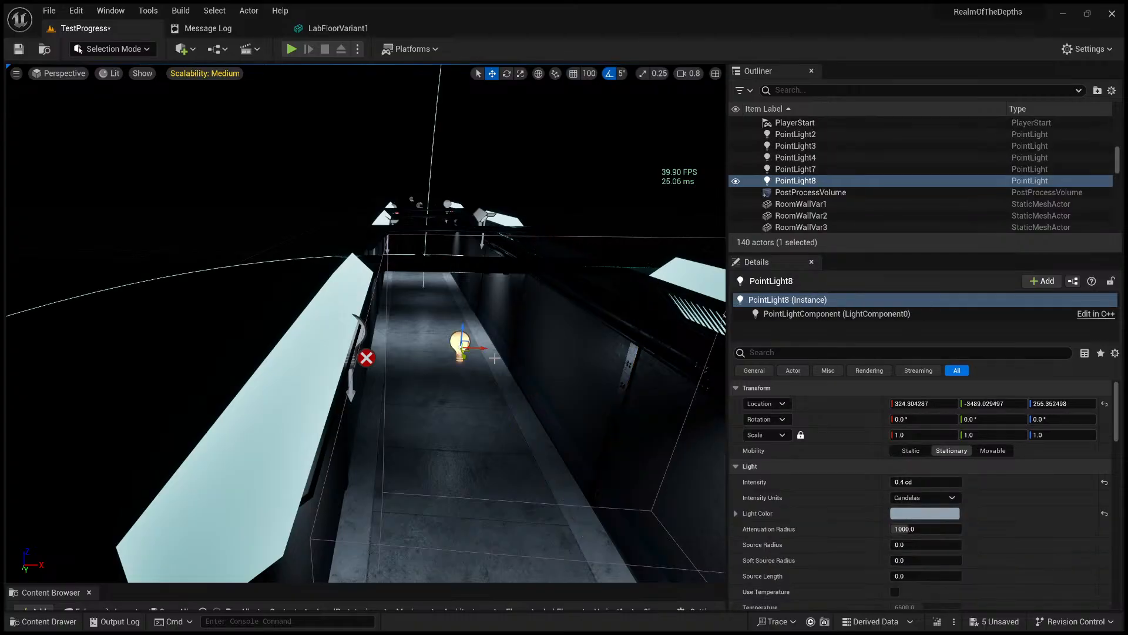
- Examine the corridor's lighting from inside and from a side overview with the lights deselected
key(d)
mouse_move(492, 357)
right_down()
mouse_move(529, 356)
mouse_move(518, 320)
mouse_move(479, 315)
mouse_move(517, 306)
mouse_move(523, 352)
mouse_move(492, 357)
right_up()
key(w)
key(a)
key(s)
key(q)
click(395, 282)
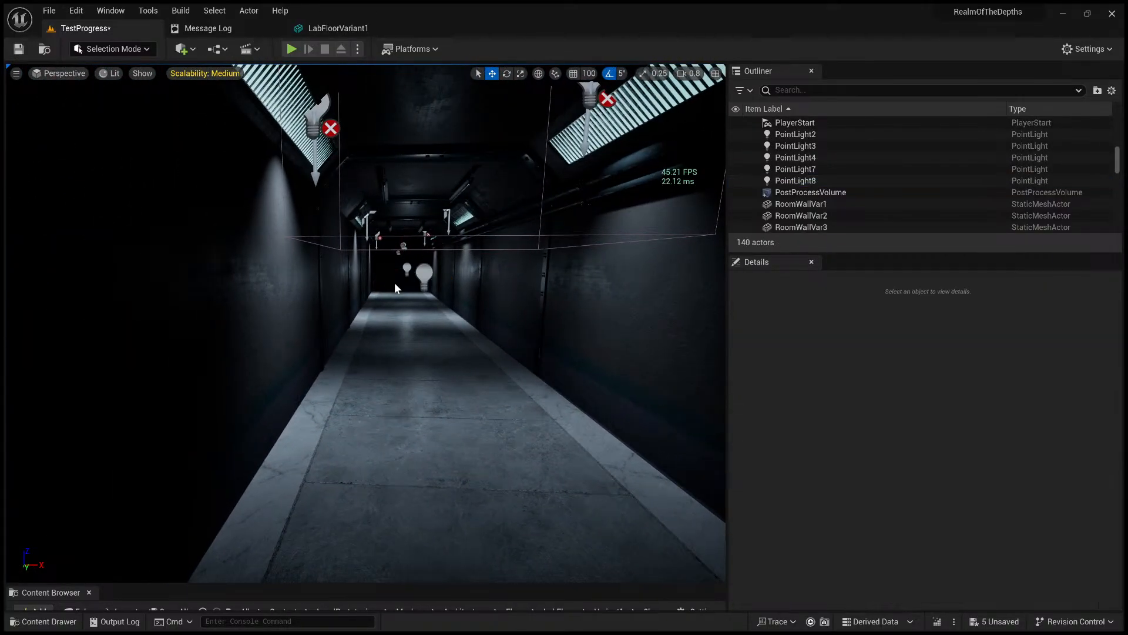
key(s)
right_drag(393, 282, 570, 347)
key(a)
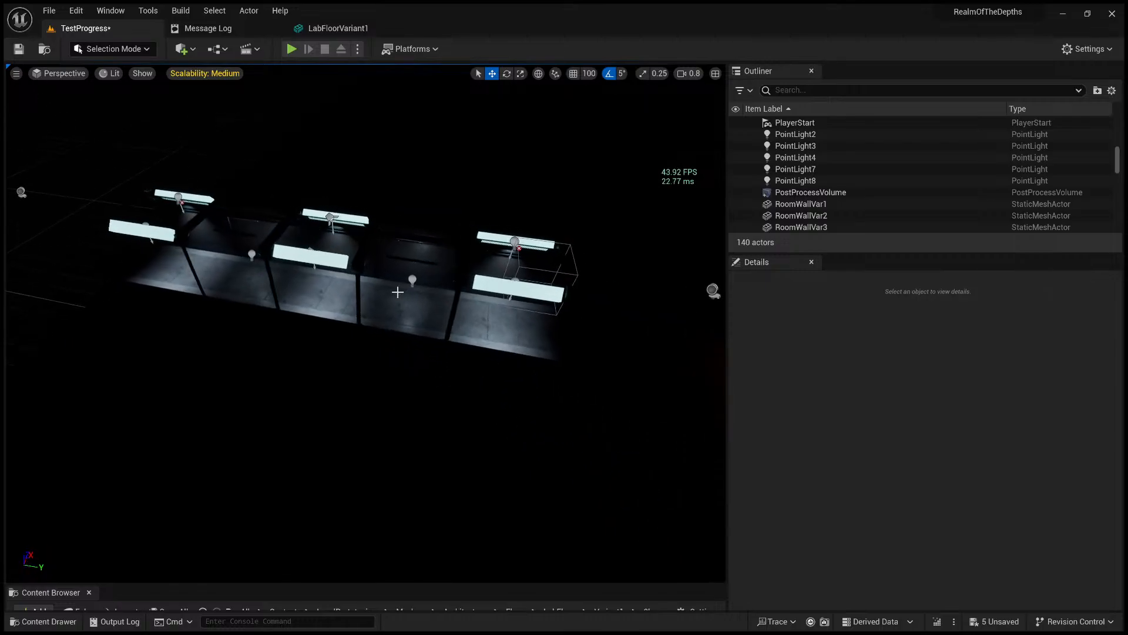
click(412, 283)
click(394, 293)
- Undo the remaining intensity changes to PointLight7 and PointLight8 and delete the restored stray light outside the corridor again
key(ctrl+z)
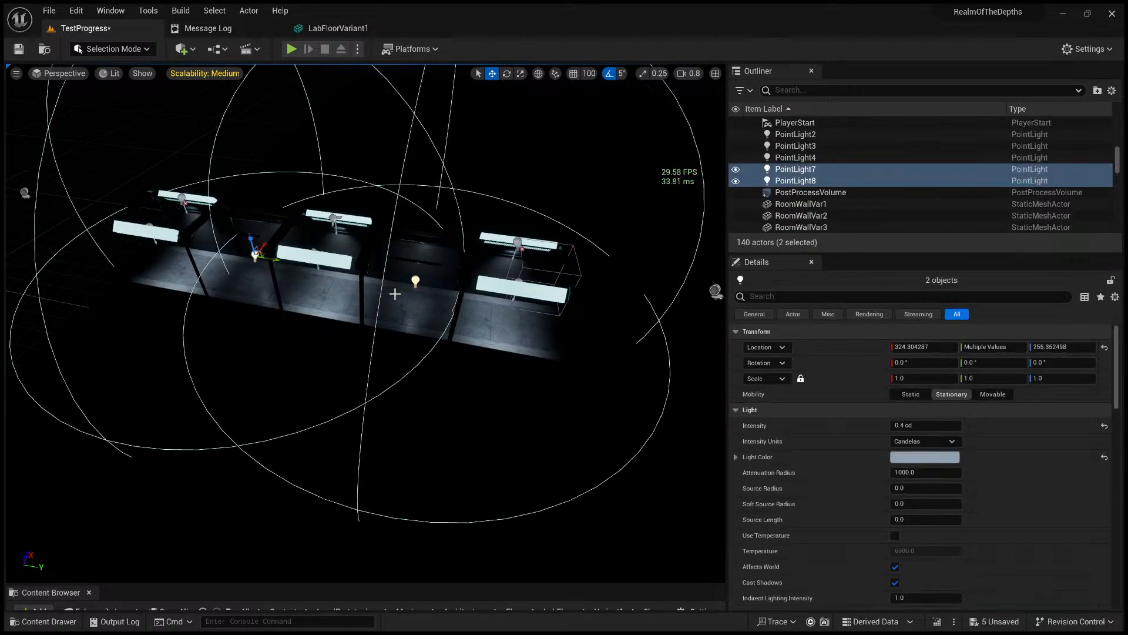
key(ctrl+z)
key(ctrl+z)
key(ctrl+z)
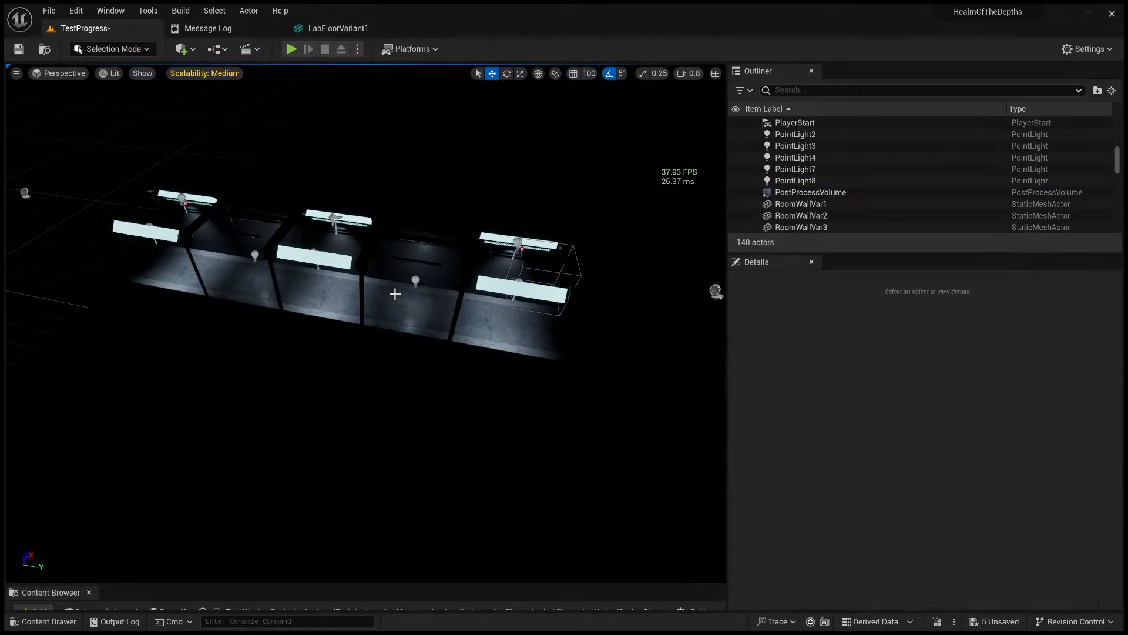
key(Delete)
- Inspect the corridor floor from inside and select the LabFloorVariant2 tile
right_drag(443, 346, 408, 494)
key(d)
key(d)
key(w)
key(w)
key(s)
key(w)
key(w)
click(382, 481)
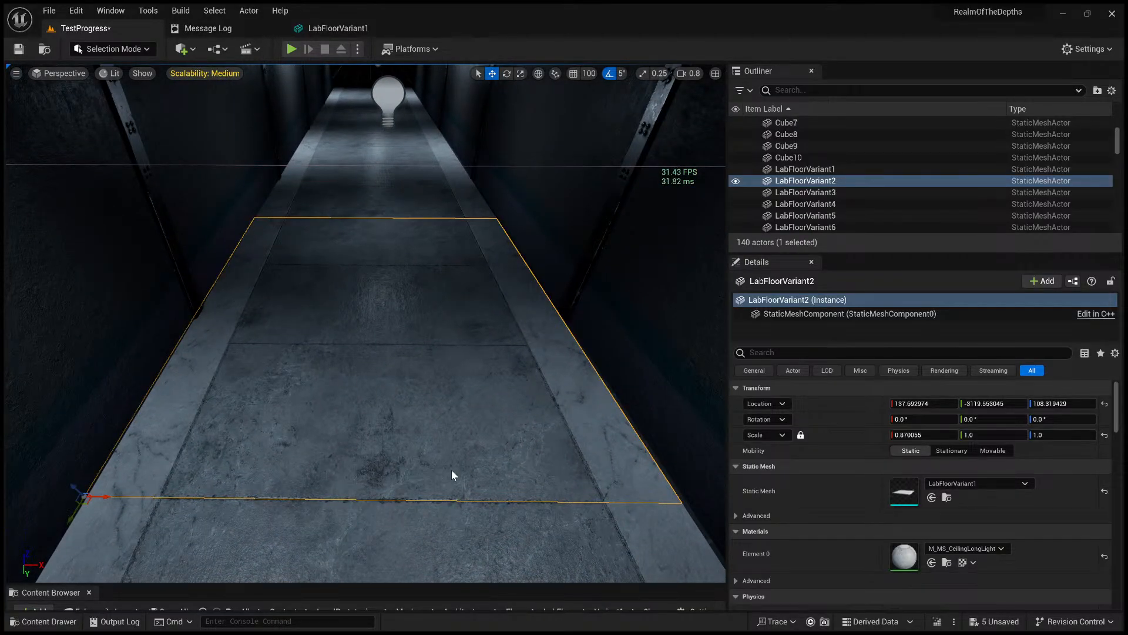
- Play-test a walk through the corridor to check its lighting and floor seams, ending framed on the selected floor tile
key(alt+p)
key(w)
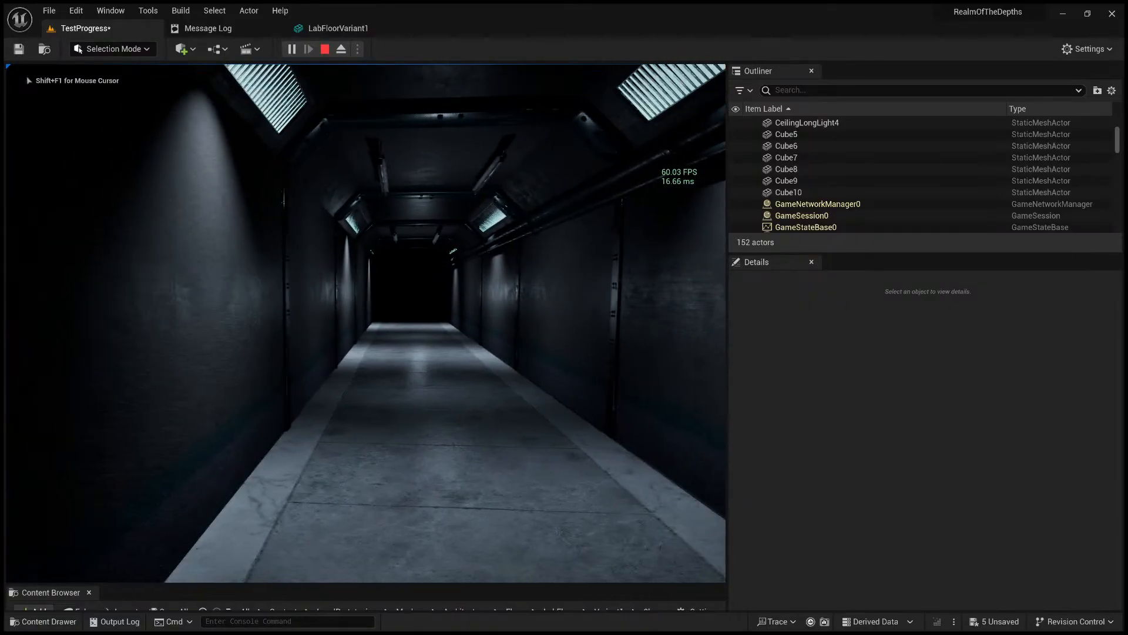
key(w)
key(w)
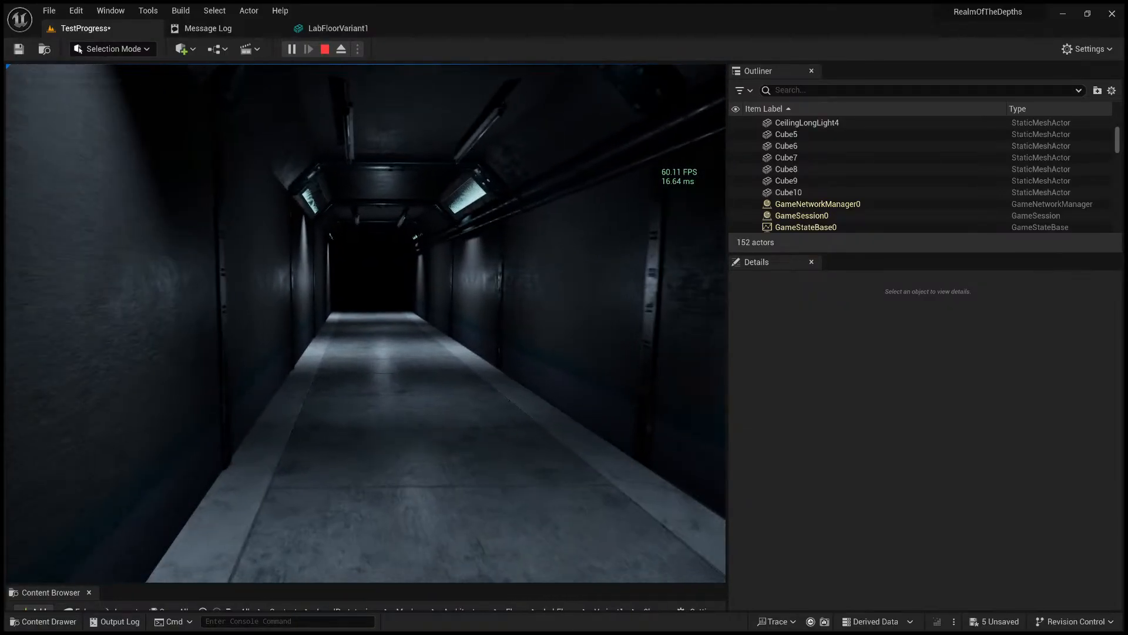
key(w)
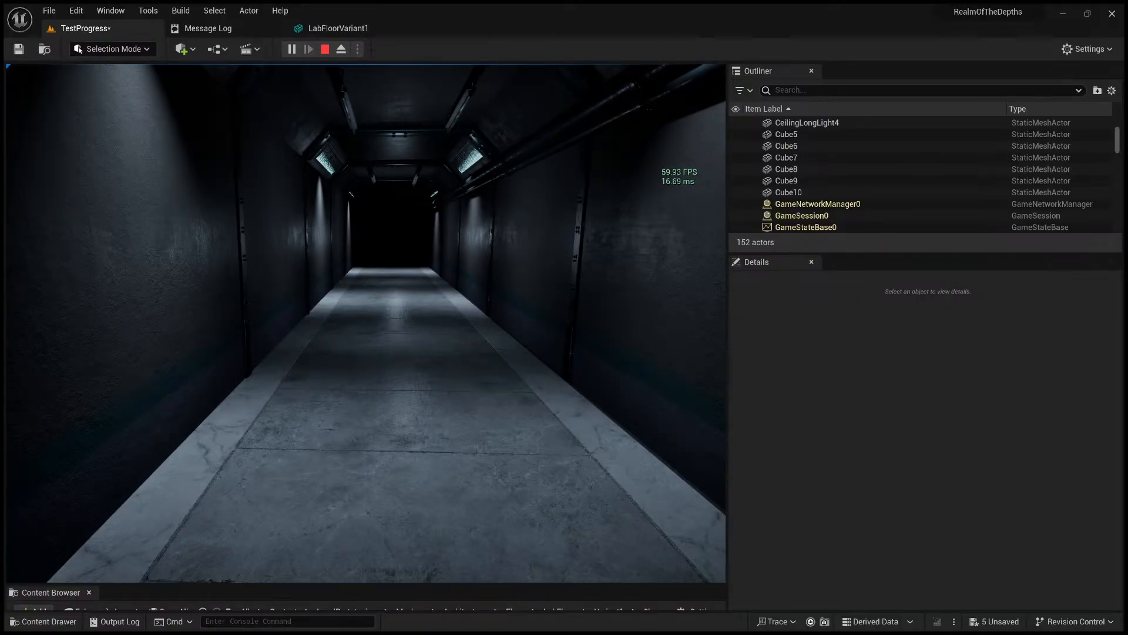
key(w)
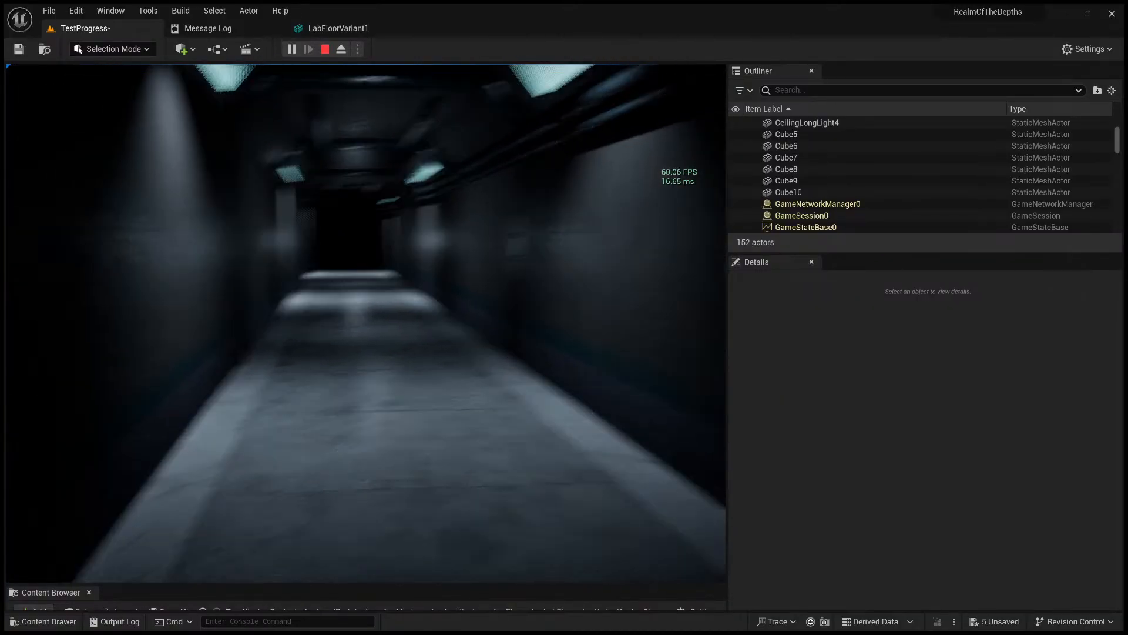
key(w)
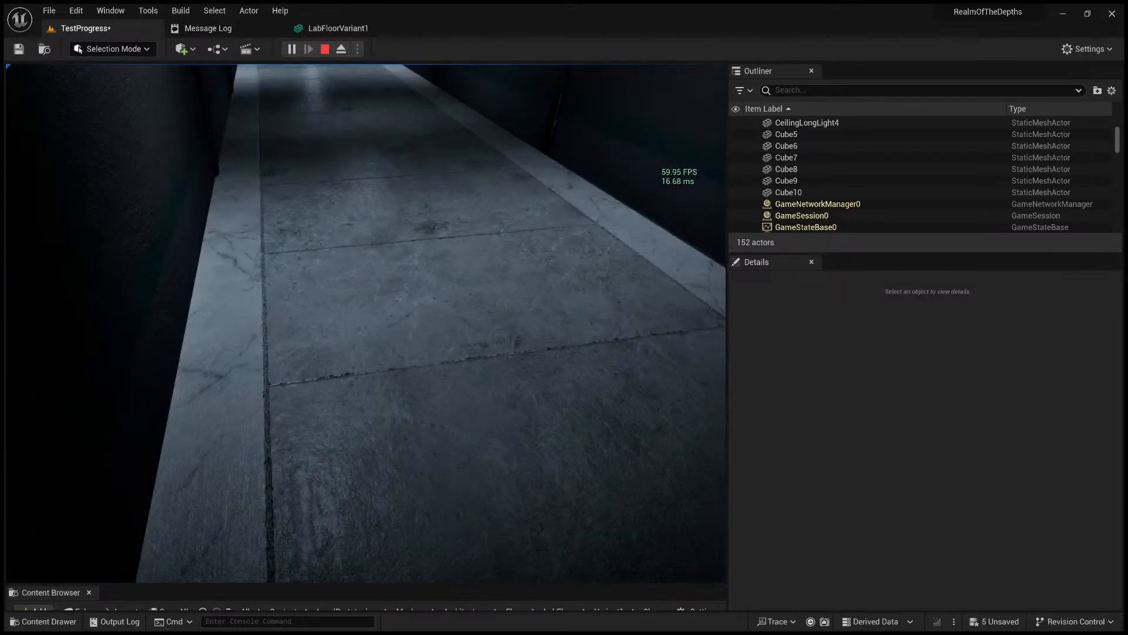
key(Escape)
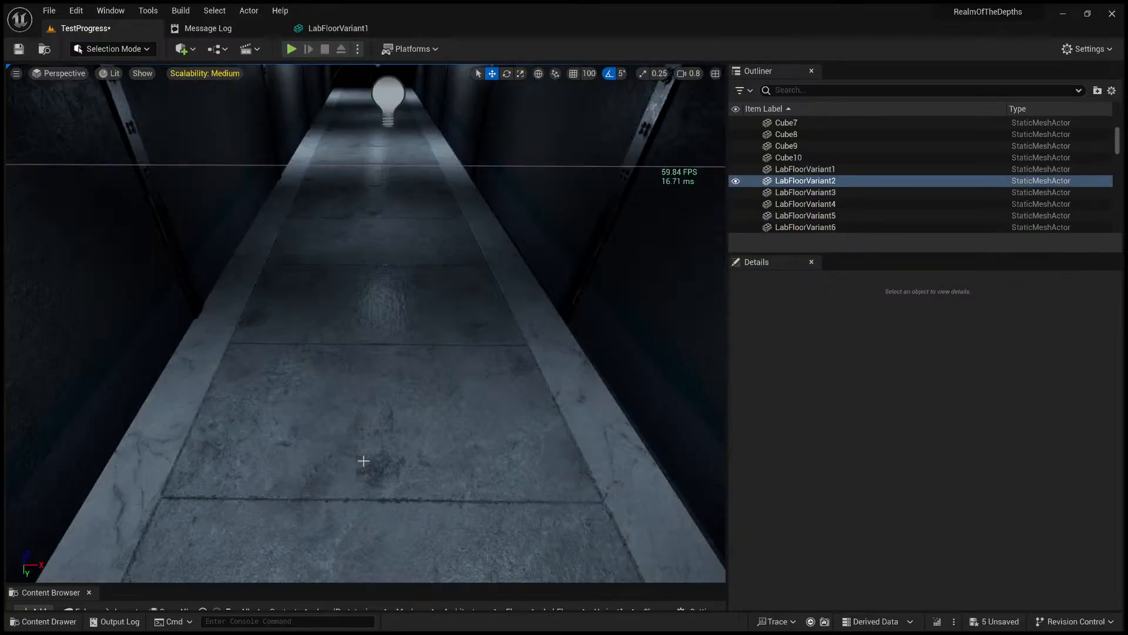
key(f)
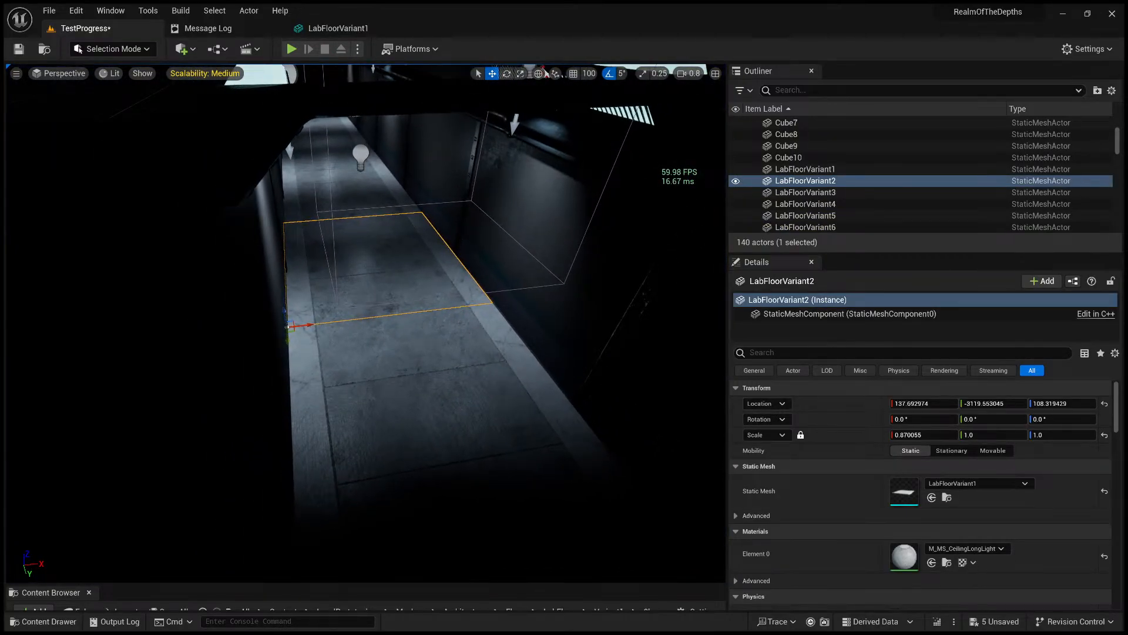
- Switch to the livestream playback, mute it and rewind to the earlier version of the corridor for comparison
key(ctrl+shift+h)
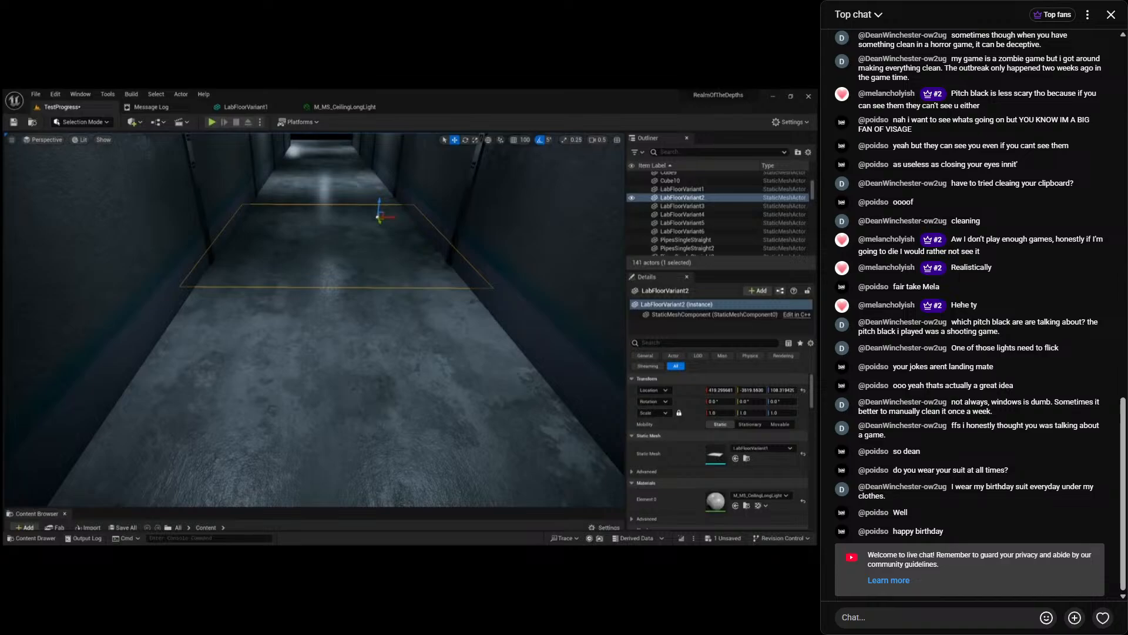
click(312, 350)
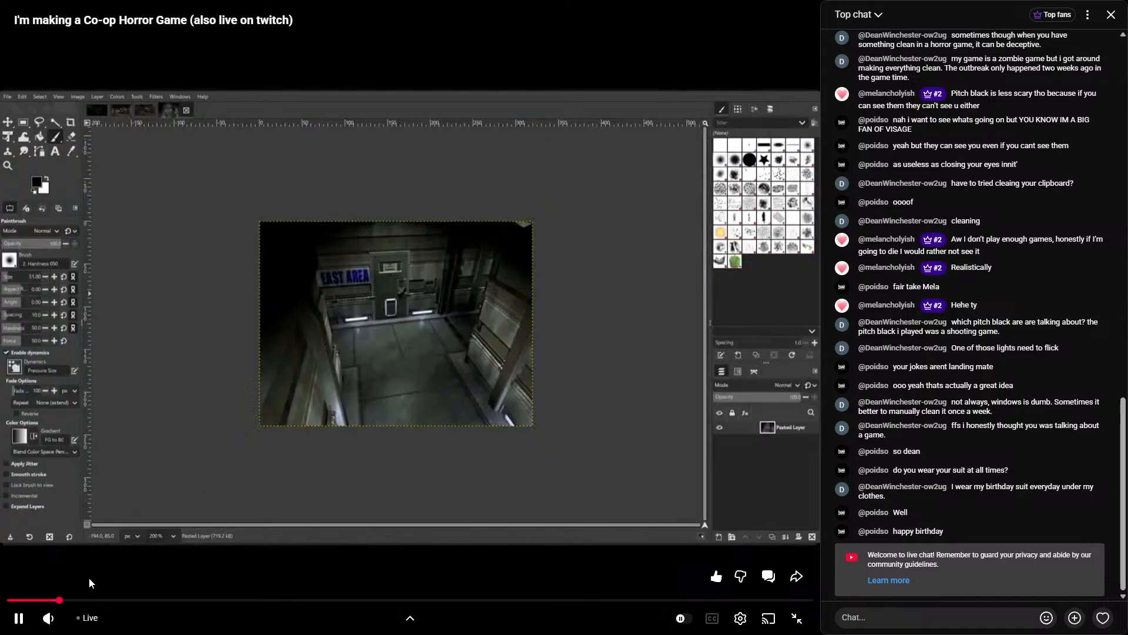
click(48, 618)
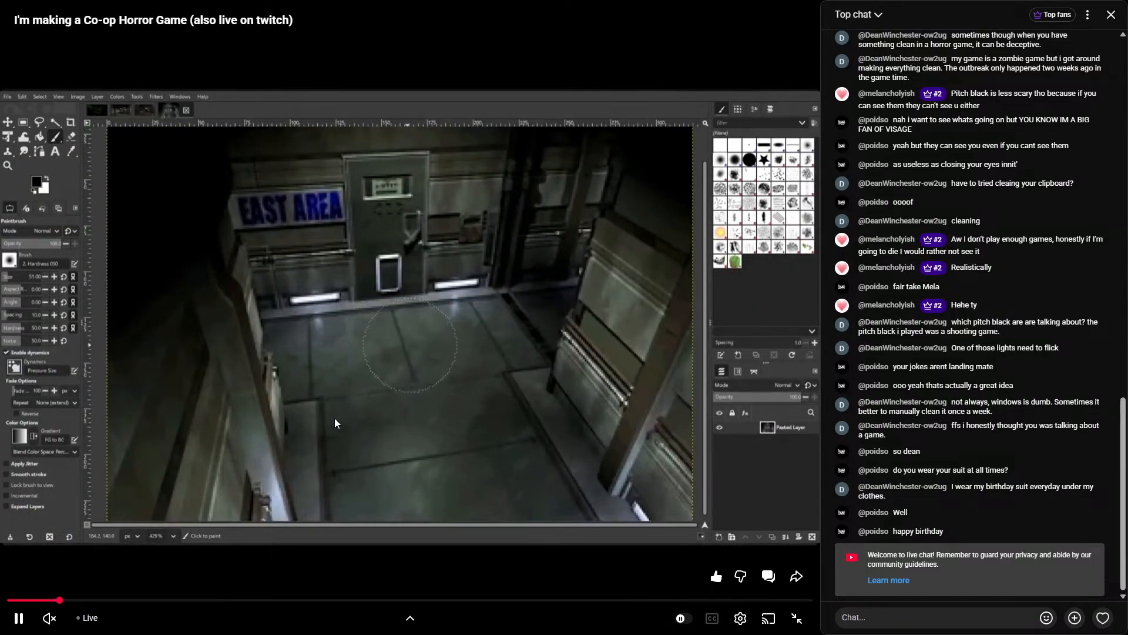
key(Left)
key(Left)
key(Left)
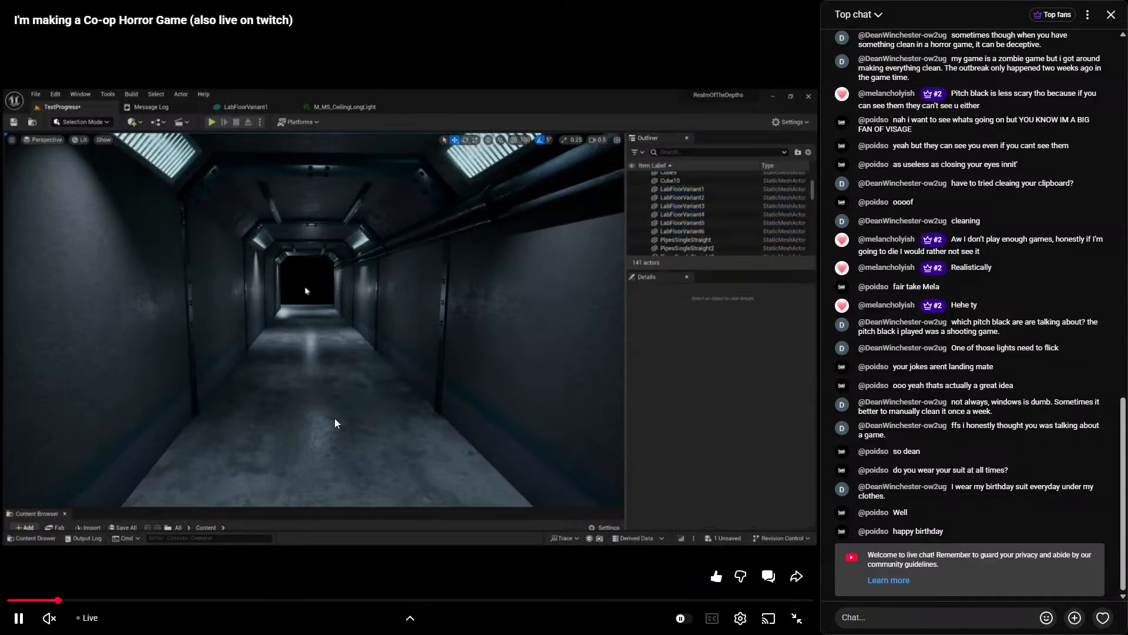
click(405, 333)
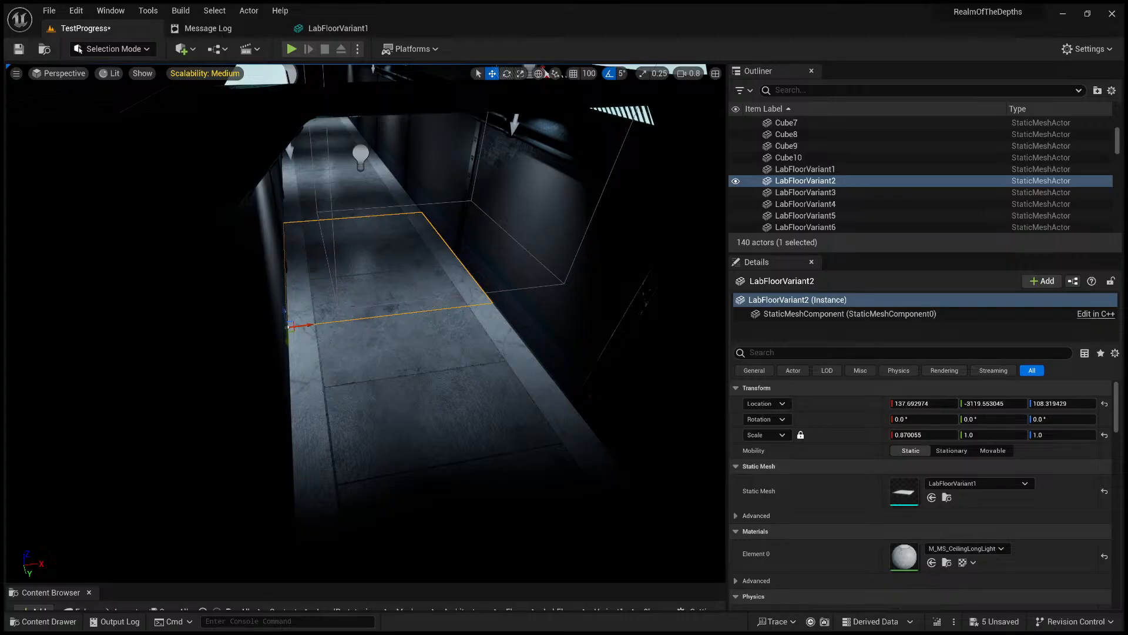
- Return to the Unreal level, deselect the floor tile and examine the corridor's lighting from its centre line
right_drag(366, 323, 285, 253)
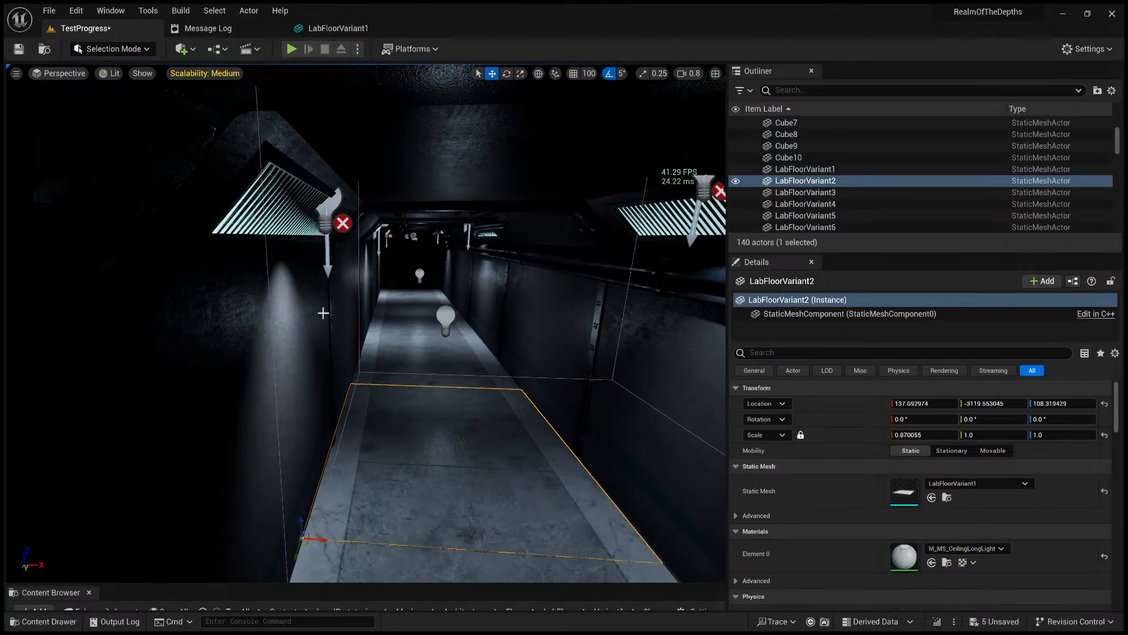
click(405, 269)
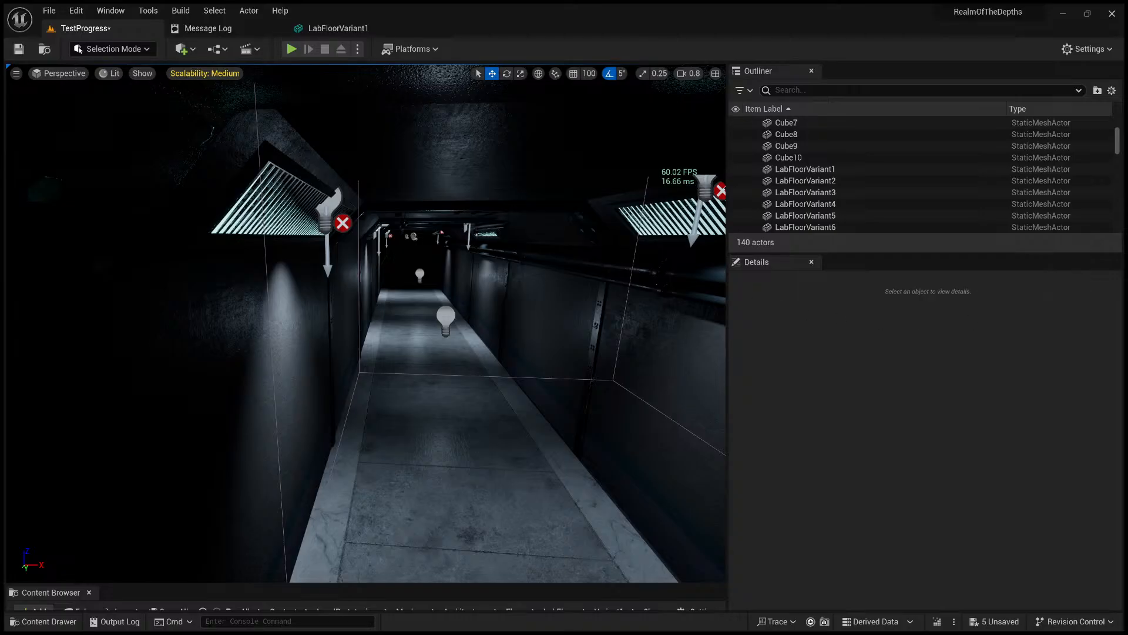
mouse_move(483, 292)
right_down()
mouse_move(495, 306)
mouse_move(494, 290)
mouse_move(483, 293)
right_up()
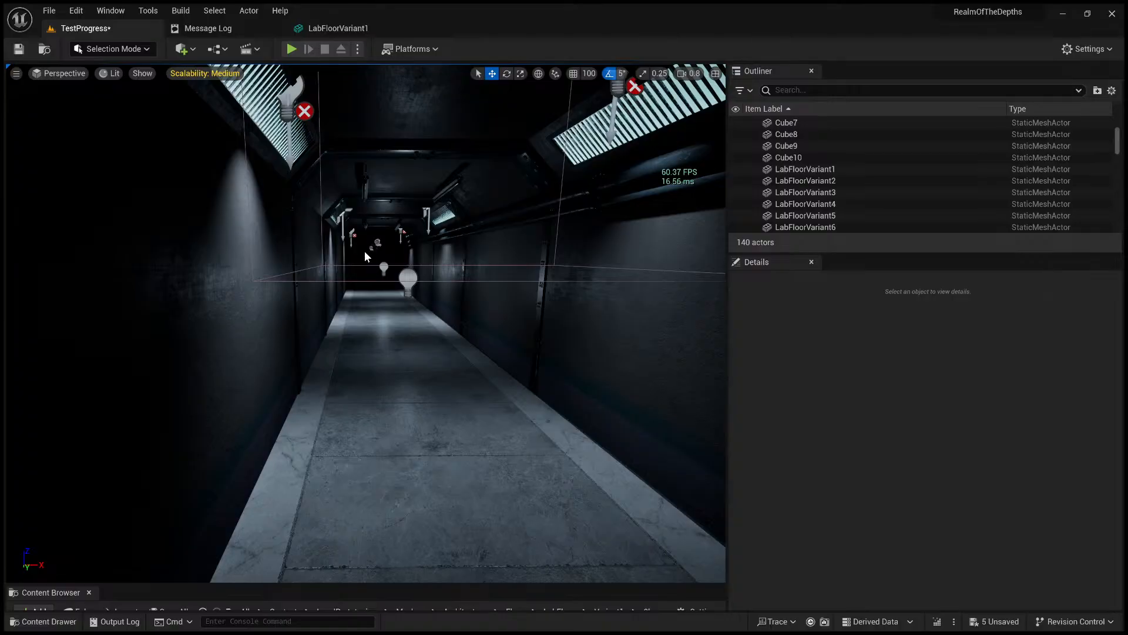
right_drag(389, 330, 279, 352)
key(s)
key(d)
key(w)
key(a)
mouse_move(372, 353)
right_down()
mouse_move(351, 338)
mouse_move(376, 343)
right_up()
key(w)
key(d)
key(s)
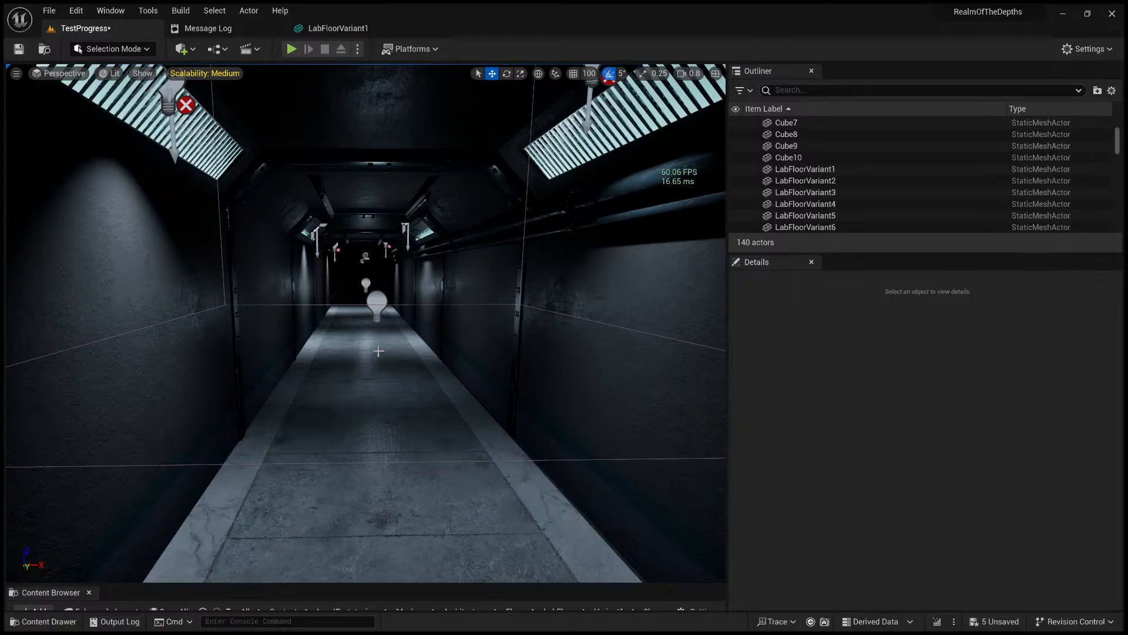
- Examine the floor tiles and their seams up close with the camera speed at 0.6
key(w)
right_drag(410, 436, 373, 471)
scroll(409, 437, down, 3)
key(w)
scroll(410, 437, up, 1)
key(s)
key(d)
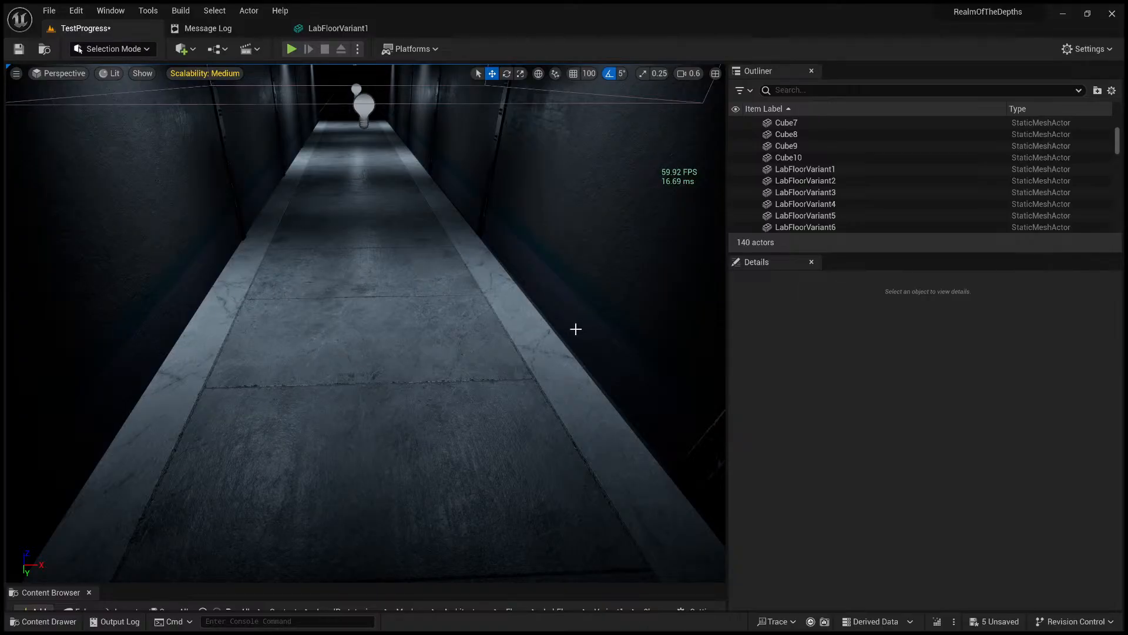
- Hide the editor icons with game view and widen the viewport to judge the corridor's overall look
right_drag(482, 373, 518, 319)
key(g)
key(d)
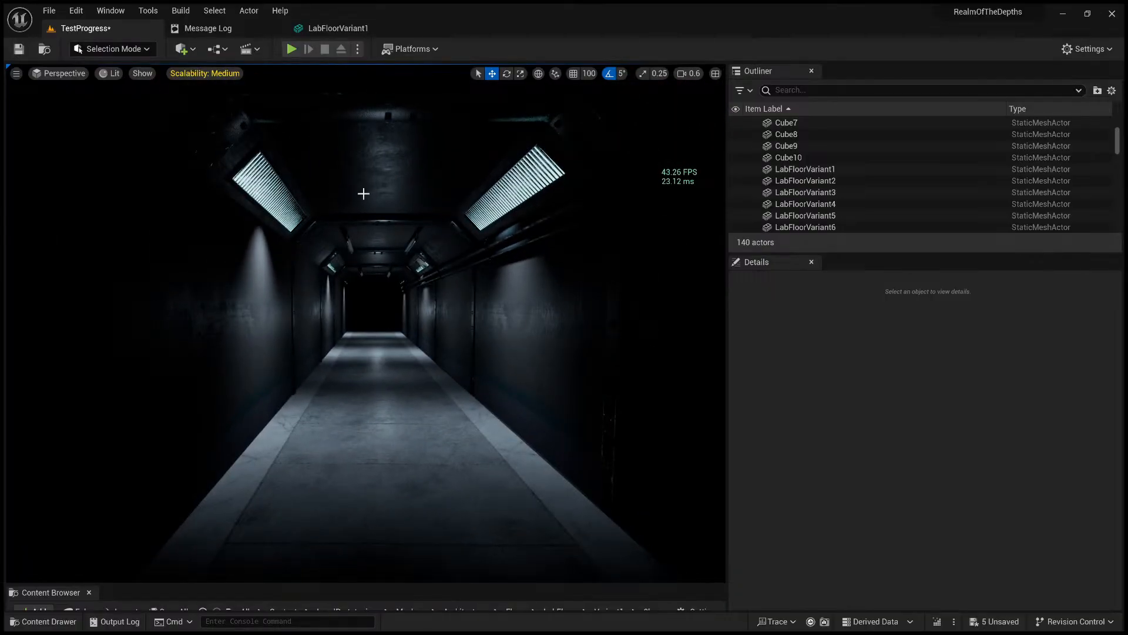
right_drag(388, 264, 404, 289)
key(w)
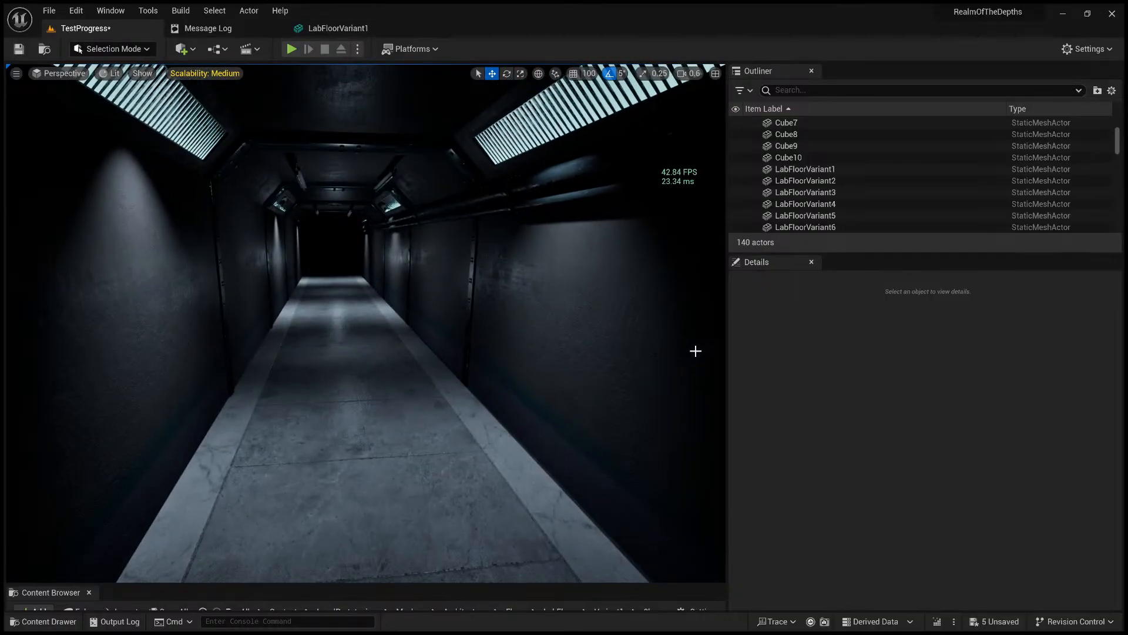
drag(727, 356, 1098, 356)
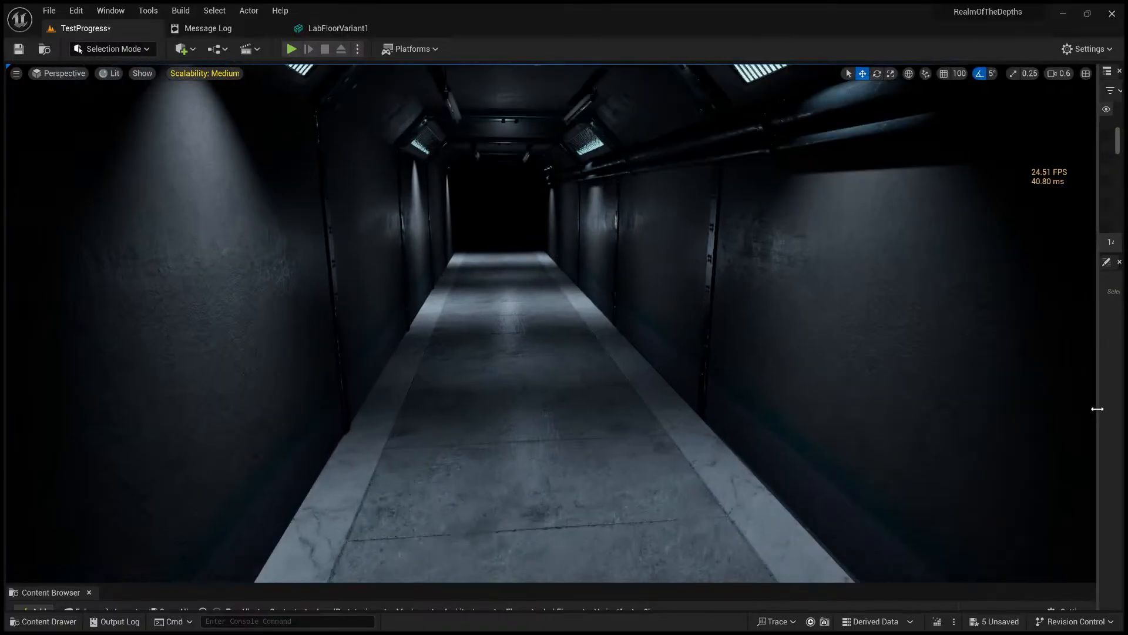
- Select the near floor tile and examine how light falls through the corridor in the Lighting Only view mode
click(550, 513)
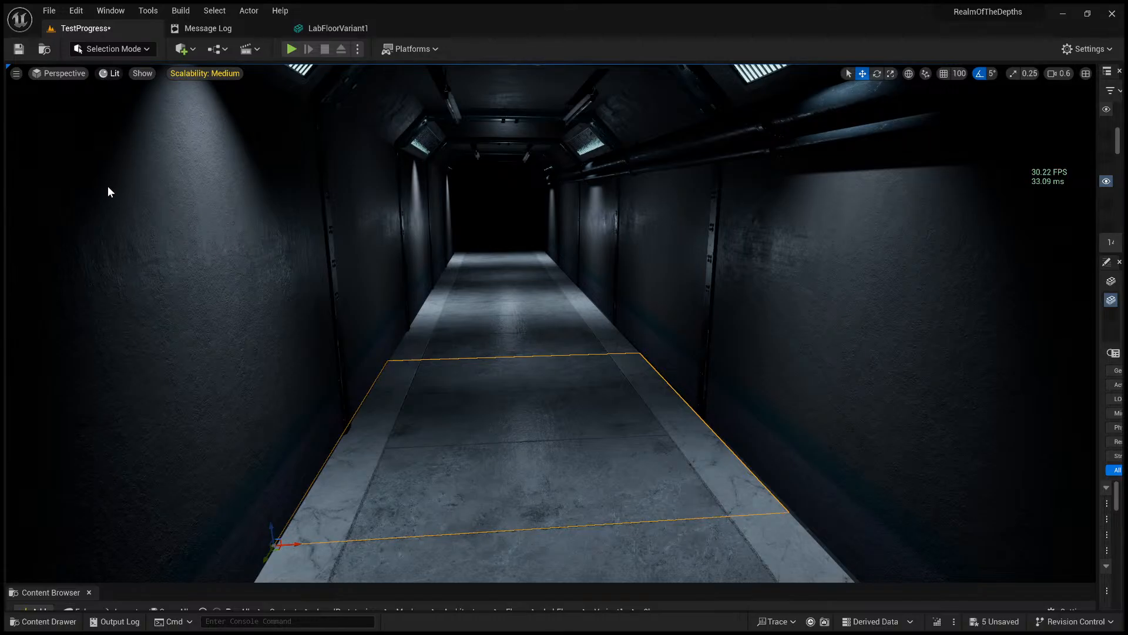
key(alt+6)
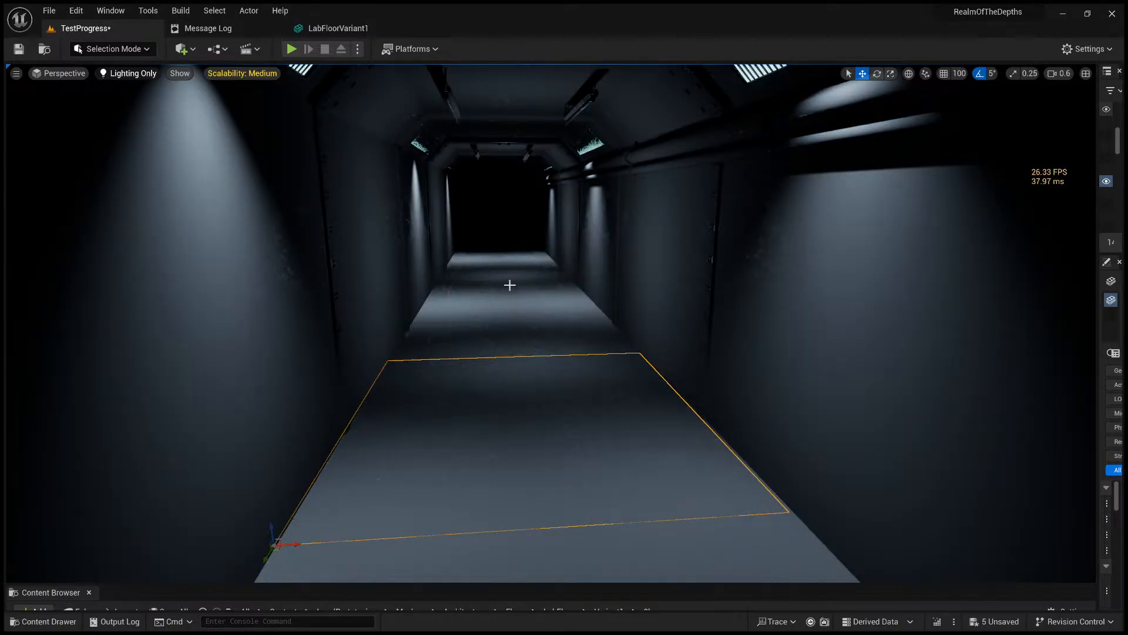
key(s)
right_drag(509, 285, 498, 261)
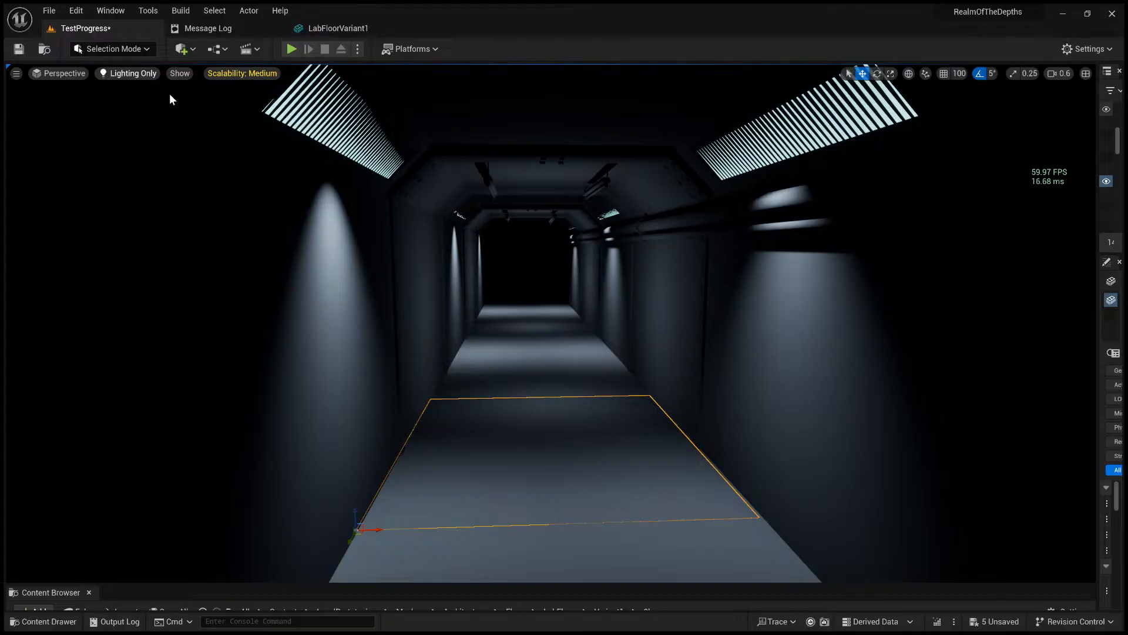
key(s)
right_drag(594, 231, 620, 229)
key(w)
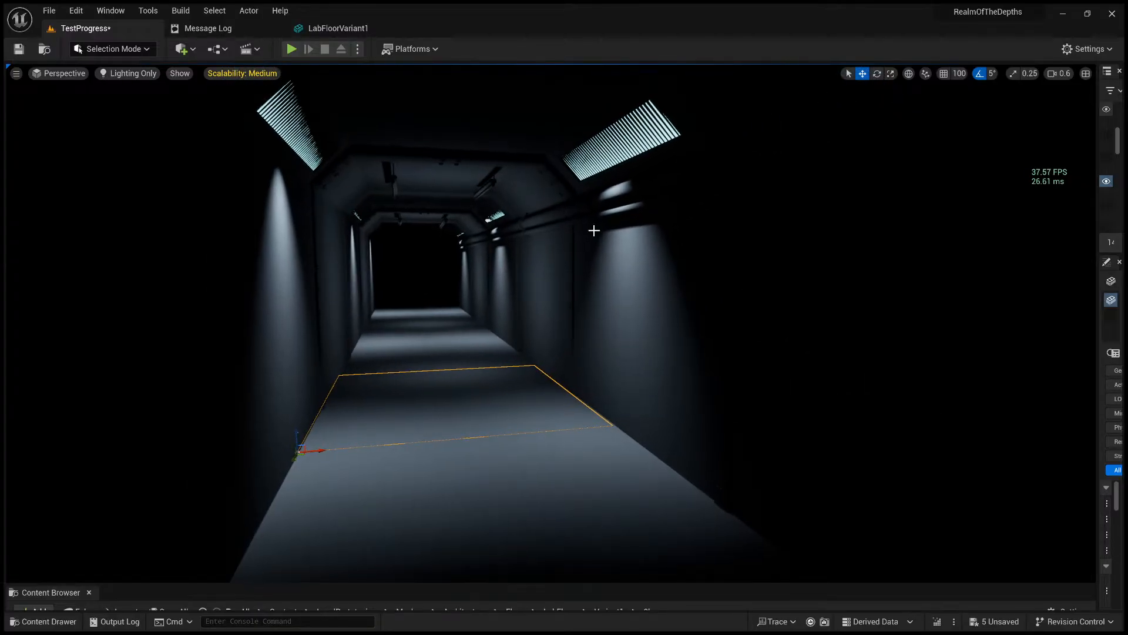
key(w)
mouse_move(537, 237)
right_down()
mouse_move(622, 210)
mouse_move(592, 199)
mouse_move(544, 226)
mouse_move(570, 222)
mouse_move(517, 222)
mouse_move(501, 203)
mouse_move(685, 206)
mouse_move(698, 183)
mouse_move(699, 210)
mouse_move(618, 207)
mouse_move(534, 236)
right_up()
key(w)
key(w)
key(s)
key(w)
key(s)
key(s)
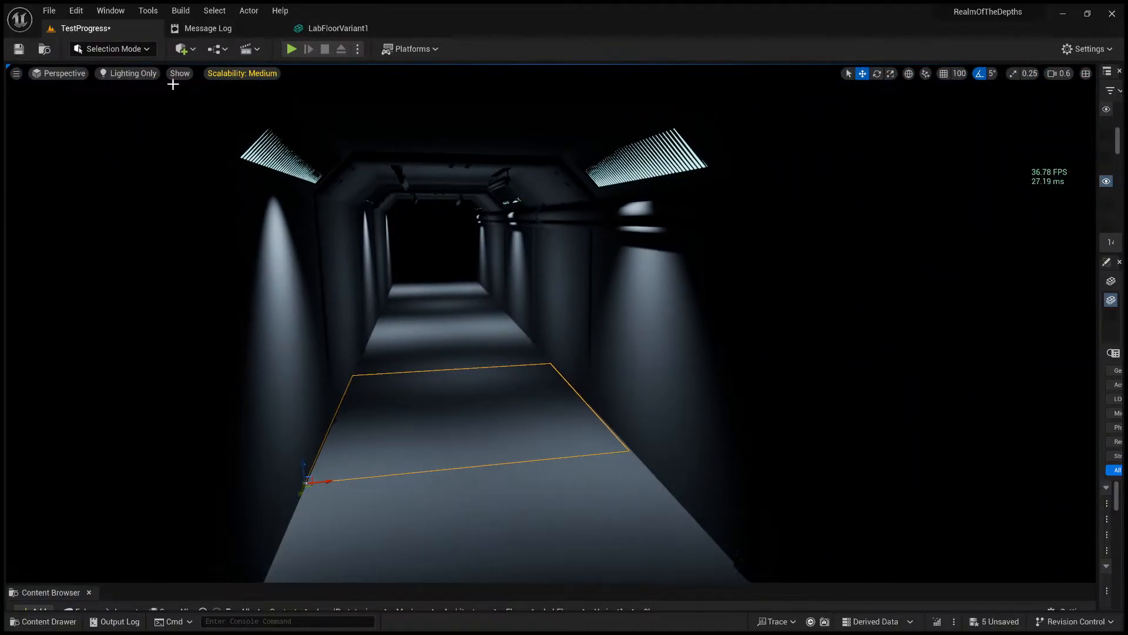
- Return the viewport to the Lit view mode, deselect the floor tile and examine the corridor in game view
click(135, 74)
click(137, 106)
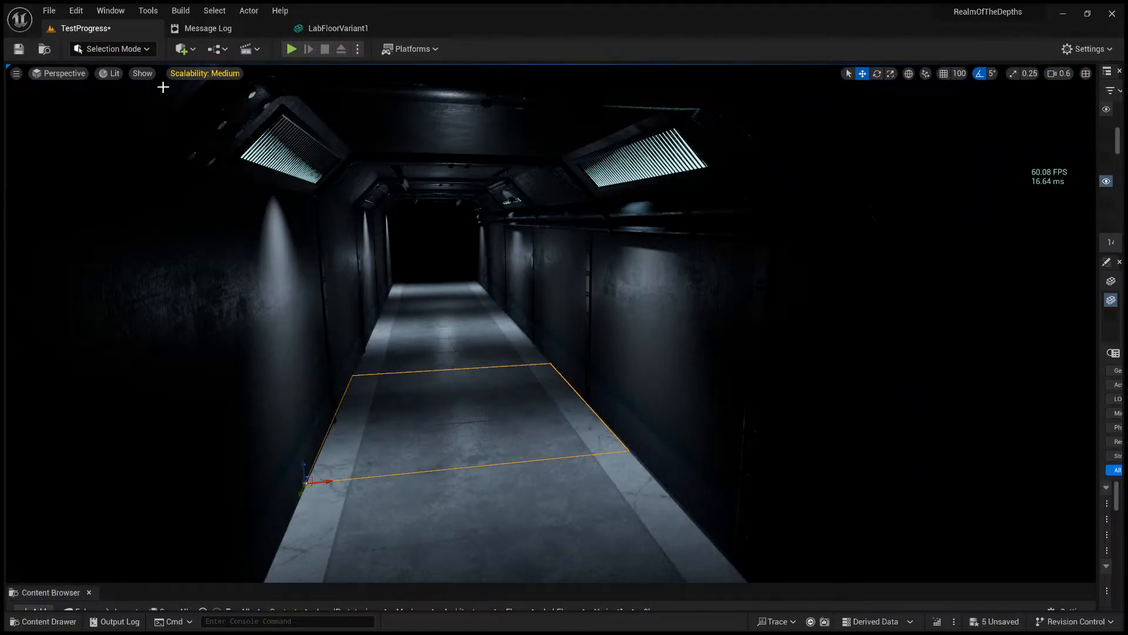
right_drag(479, 269, 479, 264)
click(480, 269)
key(s)
key(w)
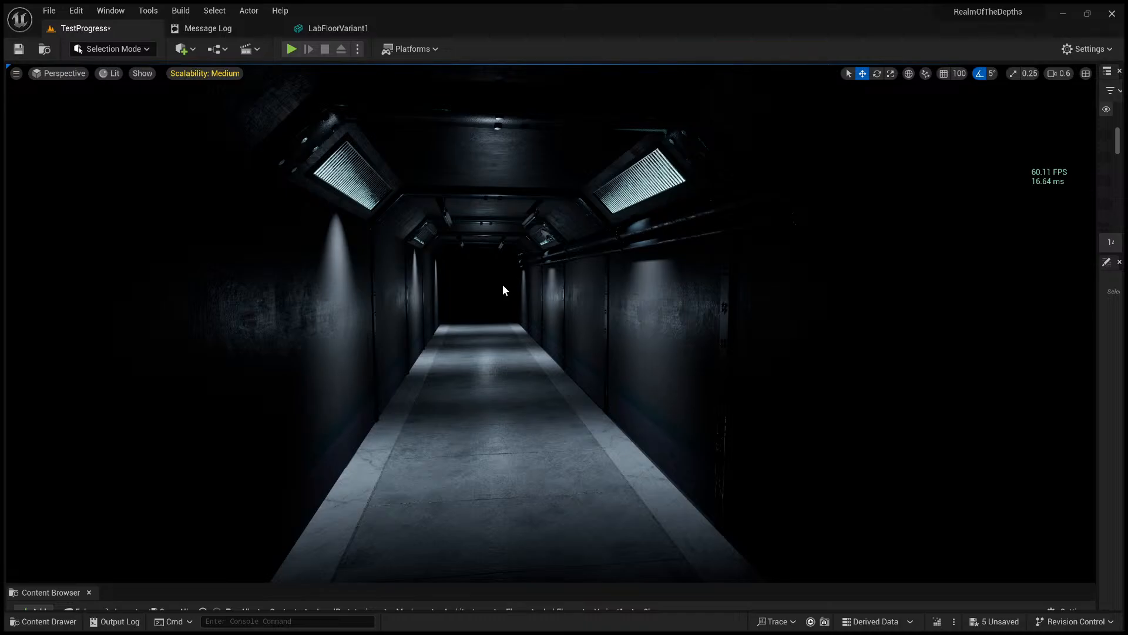
right_drag(503, 285, 505, 317)
key(g)
key(g)
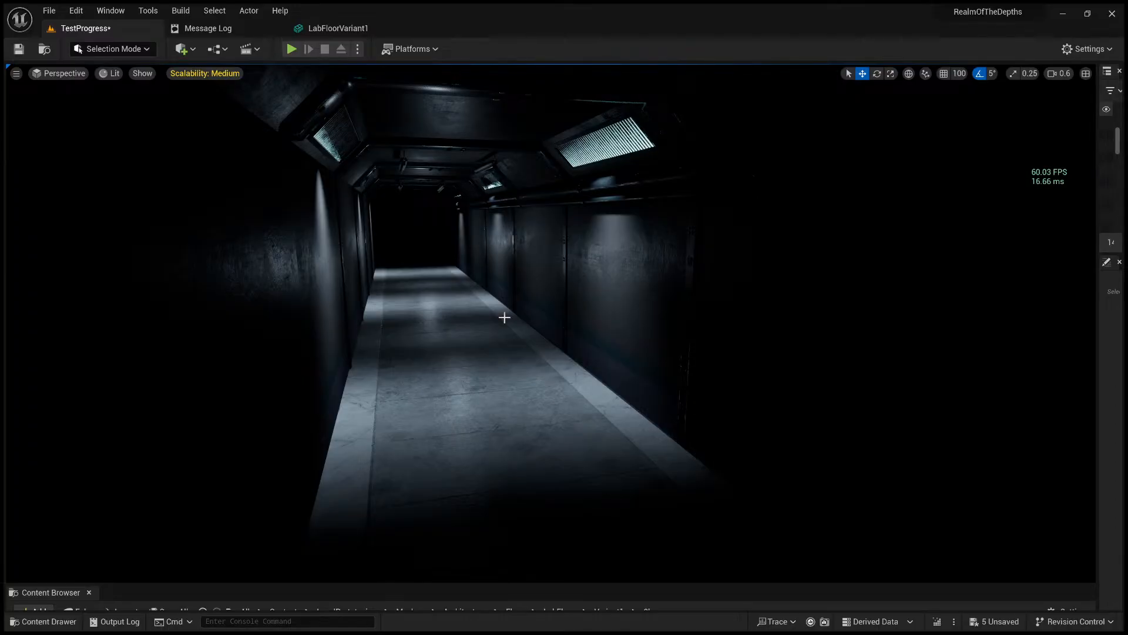
- Show the editor icons again and try deleting PointLight7 and PointLight8 from the corridor
mouse_move(505, 317)
right_down()
mouse_move(505, 347)
mouse_move(502, 316)
right_up()
key(d)
key(w)
key(g)
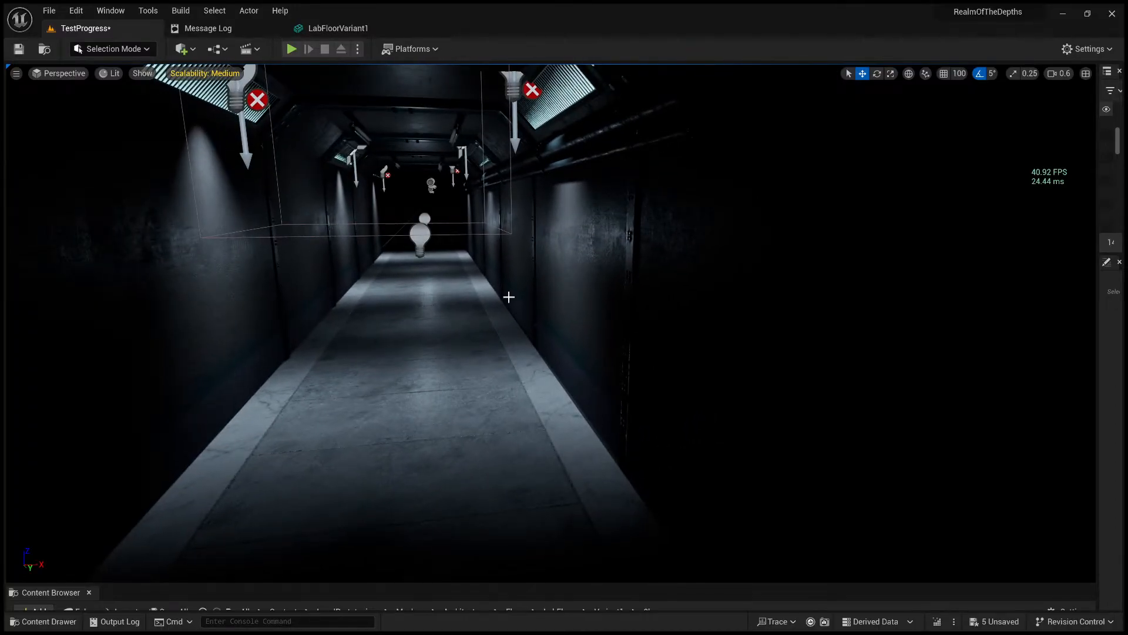
click(423, 247)
key(f)
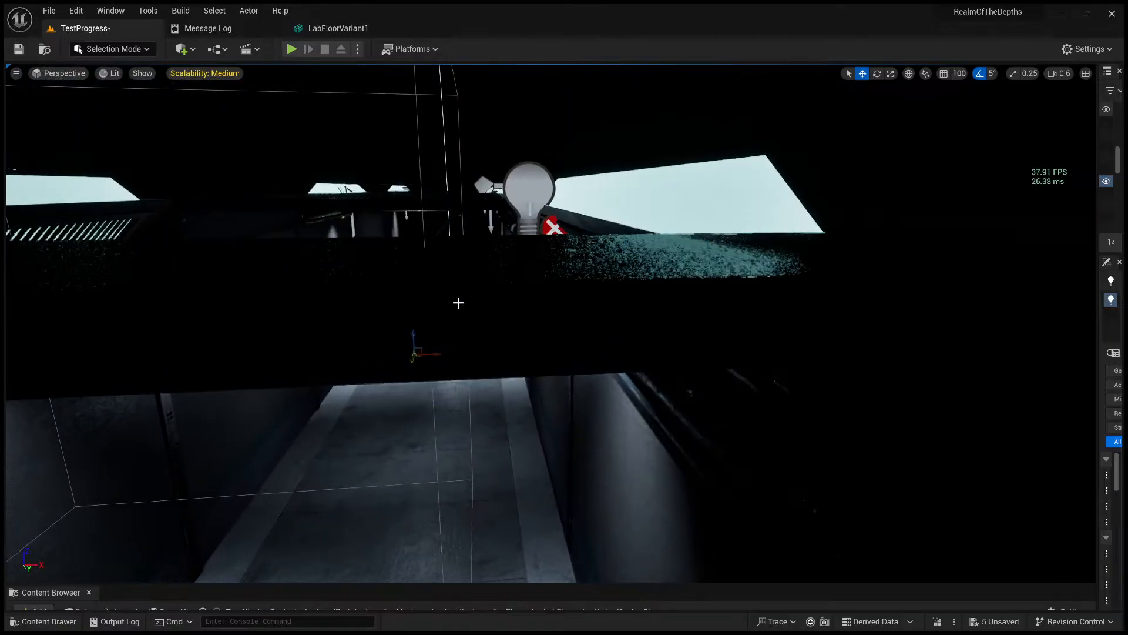
key(s)
right_drag(459, 303, 501, 292)
ctrl+click(465, 258)
key(s)
key(a)
key(Delete)
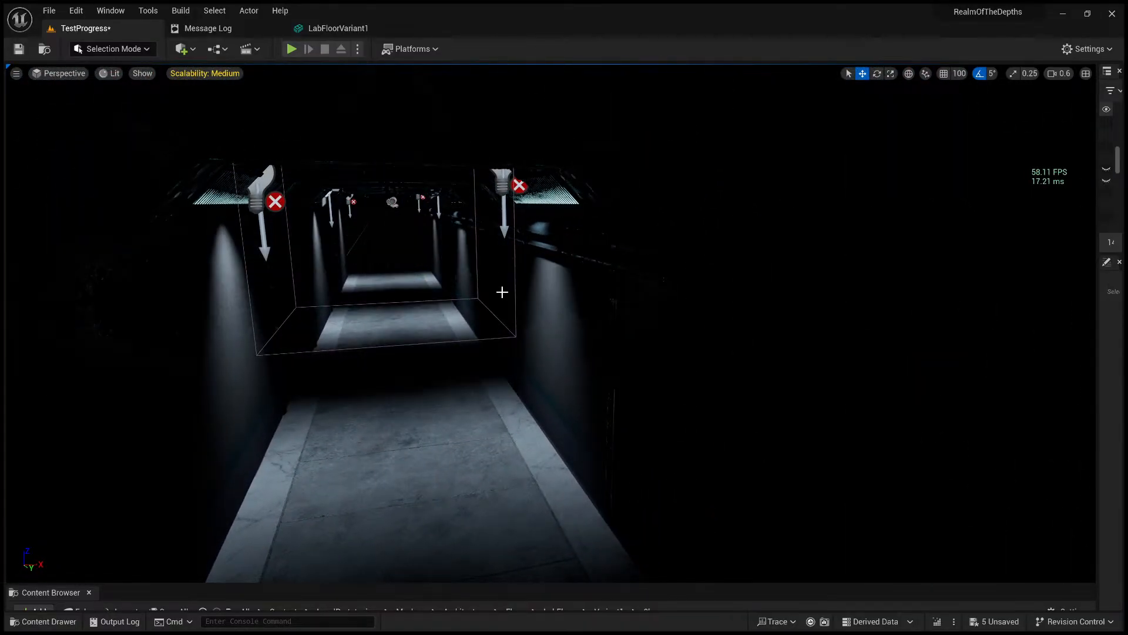
- Examine the corridor without the two point lights and undo their deletion
right_drag(494, 345, 424, 305)
key(s)
right_drag(491, 272, 459, 247)
mouse_move(386, 280)
right_down()
mouse_move(405, 293)
mouse_move(386, 280)
right_up()
key(ctrl+z)
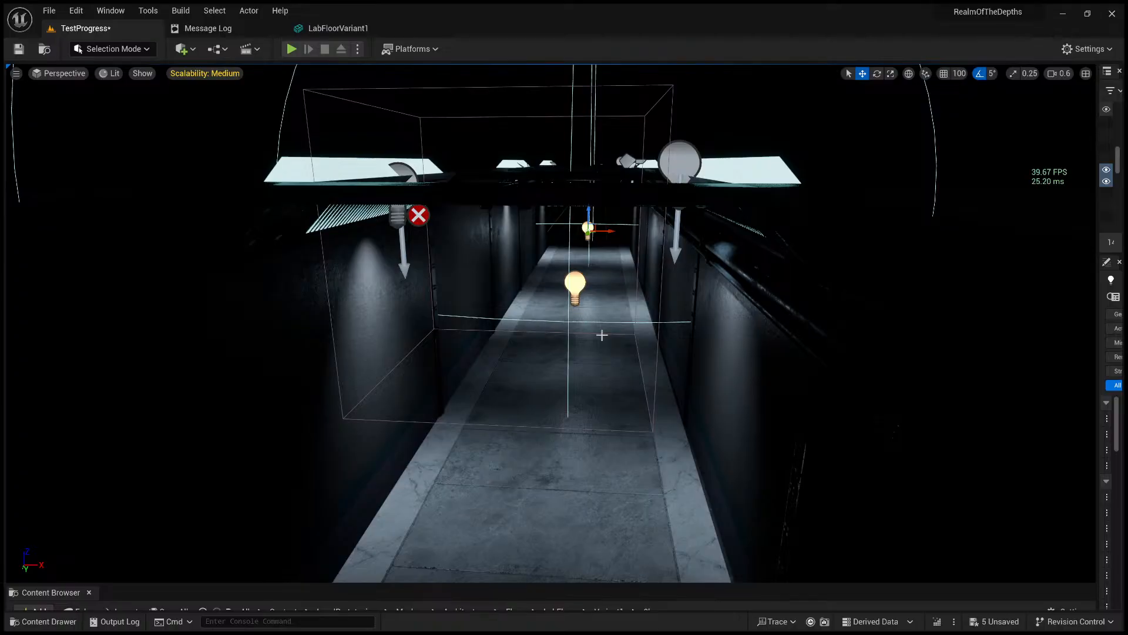
- Widen the side panels to check the light settings of PointLight7 and PointLight8
right_drag(601, 335, 658, 332)
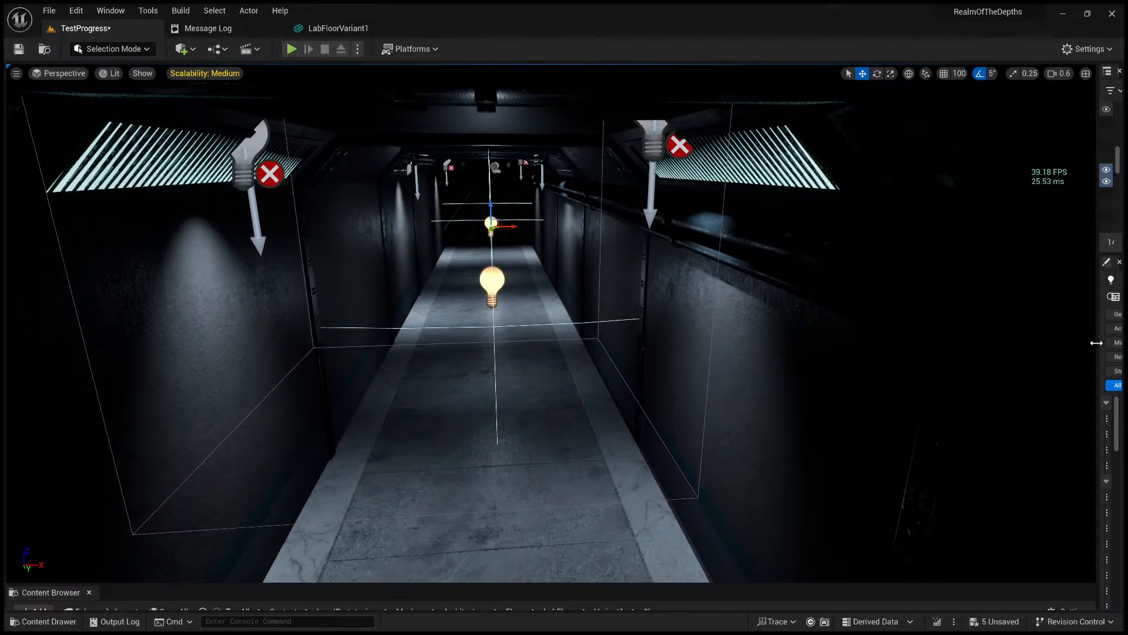
drag(1098, 343, 781, 359)
right_drag(635, 363, 637, 379)
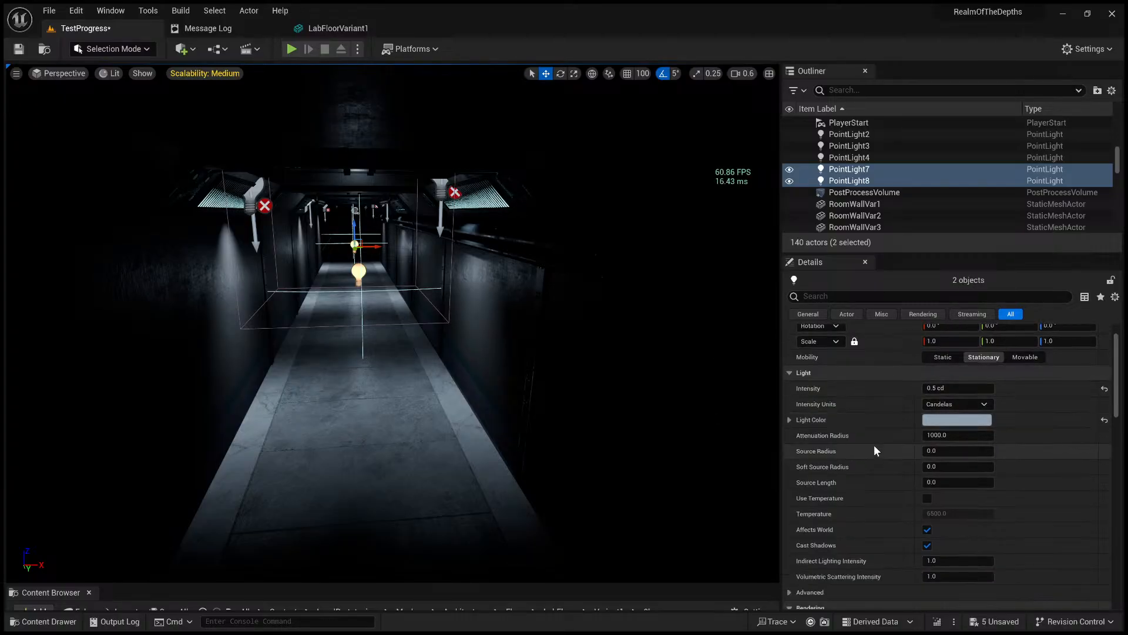
- Set the attenuation radius of PointLight7 and PointLight8 to 1050
scroll(874, 446, down, 2)
scroll(866, 459, up, 1)
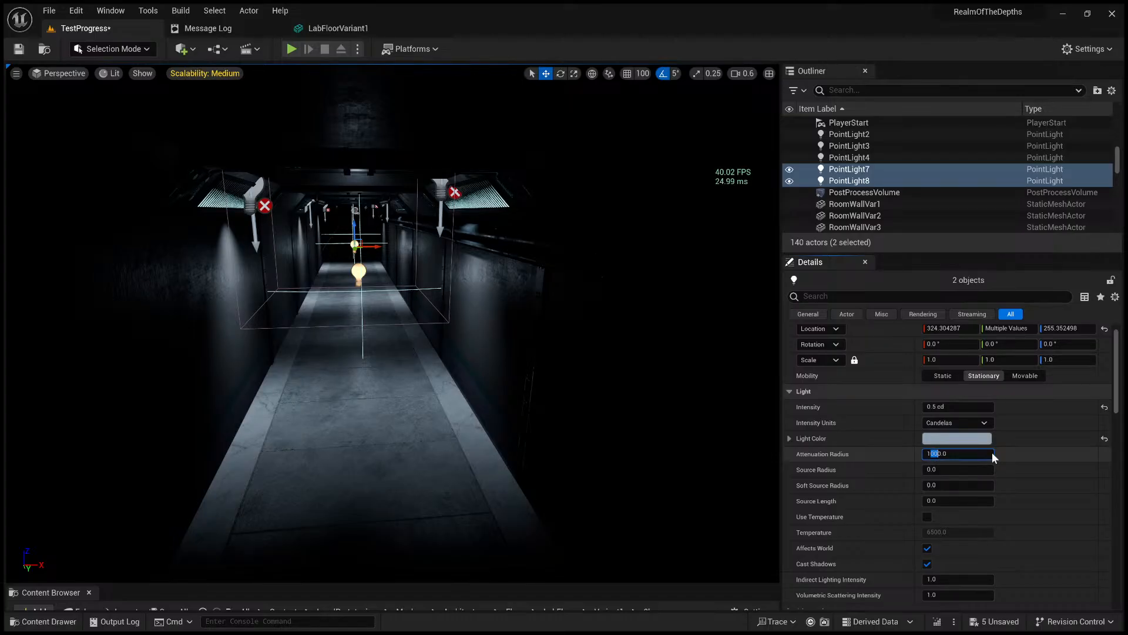
key(Left)
key(BackSpace)
text(5)
key(Return)
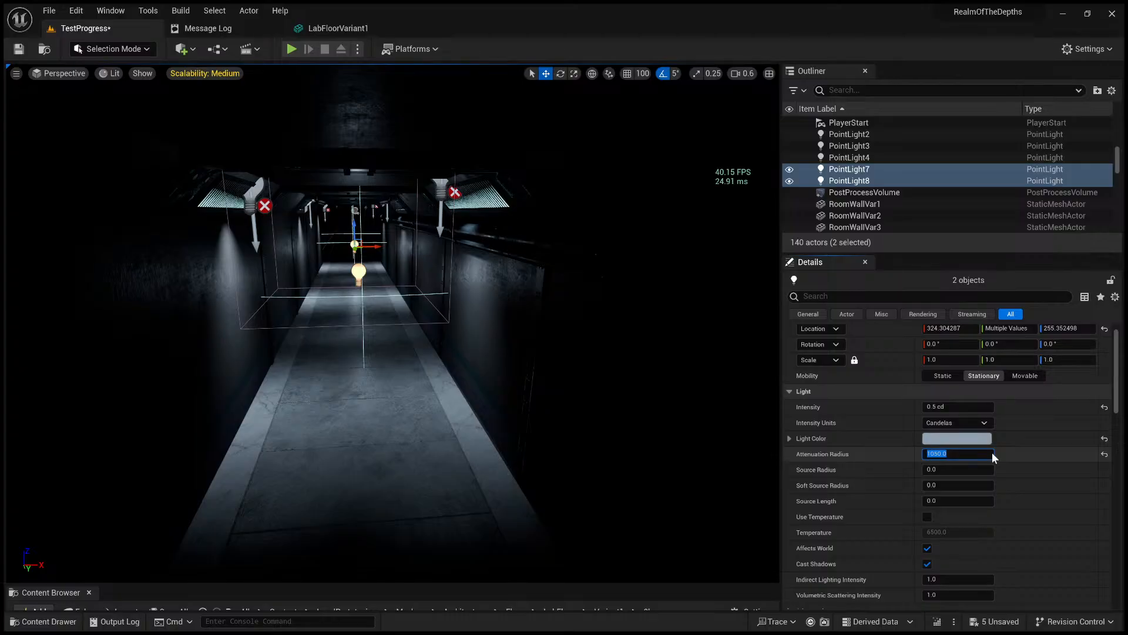
- Try an attenuation radius of 1500 on both point lights, examine the corridor and undo the change
text(1500)
key(Return)
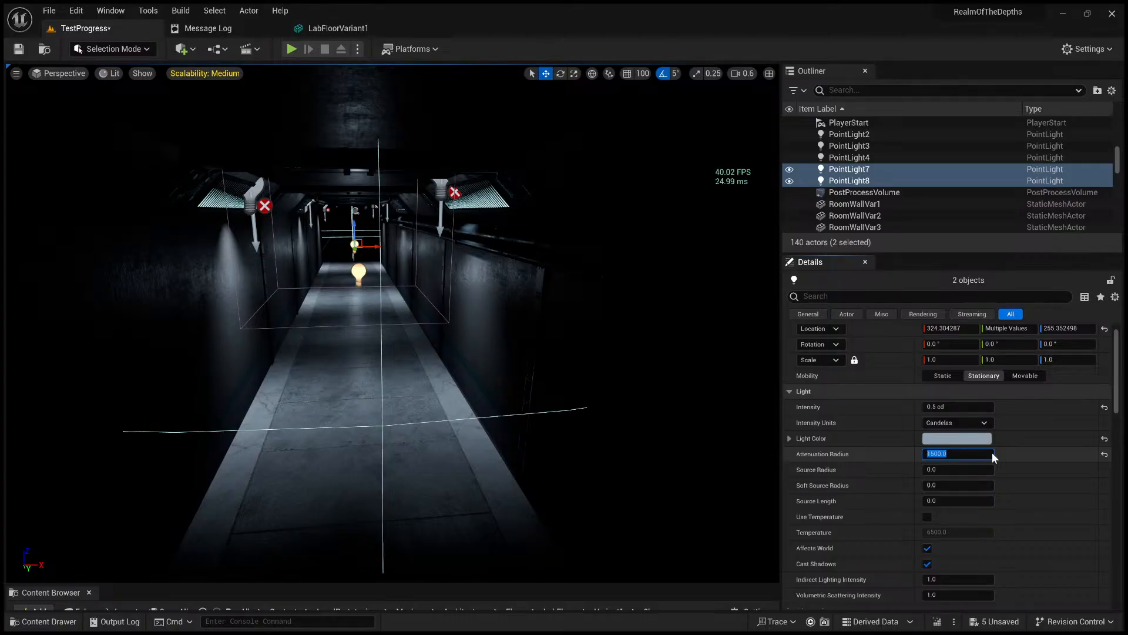
right_drag(561, 376, 599, 374)
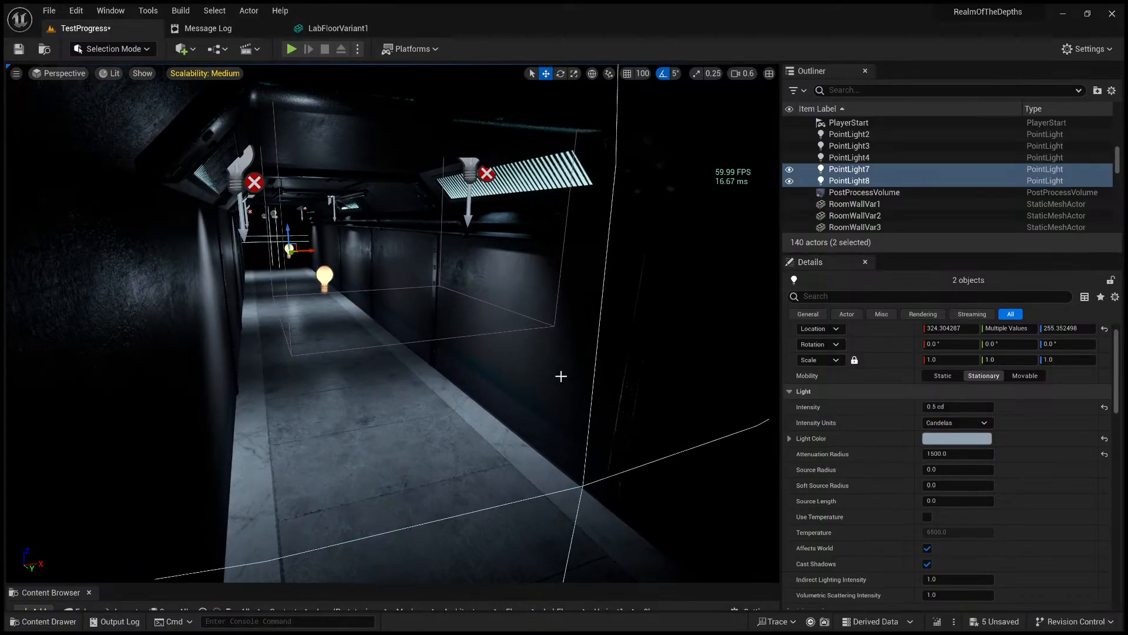
key(ctrl+z)
- Select PointLight8 alone and lower its attenuation radius to about 661
click(331, 283)
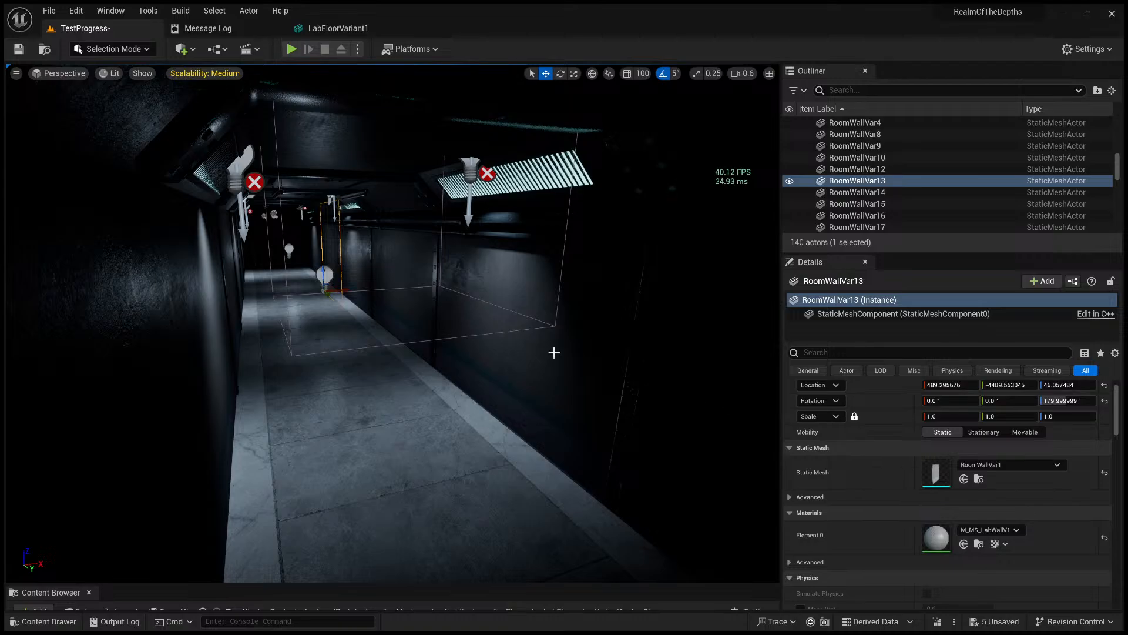
click(325, 275)
right_drag(325, 275, 317, 308)
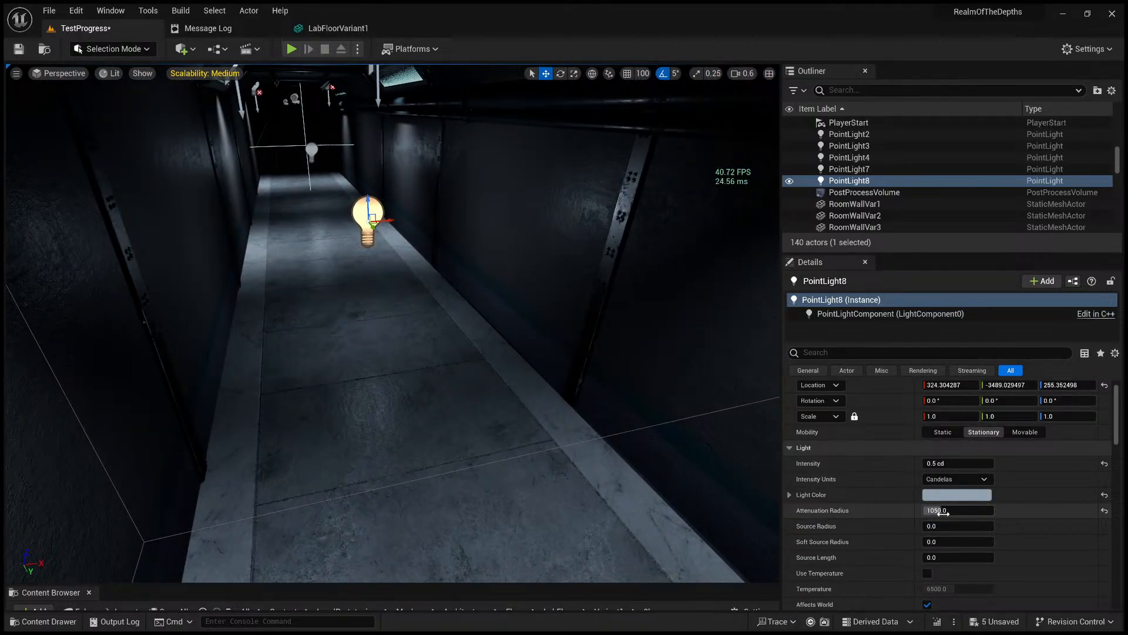
drag(962, 510, 927, 510)
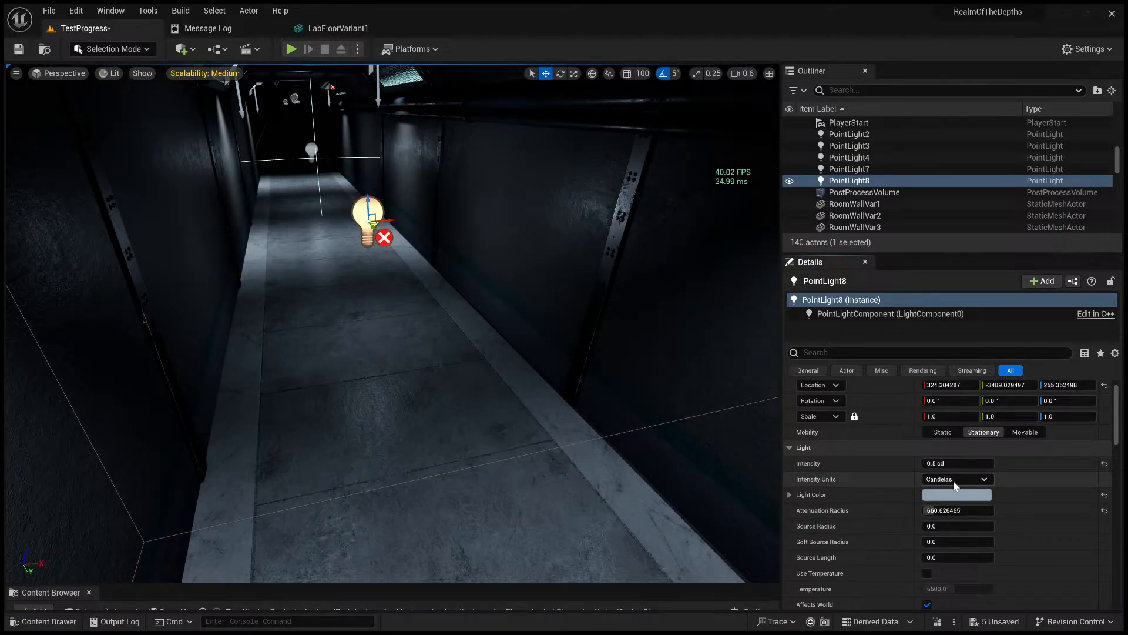
- Try adjusting PointLight8's source radius and undo the radius changes made to this light
scroll(1030, 528, down, 2)
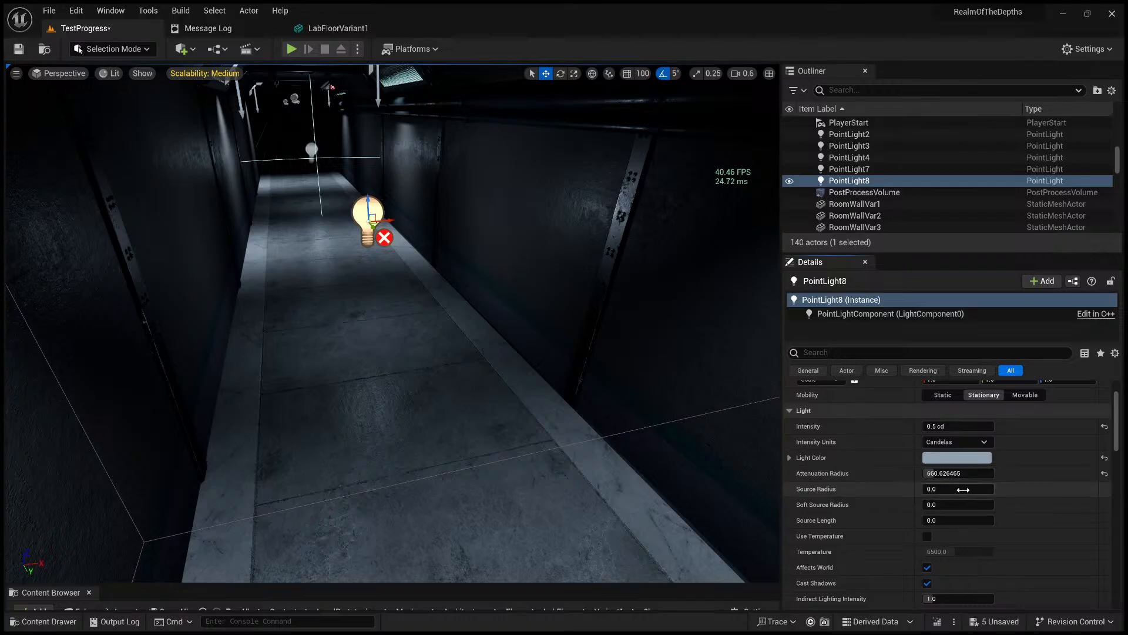
scroll(964, 490, up, 1)
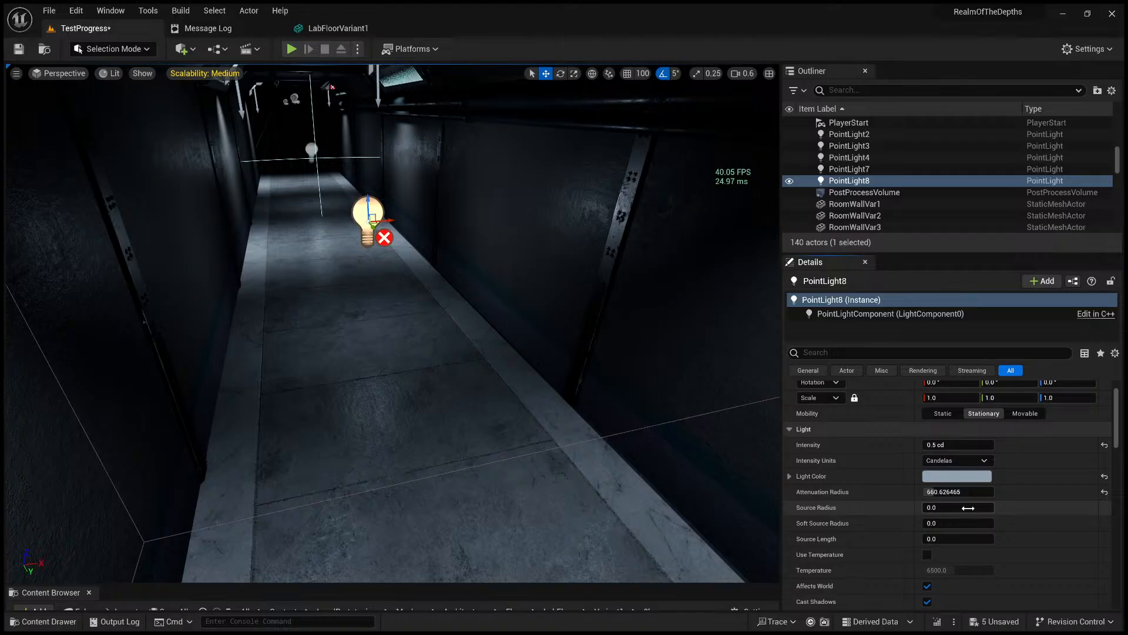
drag(958, 507, 946, 533)
key(ctrl+z)
key(ctrl+z)
key(ctrl+z)
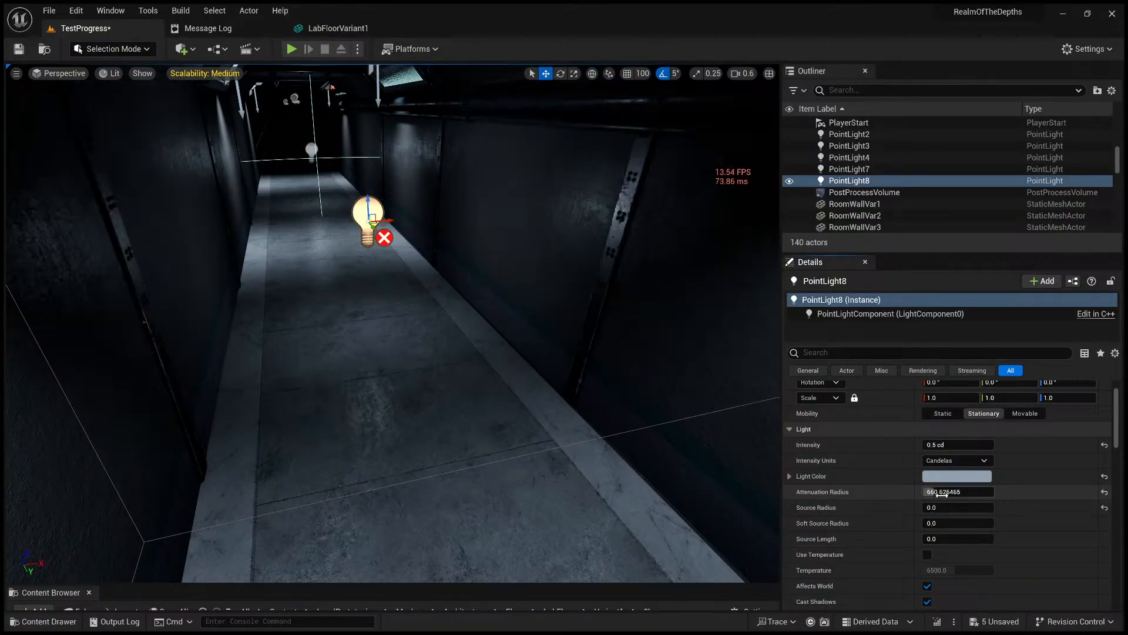
key(ctrl+z)
key(ctrl+z)
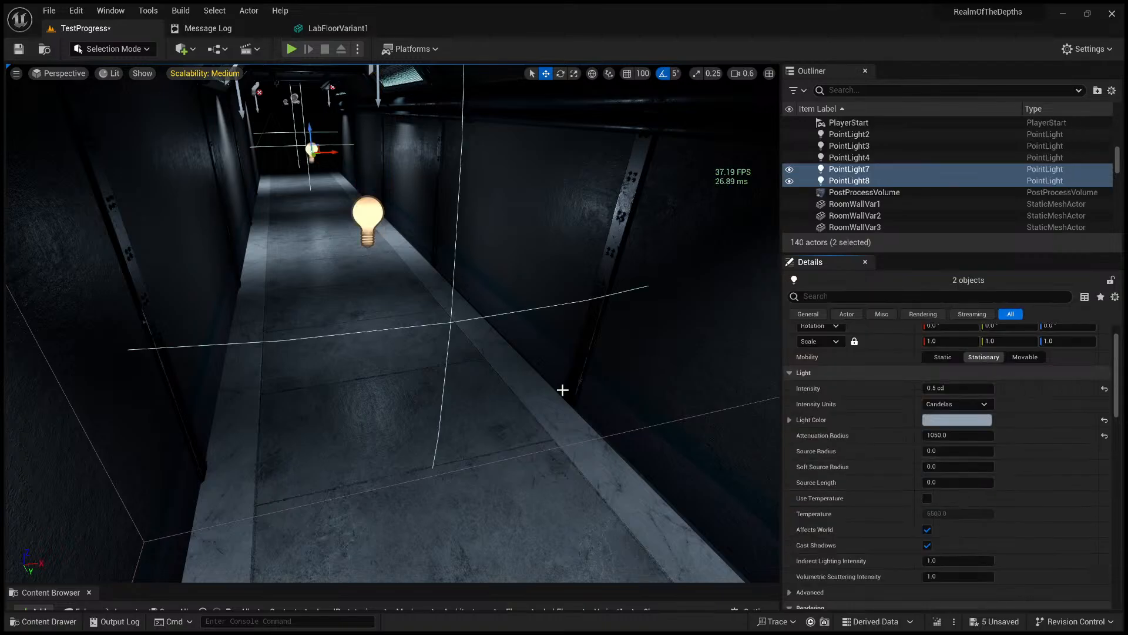
- Examine the corridor floor and walls around the two point lights and frame PointLight8 in the view
key(s)
right_drag(583, 420, 557, 381)
key(w)
key(s)
key(w)
mouse_move(355, 315)
right_down()
mouse_move(343, 293)
mouse_move(365, 313)
right_up()
click(399, 285)
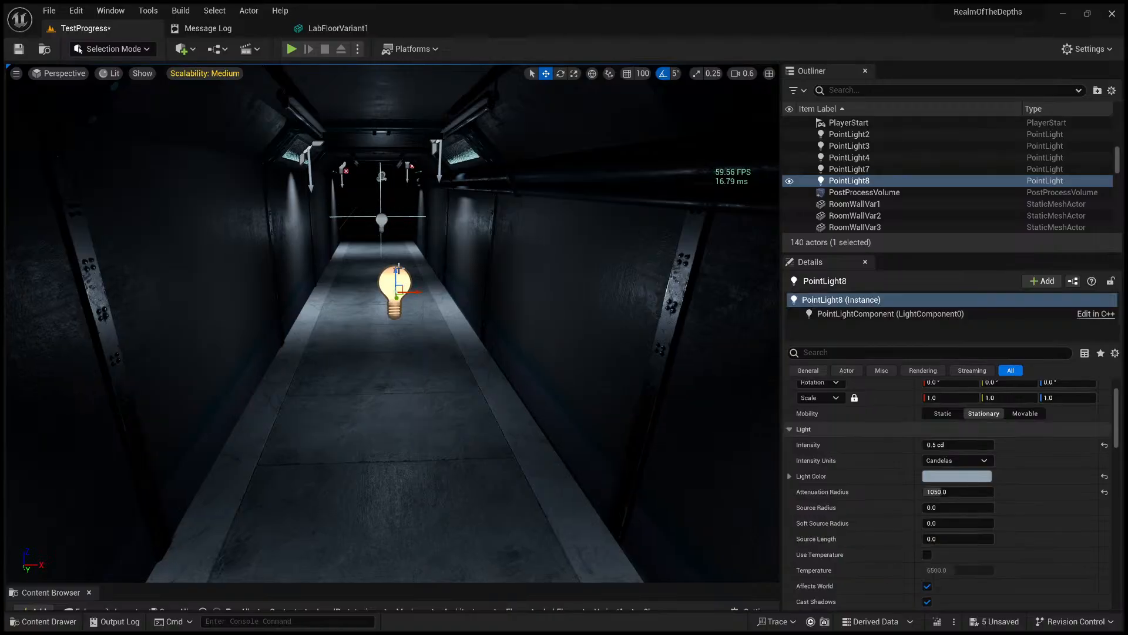
click(381, 220)
click(391, 282)
key(f)
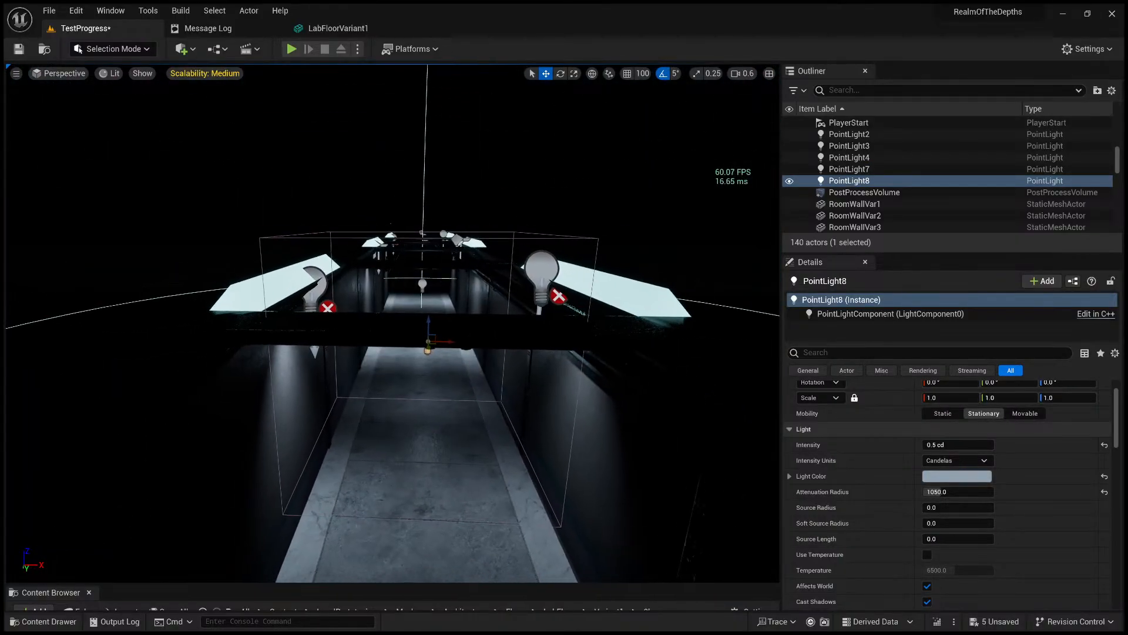
- Delete SpotLight and SpotLight2 beneath the nearest pair of ceiling light panels
key(e)
right_drag(439, 298, 450, 319)
key(s)
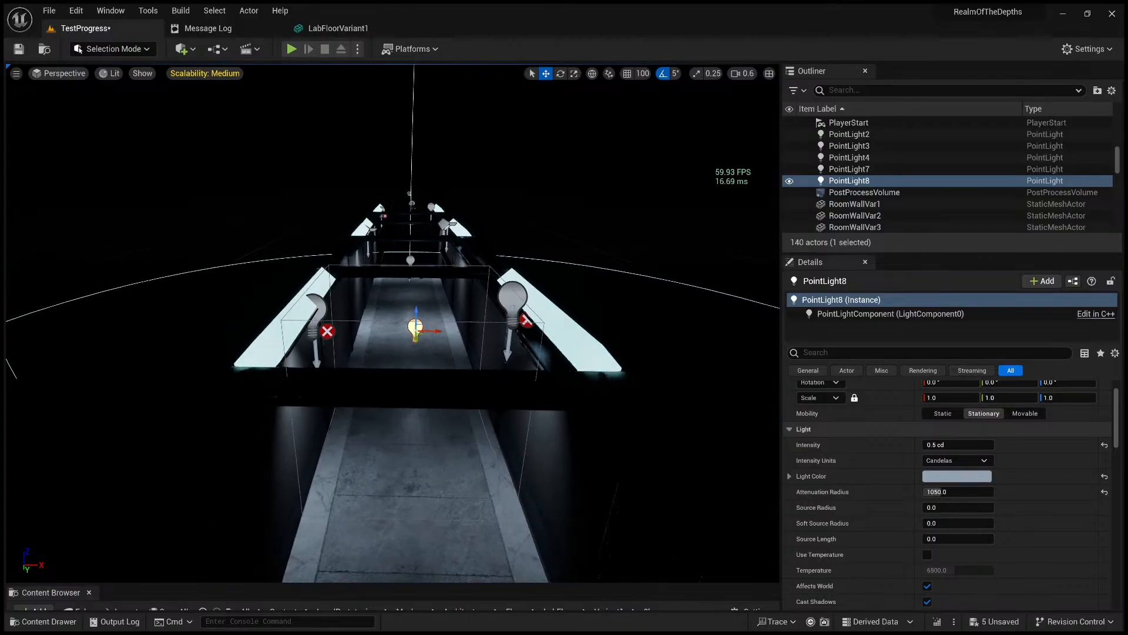
key(w)
right_drag(396, 345, 380, 324)
key(q)
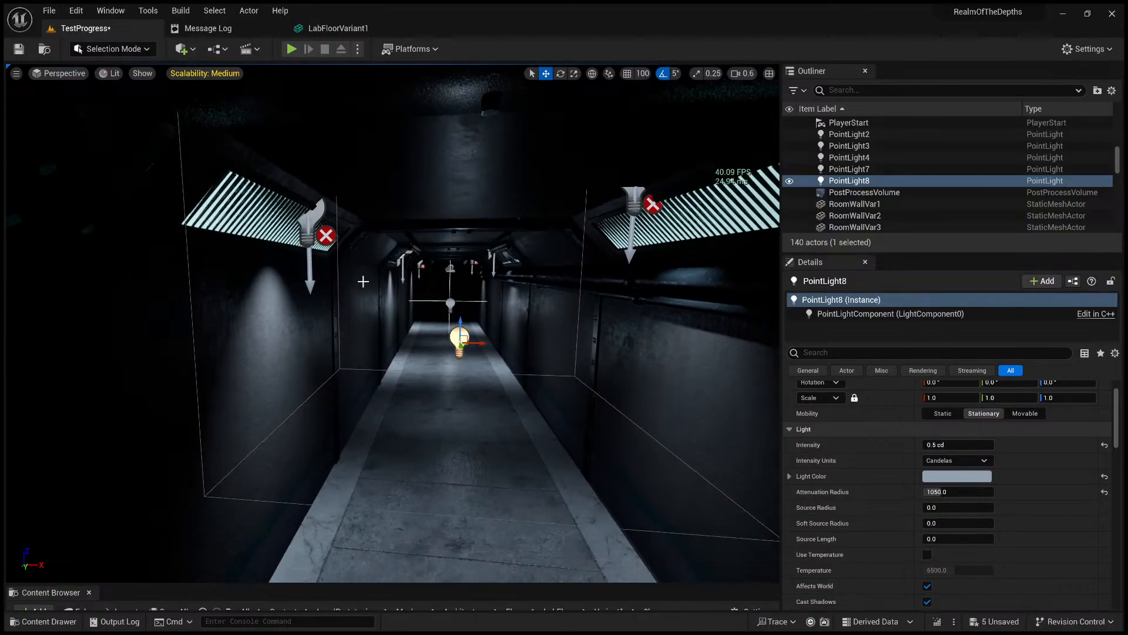
right_drag(363, 280, 363, 281)
click(313, 230)
ctrl+click(632, 191)
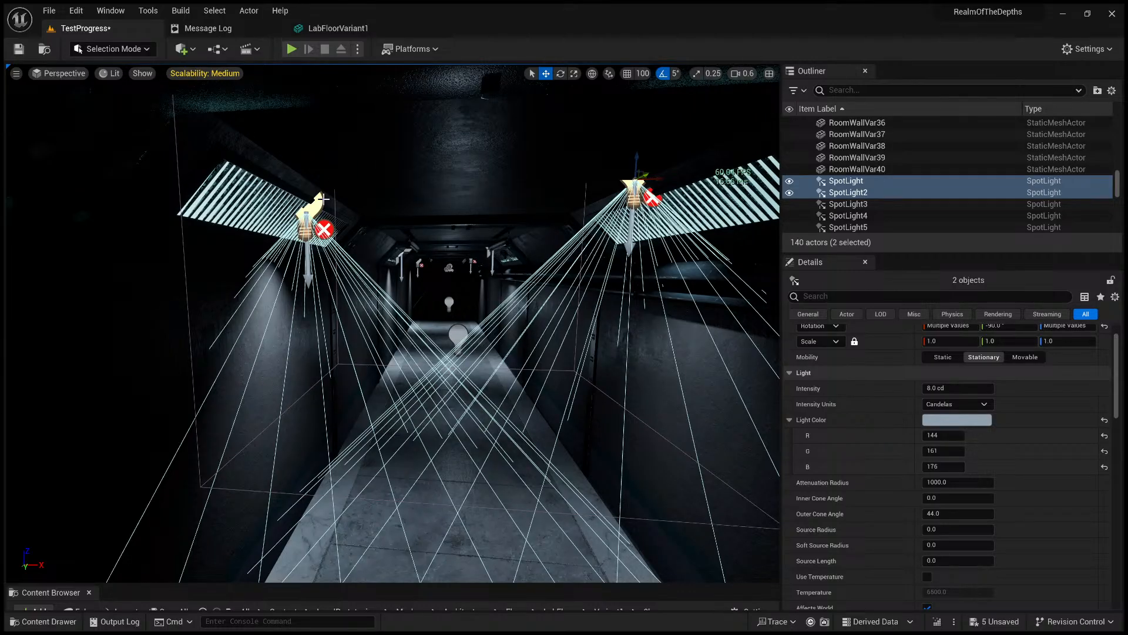
key(Delete)
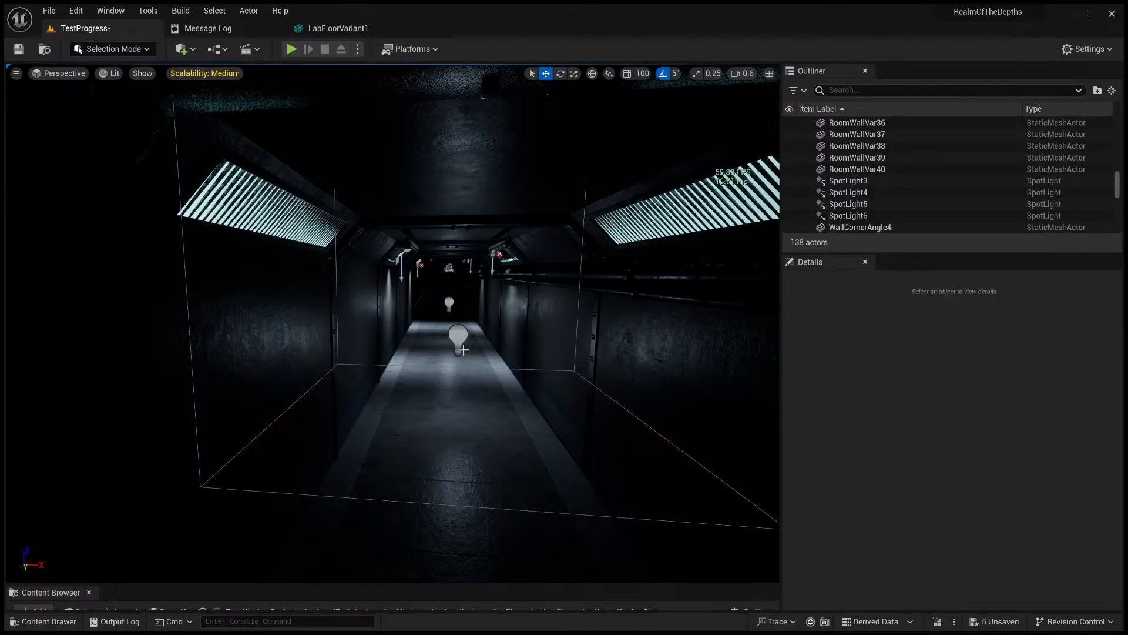
- Duplicate PointLight8 along the corridor and place the copy between the nearest pair of ceiling light panels
click(463, 349)
key(s)
right_drag(464, 349, 433, 355)
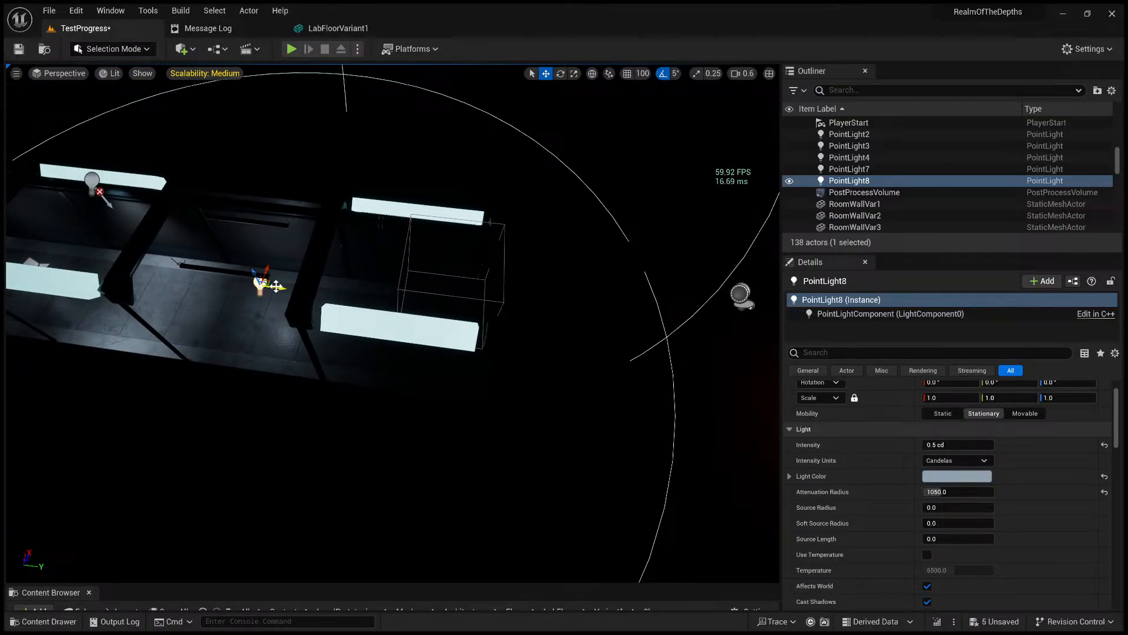
alt+drag(276, 286, 412, 300)
right_drag(413, 300, 382, 306)
key(w)
key(d)
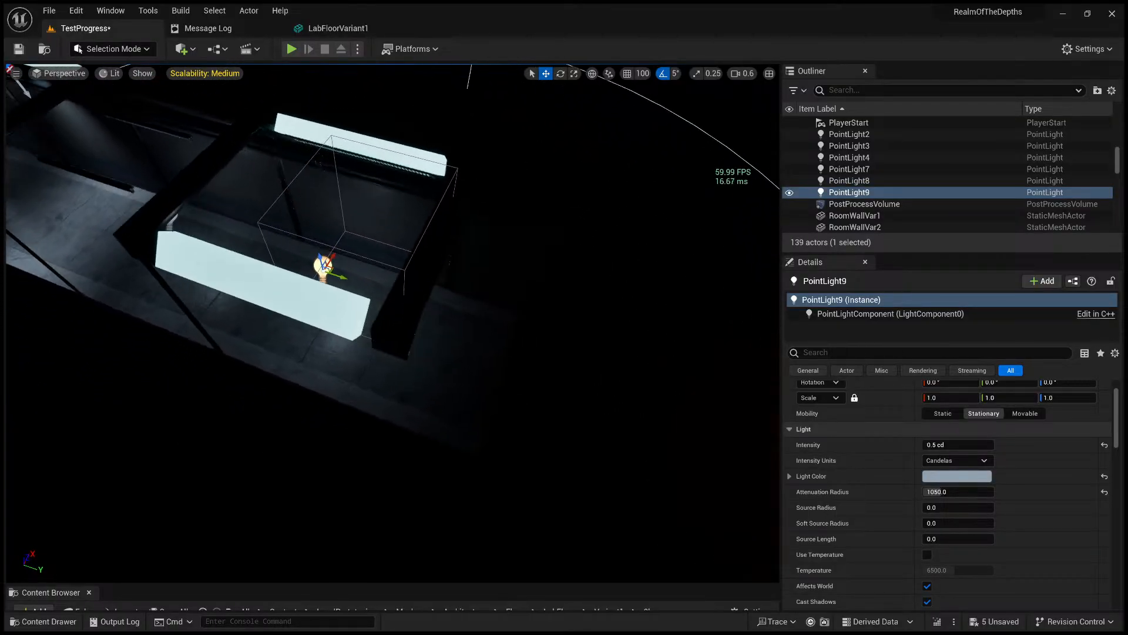
key(f)
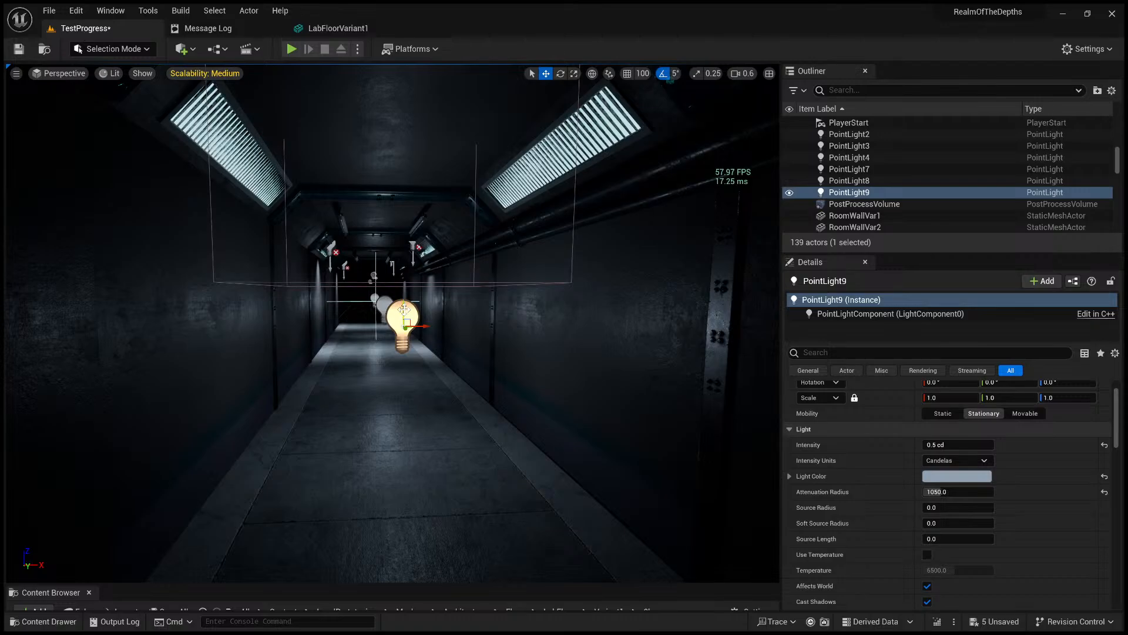
- Raise the duplicated point light to just below the corridor ceiling and check its placement
drag(403, 309, 405, 148)
key(a)
right_drag(405, 148, 490, 126)
key(w)
drag(323, 171, 335, 190)
key(d)
right_drag(335, 191, 262, 238)
key(s)
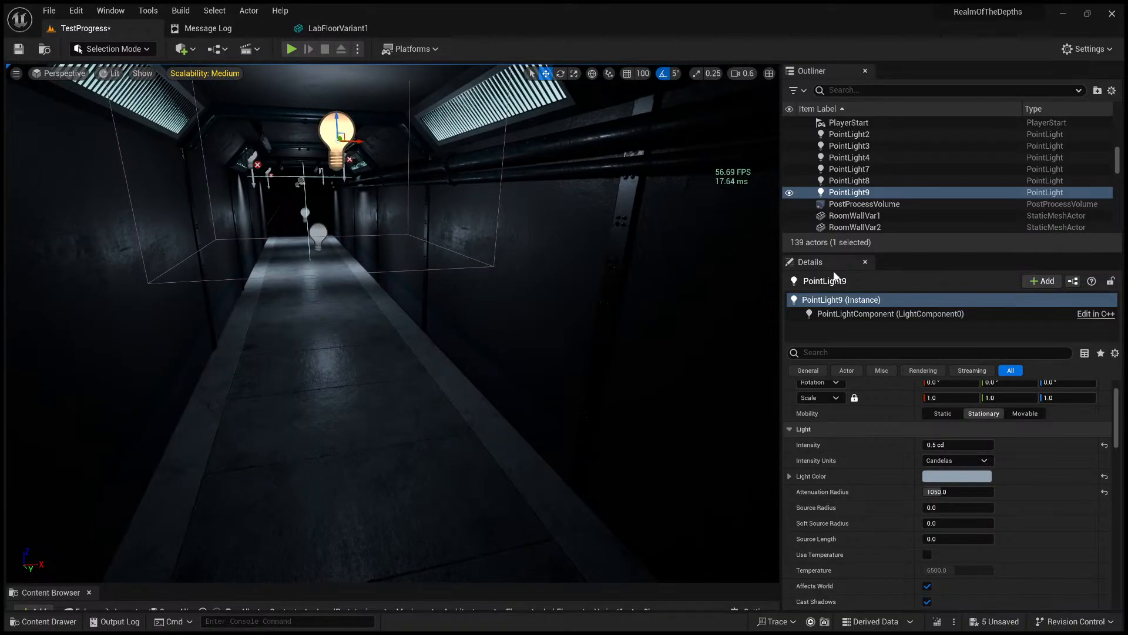
- Set the duplicated point light's intensity to about 1.79 cd and examine the nearest floor tile
mouse_move(938, 444)
mouse_down()
mouse_move(964, 444)
mouse_move(933, 443)
mouse_up()
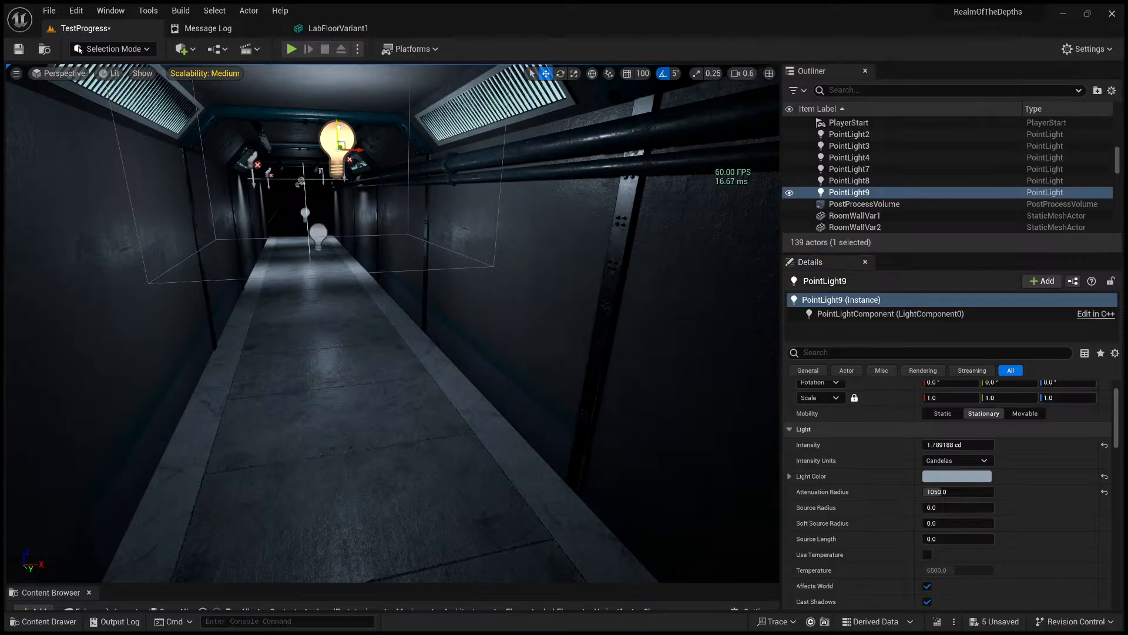
right_drag(391, 323, 370, 191)
click(492, 427)
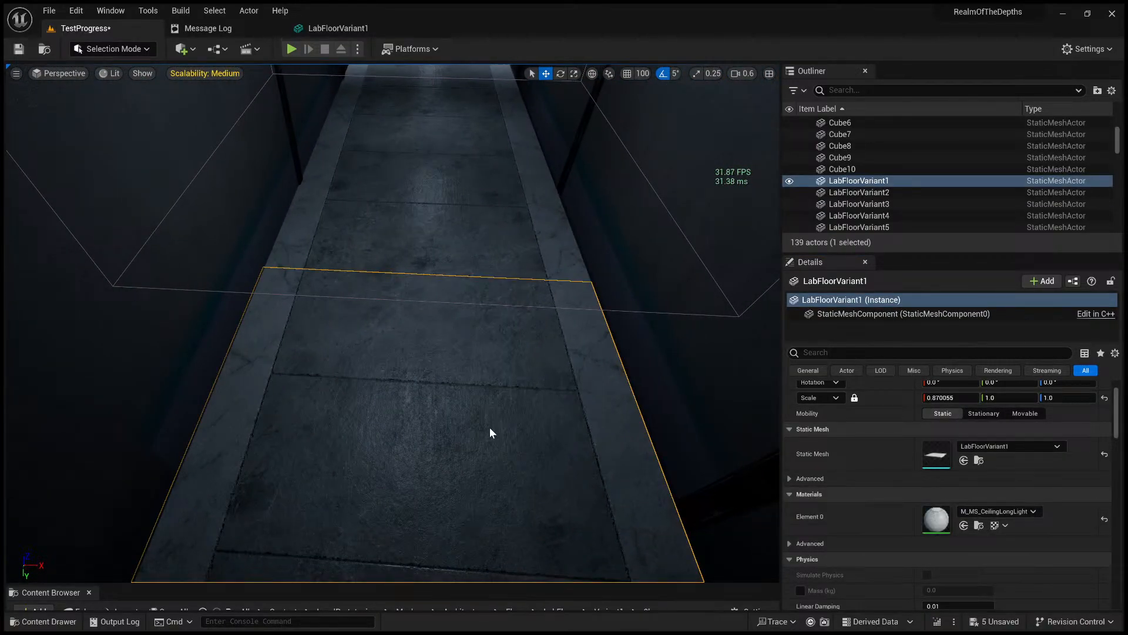
- Play-test the corridor to examine the new ceiling lighting, and end the session
key(alt+p)
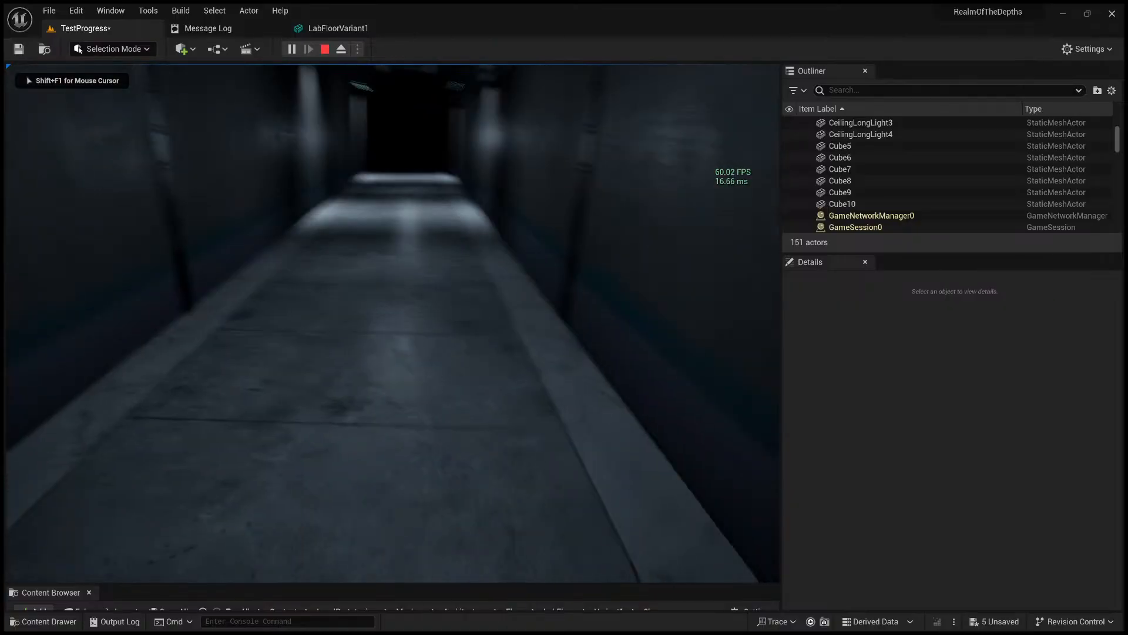
key(w)
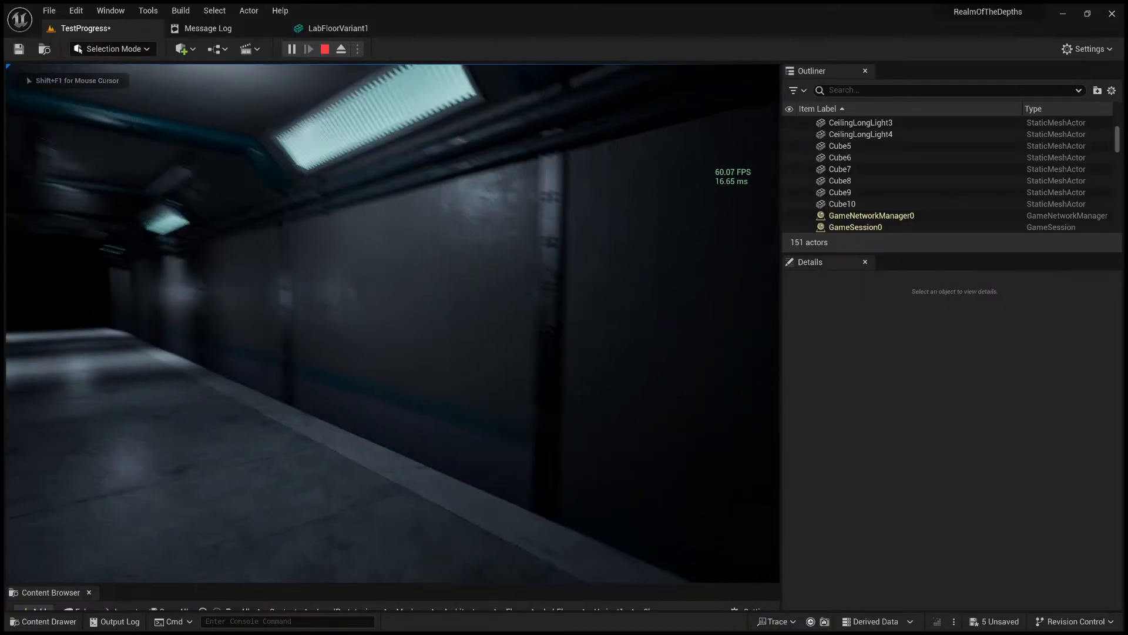
key(Escape)
right_drag(496, 371, 486, 368)
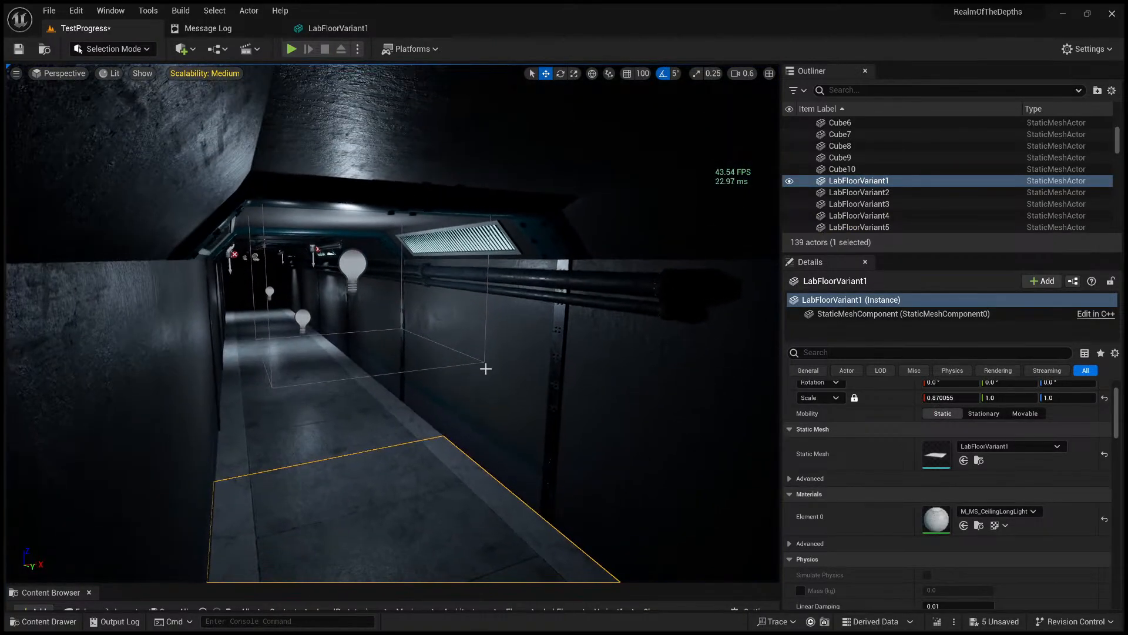
- Reposition PointLight9 farther down the corridor and slightly lower beneath the ceiling
click(369, 279)
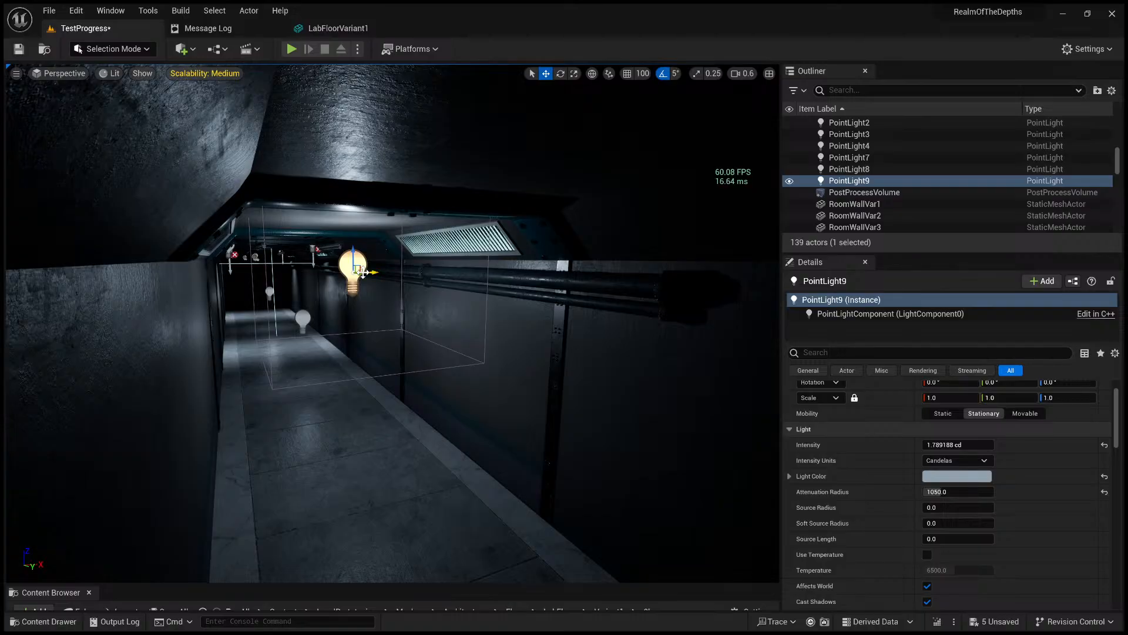
drag(364, 272, 345, 283)
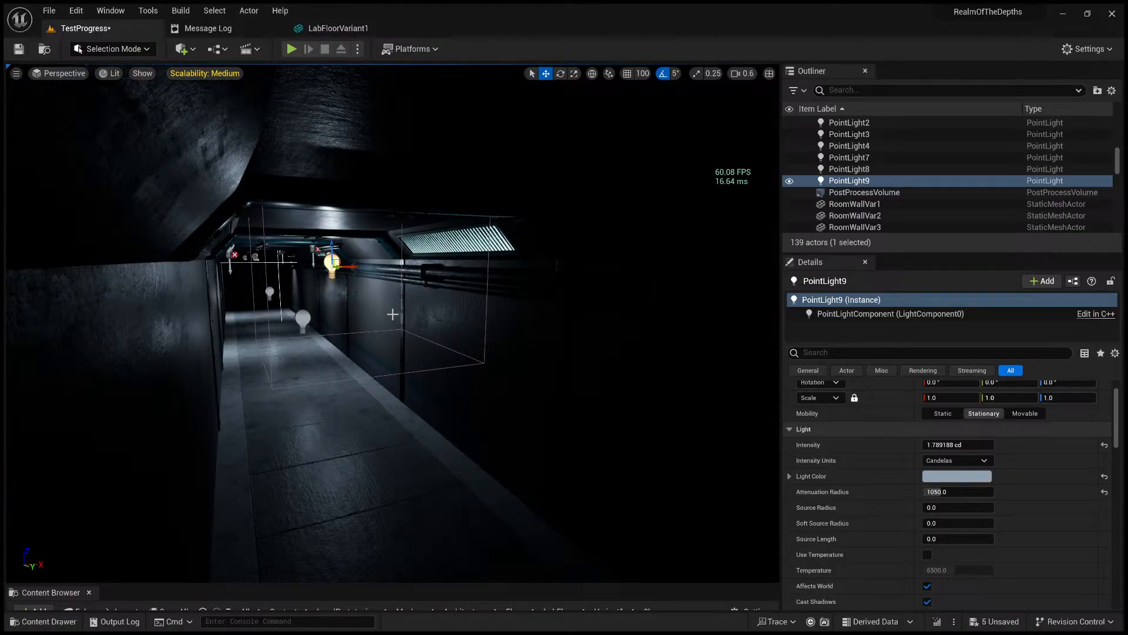
right_drag(392, 315, 425, 300)
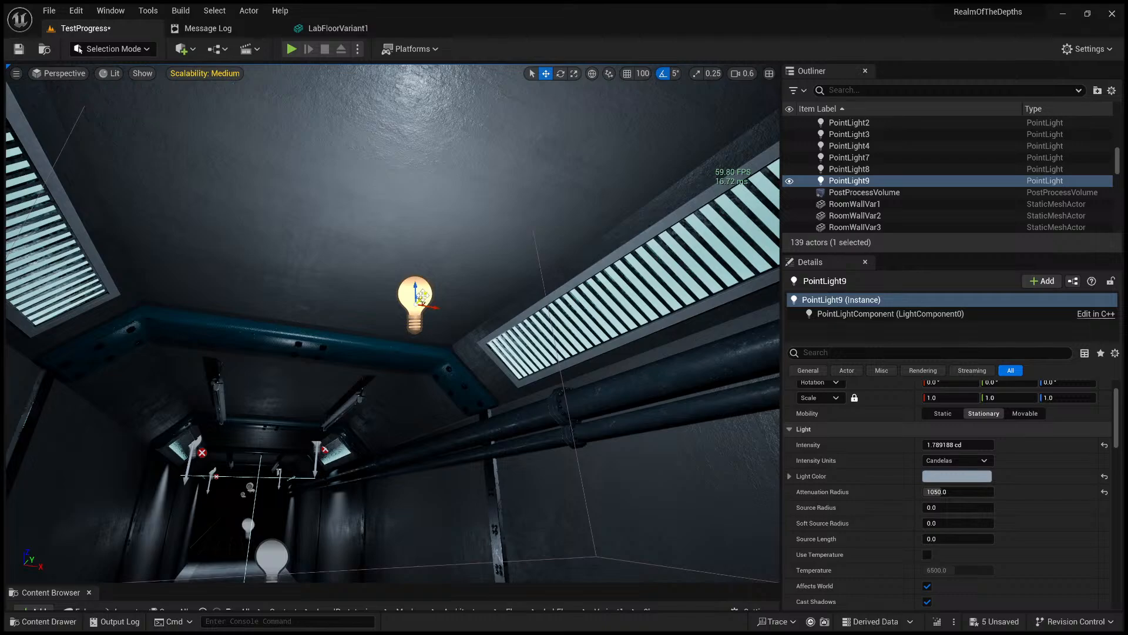
drag(421, 296, 307, 415)
right_drag(307, 415, 464, 335)
- Examine the ceiling light panels, PointLight9 and the corridor's lighting with the editor icons hidden
click(446, 286)
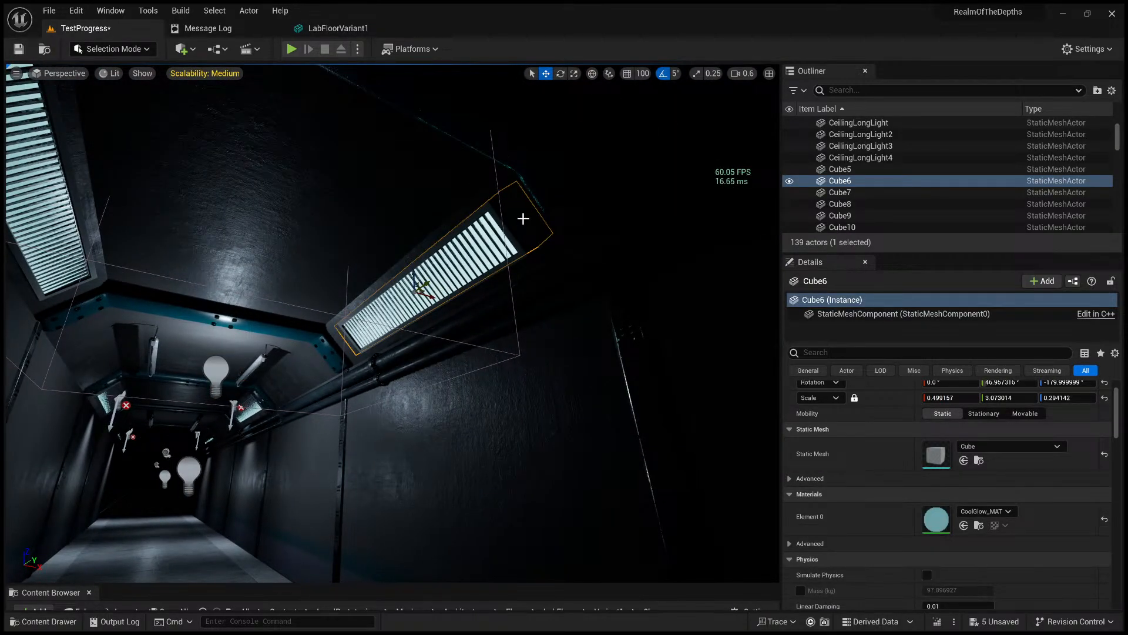
right_drag(523, 219, 391, 247)
click(573, 187)
right_drag(585, 195, 294, 191)
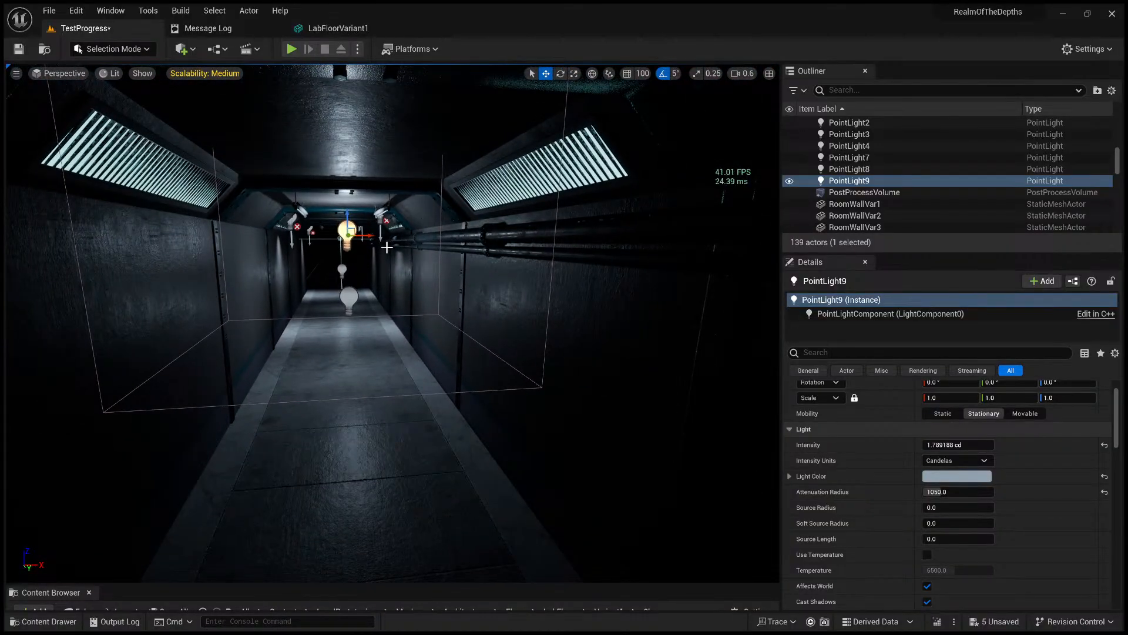
click(396, 289)
key(Escape)
key(s)
mouse_move(397, 289)
right_down()
mouse_move(396, 320)
mouse_move(415, 301)
mouse_move(405, 297)
right_up()
key(g)
key(a)
- Undo PointLight9's repositioning, intensity change and duplication from PointLight8
key(ctrl+z)
key(ctrl+z)
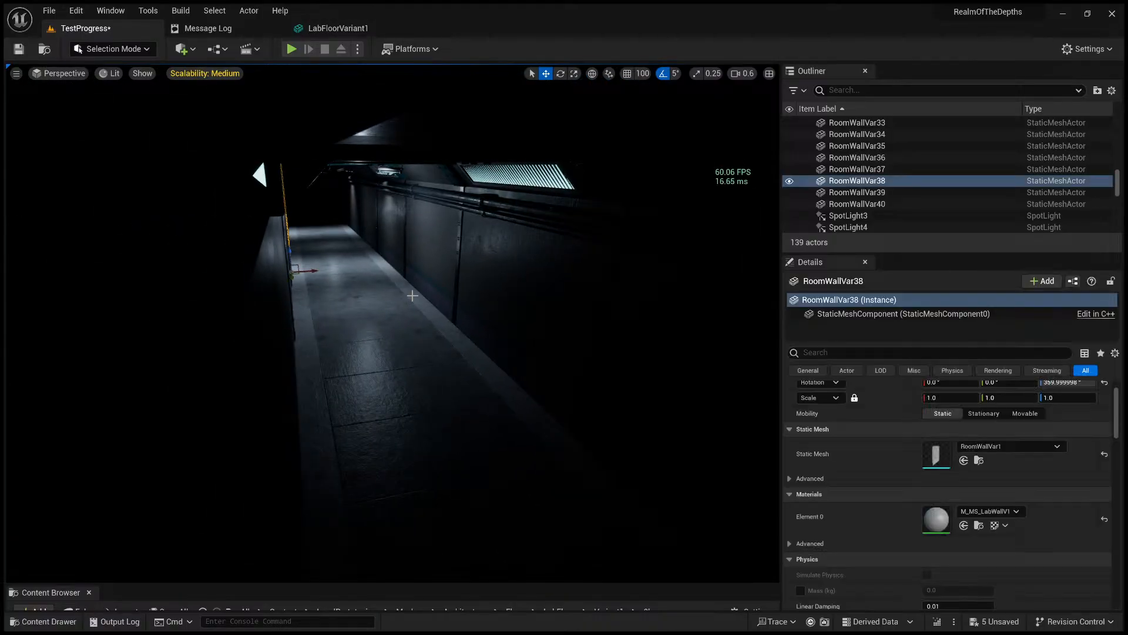
key(ctrl+z)
key(ctrl+z)
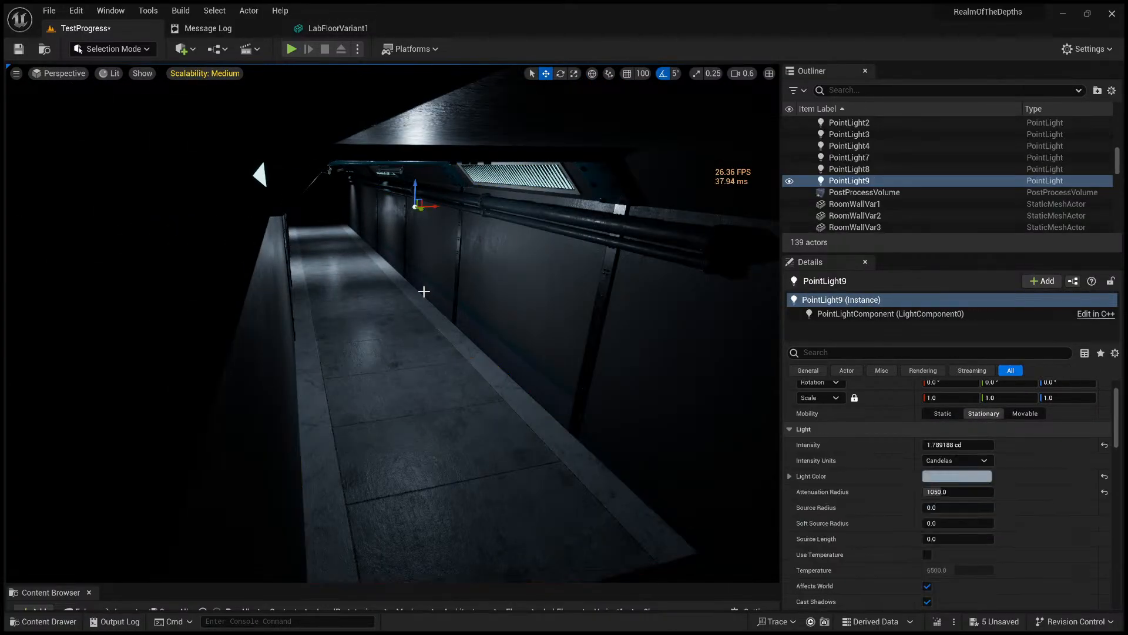
key(ctrl+z)
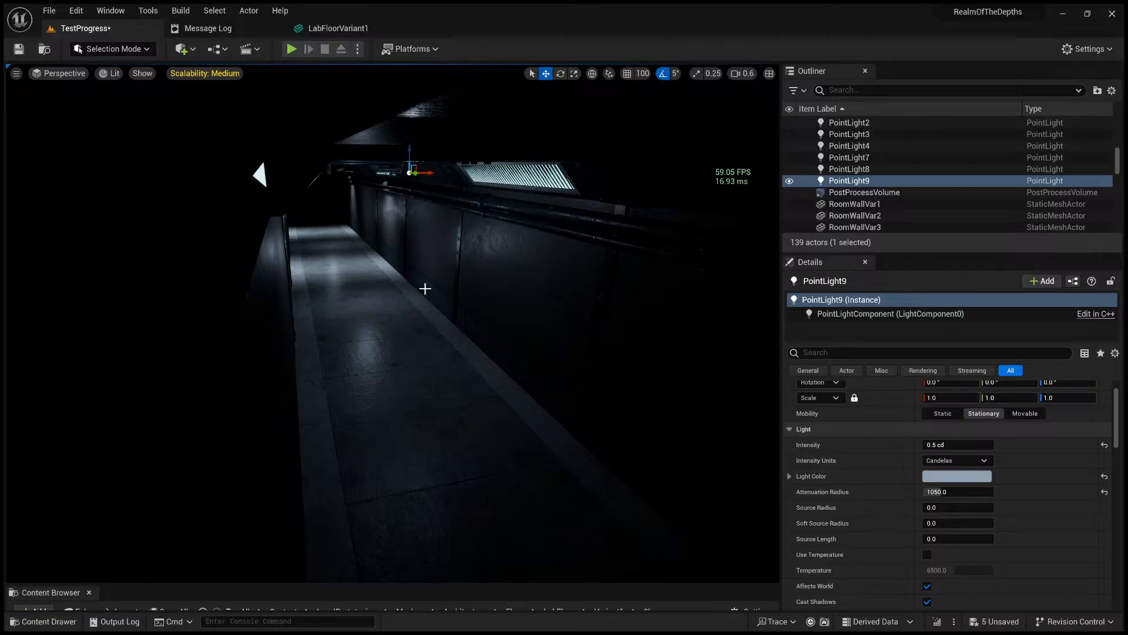
key(ctrl+z)
key(ctrl+z)
key(ctrl+z)
key(ctrl+z)
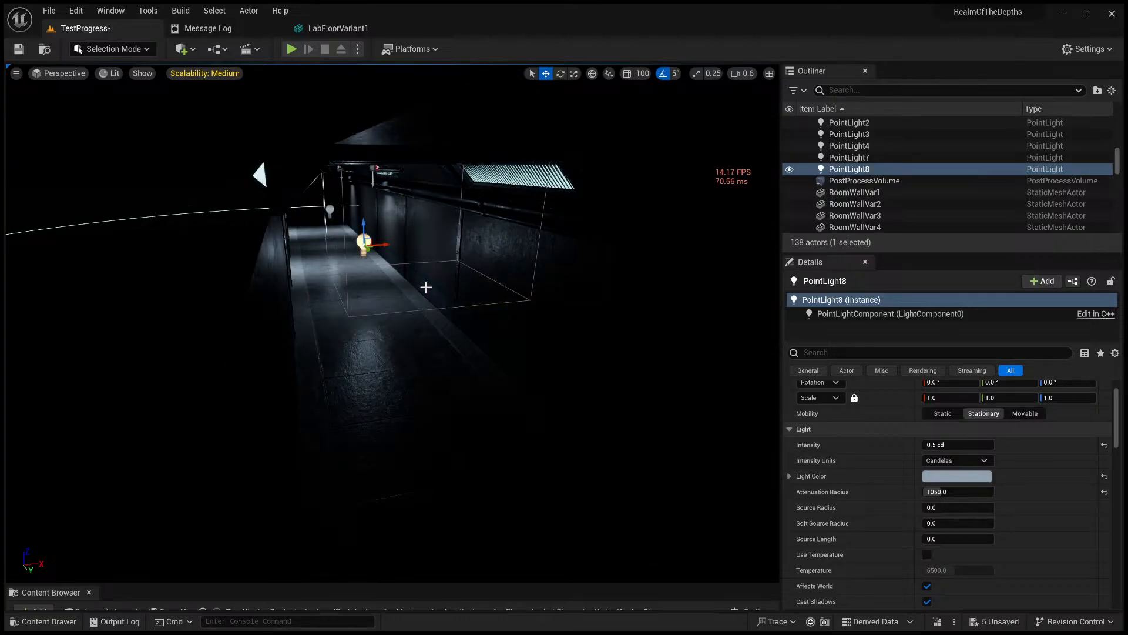
- Undo the deletion of SpotLight and SpotLight2, and raise PointLight8 to just beneath the corridor ceiling
key(ctrl+z)
key(ctrl+z)
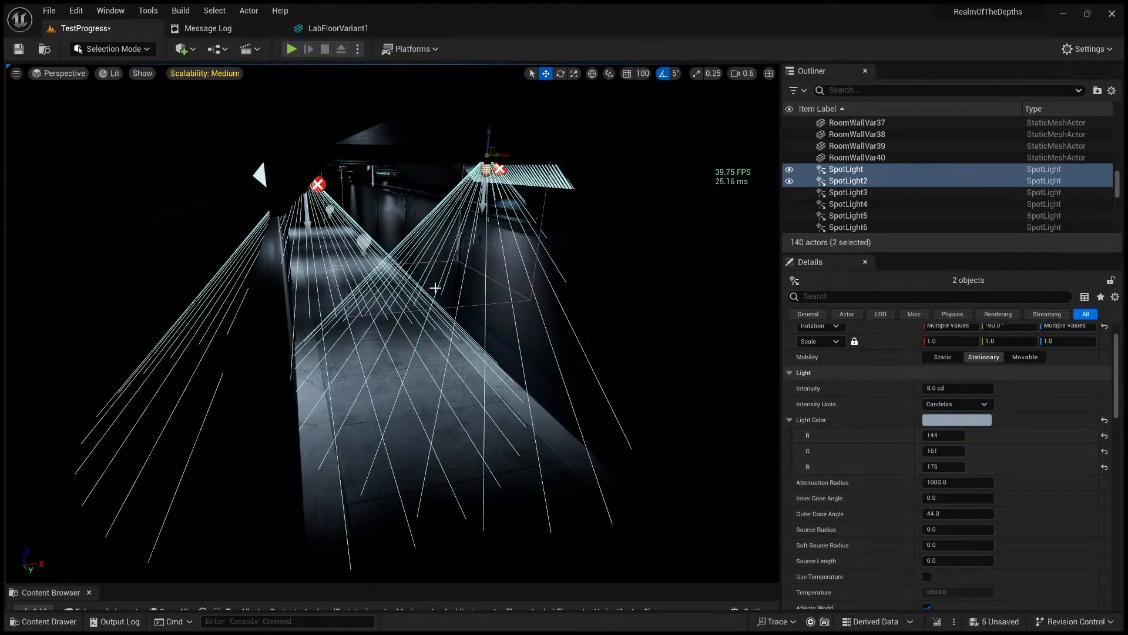
click(364, 242)
right_drag(363, 245, 331, 224)
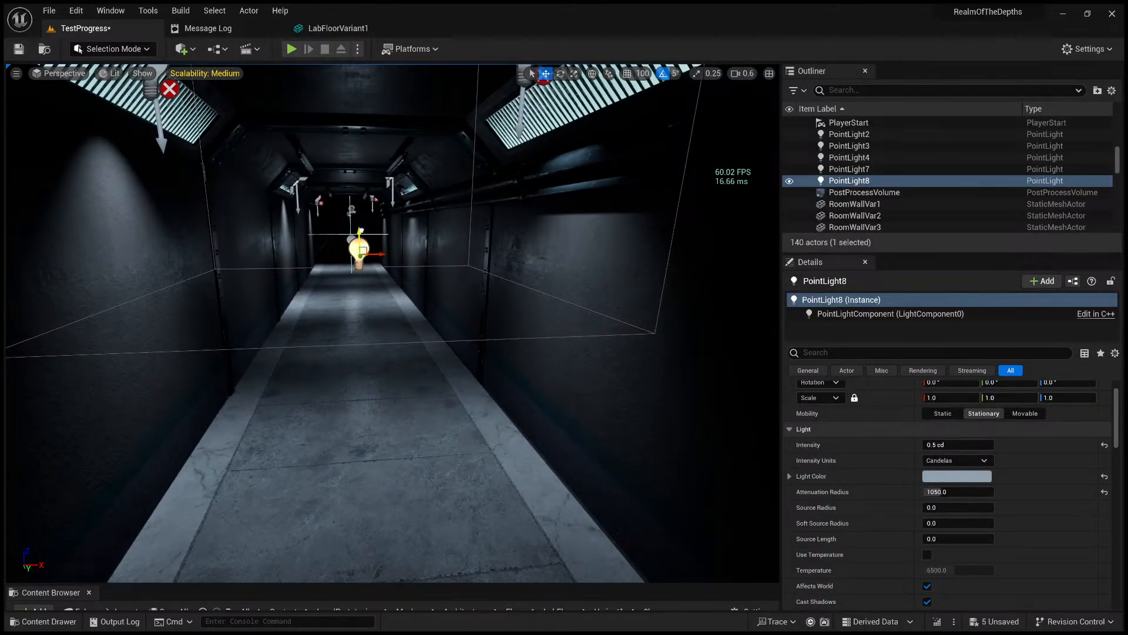
drag(360, 233, 358, 167)
right_drag(358, 168, 331, 162)
key(w)
drag(435, 195, 434, 211)
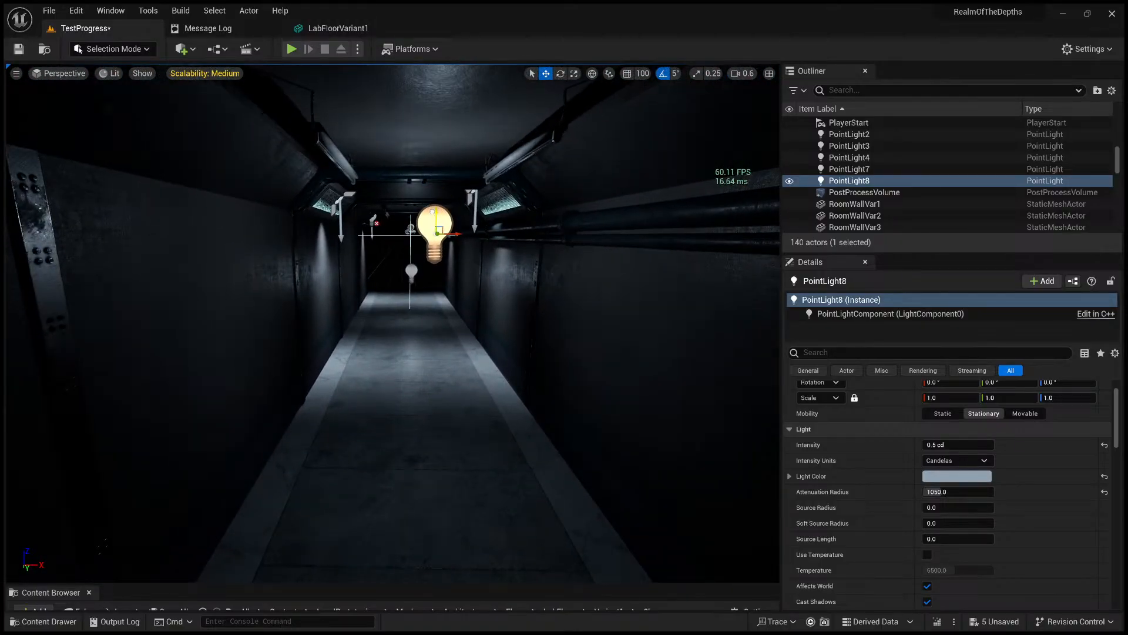
- Examine the wall-corner lamps farther down the corridor and inspect SpotLight5's light settings
key(w)
right_drag(565, 272, 493, 292)
key(s)
key(w)
key(s)
key(w)
key(w)
key(w)
click(370, 276)
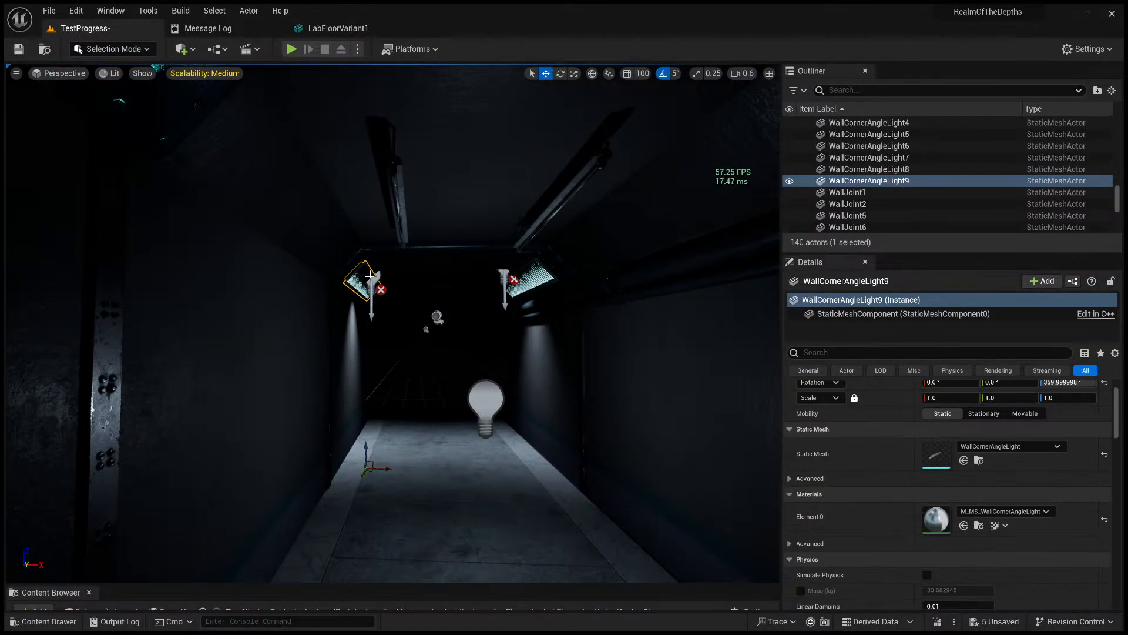
click(381, 290)
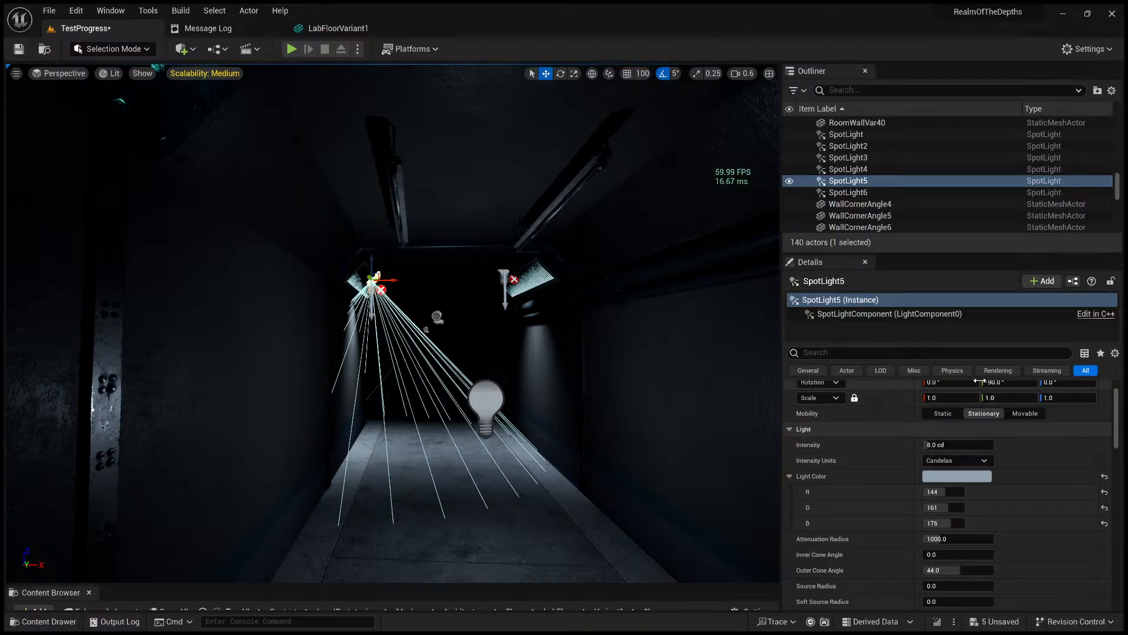
- Examine the spot light pools on the corridor walls and floor with the editor icons hidden
key(s)
right_drag(667, 411, 705, 438)
key(s)
key(d)
right_drag(526, 304, 514, 304)
key(a)
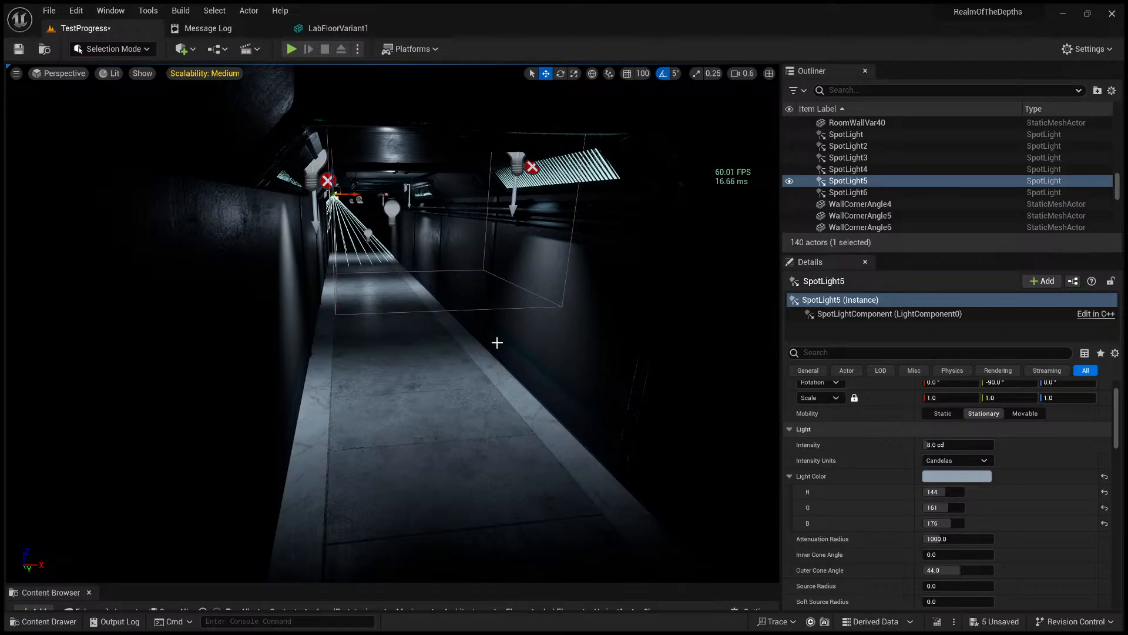
key(w)
right_drag(497, 343, 470, 304)
right_drag(494, 337, 620, 320)
key(g)
key(w)
key(w)
key(s)
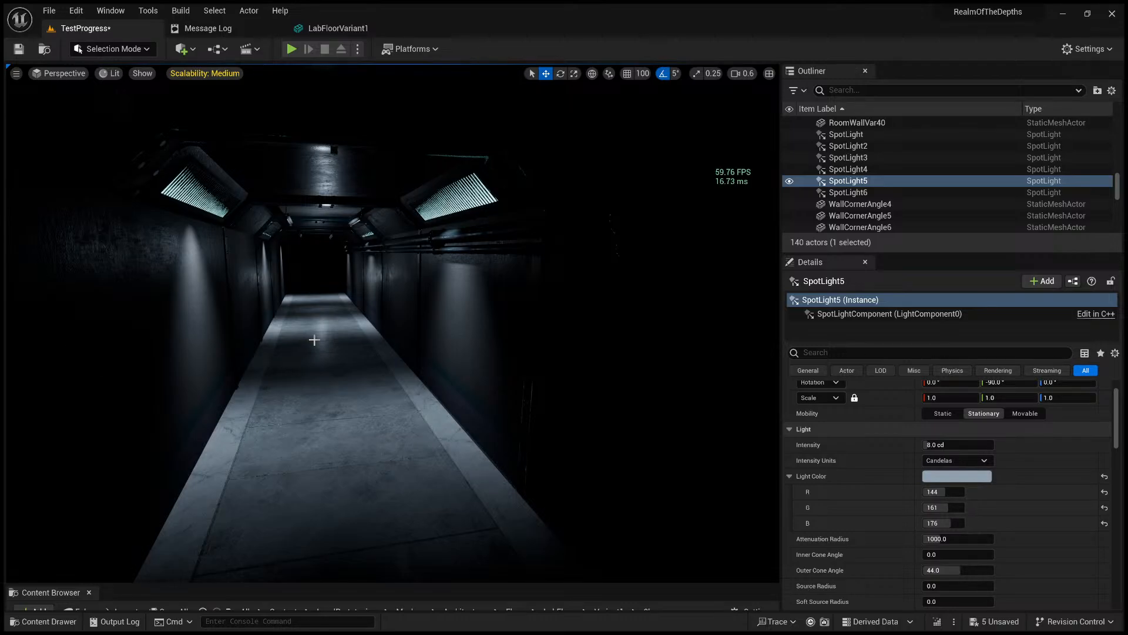
key(s)
right_drag(315, 340, 284, 321)
key(w)
key(g)
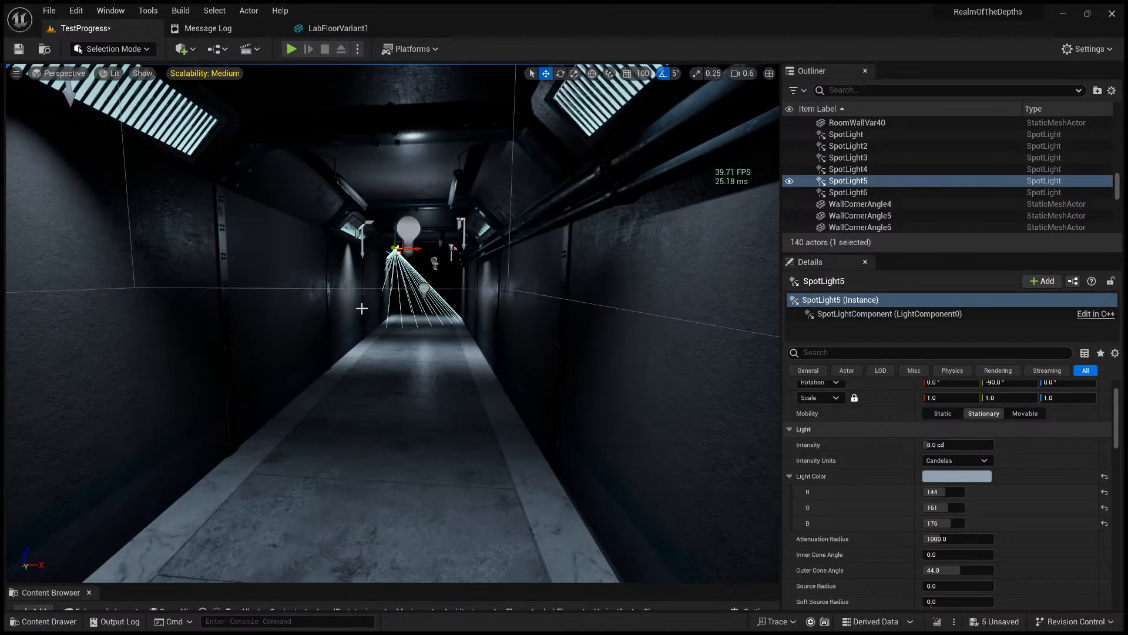
key(g)
key(g)
- Raise PointLight7 to just beneath the ceiling farther down the corridor
key(a)
mouse_move(429, 338)
right_down()
mouse_move(447, 339)
mouse_move(423, 352)
right_up()
key(w)
key(w)
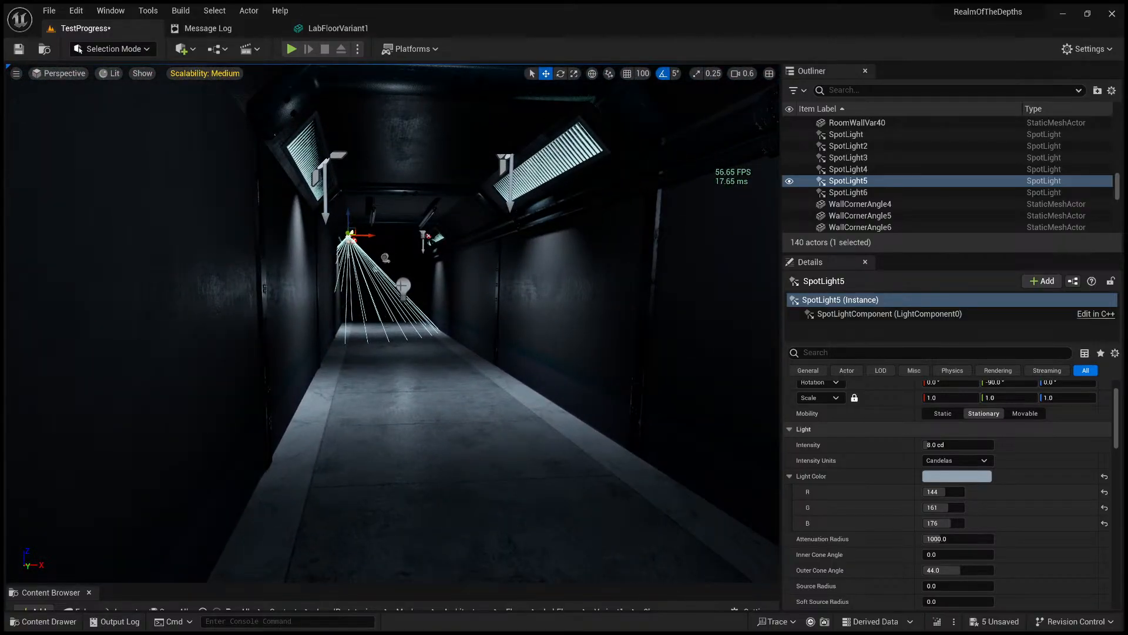
click(402, 287)
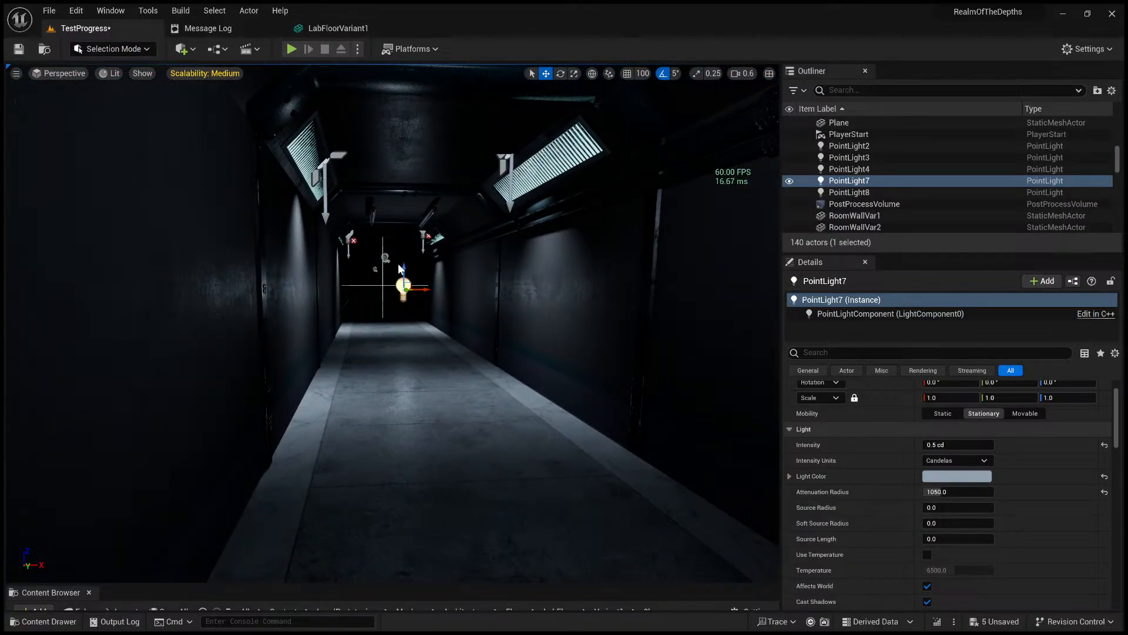
drag(404, 268, 404, 218)
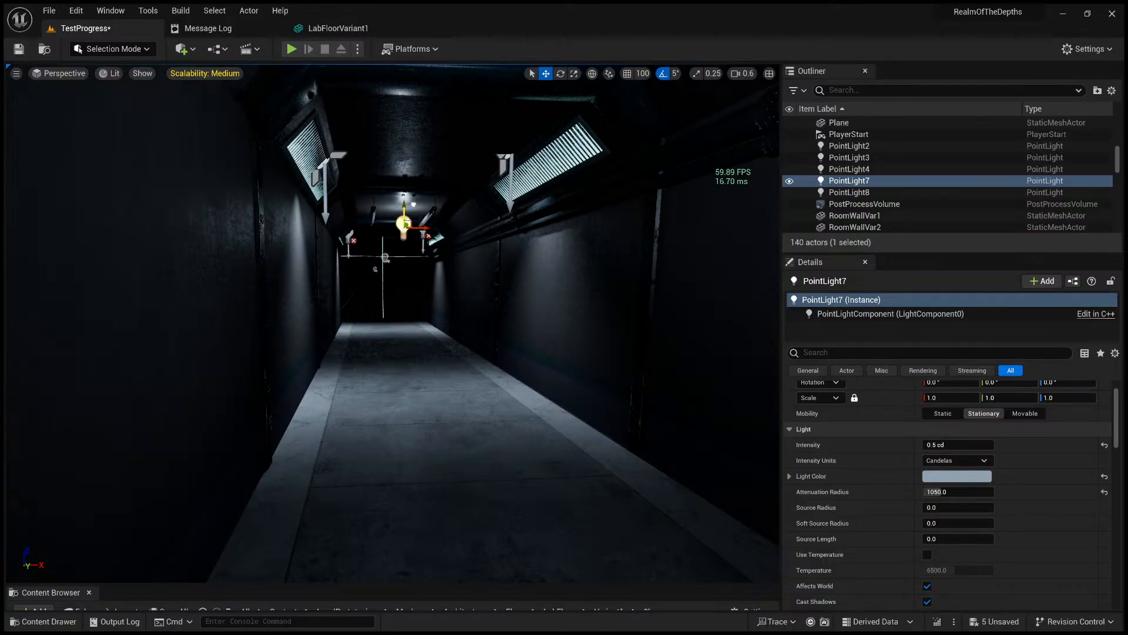
- Examine how the raised point lights reflect on the floor tiles from close to the floor
key(s)
right_drag(418, 220, 478, 336)
key(s)
click(506, 398)
key(w)
key(s)
scroll(466, 347, down, 3)
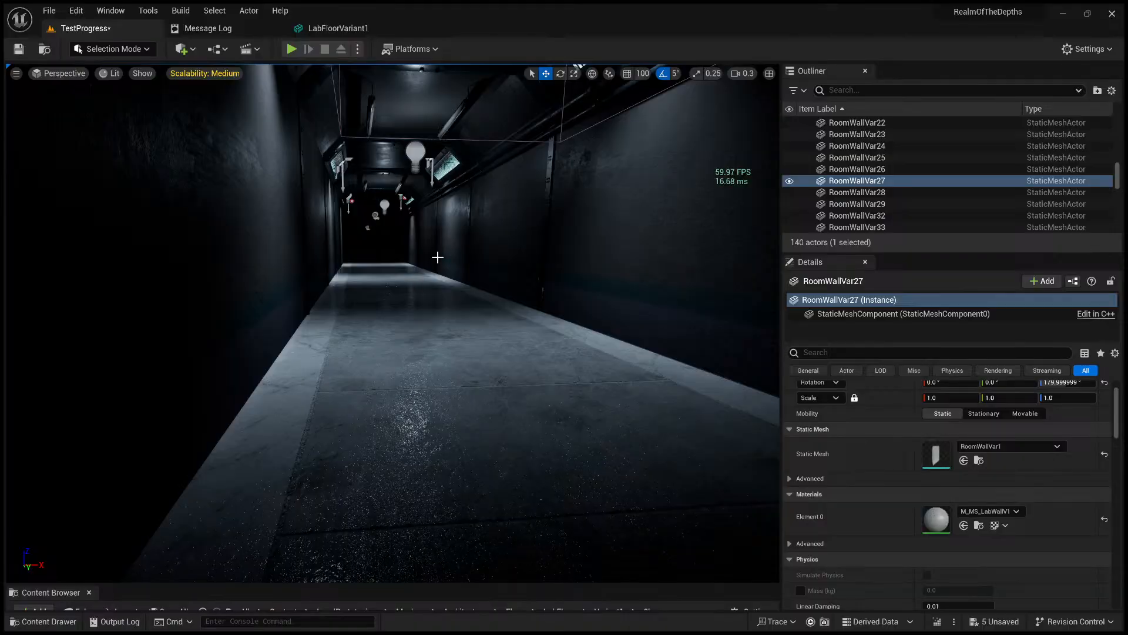
right_drag(429, 353, 417, 398)
scroll(420, 400, up, 3)
key(e)
key(q)
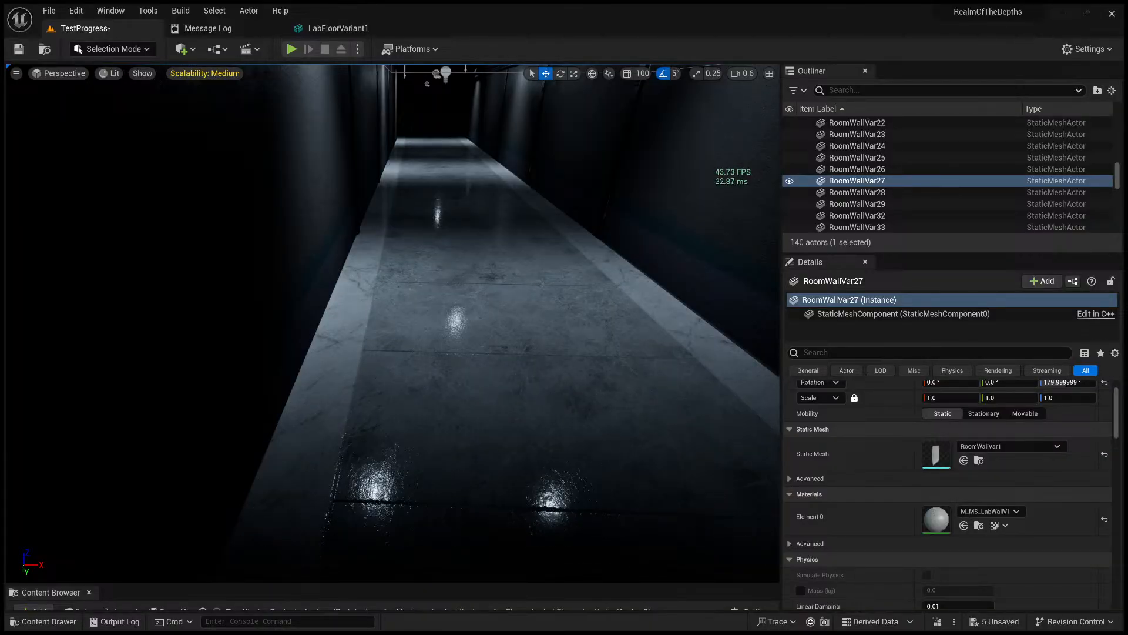
- Examine the floor reflections and wall lighting along the length of the corridor
key(d)
right_drag(499, 339, 525, 288)
key(q)
key(w)
key(s)
key(e)
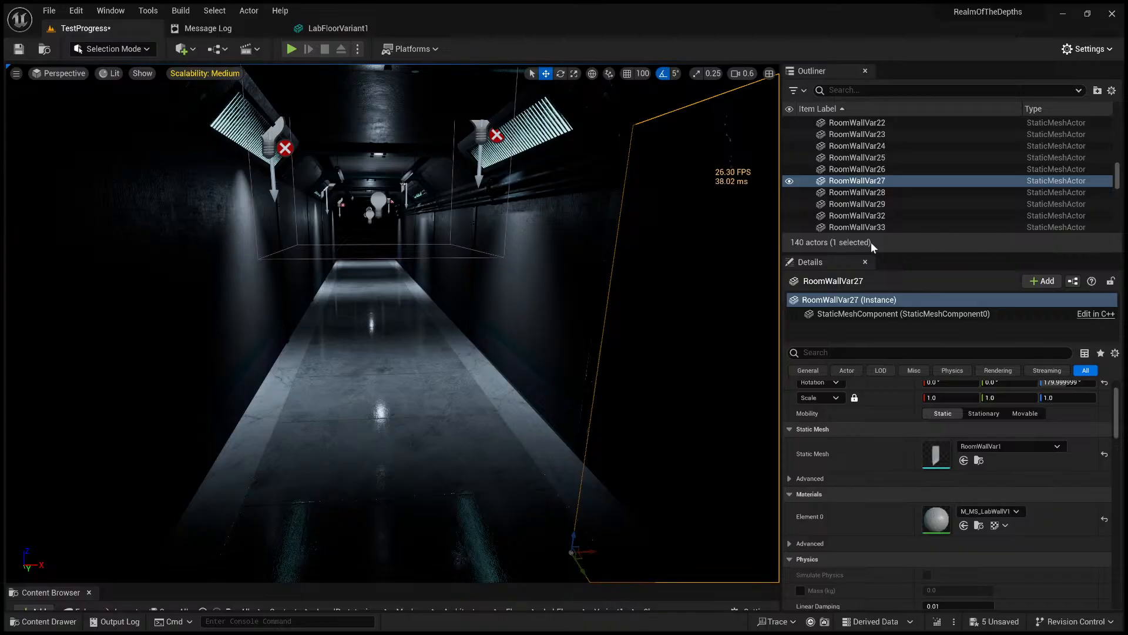
key(s)
right_drag(474, 316, 474, 316)
key(w)
key(w)
key(w)
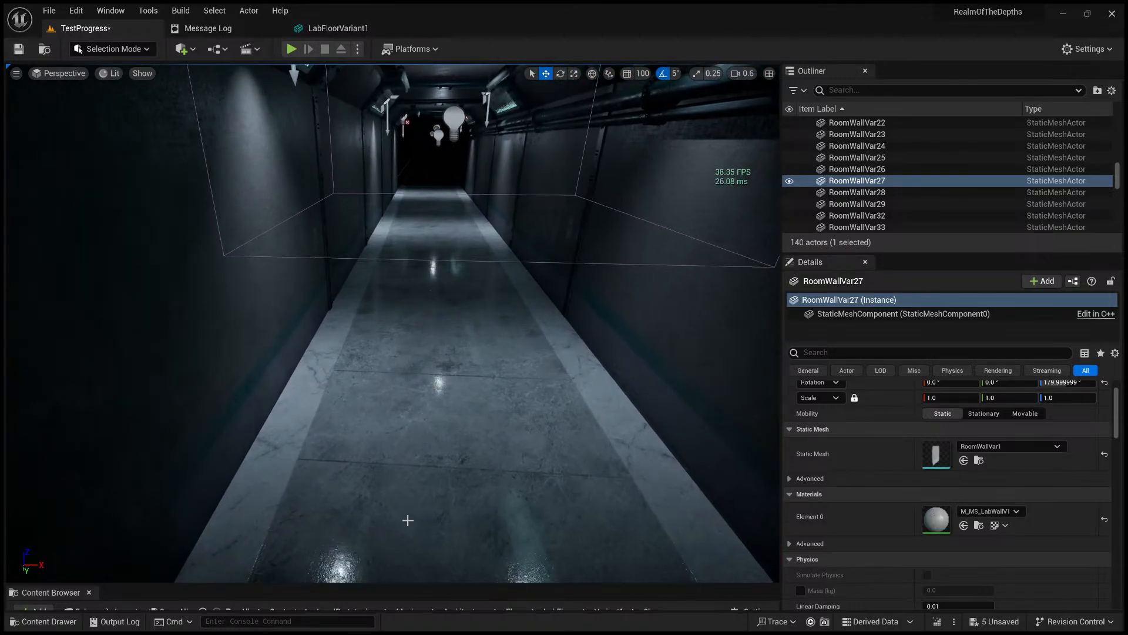
- Play-test the corridor to examine the floor reflections and lighting in both directions, and end the session
click(424, 498)
key(alt+p)
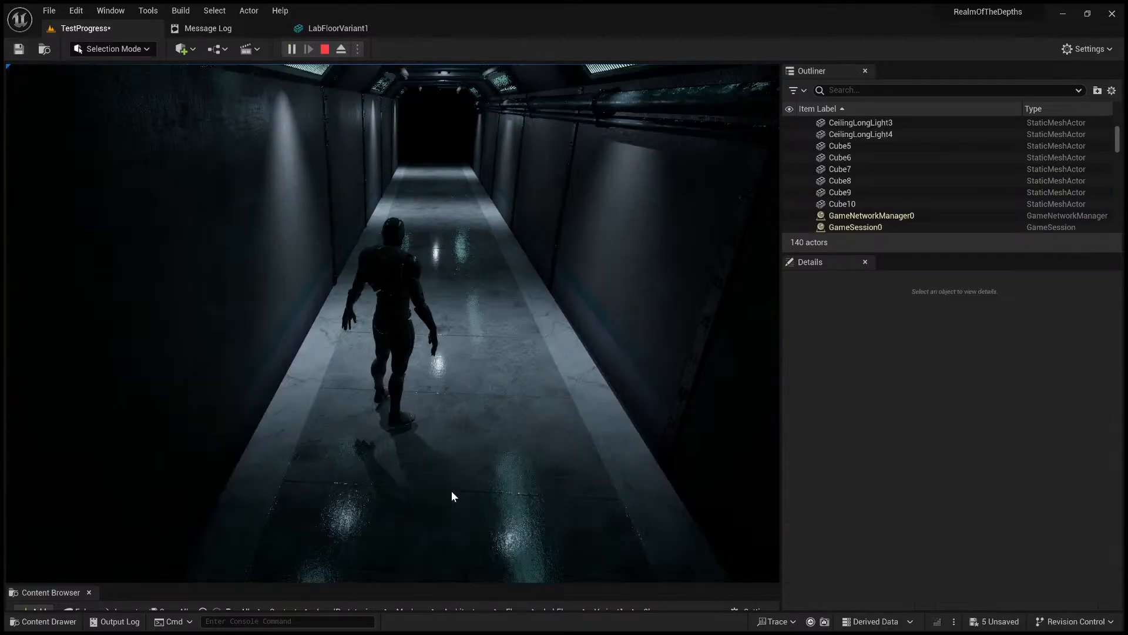
key(s)
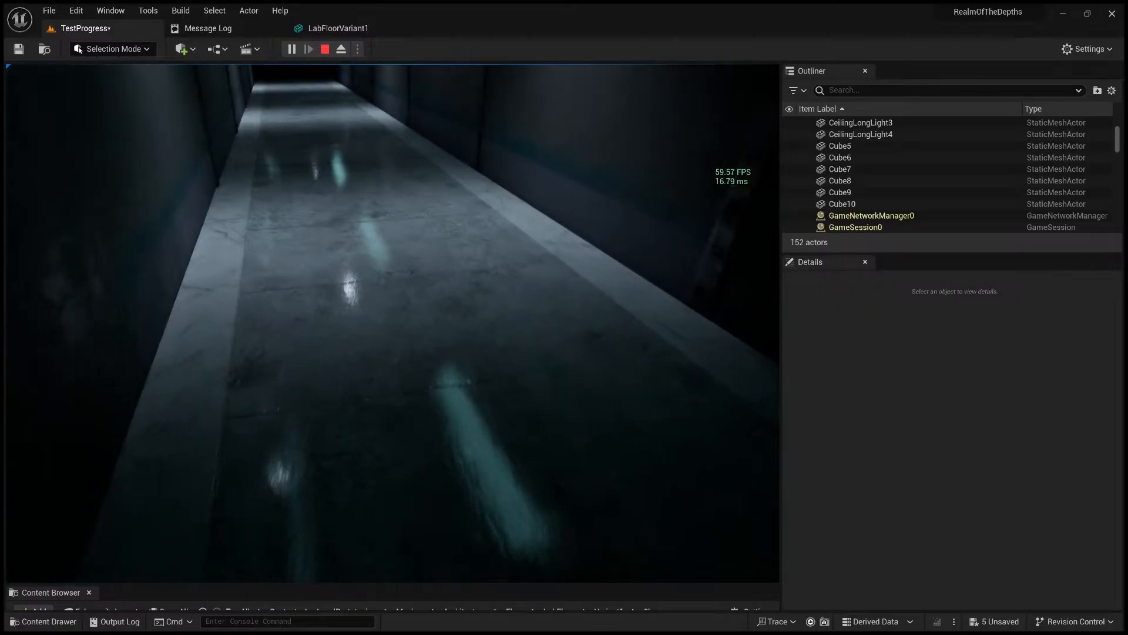
key(w)
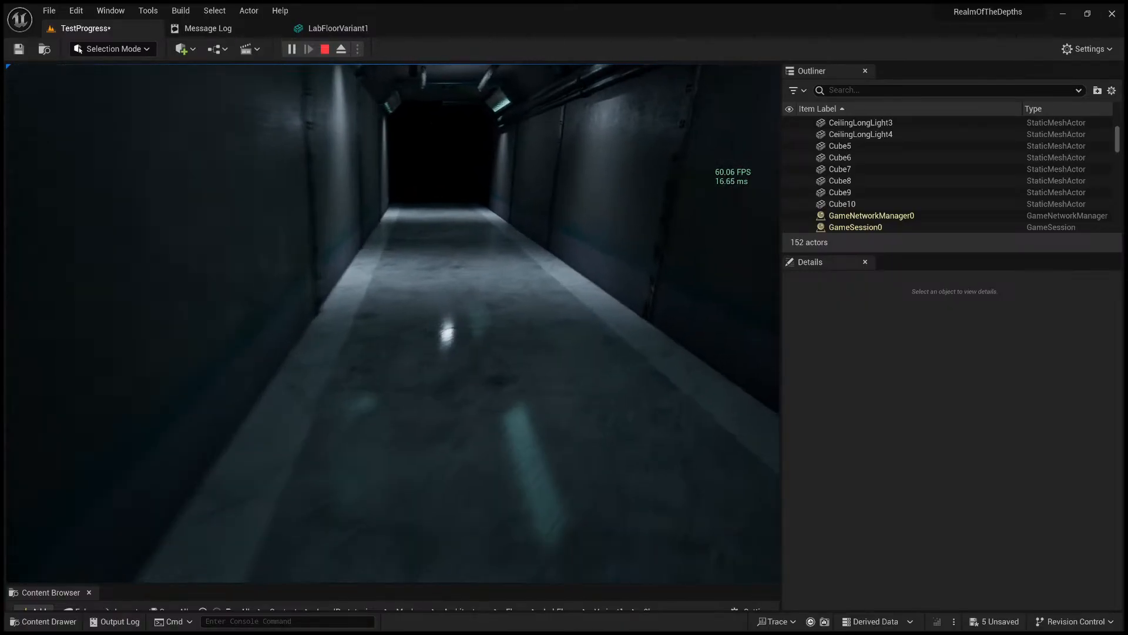
key(s)
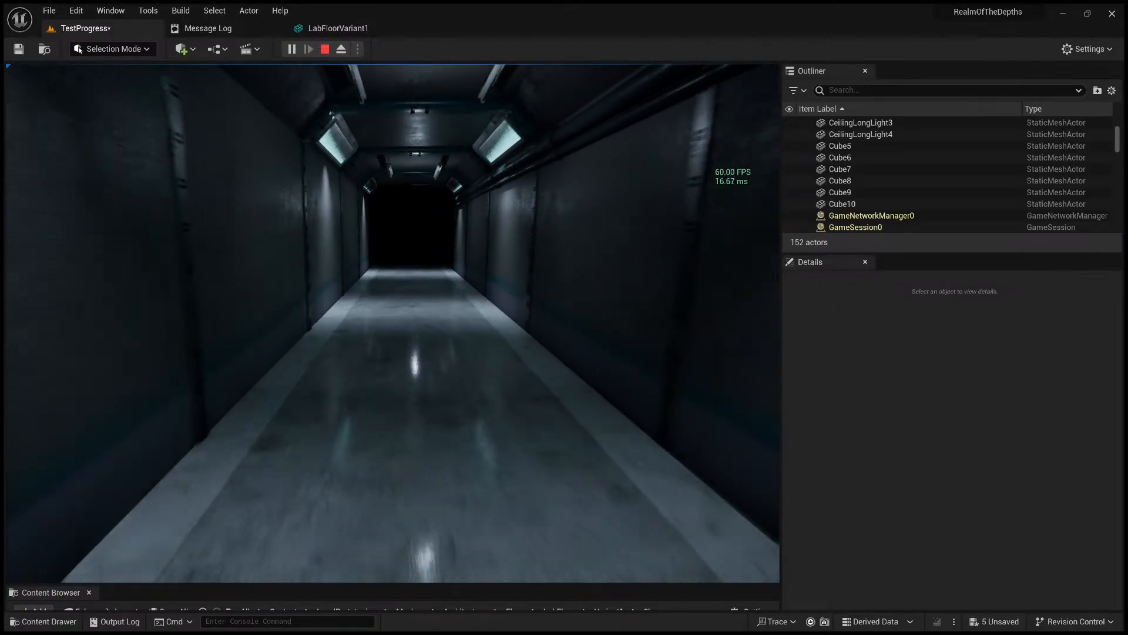
key(a)
key(d)
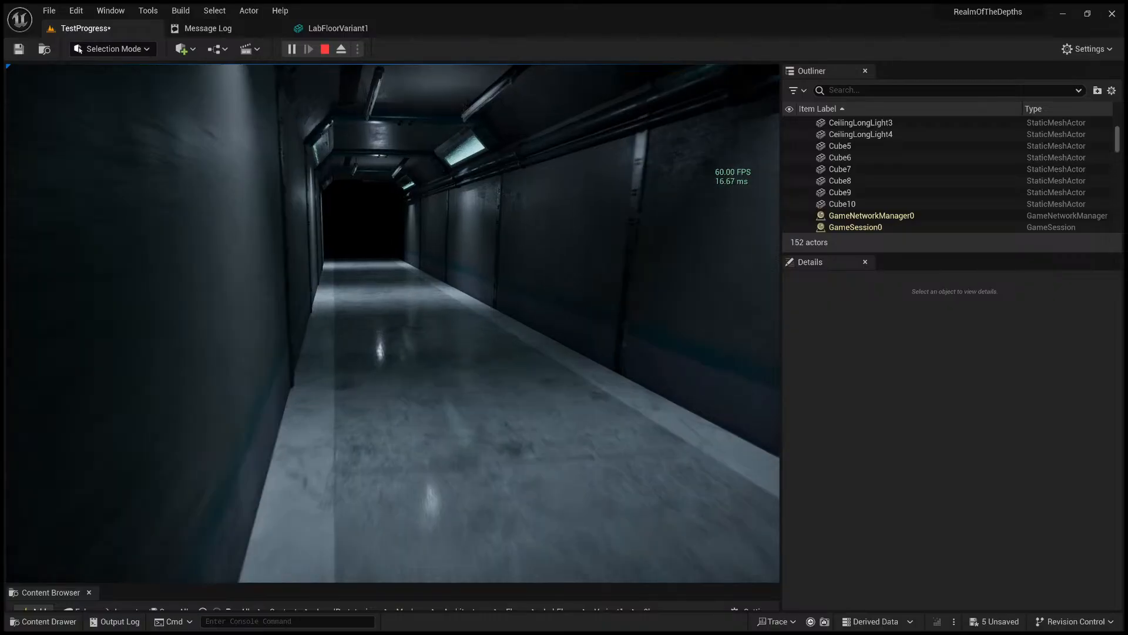
key(w)
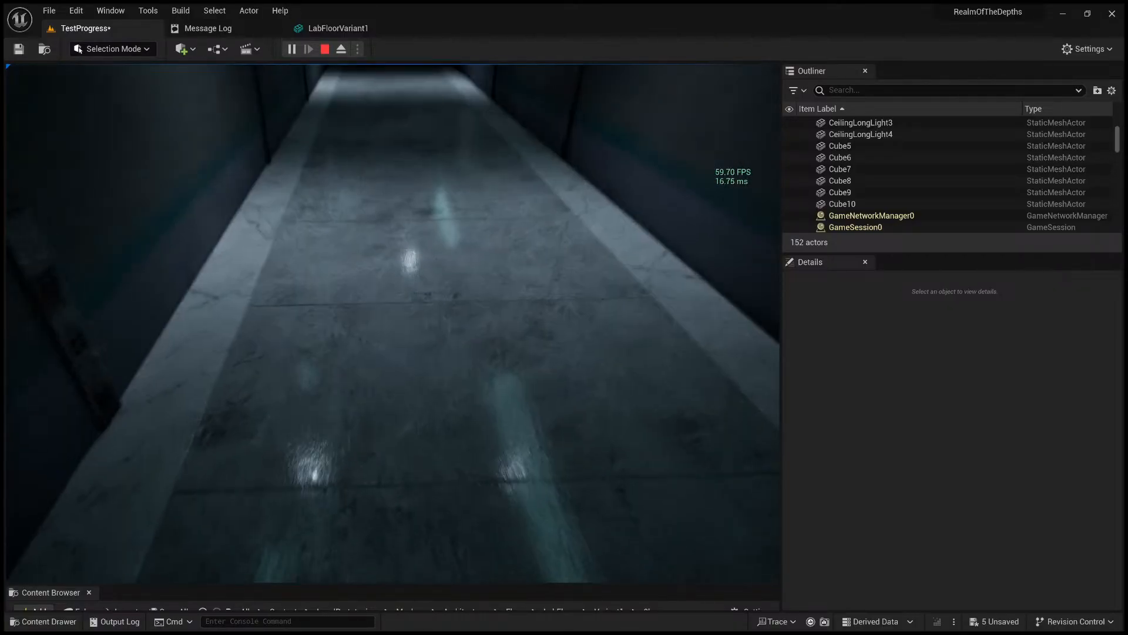
key(s)
key(w)
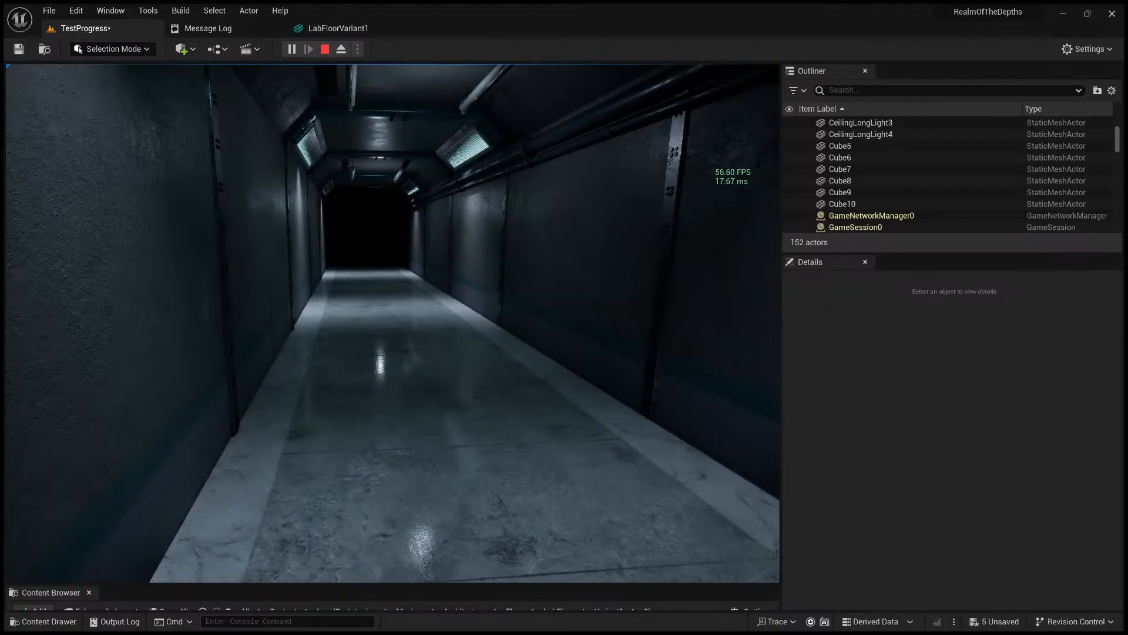
key(a)
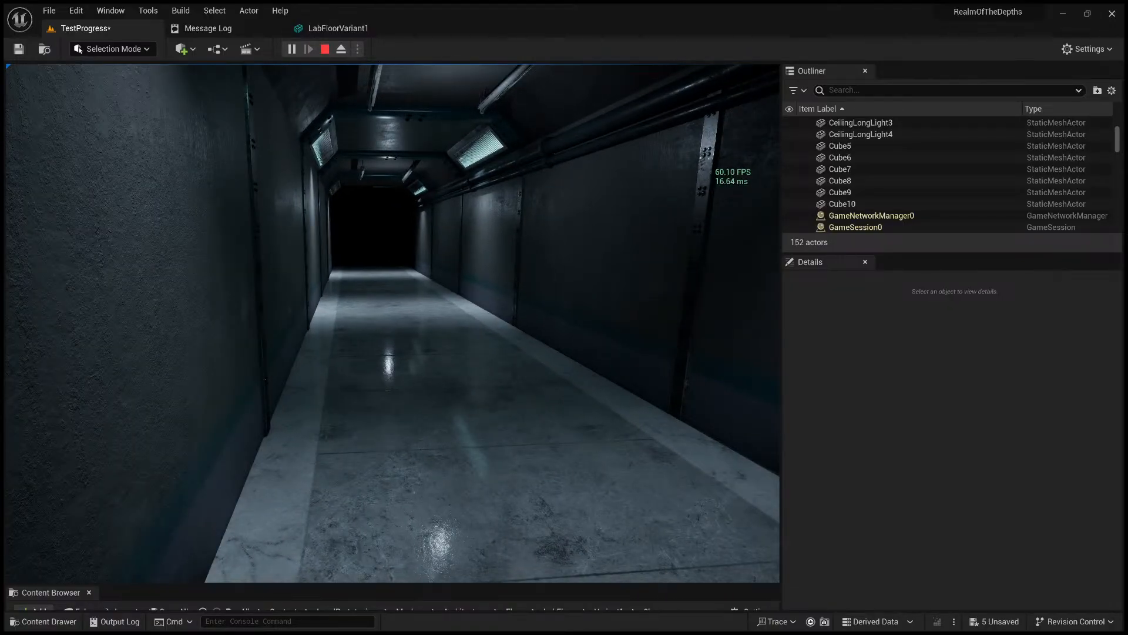
key(d)
key(s)
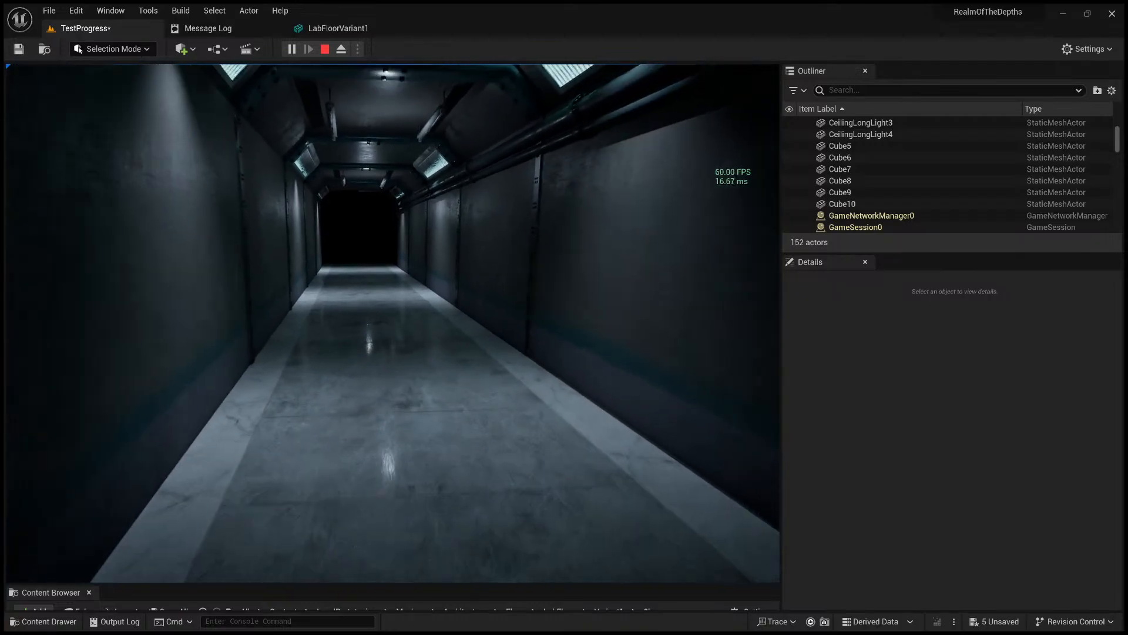
key(w)
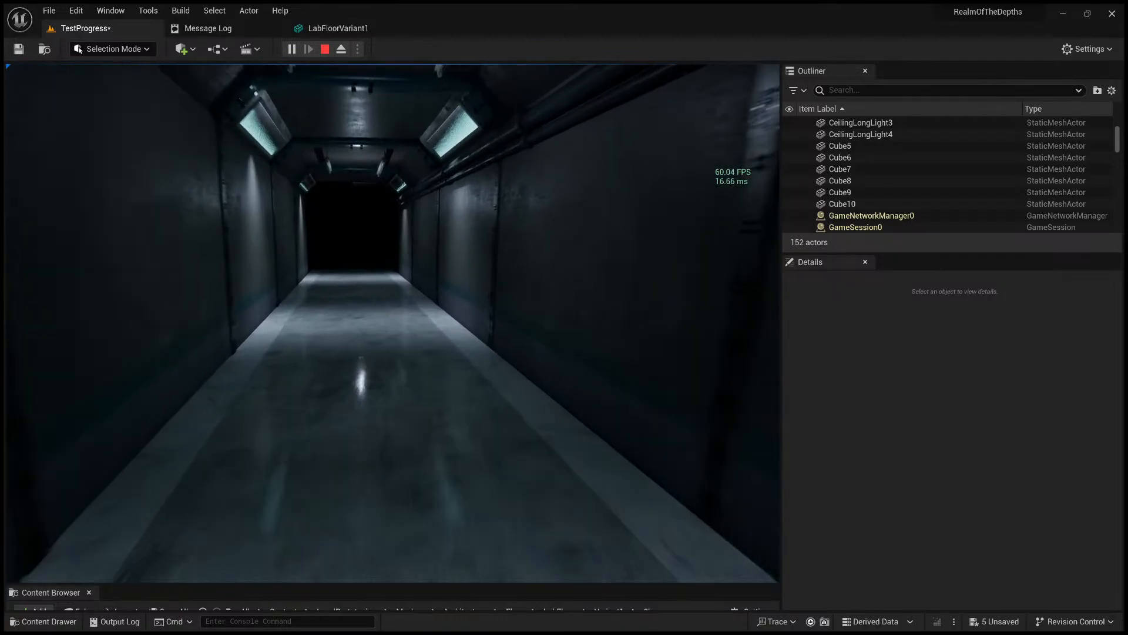
key(s)
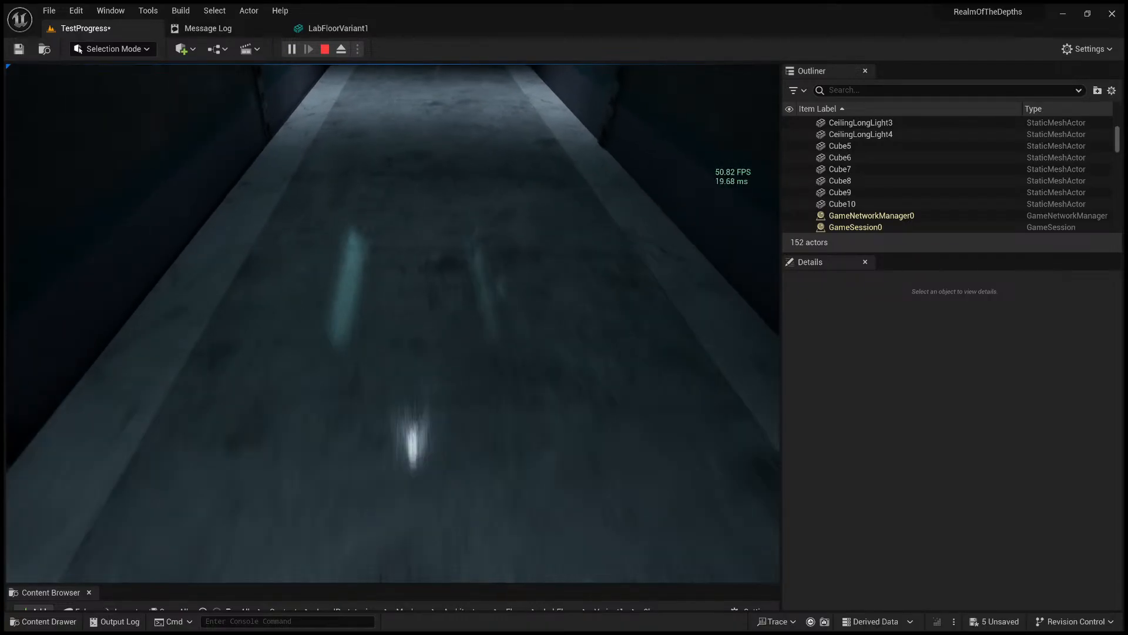
key(s)
key(d)
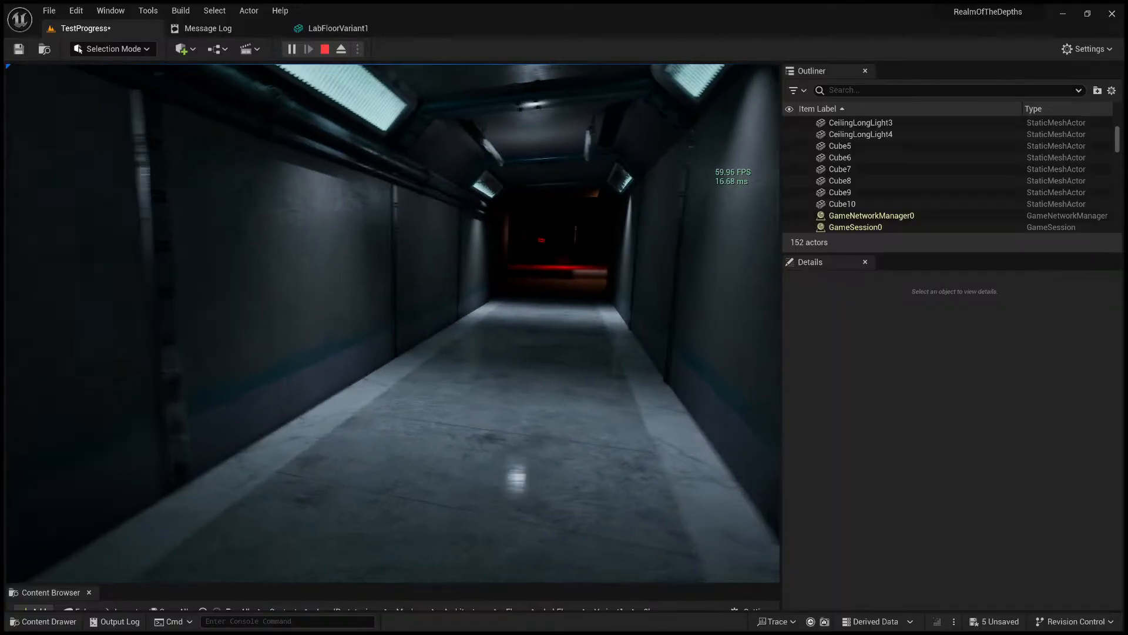
key(w)
key(w)
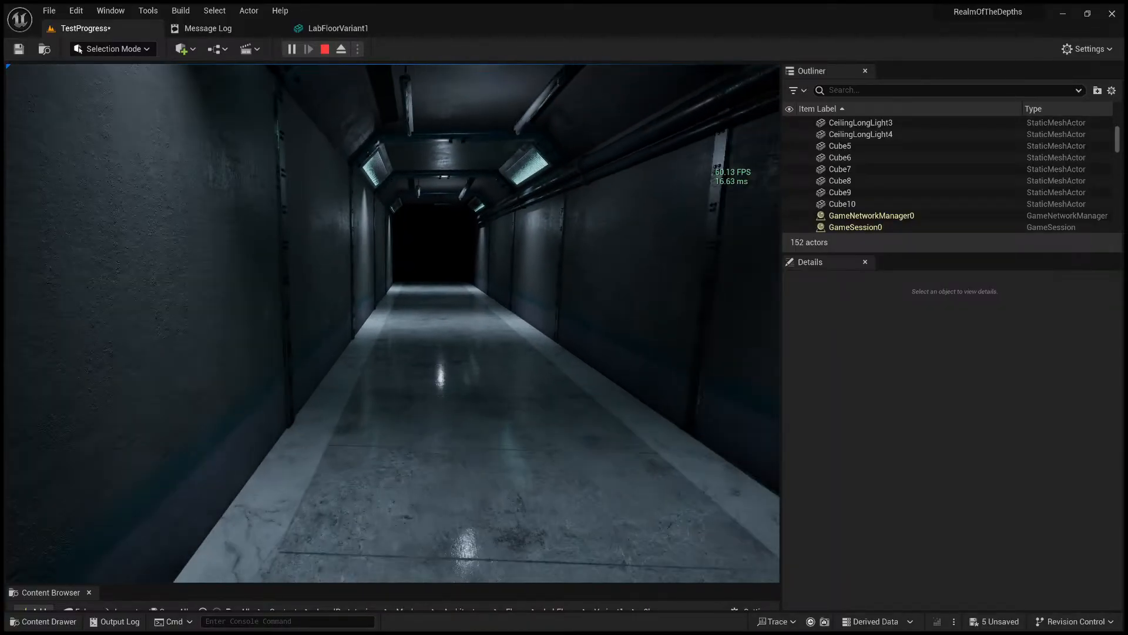
key(Escape)
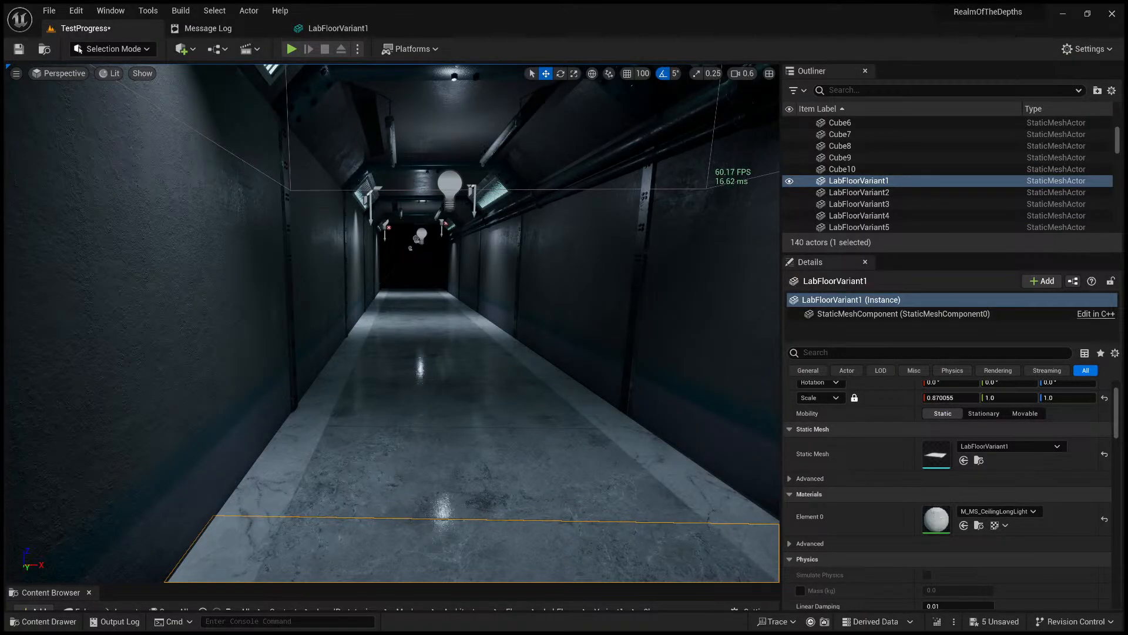
- Add a Cube shape to the corridor and focus on it
key(ctrl+shift+h)
mouse_move(419, 291)
right_down()
mouse_move(464, 330)
mouse_move(419, 291)
right_up()
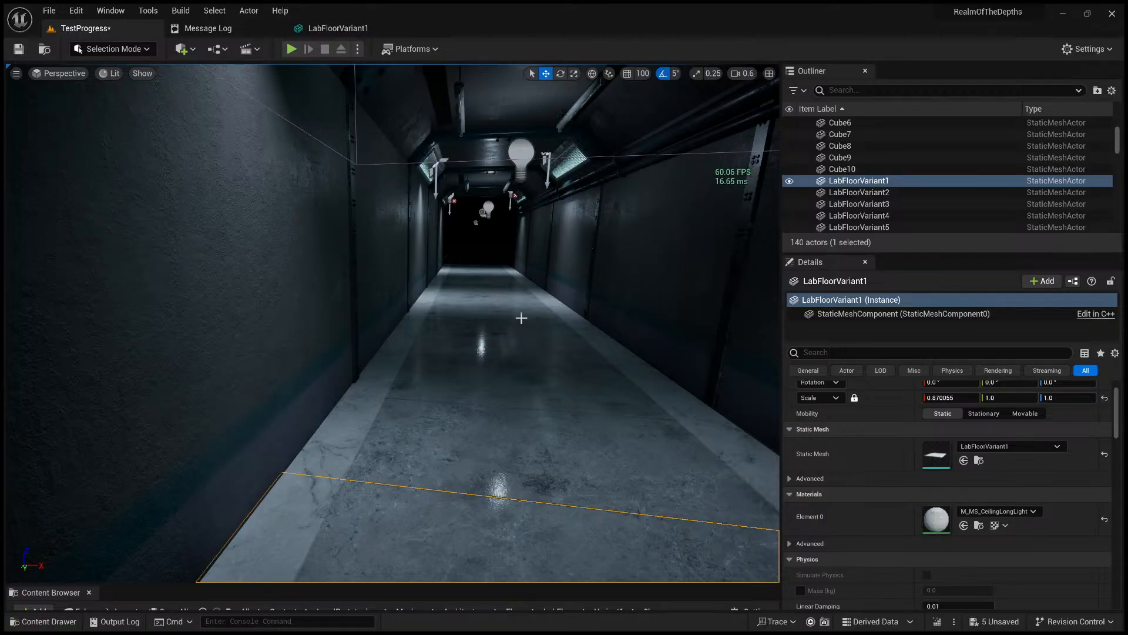
key(s)
right_drag(549, 329, 567, 335)
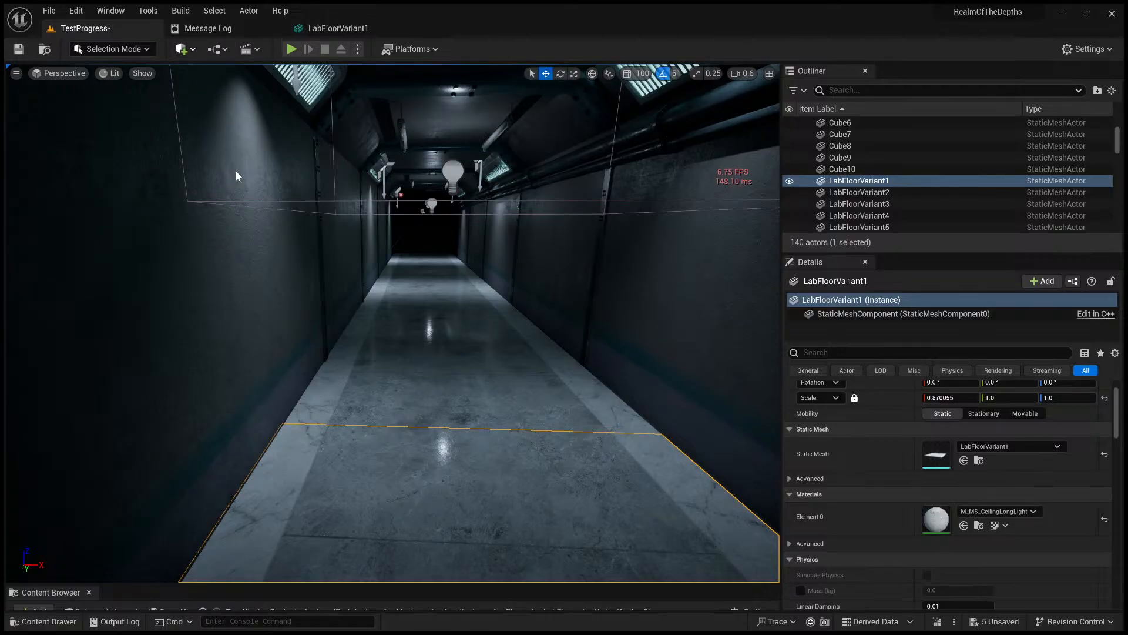
click(348, 172)
right_drag(421, 292, 421, 292)
key(w)
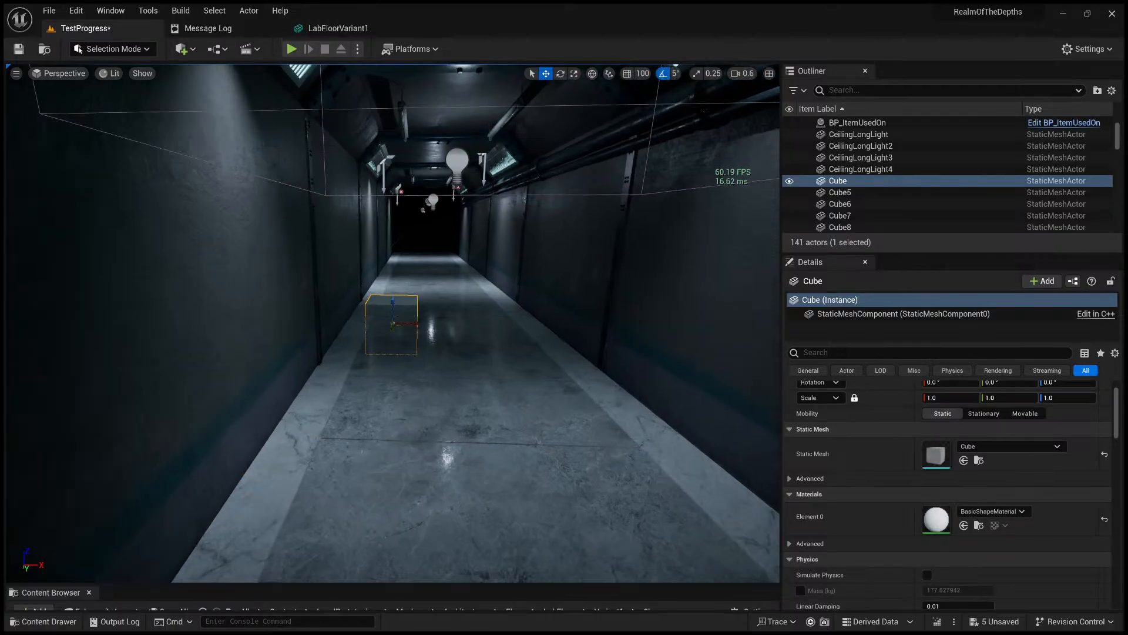
key(f)
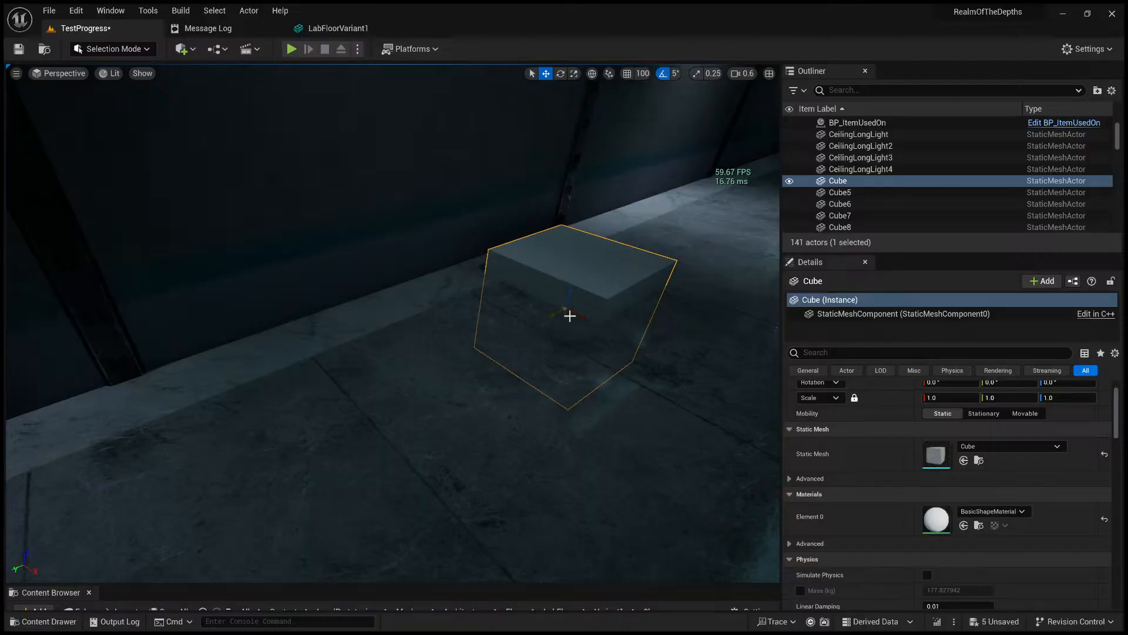
- Move the cube toward the middle of the corridor and raise it above the floor tiles
drag(569, 315, 720, 376)
right_drag(624, 373, 600, 340)
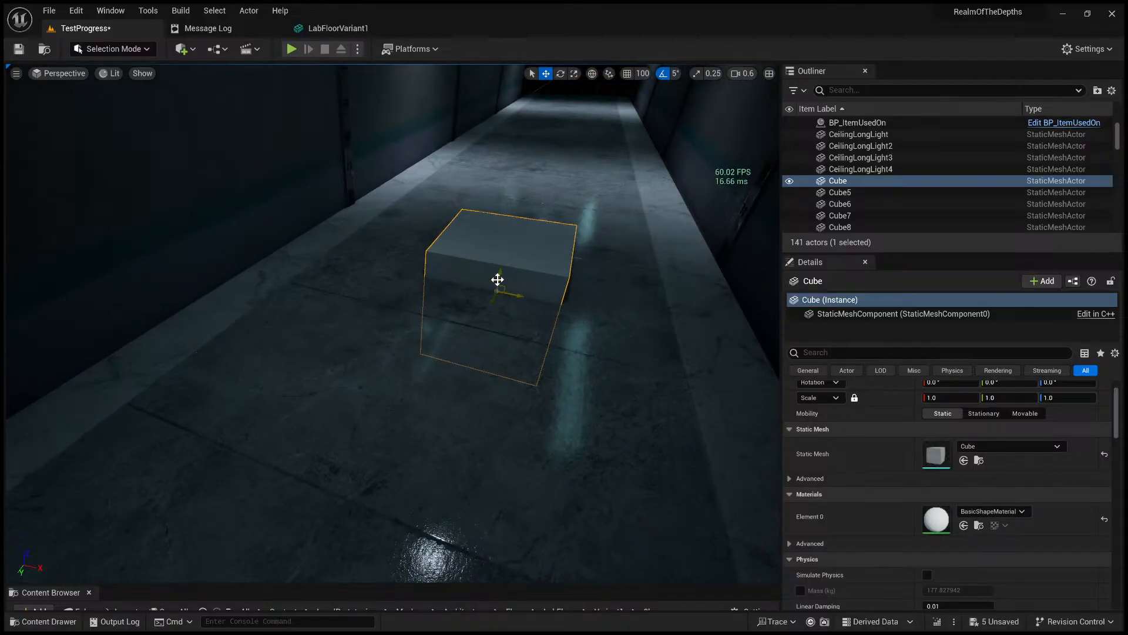
drag(498, 279, 526, 108)
right_drag(530, 136, 510, 83)
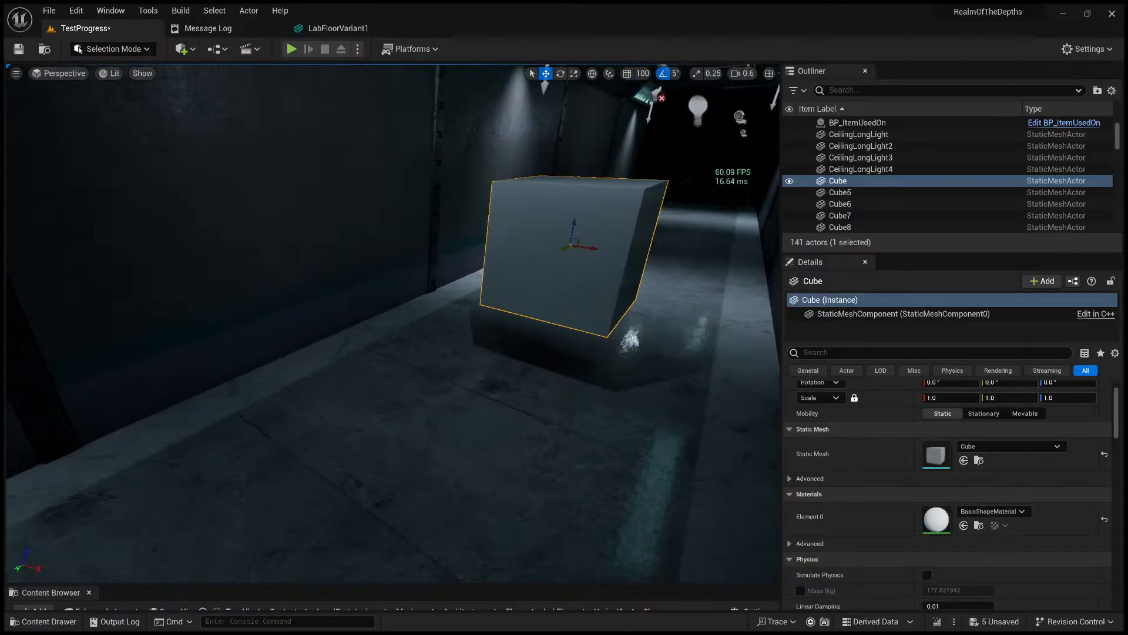
- Focus on the test cube and slide it along the corridor to check its reflection in the floor
key(f)
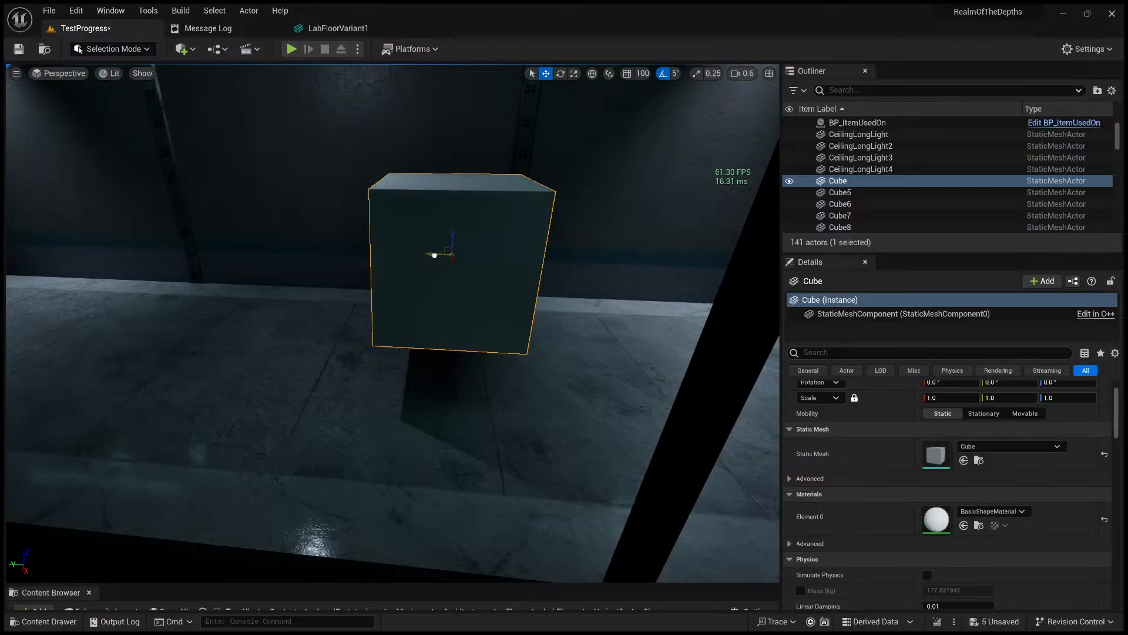
drag(434, 255, 768, 285)
right_drag(592, 286, 729, 294)
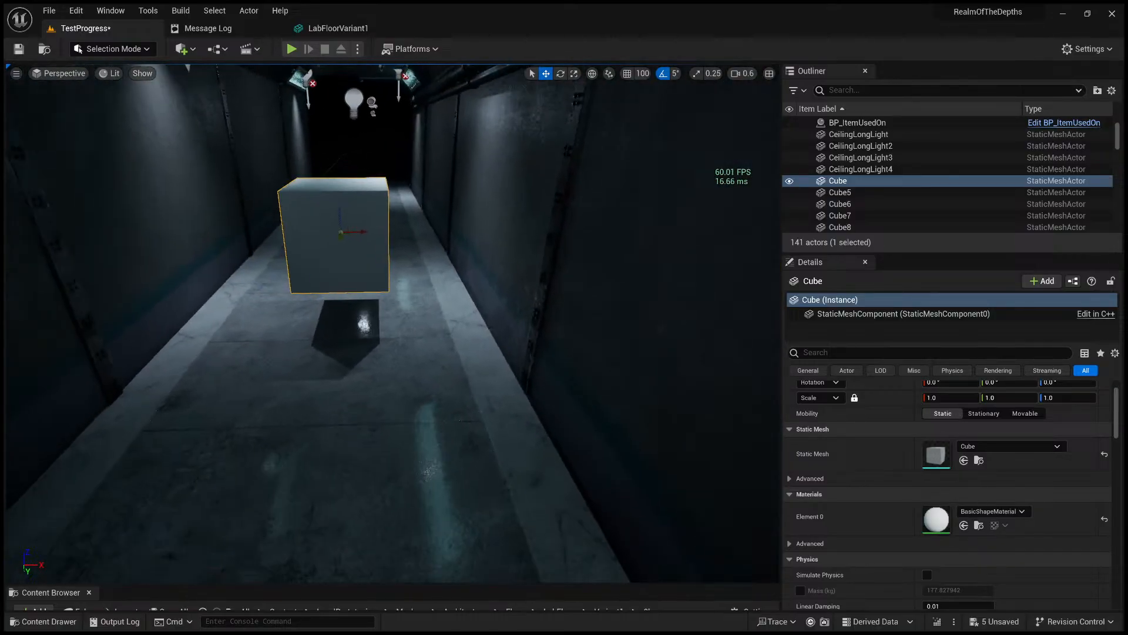
- Delete the test cube from the corridor
key(s)
right_drag(554, 290, 481, 322)
key(w)
key(Delete)
- Examine the floor reflections and wall lighting along the corridor from several heights and angles
key(d)
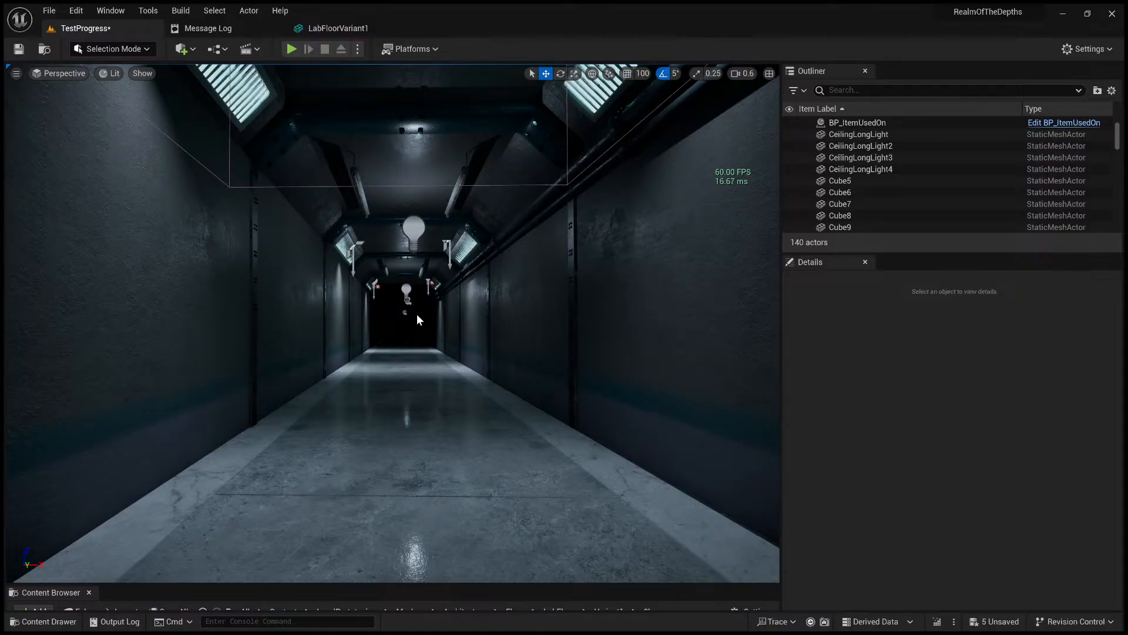
key(s)
right_drag(483, 425, 413, 512)
key(a)
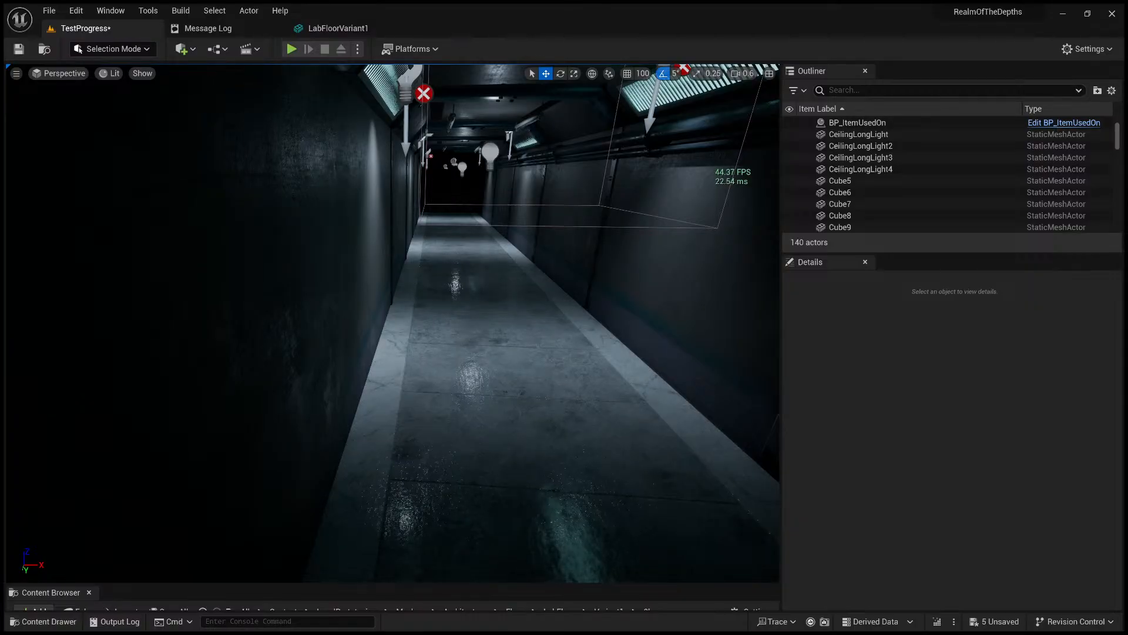
right_drag(392, 323, 387, 370)
key(w)
key(s)
key(w)
right_drag(449, 344, 470, 287)
key(w)
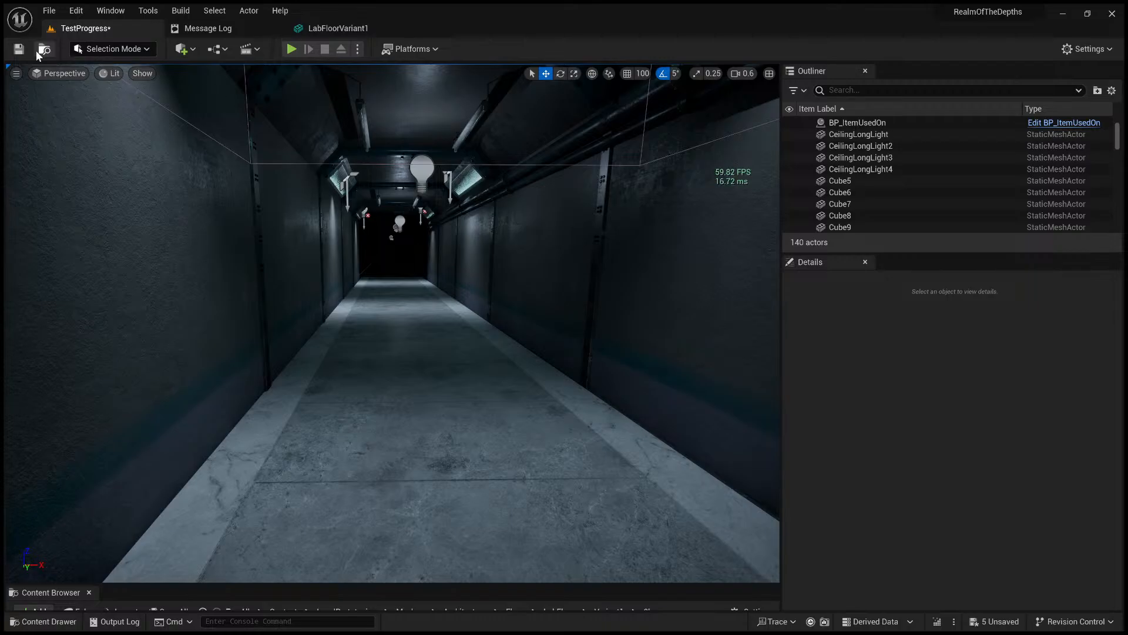
- Save the current level
click(18, 50)
mouse_move(429, 360)
right_down()
mouse_move(461, 372)
mouse_move(428, 353)
mouse_move(446, 363)
right_up()
key(s)
key(d)
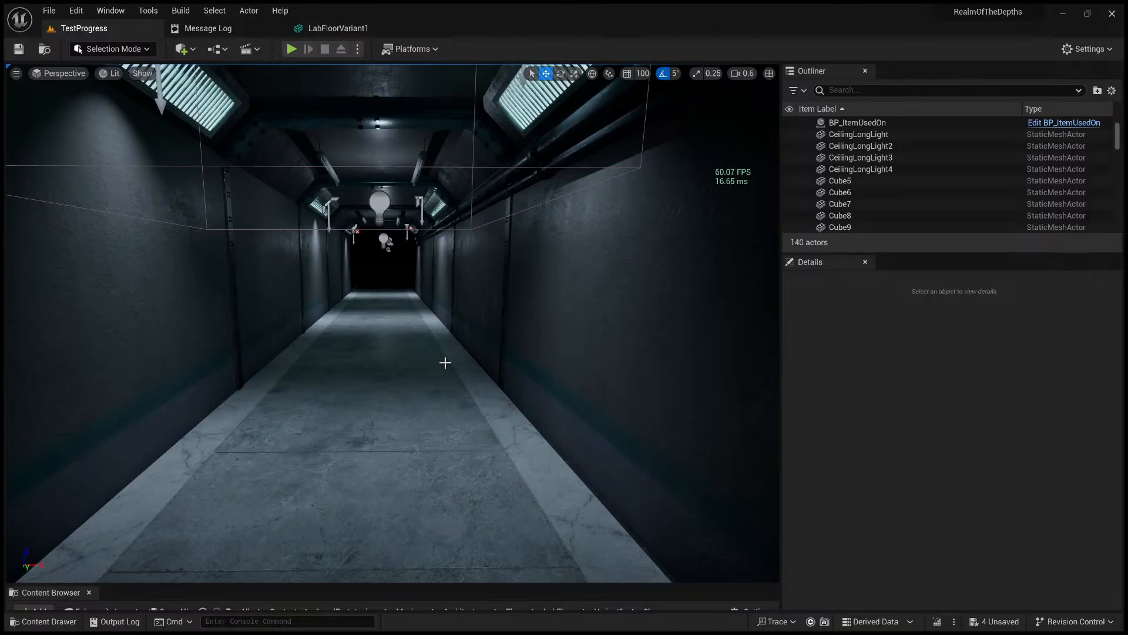
right_drag(442, 362, 486, 355)
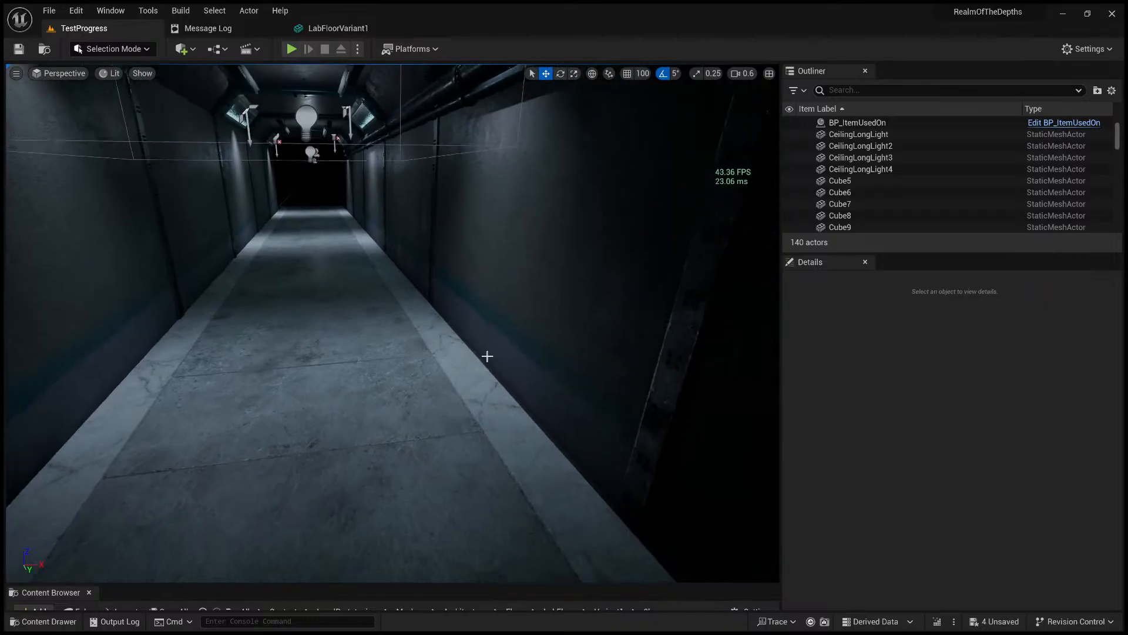
- Play-test the level, walking the character through the red-lit starting area, and end the session
click(290, 49)
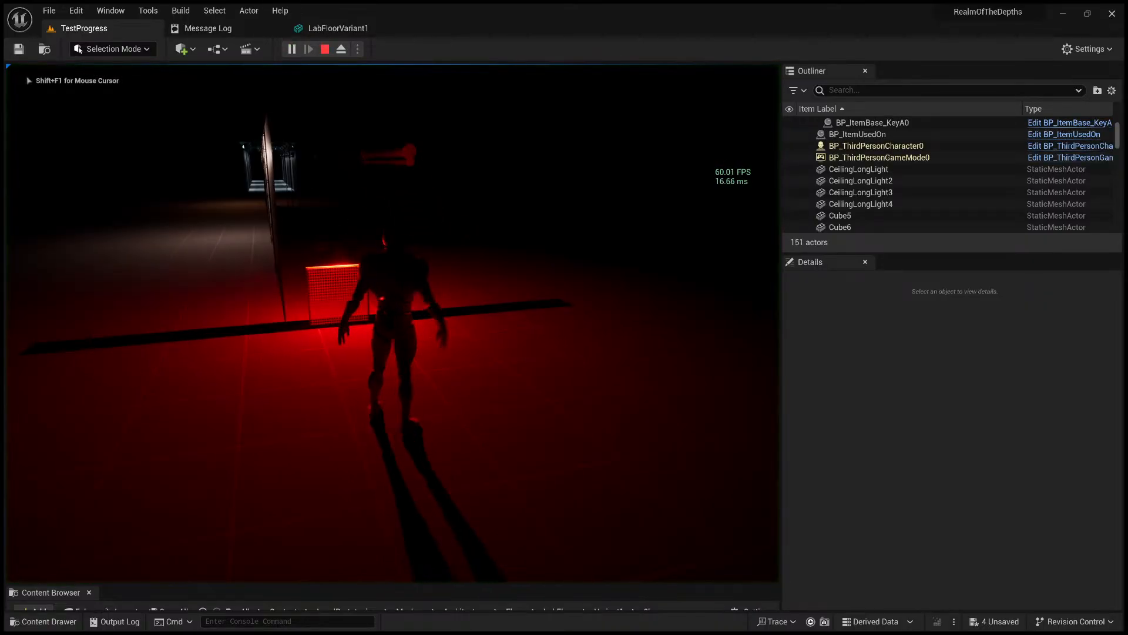
key(w)
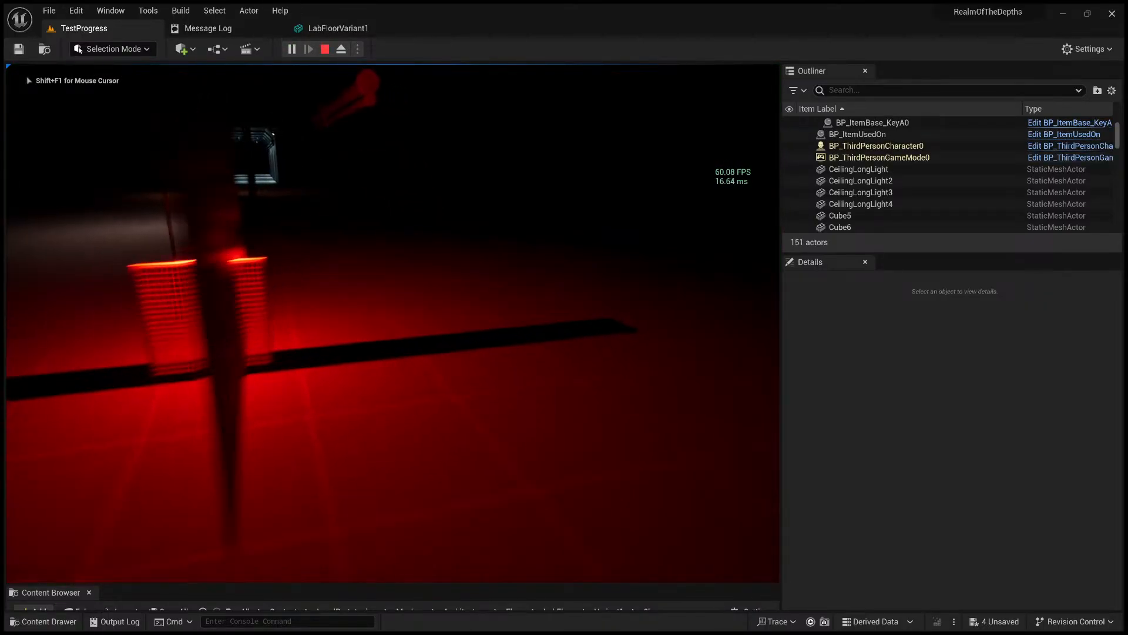
key(a)
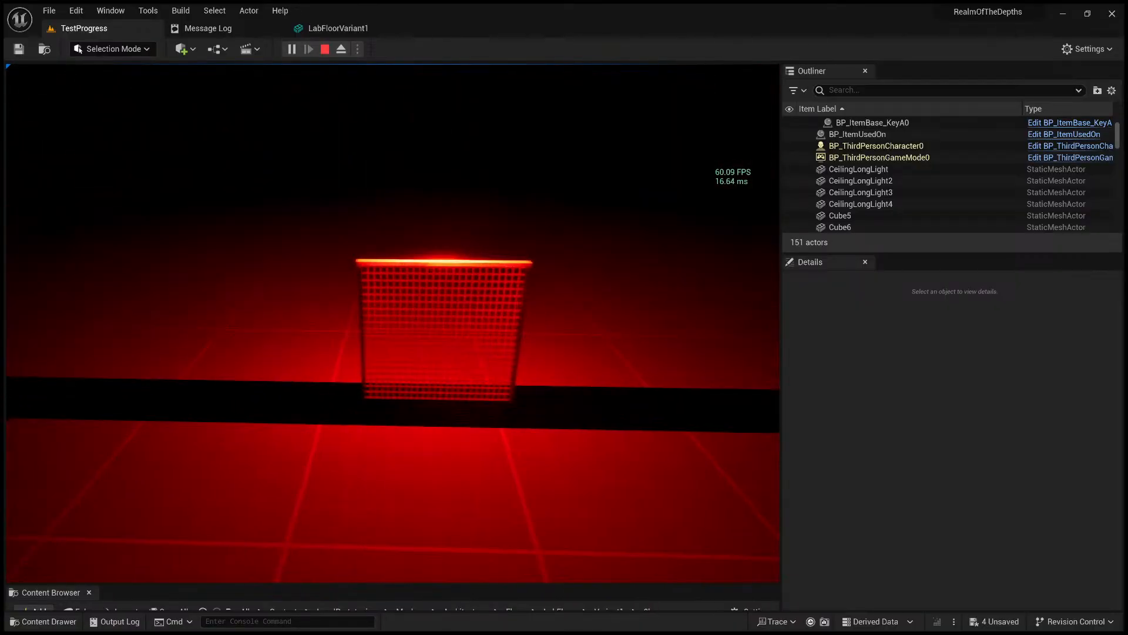
key(Escape)
- Raise the viewport camera speed to 0.8 and turn on the frame-rate display over the corridor view
key(s)
right_drag(31, 336, 396, 315)
key(w)
scroll(365, 320, up, 1)
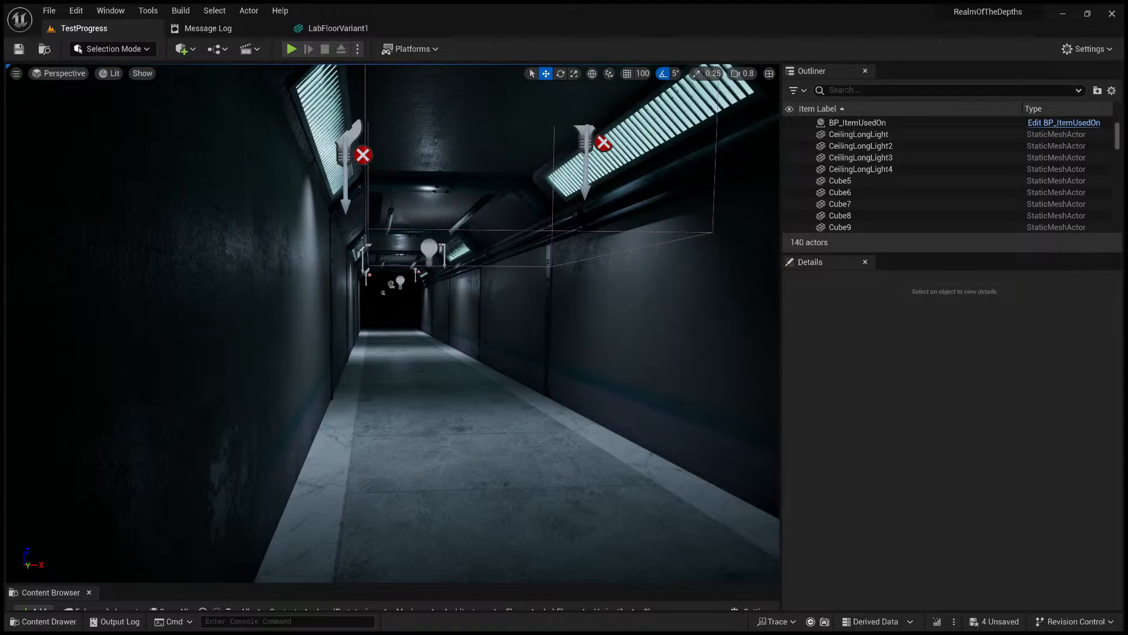
key(ctrl+shift+h)
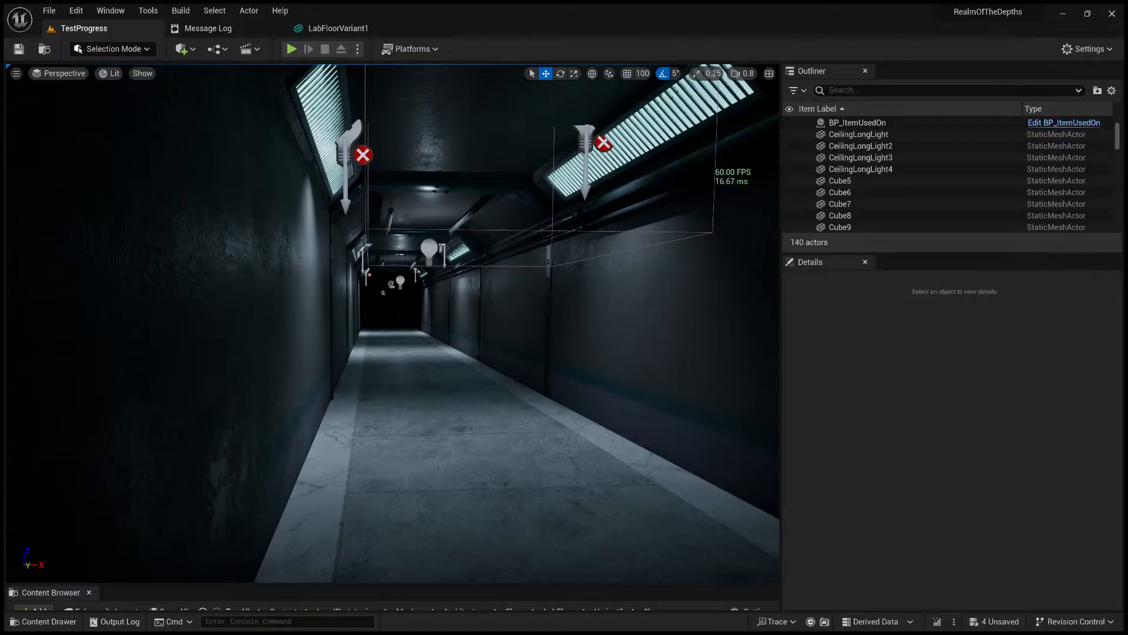